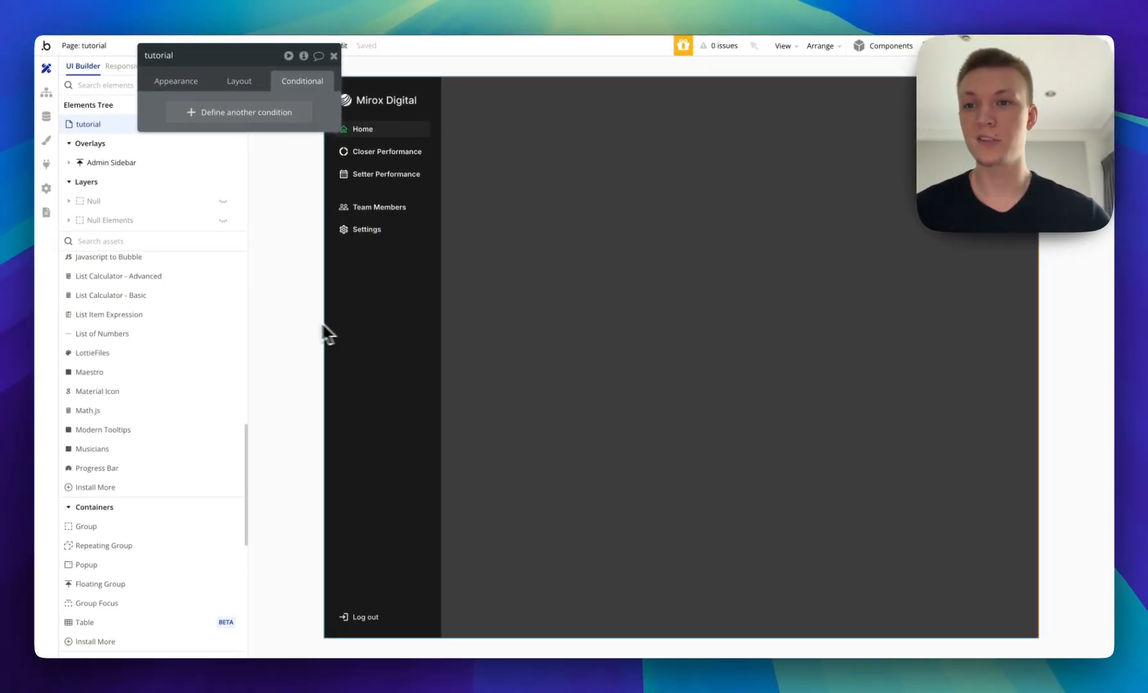
# Add a Group container to the main area of the tutorial page.
pyautogui.scroll(-2, 190, 320)
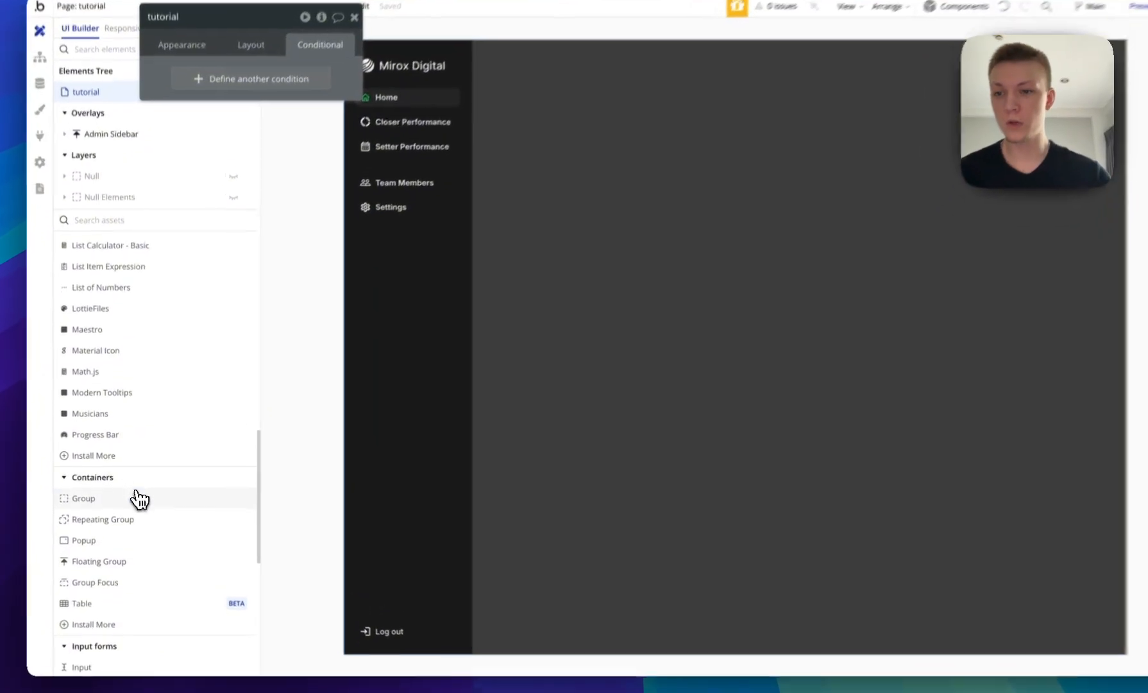
pyautogui.click(138, 498)
pyautogui.click(666, 252)
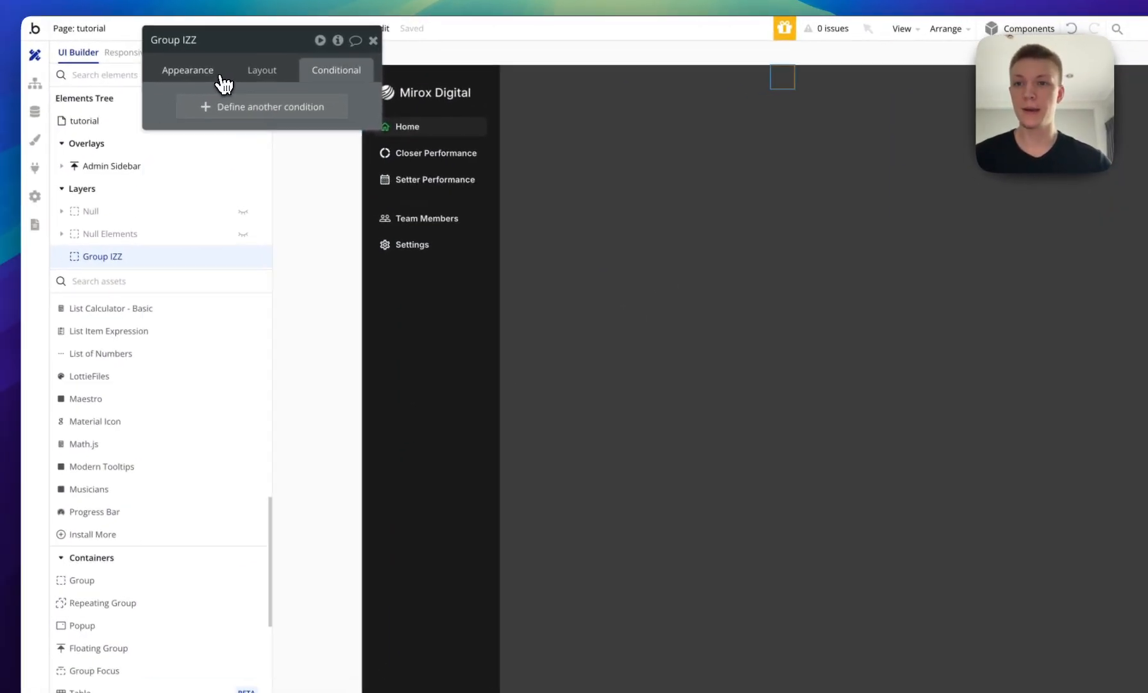
# Make the new group fill the page: disable fitting width and height to content, set both minimums to 0 px, and align it top-left.
pyautogui.click(221, 77)
pyautogui.click(262, 69)
pyautogui.doubleClick(225, 372)
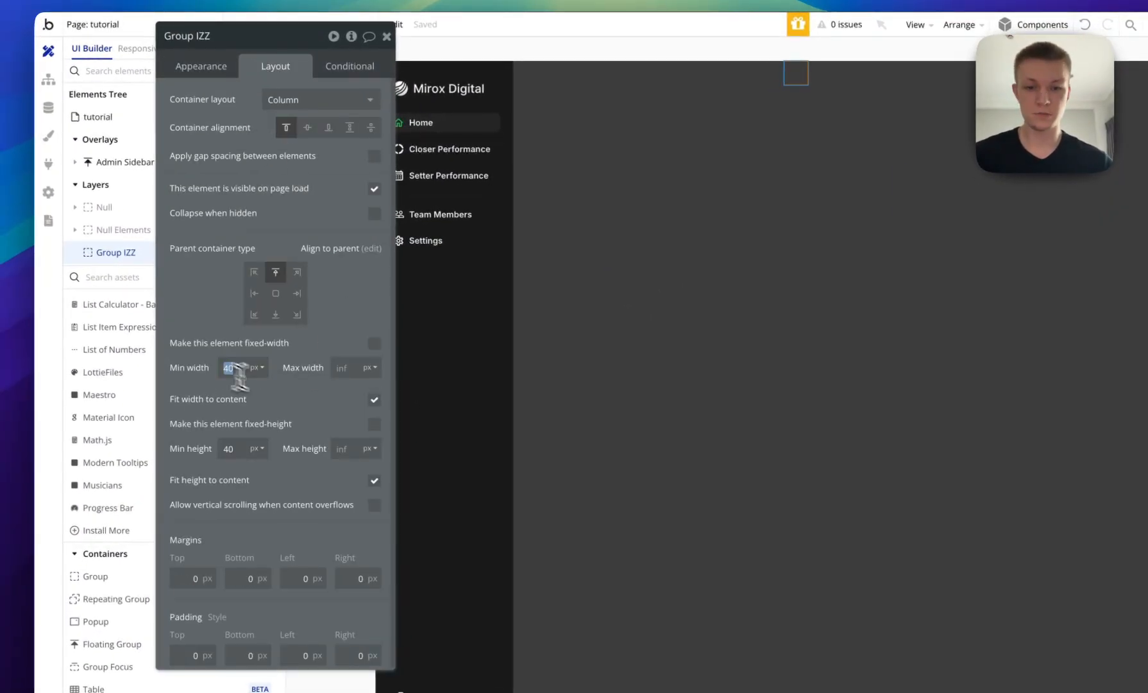
pyautogui.click(374, 399)
pyautogui.doubleClick(230, 368)
pyautogui.press('BackSpace')
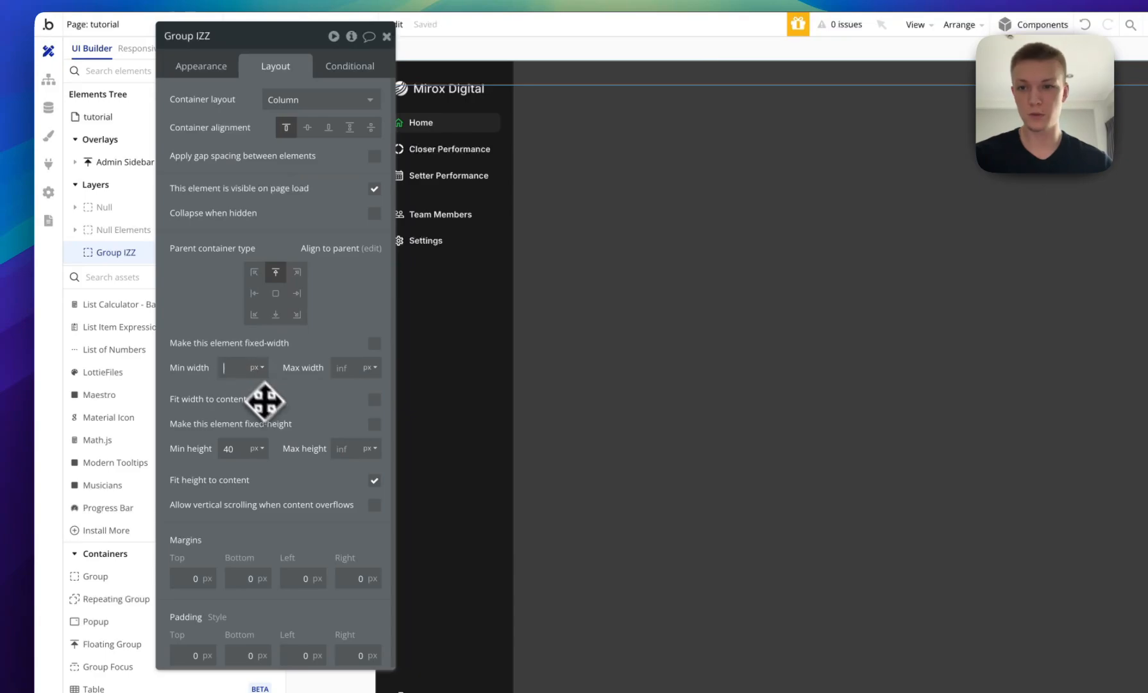
pyautogui.write('0')
pyautogui.click(373, 480)
pyautogui.doubleClick(232, 449)
pyautogui.write('0')
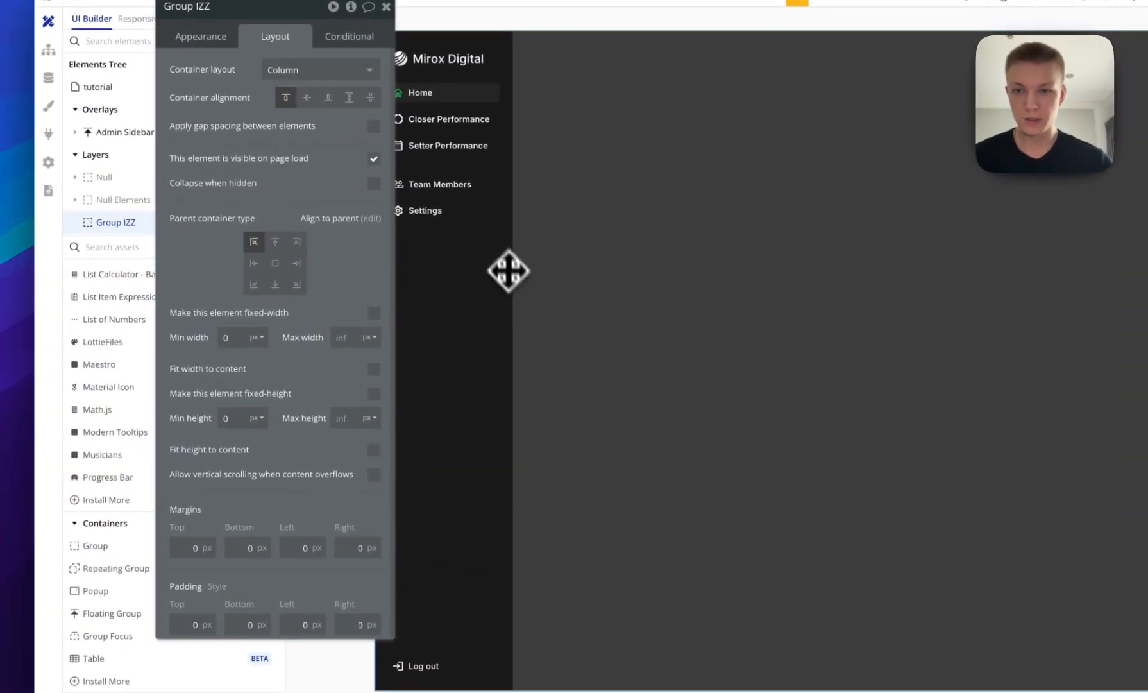
# Check the large sidebar's fixed width inside Admin Sidebar, and set the new group's left margin to 230 px.
pyautogui.click(123, 133)
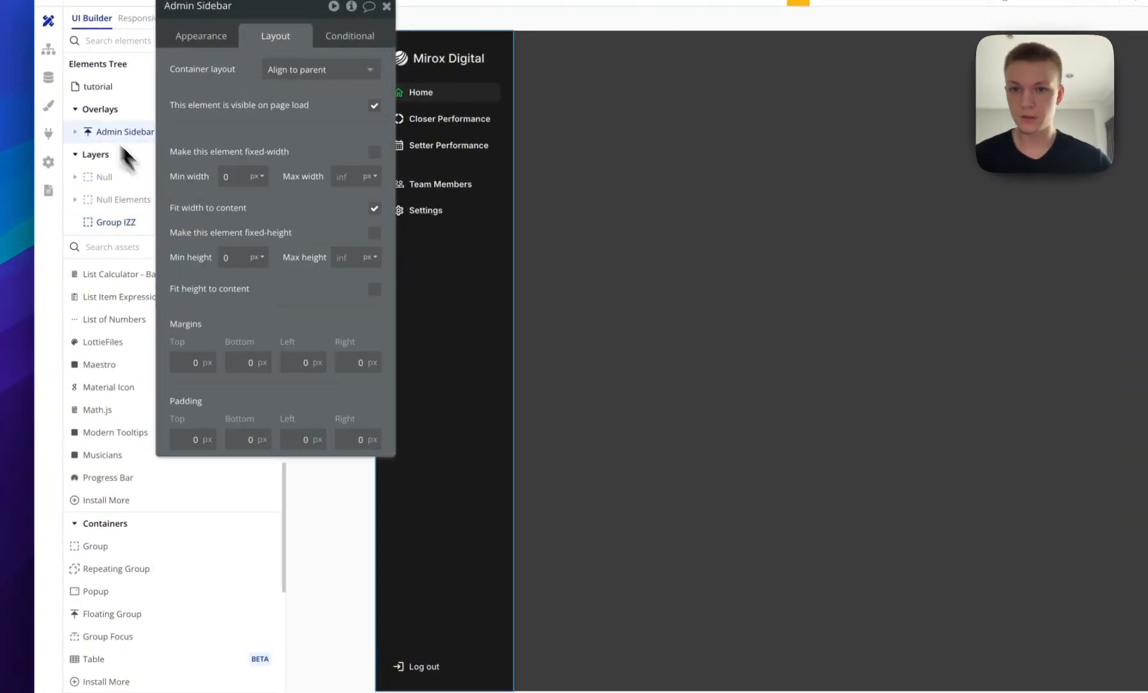
pyautogui.click(462, 500)
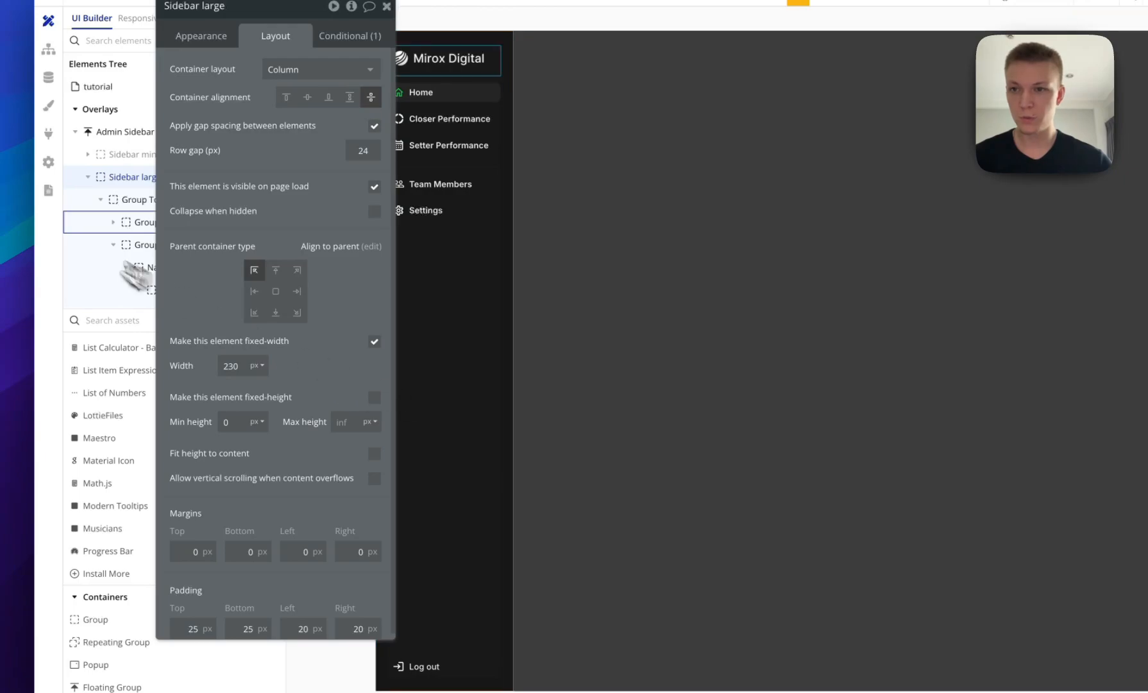
pyautogui.click(88, 177)
pyautogui.click(104, 221)
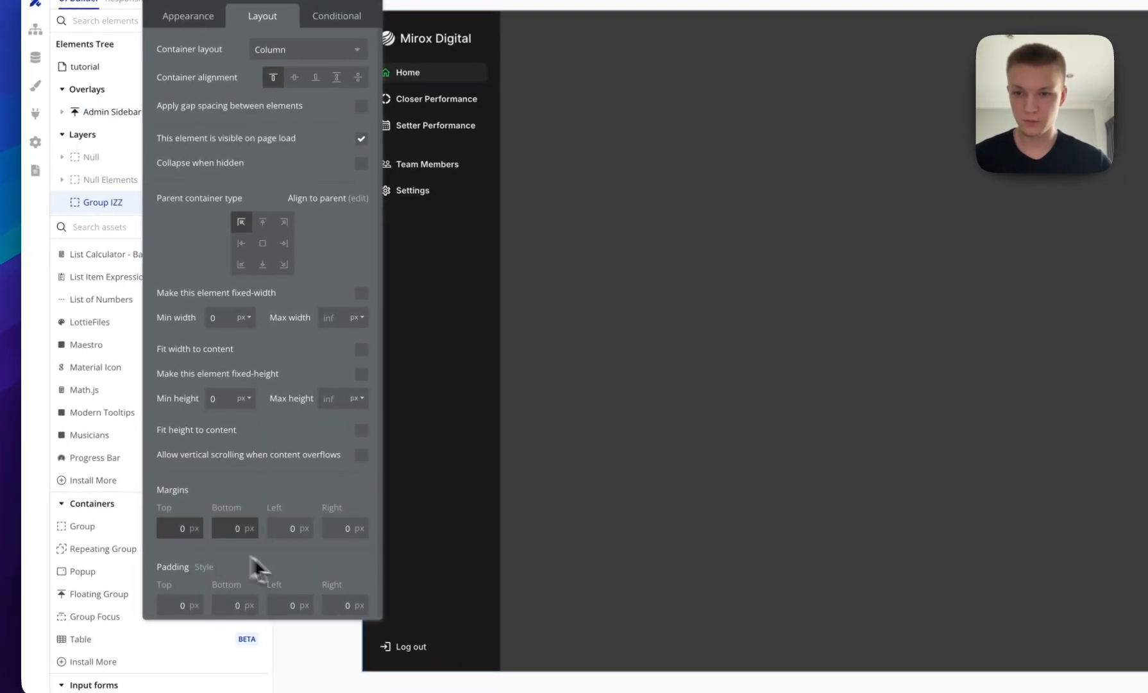
pyautogui.click(282, 529)
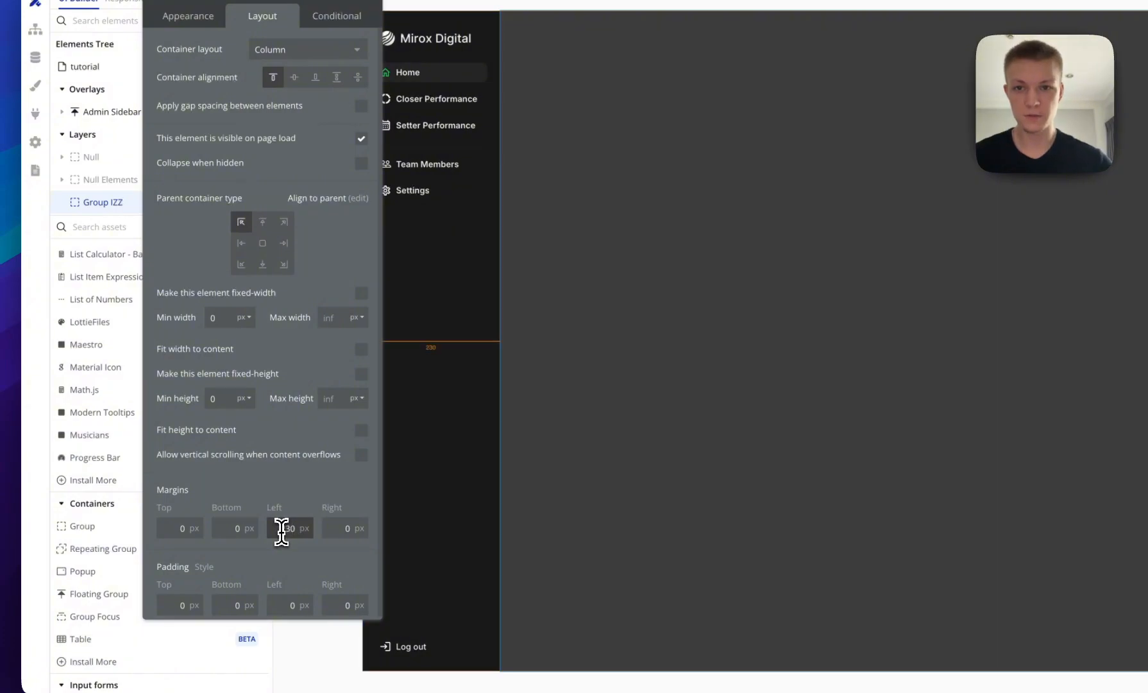
# Set the new group's top, bottom, left and right padding to 32 px each.
pyautogui.click(195, 574)
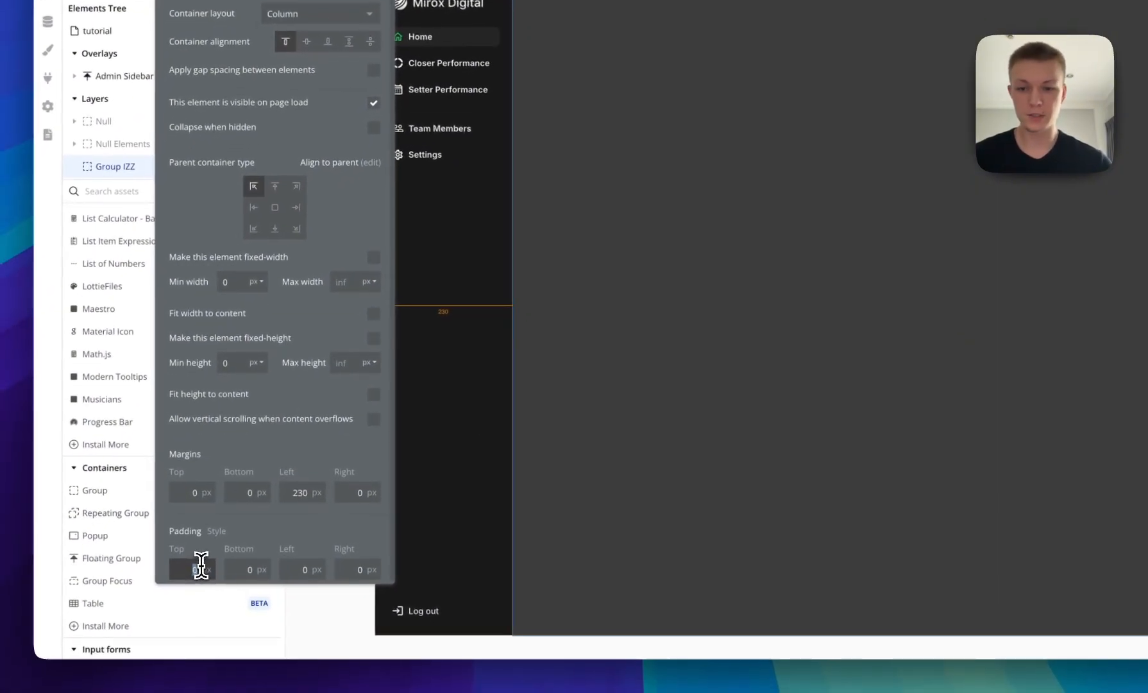
pyautogui.write('32')
pyautogui.press('Tab')
pyautogui.write('32')
pyautogui.press('Tab')
pyautogui.write('32')
pyautogui.press('Tab')
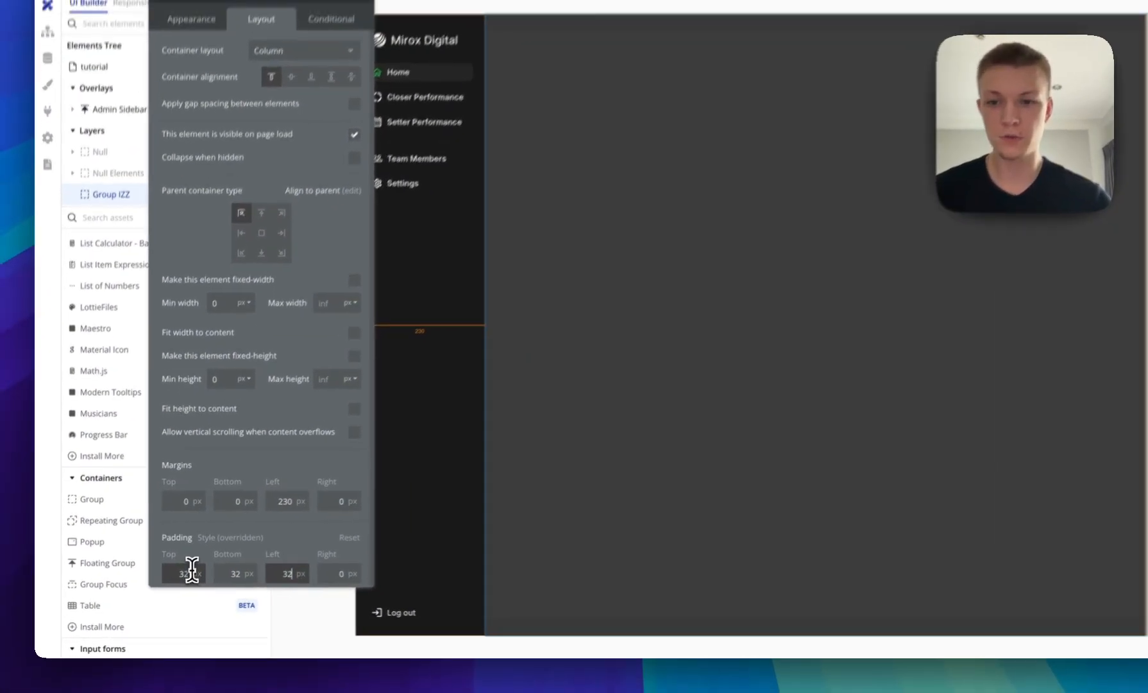
pyautogui.write('32')
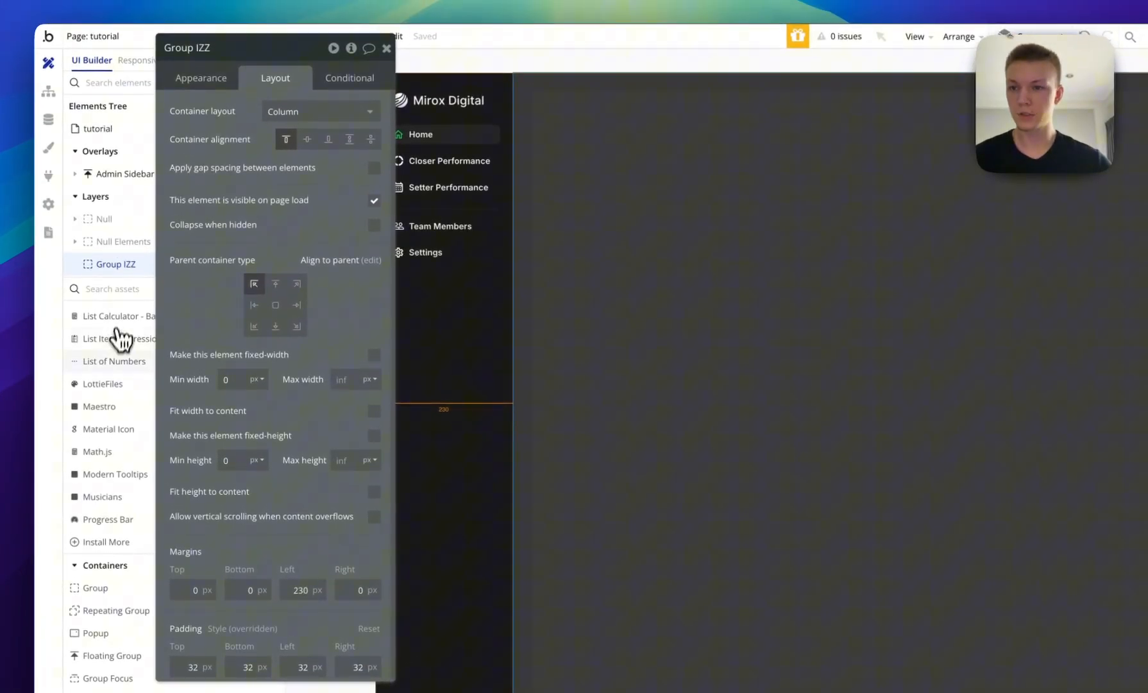
# Add a text element inside the new group with the content "Home dashboard".
pyautogui.scroll(10, 119, 338)
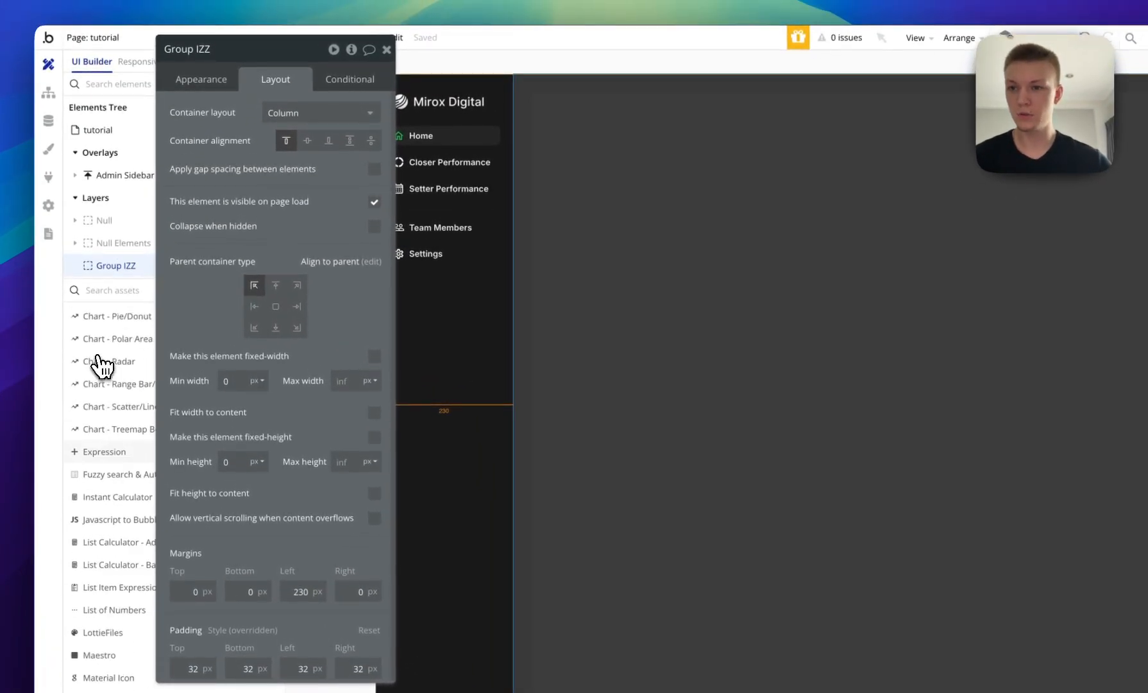
pyautogui.click(103, 344)
pyautogui.click(547, 265)
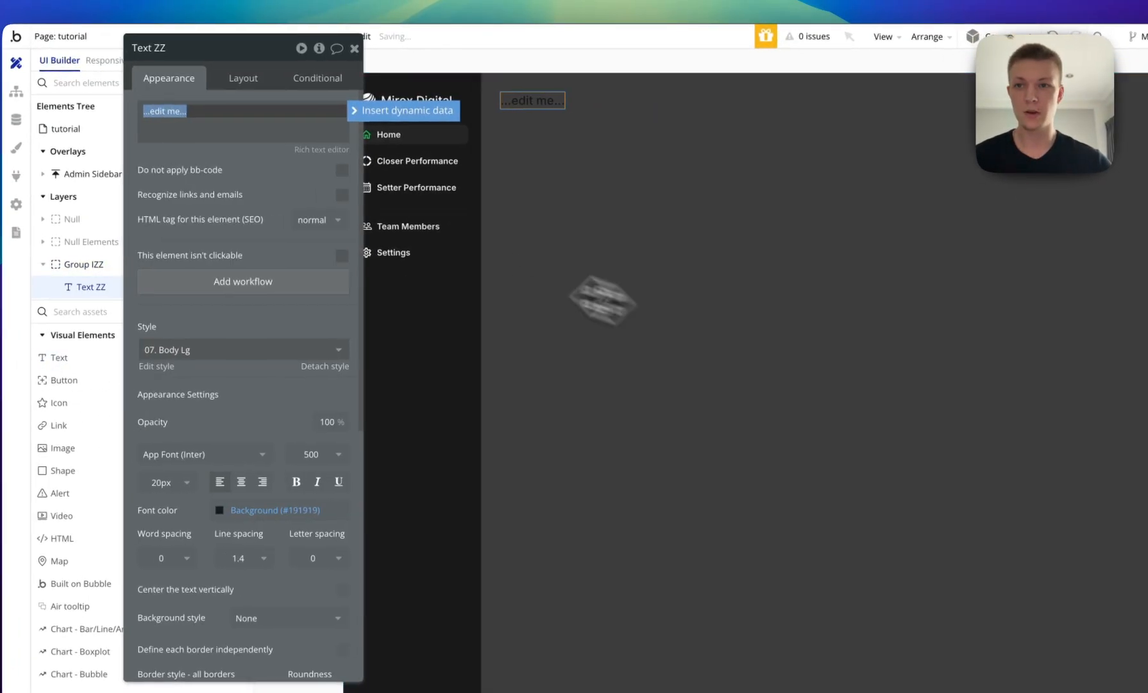
pyautogui.write('Hp')
pyautogui.write('ome dashbo')
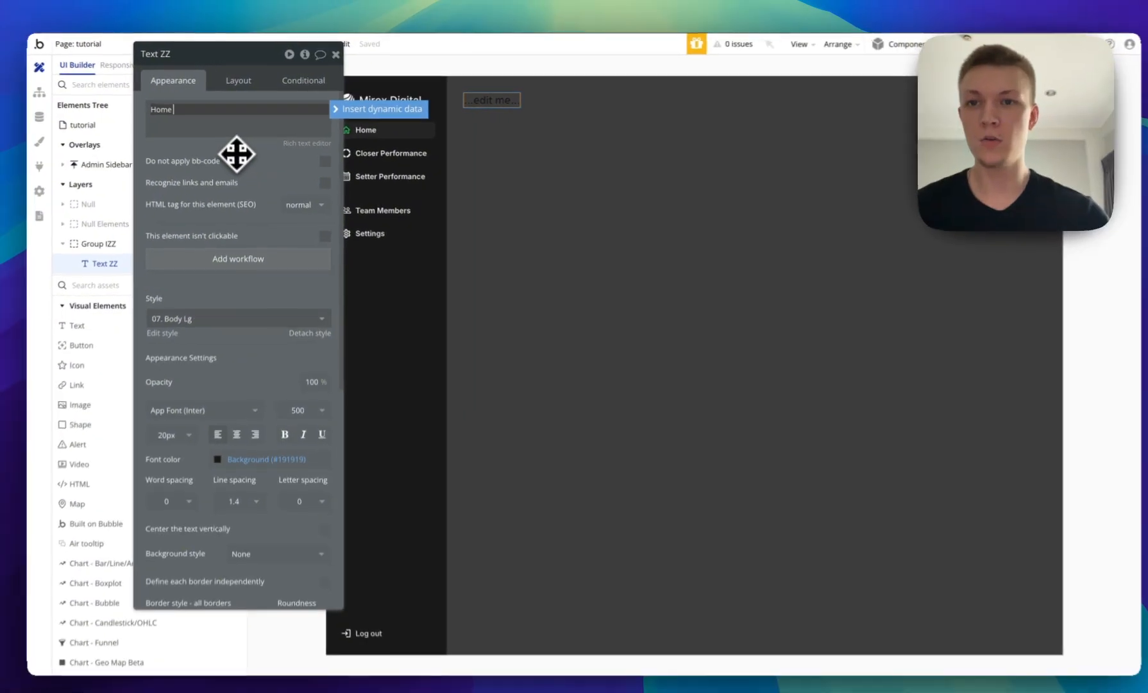
pyautogui.write('ard')
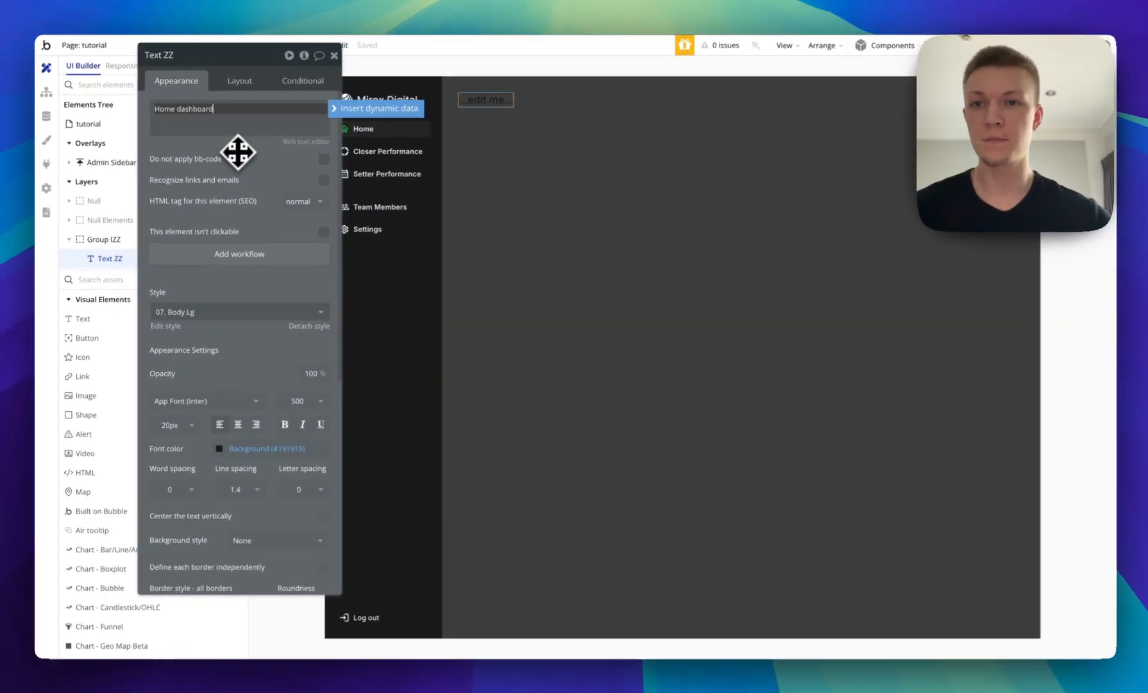
# Apply the "05. Heading 5" style to the Home dashboard text and set its font color to Text (#FFFFFF).
pyautogui.click(214, 316)
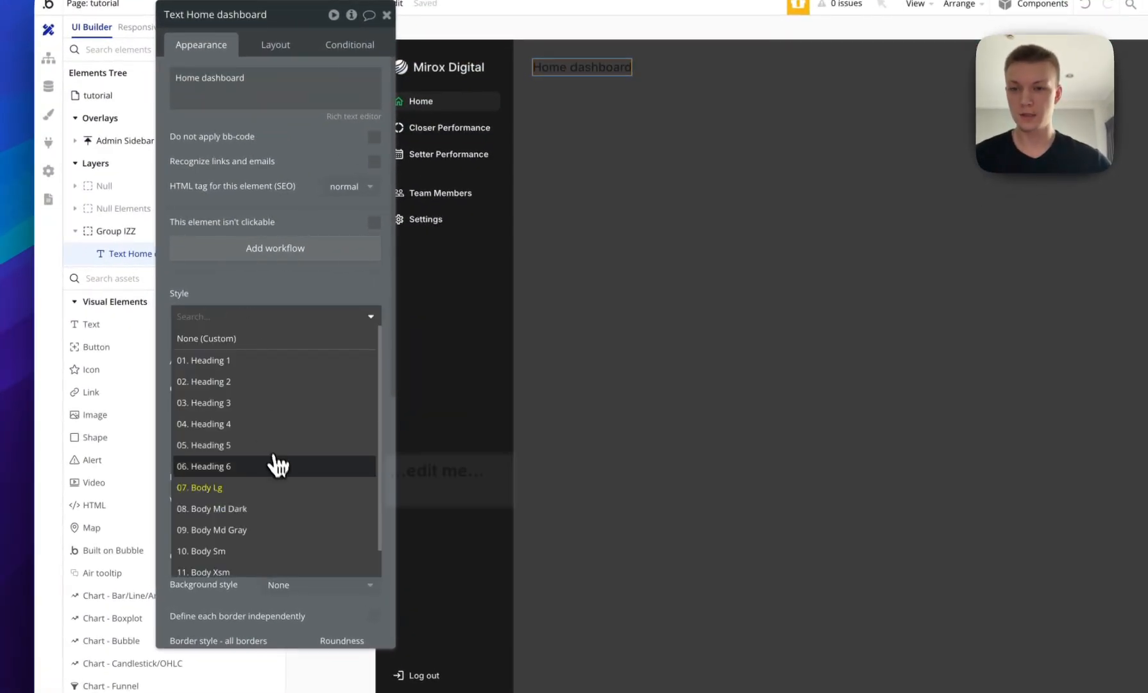
pyautogui.click(273, 466)
pyautogui.click(274, 321)
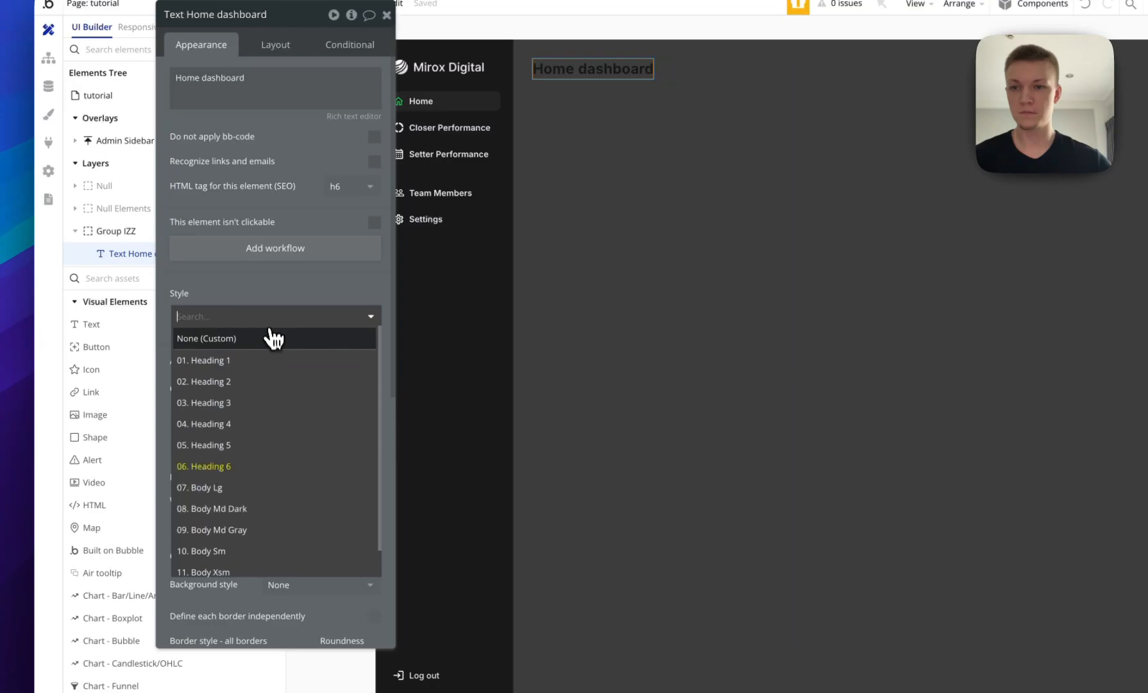
pyautogui.click(244, 445)
pyautogui.click(247, 476)
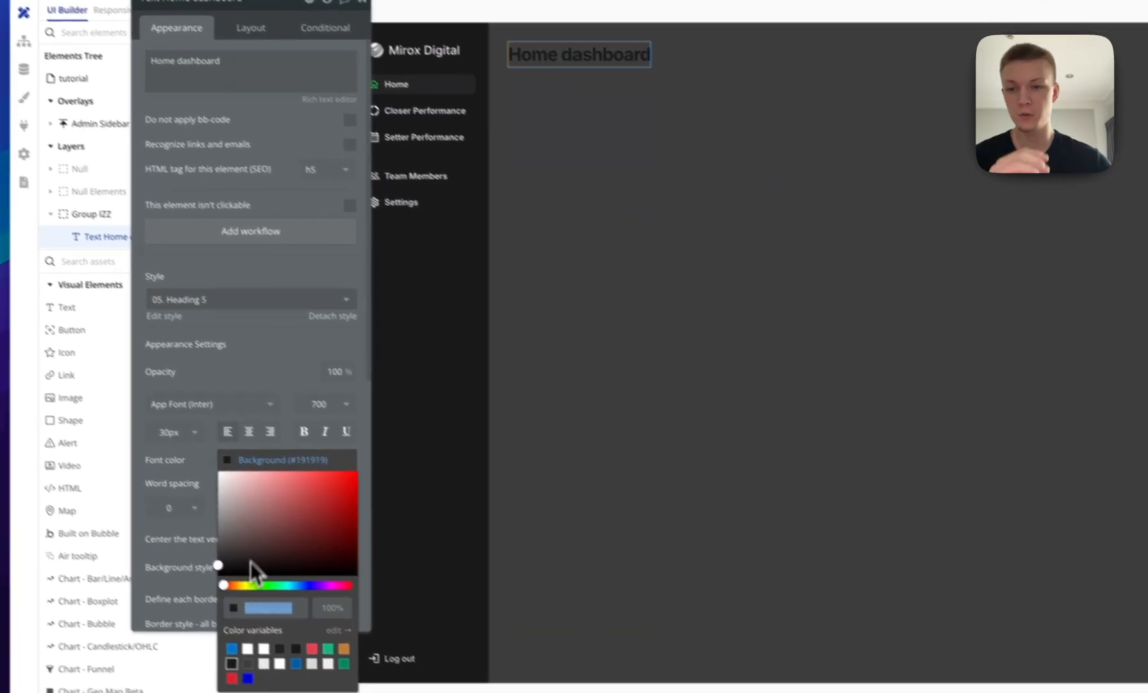
pyautogui.click(290, 666)
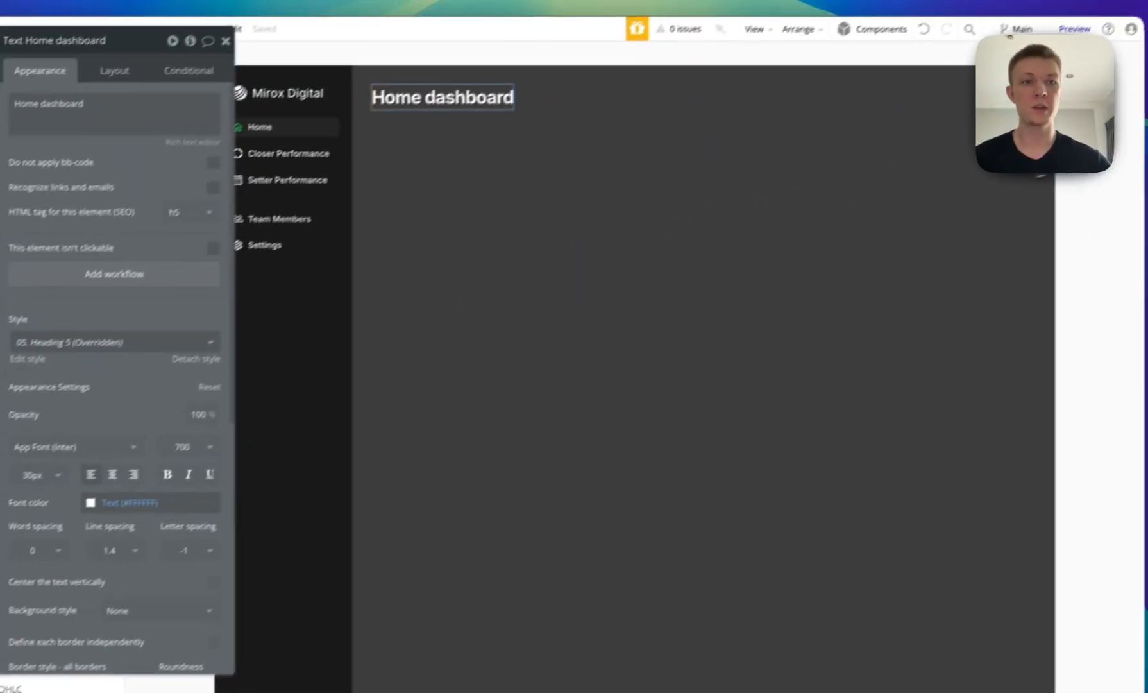
# Add a second text element below the heading reading "This dashboard represents the business' performance".
pyautogui.click(1087, 78)
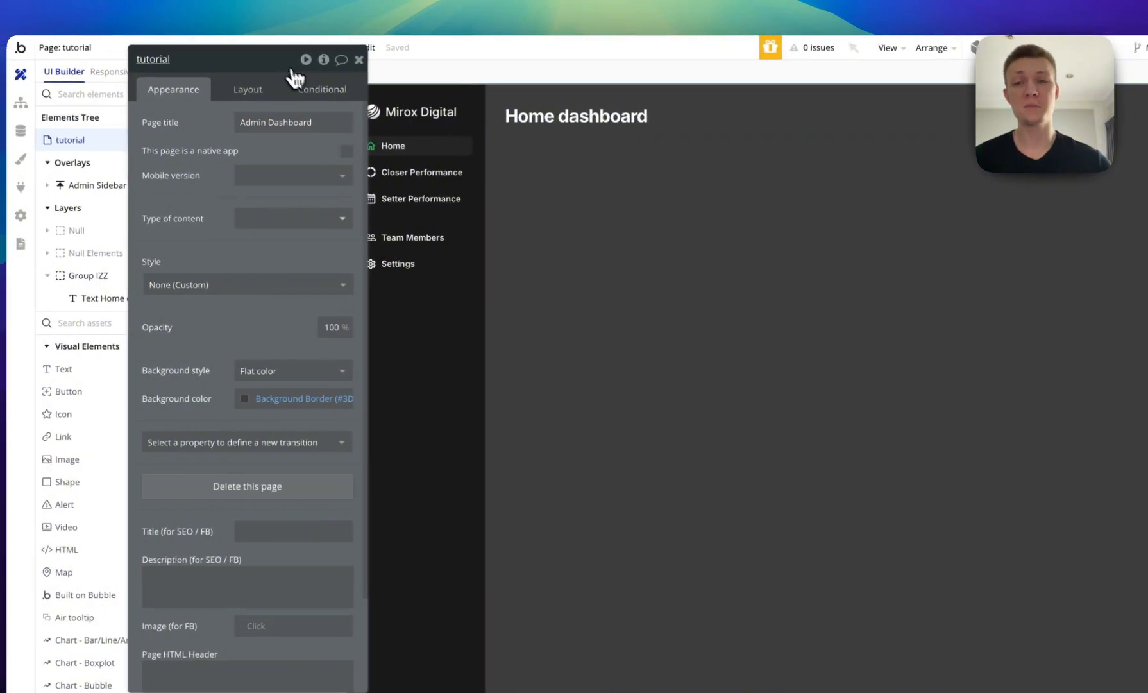
pyautogui.moveTo(269, 67); pyautogui.dragTo(373, 107)
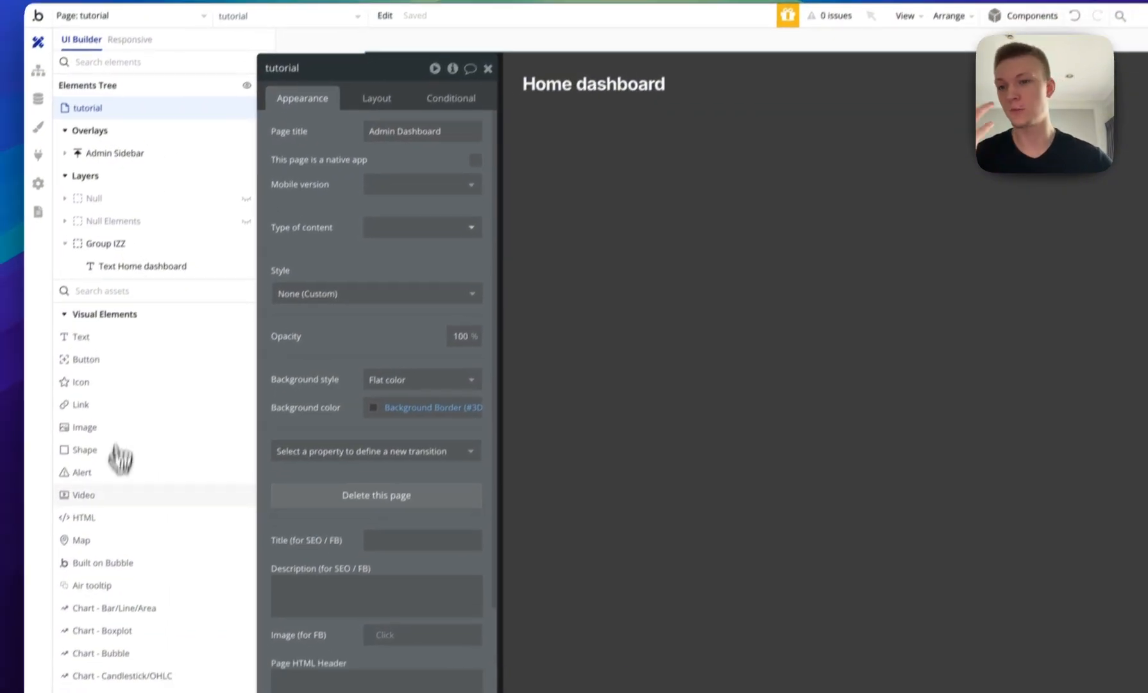
pyautogui.click(113, 315)
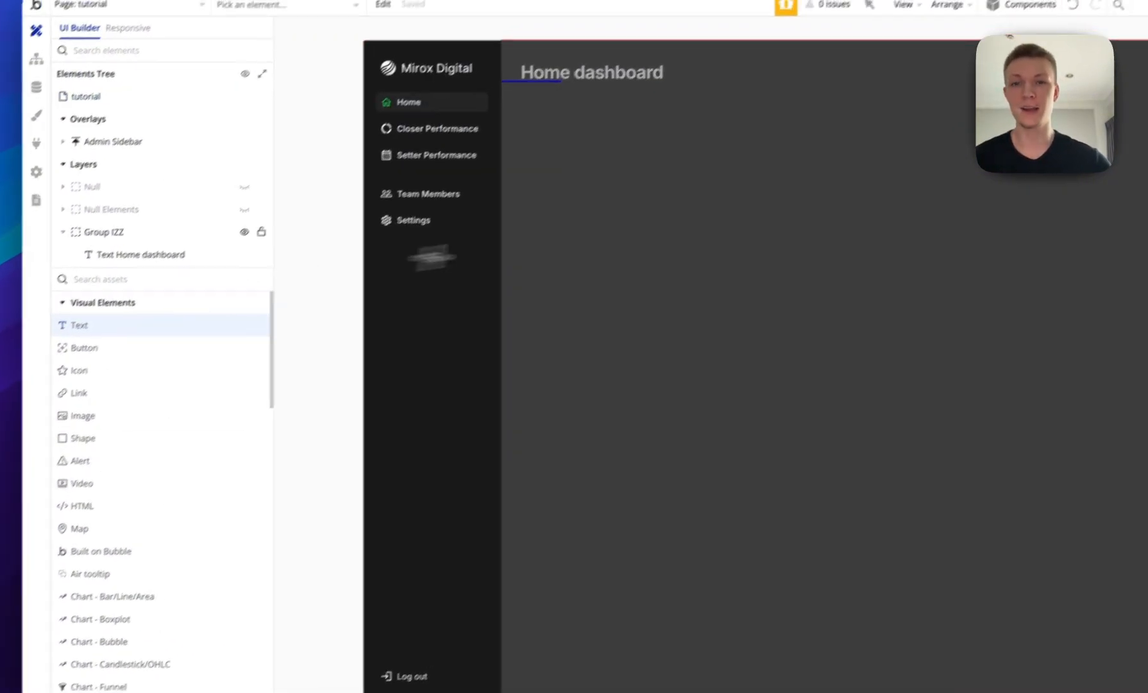
pyautogui.click(599, 214)
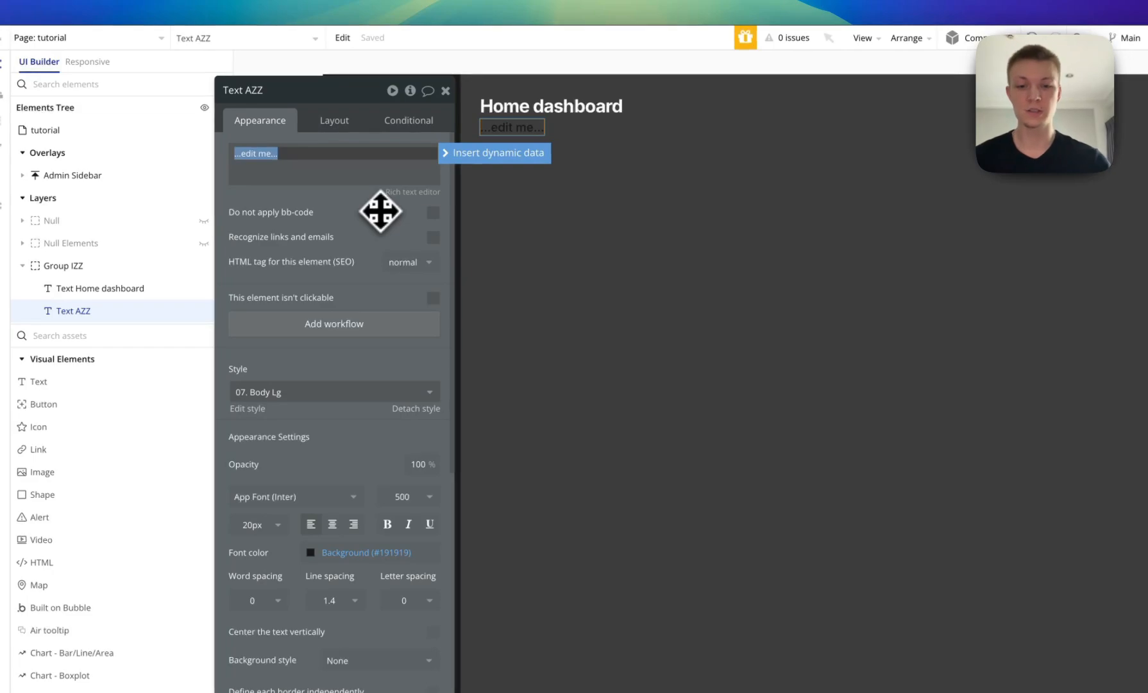
pyautogui.write("This dashboard represents the business' performance")
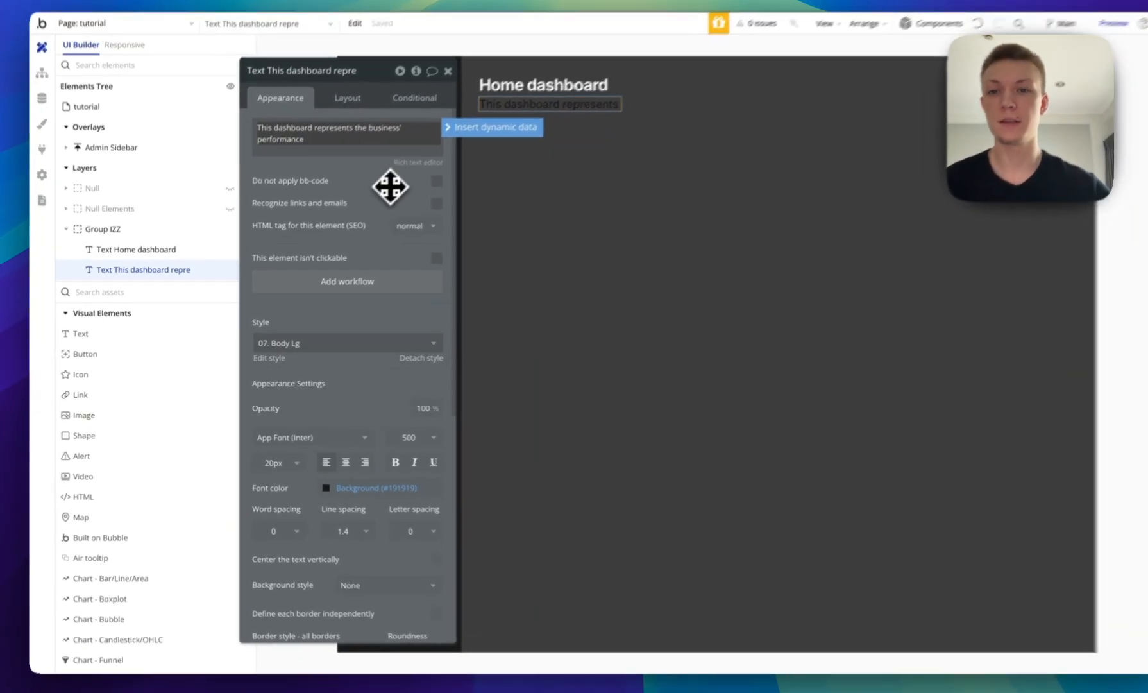
# Apply the "09. Body Md Gray" style to the subtitle text and set its font color to Background Light (#EAEAEA).
pyautogui.click(313, 482)
pyautogui.click(339, 645)
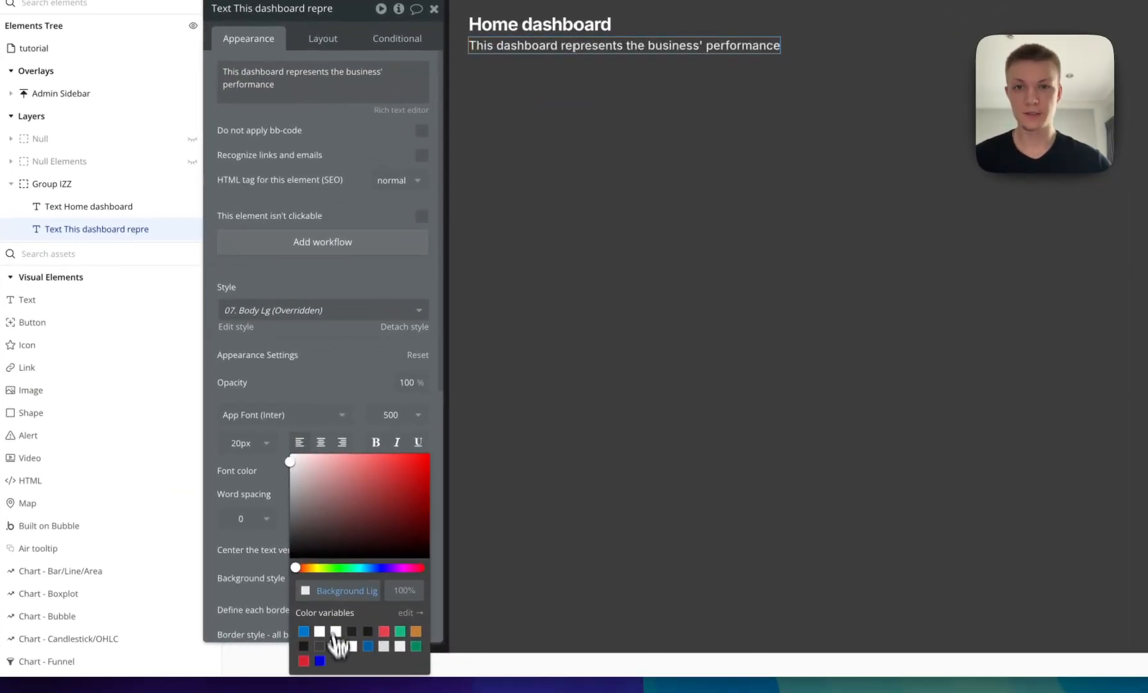
pyautogui.click(308, 313)
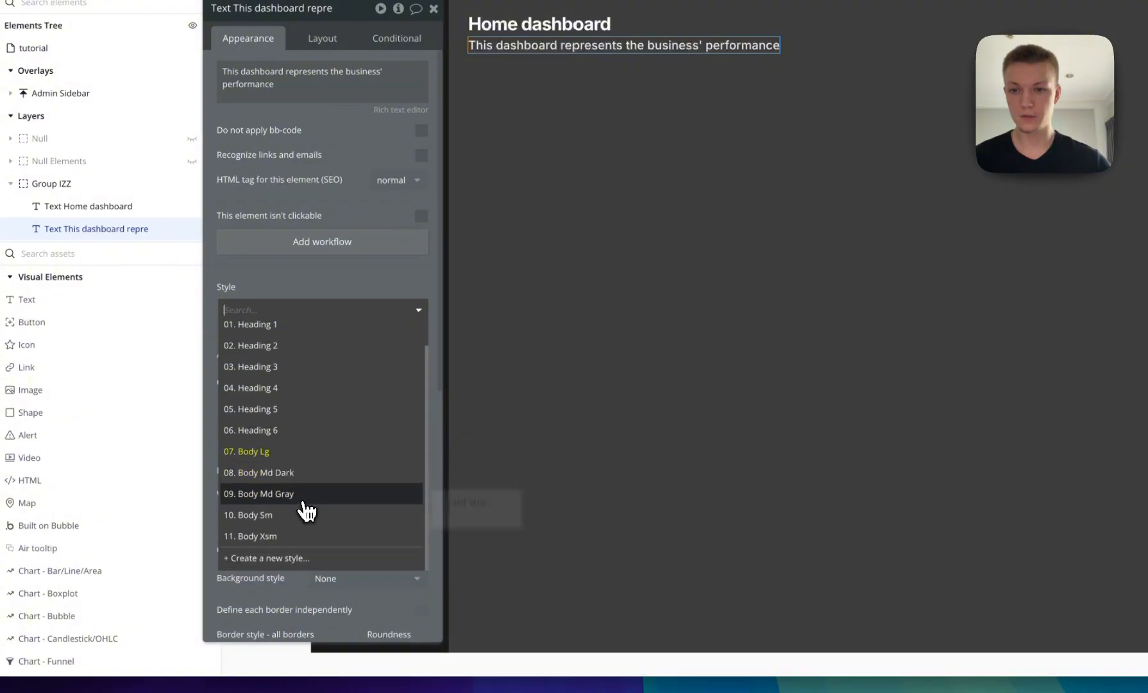
pyautogui.click(305, 503)
pyautogui.click(341, 468)
pyautogui.click(338, 645)
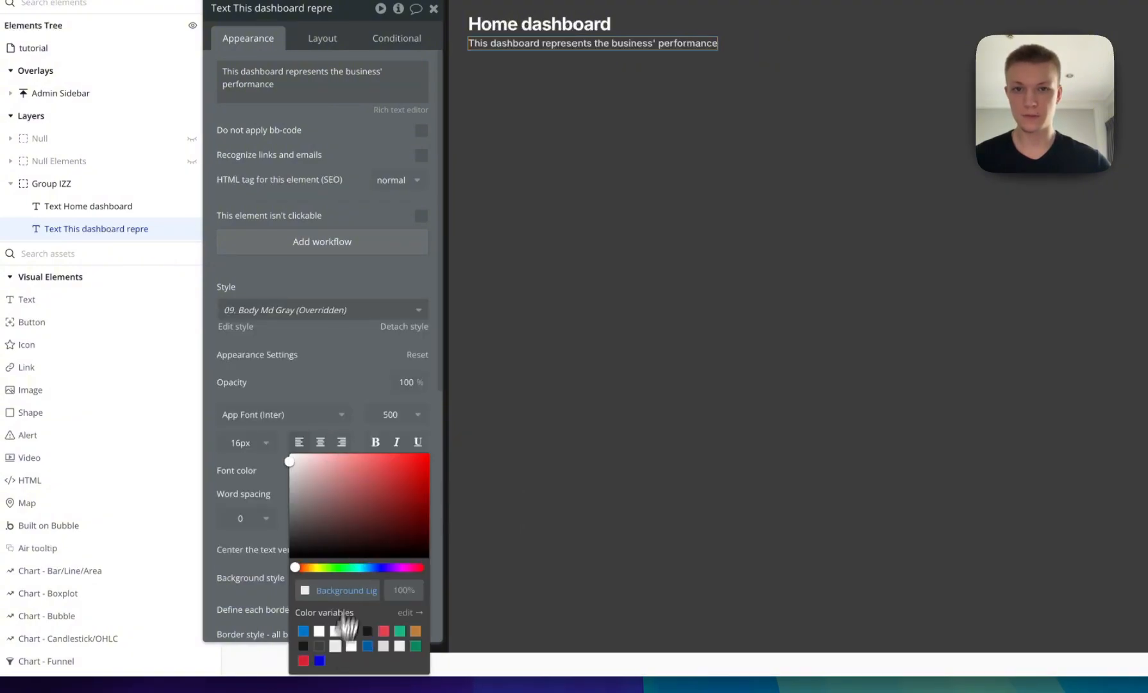
pyautogui.click(1104, 196)
# Select the heading and subtitle texts and group them together in a column container.
pyautogui.click(564, 134)
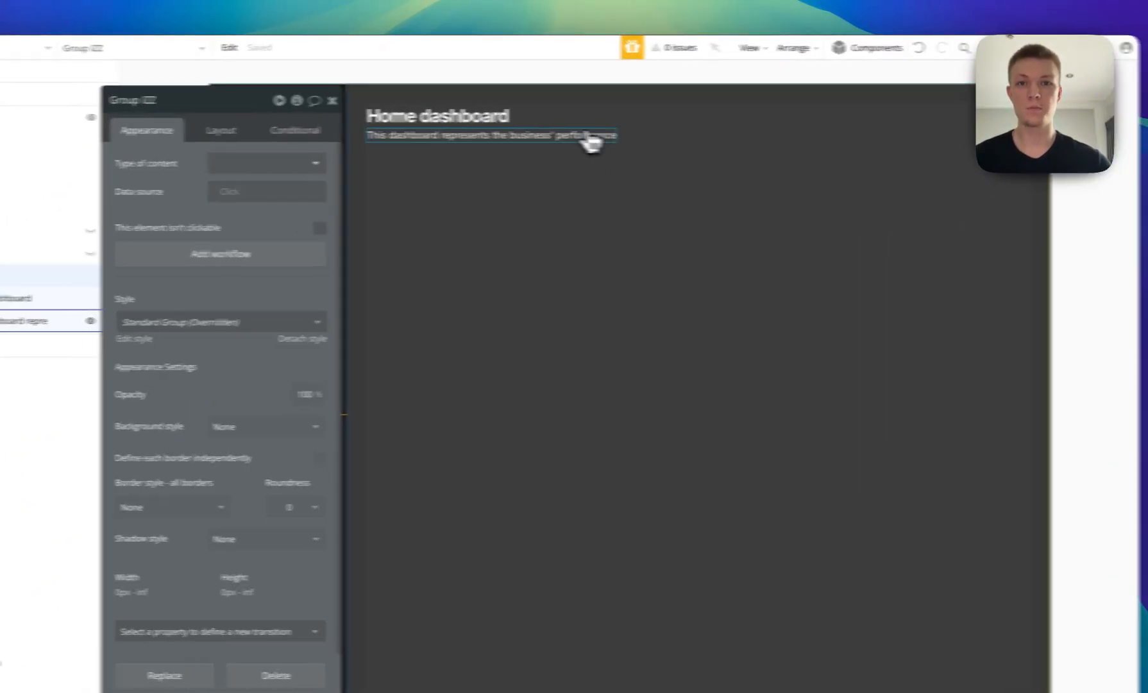
pyautogui.click(554, 135)
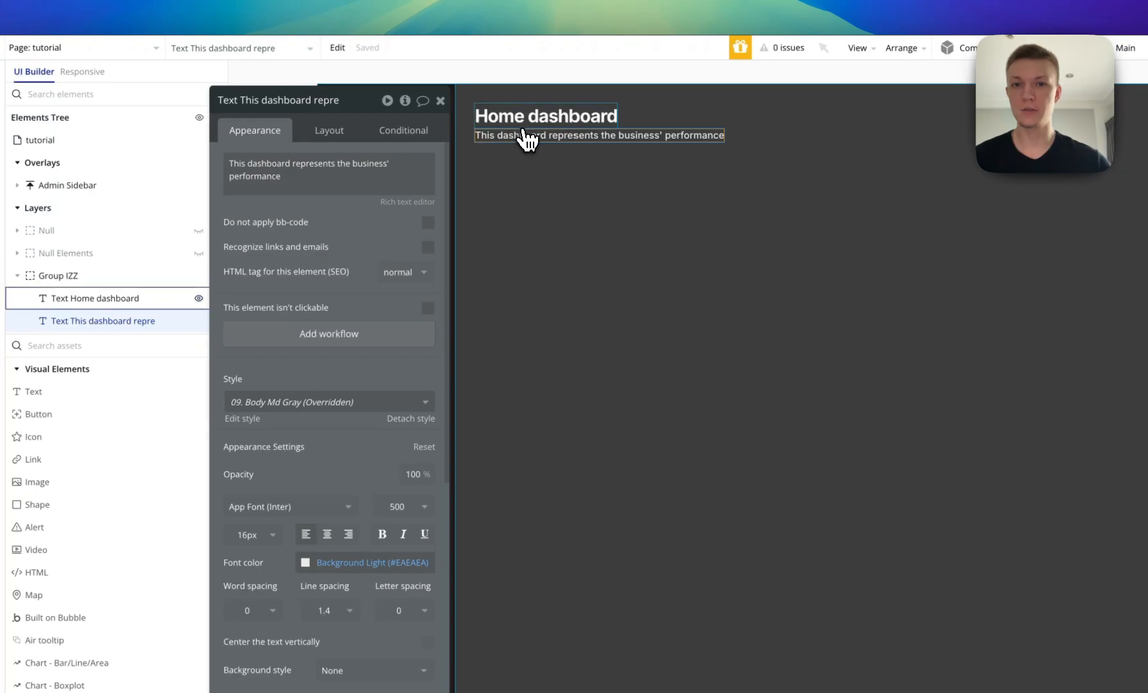
pyautogui.keyDown('shift'); pyautogui.click(526, 116); pyautogui.keyUp('shift')
pyautogui.rightClick(526, 118)
pyautogui.moveTo(597, 213)
pyautogui.click(736, 240)
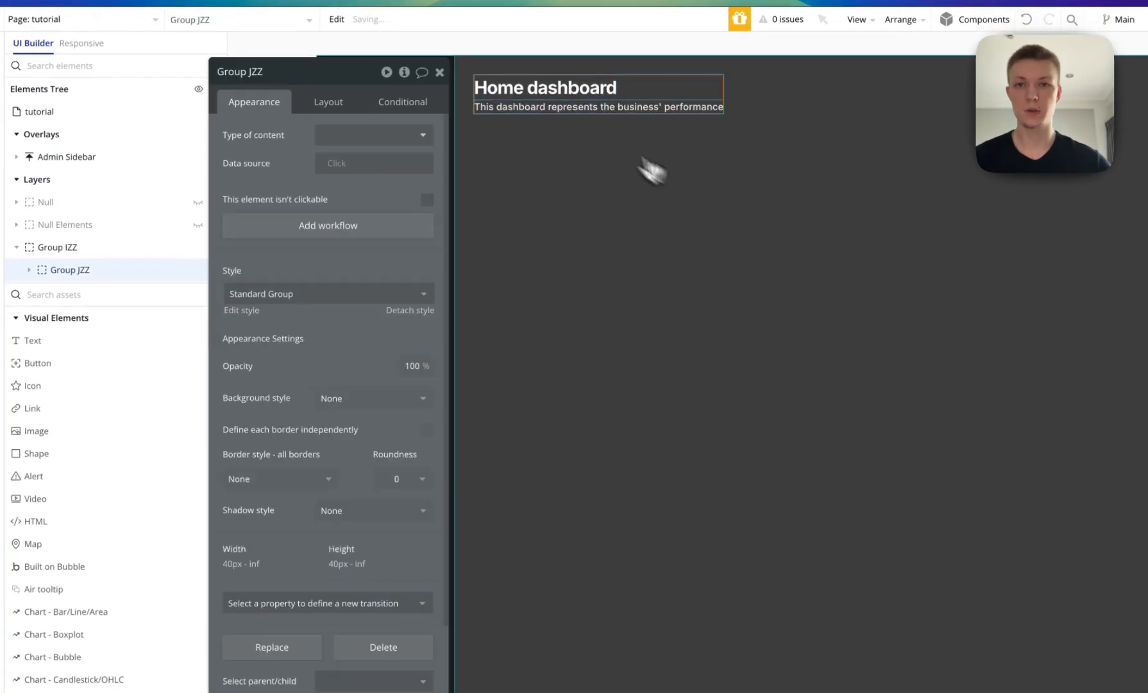
# Rename the group containing the two texts to "Group Heading".
pyautogui.click(286, 70)
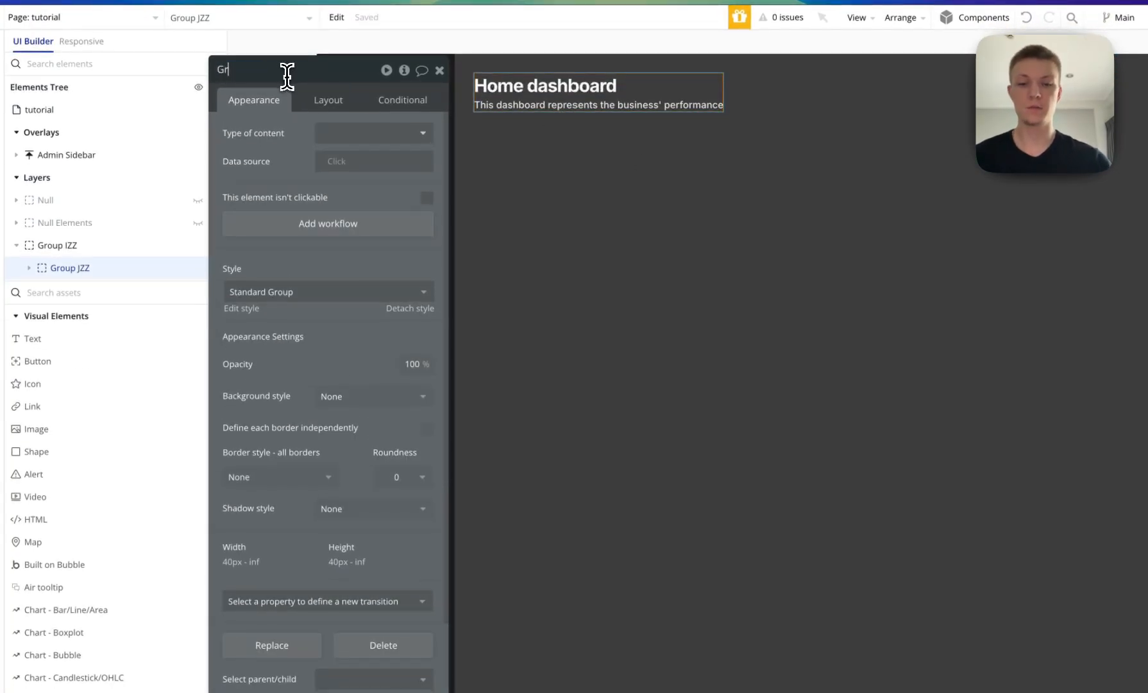
pyautogui.write('Group Heading')
pyautogui.press('Return')
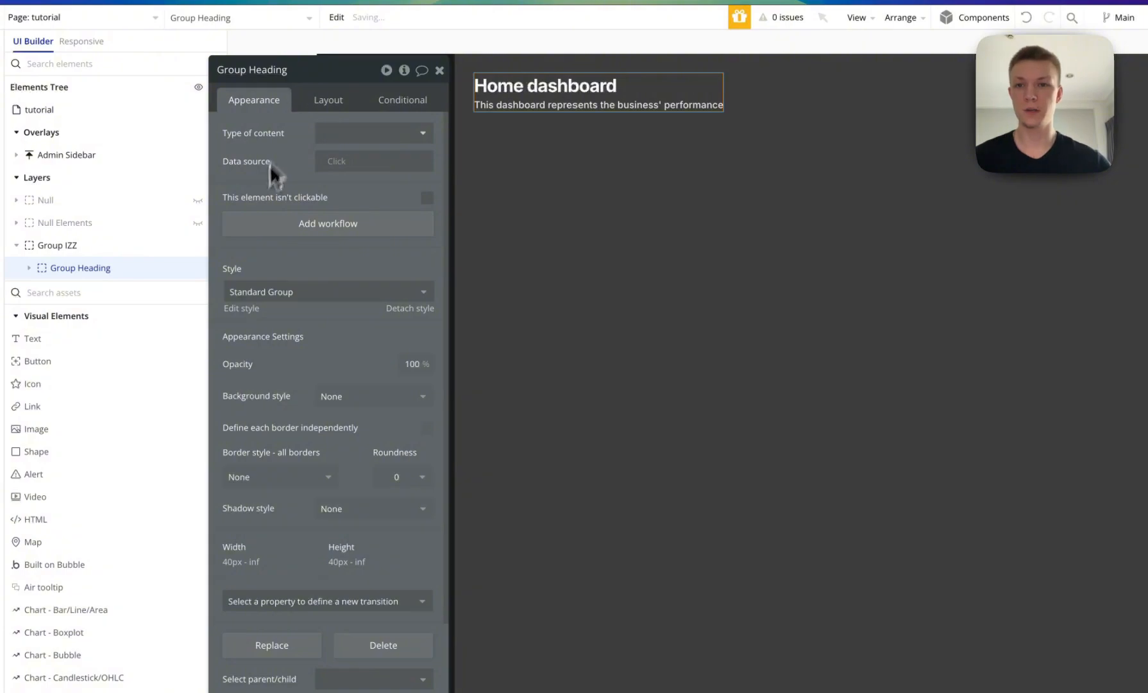
# Set Group Heading's minimum width and height to 0 px, disable fitting width to content, and enable fitting height to content.
pyautogui.click(328, 100)
pyautogui.click(418, 418)
pyautogui.click(426, 502)
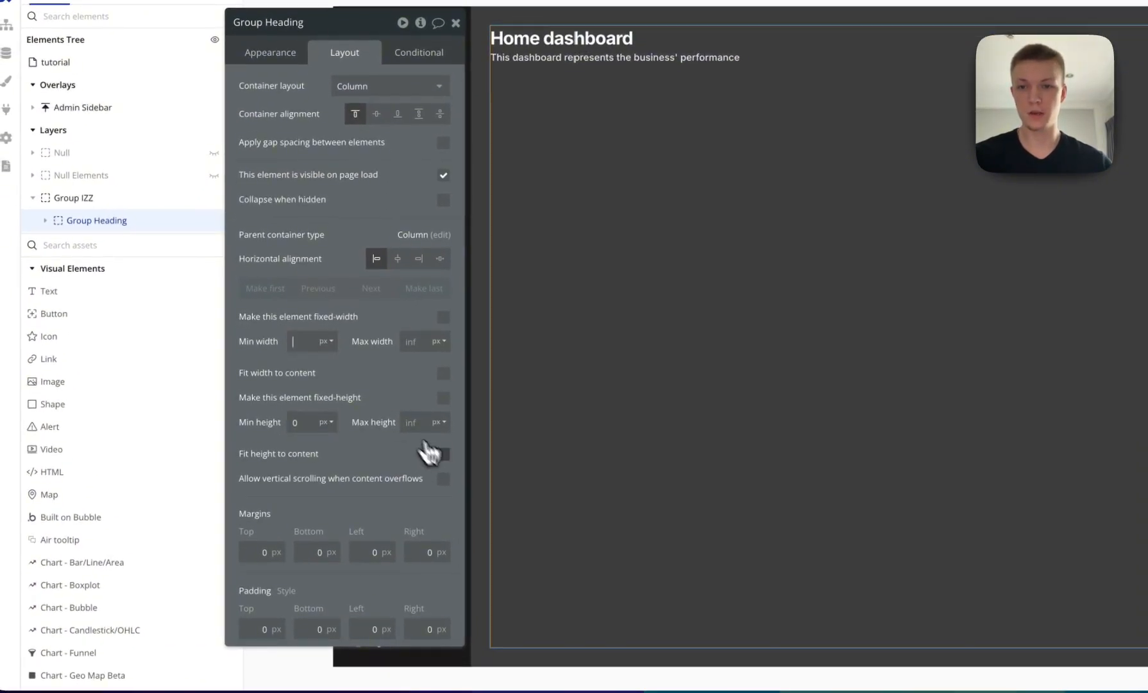
pyautogui.click(443, 457)
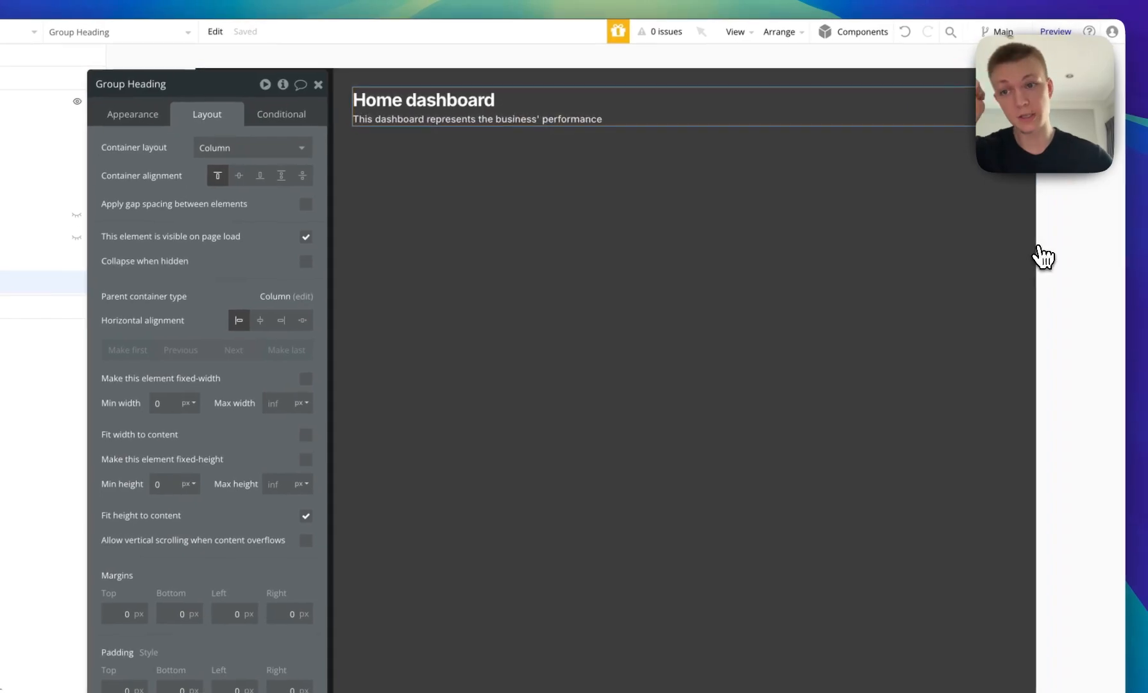
pyautogui.click(809, 239)
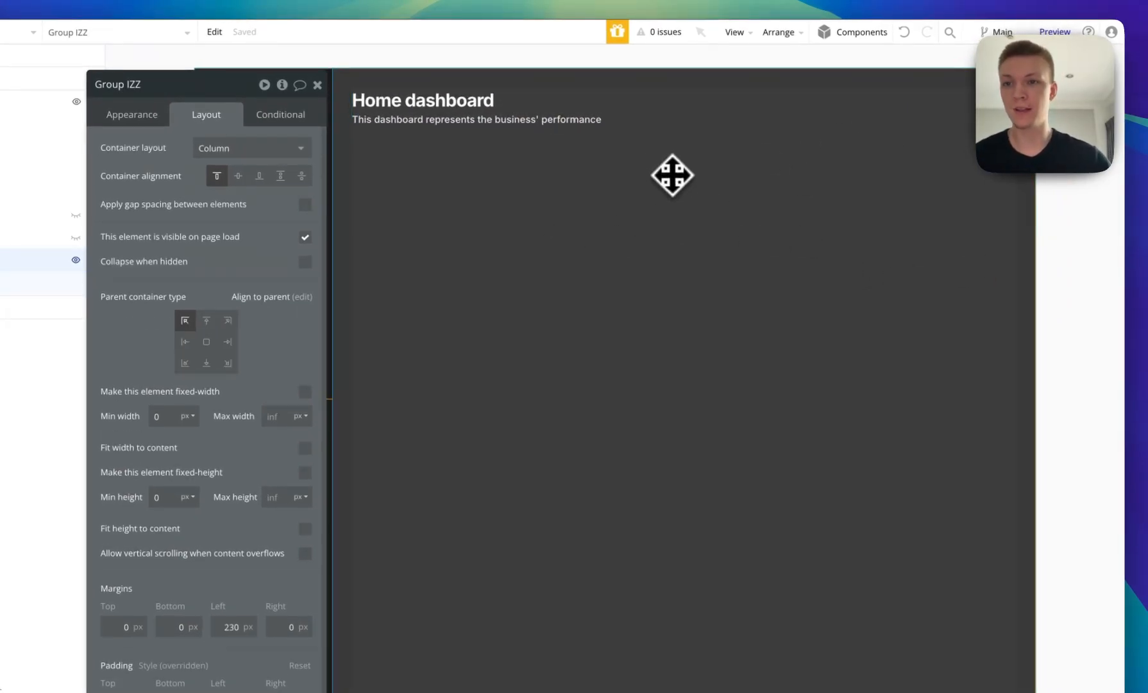
pyautogui.moveTo(402, 221); pyautogui.dragTo(343, 249)
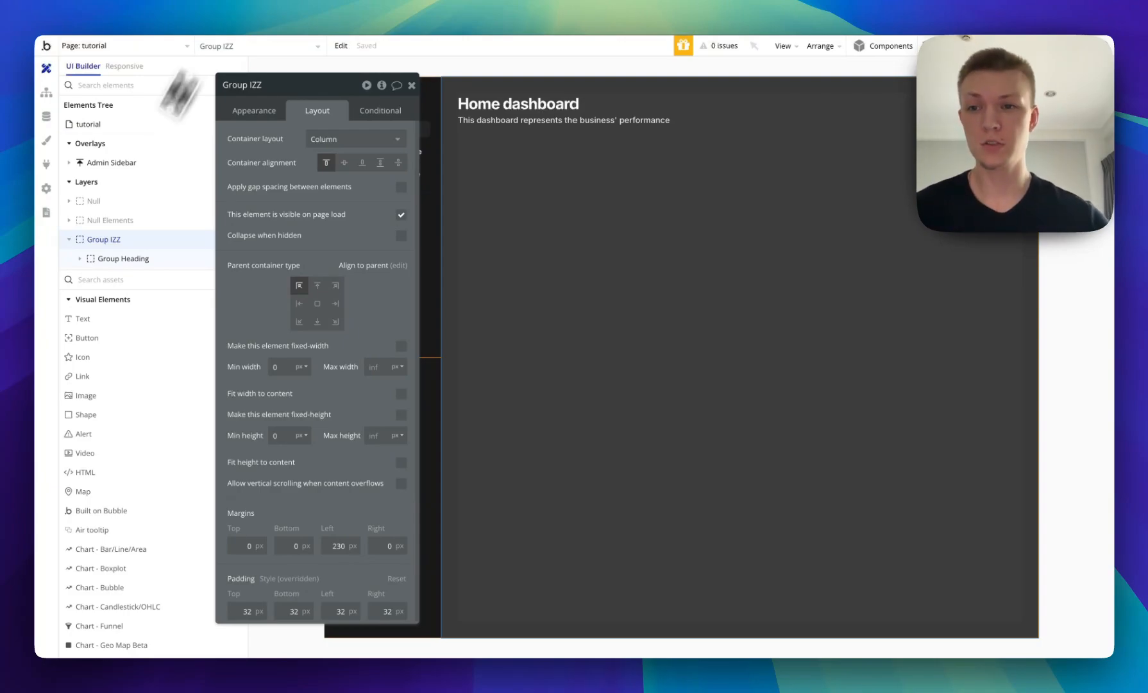
pyautogui.click(118, 318)
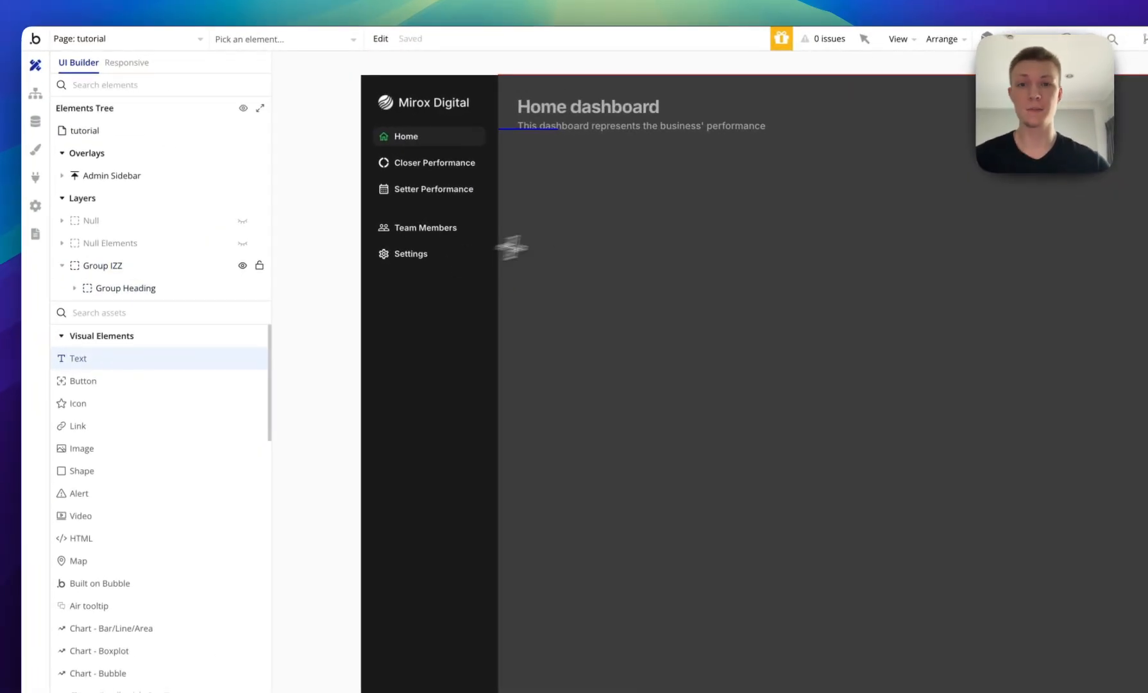
pyautogui.click(511, 248)
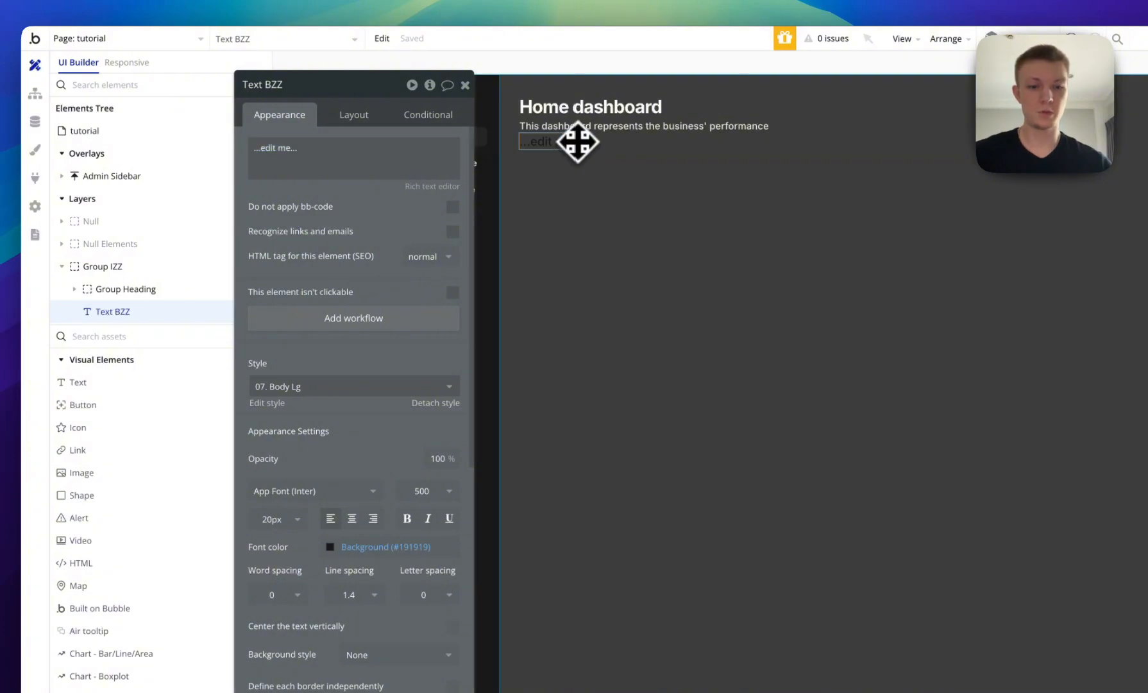
pyautogui.hotkey('ctrl', 'z')
# Copy the subtitle text and paste the copy into the main content group below Group Heading.
pyautogui.click(596, 128)
pyautogui.rightClick(606, 128)
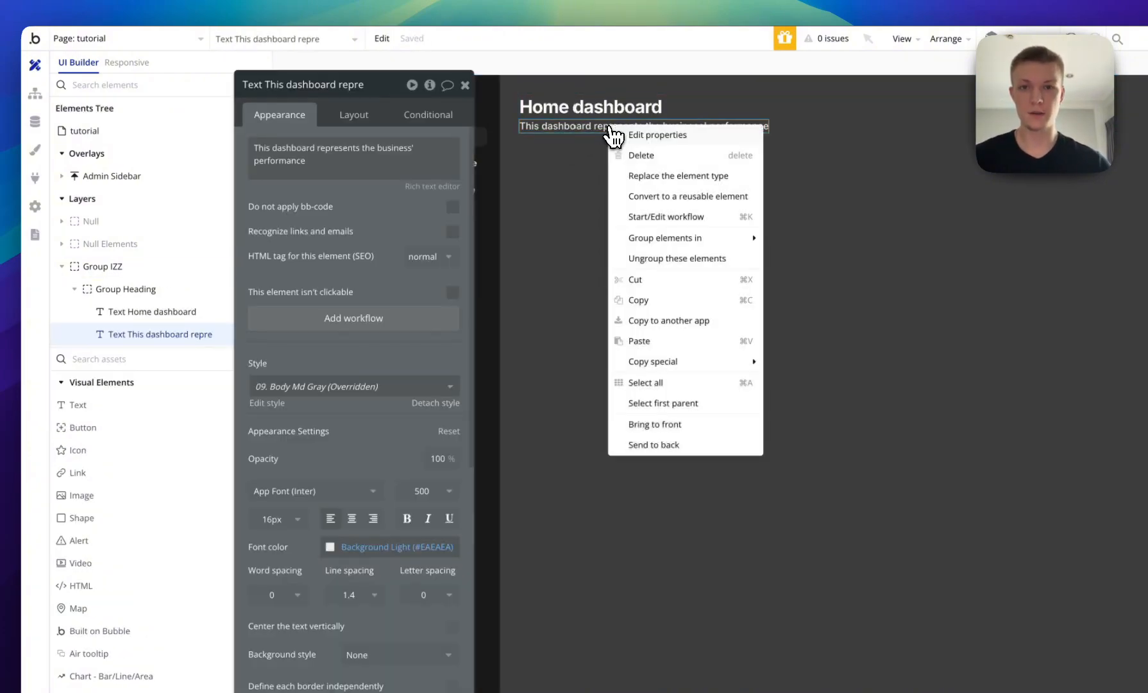
pyautogui.click(651, 302)
pyautogui.click(567, 255)
pyautogui.rightClick(543, 241)
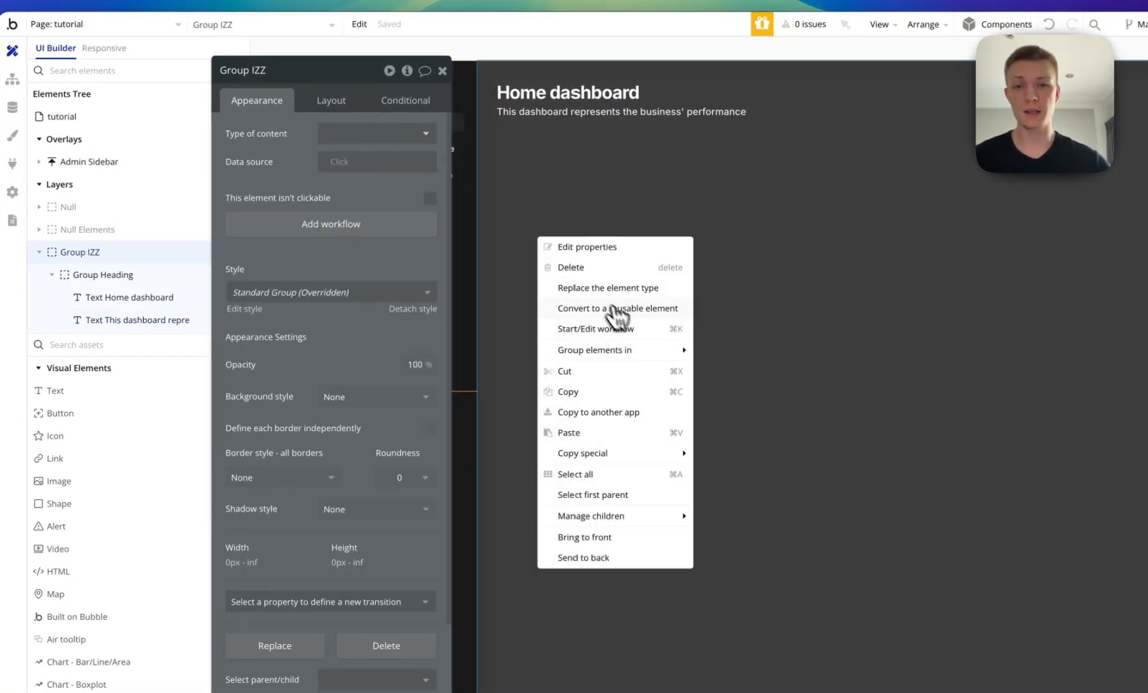
pyautogui.click(599, 431)
pyautogui.click(634, 201)
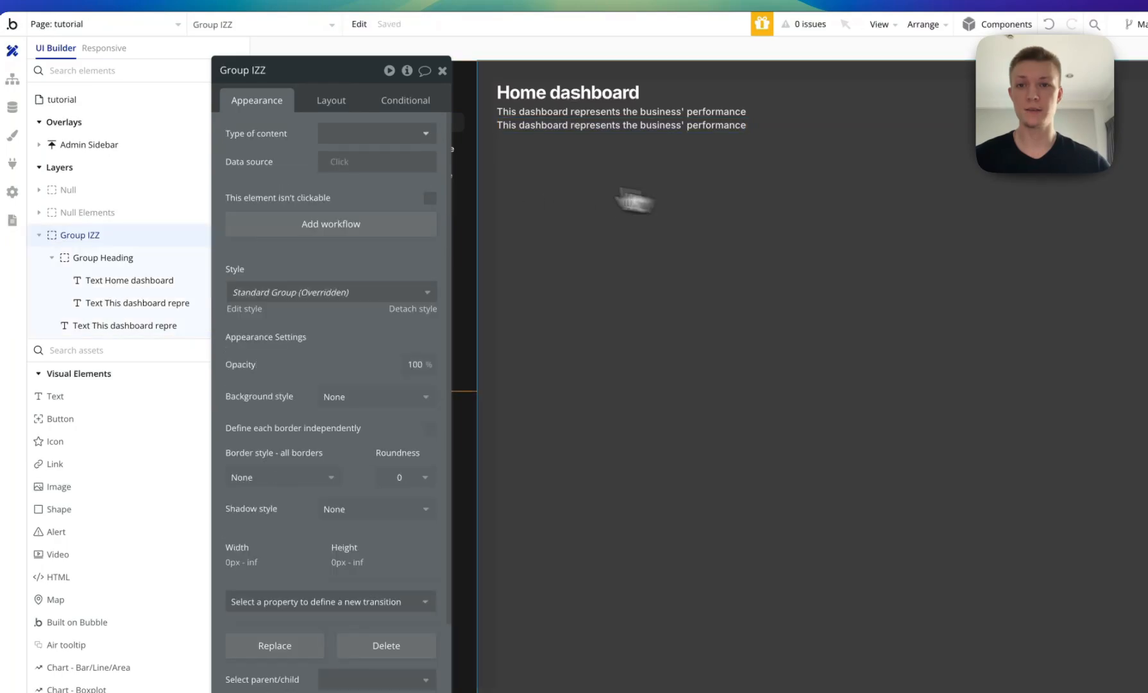
# Apply gap spacing between the main content group's elements with a row gap of 24 px.
pyautogui.click(331, 103)
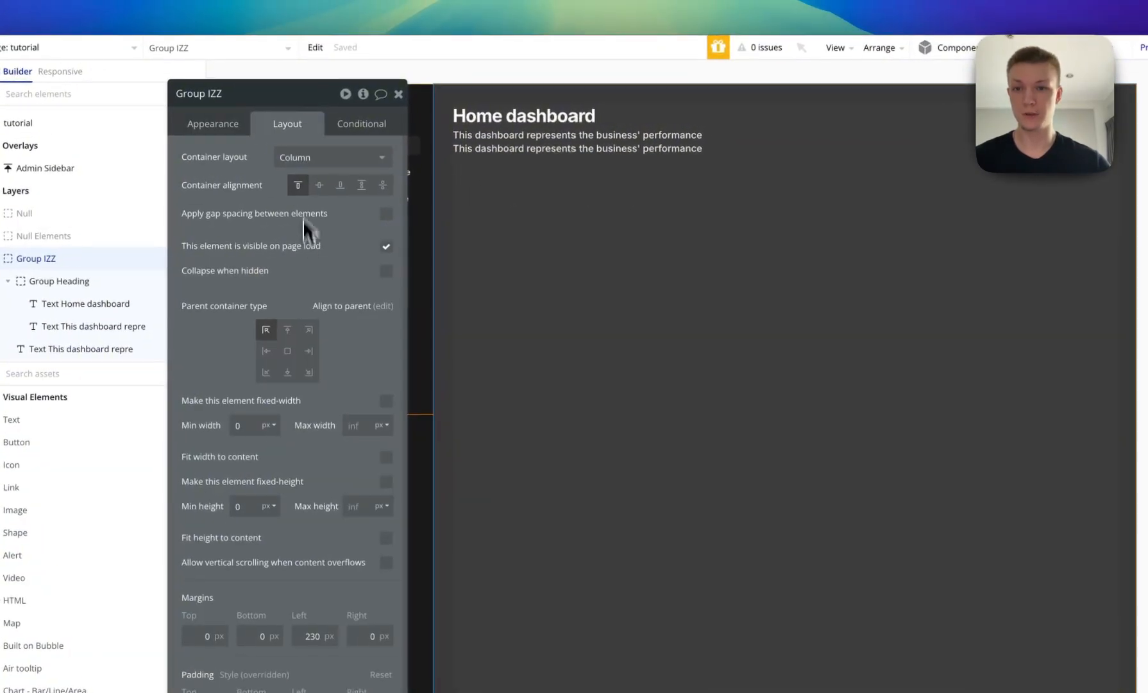
pyautogui.click(386, 214)
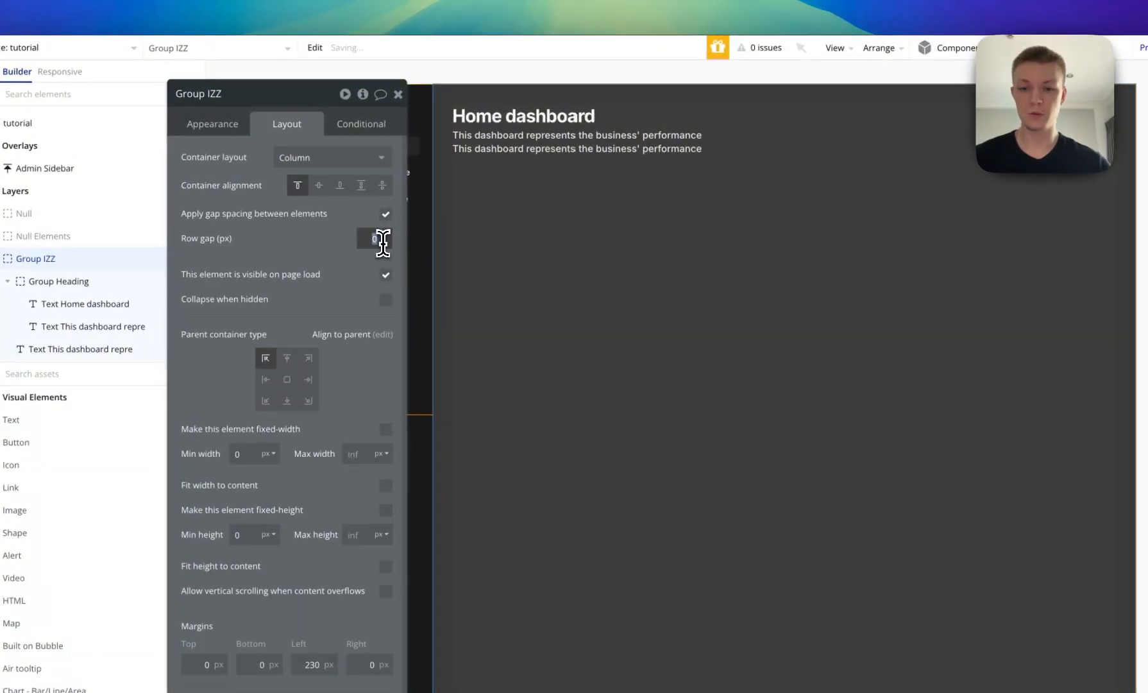
pyautogui.write('24')
# Change the pasted subtitle copy's text to "Revenue".
pyautogui.click(641, 165)
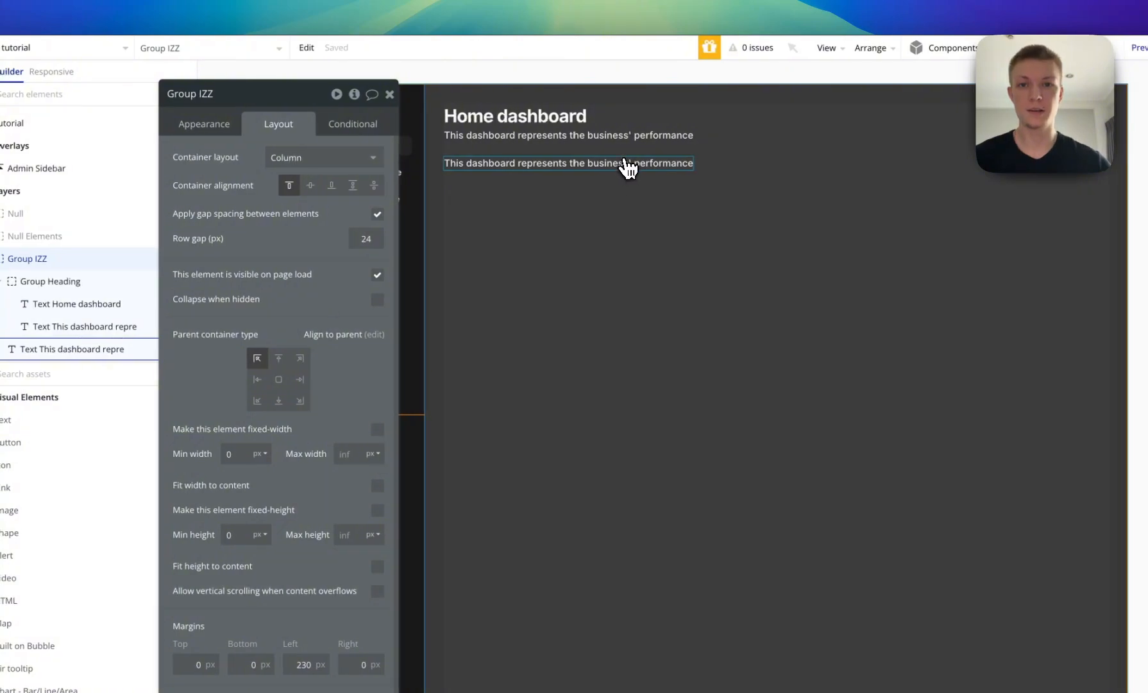
pyautogui.click(226, 126)
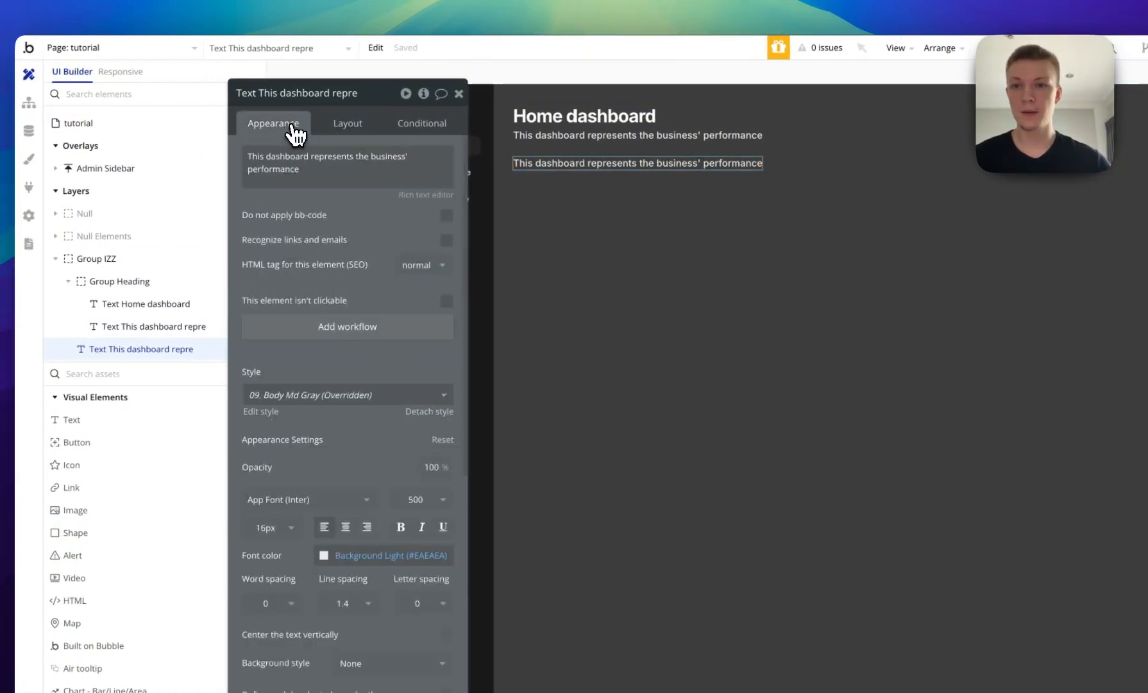
pyautogui.tripleClick(307, 178)
pyautogui.write('Revenue')
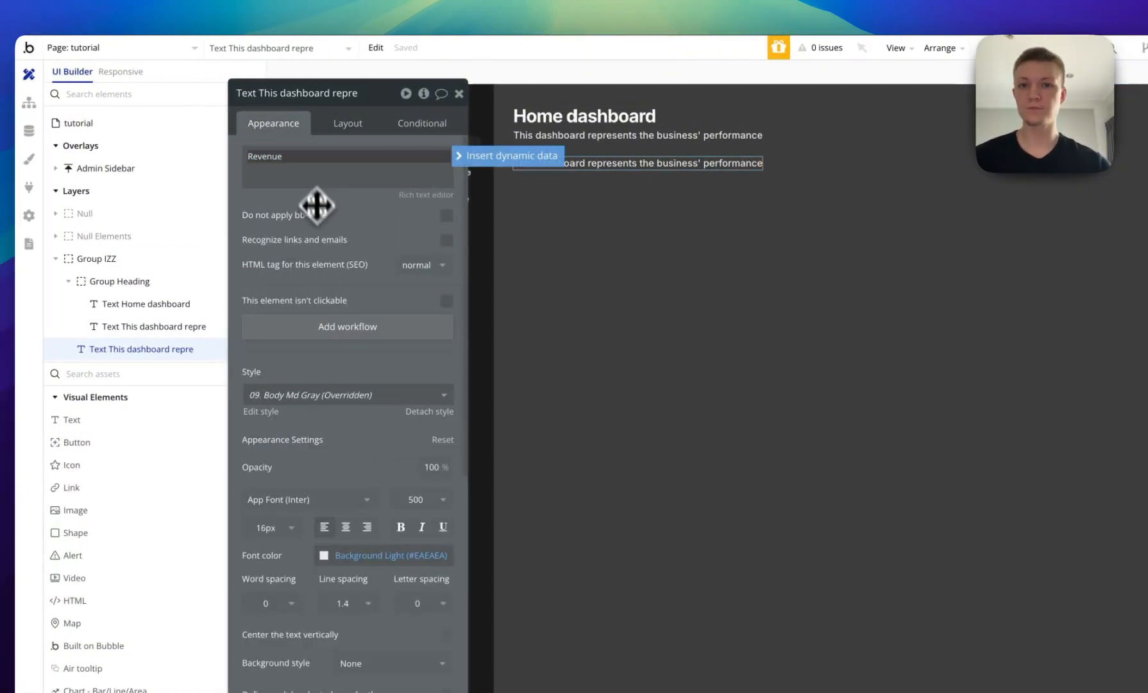
pyautogui.click(322, 249)
# Duplicate the "Home dashboard" heading text and change the copy's text to "$180.4k".
pyautogui.click(562, 113)
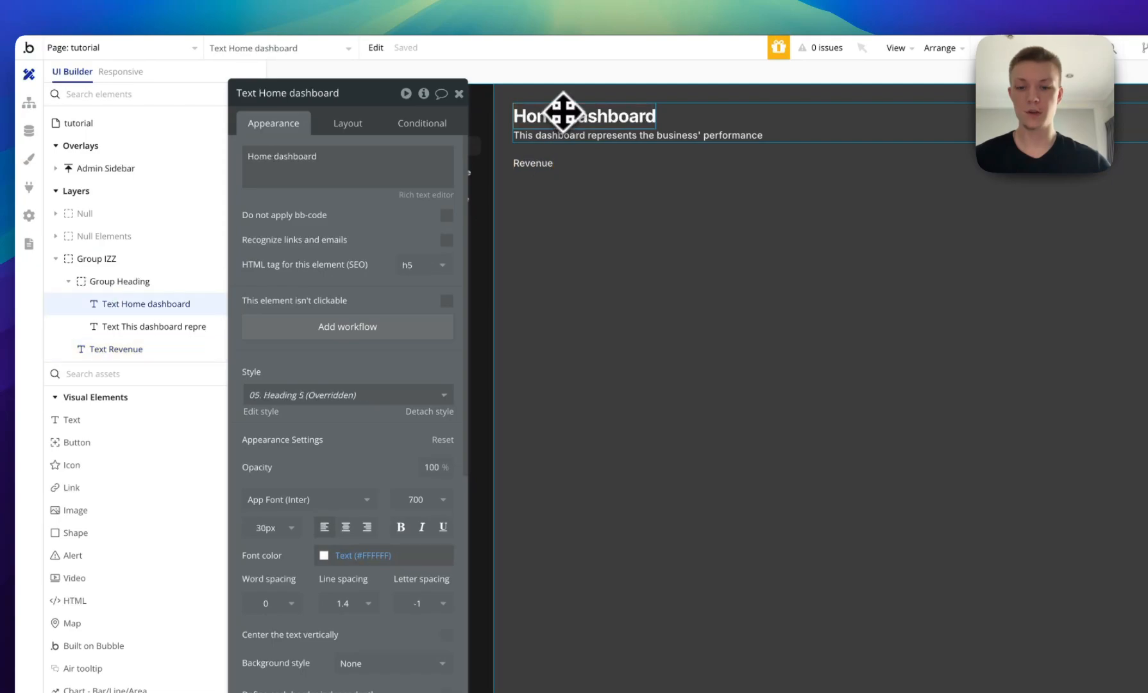
pyautogui.hotkey('ctrl', 'c')
pyautogui.hotkey('ctrl', 'v')
pyautogui.tripleClick(269, 168)
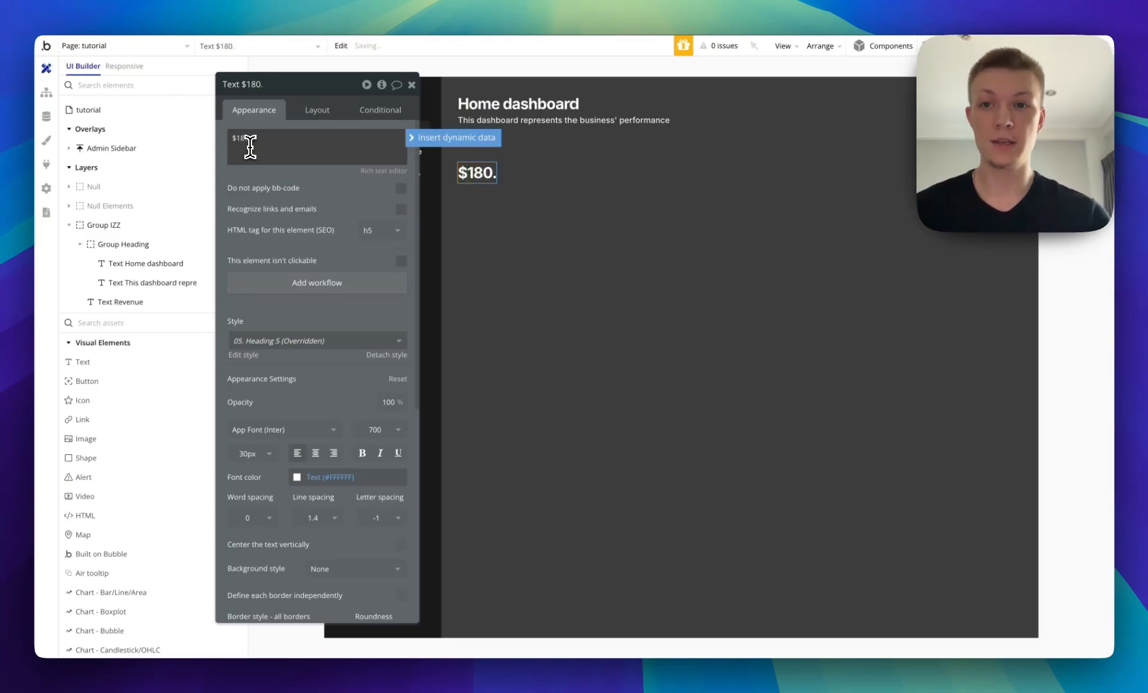
pyautogui.write('4k')
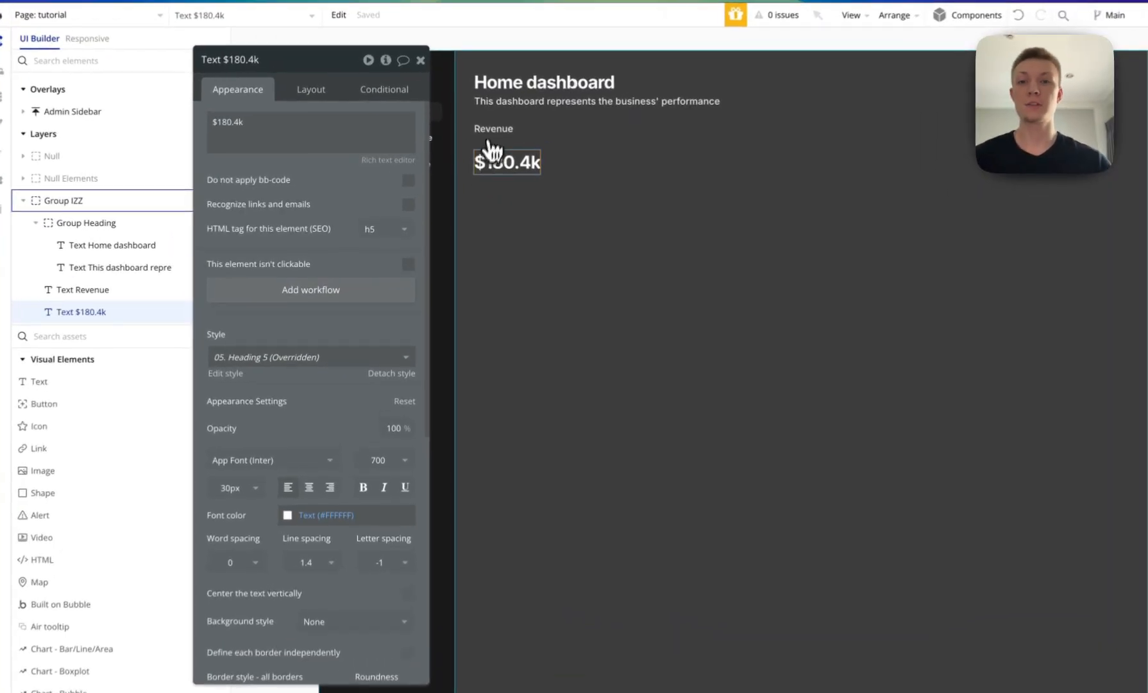
# Group the "Revenue" and "$180.4k" texts in a column container and apply a row gap of 8 px.
pyautogui.keyDown('shift'); pyautogui.click(470, 142); pyautogui.keyUp('shift')
pyautogui.rightClick(491, 125)
pyautogui.moveTo(606, 222)
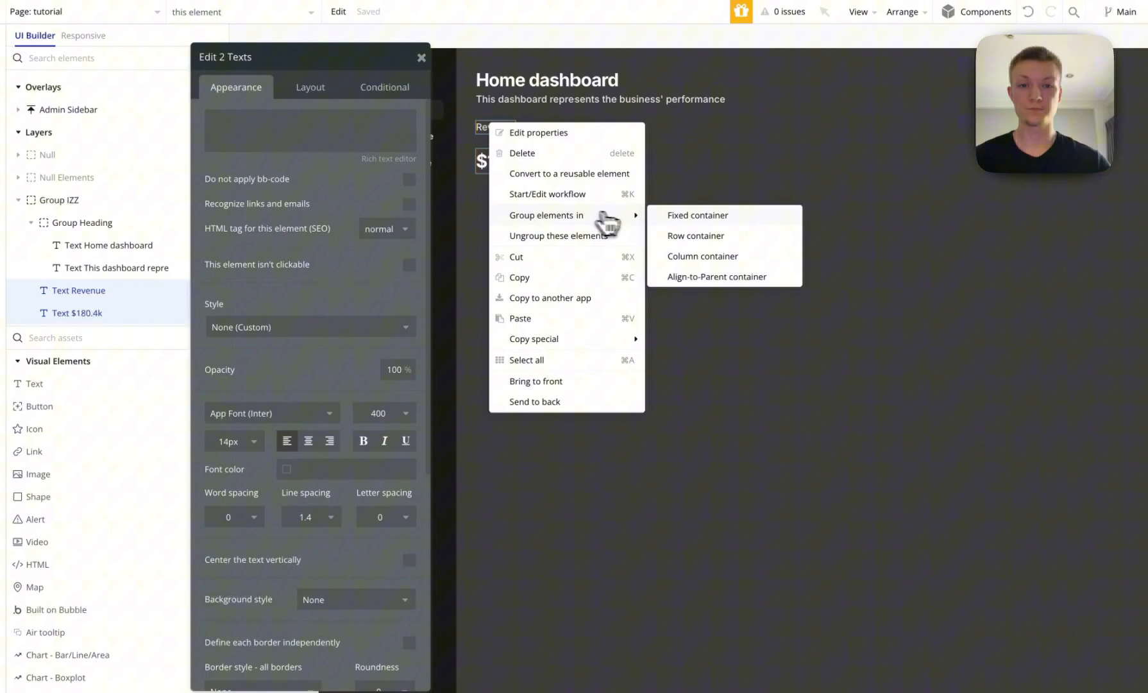
pyautogui.click(718, 256)
pyautogui.click(334, 92)
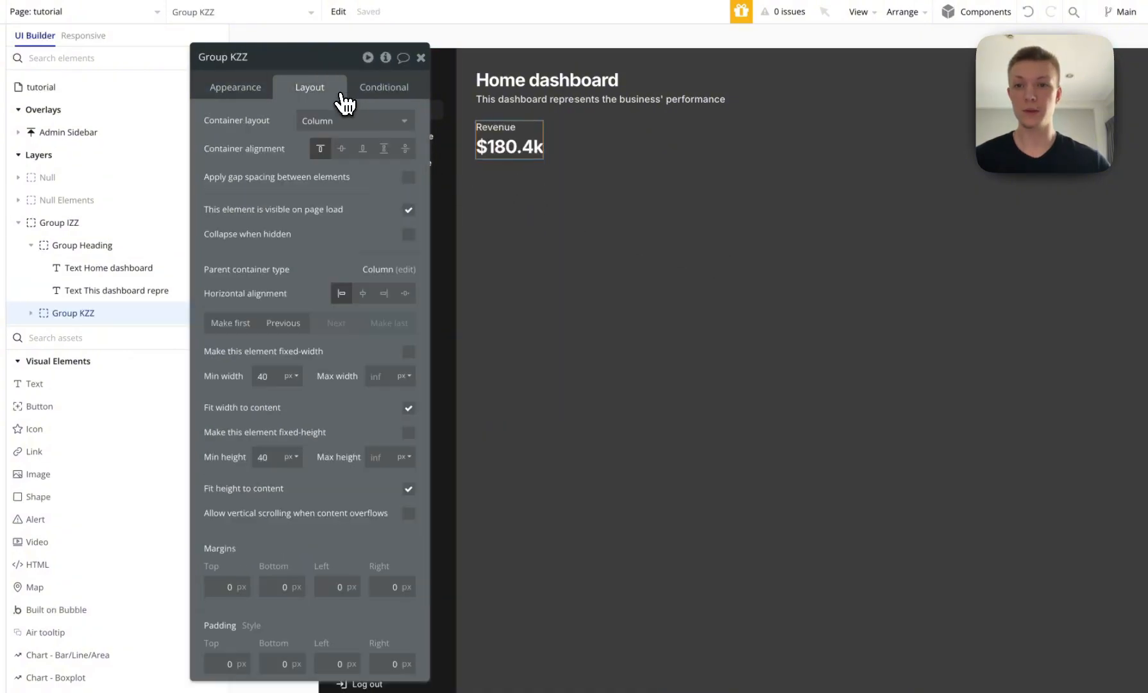
pyautogui.click(406, 178)
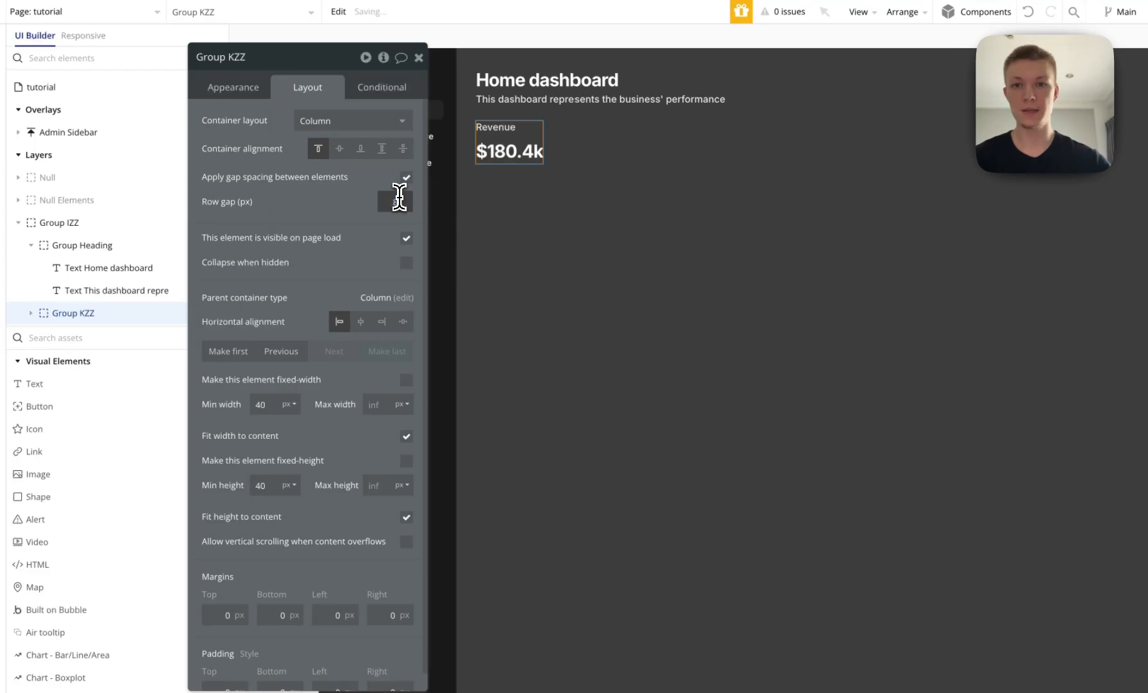
# Duplicate the revenue group and change the copy's label to "Cash Collected".
pyautogui.hotkey('ctrl', 'c')
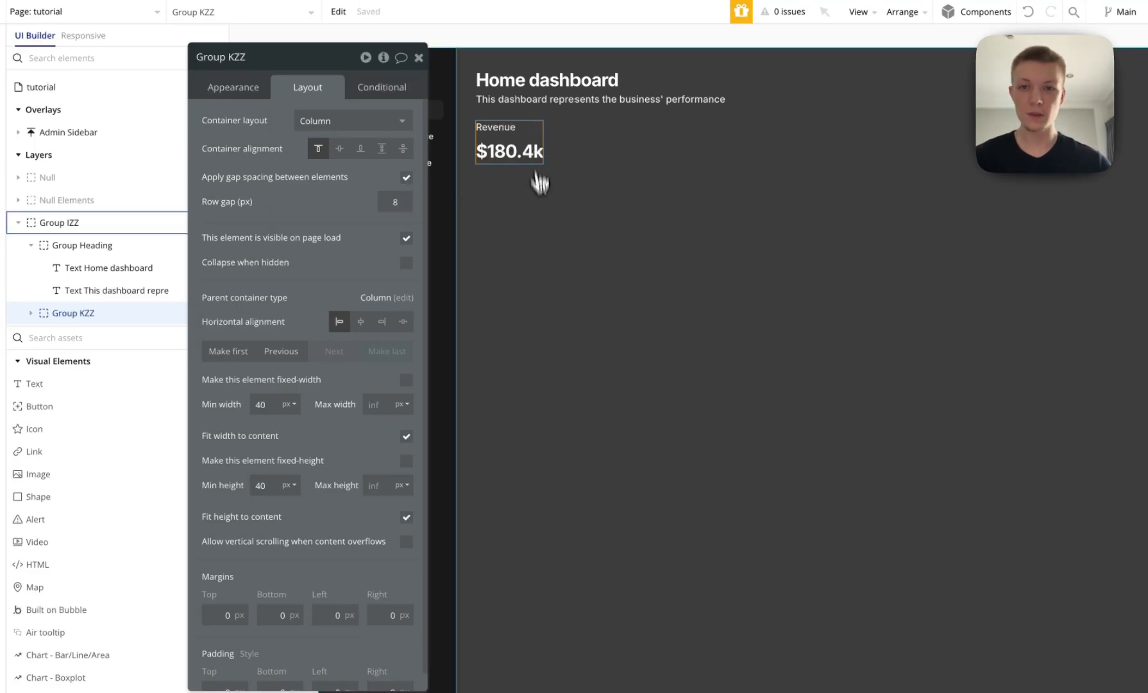
pyautogui.hotkey('ctrl', 'v')
pyautogui.click(496, 185)
pyautogui.click(232, 88)
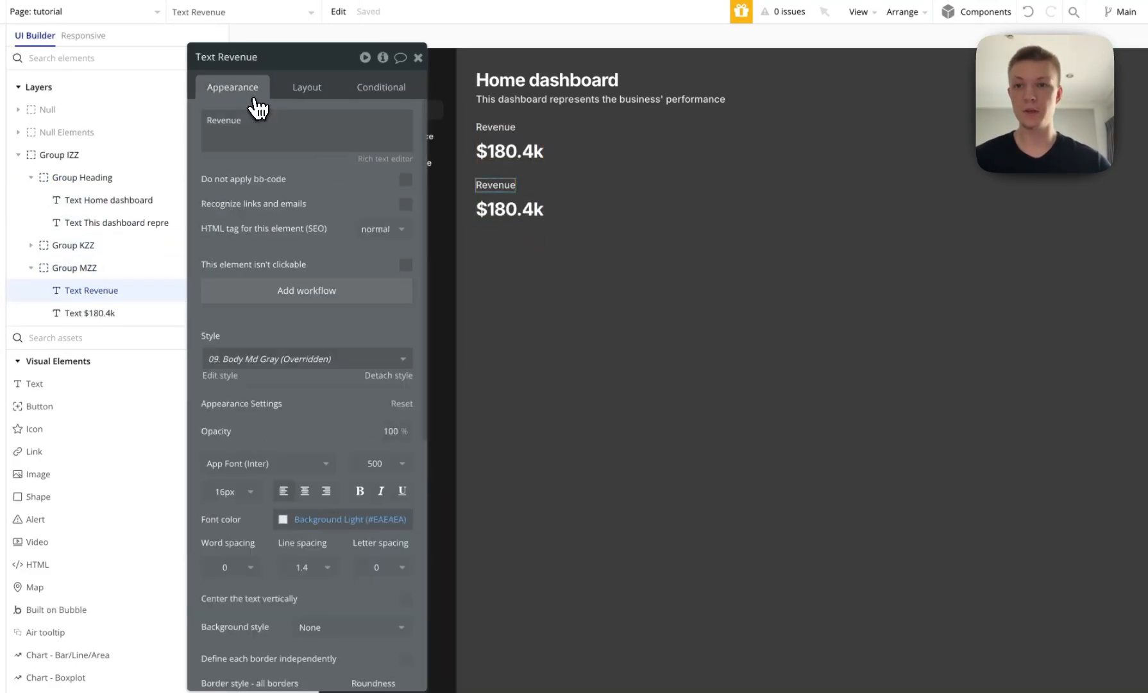
pyautogui.doubleClick(263, 137)
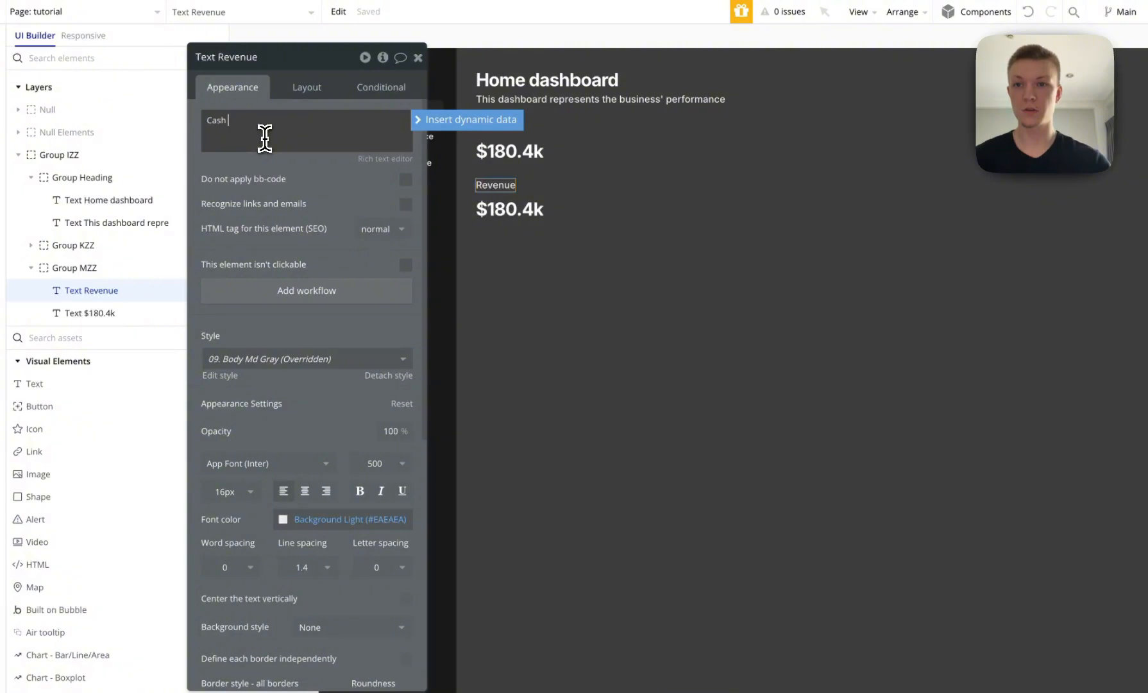
pyautogui.write('Cash Collected')
pyautogui.click(290, 173)
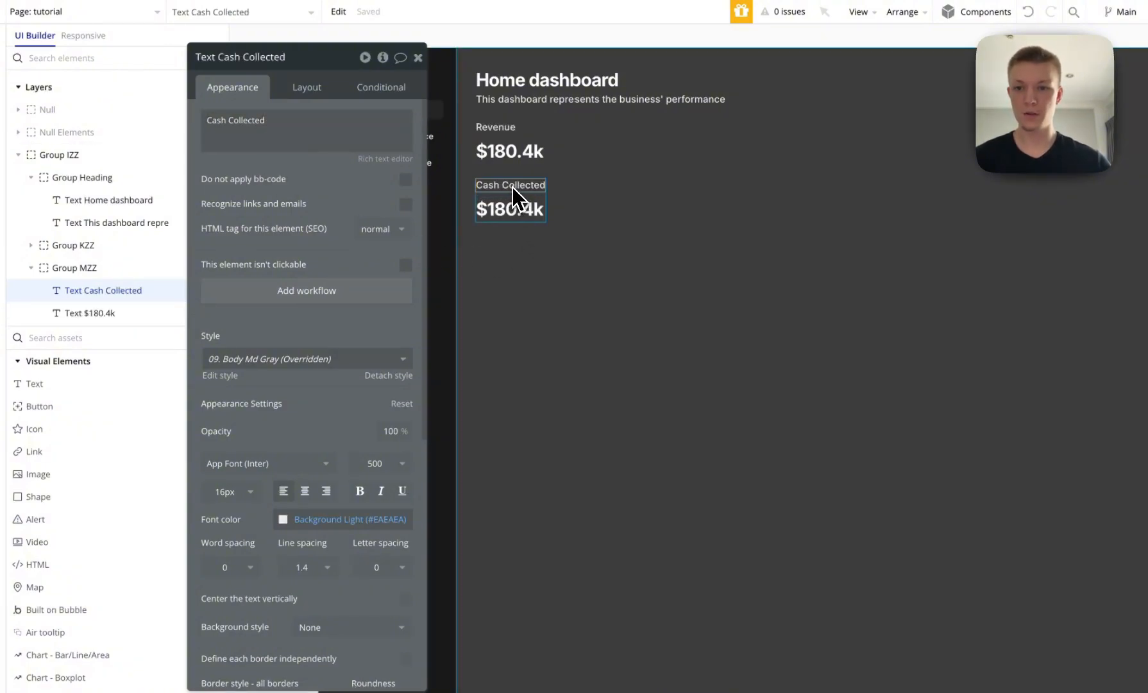
# Set the font size of both the "Revenue" and "Cash Collected" labels to 14 px.
pyautogui.keyDown('shift'); pyautogui.click(498, 128); pyautogui.keyUp('shift')
pyautogui.click(249, 459)
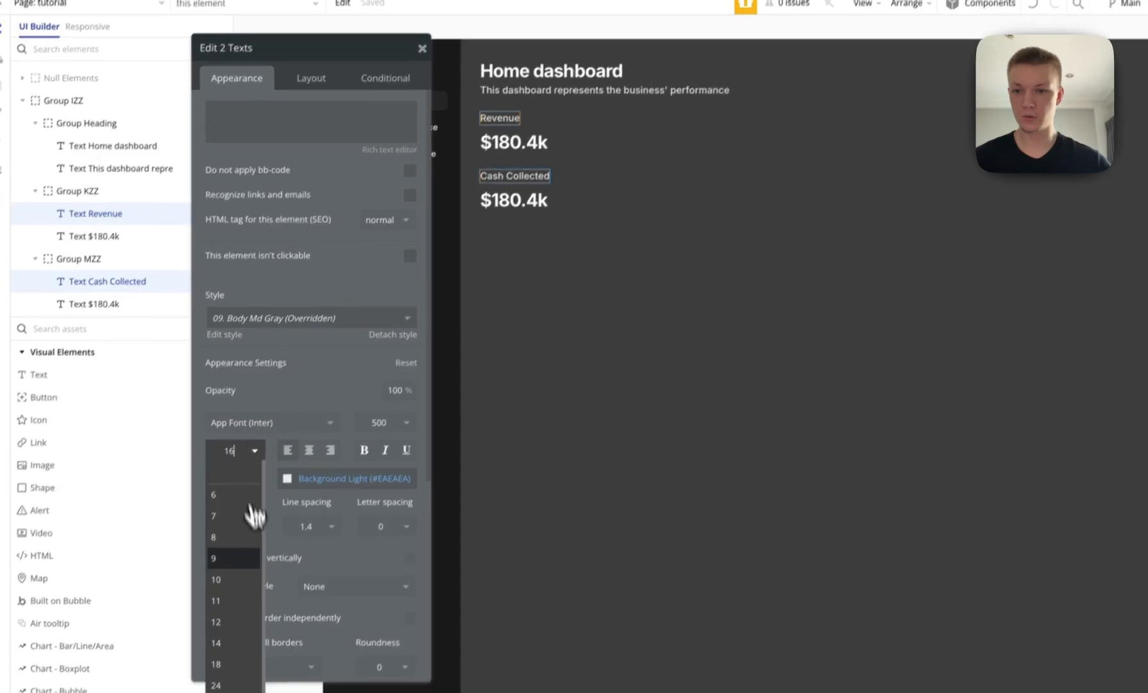
pyautogui.click(218, 650)
pyautogui.click(635, 205)
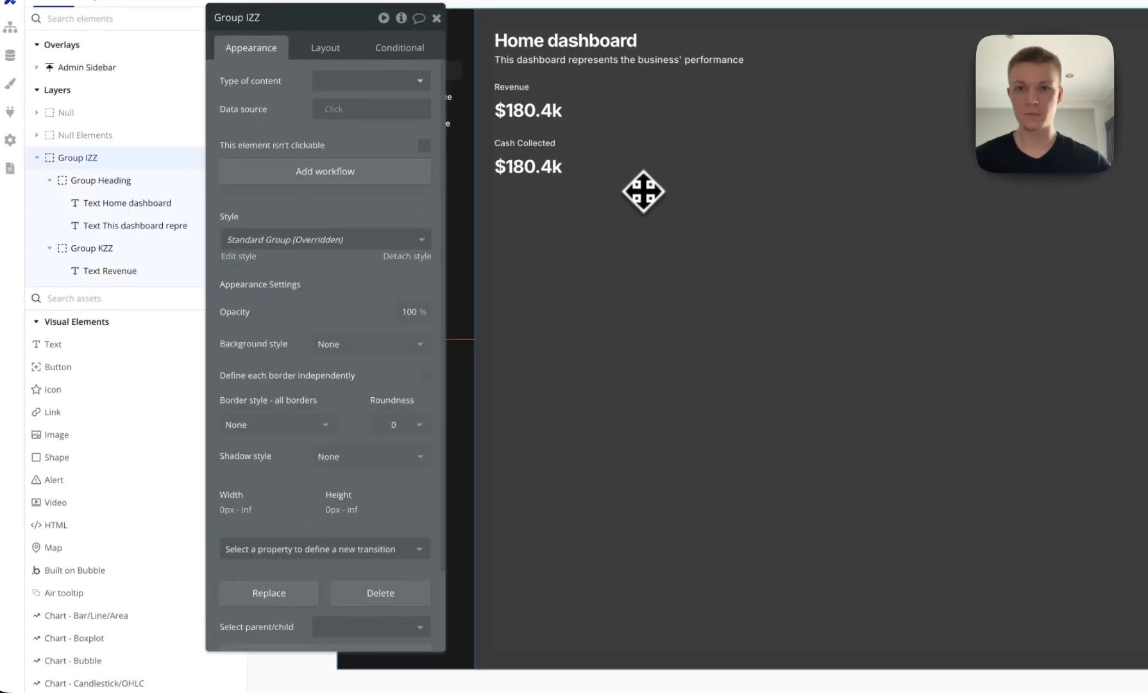
# Change the amount text under "Cash Collected" to "$98.7k".
pyautogui.click(575, 234)
pyautogui.moveTo(238, 157); pyautogui.dragTo(277, 167)
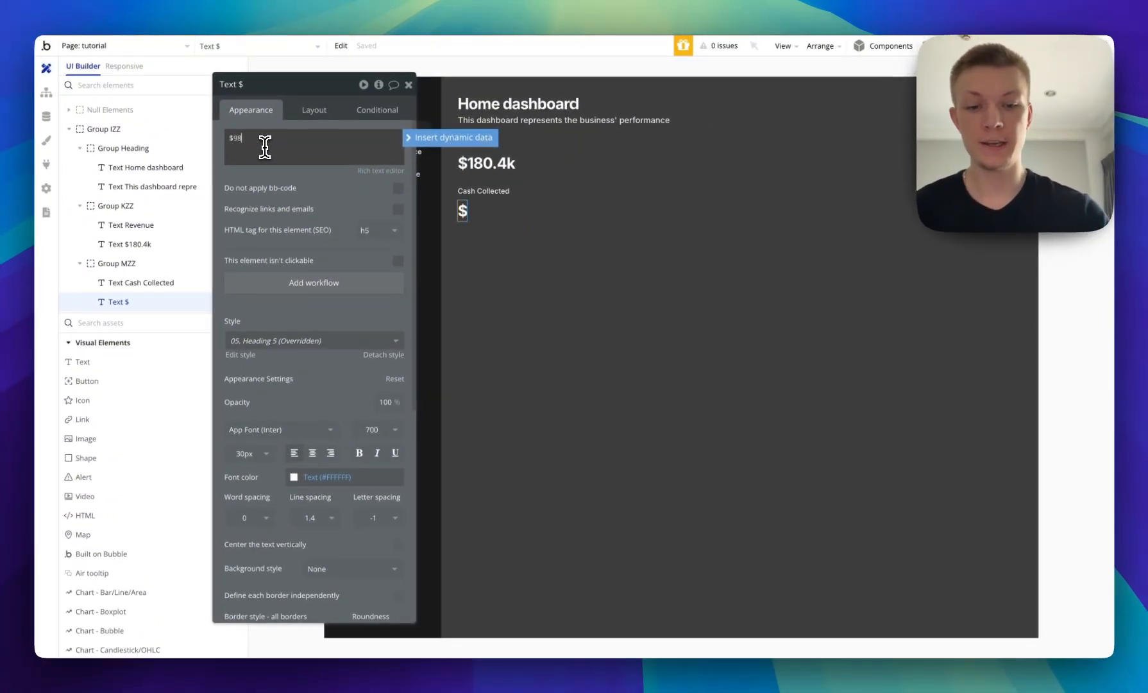
pyautogui.write('$98.7k')
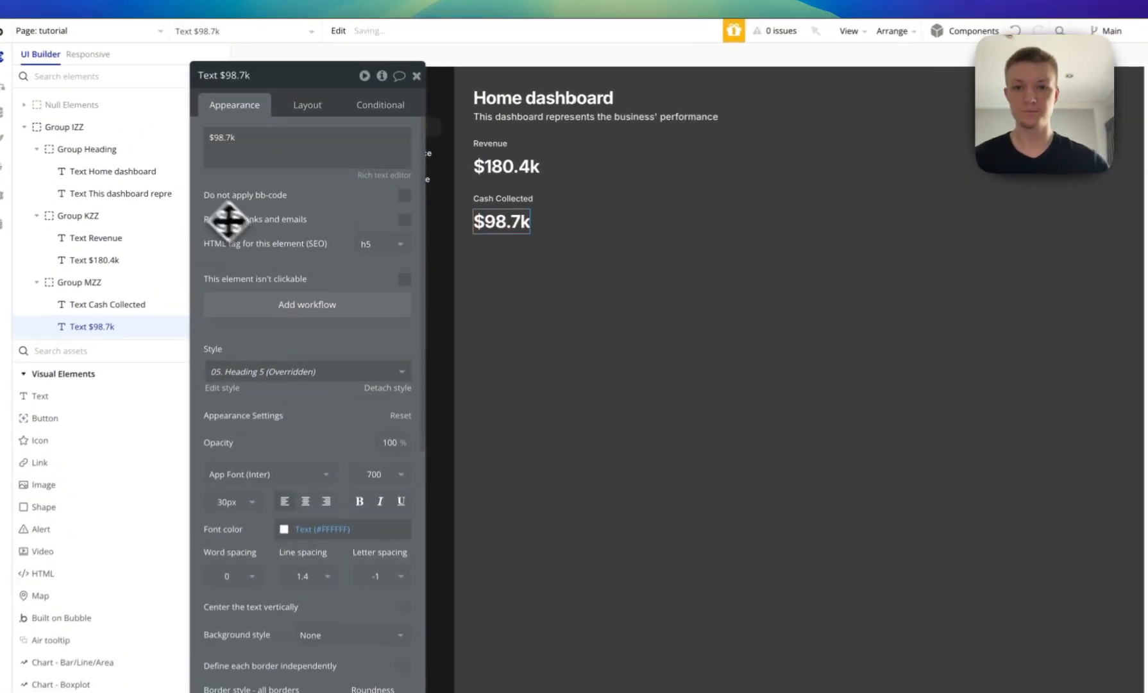
pyautogui.click(587, 233)
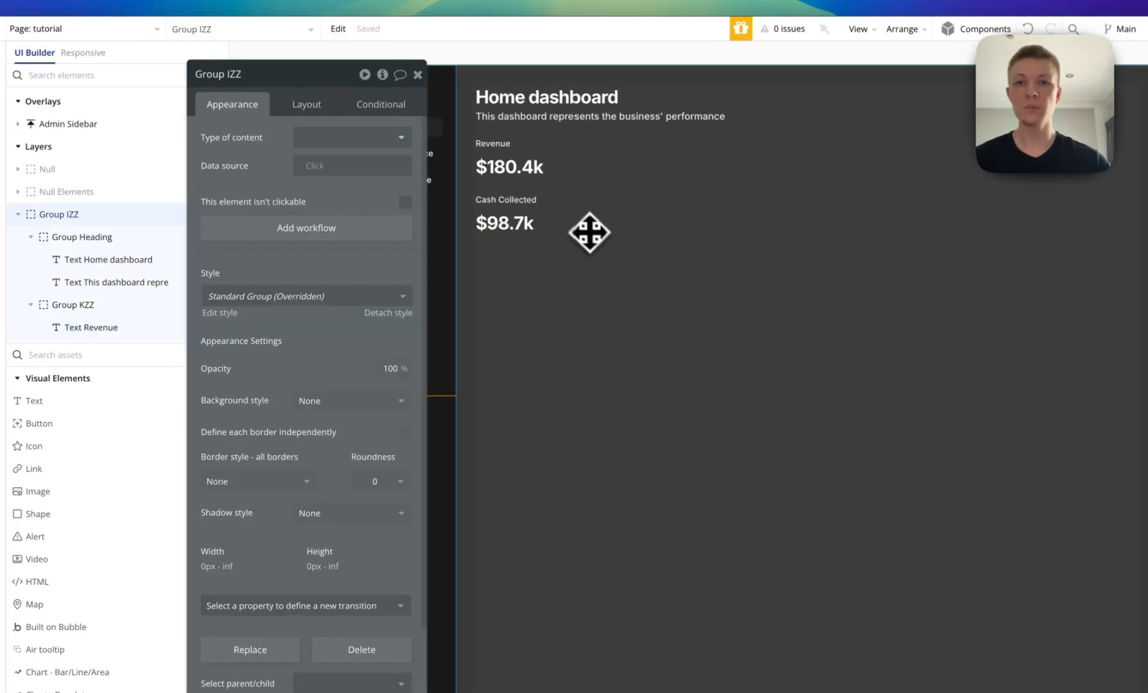
# Select the revenue and cash collected groups and group them together in a column container.
pyautogui.click(536, 209)
pyautogui.keyDown('shift'); pyautogui.click(520, 171); pyautogui.keyUp('shift')
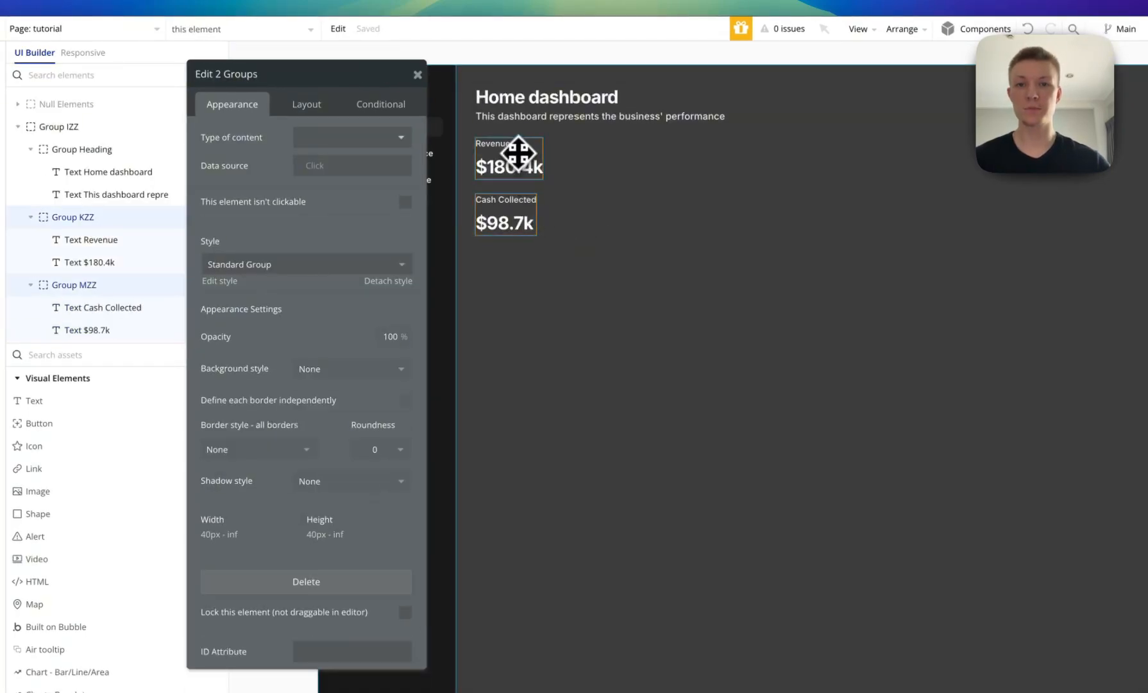
pyautogui.rightClick(518, 153)
pyautogui.moveTo(615, 246)
pyautogui.click(747, 286)
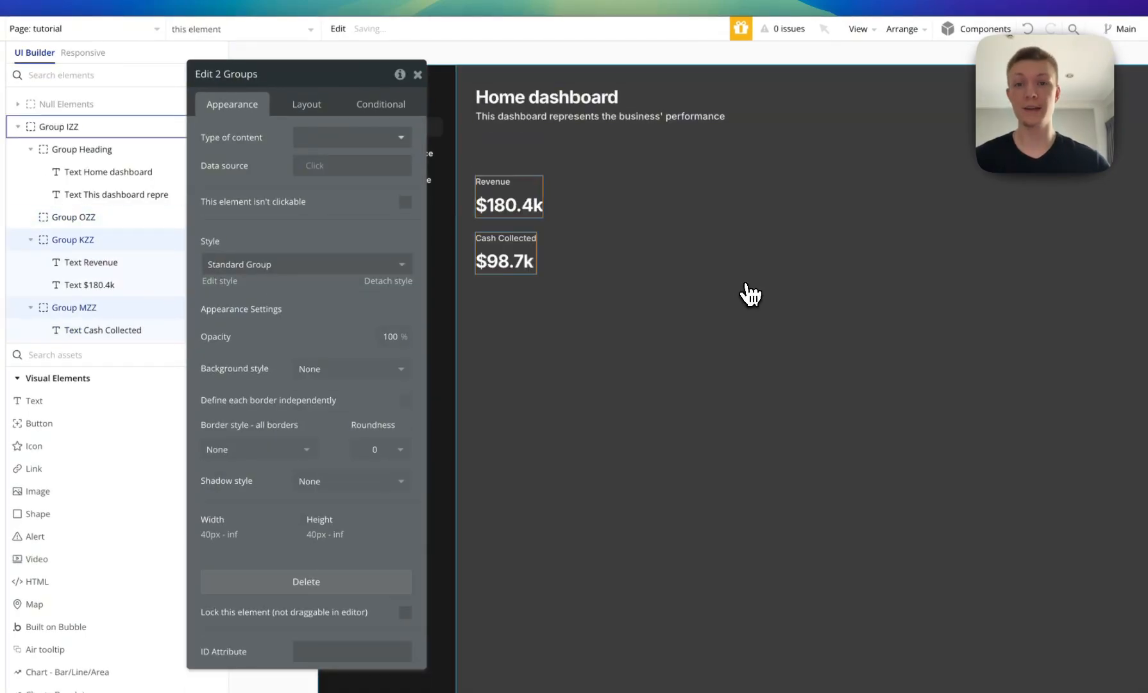
# Apply gap spacing to the new container group with a row gap of 24 px.
pyautogui.click(296, 103)
pyautogui.click(406, 194)
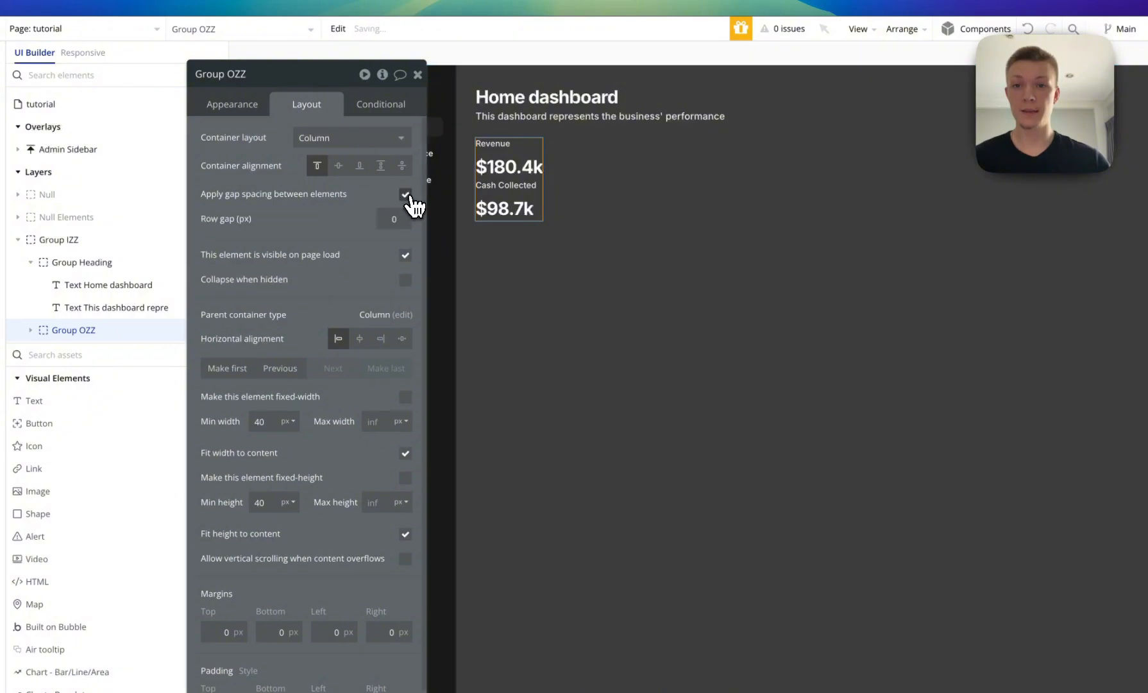
pyautogui.click(407, 214)
pyautogui.write('24')
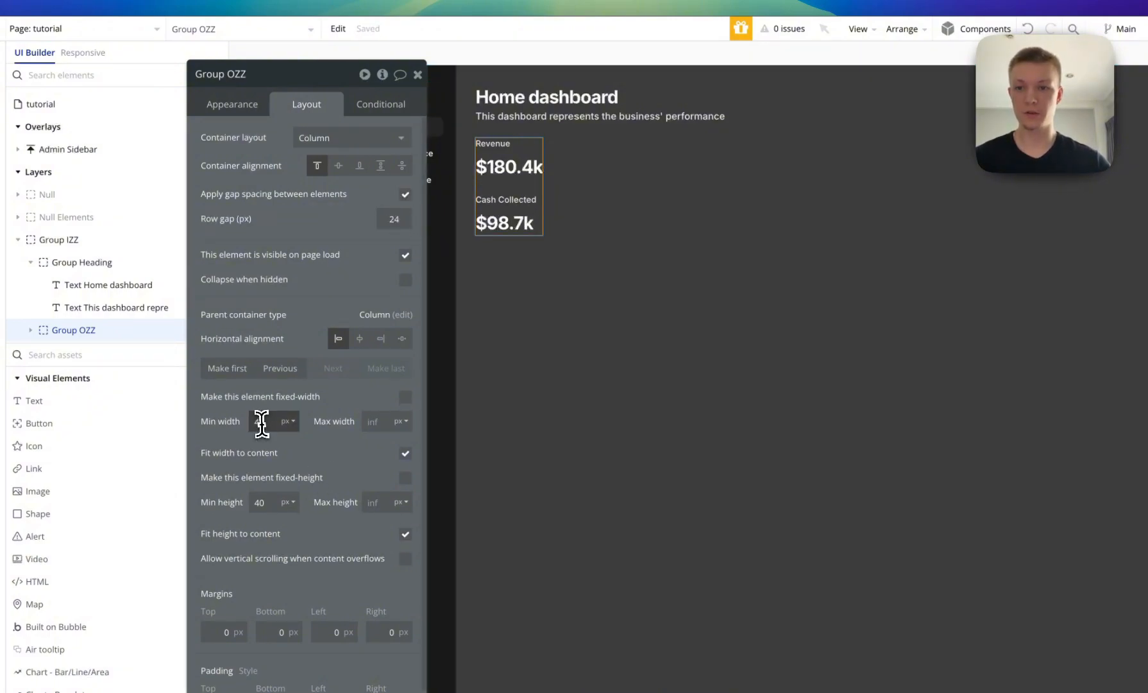
# Set the new container group's minimum width and minimum height to 0 px.
pyautogui.write('0')
pyautogui.doubleClick(263, 502)
pyautogui.write('0')
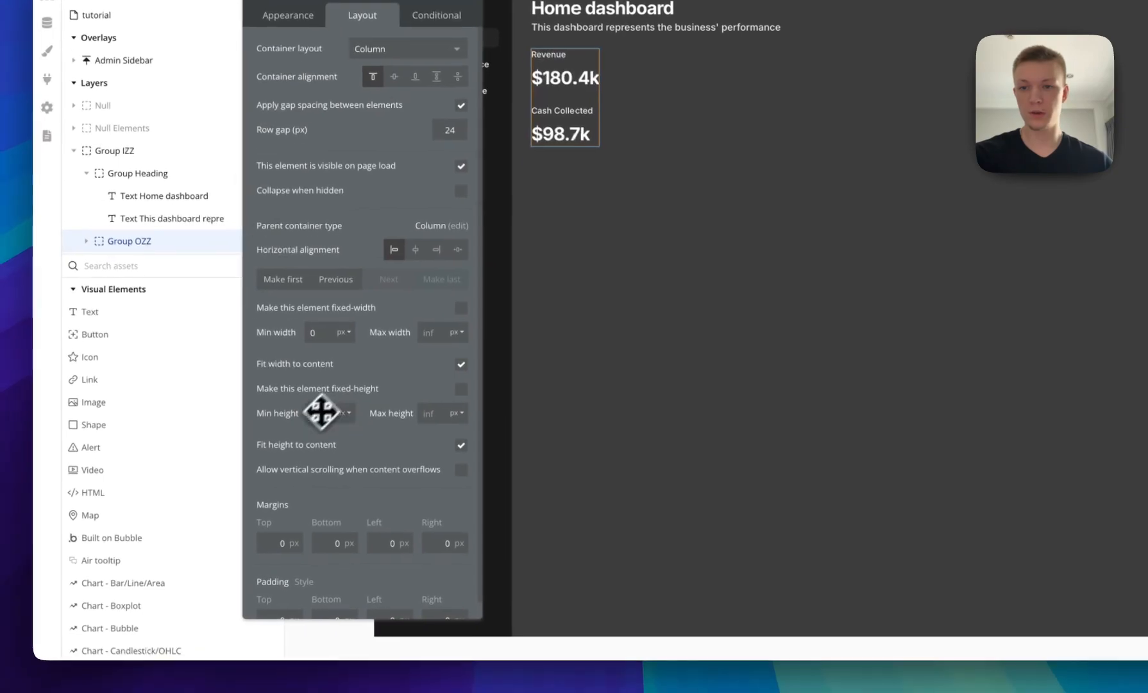
# Set the padding of the revenue and cash collected container group to 24 px on all four sides.
pyautogui.scroll(-1, 353, 379)
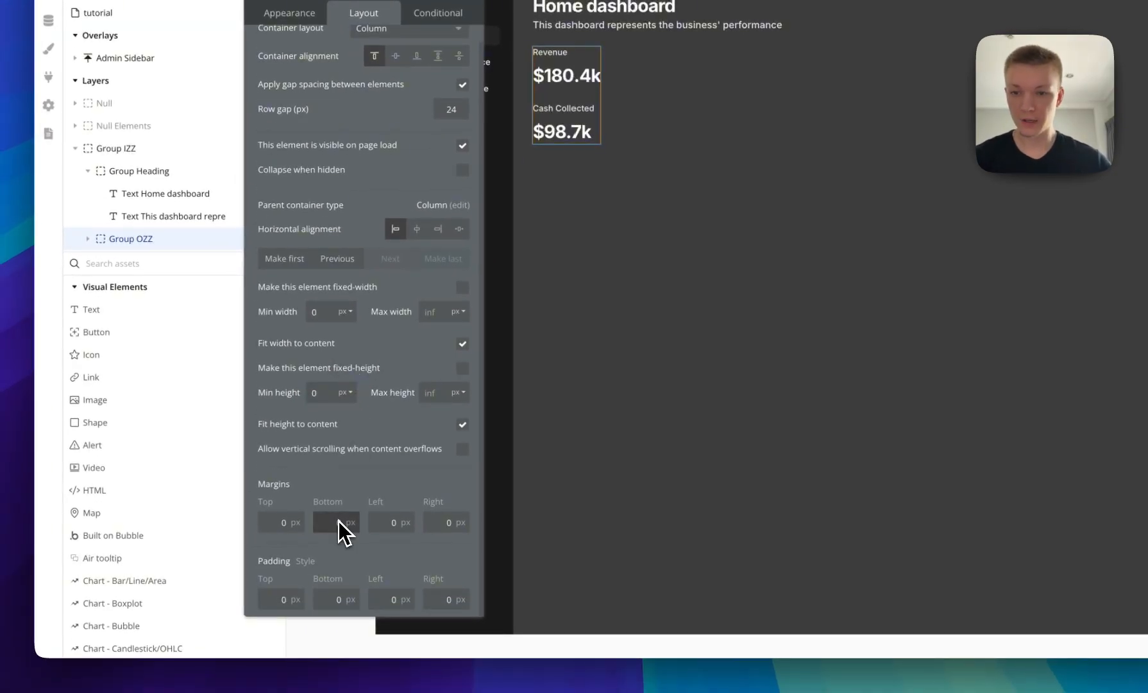
pyautogui.write('24')
pyautogui.press('Tab')
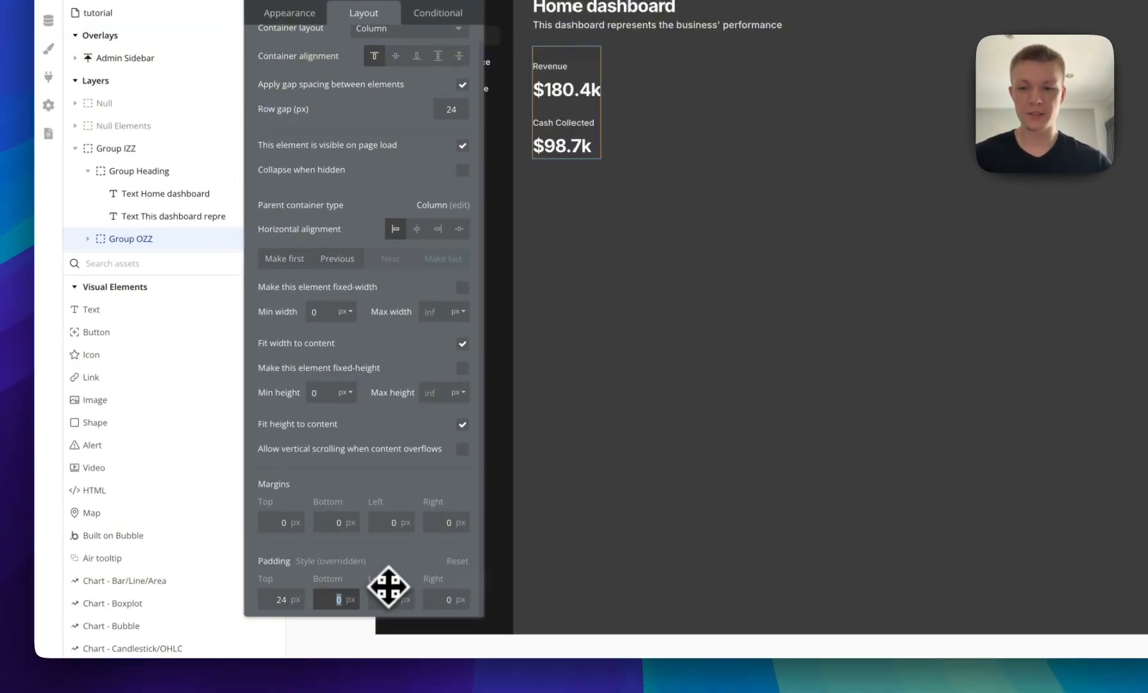
pyautogui.write('24')
pyautogui.press('Tab')
pyautogui.write('24')
pyautogui.press('Tab')
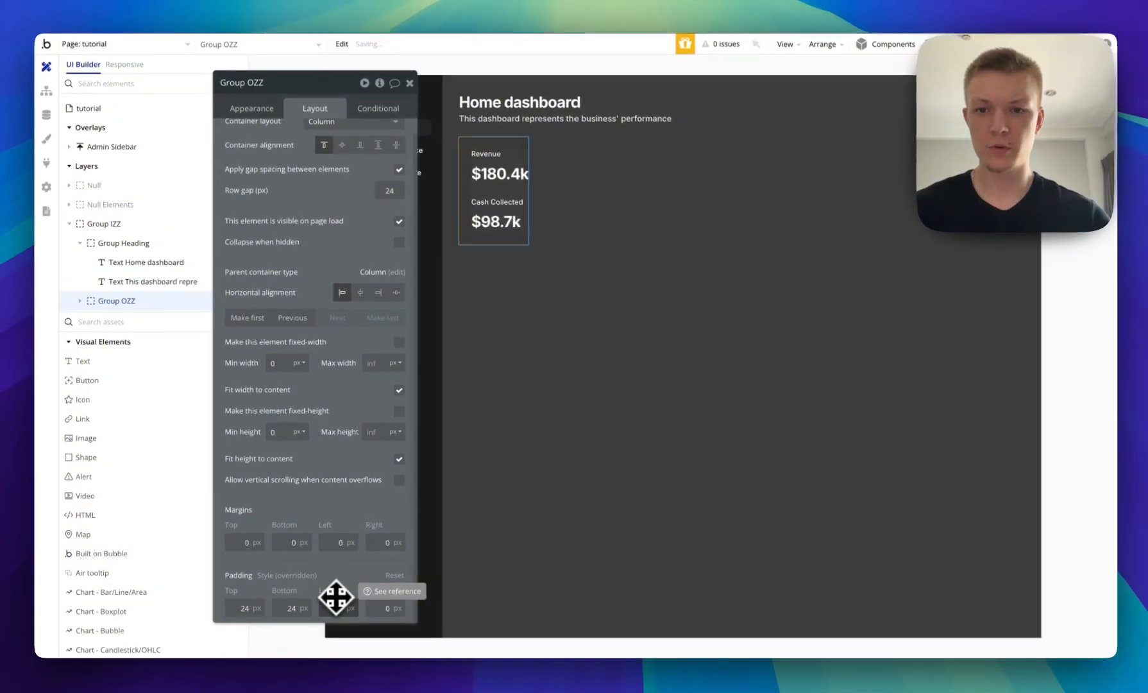
pyautogui.write('24')
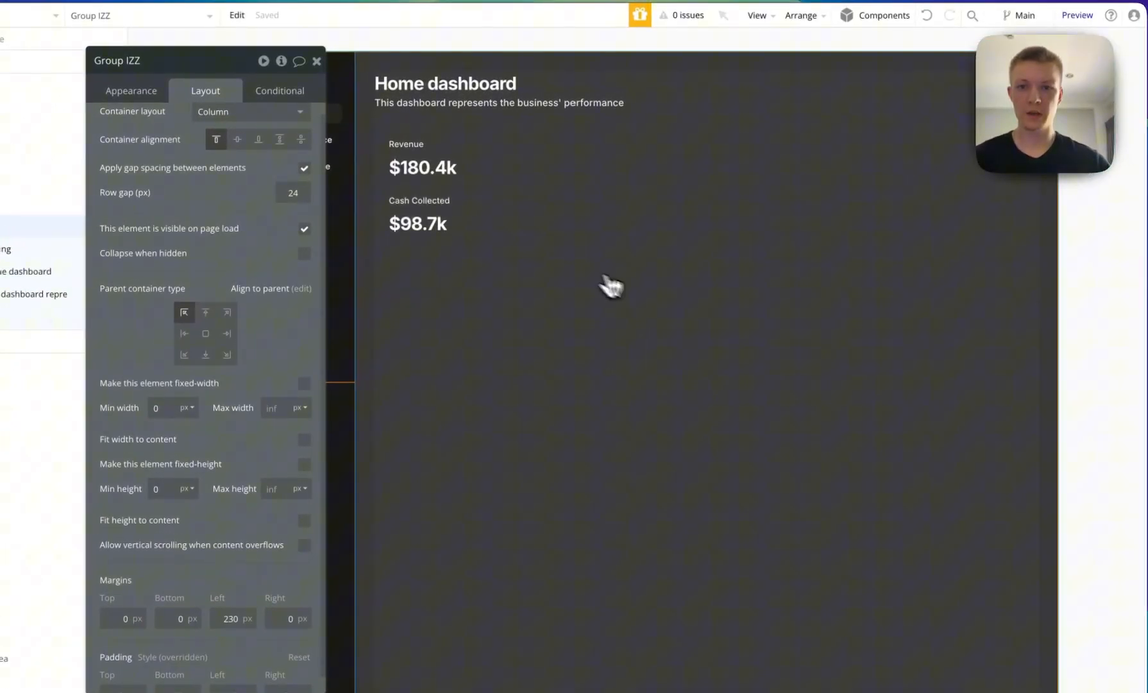
# Give the revenue and cash collected container group a flat color background using the Background (#191919) color variable.
pyautogui.click(465, 201)
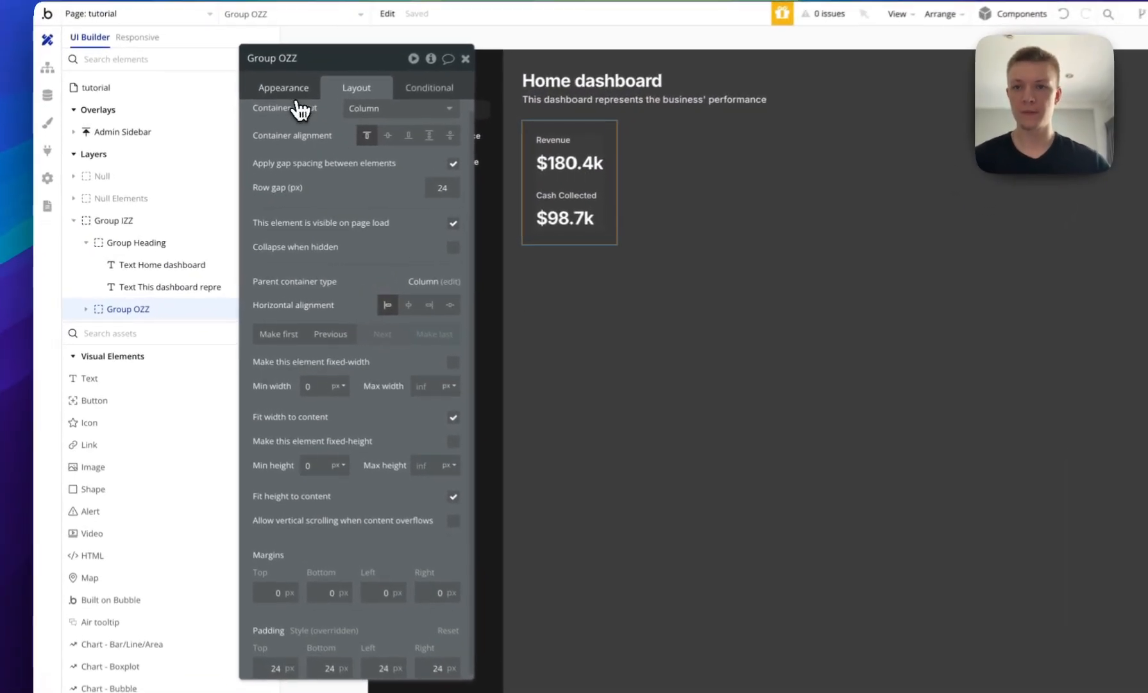
pyautogui.click(295, 98)
pyautogui.click(390, 366)
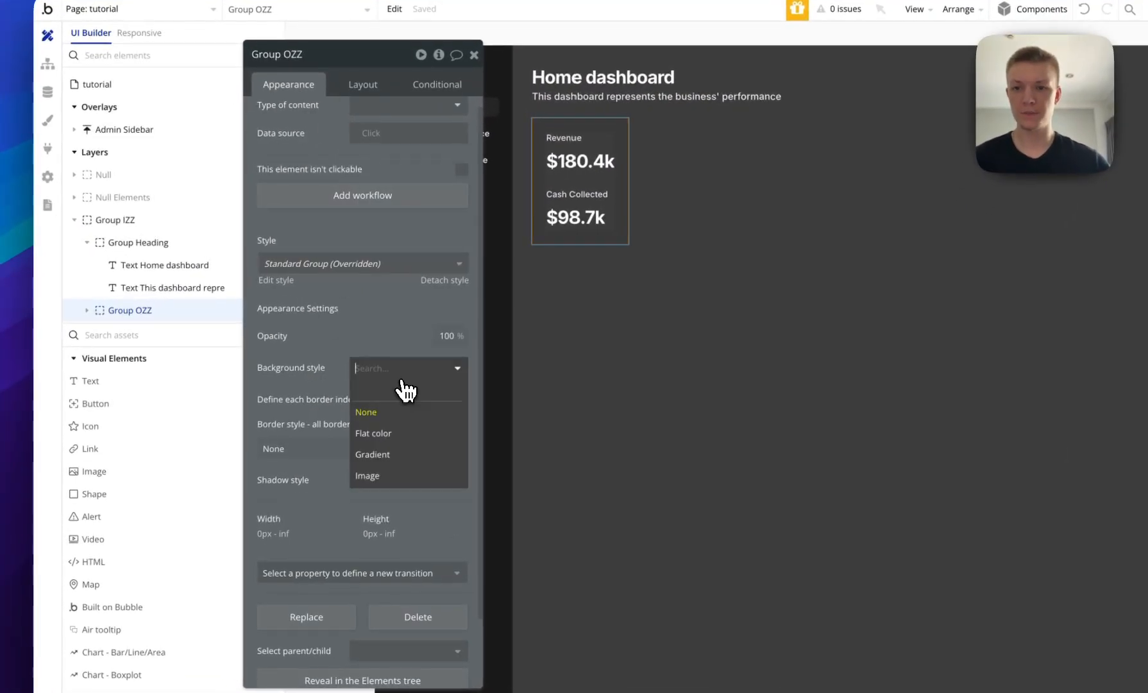
pyautogui.click(407, 429)
pyautogui.click(402, 395)
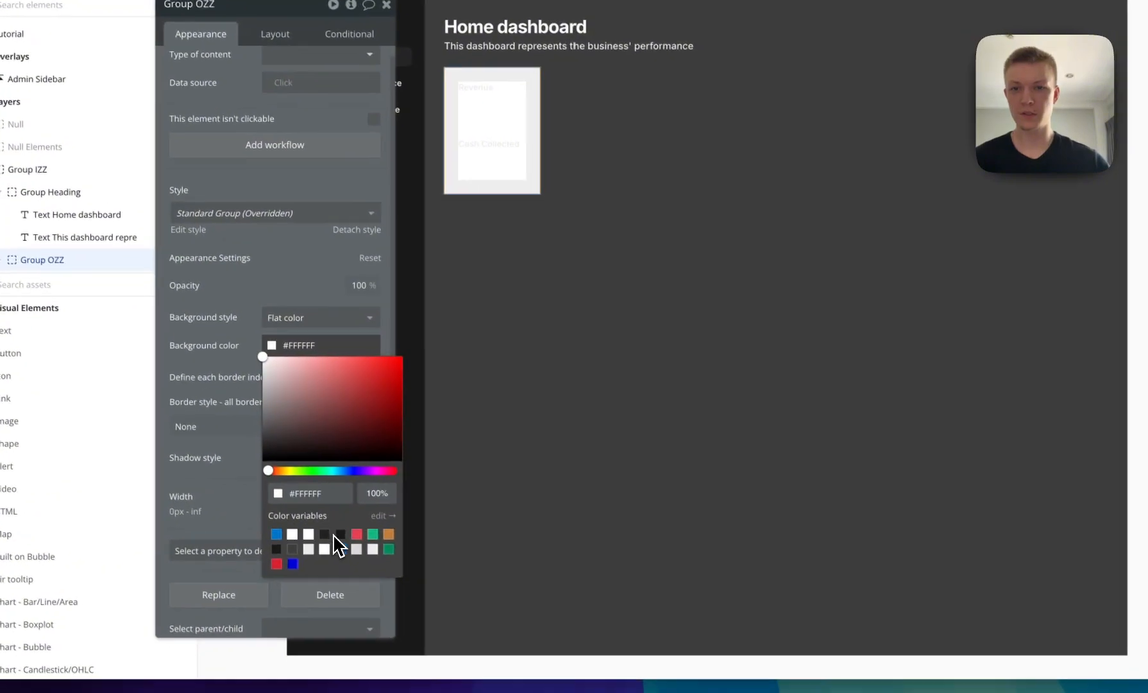
pyautogui.click(427, 584)
pyautogui.click(852, 383)
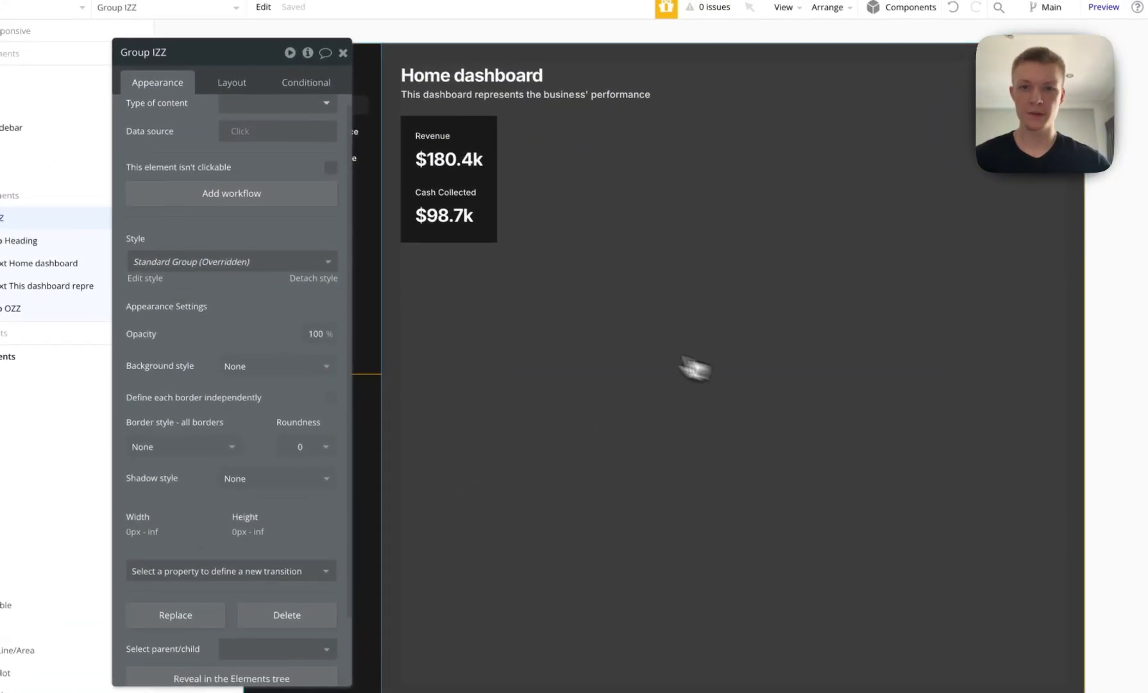
pyautogui.click(490, 190)
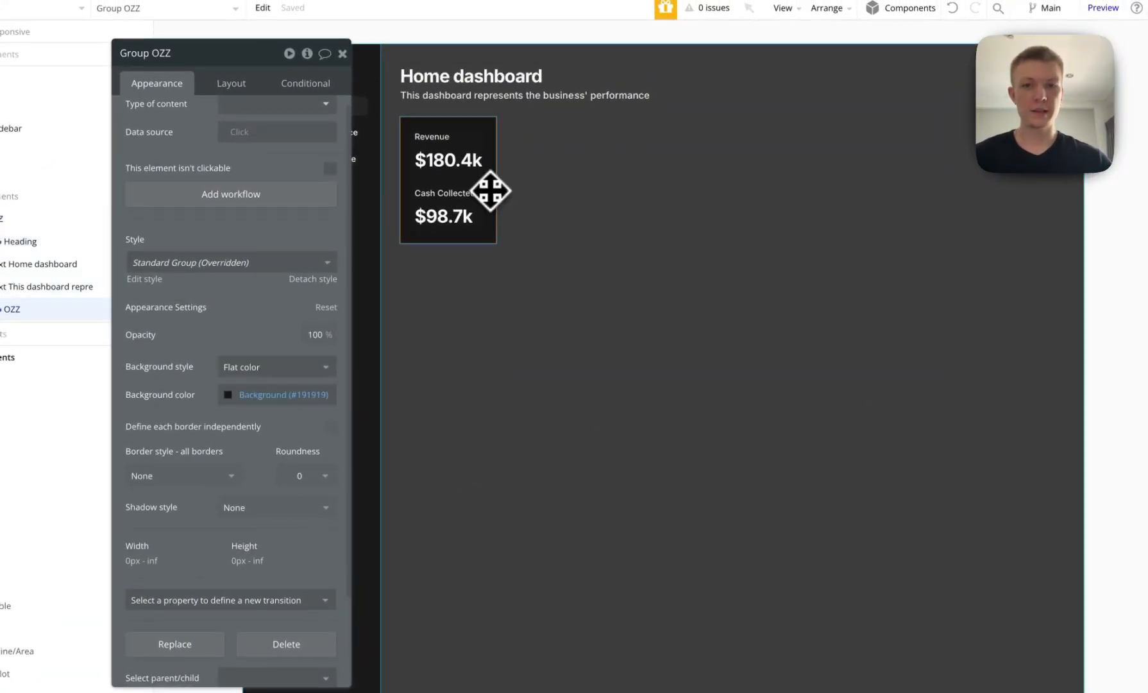
pyautogui.click(513, 208)
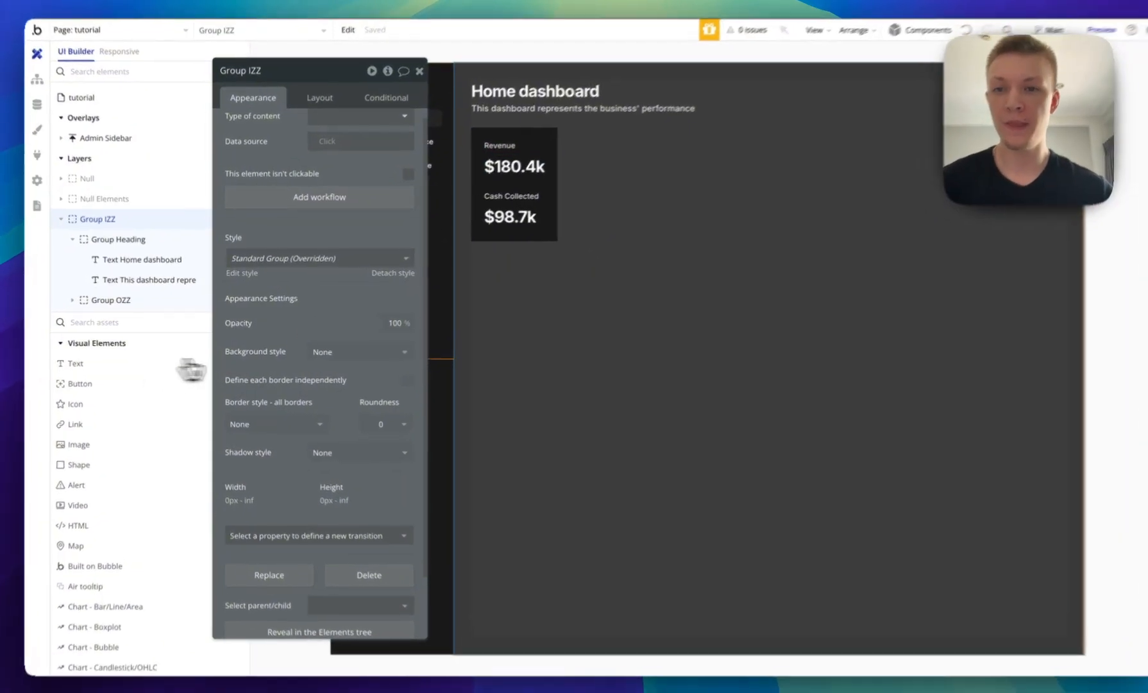
# Review the Premium Charts Bundle - Chart JS entry among the installed plugins and return to the page design.
pyautogui.moveTo(193, 369); pyautogui.dragTo(795, 309)
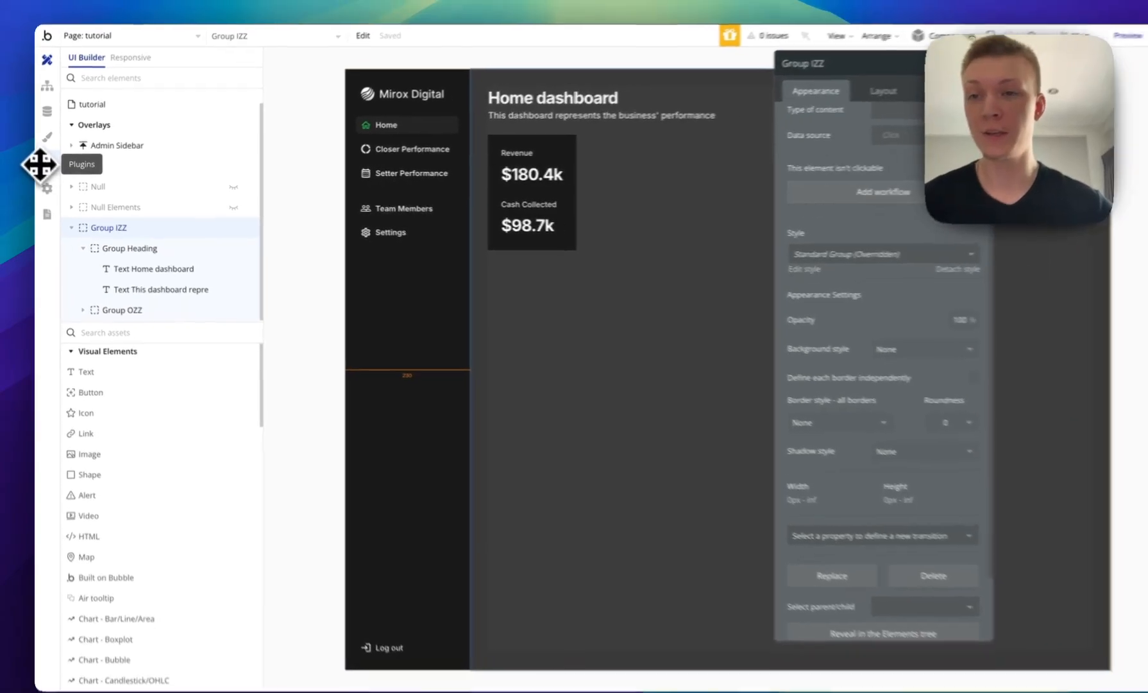
pyautogui.scroll(-5, 102, 442)
pyautogui.scroll(1, 122, 413)
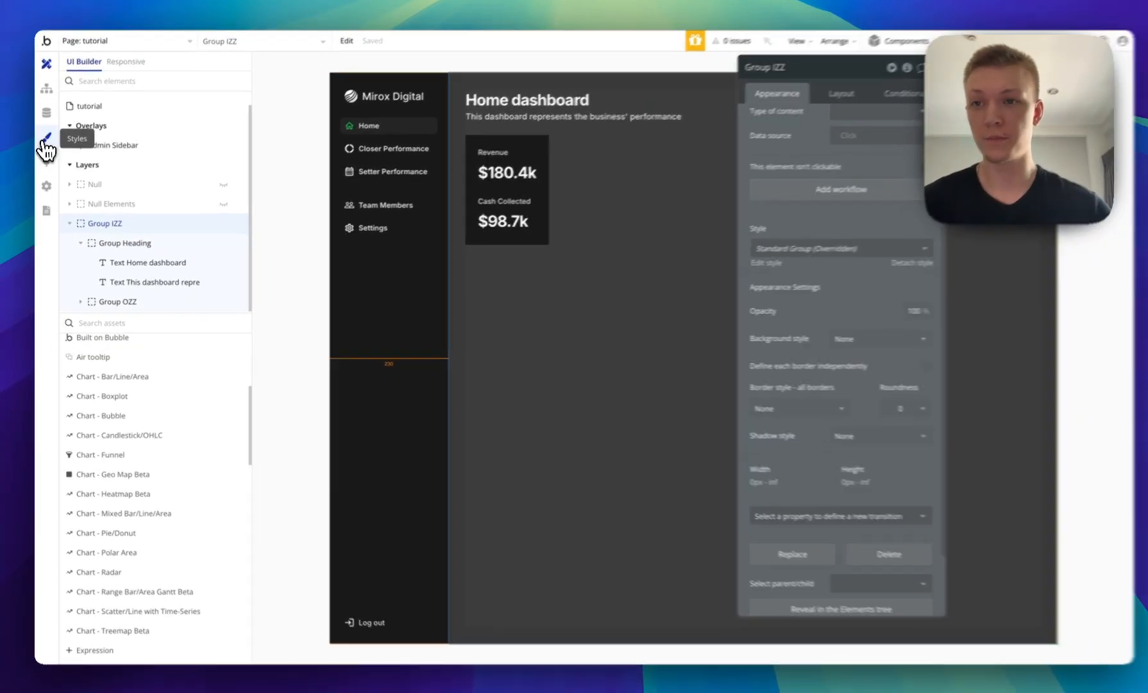
pyautogui.click(46, 161)
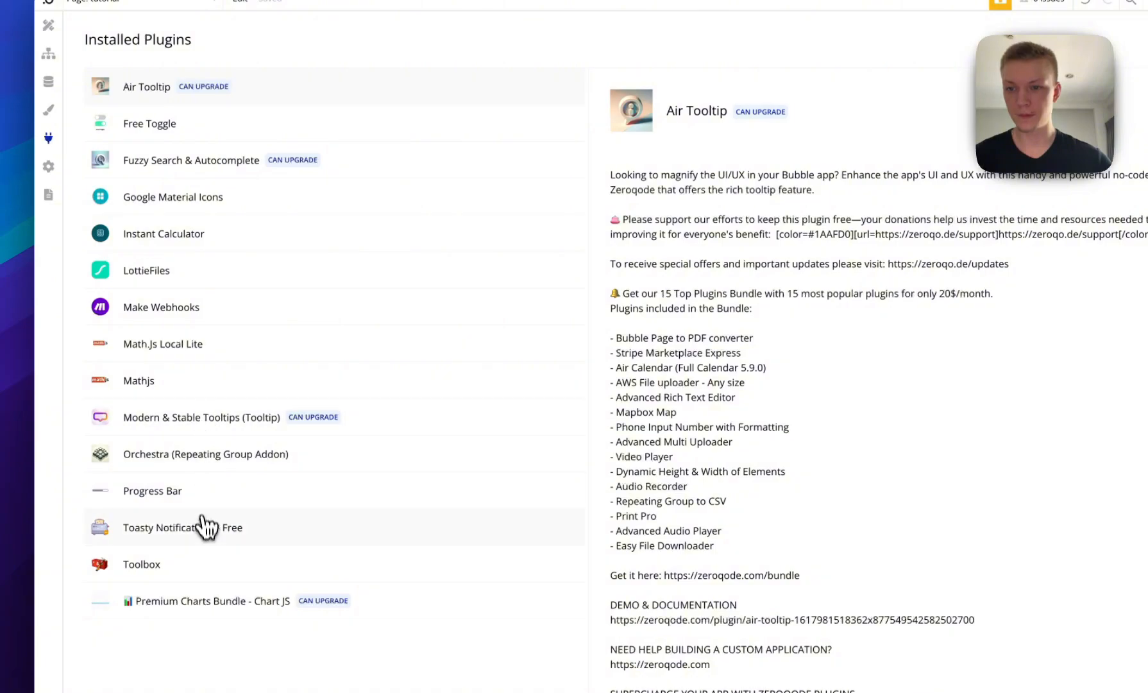
pyautogui.click(205, 601)
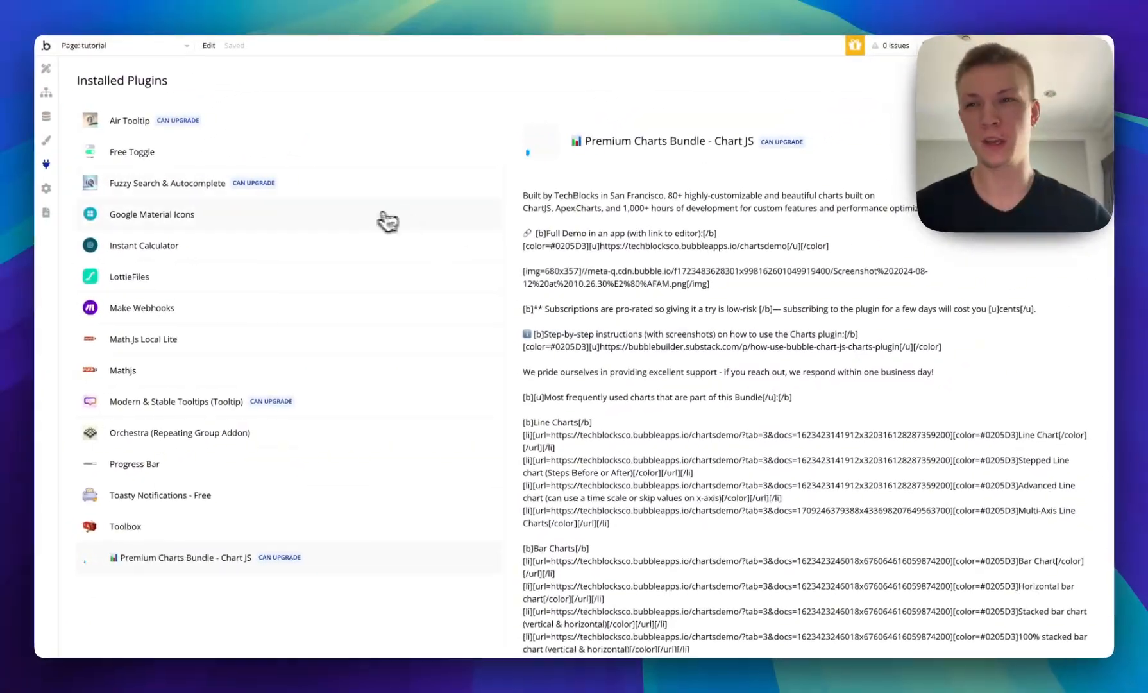
pyautogui.click(46, 71)
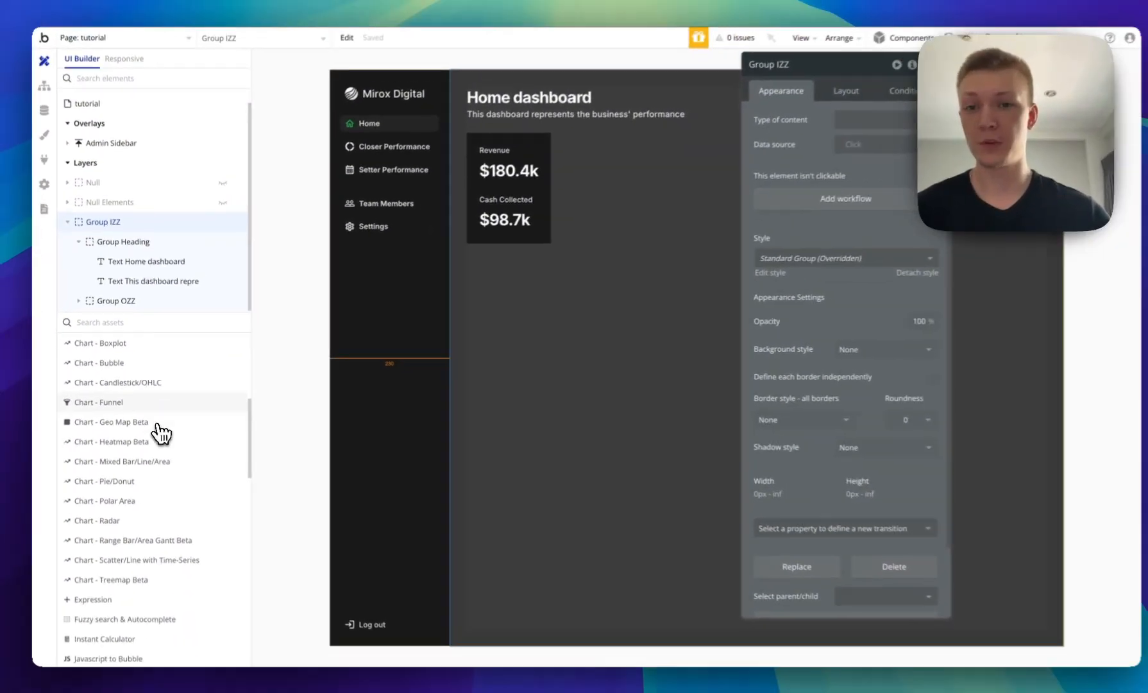
# Add a Mixed Bar/Line/Area chart element below the metrics card in the main content group.
pyautogui.scroll(-3, 169, 454)
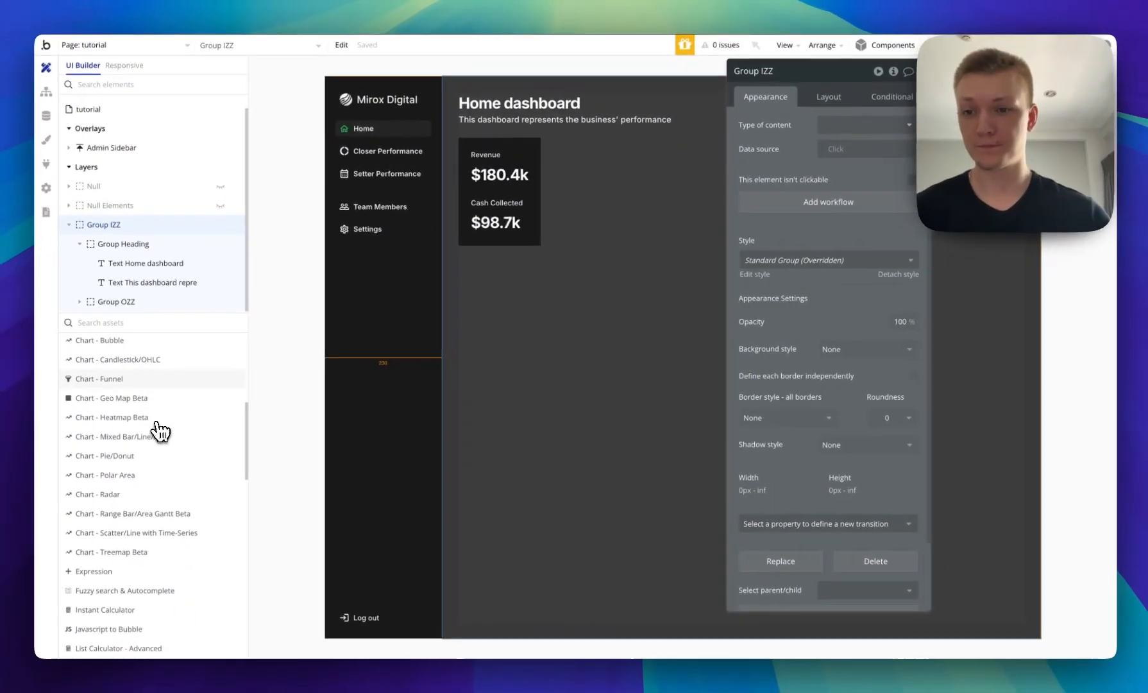
pyautogui.scroll(-1, 157, 443)
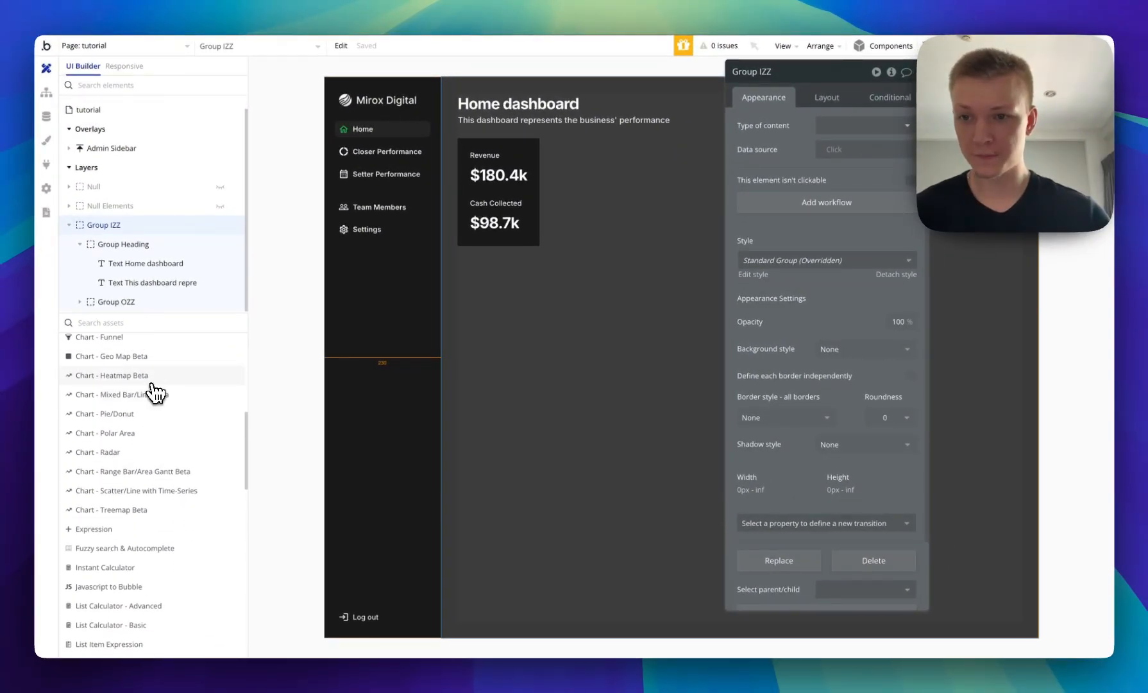
pyautogui.scroll(1, 181, 415)
pyautogui.click(182, 415)
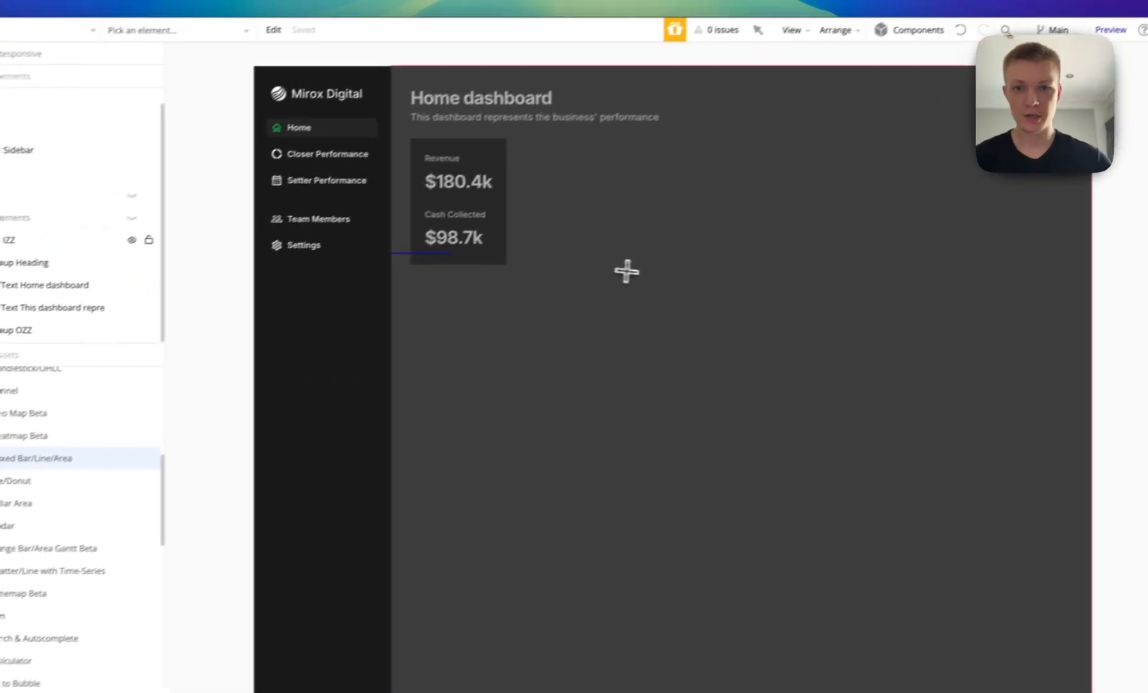
pyautogui.click(626, 271)
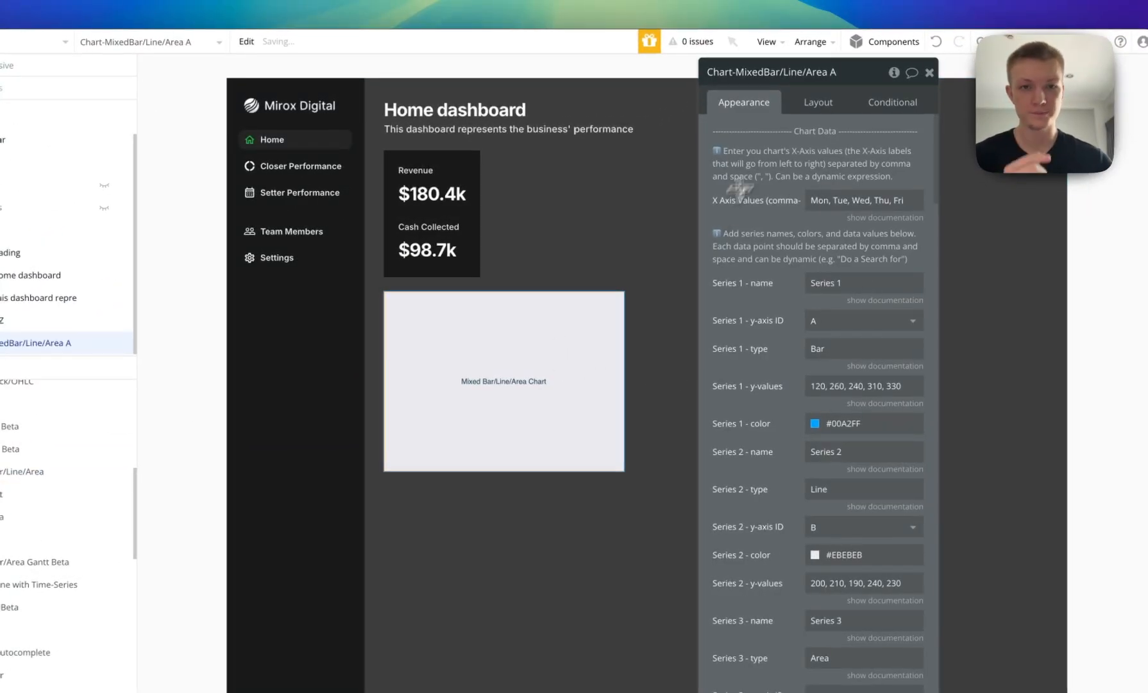
# Turn on showing distances on hover and check the spacing around the metrics card.
pyautogui.click(851, 102)
pyautogui.click(474, 218)
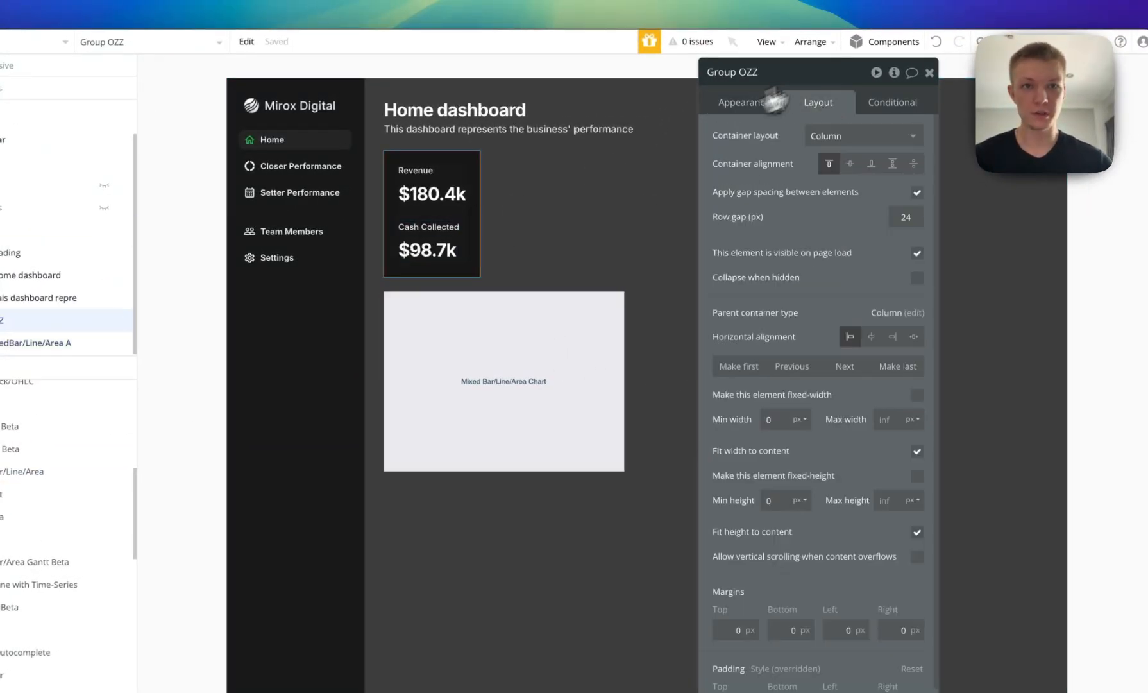
pyautogui.click(770, 43)
pyautogui.click(748, 308)
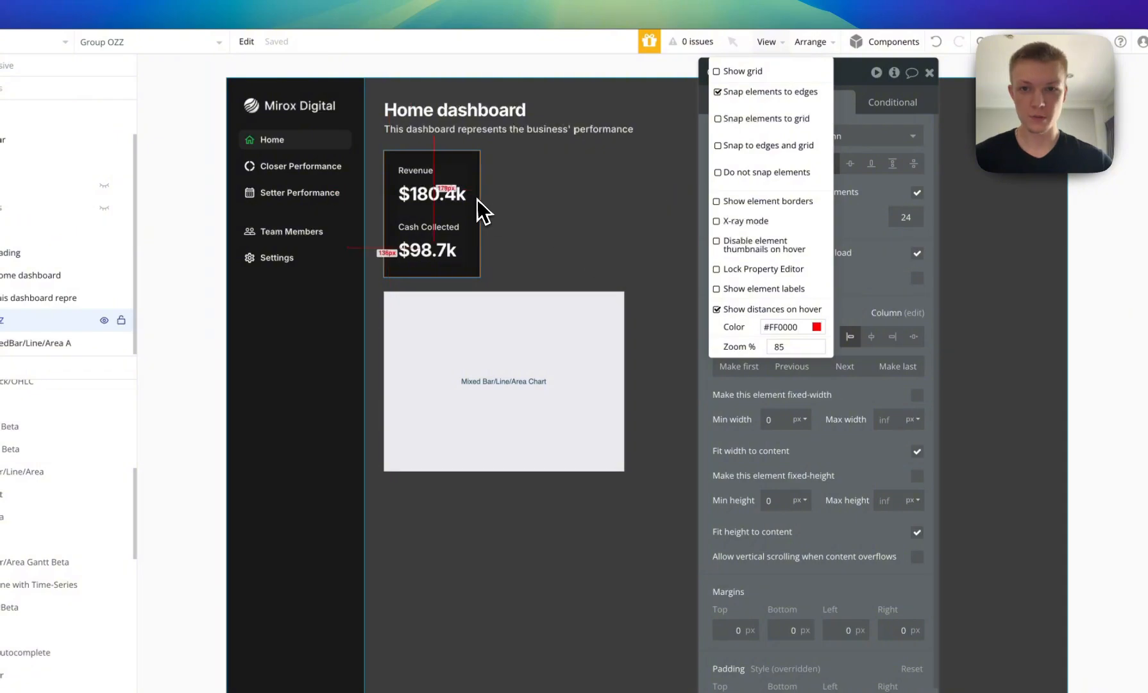
# Remove the chart's fixed height and width, setting max height to 180 px and both min height and min width to 0 px.
pyautogui.click(508, 329)
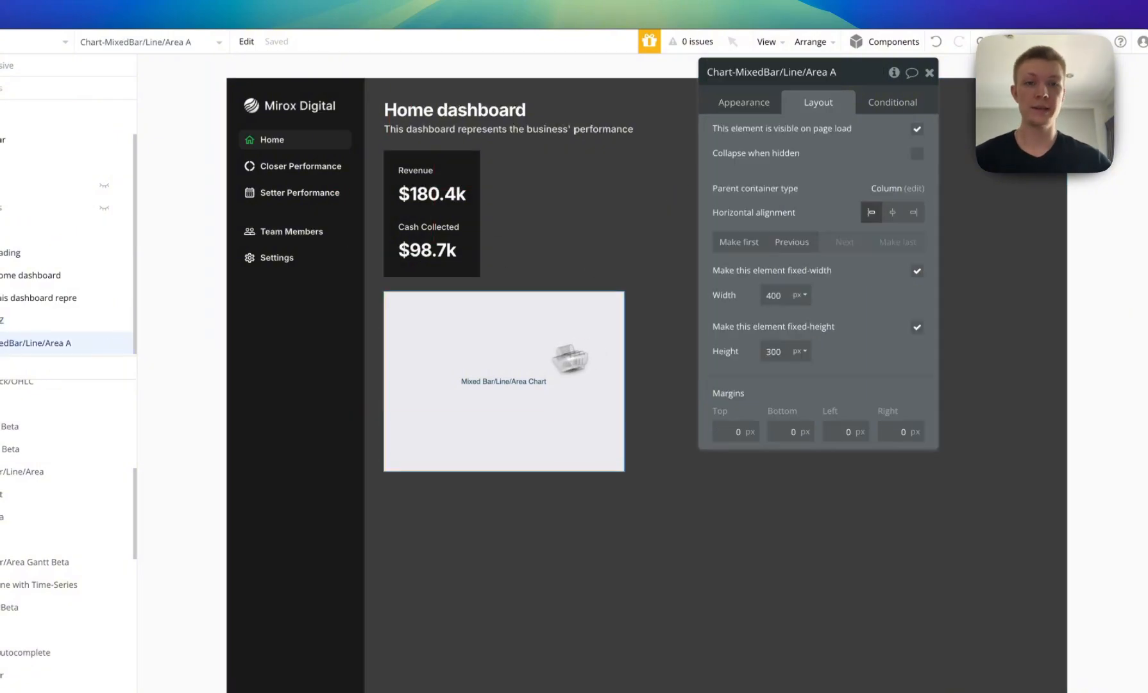
pyautogui.click(916, 327)
pyautogui.click(888, 354)
pyautogui.write('180')
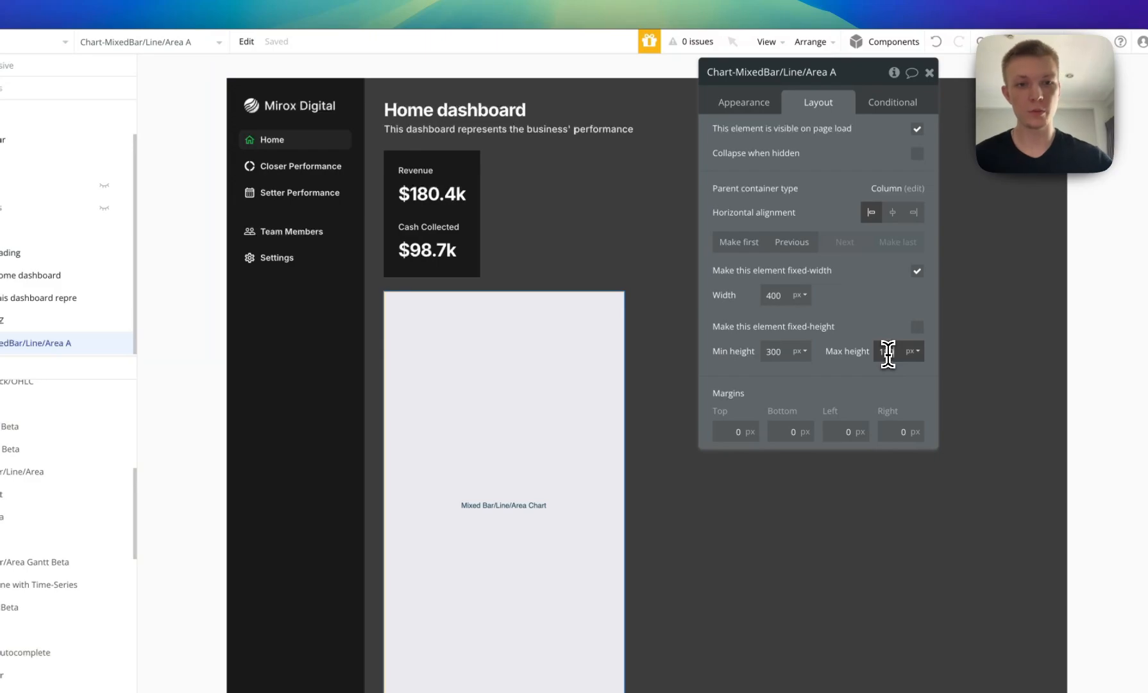
pyautogui.click(876, 367)
pyautogui.doubleClick(774, 355)
pyautogui.write('0')
pyautogui.click(802, 375)
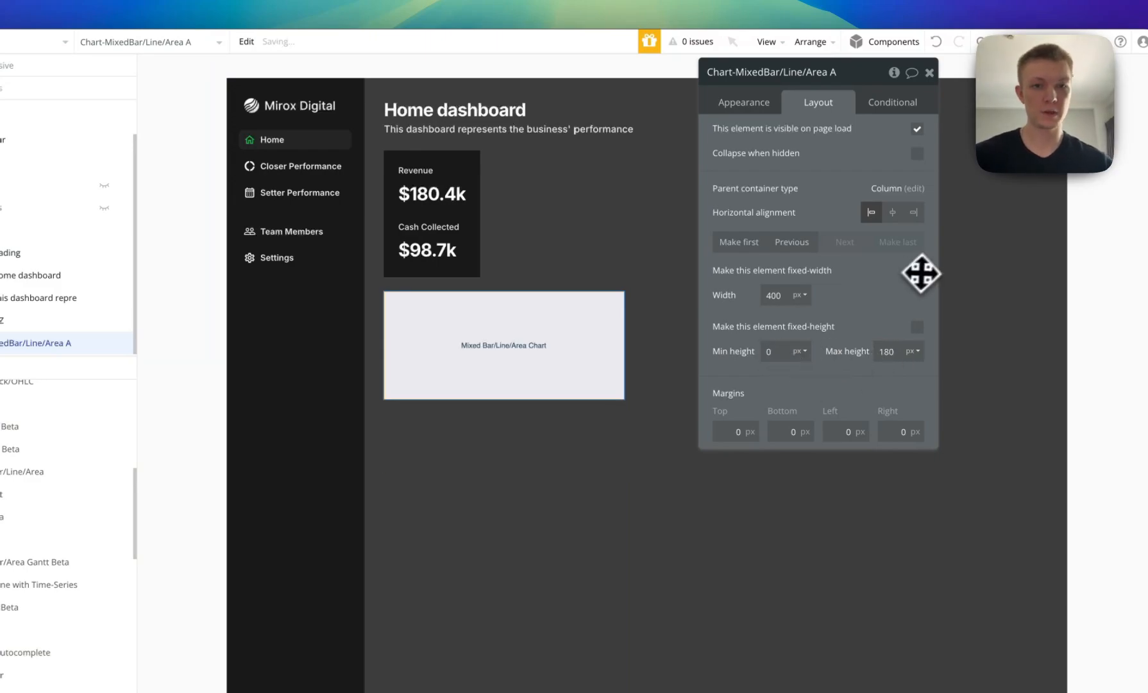
pyautogui.click(917, 272)
pyautogui.write('0')
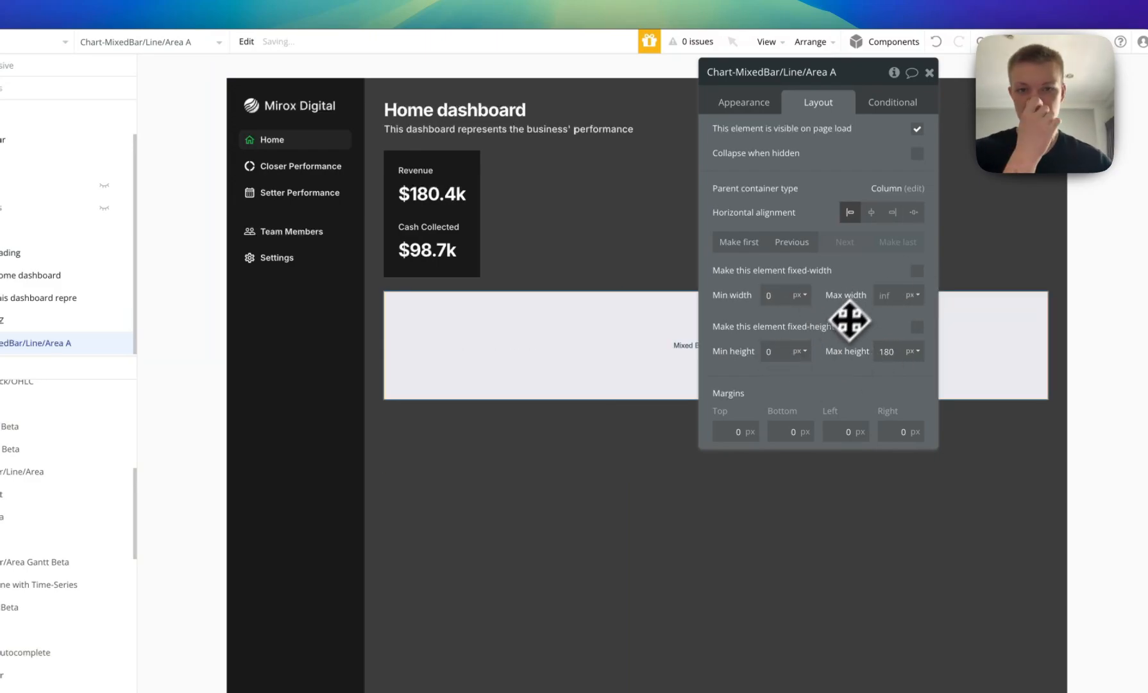
# Rename the chart element "Line Chart - Revenue vs Cash".
pyautogui.moveTo(827, 185); pyautogui.dragTo(191, 182)
pyautogui.click(240, 81)
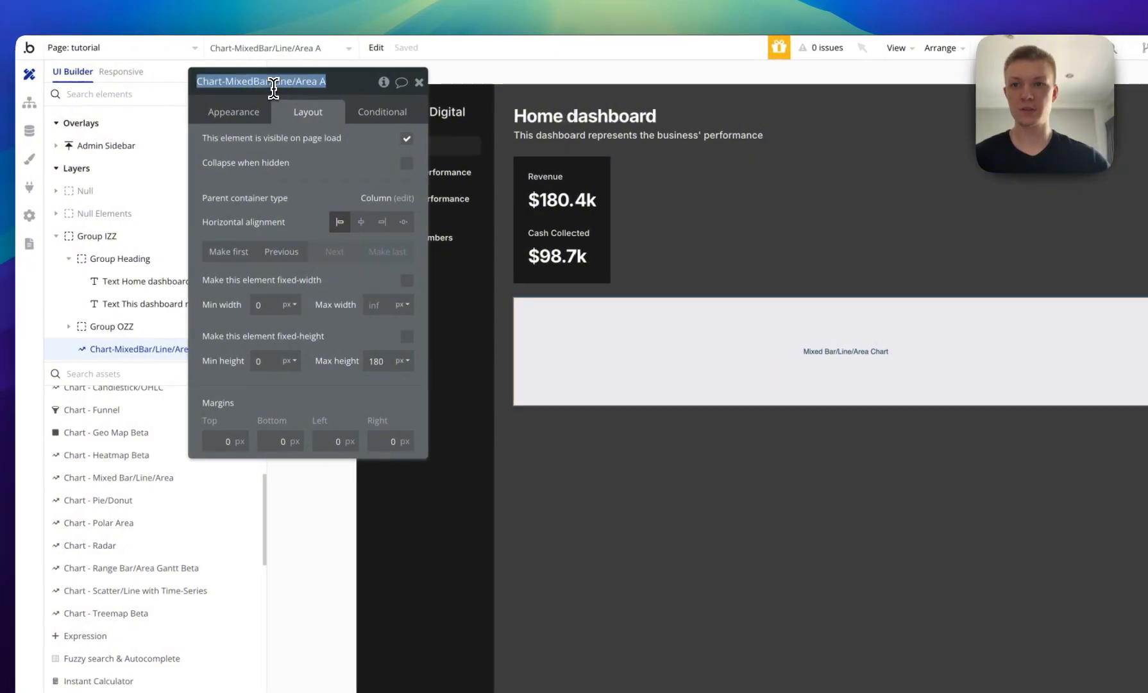
pyautogui.write('Line C')
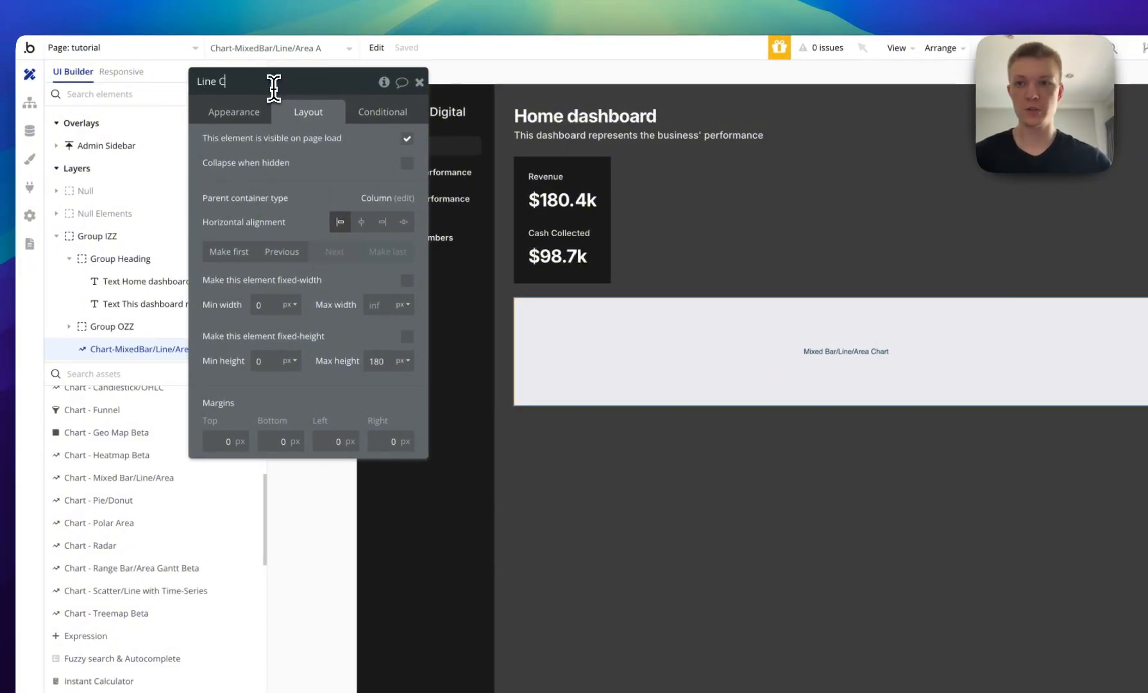
pyautogui.write('hart - Revenue vs Cash')
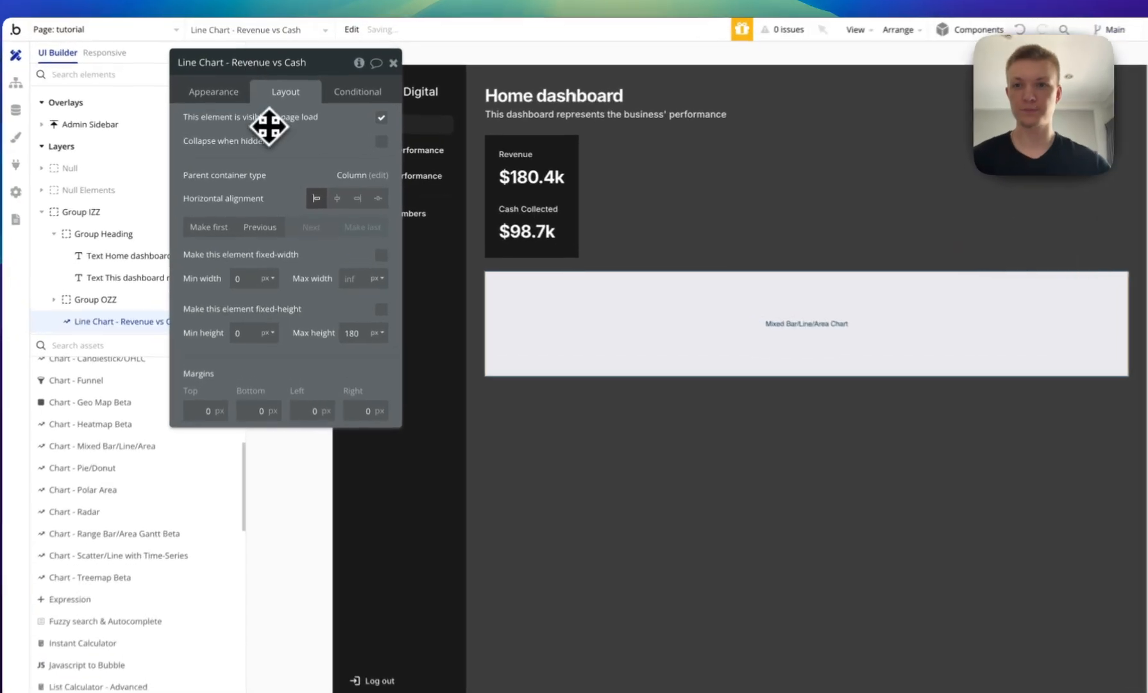
# Set the row gap of the revenue and cash collected card to 32 px.
pyautogui.click(228, 100)
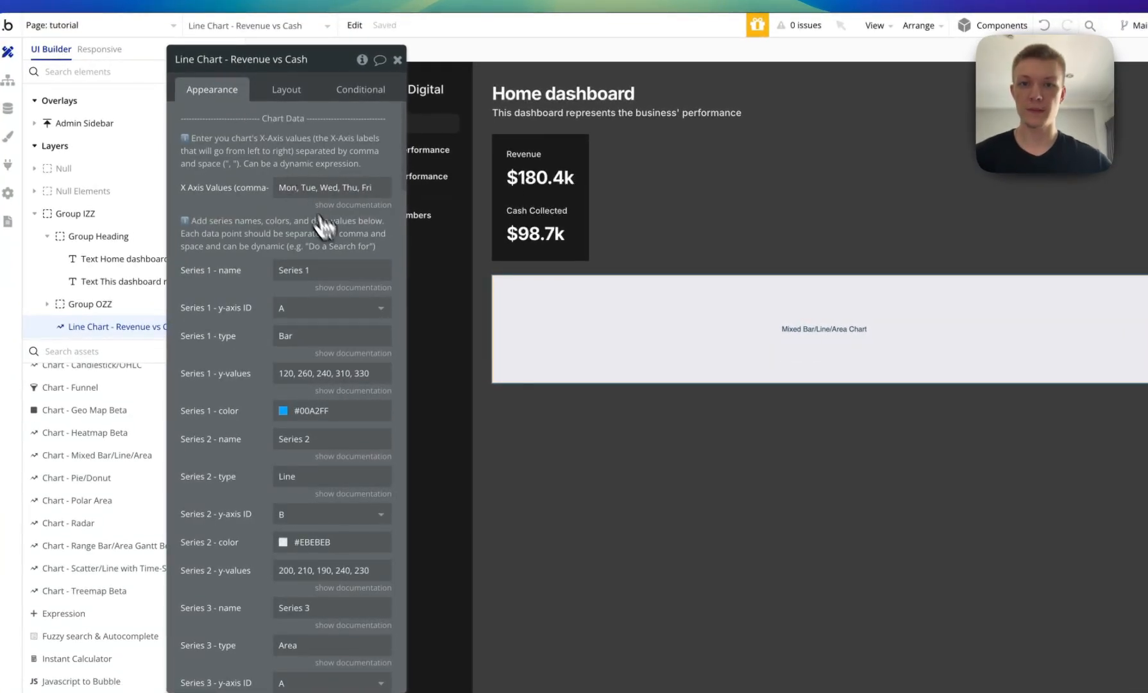
pyautogui.click(586, 202)
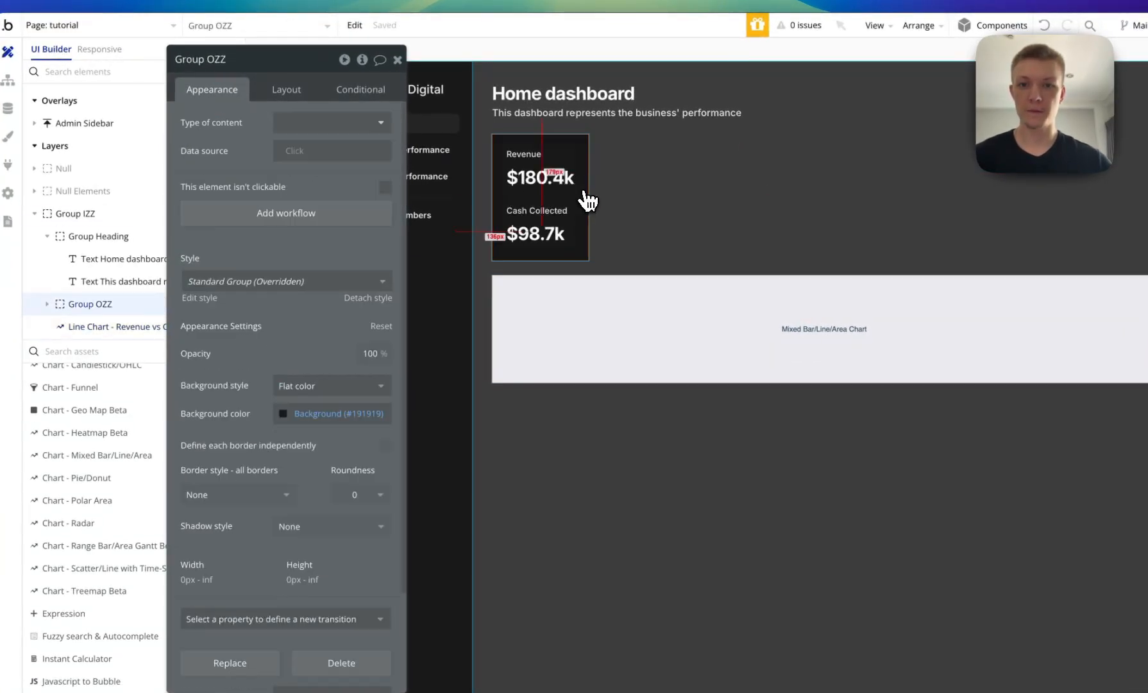
pyautogui.click(277, 102)
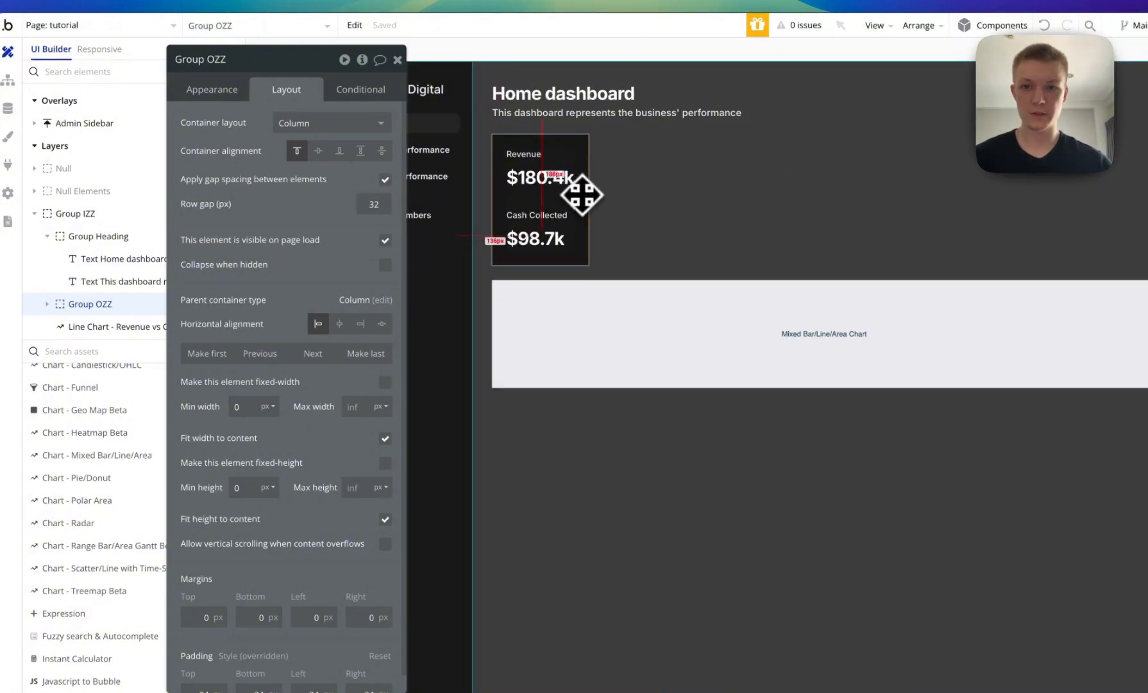
# Open the appearance settings of the Line Chart - Revenue vs Cash element with its chart data.
pyautogui.click(617, 351)
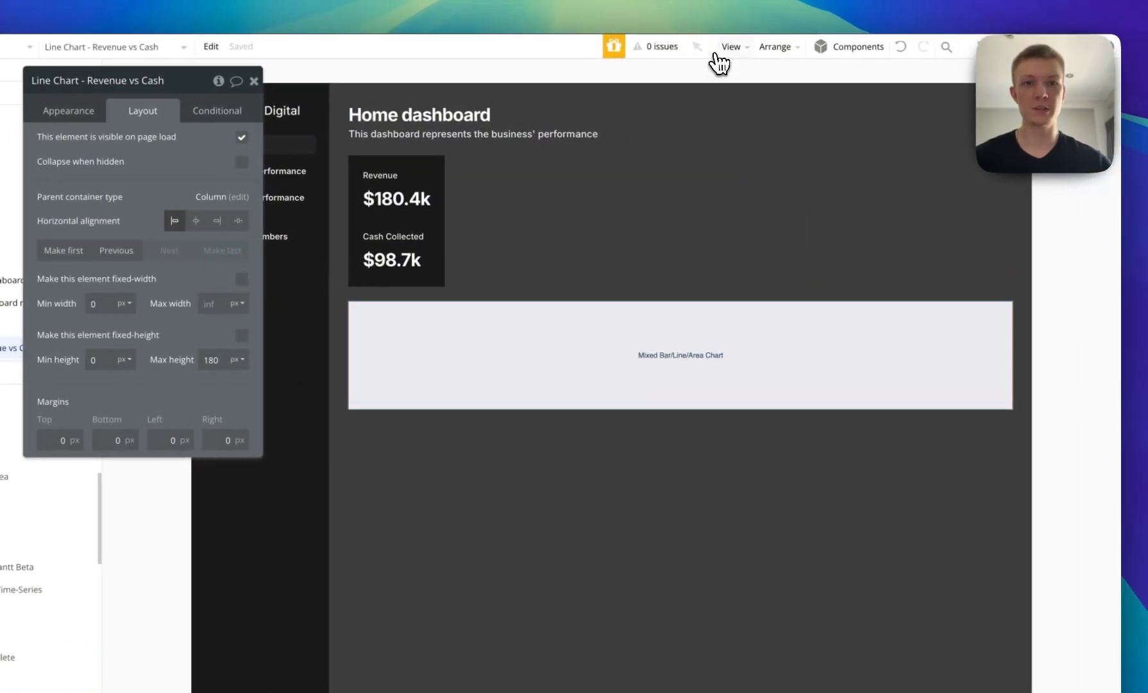
pyautogui.click(788, 36)
pyautogui.click(1147, 201)
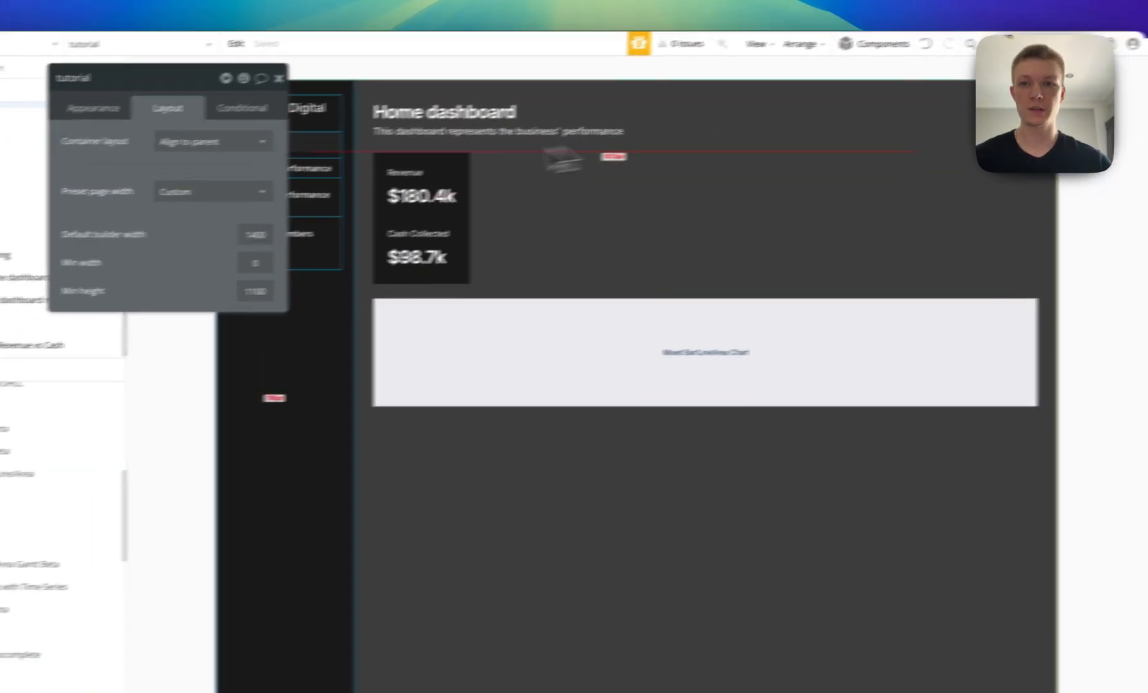
pyautogui.click(531, 402)
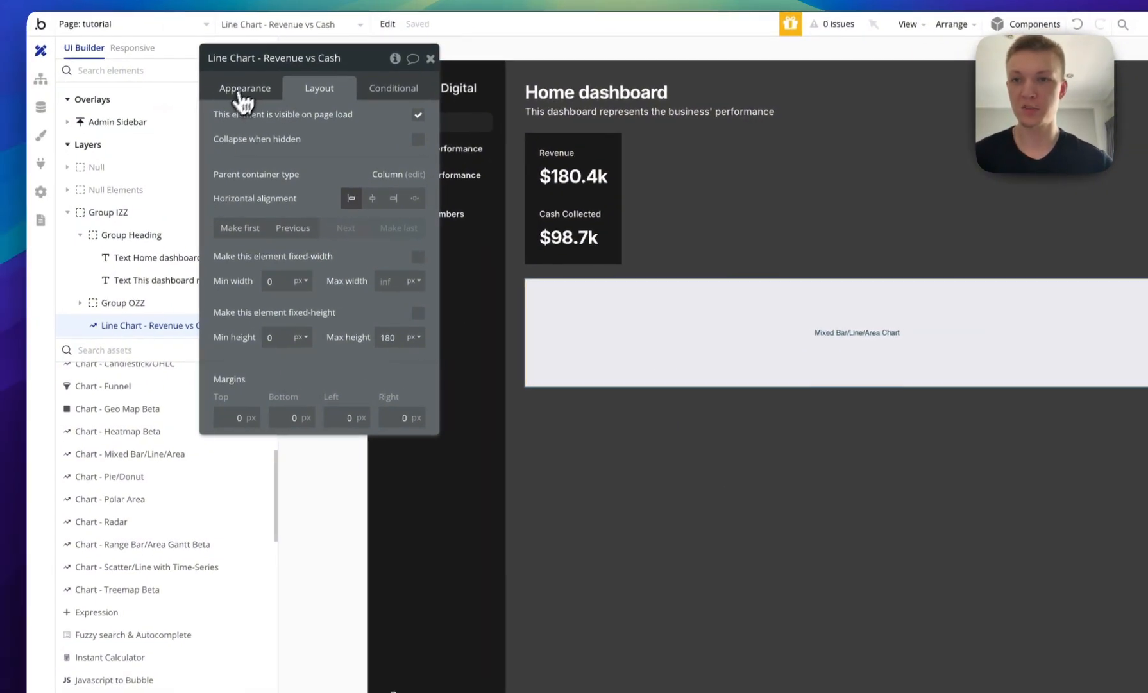
pyautogui.click(254, 89)
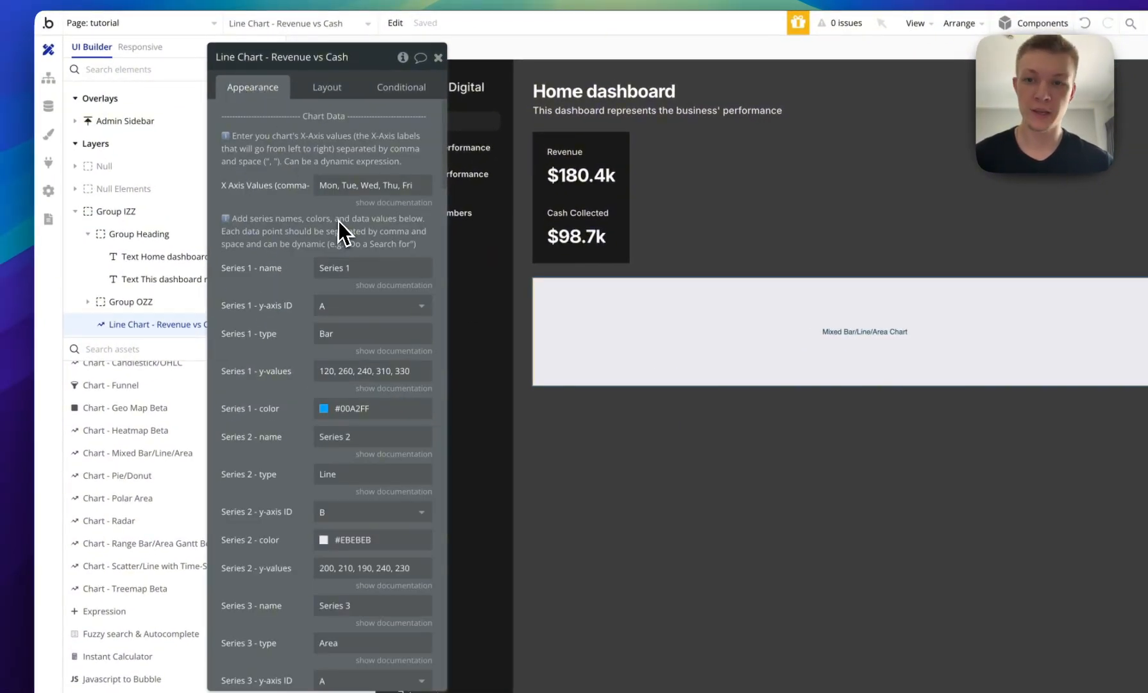
# Name the first series of the Line Chart - Revenue vs Cash element Revenue.
pyautogui.doubleClick(344, 265)
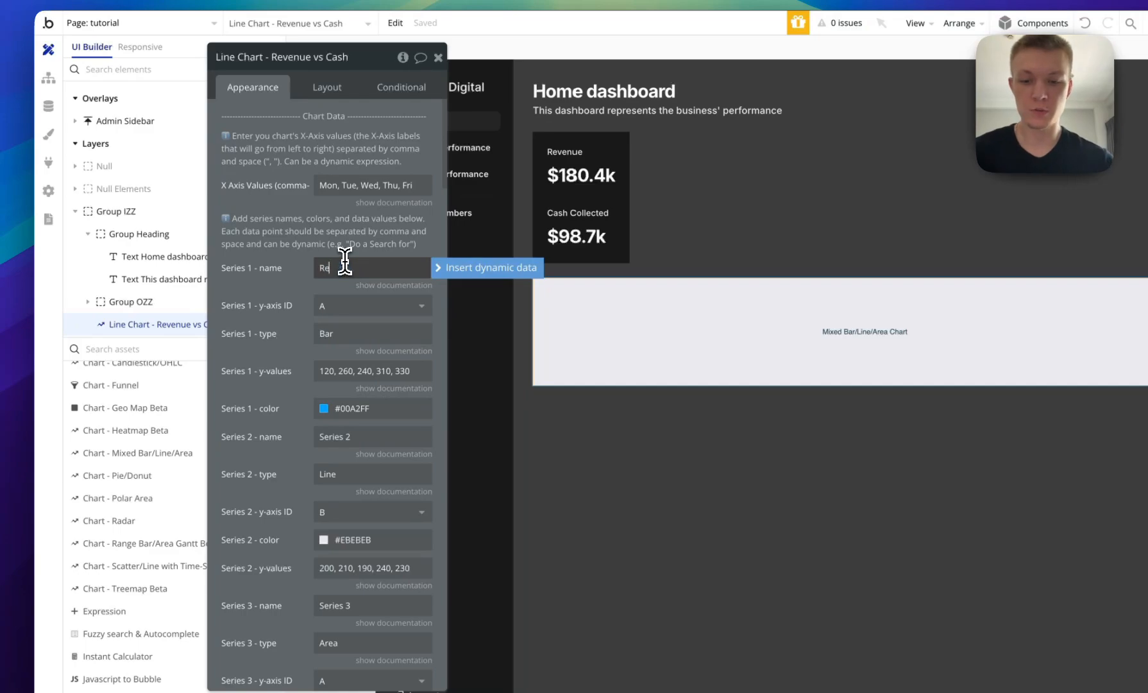
pyautogui.click(318, 291)
pyautogui.scroll(-1, 320, 309)
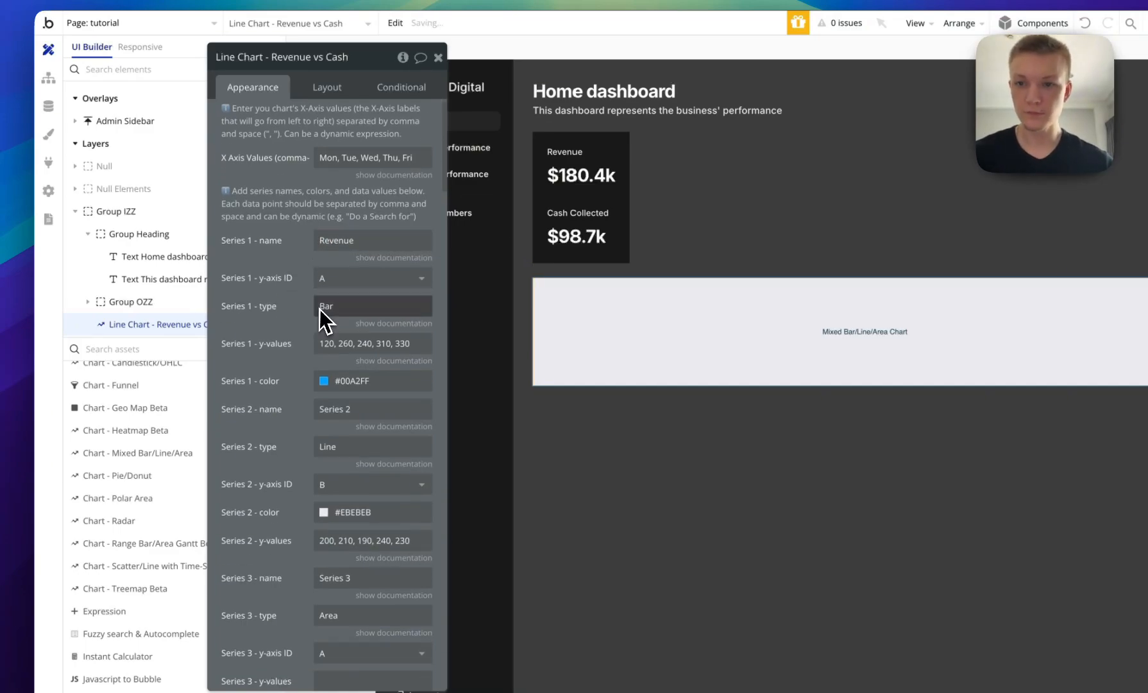
# Set the type of the chart's Revenue series to Line.
pyautogui.click(347, 270)
pyautogui.click(289, 300)
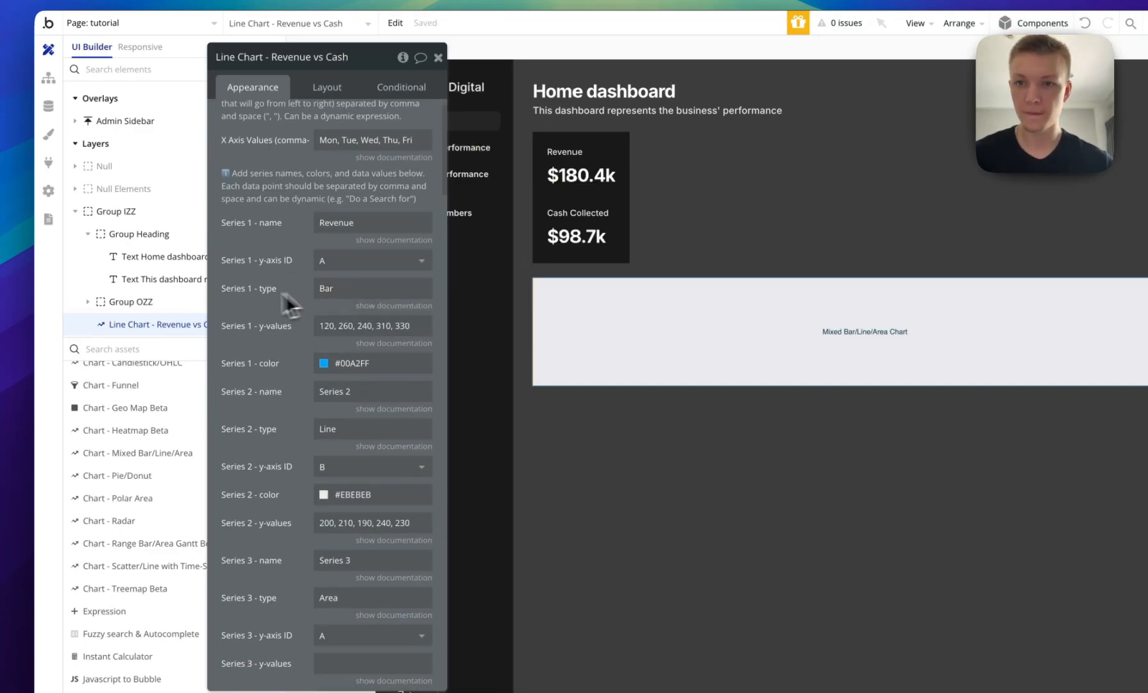
pyautogui.scroll(-10, 290, 264)
pyautogui.scroll(10, 302, 237)
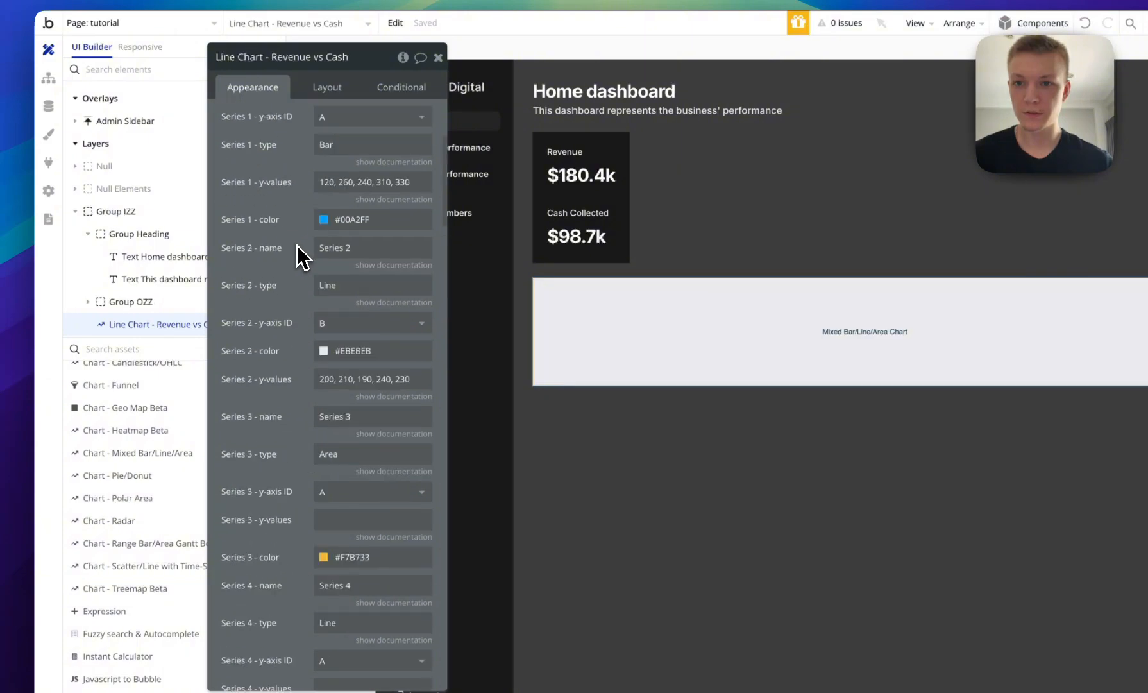
pyautogui.doubleClick(334, 333)
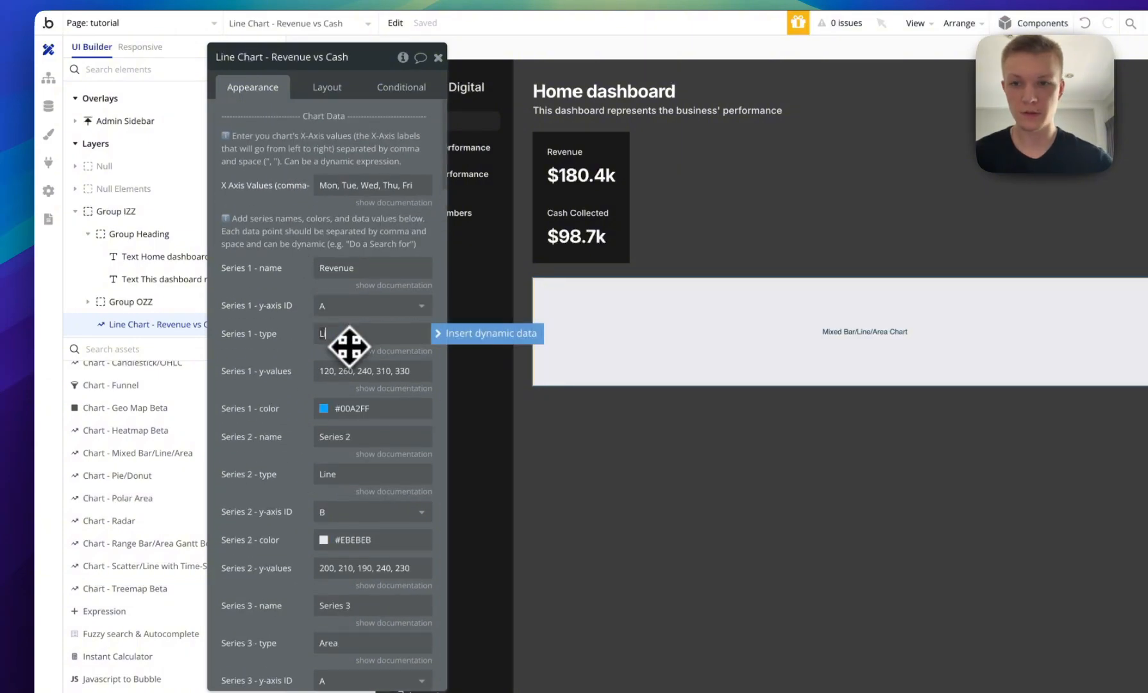
pyautogui.click(372, 352)
pyautogui.click(388, 352)
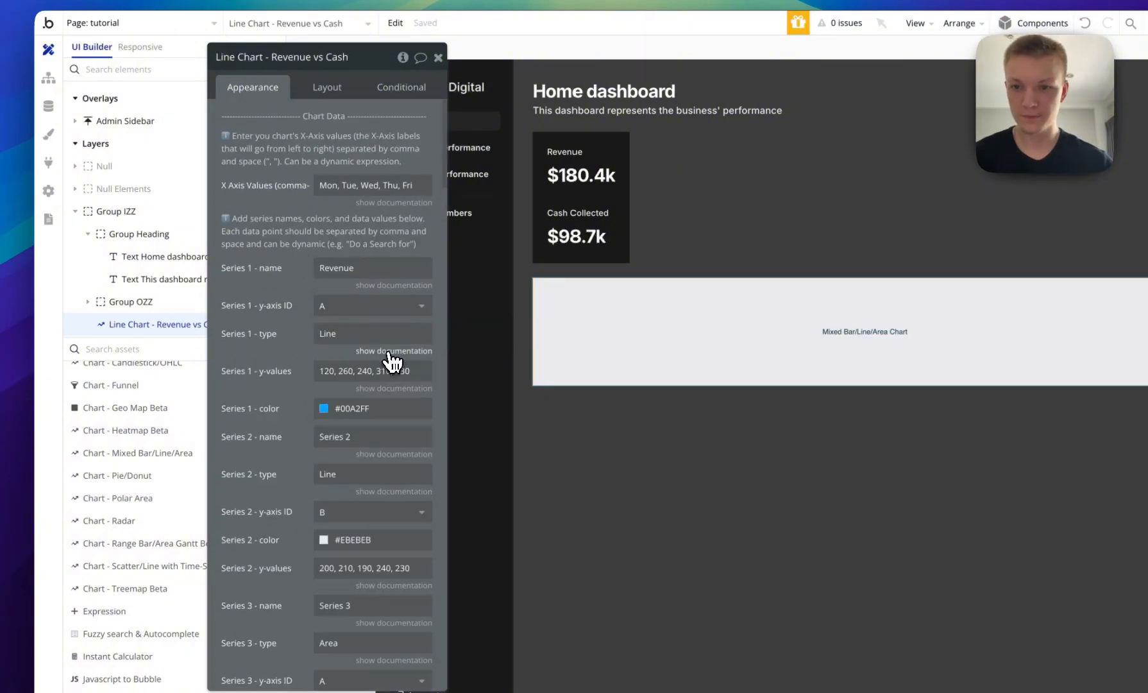
pyautogui.doubleClick(347, 473)
pyautogui.click(283, 443)
pyautogui.scroll(-1, 277, 423)
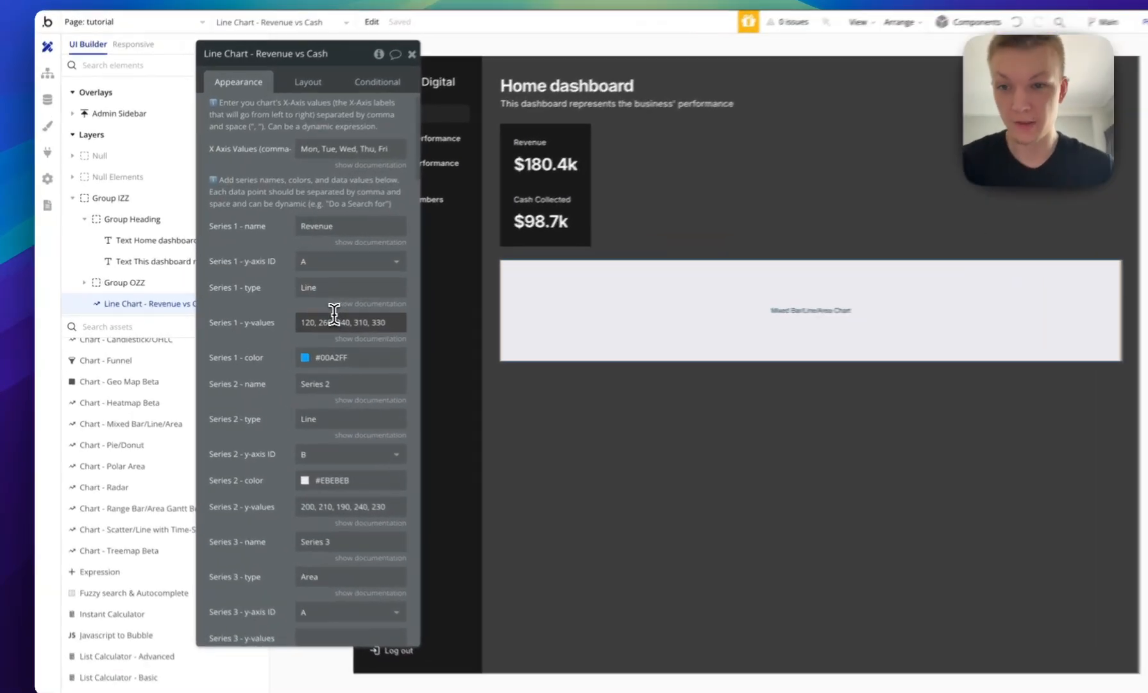
# Set the Revenue series' y-values to 23000, 31000, 25000, 26000, 32000, 40000, 37000.
pyautogui.click(301, 315)
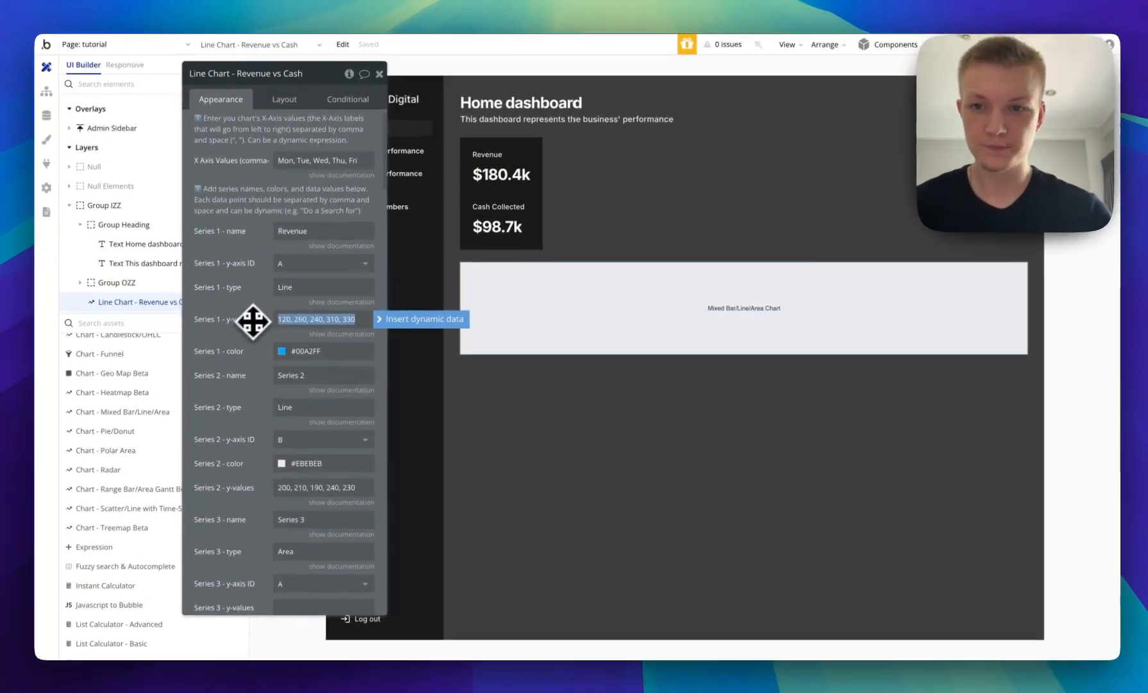
pyautogui.write('2')
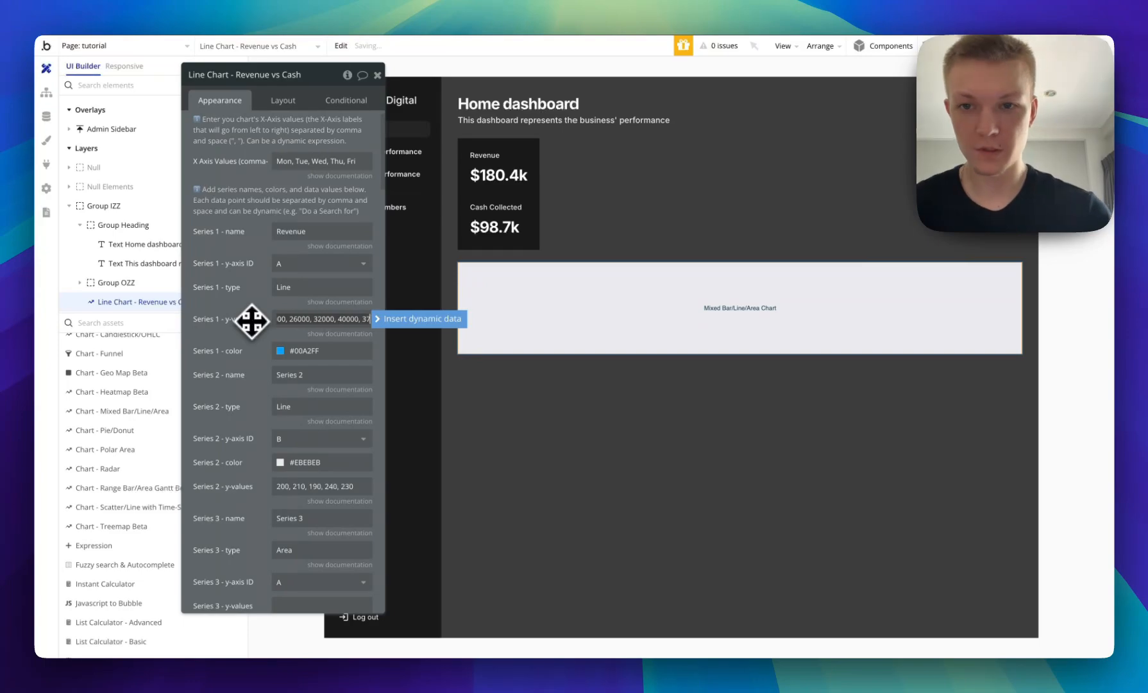
pyautogui.write('000')
# Name the chart's second series Cash Collected and set its color to green #16CA46.
pyautogui.click(326, 374)
pyautogui.write('Cash Collected')
pyautogui.scroll(-2, 319, 388)
pyautogui.click(313, 356)
pyautogui.click(380, 529)
pyautogui.click(319, 461)
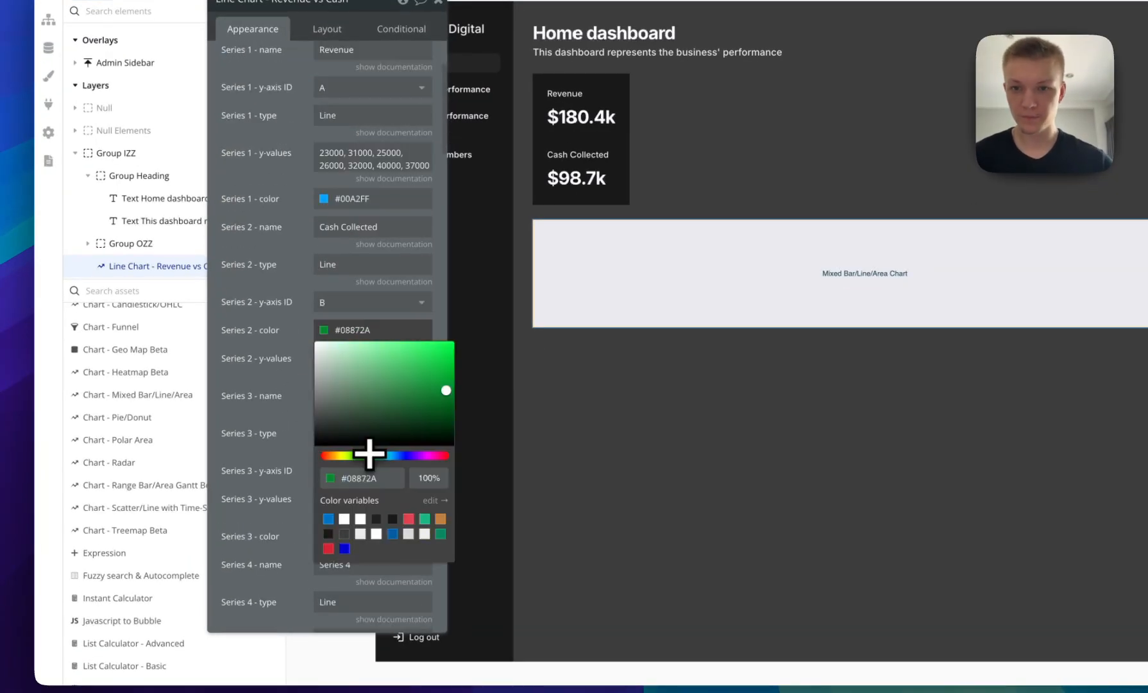
pyautogui.click(438, 363)
# Set the Cash Collected series' y-values to 13000, 21000, 11000, 15000, 22000, 32000, 25000.
pyautogui.tripleClick(355, 359)
pyautogui.write('13000, 21000, 11000, 15000, 22000, ')
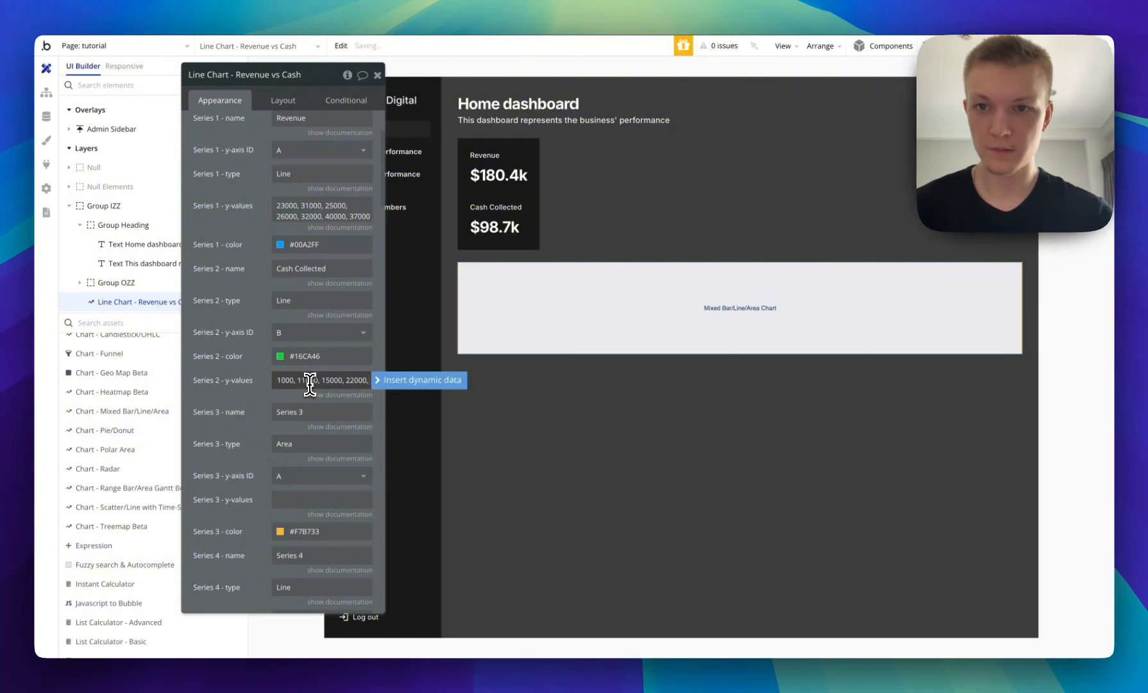
pyautogui.write('32000, ')
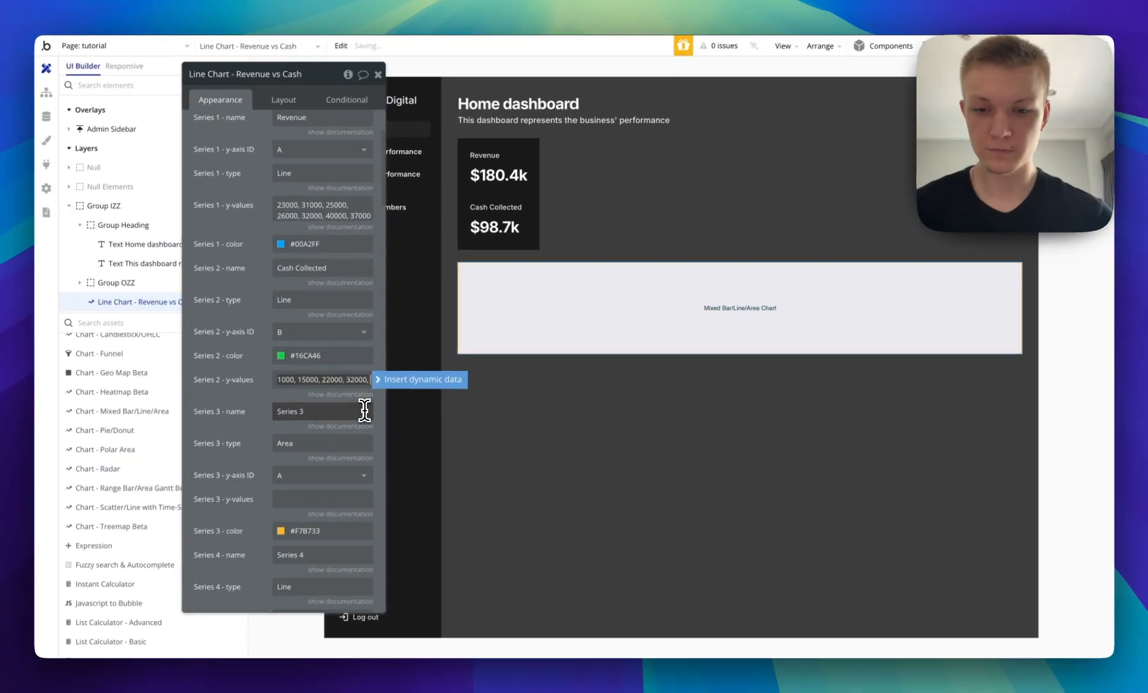
pyautogui.write('25000')
pyautogui.click(238, 377)
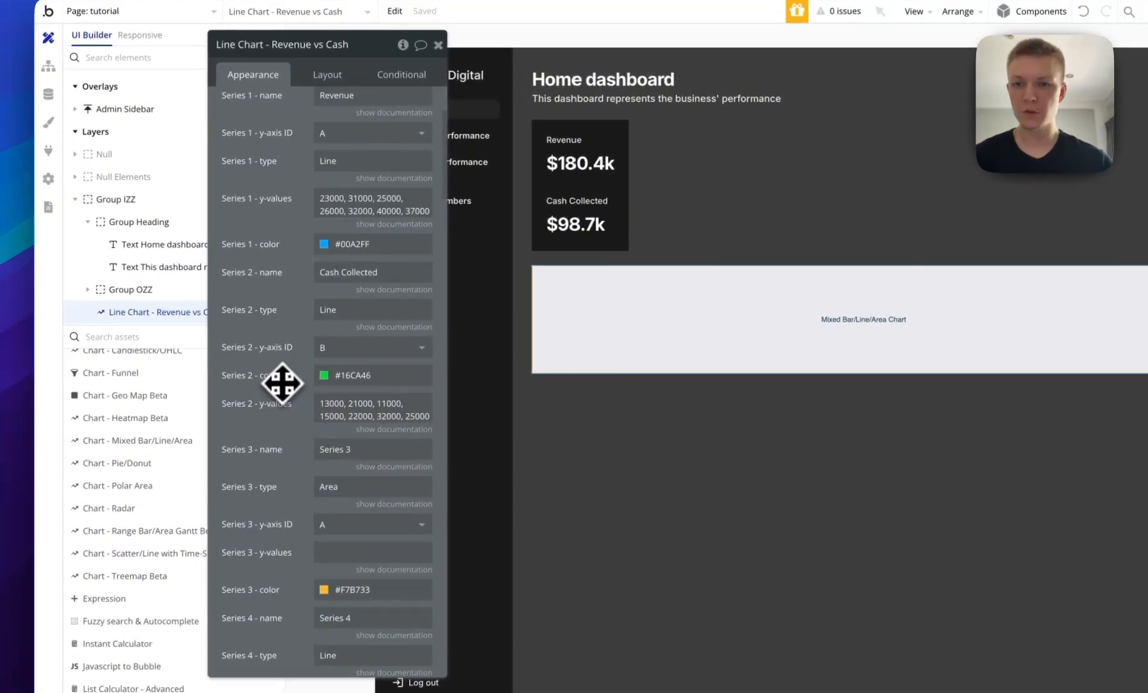
# Replace the chart's x-axis values with Week 21, Week 22, Week 23, Week 24, Week 25, Week 26, Week 27.
pyautogui.scroll(3, 308, 334)
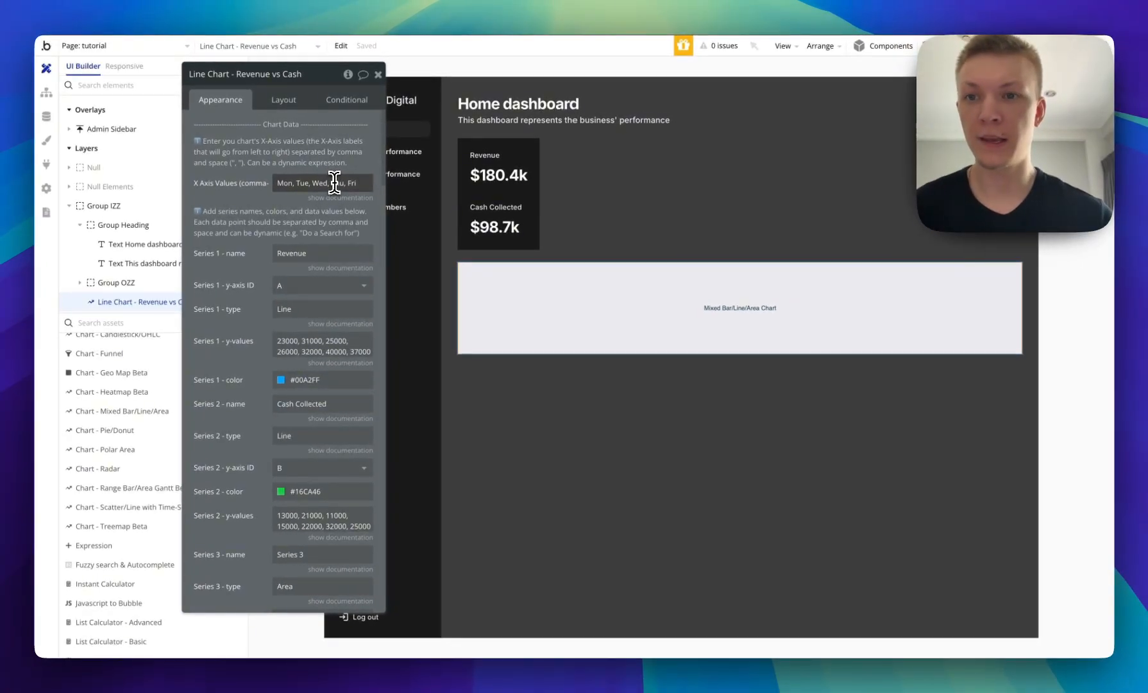
pyautogui.tripleClick(334, 182)
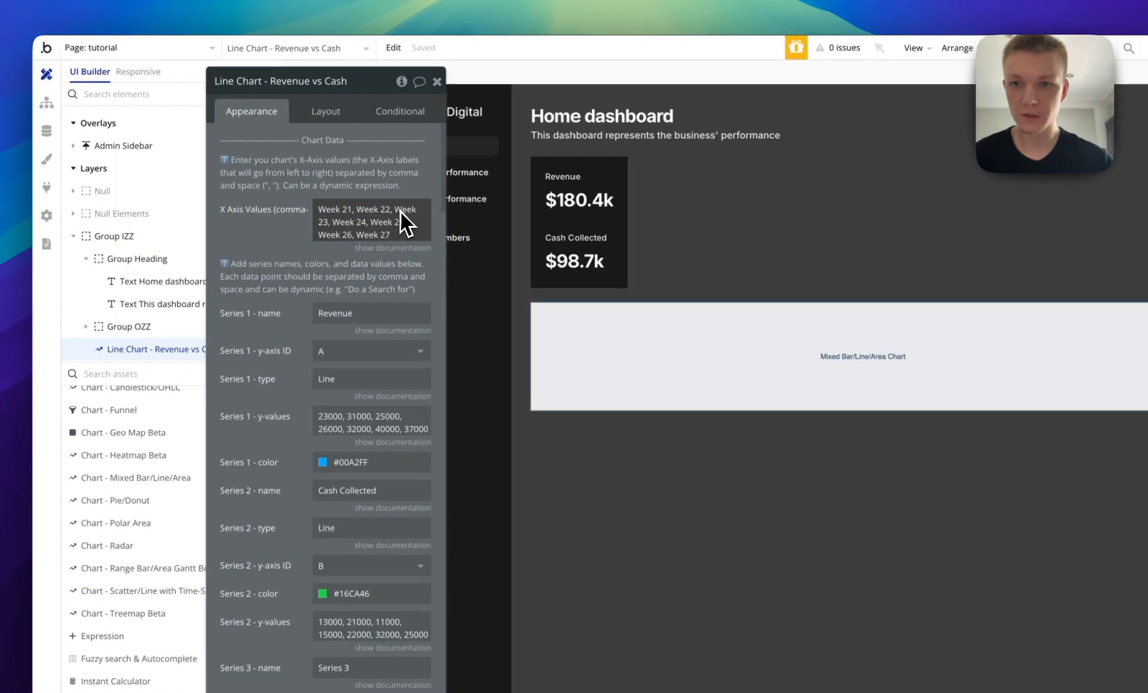
pyautogui.click(260, 240)
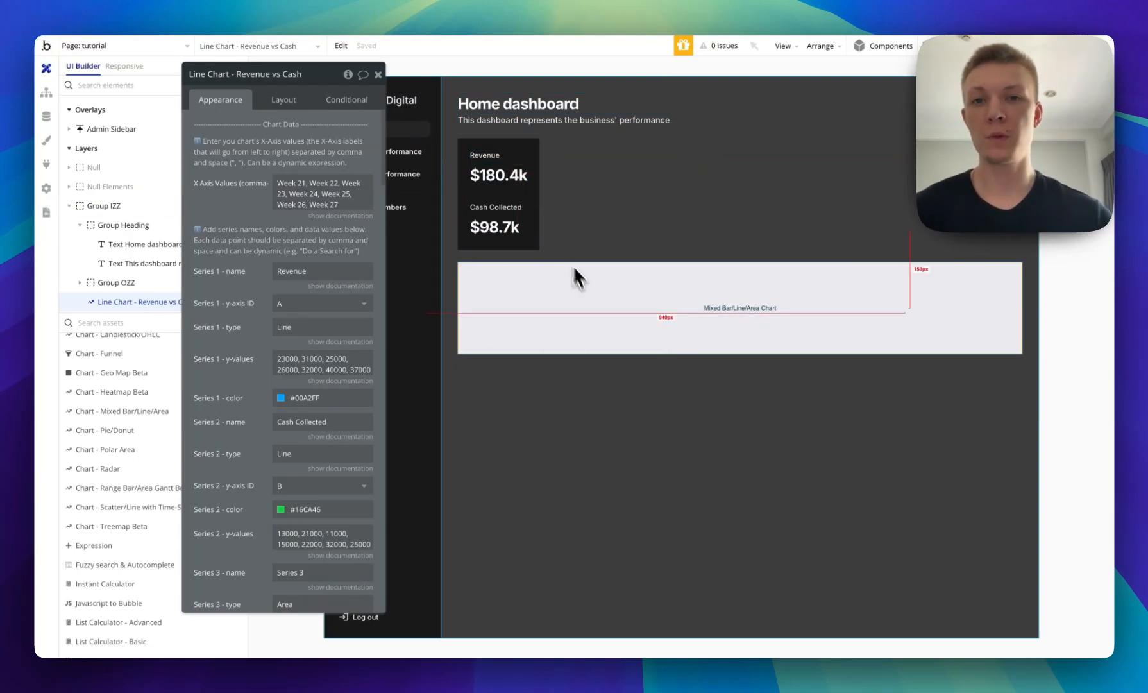
# Wrap the Revenue label text of the card in its own row group.
pyautogui.click(506, 160)
pyautogui.click(497, 156)
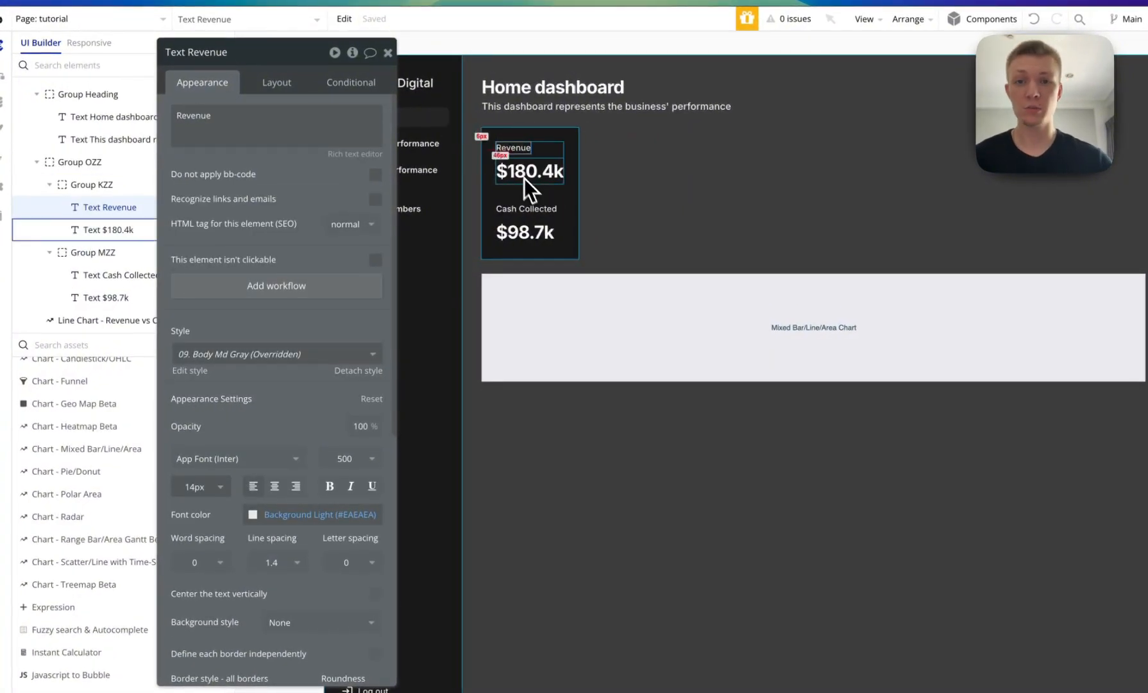
pyautogui.rightClick(519, 149)
pyautogui.click(647, 138)
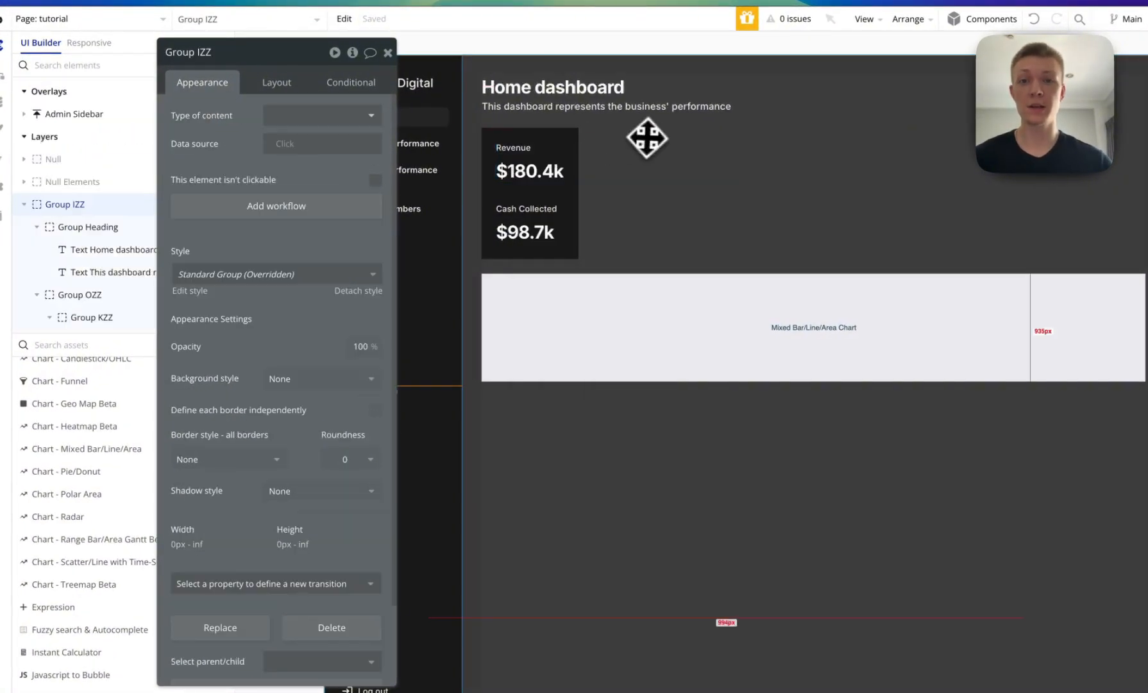
pyautogui.click(505, 148)
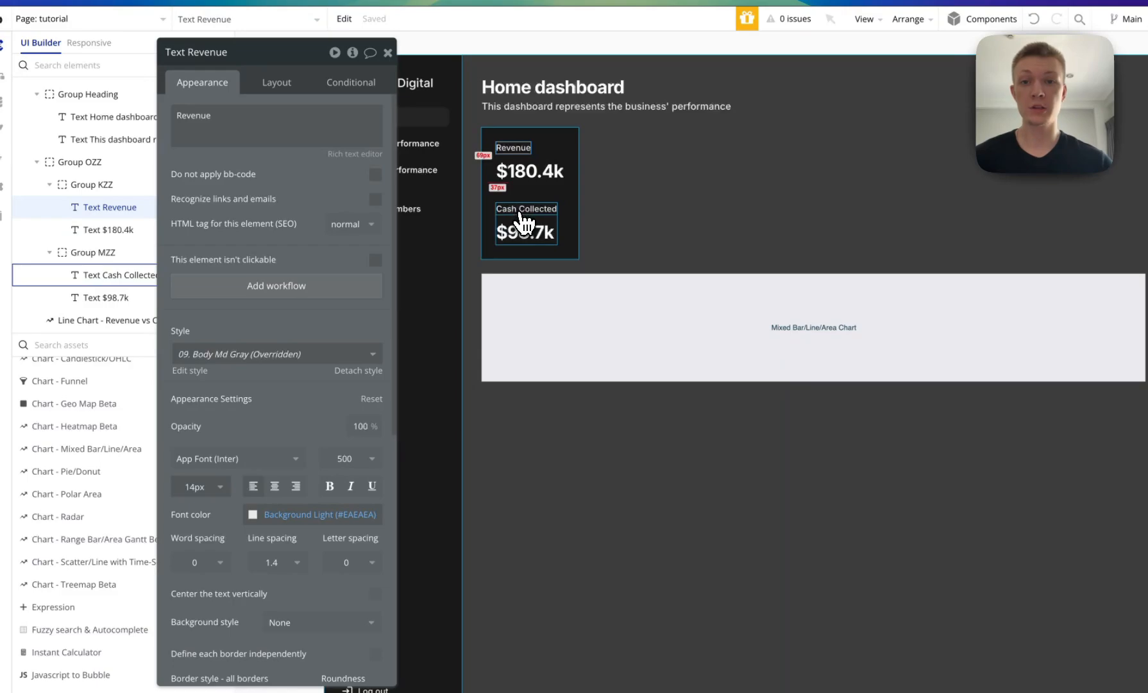
pyautogui.click(511, 157)
pyautogui.click(516, 152)
pyautogui.rightClick(520, 151)
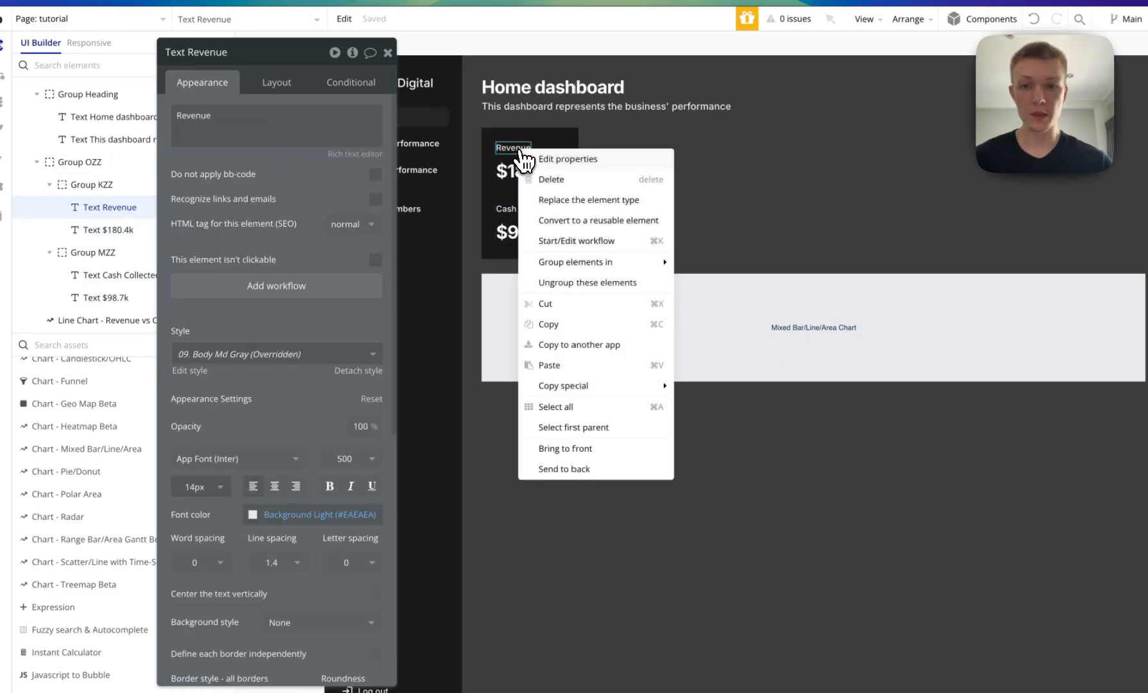
pyautogui.moveTo(664, 269)
pyautogui.click(710, 282)
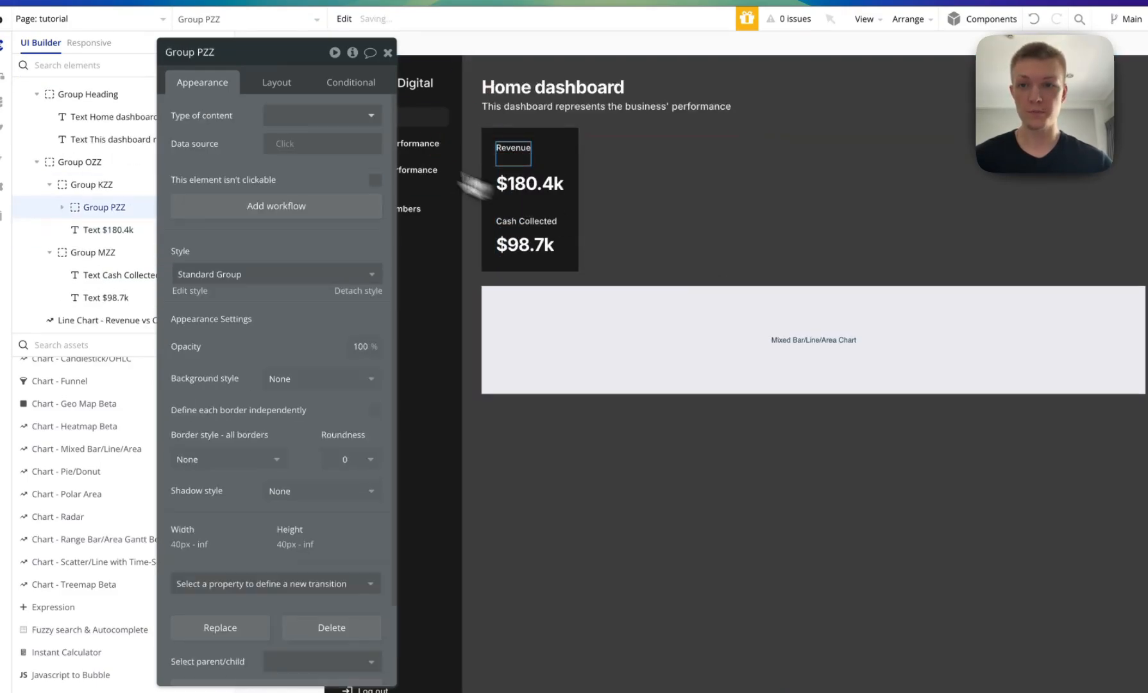
# Set the min height and min width of the new row group around the Revenue label to 0 px.
pyautogui.click(278, 84)
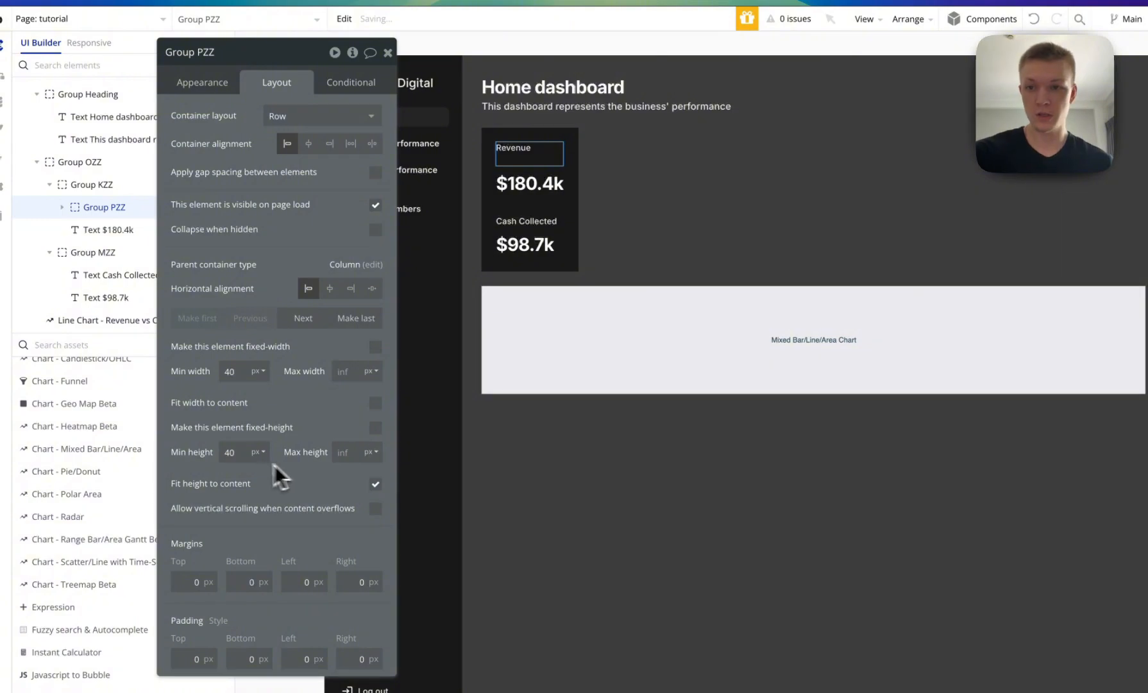
pyautogui.press('BackSpace')
pyautogui.click(281, 495)
pyautogui.doubleClick(246, 376)
pyautogui.press('BackSpace')
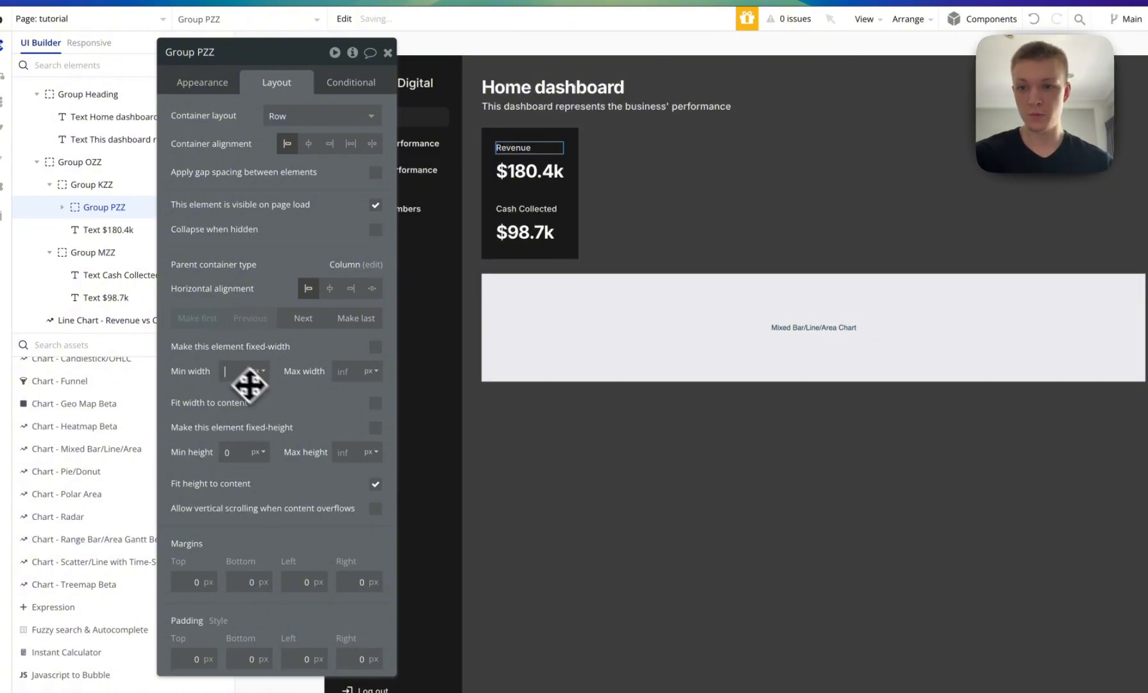
pyautogui.click(277, 407)
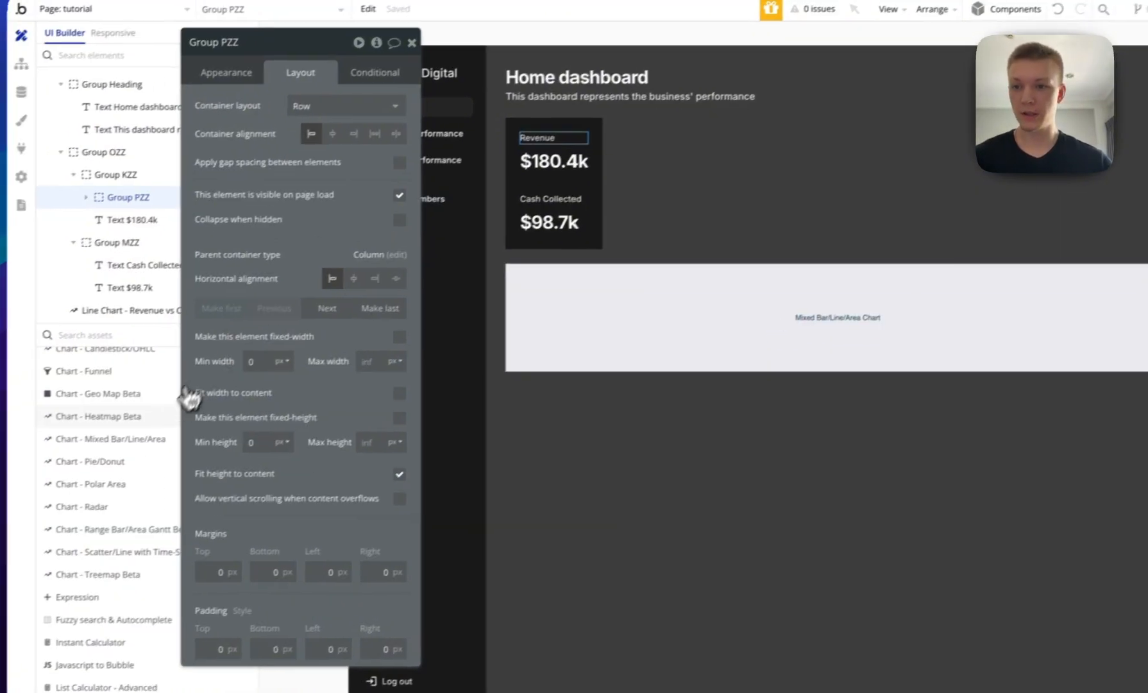
# Add a new column group inside the revenue and cash collected card, above the revenue figures.
pyautogui.scroll(-8, 160, 425)
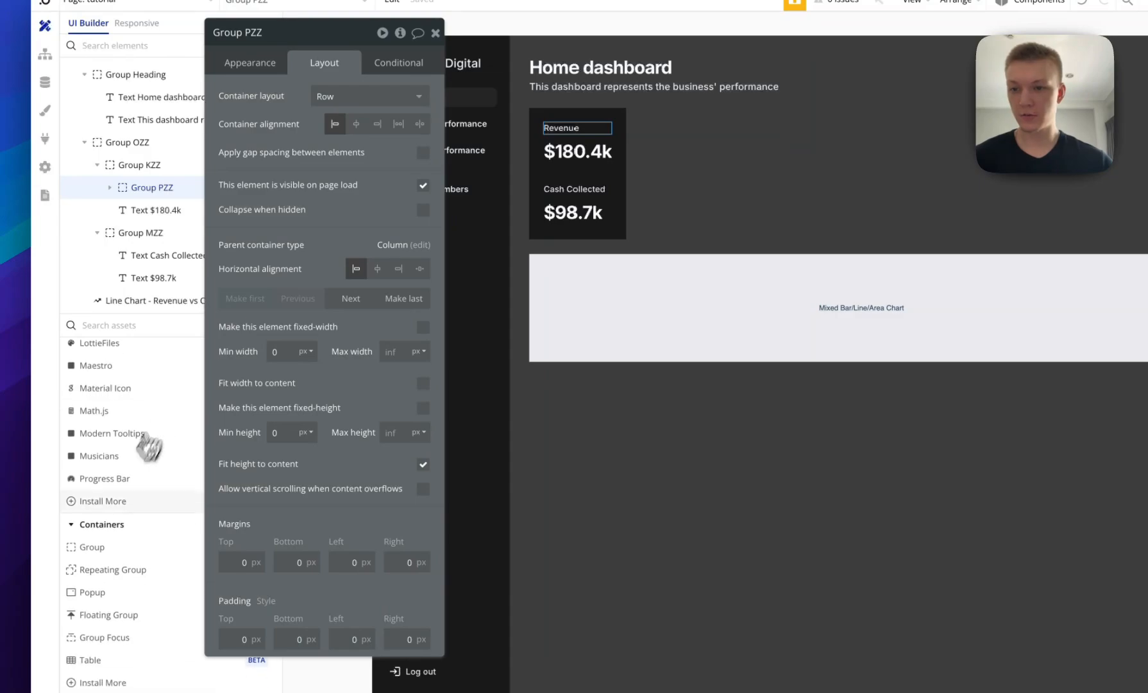
pyautogui.click(115, 546)
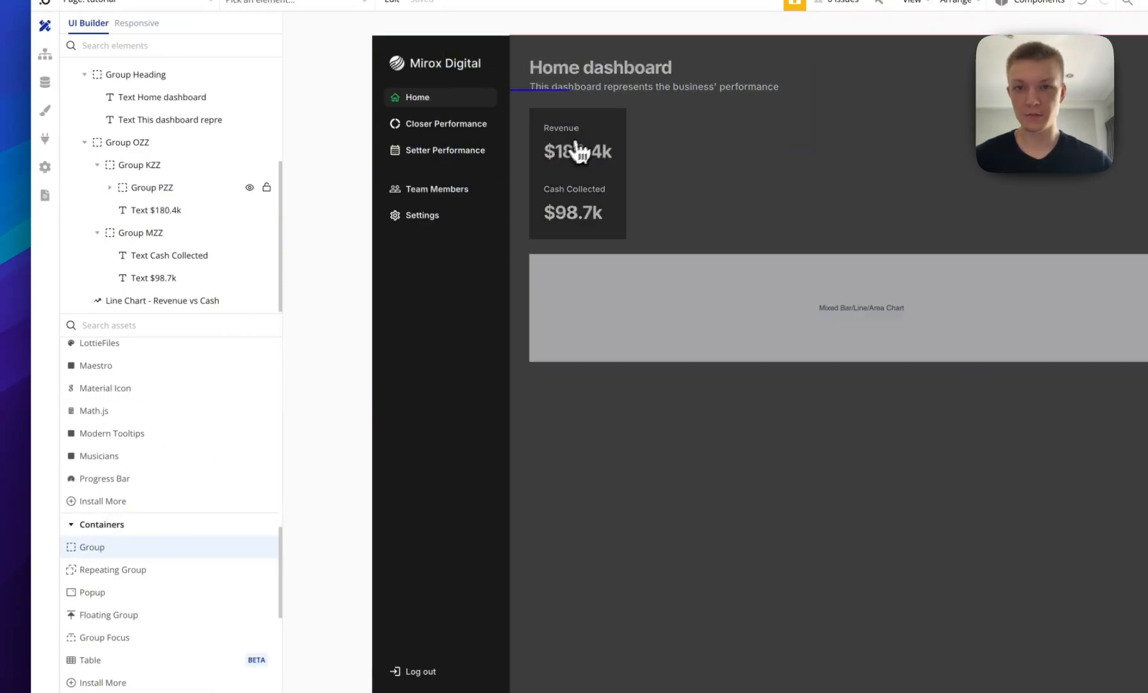
pyautogui.scroll(3, 170, 164)
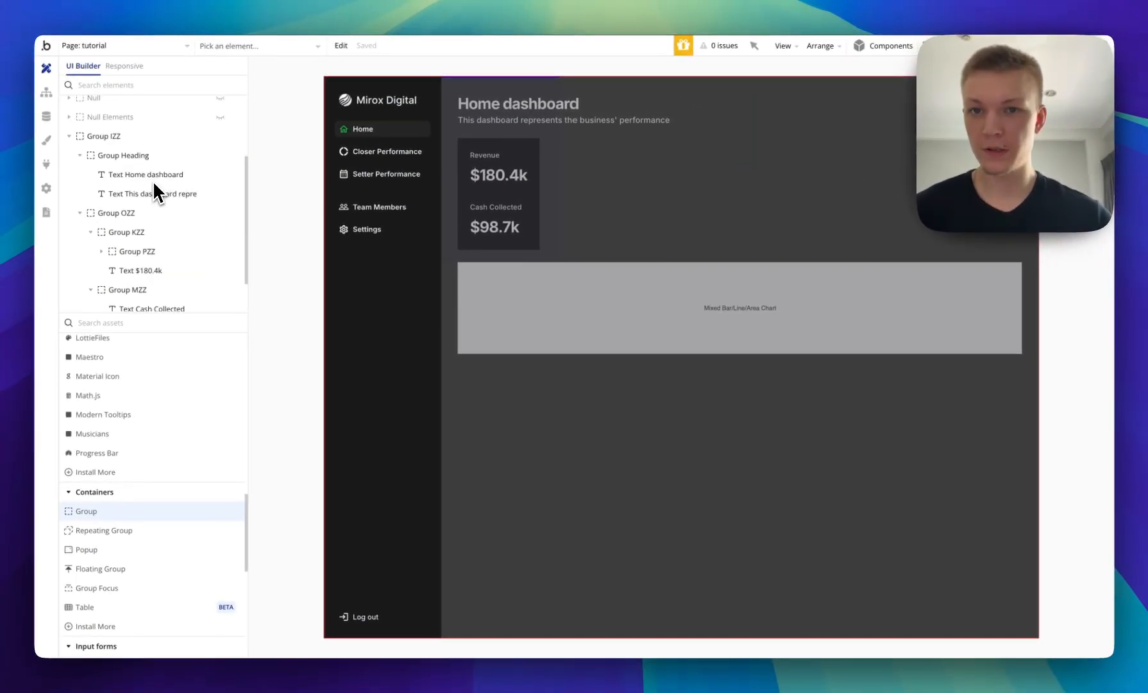
pyautogui.moveTo(165, 263); pyautogui.dragTo(158, 210)
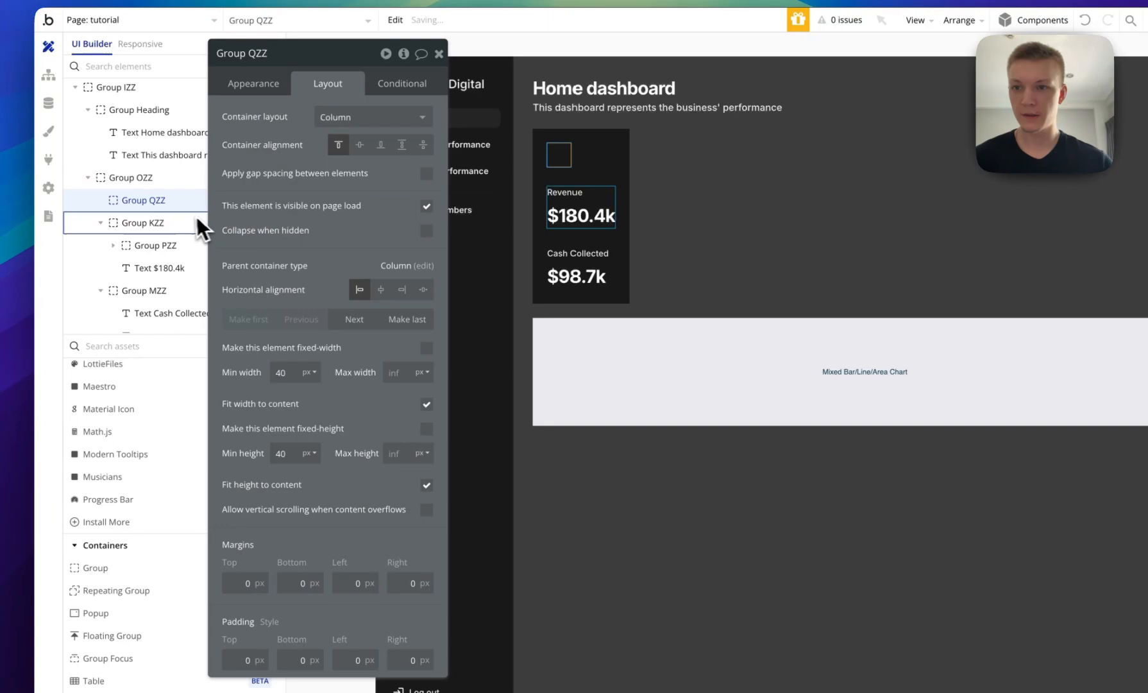
# Move the new empty group into the row group of the Revenue label and order it after the Revenue text.
pyautogui.scroll(-1, 180, 211)
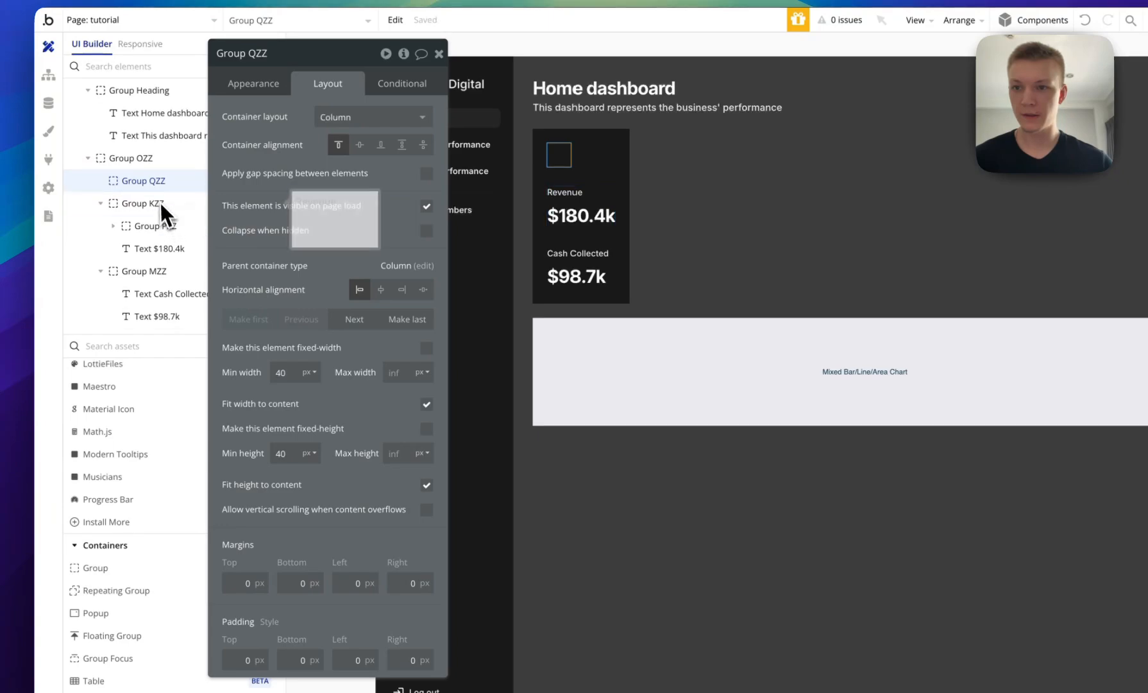
pyautogui.click(144, 224)
pyautogui.moveTo(141, 181); pyautogui.dragTo(161, 234)
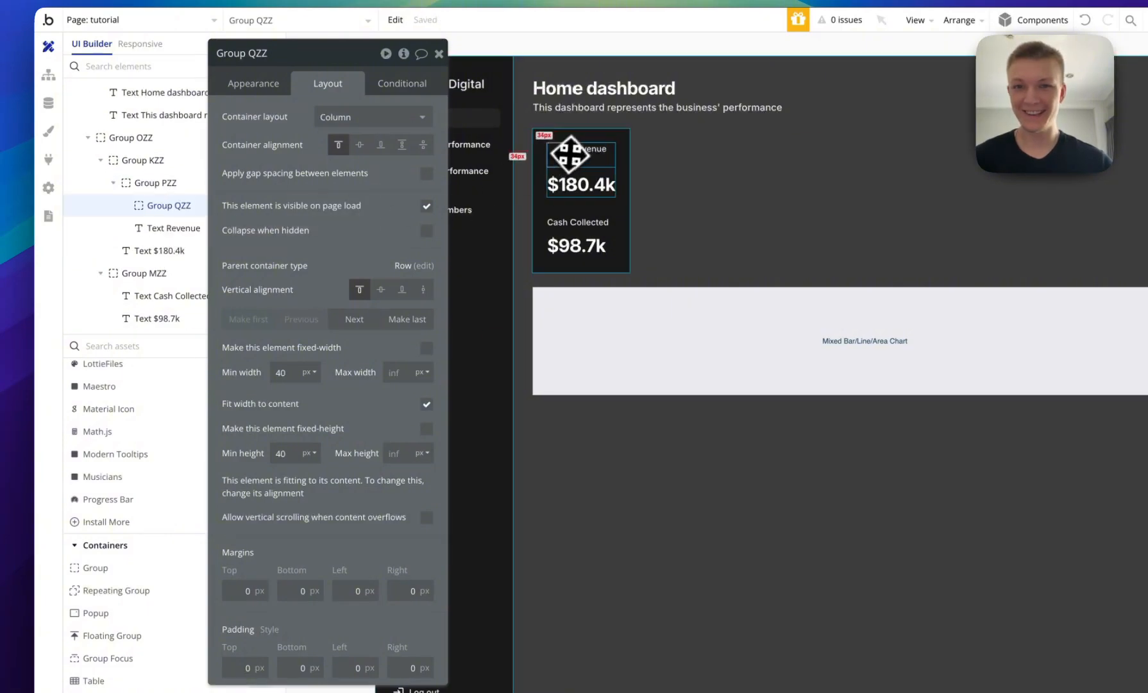
pyautogui.click(359, 314)
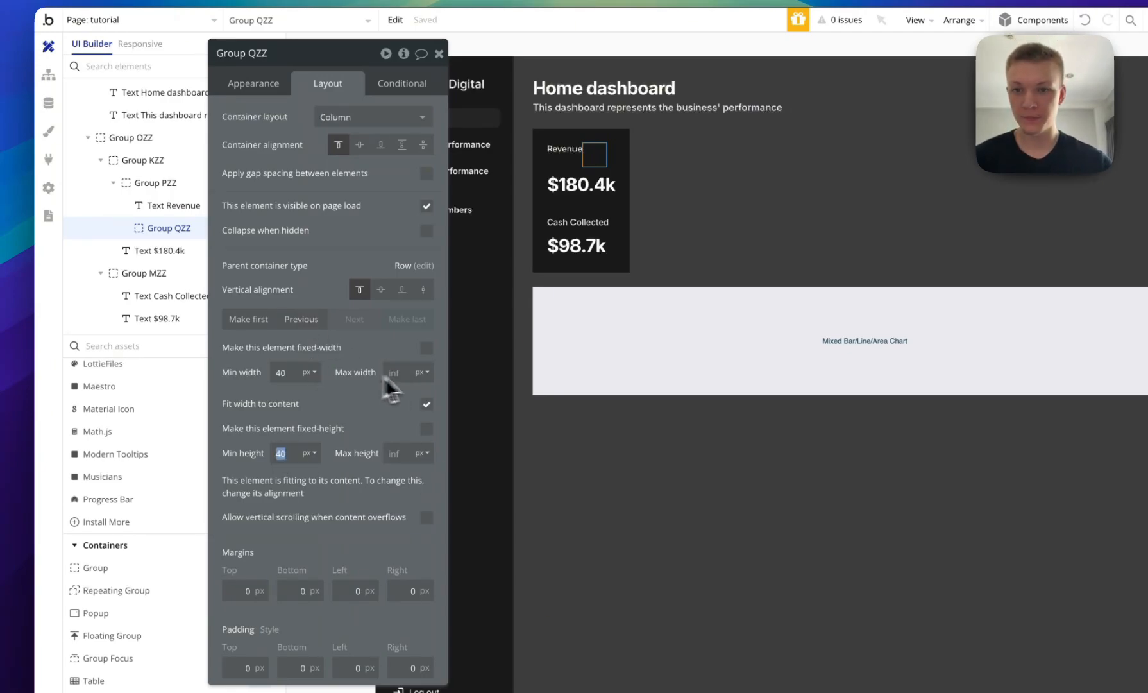
# Give the empty group beside the Revenue label a fixed 12 px width and height, centering it vertically and centering its container alignment.
pyautogui.click(426, 348)
pyautogui.click(426, 404)
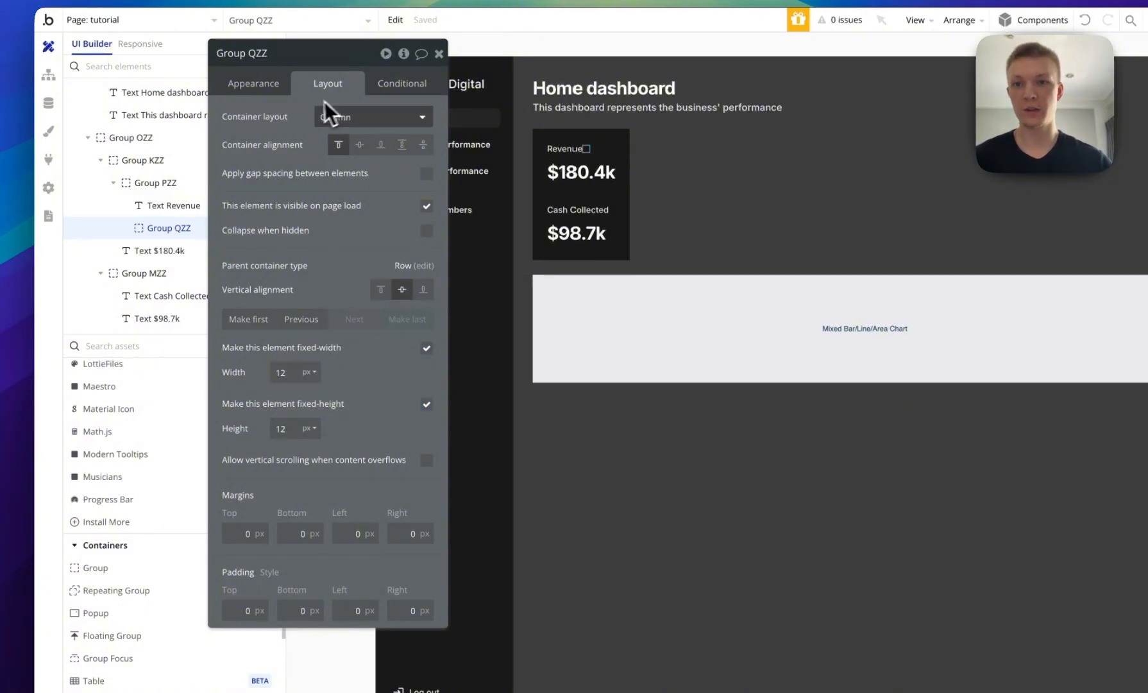
pyautogui.click(359, 145)
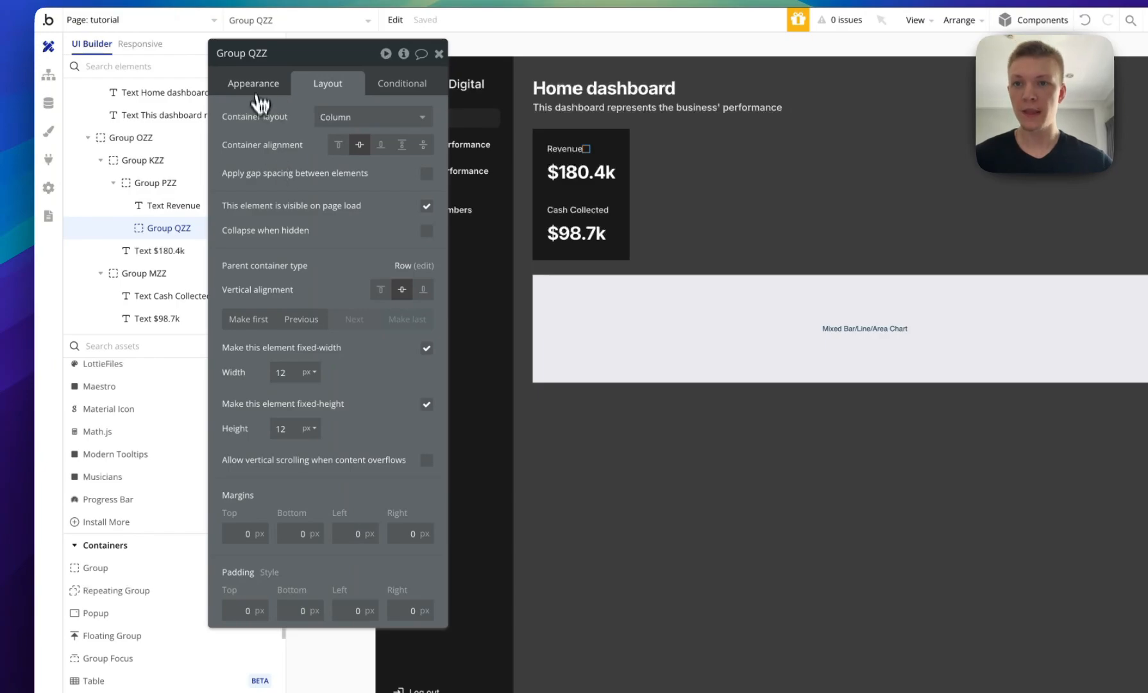
# Set the border roundness of the 12 px group beside the Revenue label to 100.
pyautogui.click(257, 95)
pyautogui.click(410, 461)
pyautogui.write('10')
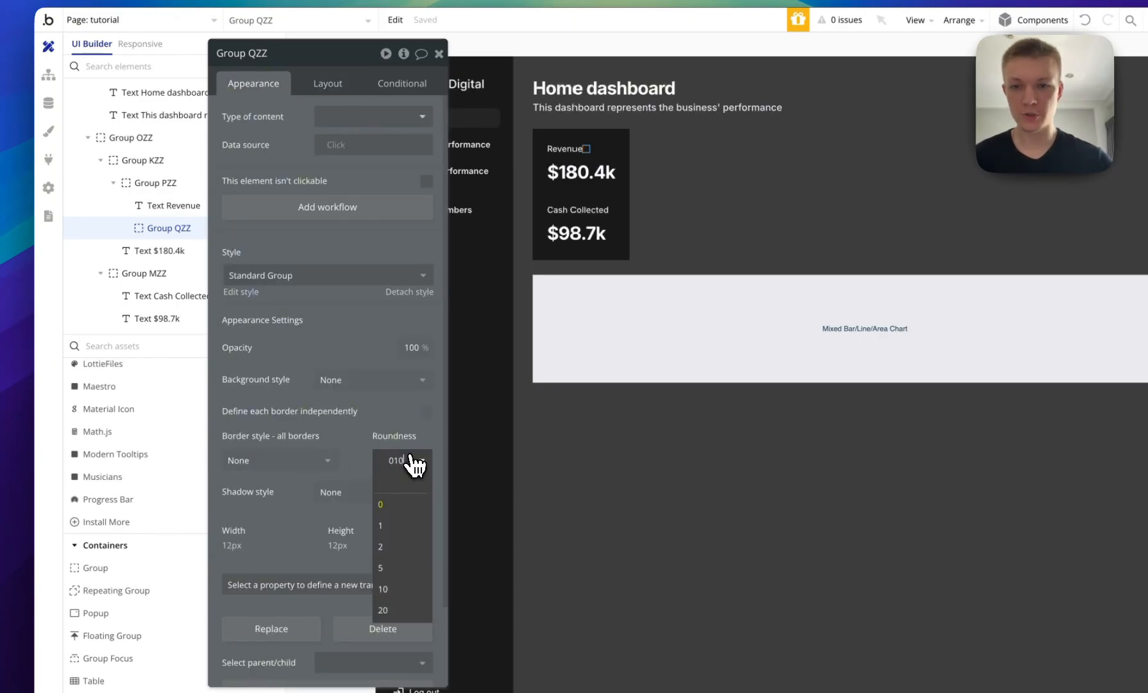
pyautogui.write('0')
pyautogui.press('Return')
pyautogui.scroll(-3, 382, 403)
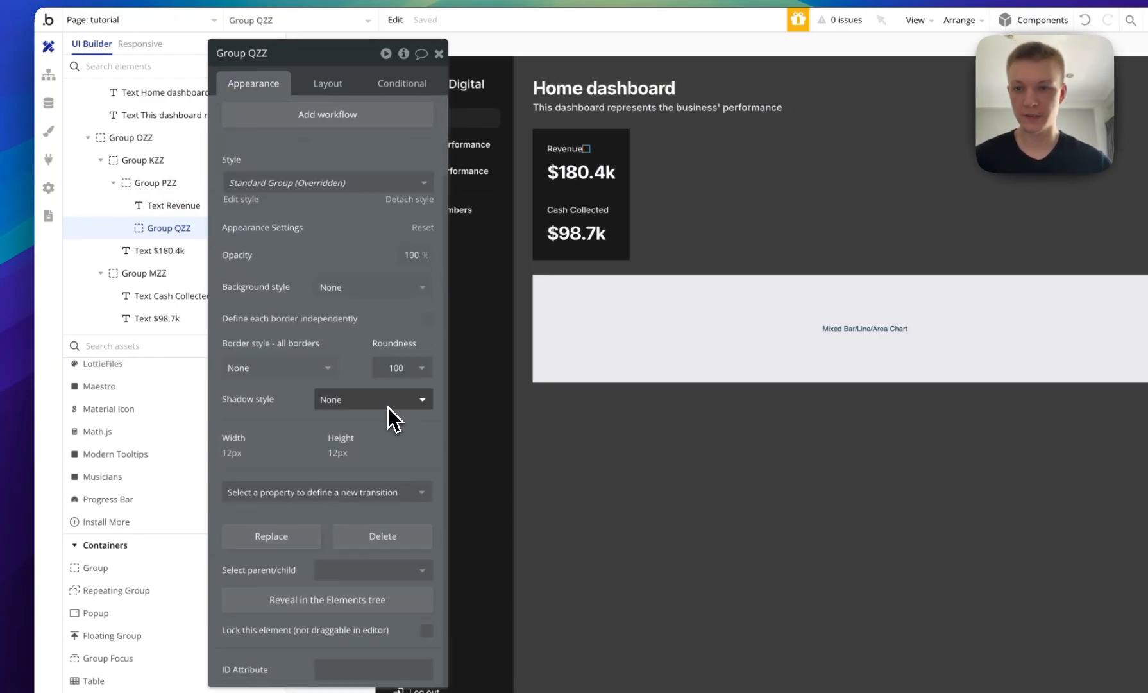
# Give the round 12 px group beside the Revenue label a flat background color using the Primary (#0075C9) variable.
pyautogui.click(324, 368)
pyautogui.click(381, 288)
pyautogui.click(371, 351)
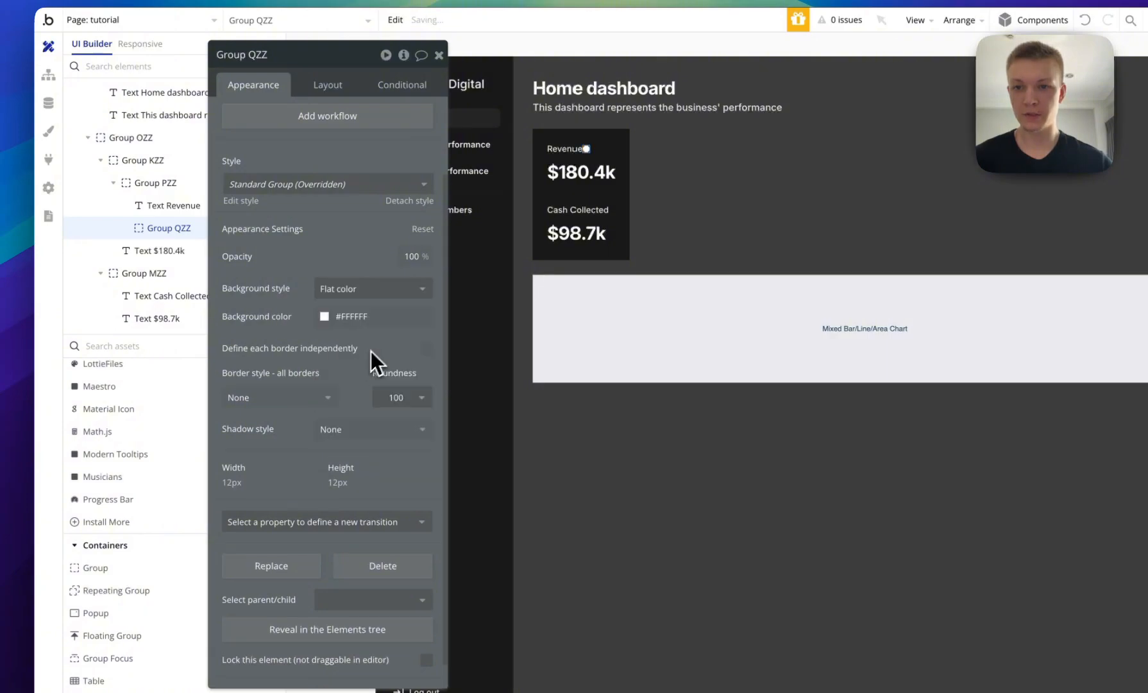
pyautogui.click(359, 317)
pyautogui.click(328, 504)
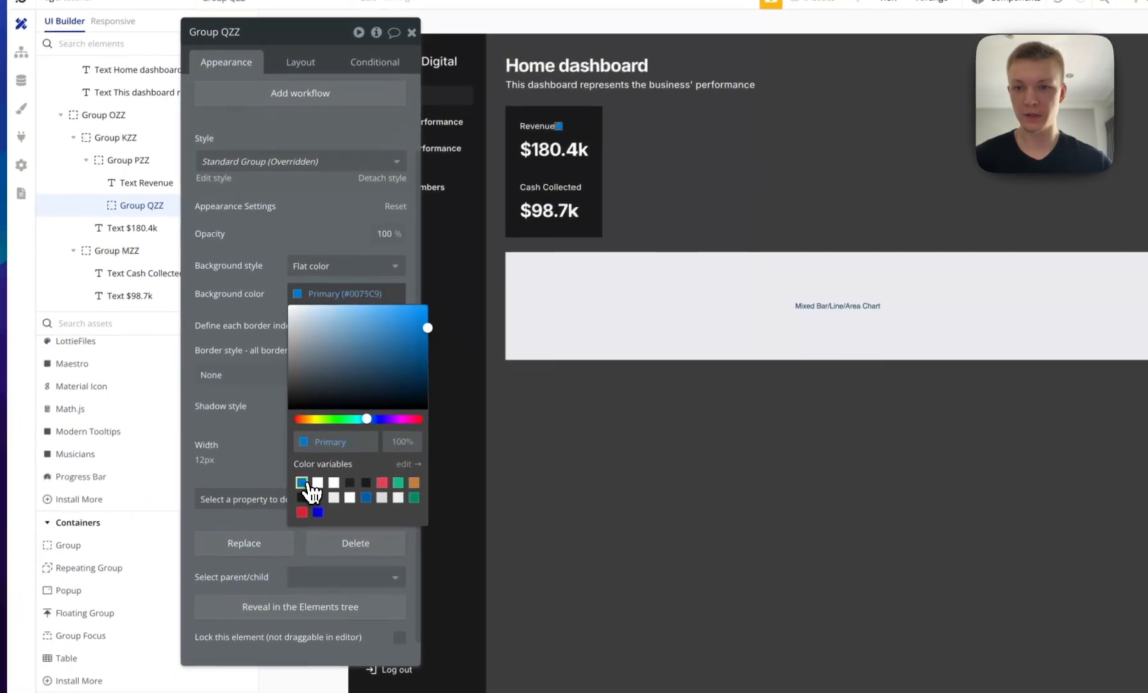
pyautogui.click(263, 338)
# Set the Series 1 color of the Revenue vs Cash line chart to Primary (#0075C9).
pyautogui.click(517, 349)
pyautogui.click(321, 322)
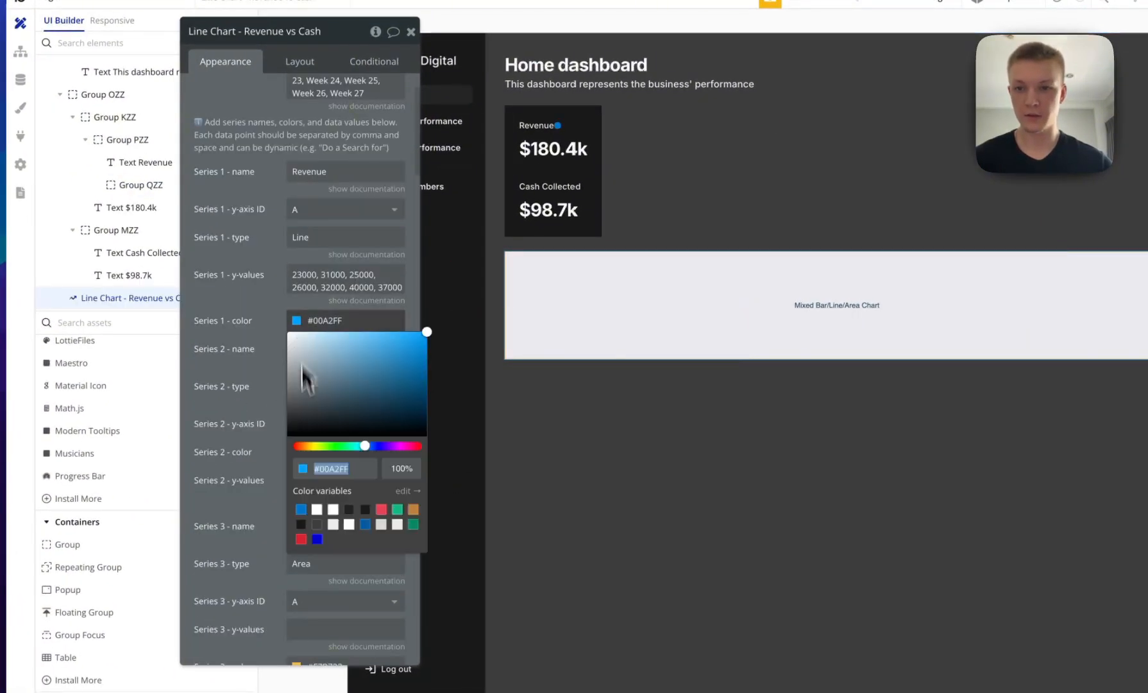
pyautogui.click(302, 506)
pyautogui.click(267, 385)
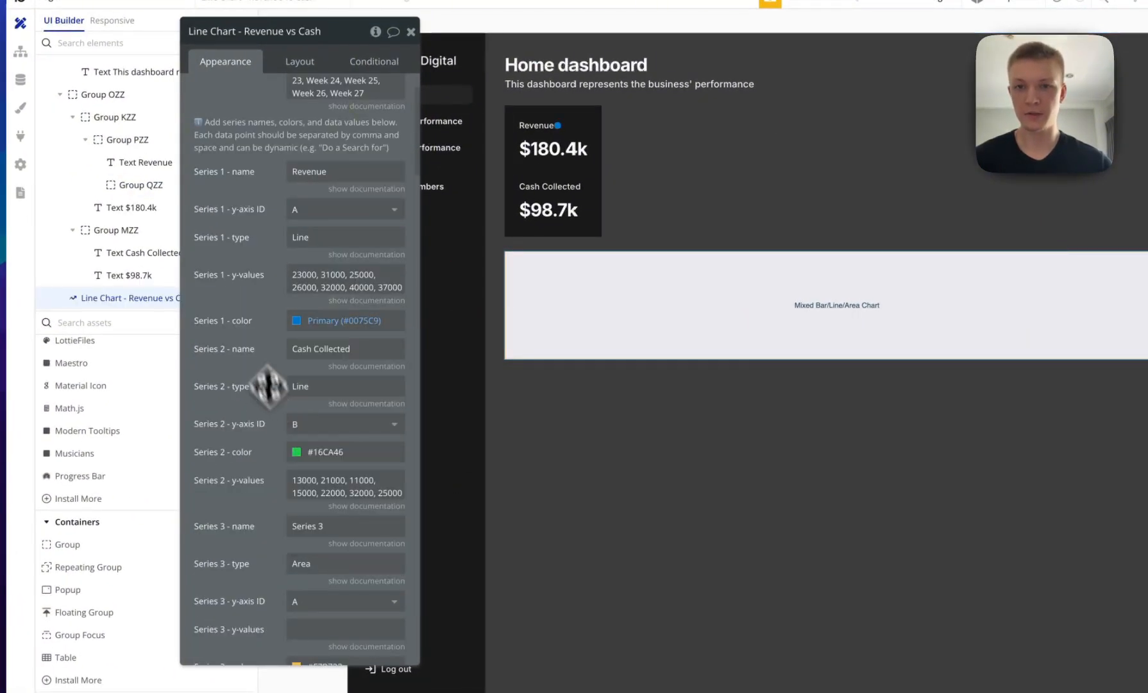
# Space the Revenue label and its blue dot to opposite ends of their row group.
pyautogui.click(562, 130)
pyautogui.click(301, 62)
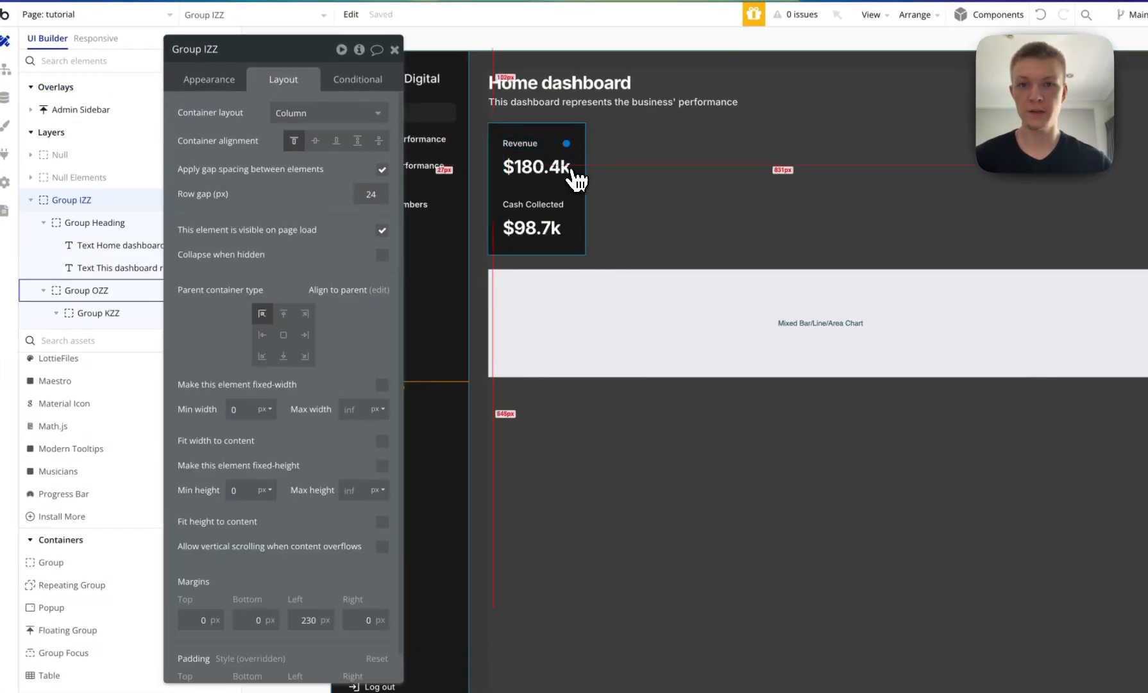
# Give the blue Revenue dot an outset shadow with horizontal and vertical offsets of 0.
pyautogui.click(567, 145)
pyautogui.scroll(-1, 269, 244)
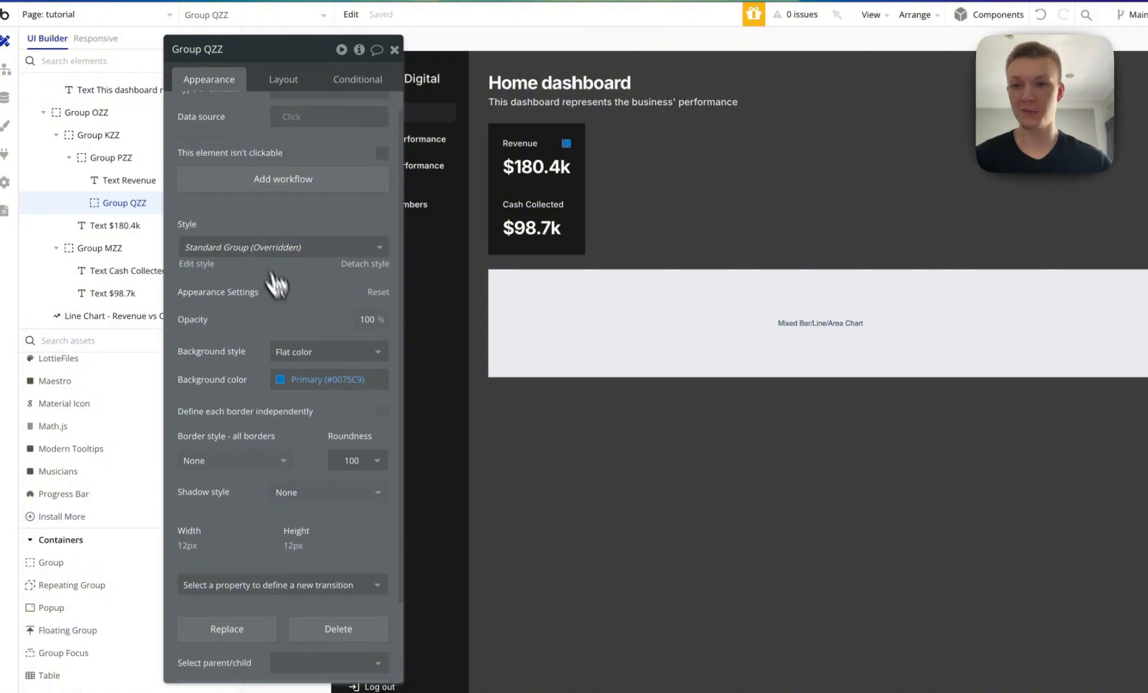
pyautogui.click(324, 485)
pyautogui.click(339, 550)
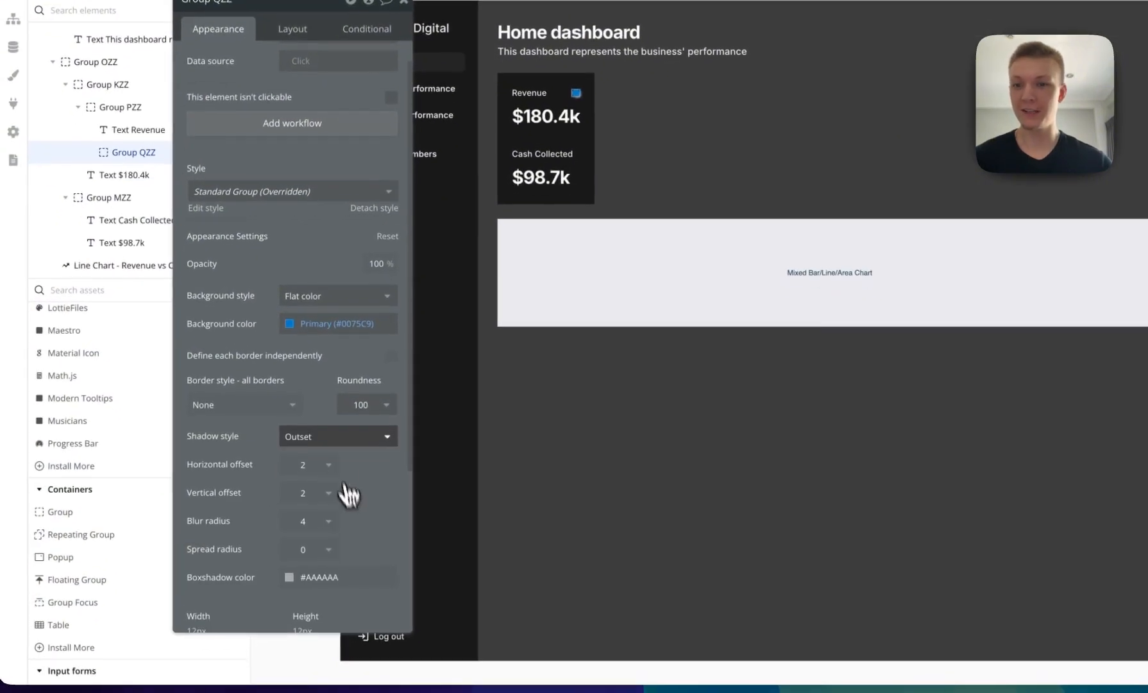
pyautogui.click(302, 514)
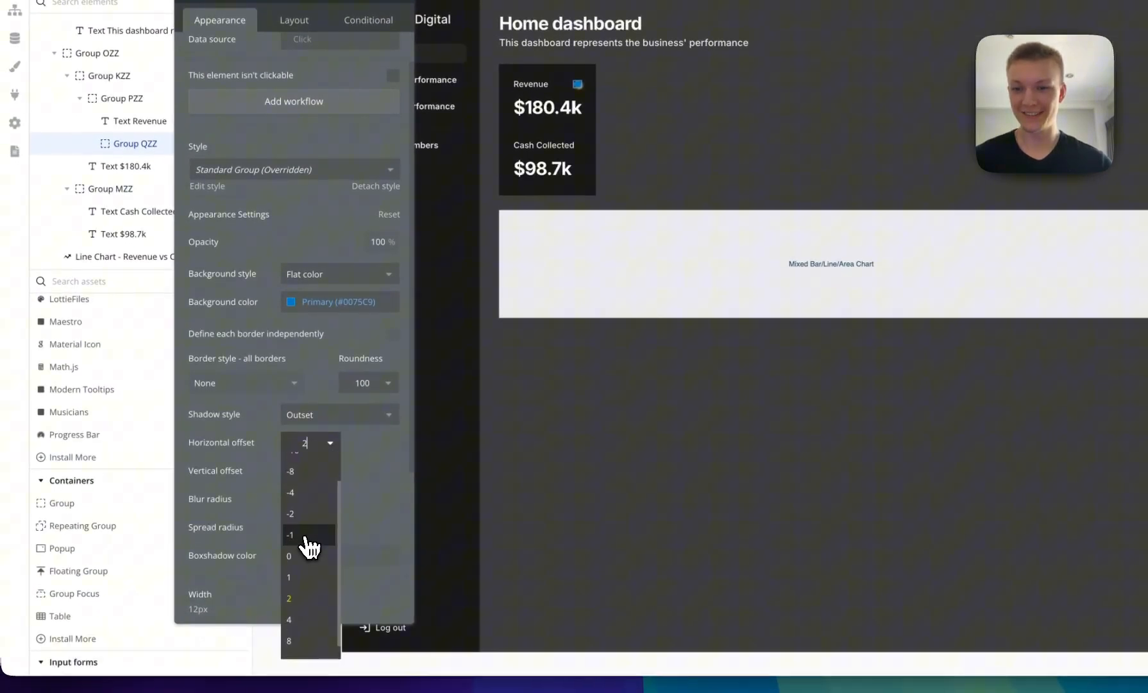
pyautogui.click(307, 554)
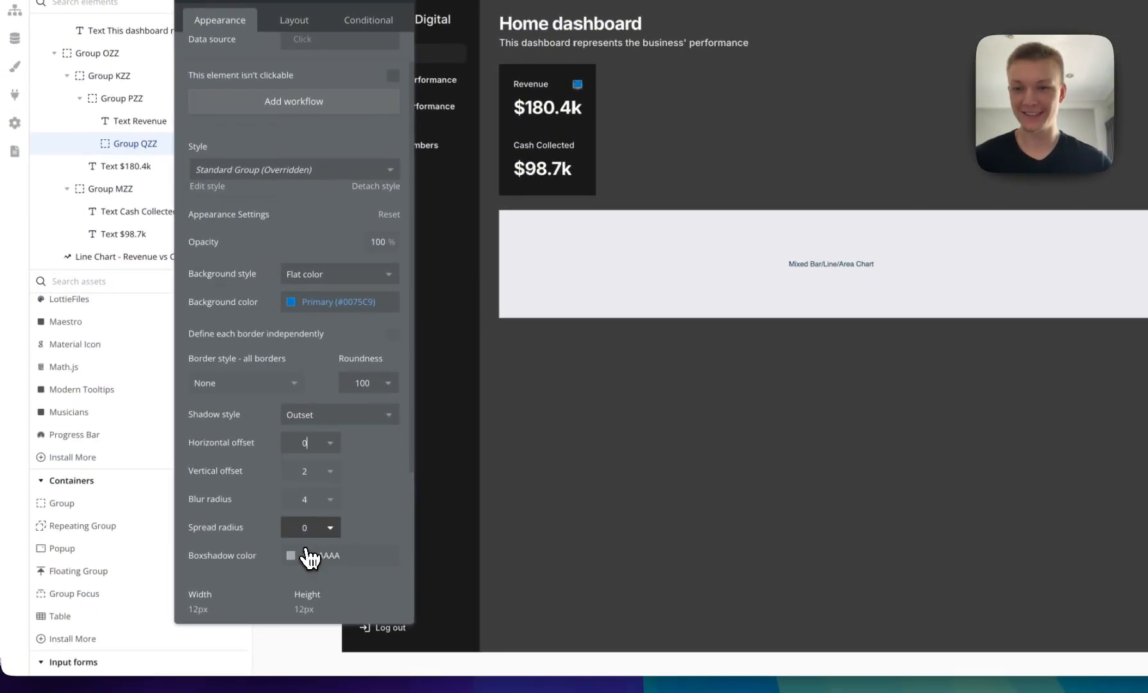
pyautogui.click(310, 469)
pyautogui.click(309, 578)
# Set the Revenue dot's shadow color to the Primary Hover (#015CA3) variable.
pyautogui.scroll(-1, 309, 555)
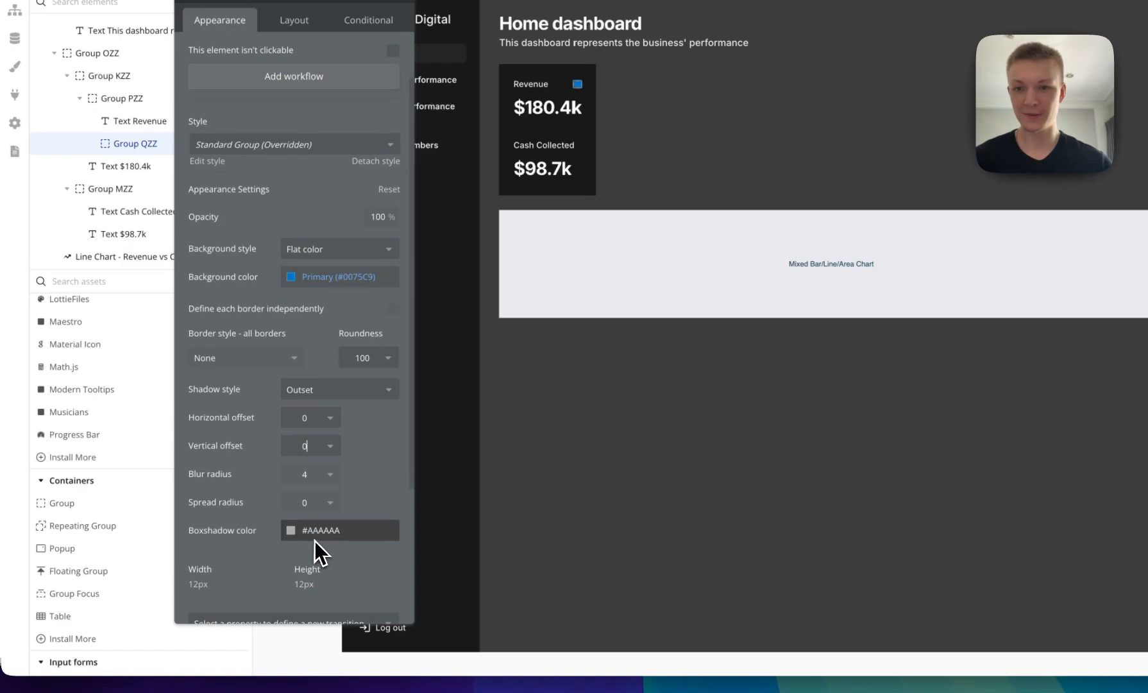
pyautogui.click(314, 538)
pyautogui.click(360, 645)
pyautogui.click(318, 377)
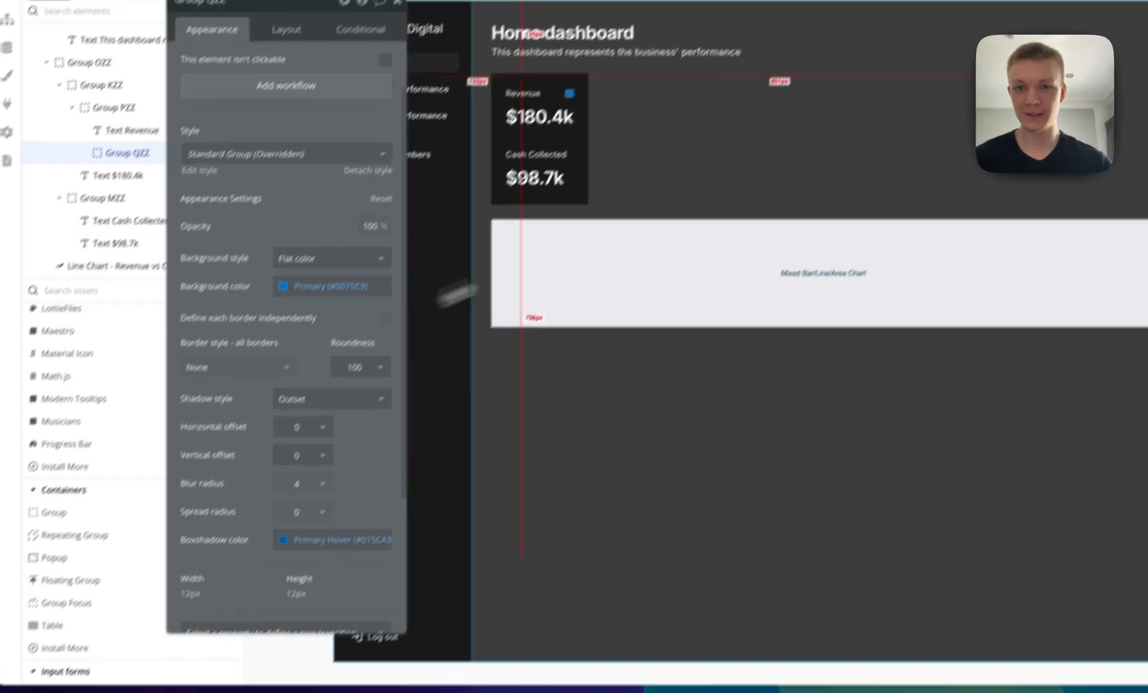
pyautogui.click(750, 134)
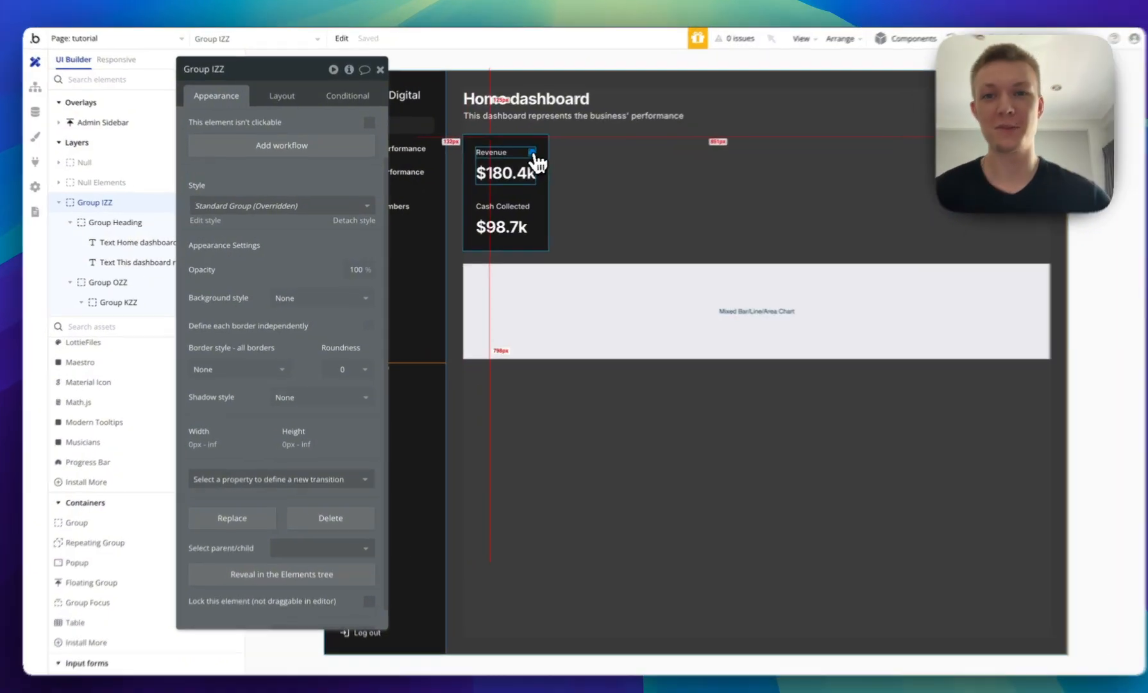
# Wrap the Cash Collected label in a new row group.
pyautogui.click(533, 153)
pyautogui.rightClick(533, 154)
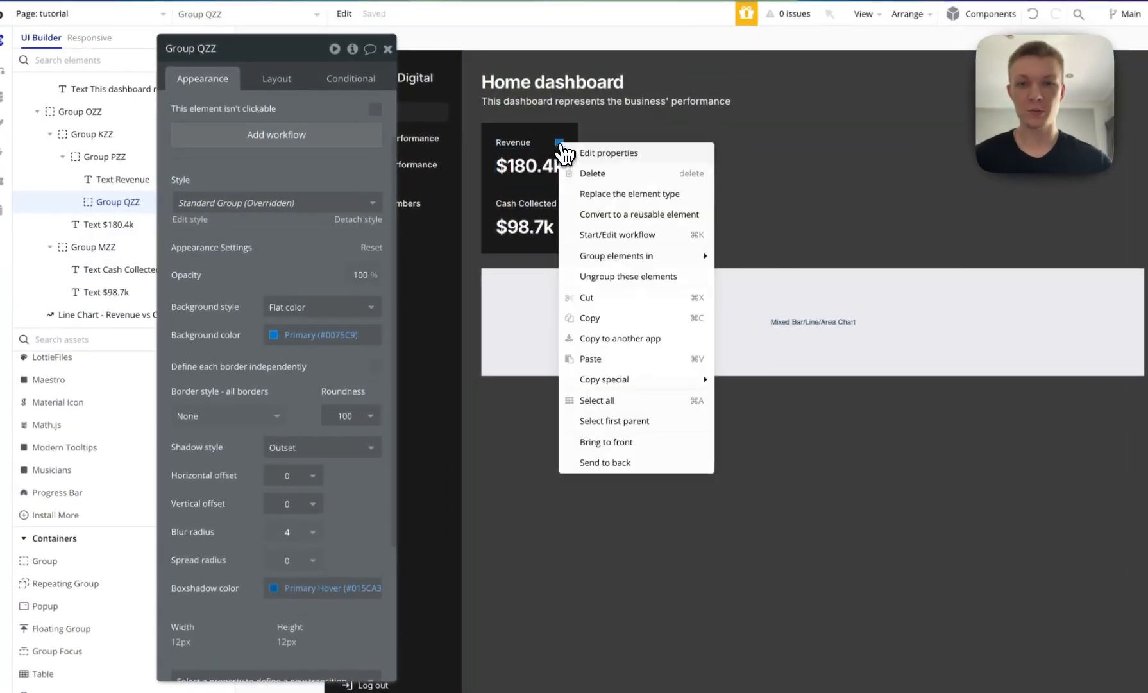
pyautogui.click(556, 308)
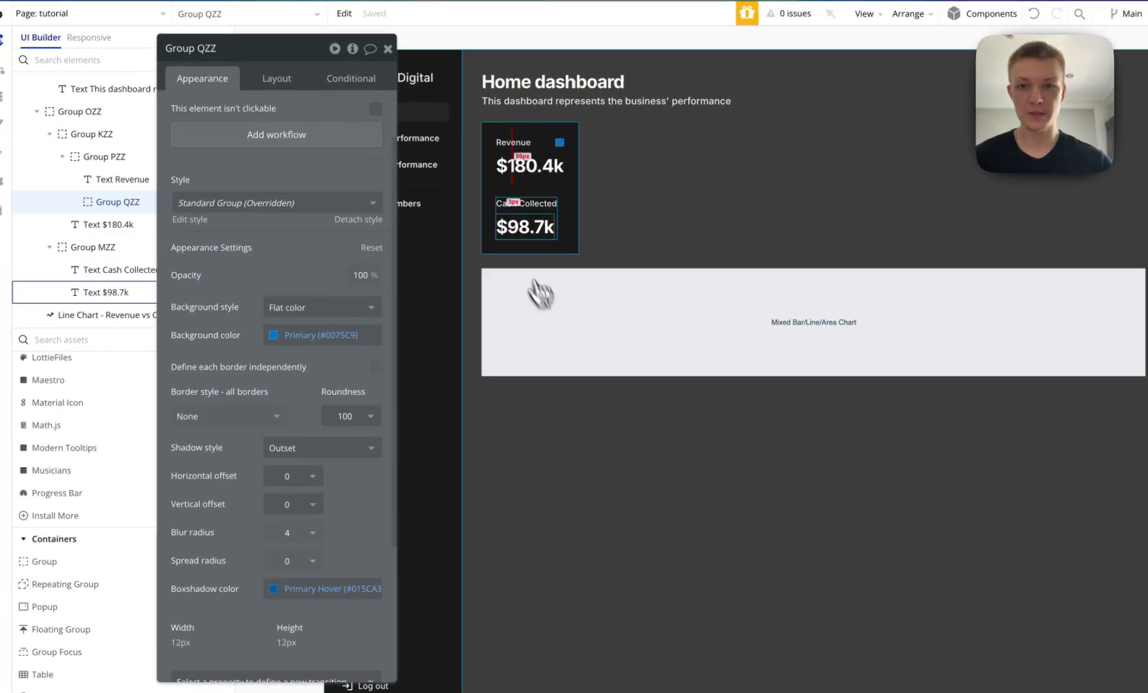
pyautogui.rightClick(518, 203)
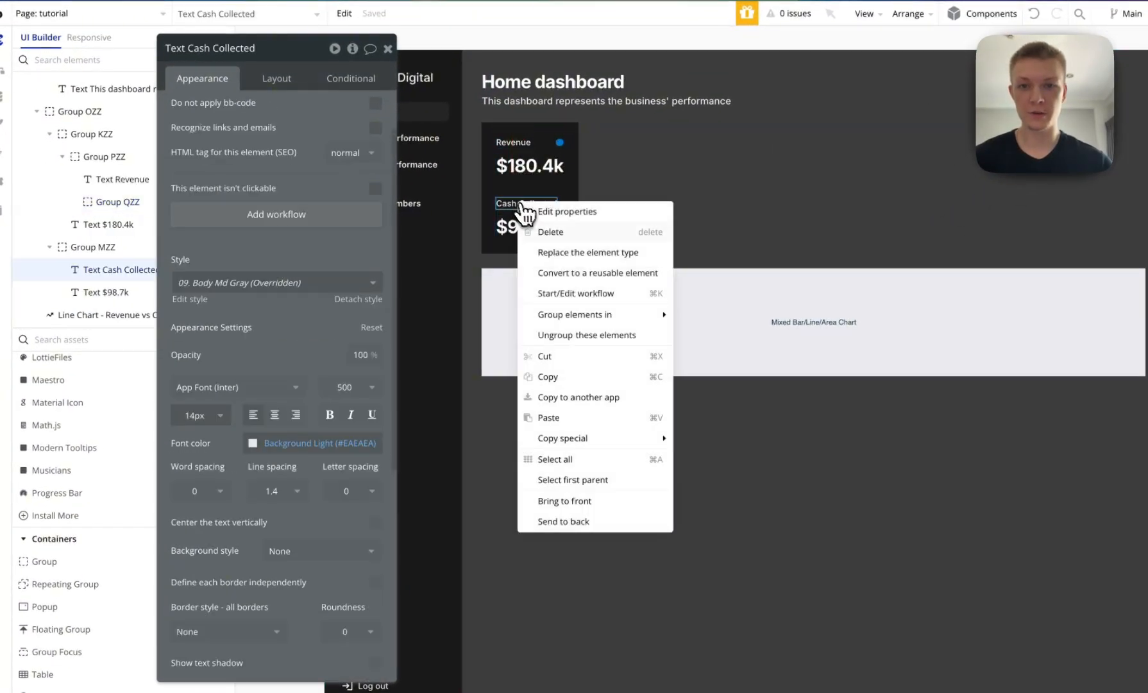
pyautogui.click(742, 337)
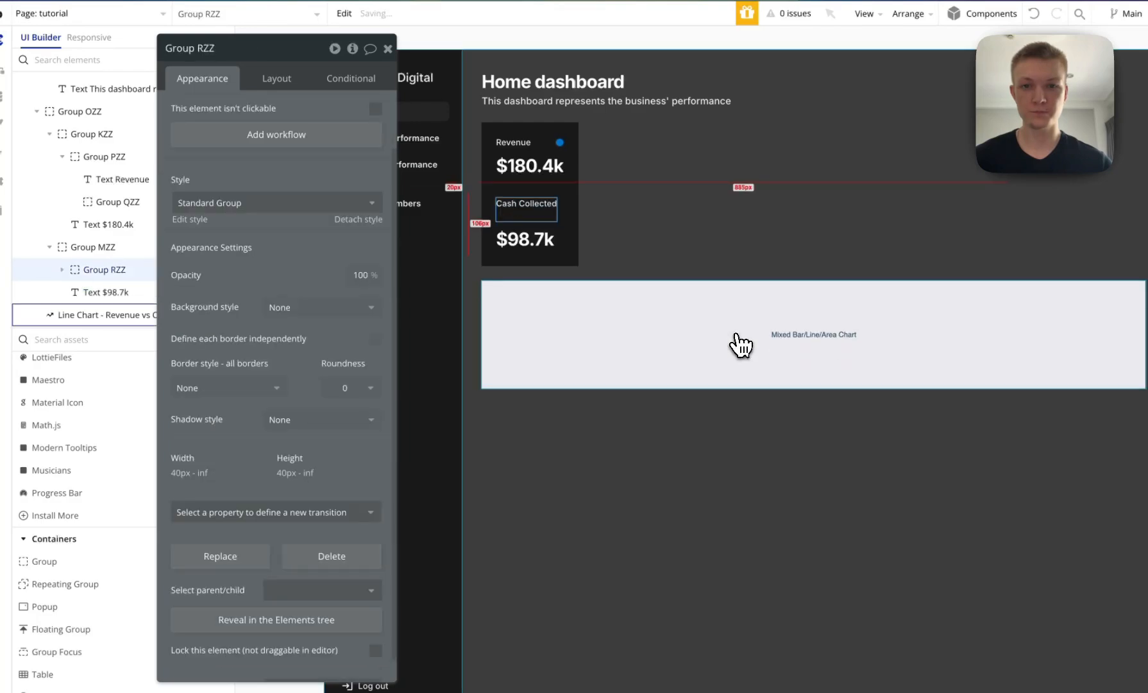
# Set the minimum width and minimum height of the Cash Collected label's row group to 0 px.
pyautogui.click(281, 83)
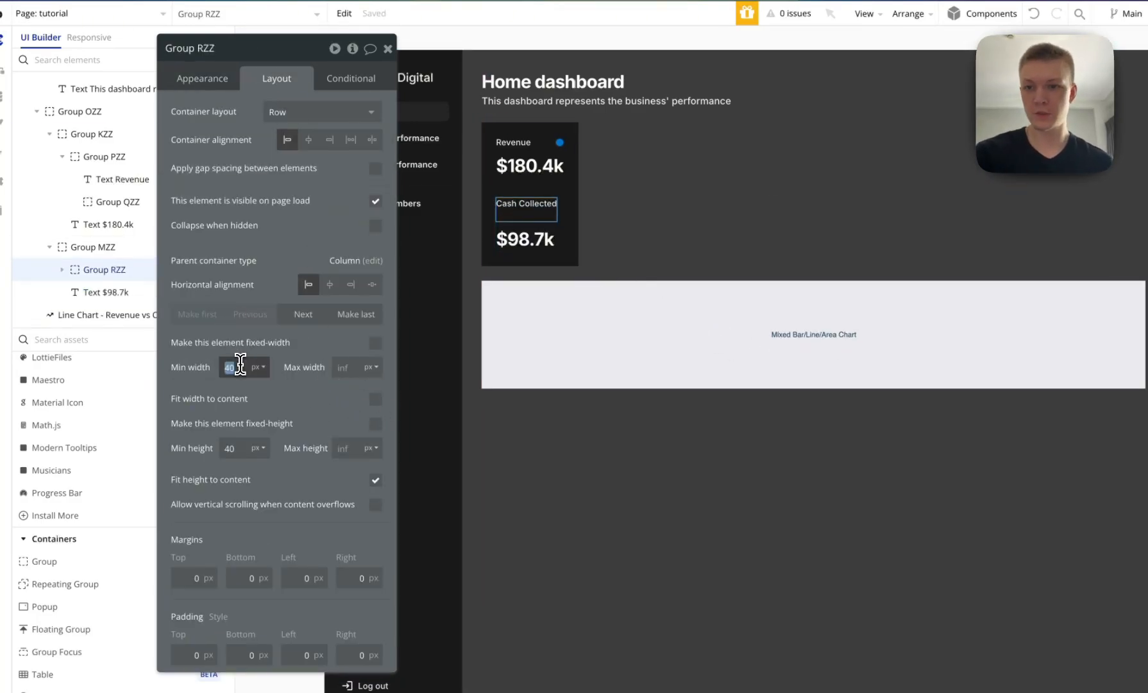
pyautogui.doubleClick(229, 447)
pyautogui.write('0')
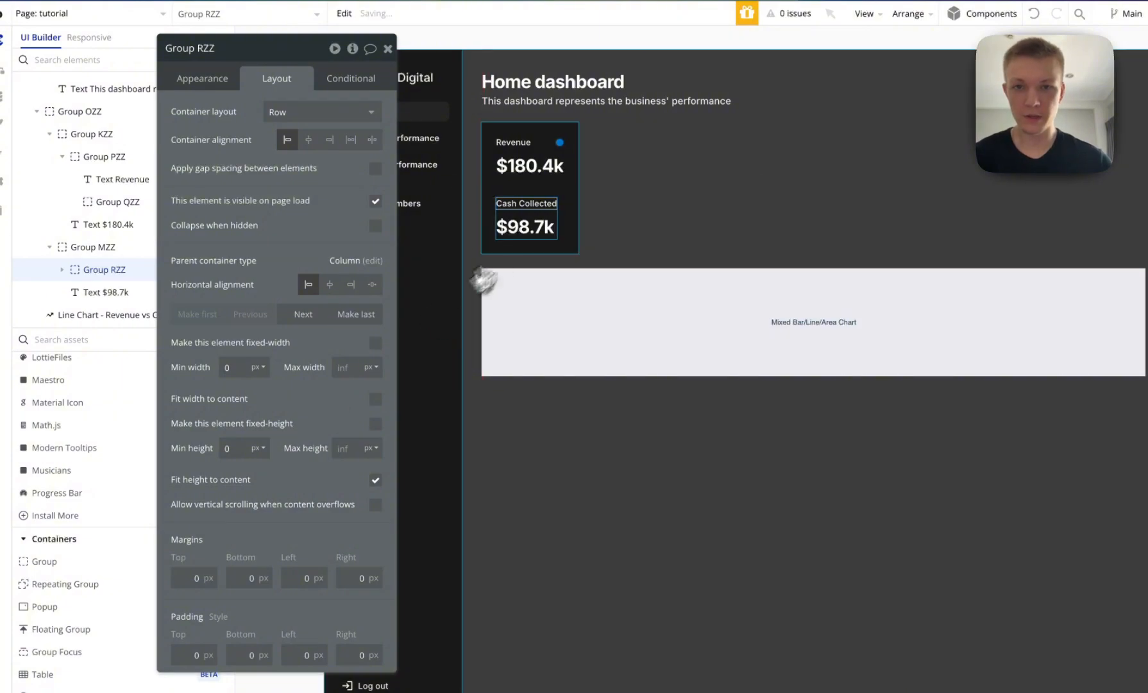
# Set the group holding the Cash Collected label and figure to 0 px minimum width and height, without fitting its width to content.
pyautogui.click(557, 219)
pyautogui.doubleClick(246, 395)
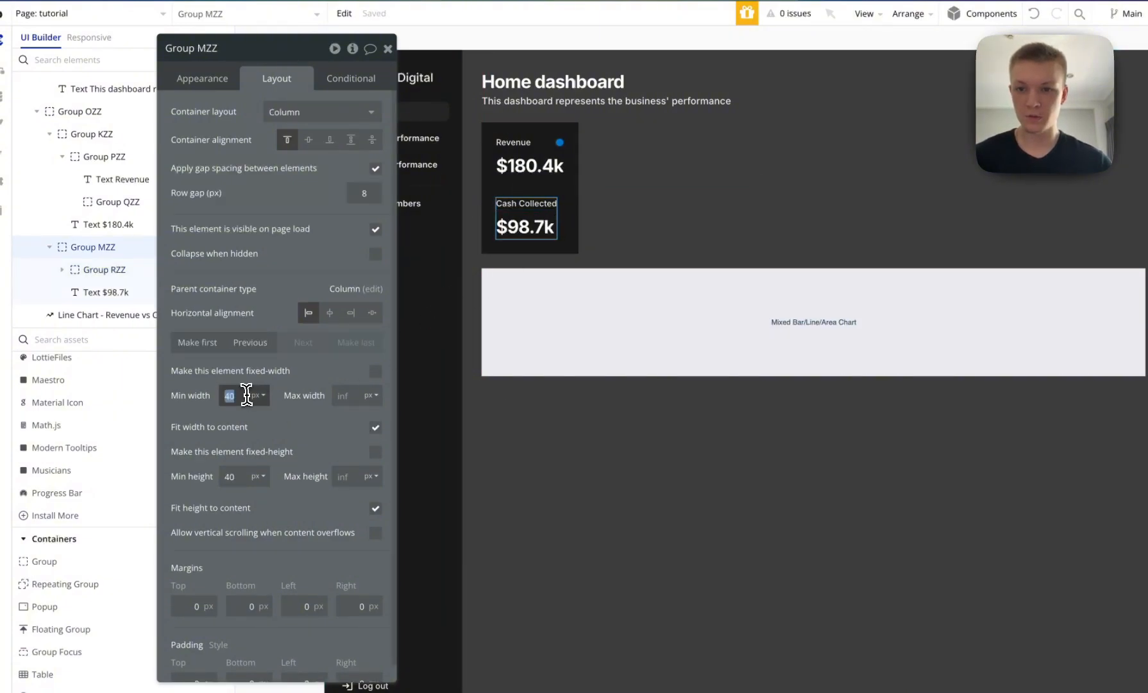
pyautogui.press('BackSpace')
pyautogui.write('0')
pyautogui.doubleClick(229, 475)
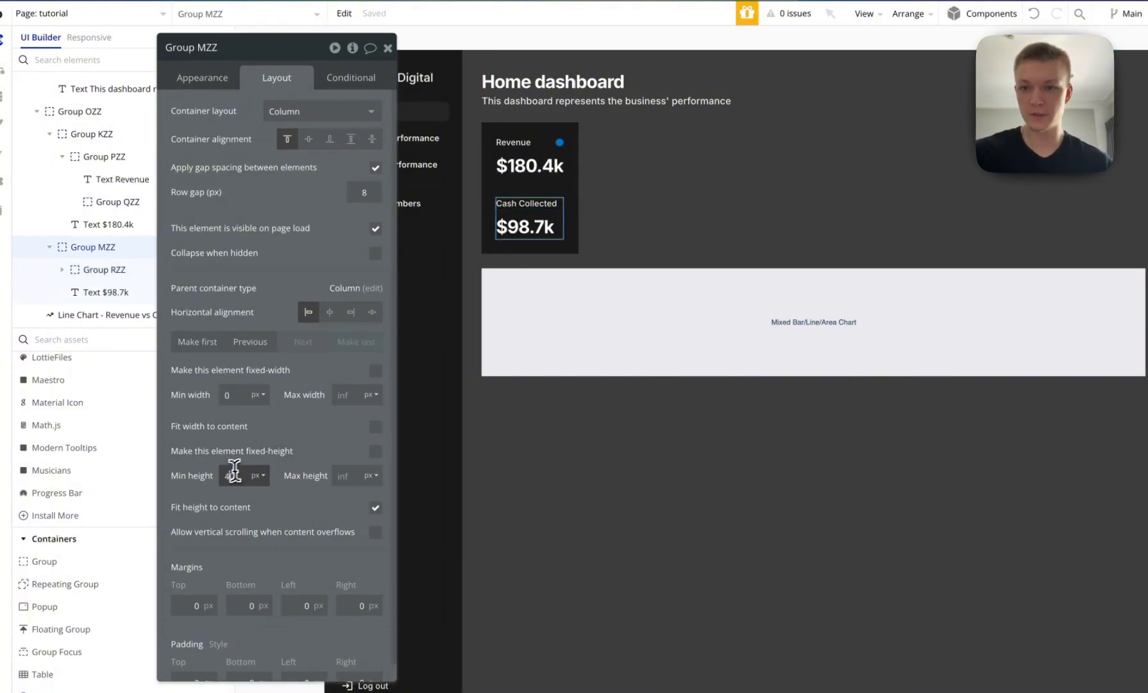
pyautogui.write('0')
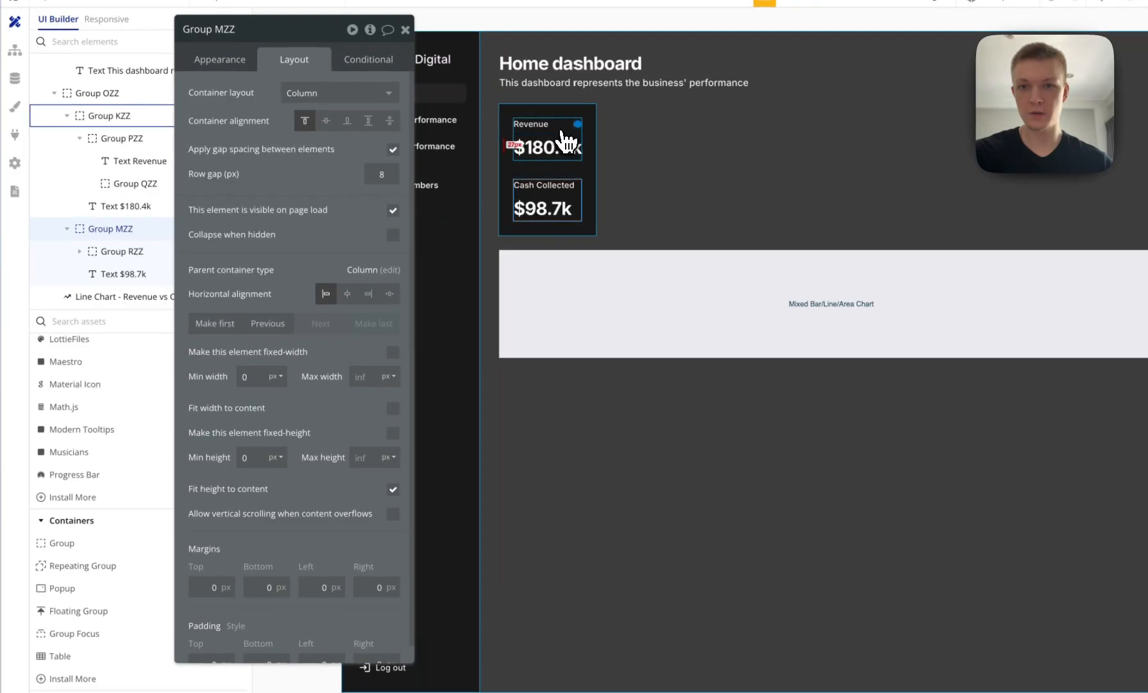
# Set the minimum width and minimum height of the group holding the Revenue label and figure to 0 px.
pyautogui.click(561, 165)
pyautogui.doubleClick(249, 383)
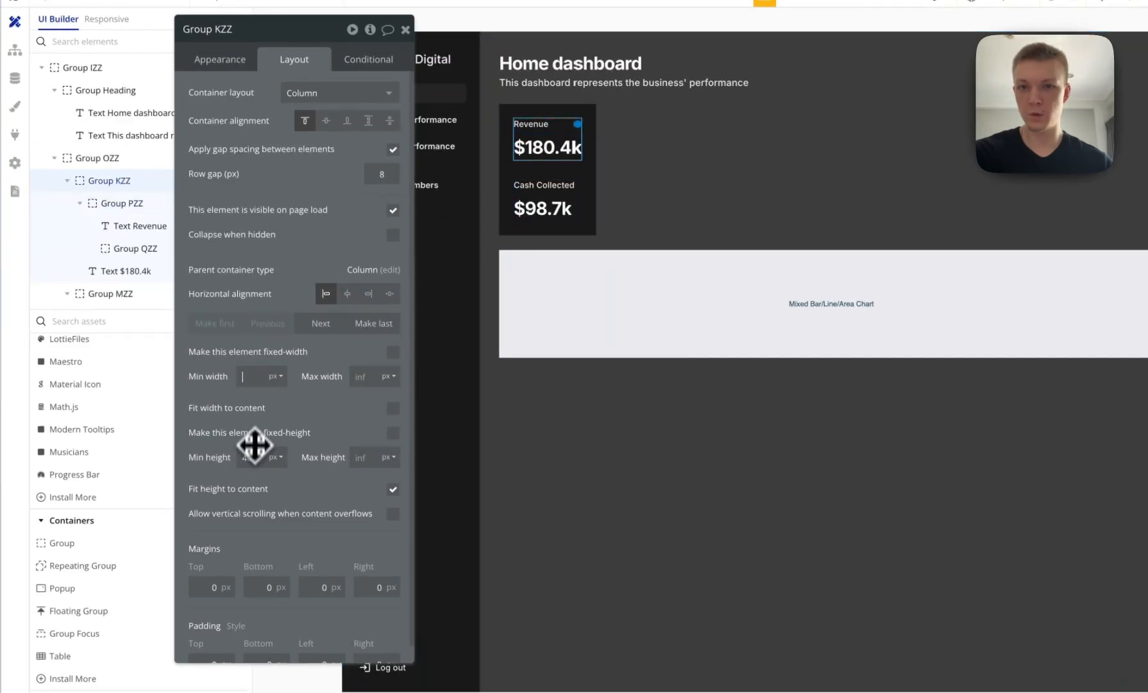
pyautogui.write('00')
# Set the padding of the revenue and cash collected card to 12 px on all four sides.
pyautogui.click(589, 196)
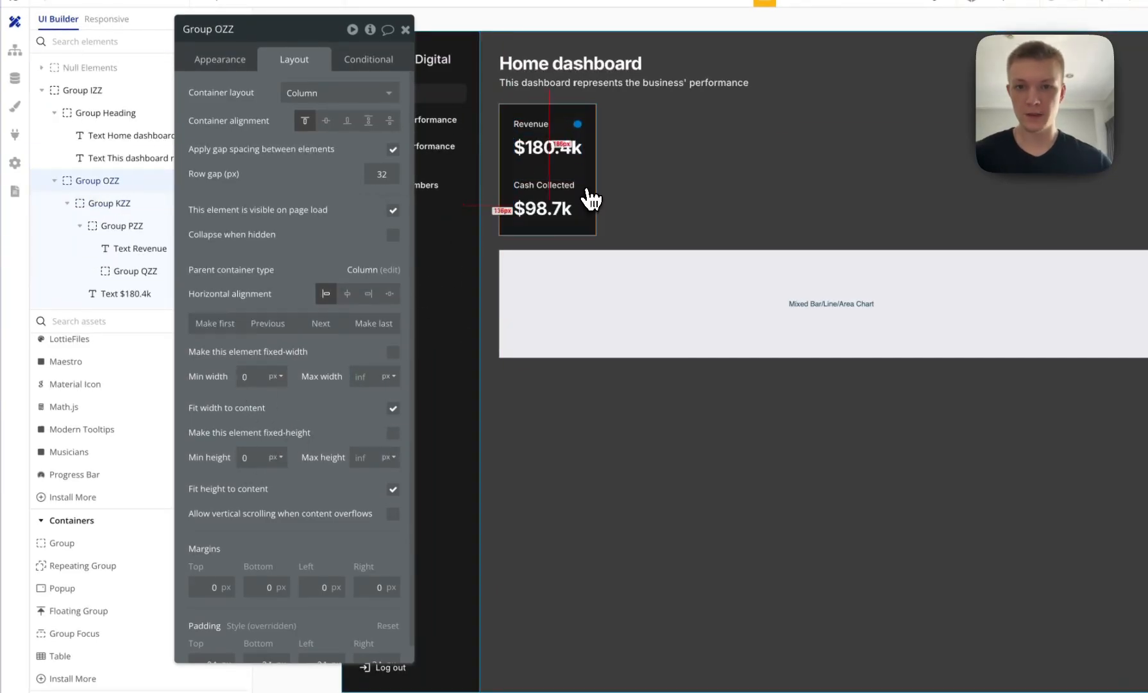
pyautogui.moveTo(279, 546); pyautogui.dragTo(324, 352)
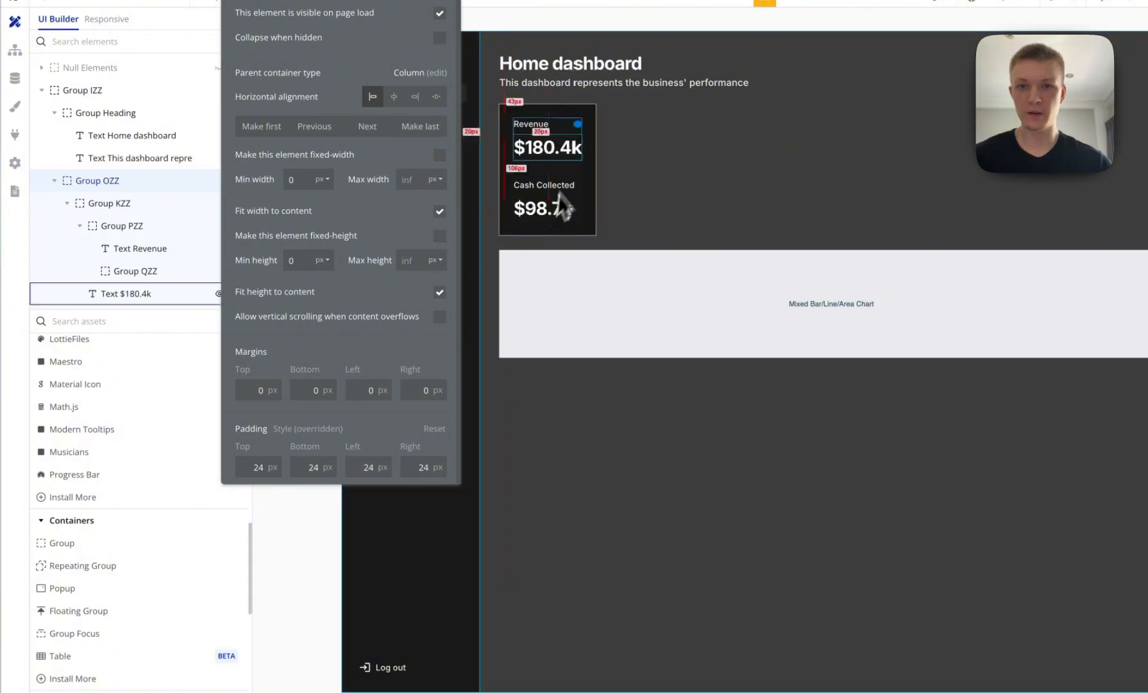
pyautogui.doubleClick(249, 467)
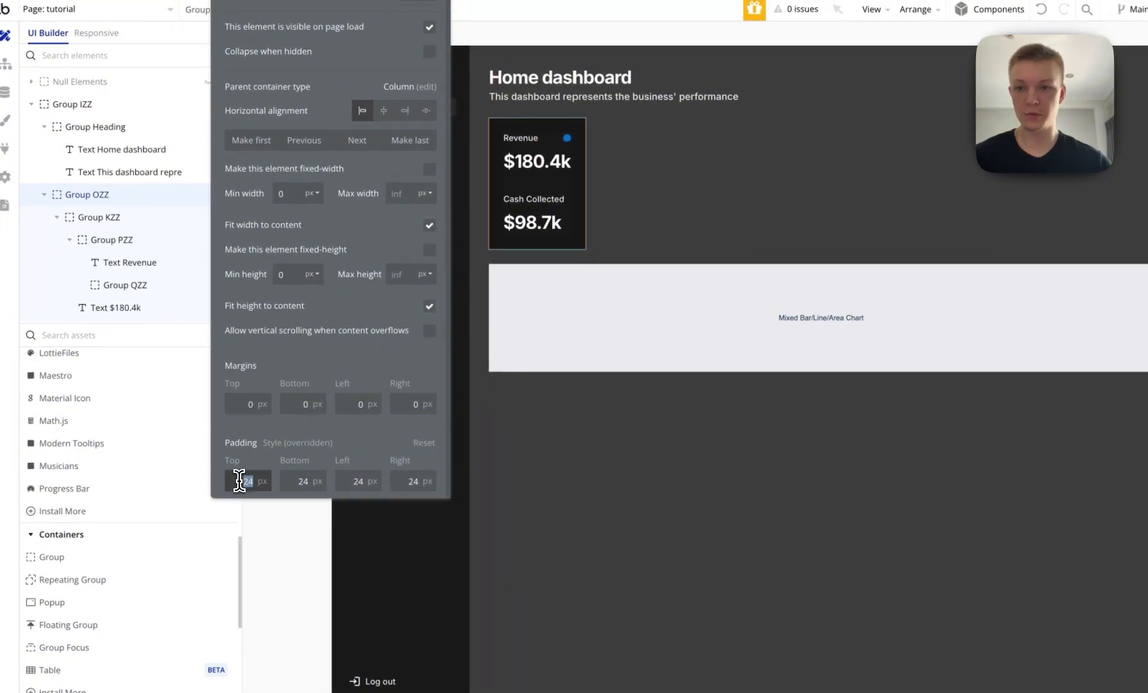
pyautogui.write('12')
pyautogui.press('Tab')
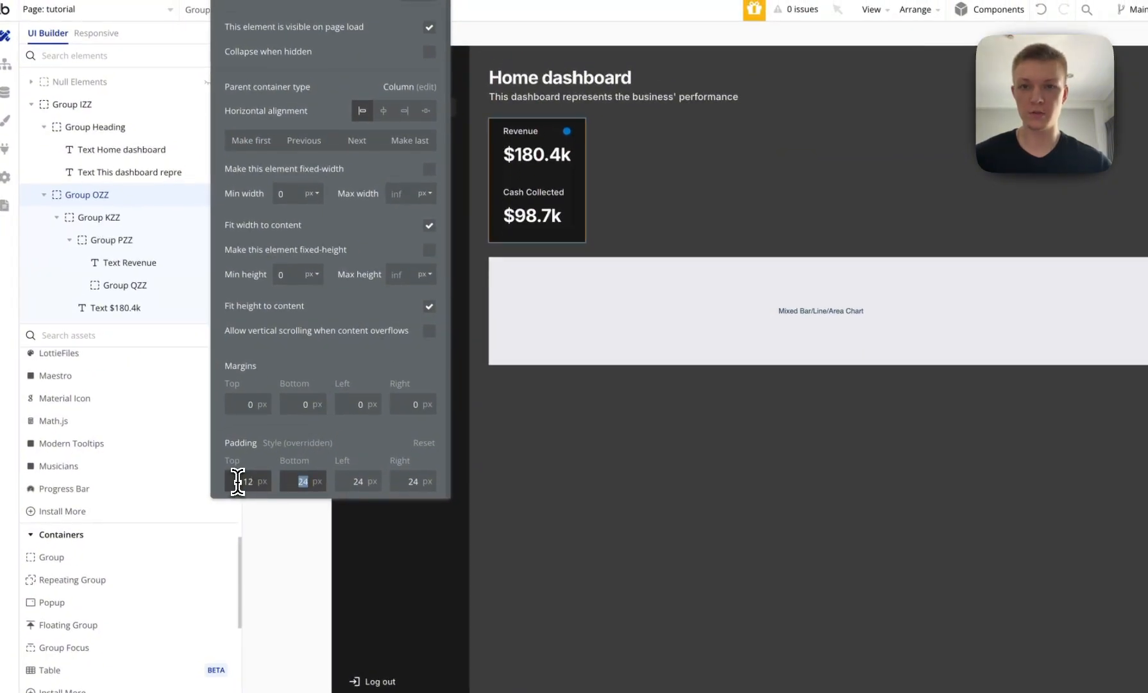
pyautogui.press('Tab')
pyautogui.write('12')
pyautogui.press('Tab')
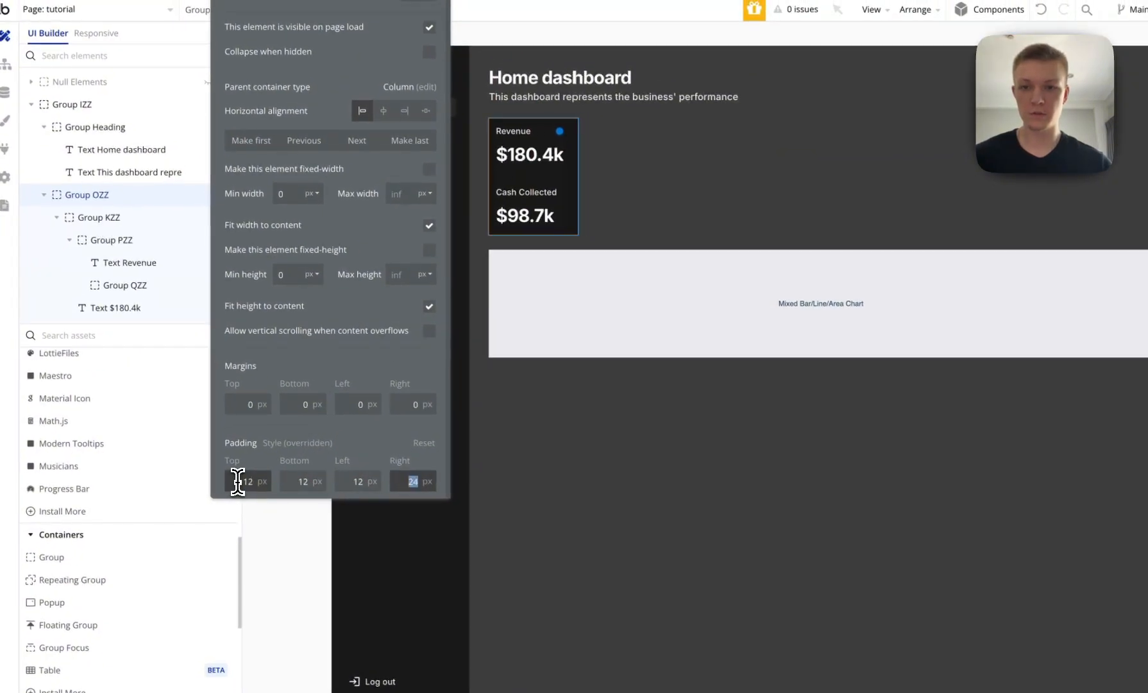
pyautogui.write('12')
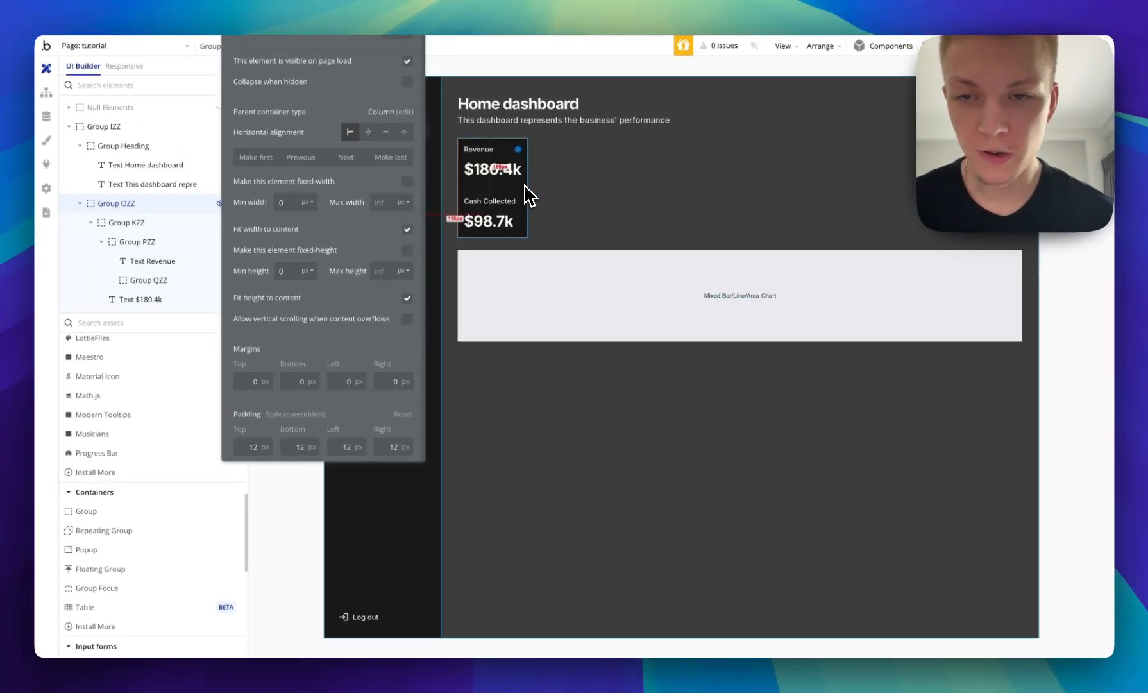
# Set the card's minimum height to 200 px, try a minimum width of 200 px, and settle on a minimum width of 170 px.
pyautogui.moveTo(316, 233); pyautogui.dragTo(241, 302)
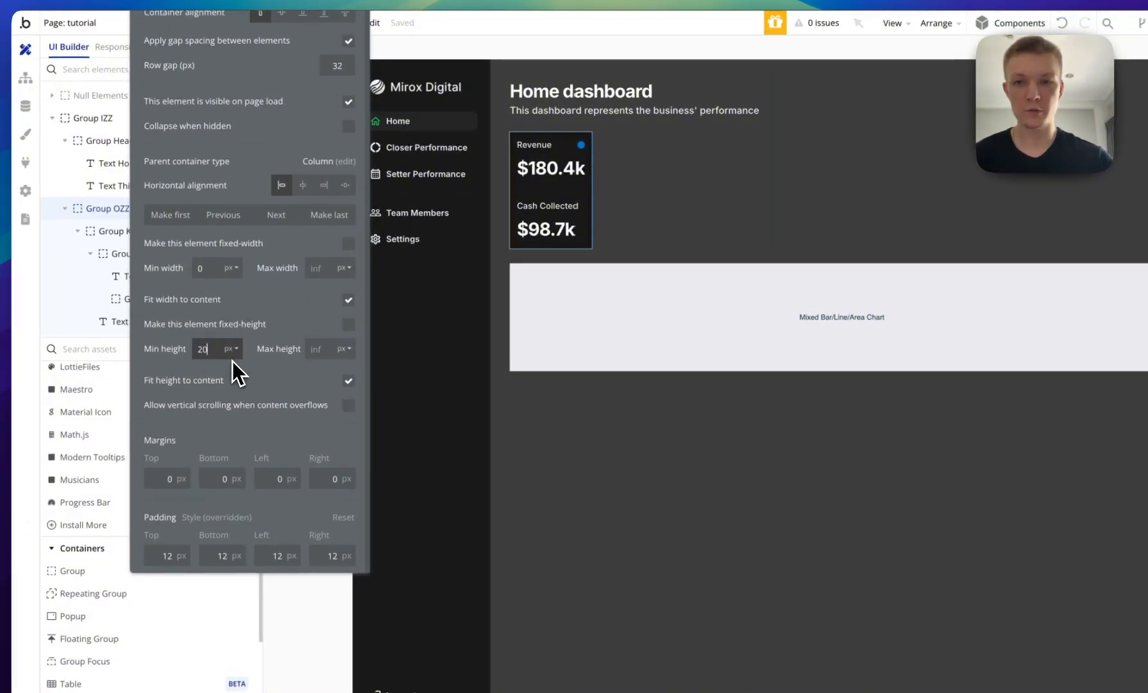
pyautogui.write('00')
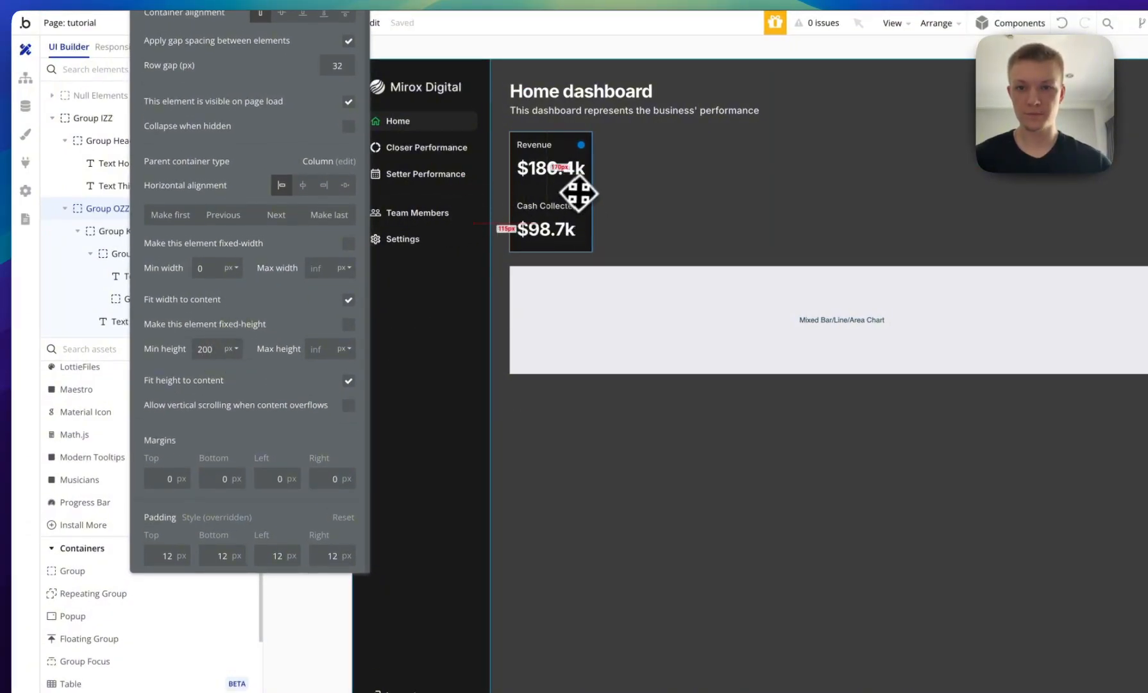
pyautogui.doubleClick(211, 269)
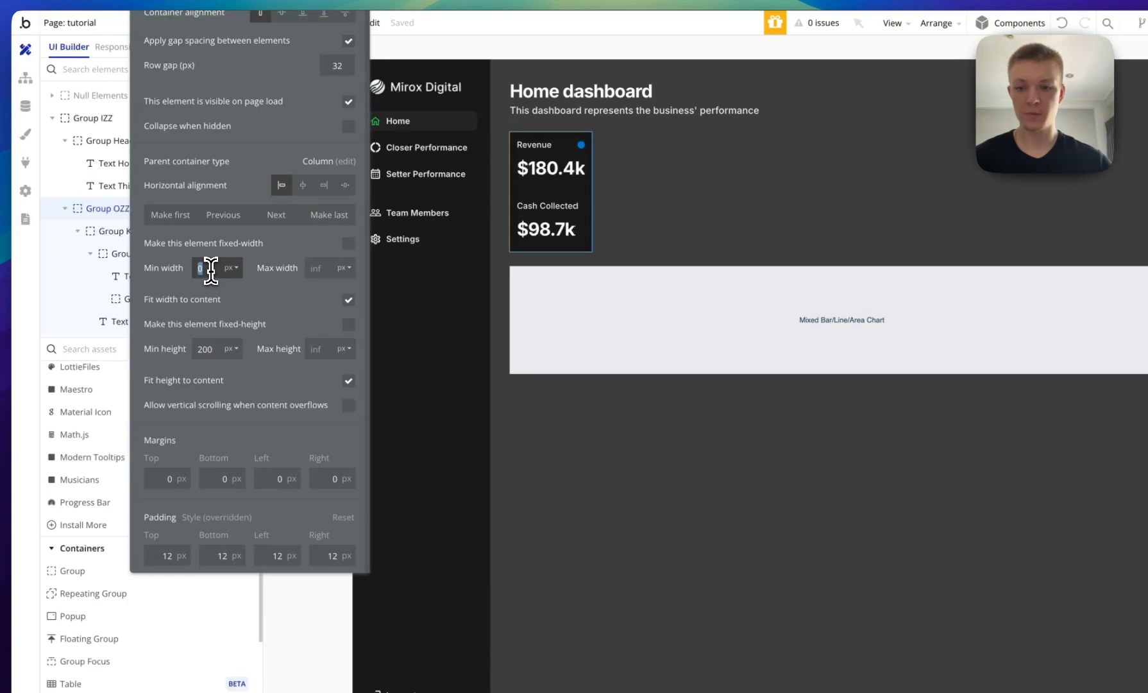
pyautogui.write('200')
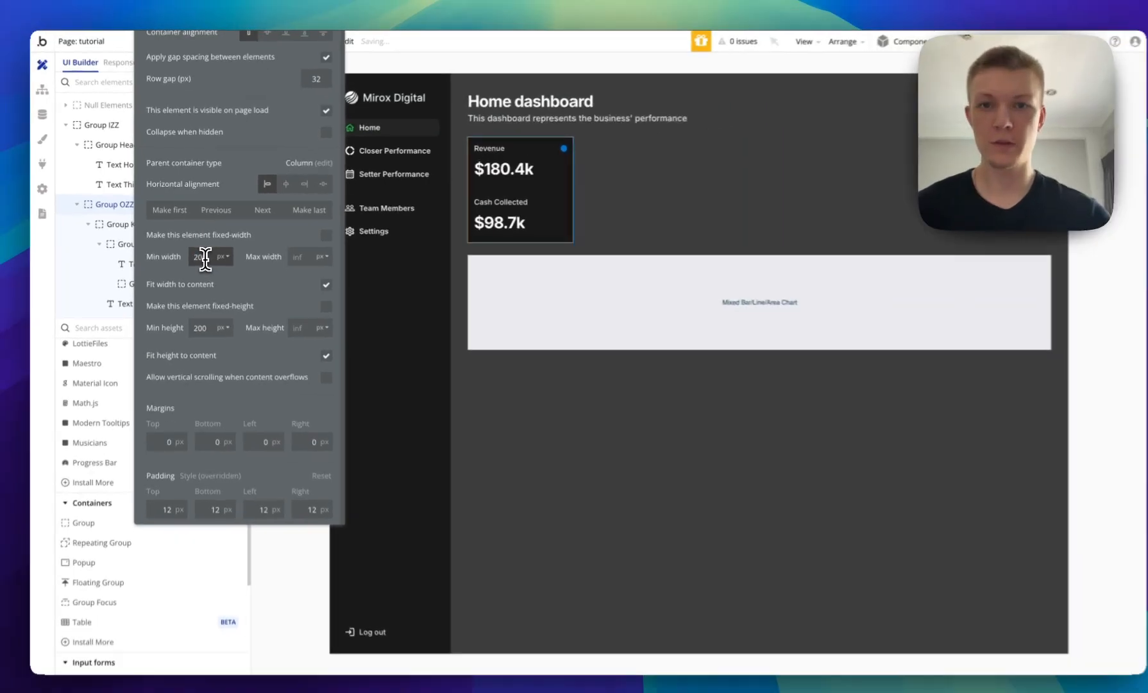
pyautogui.press('BackSpace')
pyautogui.press('BackSpace')
pyautogui.press('BackSpace')
pyautogui.write('170')
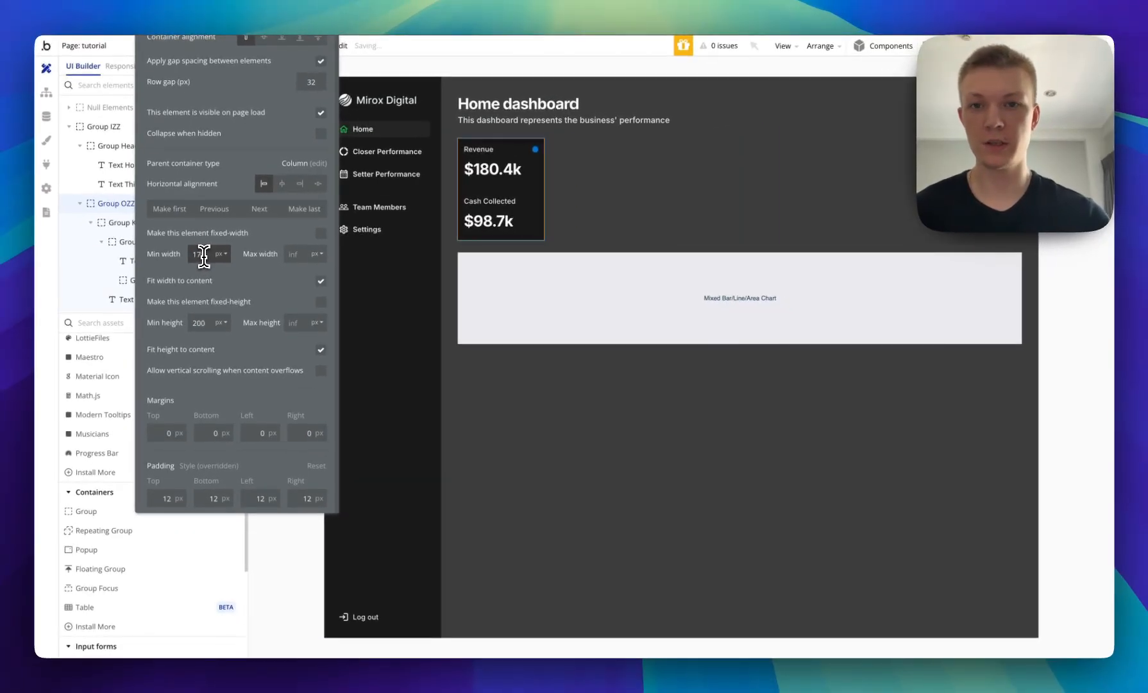
# Start-align the Revenue label and dot in their row group and apply gap spacing of 6 px for rows and columns.
pyautogui.click(522, 150)
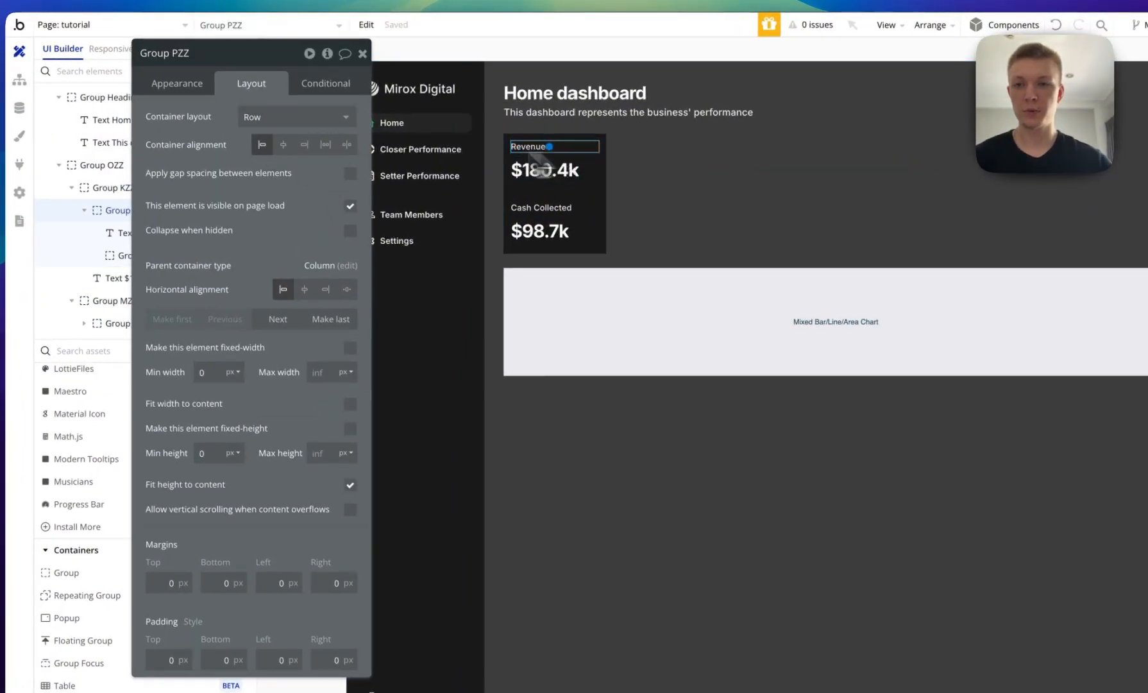
pyautogui.click(349, 173)
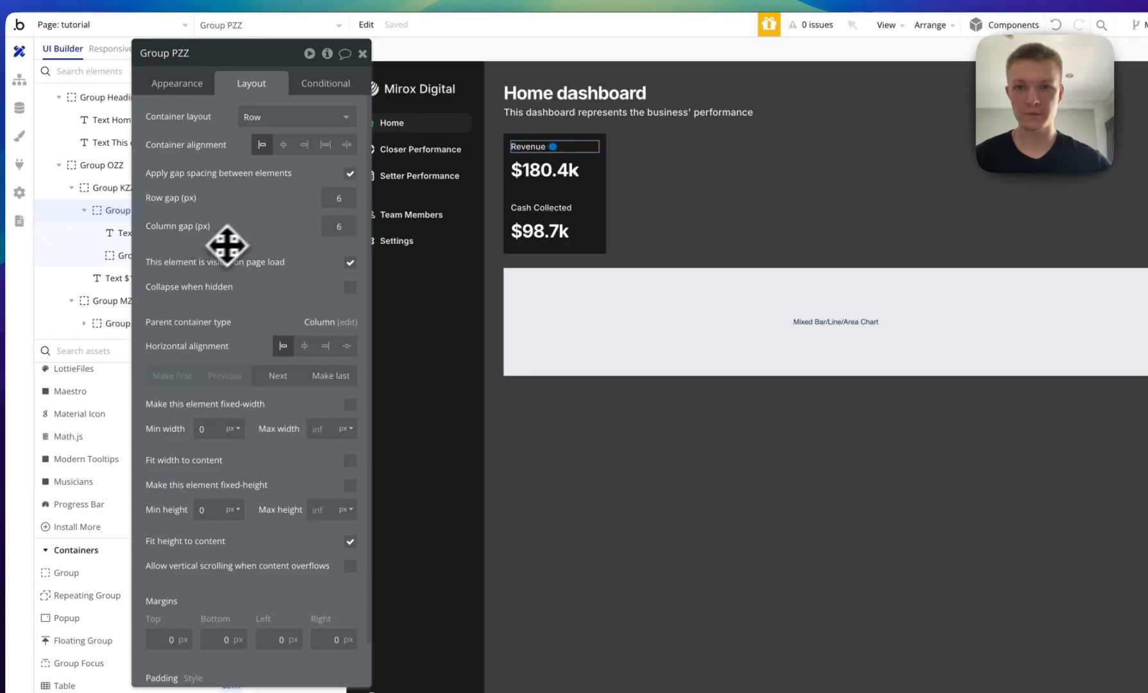
# Set the width and height of the dot beside the Revenue label to 8 px.
pyautogui.click(553, 149)
pyautogui.click(181, 90)
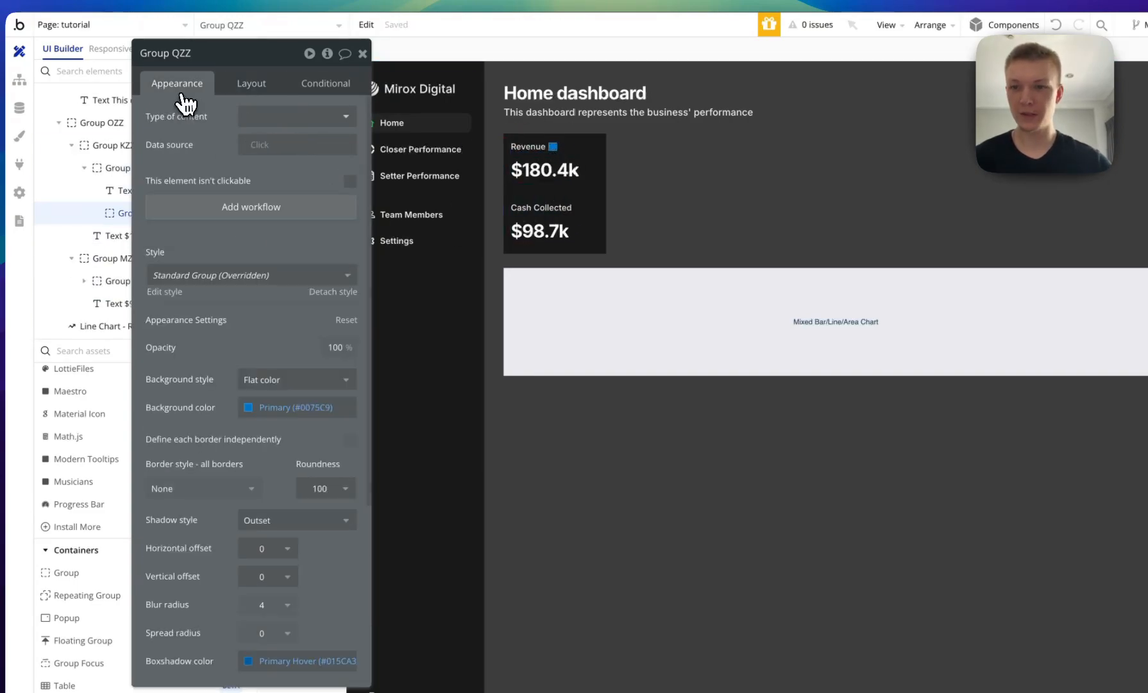
pyautogui.click(232, 86)
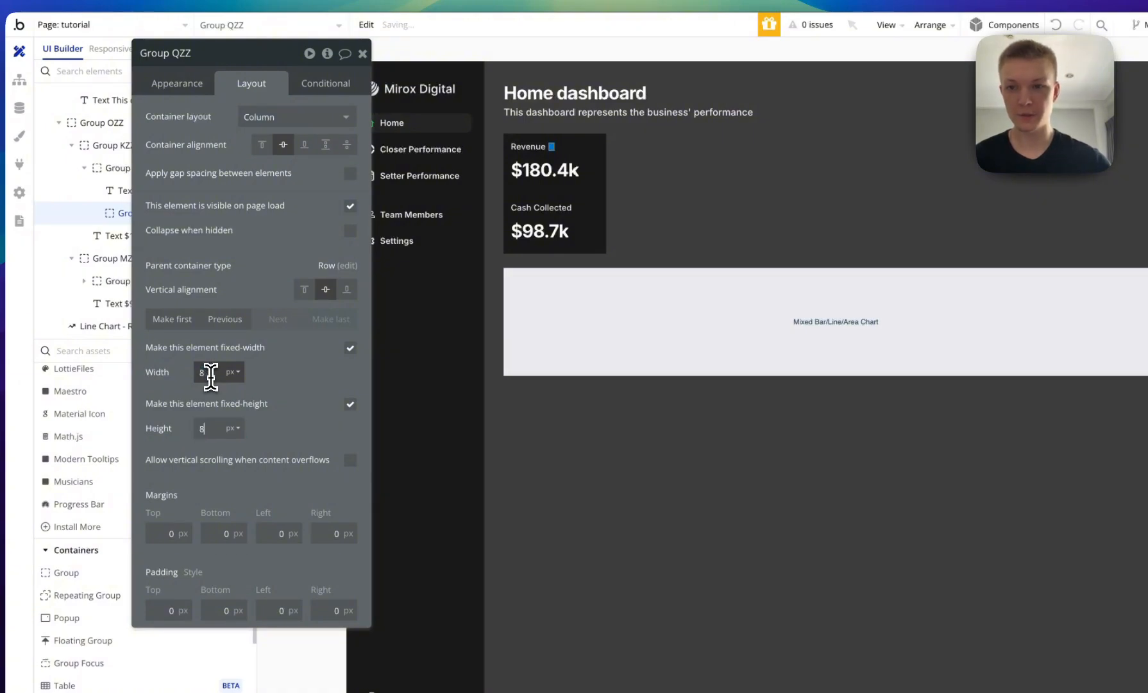
pyautogui.click(610, 187)
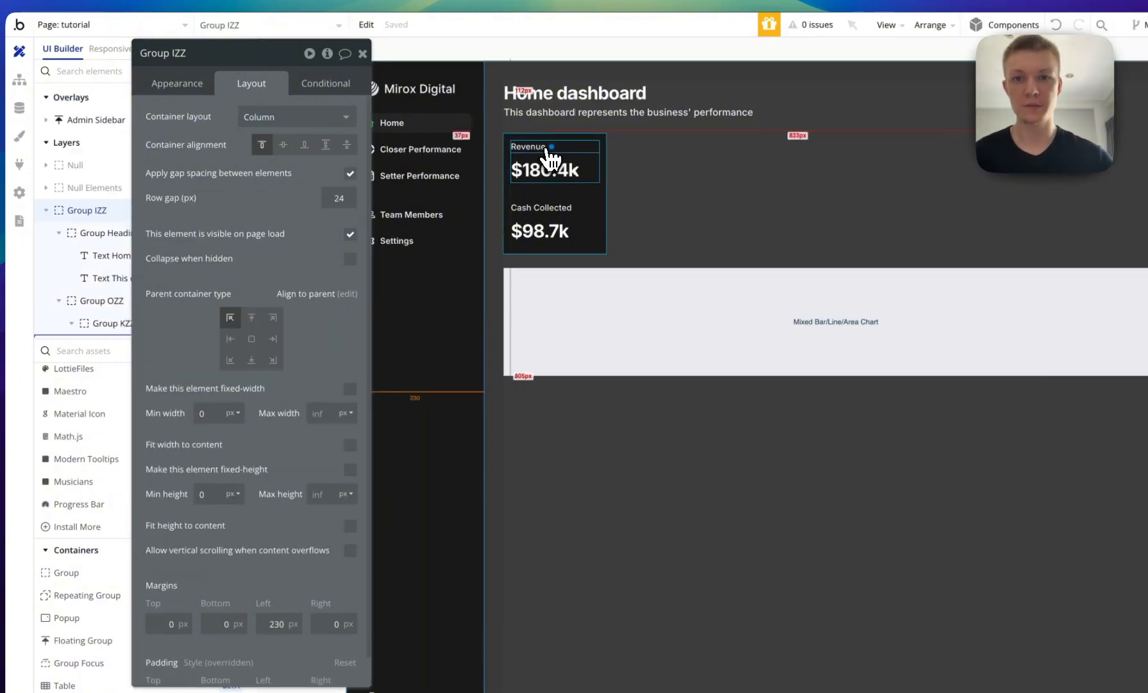
# Paste a copy of the legend dot into the row group holding the Cash Collected label.
pyautogui.click(579, 218)
pyautogui.rightClick(582, 210)
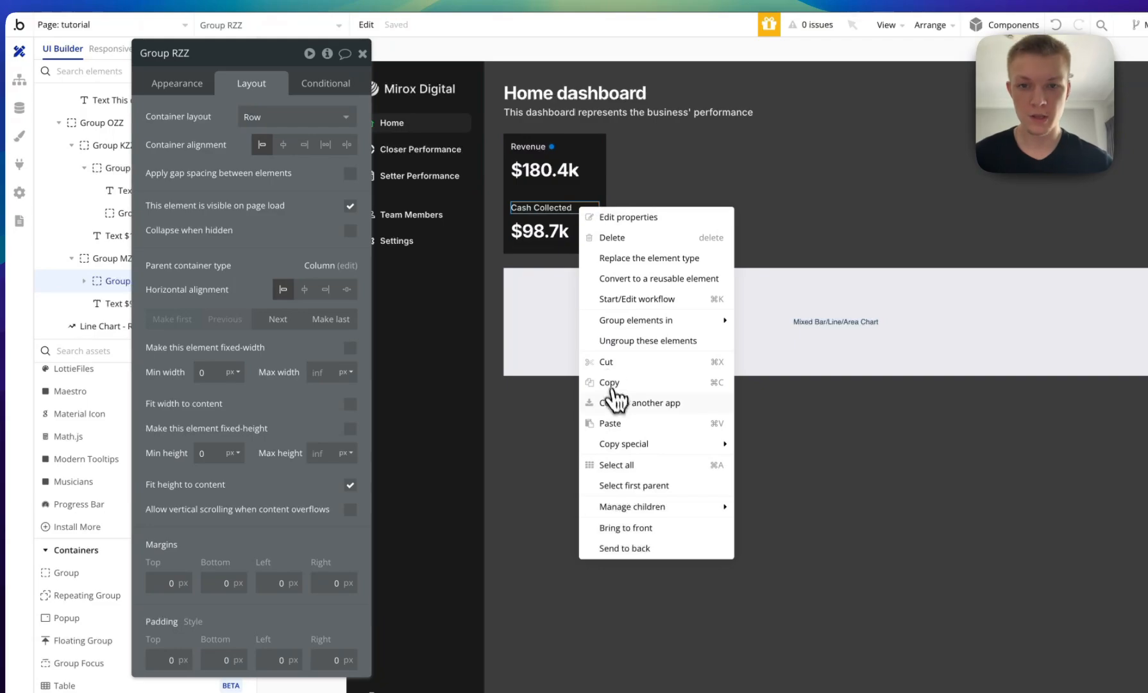
pyautogui.click(627, 425)
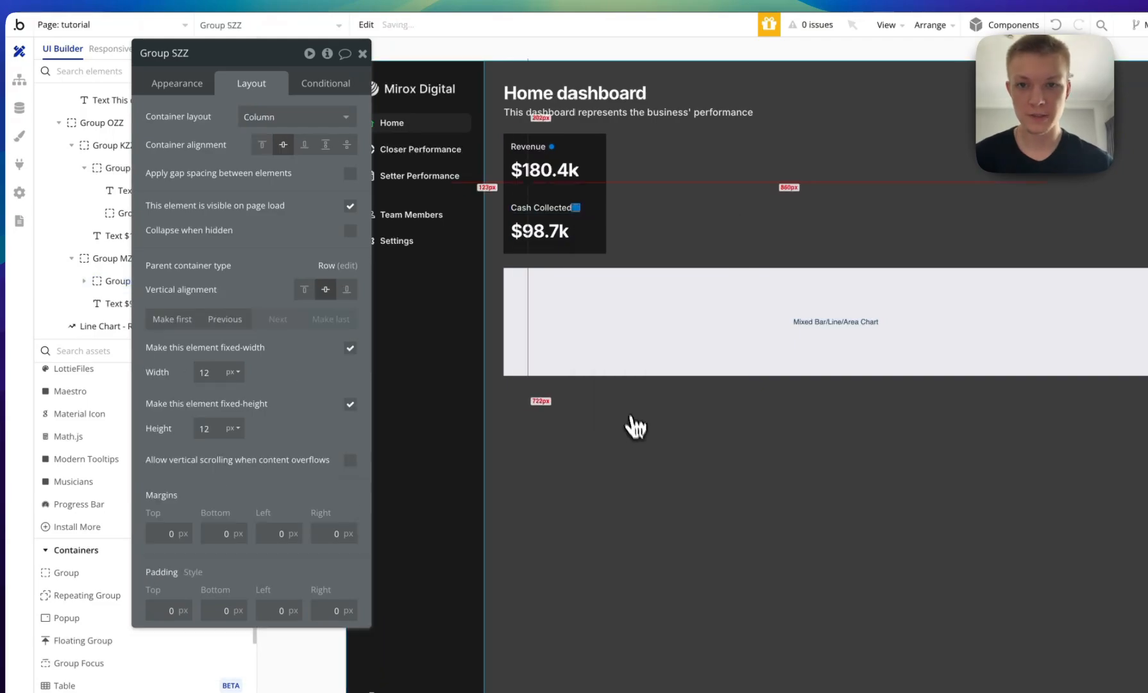
# Copy the chart's Series 2 color #16CA46 and apply it as the Cash Collected dot's background color.
pyautogui.click(536, 277)
pyautogui.click(210, 93)
pyautogui.scroll(-3, 218, 269)
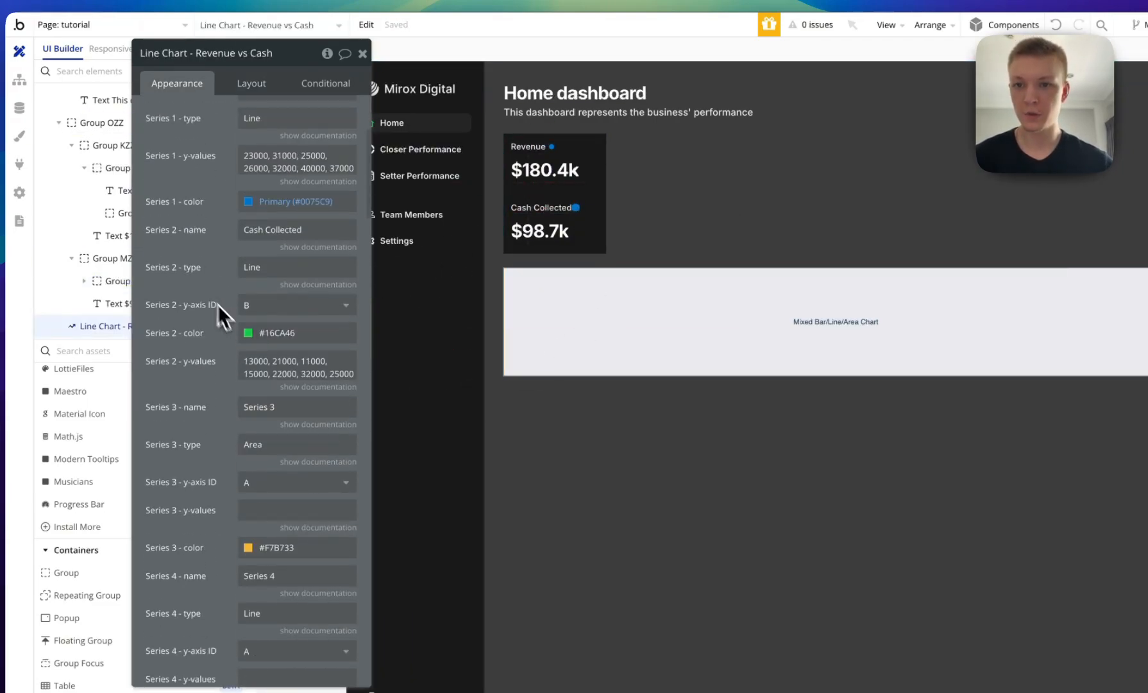
pyautogui.click(273, 332)
pyautogui.hotkey('ctrl', 'c')
pyautogui.click(576, 208)
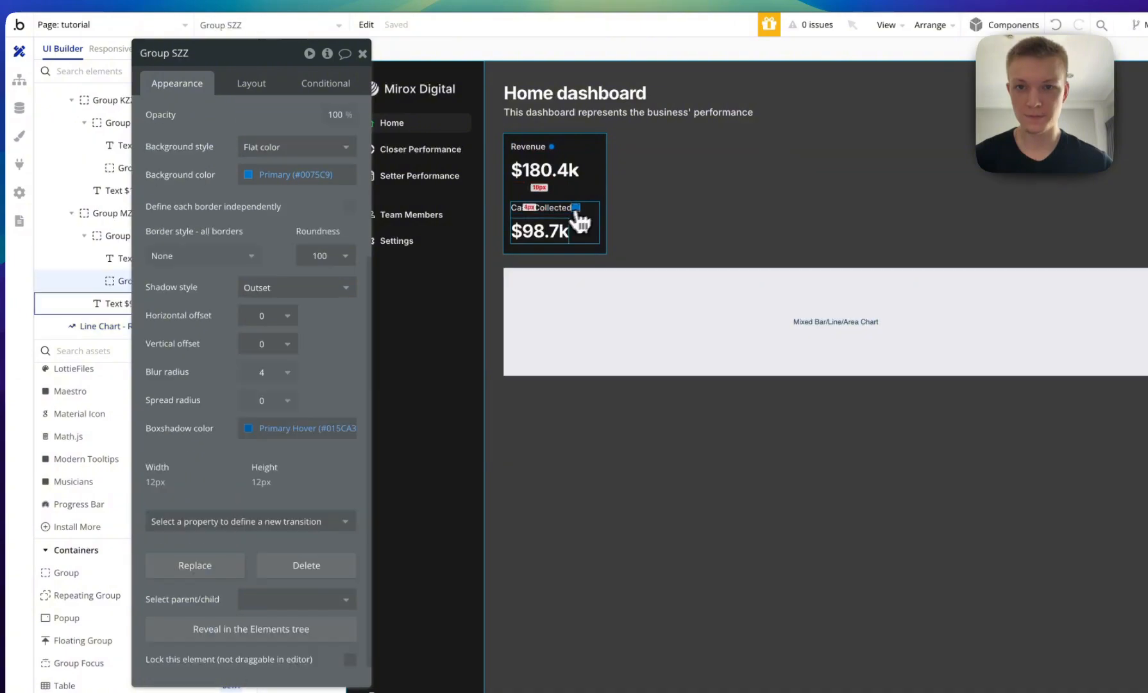
pyautogui.scroll(4, 282, 228)
pyautogui.click(281, 411)
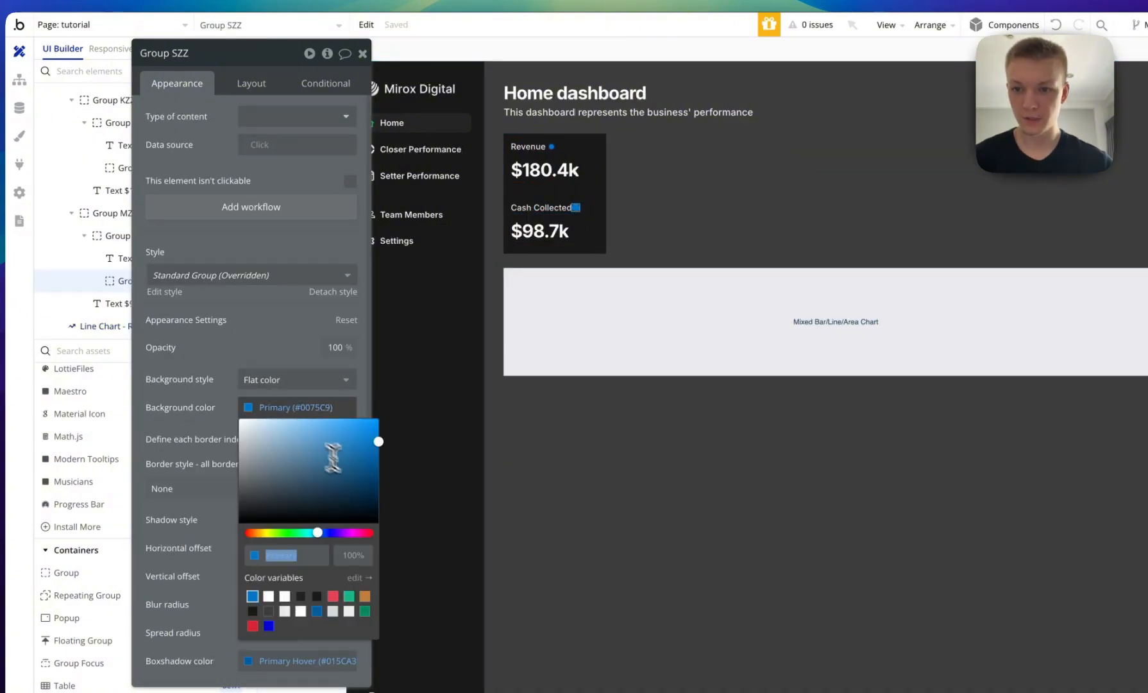
pyautogui.hotkey('ctrl', 'v')
pyautogui.click(231, 403)
# Change the Cash Collected dot's box shadow to a darker green, #0DAC37.
pyautogui.scroll(-3, 206, 390)
pyautogui.click(302, 444)
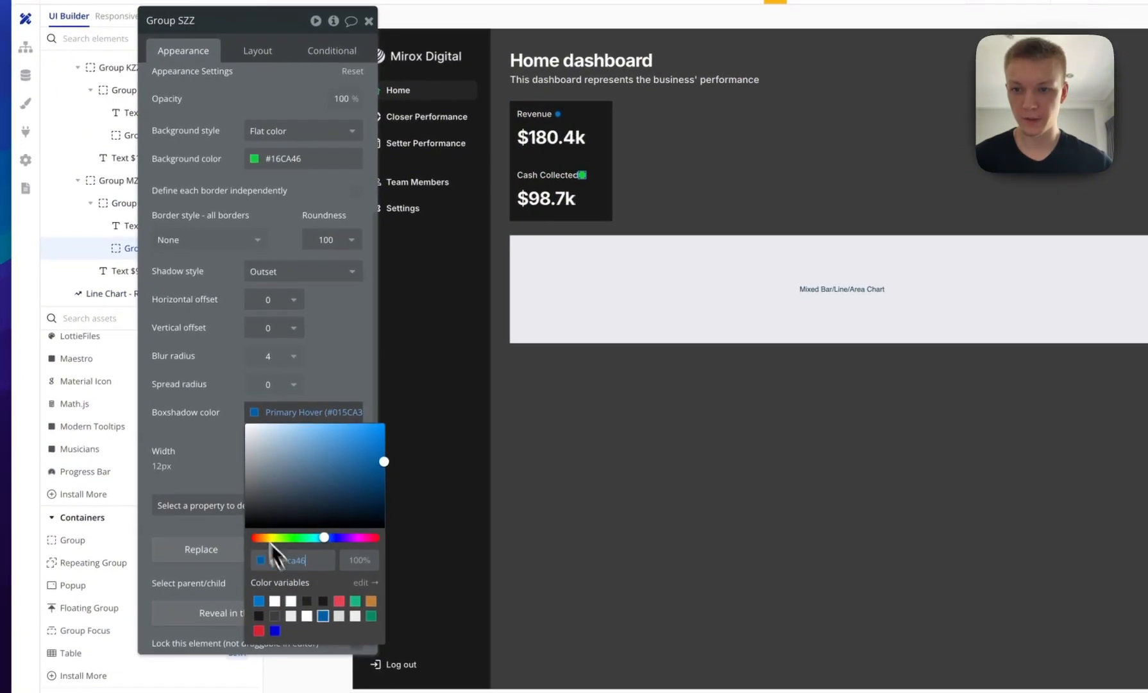
pyautogui.hotkey('ctrl', 'v')
pyautogui.click(216, 462)
pyautogui.click(283, 449)
pyautogui.click(366, 486)
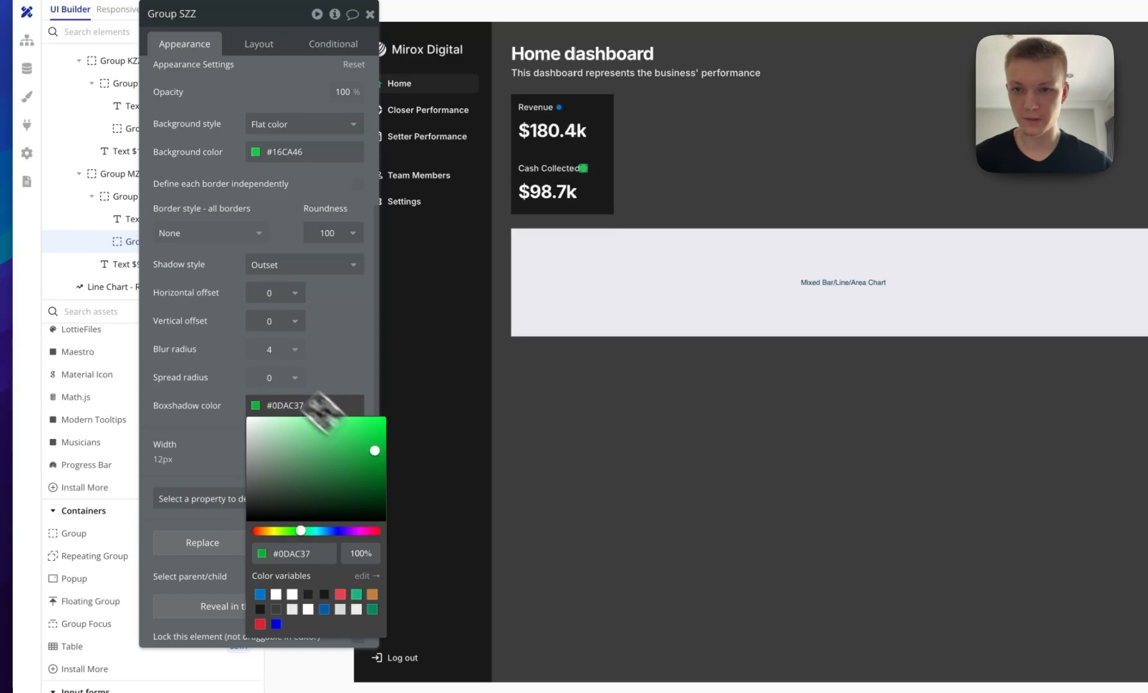
pyautogui.click(226, 336)
# Apply gap spacing in the Cash Collected label row and set its dot's width and height to 8 px.
pyautogui.click(587, 170)
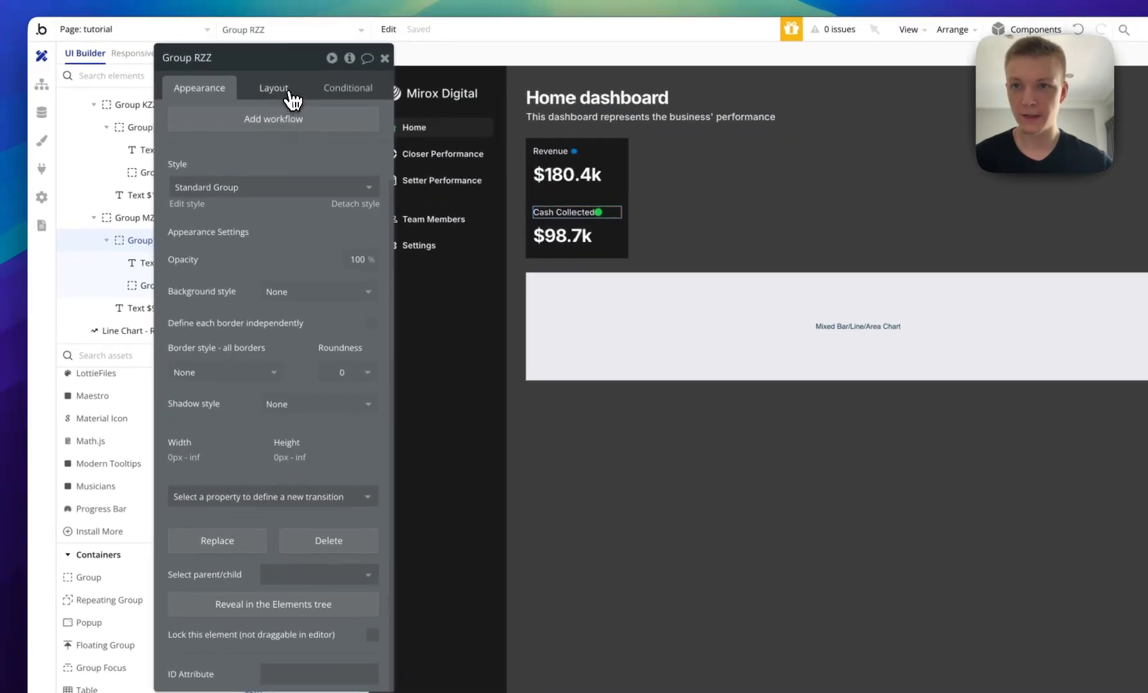
pyautogui.click(269, 68)
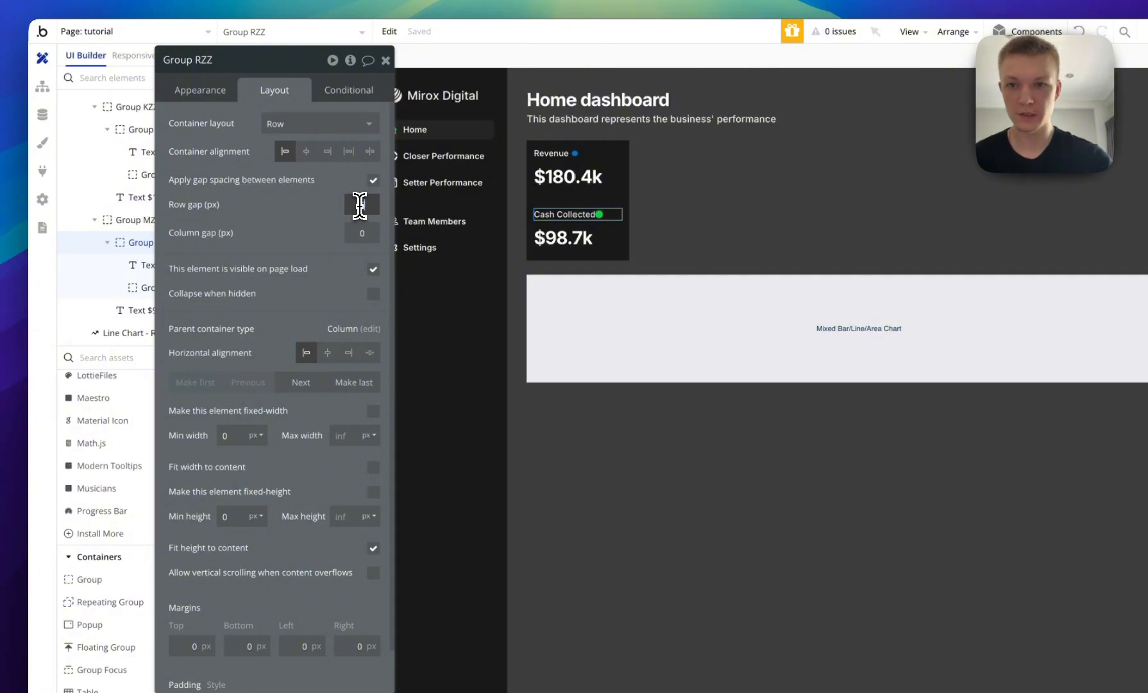
pyautogui.click(599, 214)
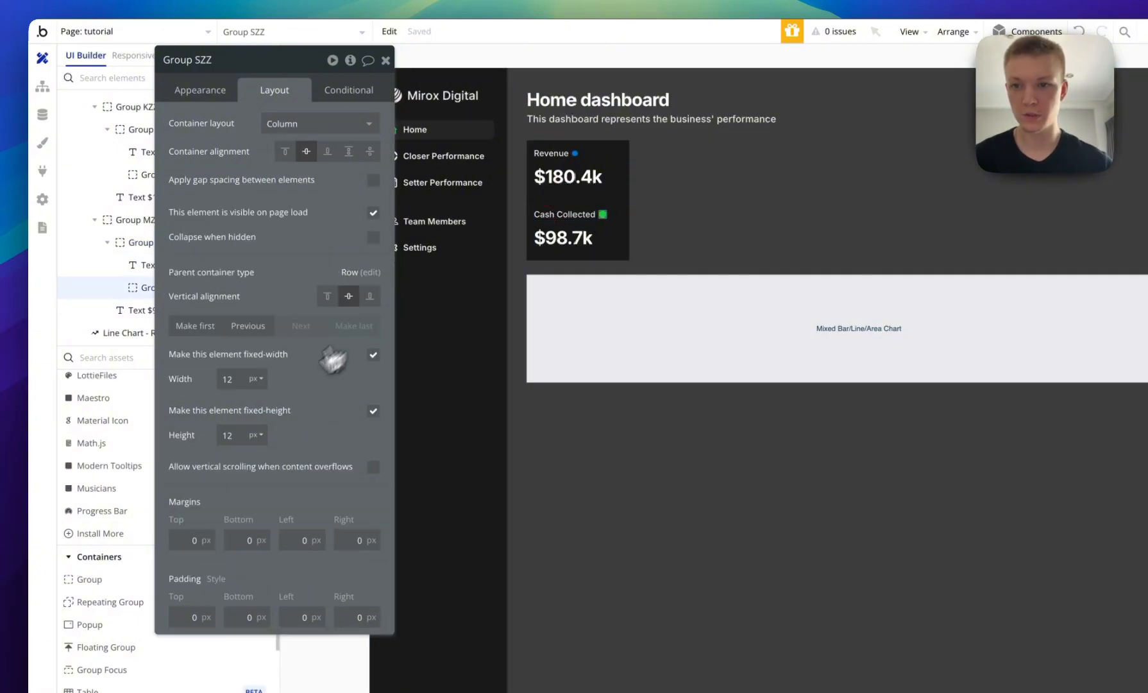
pyautogui.doubleClick(228, 434)
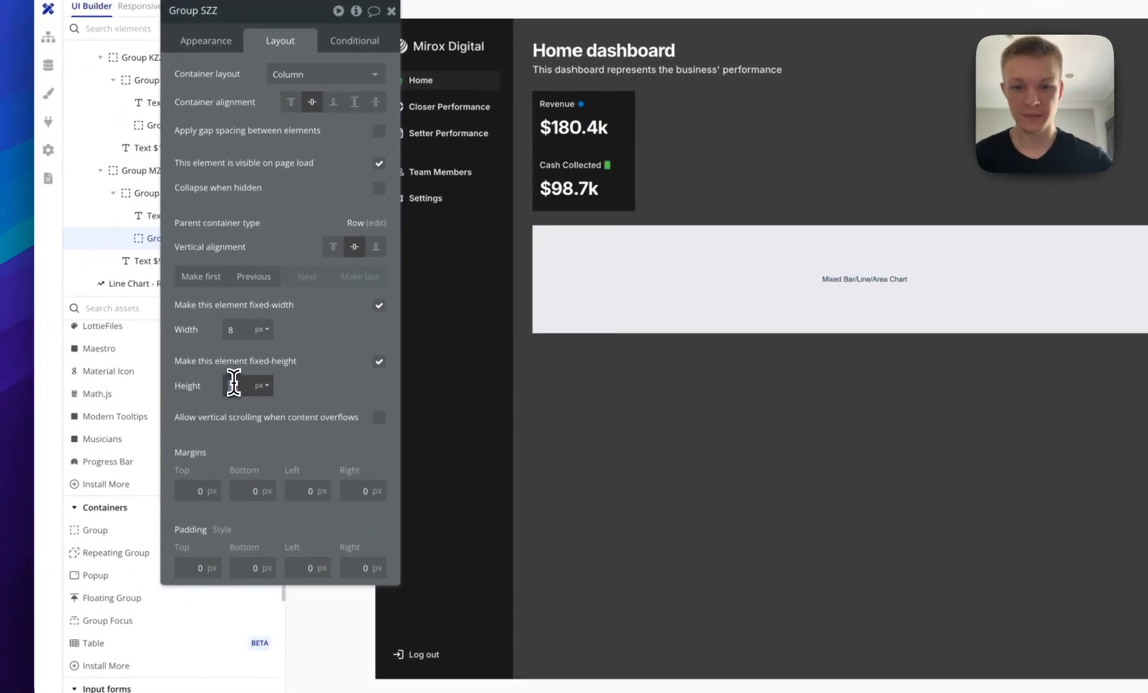
pyautogui.write('8')
# Group the line chart and the revenue and cash collected card together in a row container.
pyautogui.click(705, 324)
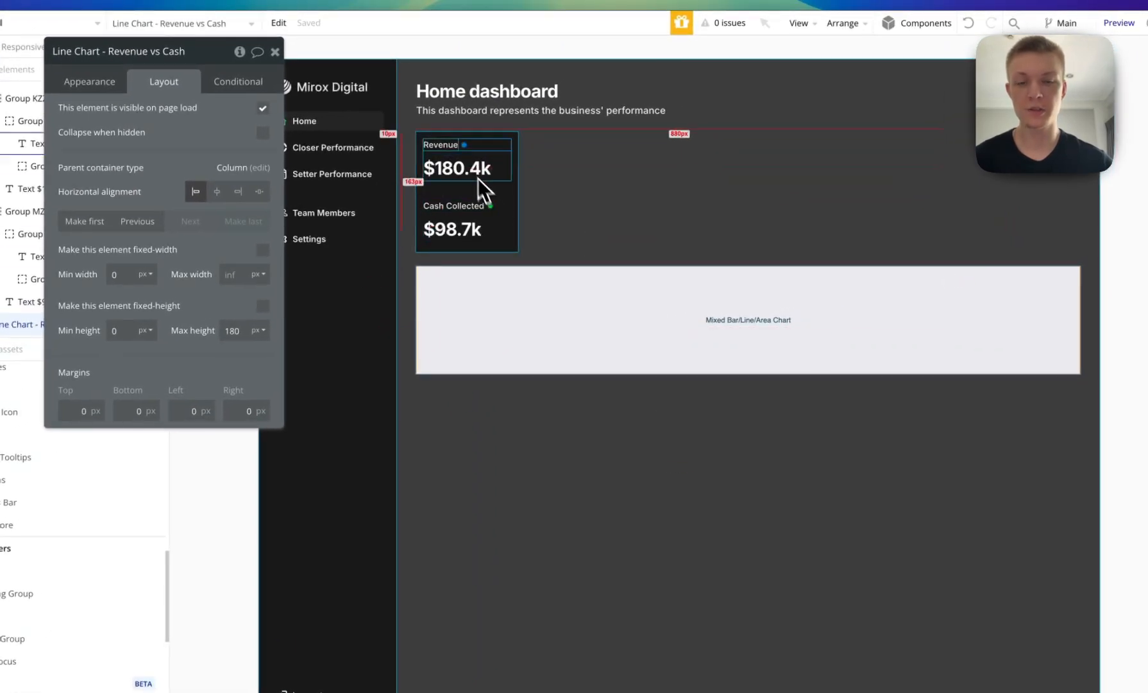
pyautogui.moveTo(564, 294); pyautogui.dragTo(541, 149)
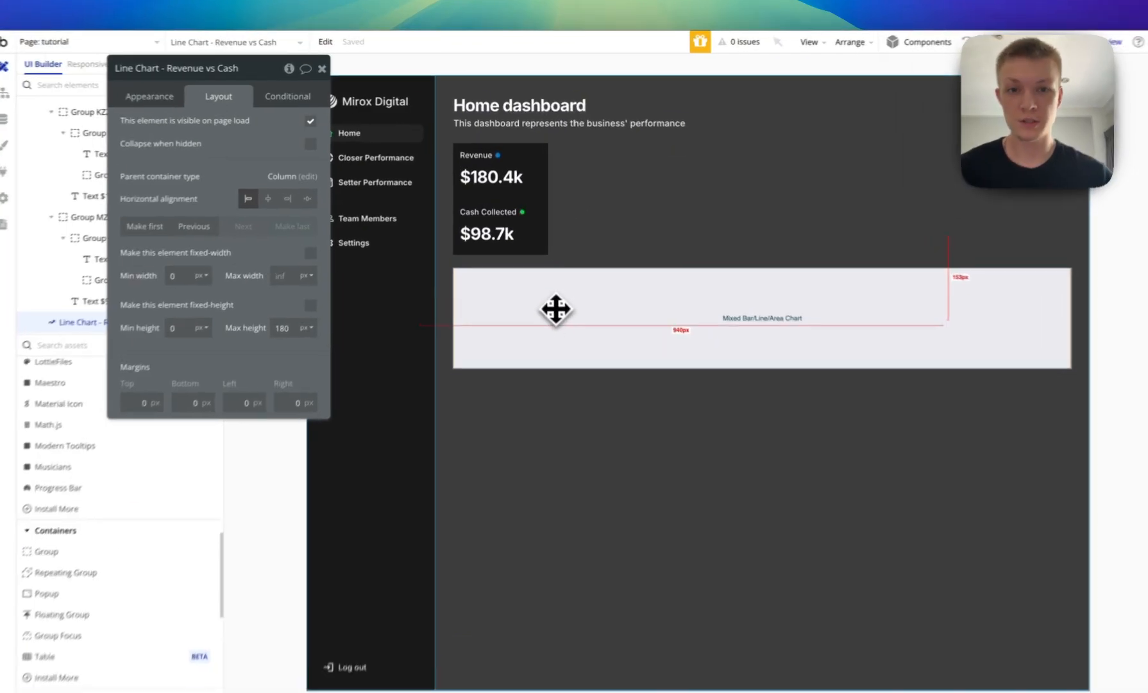
pyautogui.keyDown('shift'); pyautogui.click(542, 148); pyautogui.keyUp('shift')
pyautogui.rightClick(552, 160)
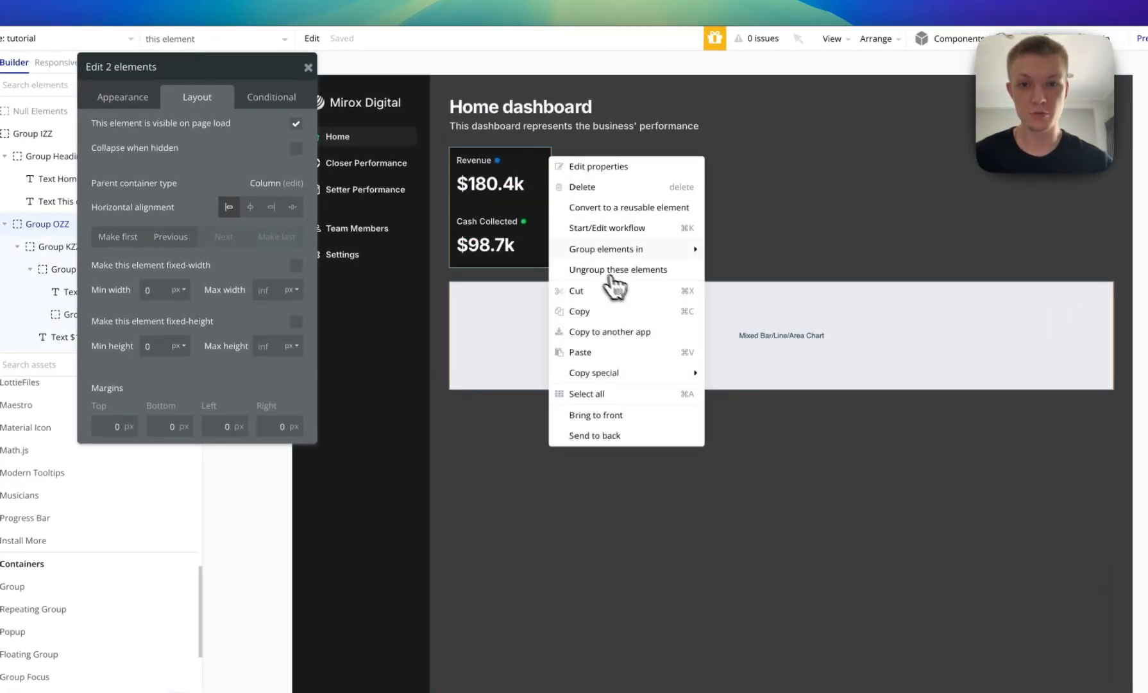
pyautogui.moveTo(600, 243)
pyautogui.click(787, 268)
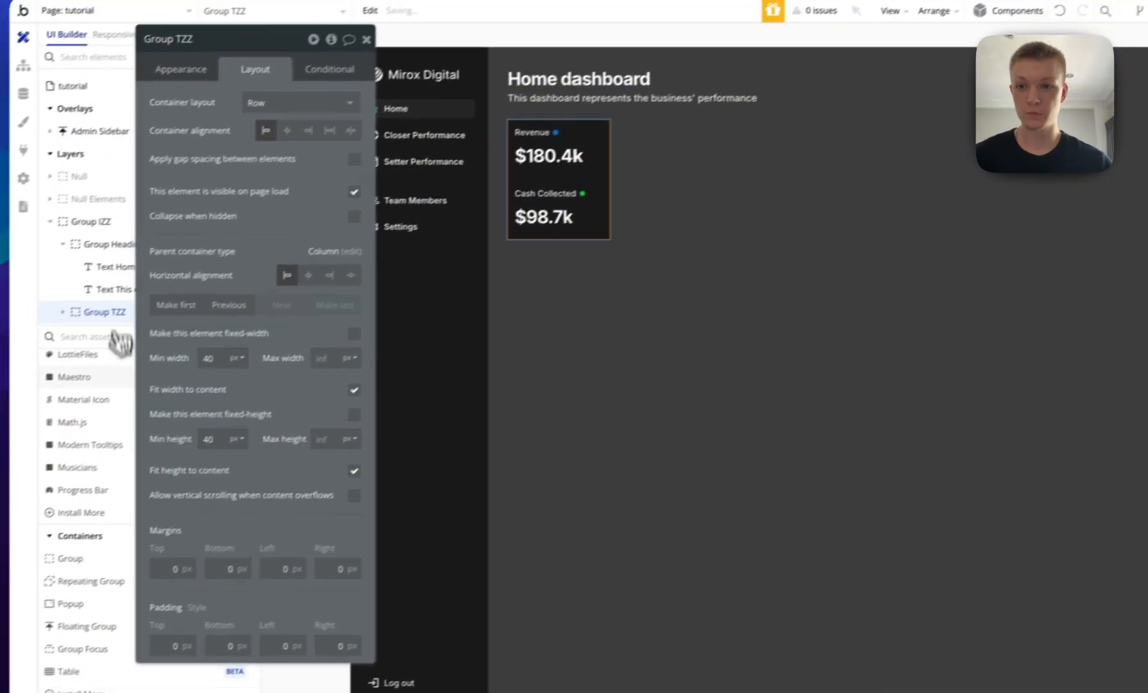
# Turn off fit width to content for the new row group and set its minimum width and height to 0 px, keeping fit height on.
pyautogui.click(296, 417)
pyautogui.doubleClick(163, 390)
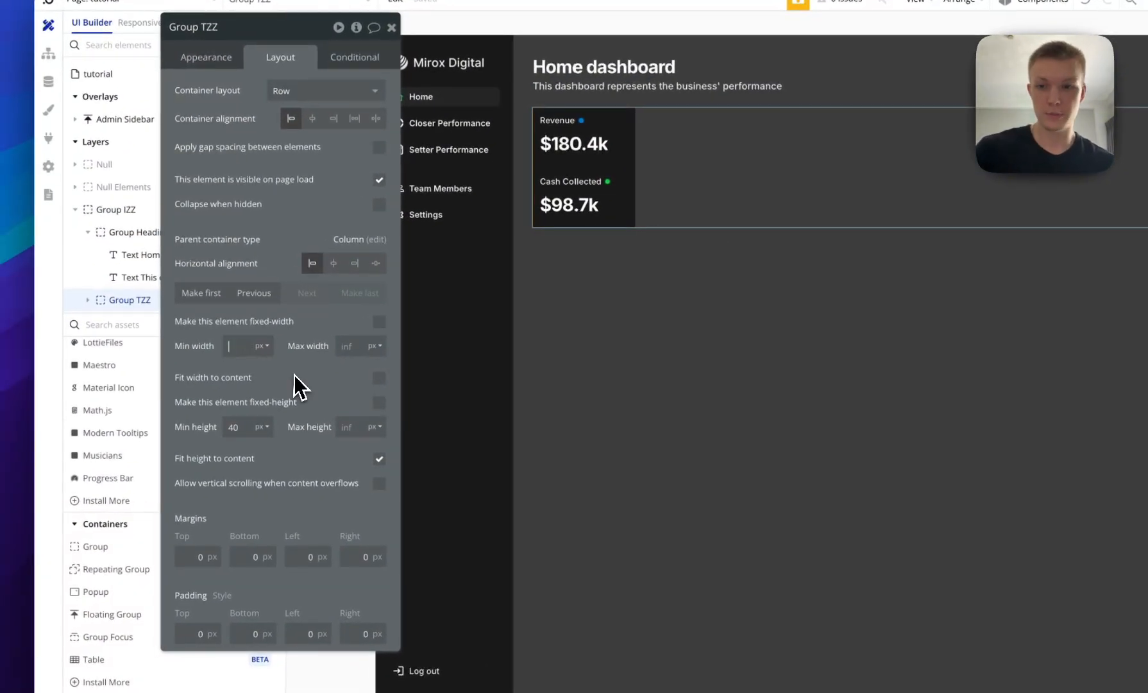
pyautogui.click(379, 458)
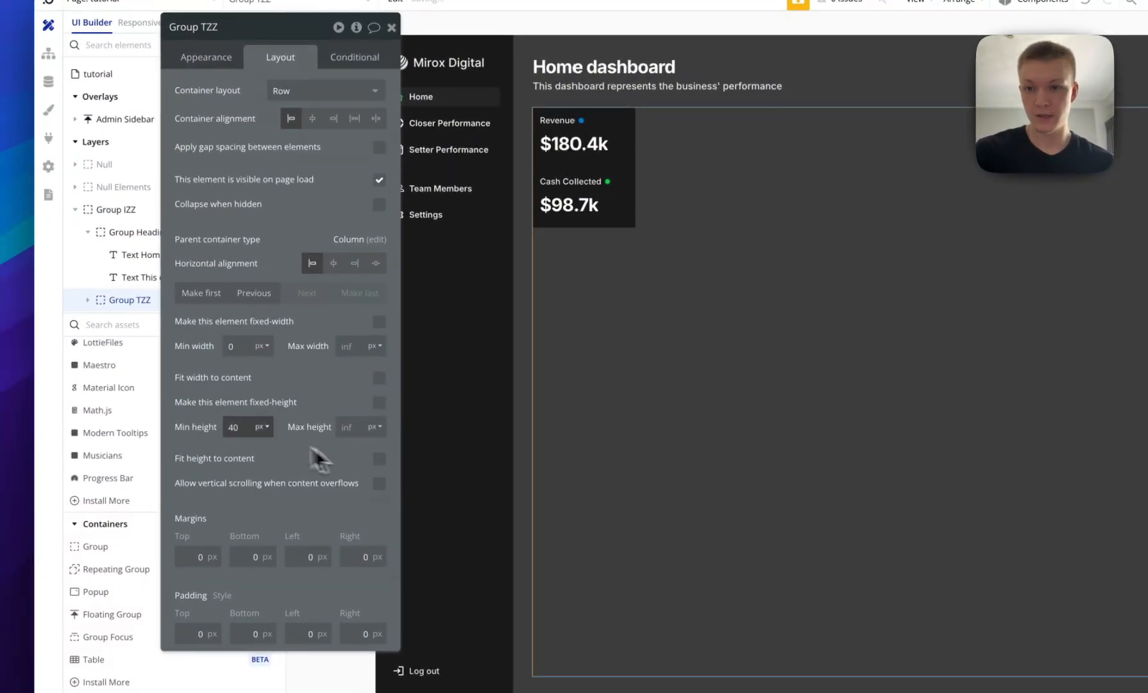
pyautogui.click(379, 458)
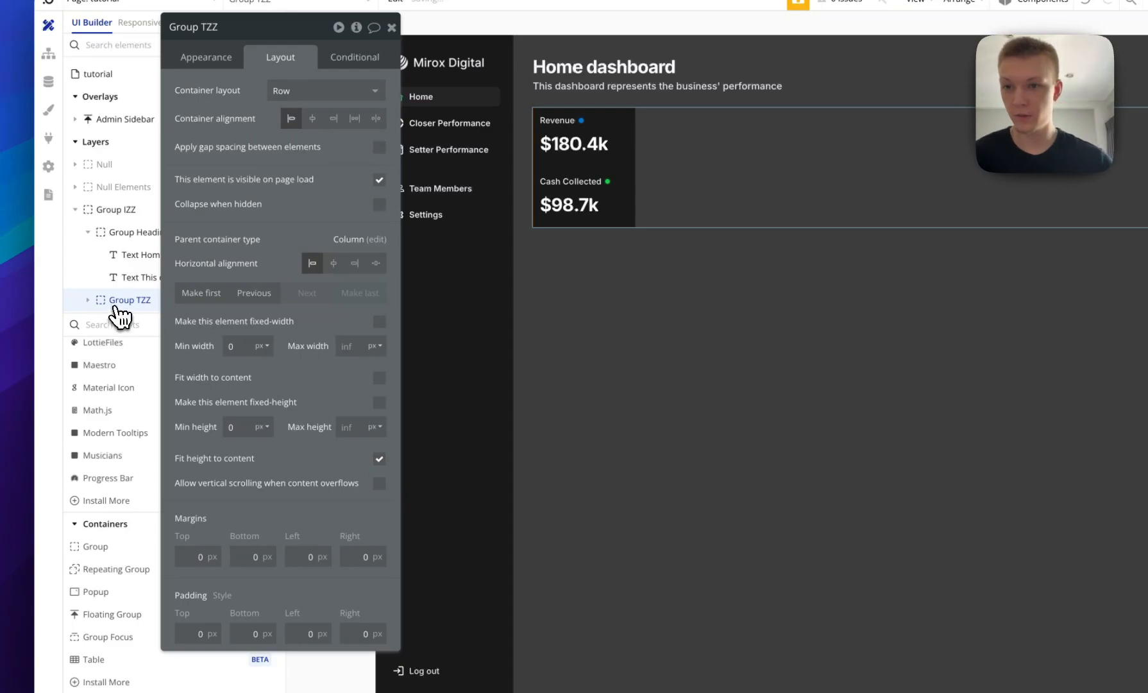
# Rename the revenue and cash collected card group as "Group Left - Revenue vs Cash".
pyautogui.click(87, 299)
pyautogui.moveTo(212, 269); pyautogui.dragTo(360, 203)
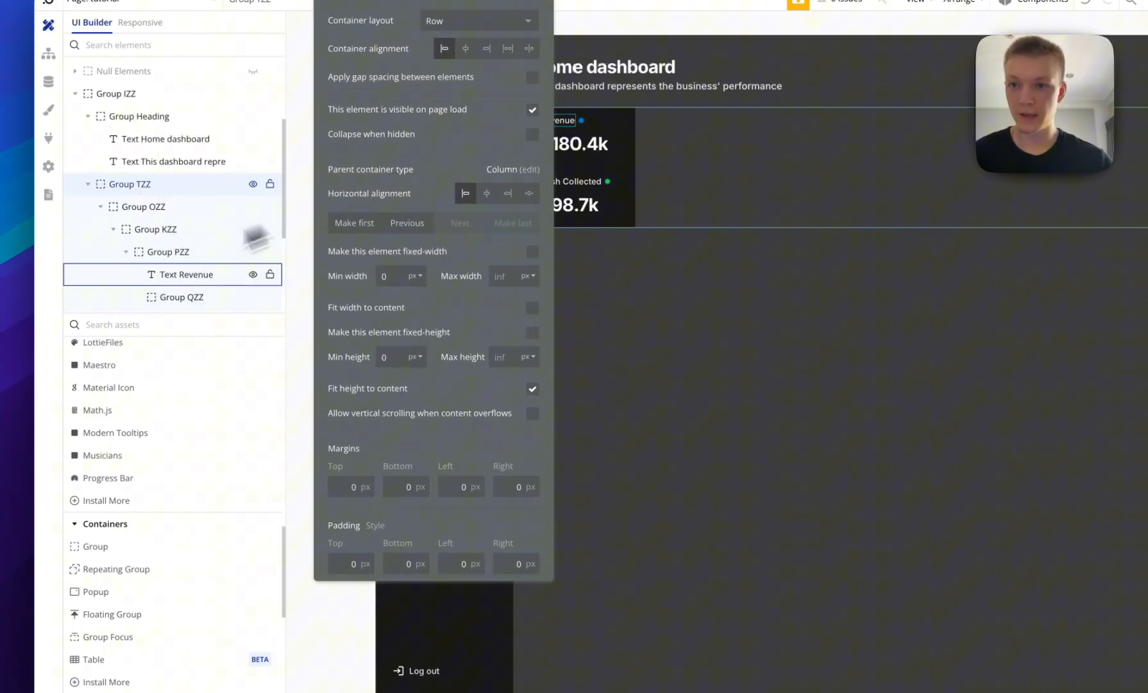
pyautogui.click(142, 252)
pyautogui.click(102, 208)
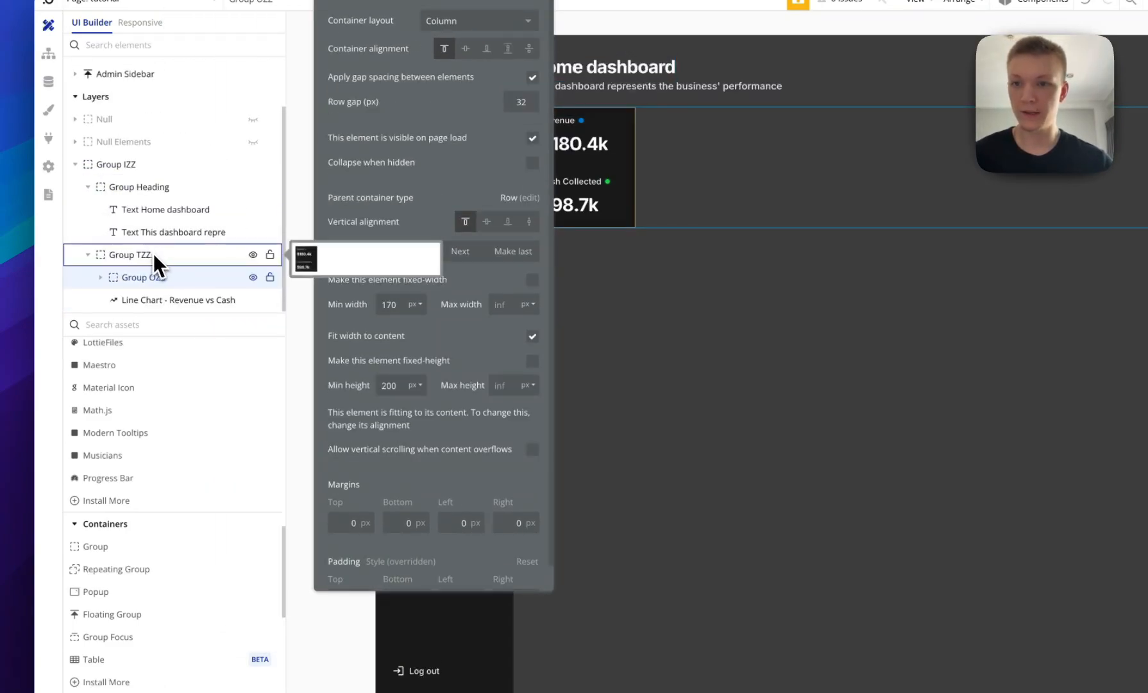
pyautogui.doubleClick(159, 277)
pyautogui.write('L')
pyautogui.write('Grou')
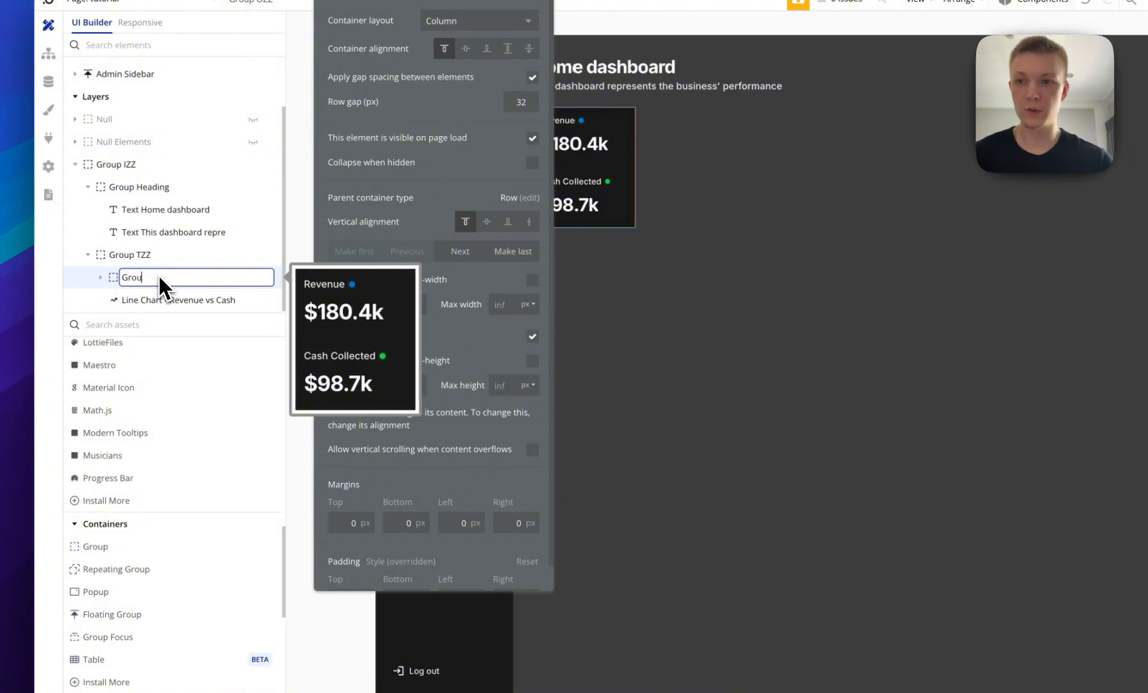
pyautogui.write('p Left - Reven')
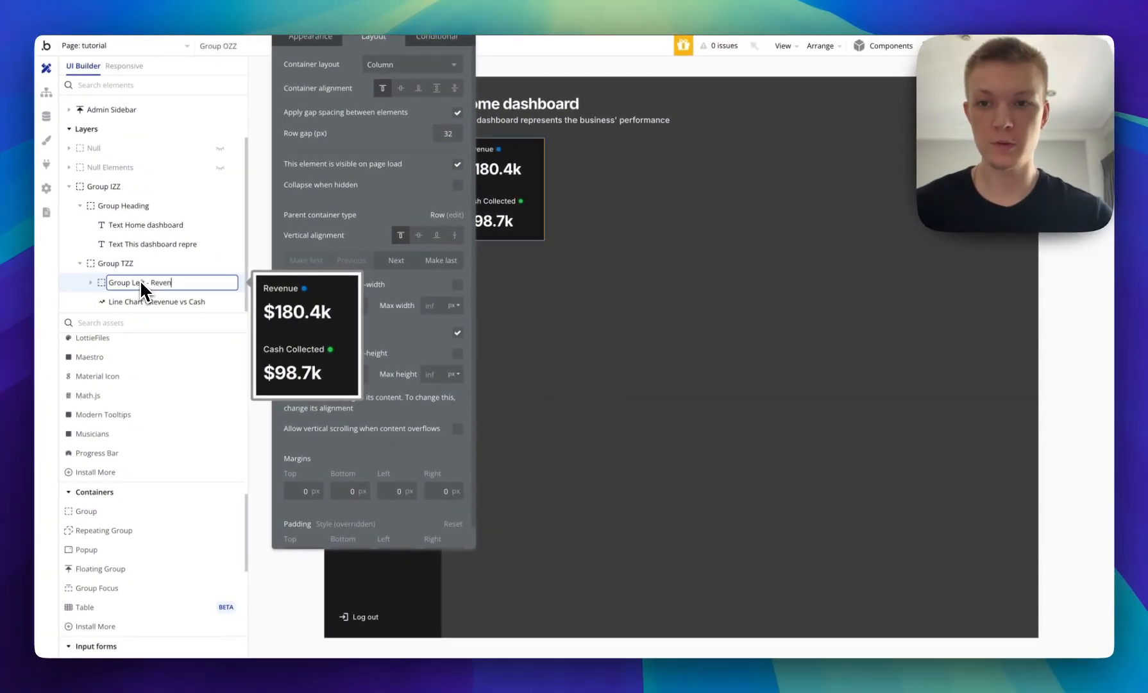
pyautogui.write('ue vs Cash')
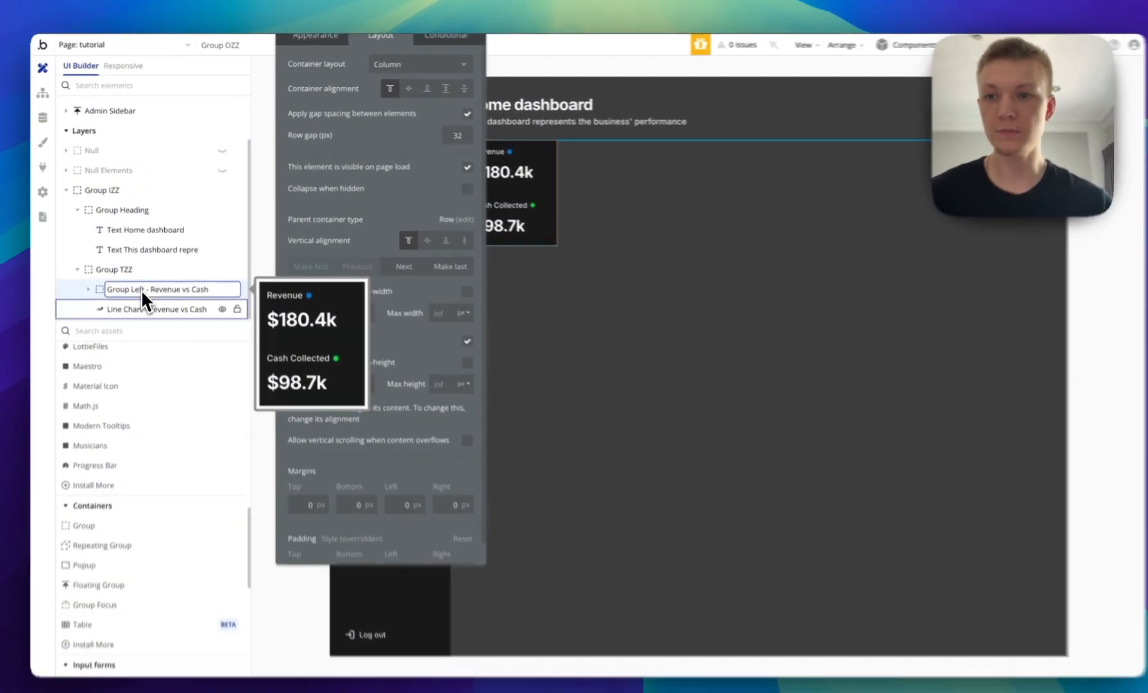
# Stretch the line chart vertically within its row and remove its maximum height limit.
pyautogui.click(141, 308)
pyautogui.click(465, 240)
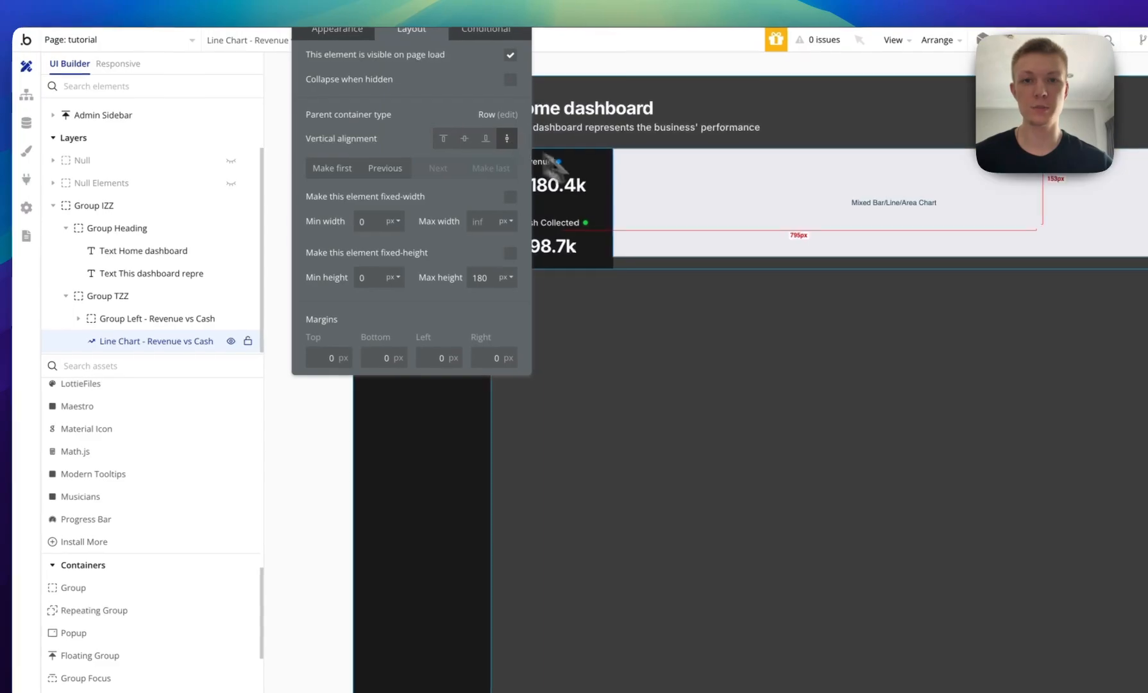
pyautogui.doubleClick(482, 278)
pyautogui.press('BackSpace')
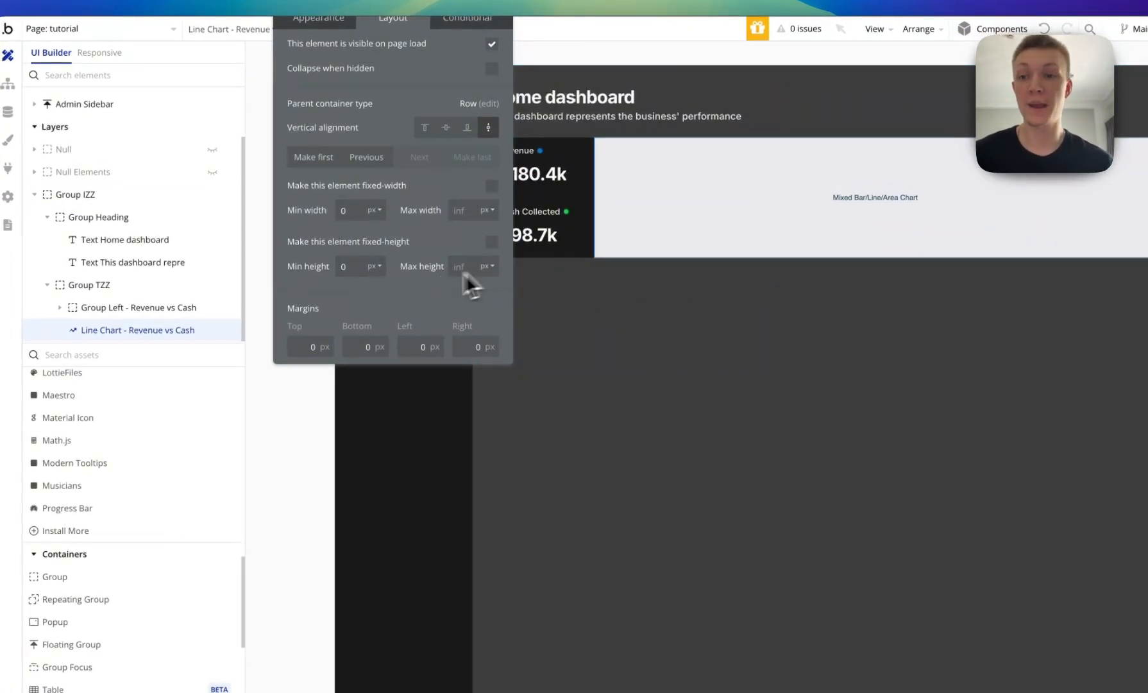
# Rename the row group holding the card and chart as "Revenue vs Cash Collected" and collapse it in the element tree.
pyautogui.click(103, 286)
pyautogui.doubleClick(104, 286)
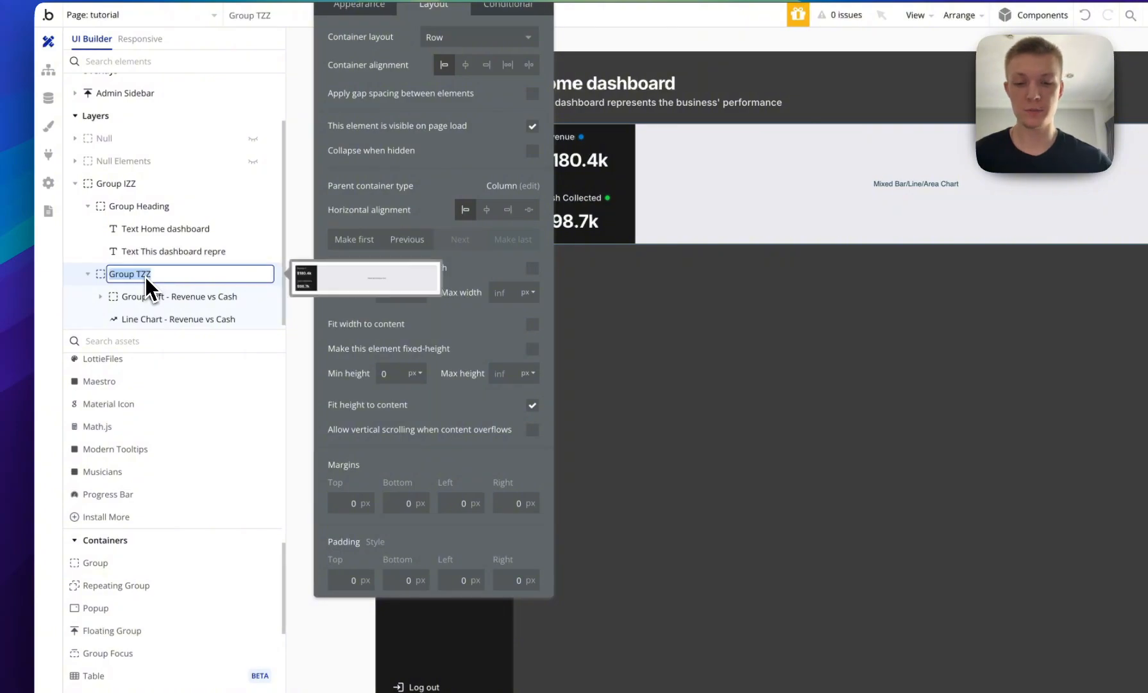
pyautogui.write('Revenue')
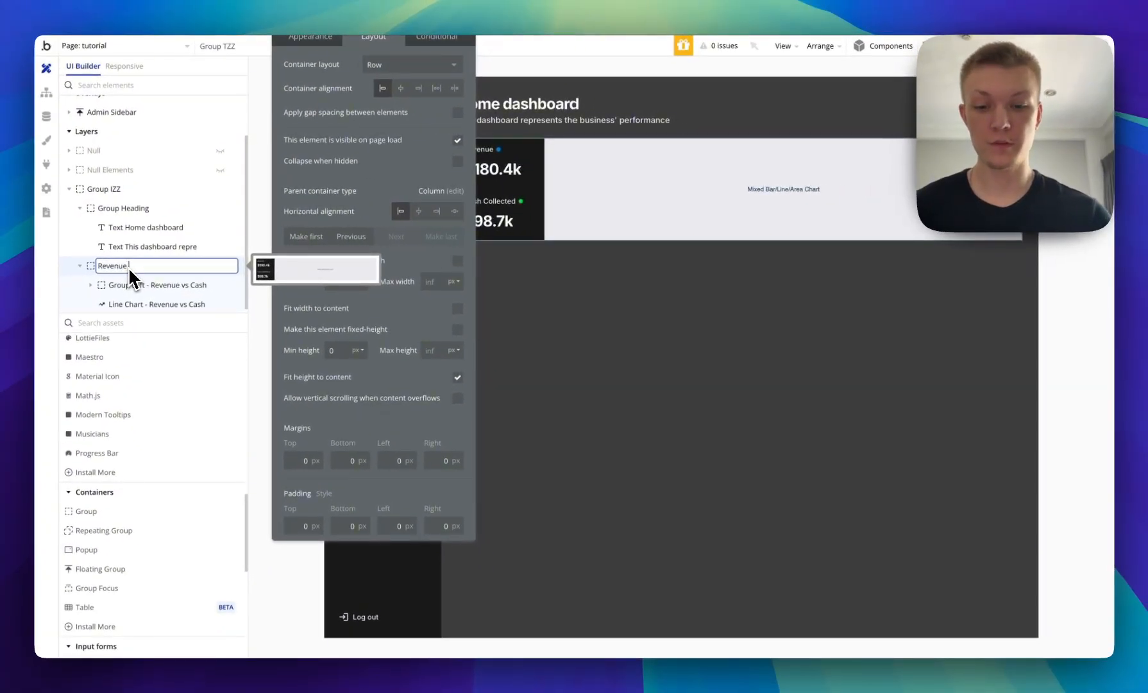
pyautogui.write(' vs Cash Collected')
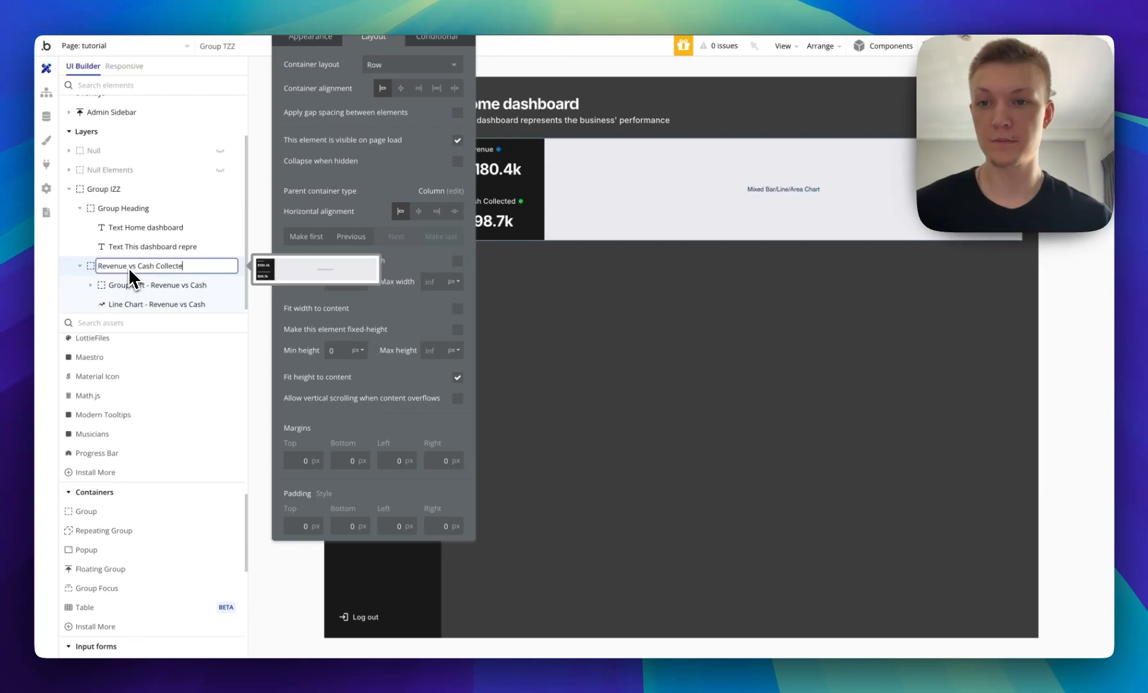
pyautogui.click(143, 286)
pyautogui.click(117, 278)
pyautogui.click(86, 278)
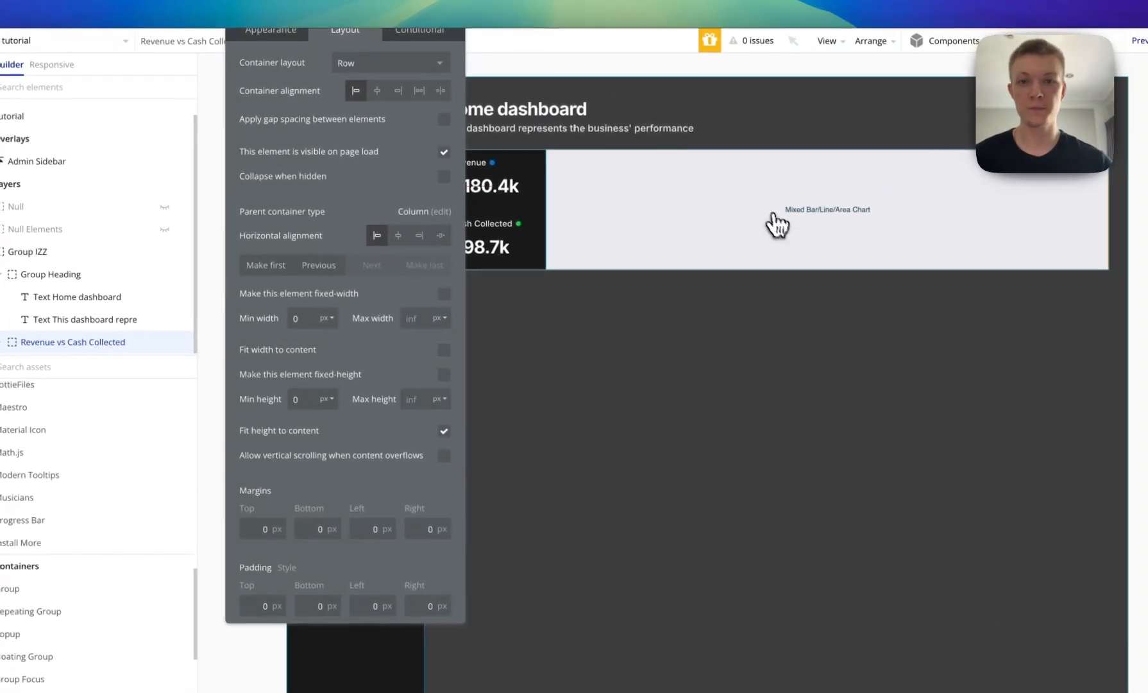
# Set the maximum width of the Revenue vs Cash Collected group to 800 px.
pyautogui.click(629, 246)
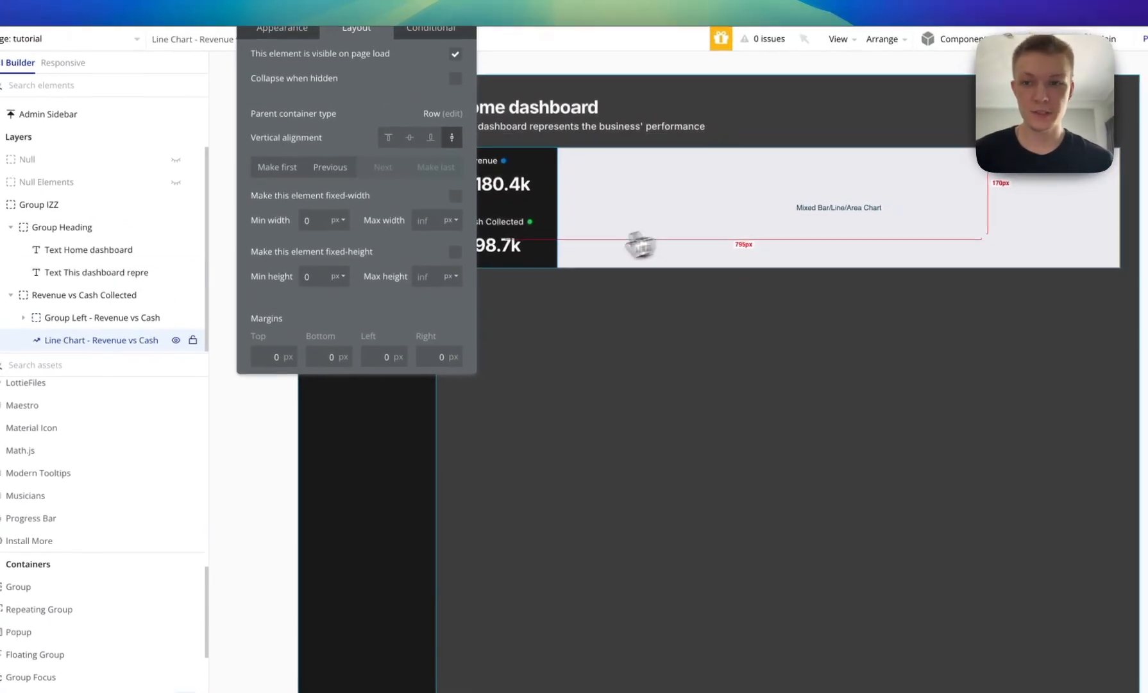
pyautogui.click(84, 294)
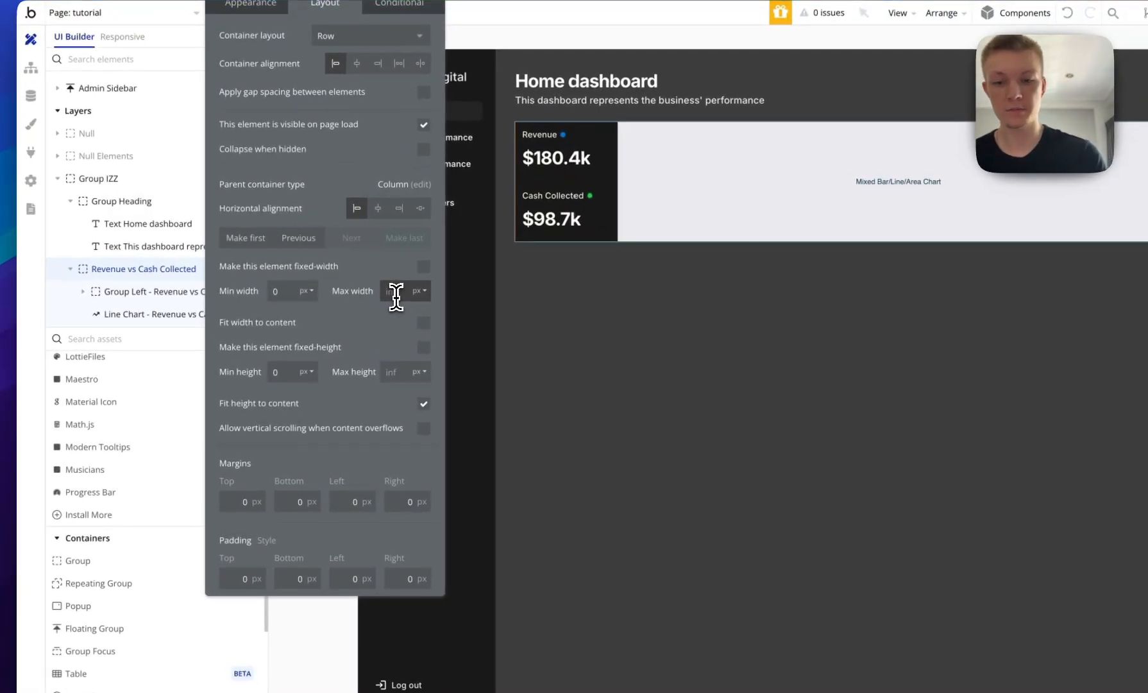
pyautogui.click(396, 297)
pyautogui.write('600')
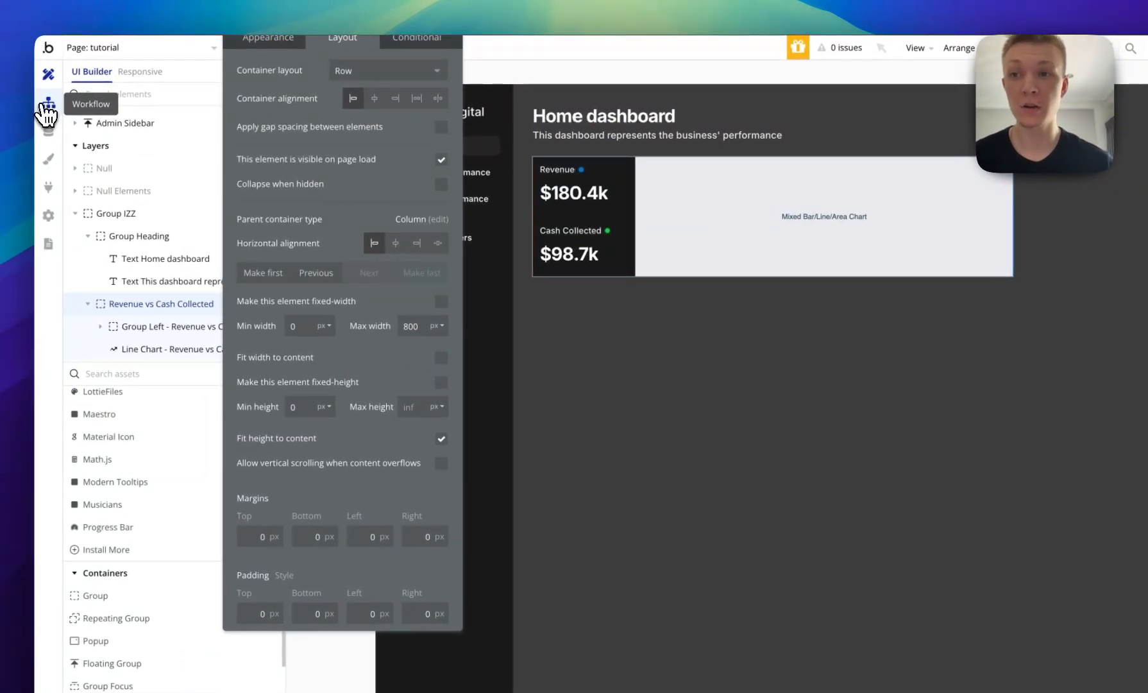
# Select Group IZZ, the container holding the heading and the revenue row, and open its layout settings.
pyautogui.click(47, 106)
pyautogui.click(51, 75)
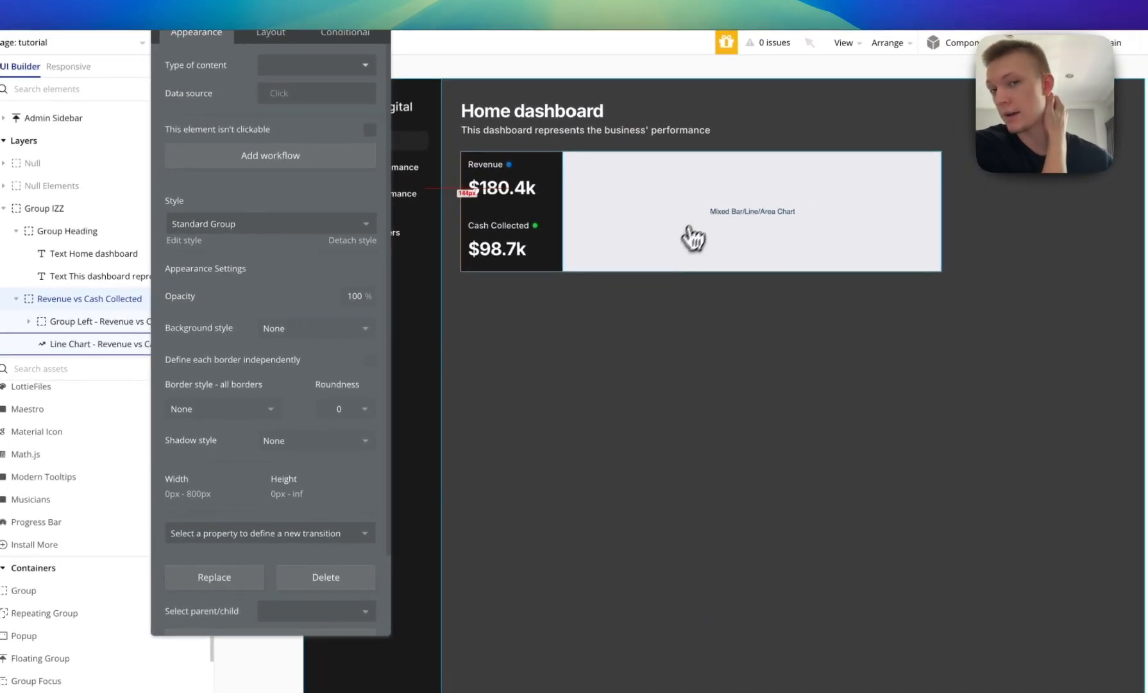
pyautogui.click(648, 468)
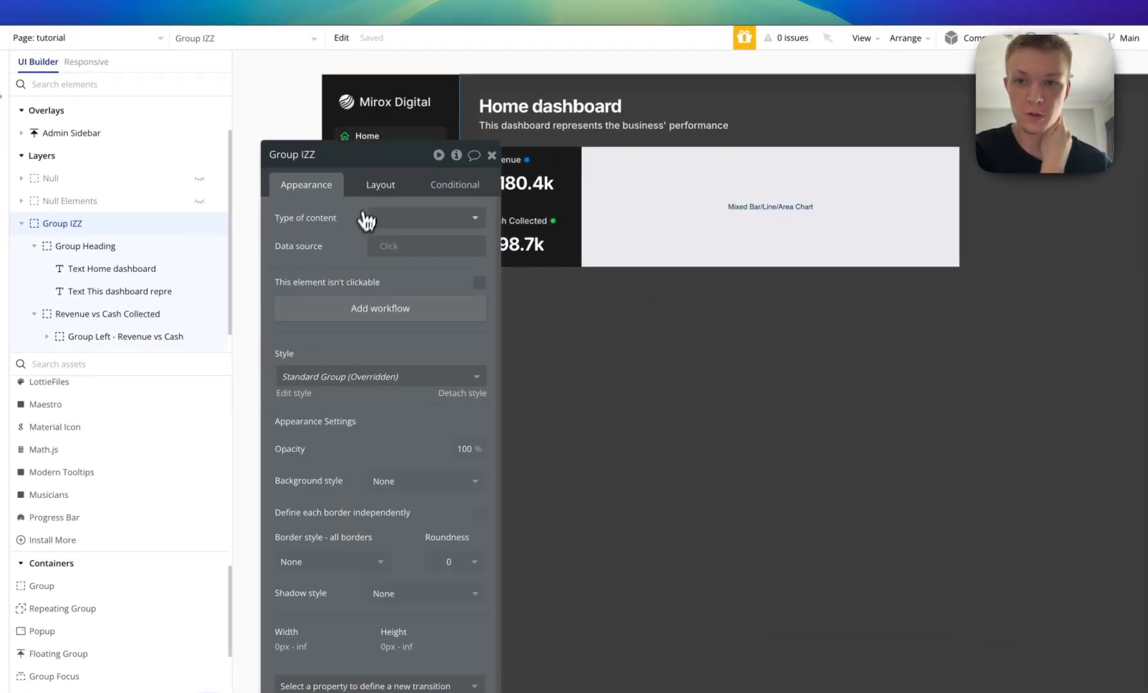
pyautogui.click(370, 193)
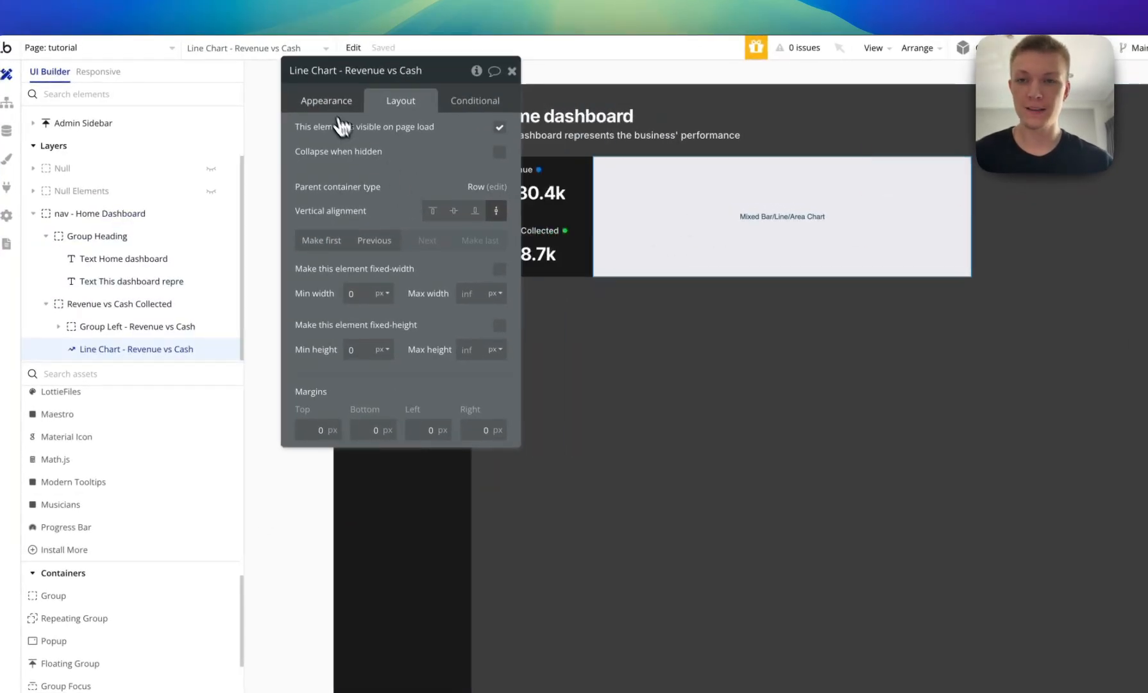
# Set the chart padding of the Revenue vs Cash line chart to 10 px and check the page preview.
pyautogui.click(336, 106)
pyautogui.moveTo(355, 149); pyautogui.dragTo(248, 122)
pyautogui.scroll(-6, 260, 173)
pyautogui.moveTo(255, 185); pyautogui.dragTo(271, 126)
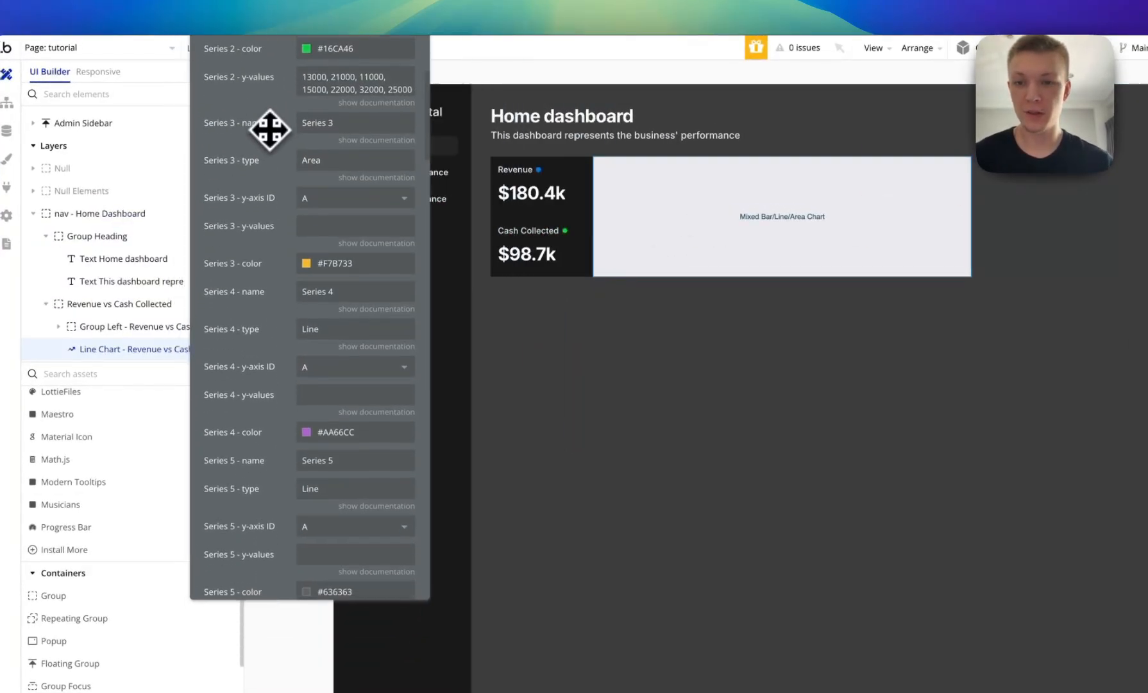
pyautogui.scroll(-15, 265, 176)
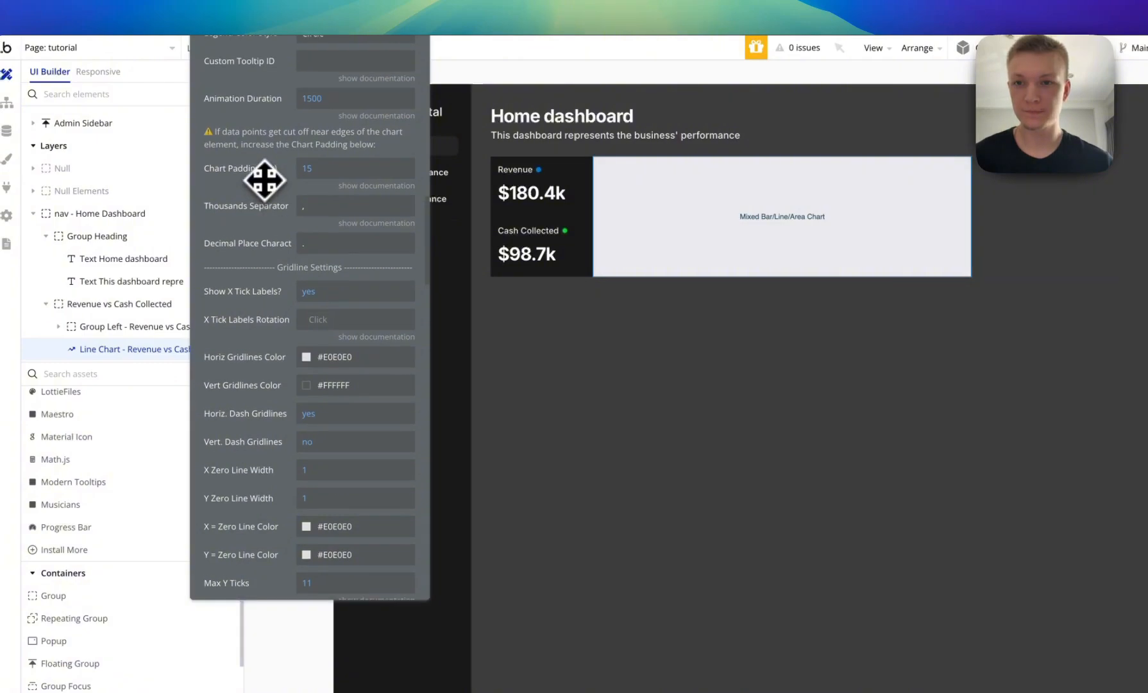
pyautogui.scroll(1, 264, 179)
pyautogui.click(308, 212)
pyautogui.write('10')
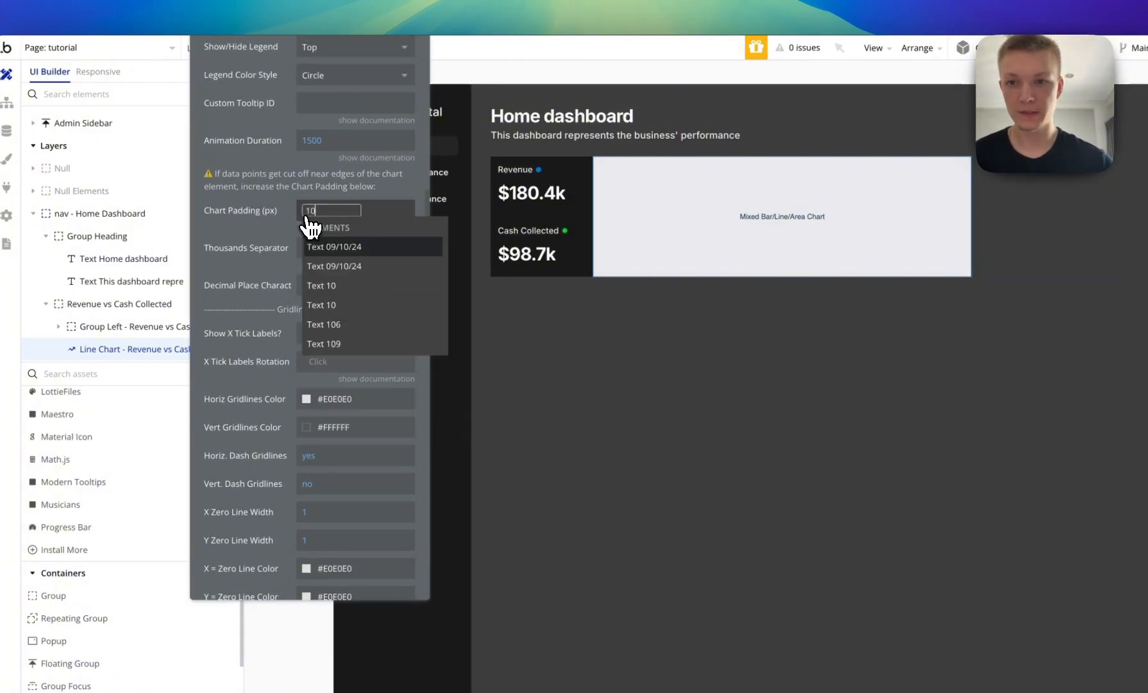
pyautogui.moveTo(279, 204); pyautogui.dragTo(281, 223)
pyautogui.moveTo(278, 293); pyautogui.dragTo(264, 242)
pyautogui.scroll(-1, 263, 242)
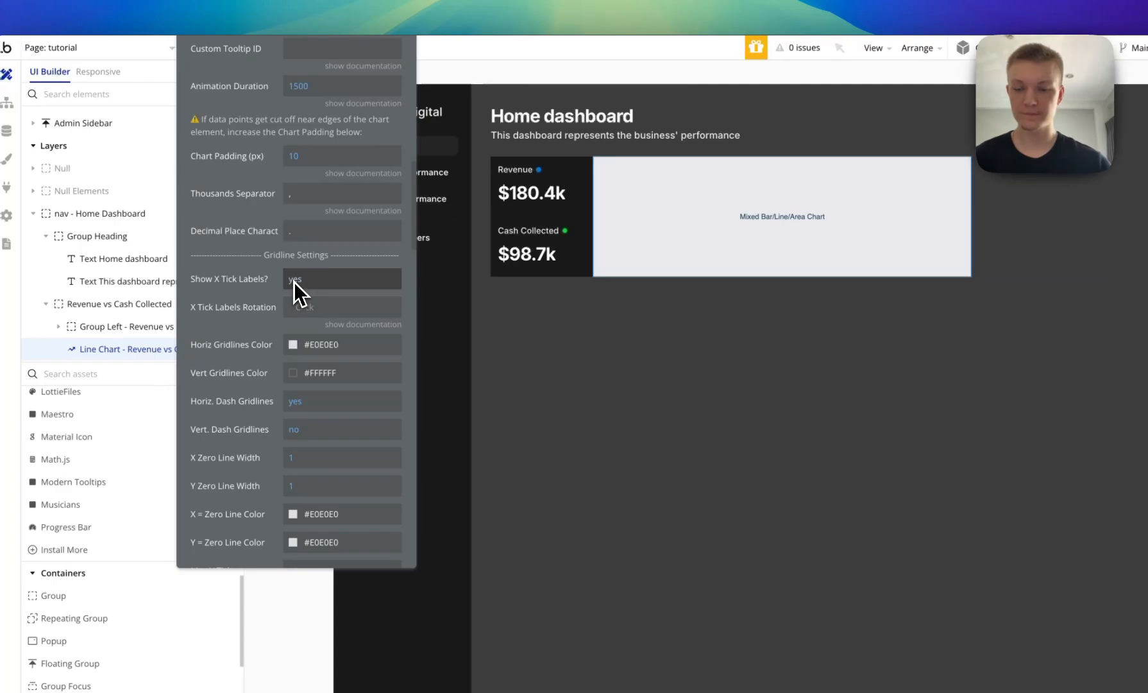
pyautogui.click(232, 7)
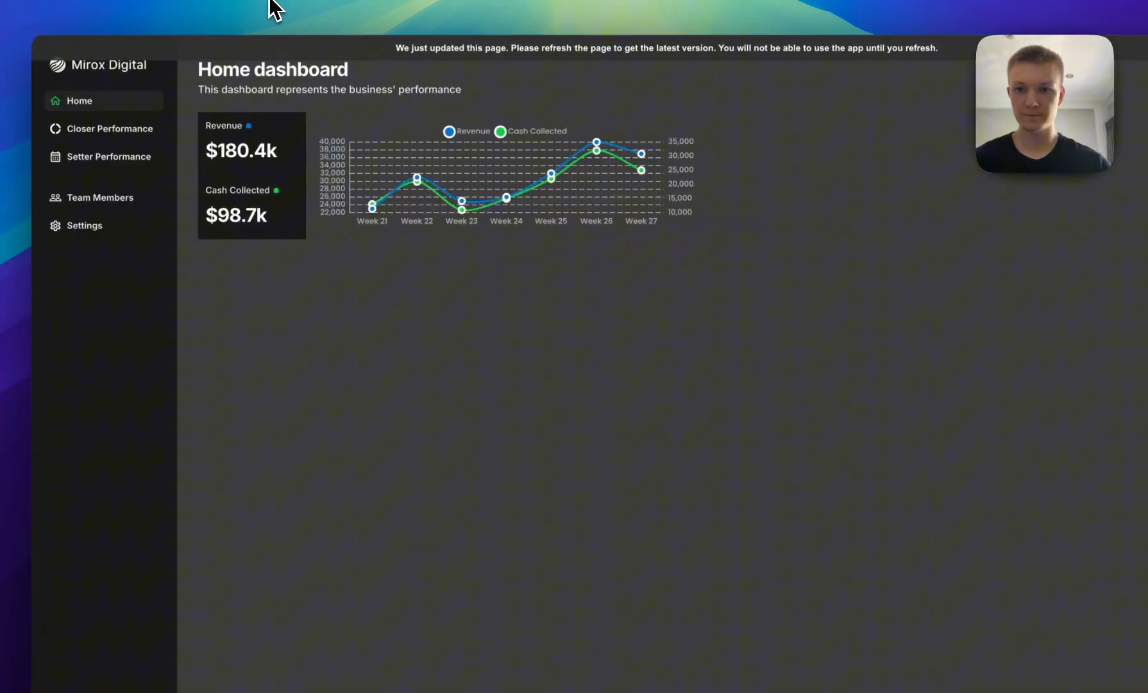
# Make the line chart's horizontal gridline color fully transparent and set the horizontal dashed gridlines to "no".
pyautogui.click(156, 3)
pyautogui.scroll(-3, 257, 257)
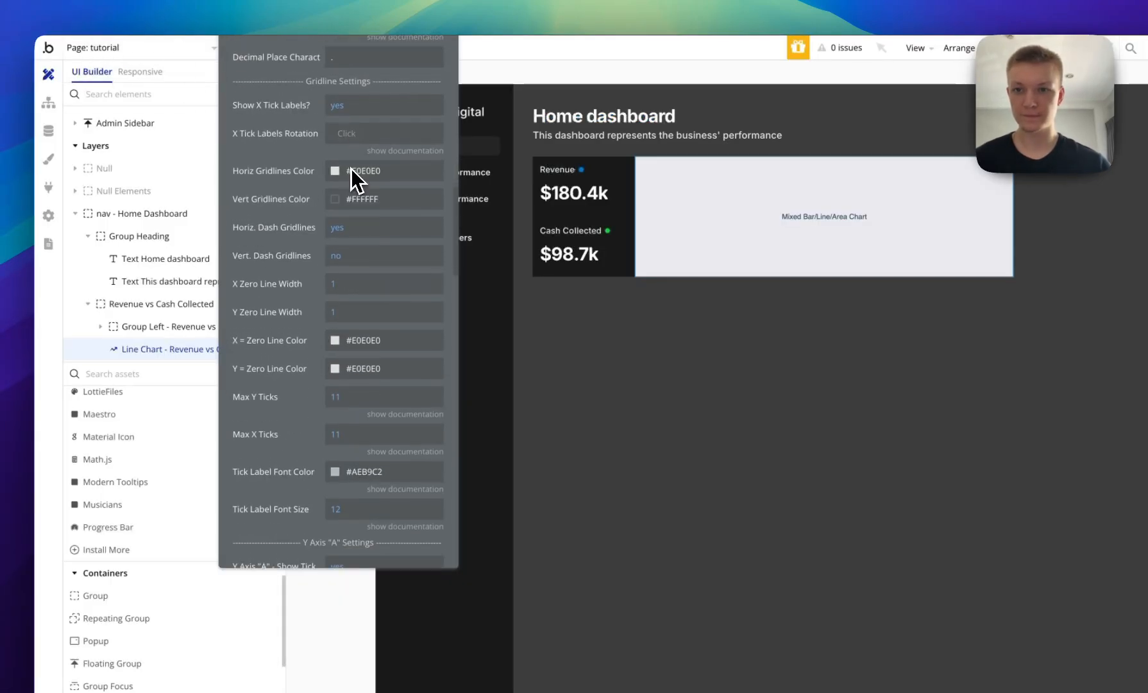
pyautogui.click(351, 168)
pyautogui.click(441, 312)
pyautogui.write('0')
pyautogui.click(376, 197)
pyautogui.click(285, 235)
pyautogui.click(359, 223)
pyautogui.click(349, 298)
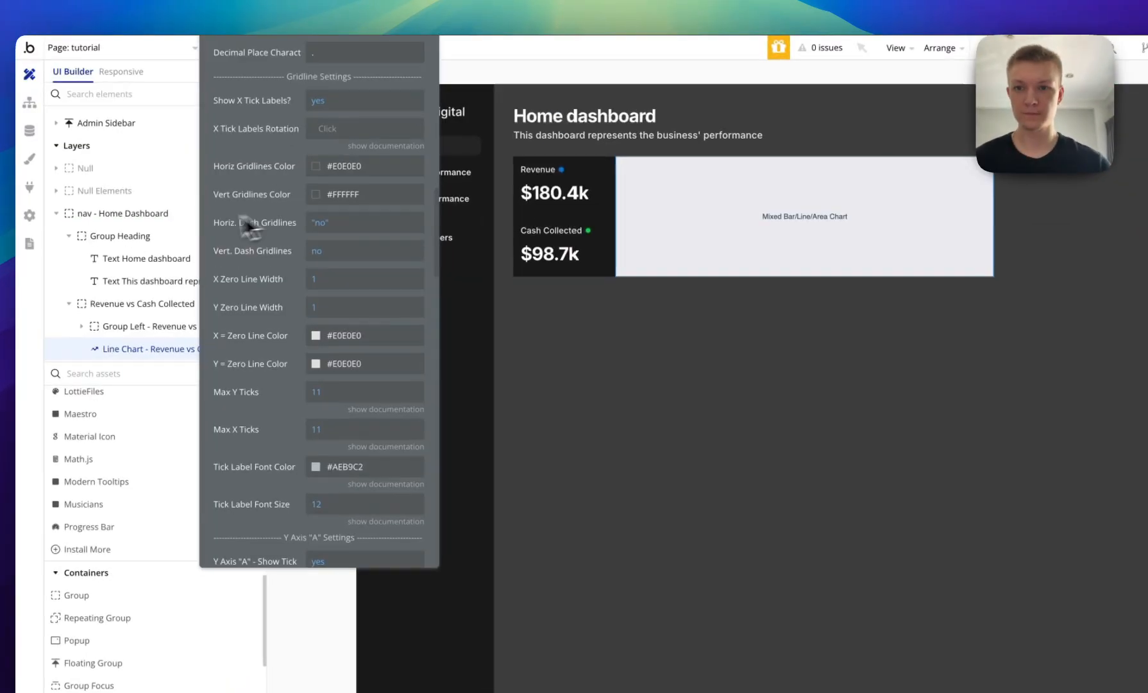
# Set the chart's X tick labels to show with "yes" and limit the maximum Y ticks to 5.
pyautogui.scroll(5, 256, 256)
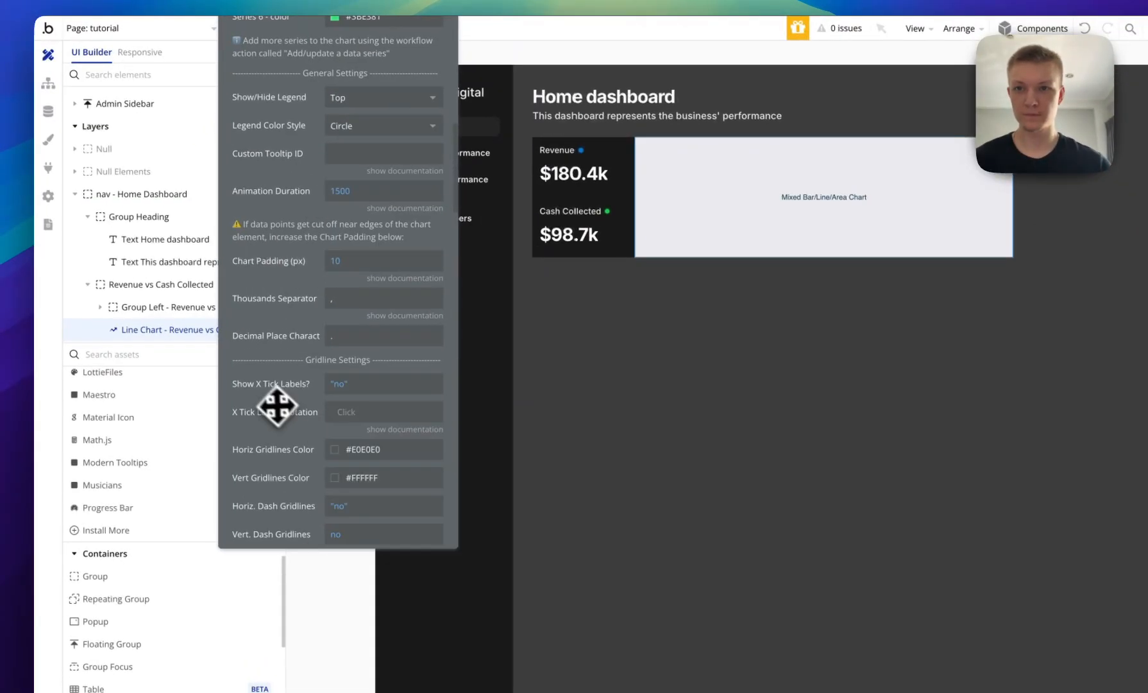
pyautogui.click(340, 403)
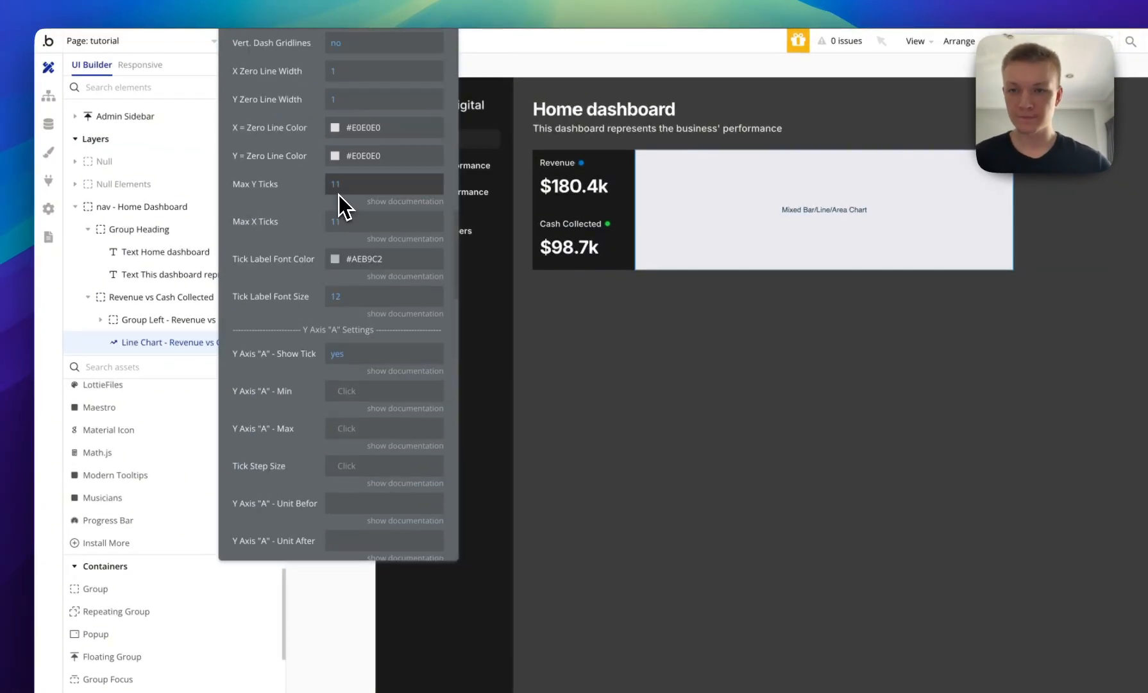
pyautogui.click(337, 186)
pyautogui.write('5')
pyautogui.click(295, 196)
# Set the tick label font size to 8 and turn off the tick labels of Y axis "A".
pyautogui.scroll(-3, 339, 240)
pyautogui.click(337, 158)
pyautogui.write('8')
pyautogui.click(307, 206)
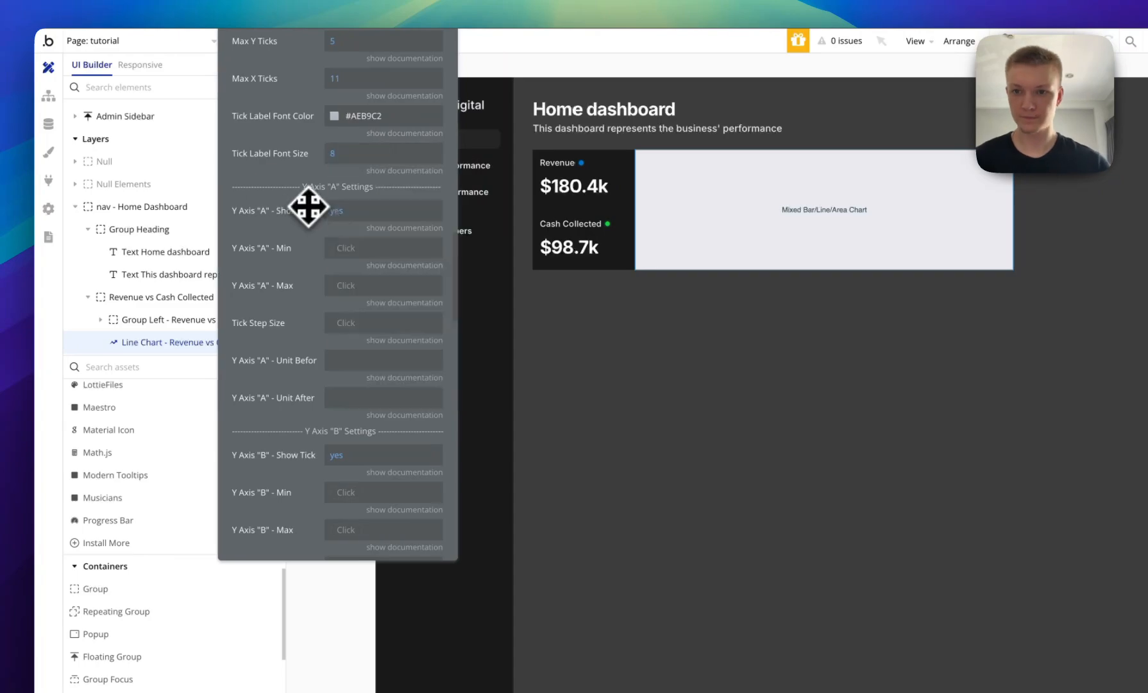
pyautogui.click(348, 229)
pyautogui.click(345, 286)
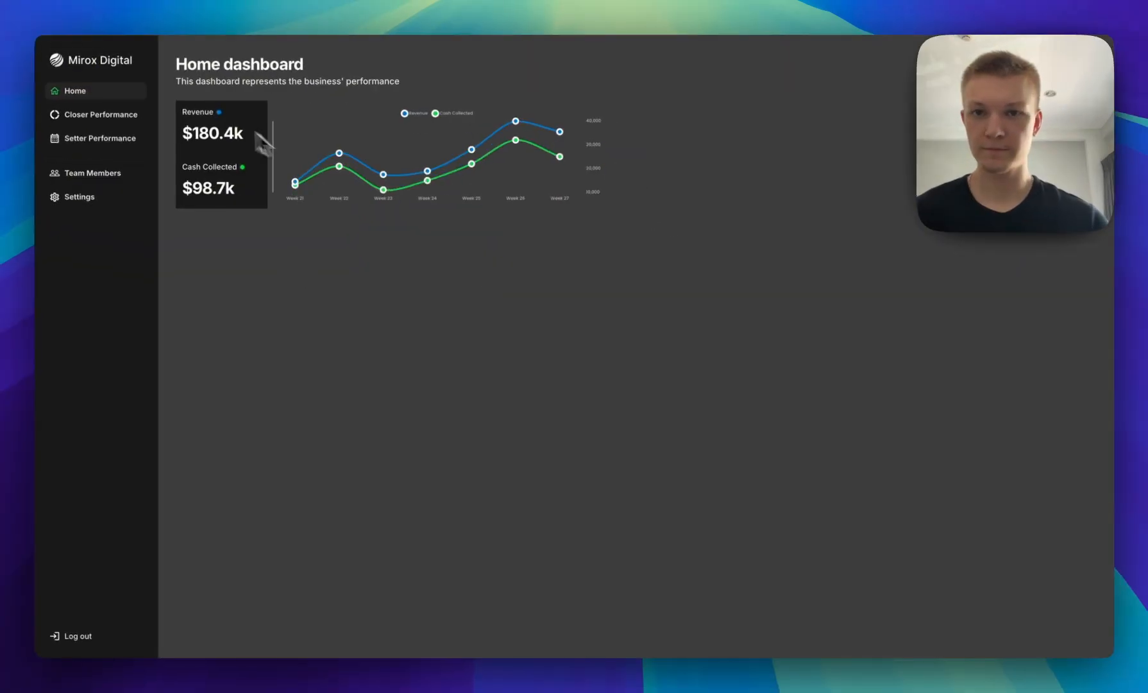
# Set the Y axis "A" tick labels to "yes" and give that axis a minimum of 0.
pyautogui.click(272, 254)
pyautogui.scroll(-2, 273, 254)
pyautogui.click(337, 159)
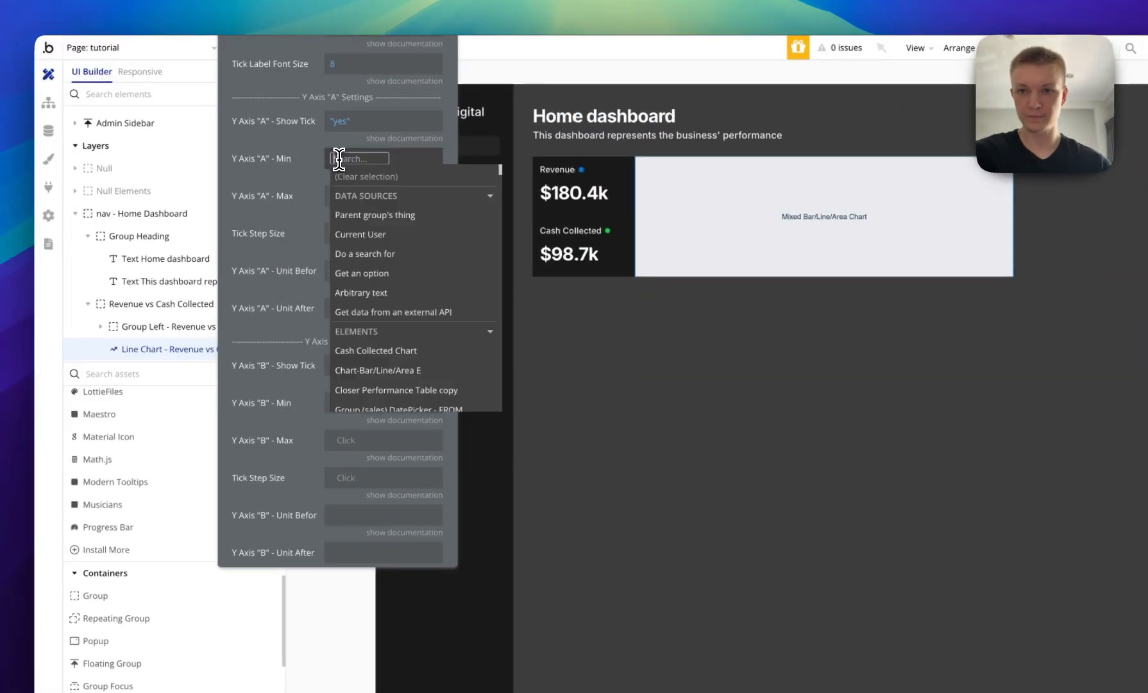
pyautogui.write('0')
pyautogui.click(284, 187)
# Set the point radius of the chart lines to 0.3 and refresh the page preview.
pyautogui.scroll(-7, 286, 188)
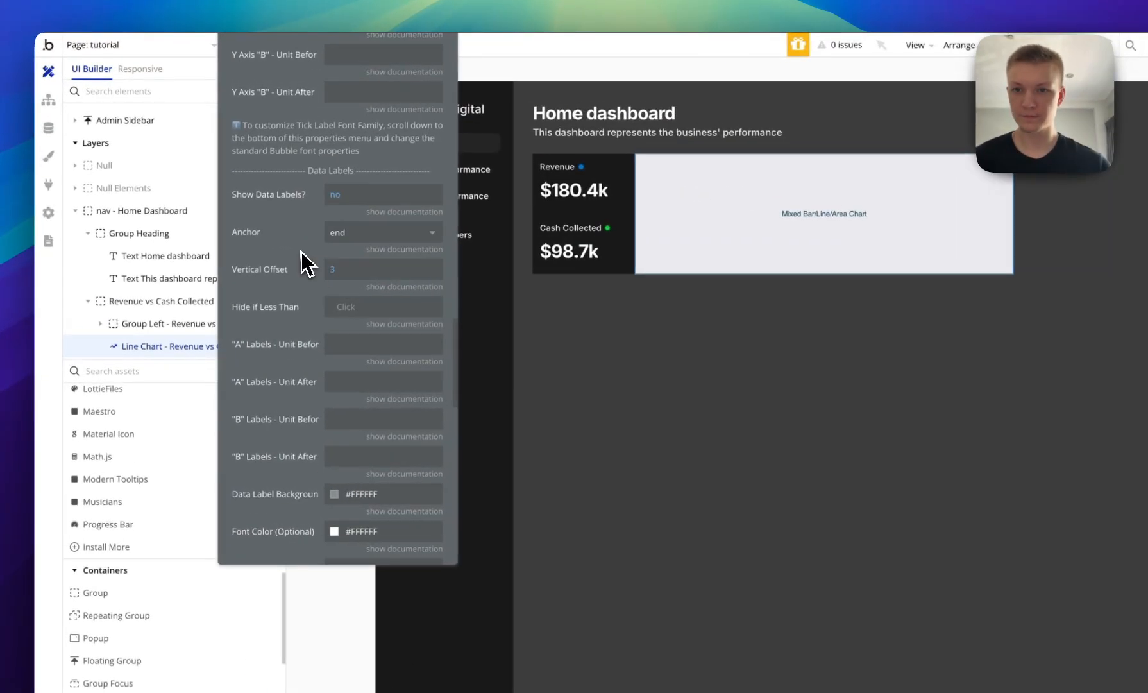
pyautogui.scroll(-5, 302, 257)
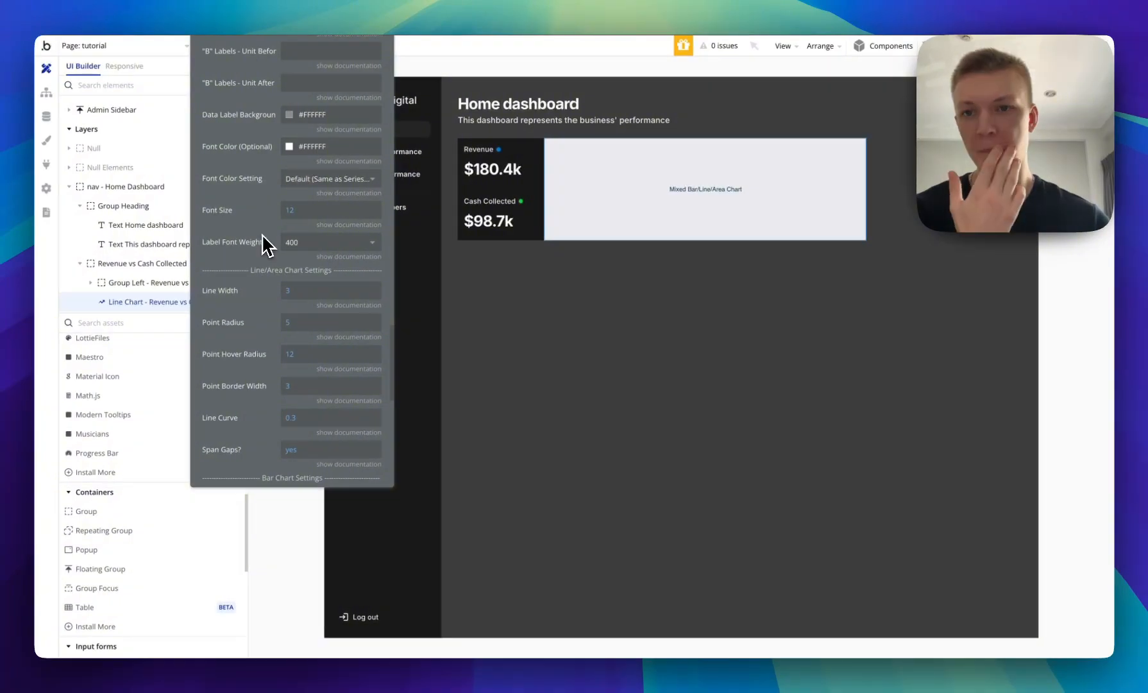
pyautogui.click(324, 273)
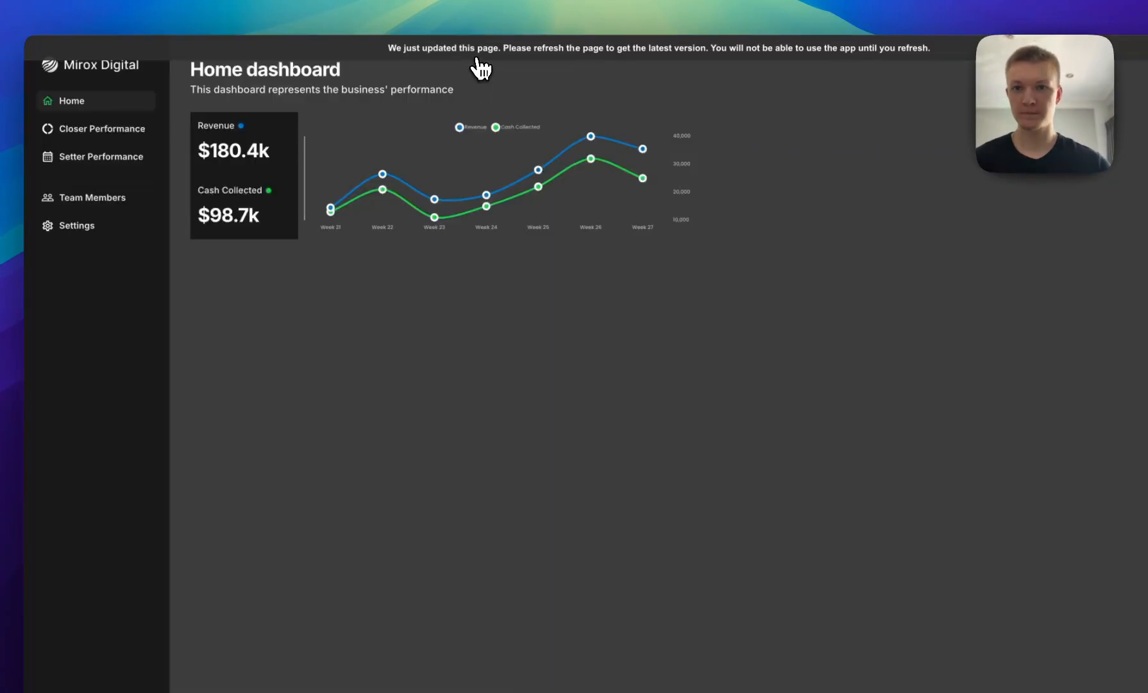
pyautogui.click(482, 64)
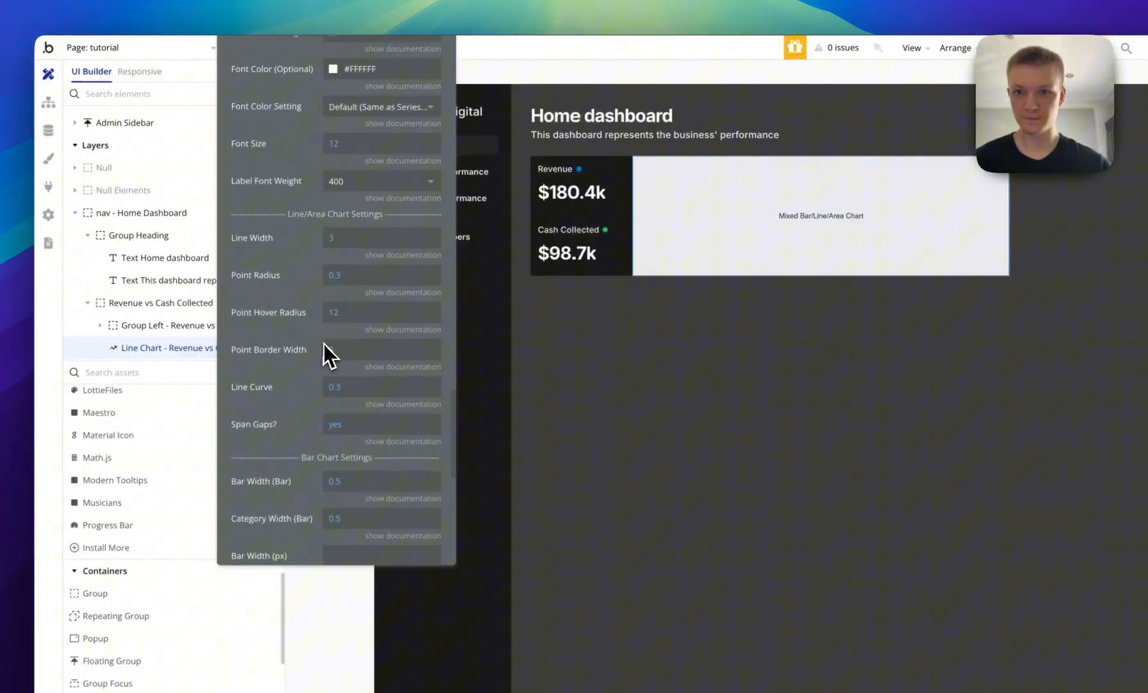
# Set the chart's legend to Don't Show Legend and enter "no_tooltip" as the custom tooltip ID.
pyautogui.scroll(15, 311, 340)
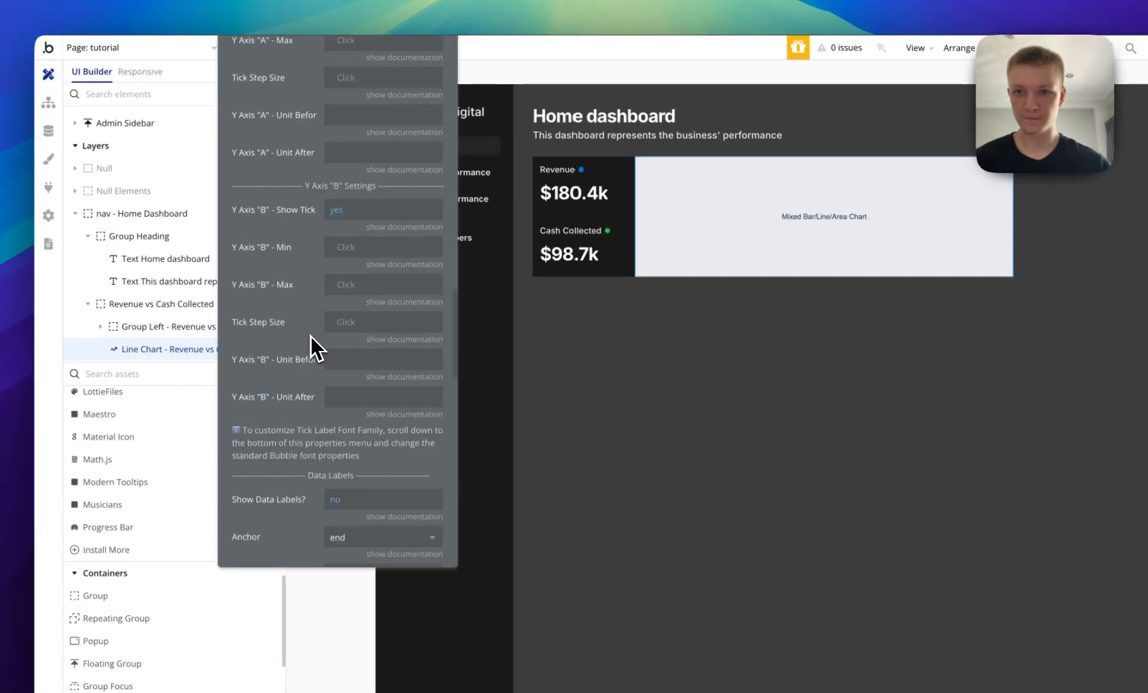
pyautogui.scroll(-15, 290, 229)
pyautogui.click(383, 265)
pyautogui.click(366, 307)
pyautogui.scroll(-2, 361, 289)
pyautogui.click(349, 232)
pyautogui.write('no_tooltup')
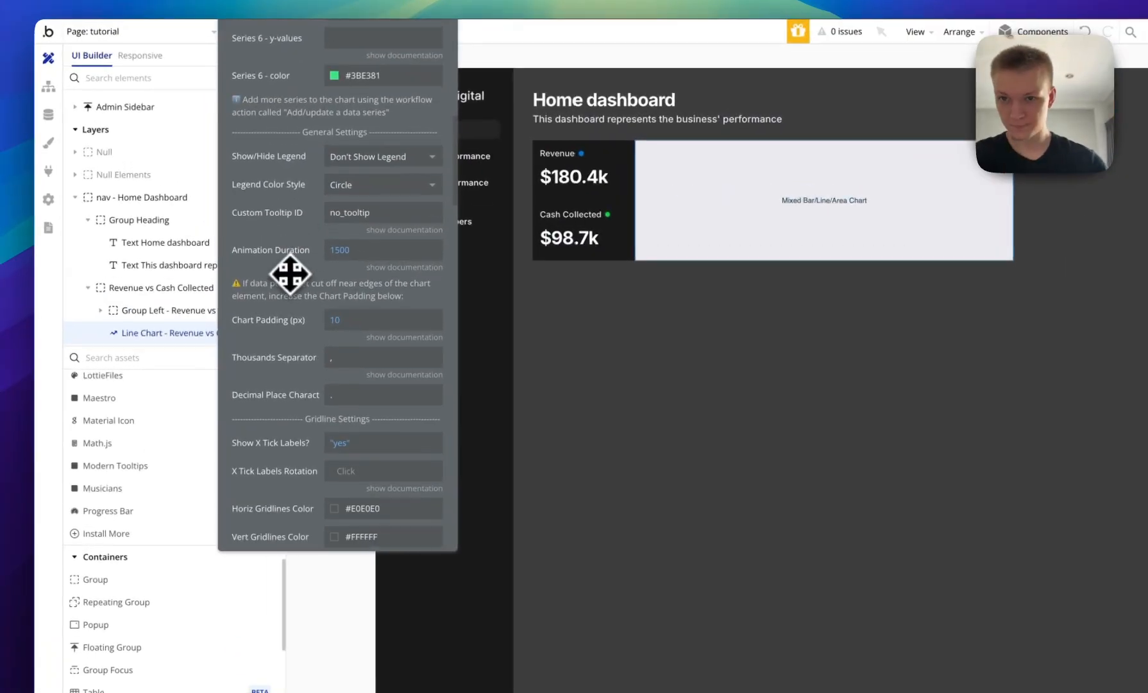
# Set the unit shown before the Y axis "A" values to "$".
pyautogui.scroll(-10, 299, 218)
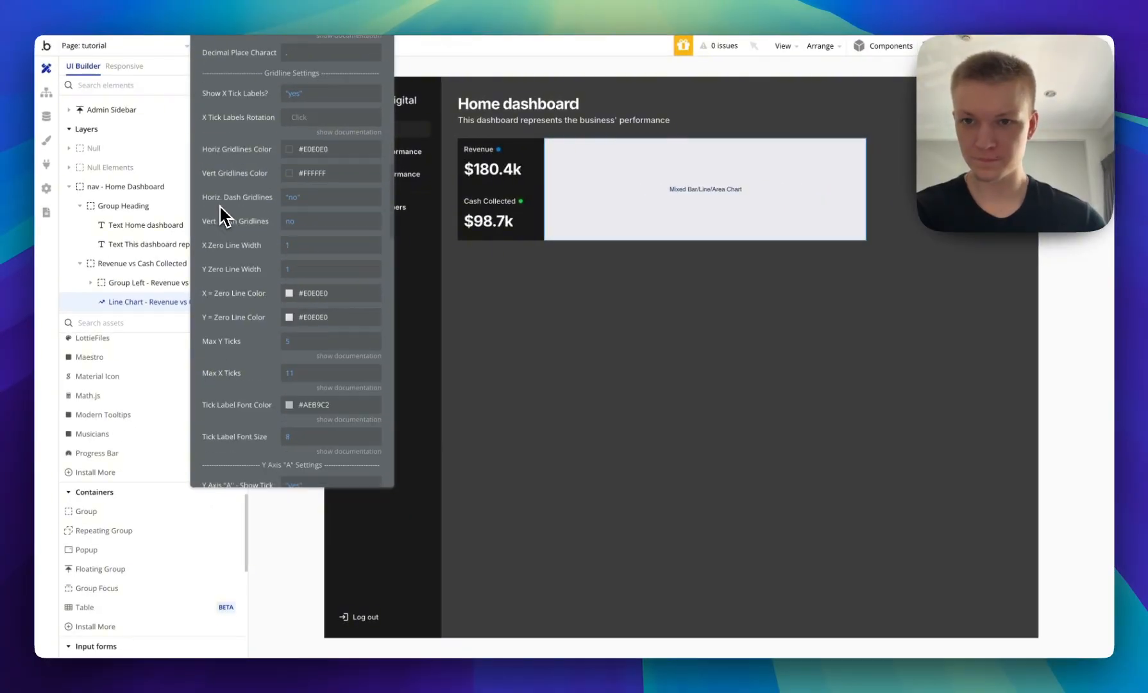
pyautogui.scroll(-5, 224, 211)
pyautogui.click(310, 302)
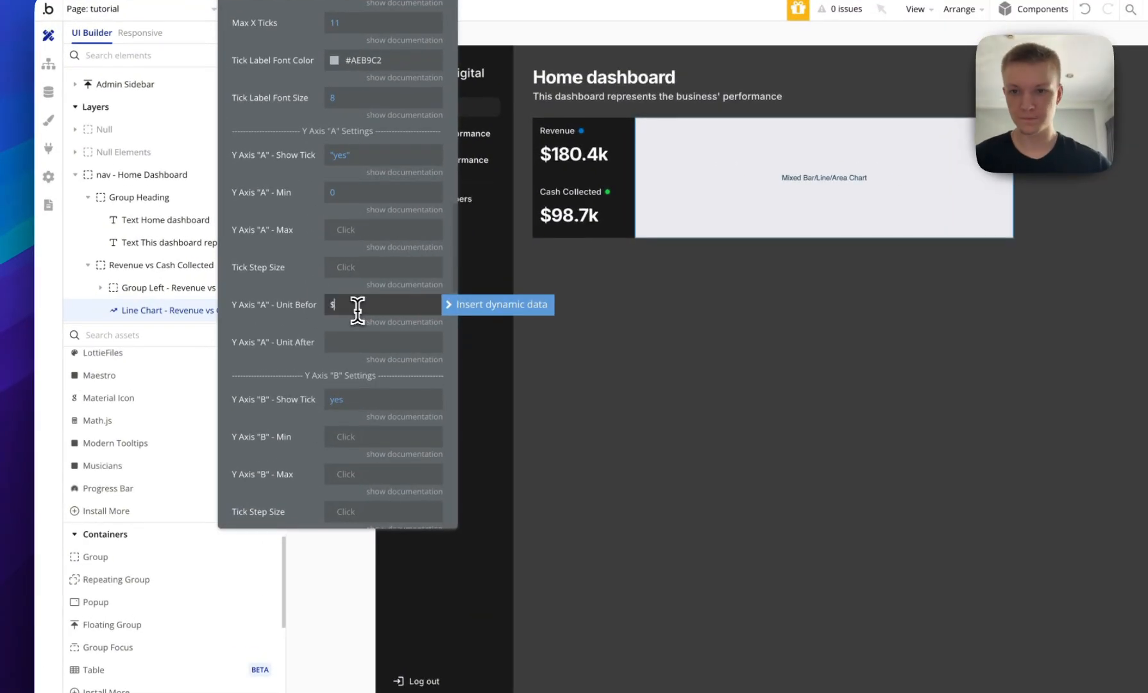
pyautogui.scroll(-5, 357, 310)
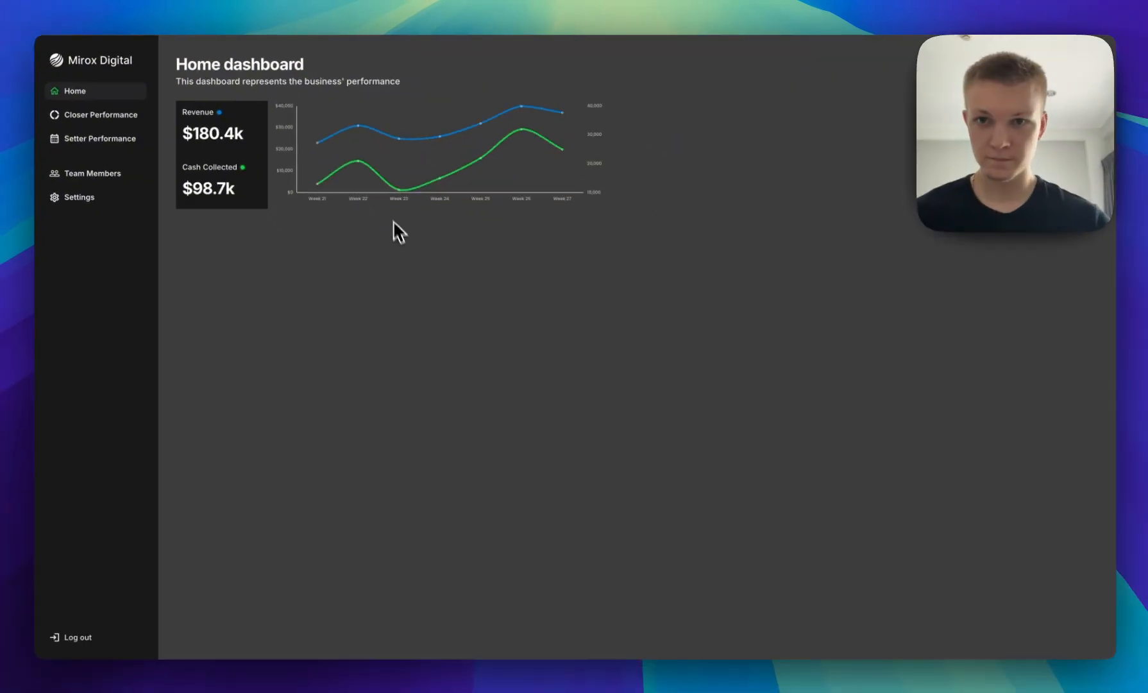
# Apply the Background Border color variable to the chart's X and Y zero lines.
pyautogui.click(186, 6)
pyautogui.scroll(1, 275, 249)
pyautogui.scroll(-5, 295, 327)
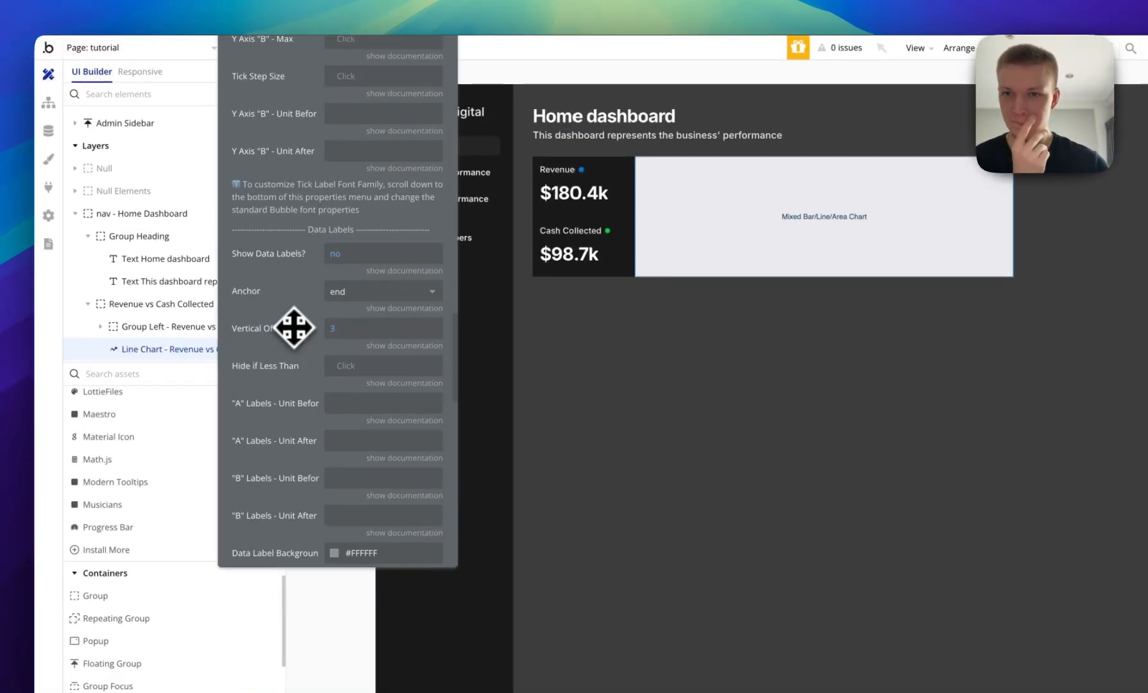
pyautogui.scroll(-3, 294, 327)
pyautogui.scroll(10, 309, 195)
pyautogui.click(351, 249)
pyautogui.click(387, 436)
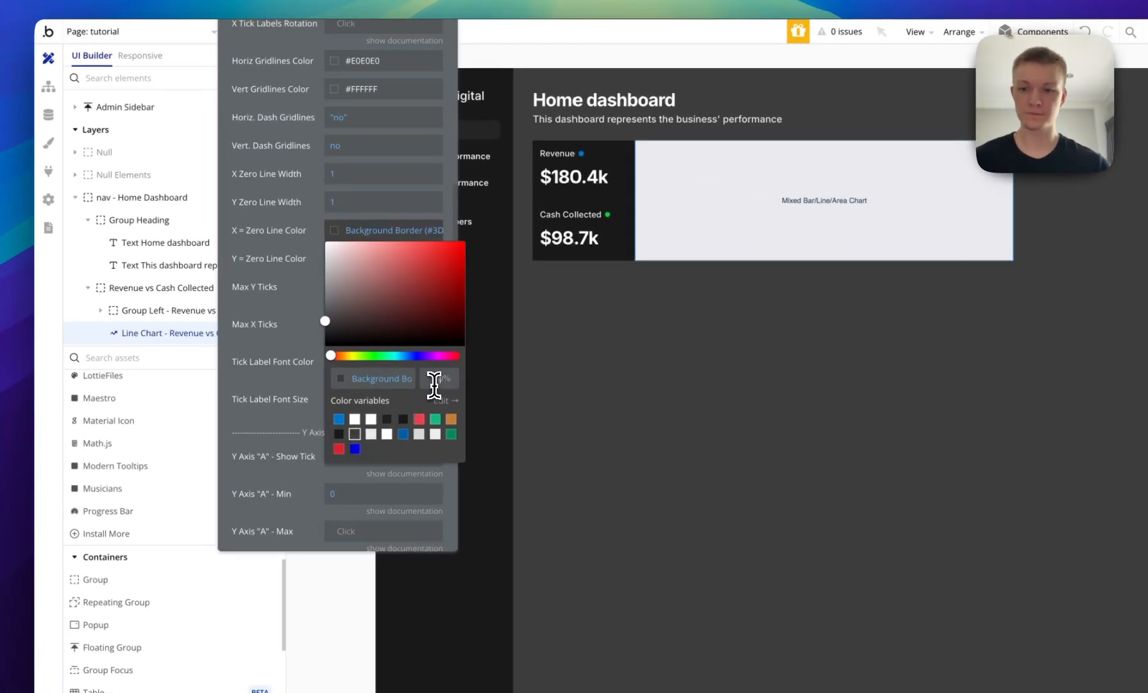
pyautogui.click(351, 259)
pyautogui.click(356, 462)
# Apply the Supporting Text color variable to the chart's tick labels and refresh the page preview.
pyautogui.click(350, 362)
pyautogui.click(387, 536)
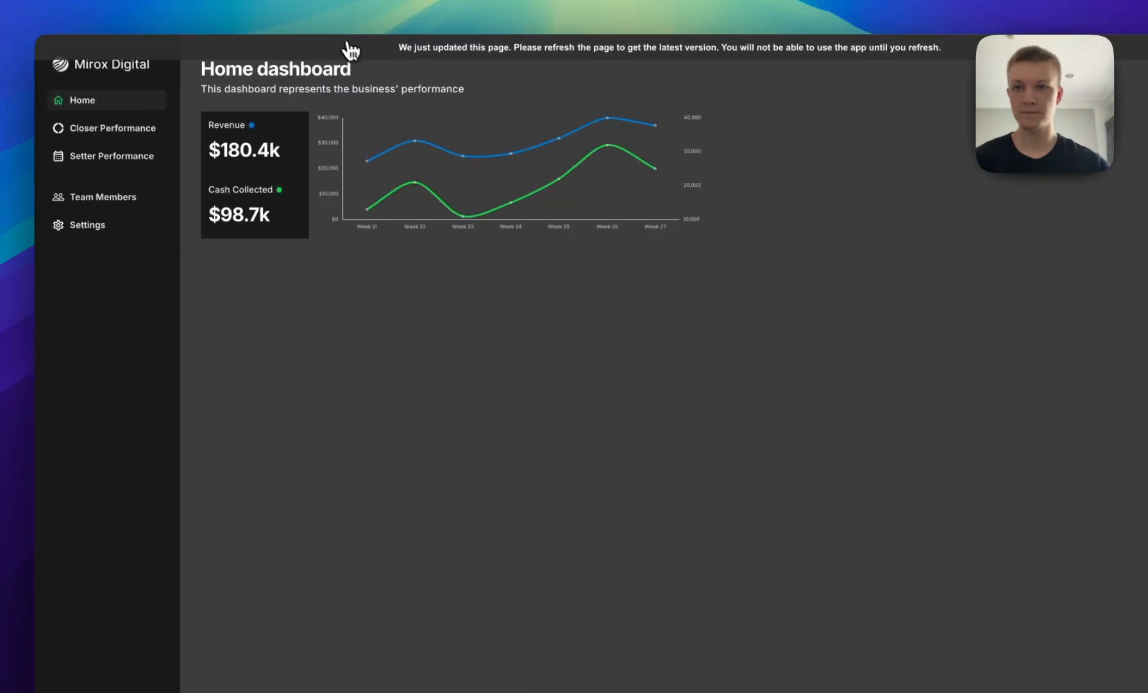
pyautogui.click(424, 46)
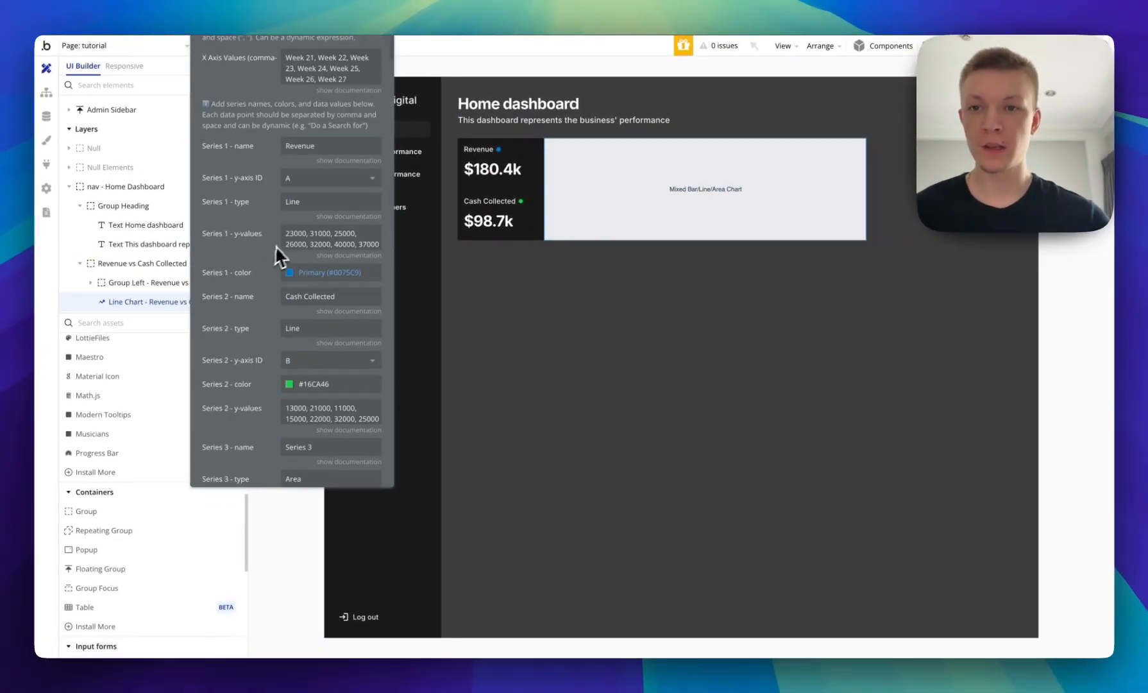
# Review the line chart's appearance settings from the data series down to the general, gridline and tick settings.
pyautogui.moveTo(257, 233); pyautogui.dragTo(323, 256)
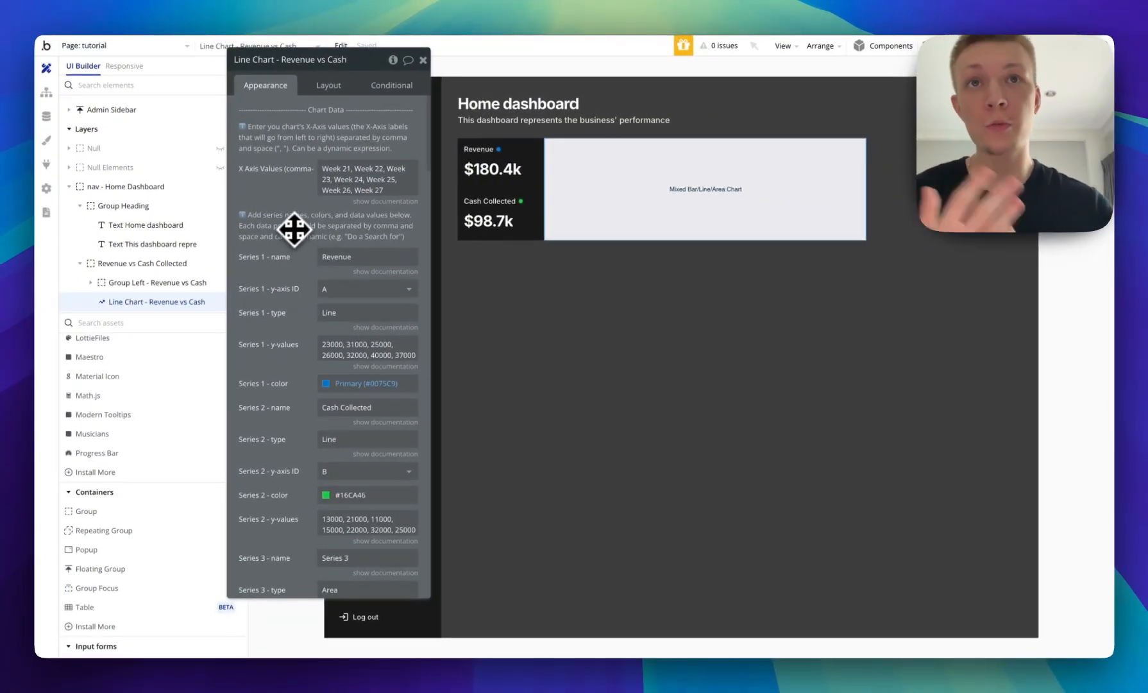
pyautogui.scroll(-5, 289, 233)
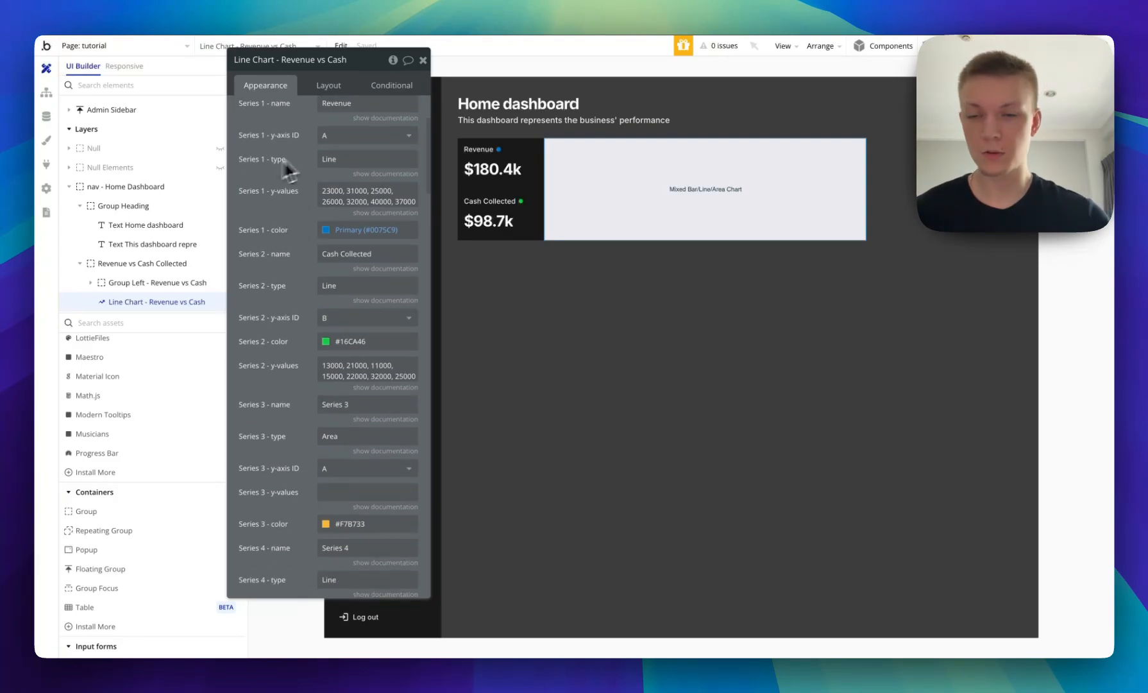
pyautogui.scroll(-17, 282, 244)
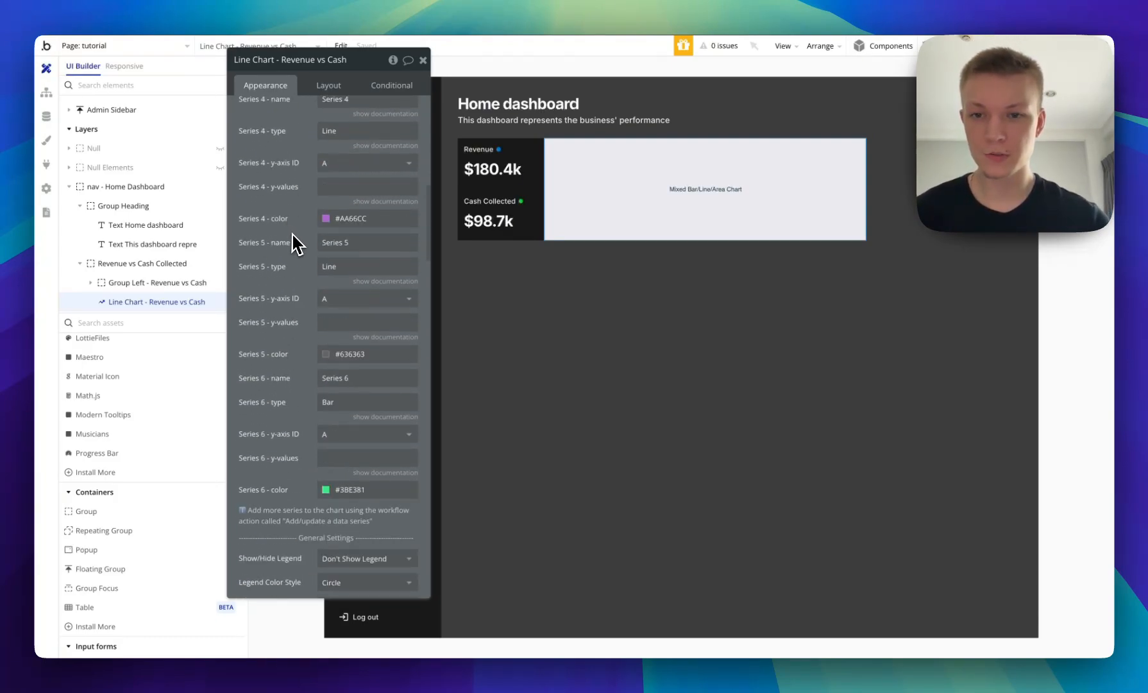
pyautogui.scroll(-5, 296, 247)
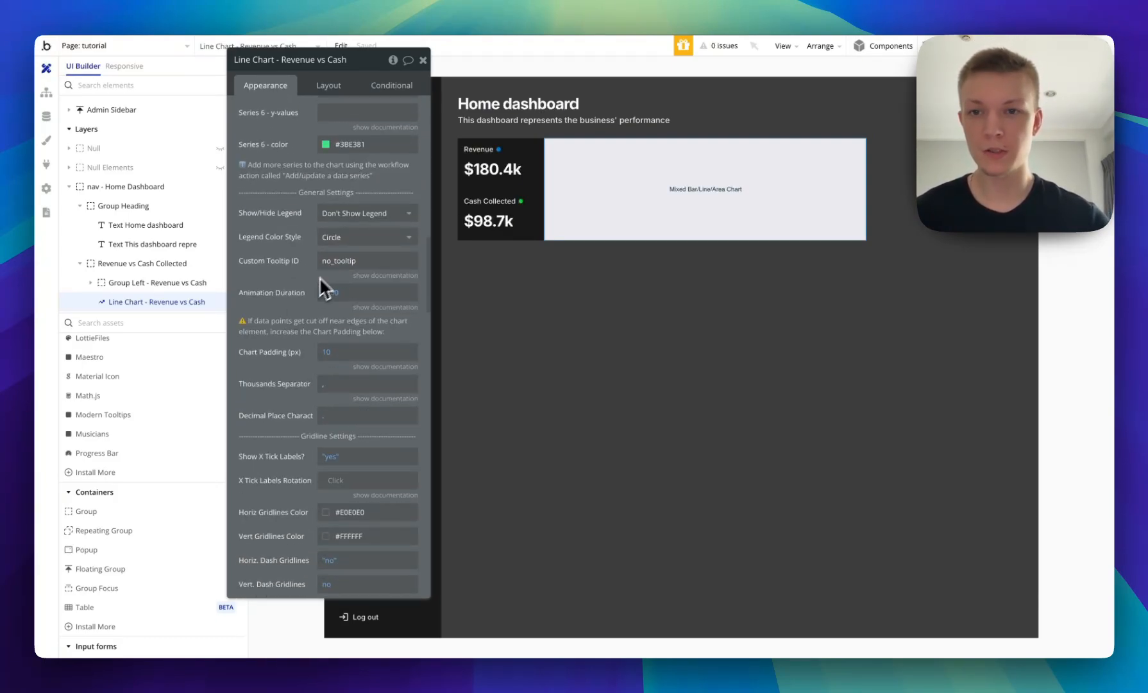
pyautogui.scroll(-3, 282, 281)
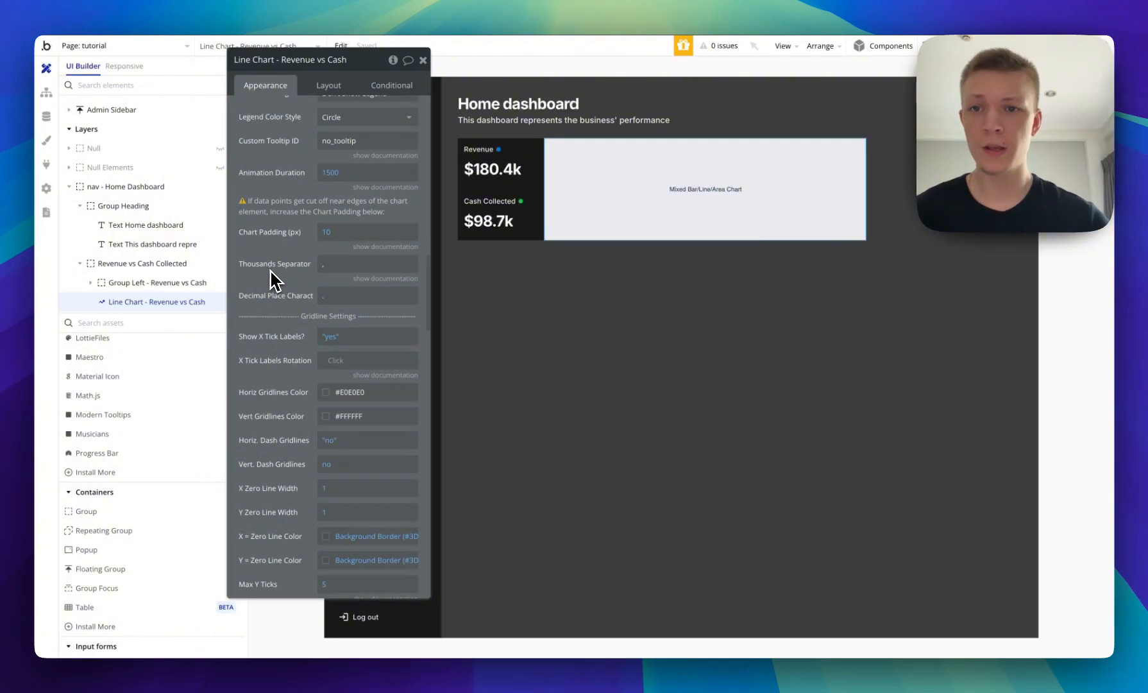
pyautogui.scroll(-2, 295, 242)
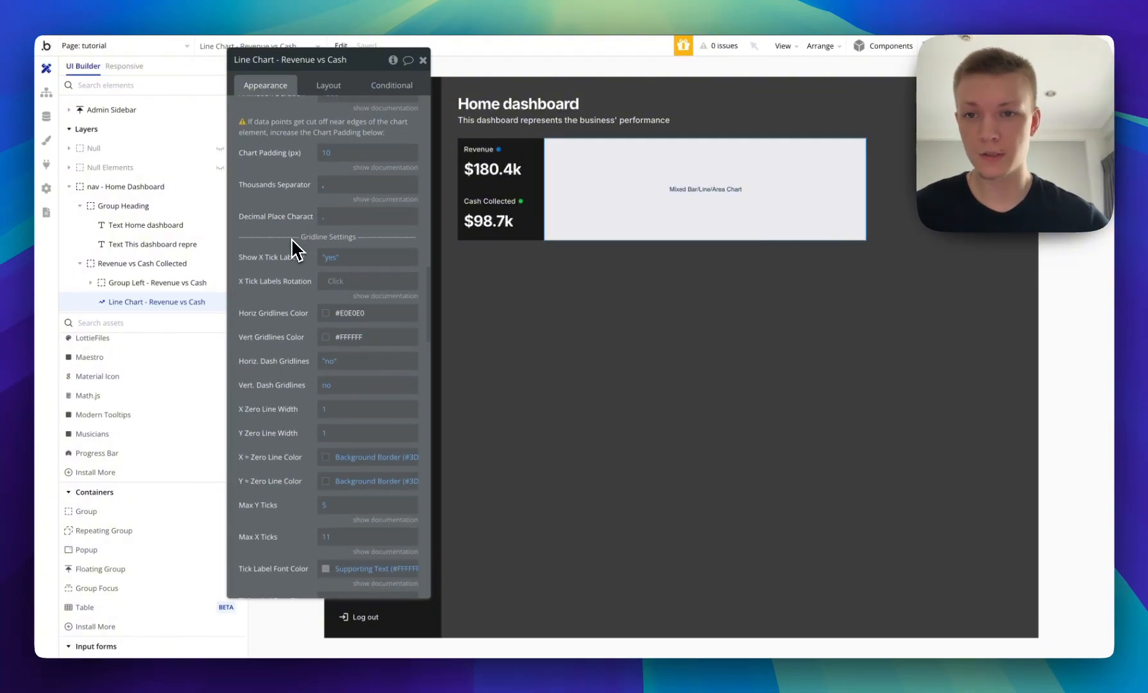
pyautogui.scroll(-2, 292, 244)
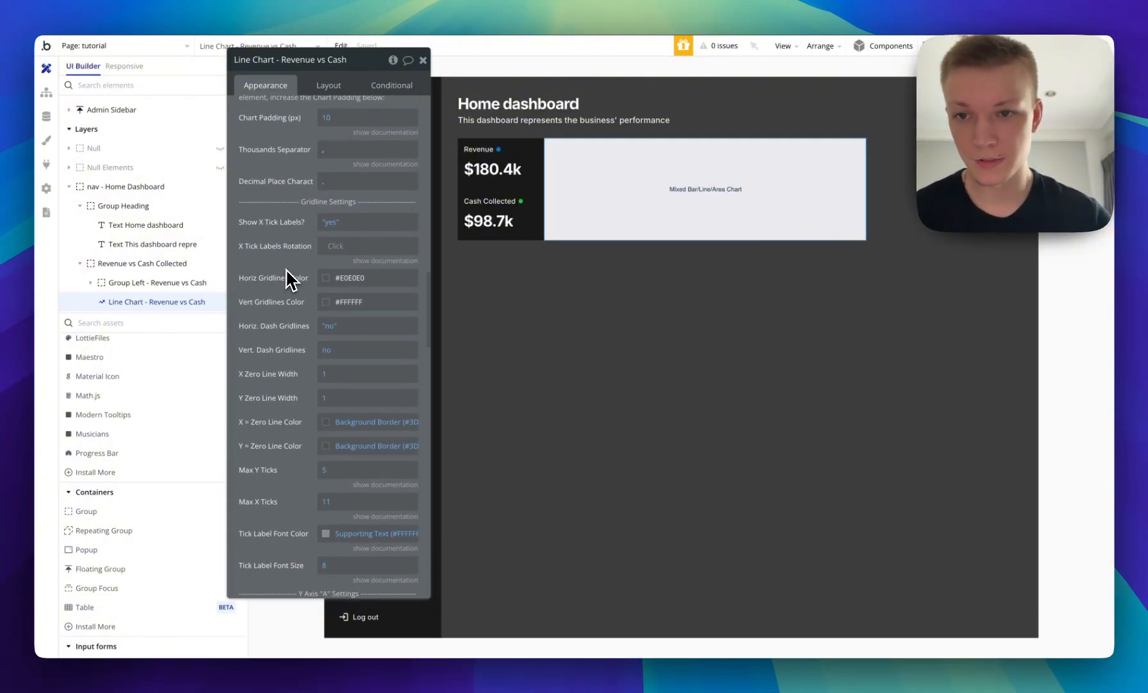
# Set the font size of the line chart's data labels to 10.
pyautogui.scroll(-6, 287, 277)
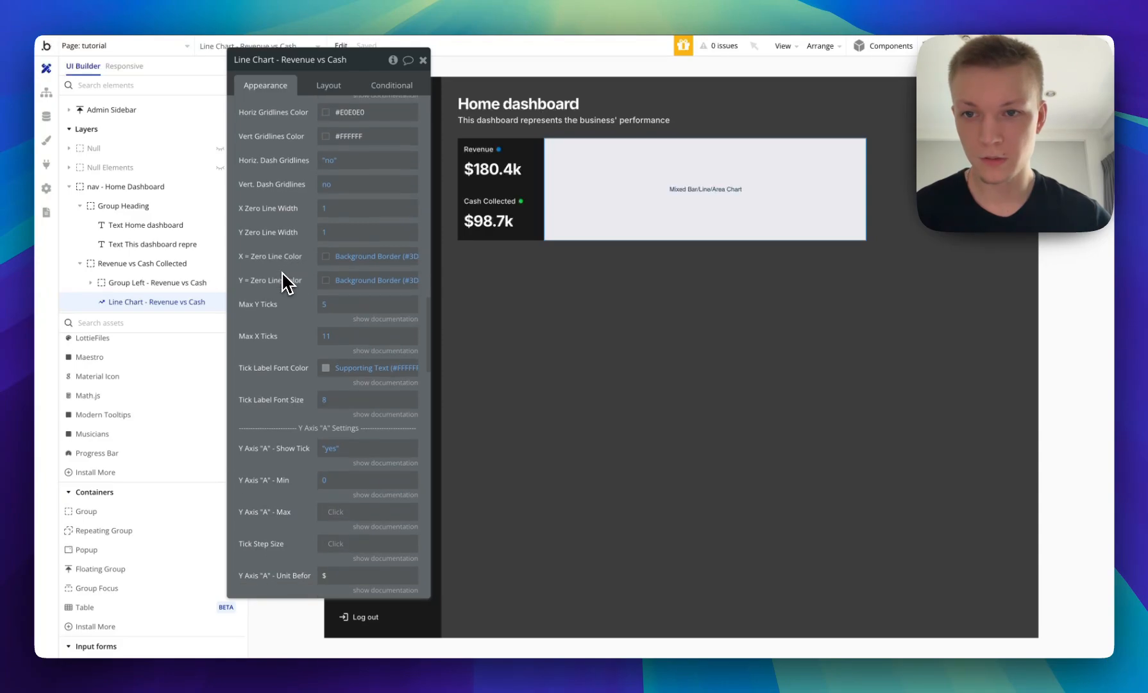
pyautogui.scroll(-6, 292, 282)
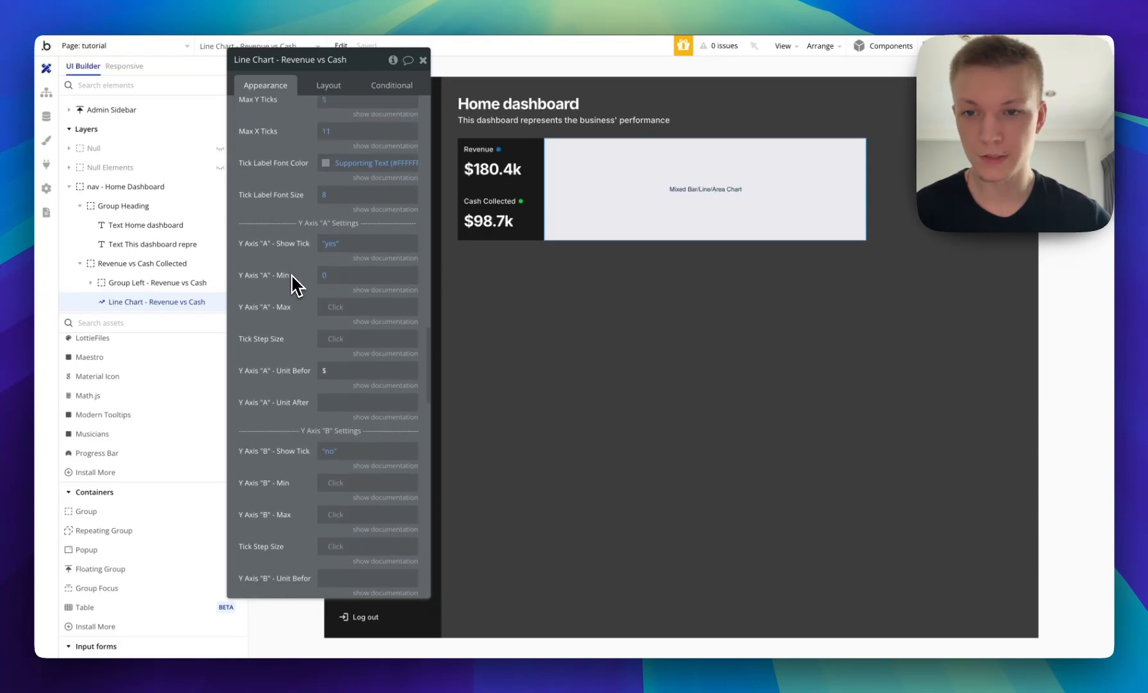
pyautogui.scroll(-10, 295, 284)
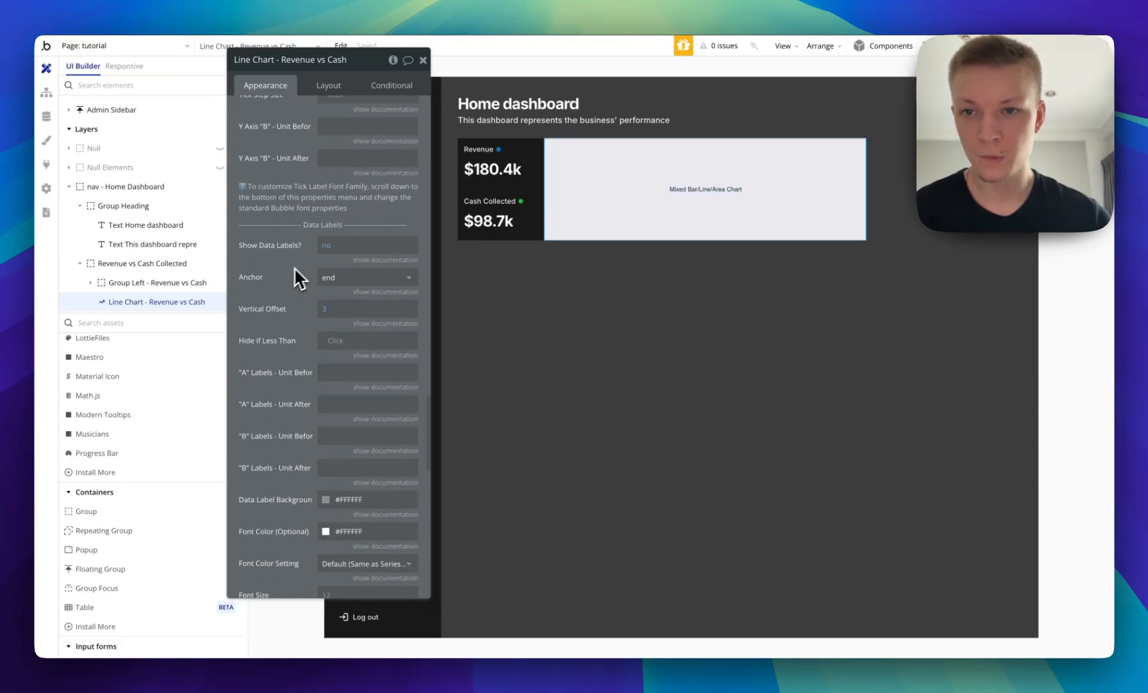
pyautogui.scroll(-2, 292, 269)
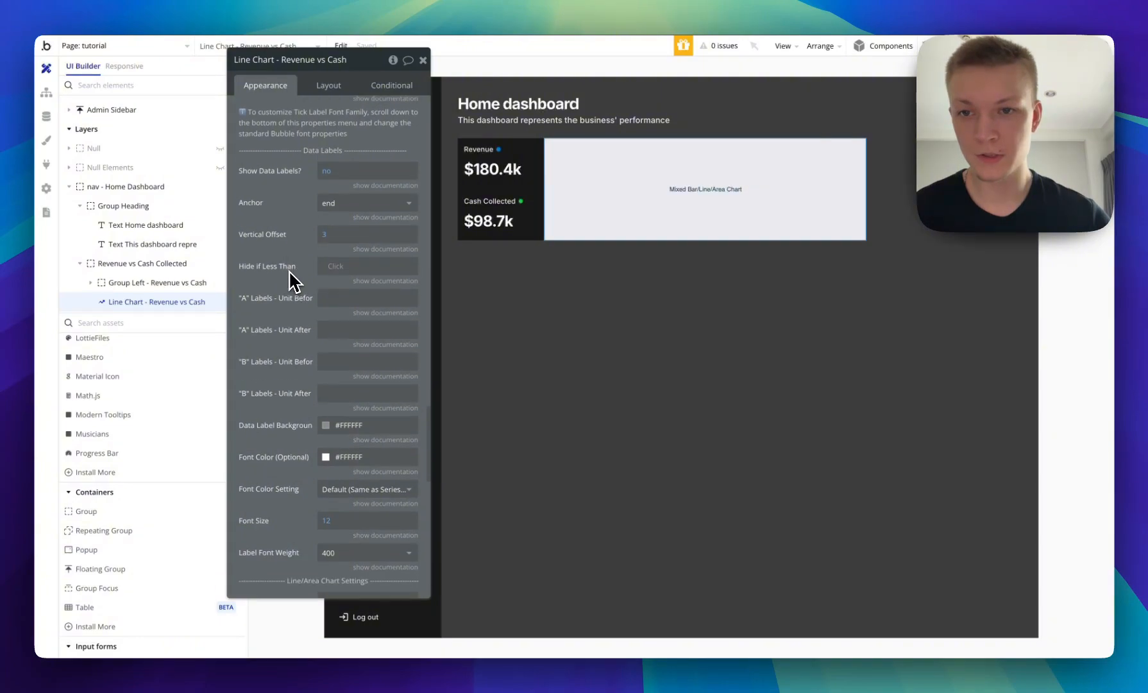
pyautogui.scroll(-4, 290, 271)
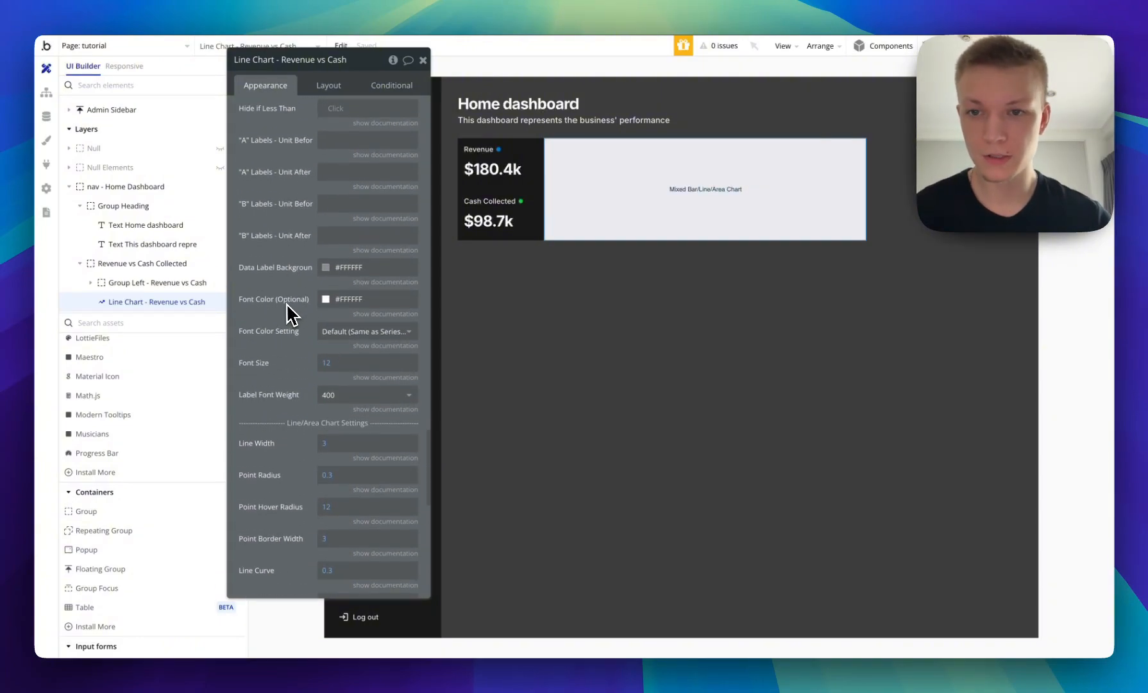
pyautogui.scroll(-1, 286, 305)
pyautogui.click(333, 350)
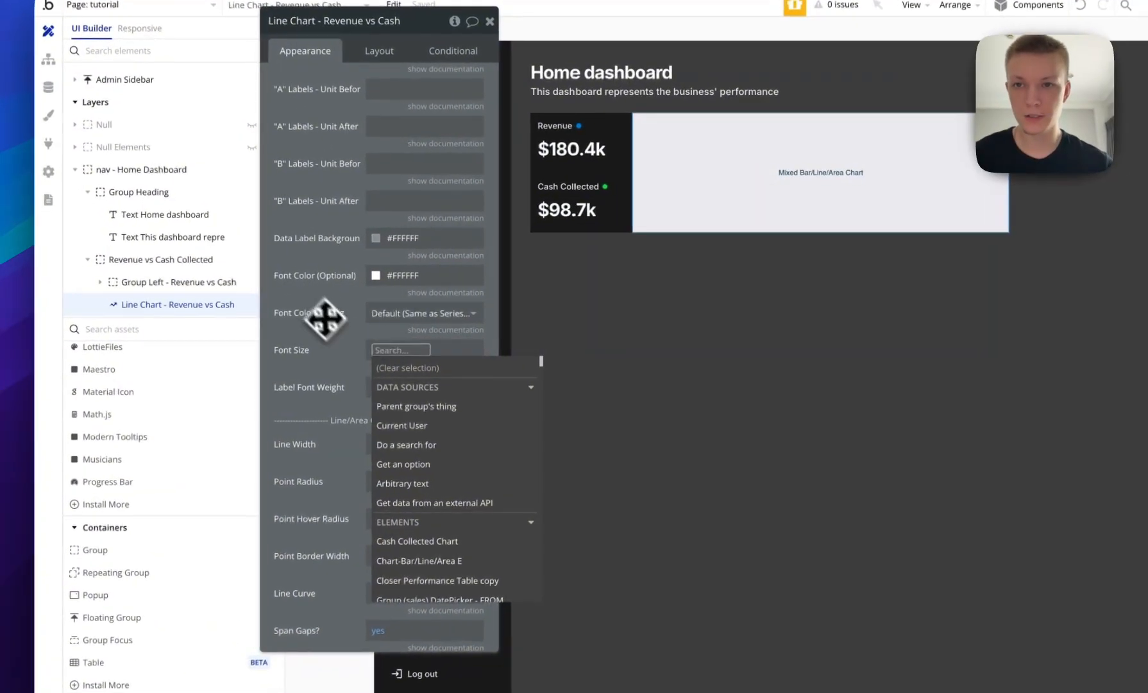
pyautogui.scroll(5, 282, 307)
pyautogui.scroll(-6, 314, 292)
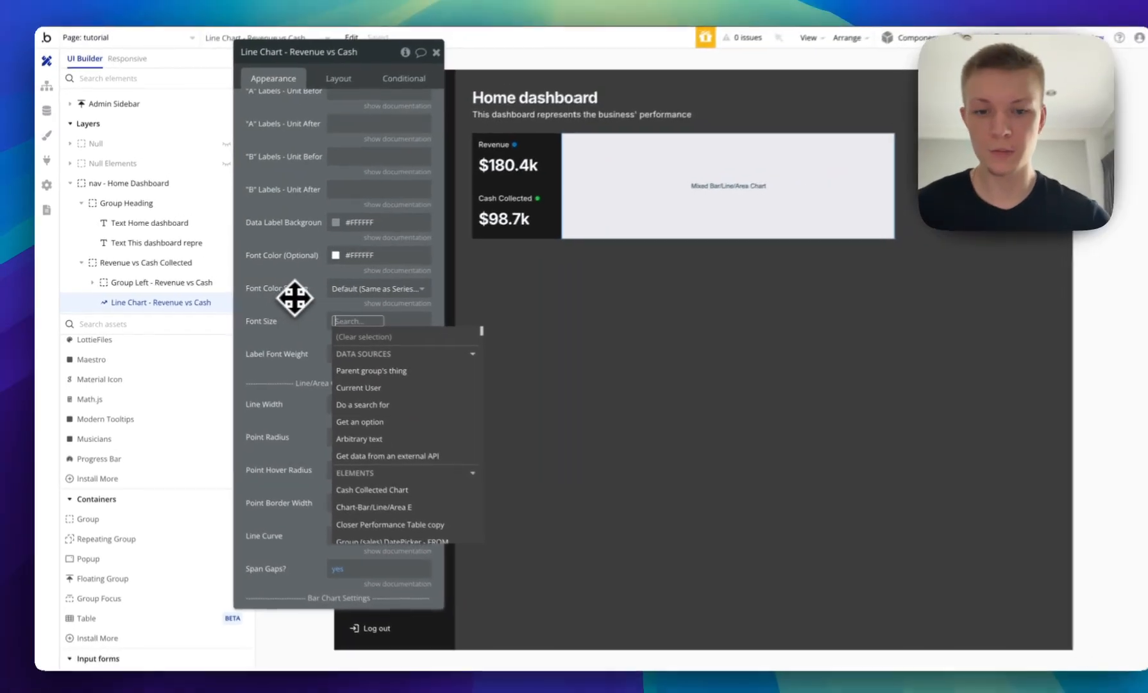
pyautogui.write('9')
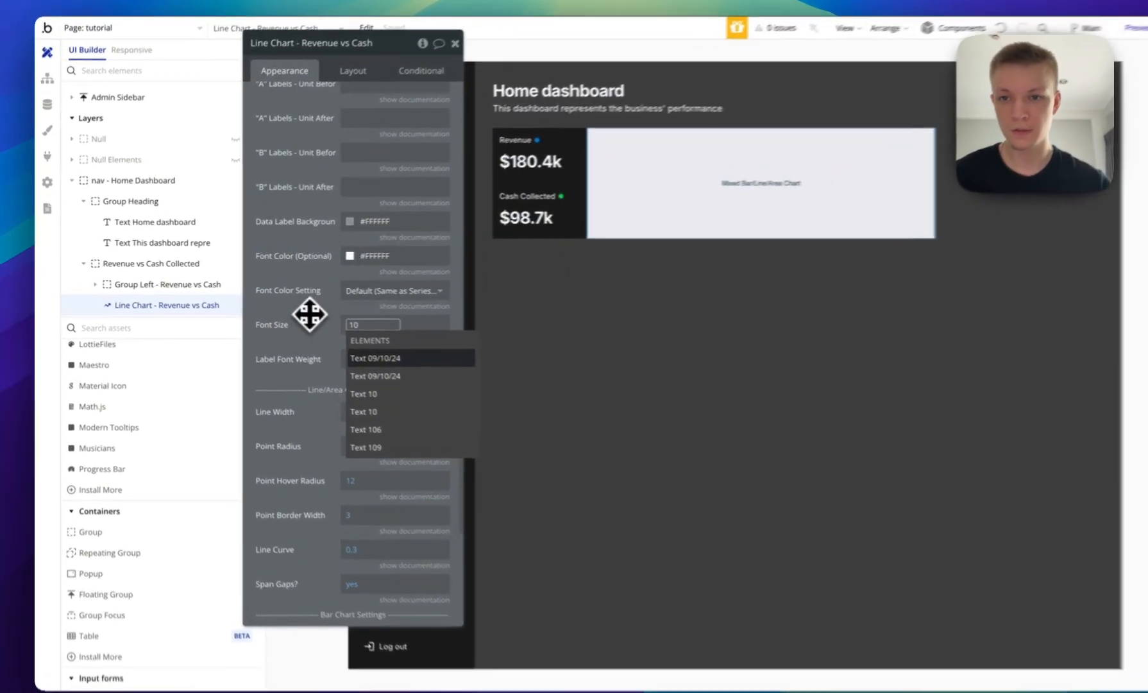
pyautogui.click(286, 297)
# Review the chart's line/area, bar chart, style and font settings.
pyautogui.scroll(-5, 286, 302)
pyautogui.scroll(-2, 325, 316)
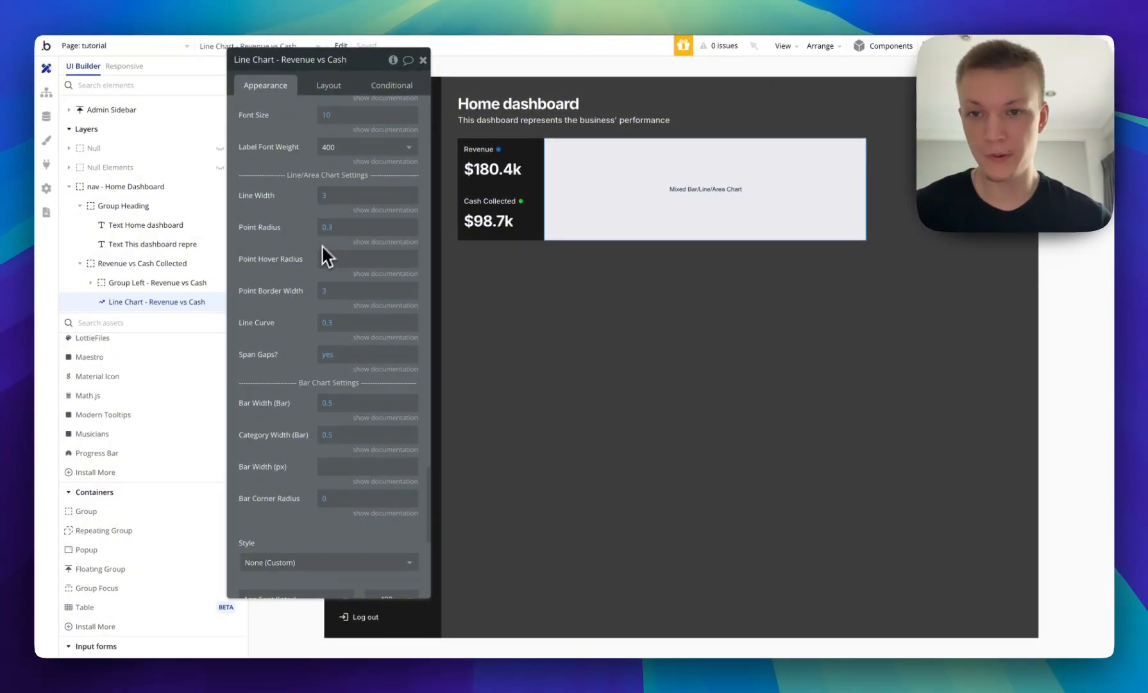
pyautogui.scroll(-1, 314, 257)
pyautogui.scroll(-5, 286, 256)
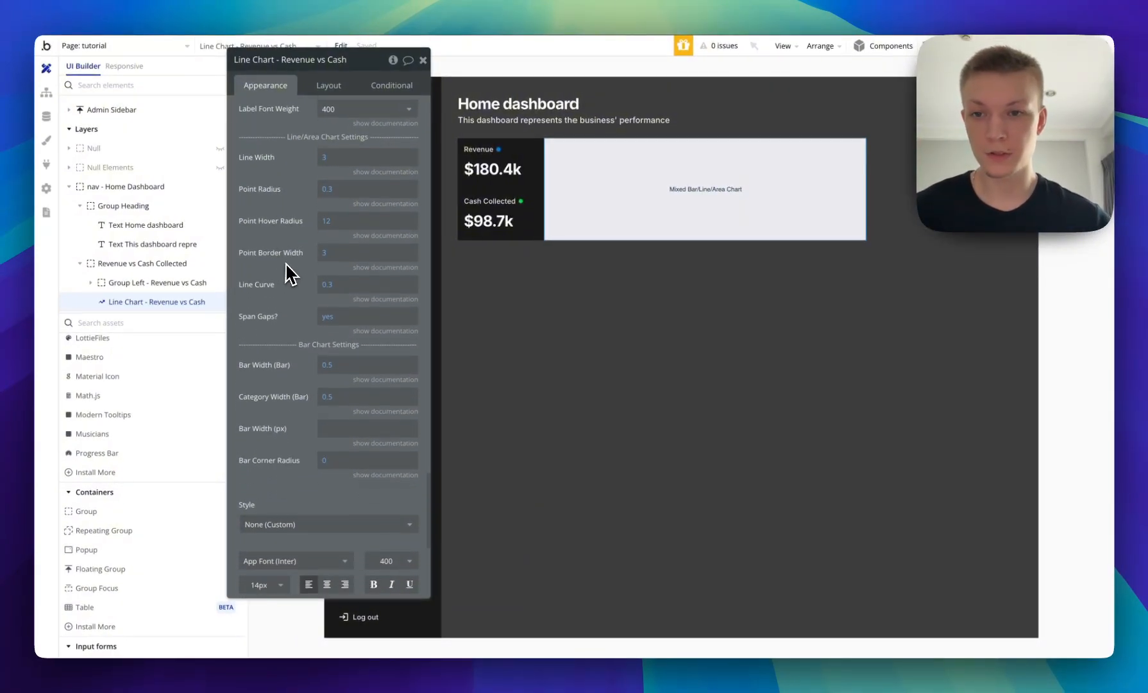
pyautogui.scroll(-2, 296, 269)
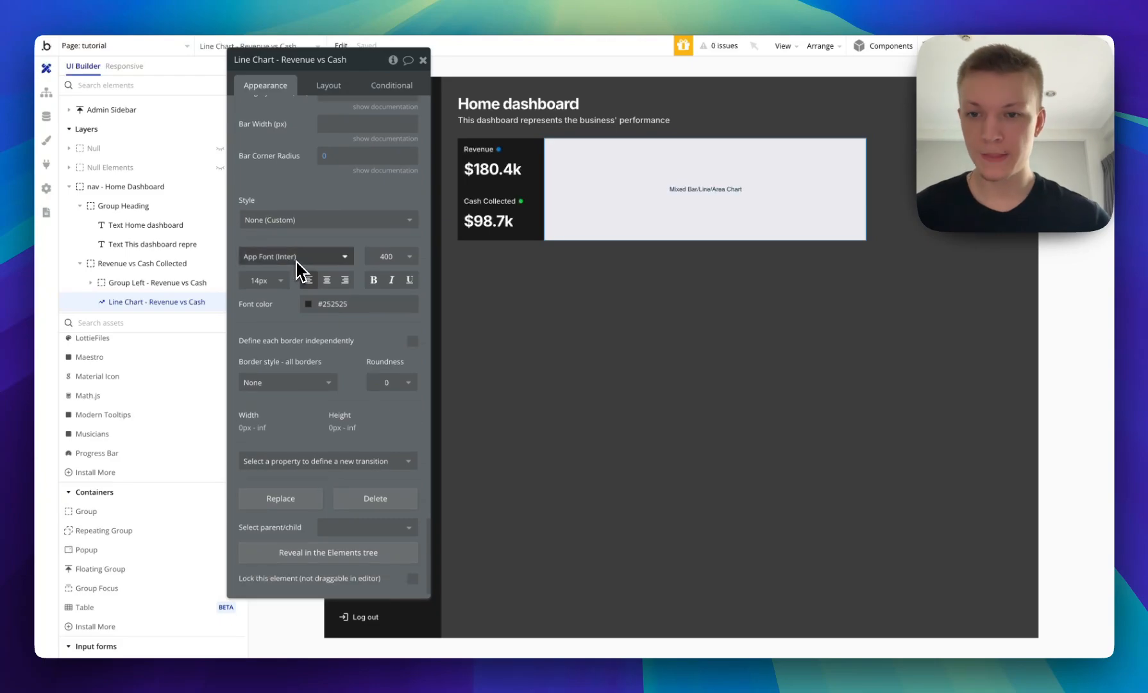
pyautogui.scroll(10, 295, 266)
# Give the Revenue vs Cash Collected group a flat color background using the Background color variable.
pyautogui.click(172, 263)
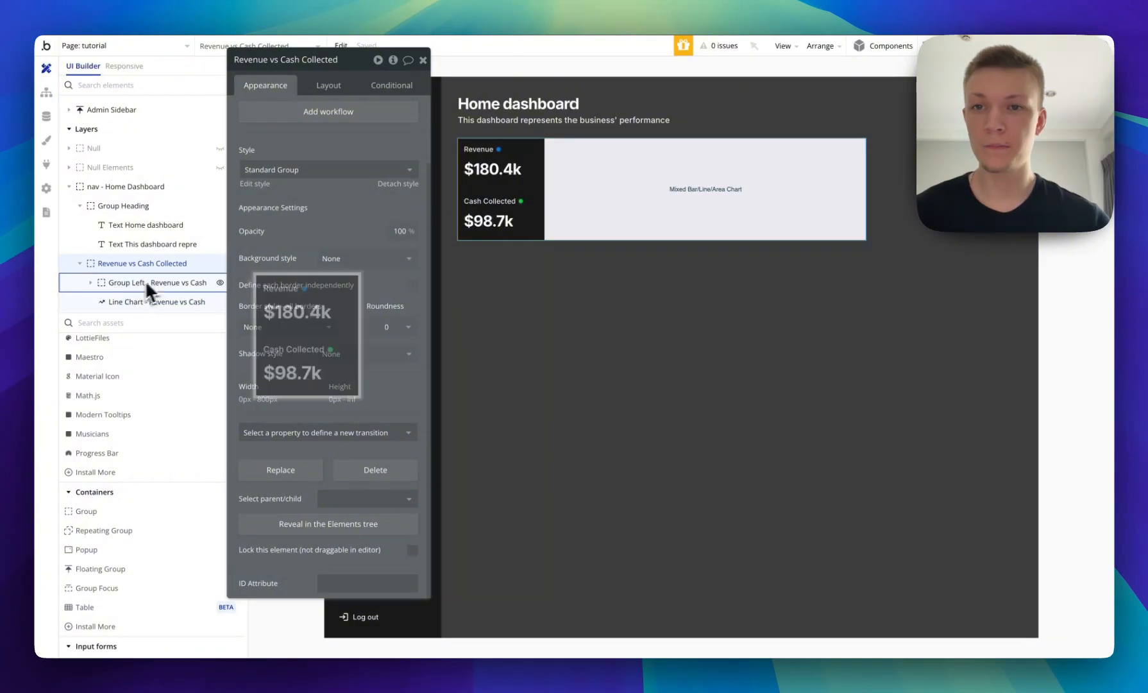
pyautogui.click(329, 84)
pyautogui.click(266, 85)
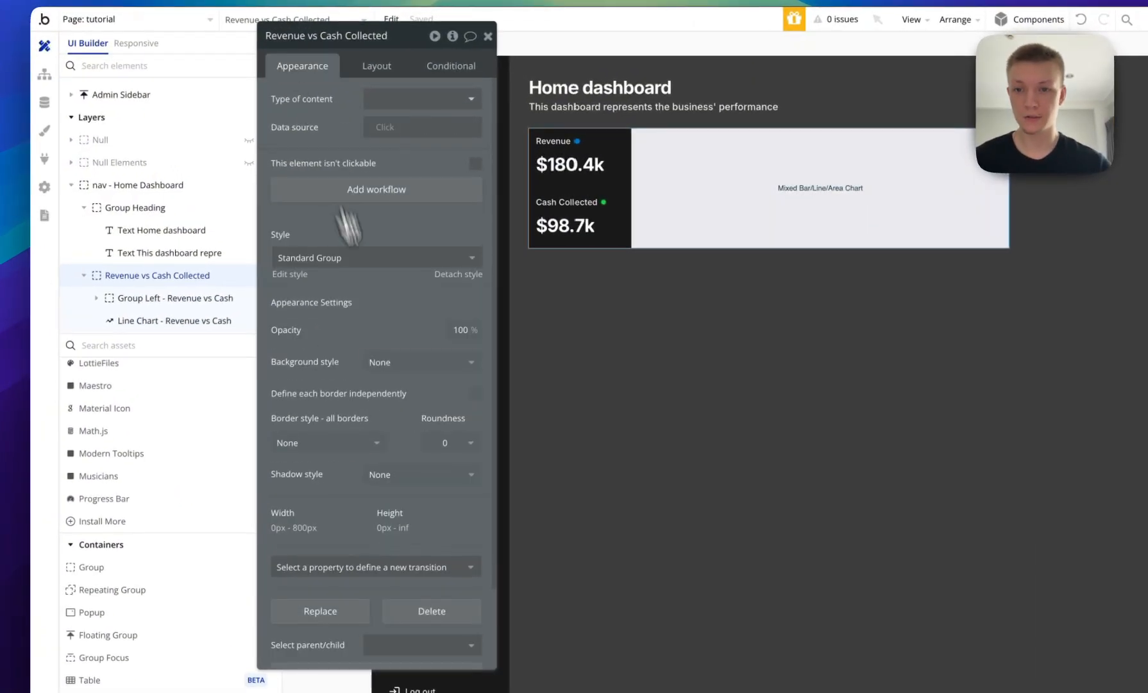
pyautogui.click(400, 363)
pyautogui.click(411, 427)
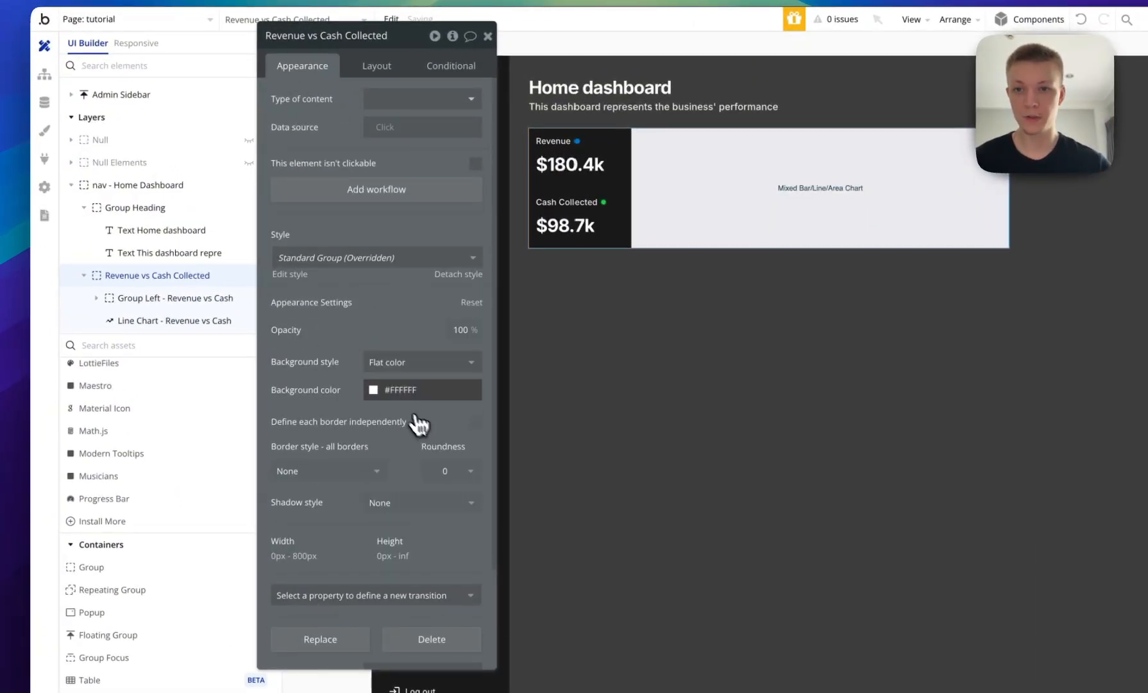
pyautogui.click(416, 390)
pyautogui.click(482, 581)
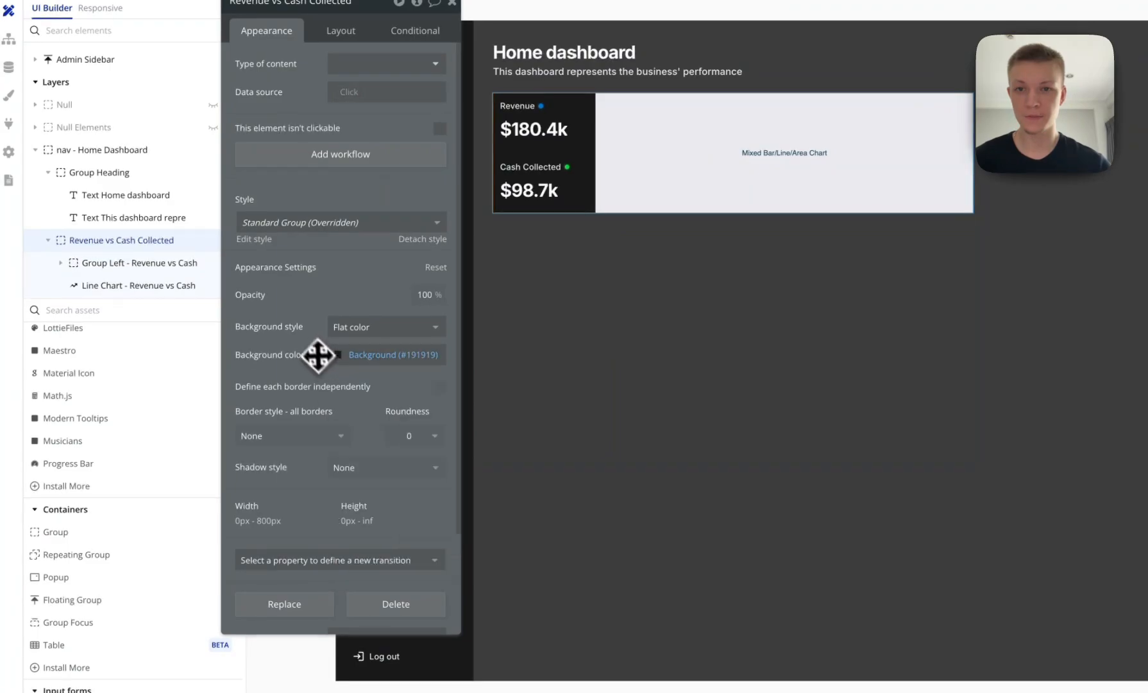
# Set the border roundness of the Revenue vs Cash Collected group to 10.
pyautogui.scroll(-1, 318, 354)
pyautogui.click(387, 378)
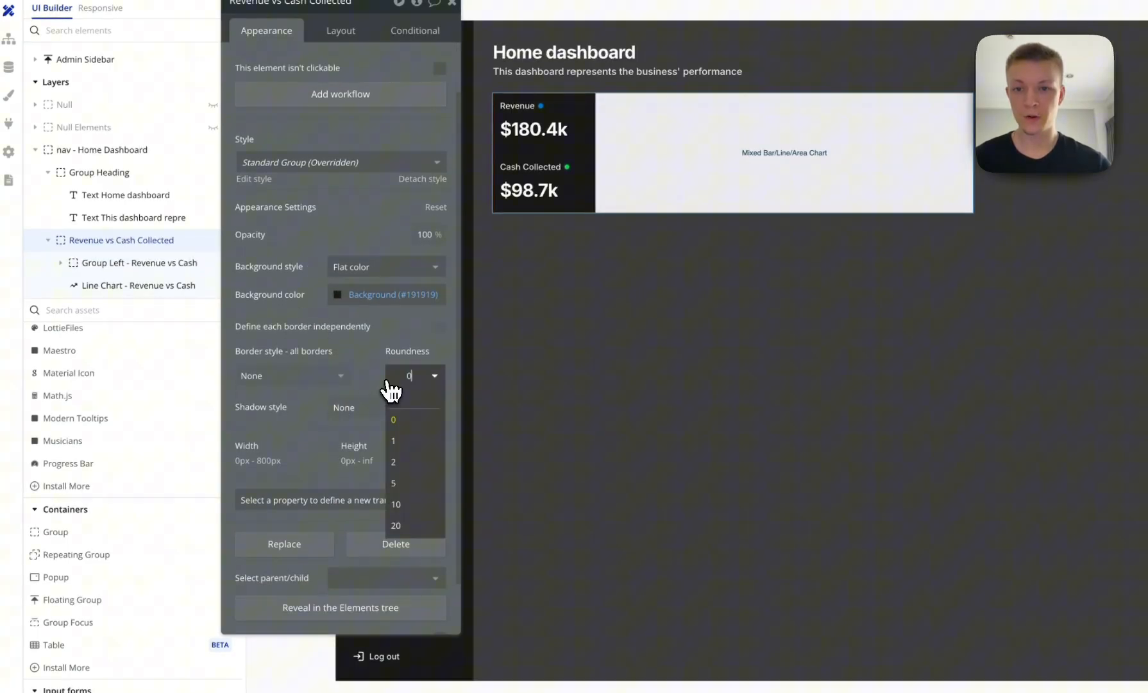
pyautogui.click(409, 505)
pyautogui.click(668, 353)
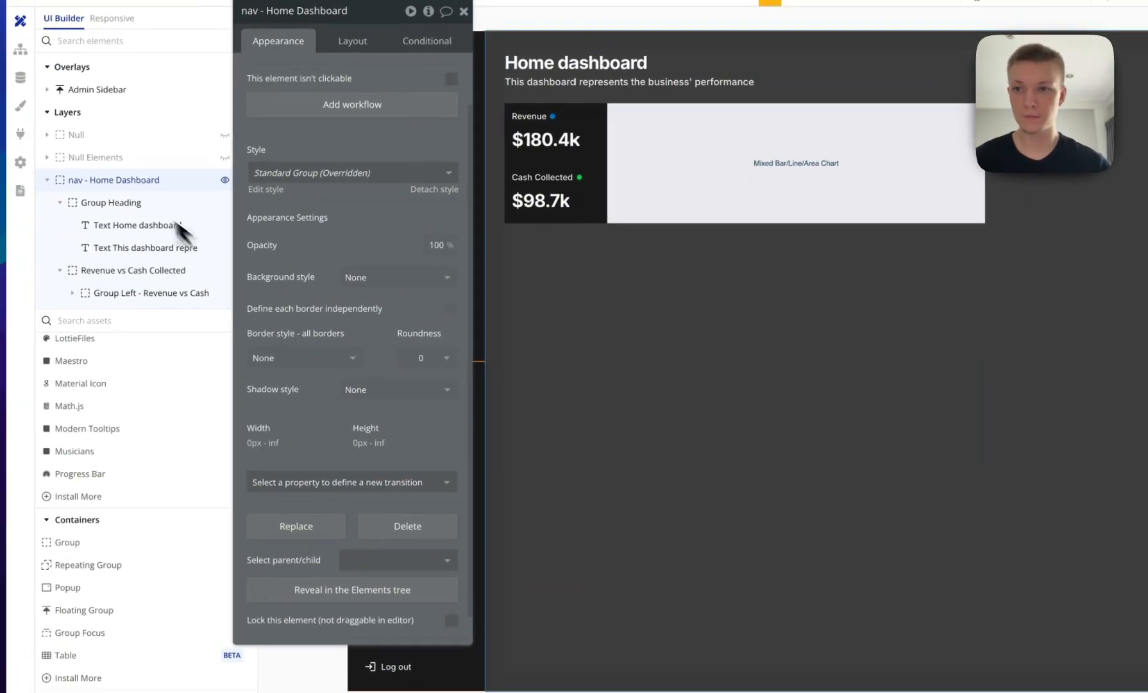
pyautogui.click(111, 192)
pyautogui.click(146, 280)
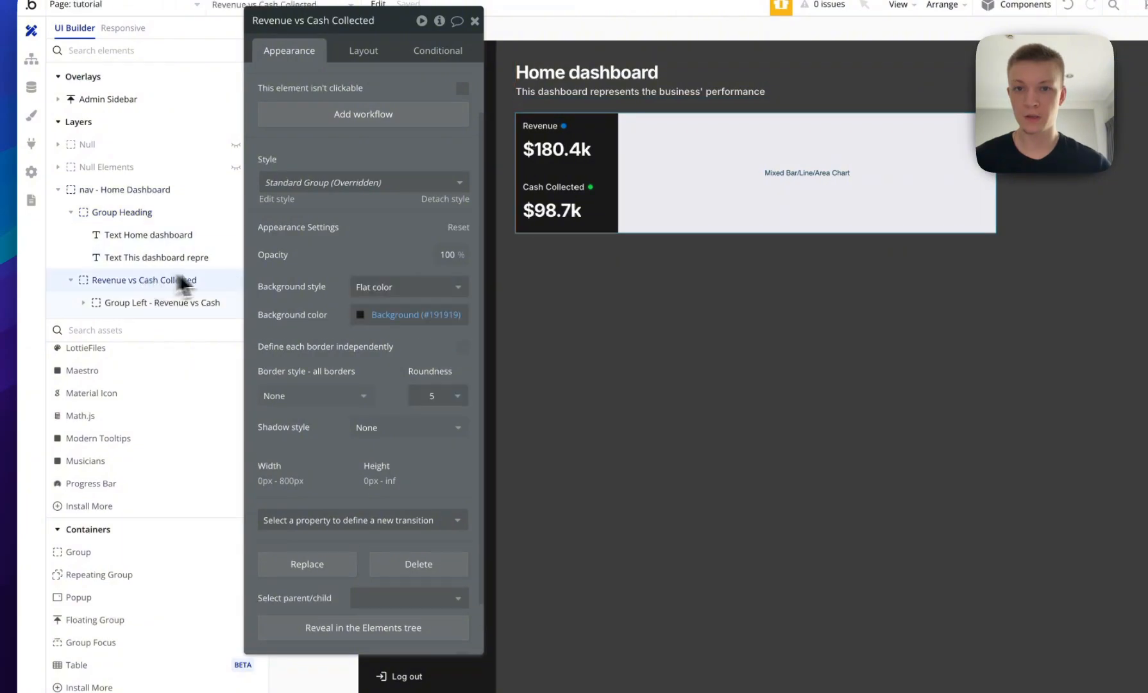
pyautogui.scroll(-1, 375, 279)
pyautogui.click(429, 334)
pyautogui.click(440, 462)
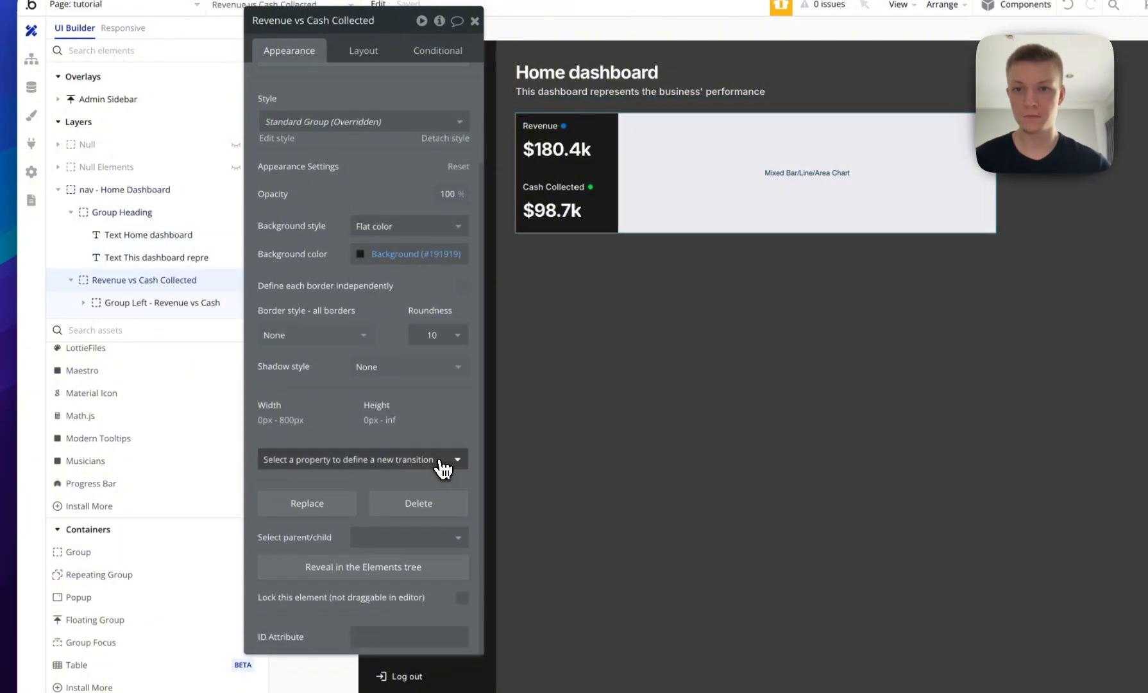
pyautogui.click(750, 312)
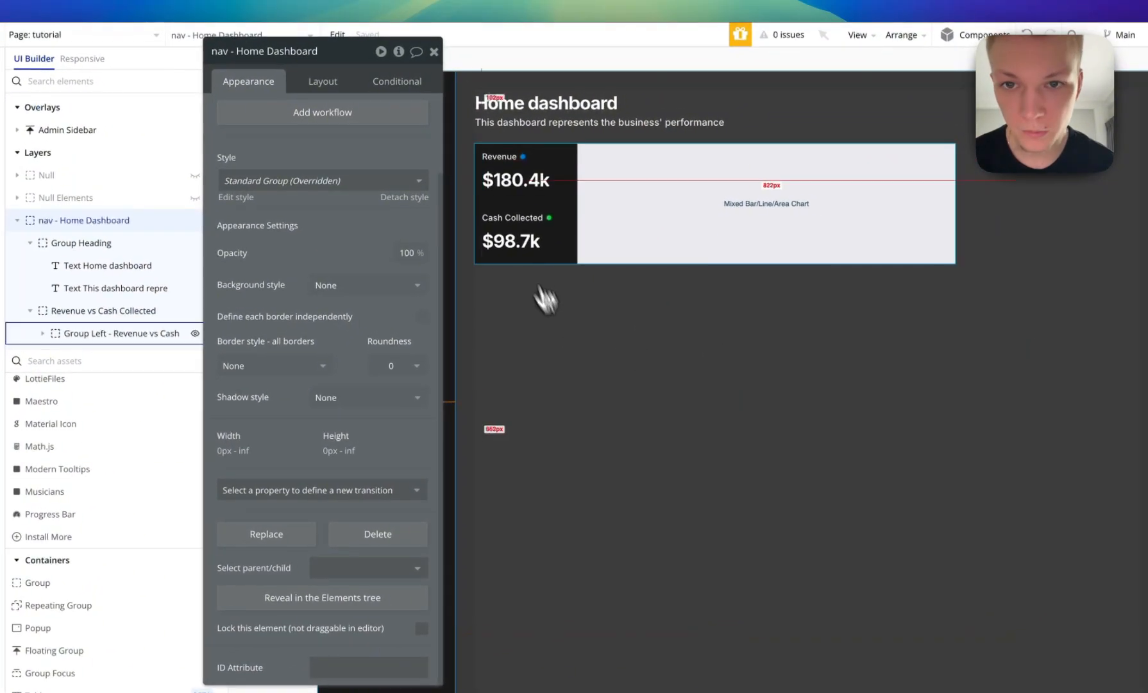
# Set the background style of the Group Left - Revenue vs Cash group to None.
pyautogui.click(529, 124)
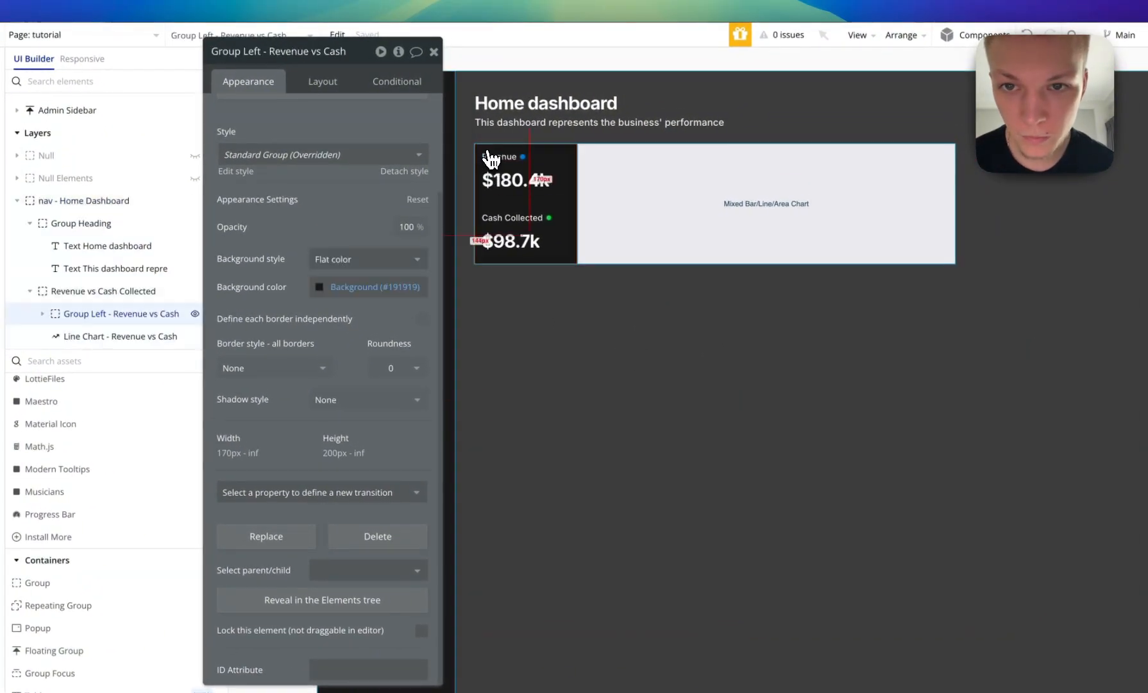
pyautogui.click(387, 269)
pyautogui.click(378, 300)
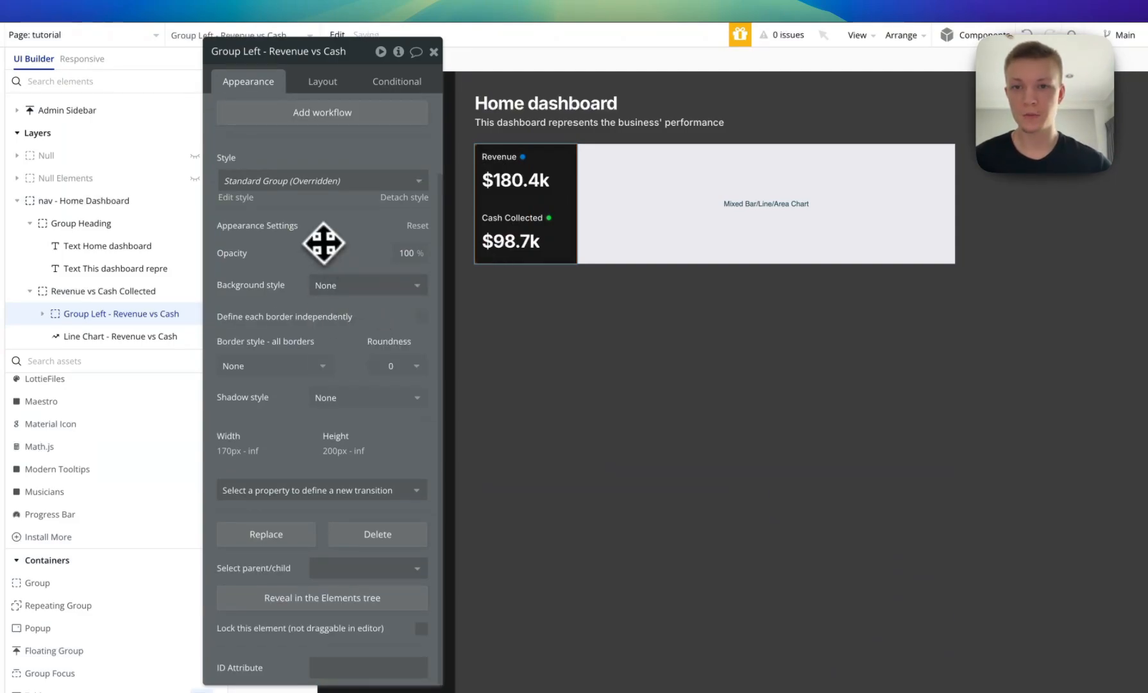
pyautogui.click(652, 335)
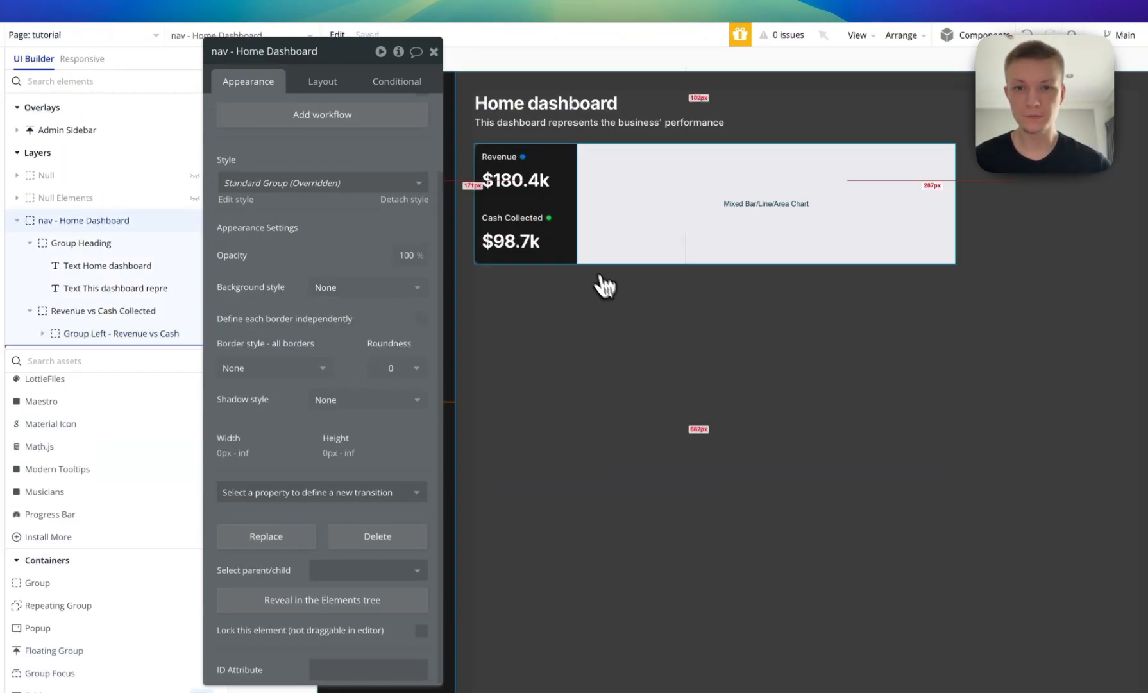
# Try a top padding of 0 px on the Group Left - Revenue vs Cash group and set it back to 12 px.
pyautogui.click(128, 311)
pyautogui.click(128, 337)
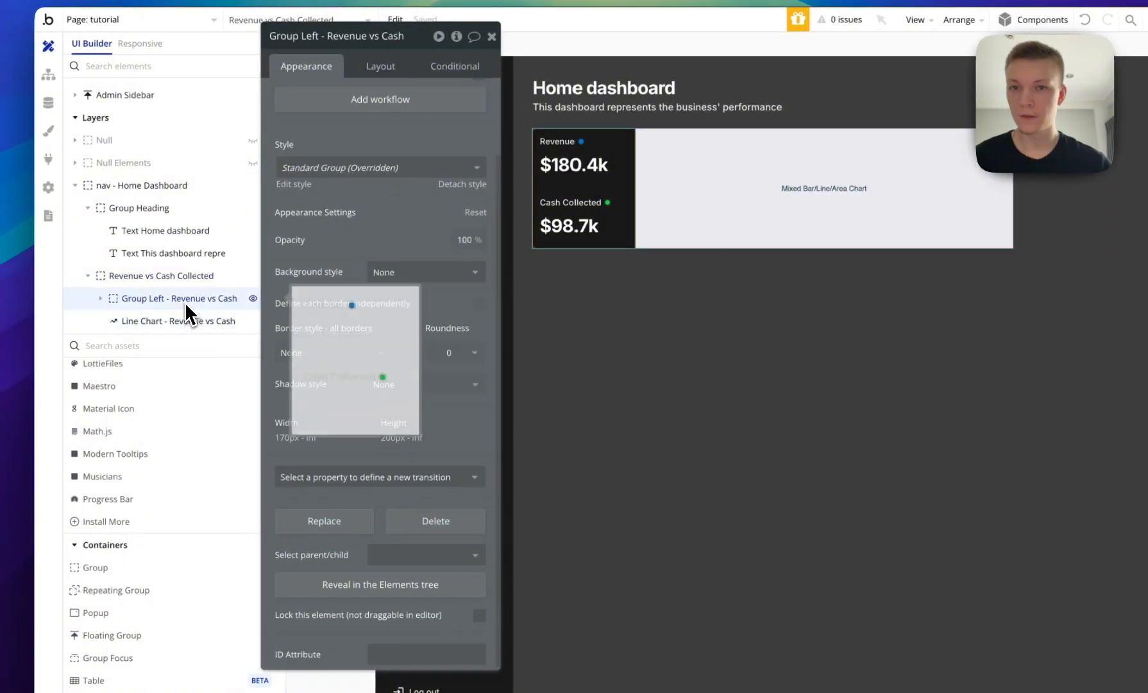
pyautogui.click(389, 68)
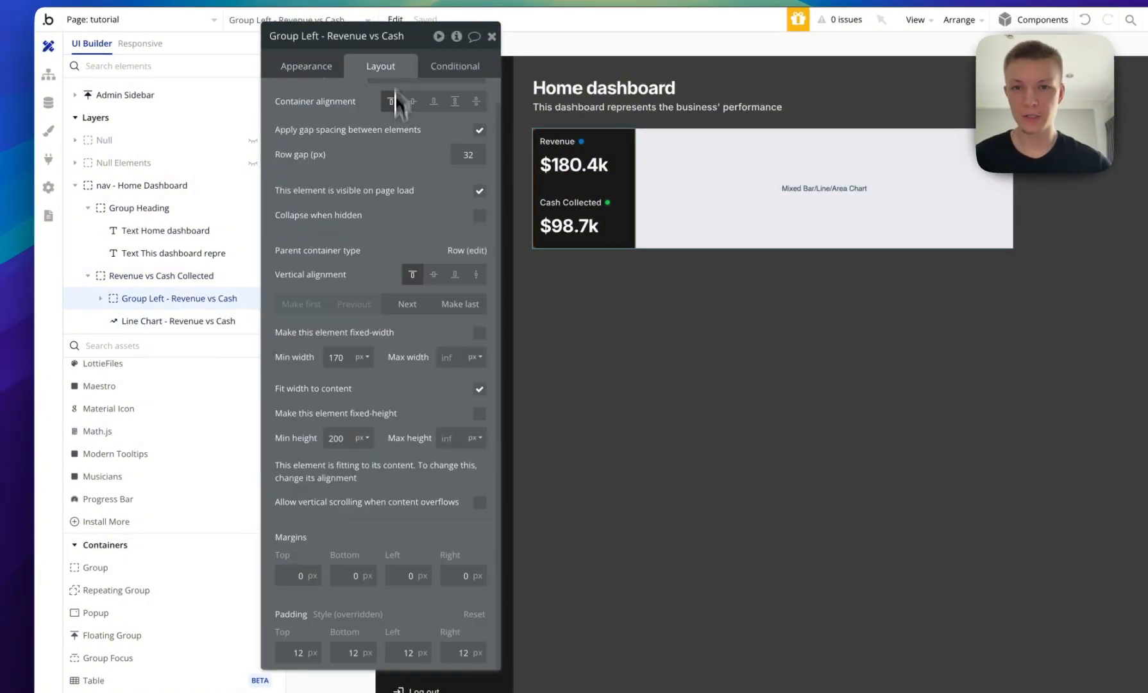
pyautogui.scroll(-2, 385, 288)
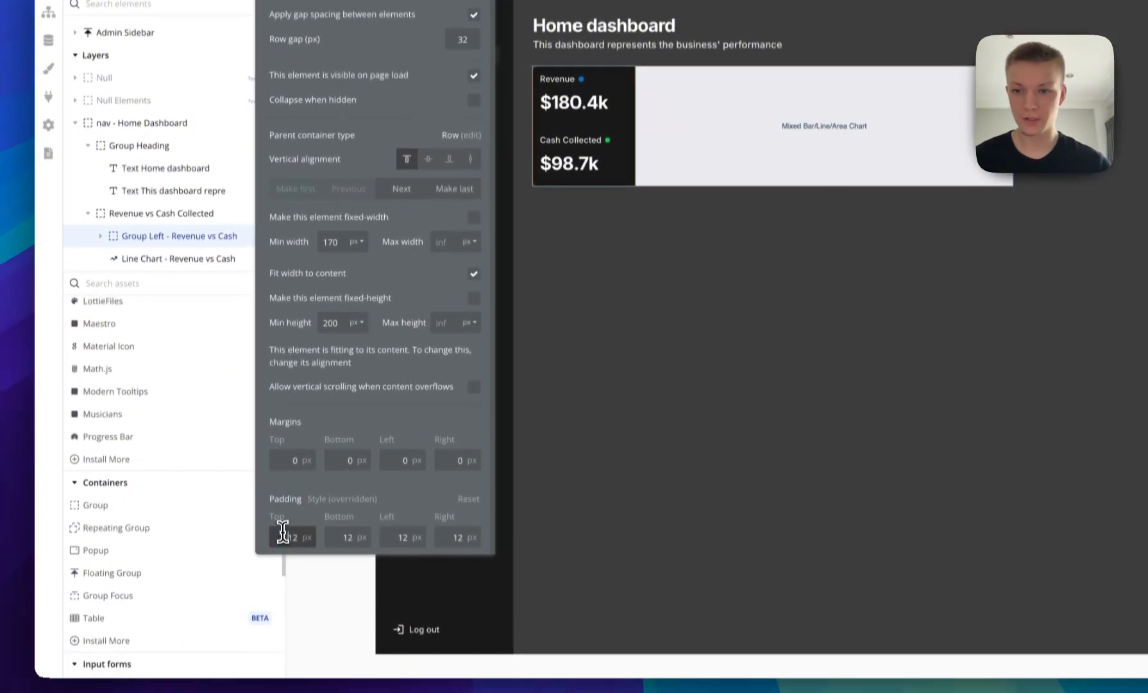
pyautogui.click(284, 599)
pyautogui.write('0')
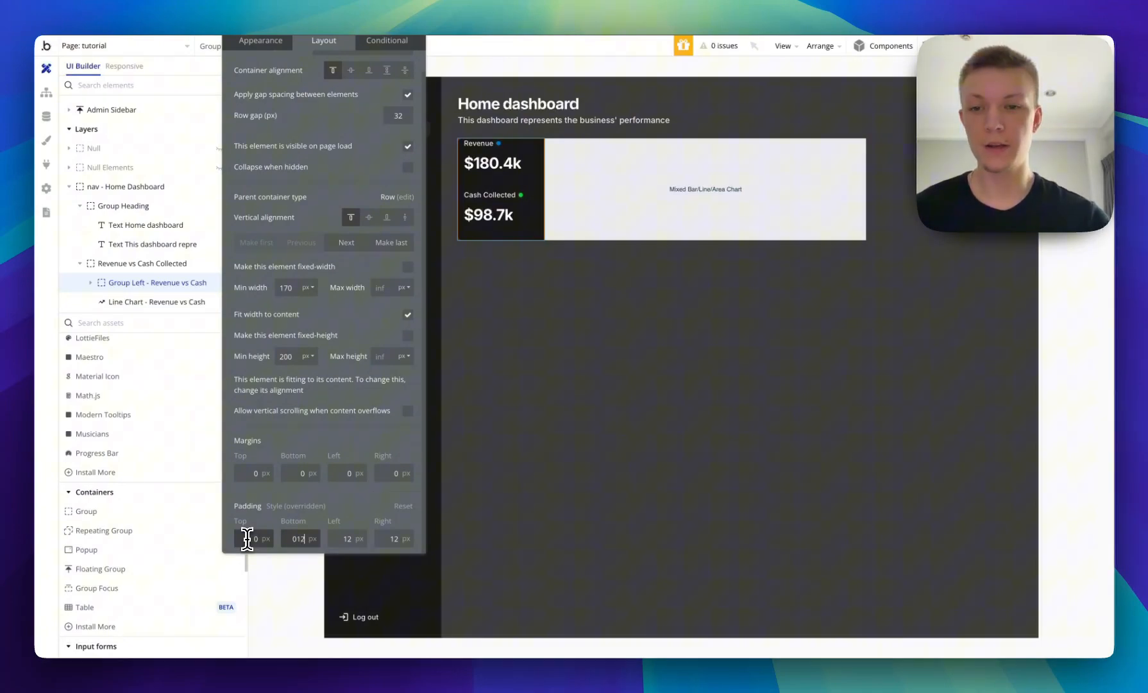
pyautogui.doubleClick(254, 538)
pyautogui.write('12')
pyautogui.click(320, 497)
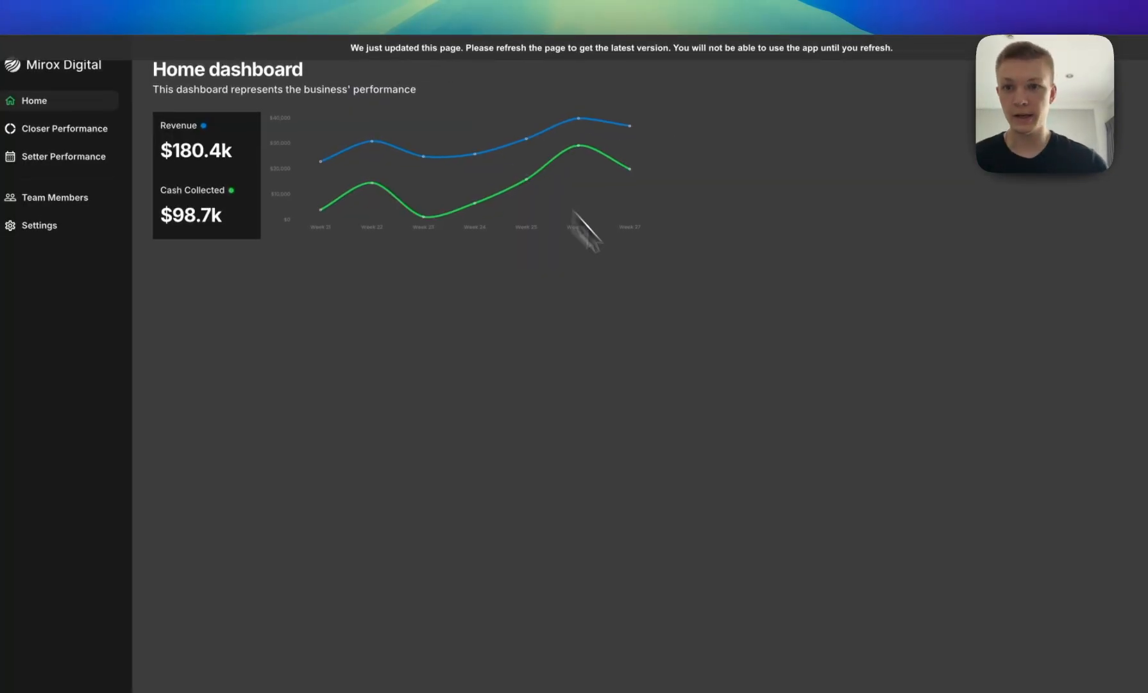
# Refresh the page preview and compare the layout settings of the line chart, the left group and their parent group.
pyautogui.press('super+r')
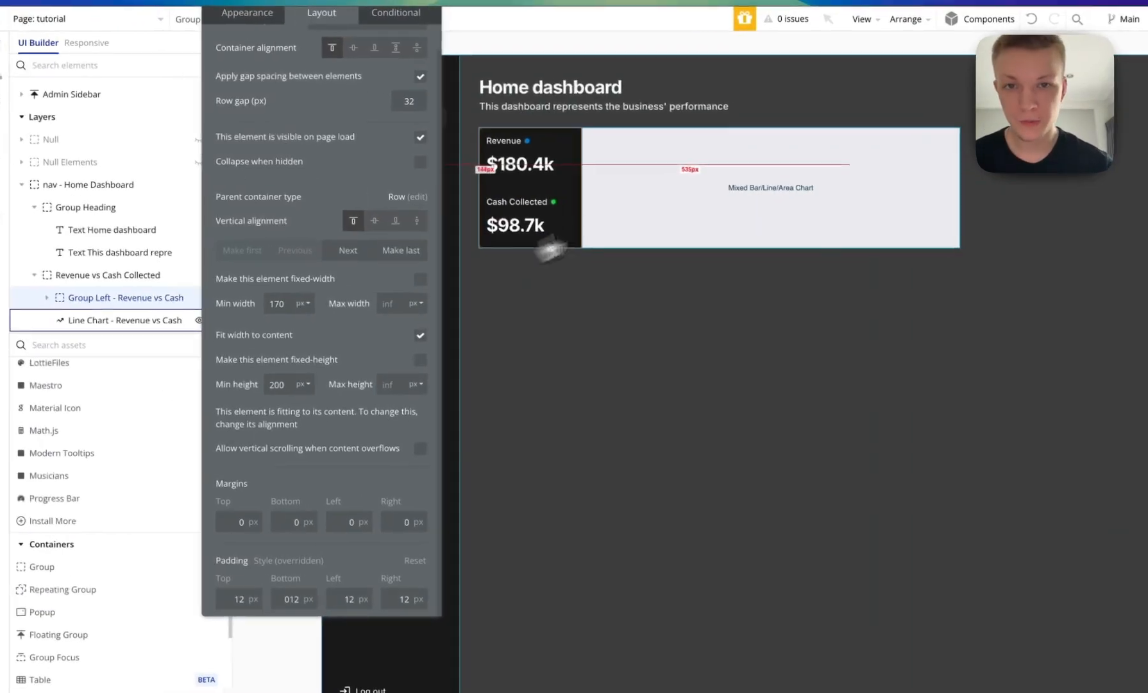
pyautogui.click(700, 157)
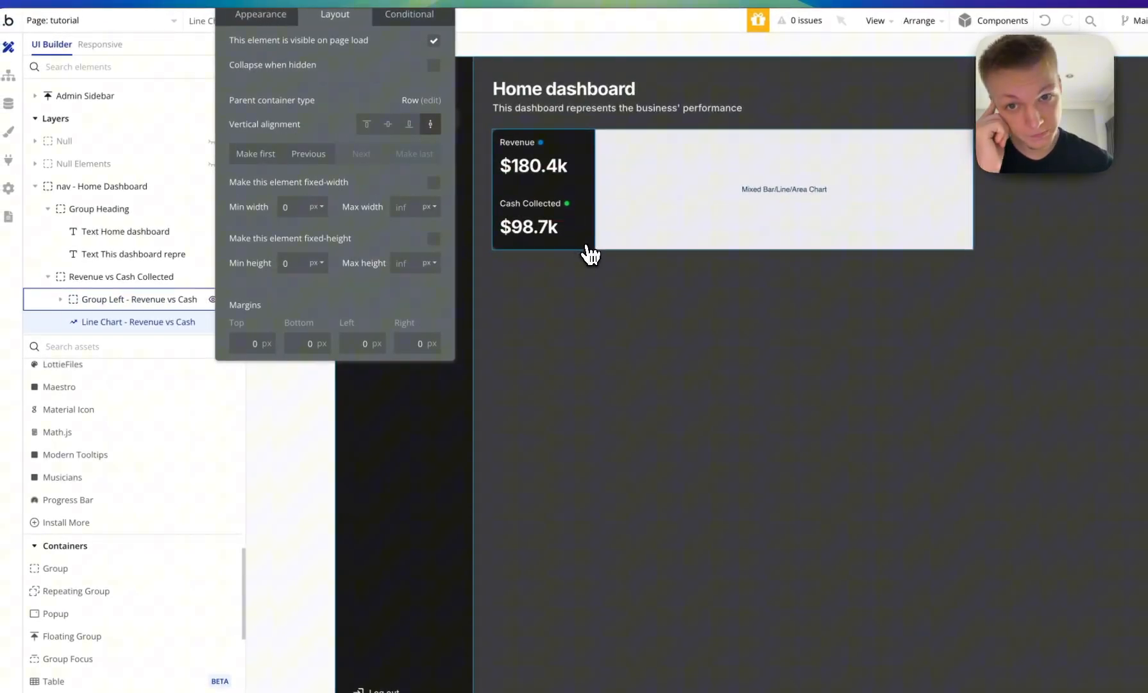
pyautogui.click(584, 246)
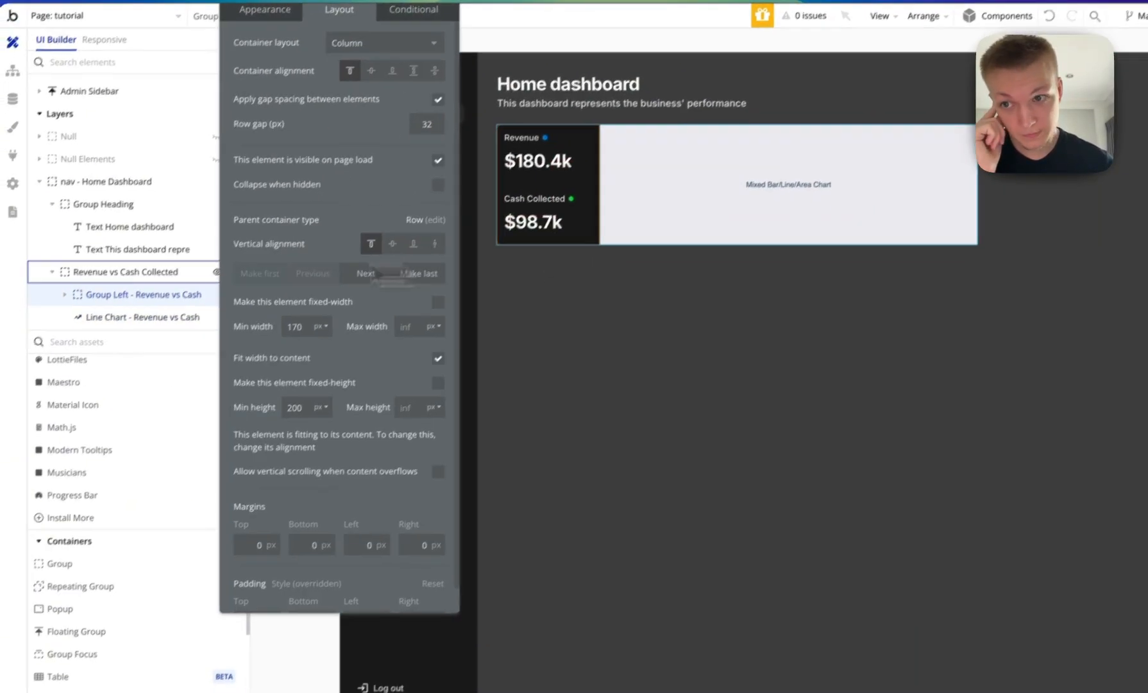
pyautogui.click(112, 274)
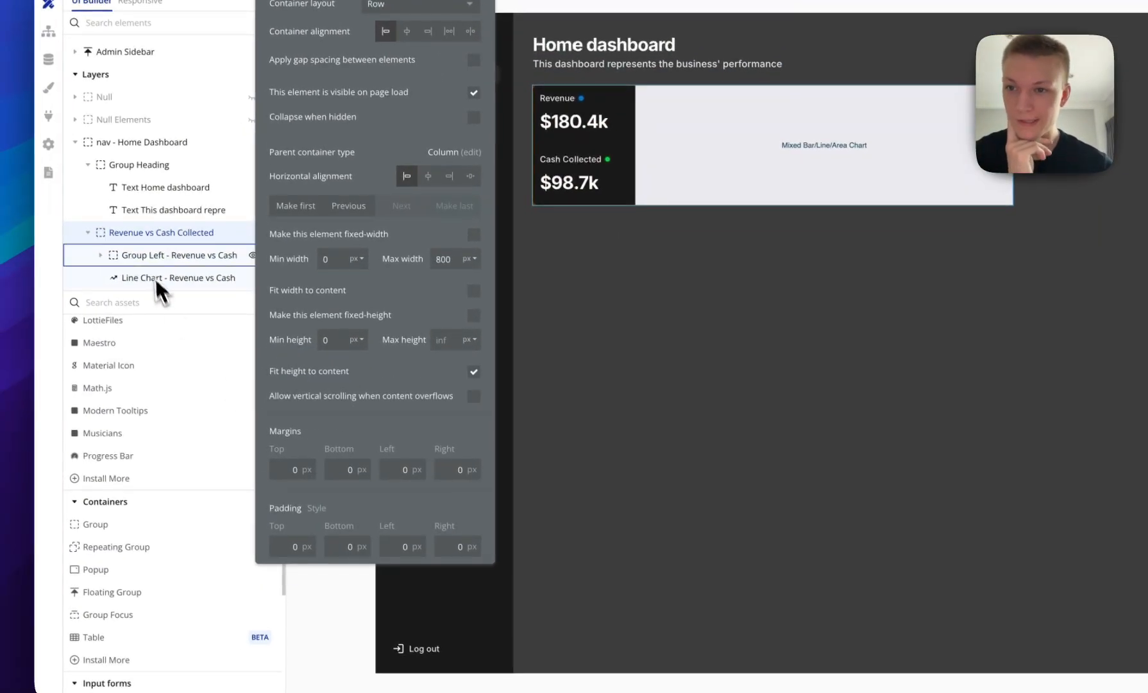
# Remove the left group's top padding and set the Revenue vs Cash Collected group's top and bottom padding to 12 px.
pyautogui.click(168, 255)
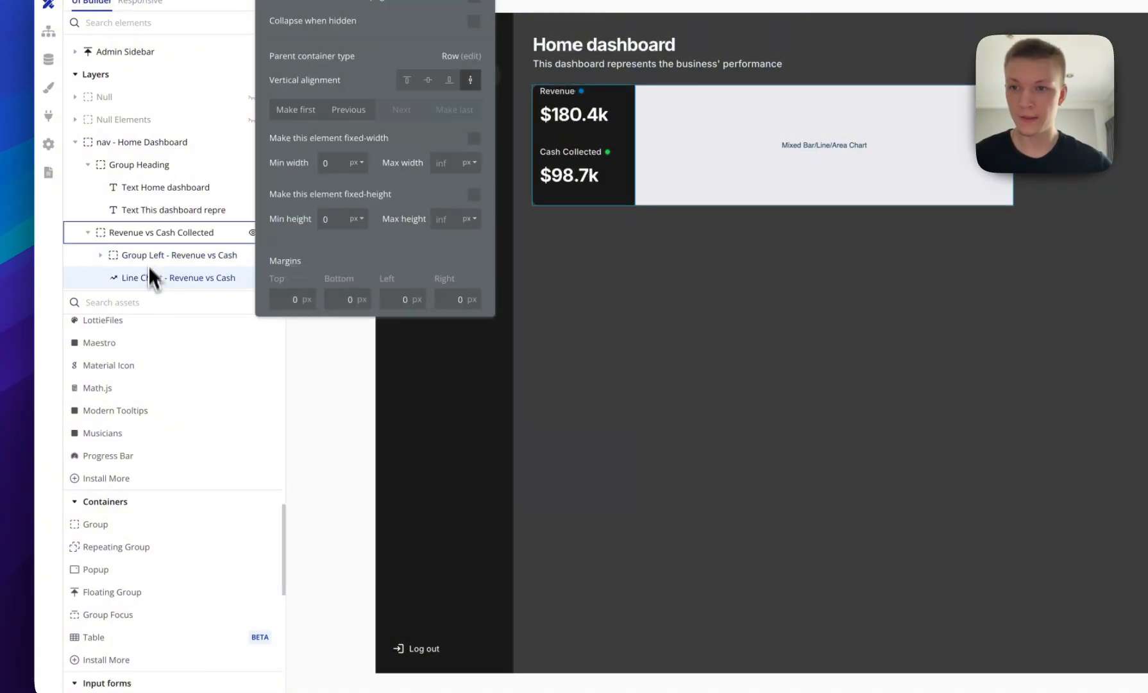
pyautogui.click(180, 253)
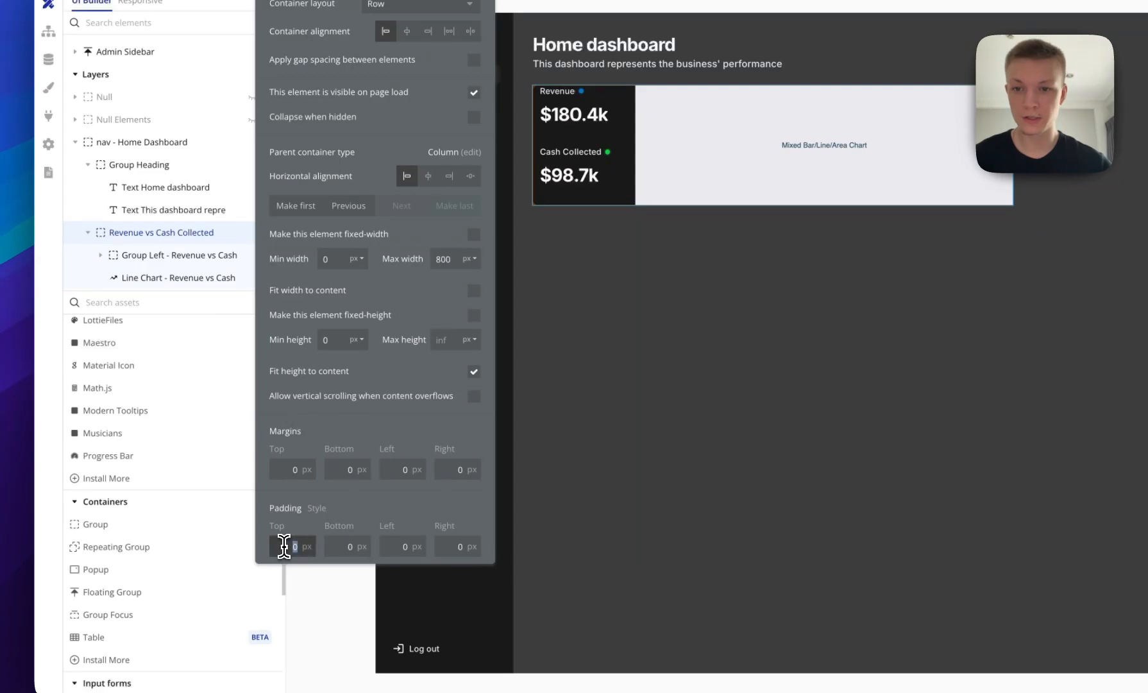
pyautogui.write('12')
pyautogui.press('Tab')
pyautogui.write('12')
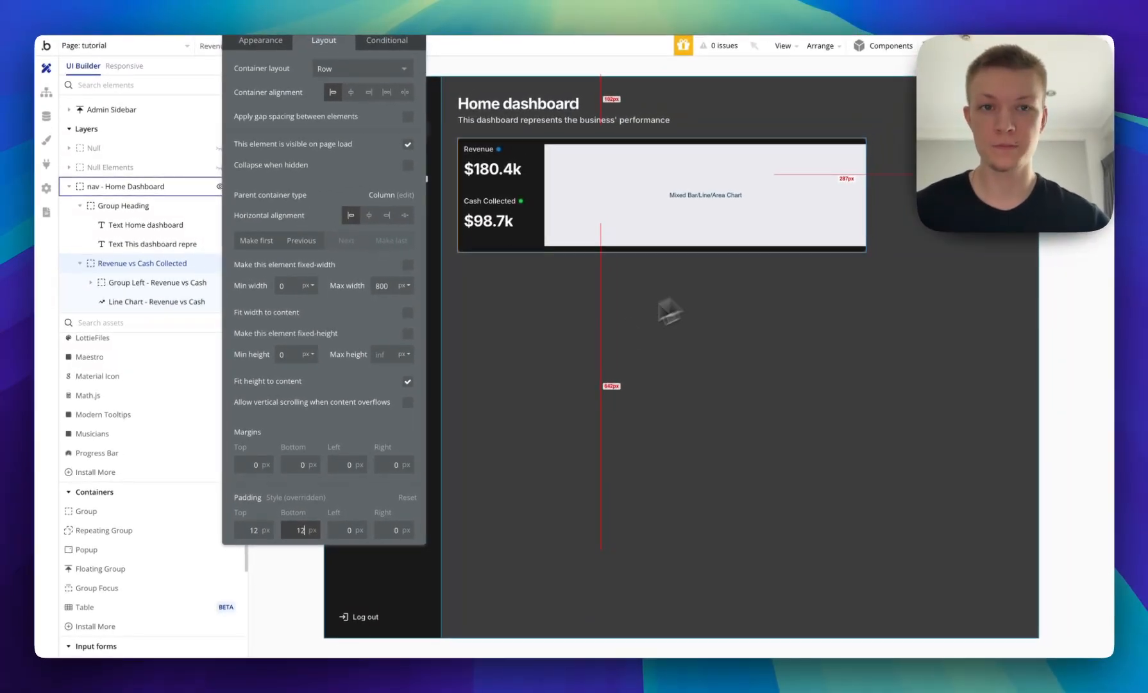
# Set the left and right padding of the Revenue vs Cash Collected group to 12 px.
pyautogui.click(344, 533)
pyautogui.click(397, 531)
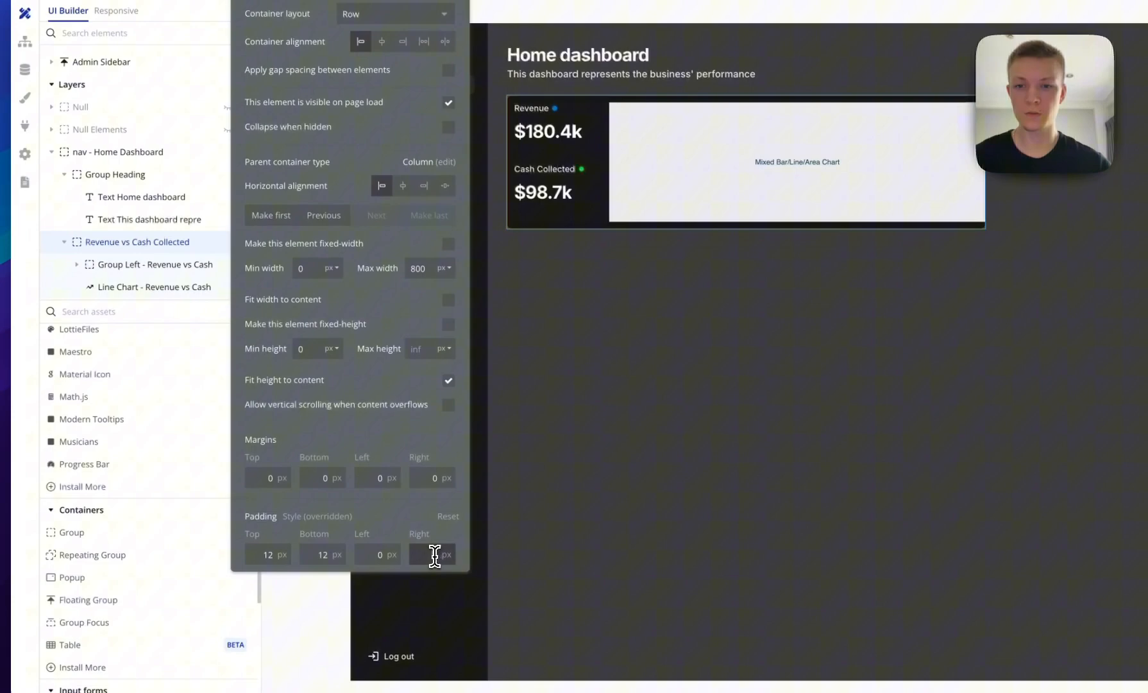
pyautogui.write('12')
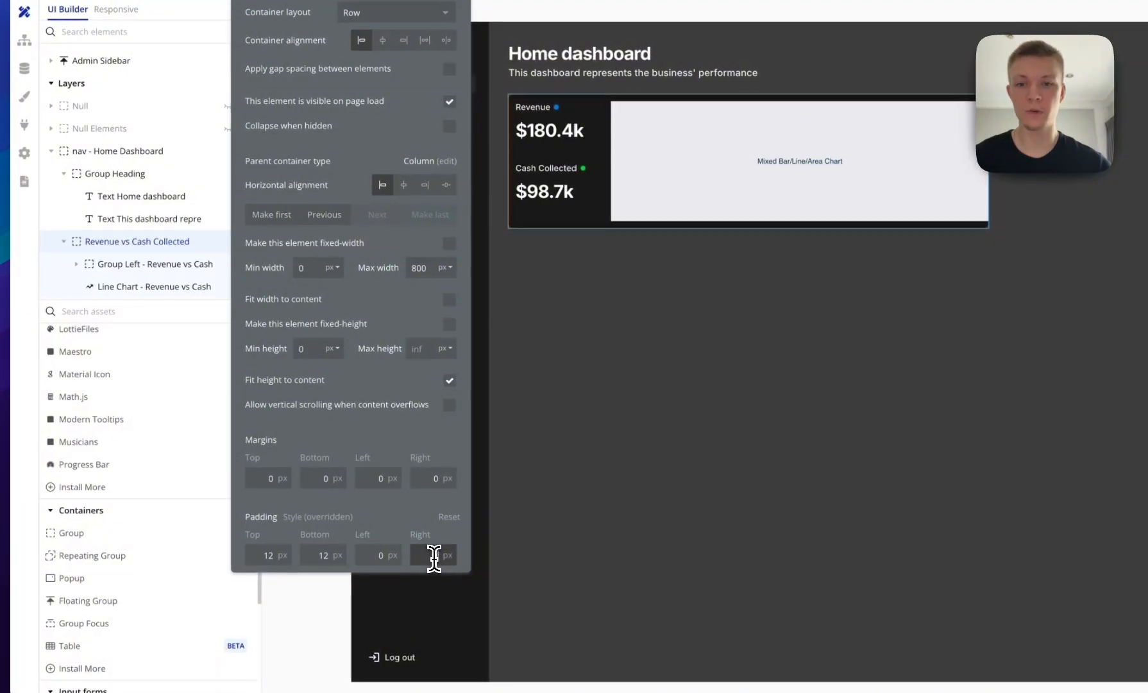
pyautogui.click(373, 555)
pyautogui.write('12')
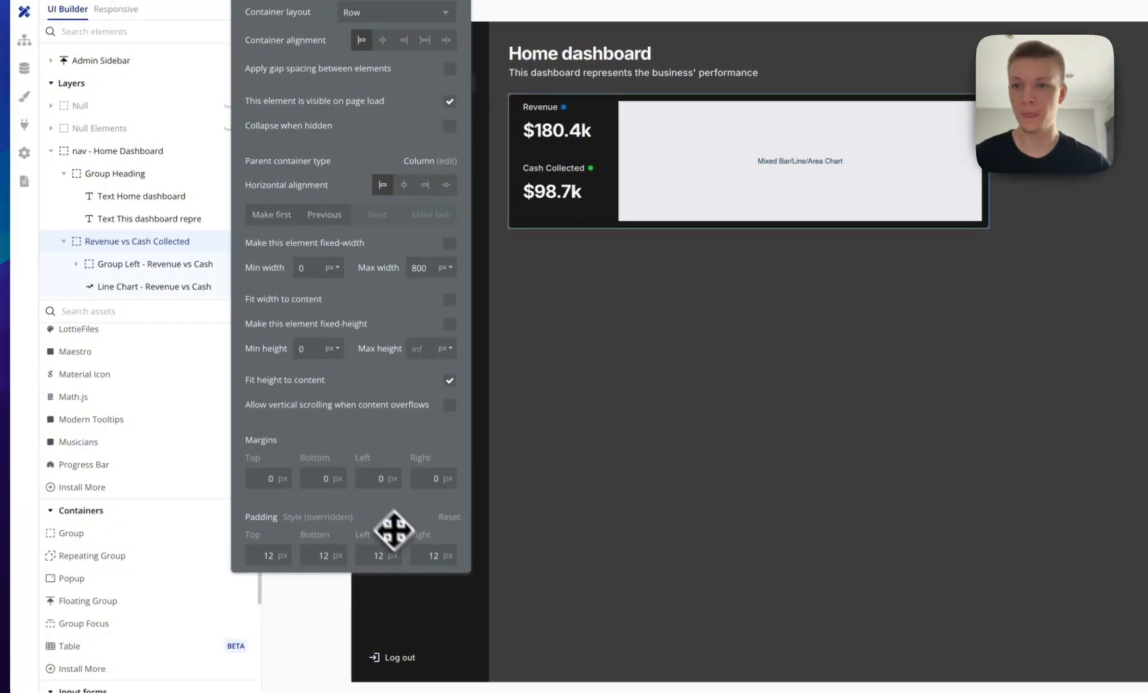
# Set the left and right padding of the Group Left - Revenue vs Cash group to 0 px.
pyautogui.click(160, 263)
pyautogui.scroll(-1, 306, 557)
pyautogui.doubleClick(383, 564)
pyautogui.write('0')
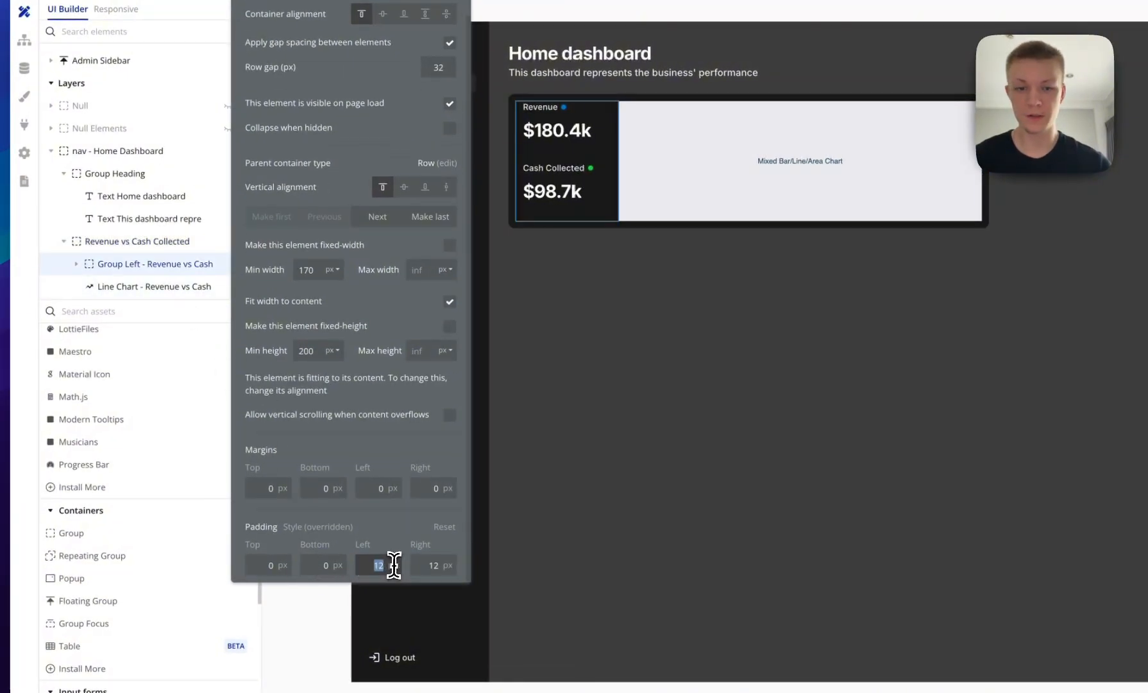
pyautogui.press('Tab')
pyautogui.click(577, 377)
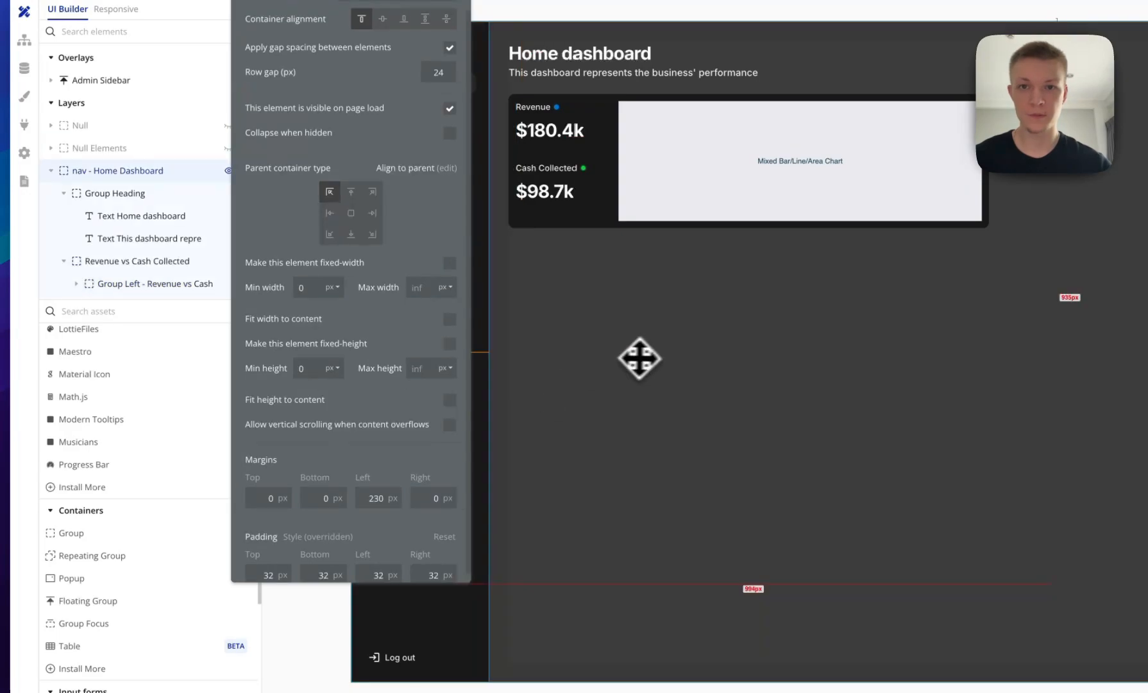
# Try space-between alignment on the left group's contents, switch it to space-around, and refresh the page preview.
pyautogui.click(597, 204)
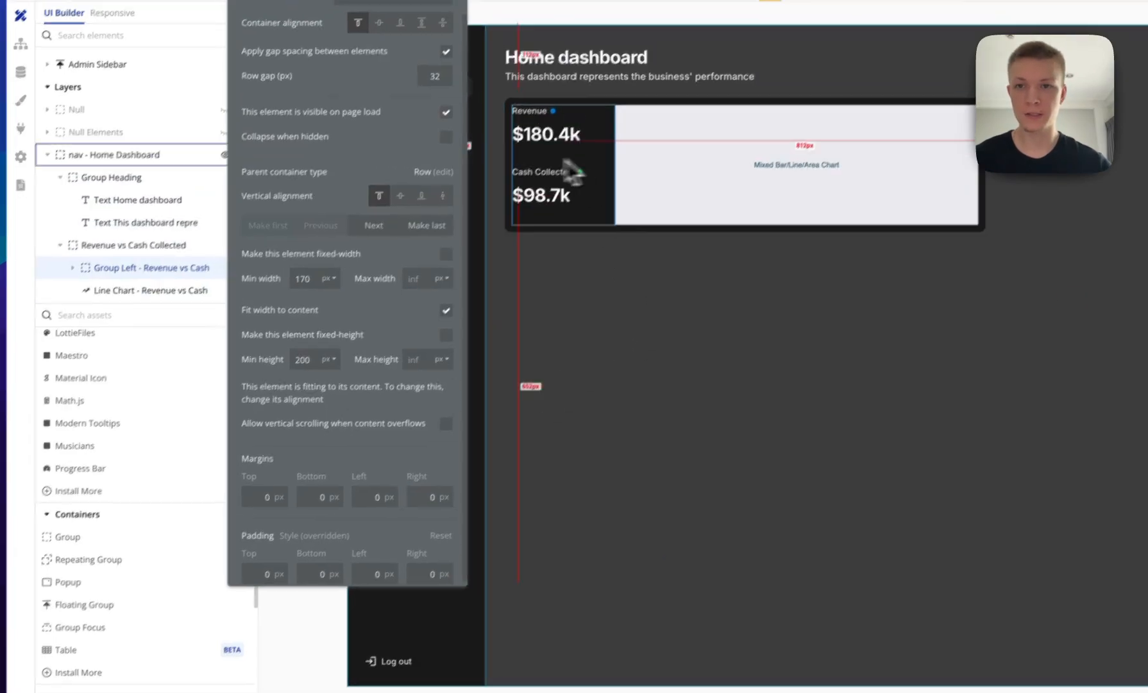
pyautogui.click(446, 18)
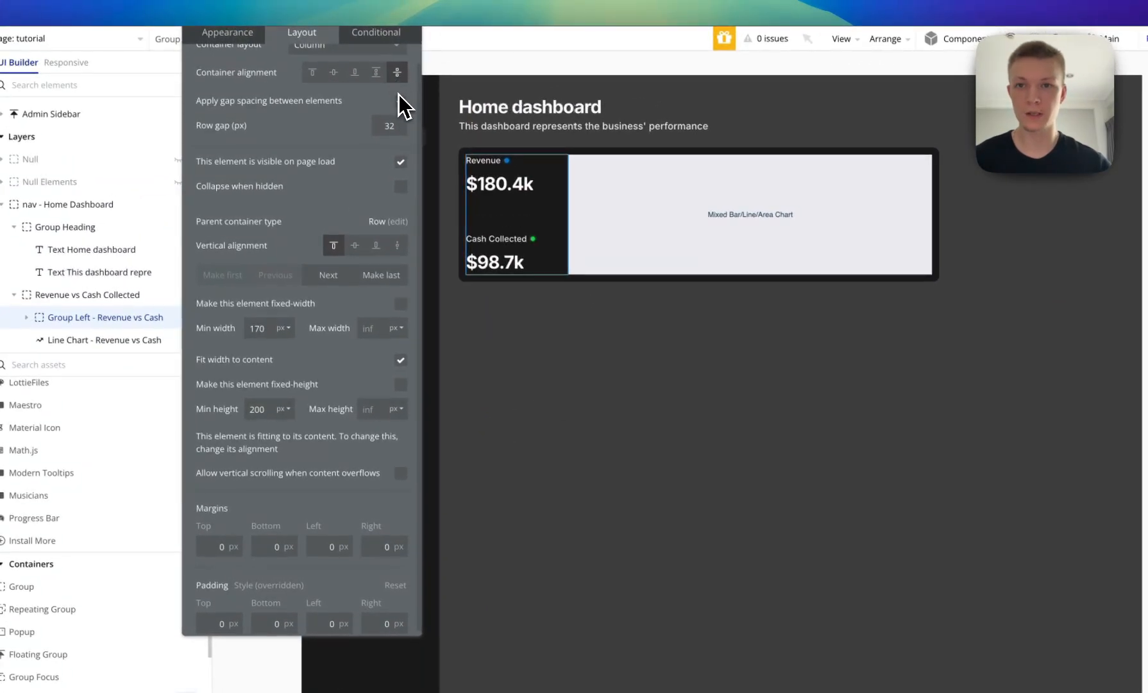
pyautogui.click(376, 80)
pyautogui.scroll(1, 398, 120)
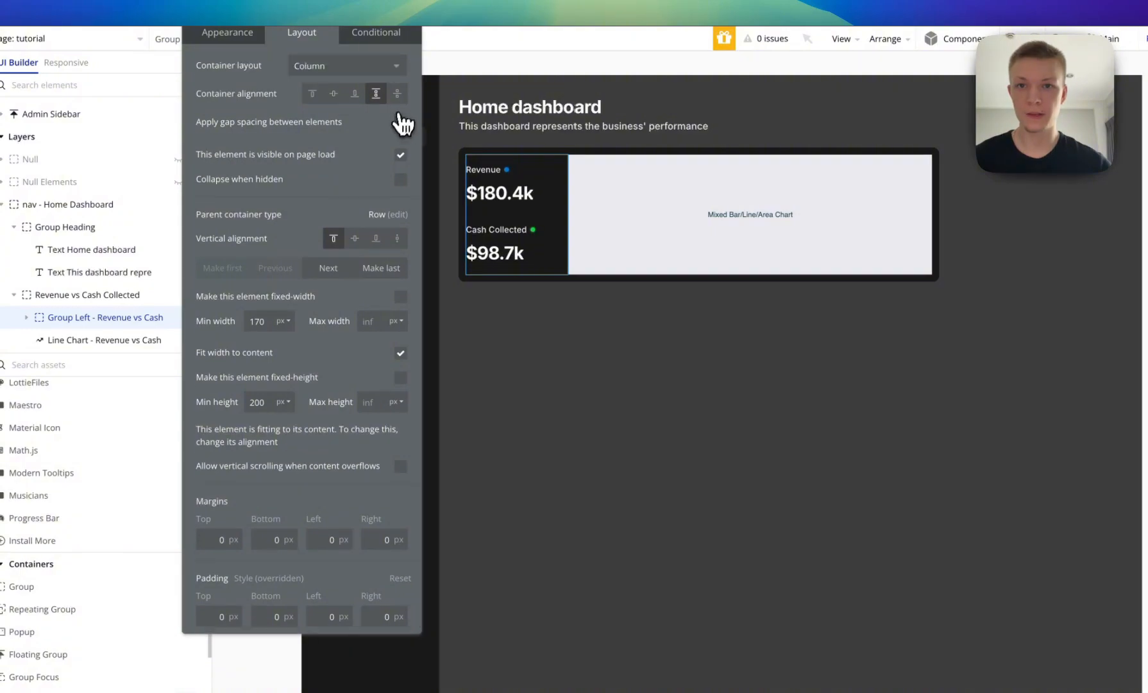
pyautogui.click(578, 386)
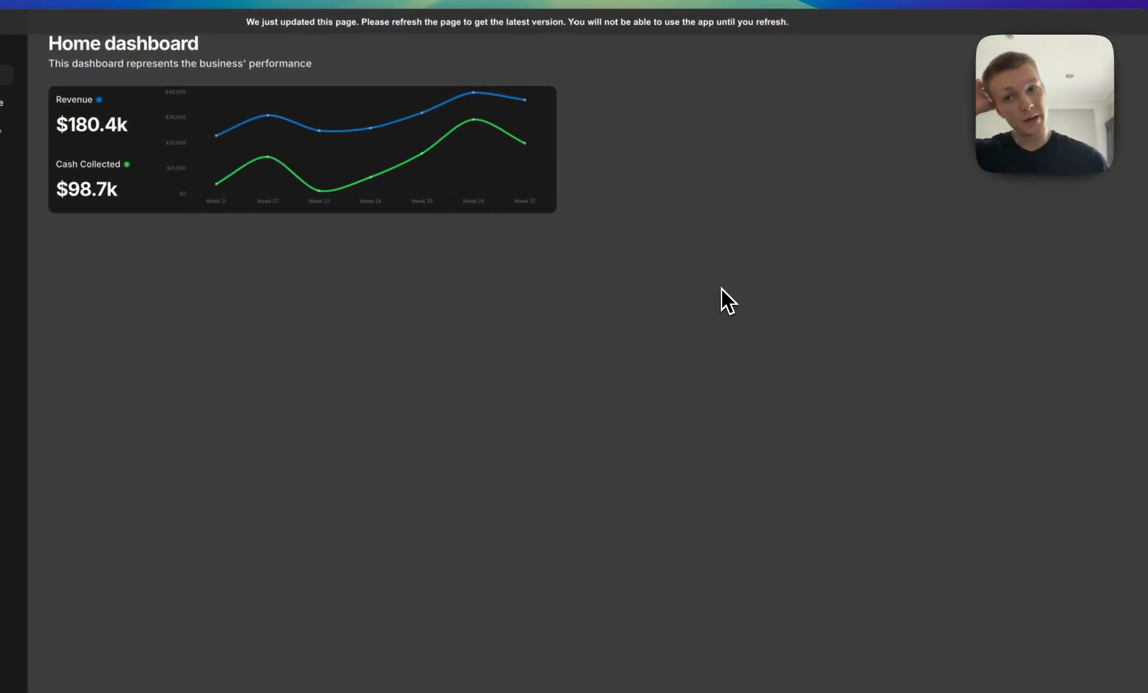
pyautogui.press('super+r')
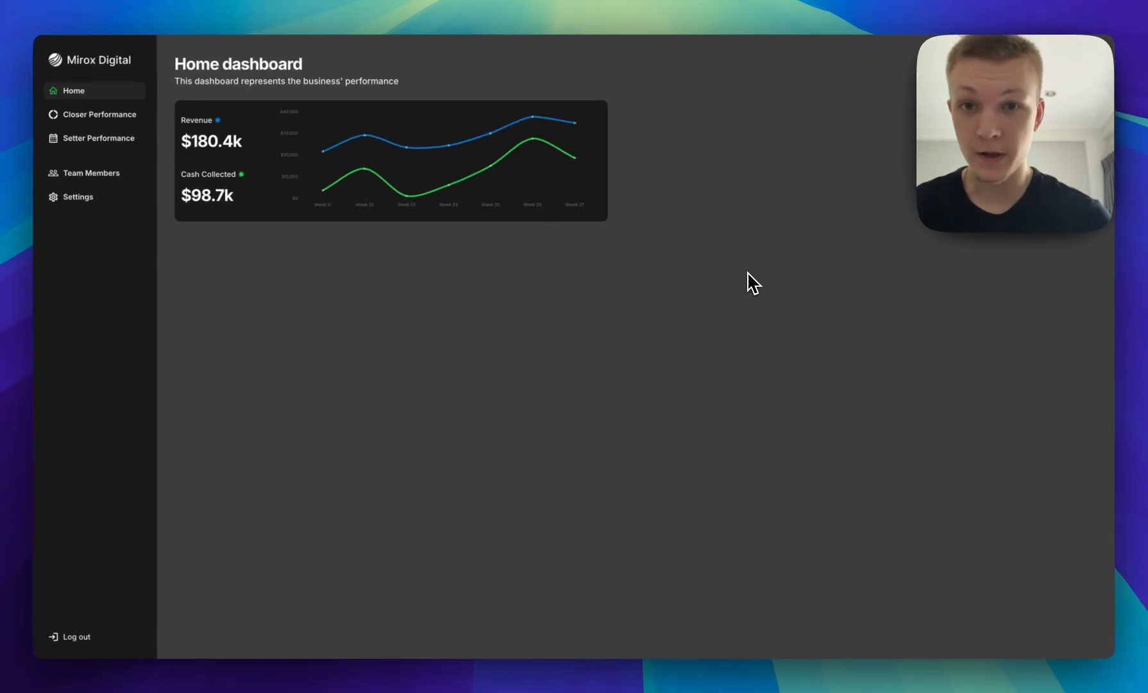
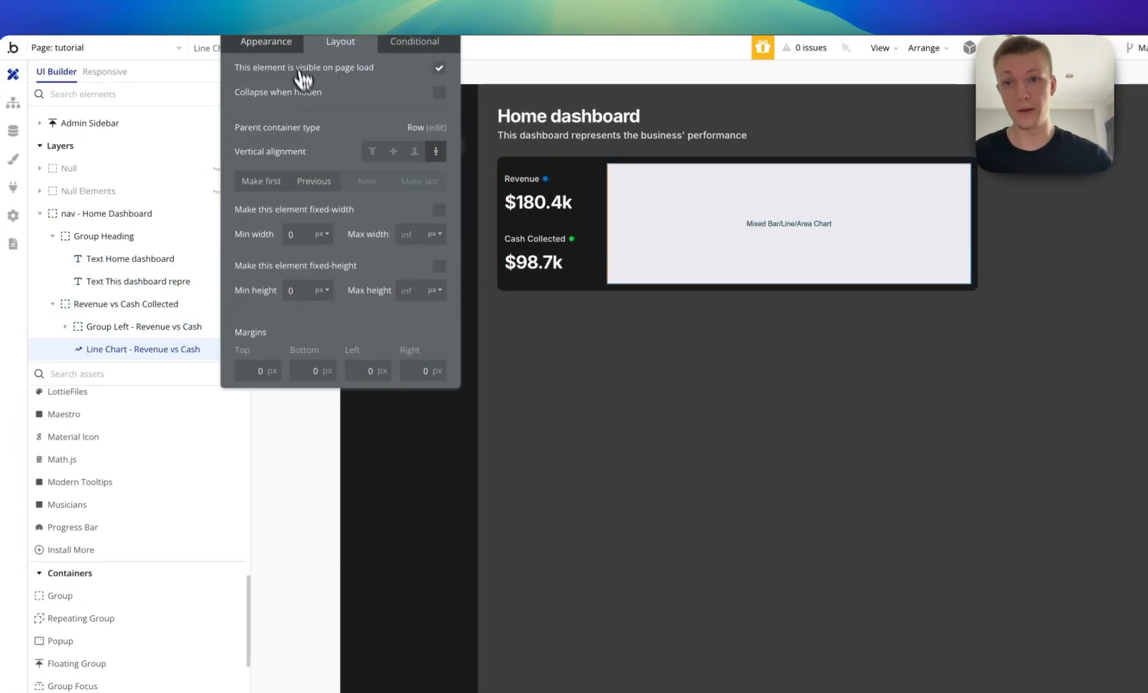
# Set the Point Hover Radius of the Revenue vs Cash line chart to 3 and refresh the page preview.
pyautogui.click(276, 41)
pyautogui.scroll(-10, 340, 179)
pyautogui.scroll(10, 332, 240)
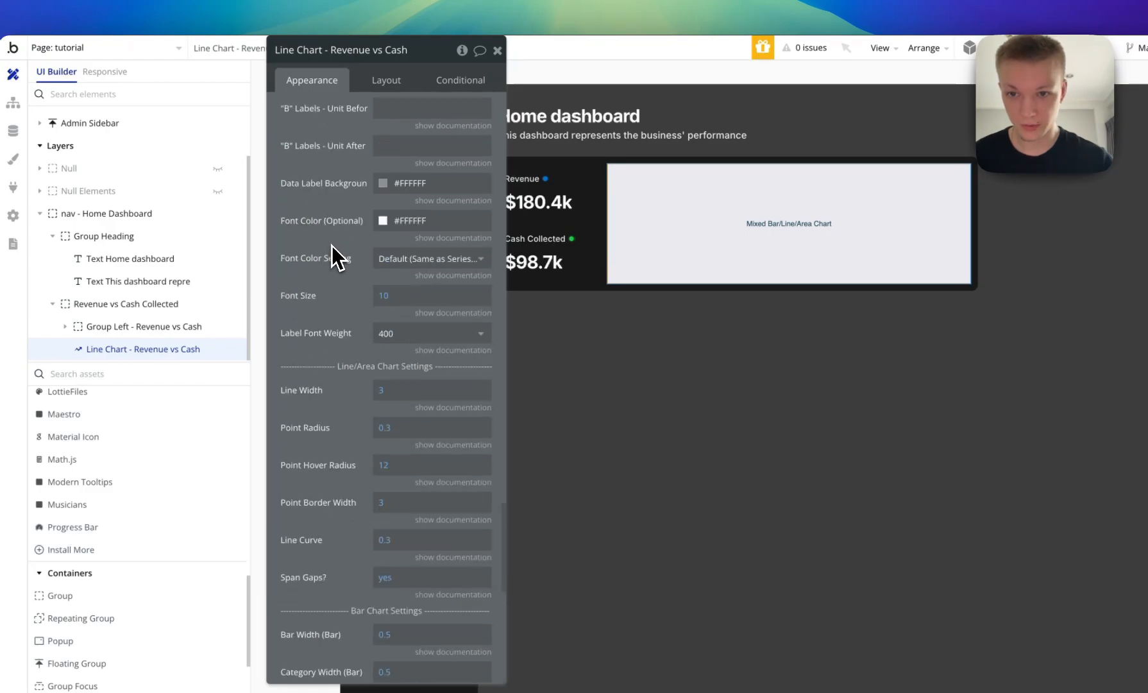
pyautogui.scroll(-4, 332, 247)
pyautogui.click(385, 242)
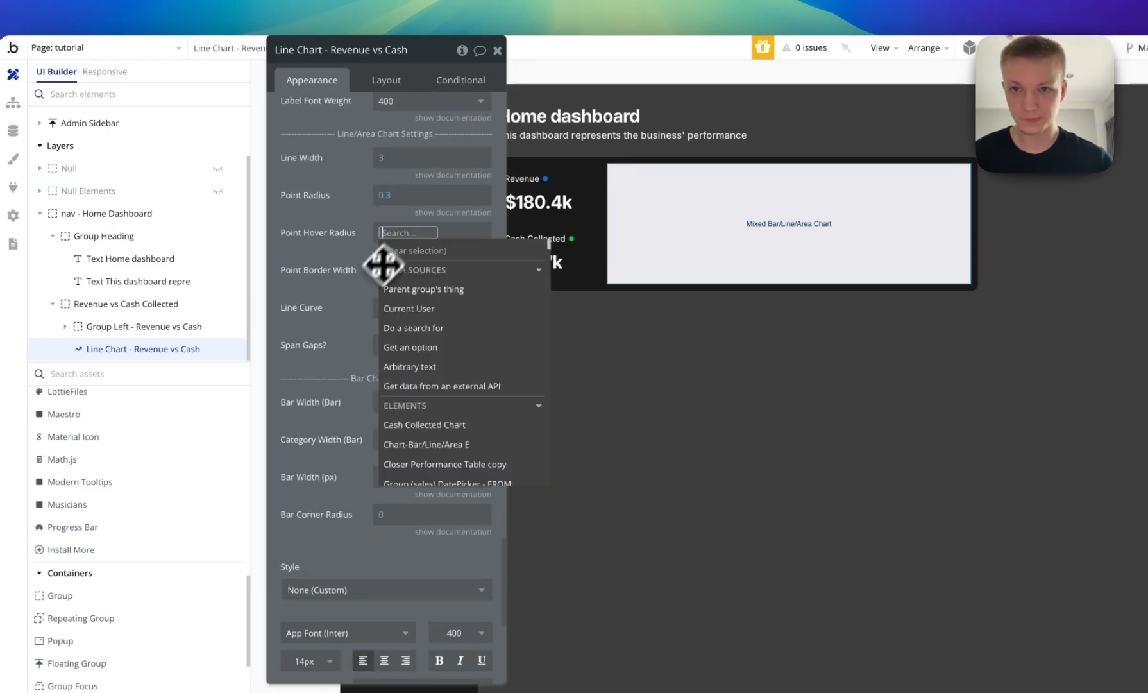
pyautogui.click(344, 285)
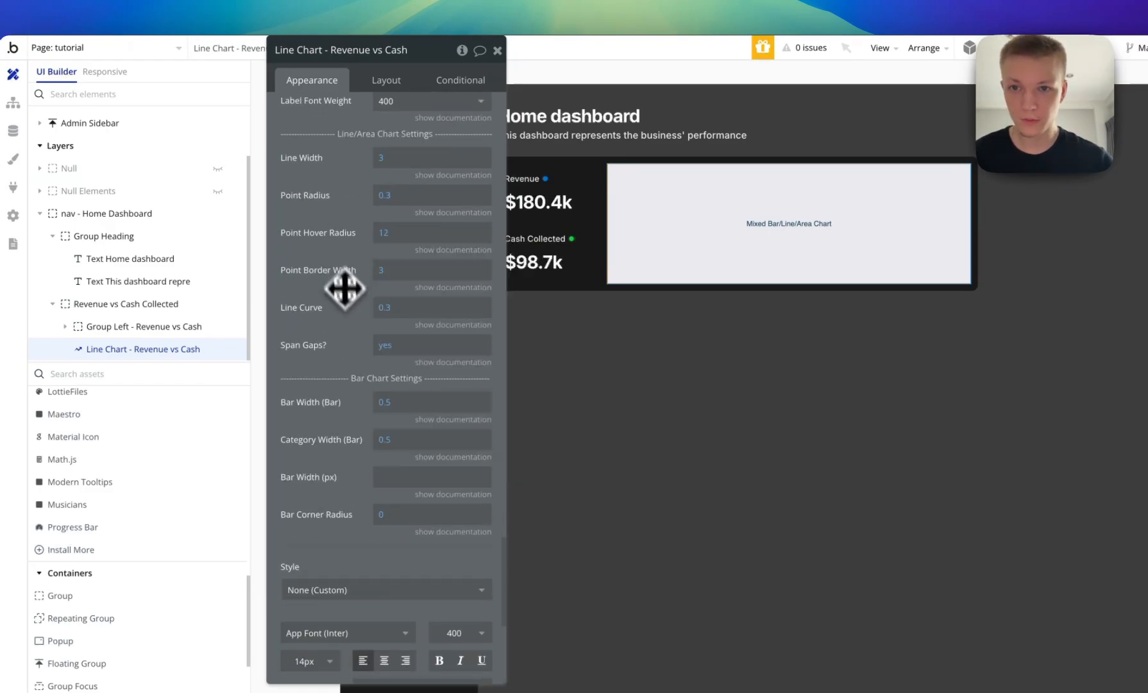
pyautogui.click(382, 236)
pyautogui.click(364, 243)
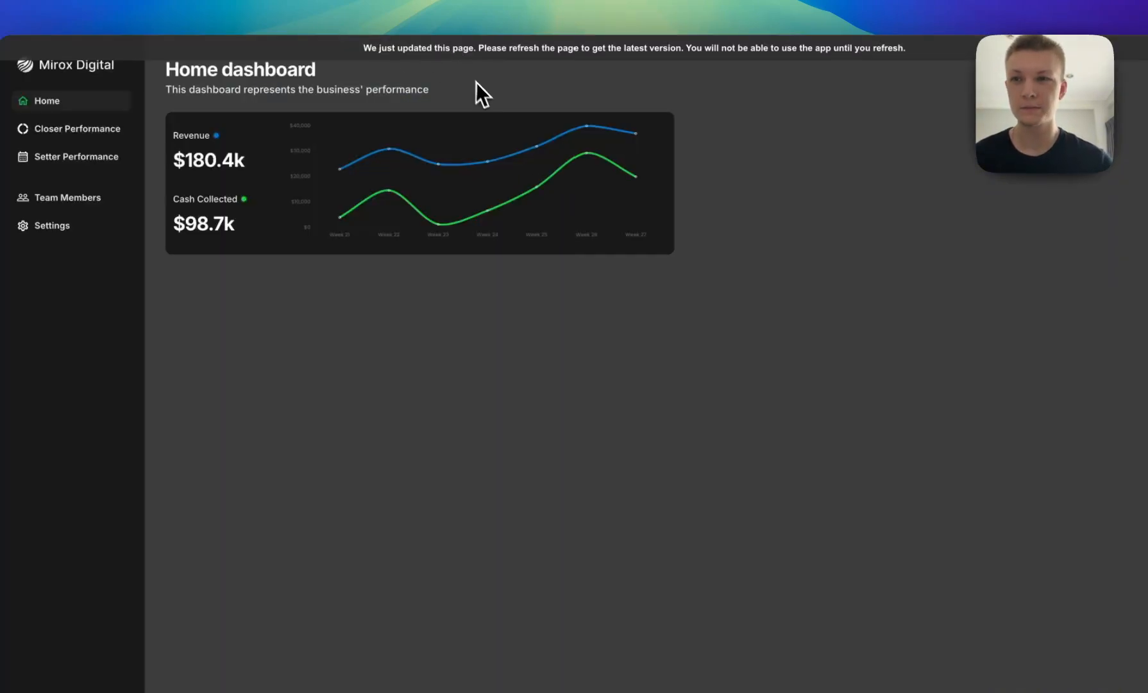
pyautogui.press('super+r')
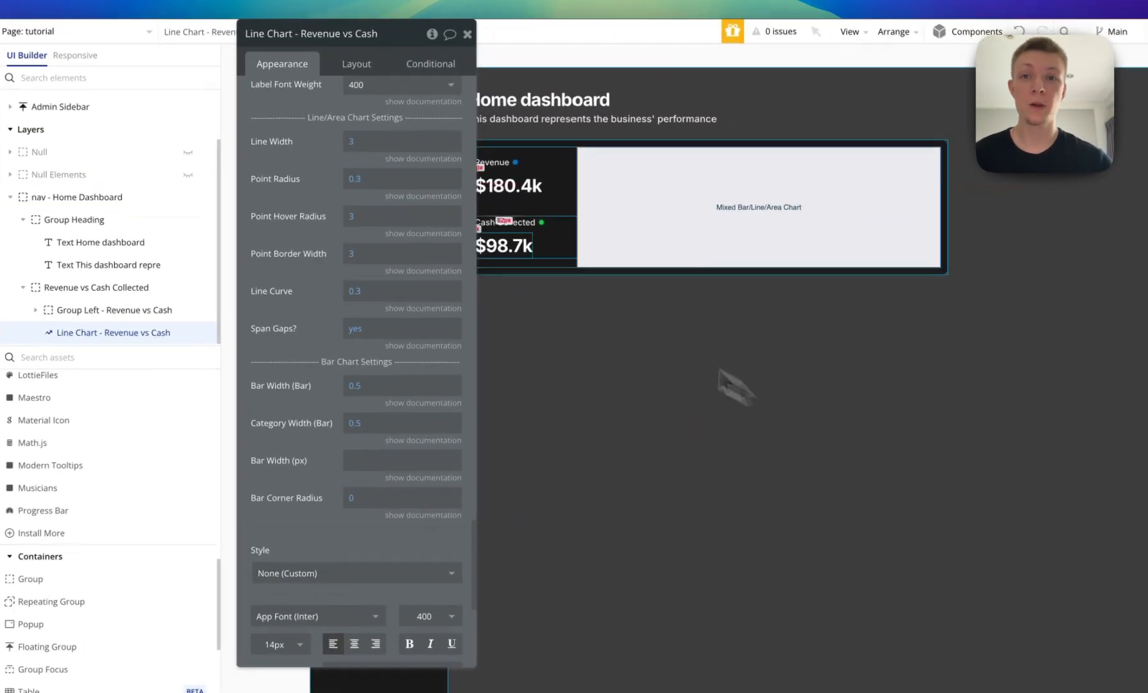
# Set the max width of the nav - Home Dashboard group to 1400 px.
pyautogui.moveTo(383, 50); pyautogui.dragTo(305, 74)
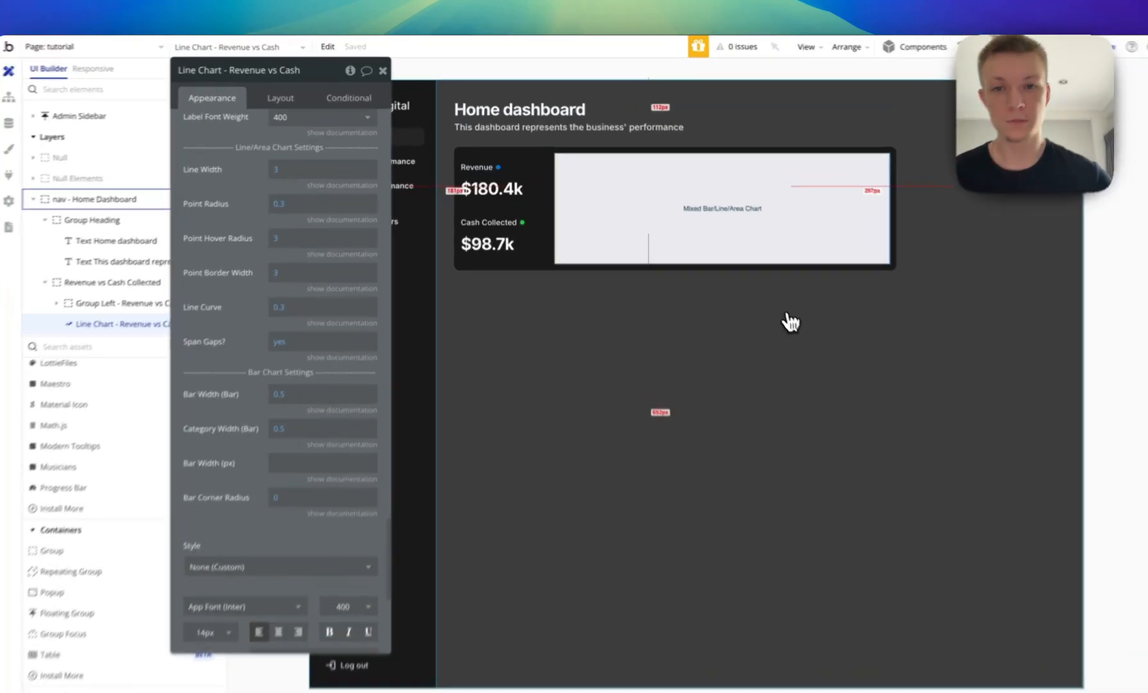
pyautogui.click(780, 314)
pyautogui.click(375, 106)
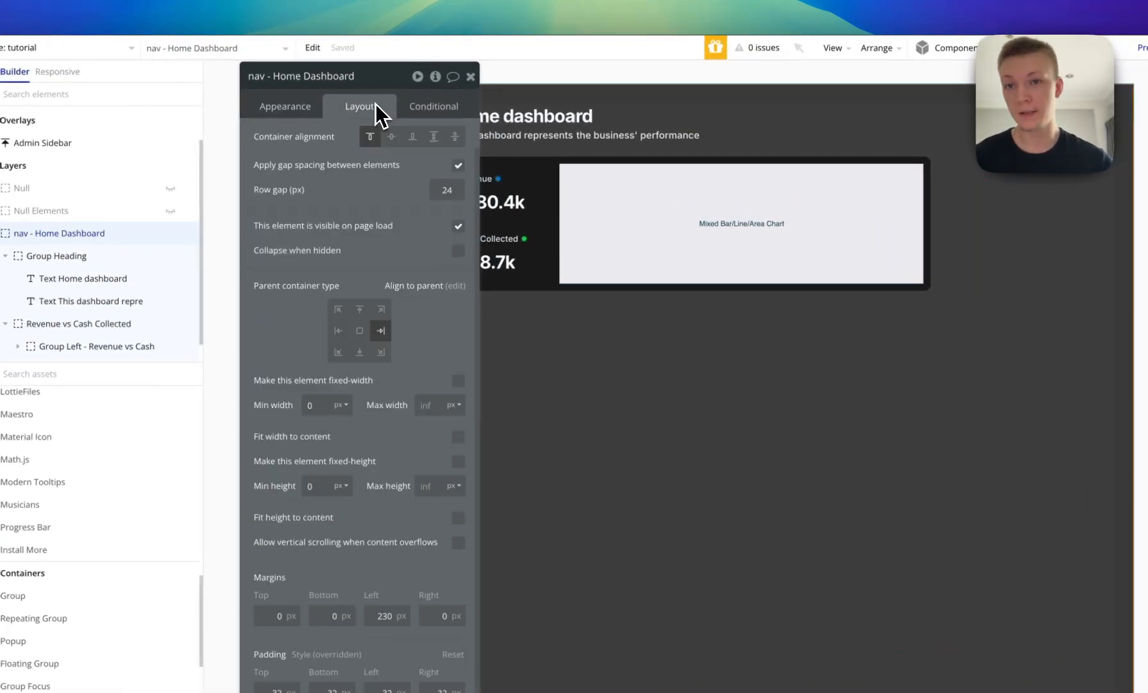
pyautogui.moveTo(369, 183); pyautogui.dragTo(303, 188)
pyautogui.moveTo(84, 237)
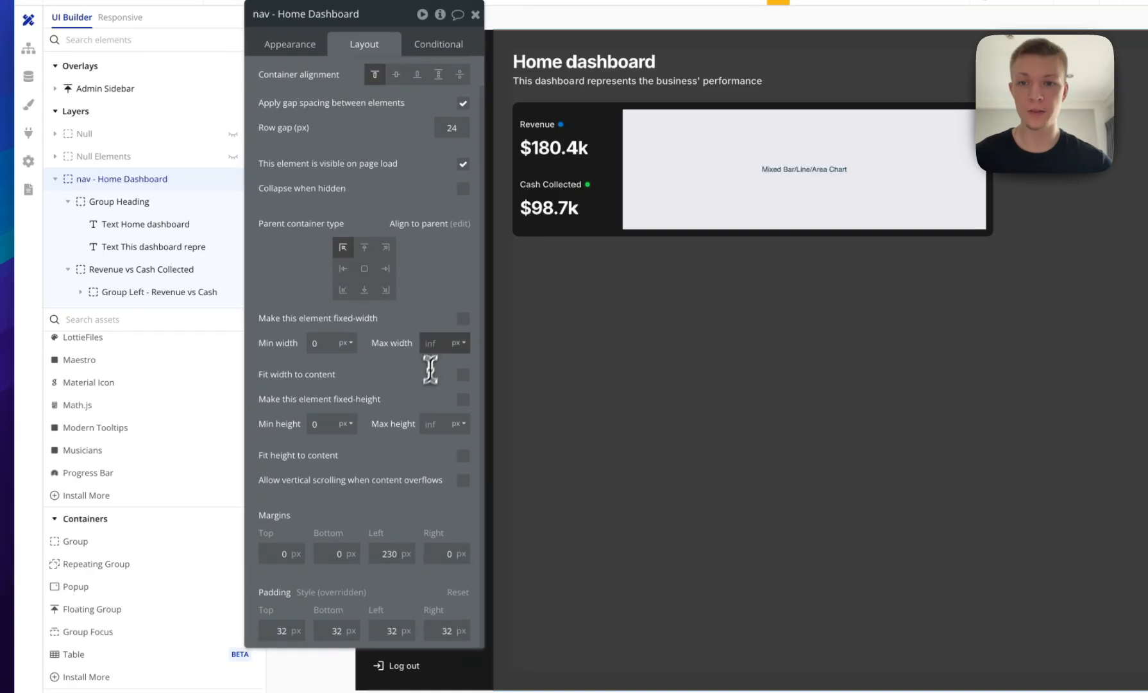
pyautogui.click(438, 346)
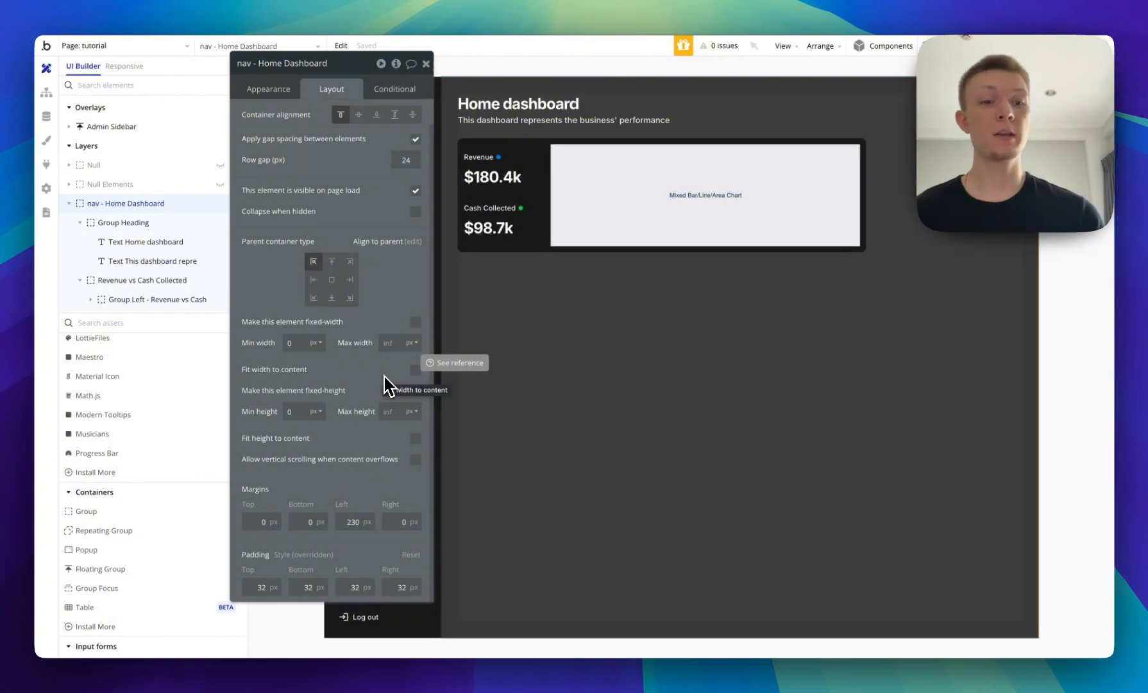
pyautogui.write('1400')
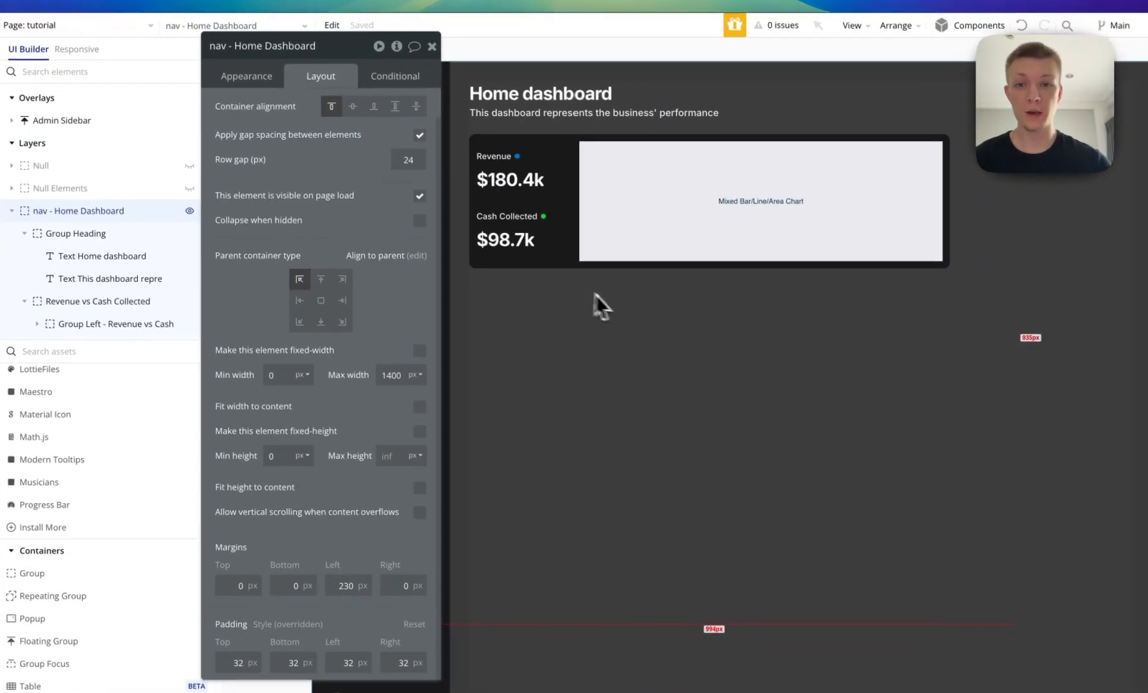
# Try the Revenue vs Cash Collected group without a max width in the preview, and set it back to 800 px.
pyautogui.click(570, 264)
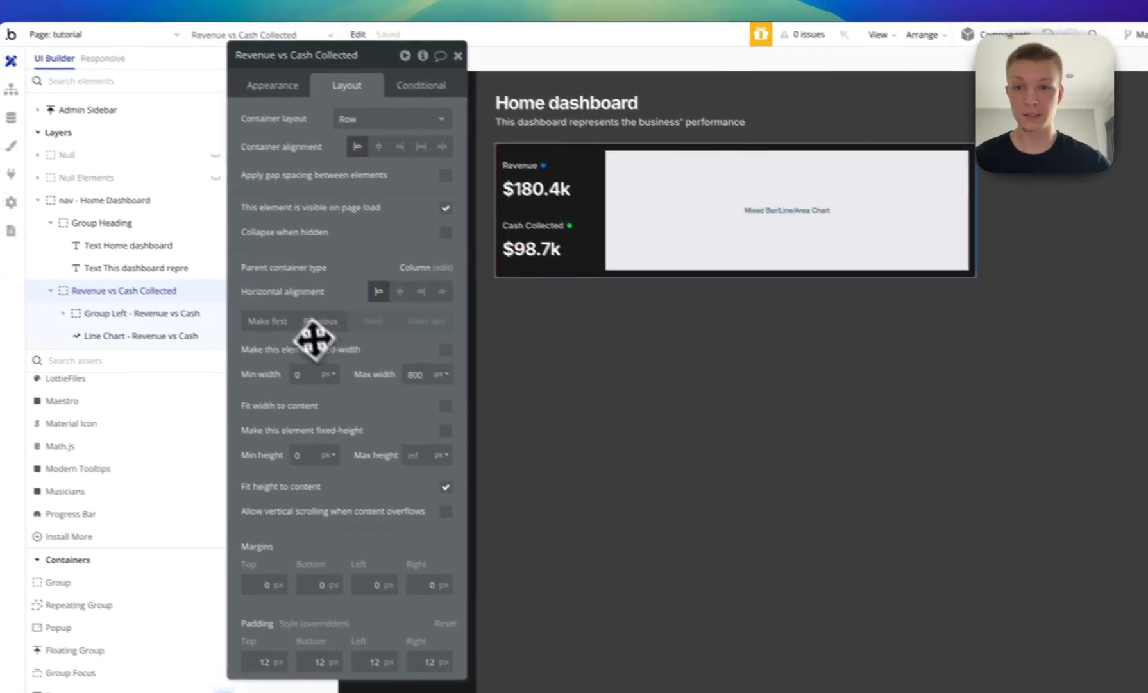
pyautogui.doubleClick(415, 374)
pyautogui.press('BackSpace')
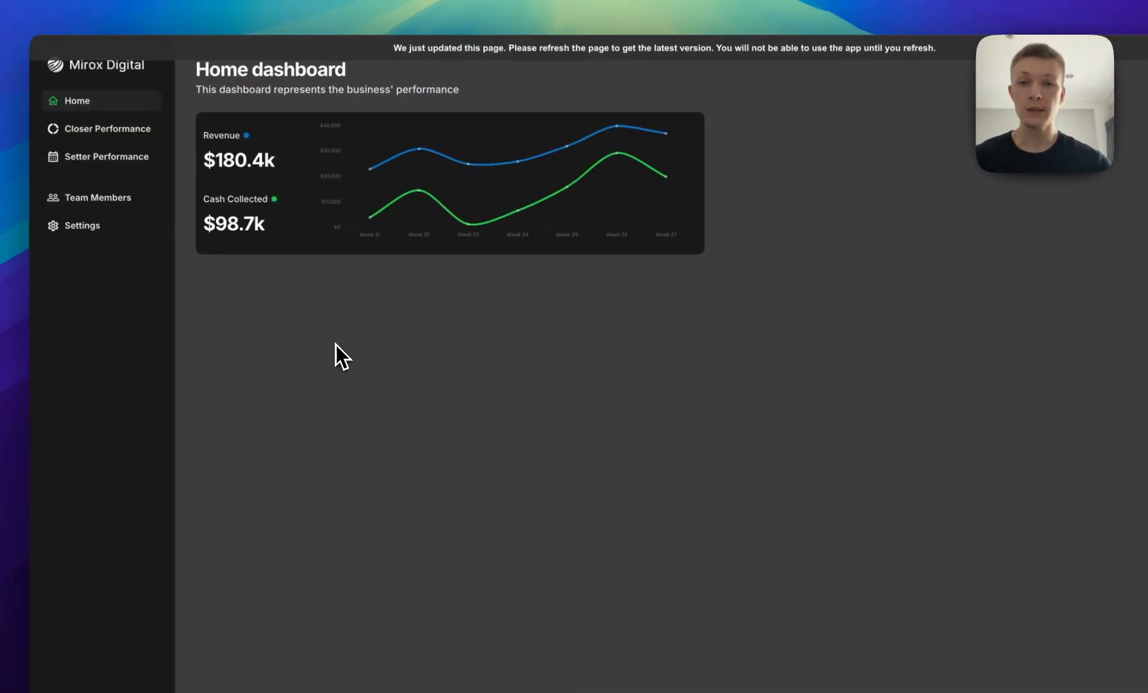
pyautogui.press('super+r')
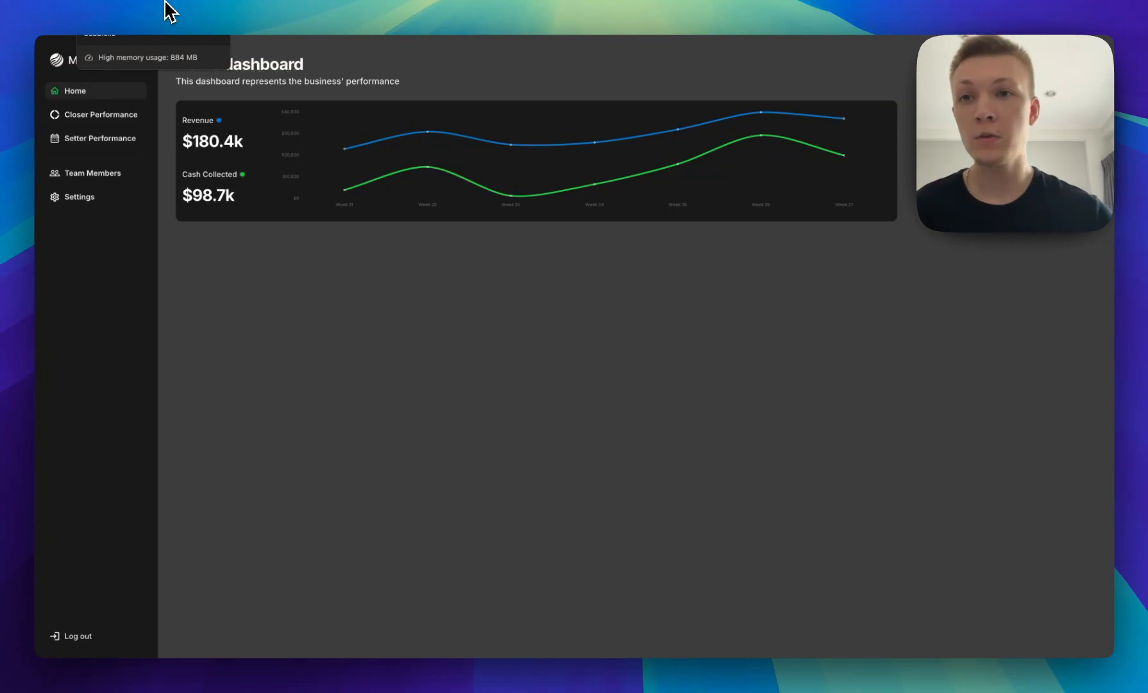
pyautogui.click(198, 2)
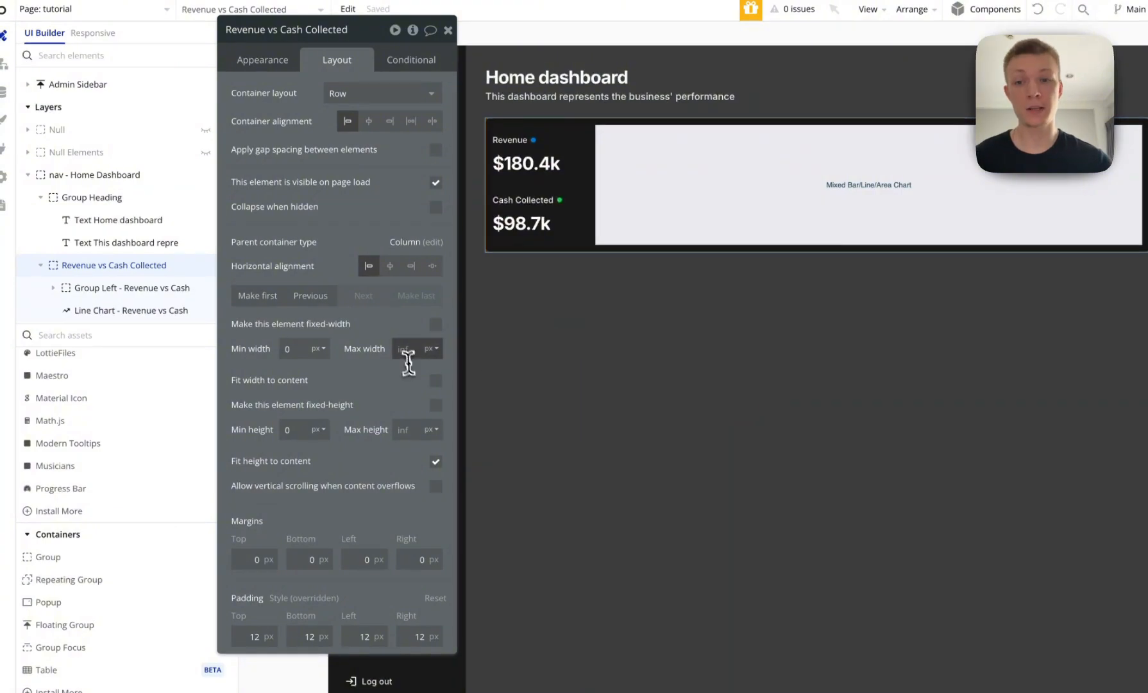
pyautogui.click(404, 350)
pyautogui.write('800')
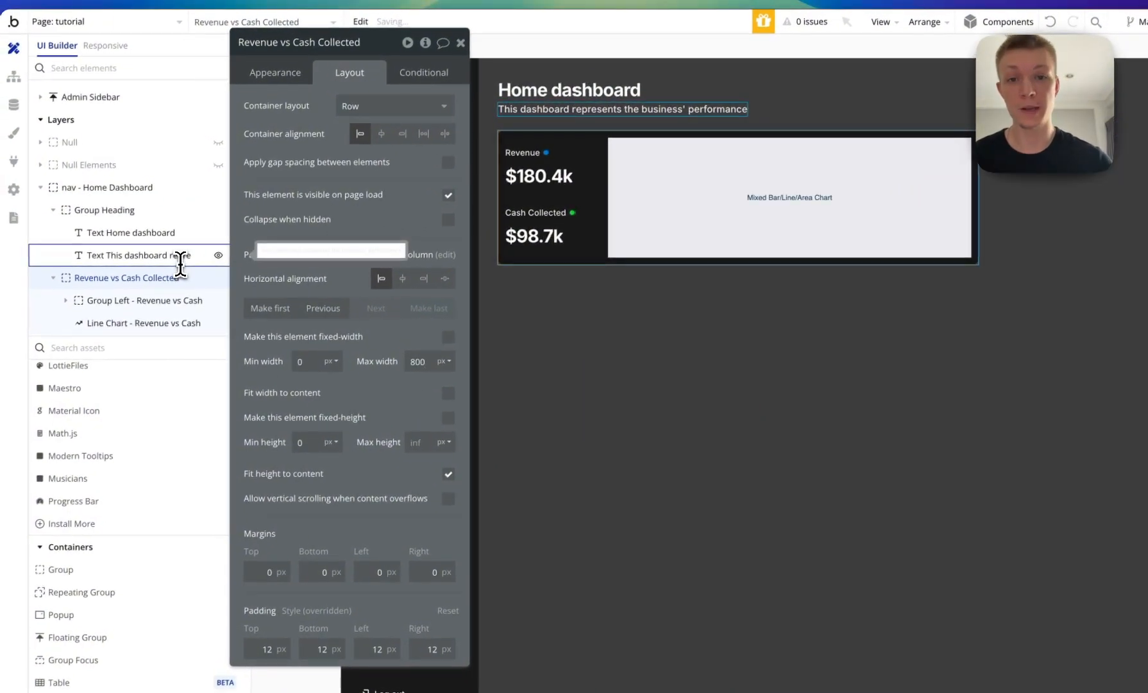
# Set the min height of the Revenue vs Cash Collected group to 250 px.
pyautogui.click(1018, 251)
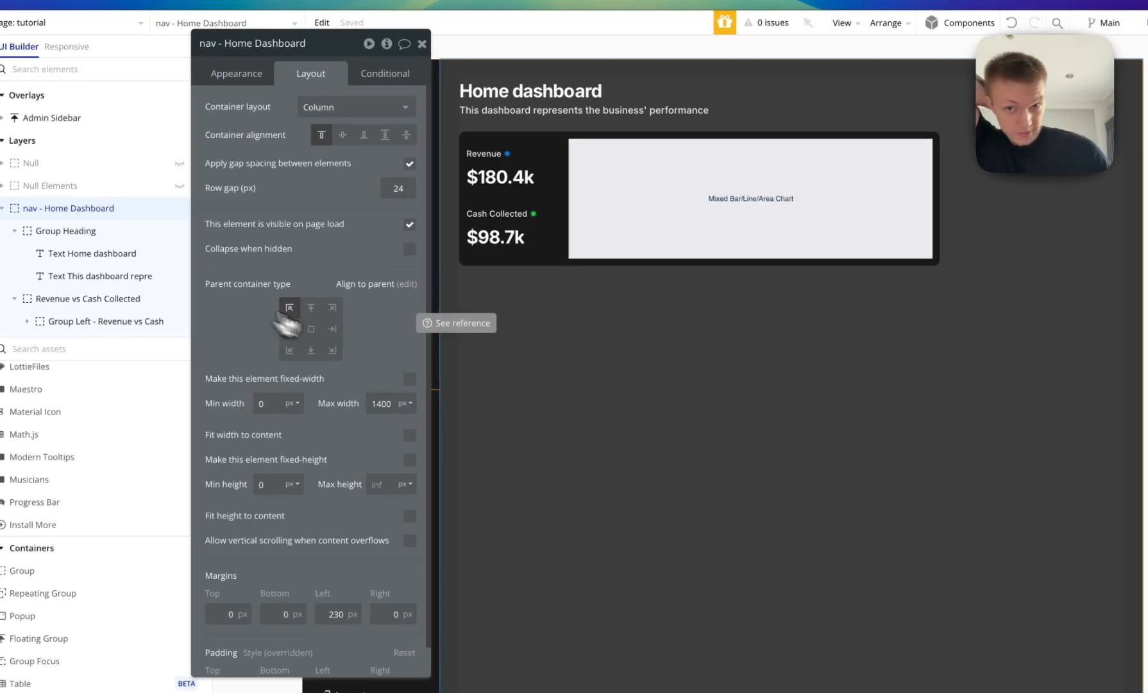
pyautogui.click(533, 266)
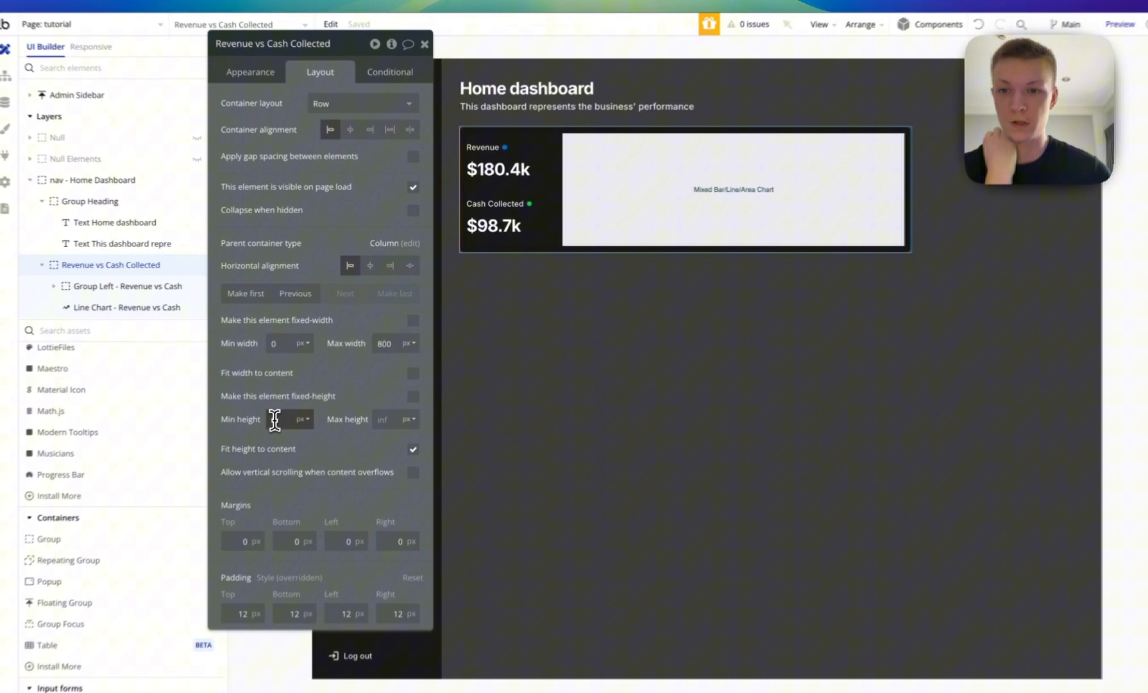
pyautogui.click(296, 403)
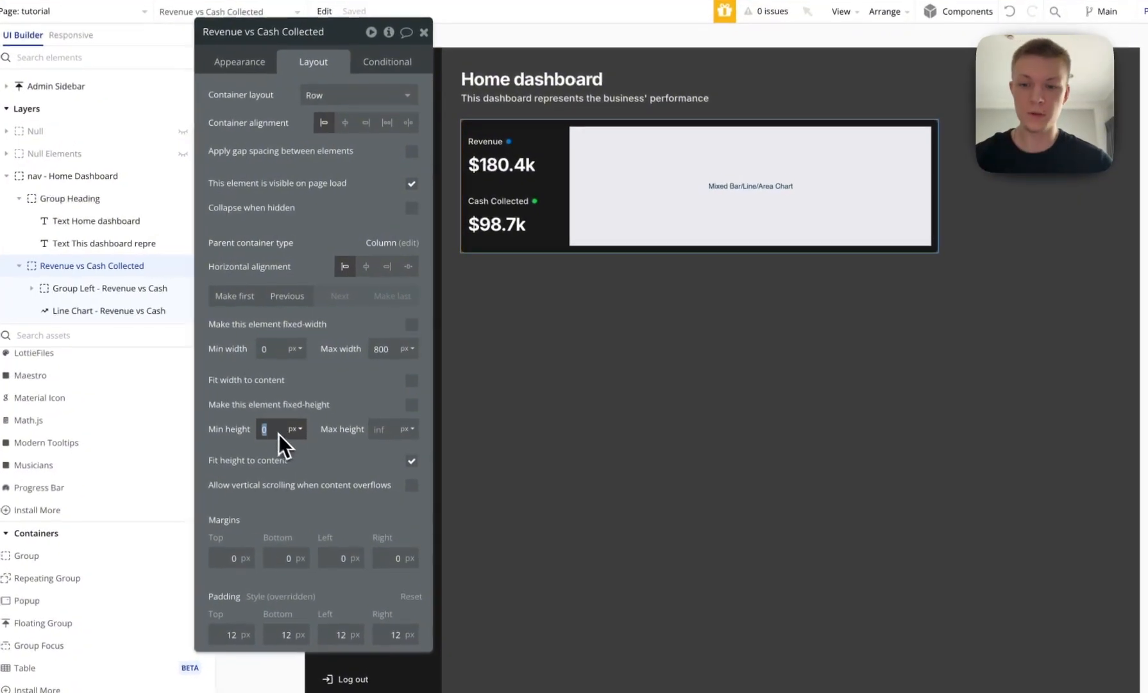
pyautogui.write('250')
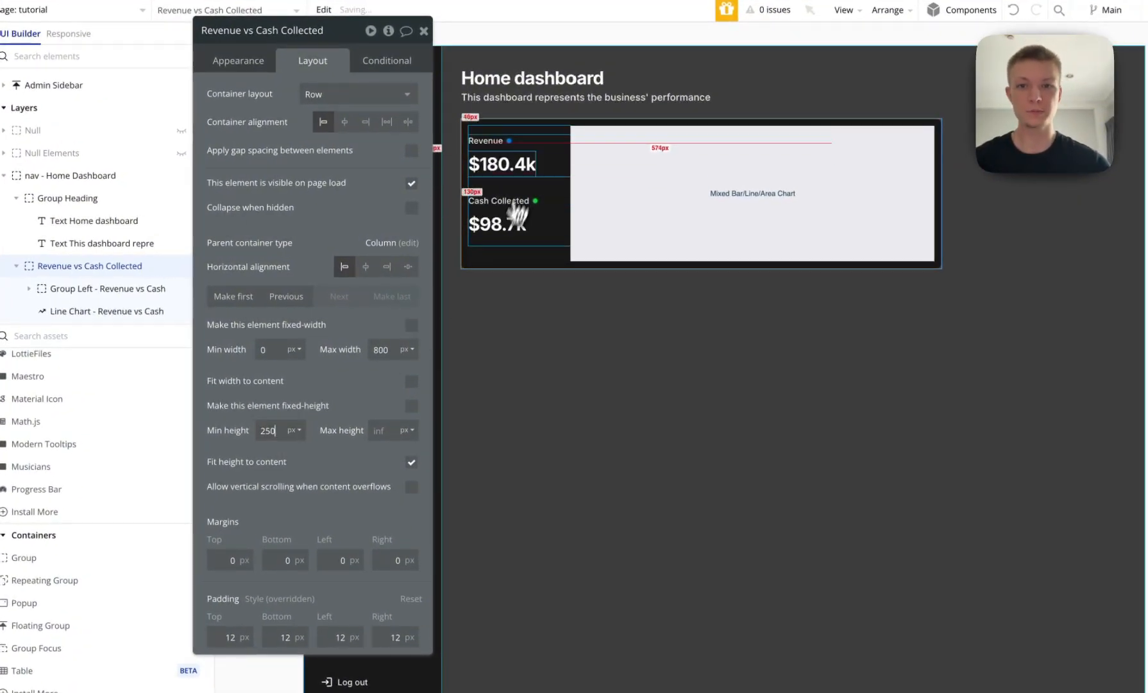
# Center the Group Left - Revenue vs Cash group vertically within its parent row.
pyautogui.click(540, 191)
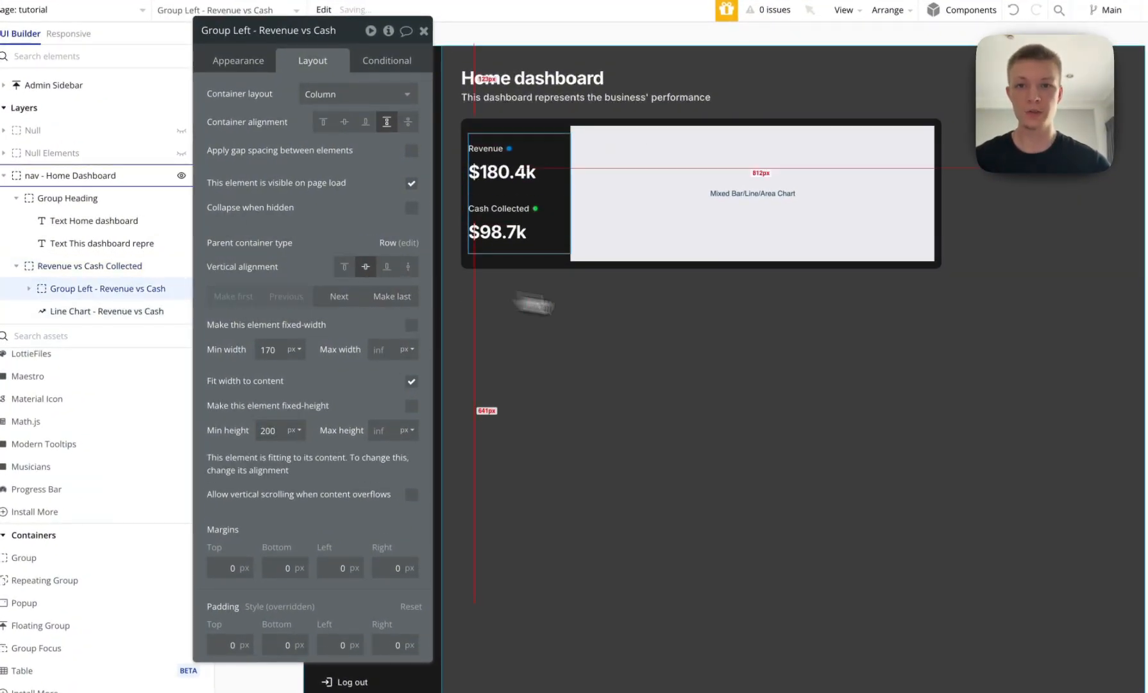
pyautogui.click(712, 331)
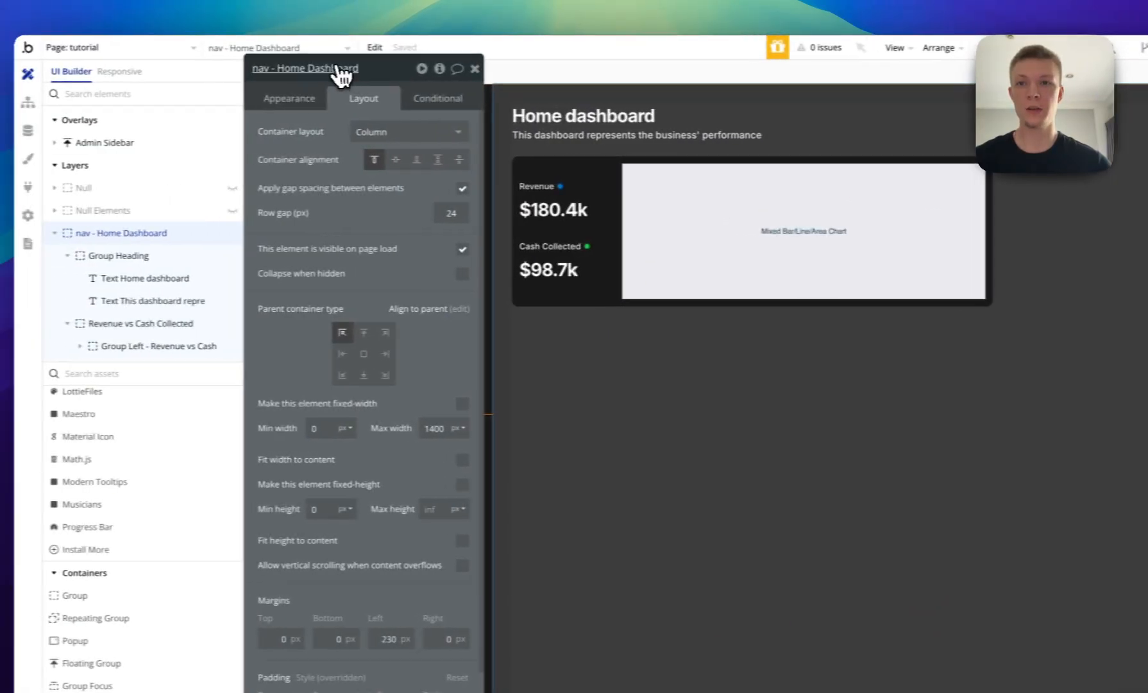
pyautogui.click(334, 9)
pyautogui.click(253, 12)
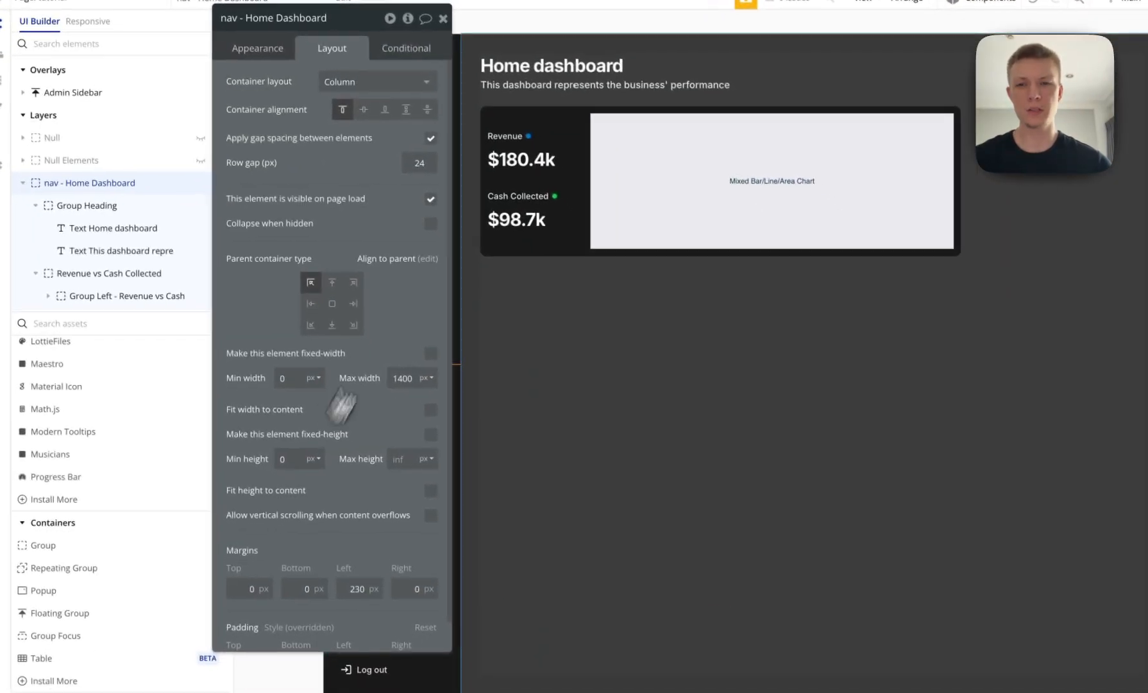
# Set the min height of the Revenue vs Cash Collected group to 300 px.
pyautogui.click(560, 239)
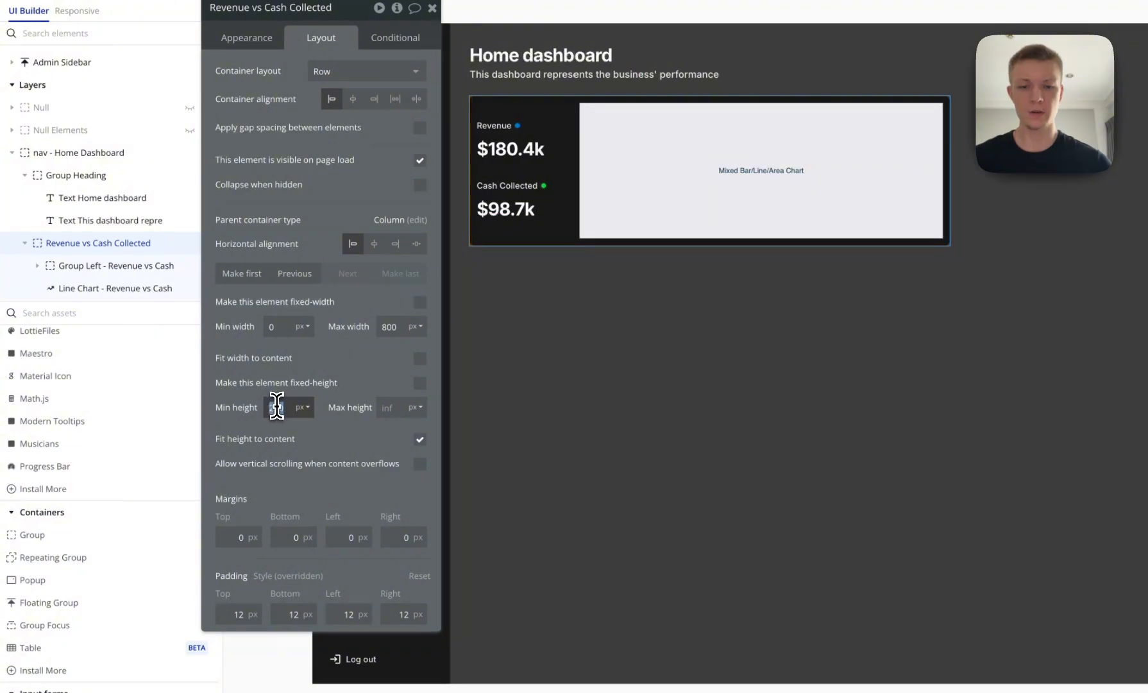
pyautogui.click(295, 426)
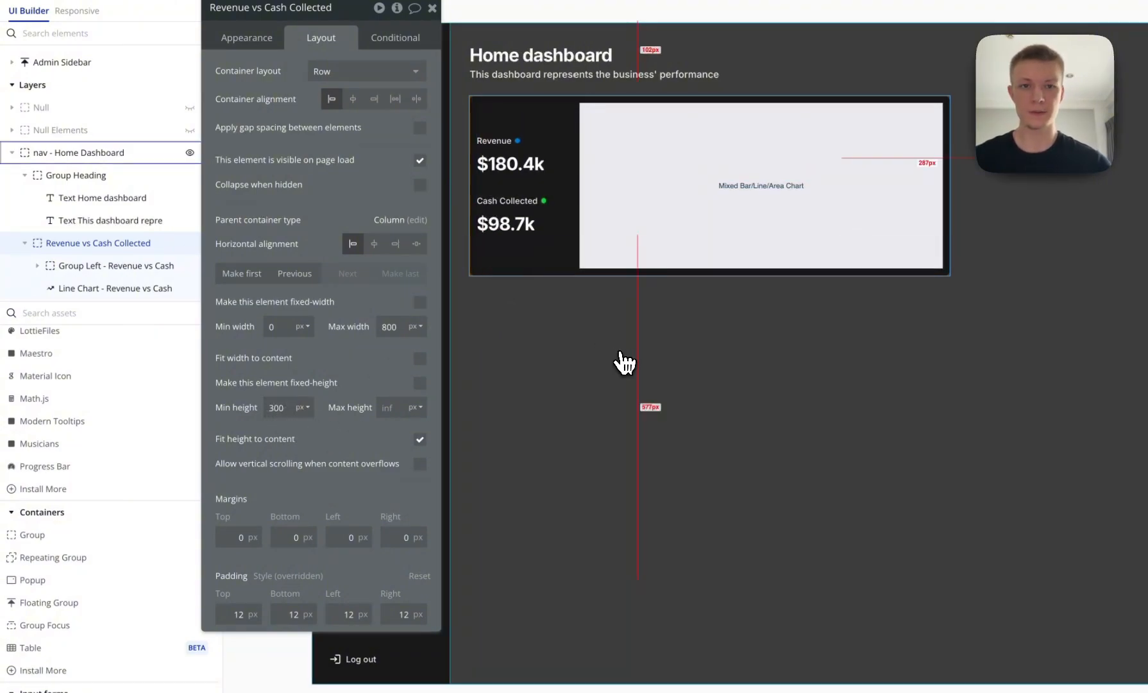
# Select the nav - Home Dashboard group and refresh the page preview to check the chart card.
pyautogui.click(635, 346)
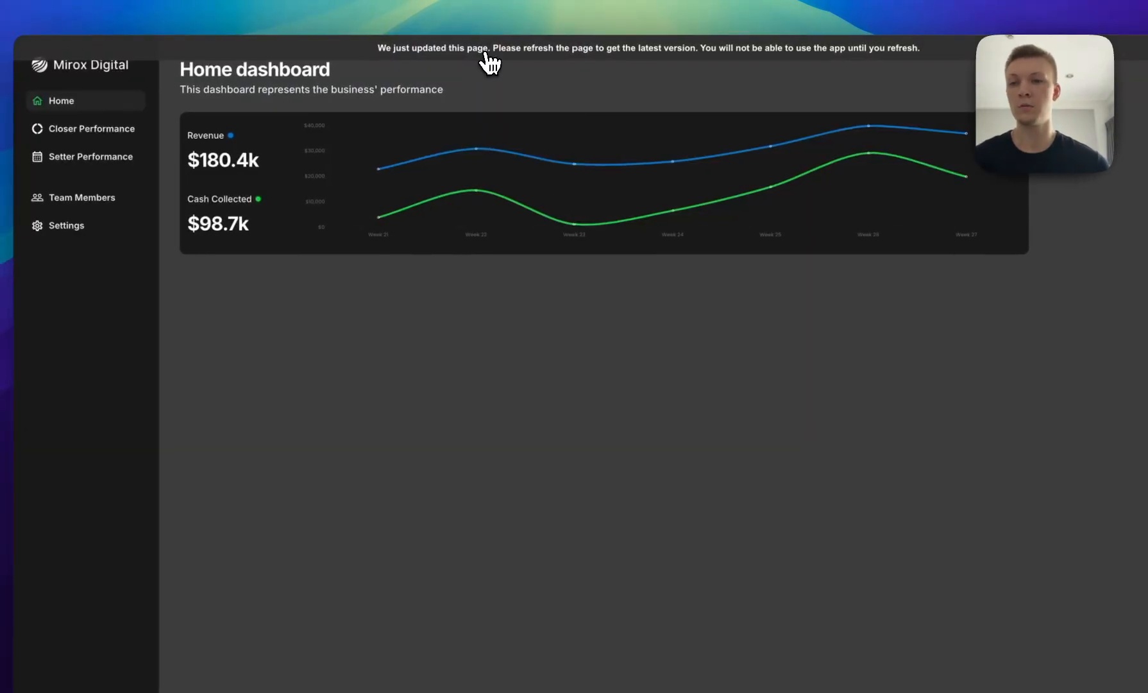
pyautogui.click(488, 59)
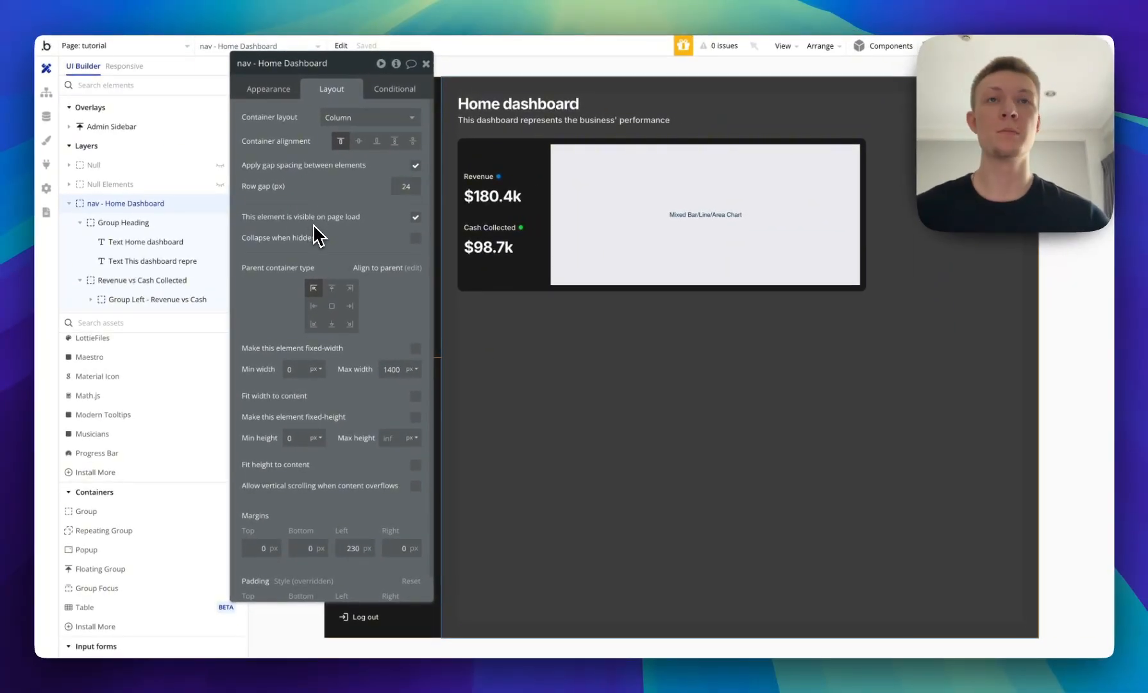
# Look through the available elements and view the Google Material Icons plugin among the installed plugins.
pyautogui.scroll(3, 173, 369)
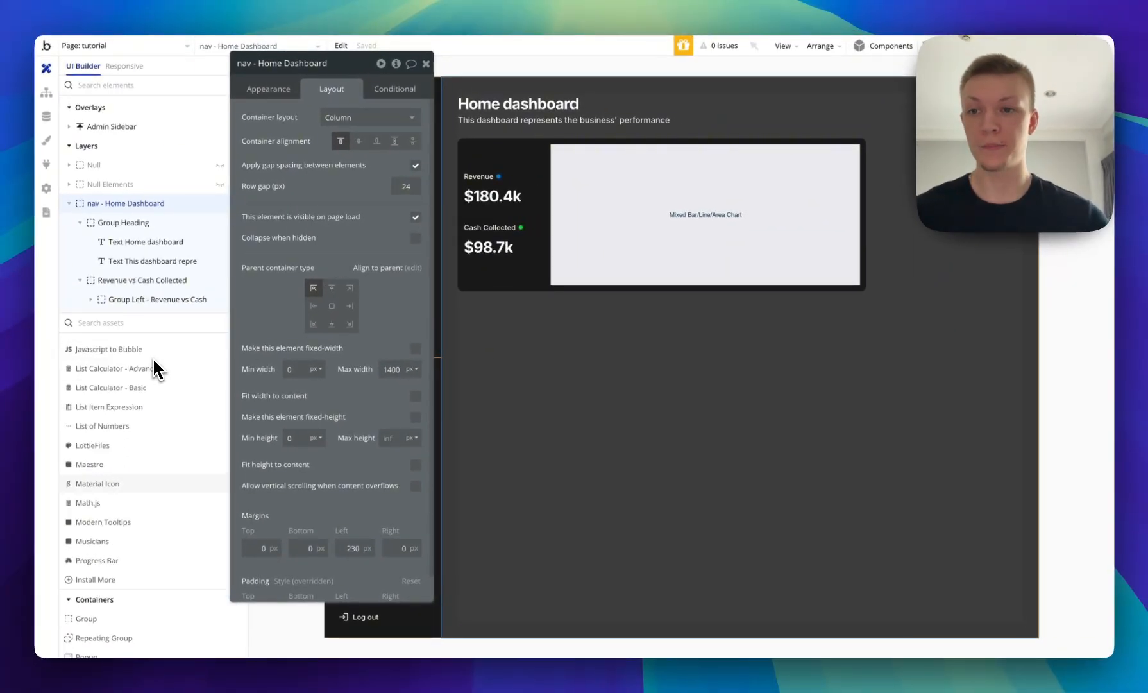
pyautogui.scroll(3, 155, 360)
pyautogui.scroll(-2, 156, 359)
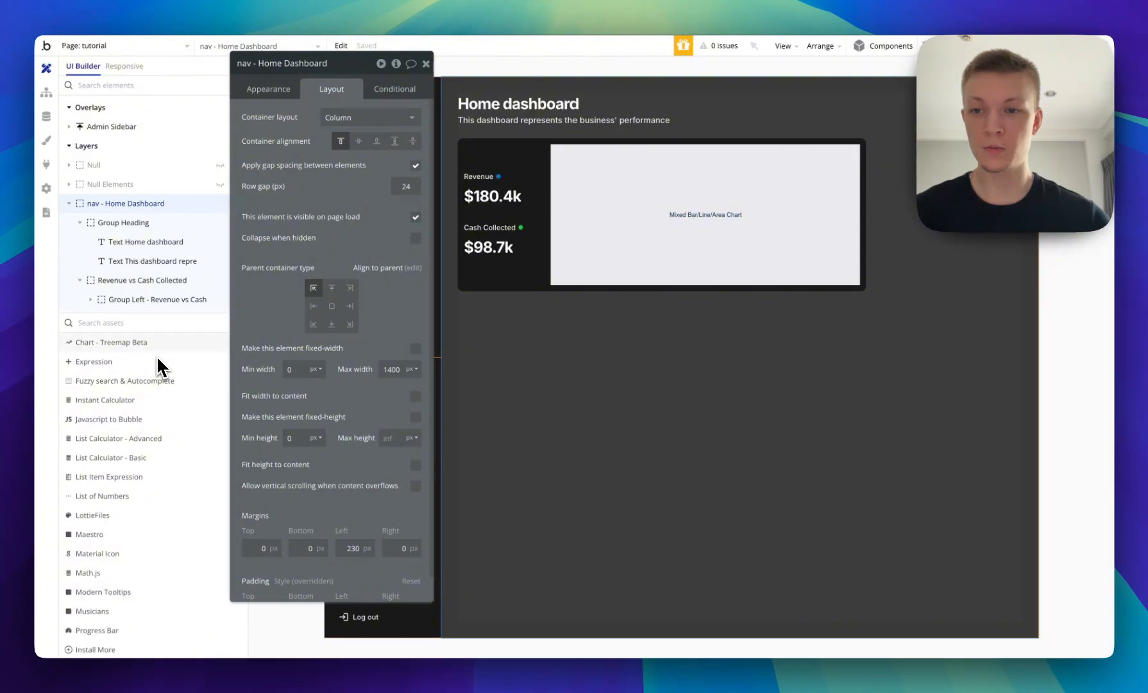
pyautogui.click(46, 164)
pyautogui.click(242, 215)
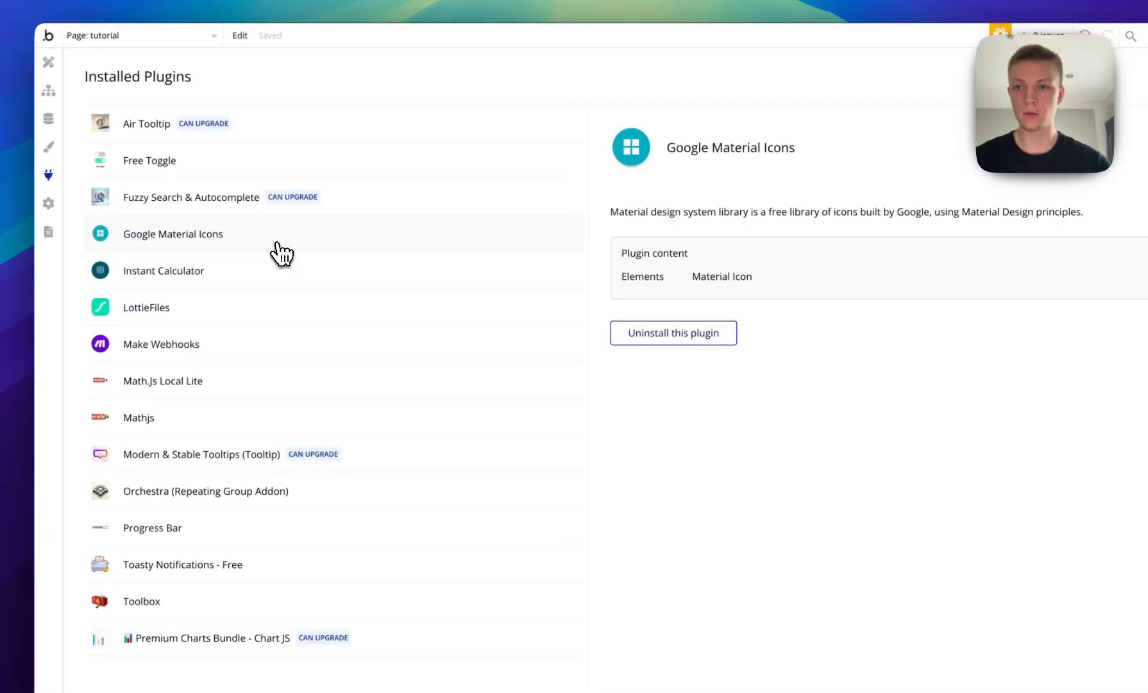
# Return to the page design and add a Material Icon element below the Revenue vs Cash Collected card in nav - Home Dashboard.
pyautogui.click(46, 64)
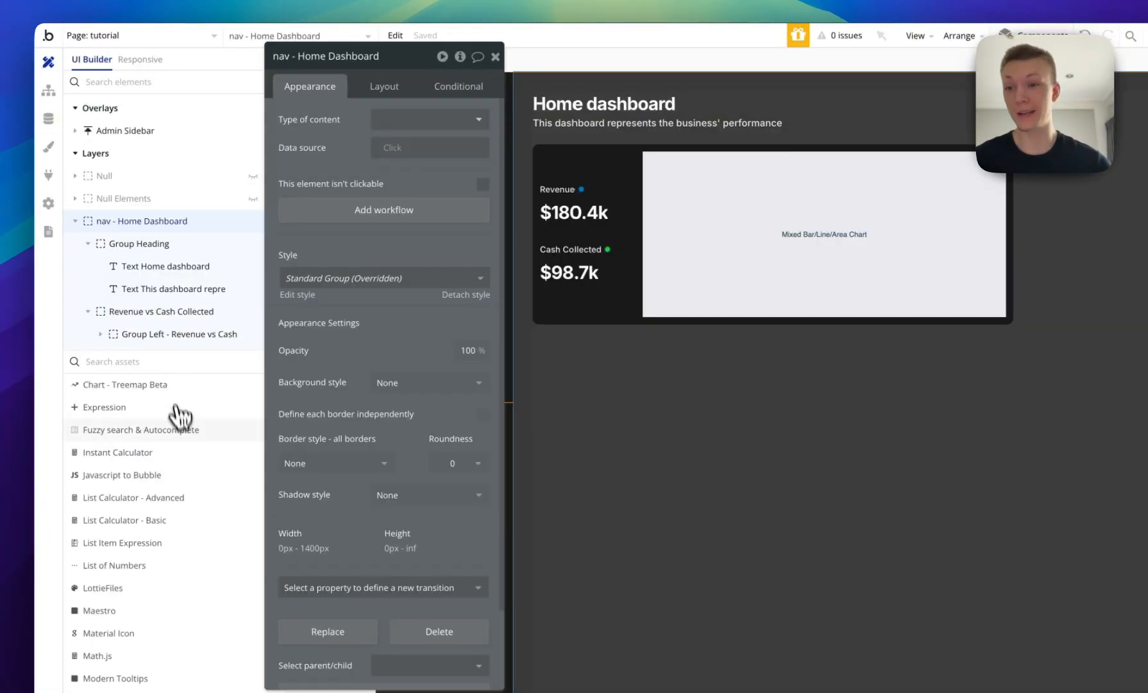
pyautogui.scroll(1, 179, 432)
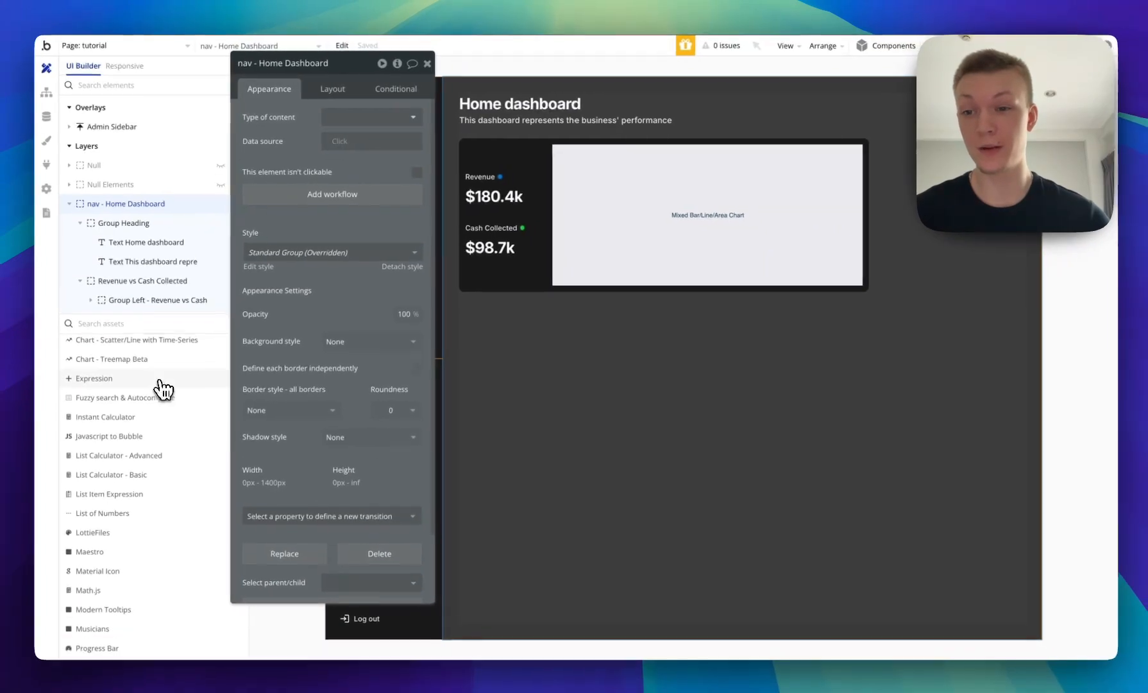
pyautogui.scroll(-4, 163, 388)
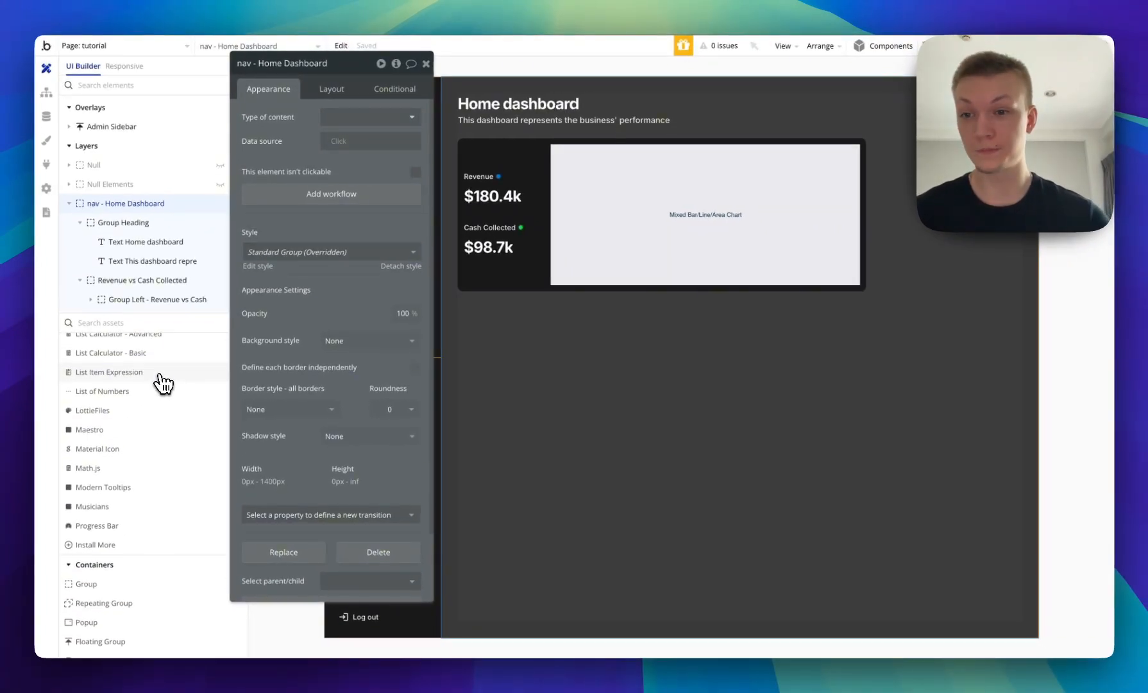
pyautogui.scroll(1, 166, 397)
pyautogui.scroll(-2, 153, 423)
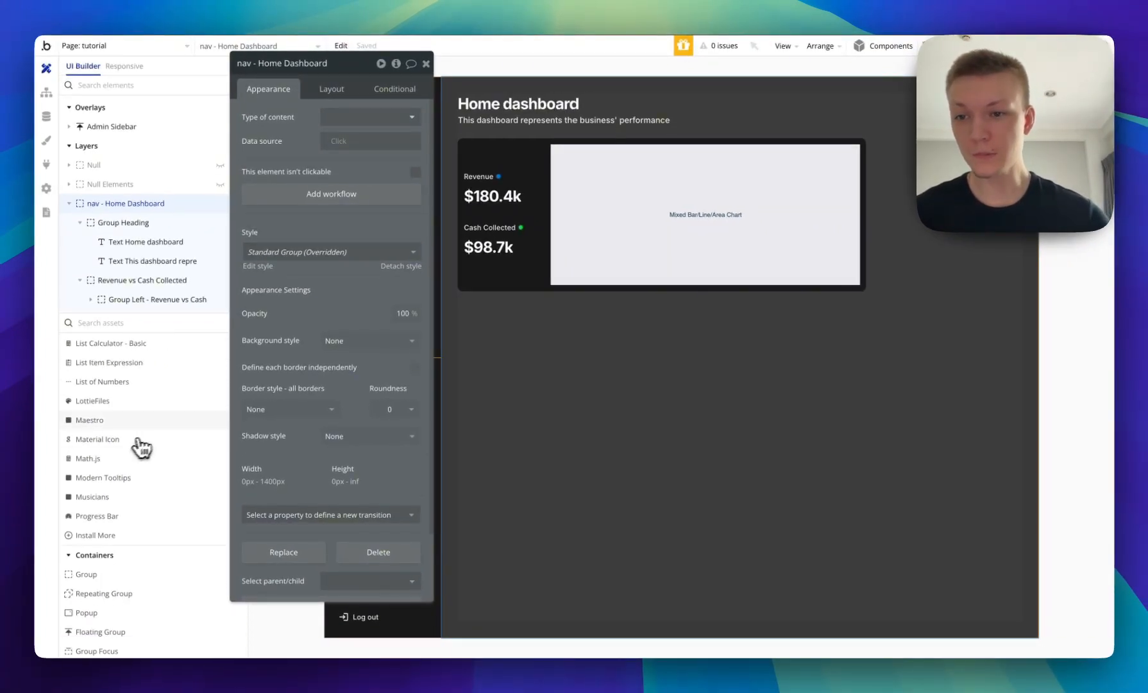
pyautogui.click(105, 441)
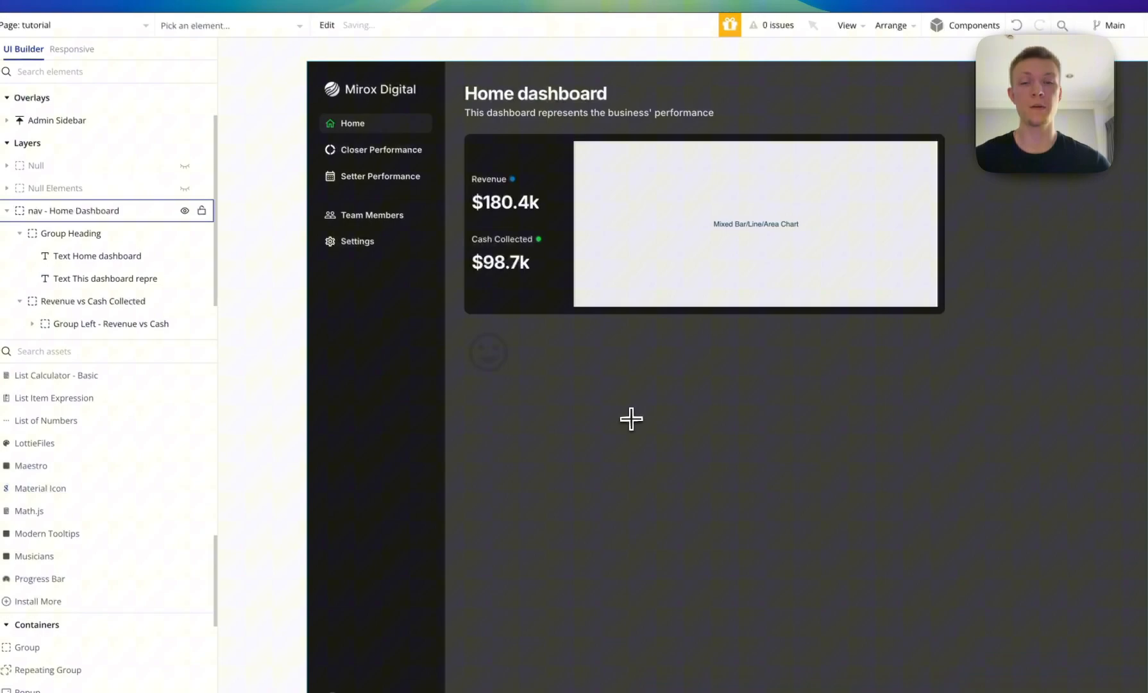
# Place a Material Icon beneath the Revenue vs Cash Collected card and search its icon choices for person.
pyautogui.click(631, 419)
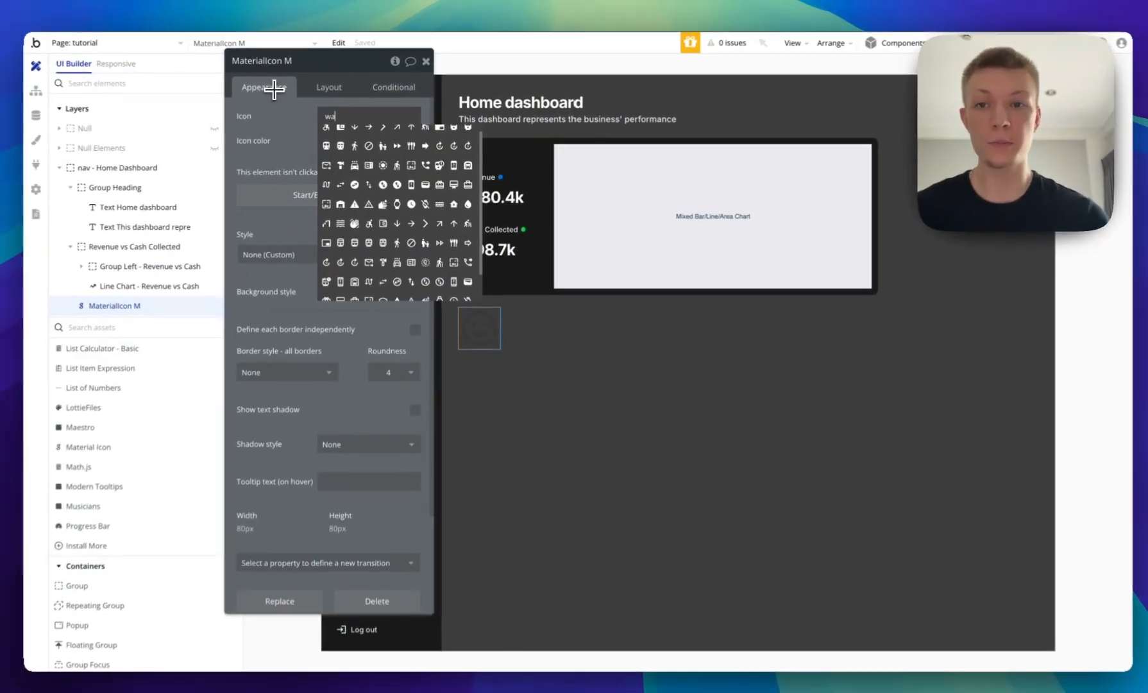
pyautogui.write('parso')
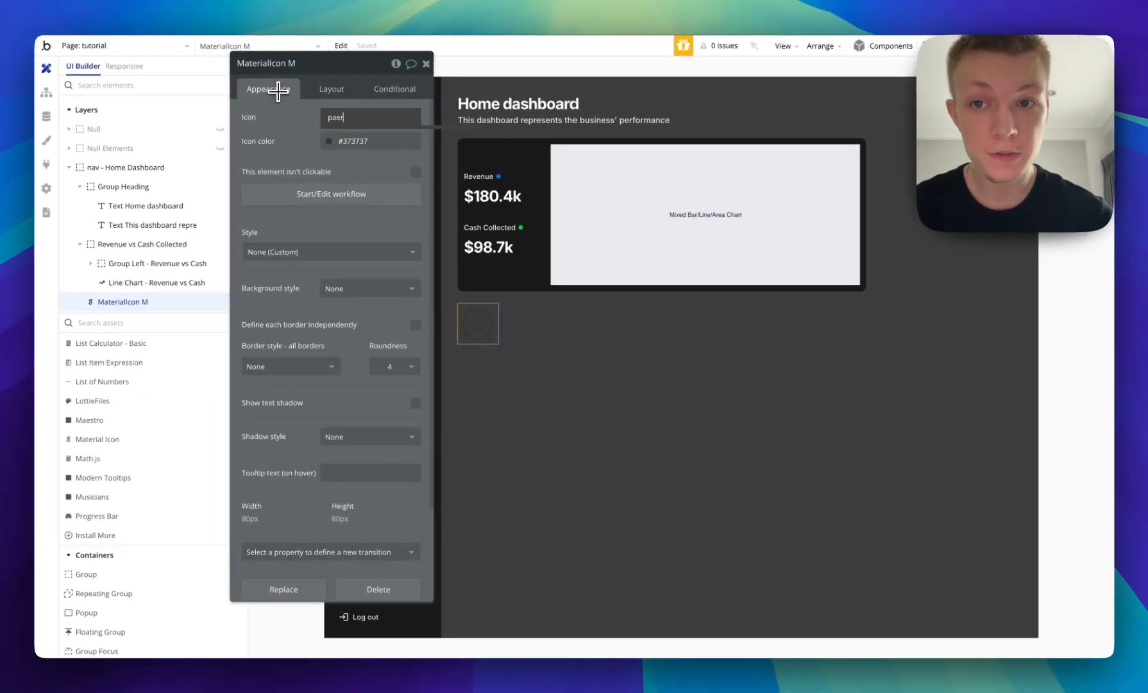
pyautogui.press('BackSpace')
pyautogui.press('BackSpace')
pyautogui.press('BackSpace')
pyautogui.write('erson')
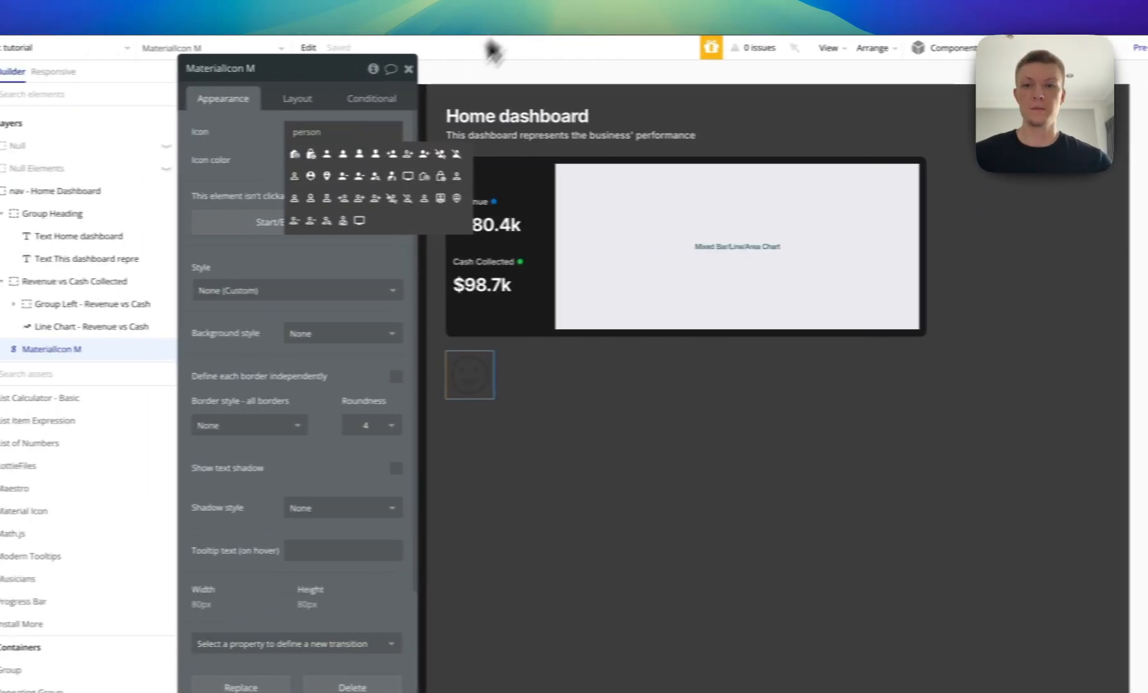
pyautogui.click(198, 178)
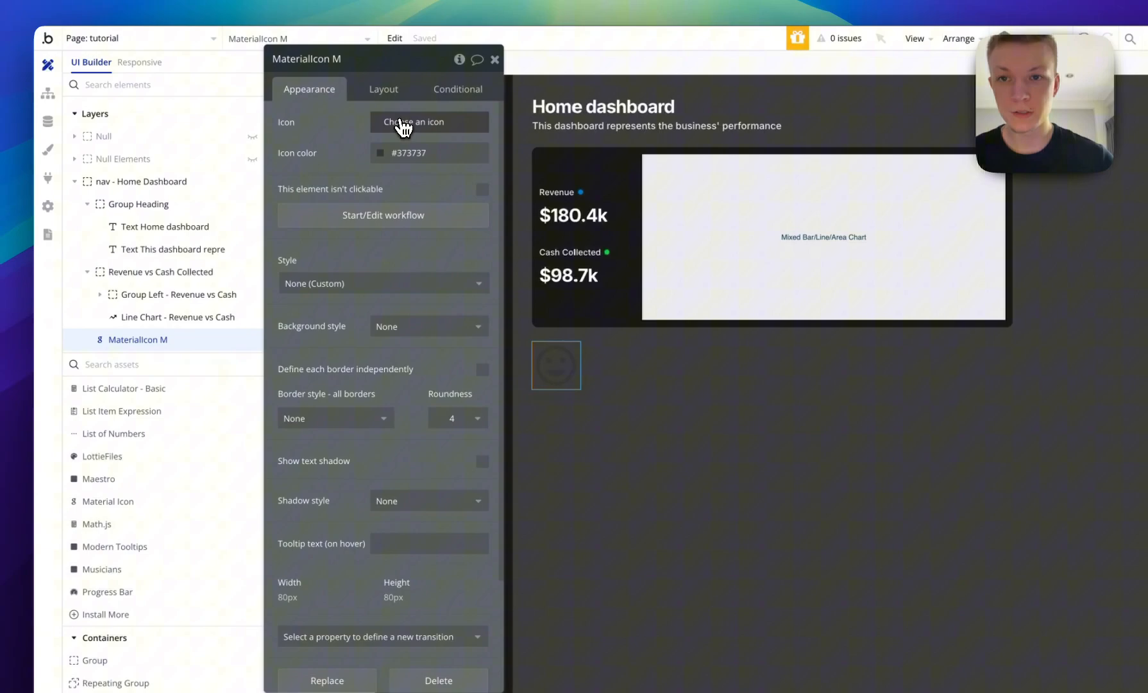
# Search the icon choices for emoji and assign the emoji_people icon to the new Material Icon.
pyautogui.click(402, 127)
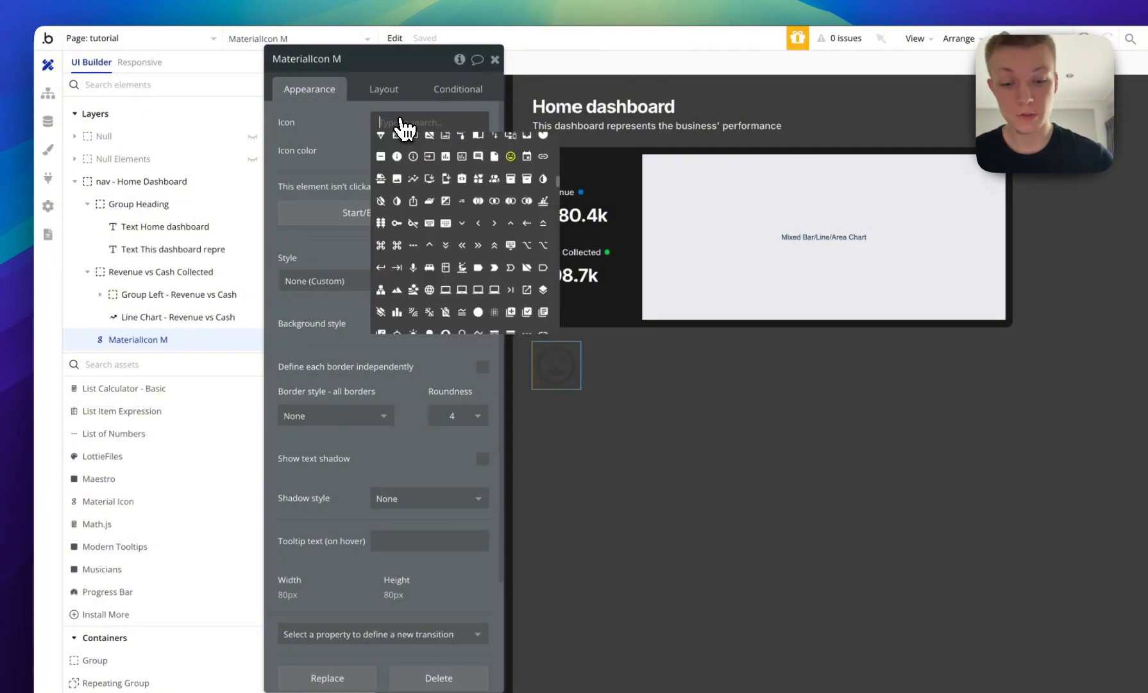
pyautogui.write('emoji')
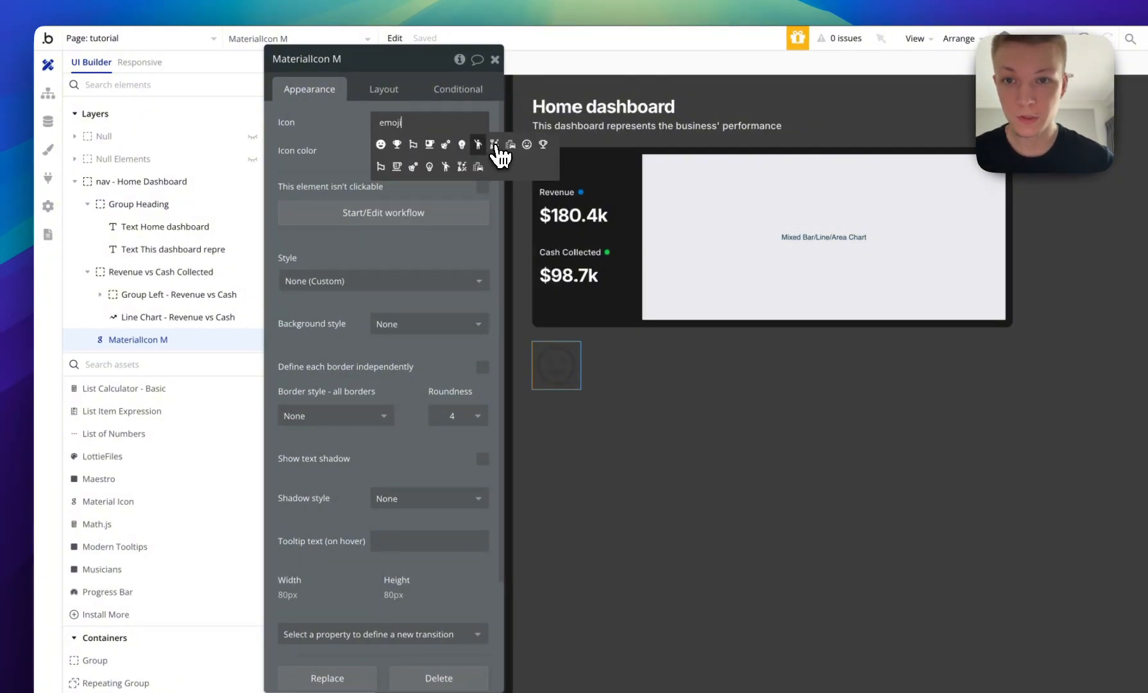
pyautogui.click(479, 144)
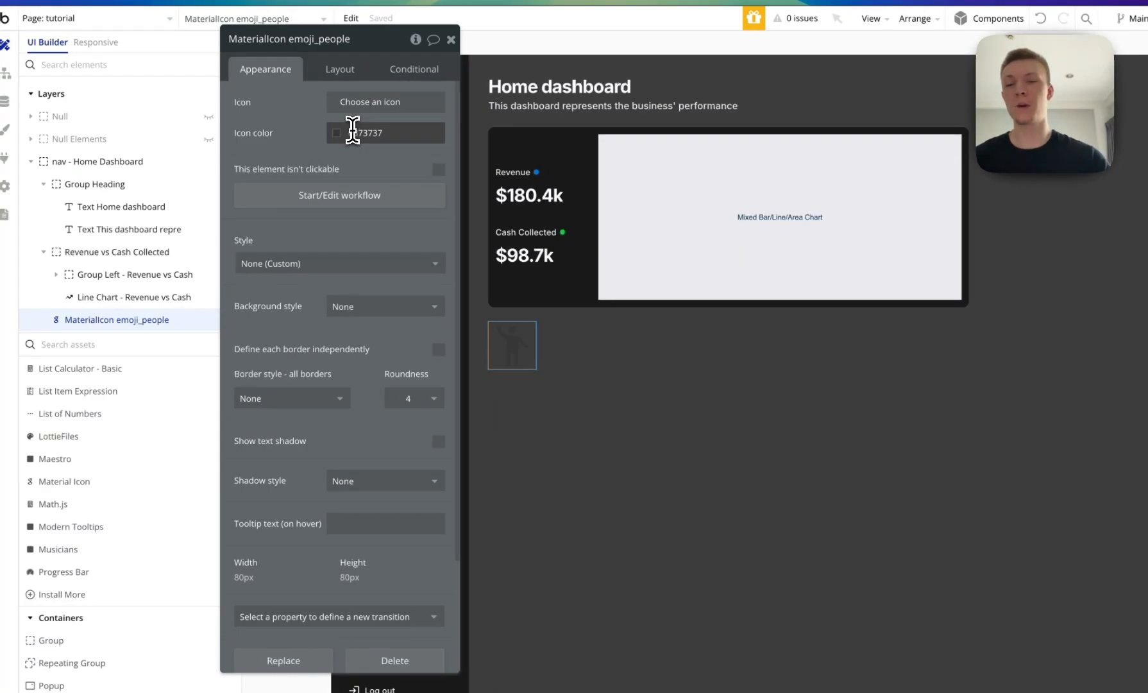
# Set the waving-person icon's color to the Background Light variable at 70% opacity.
pyautogui.click(352, 130)
pyautogui.click(372, 337)
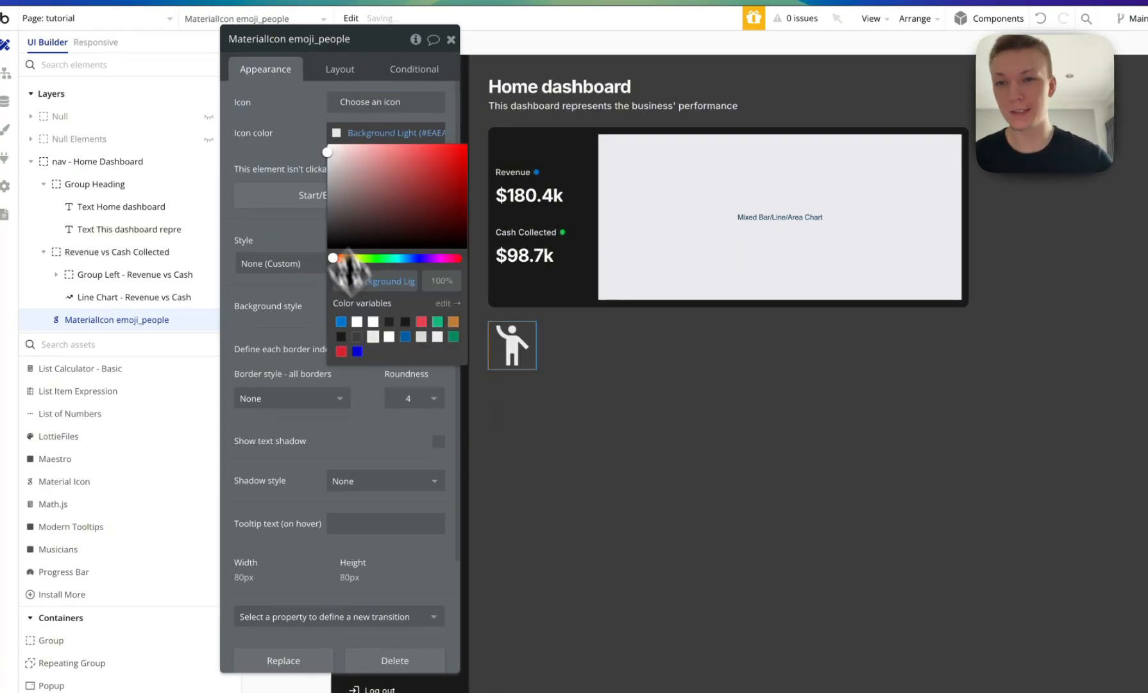
pyautogui.click(420, 132)
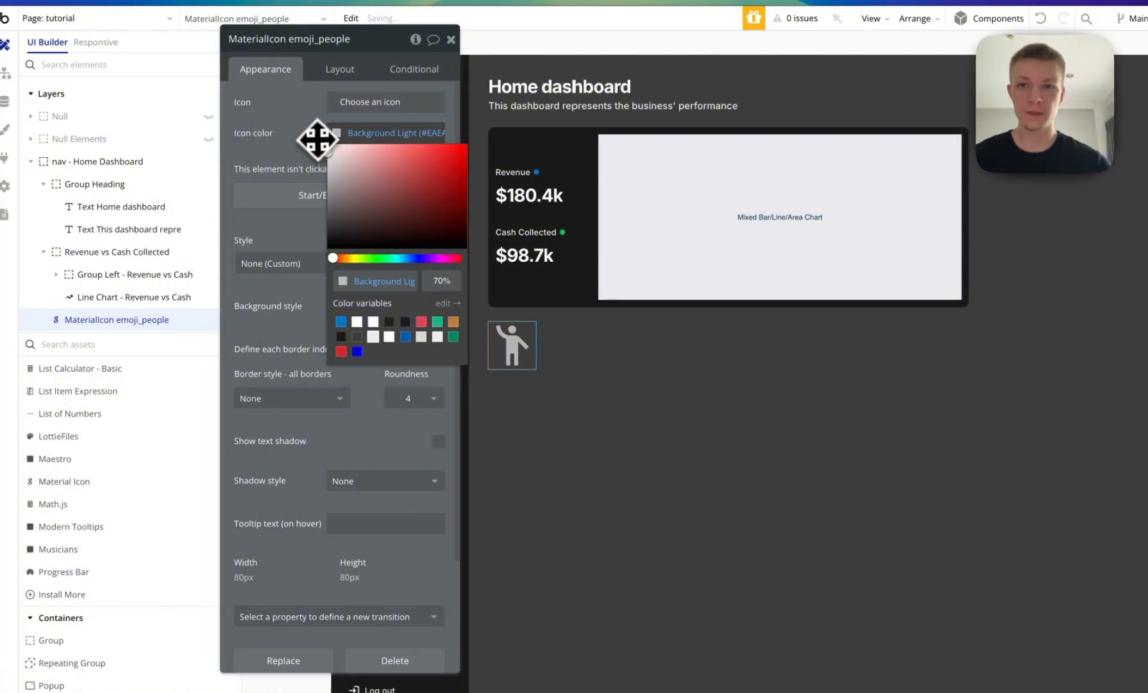
pyautogui.moveTo(317, 139)
pyautogui.mouseDown()
pyautogui.moveTo(206, 170)
pyautogui.moveTo(311, 146)
pyautogui.moveTo(296, 141)
pyautogui.mouseUp()
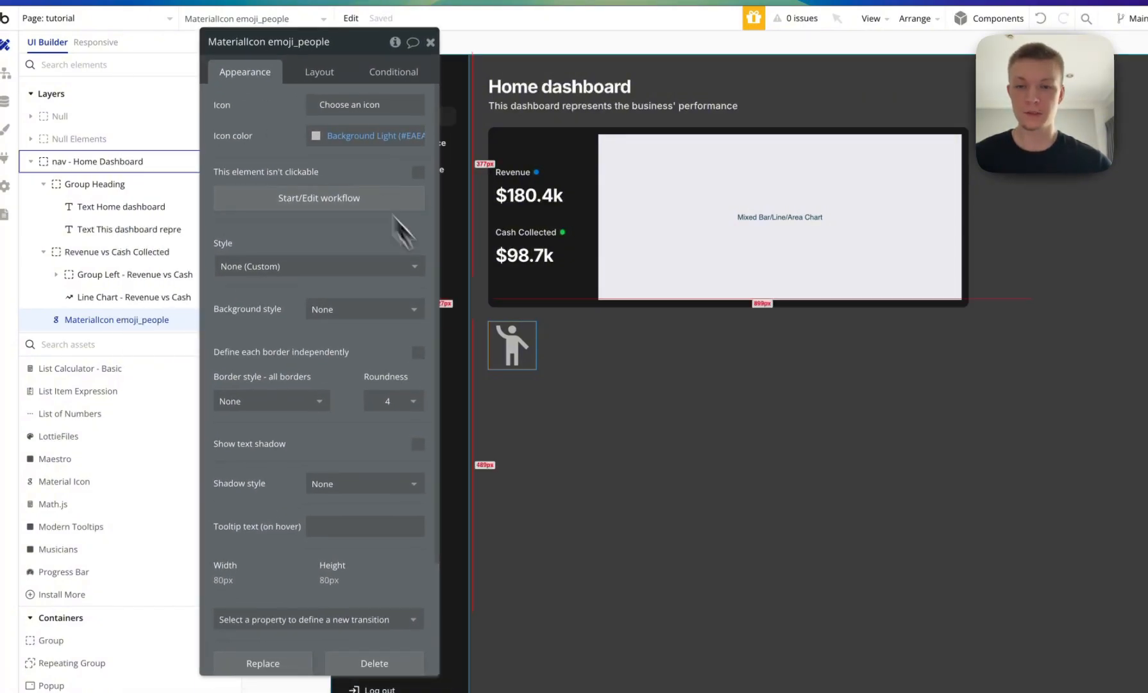
# Set the waving-person icon's fixed width and fixed height to 20 px each.
pyautogui.click(317, 76)
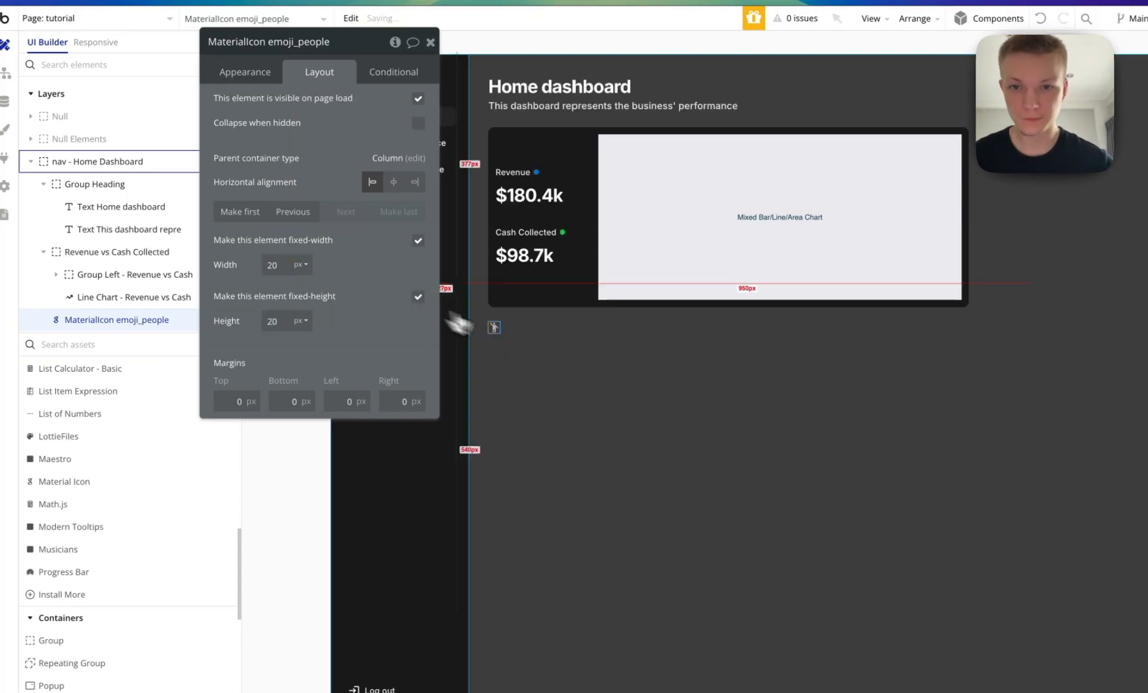
pyautogui.click(512, 340)
pyautogui.click(496, 332)
# Group the waving-person icon in a column container.
pyautogui.rightClick(496, 333)
pyautogui.moveTo(578, 444)
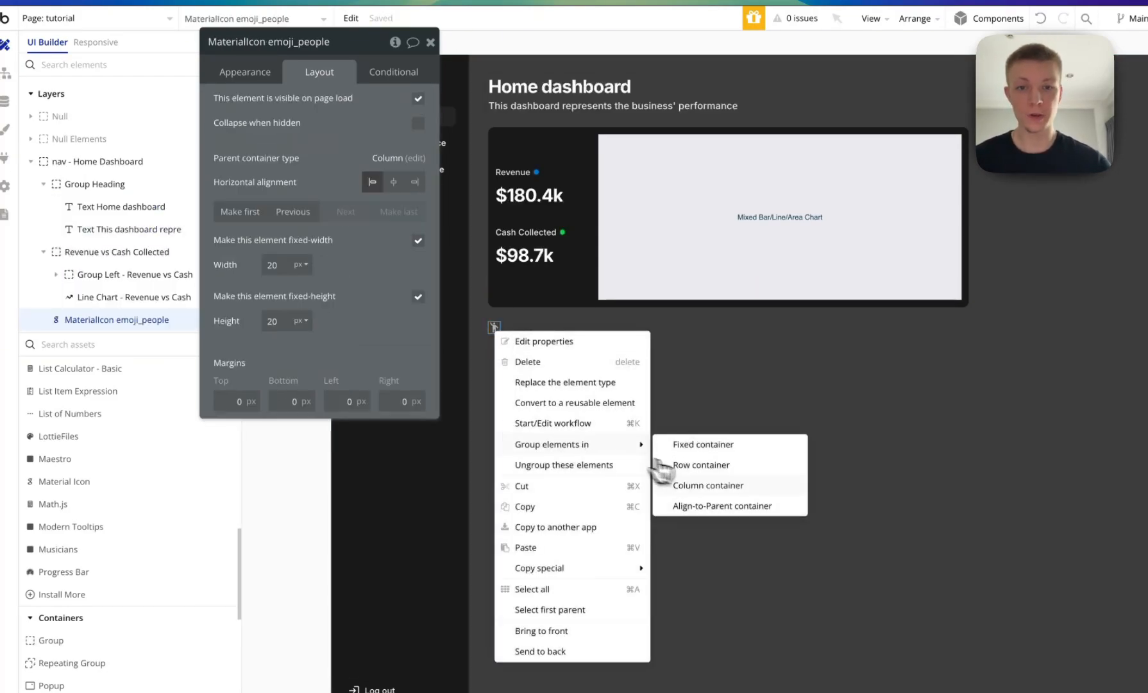
pyautogui.click(708, 487)
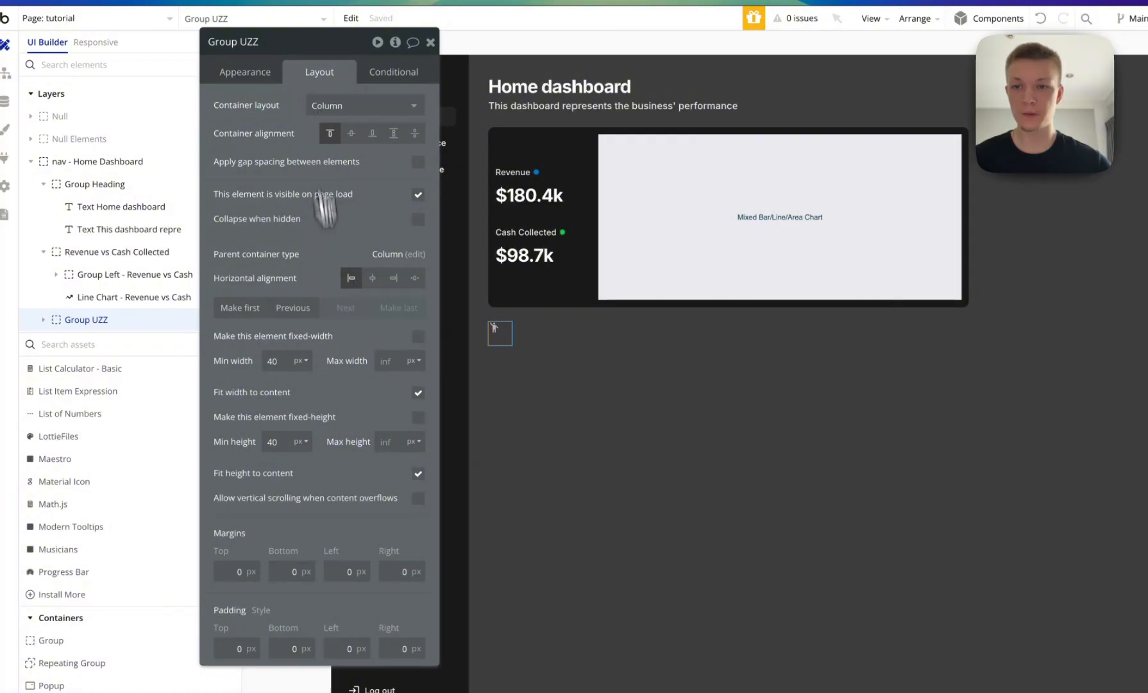
# Set the icon group's minimum width and height to 0 px and its padding to 2 px on all four sides.
pyautogui.write('0')
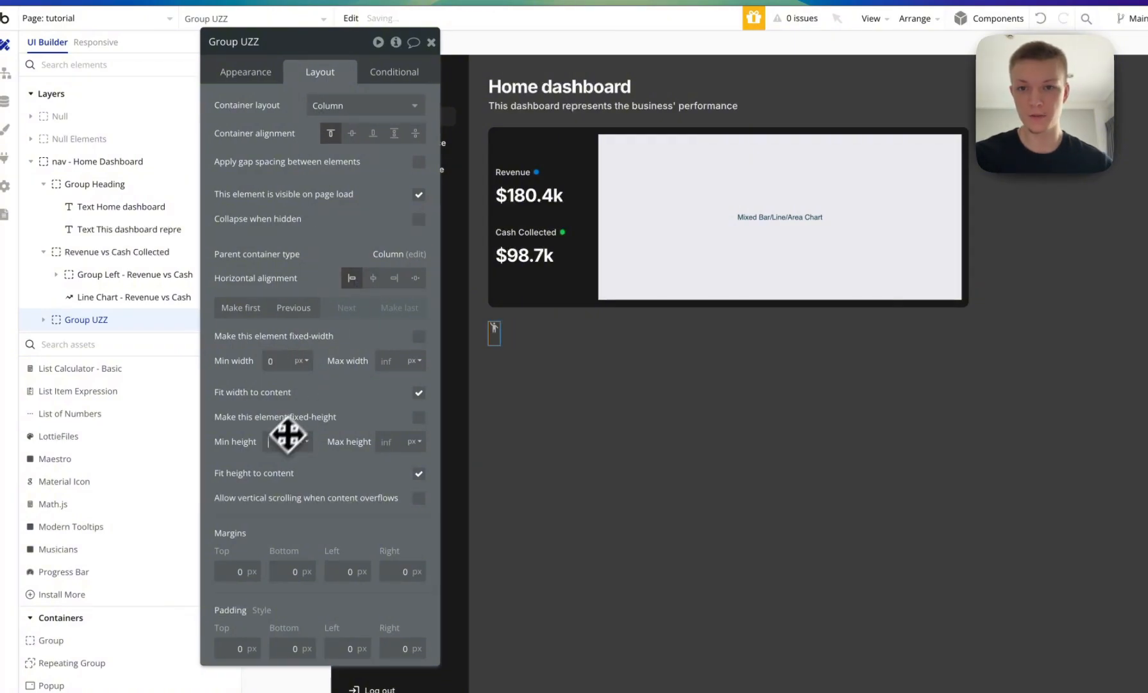
pyautogui.click(243, 646)
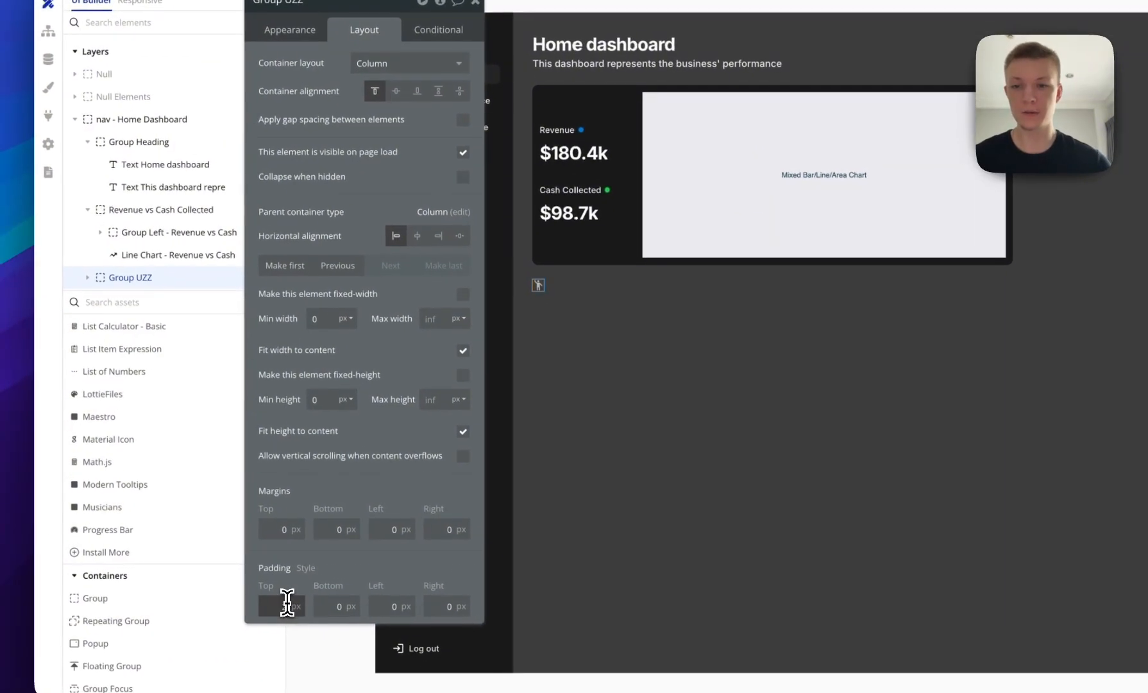
pyautogui.write('2')
pyautogui.press('Tab')
pyautogui.write('2')
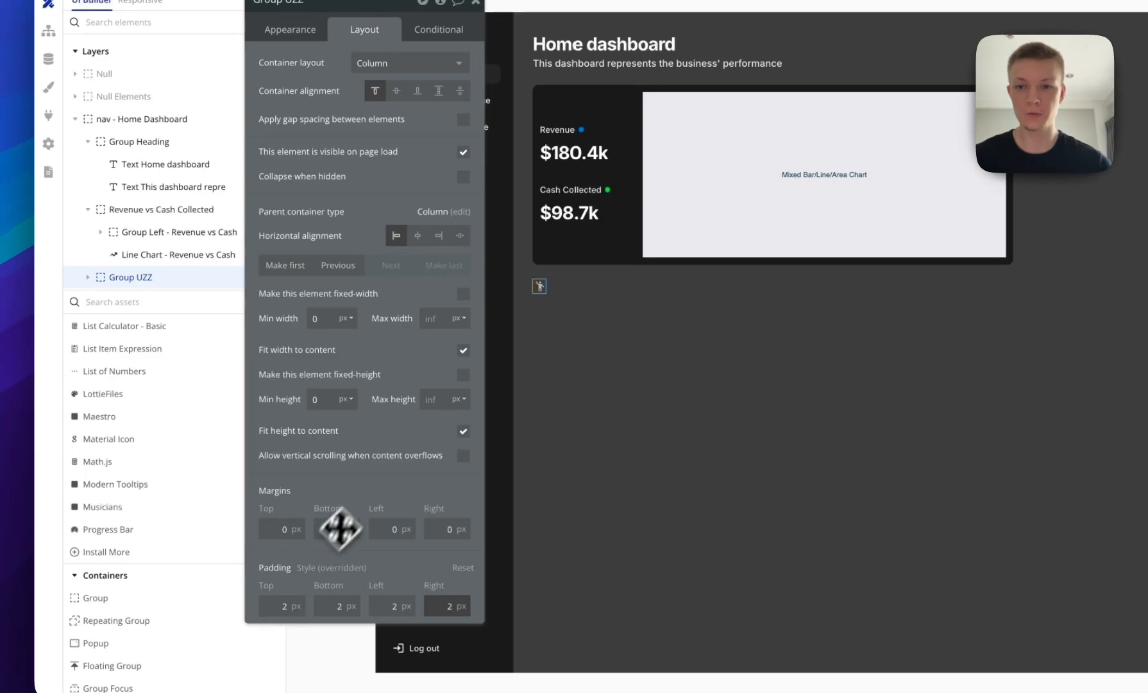
# Give the icon group a flat color background using the Background (#191919) color variable.
pyautogui.click(295, 30)
pyautogui.click(382, 326)
pyautogui.click(386, 390)
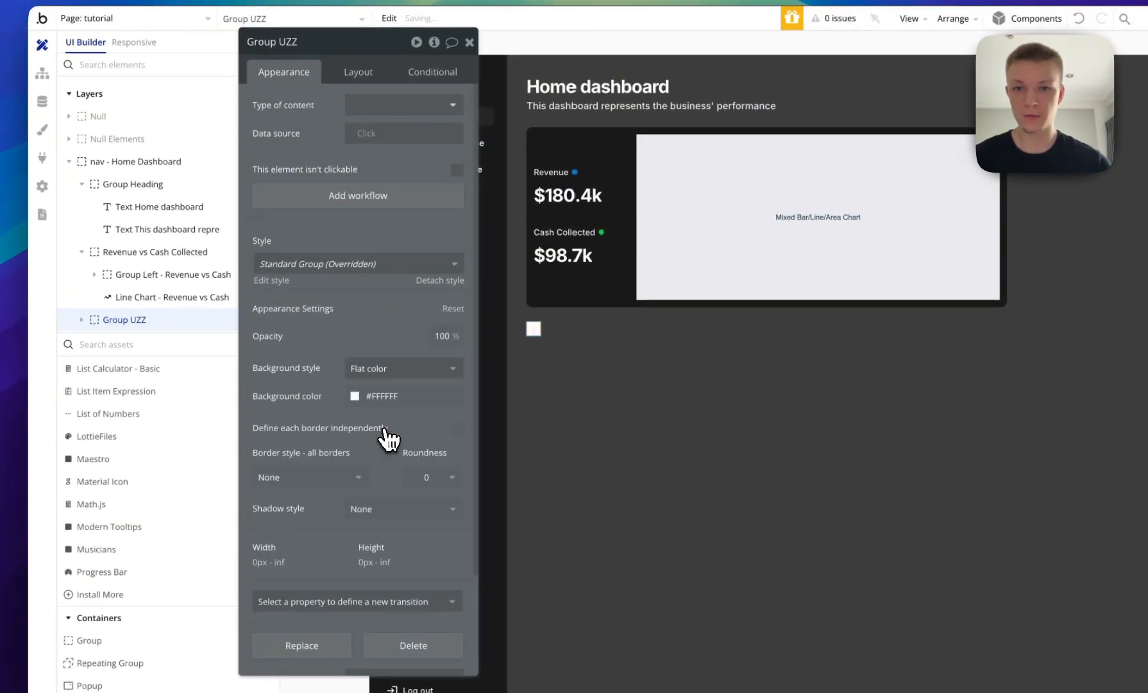
pyautogui.click(383, 396)
pyautogui.click(422, 581)
pyautogui.click(631, 439)
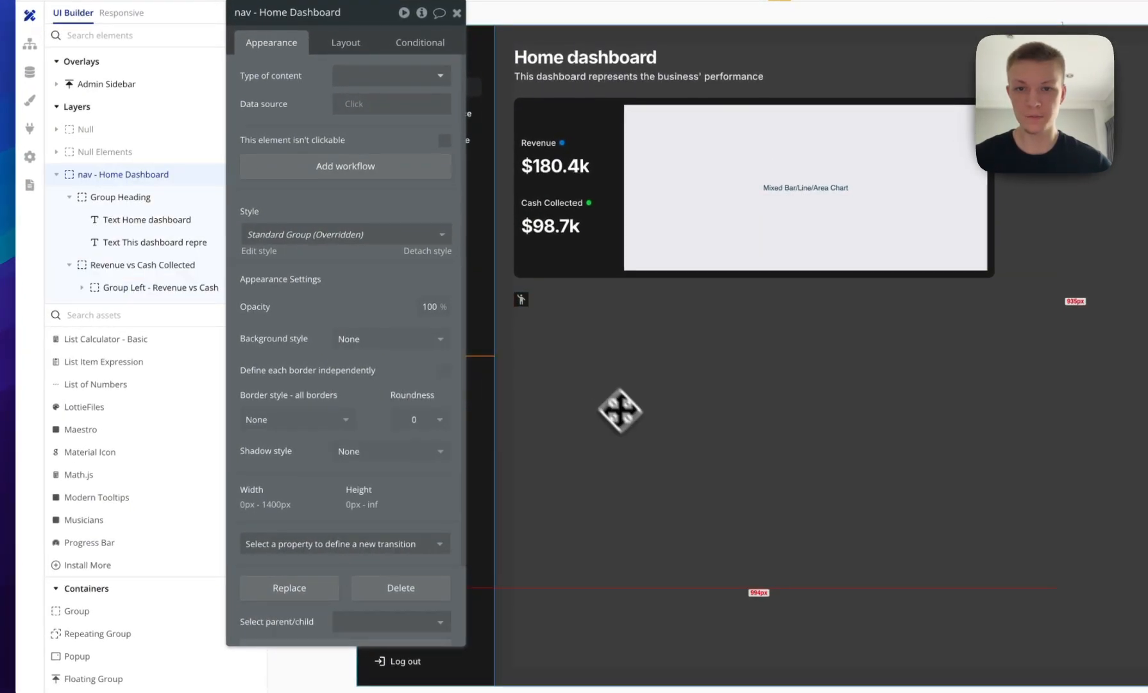
# Set the icon group's corner roundness to 10.
pyautogui.click(521, 299)
pyautogui.click(427, 447)
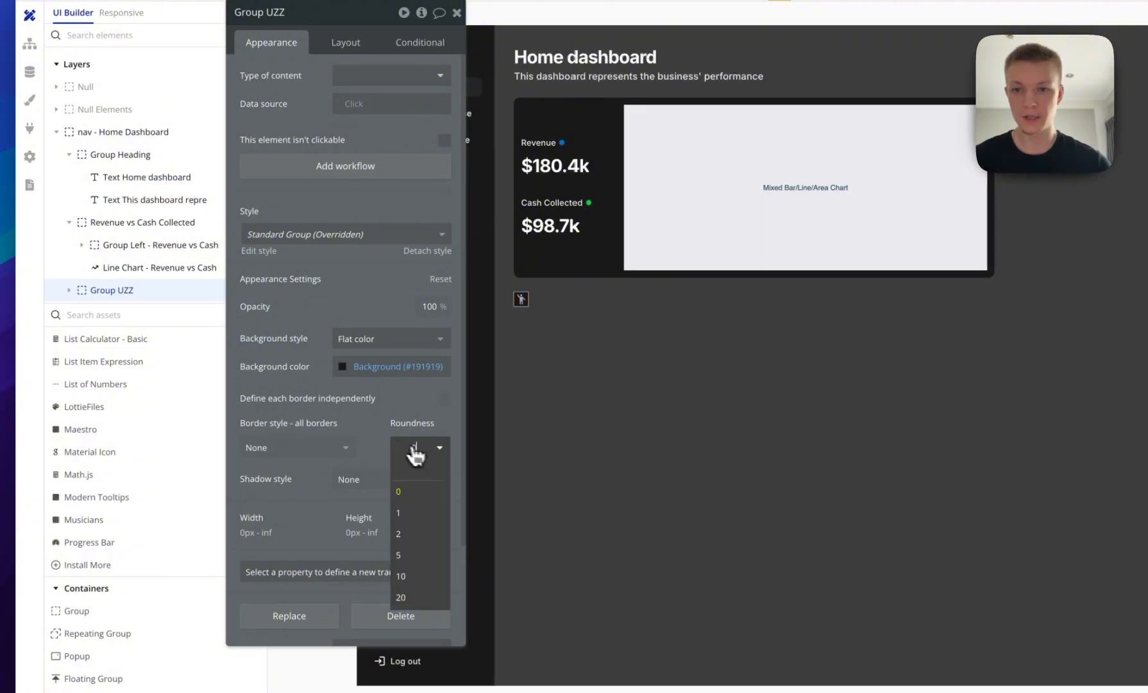
pyautogui.click(420, 577)
pyautogui.click(558, 427)
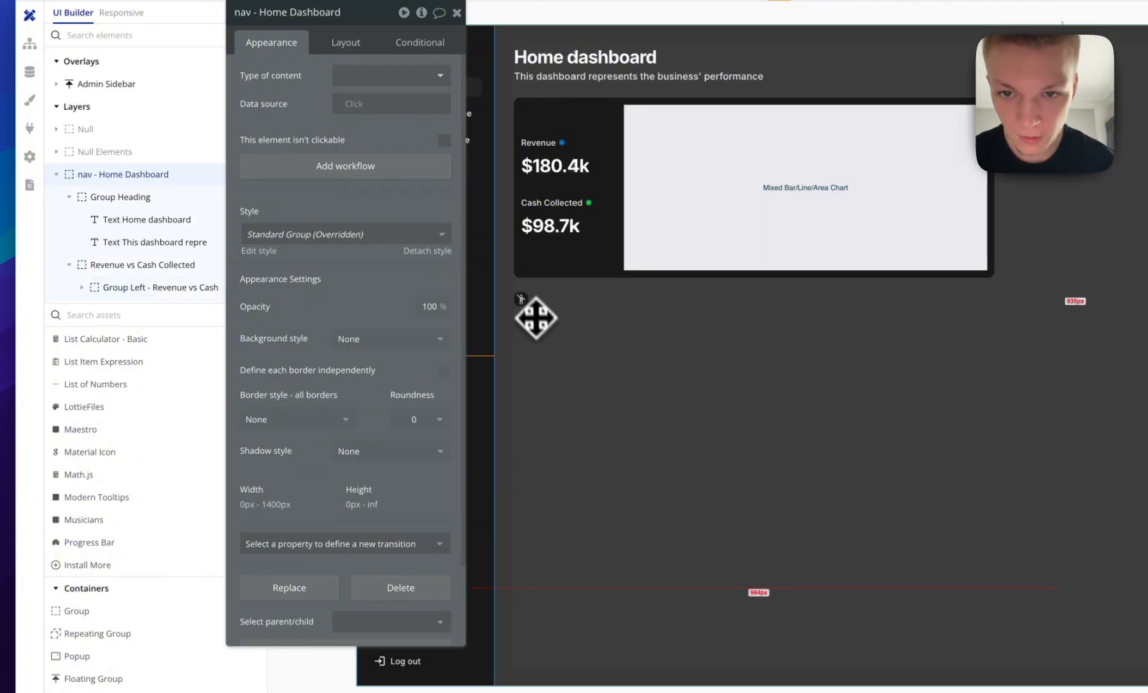
# Set the icon group's corner roundness to 5.
pyautogui.click(521, 299)
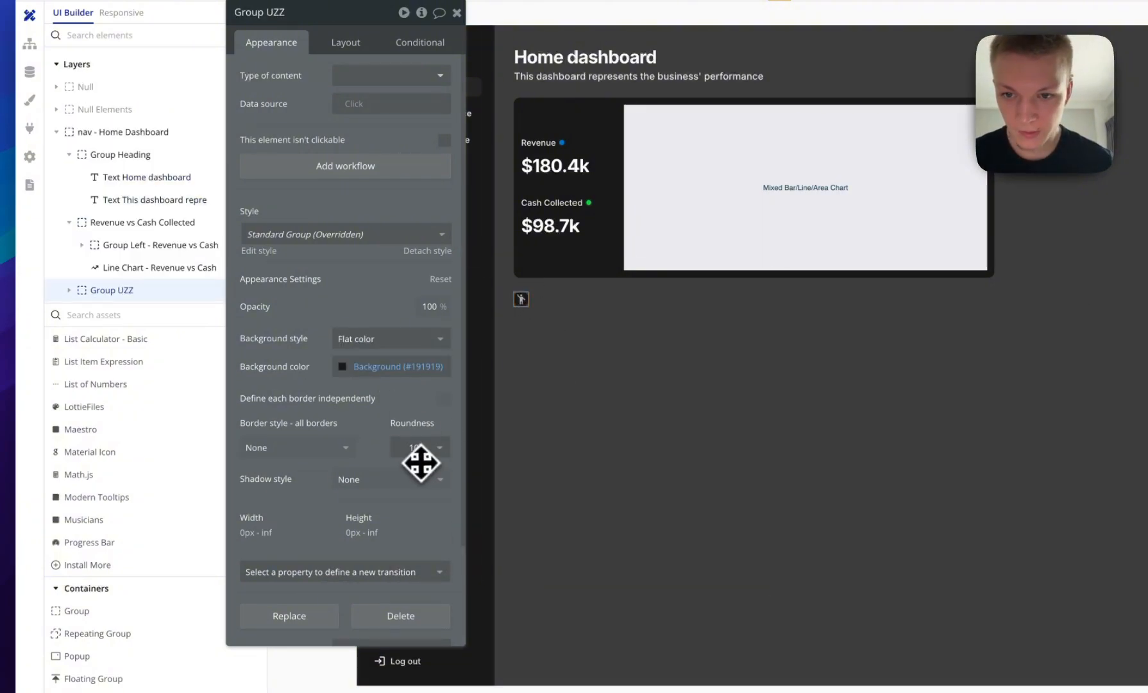
pyautogui.click(417, 447)
pyautogui.click(426, 523)
pyautogui.click(569, 416)
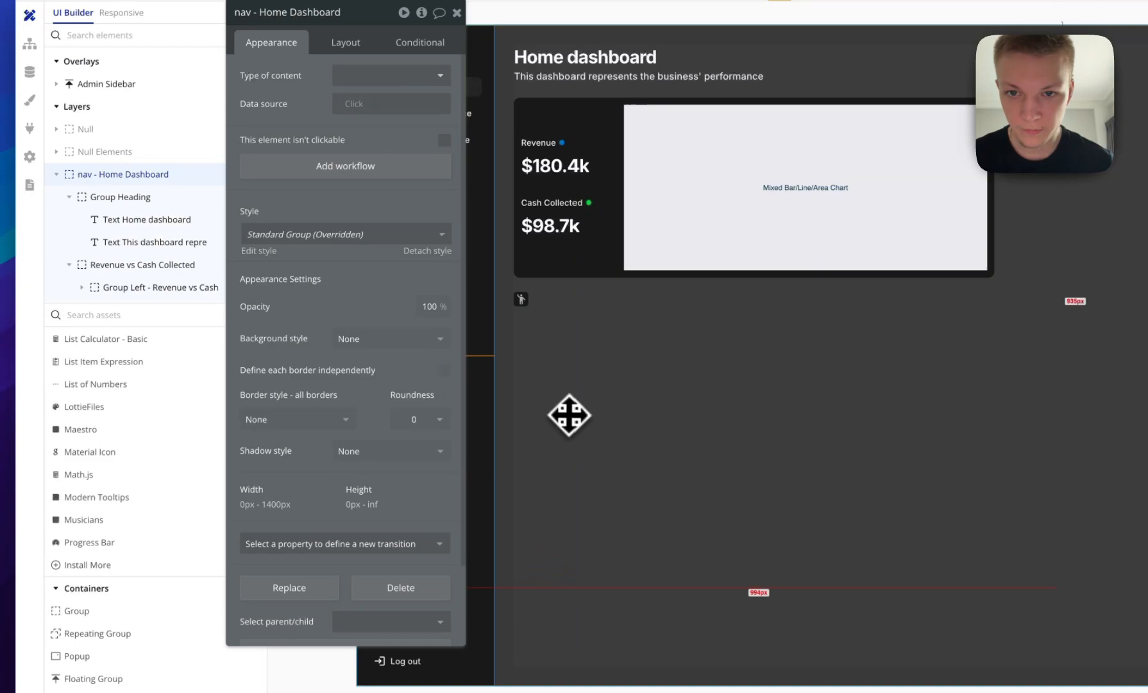
# Copy the green color code #14B349 from the sidebar's Home icon.
pyautogui.click(521, 298)
pyautogui.moveTo(389, 328); pyautogui.dragTo(210, 288)
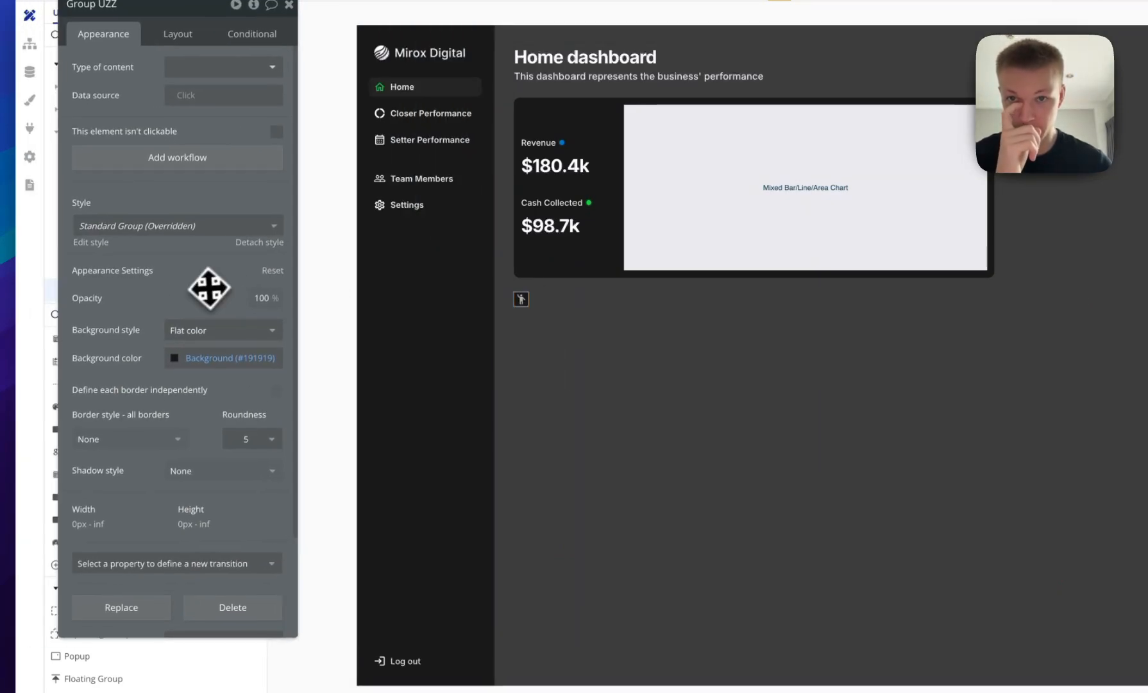
pyautogui.click(381, 90)
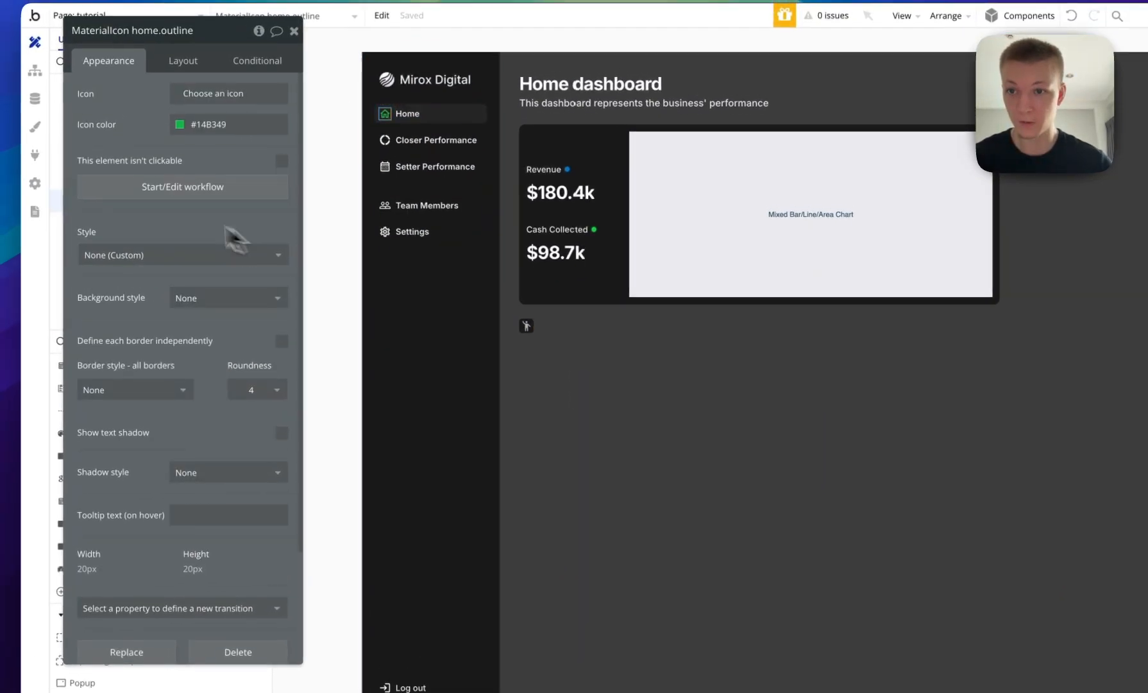
pyautogui.click(202, 125)
pyautogui.hotkey('ctrl', 'c')
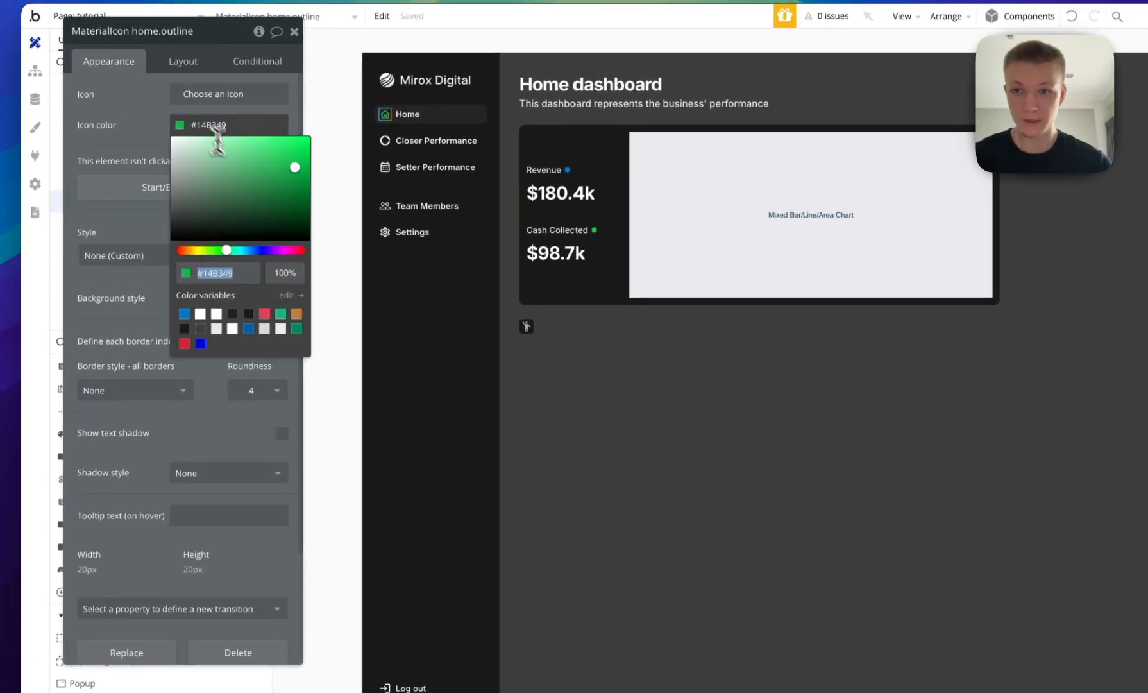
# Set the icon group's background color to the copied green, #14B349.
pyautogui.click(533, 328)
pyautogui.click(534, 327)
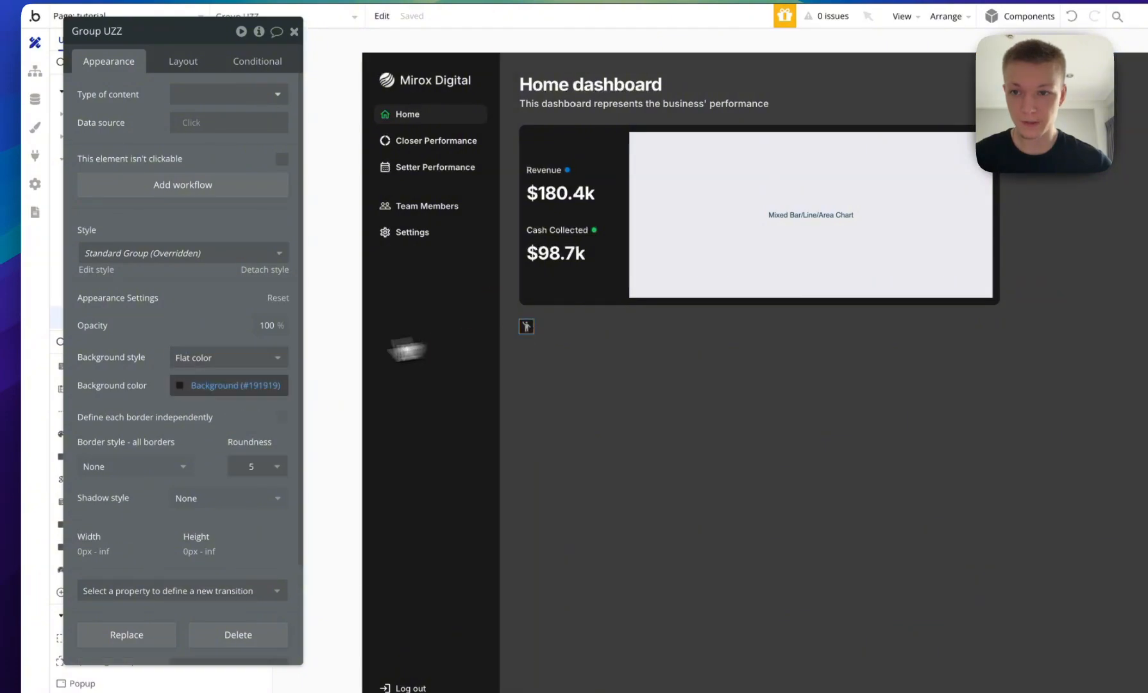
pyautogui.click(210, 384)
pyautogui.hotkey('ctrl', 'v')
pyautogui.click(211, 332)
# Change the waving-person icon's color to the dark Background color variable.
pyautogui.click(526, 326)
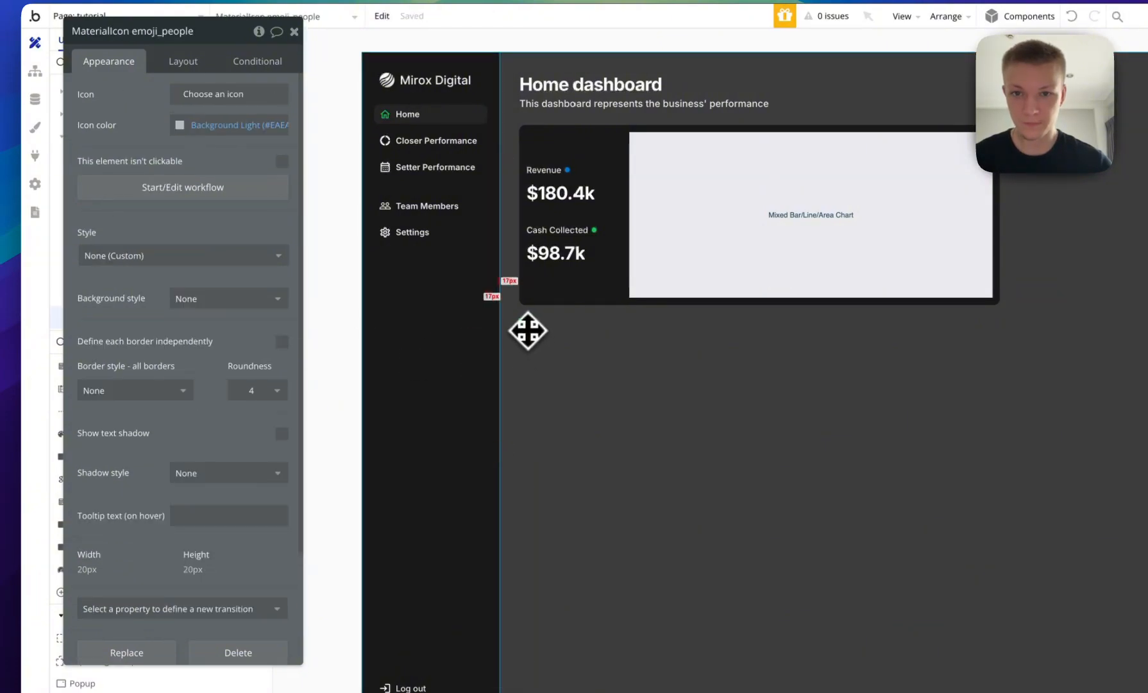
pyautogui.click(237, 125)
pyautogui.click(249, 313)
pyautogui.click(535, 347)
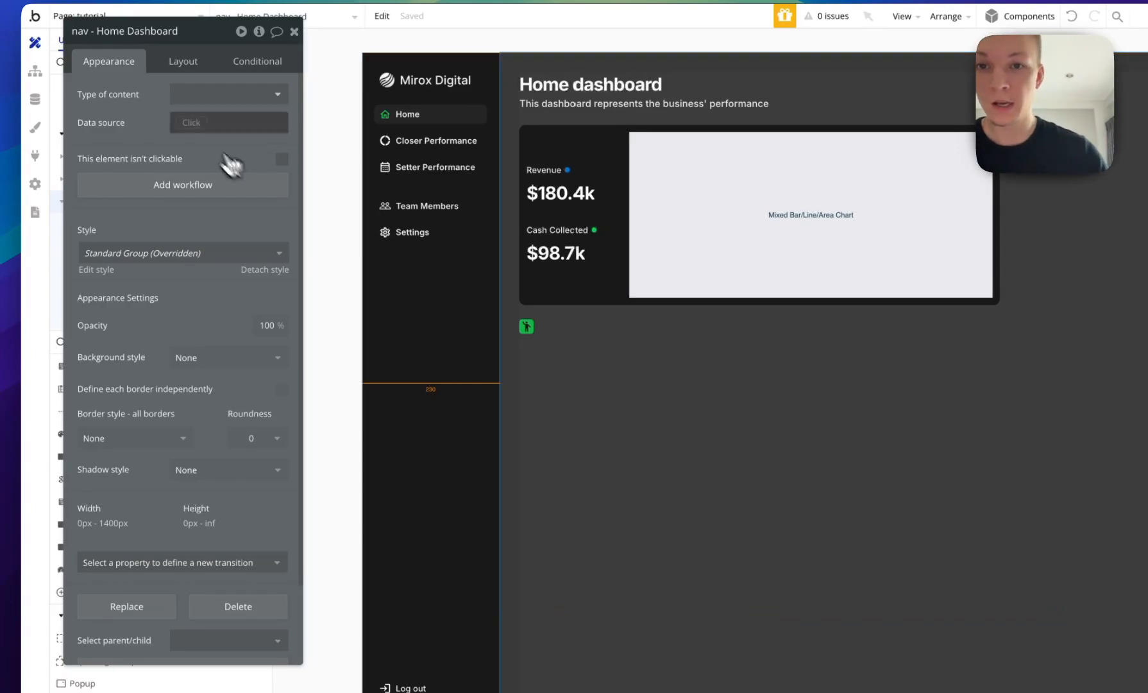
# Paste a copy of the Revenue label beneath the green icon and set its text to New Leads.
pyautogui.moveTo(223, 146); pyautogui.dragTo(332, 126)
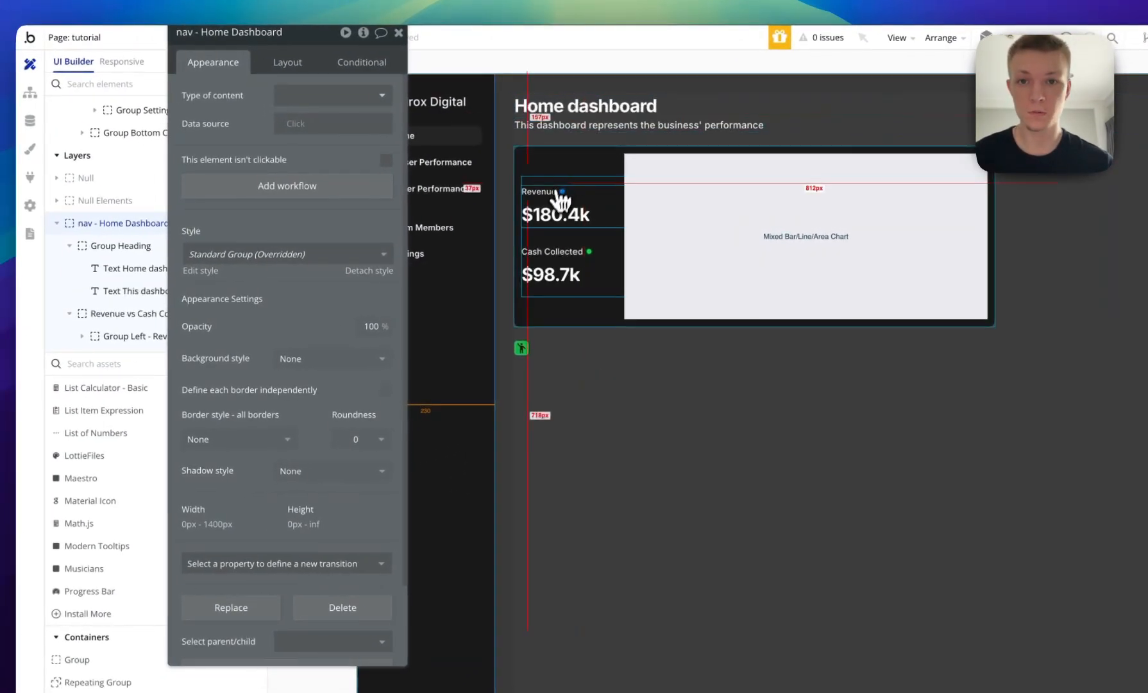
pyautogui.click(555, 192)
pyautogui.press('super+c')
pyautogui.click(571, 399)
pyautogui.press('super+v')
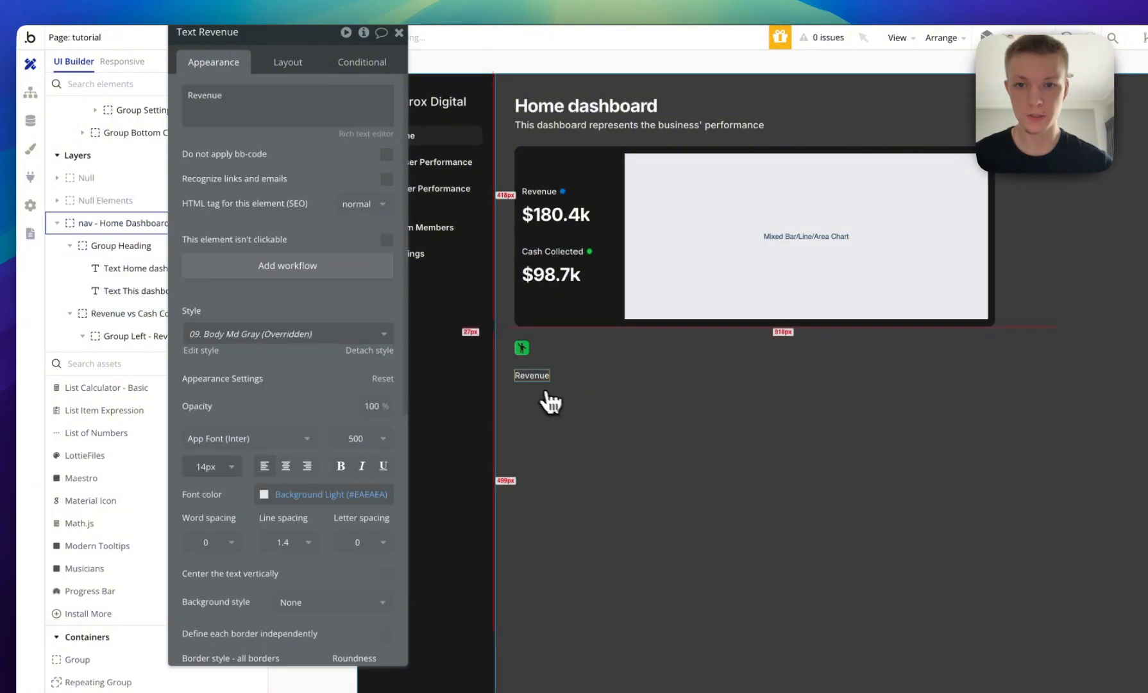
pyautogui.doubleClick(265, 113)
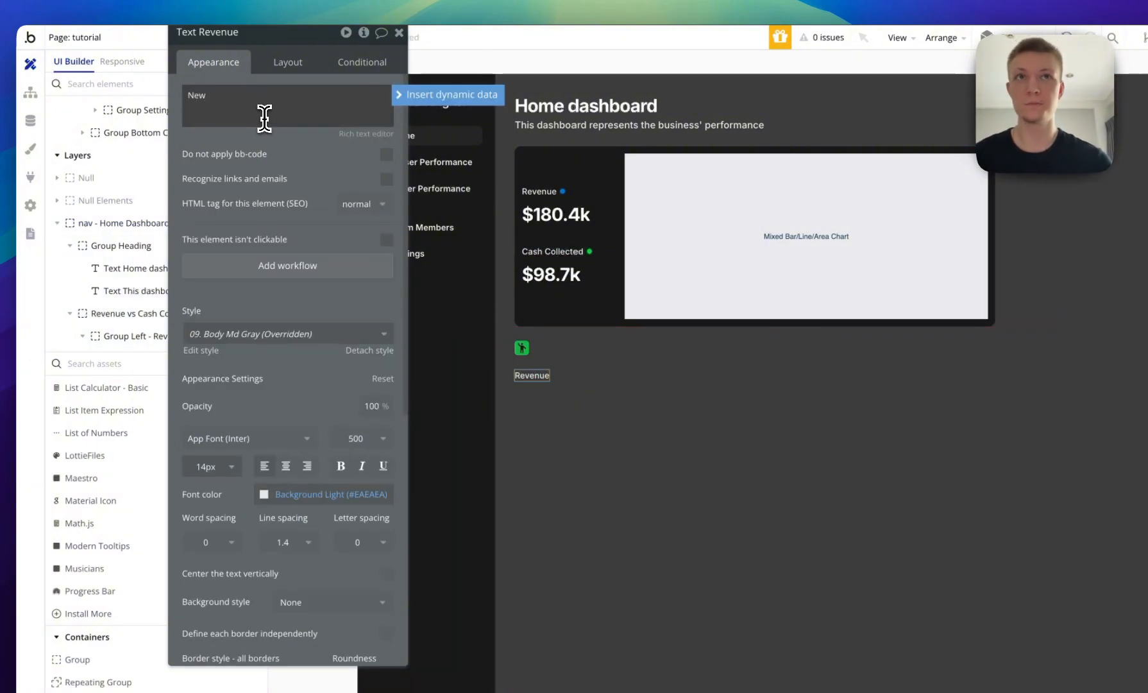
pyautogui.write('New Leads')
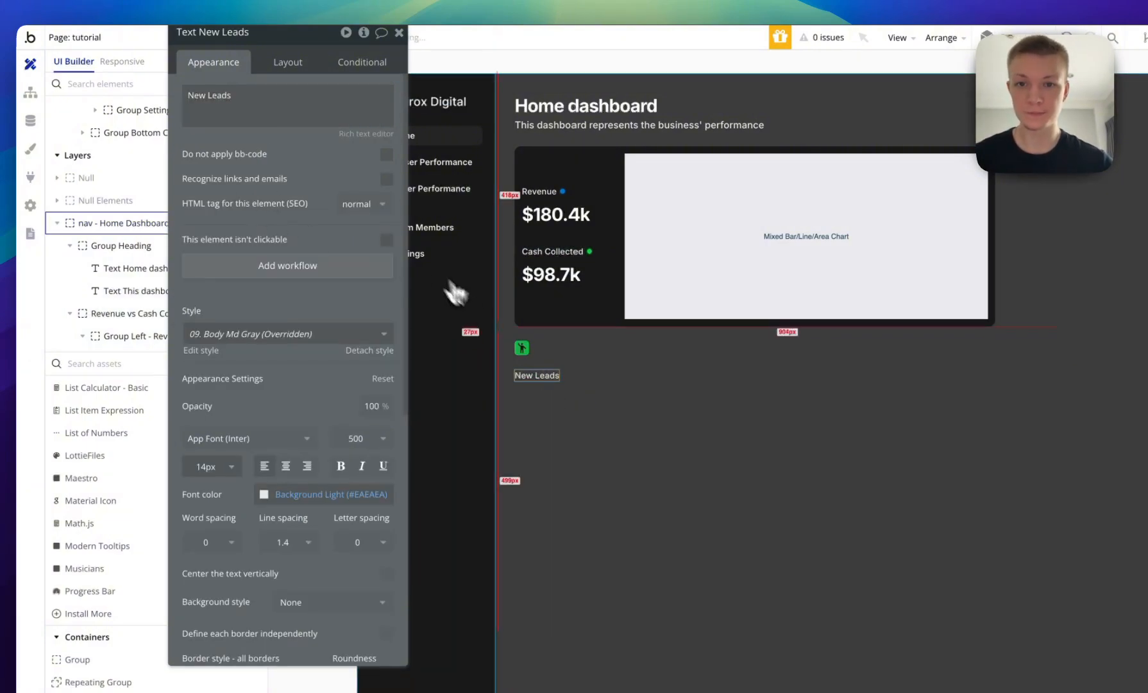
pyautogui.click(585, 410)
# Paste a copy of the $180.4k revenue figure beneath the New Leads label and set its text to 314.
pyautogui.click(542, 220)
pyautogui.press('super+c')
pyautogui.click(572, 451)
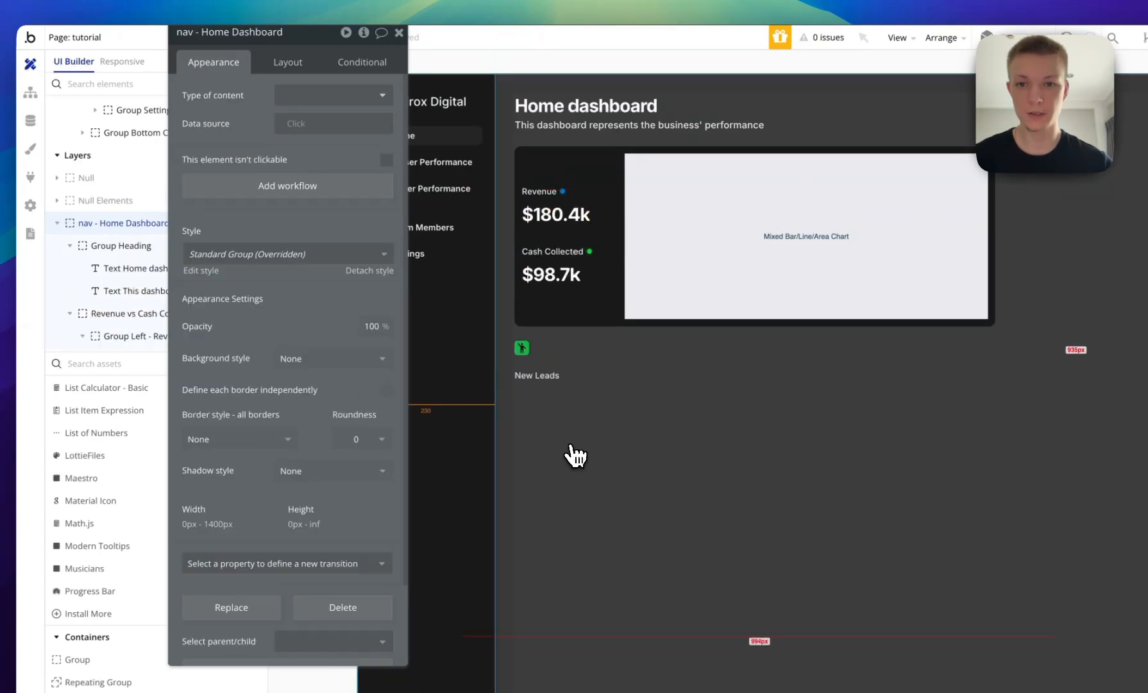
pyautogui.press('super+v')
pyautogui.doubleClick(250, 122)
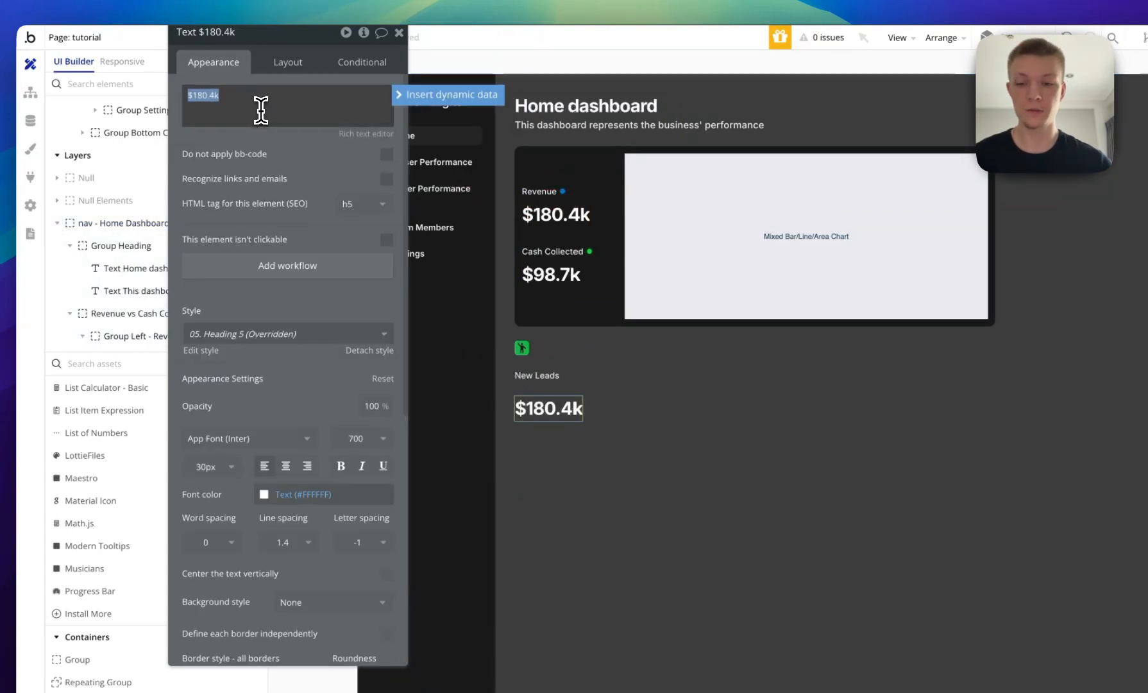
pyautogui.write('314')
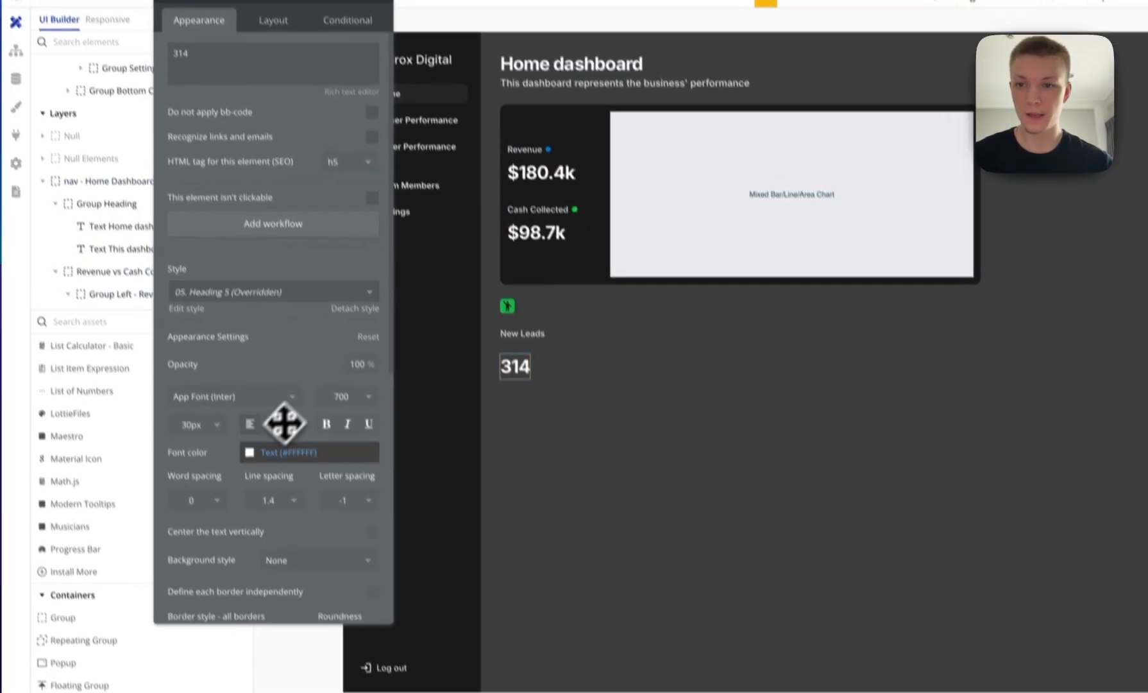
# Set the font size of the 314 text to 25px.
pyautogui.click(212, 425)
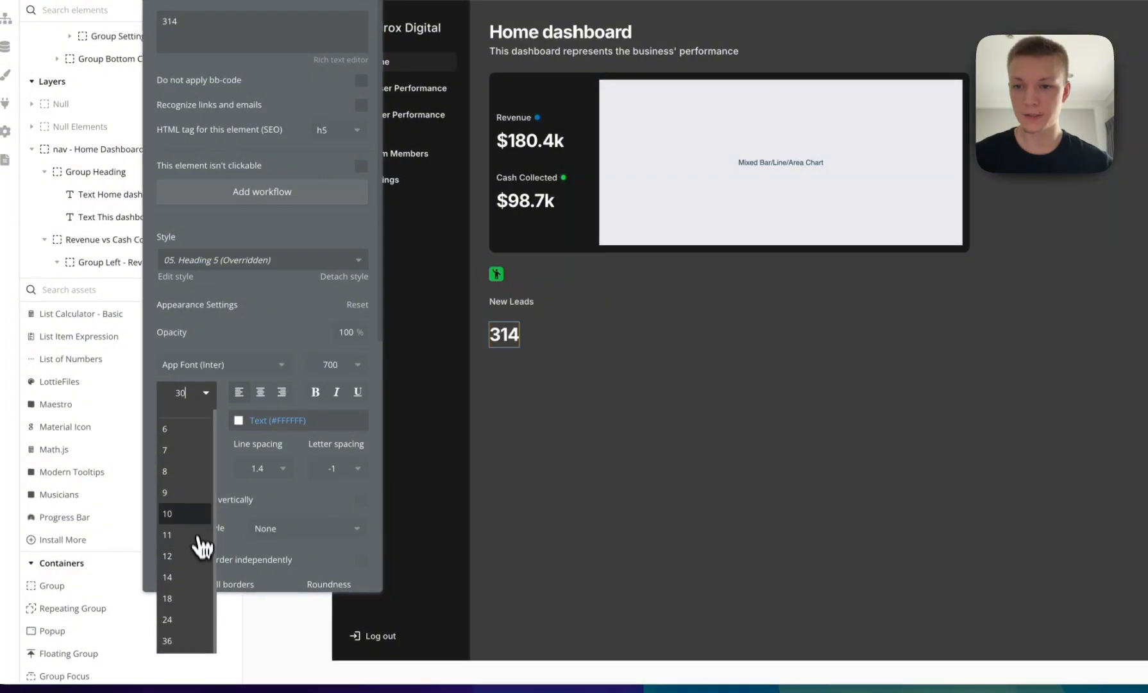
pyautogui.click(191, 411)
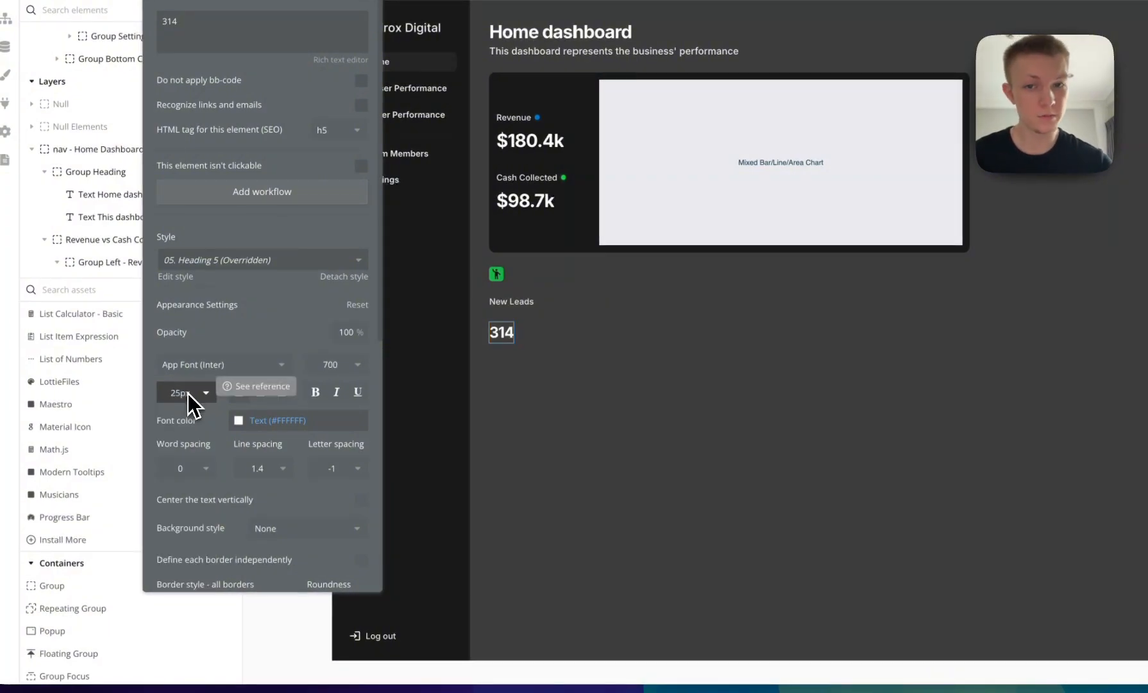
pyautogui.click(544, 359)
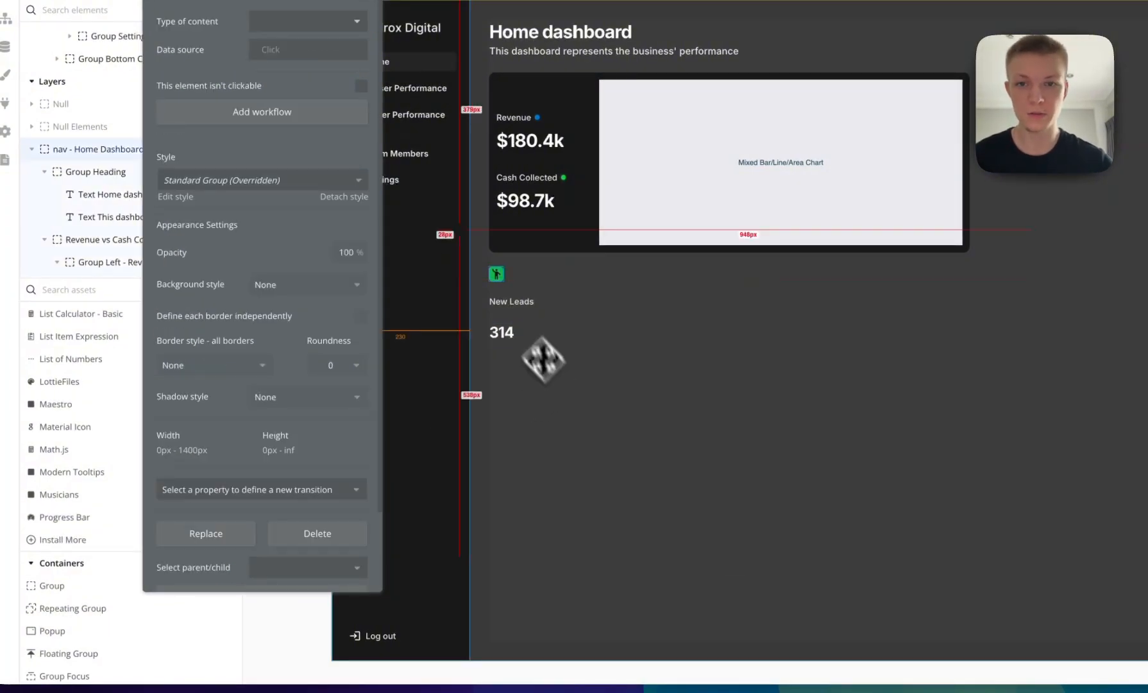
pyautogui.click(516, 307)
pyautogui.rightClick(509, 277)
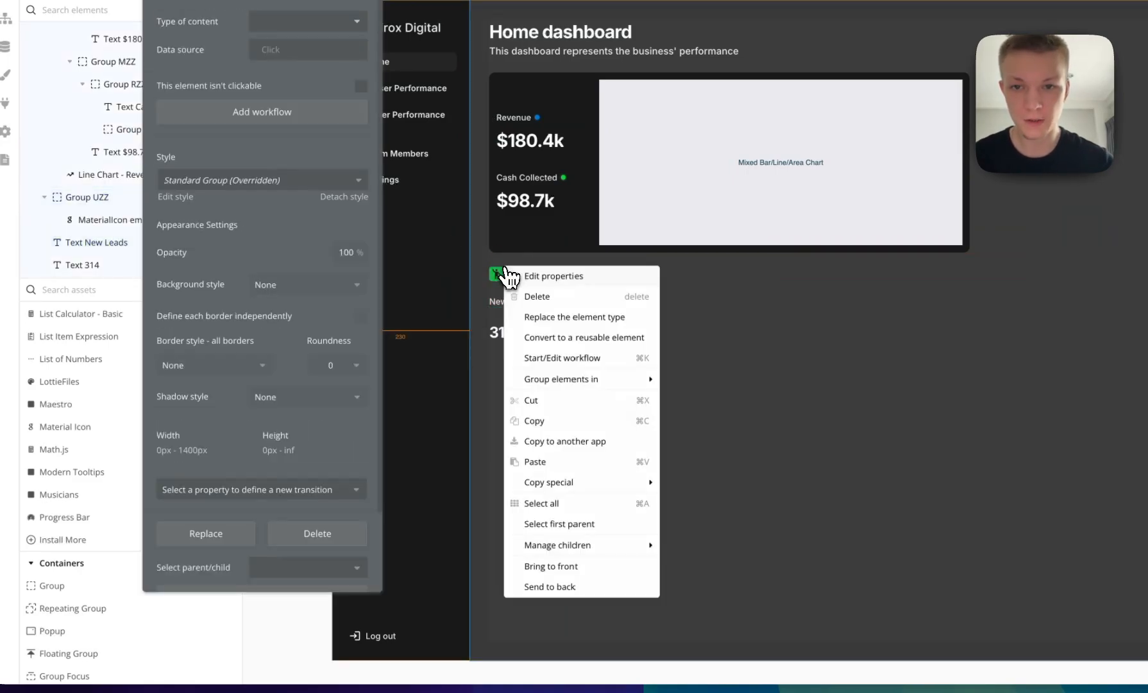
pyautogui.moveTo(593, 390)
pyautogui.click(705, 296)
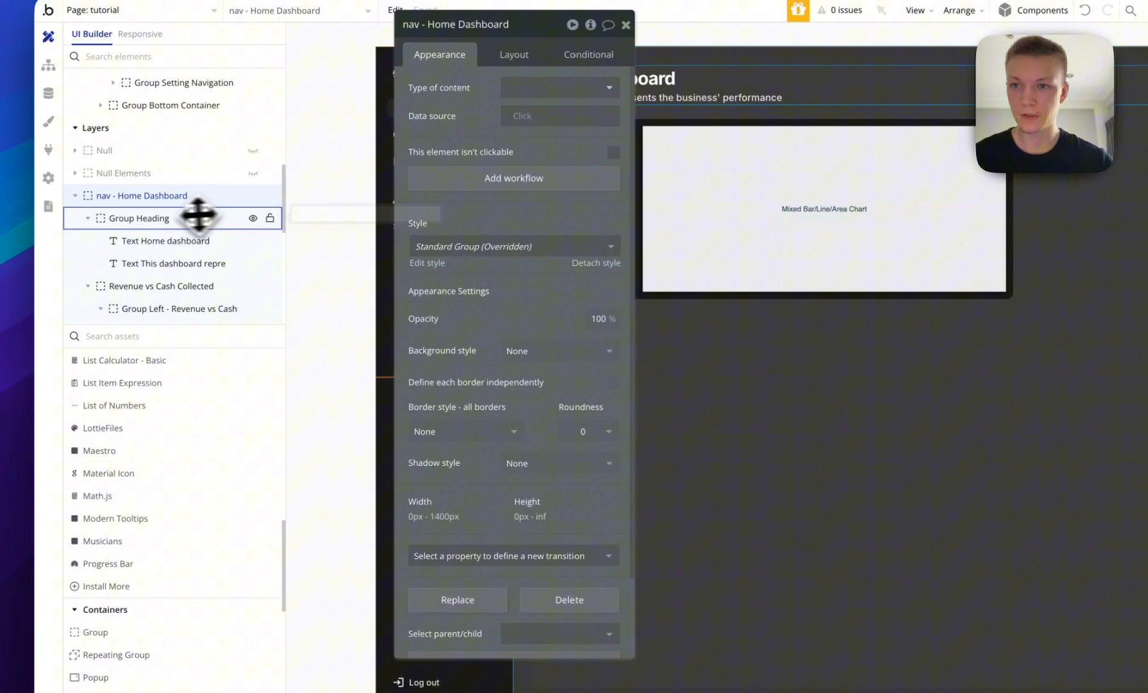
# Group the green icon group and the New Leads label in a row container.
pyautogui.click(88, 218)
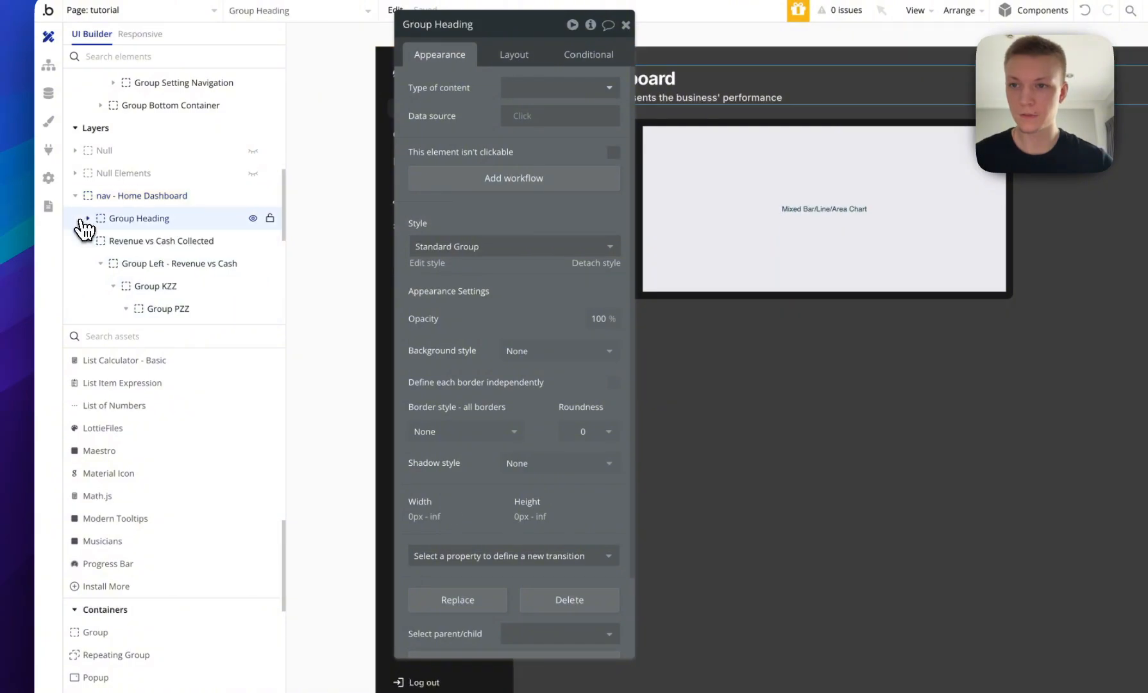
pyautogui.click(88, 240)
pyautogui.click(126, 263)
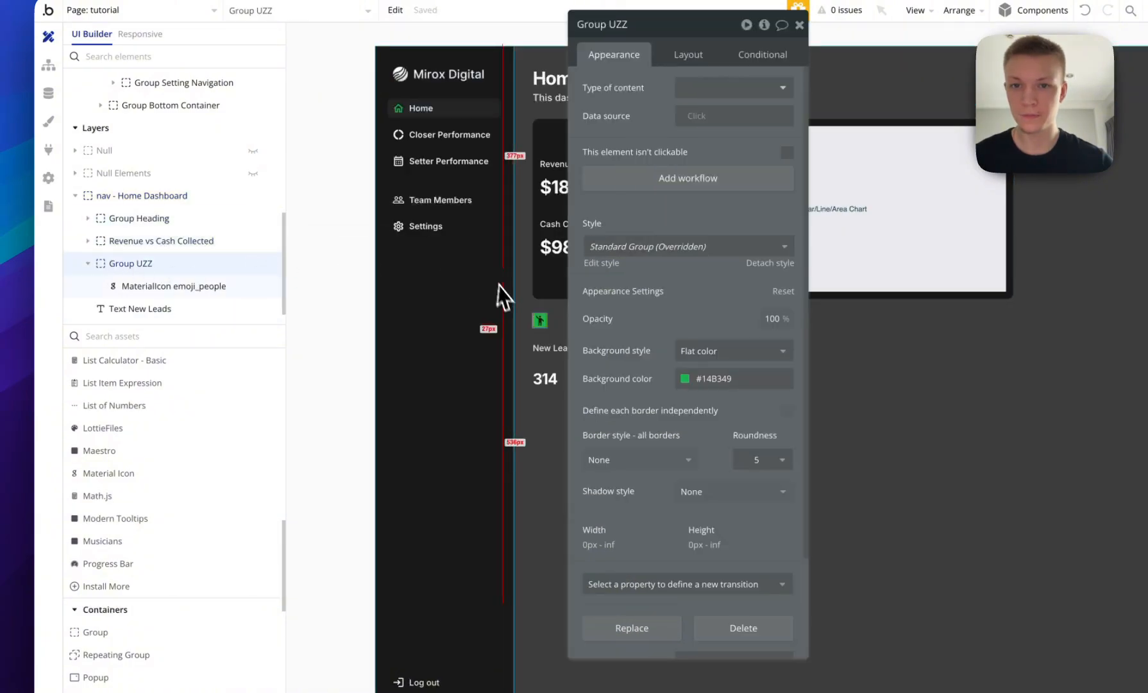
pyautogui.click(88, 263)
pyautogui.keyDown('shift'); pyautogui.click(137, 288); pyautogui.keyUp('shift')
pyautogui.rightClick(137, 288)
pyautogui.moveTo(308, 391)
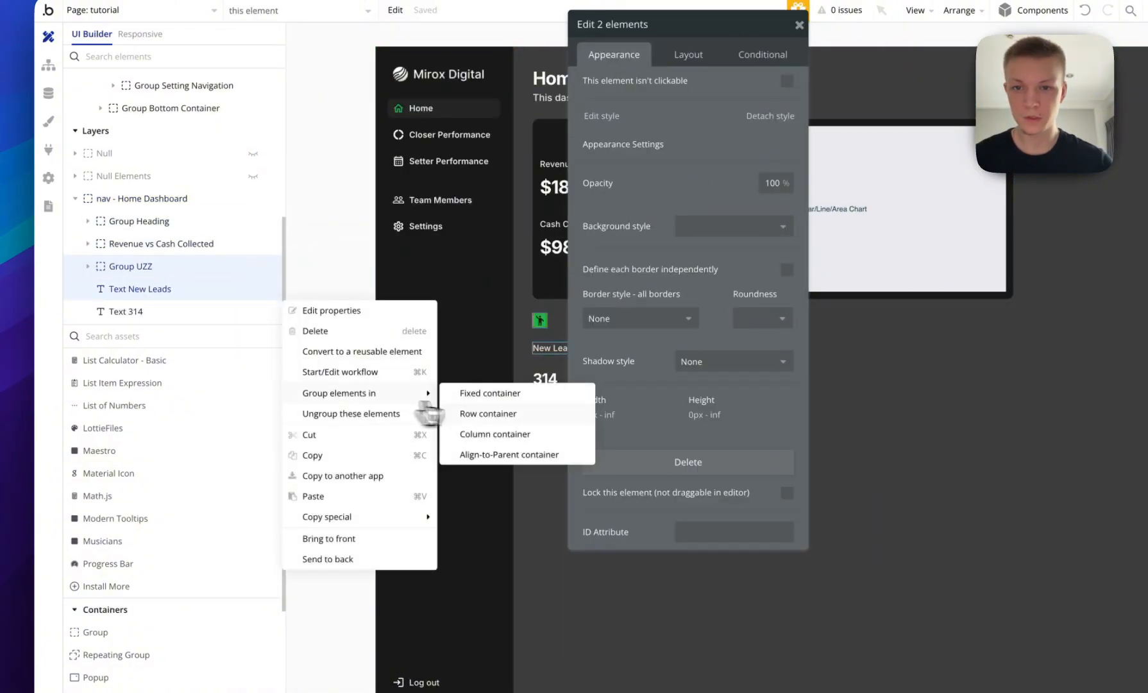
pyautogui.click(498, 413)
# Set the row container's minimum width and height to 0 and center the New Leads label vertically within it.
pyautogui.click(689, 55)
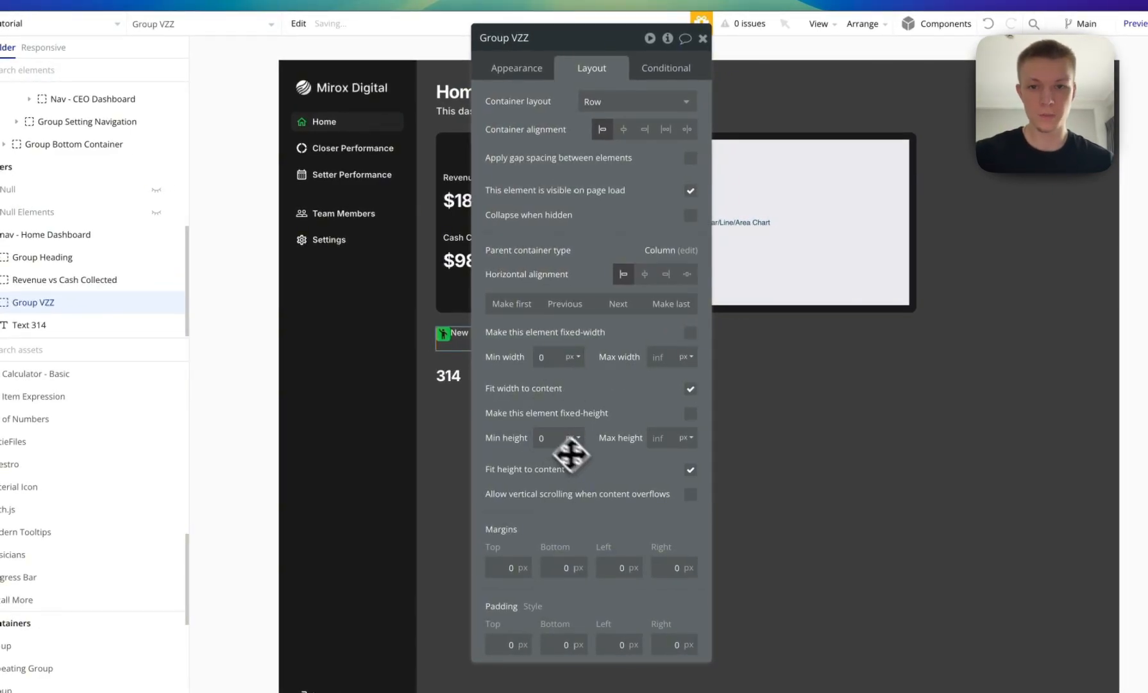
pyautogui.click(456, 333)
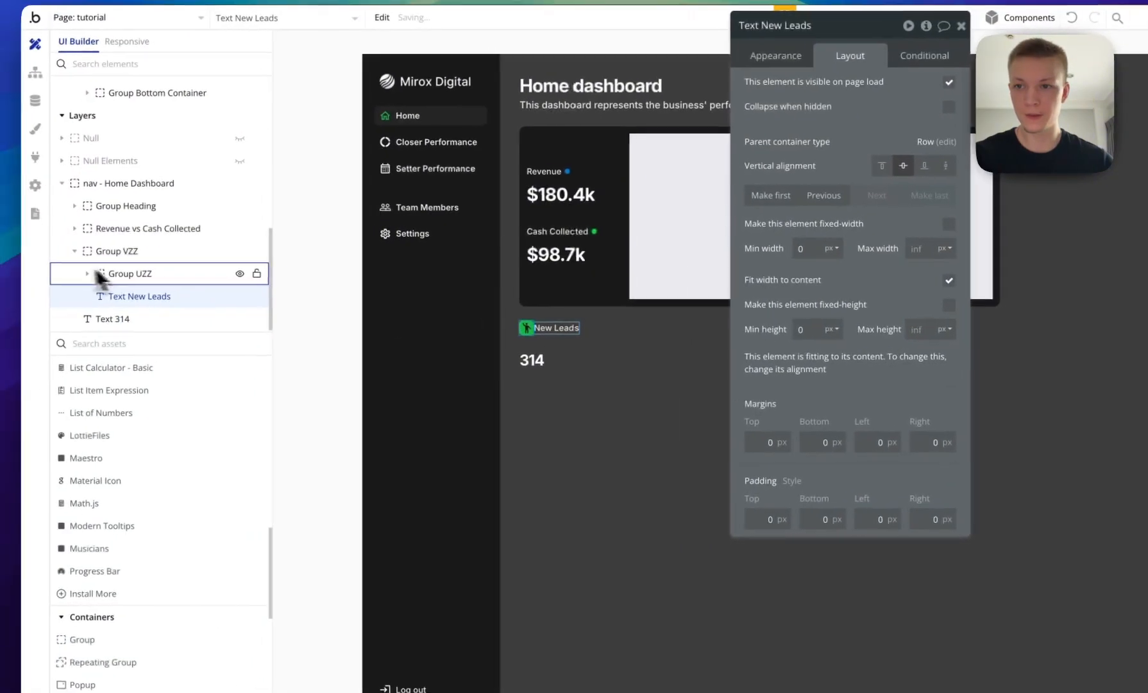
# Rename the row container to Group New Leads and apply a row gap and column gap of 4 px.
pyautogui.click(56, 282)
pyautogui.click(195, 248)
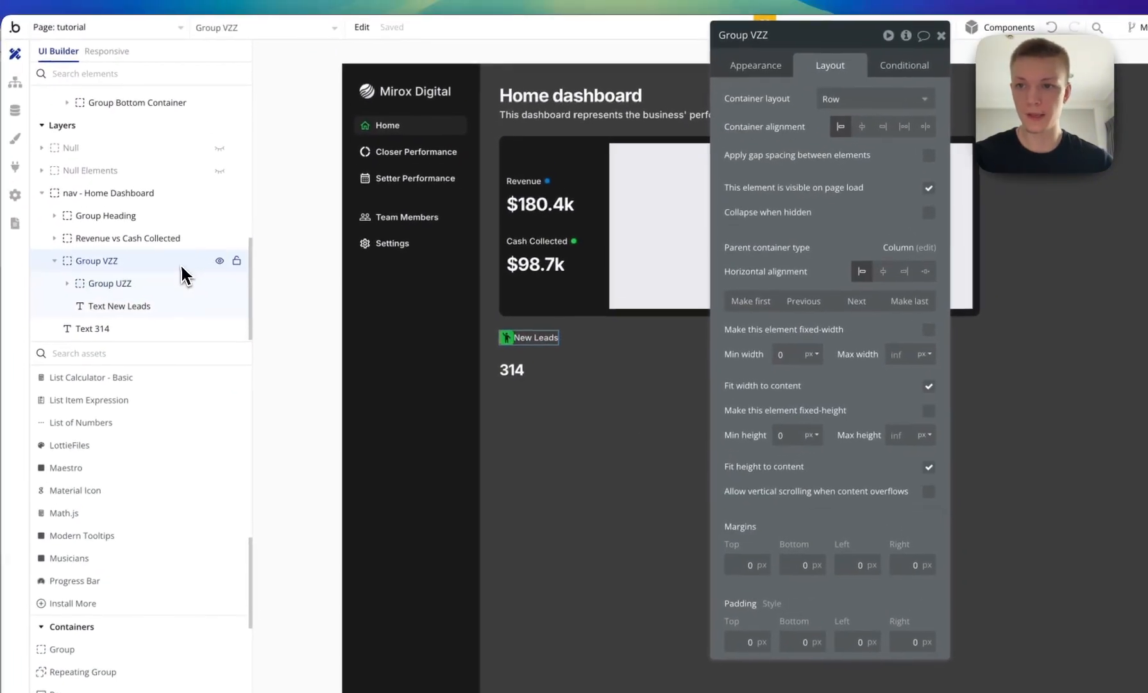
pyautogui.doubleClick(194, 250)
pyautogui.write('Group ')
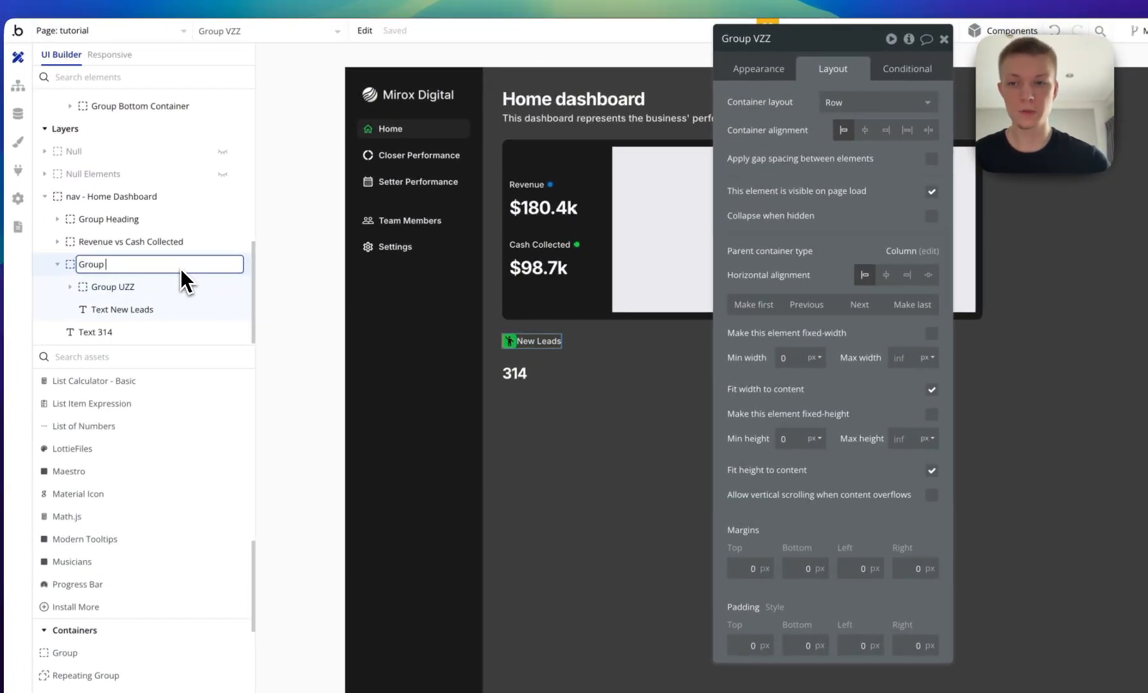
pyautogui.write('New Leads')
pyautogui.press('Return')
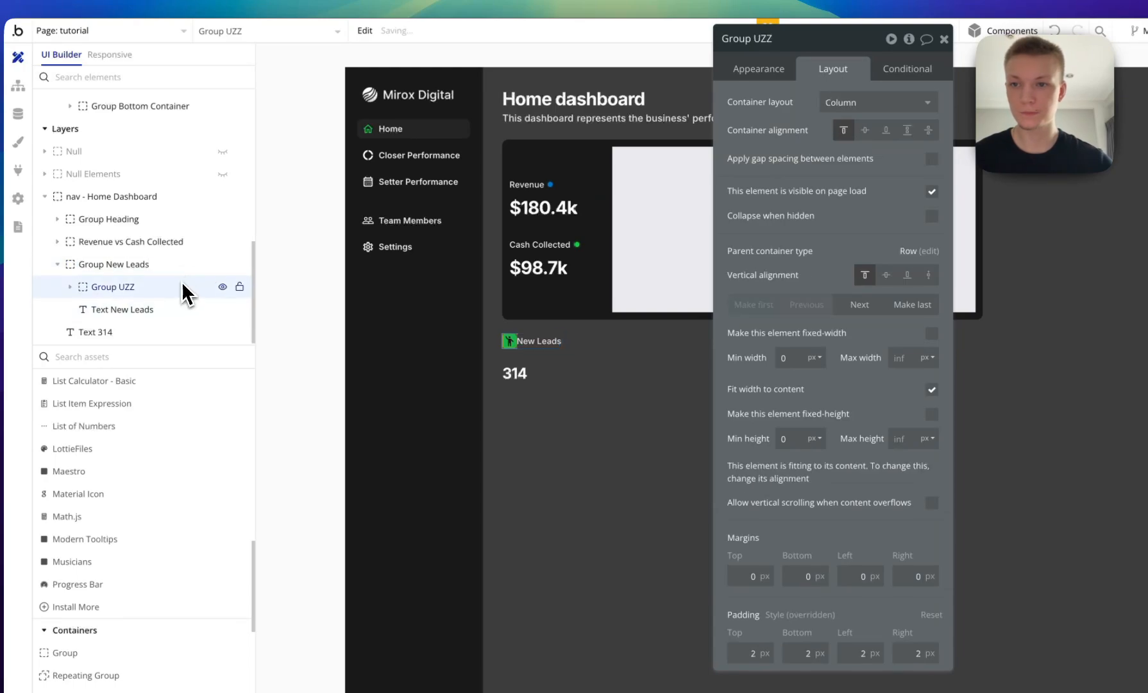
pyautogui.click(850, 155)
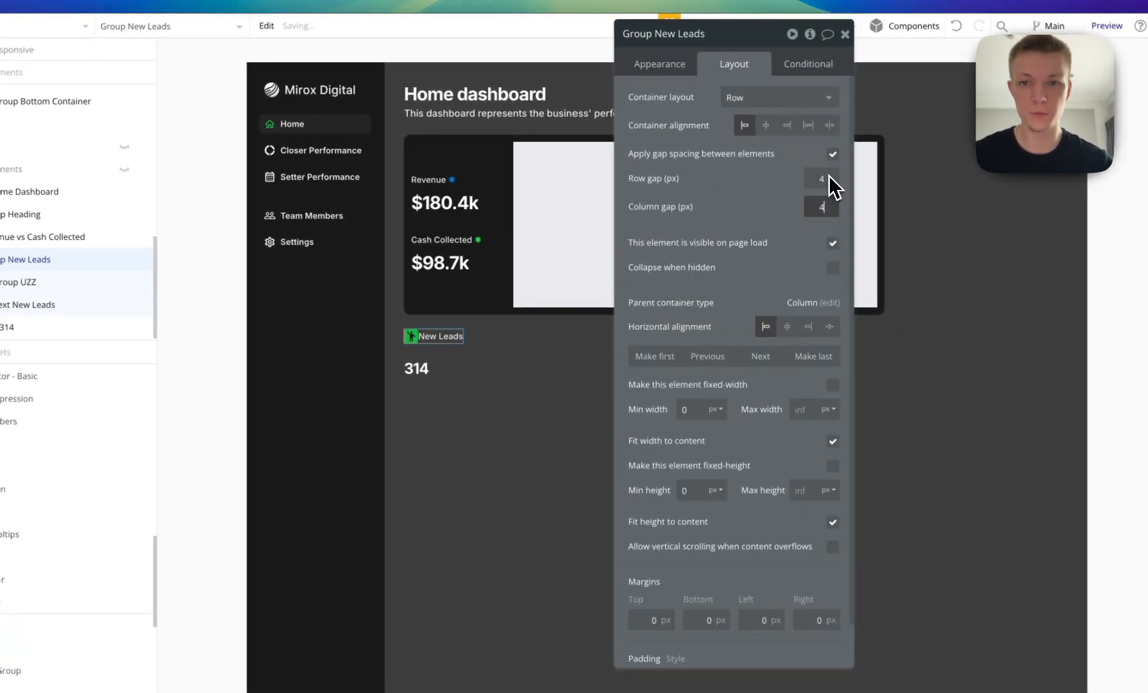
# Group Group New Leads and the 314 text in a column container with minimum width and height set to 0.
pyautogui.click(426, 366)
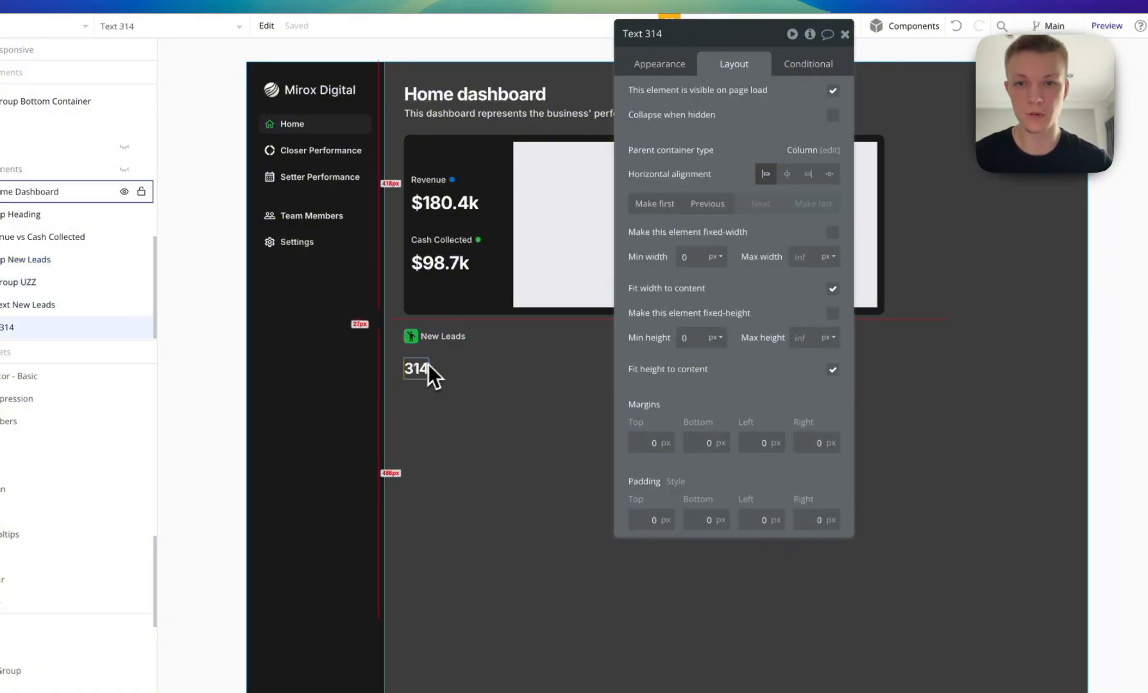
pyautogui.keyDown('shift'); pyautogui.click(421, 340); pyautogui.keyUp('shift')
pyautogui.rightClick(420, 341)
pyautogui.moveTo(517, 438)
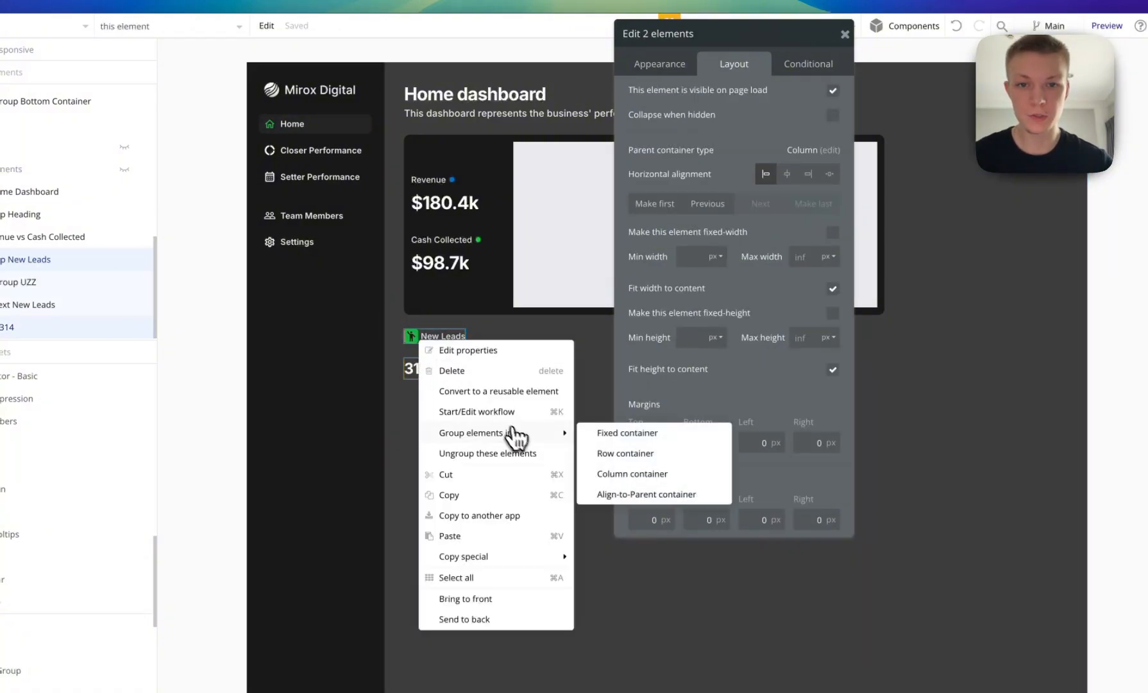
pyautogui.click(627, 475)
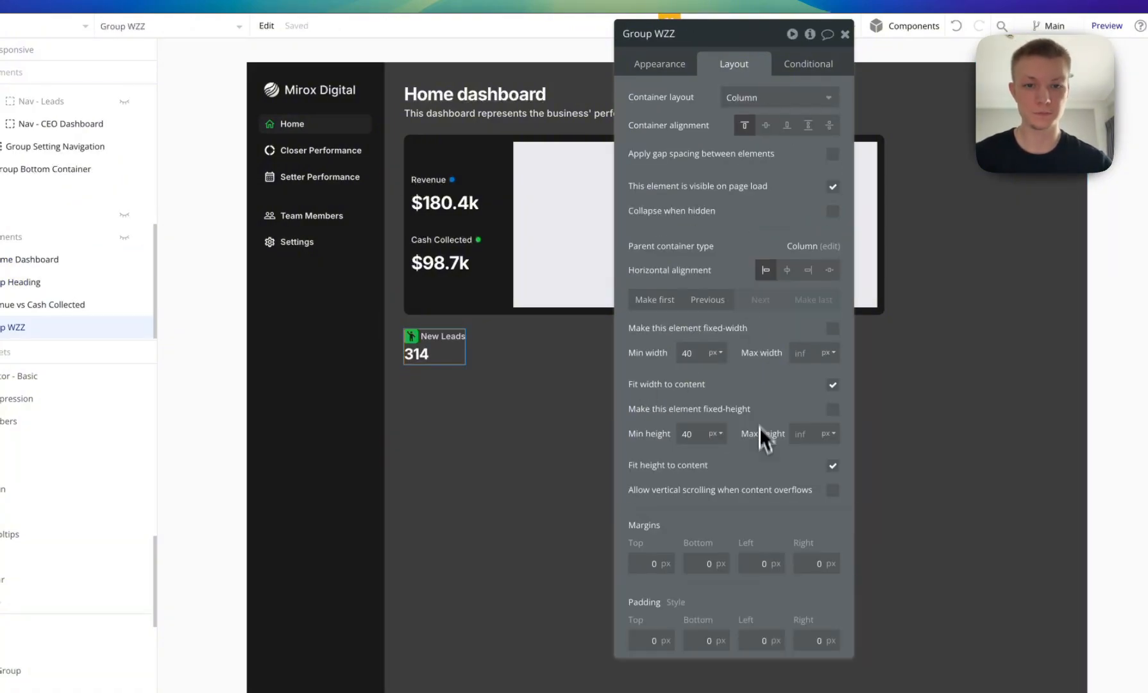
pyautogui.doubleClick(688, 353)
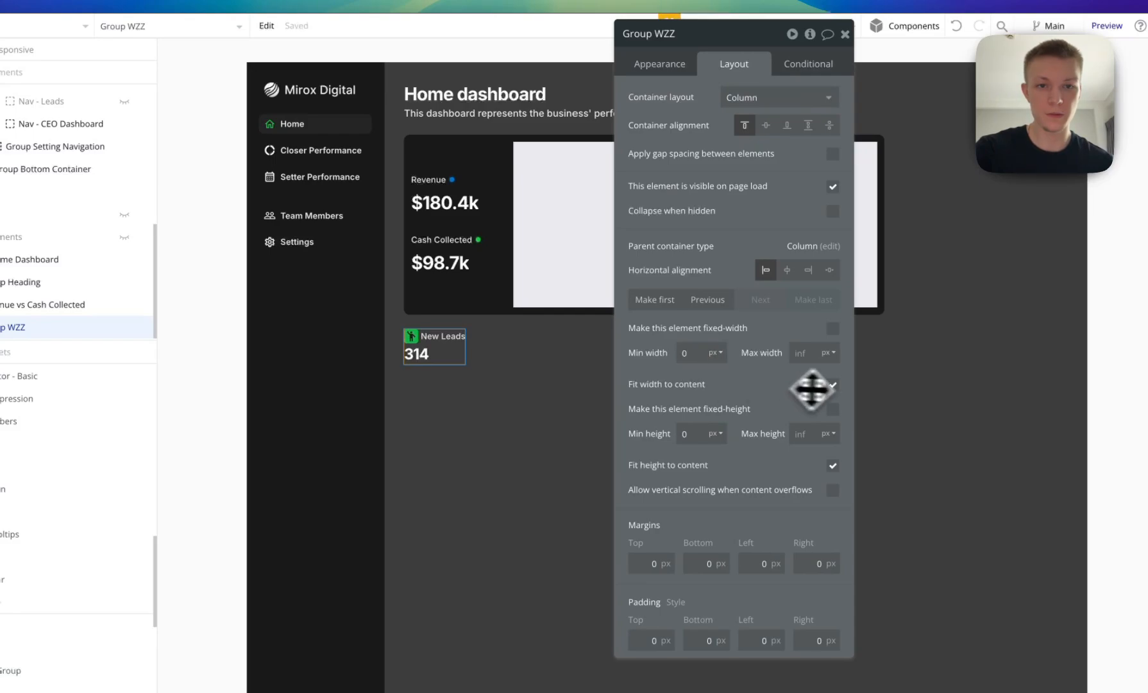
# Center the 314 text horizontally and apply a row gap of 8 px to its column container.
pyautogui.click(422, 356)
pyautogui.click(787, 174)
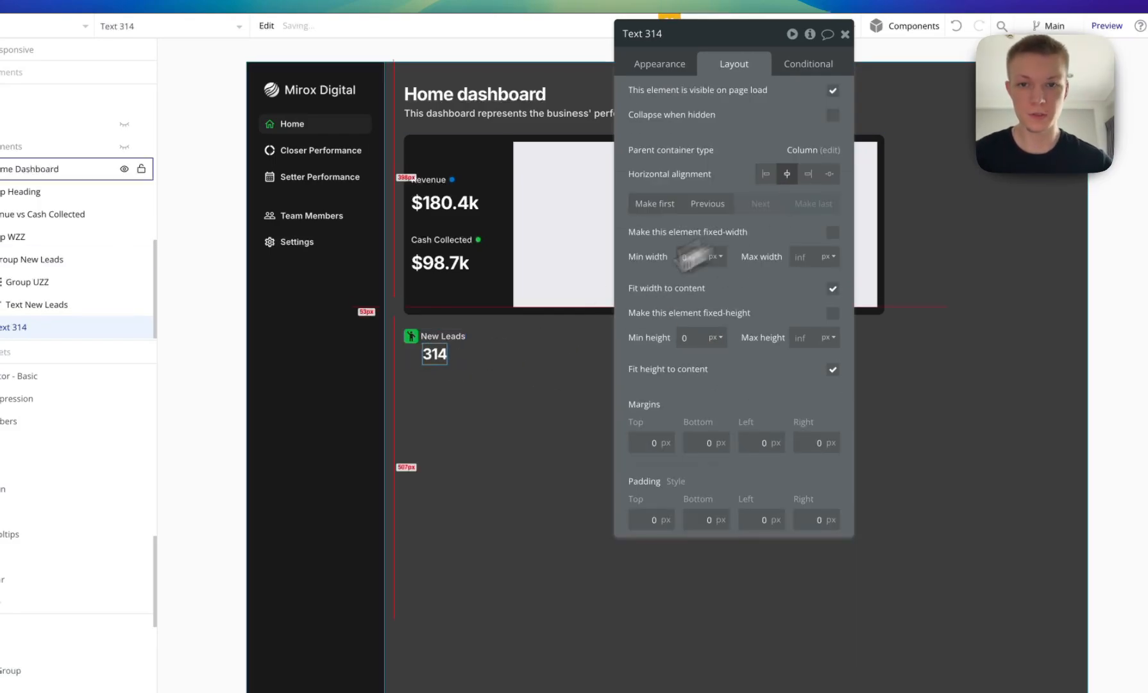
pyautogui.click(426, 358)
pyautogui.click(833, 154)
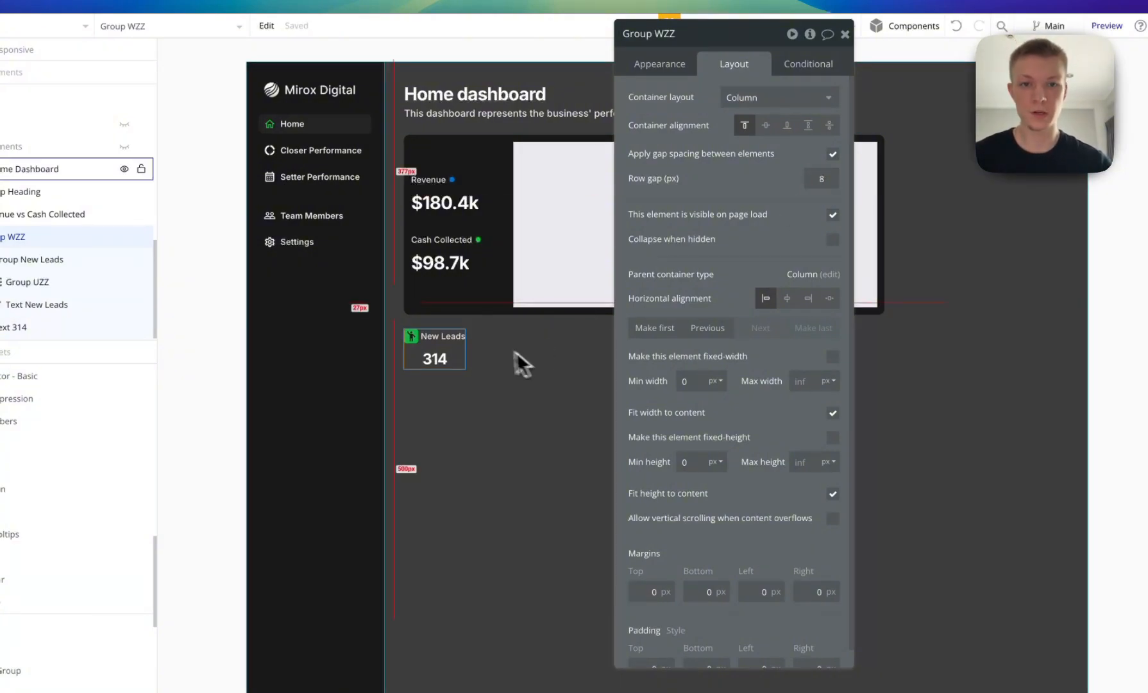
# Turn off fit width to content for the column container and center Group New Leads horizontally inside it.
pyautogui.click(834, 414)
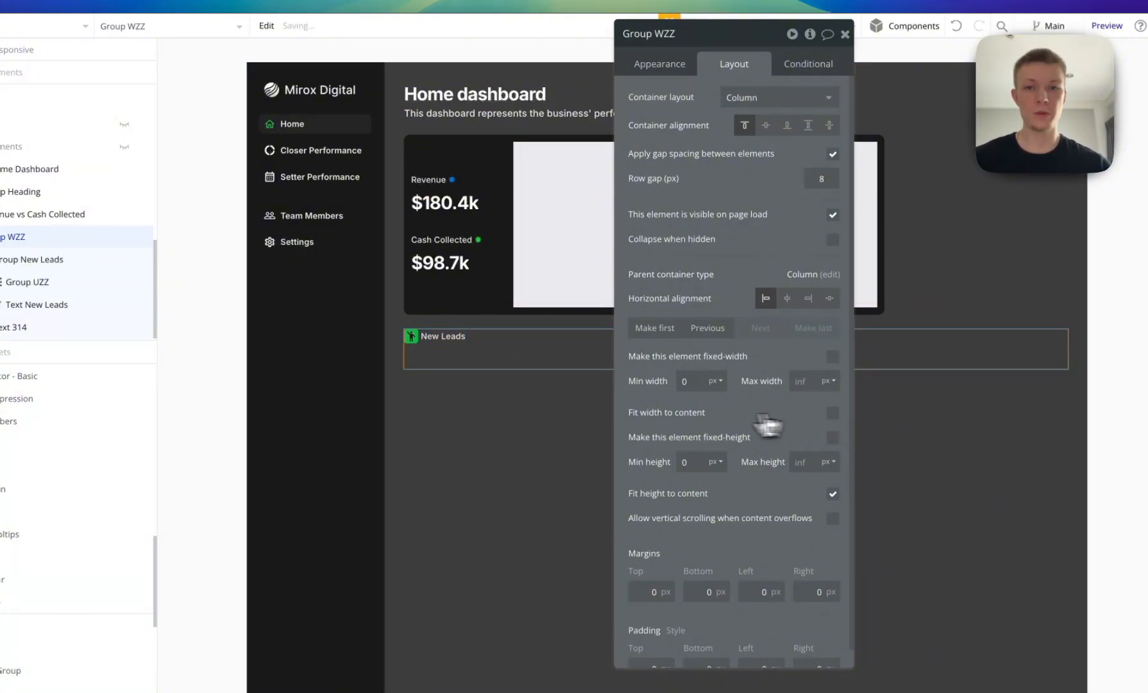
pyautogui.click(426, 351)
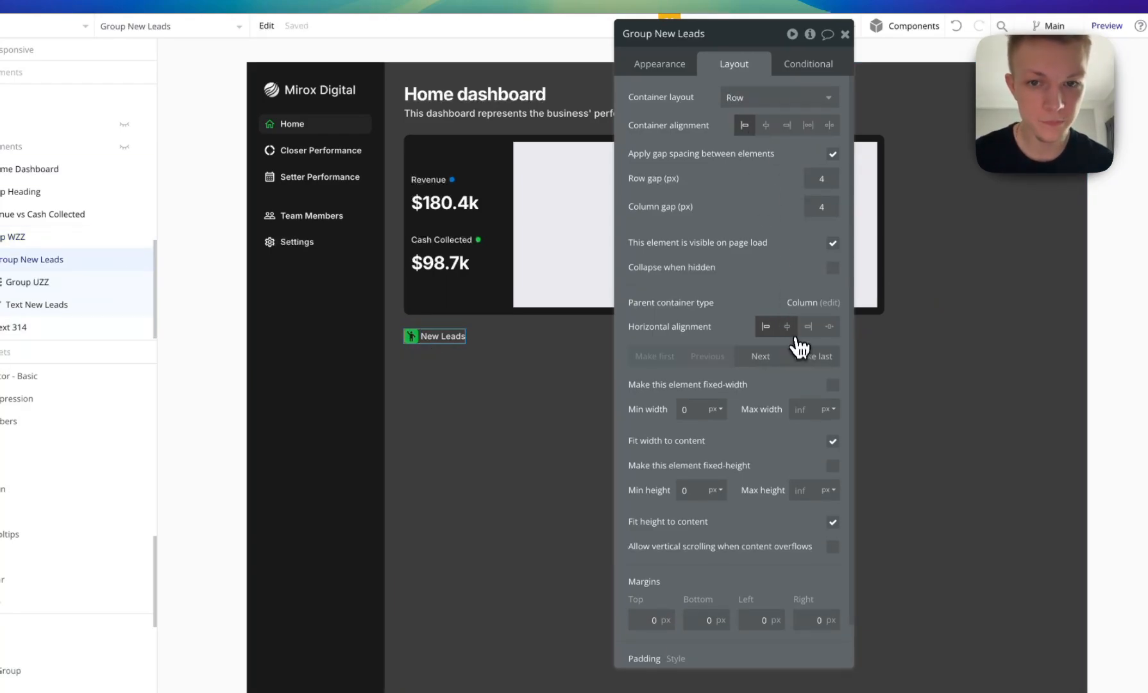
pyautogui.moveTo(782, 314); pyautogui.dragTo(364, 332)
# Set the column container's top, bottom, left and right padding to 12 px.
pyautogui.click(545, 363)
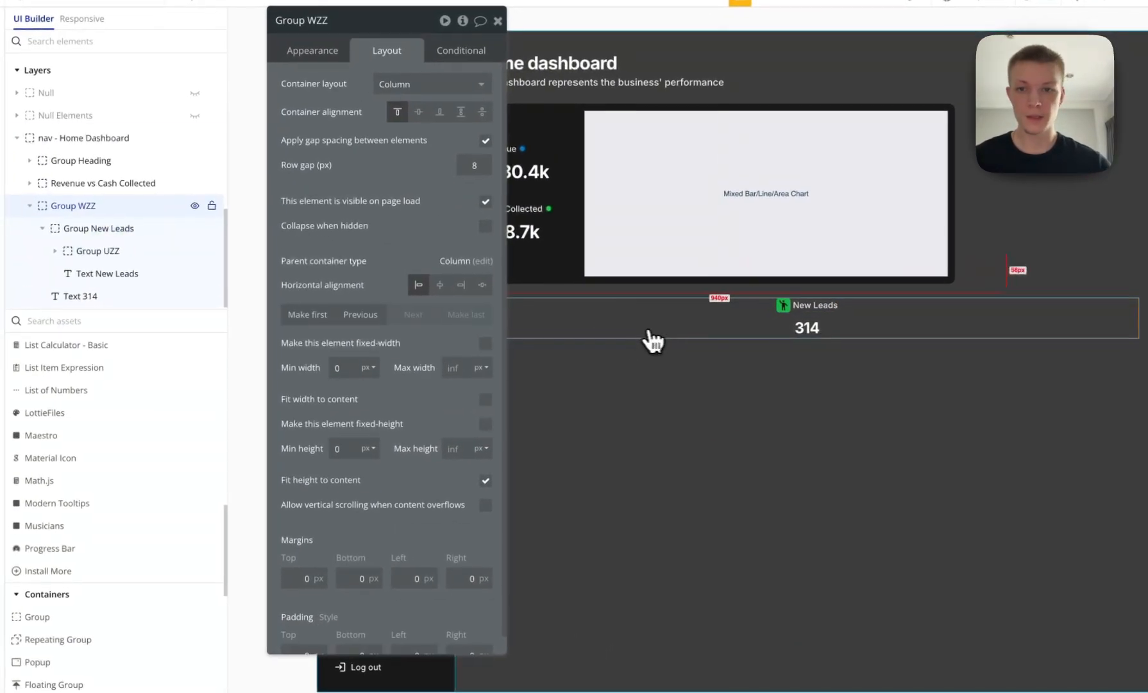
pyautogui.moveTo(353, 239); pyautogui.dragTo(366, 174)
pyautogui.moveTo(378, 452); pyautogui.dragTo(364, 359)
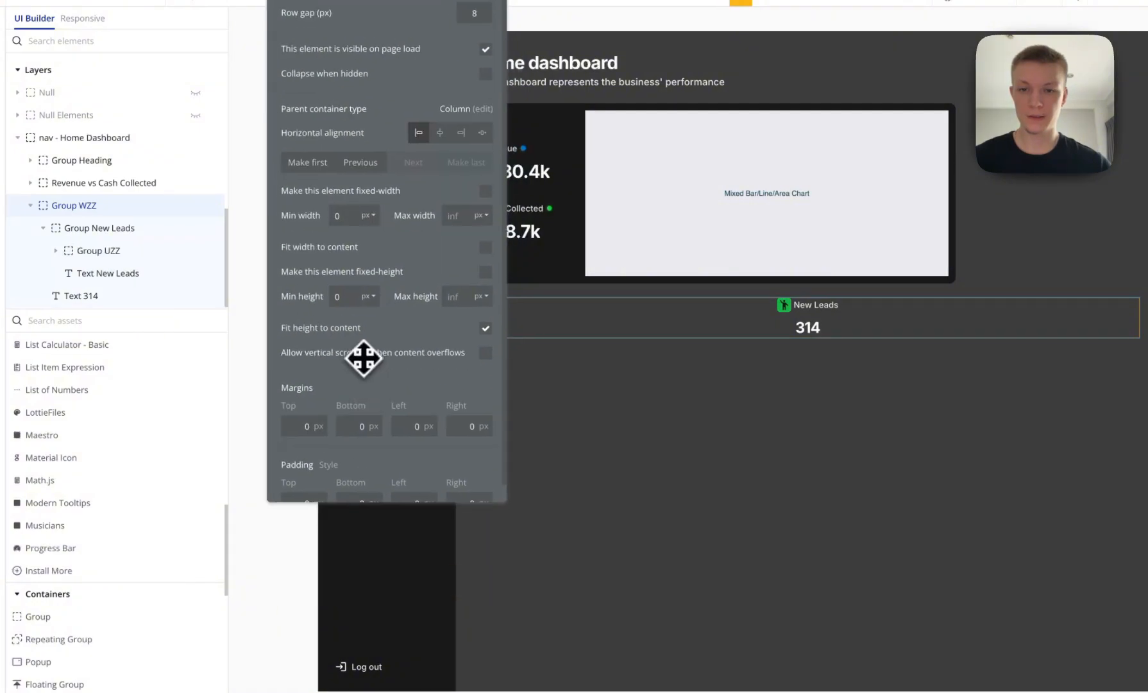
pyautogui.scroll(-1, 357, 384)
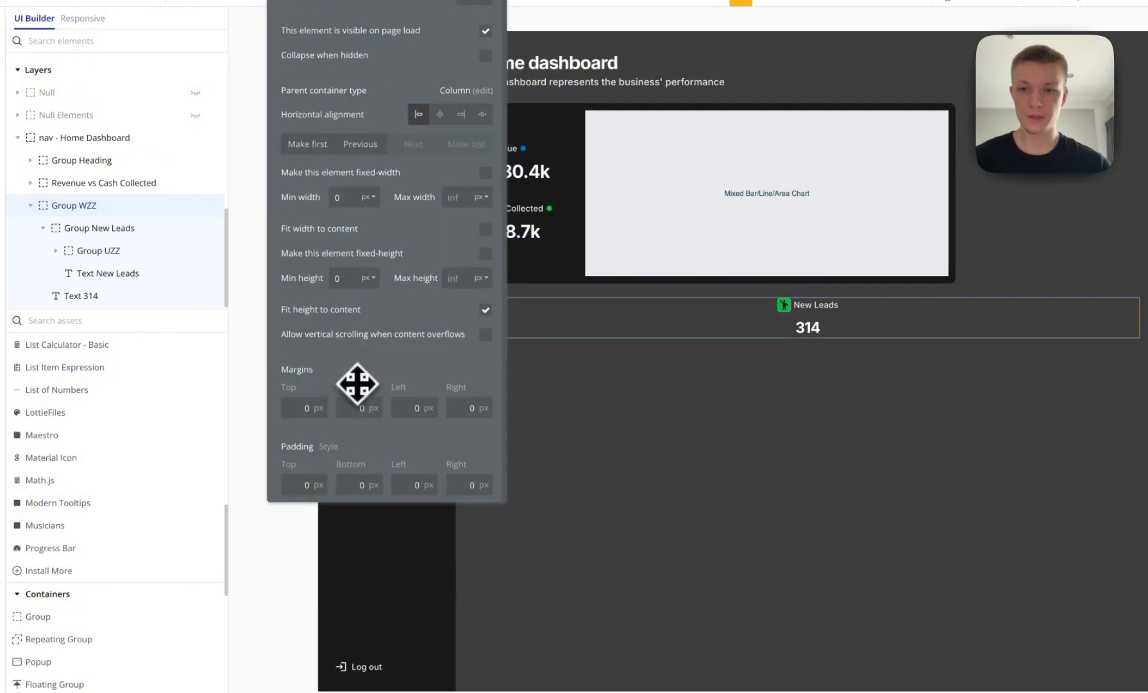
pyautogui.click(300, 475)
pyautogui.write('12')
pyautogui.press('Tab')
pyautogui.write('12')
pyautogui.press('Tab')
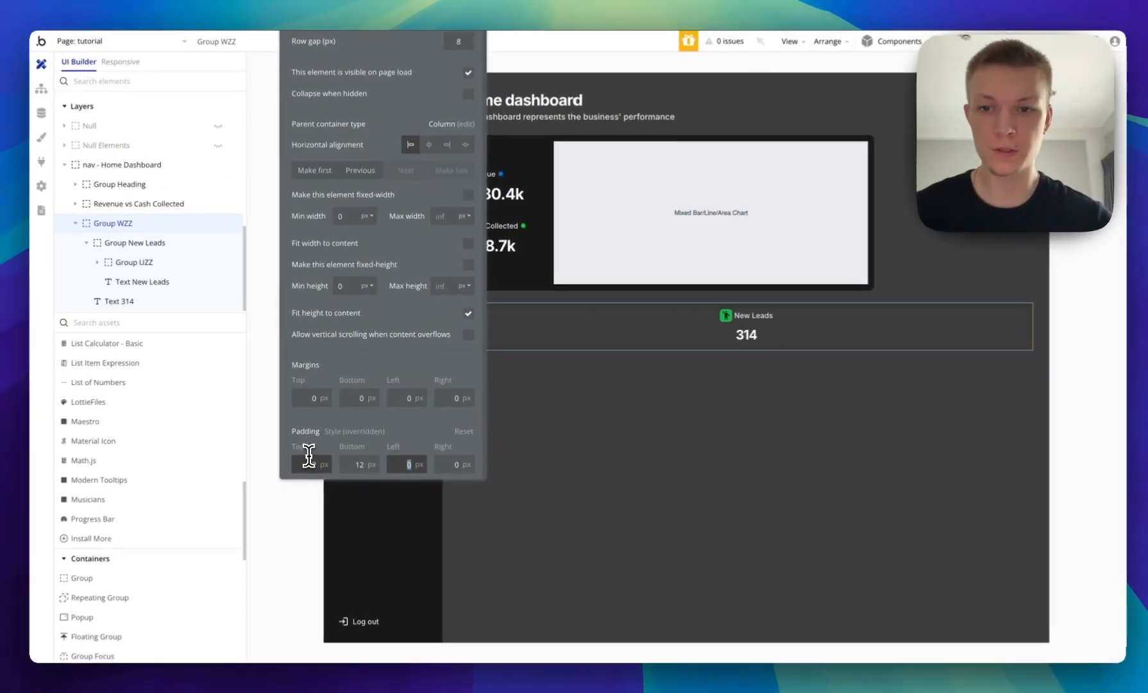
pyautogui.write('12')
pyautogui.press('Tab')
pyautogui.write('12')
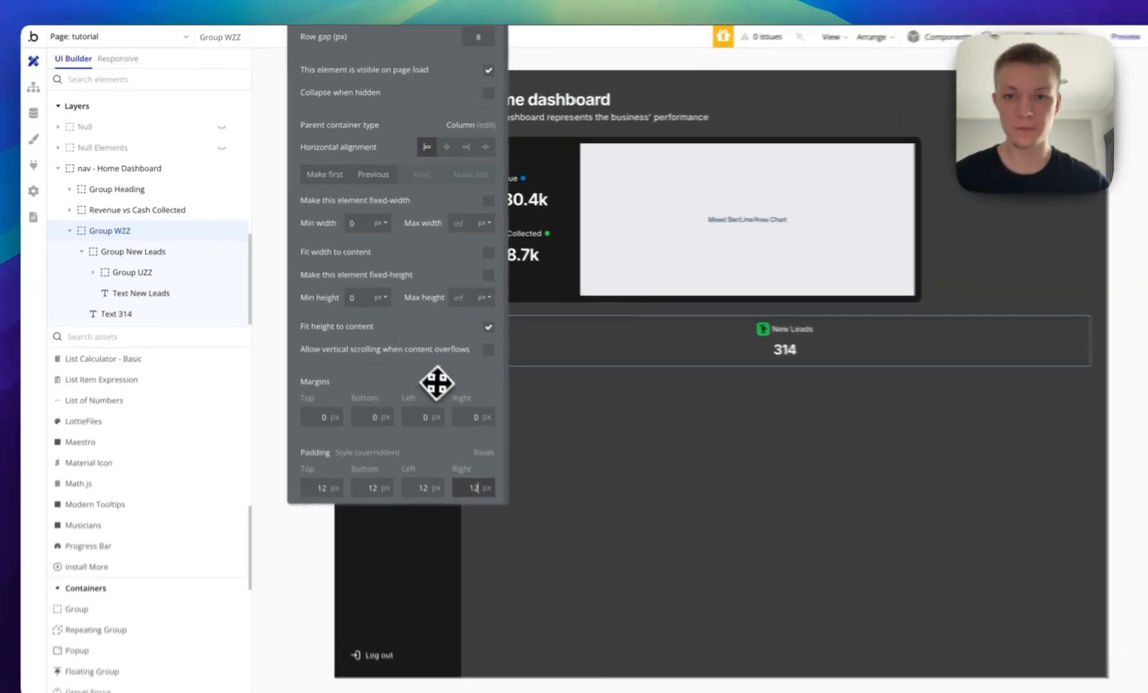
# Rename the outer column container to New Leads.
pyautogui.moveTo(424, 352); pyautogui.dragTo(381, 422)
pyautogui.moveTo(328, 221); pyautogui.dragTo(332, 269)
pyautogui.click(292, 70)
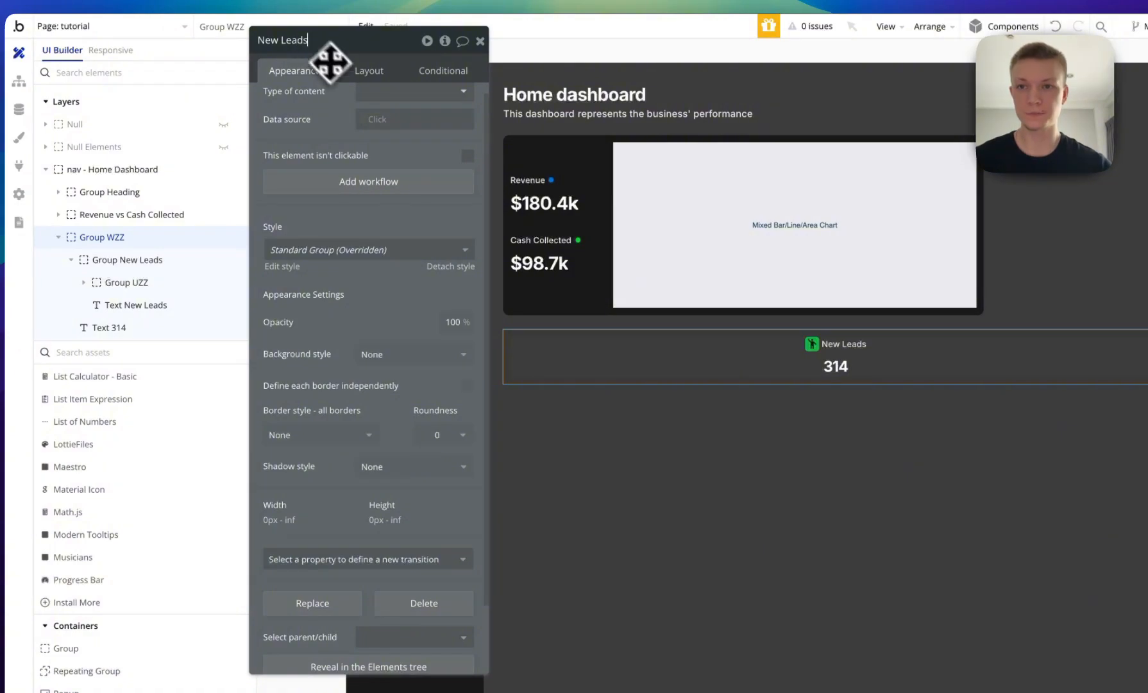
# Give the New Leads card a flat background using the Background (#191919) color variable.
pyautogui.scroll(-1, 327, 442)
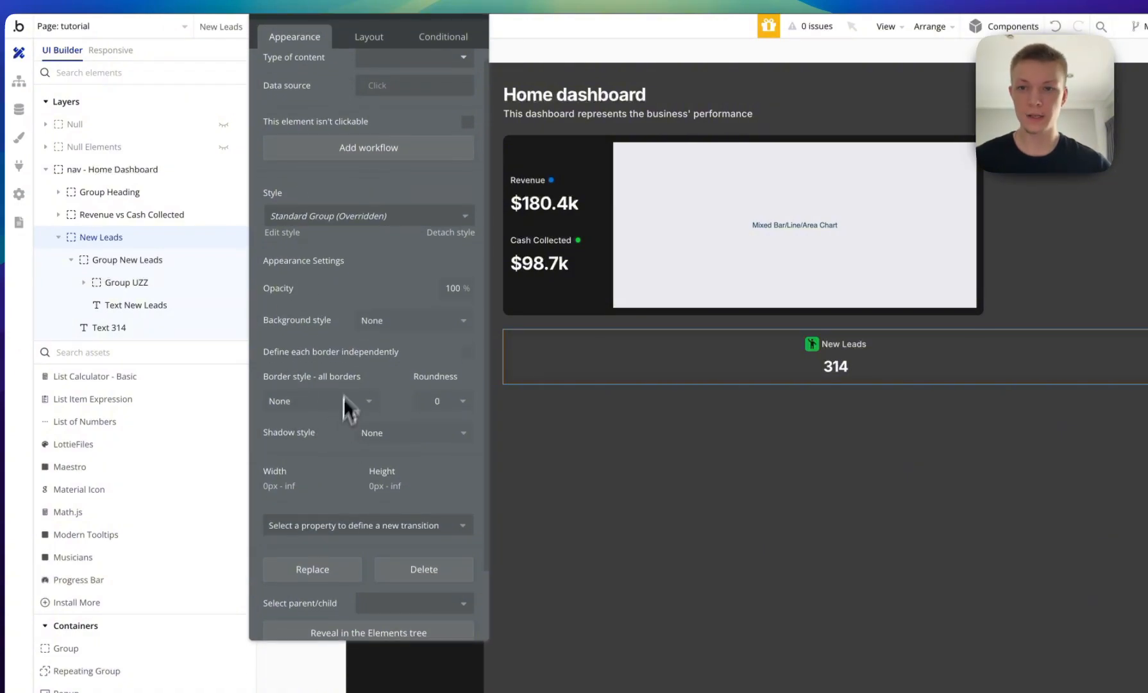
pyautogui.click(385, 320)
pyautogui.click(404, 386)
pyautogui.click(392, 343)
pyautogui.click(435, 537)
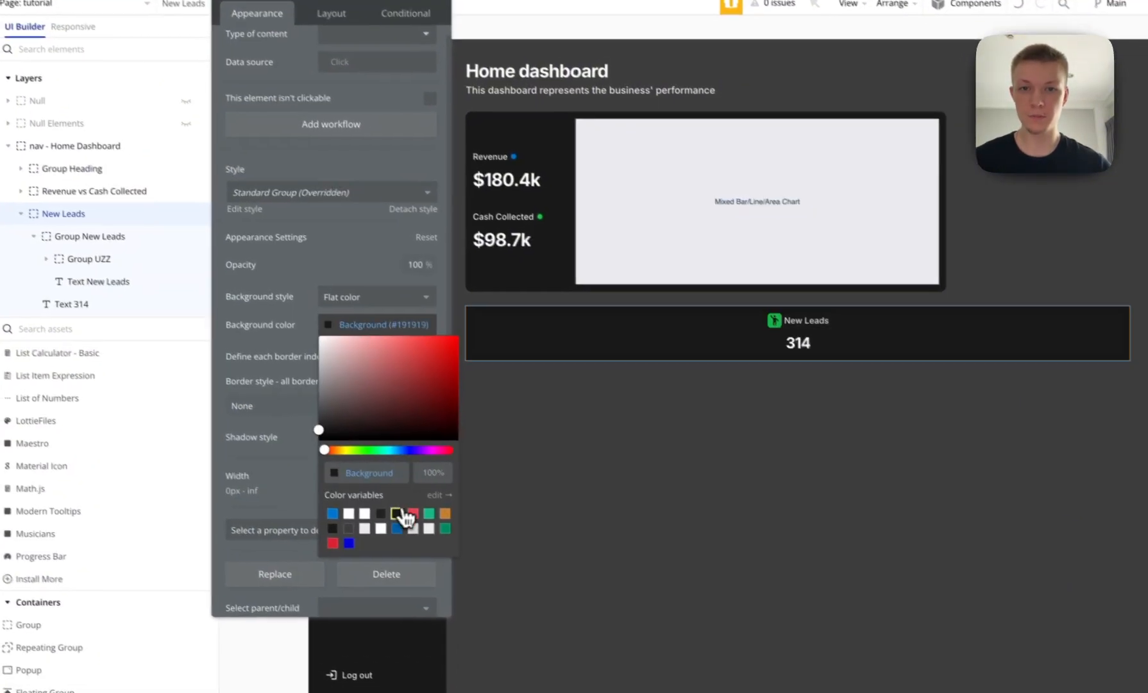
pyautogui.click(314, 320)
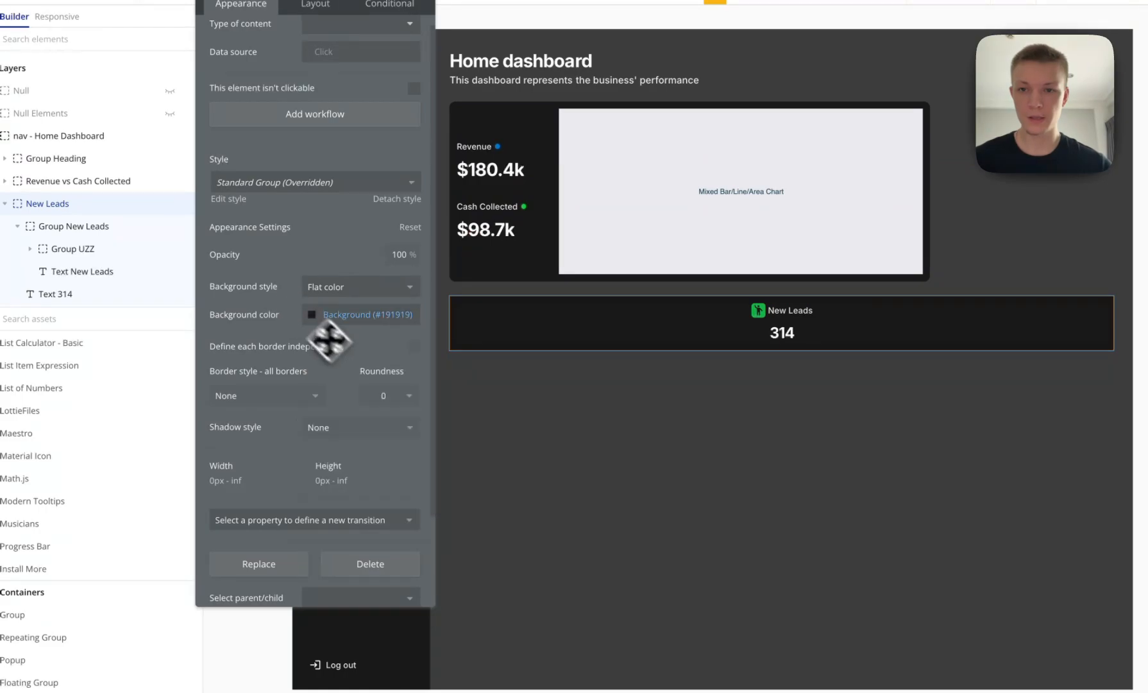
# Set the New Leads card's corner roundness to 10.
pyautogui.click(406, 396)
pyautogui.click(396, 520)
pyautogui.click(561, 454)
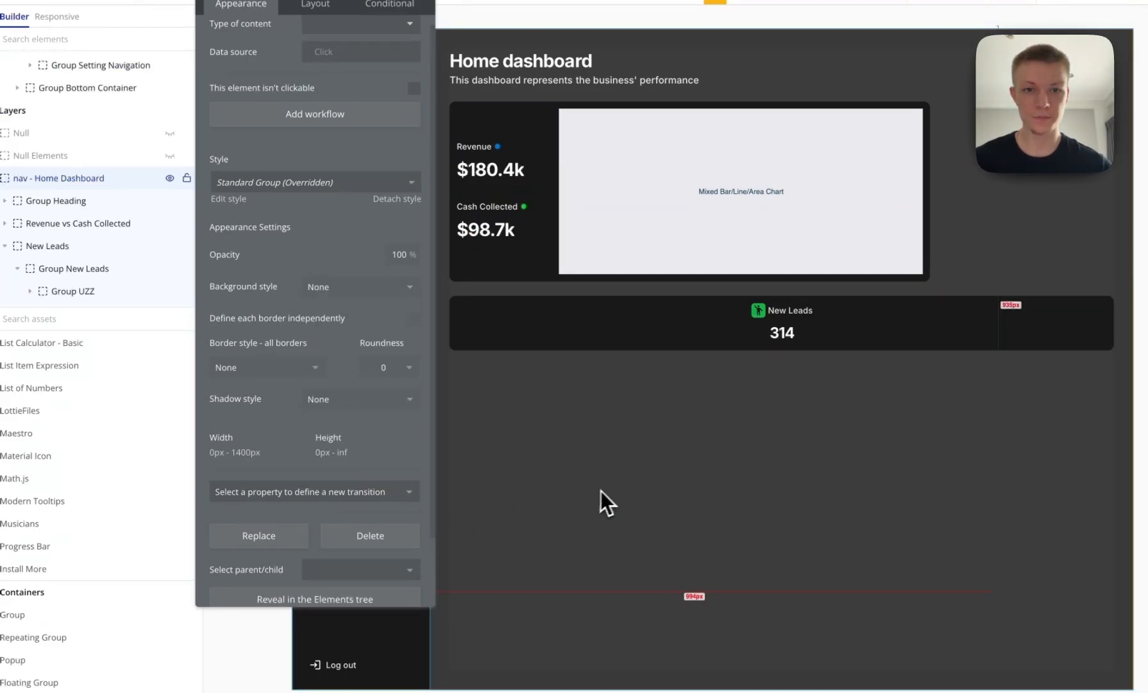
# Copy the New Leads card and paste three duplicates beneath it on the Home dashboard.
pyautogui.click(869, 343)
pyautogui.press('super+c')
pyautogui.click(763, 397)
pyautogui.press('super+v')
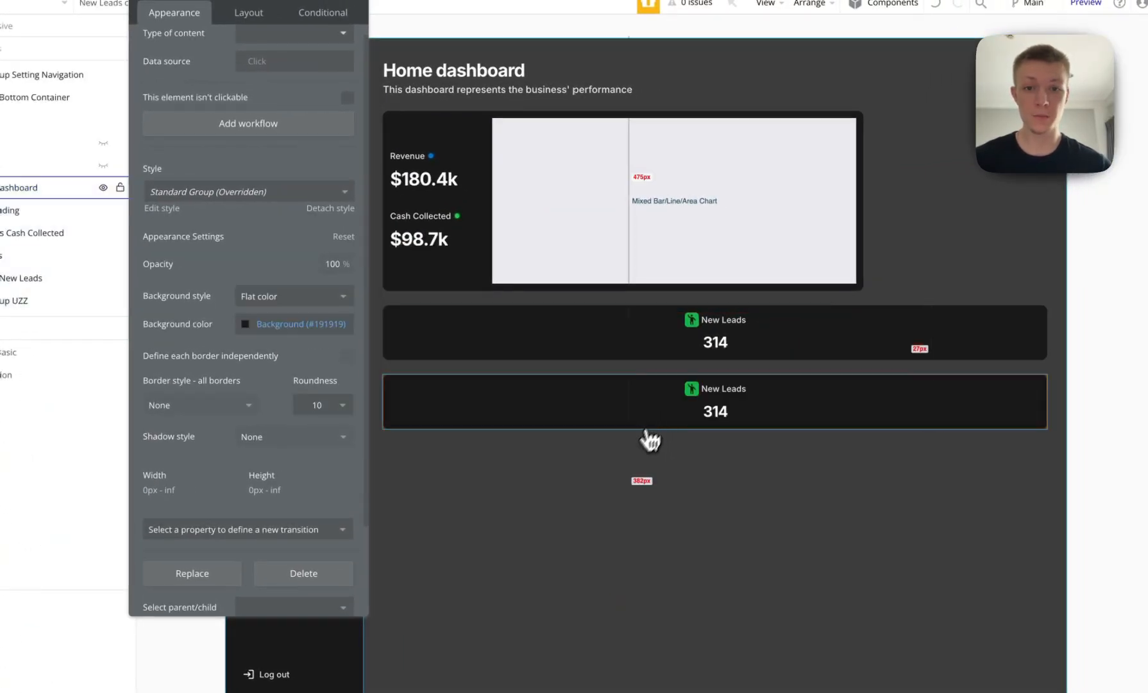
pyautogui.press('super+v')
pyautogui.press('super+v')
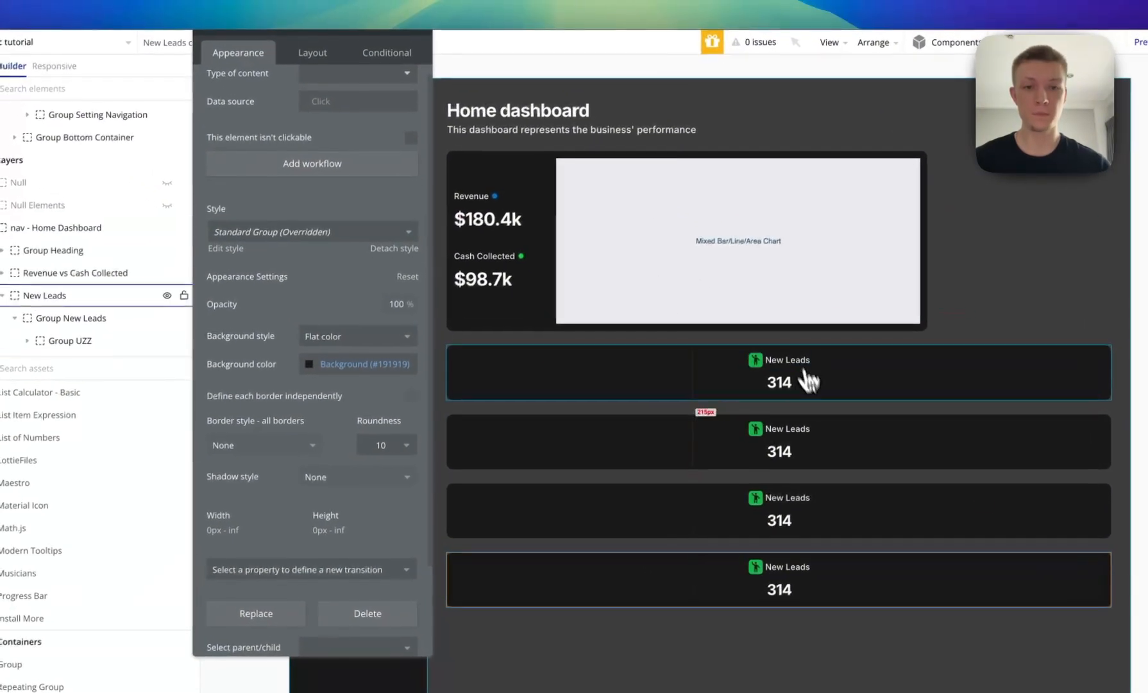
# Change the icon in the second New Leads card to calendar_month.
pyautogui.click(690, 388)
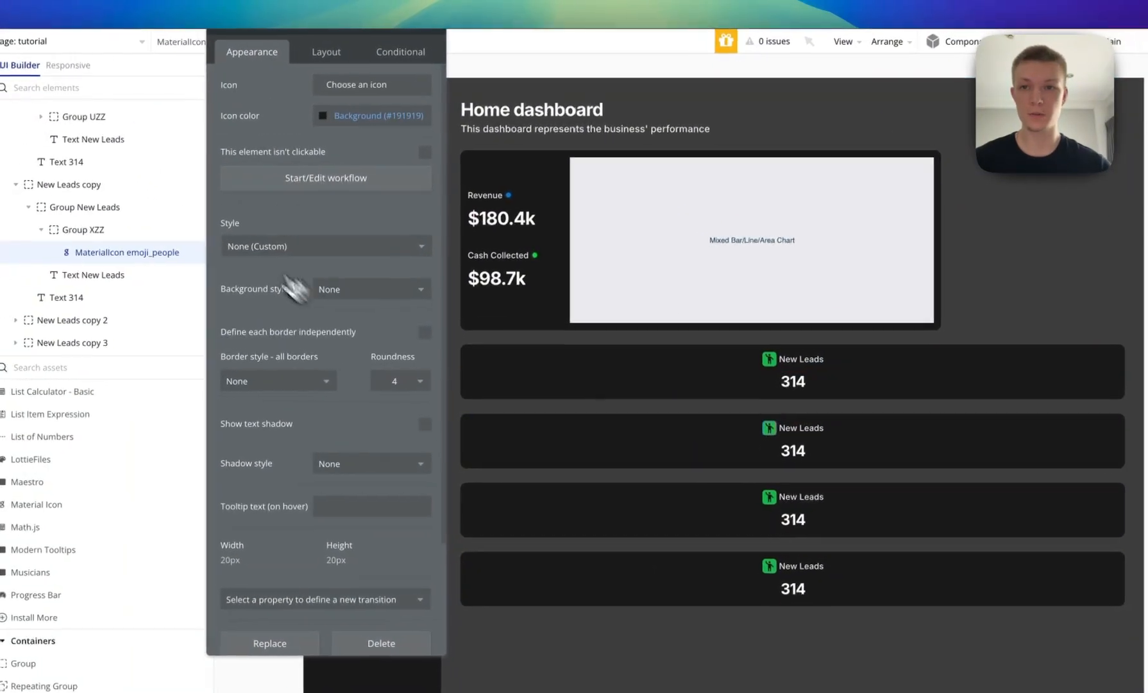
pyautogui.click(366, 89)
pyautogui.write('calen')
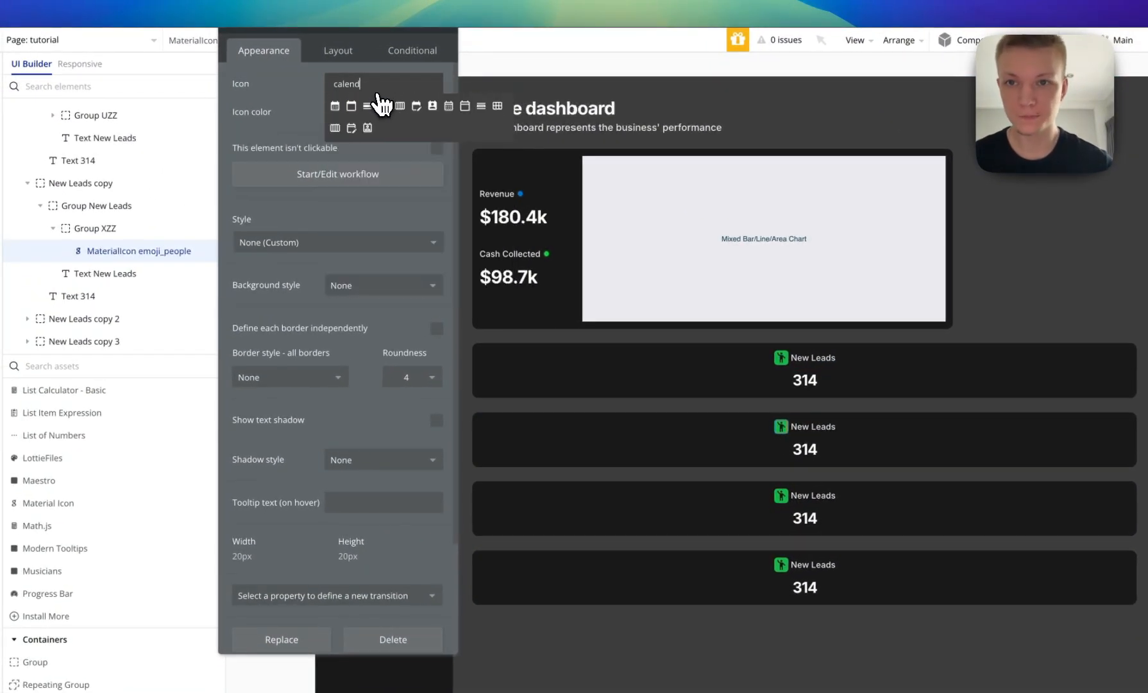
pyautogui.write('d')
pyautogui.click(335, 106)
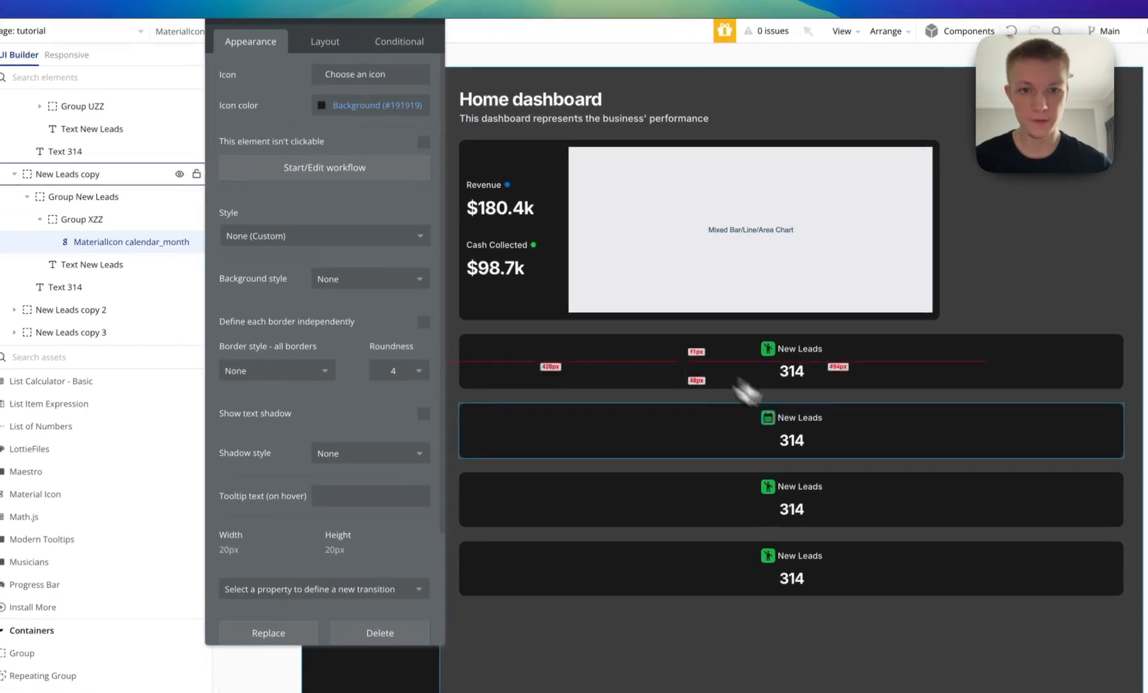
# Relabel the second metric card as Booked Calls and set its number to 101.
pyautogui.click(813, 426)
pyautogui.tripleClick(314, 78)
pyautogui.write('Booked')
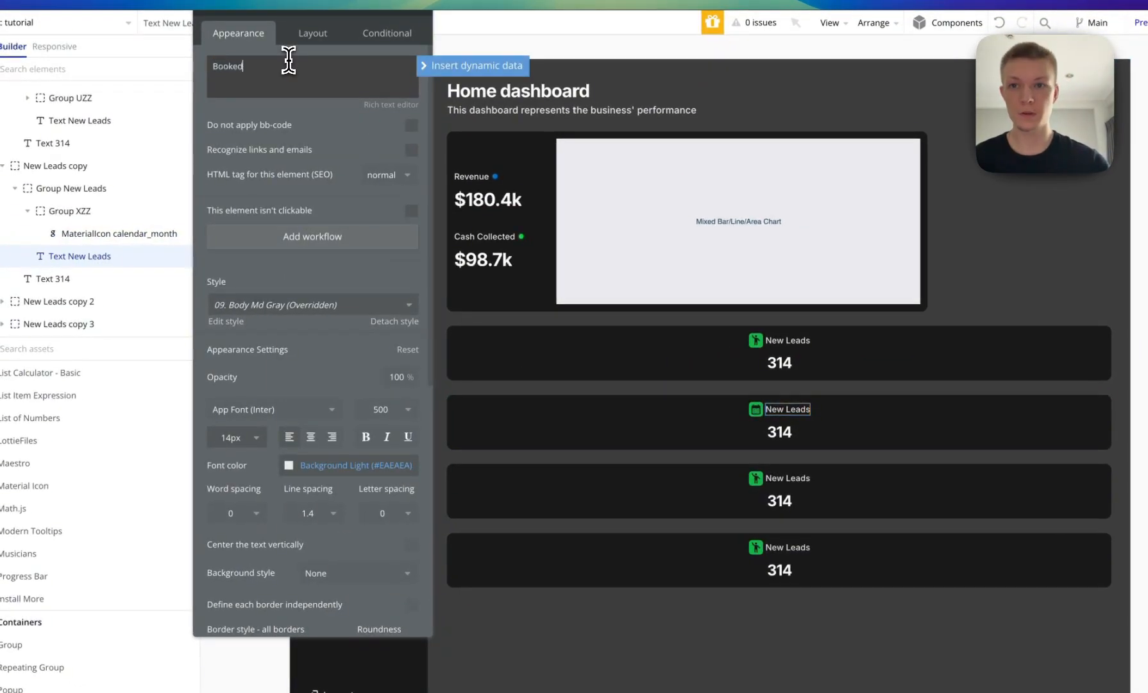
pyautogui.write(' Calls')
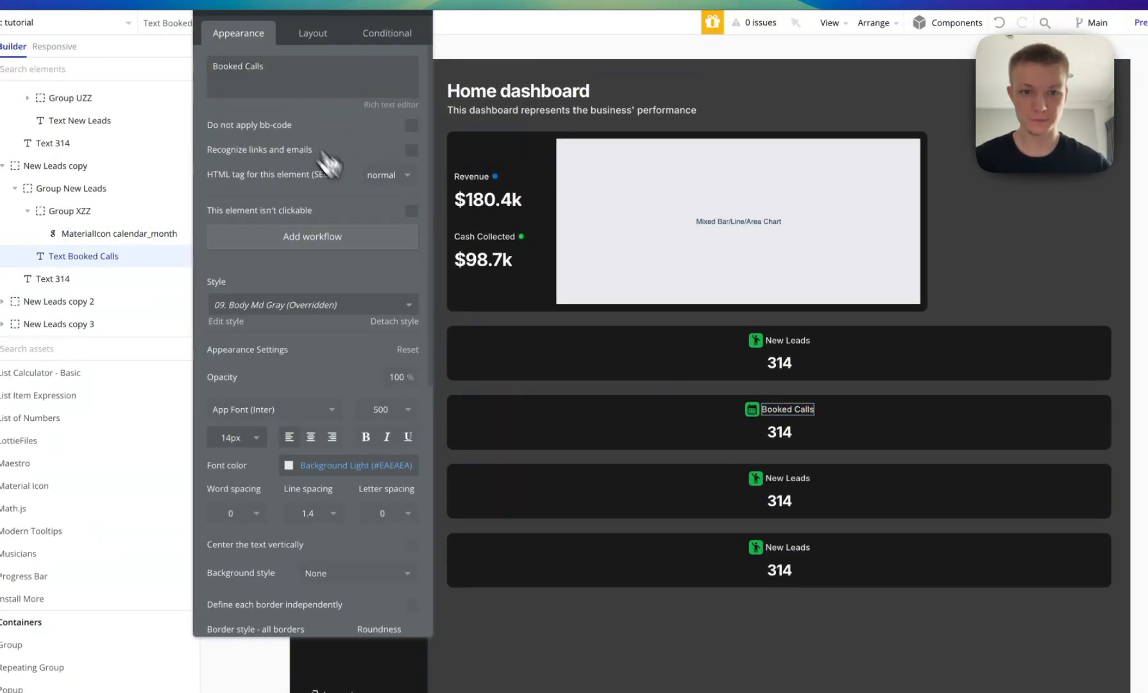
pyautogui.click(779, 433)
pyautogui.tripleClick(312, 75)
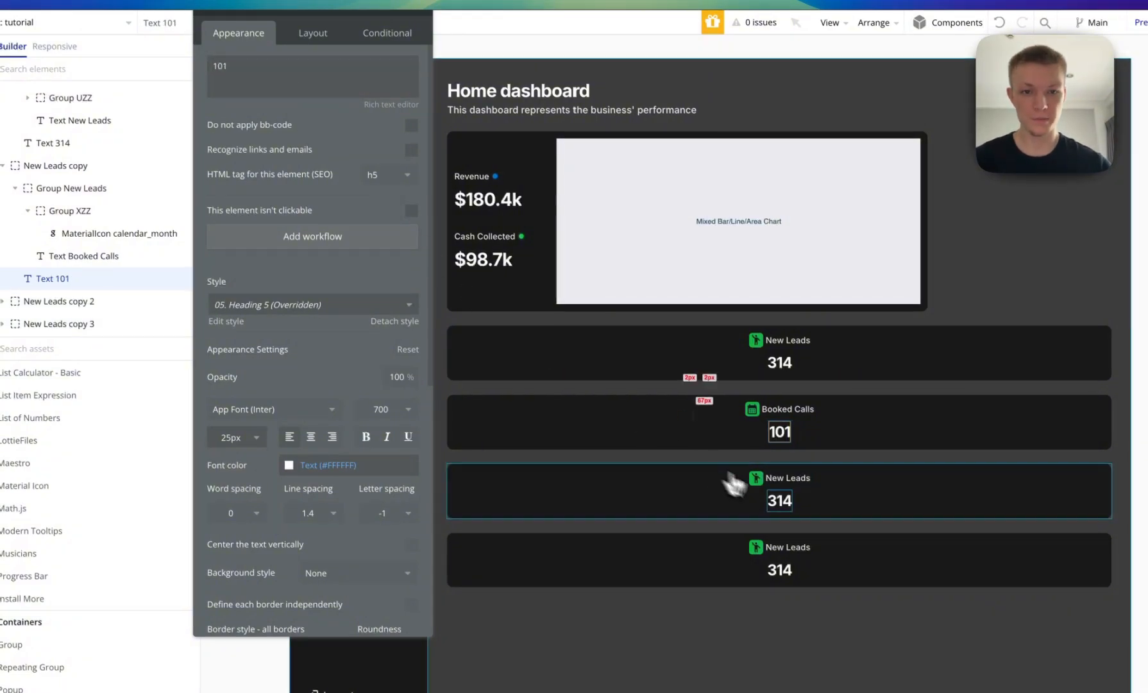
# Relabel the third metric card as Live Calls and change its icon to remove_red_eye.
pyautogui.click(744, 479)
pyautogui.tripleClick(306, 89)
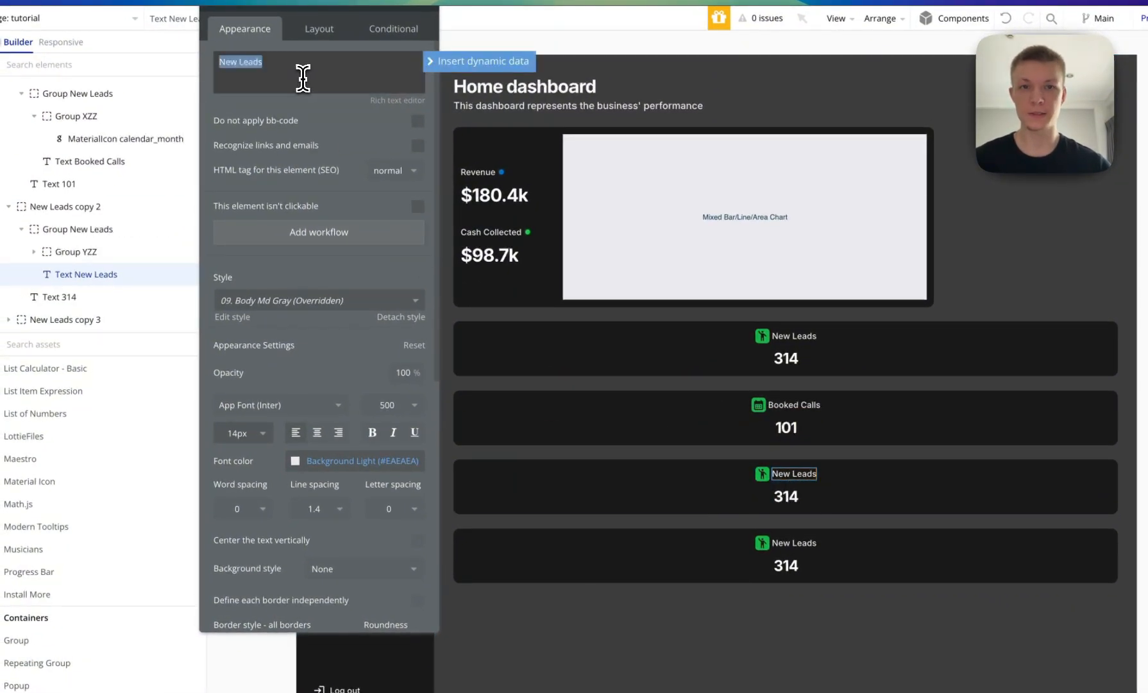
pyautogui.write('Live Call')
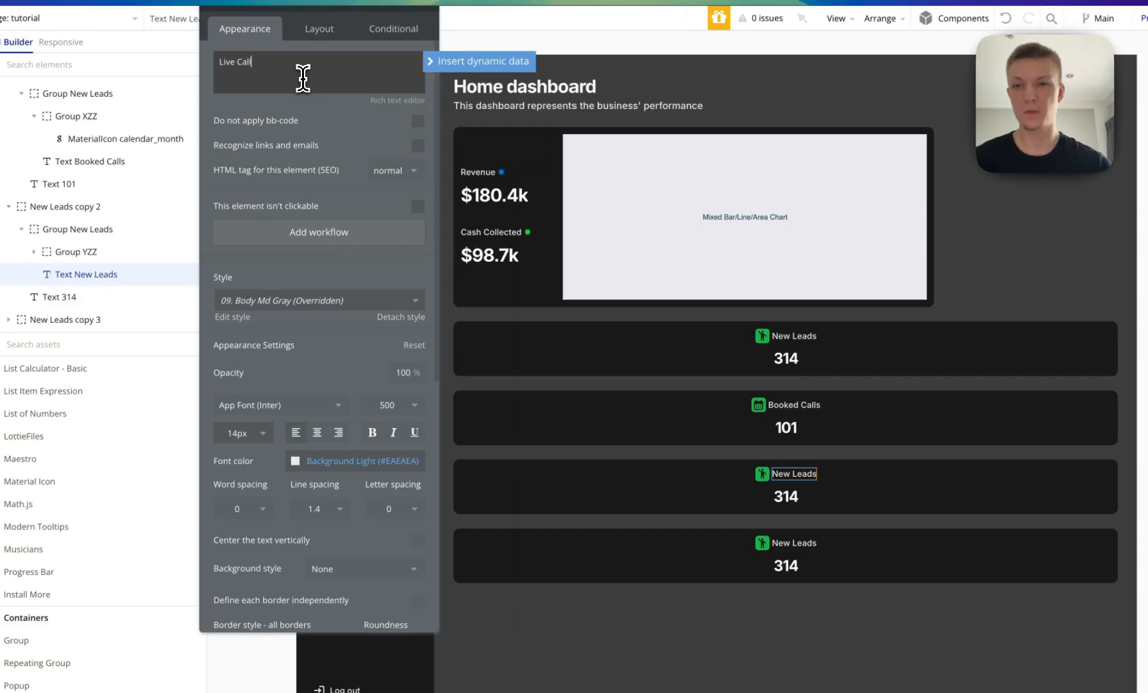
pyautogui.write('s')
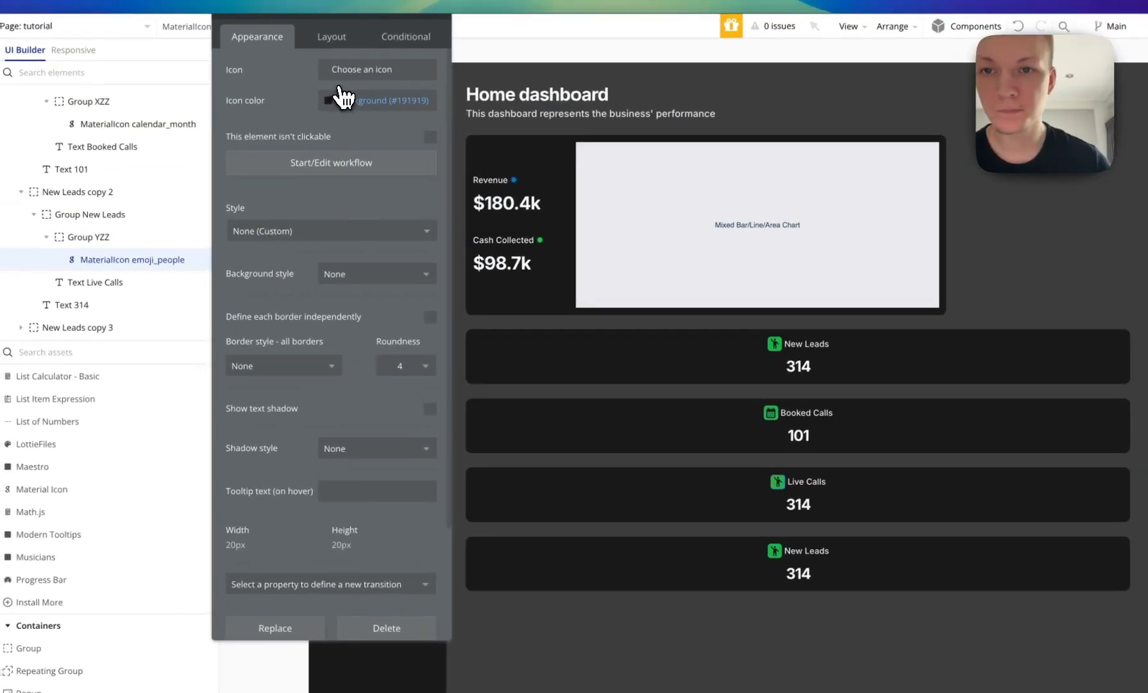
pyautogui.click(331, 25)
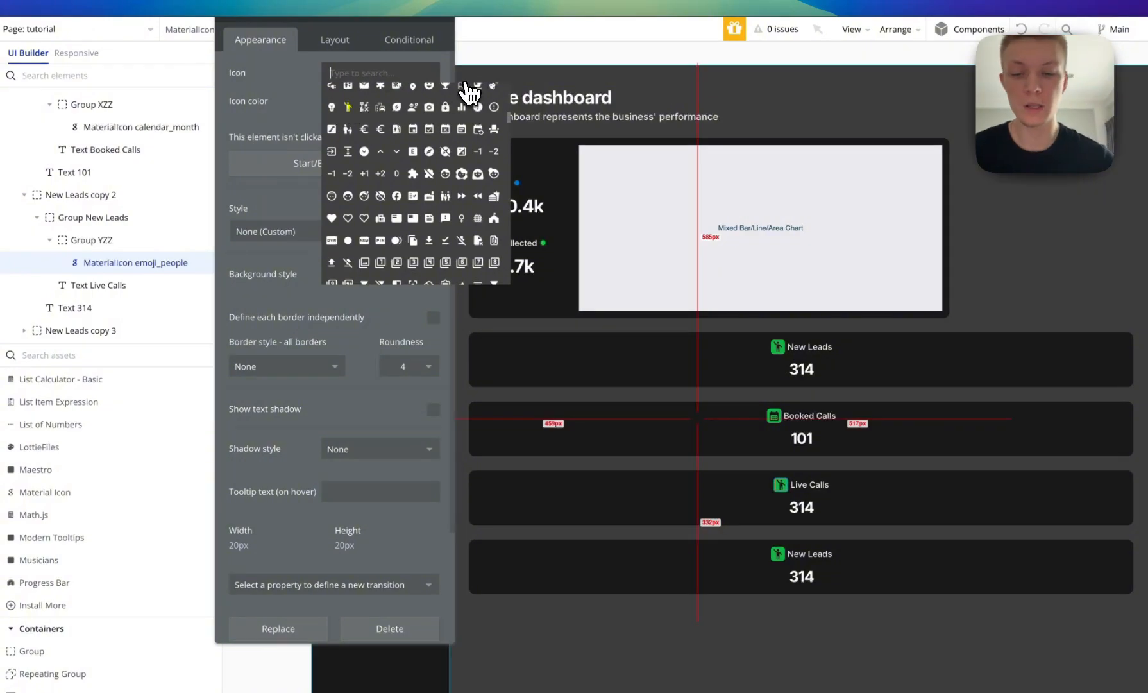
pyautogui.write('eye')
pyautogui.click(412, 95)
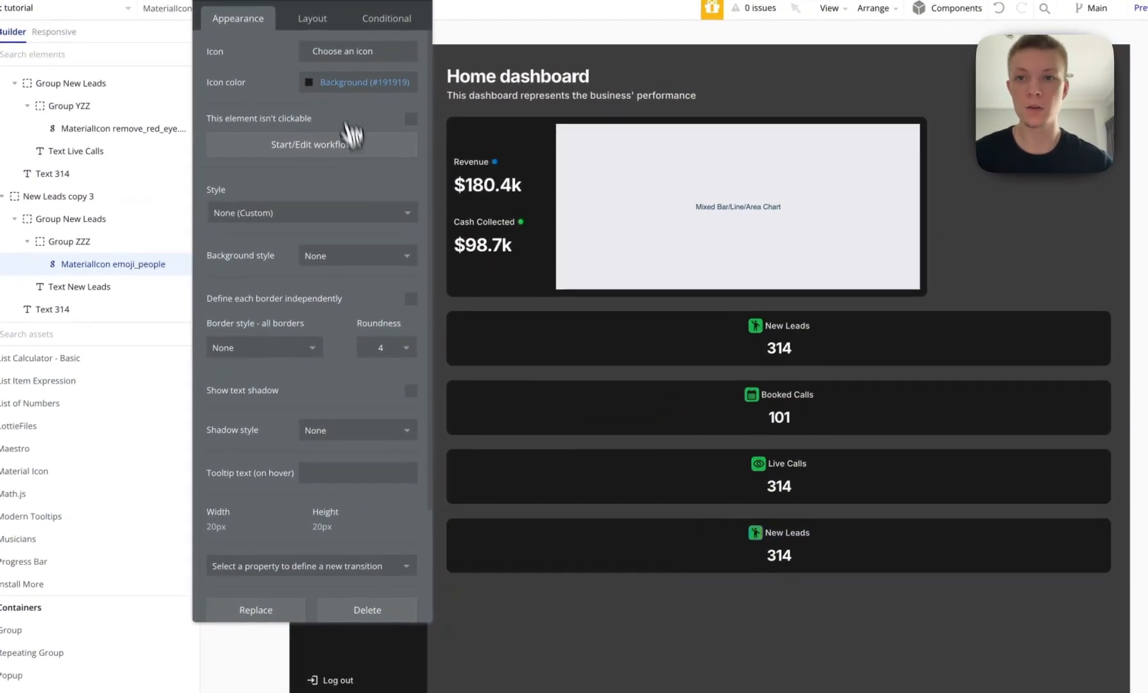
# Change the fourth metric card's icon to handshake.outline and relabel the card as Closed Deals.
pyautogui.click(349, 46)
pyautogui.write('shake')
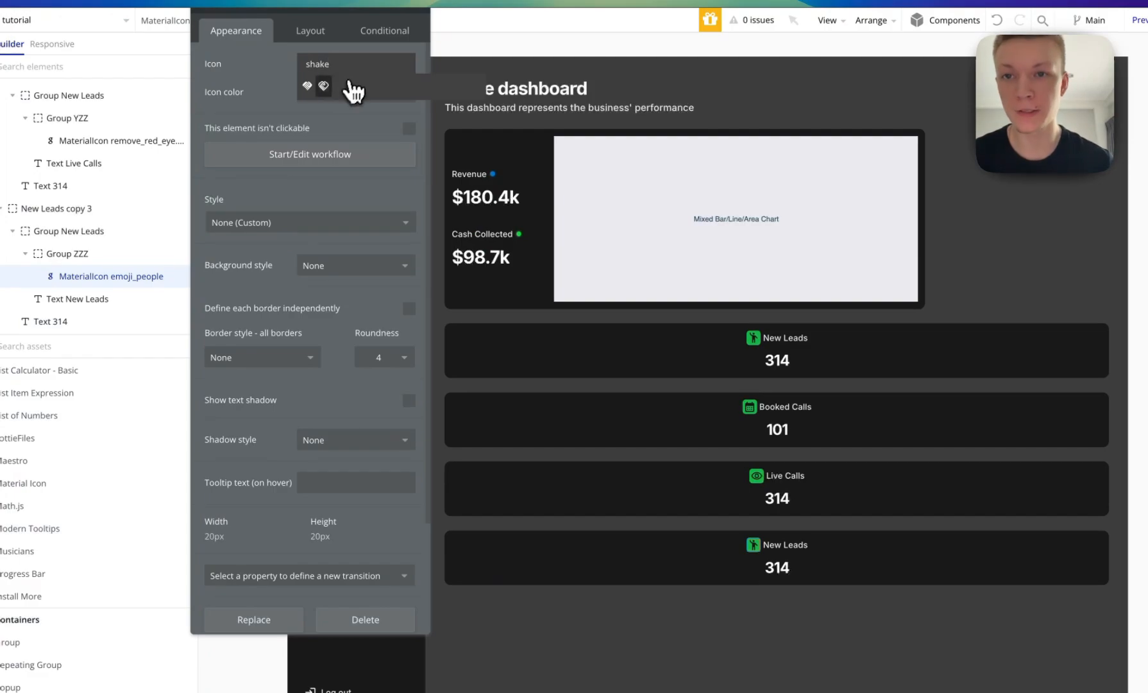
pyautogui.click(323, 85)
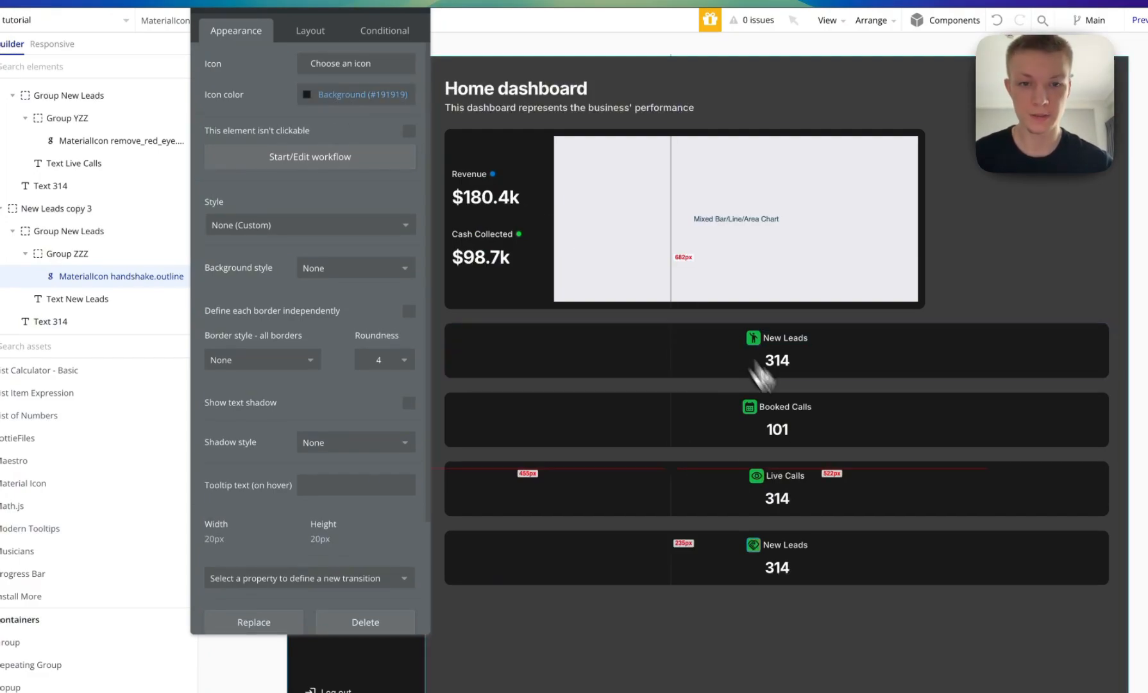
pyautogui.click(785, 544)
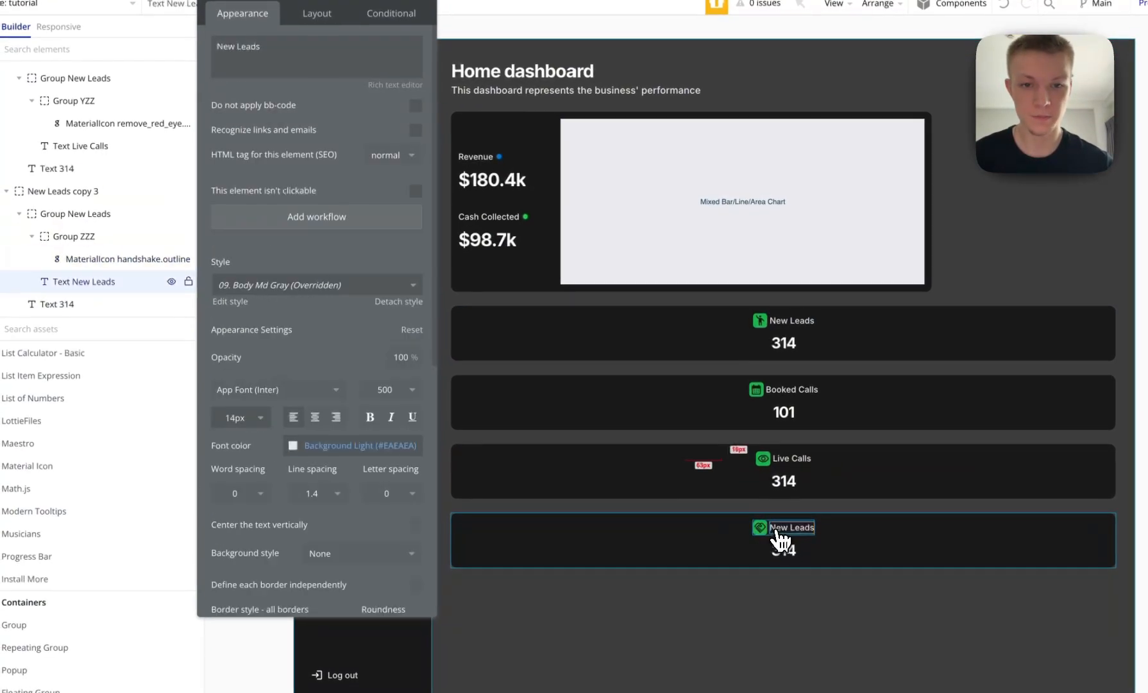
pyautogui.tripleClick(296, 50)
pyautogui.write('Closed')
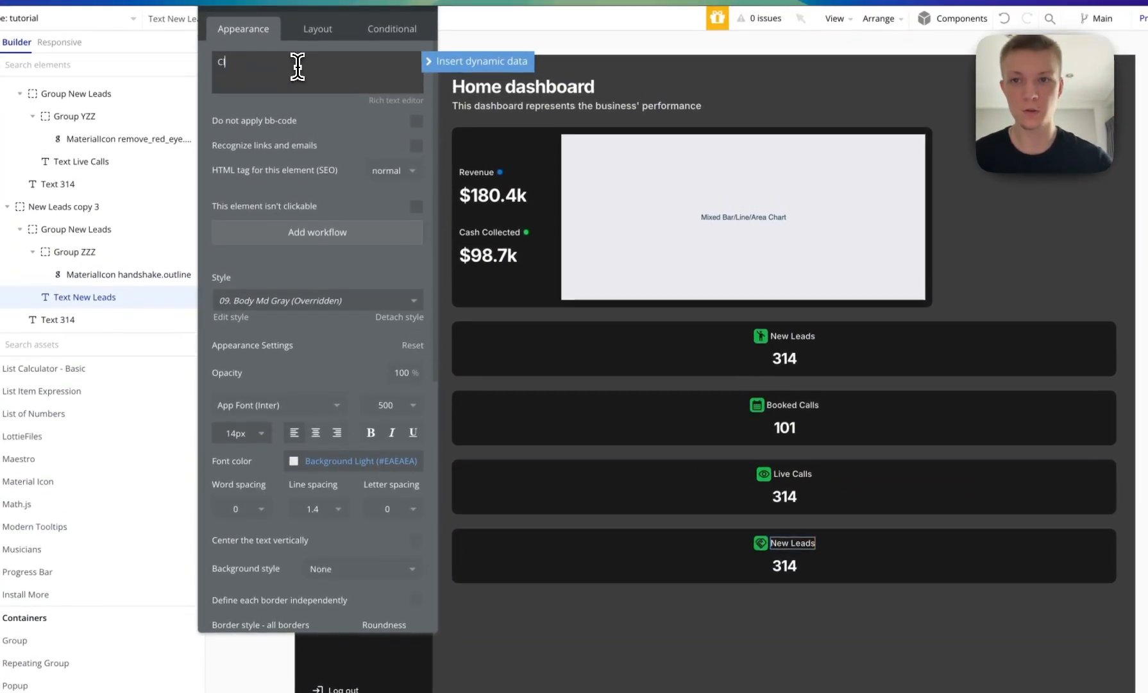
pyautogui.write(' Deals')
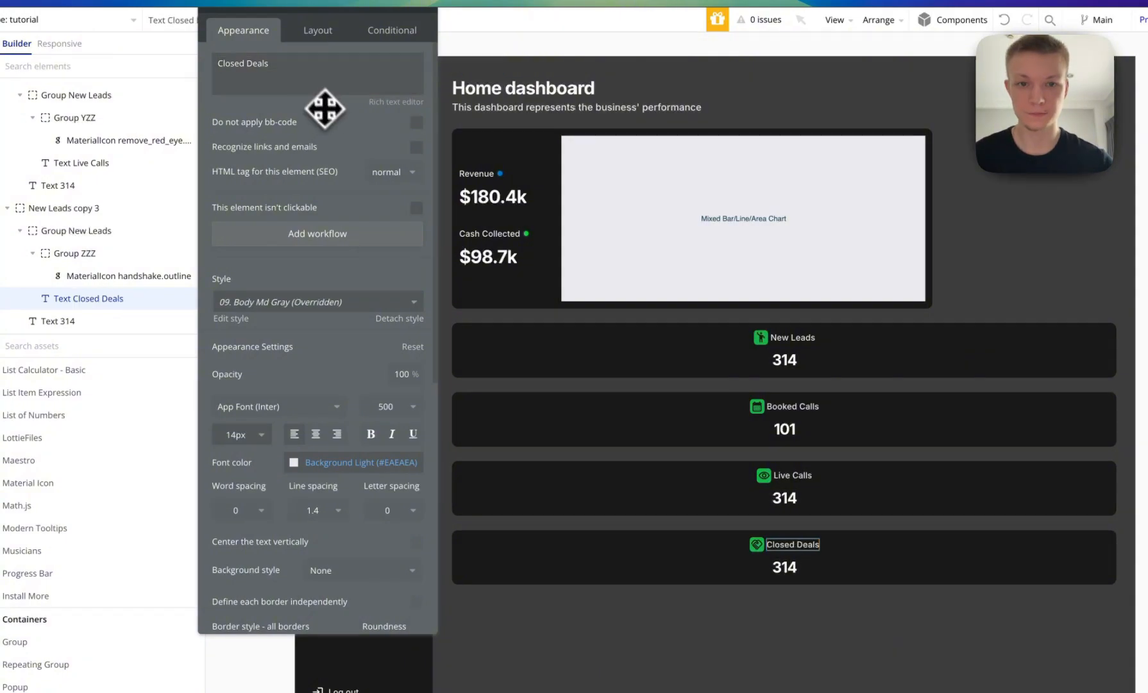
# Select the icon-and-label groups of all four metric cards and set their minimum width to 100 px.
pyautogui.click(827, 557)
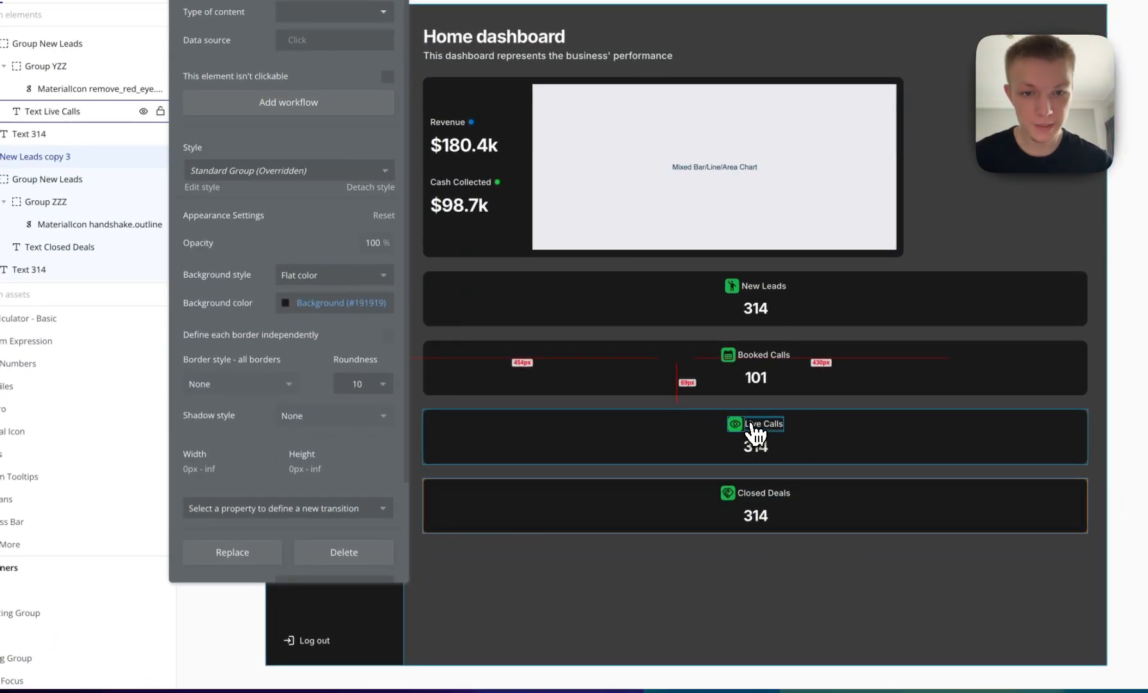
pyautogui.click(746, 303)
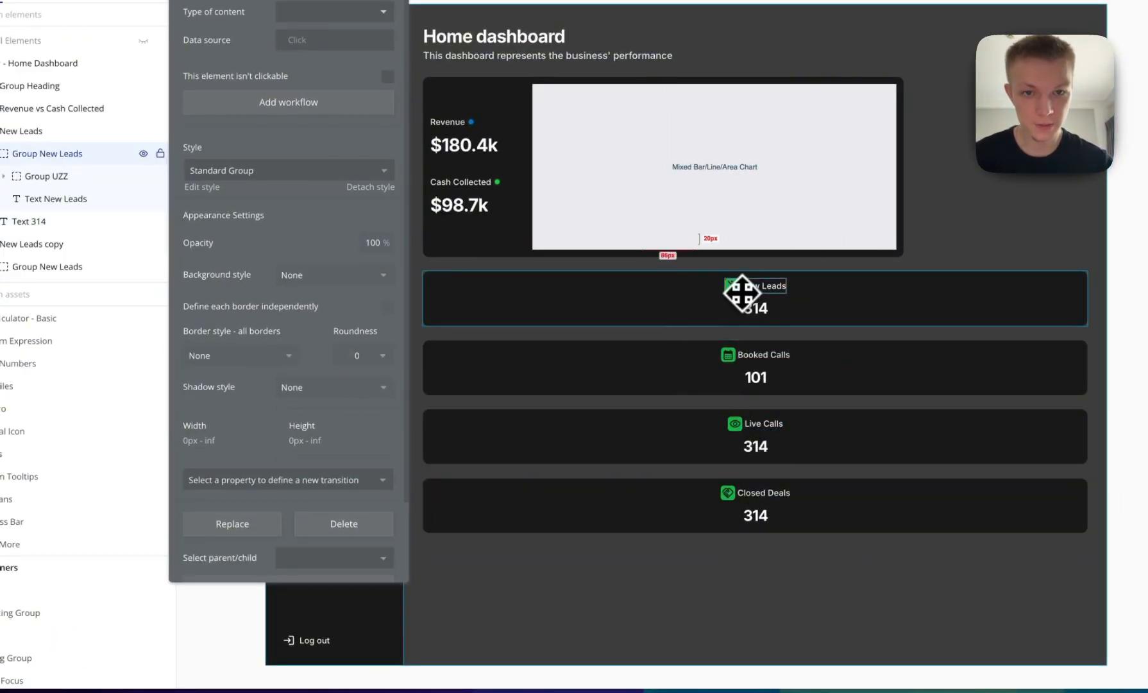
pyautogui.click(742, 510)
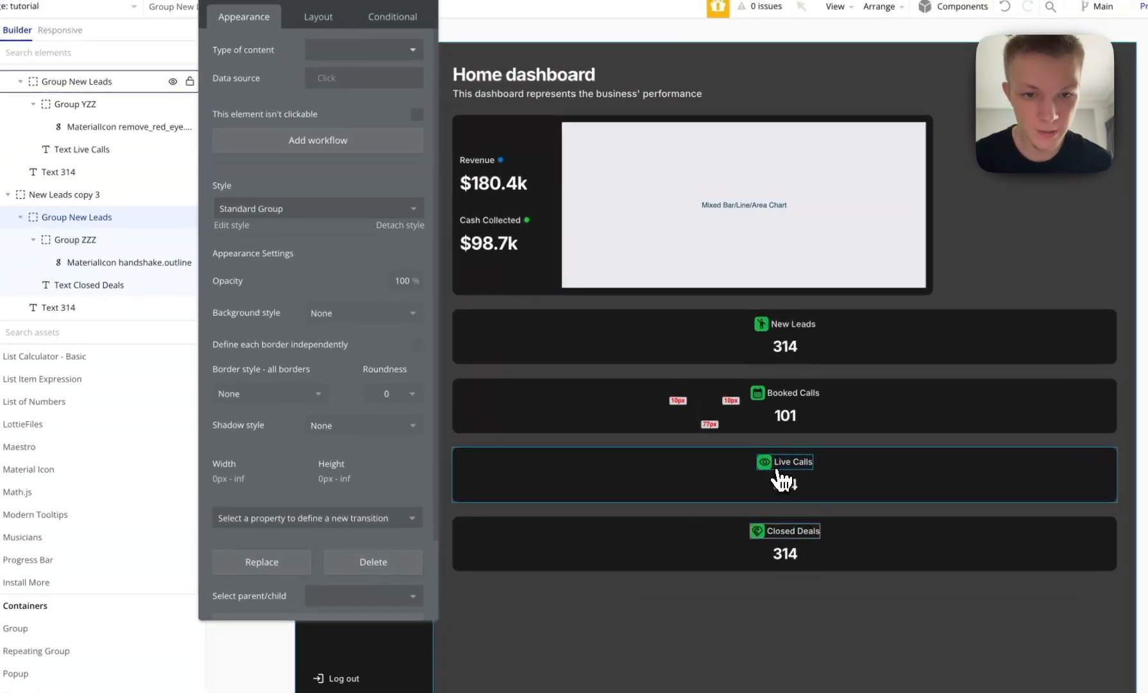
pyautogui.click(774, 470)
pyautogui.click(769, 401)
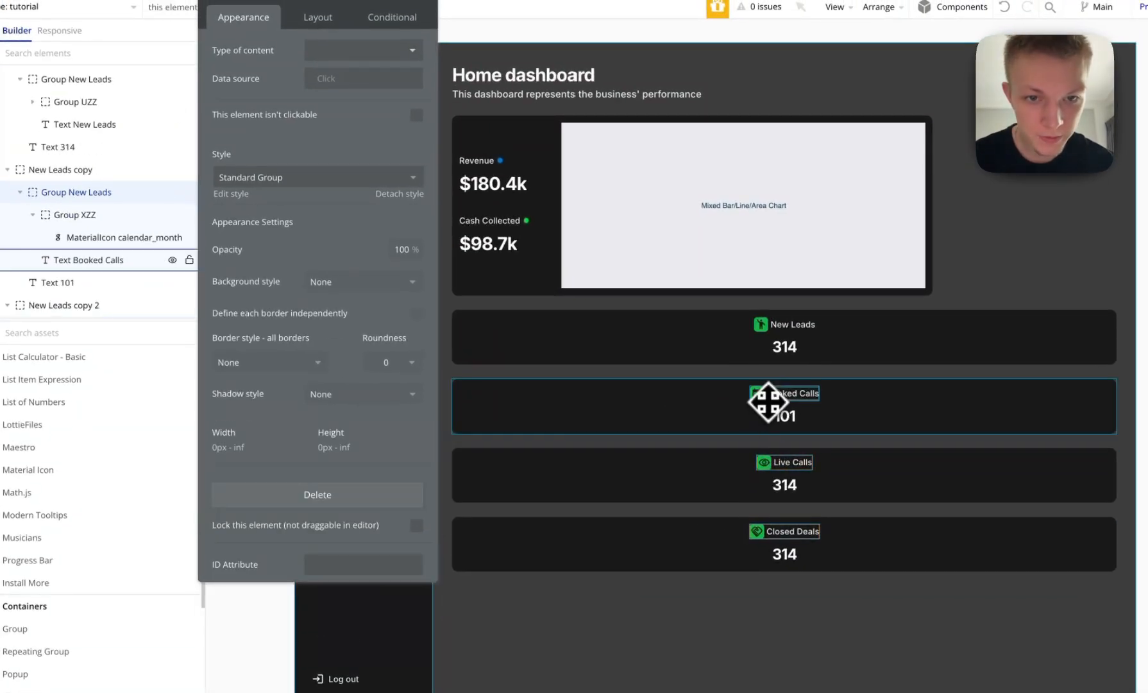
pyautogui.click(775, 342)
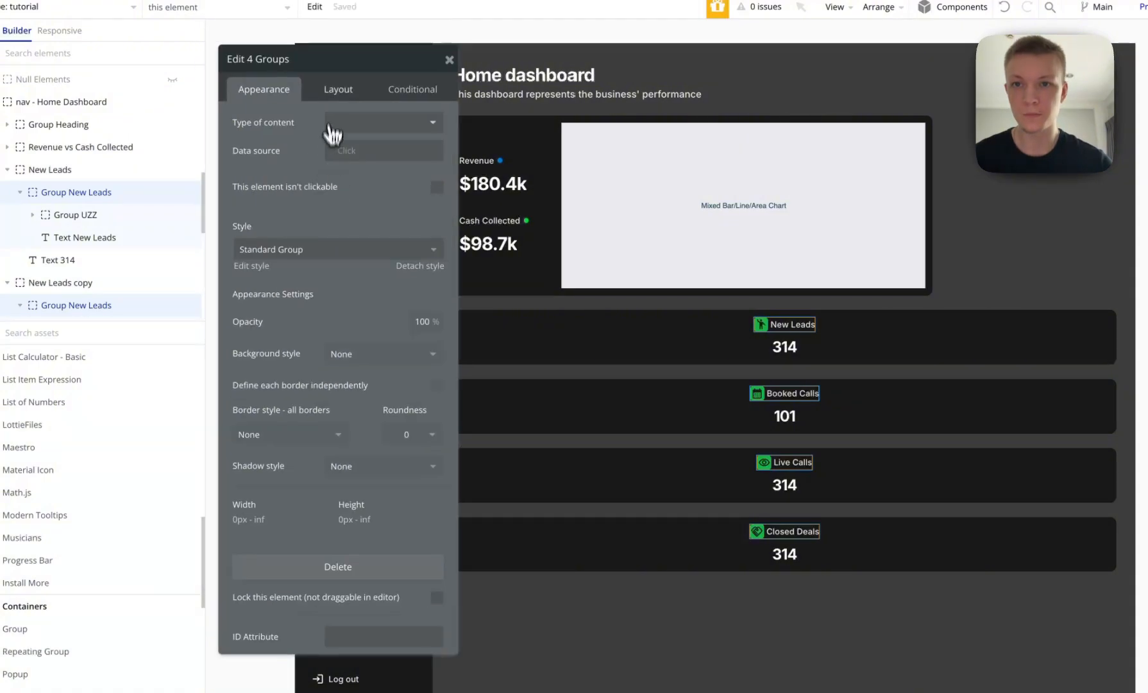
pyautogui.click(338, 89)
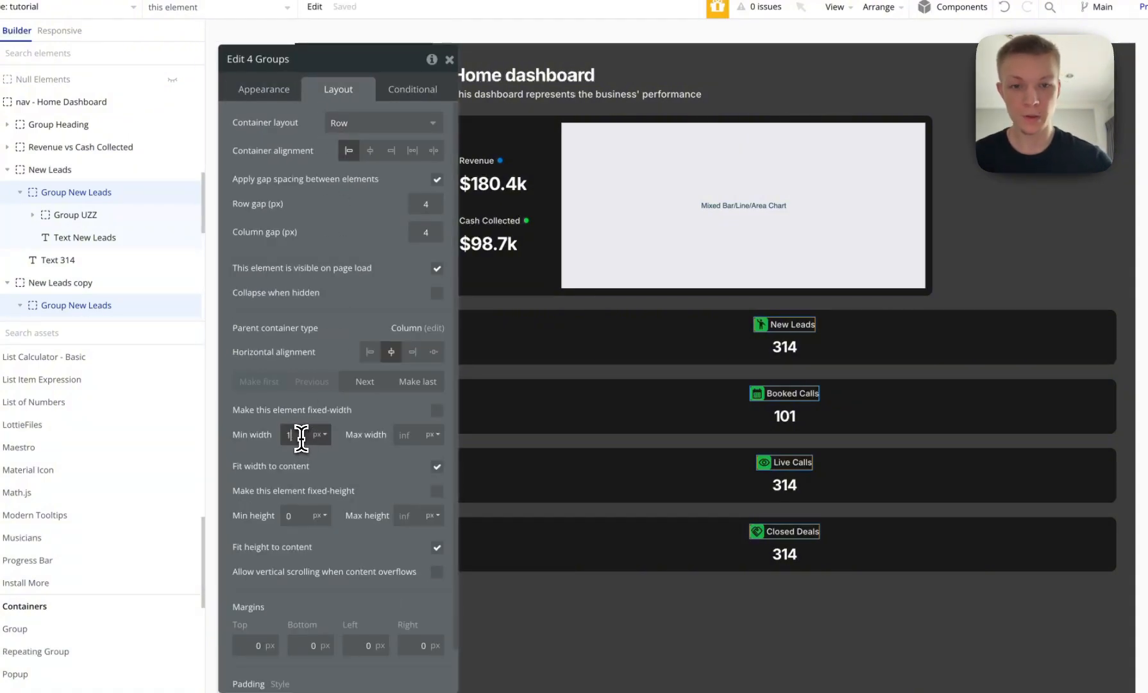
pyautogui.click(960, 543)
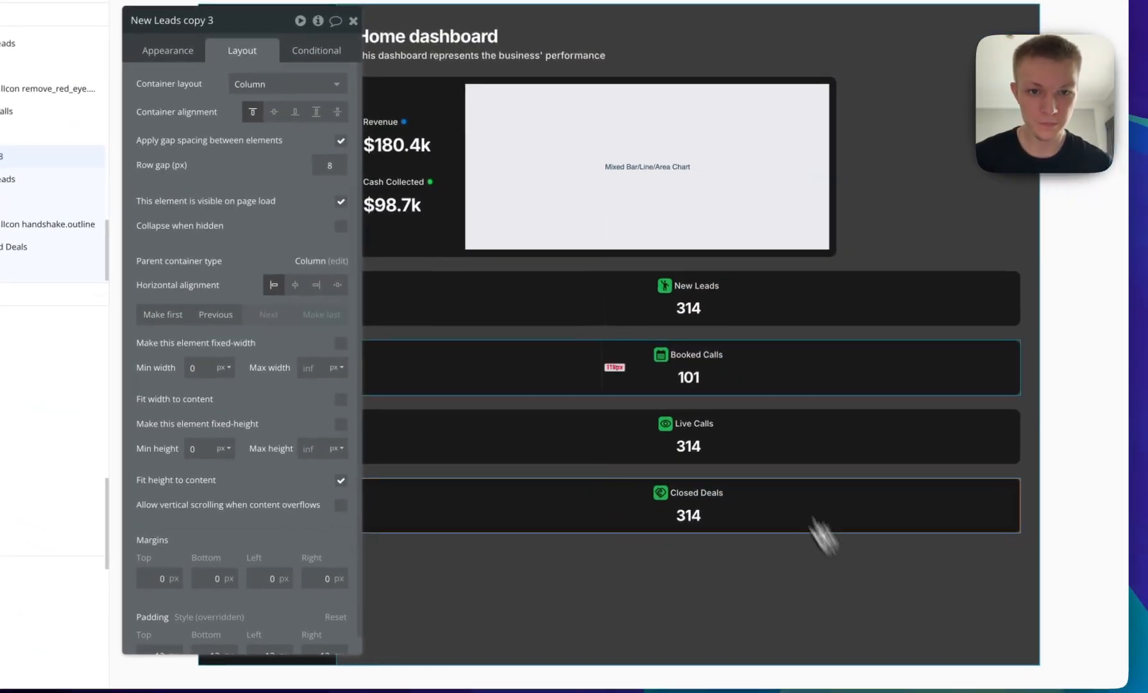
# Check the New Leads and Booked Calls icon-and-label groups, setting the editor zoom to 100%.
pyautogui.click(676, 306)
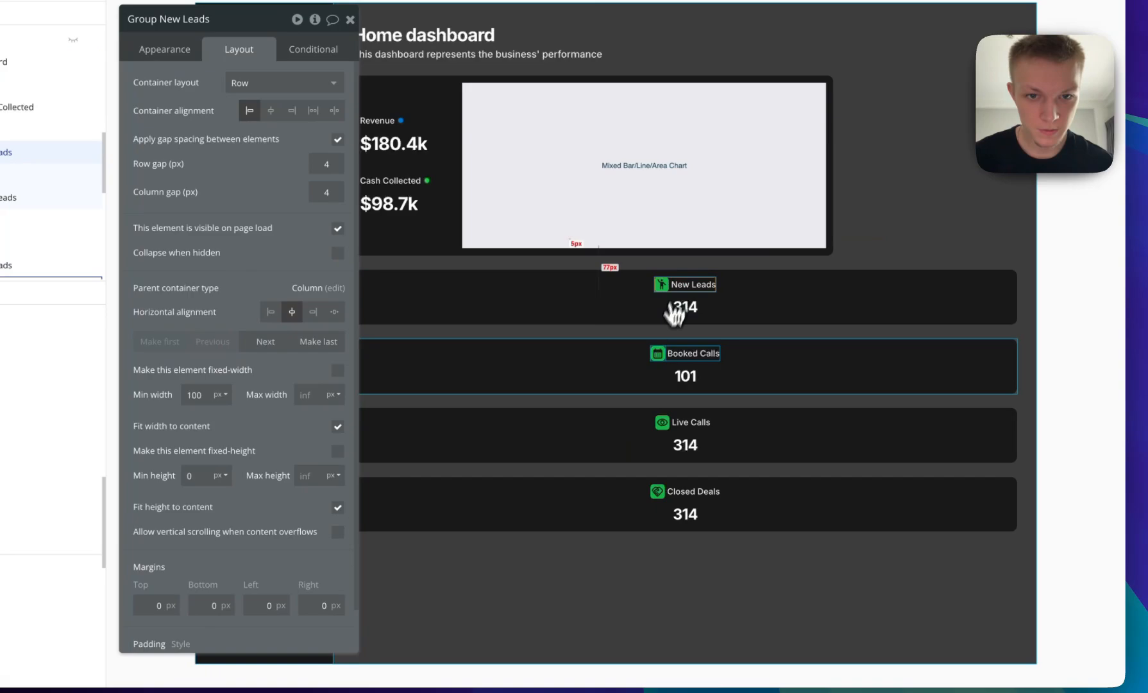
pyautogui.click(675, 373)
pyautogui.click(668, 366)
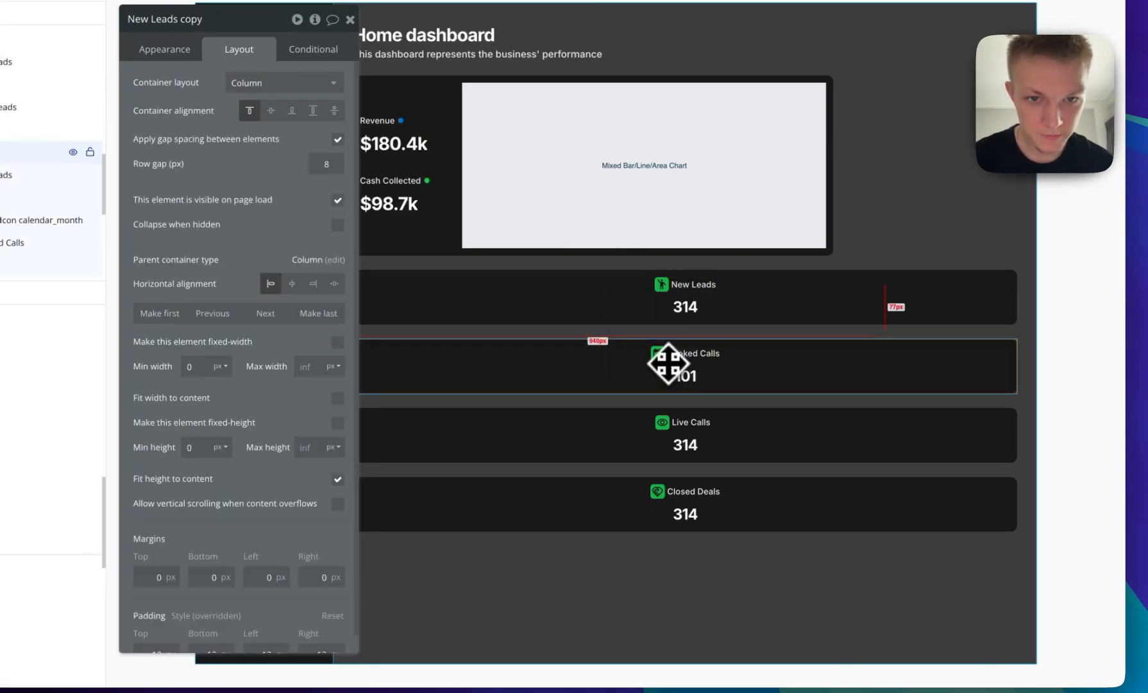
pyautogui.click(670, 359)
pyautogui.click(748, 29)
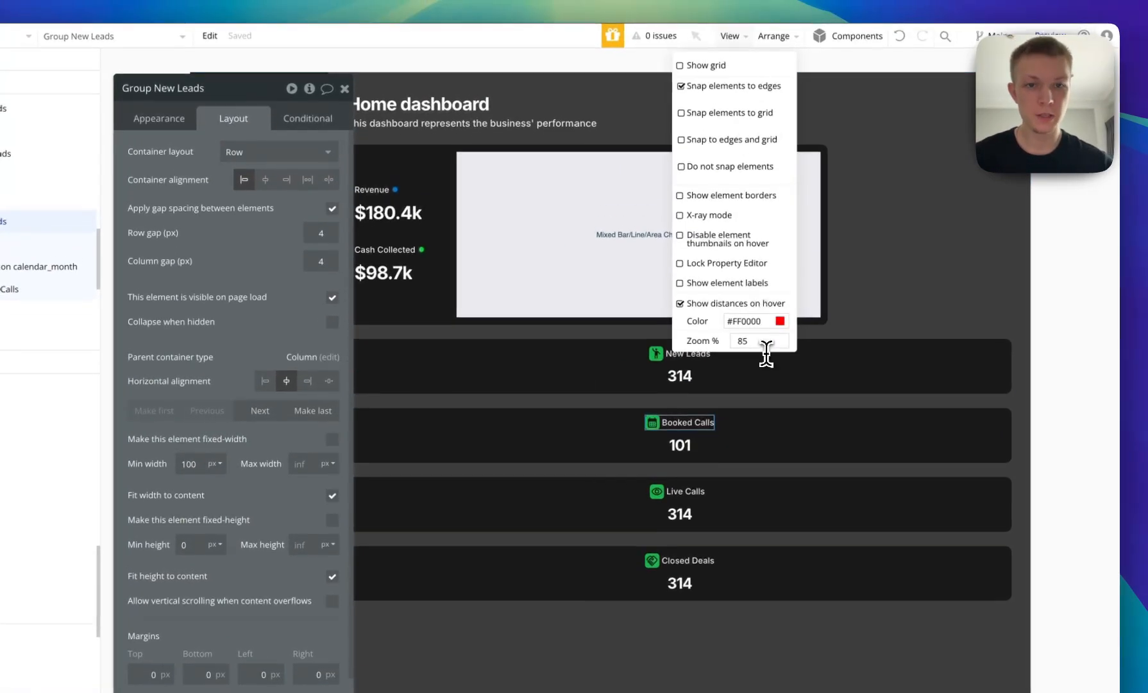
pyautogui.doubleClick(756, 342)
pyautogui.write('100')
pyautogui.press('Return')
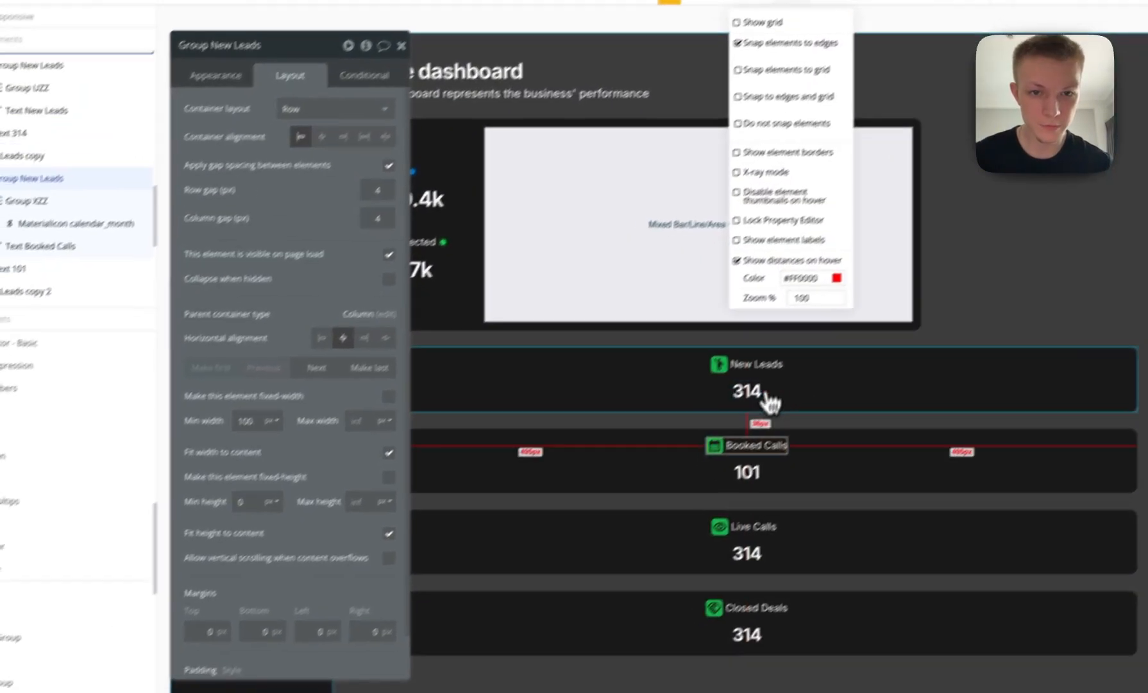
# Set the minimum width of the icon-and-label groups in all four metric cards to 115 px.
pyautogui.click(681, 412)
pyautogui.click(676, 417)
pyautogui.moveTo(765, 348); pyautogui.dragTo(766, 550)
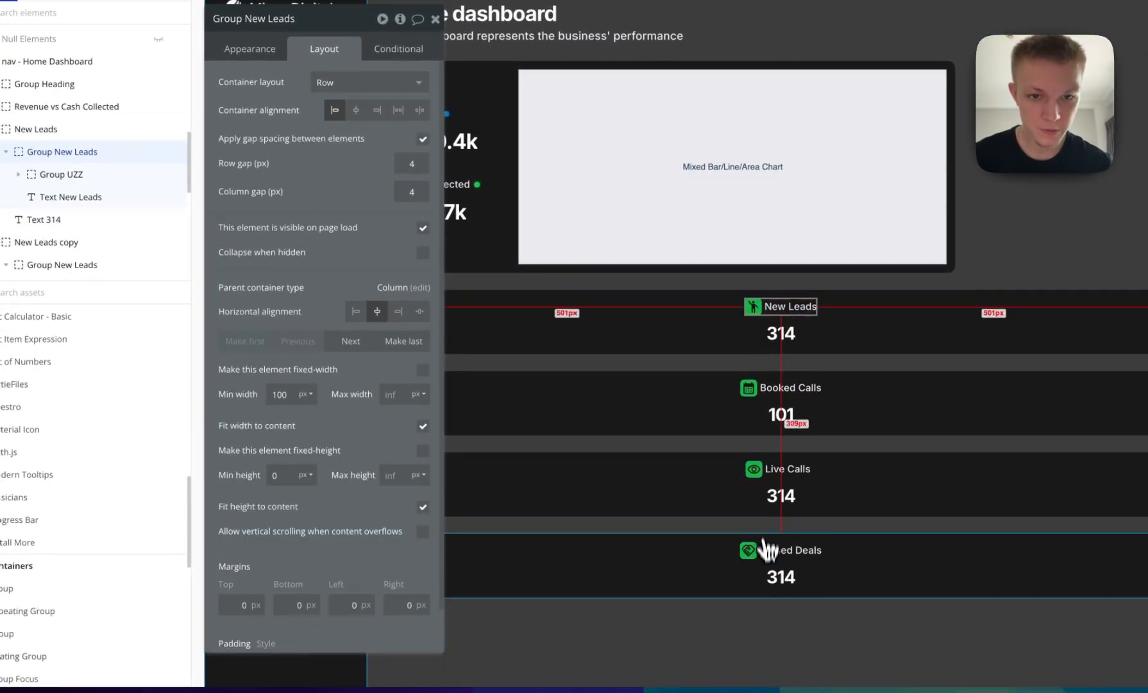
pyautogui.click(761, 558)
pyautogui.click(758, 558)
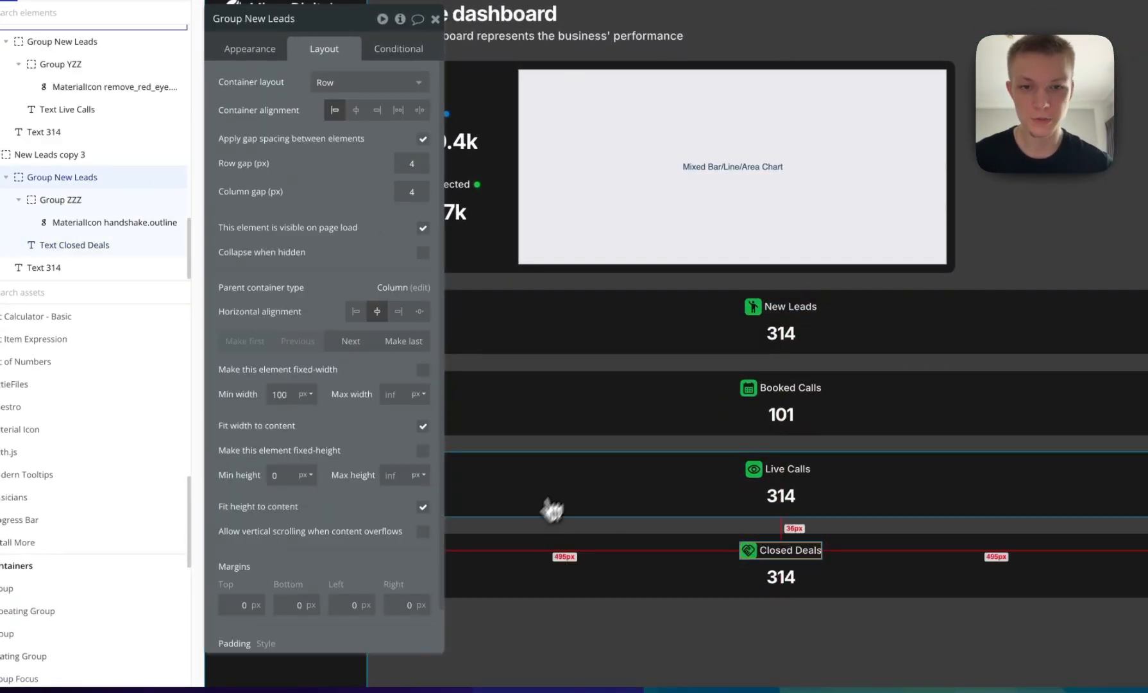
pyautogui.keyDown('shift'); pyautogui.click(760, 487); pyautogui.keyUp('shift')
pyautogui.keyDown('shift'); pyautogui.click(764, 404); pyautogui.keyUp('shift')
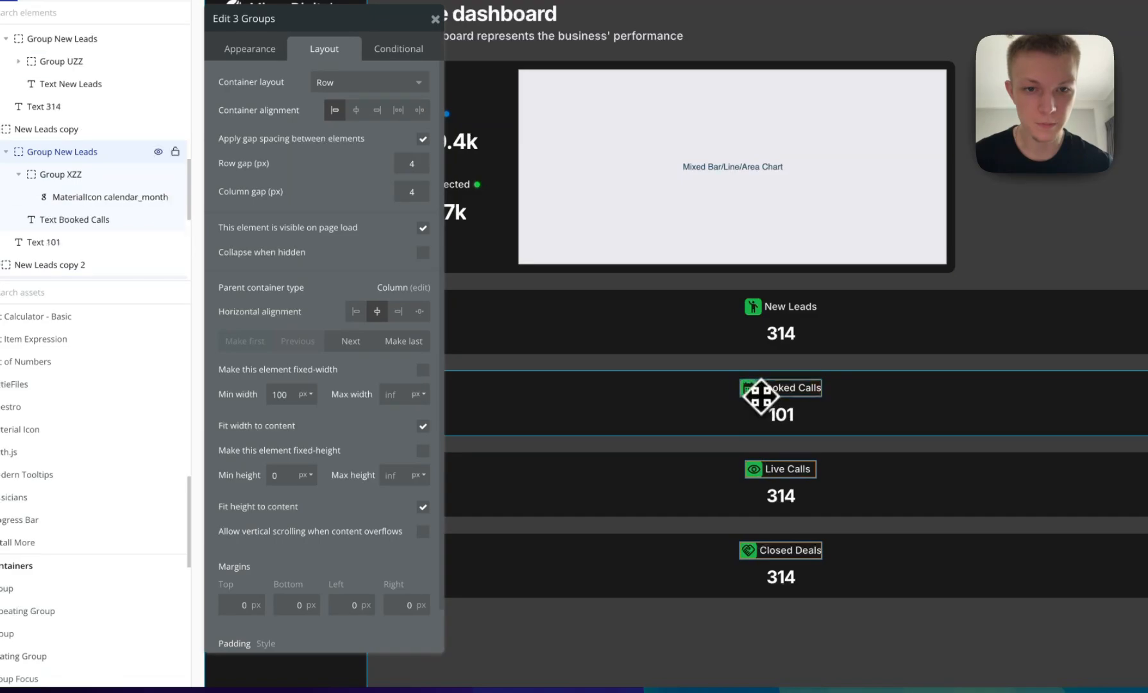
pyautogui.keyDown('shift'); pyautogui.click(774, 332); pyautogui.keyUp('shift')
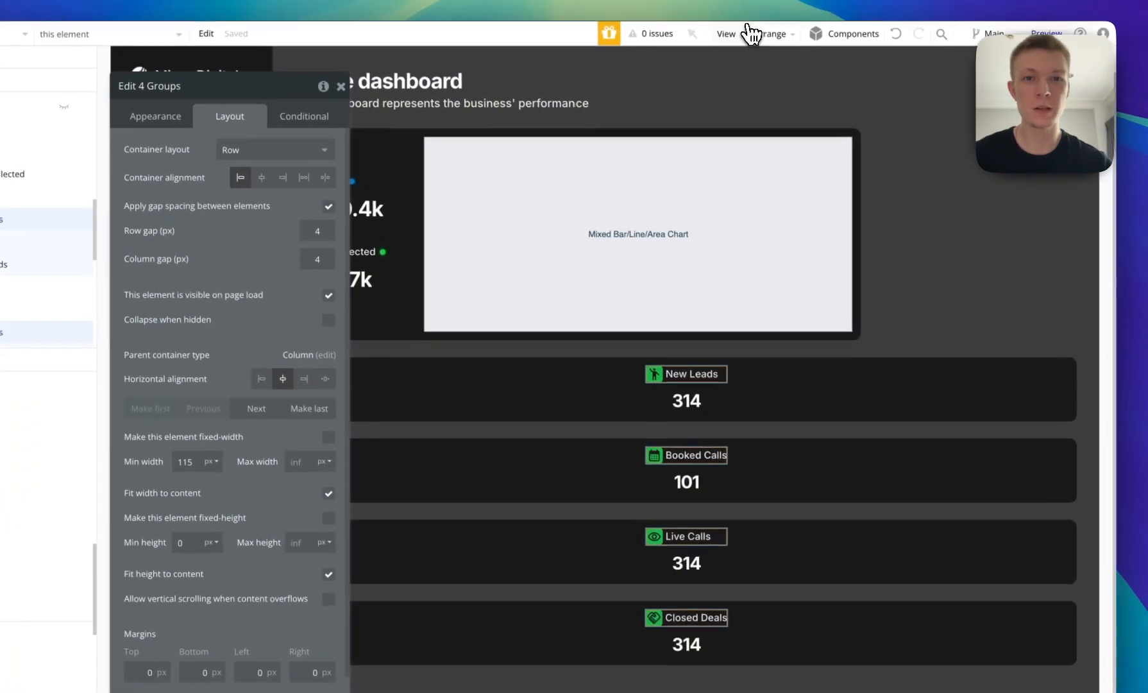
# Return the page editor to its earlier, smaller zoom level and deselect the card groups.
pyautogui.click(746, 32)
pyautogui.click(754, 336)
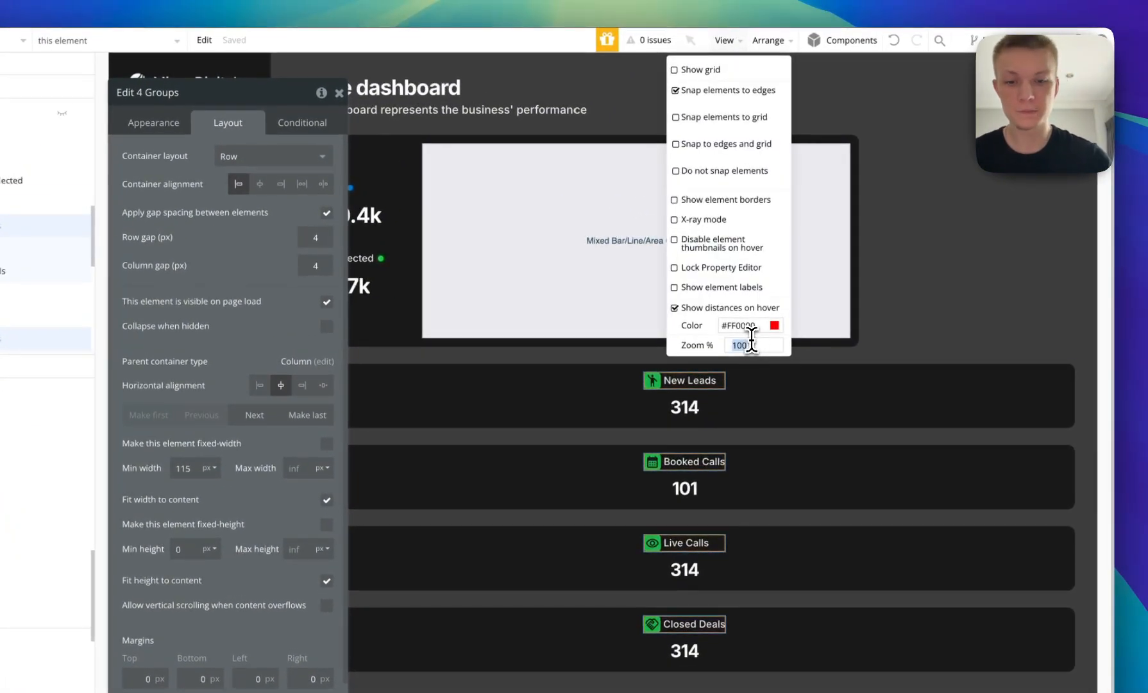
pyautogui.press('Return')
pyautogui.click(1083, 379)
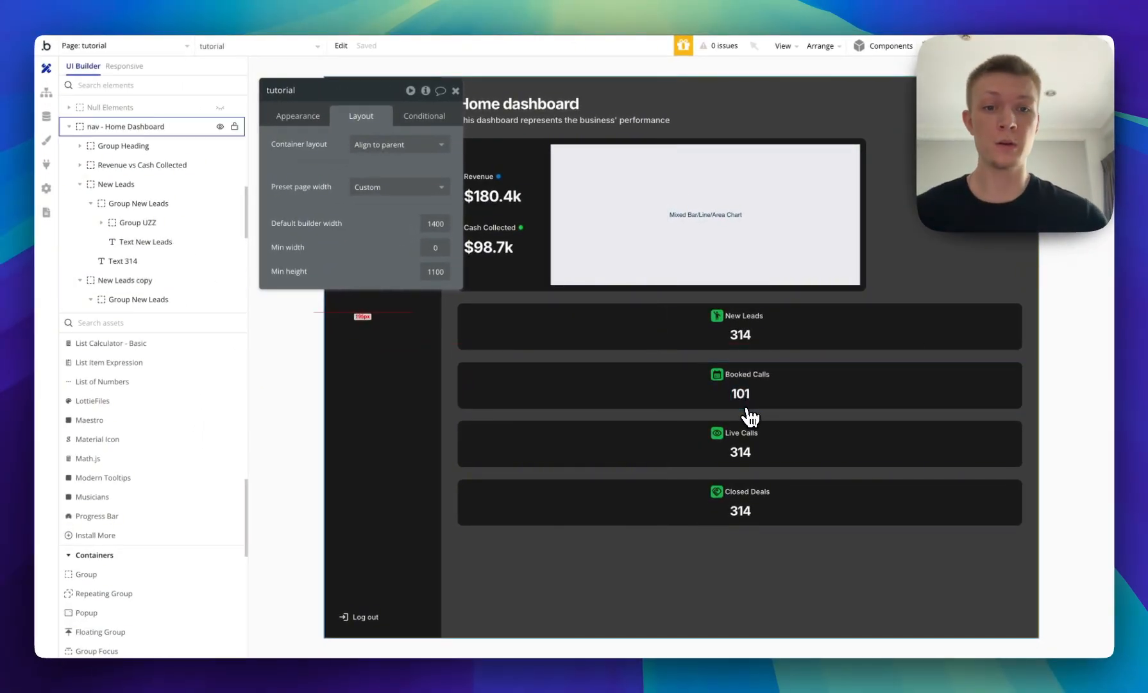
# Change the number on the Live Calls card to 68 and on the Closed Deals card to 20.
pyautogui.click(744, 450)
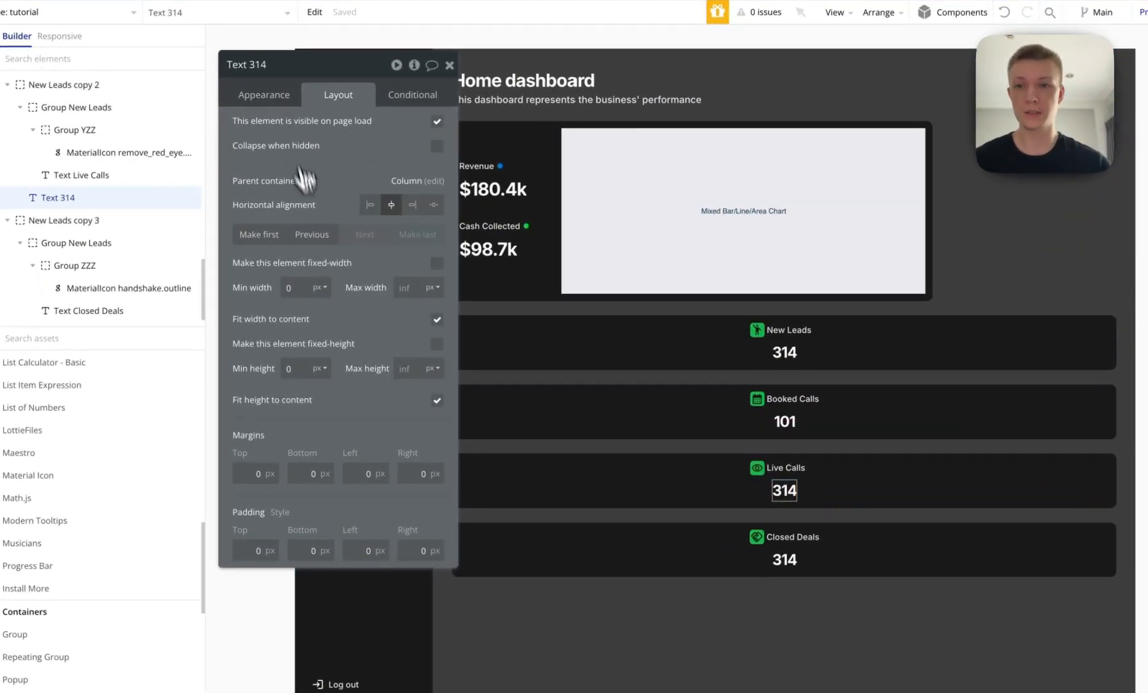
pyautogui.click(269, 95)
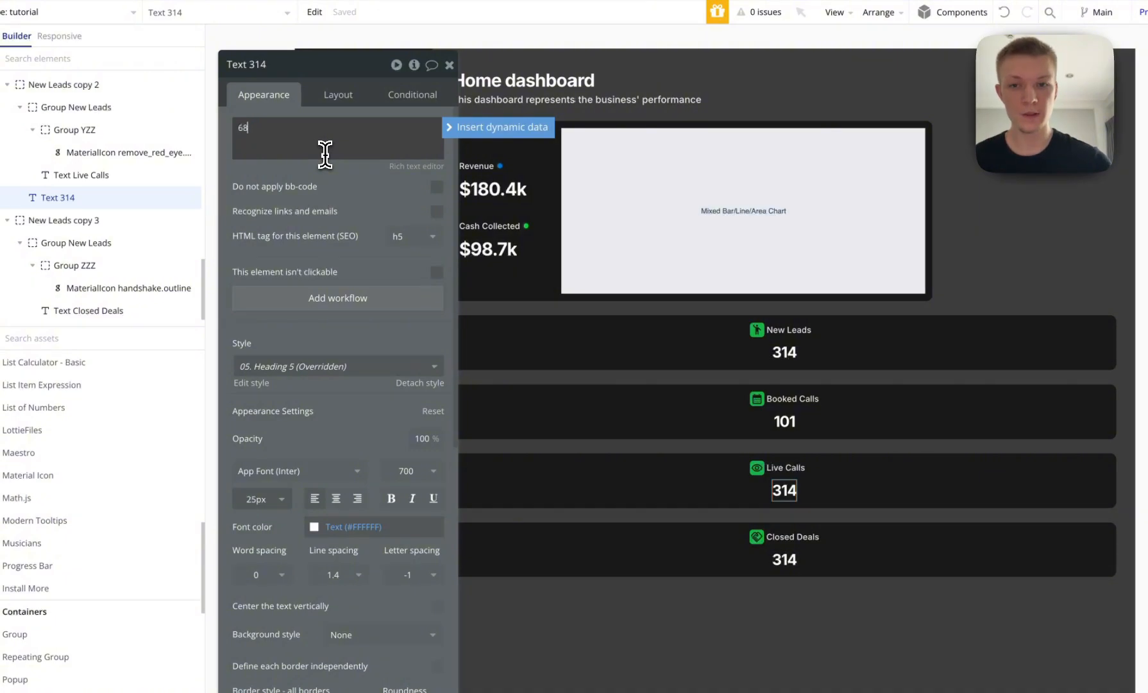
pyautogui.click(269, 180)
pyautogui.click(784, 559)
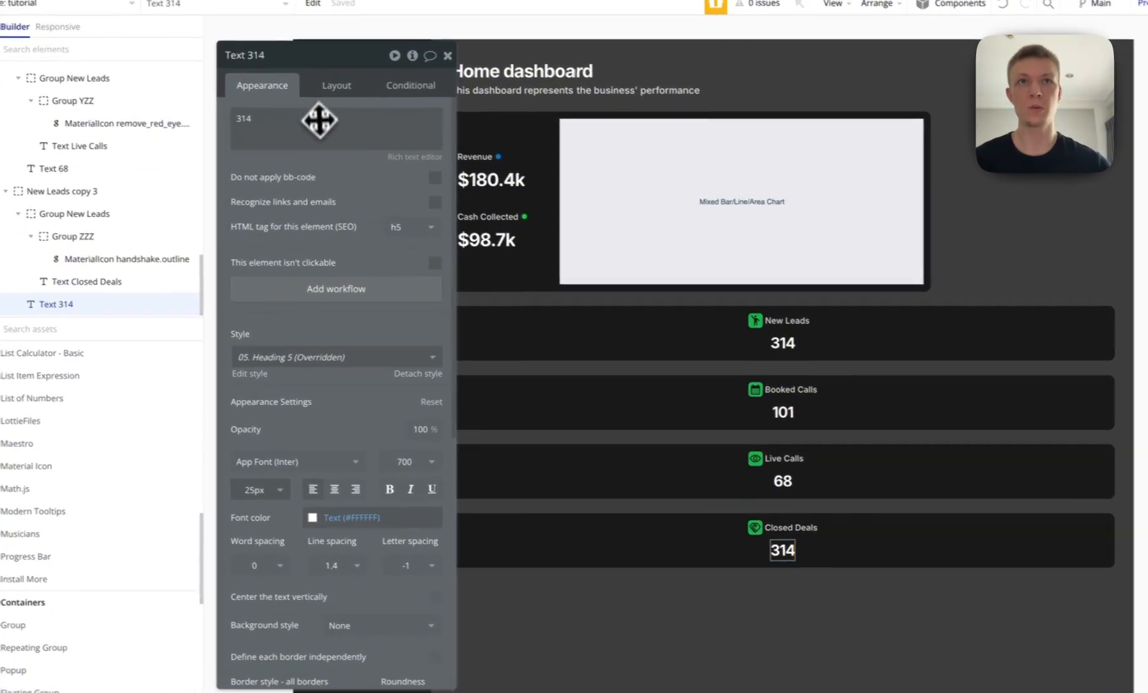
pyautogui.doubleClick(316, 117)
pyautogui.write('20')
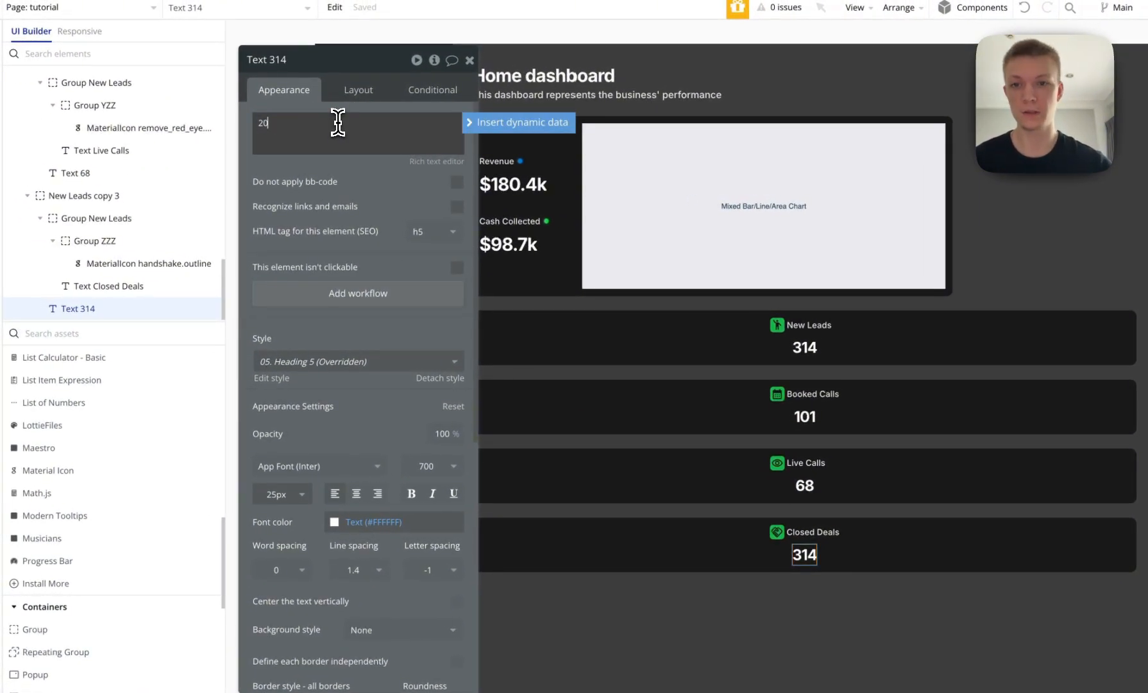
pyautogui.click(303, 192)
# Select all four metric cards, from Closed Deals up to New Leads, and group them in a column container.
pyautogui.click(972, 542)
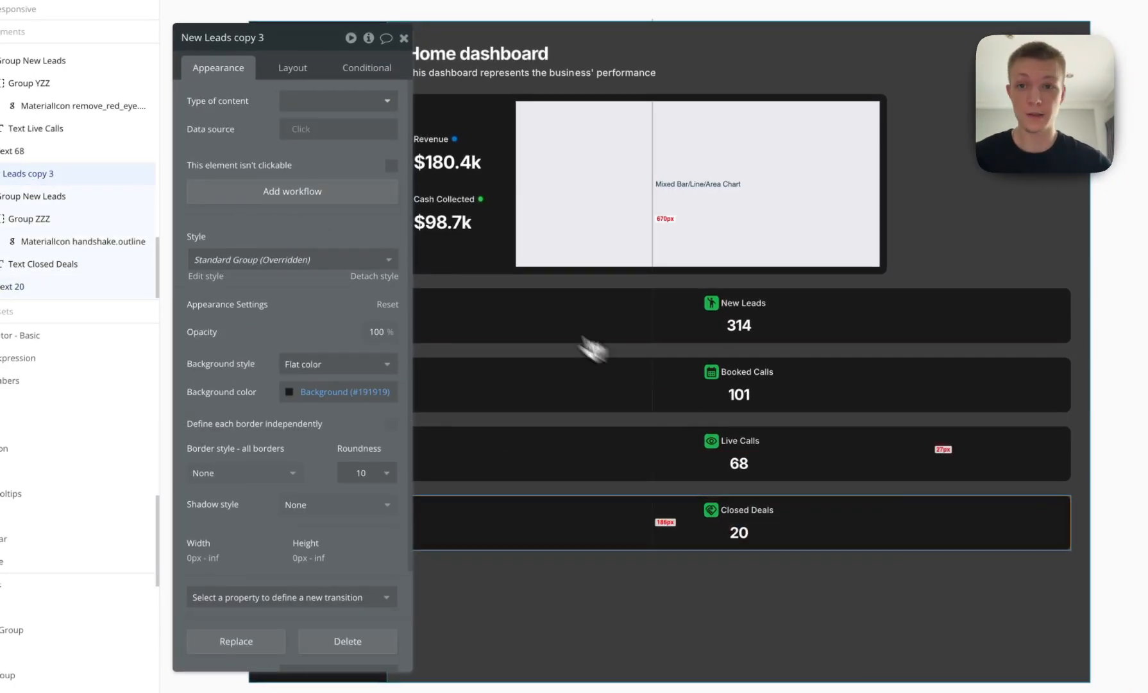
pyautogui.moveTo(260, 95); pyautogui.dragTo(191, 96)
pyautogui.keyDown('shift'); pyautogui.click(630, 467); pyautogui.keyUp('shift')
pyautogui.keyDown('shift'); pyautogui.click(629, 408); pyautogui.keyUp('shift')
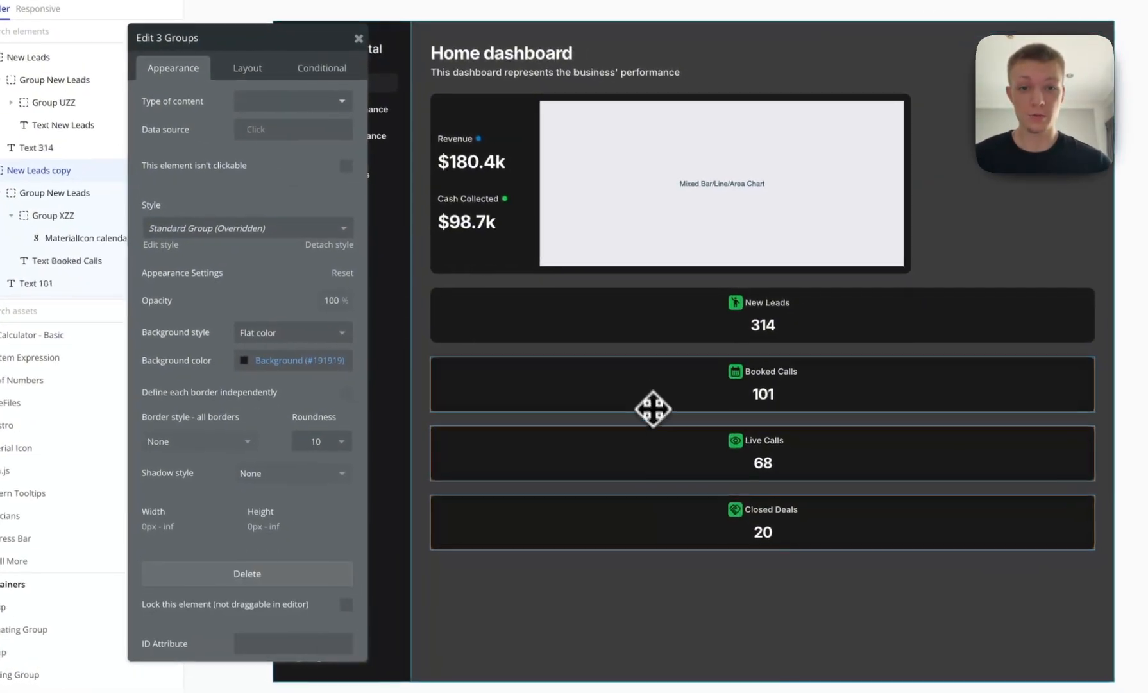
pyautogui.keyDown('shift'); pyautogui.click(720, 321); pyautogui.keyUp('shift')
pyautogui.rightClick(648, 321)
pyautogui.moveTo(795, 418)
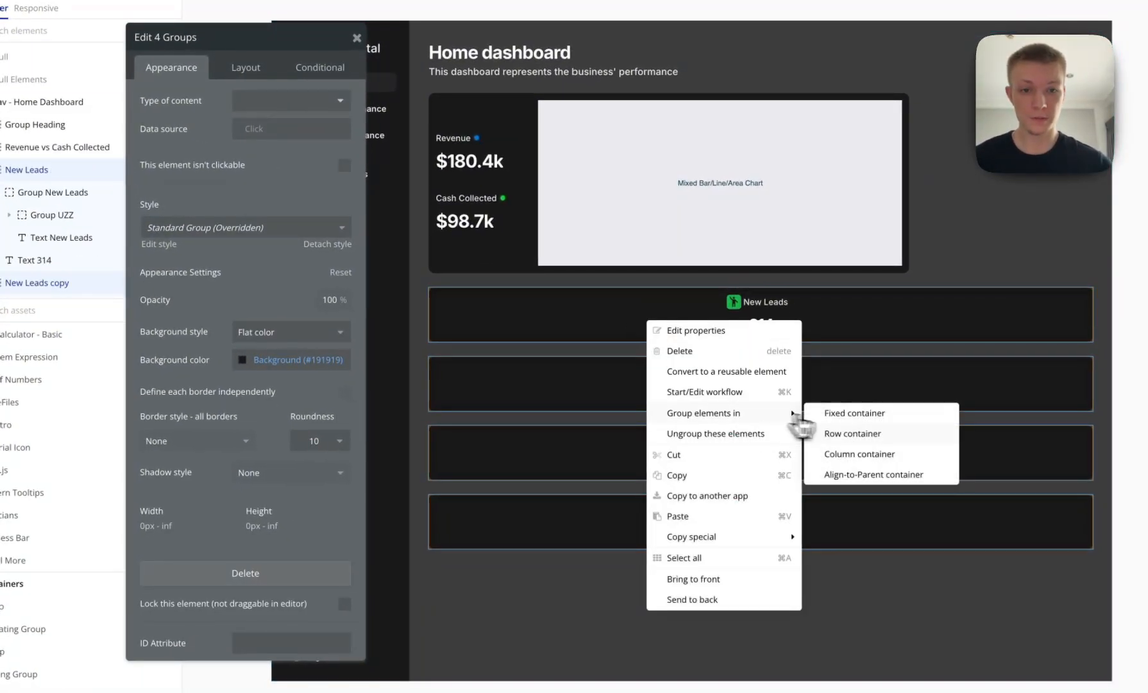
pyautogui.click(859, 453)
# Turn off fit-width-to-content on the card column, set its minimum width and height to 0, and apply a 6 px row gap.
pyautogui.click(246, 67)
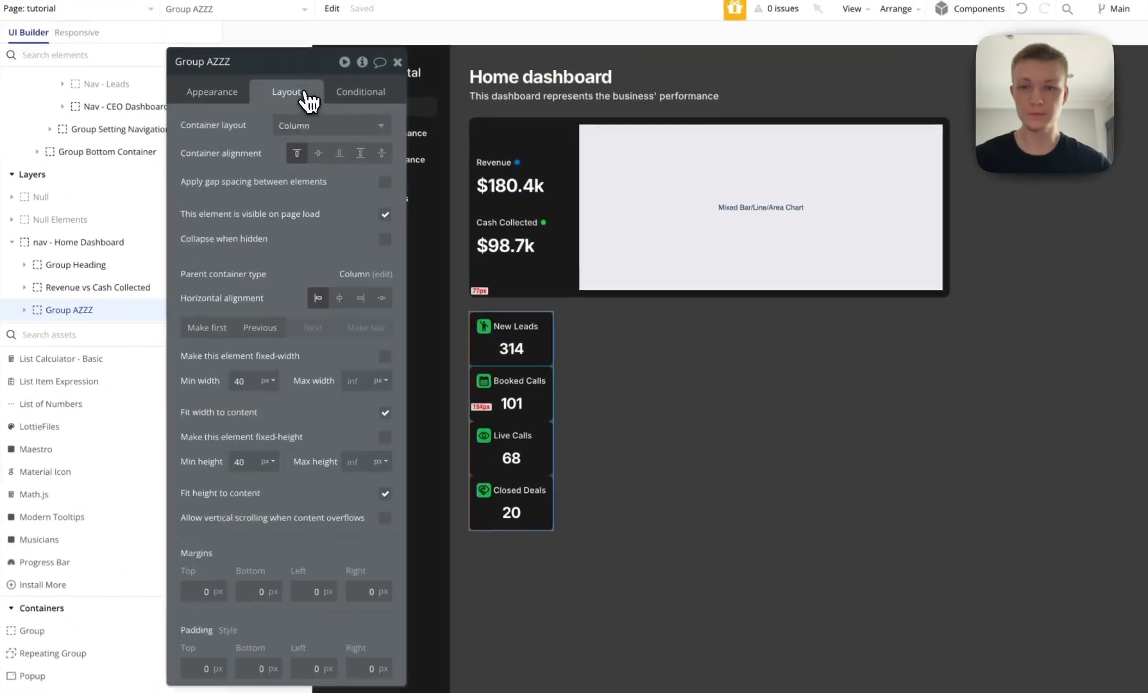
pyautogui.click(392, 417)
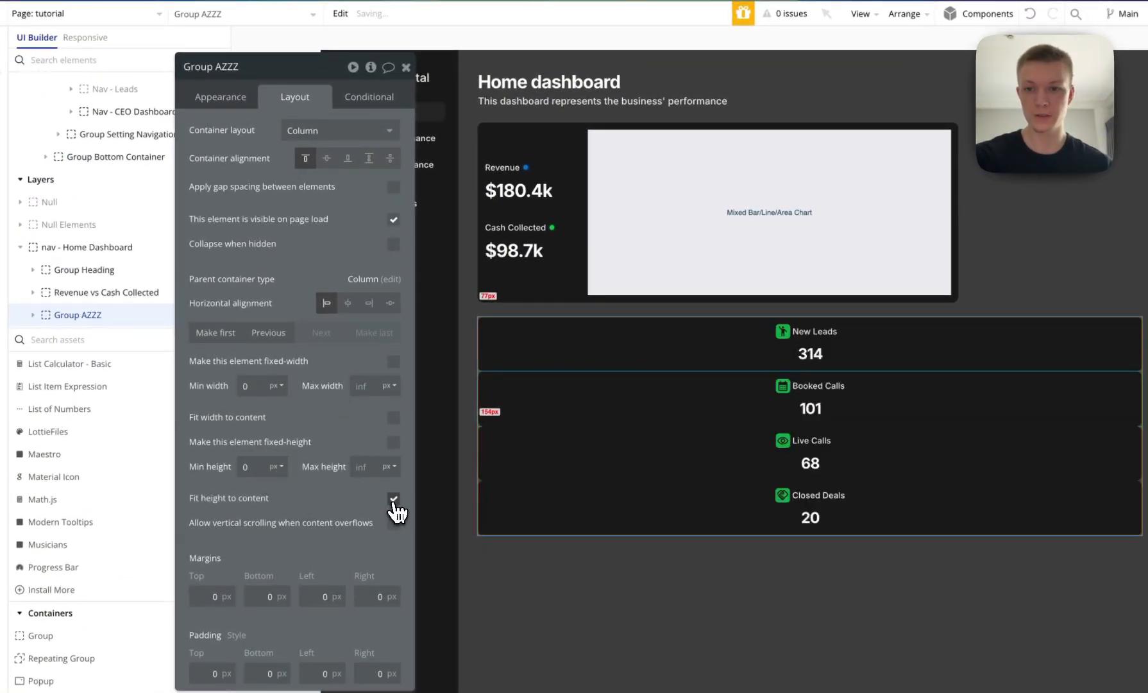
pyautogui.click(393, 187)
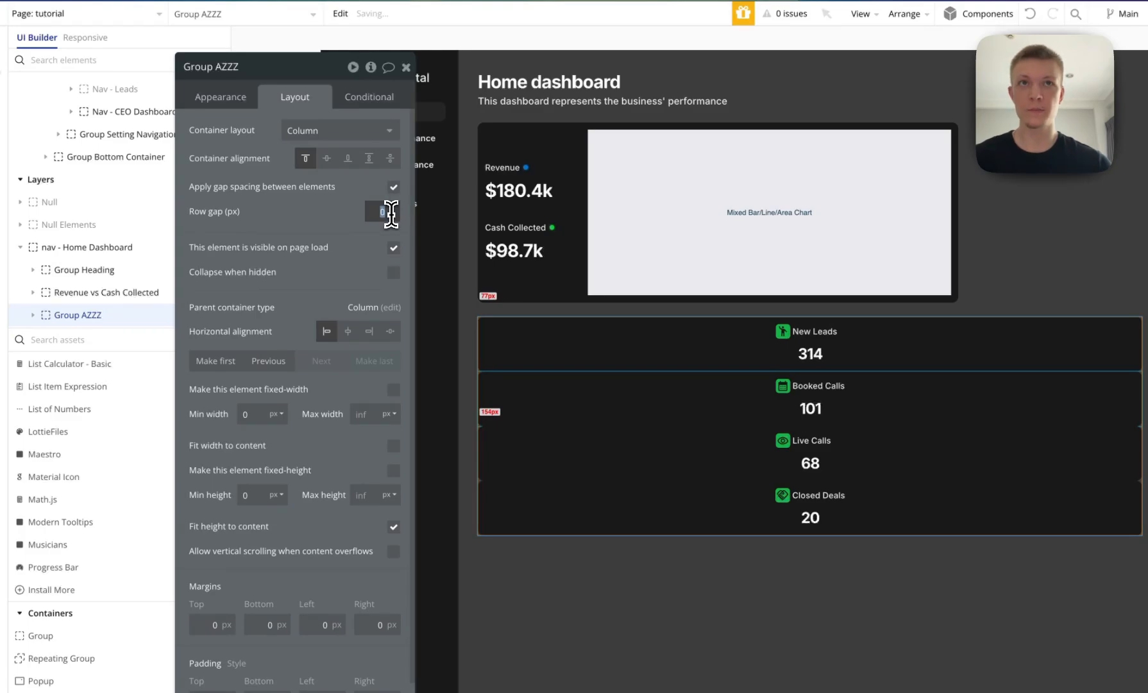
pyautogui.click(345, 241)
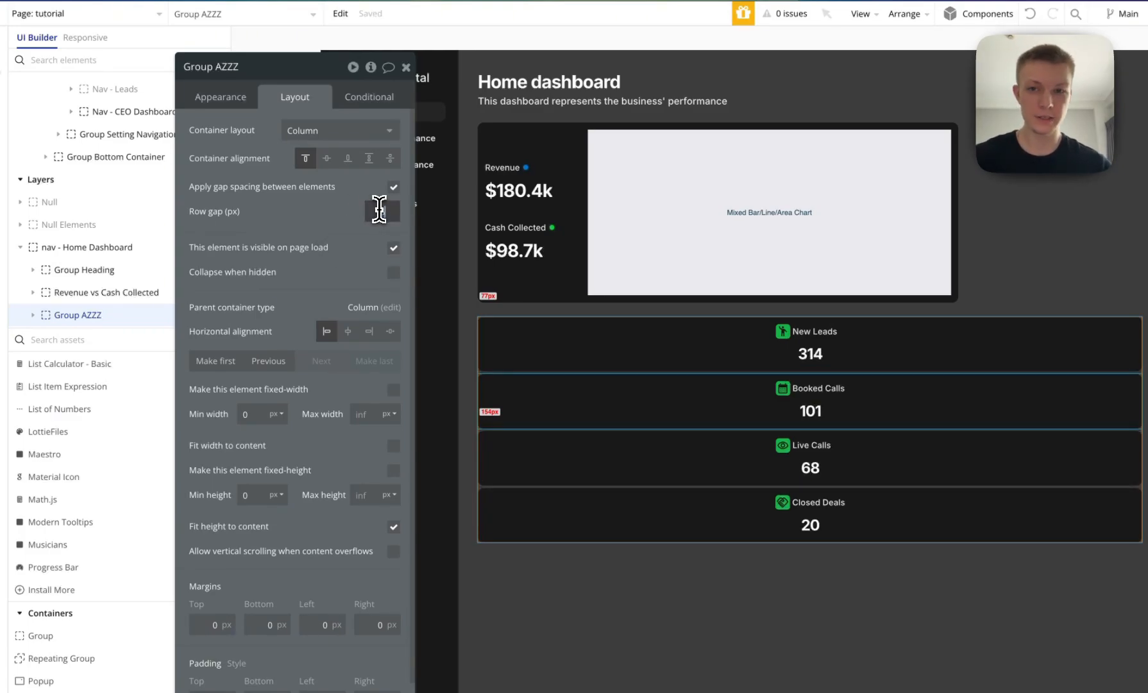
pyautogui.write('6')
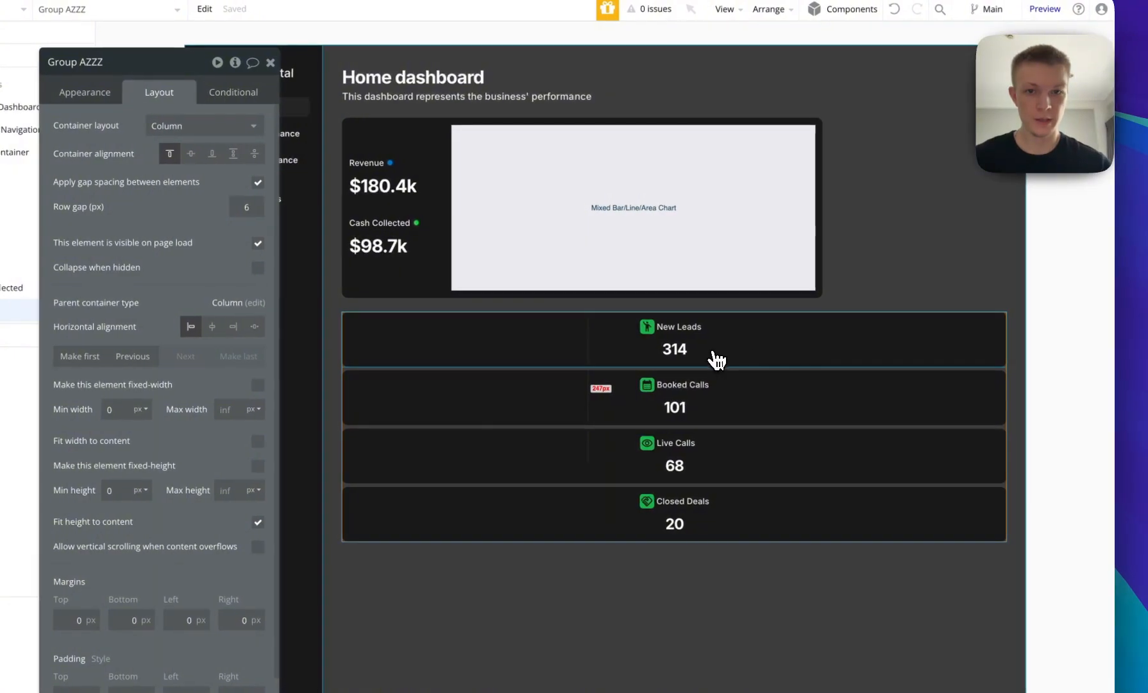
# Group the Revenue vs Cash Collected section and the metric card column together in a row container.
pyautogui.click(713, 354)
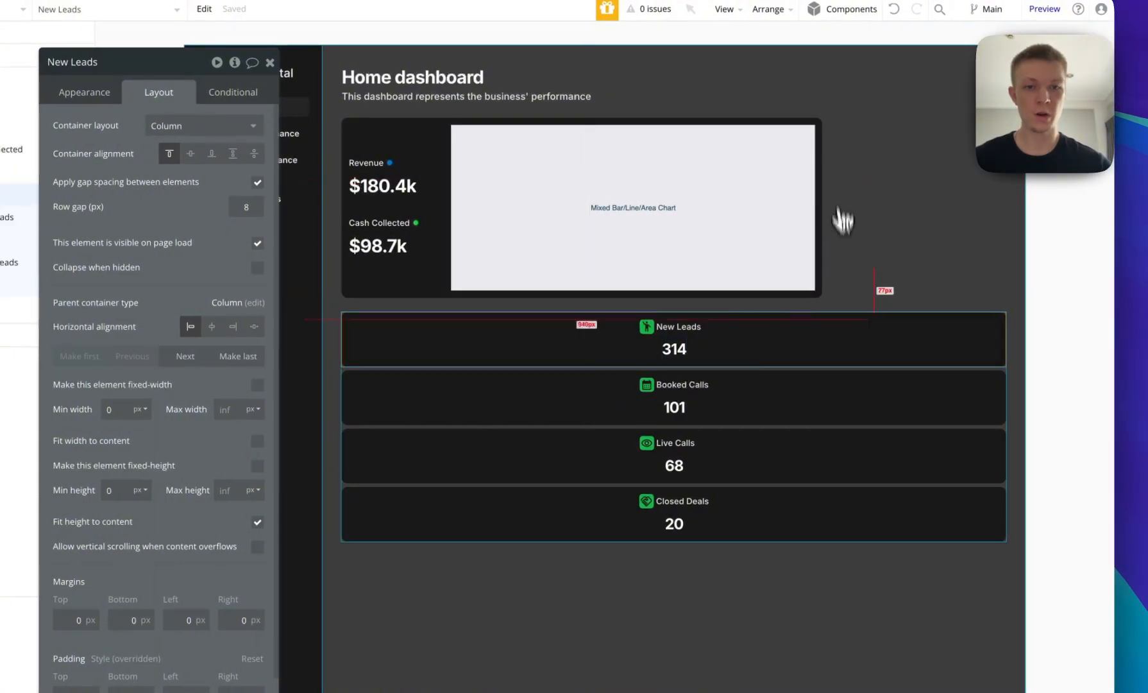
pyautogui.click(878, 198)
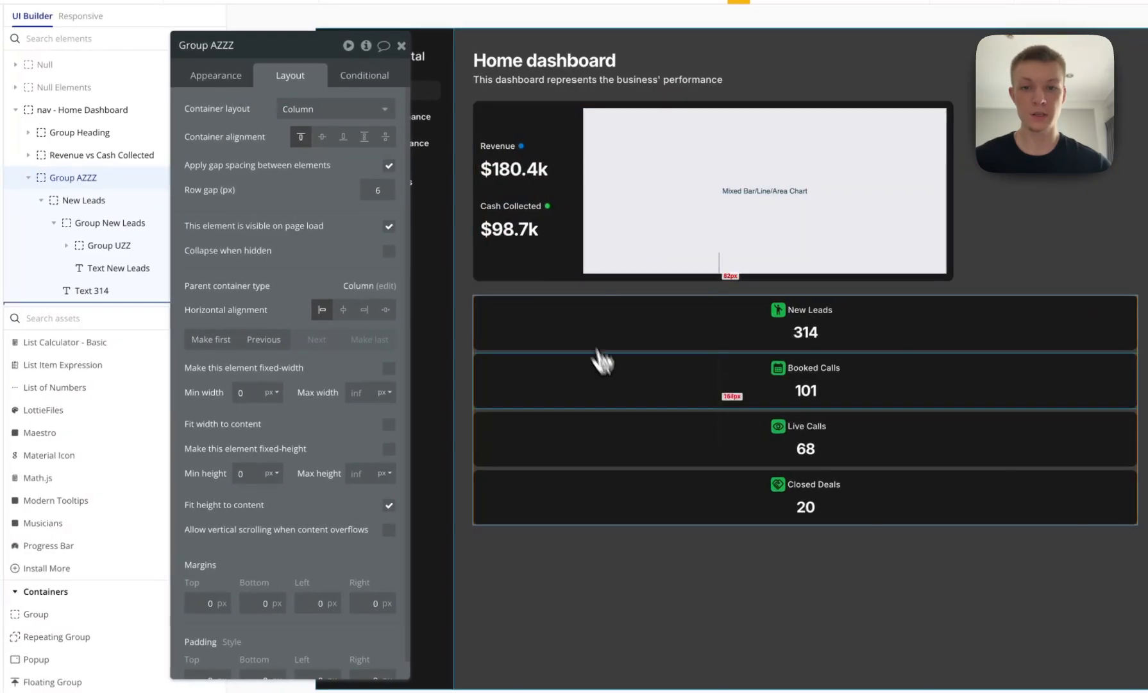
pyautogui.keyDown('shift'); pyautogui.click(546, 269); pyautogui.keyUp('shift')
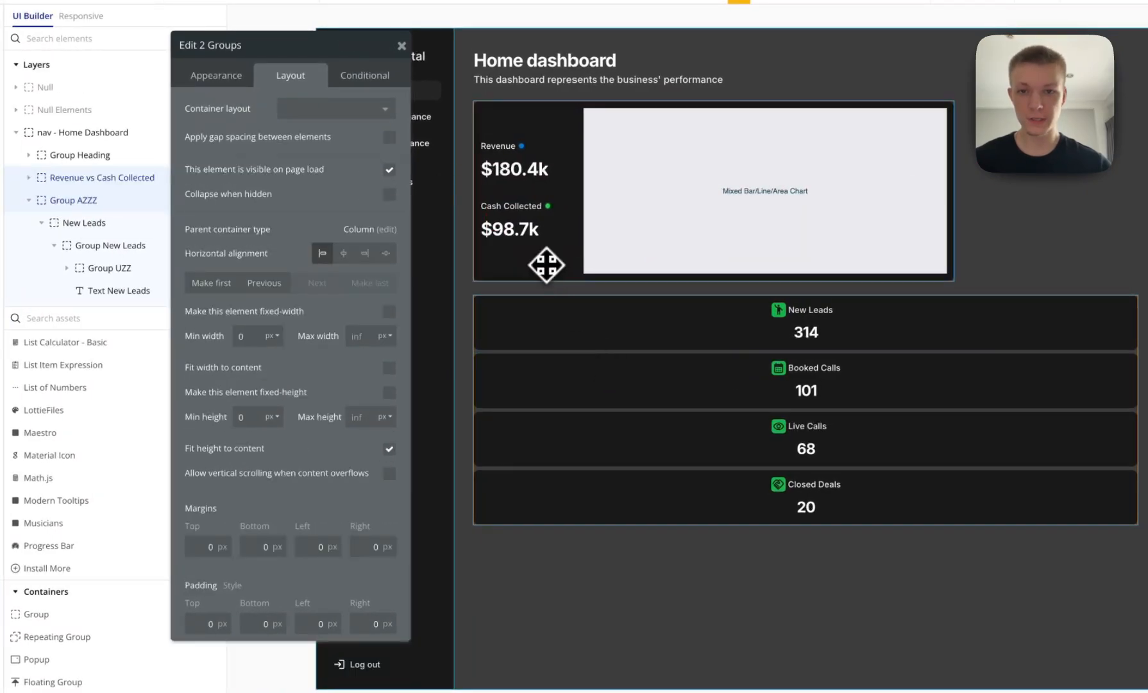
pyautogui.rightClick(546, 264)
pyautogui.moveTo(632, 361)
pyautogui.click(756, 397)
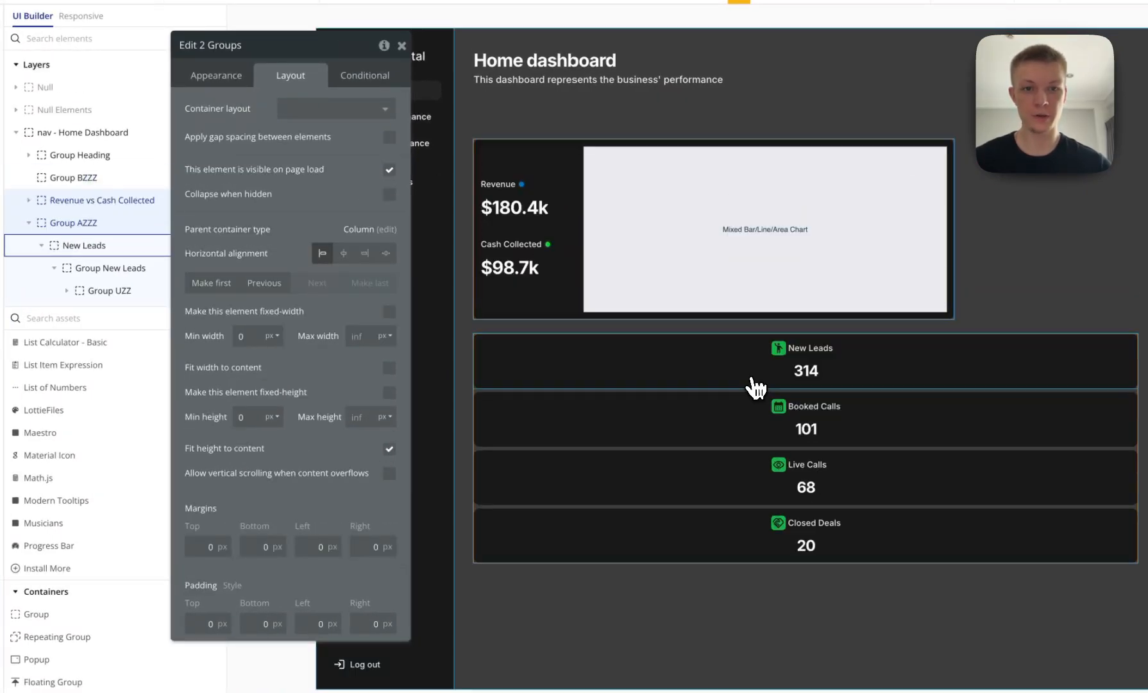
# Turn off fit-width-to-content on the new row container and set its minimum width and height to 0, keeping fit-height-to-content enabled.
pyautogui.click(389, 396)
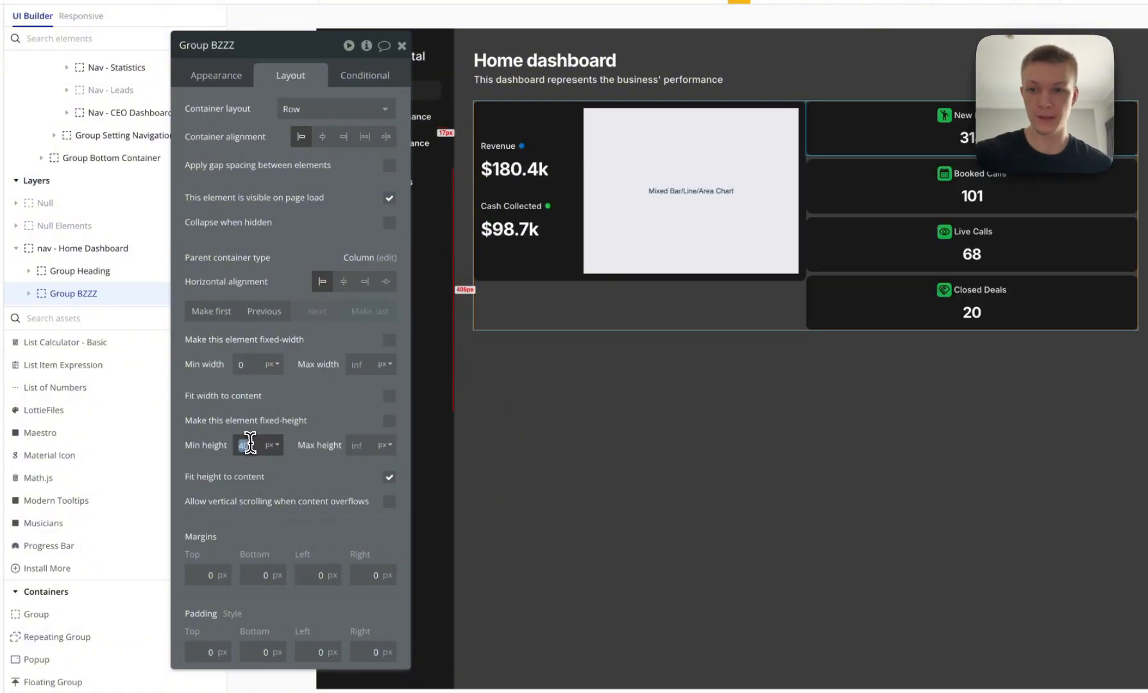
pyautogui.click(389, 478)
pyautogui.click(388, 478)
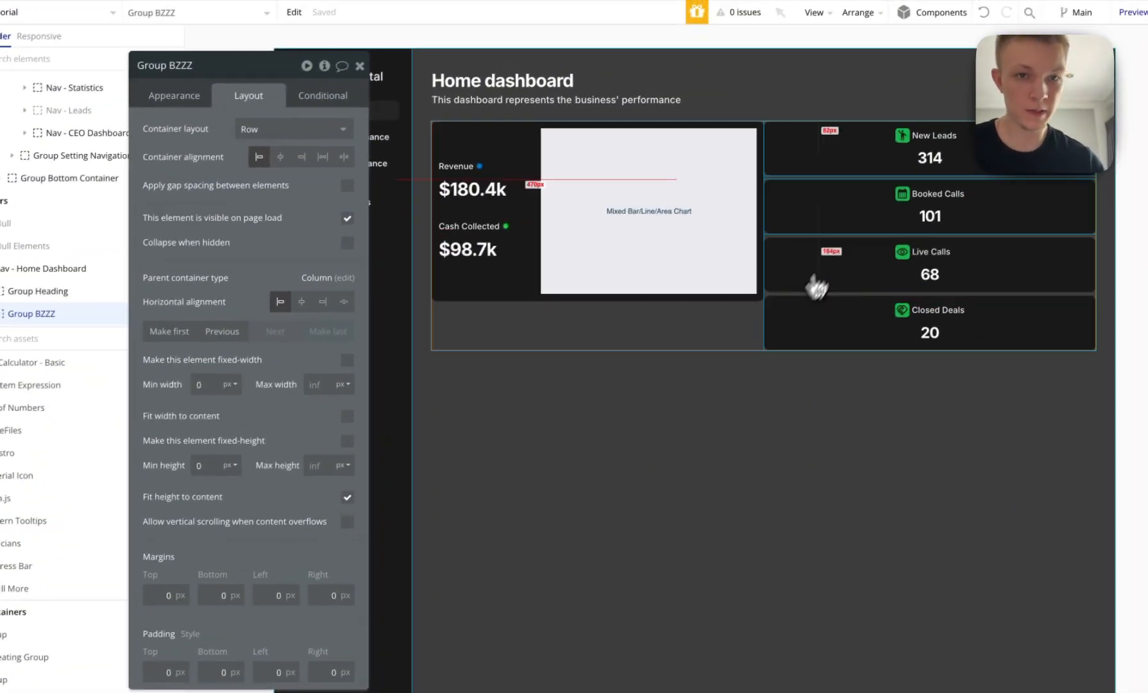
# Select the number texts of all four metric cards and set their font size to 20 px.
pyautogui.click(809, 157)
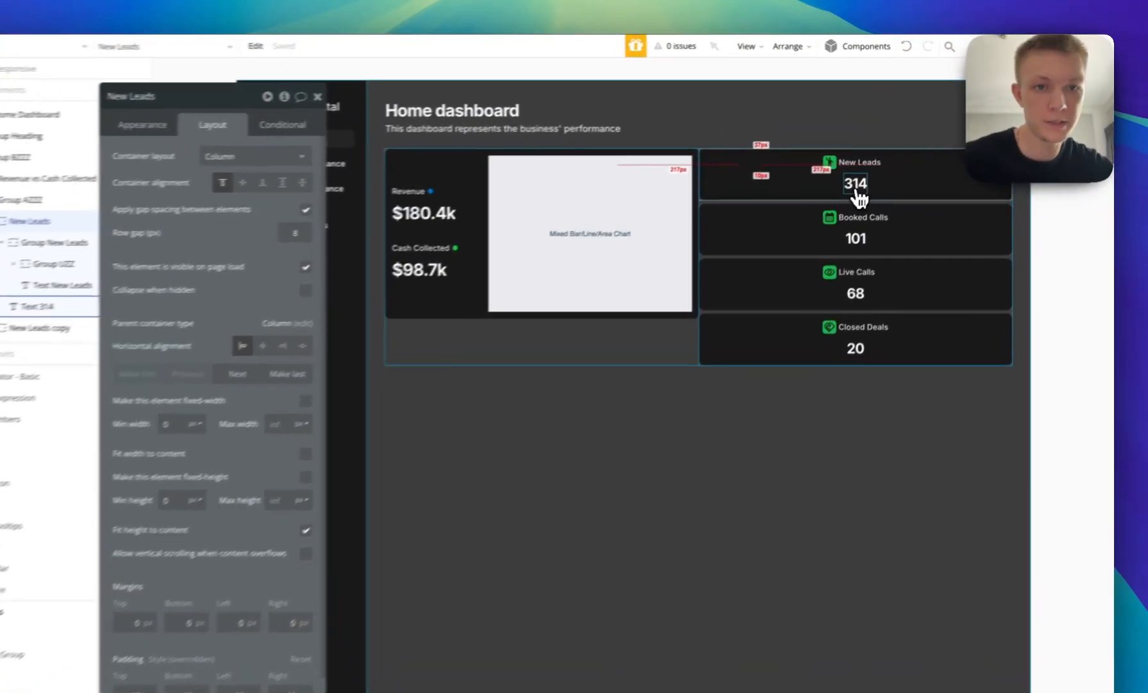
pyautogui.click(885, 169)
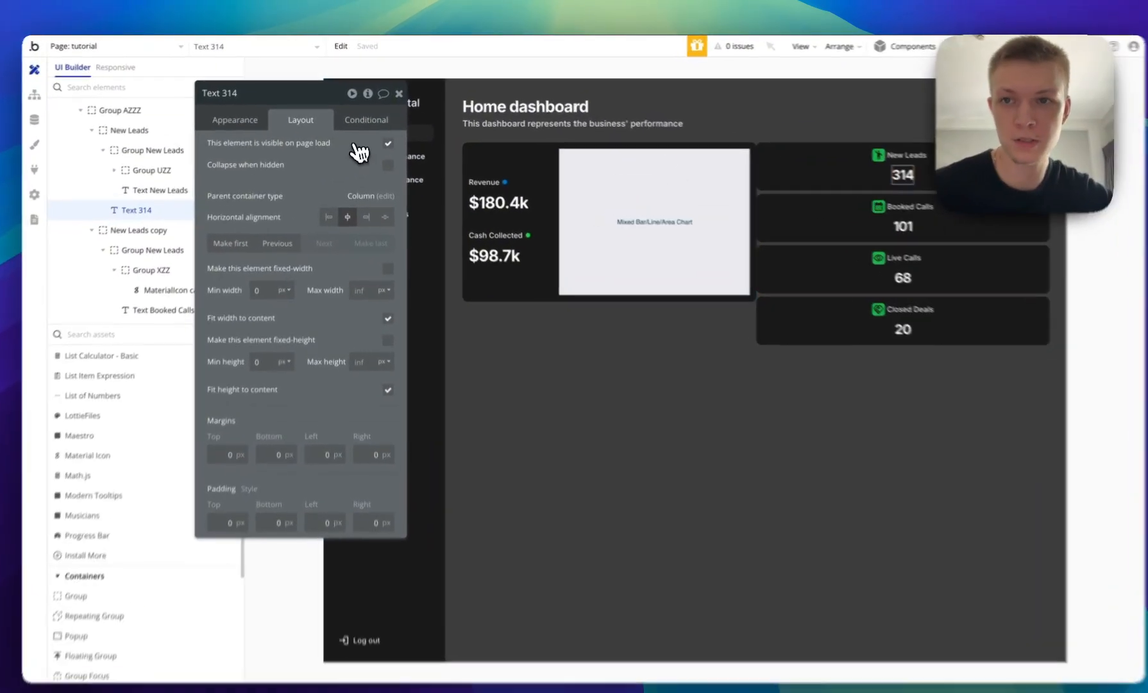
pyautogui.click(239, 116)
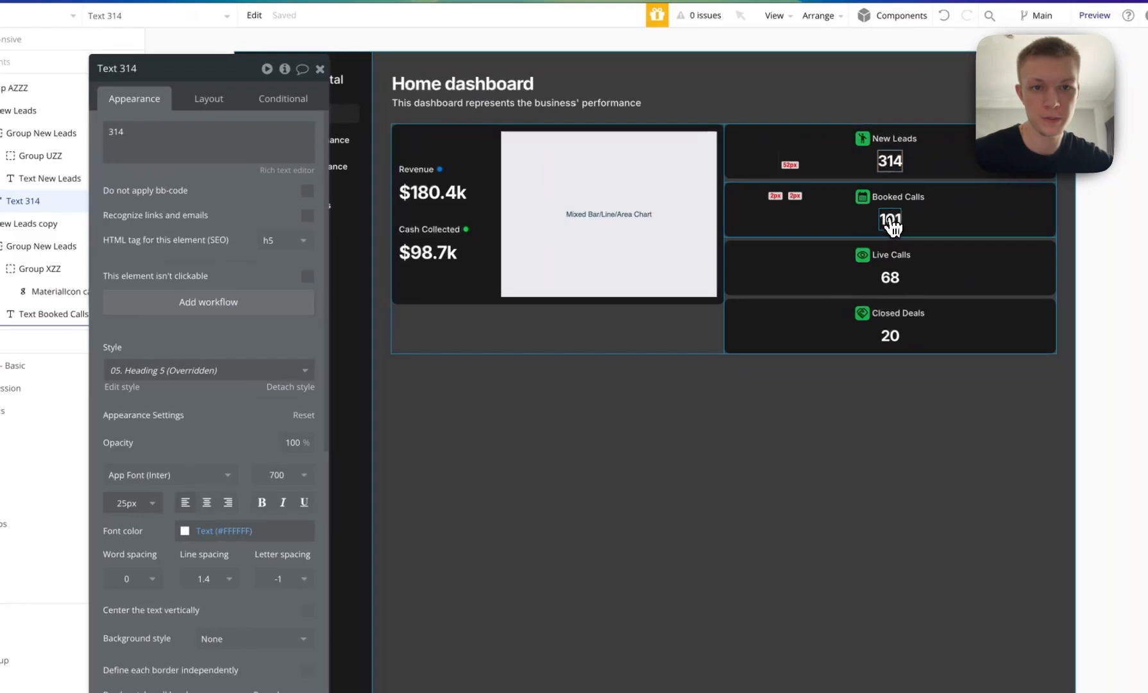
pyautogui.keyDown('shift'); pyautogui.click(948, 241); pyautogui.keyUp('shift')
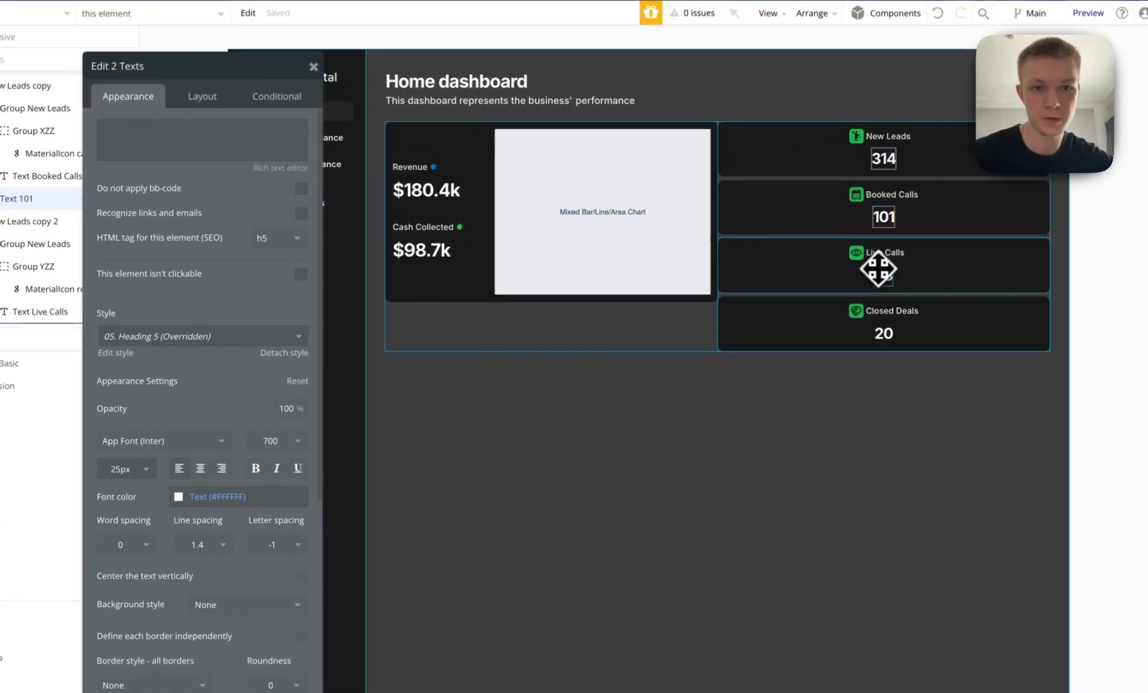
pyautogui.keyDown('shift'); pyautogui.click(948, 299); pyautogui.keyUp('shift')
pyautogui.keyDown('shift'); pyautogui.click(949, 358); pyautogui.keyUp('shift')
pyautogui.click(125, 468)
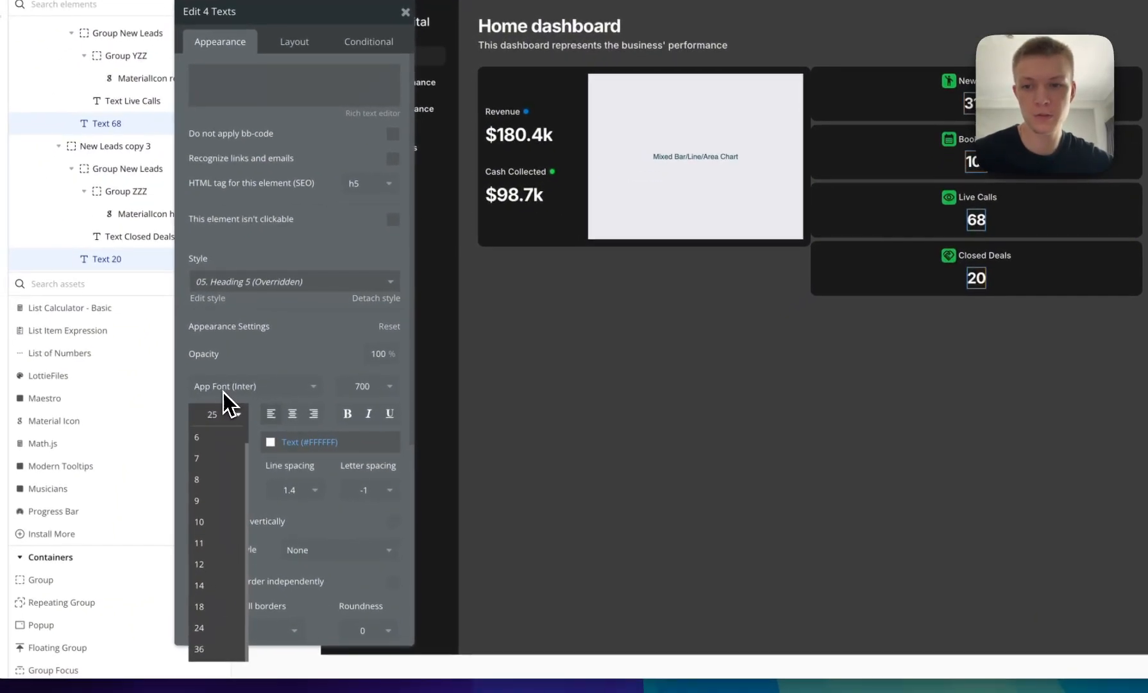
pyautogui.click(215, 412)
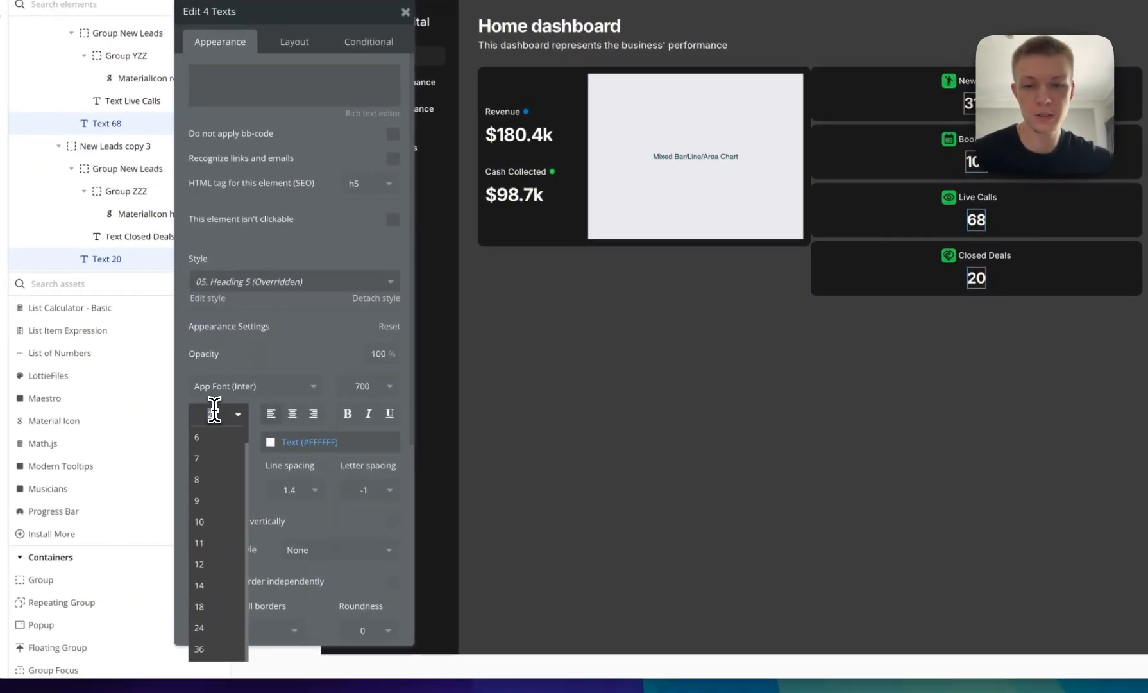
pyautogui.write('20')
pyautogui.press('Return')
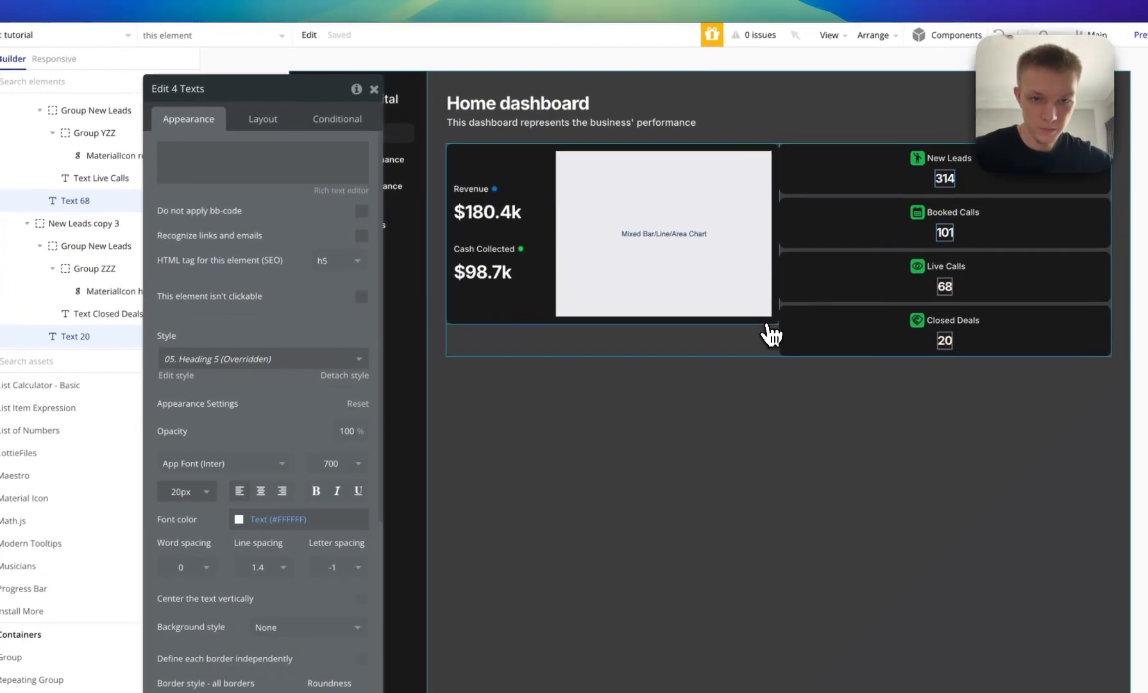
# Apply gap spacing to the row container holding the chart and cards, with row and column gaps of 12 px.
pyautogui.click(771, 345)
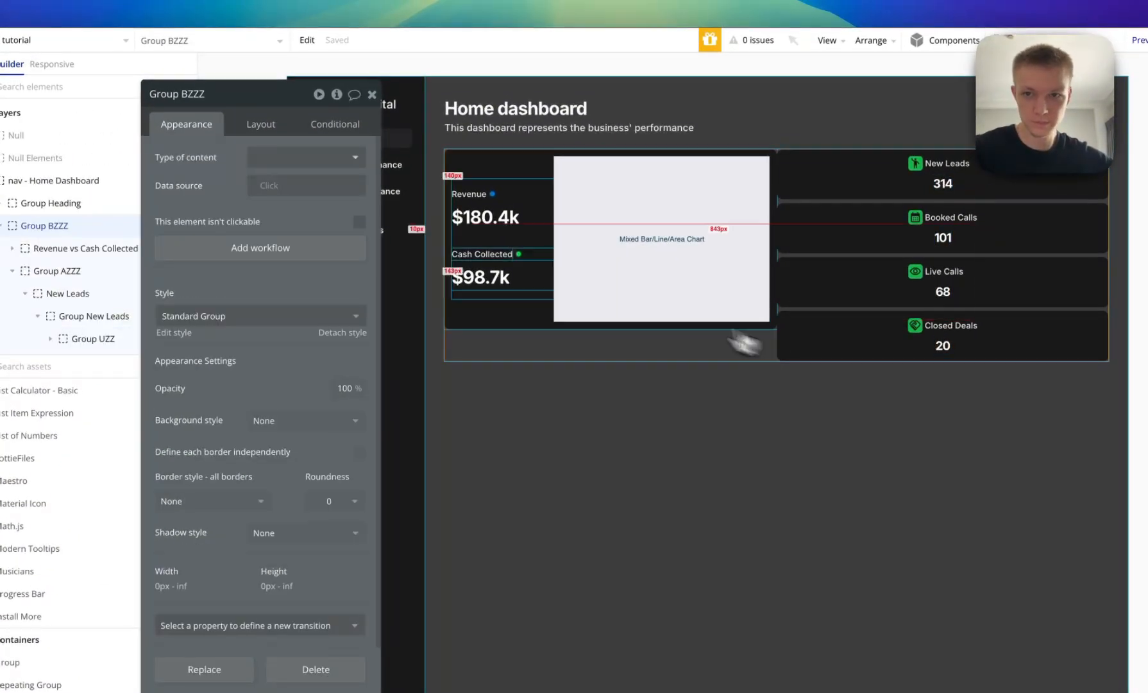
pyautogui.click(260, 124)
pyautogui.click(359, 214)
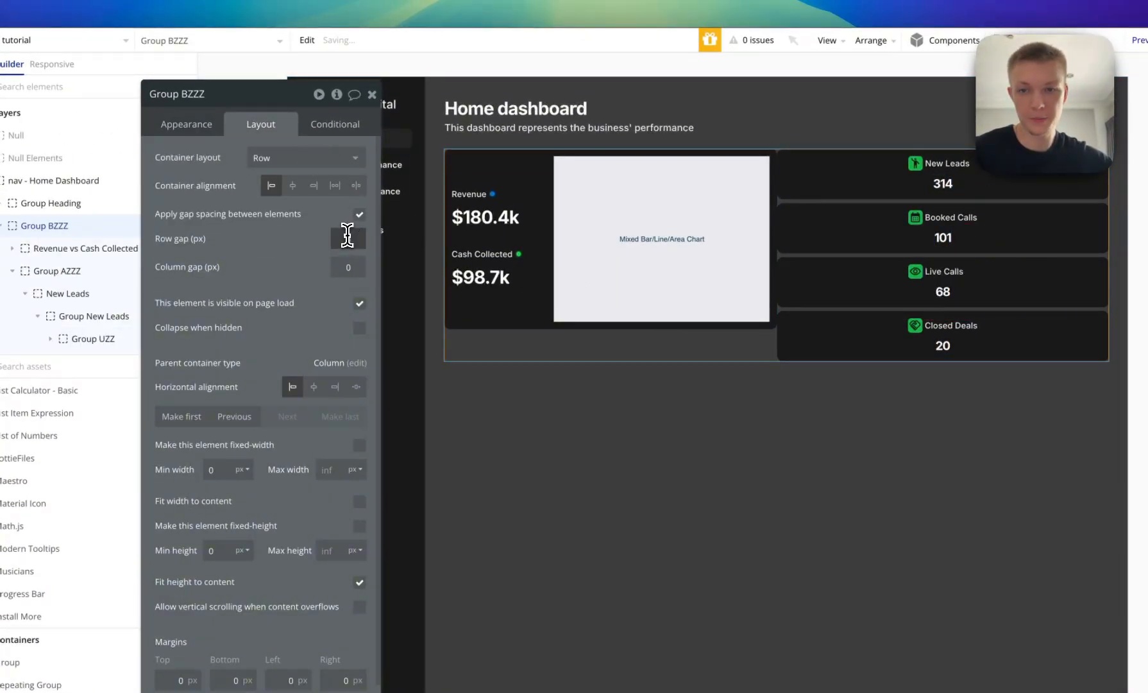
pyautogui.write('12')
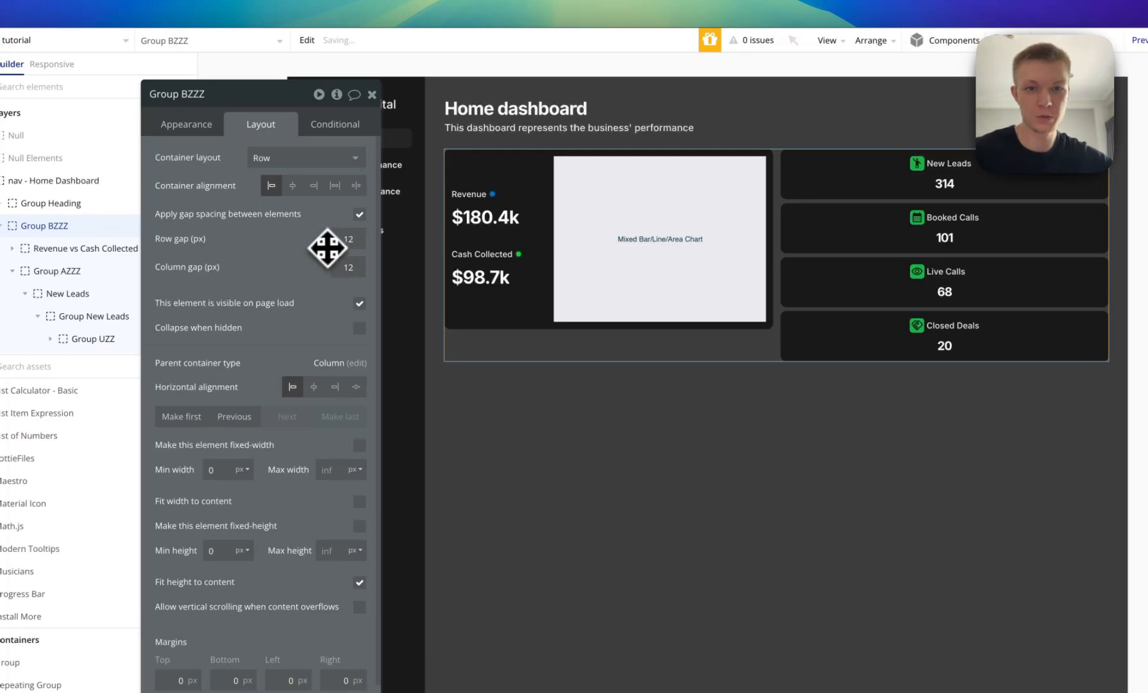
# Set the Revenue vs Cash Collected group's vertical alignment to stretch to the full height of its row.
pyautogui.click(551, 321)
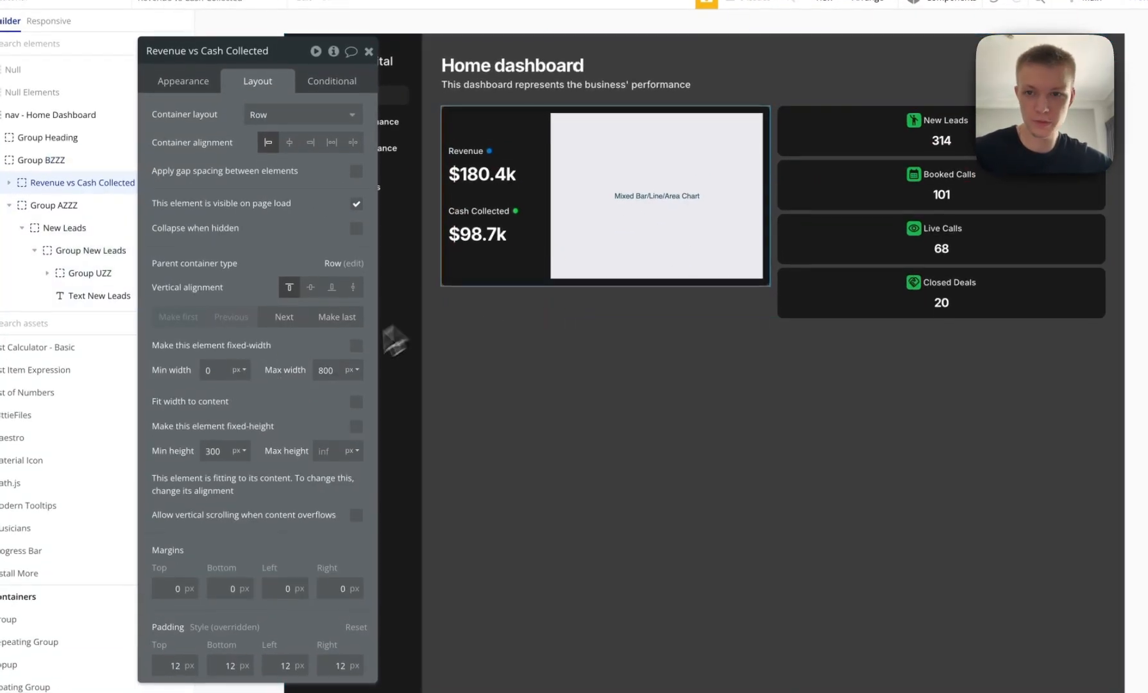
pyautogui.click(353, 287)
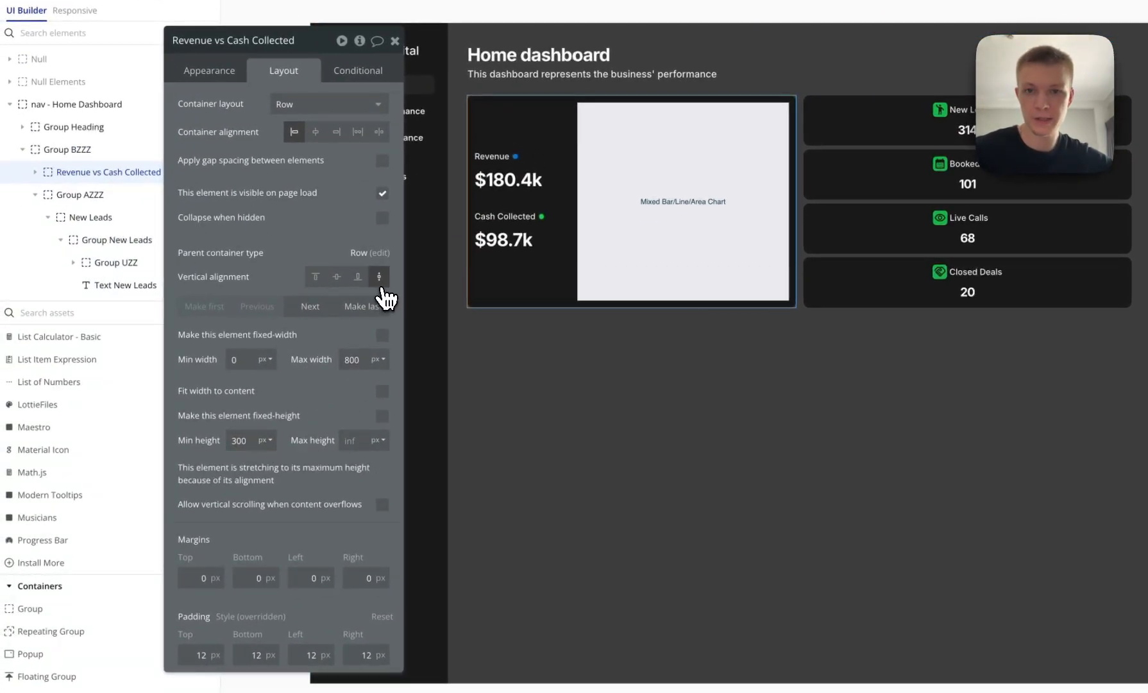
# Set the maximum width of the column group holding the four metric cards to 200 px.
pyautogui.click(930, 337)
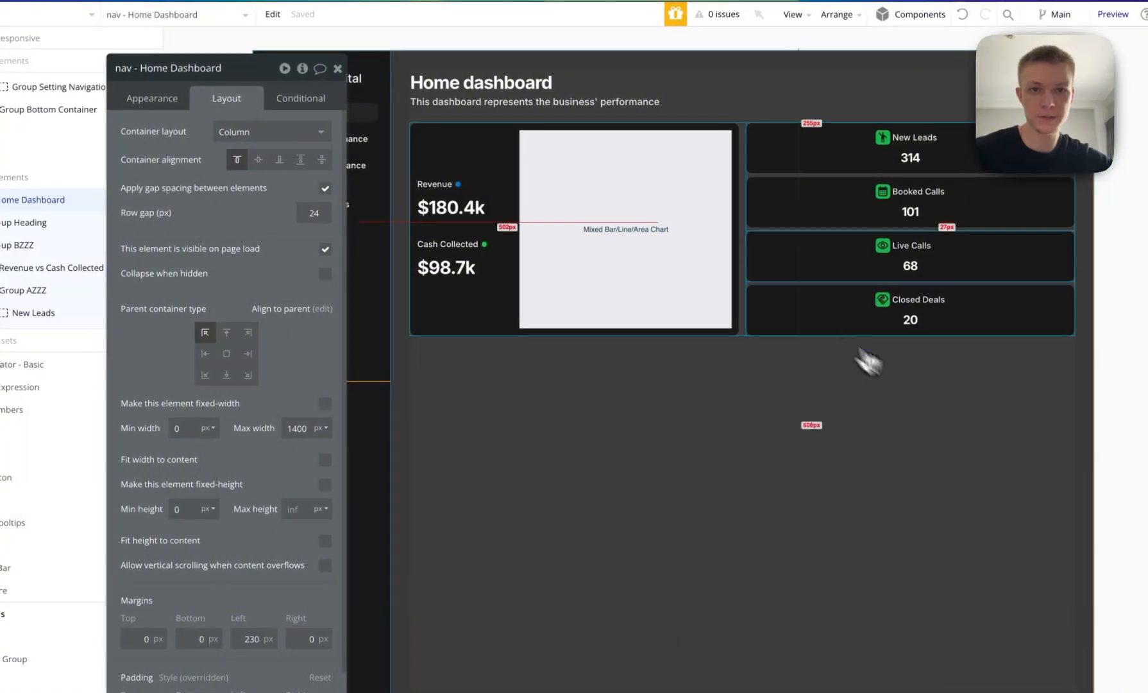
pyautogui.click(776, 239)
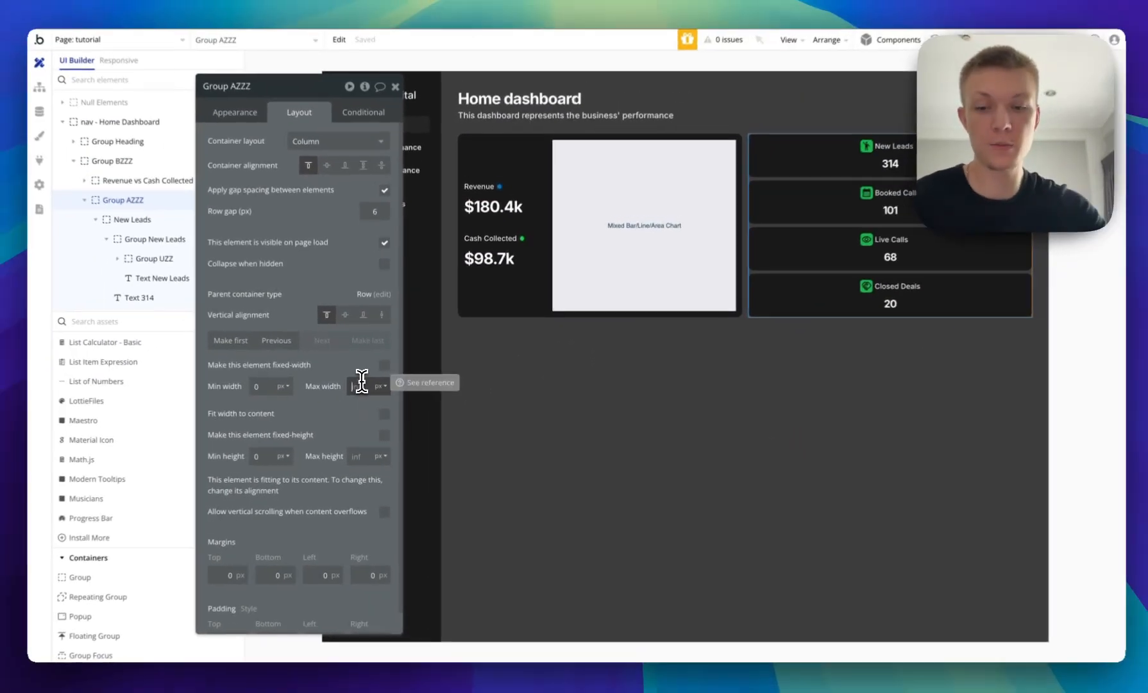
pyautogui.write('200')
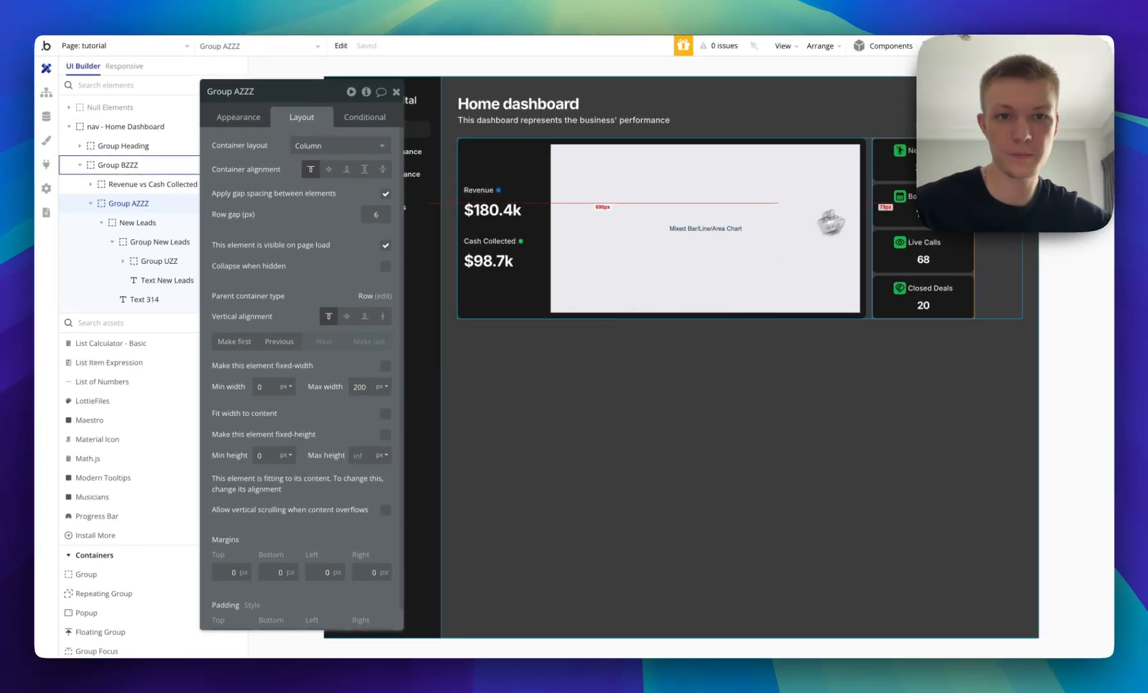
# Remove the maximum width limit from the Revenue vs Cash Collected group.
pyautogui.click(828, 225)
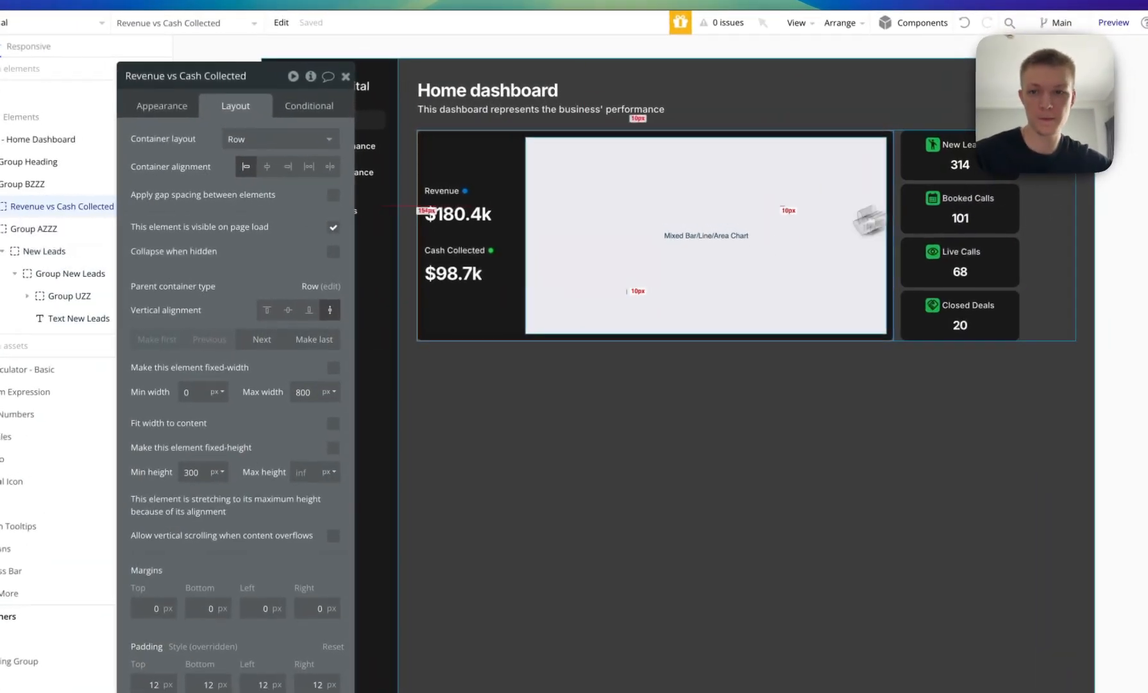
pyautogui.doubleClick(304, 392)
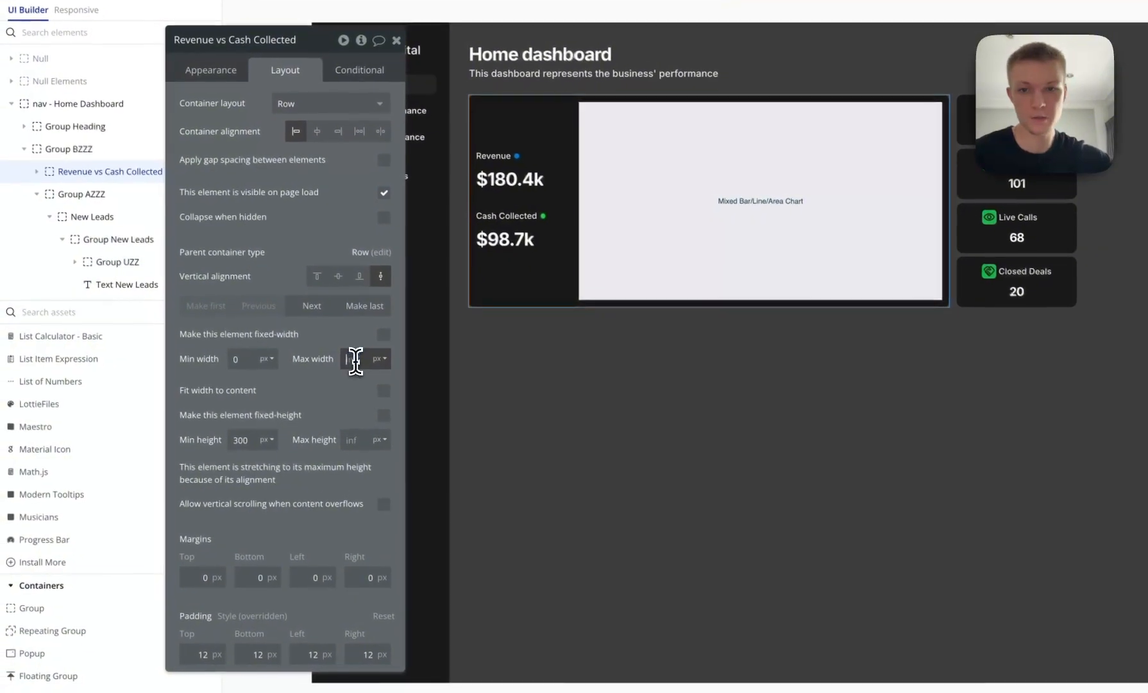
pyautogui.press('BackSpace')
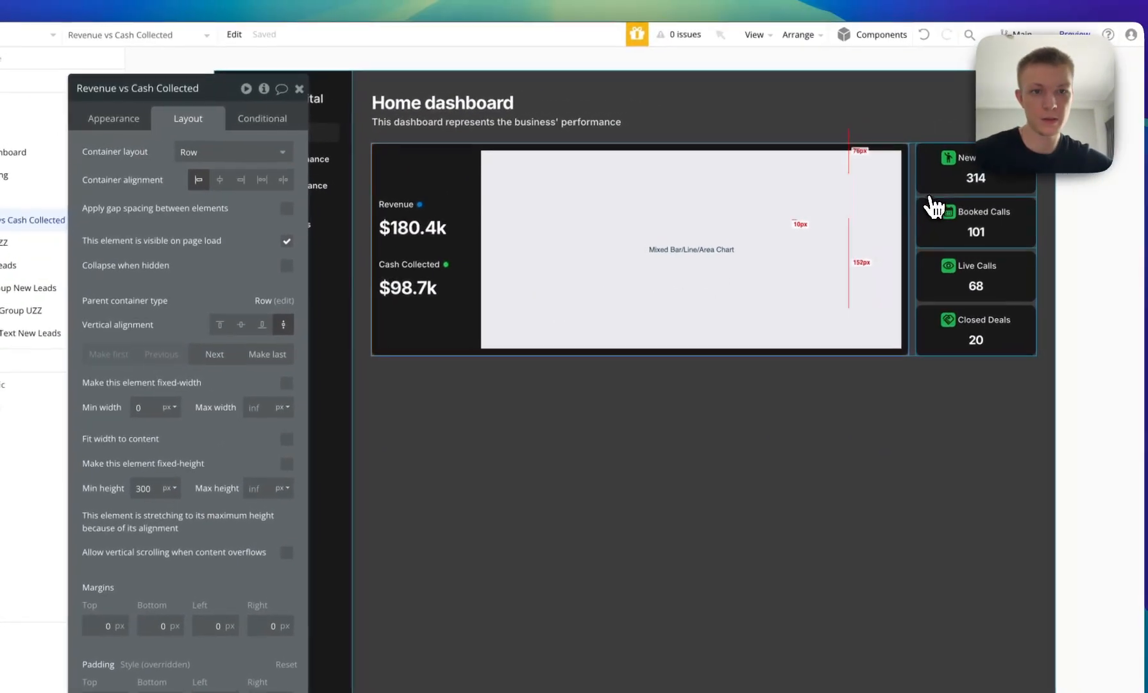
# Increase the maximum width of the column group holding the four metric cards.
pyautogui.click(1008, 162)
pyautogui.doubleClick(287, 416)
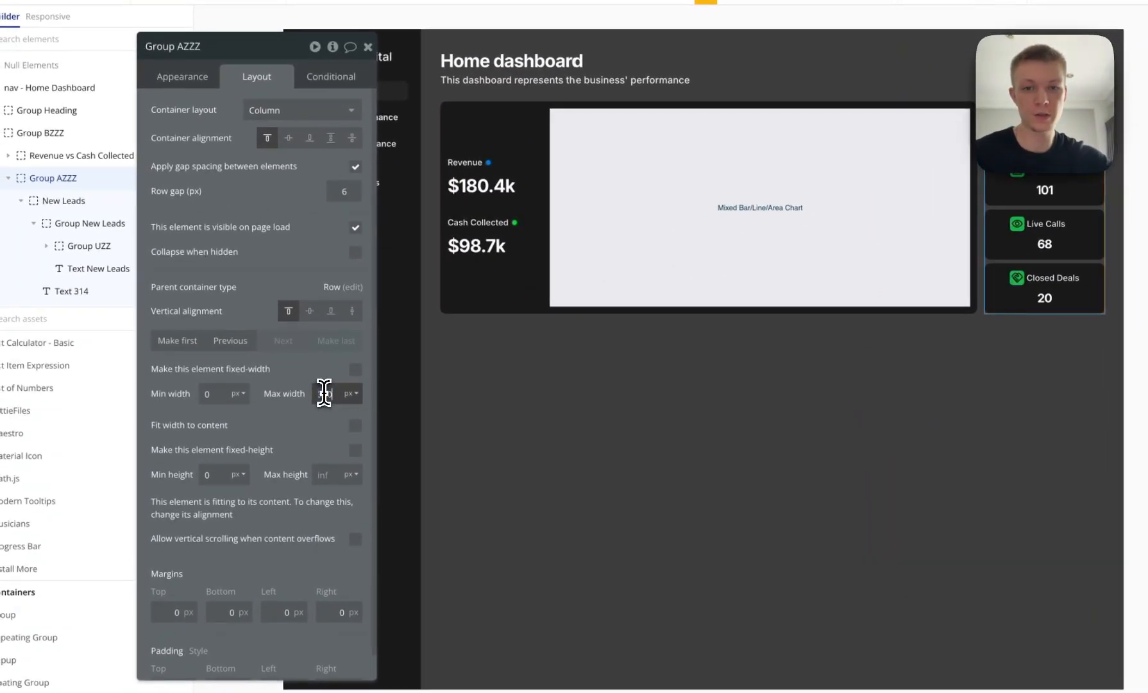
pyautogui.click(1007, 369)
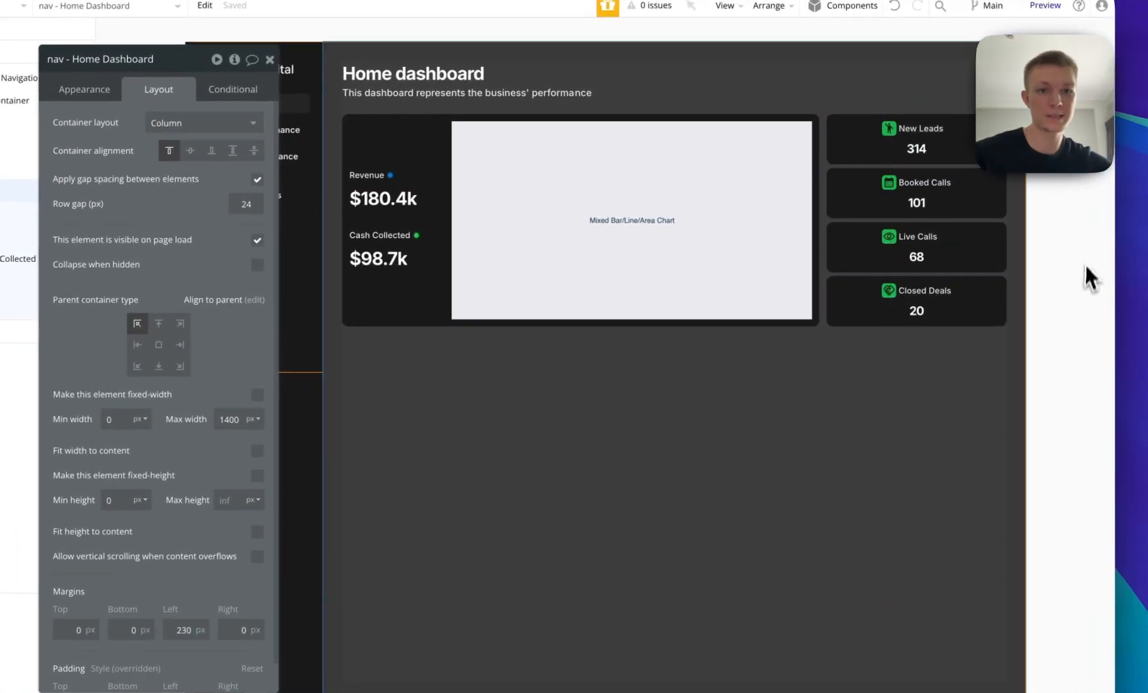
# Select the icon-and-label groups of all four metric cards and set their row and column gaps to 6 px.
pyautogui.click(1005, 311)
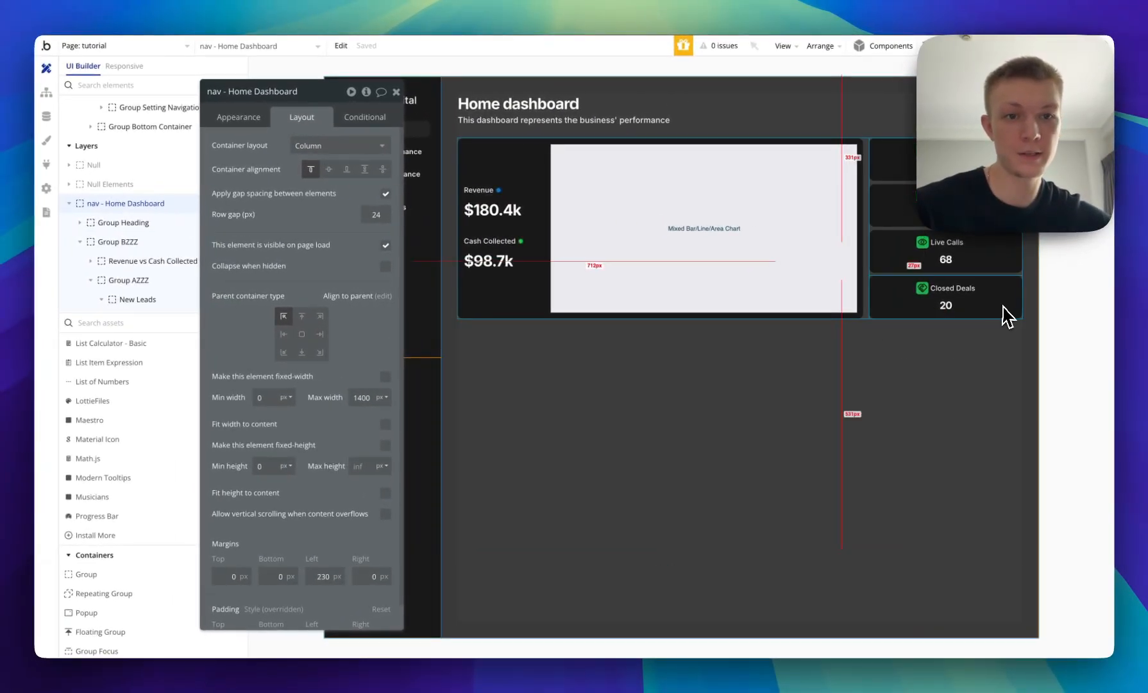
pyautogui.moveTo(1010, 313); pyautogui.dragTo(699, 163)
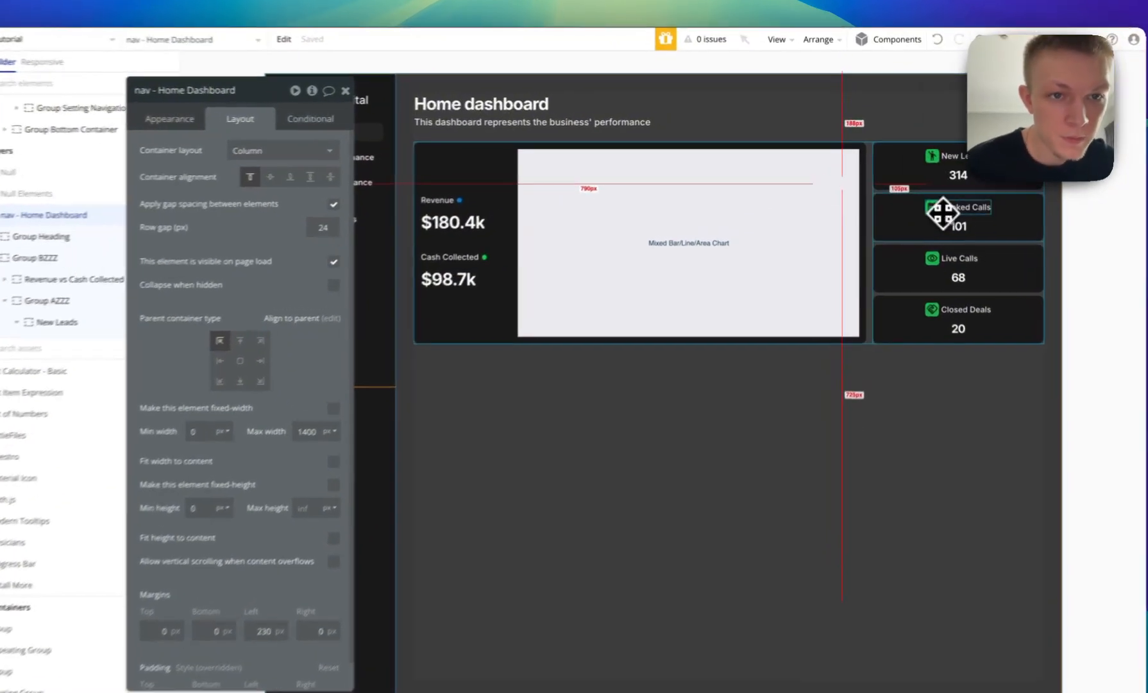
pyautogui.click(931, 198)
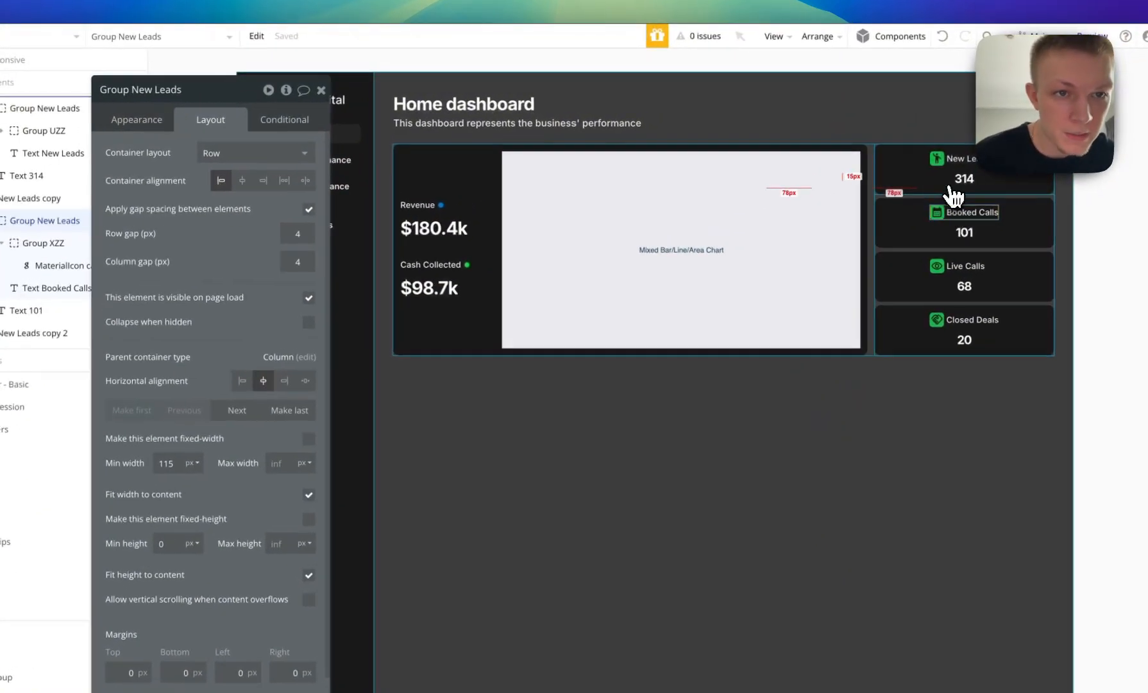
pyautogui.keyDown('shift'); pyautogui.click(932, 157); pyautogui.keyUp('shift')
pyautogui.keyDown('shift'); pyautogui.click(951, 281); pyautogui.keyUp('shift')
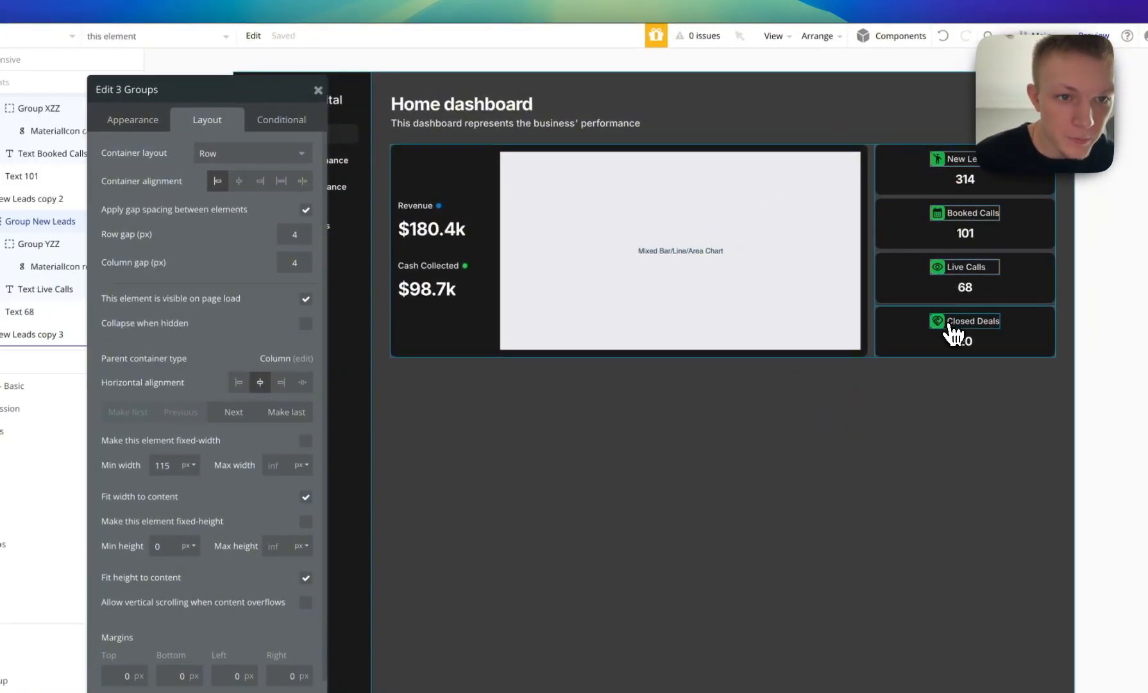
pyautogui.keyDown('shift'); pyautogui.click(953, 333); pyautogui.keyUp('shift')
pyautogui.click(289, 228)
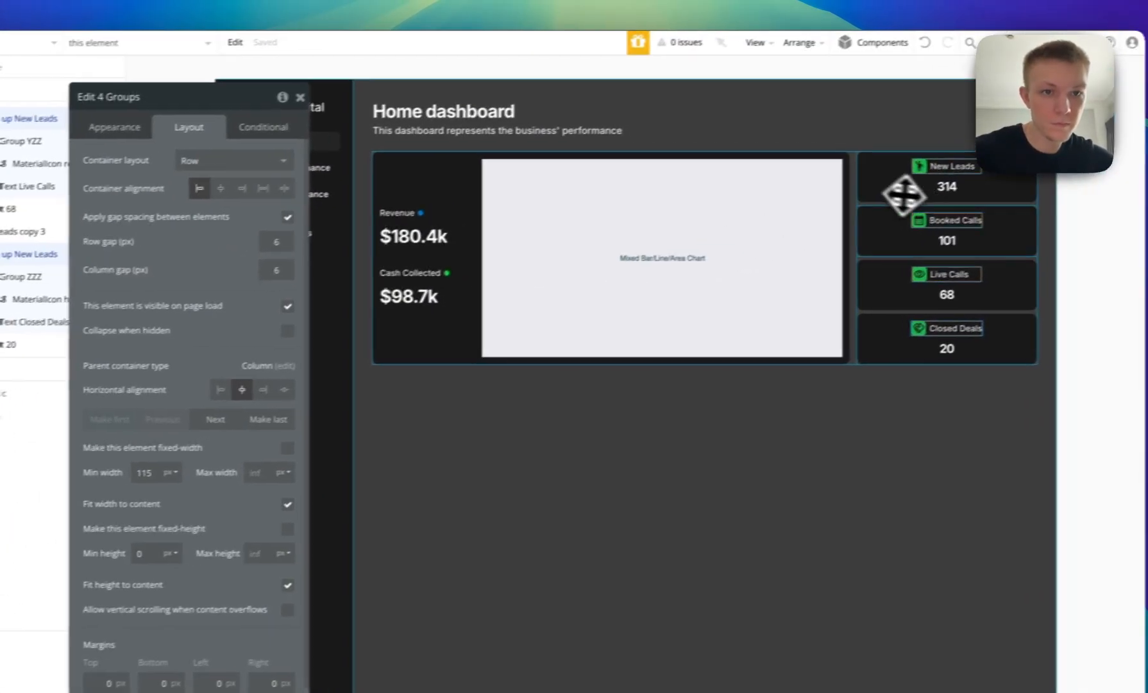
# Switch to the page preview and refresh it to check the updated Home dashboard.
pyautogui.click(1060, 276)
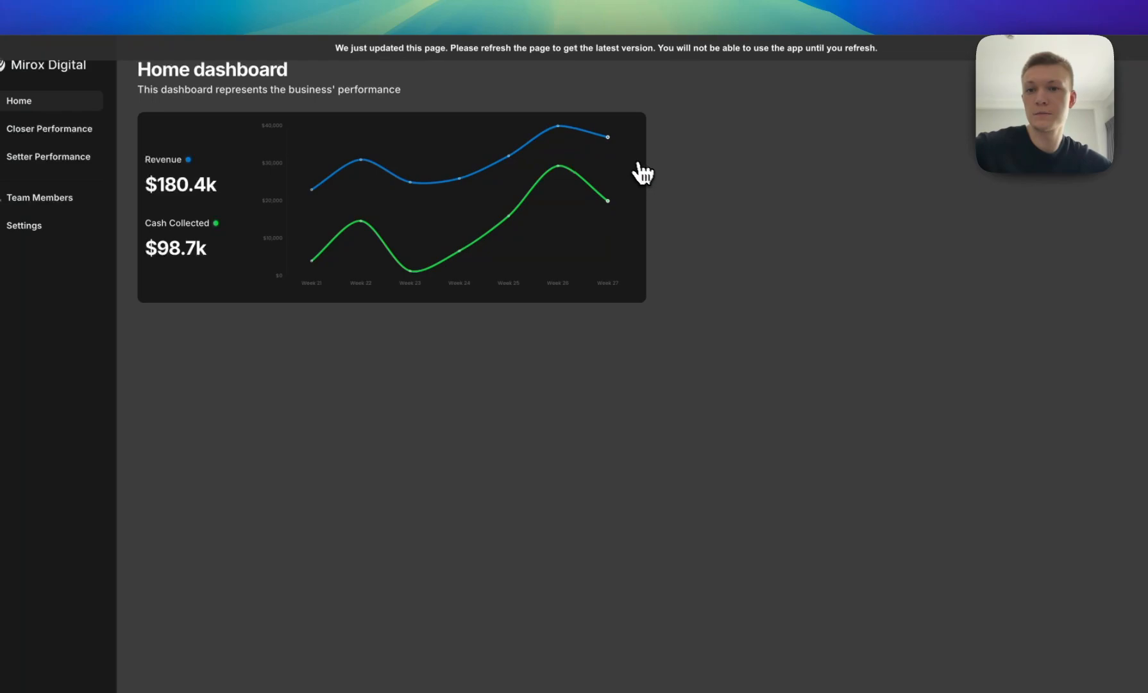
pyautogui.press('super+r')
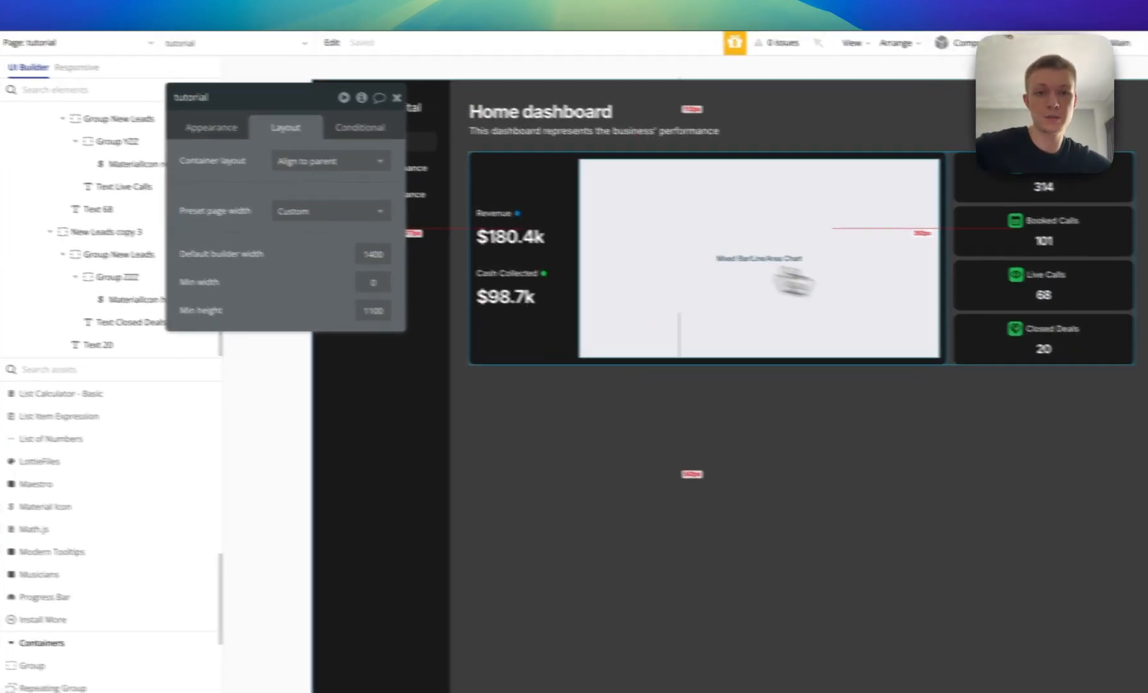
# Rename the row container holding the chart and metric cards as "Stats - TOP".
pyautogui.click(999, 280)
pyautogui.click(98, 227)
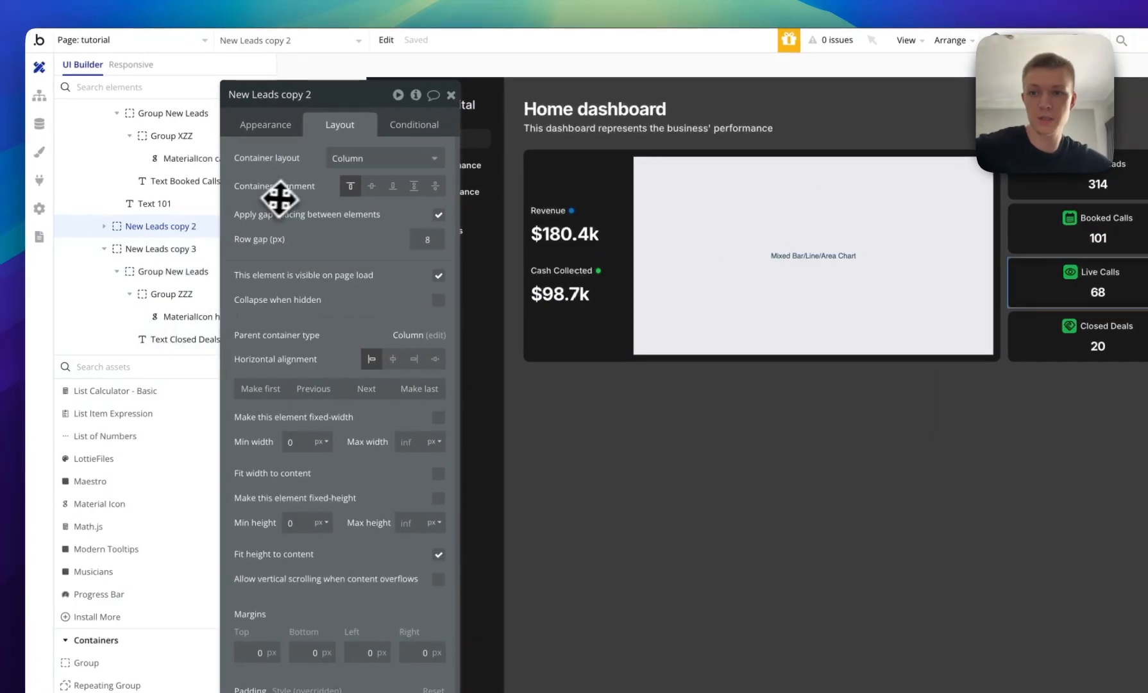
pyautogui.moveTo(281, 198); pyautogui.dragTo(598, 275)
pyautogui.scroll(3, 157, 206)
pyautogui.scroll(5, 163, 193)
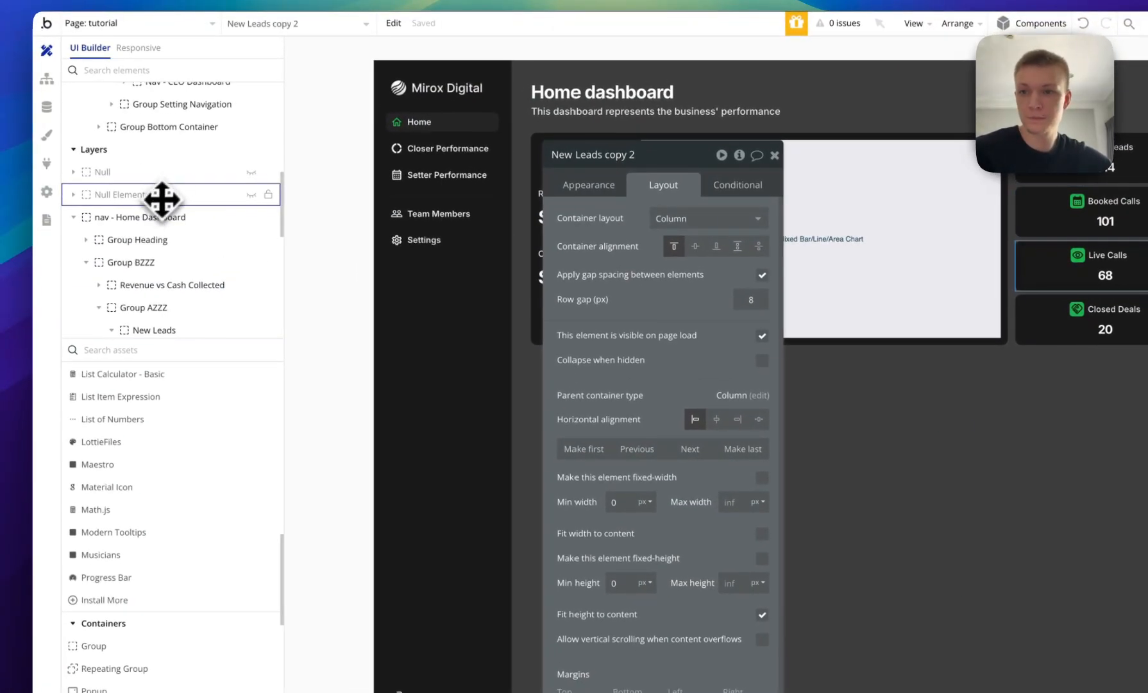
pyautogui.click(96, 259)
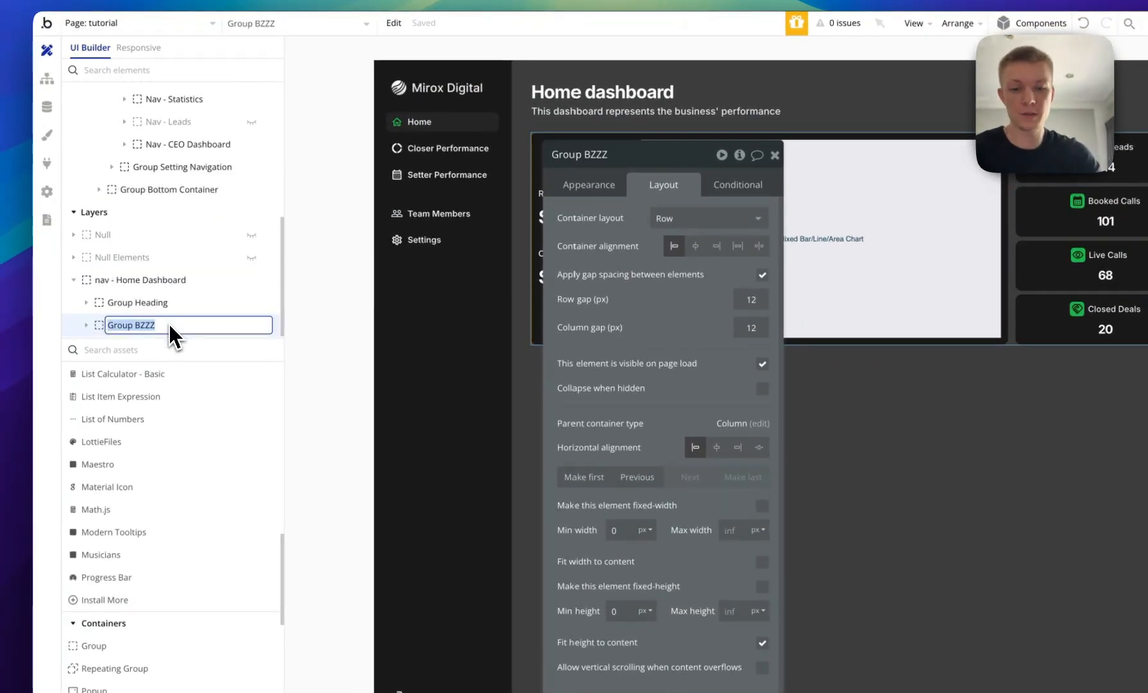
pyautogui.write('Stats -')
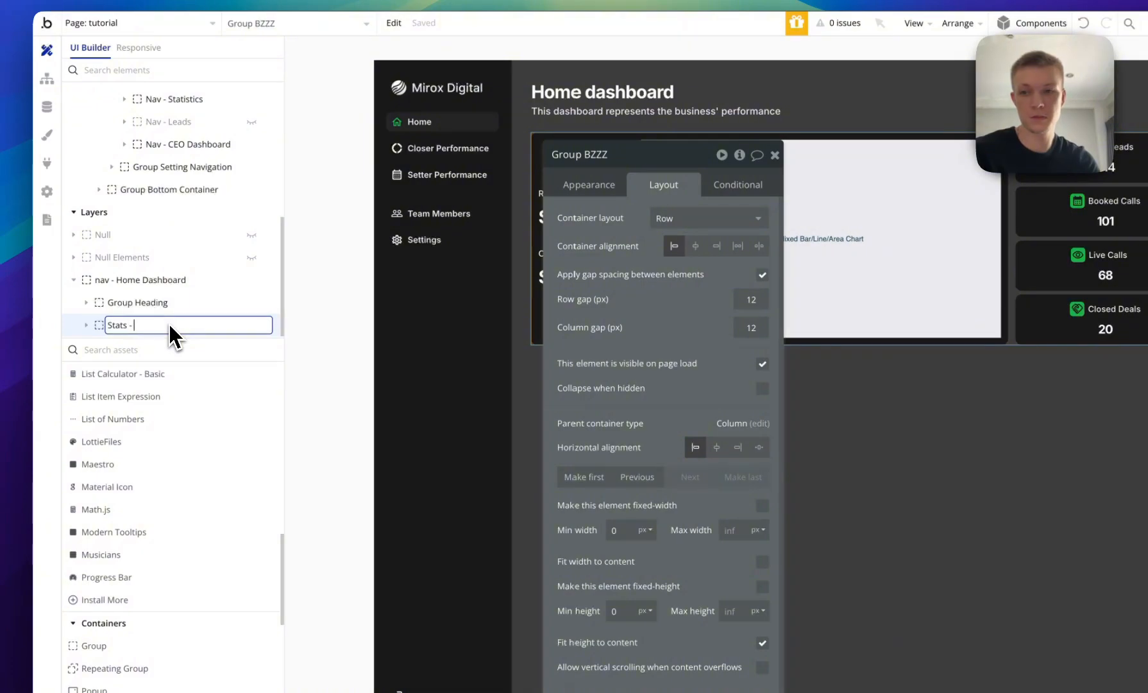
pyautogui.write(' TOP')
pyautogui.press('Return')
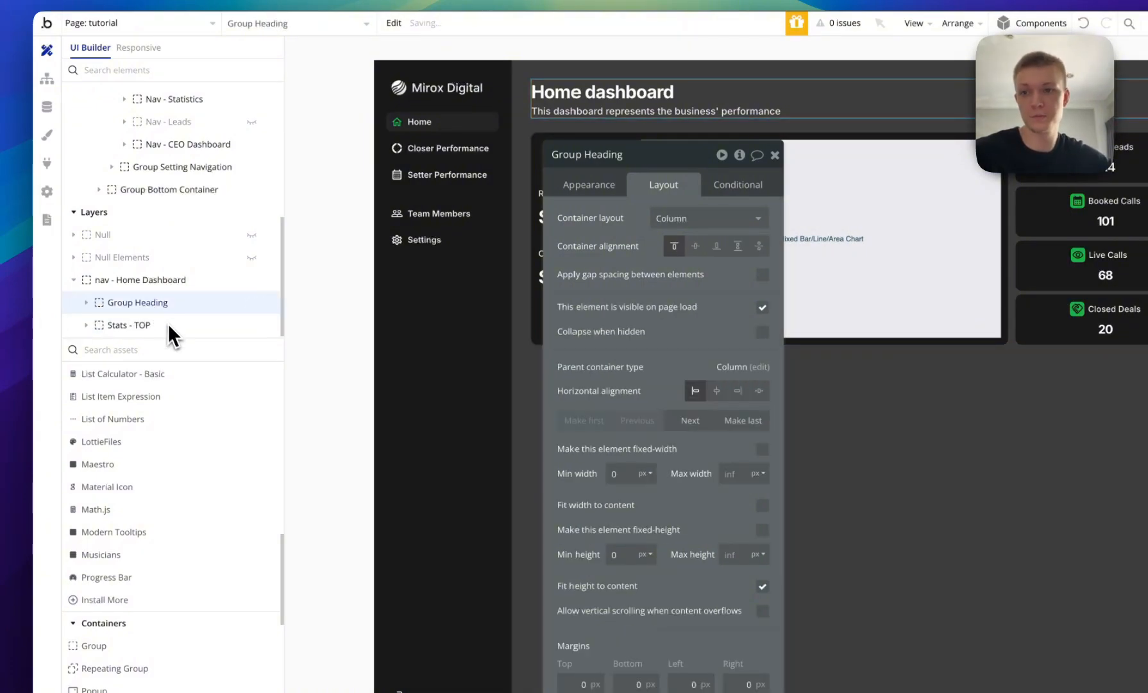
# Place a copy of the "Home dashboard" heading text below the Stats - TOP row.
pyautogui.moveTo(641, 154); pyautogui.dragTo(271, 75)
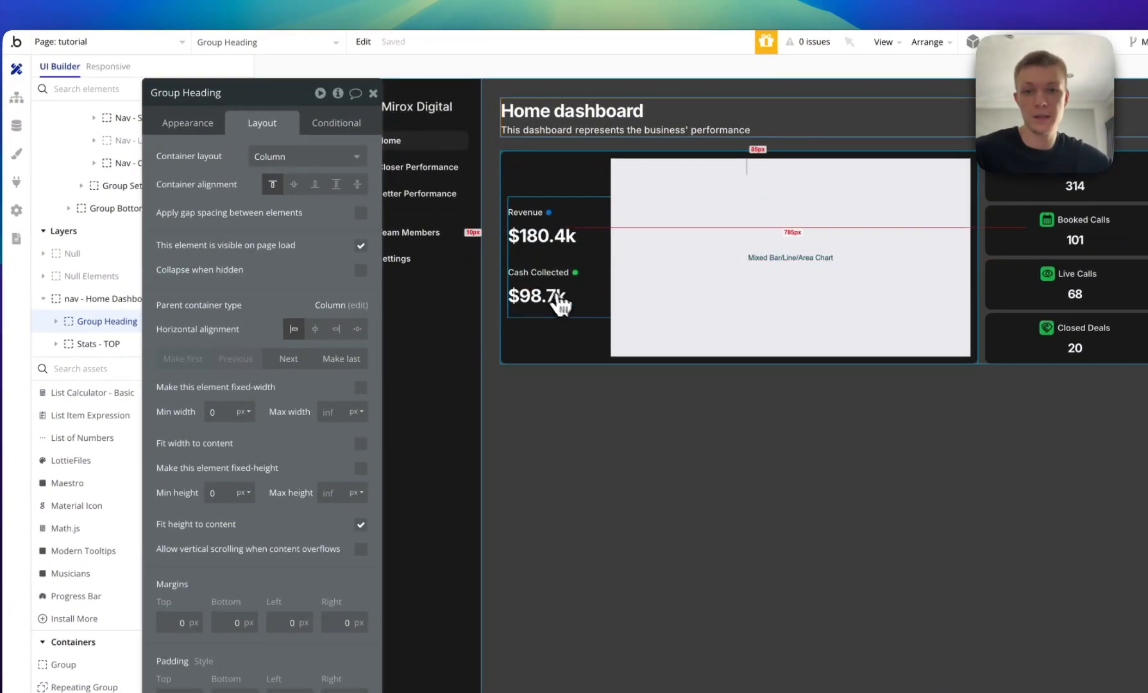
pyautogui.click(619, 373)
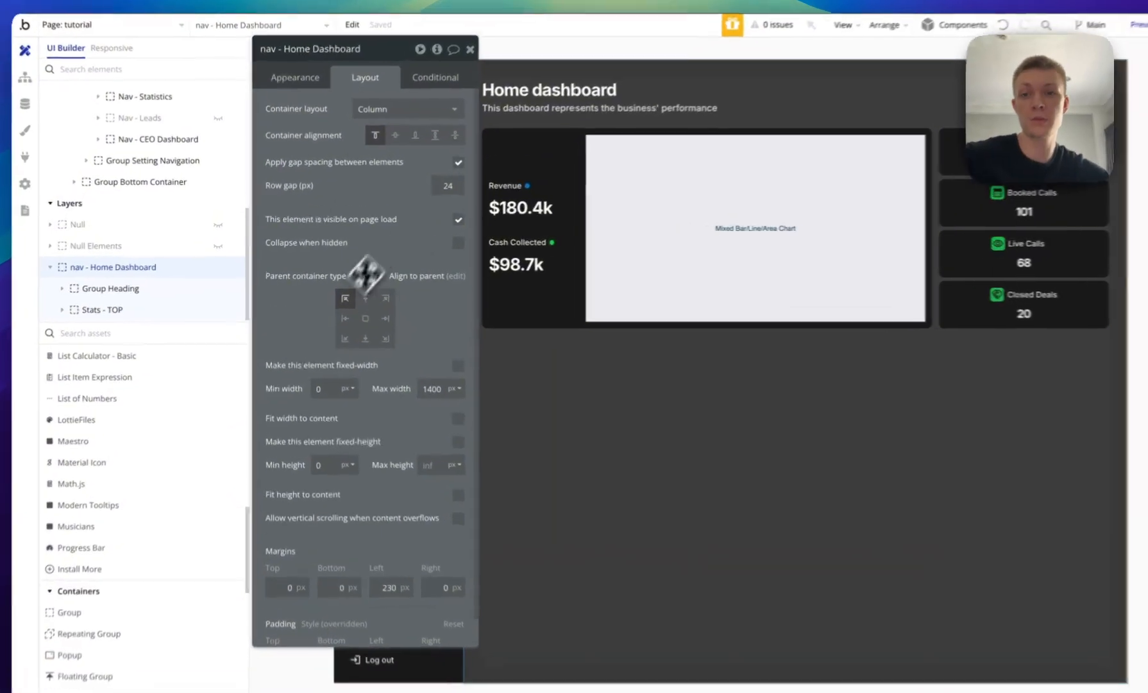
pyautogui.moveTo(339, 220); pyautogui.dragTo(356, 282)
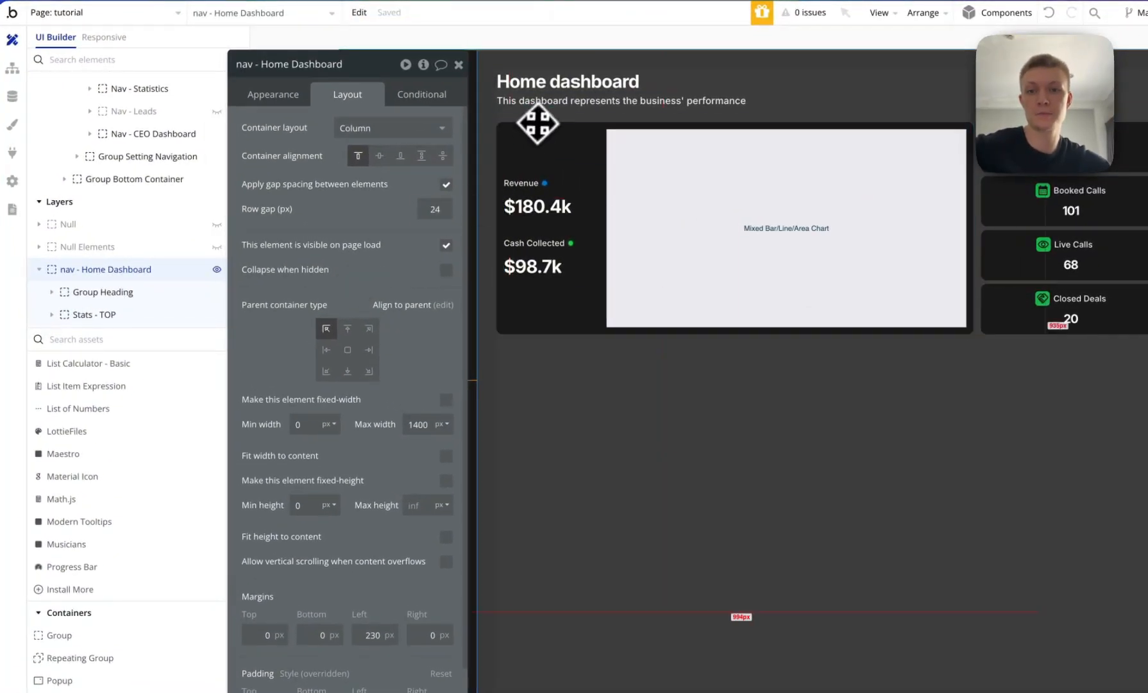
pyautogui.moveTo(552, 81); pyautogui.dragTo(605, 388)
# Set the copied heading's font size to 24 px and its text to "Closer leaderboard".
pyautogui.click(272, 94)
pyautogui.click(270, 493)
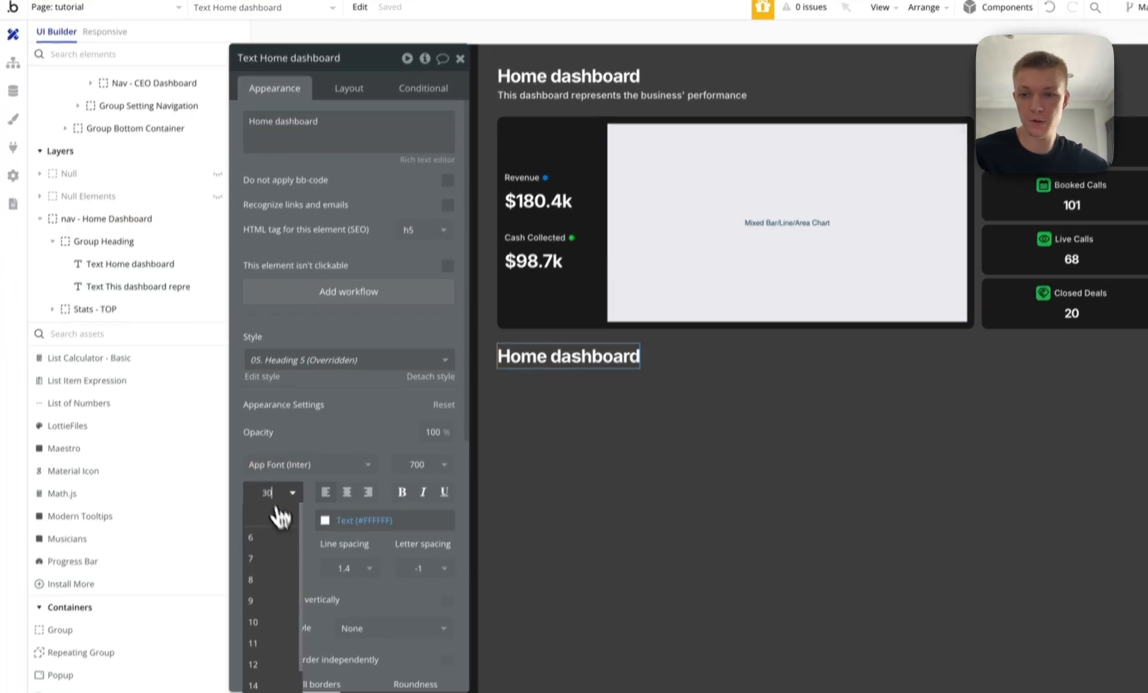
pyautogui.scroll(-1, 292, 572)
pyautogui.click(280, 641)
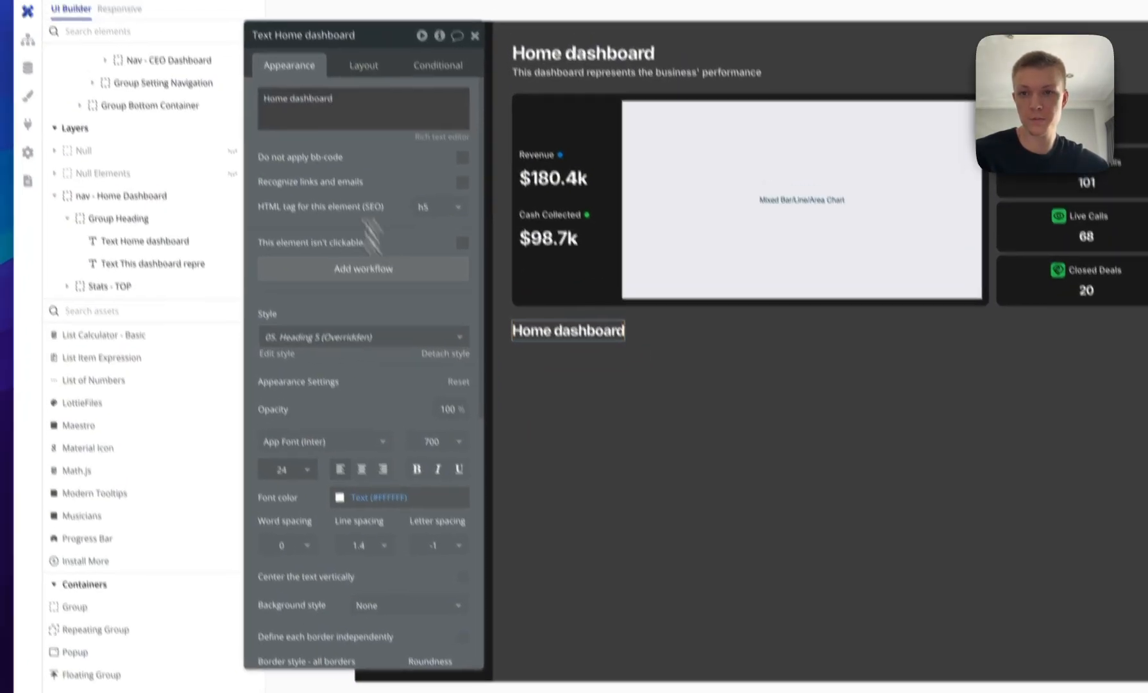
pyautogui.tripleClick(292, 92)
pyautogui.write('Closer')
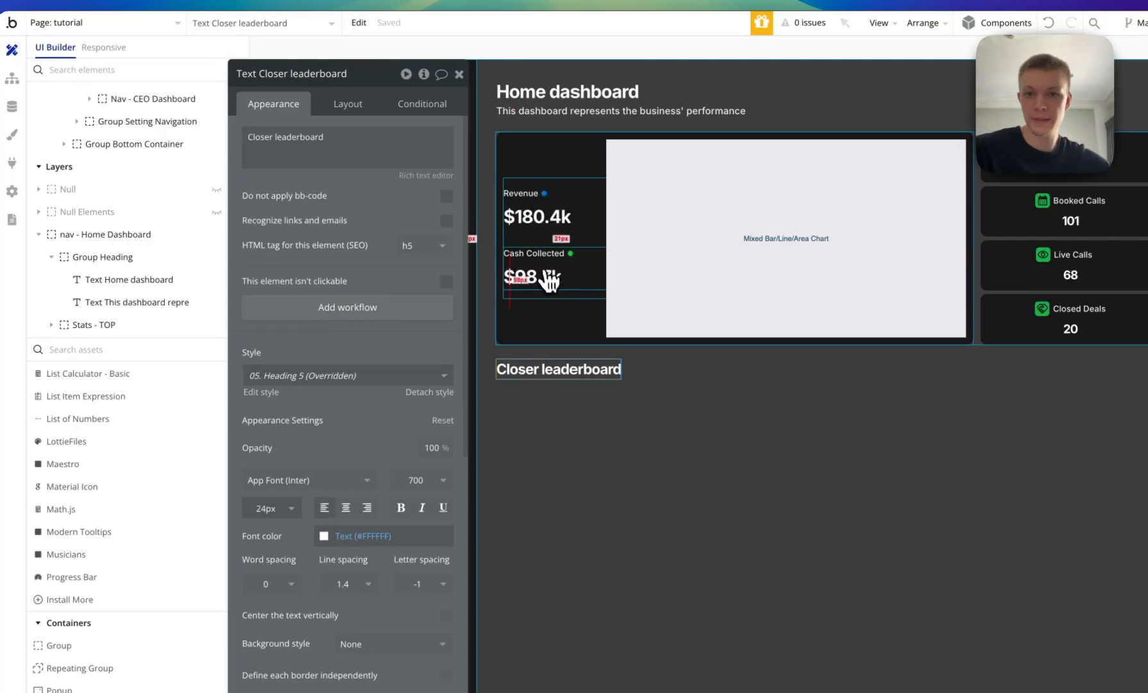
# Place a copy of the Cash Collected label below the Closer leaderboard heading and set its text to "Closer".
pyautogui.click(537, 255)
pyautogui.moveTo(537, 254); pyautogui.dragTo(569, 420)
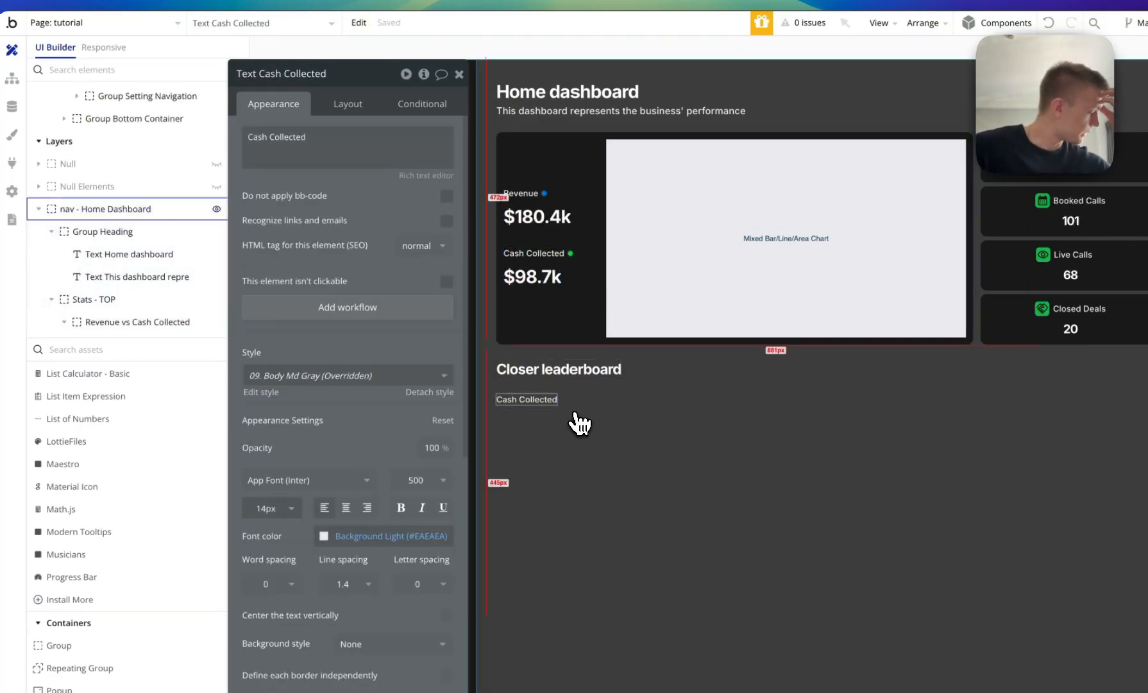
pyautogui.tripleClick(327, 140)
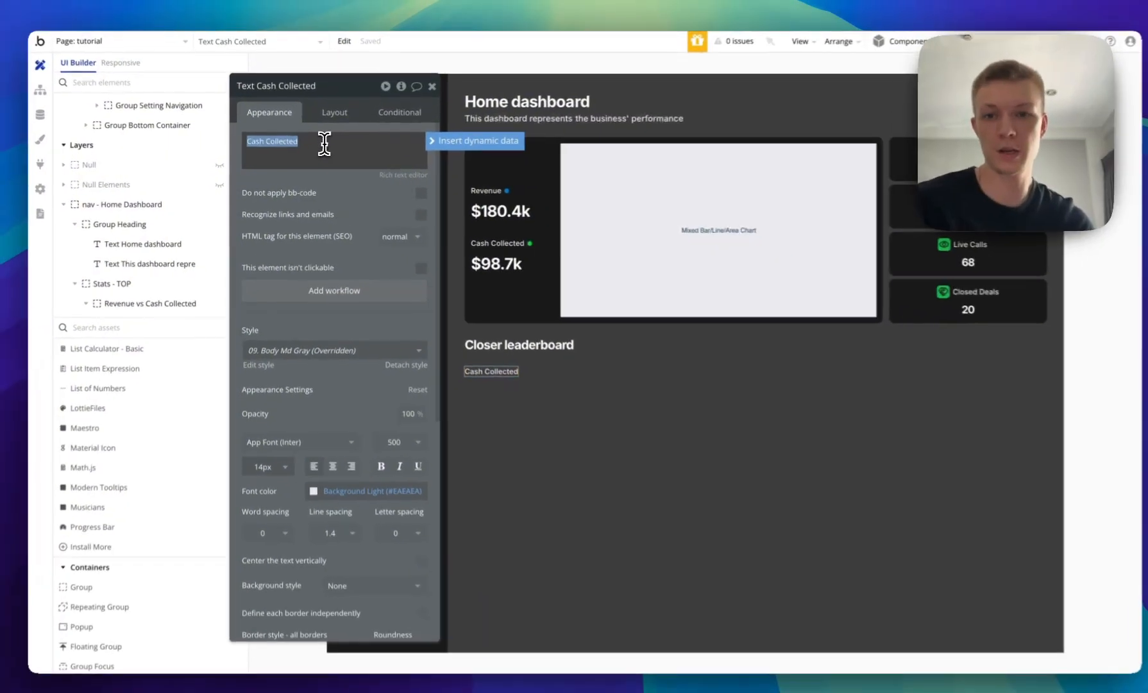
pyautogui.write('Closer')
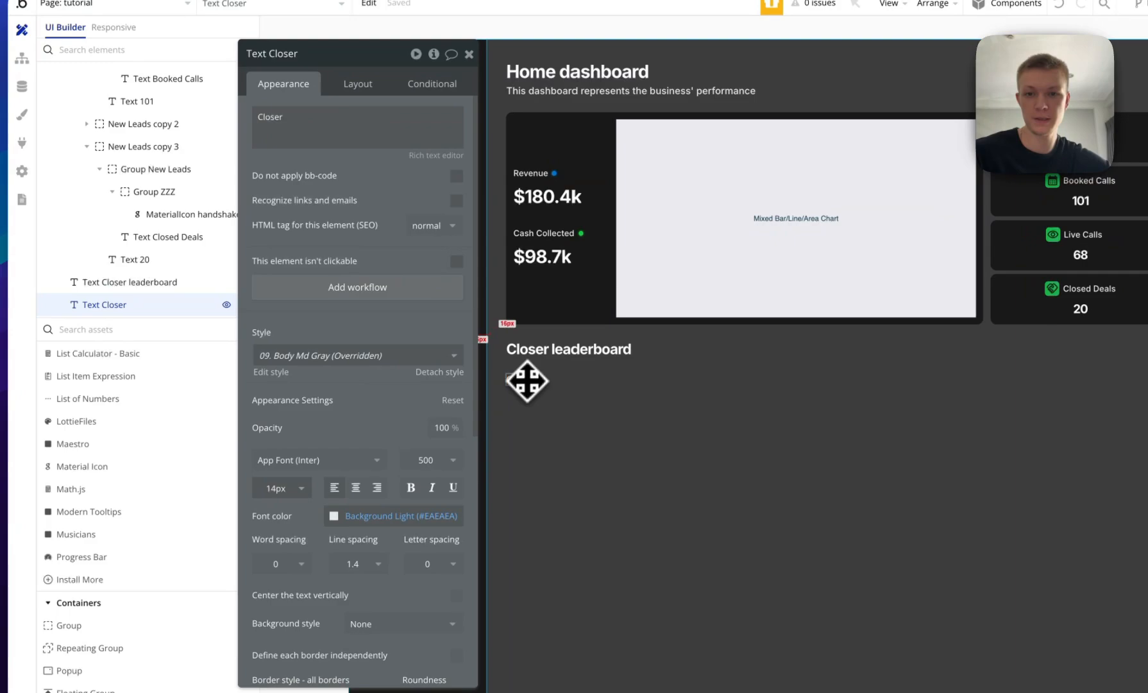
# Add two more copies of the label under "Closer", with the texts "Calls" and "Live".
pyautogui.click(540, 429)
pyautogui.press('super+v')
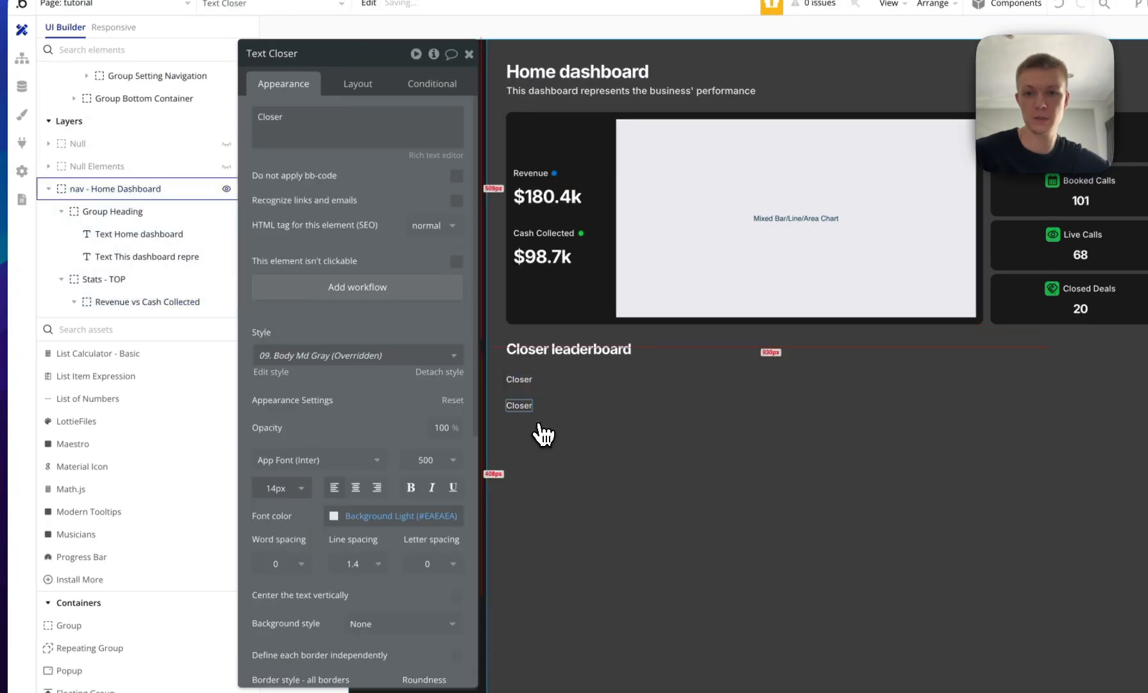
pyautogui.tripleClick(306, 137)
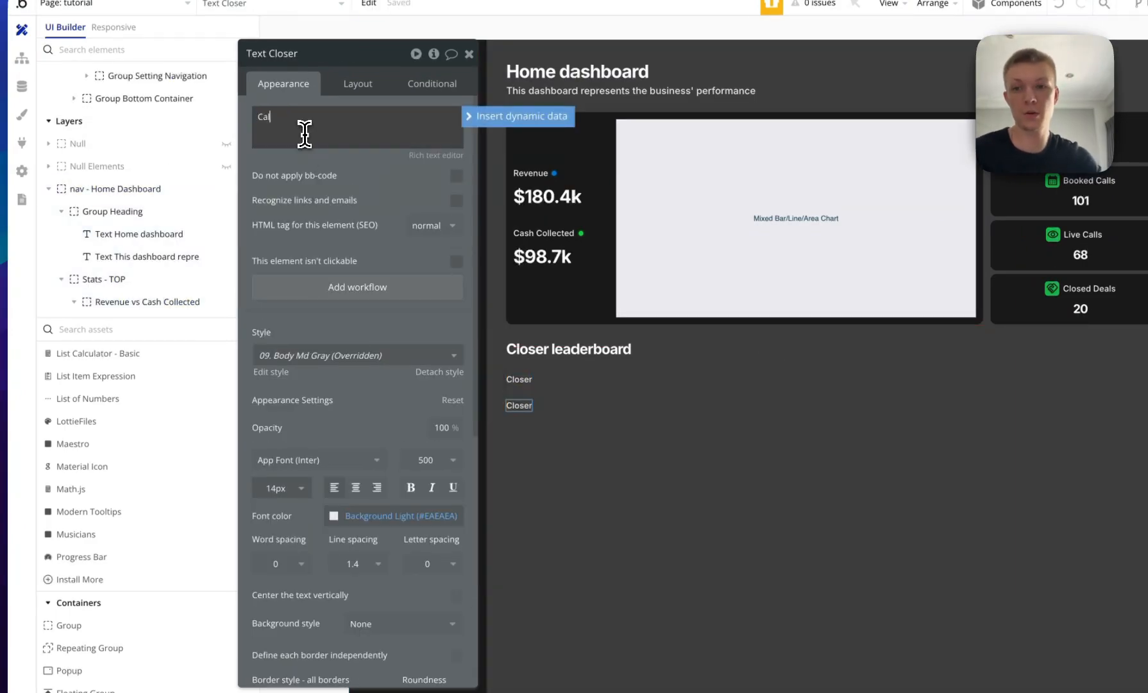
pyautogui.click(520, 404)
pyautogui.press('super+c')
pyautogui.press('super+v')
pyautogui.tripleClick(297, 135)
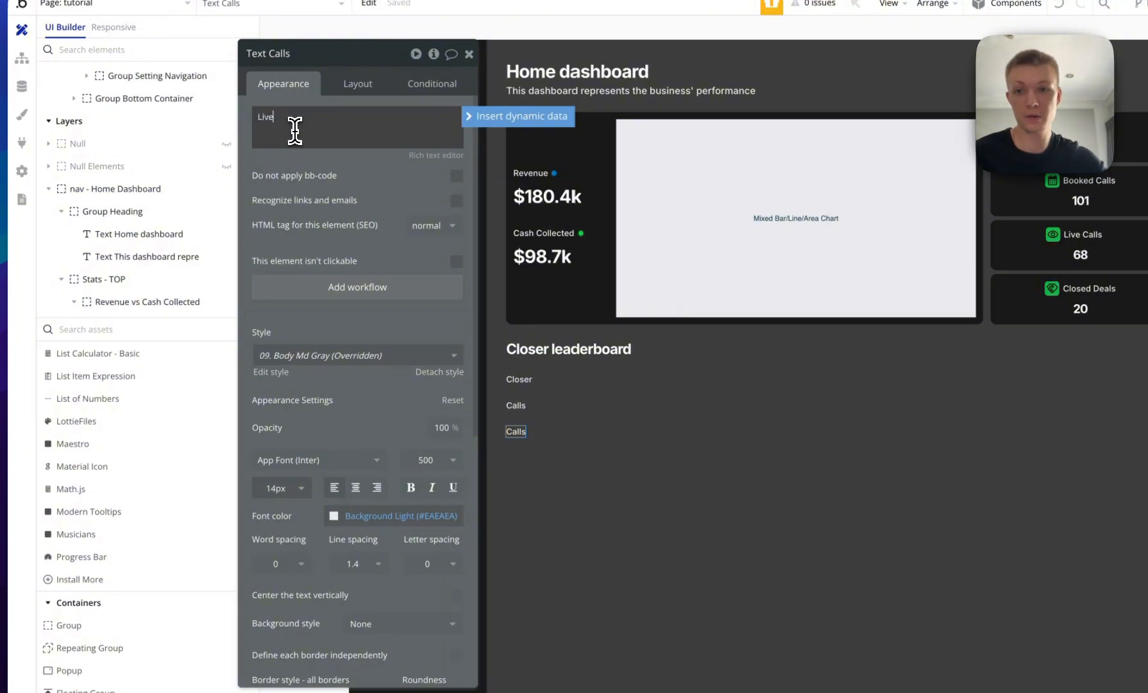
pyautogui.click(305, 159)
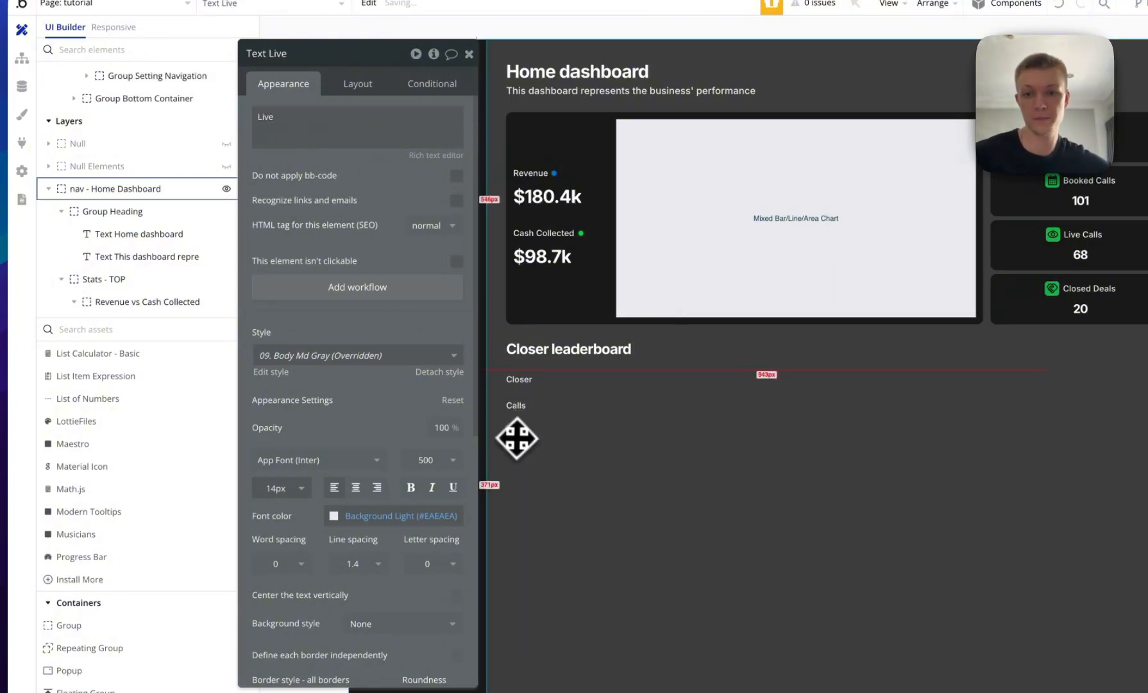
# Add two further label copies under "Live", with the texts "Offers" and "Closes".
pyautogui.click(517, 434)
pyautogui.press('super+c')
pyautogui.press('super+v')
pyautogui.tripleClick(295, 138)
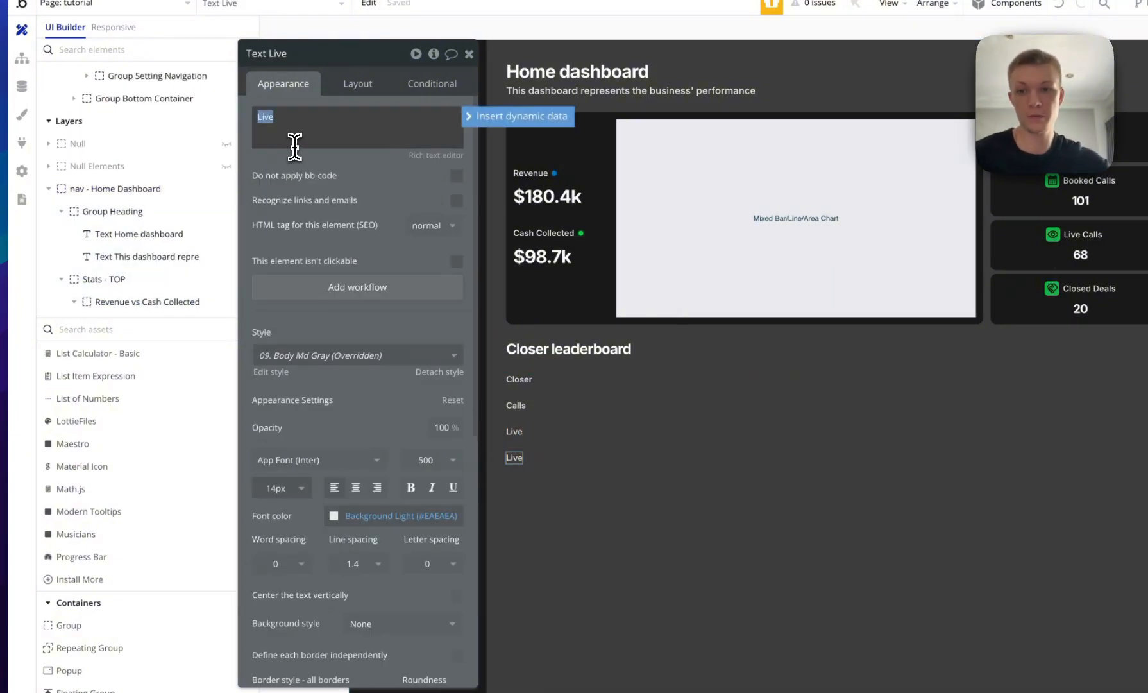
pyautogui.write('Offers')
pyautogui.click(513, 457)
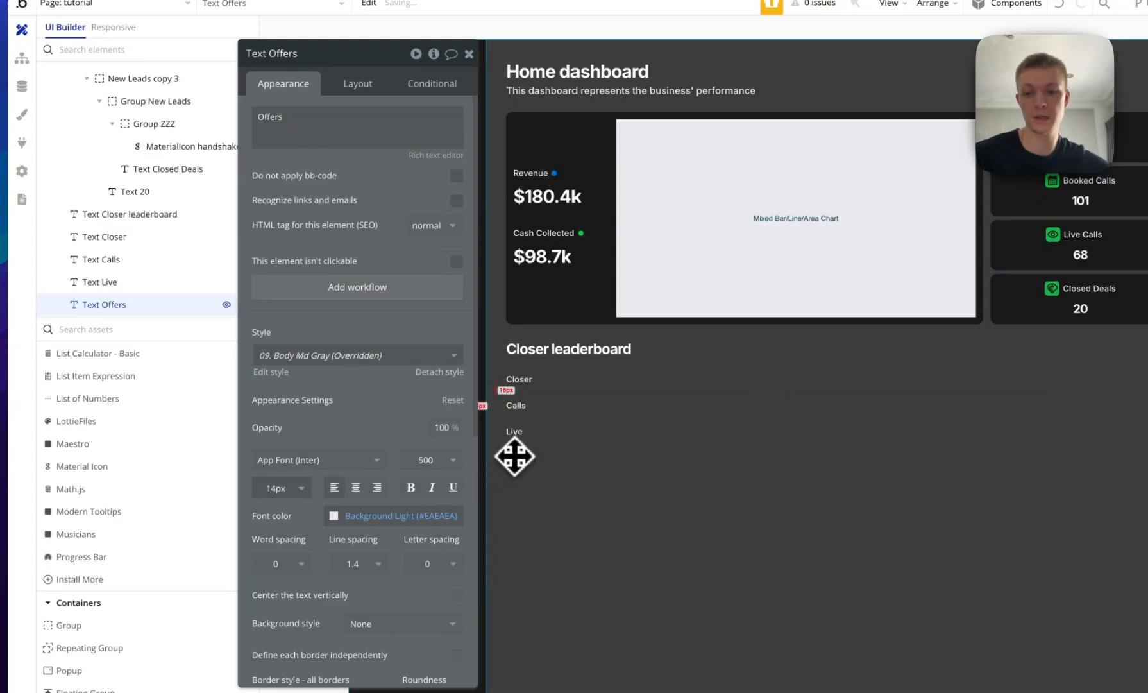
pyautogui.press('super+c')
pyautogui.press('super+v')
pyautogui.tripleClick(294, 133)
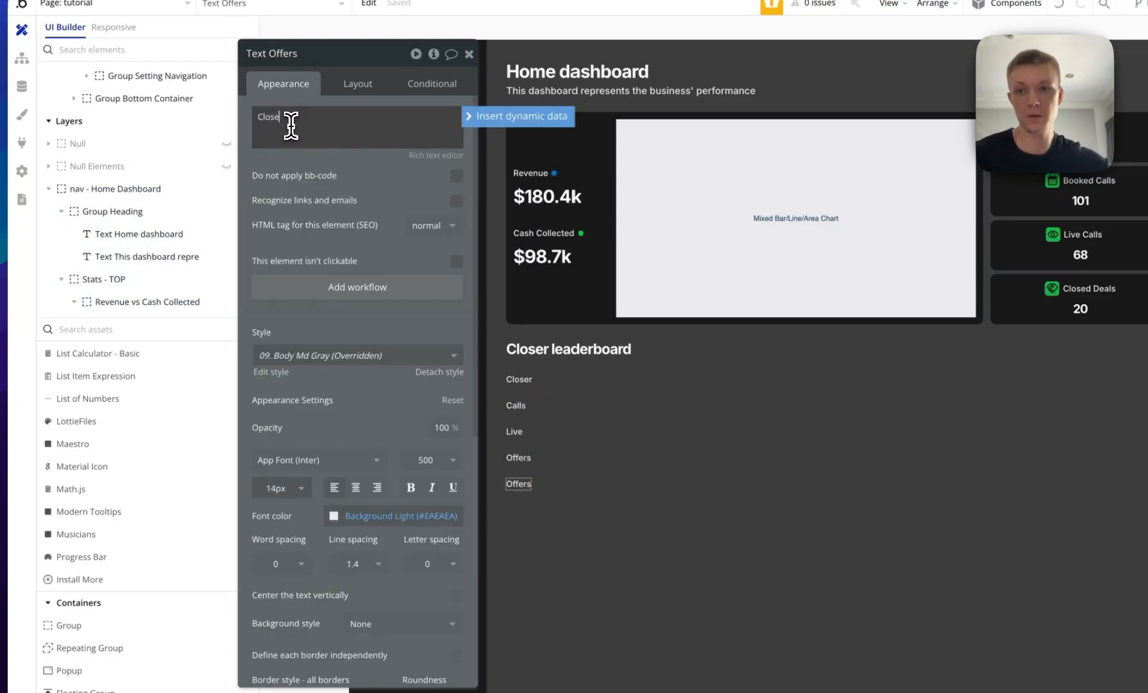
# Add another copy of the label below "Closes" and set its text to "Total Collected $".
pyautogui.click(520, 486)
pyautogui.press('super+c')
pyautogui.press('super+v')
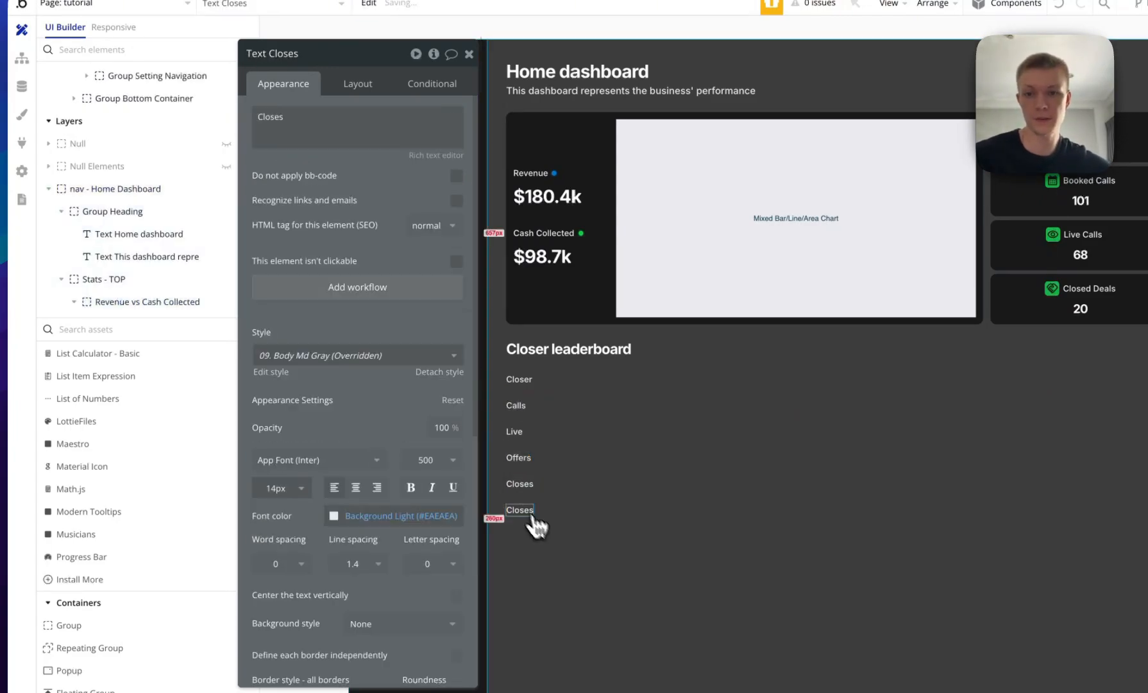
pyautogui.tripleClick(316, 146)
pyautogui.write('Total Co')
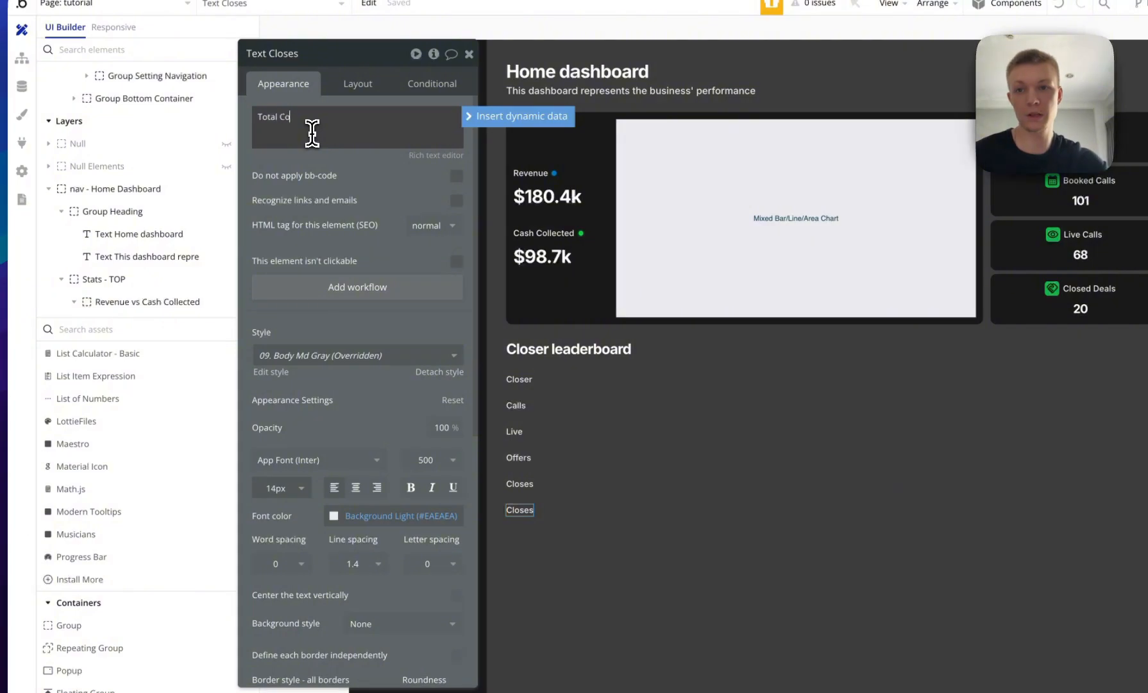
pyautogui.write('llected')
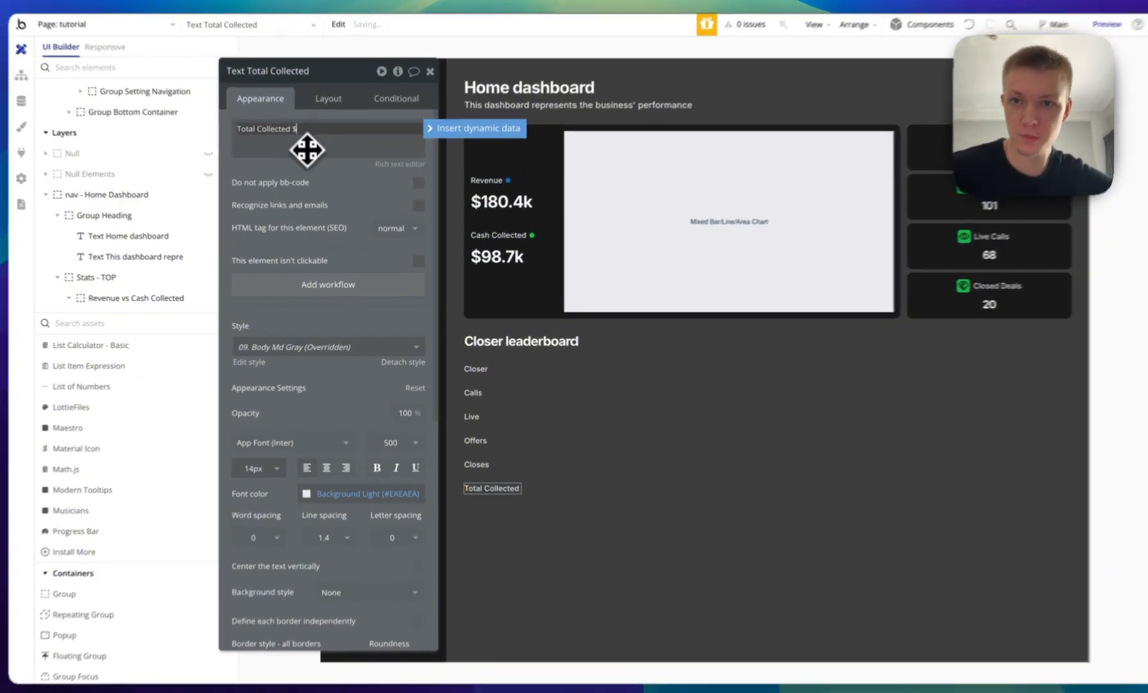
pyautogui.write('$')
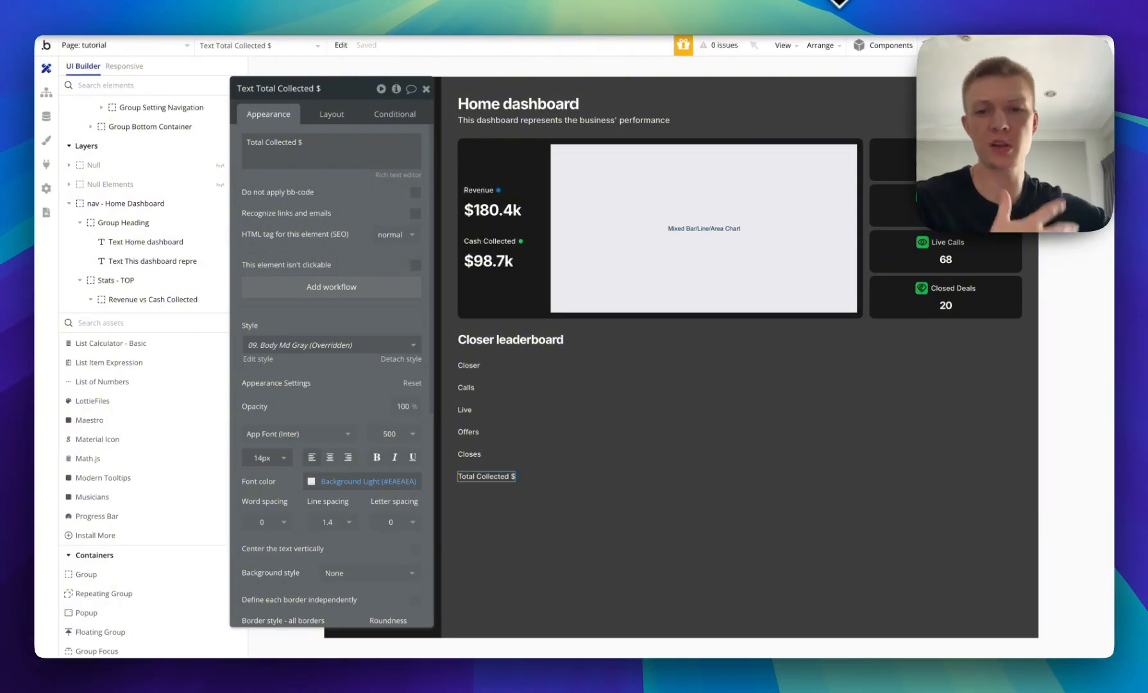
# Group the six labels from "Closer" to "Total Collected $" together in a row container.
pyautogui.click(485, 479)
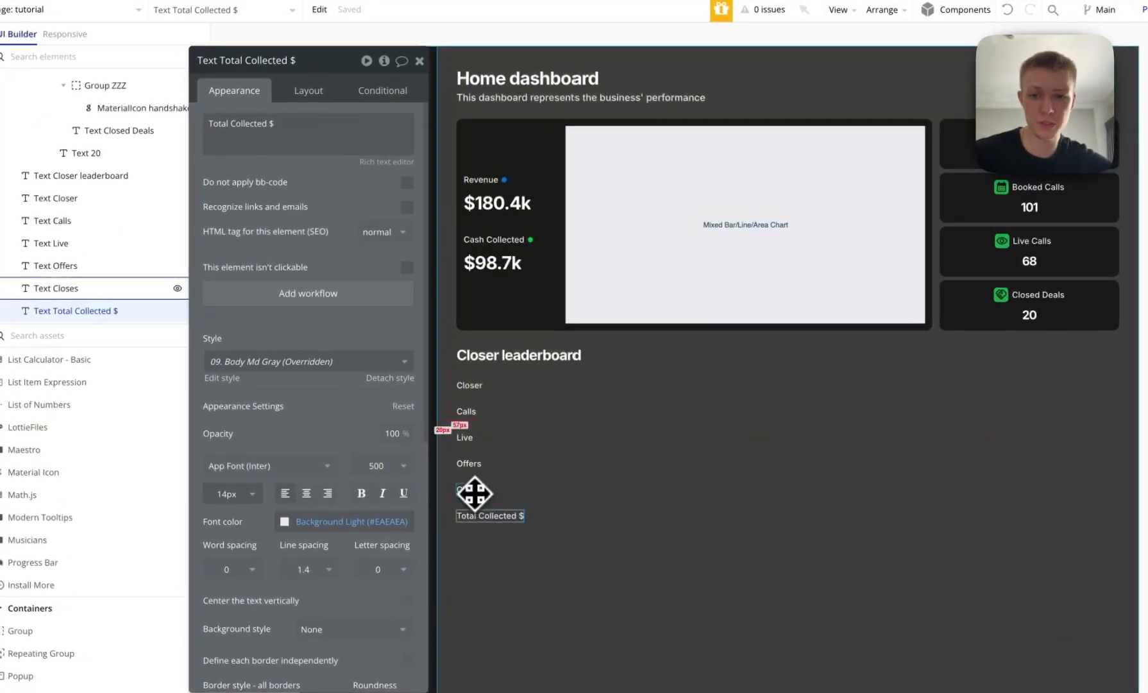
pyautogui.keyDown('shift'); pyautogui.click(471, 455); pyautogui.keyUp('shift')
pyautogui.keyDown('shift'); pyautogui.click(472, 433); pyautogui.keyUp('shift')
pyautogui.keyDown('shift'); pyautogui.click(470, 410); pyautogui.keyUp('shift')
pyautogui.keyDown('shift'); pyautogui.click(469, 411); pyautogui.keyUp('shift')
pyautogui.keyDown('shift'); pyautogui.click(469, 386); pyautogui.keyUp('shift')
pyautogui.rightClick(469, 385)
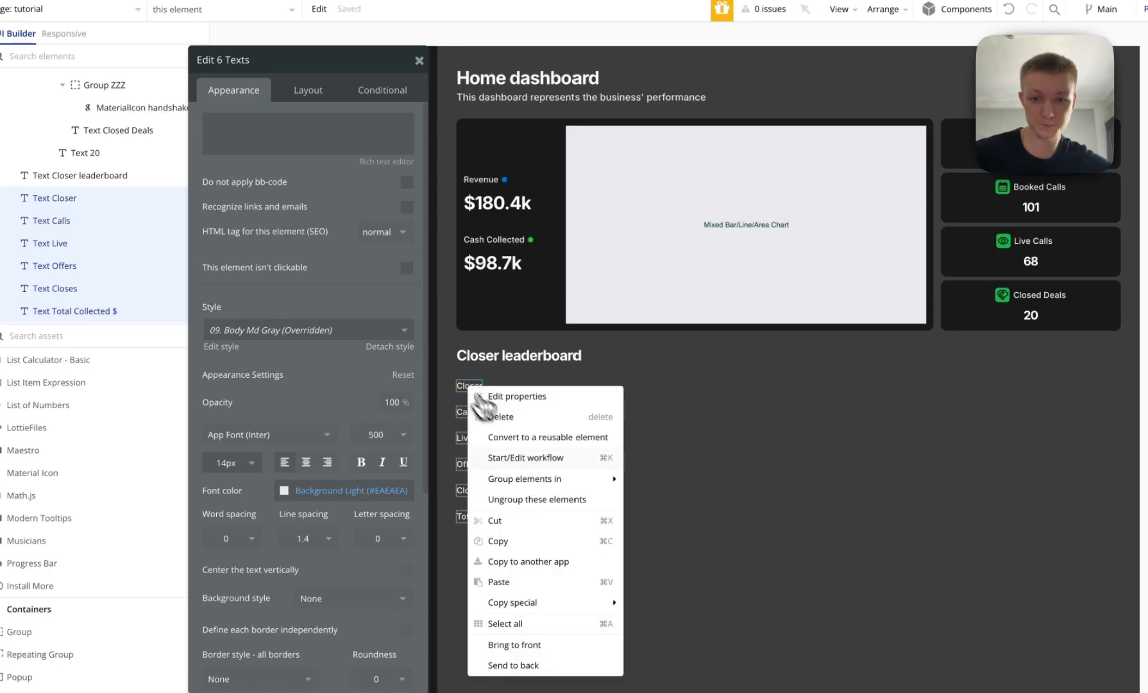
pyautogui.moveTo(585, 482)
pyautogui.click(698, 499)
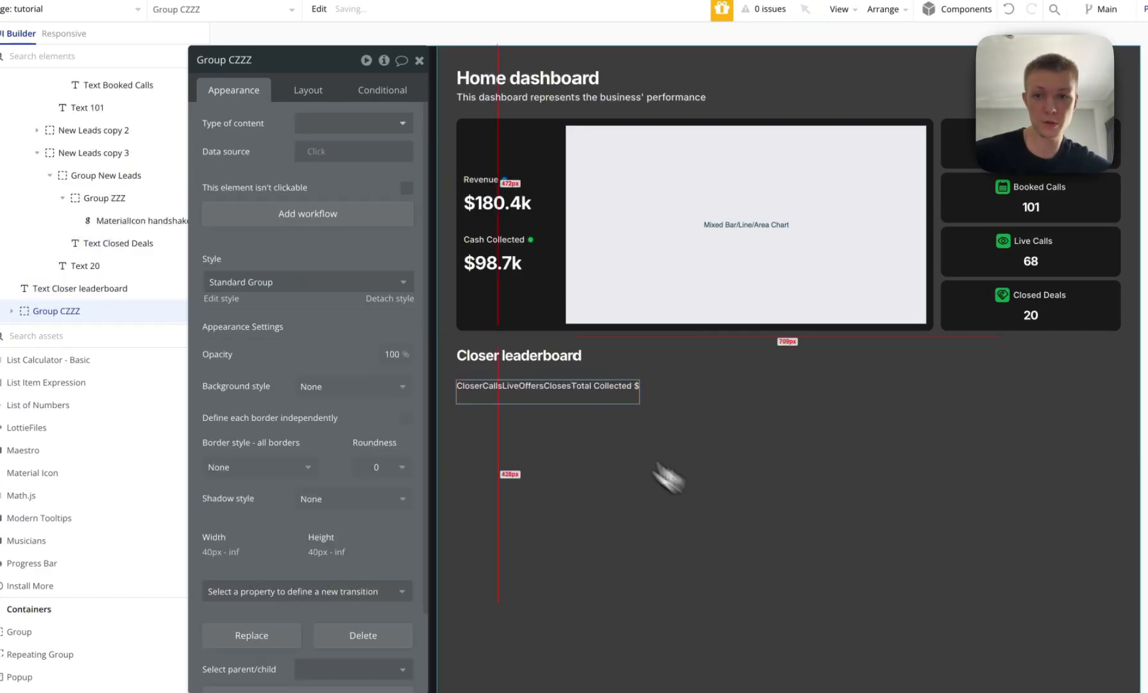
# Set the label row's minimum width and height to 0, turn off fitting width to content, and align its contents with space between.
pyautogui.click(321, 91)
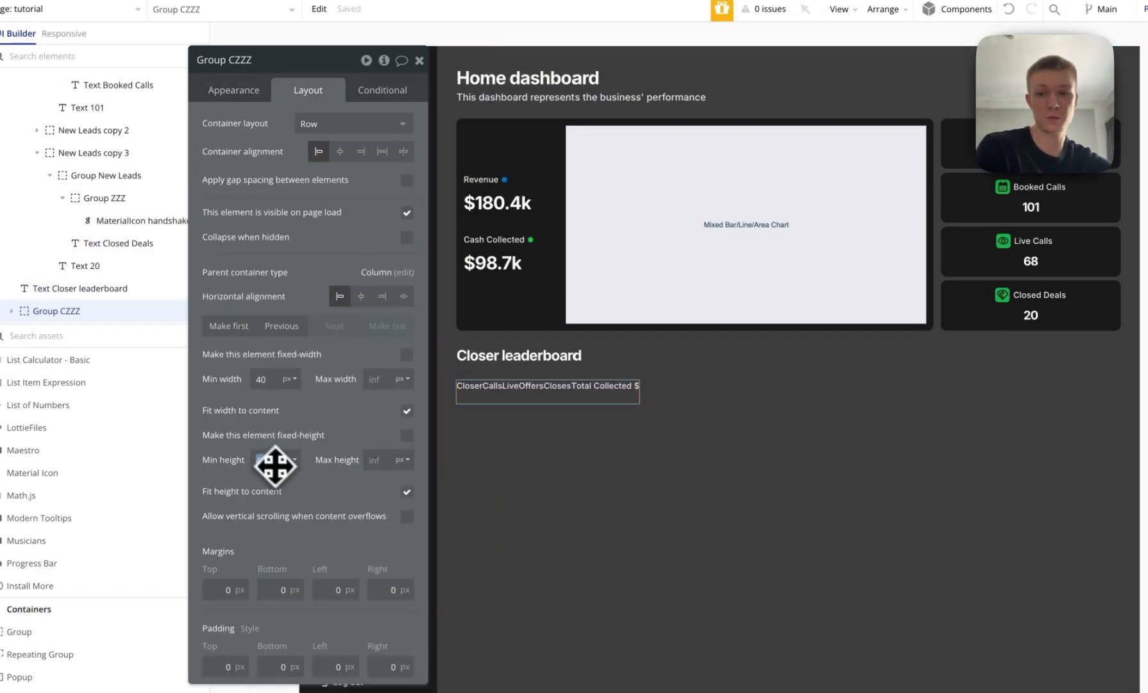
pyautogui.write('0')
pyautogui.doubleClick(279, 379)
pyautogui.write('0')
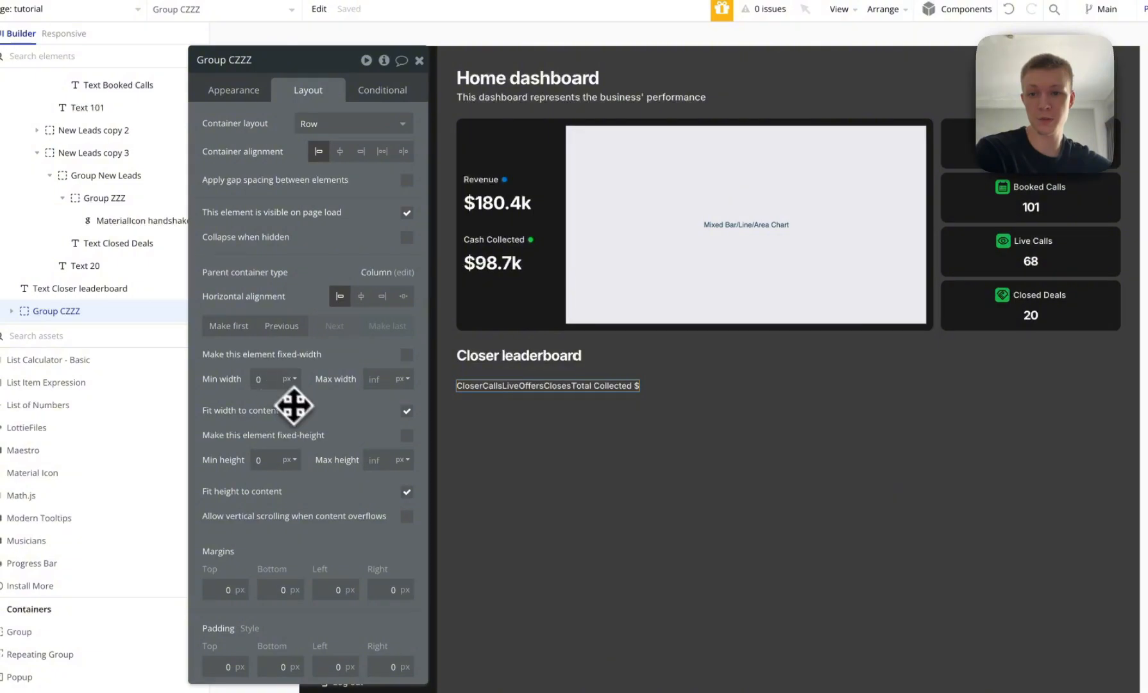
pyautogui.click(407, 411)
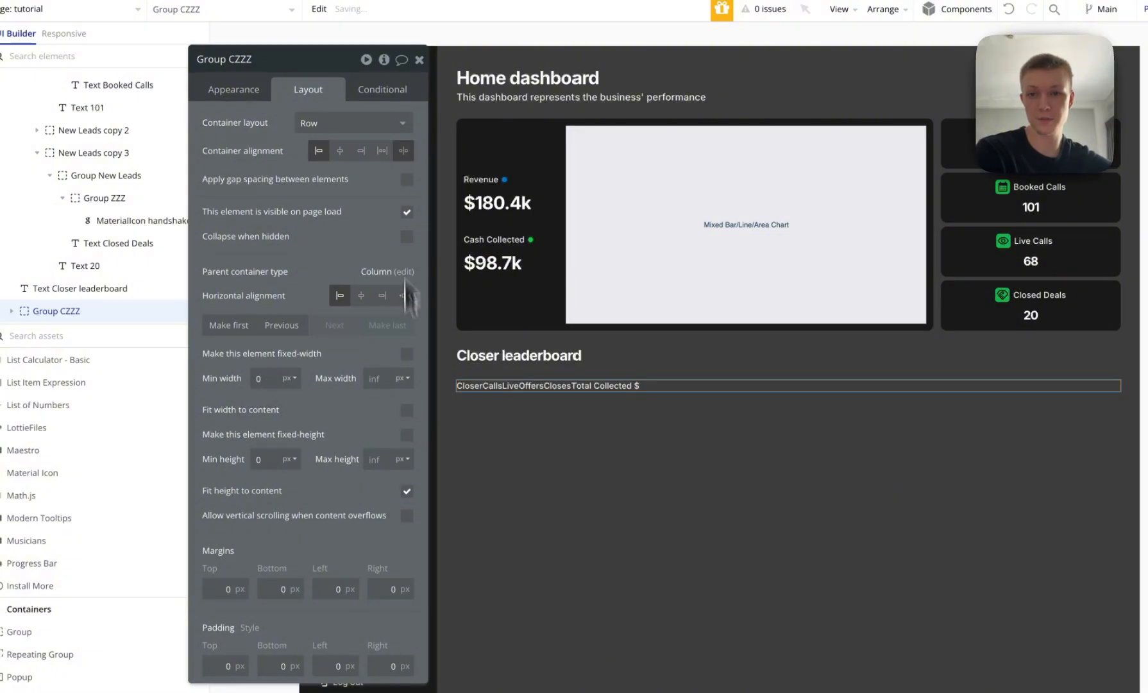
pyautogui.click(400, 152)
pyautogui.click(641, 483)
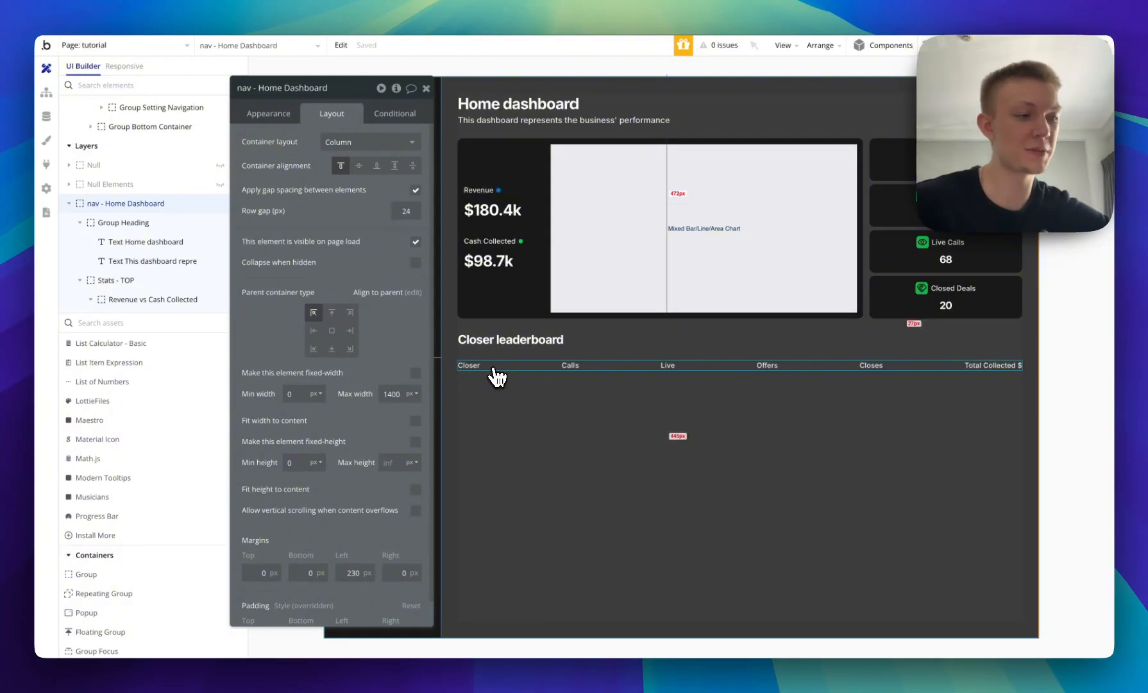
# Draw a repeating group about 140 by 232 px in the dashboard, beneath the top stats.
pyautogui.scroll(10, 151, 378)
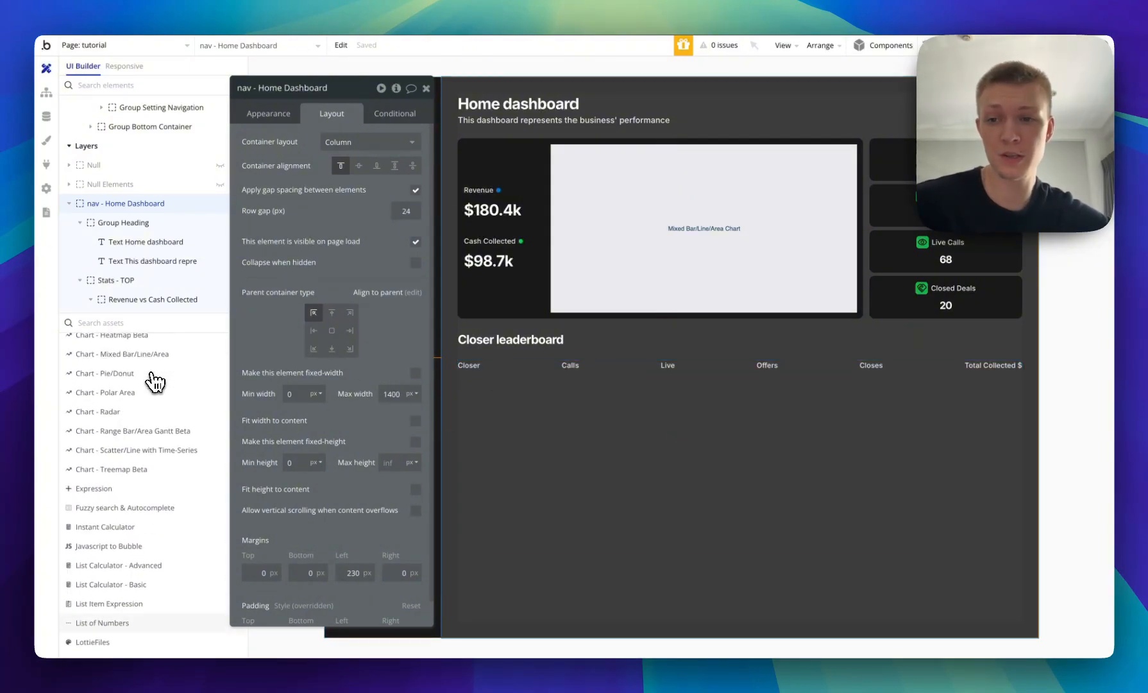
pyautogui.scroll(-10, 154, 381)
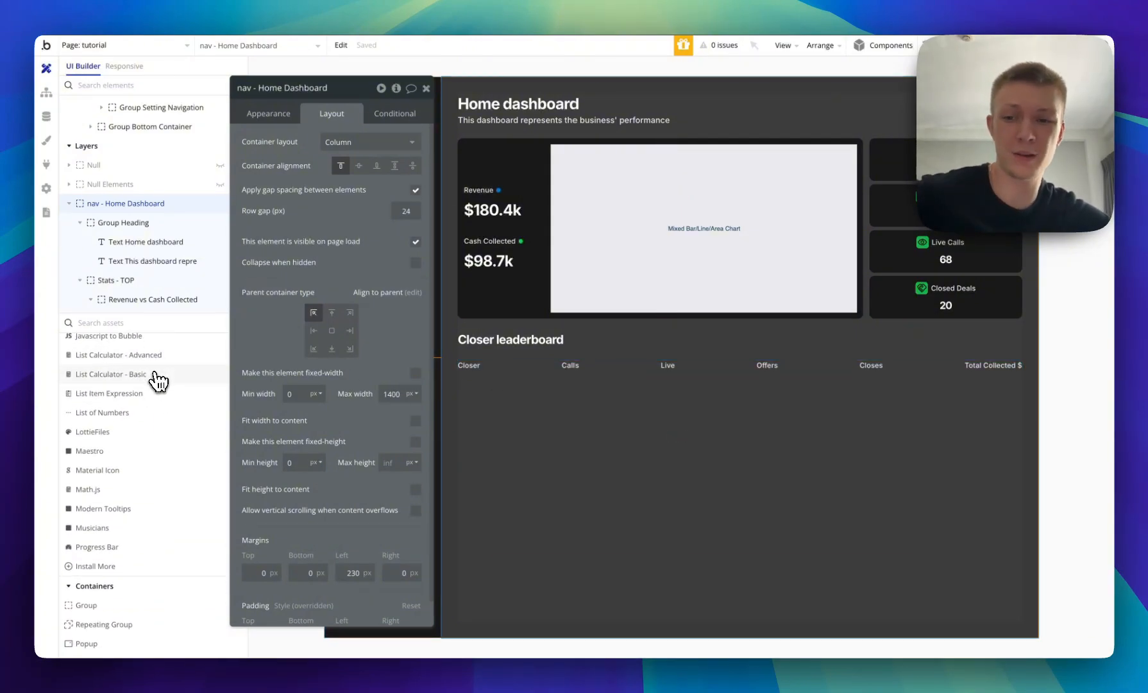
pyautogui.scroll(3, 160, 407)
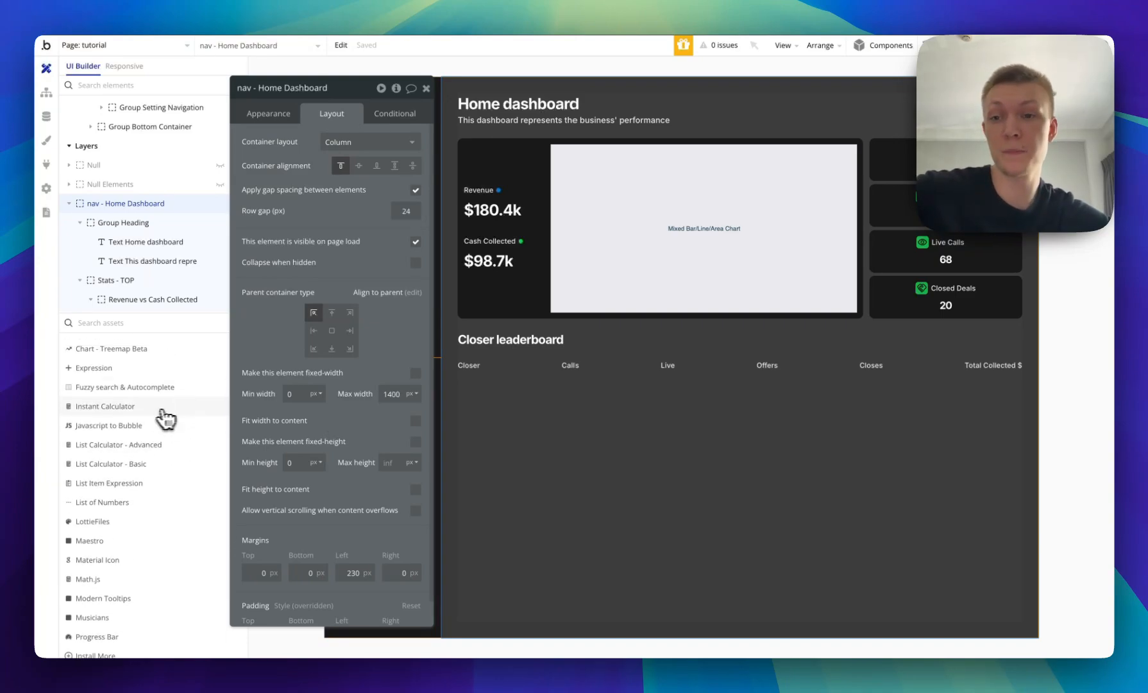
pyautogui.scroll(-9, 160, 417)
pyautogui.click(132, 420)
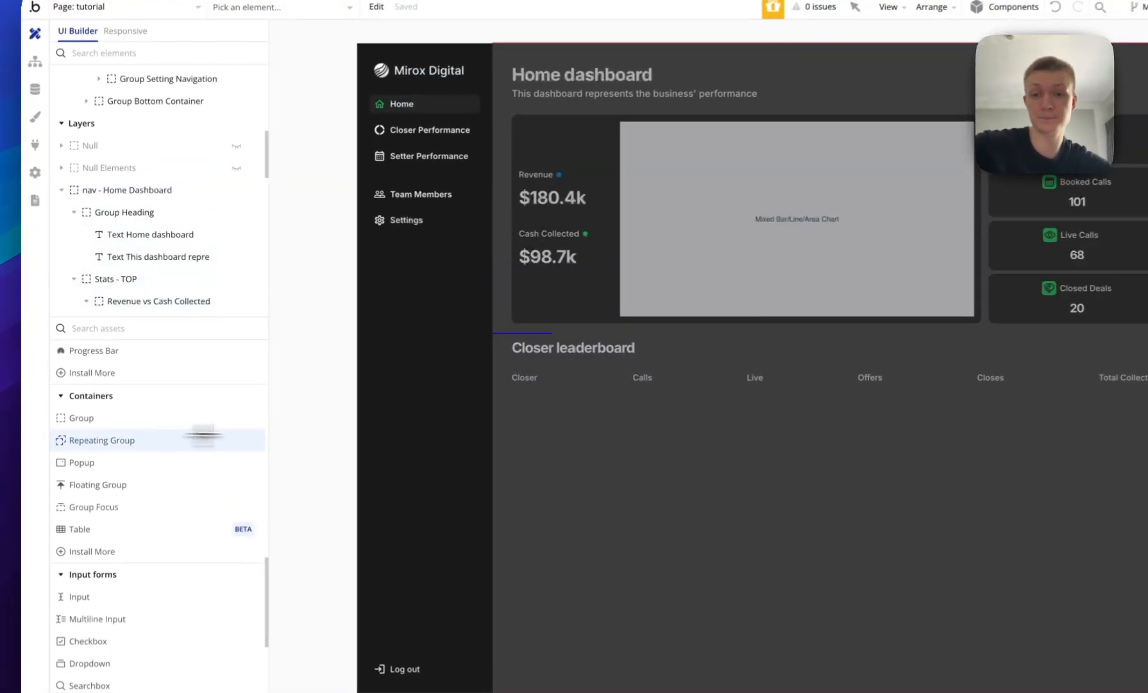
pyautogui.moveTo(517, 338); pyautogui.dragTo(602, 477)
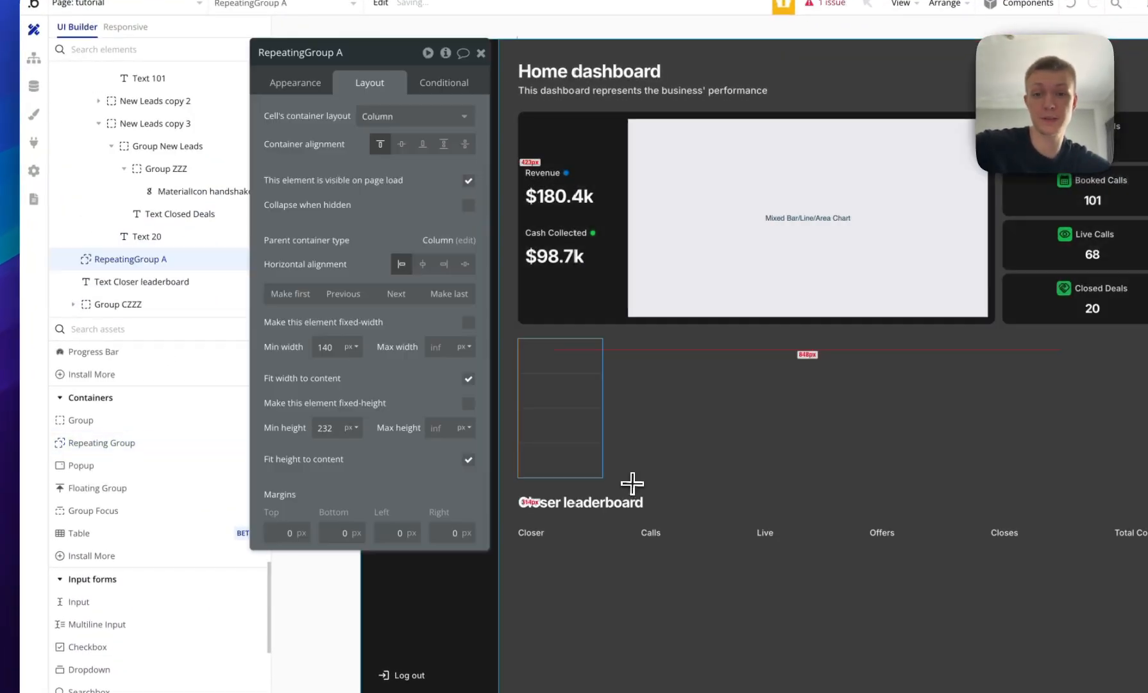
# Move the repeating group below the column labels, turn off fitting width to content and set its minimum width to 0.
pyautogui.click(418, 294)
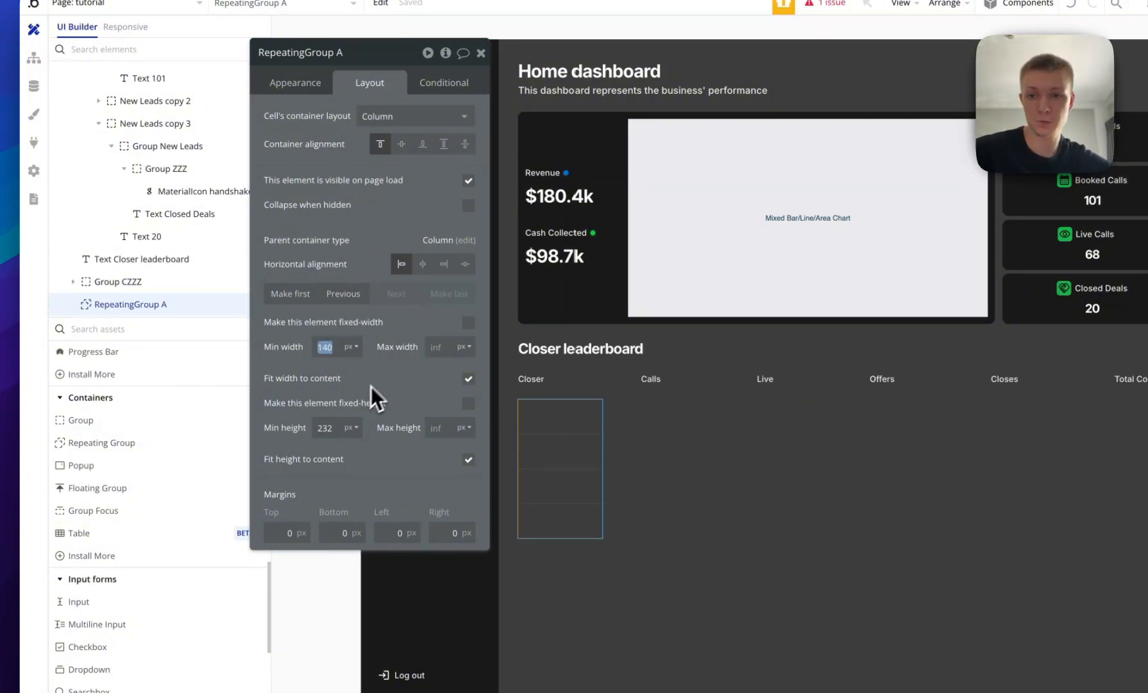
pyautogui.click(468, 378)
pyautogui.doubleClick(324, 347)
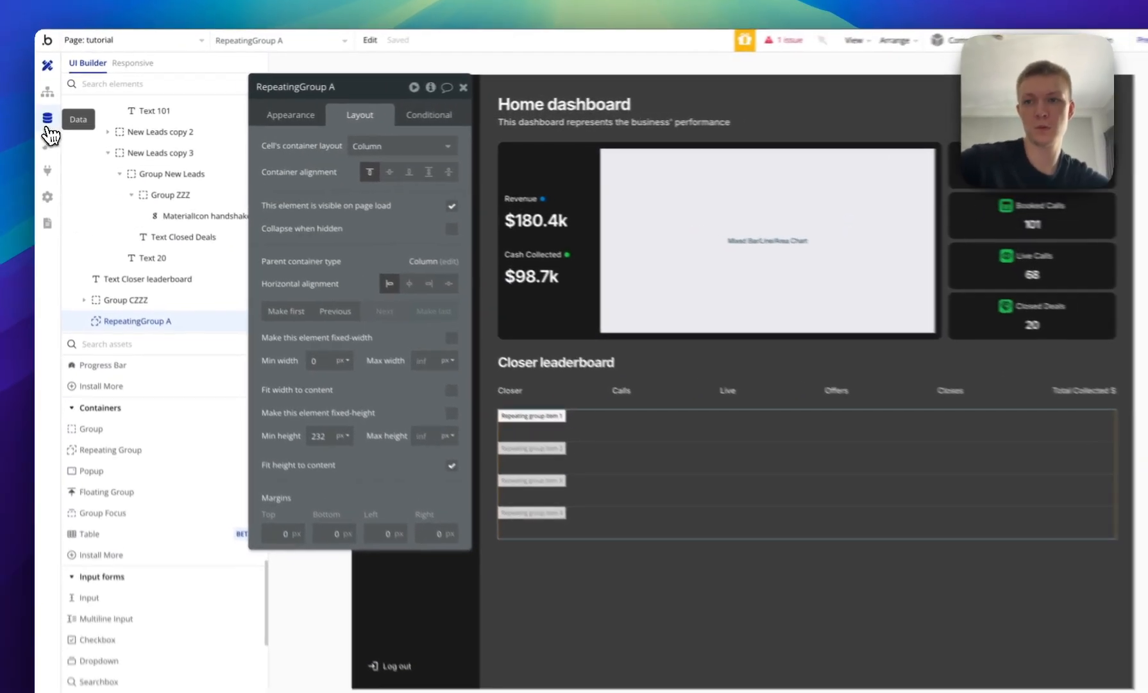
# Examine the Closer Daily Stats records and the fields defined for that data type in the database.
pyautogui.click(48, 128)
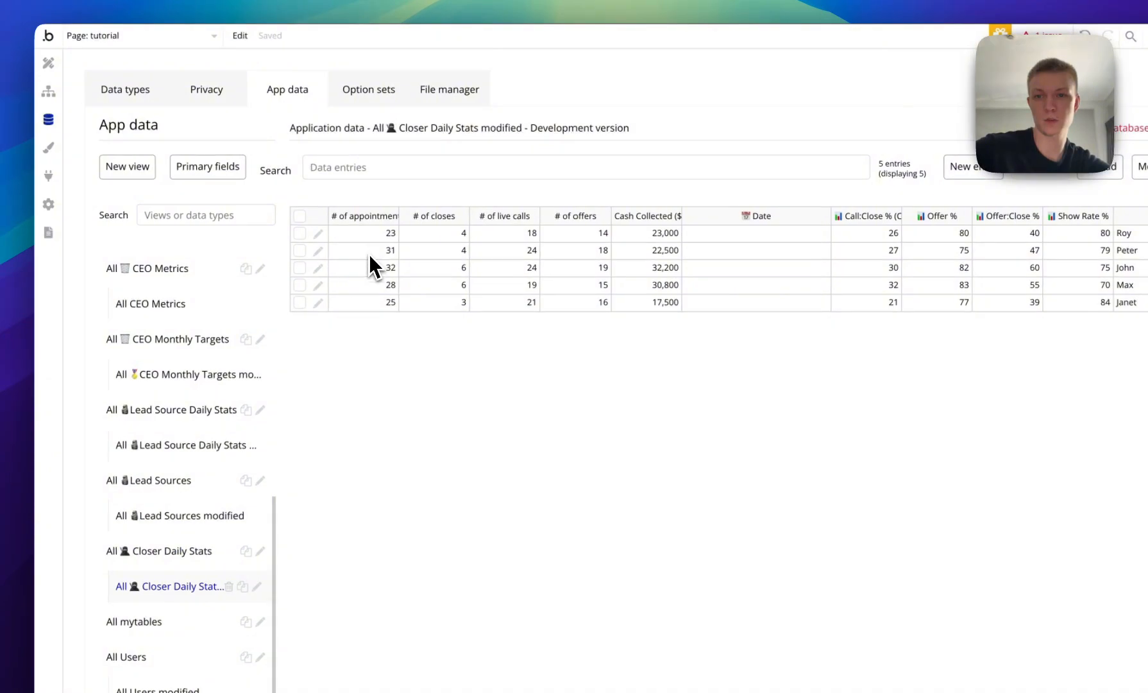
pyautogui.click(51, 61)
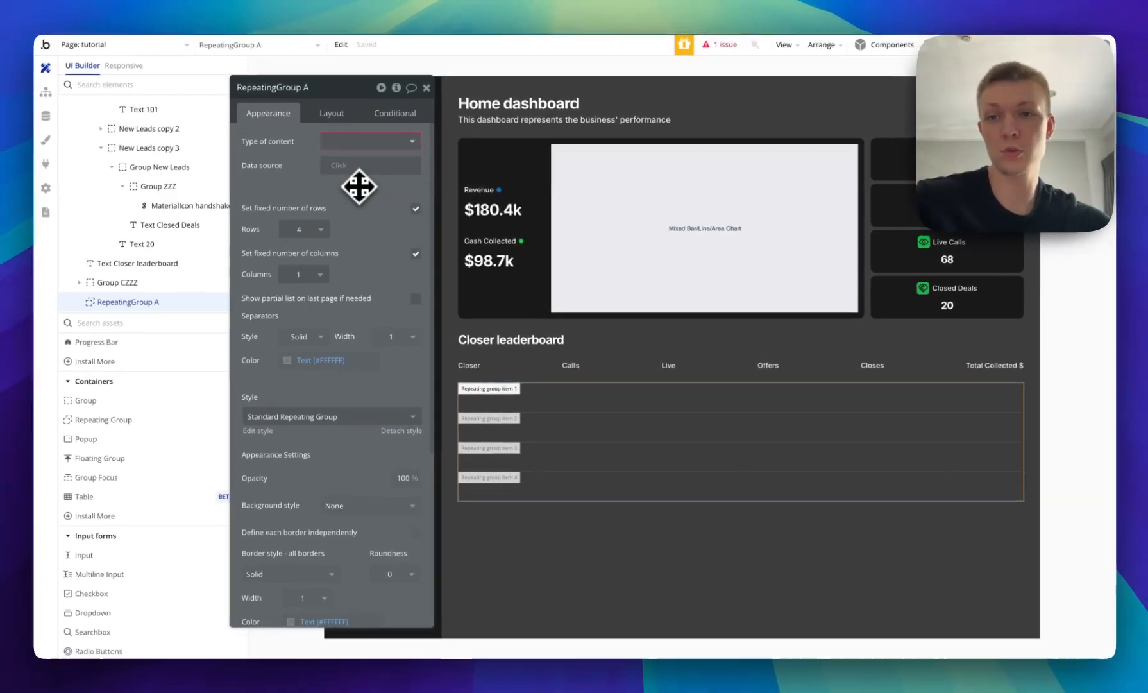
pyautogui.click(46, 125)
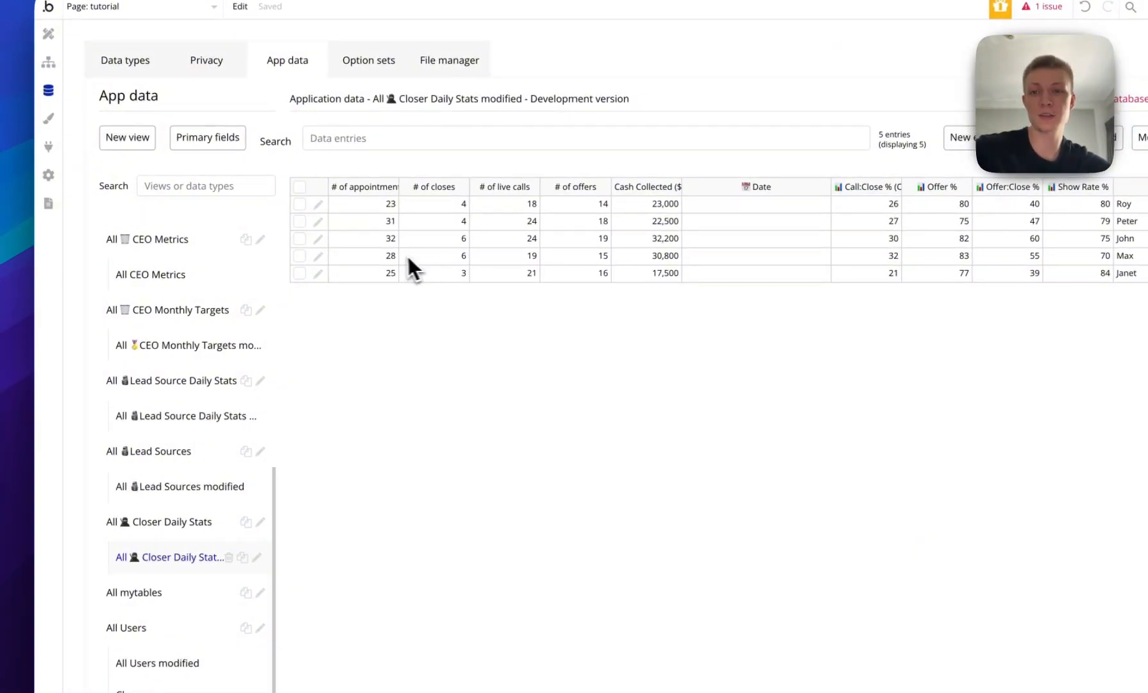
pyautogui.click(125, 60)
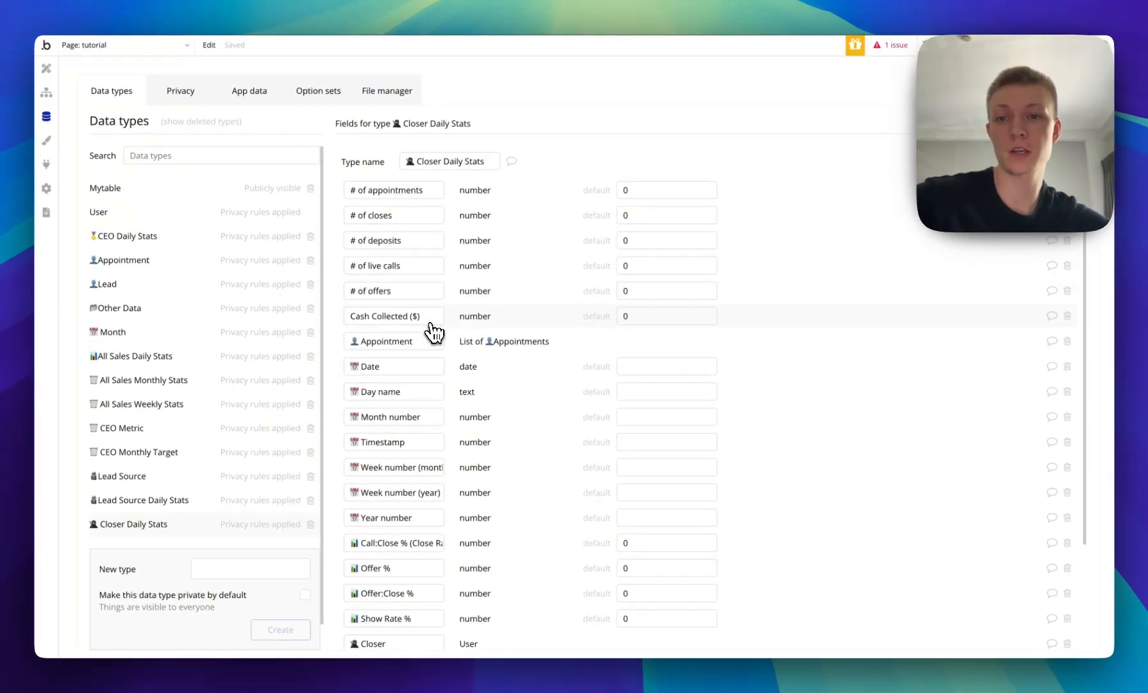
pyautogui.scroll(-4, 442, 367)
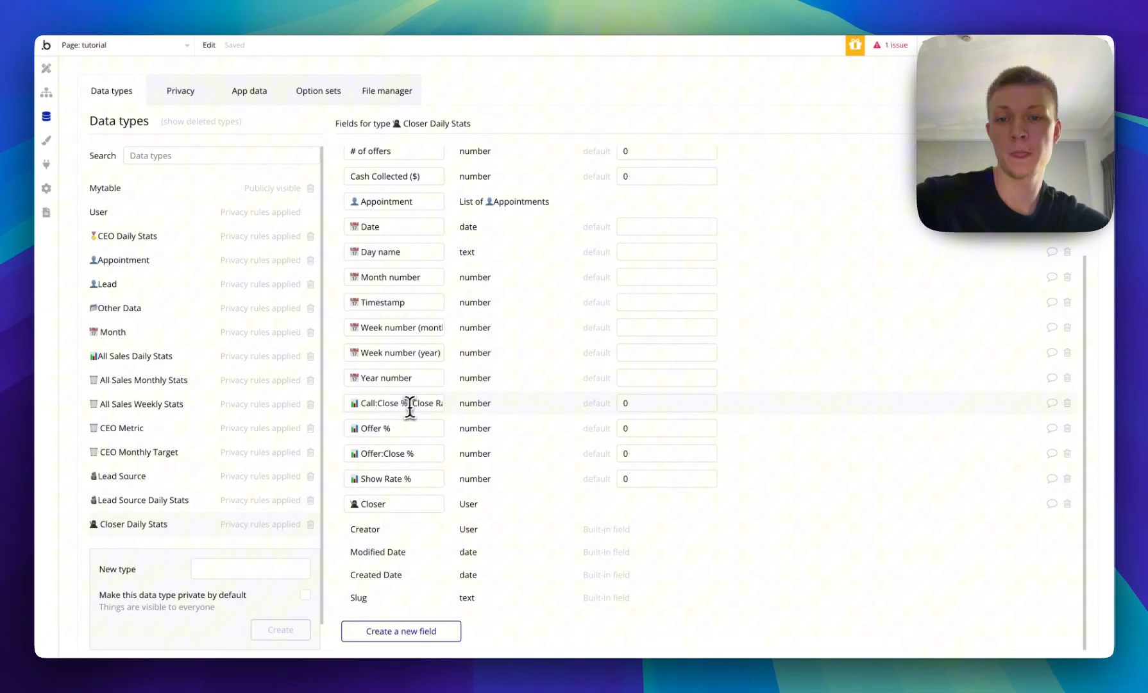
pyautogui.moveTo(413, 479); pyautogui.dragTo(360, 478)
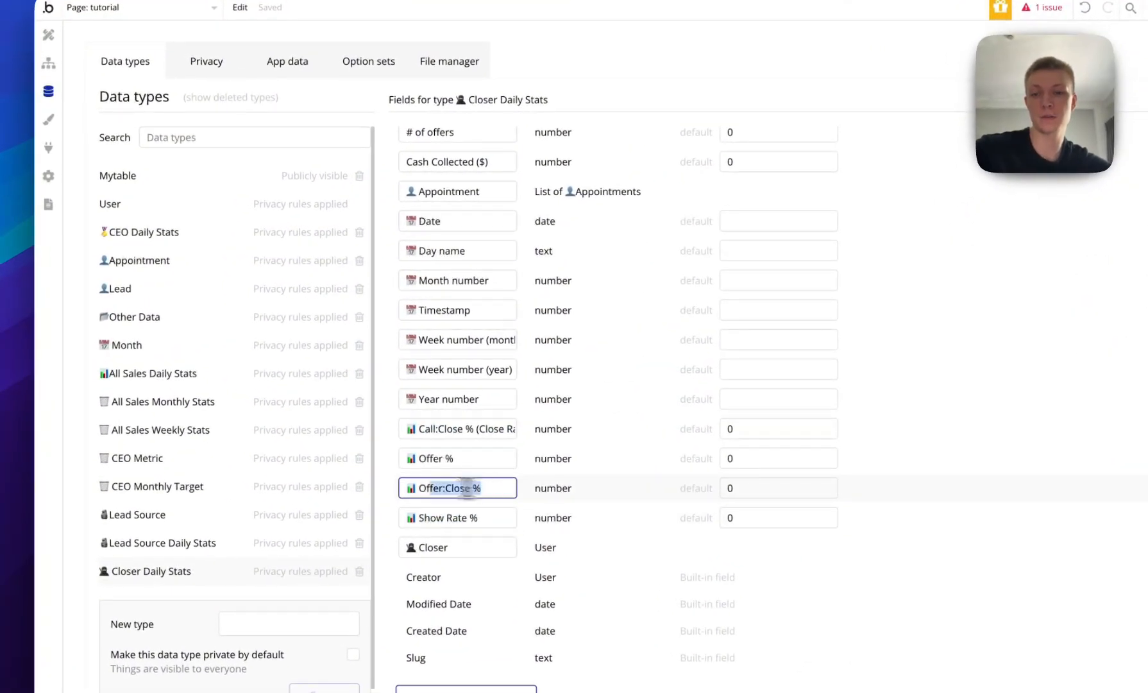
pyautogui.scroll(2, 466, 418)
pyautogui.scroll(2, 474, 414)
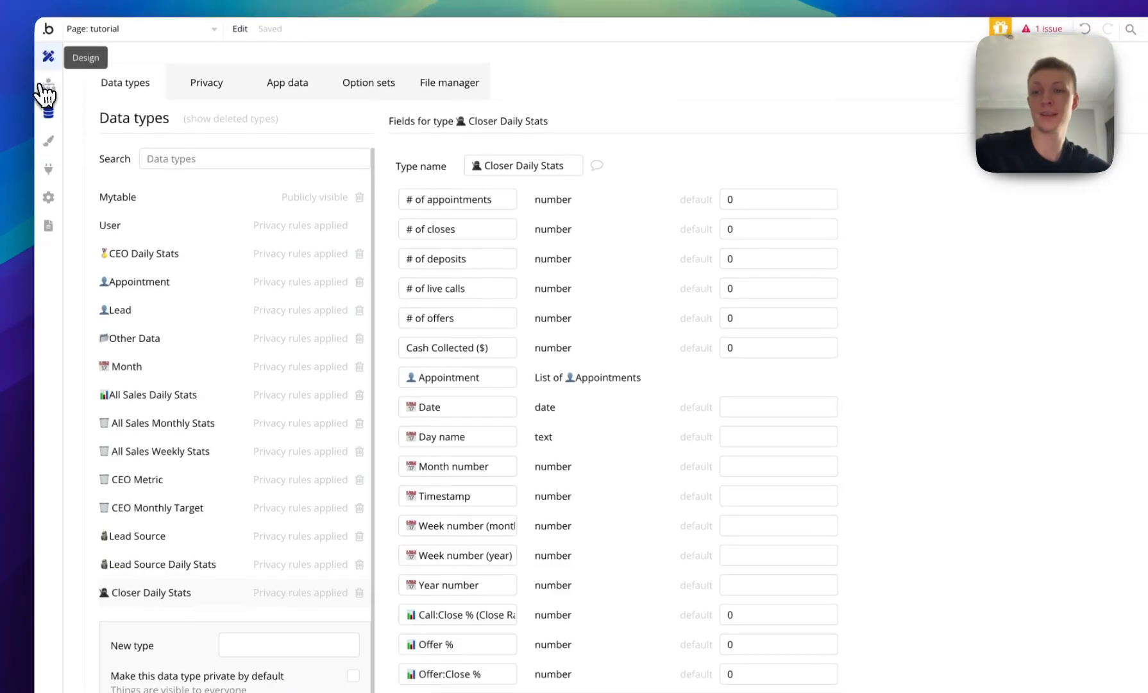
# Return to the page design and give the repeating group a fixed number of 5 rows.
pyautogui.click(48, 35)
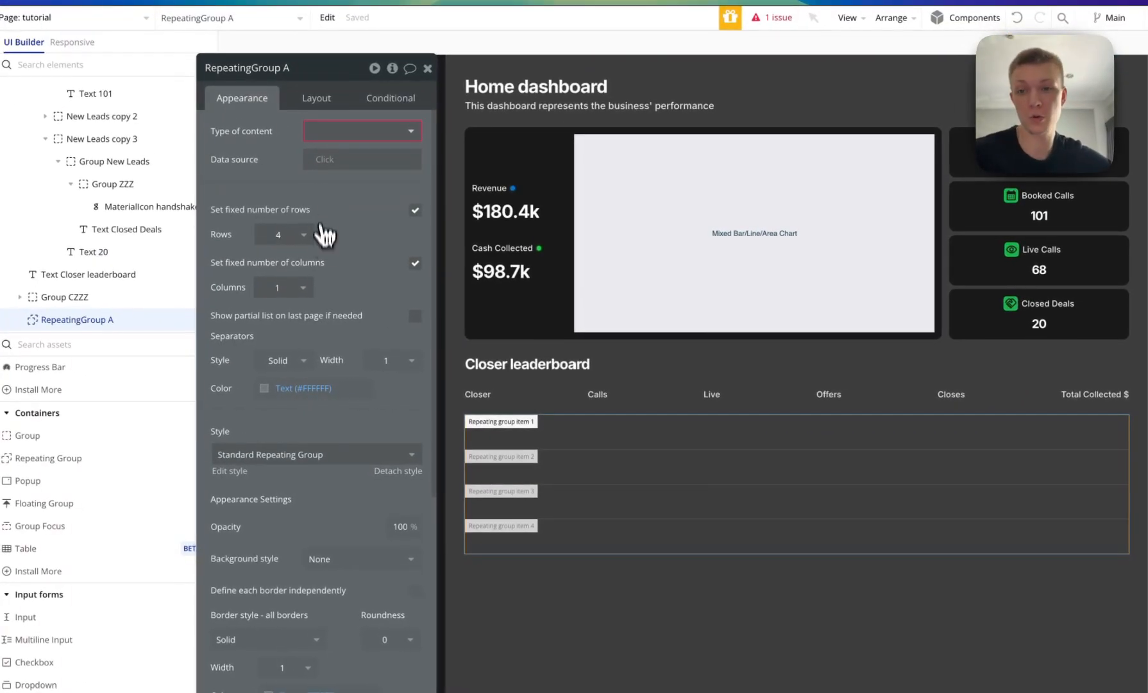
pyautogui.click(305, 236)
pyautogui.click(286, 365)
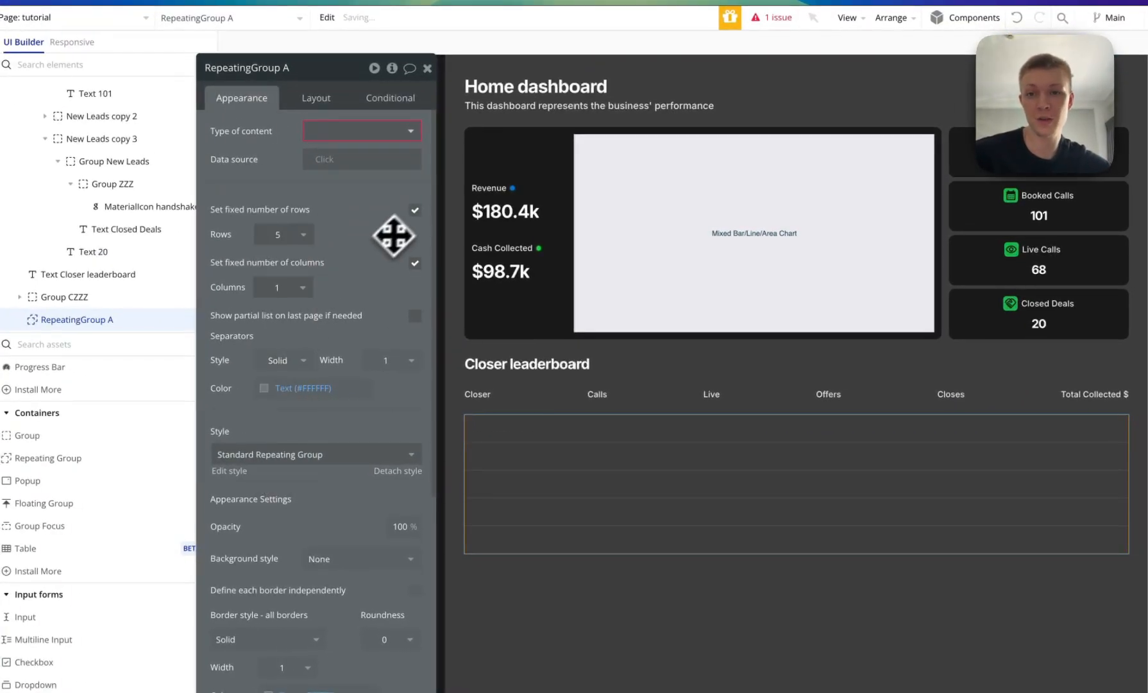
pyautogui.click(415, 211)
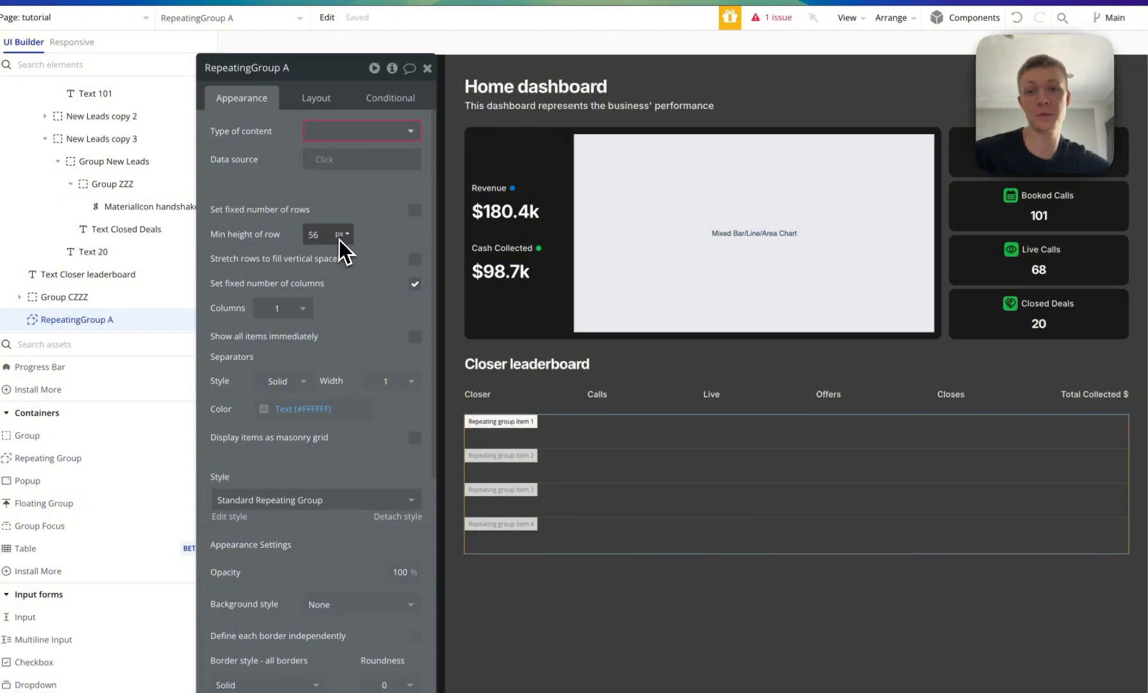
pyautogui.click(414, 212)
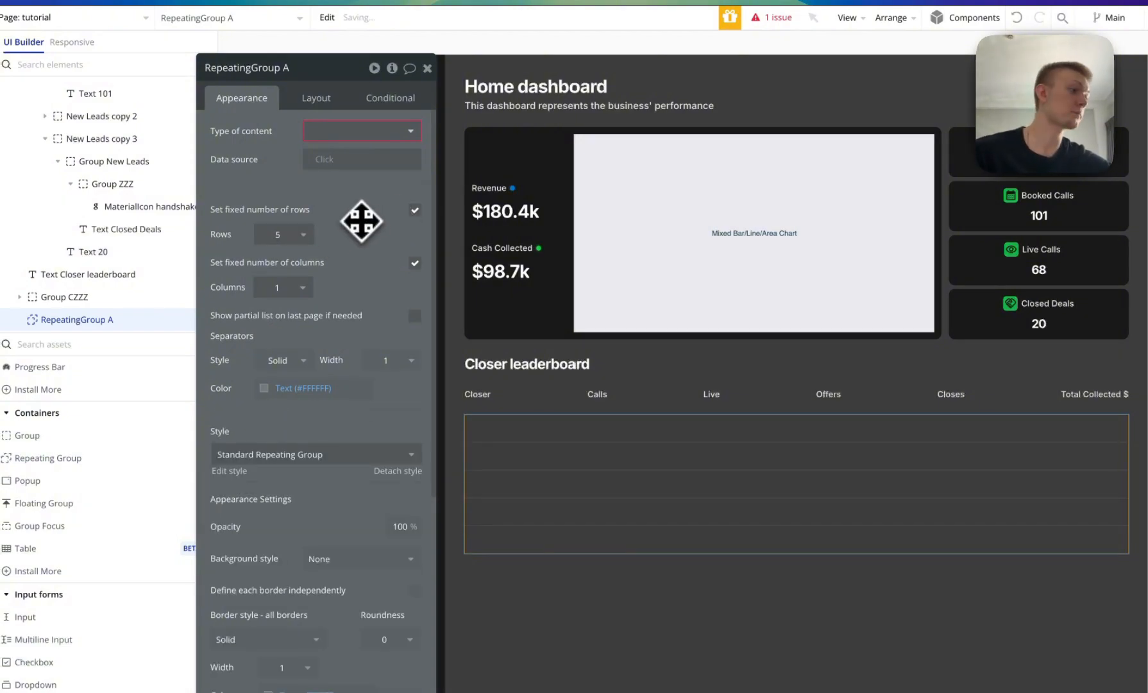
# Set the repeating group's type of content to Closer Daily Stats.
pyautogui.click(377, 133)
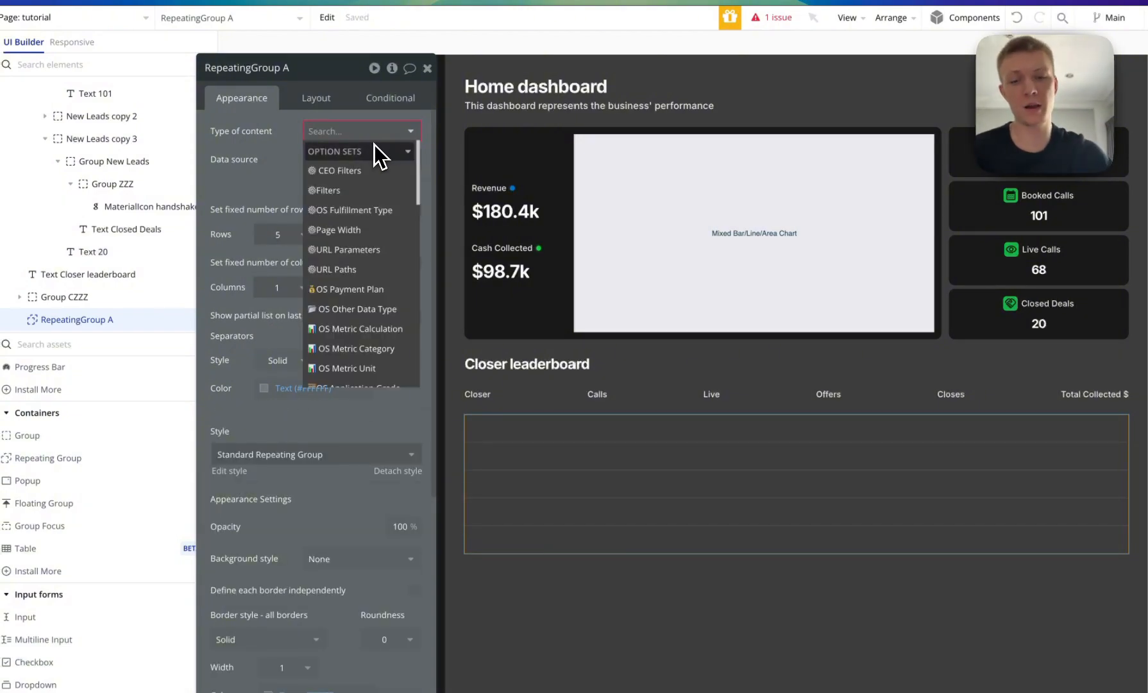
pyautogui.write('close')
pyautogui.click(387, 170)
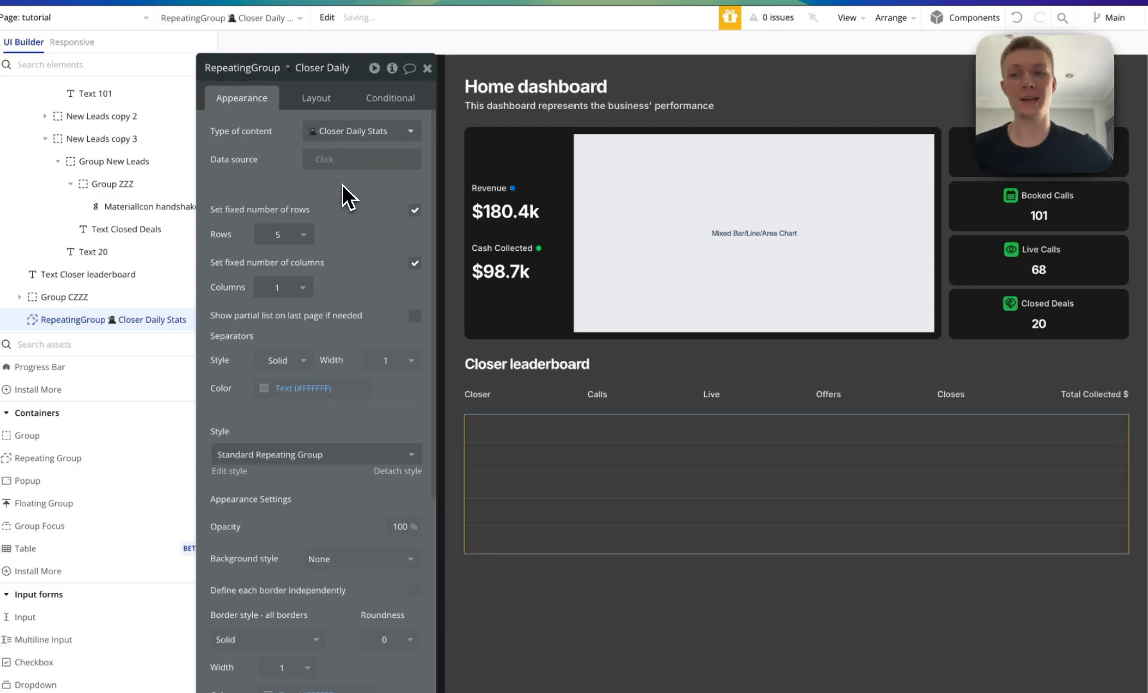
# Set the repeating group's data source to a search for Closer Daily Stats, without constraints.
pyautogui.click(316, 168)
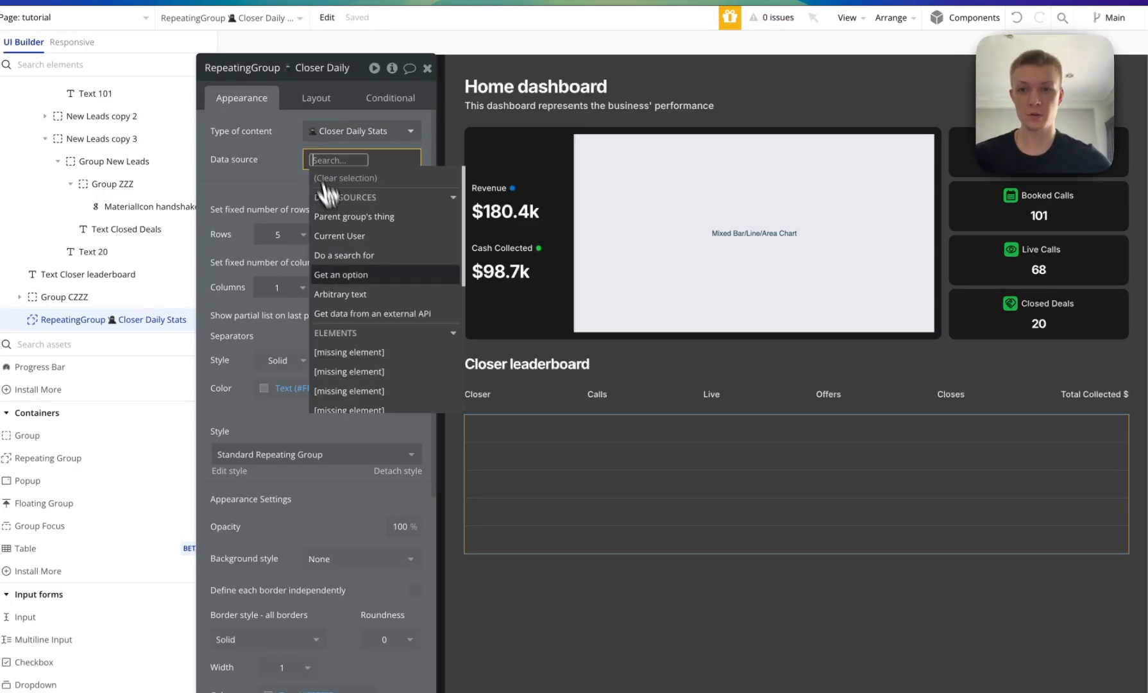
pyautogui.click(378, 257)
pyautogui.click(606, 103)
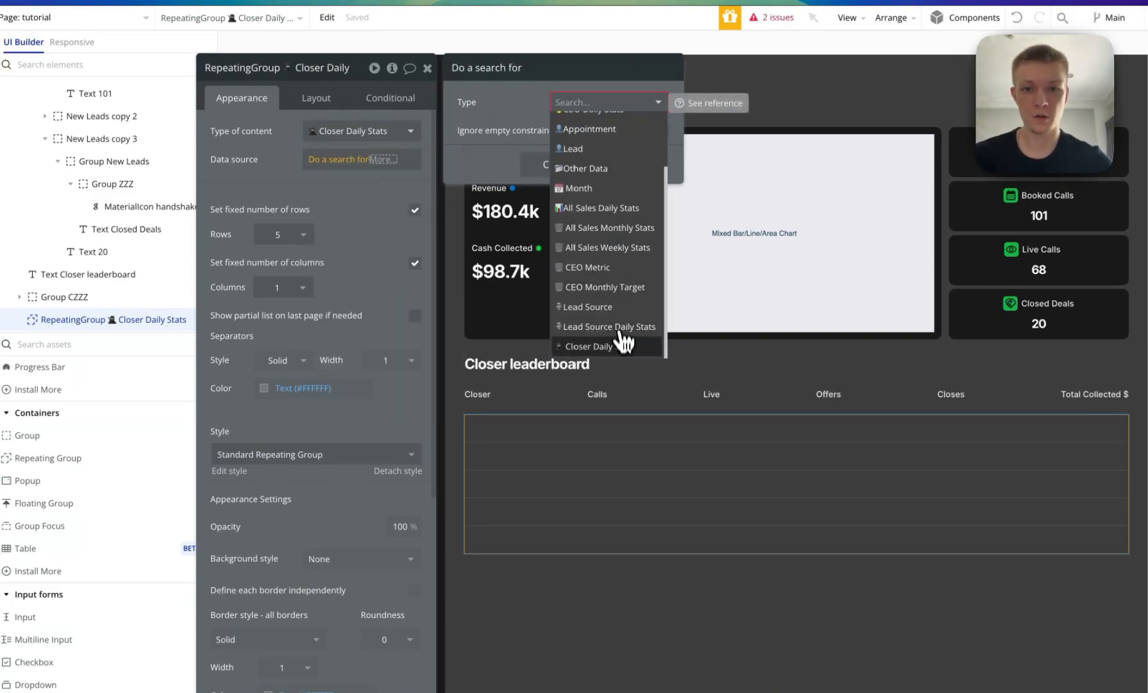
pyautogui.click(593, 342)
pyautogui.click(556, 241)
pyautogui.click(291, 181)
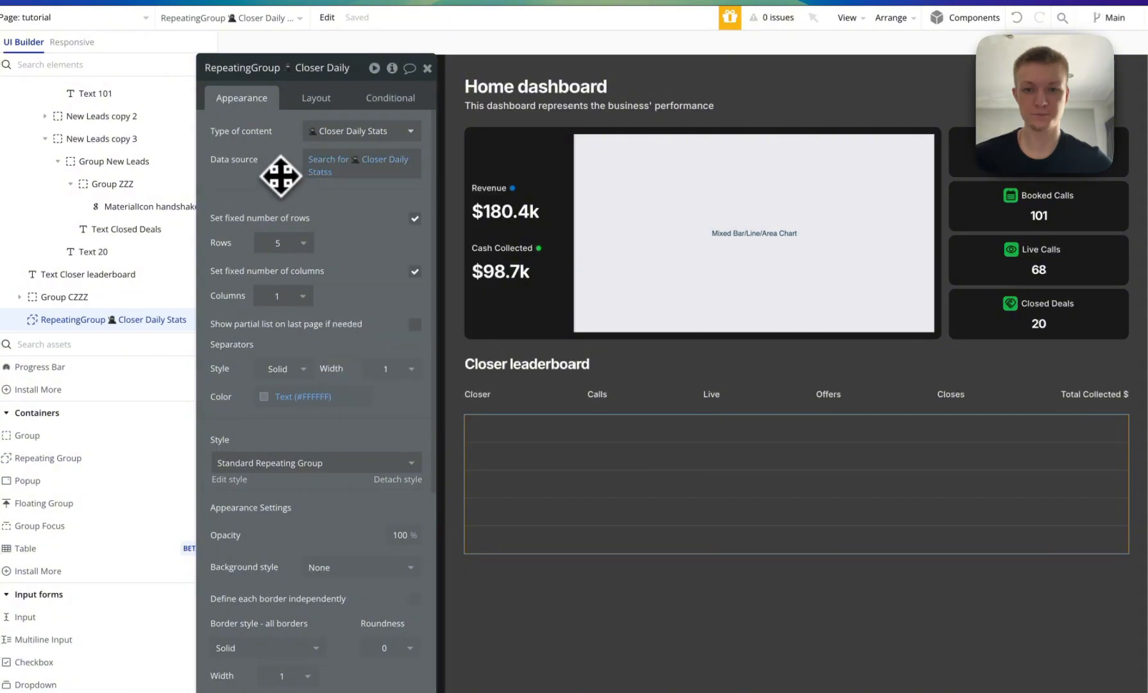
pyautogui.scroll(1, 28, 486)
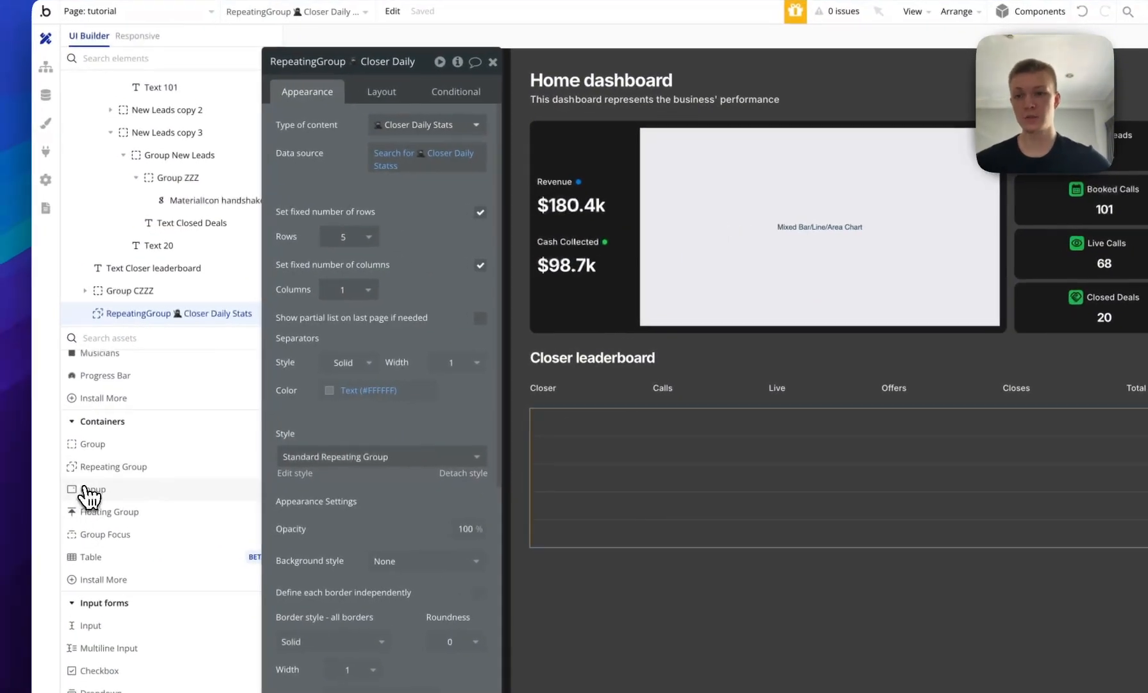
# Add a group inside the repeating group's cell, with minimum width and height 0 and fit height to content off.
pyautogui.click(124, 446)
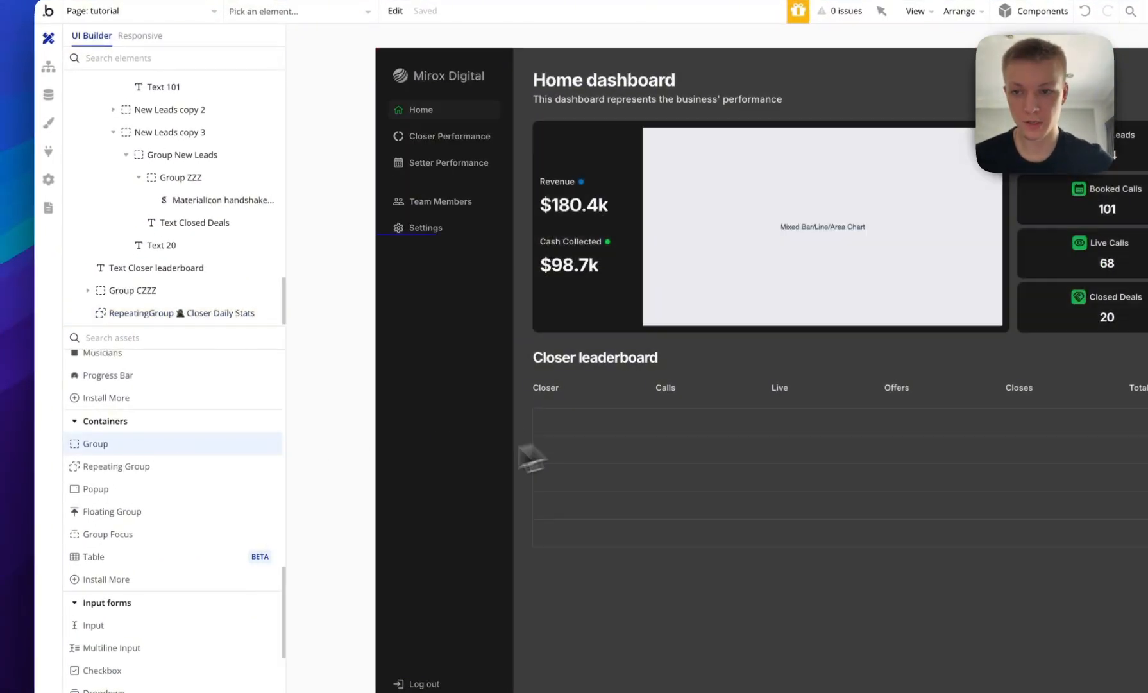
pyautogui.click(168, 317)
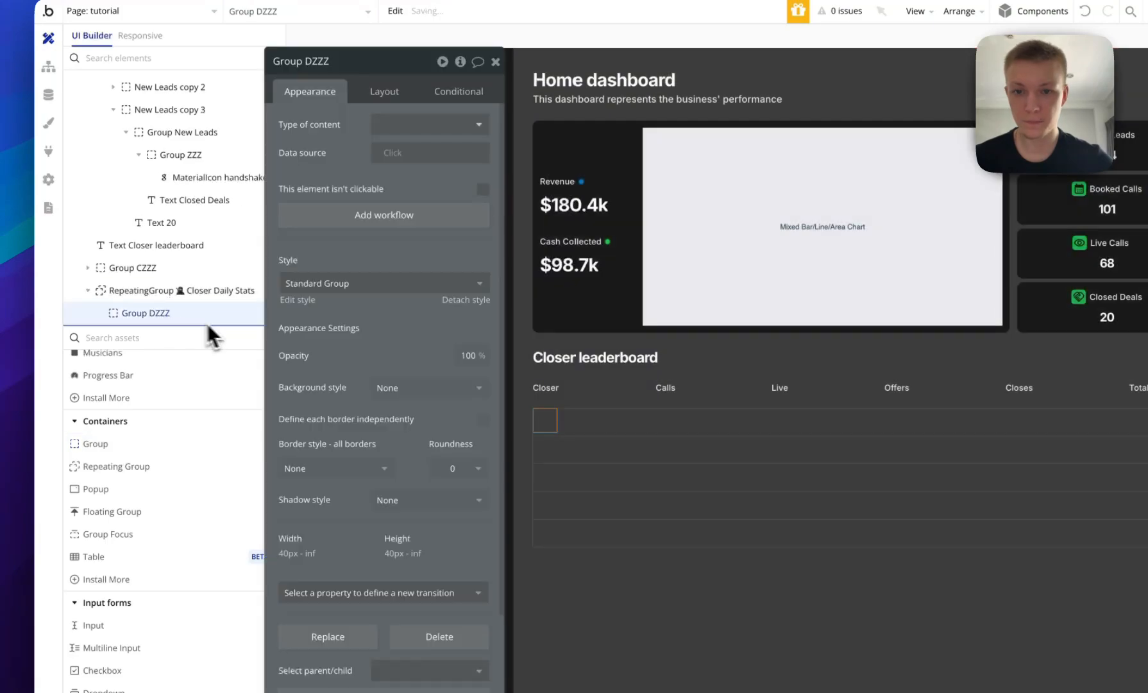
pyautogui.click(384, 91)
pyautogui.click(483, 412)
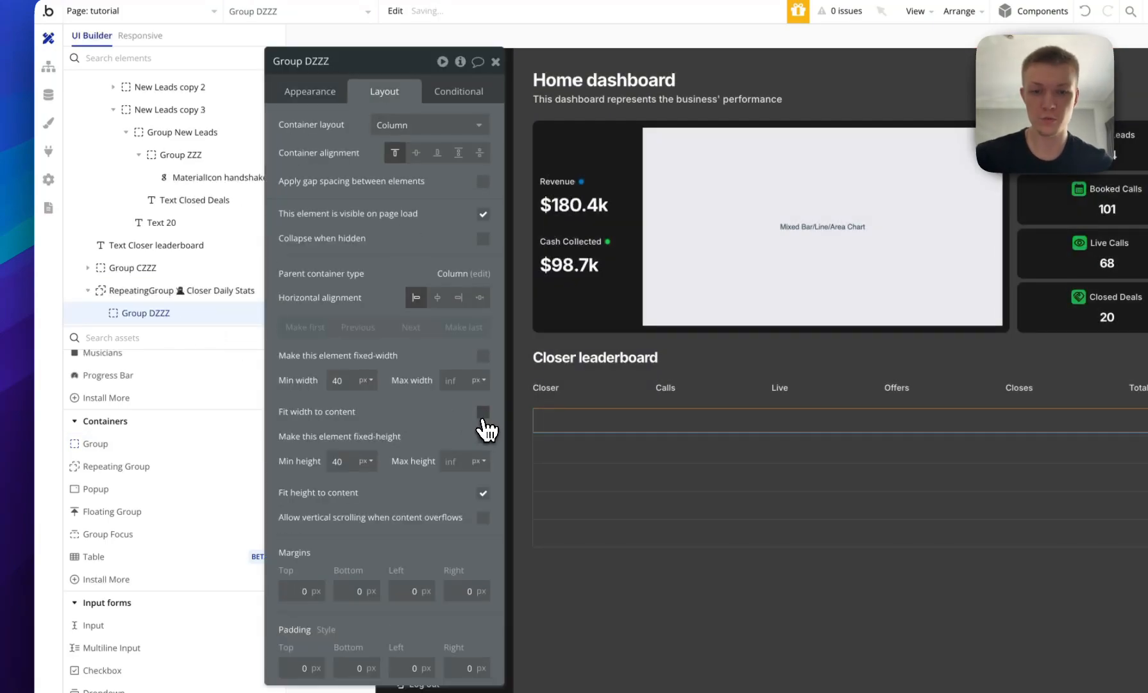
pyautogui.moveTo(342, 384); pyautogui.dragTo(341, 385)
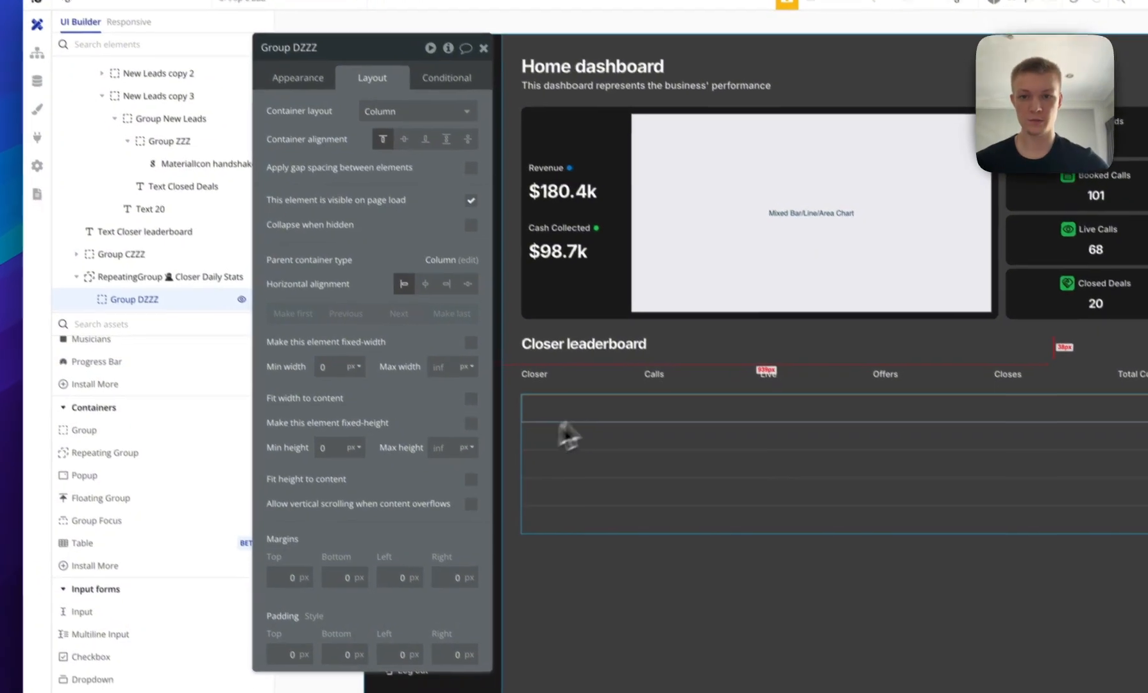
pyautogui.moveTo(366, 441); pyautogui.dragTo(330, 374)
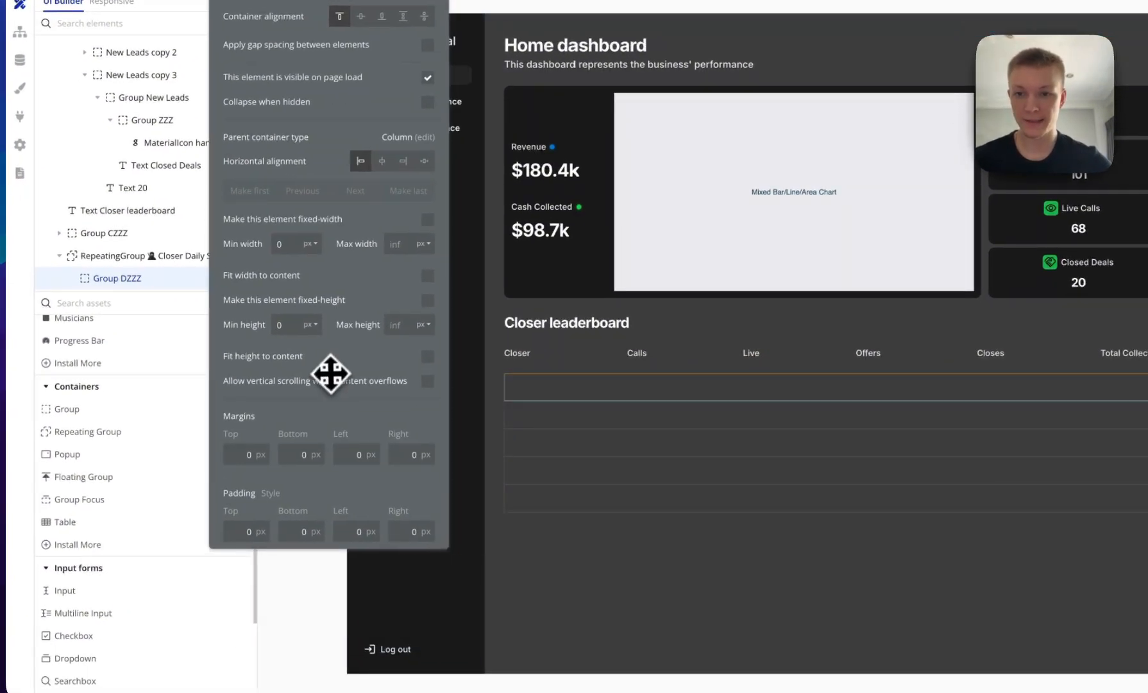
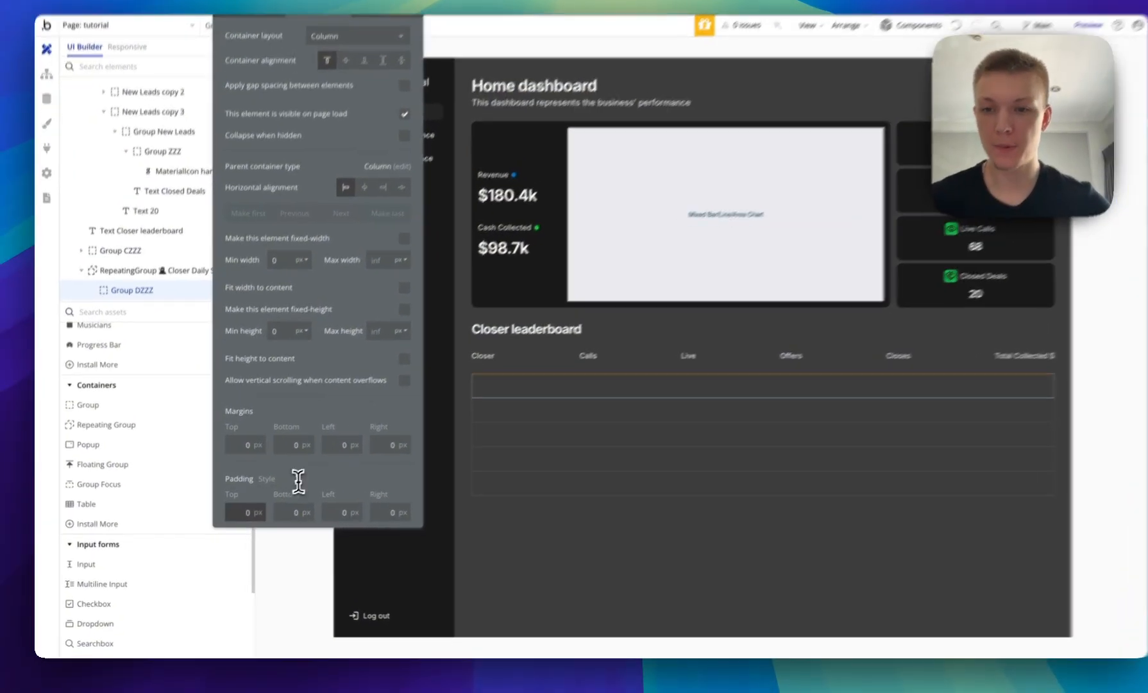
# Set the new group's padding to 10 px on all four sides.
pyautogui.click(249, 517)
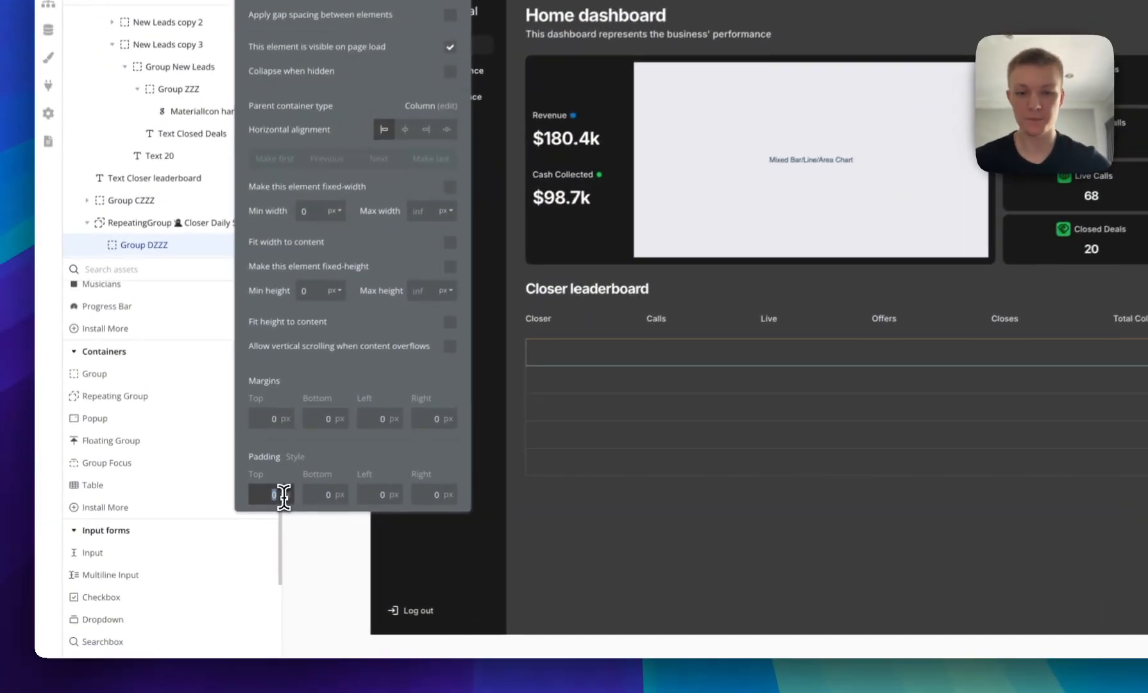
pyautogui.write('10')
pyautogui.press('Tab')
pyautogui.write('10')
pyautogui.press('Tab')
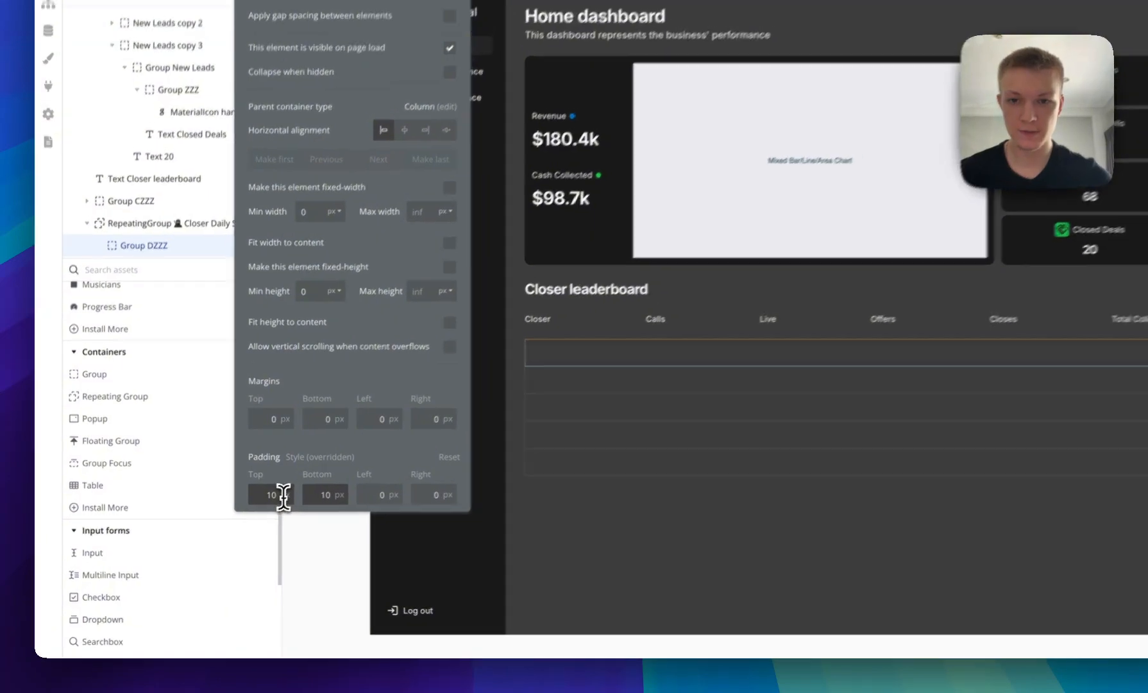
pyautogui.write('10')
pyautogui.press('Tab')
pyautogui.write('10')
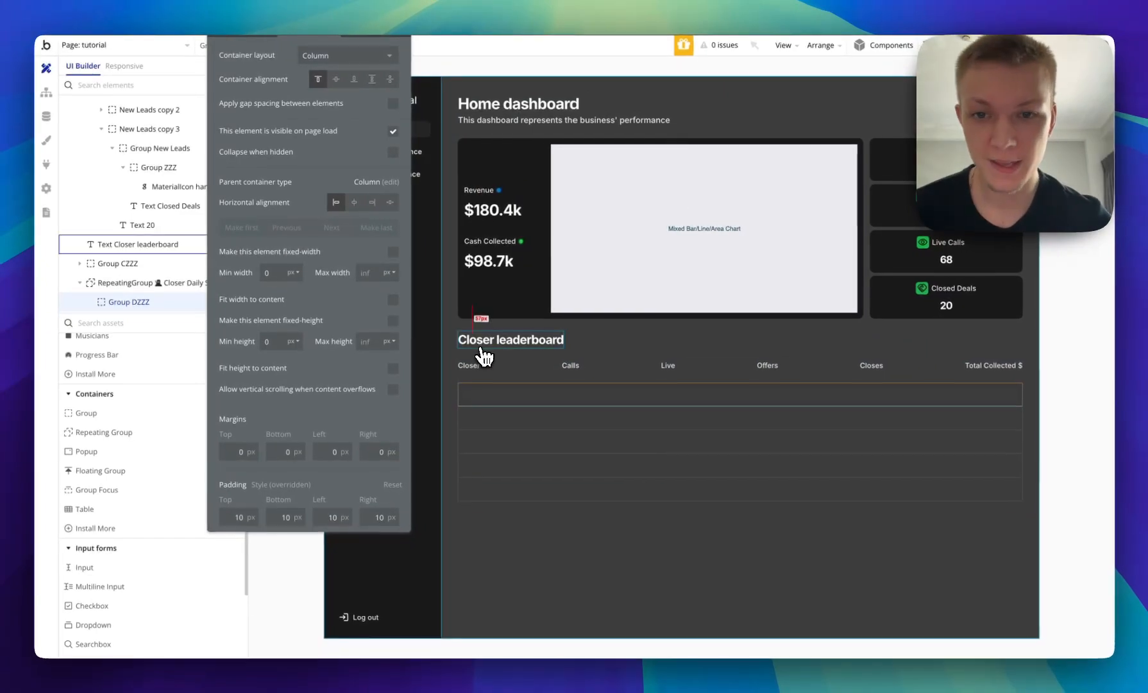
# Copy the Closer column label and paste it into the group inside the repeating group's cell.
pyautogui.click(476, 365)
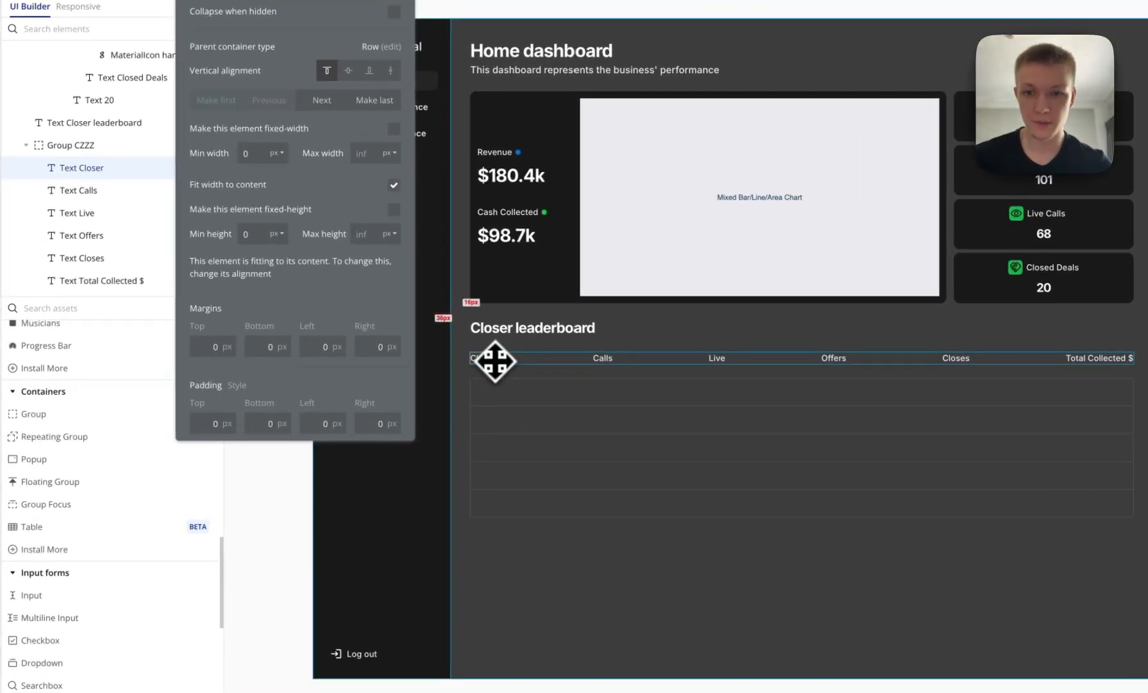
pyautogui.click(495, 387)
pyautogui.rightClick(495, 392)
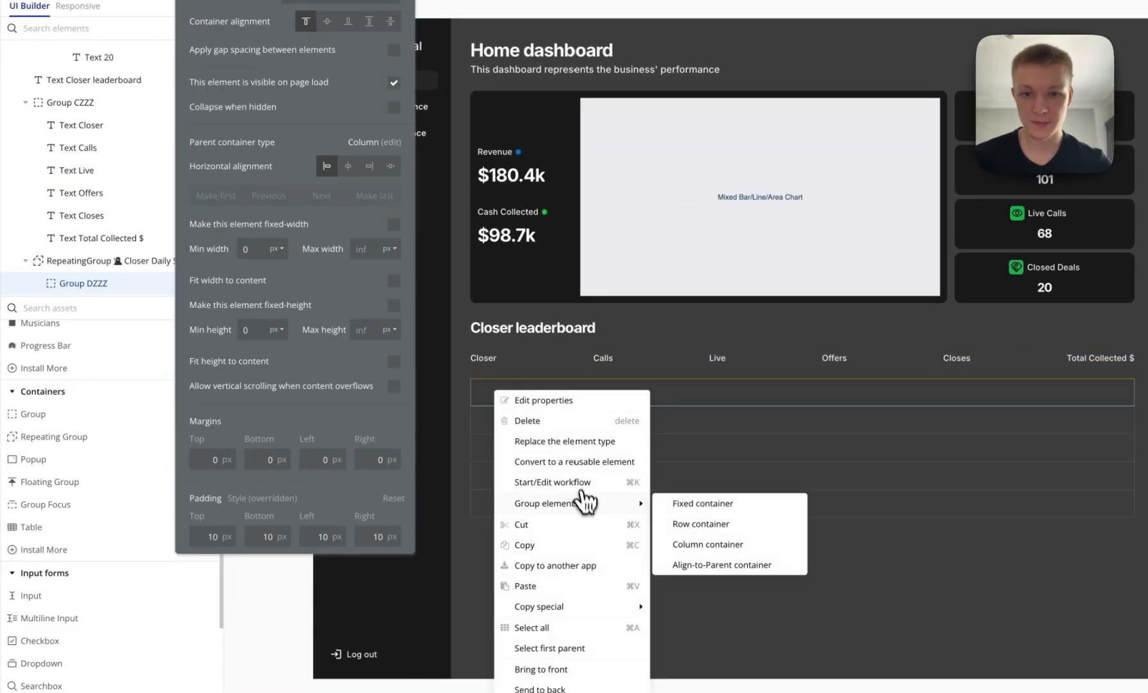
pyautogui.click(552, 584)
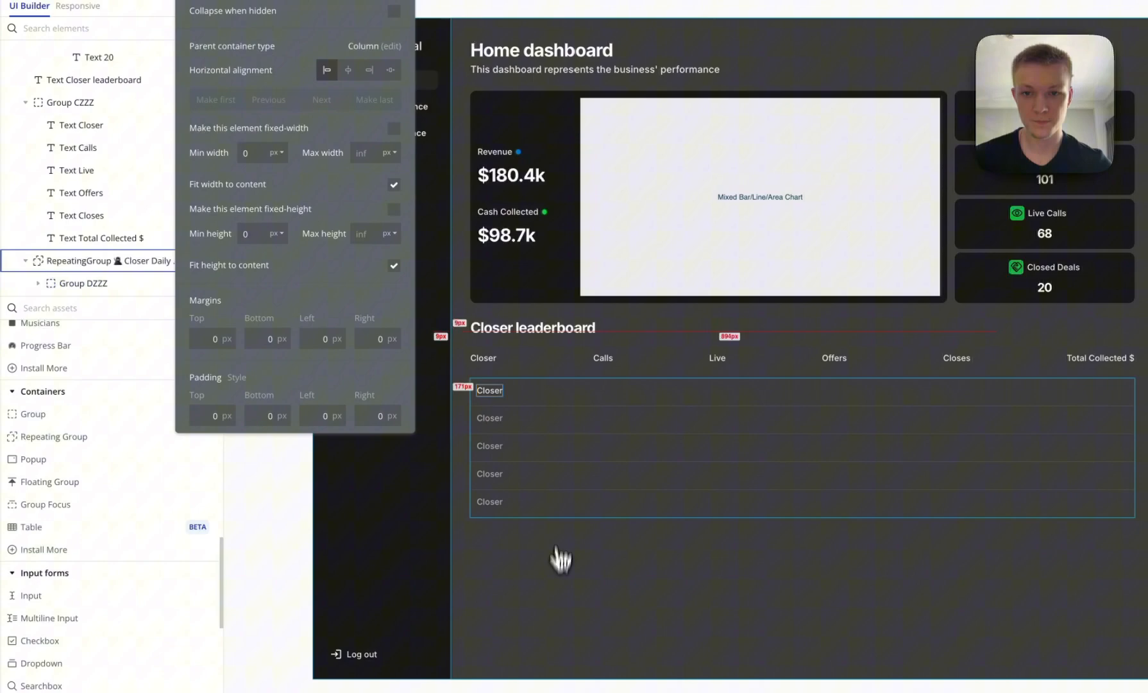
# Set the cell group's container layout to Row and centre the pasted Closer text vertically.
pyautogui.click(544, 404)
pyautogui.scroll(2, 301, 121)
pyautogui.click(351, 73)
pyautogui.click(344, 159)
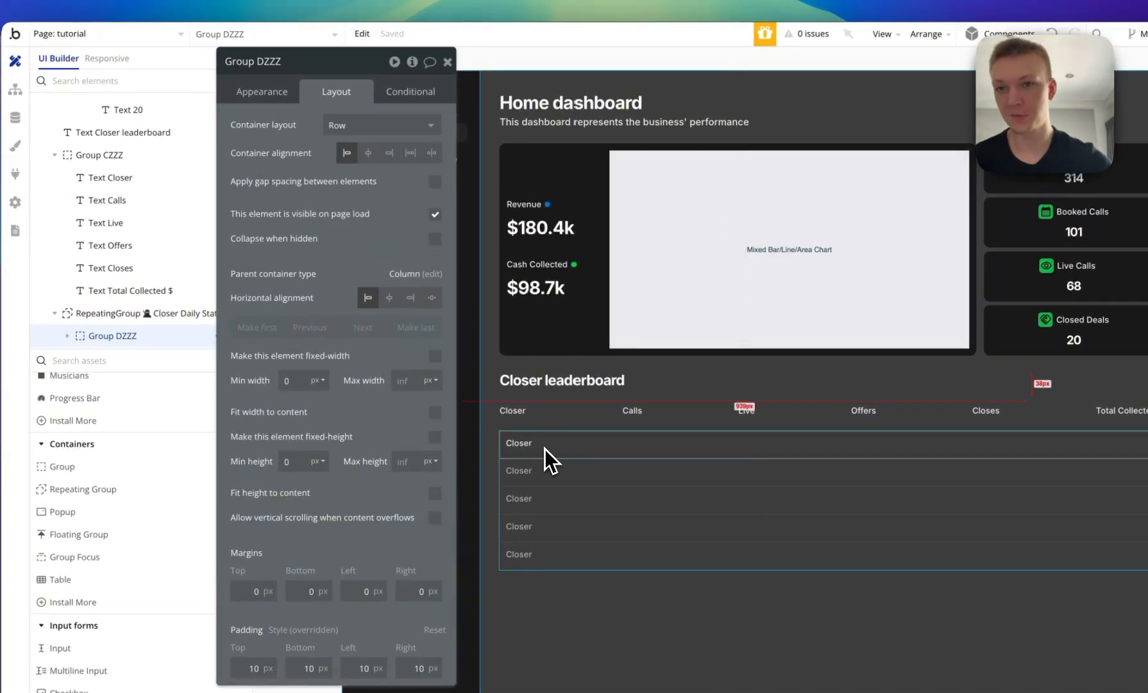
# Rename the cell group to Card Closer Statistics and add a second copy of the Closer text inside it.
pyautogui.click(280, 63)
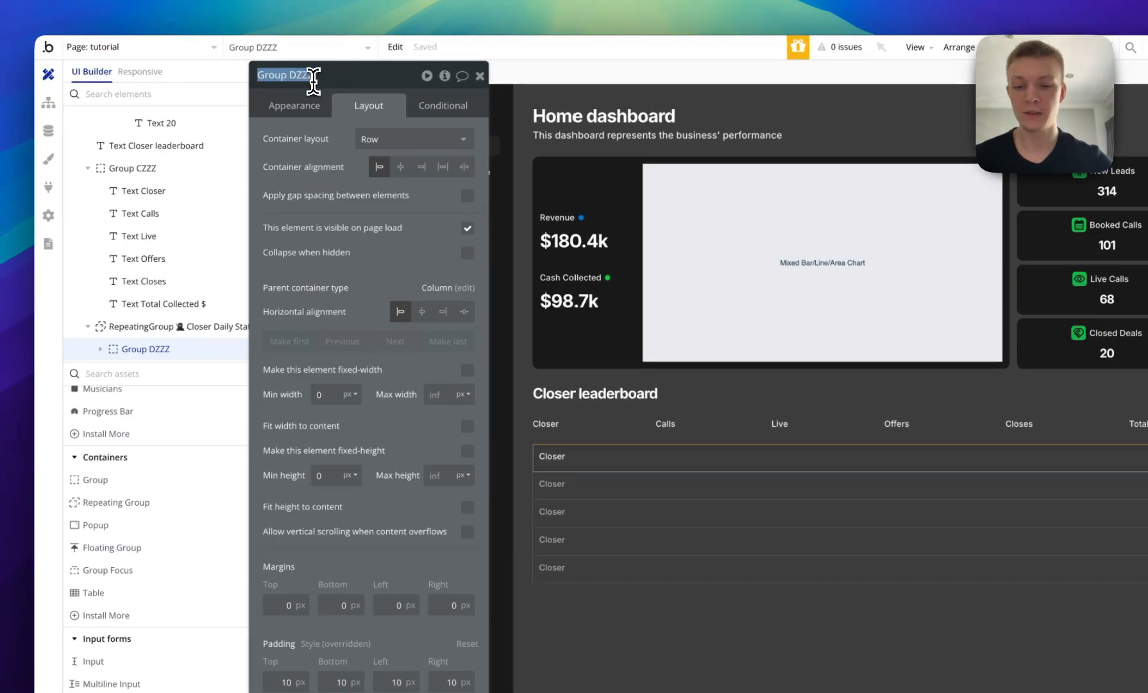
pyautogui.write('Card Closer Statistics')
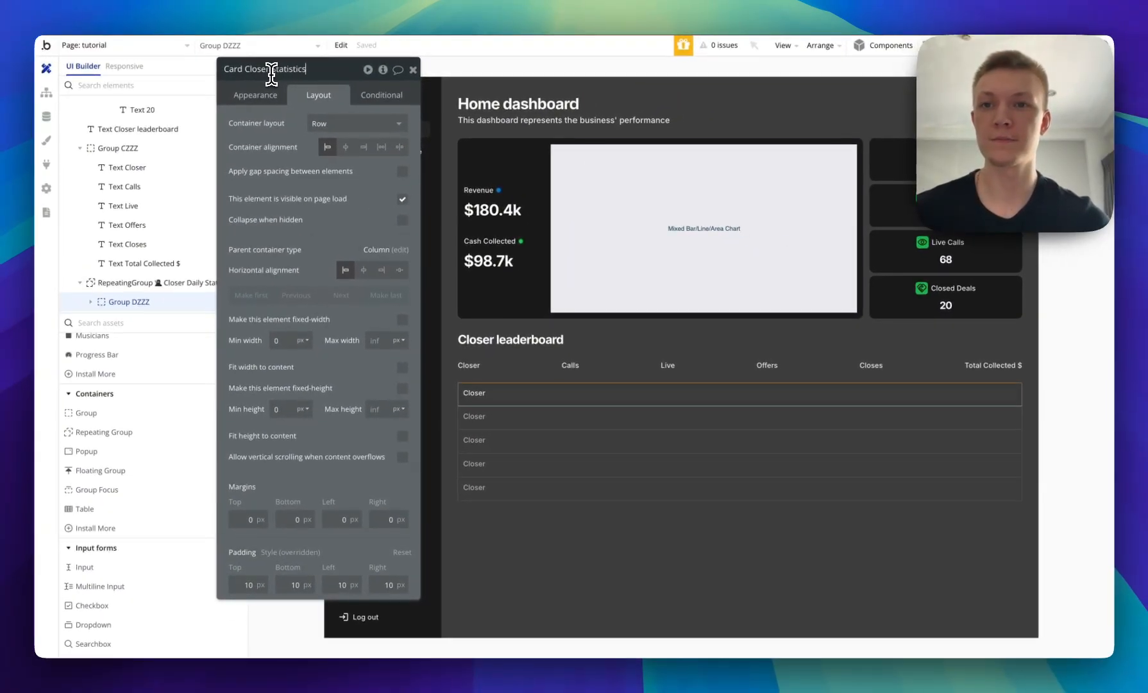
pyautogui.press('Return')
pyautogui.click(474, 393)
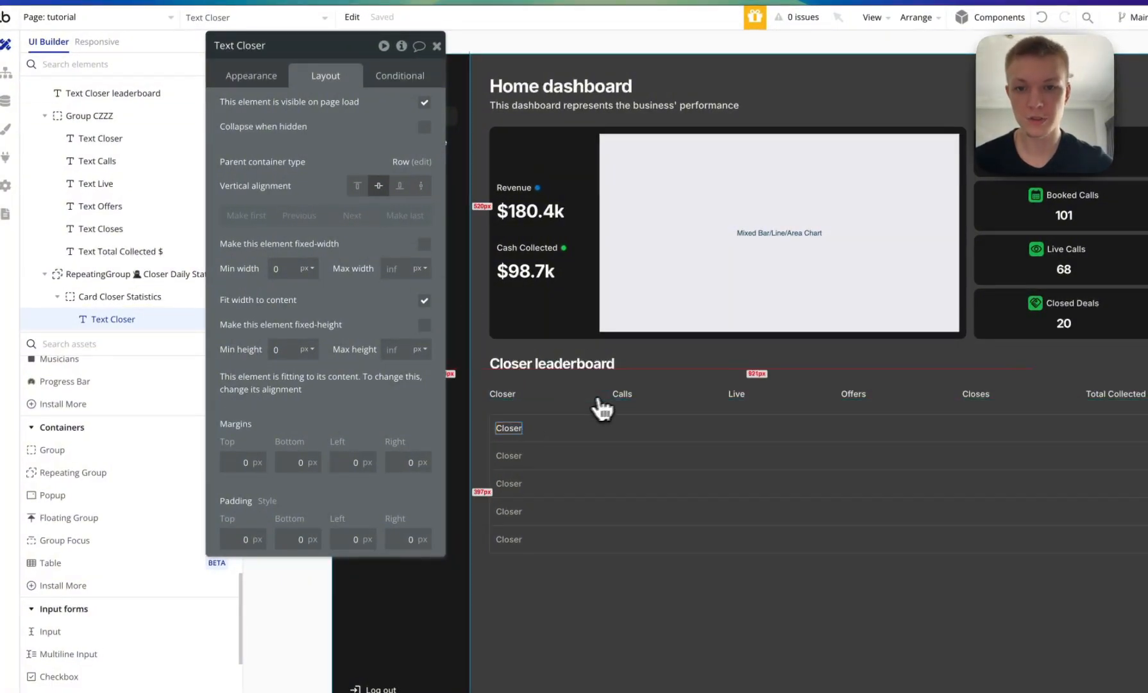
pyautogui.hotkey('ctrl', 'v')
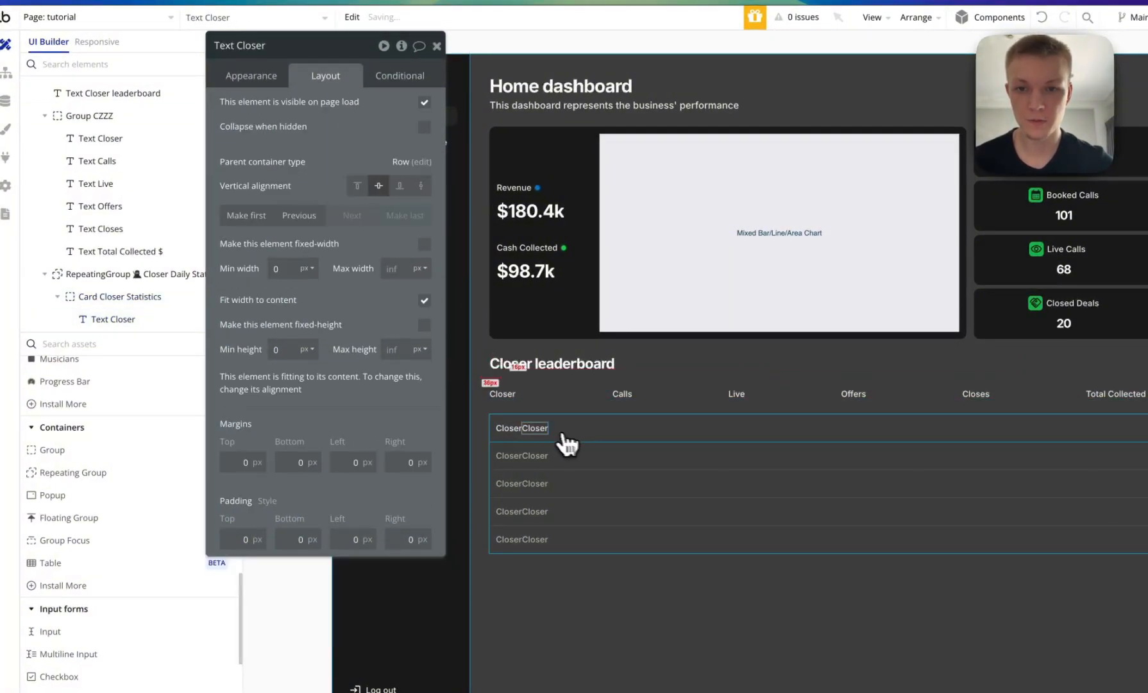
# Set the card group's type of content to Closer Daily Stats and its data source to Current cell's Closer Daily Stats.
pyautogui.click(260, 80)
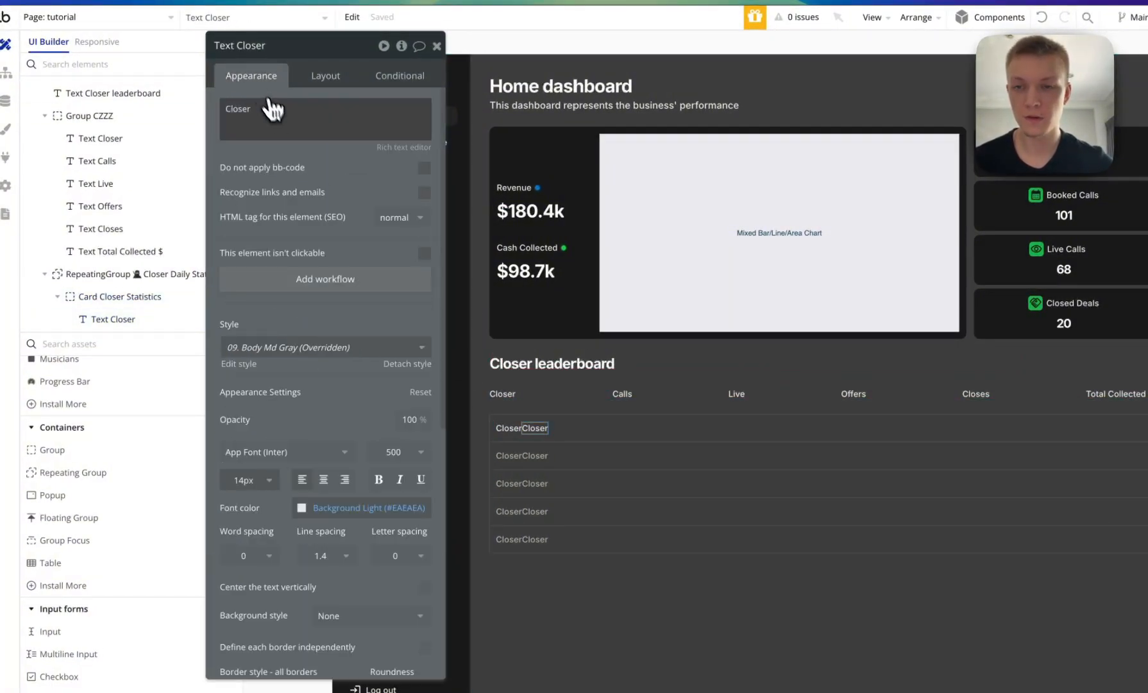
pyautogui.click(521, 439)
pyautogui.click(359, 109)
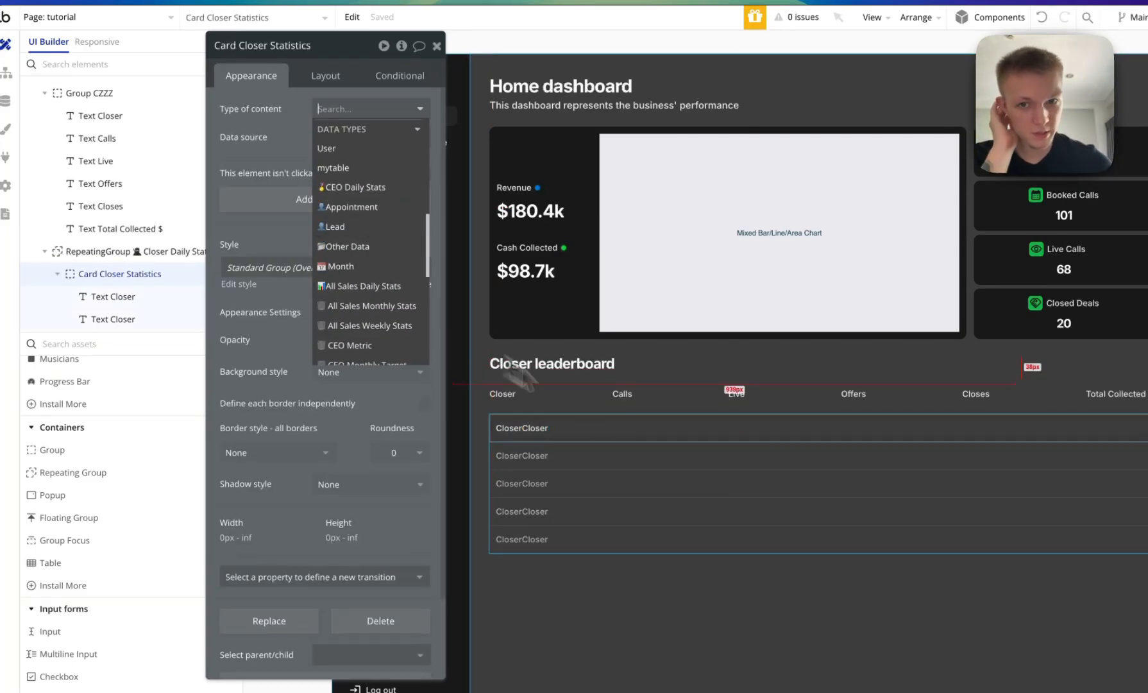
pyautogui.scroll(-5, 359, 303)
pyautogui.scroll(3, 364, 296)
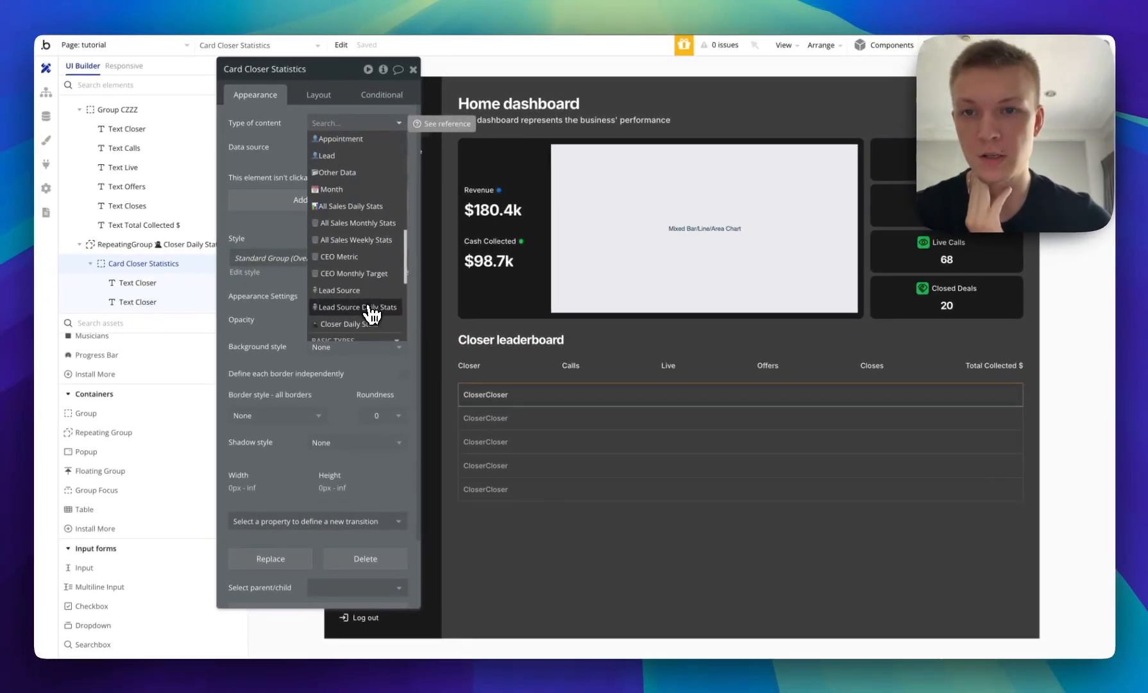
pyautogui.click(356, 324)
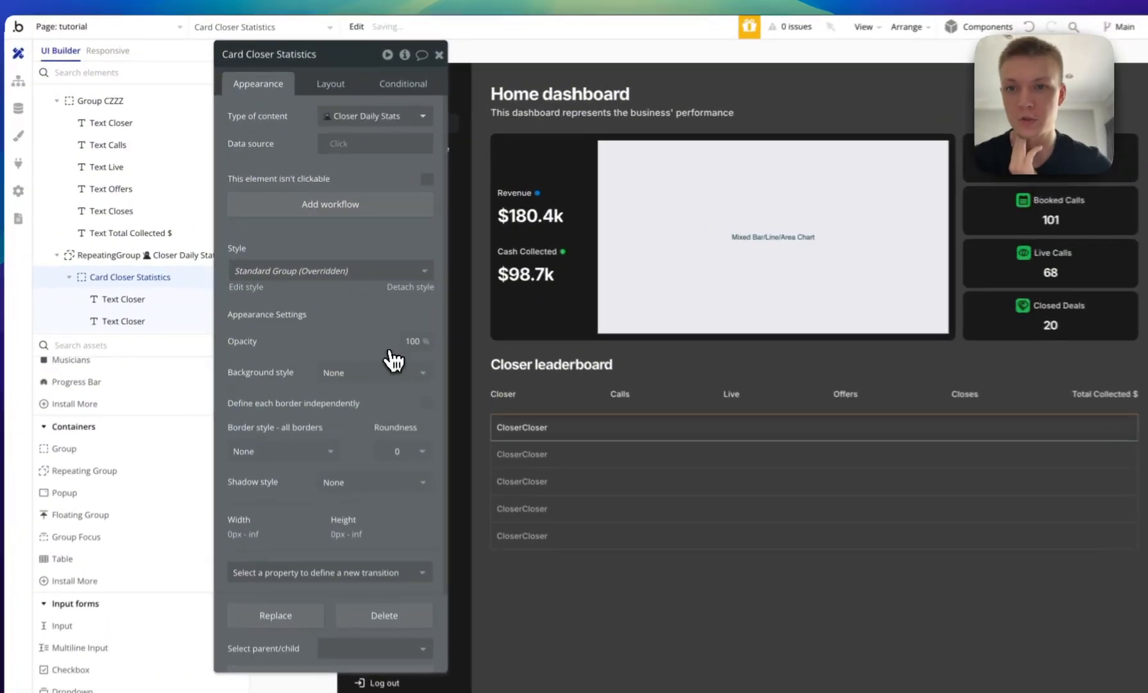
pyautogui.click(327, 152)
pyautogui.click(323, 182)
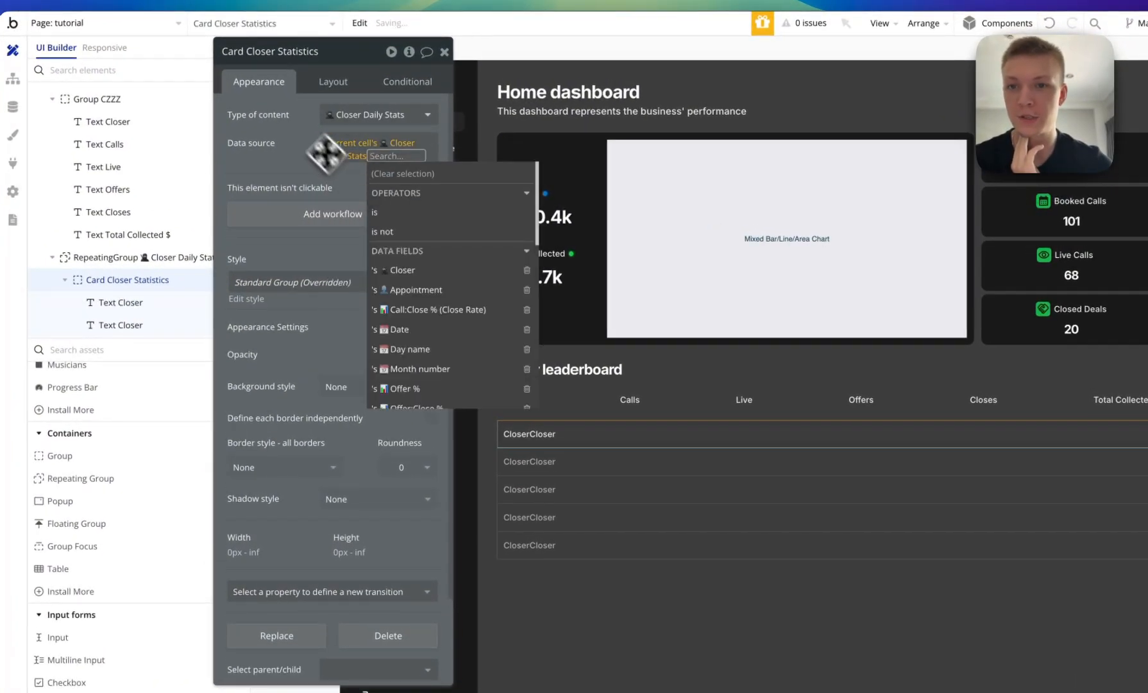
pyautogui.click(293, 117)
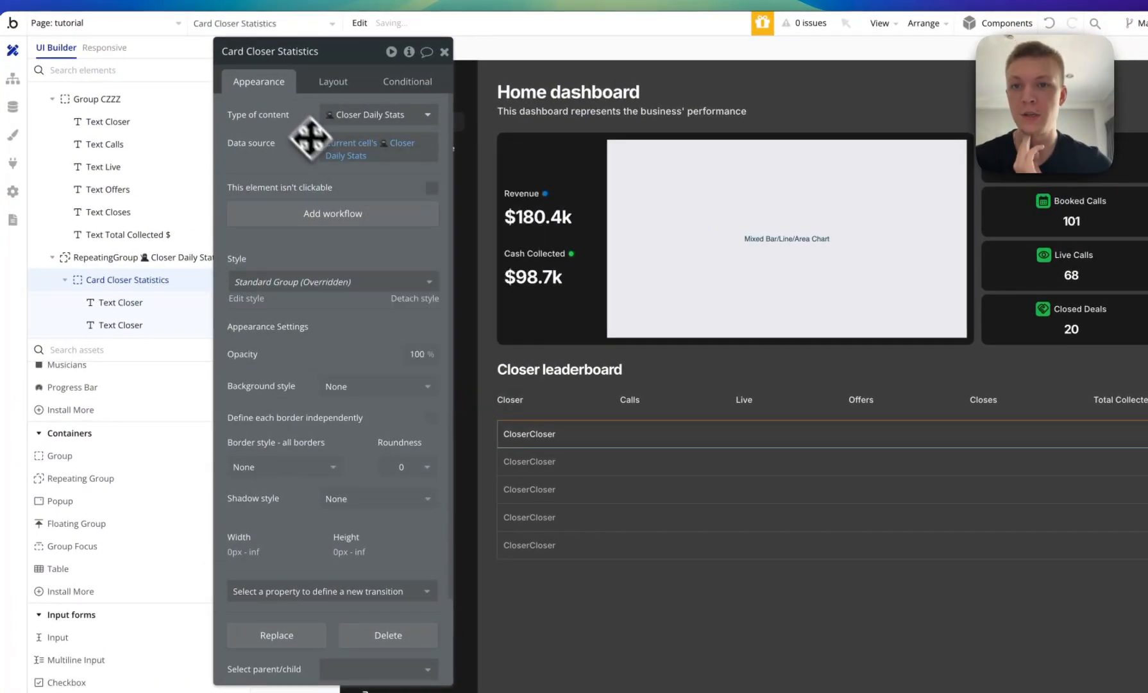
# Replace the card's first text with Parent group's Closer Daily Stats's Closer's First Name, and enter a sample first name as canvas placeholder.
pyautogui.click(529, 434)
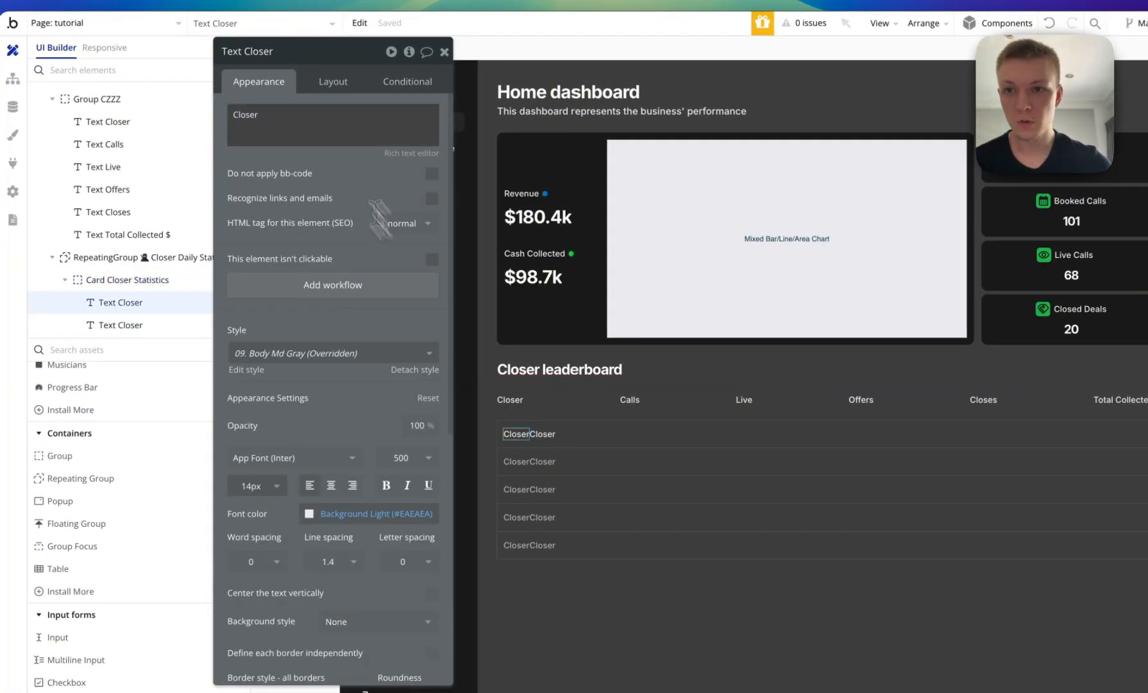
pyautogui.click(490, 113)
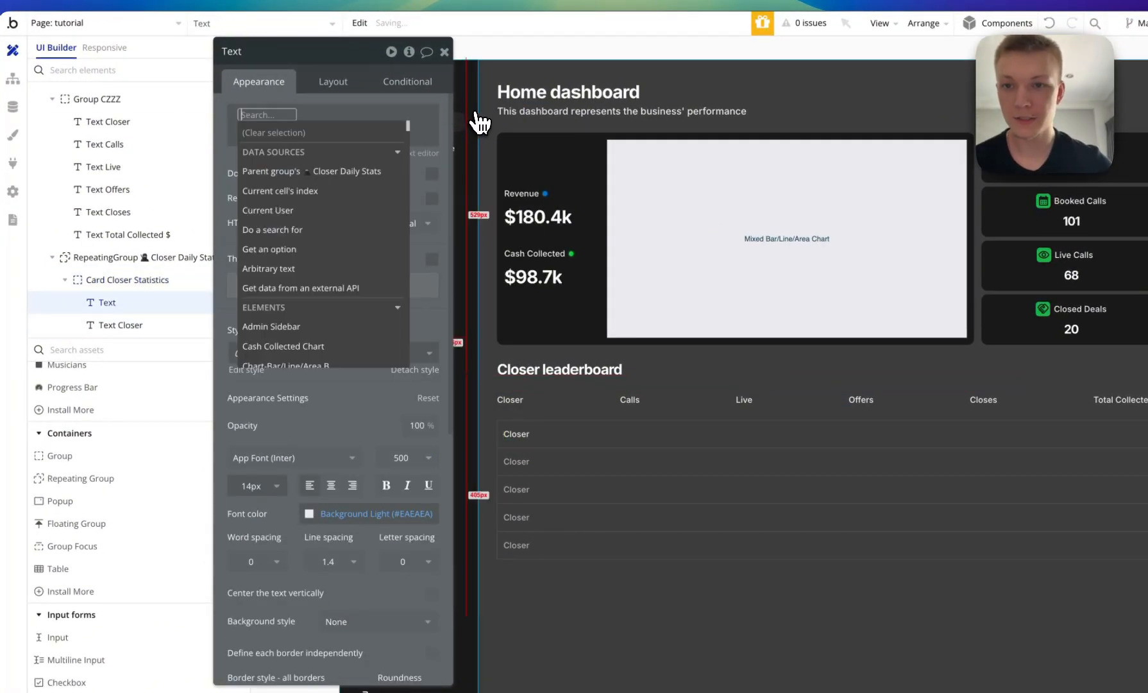
pyautogui.click(341, 177)
pyautogui.click(437, 220)
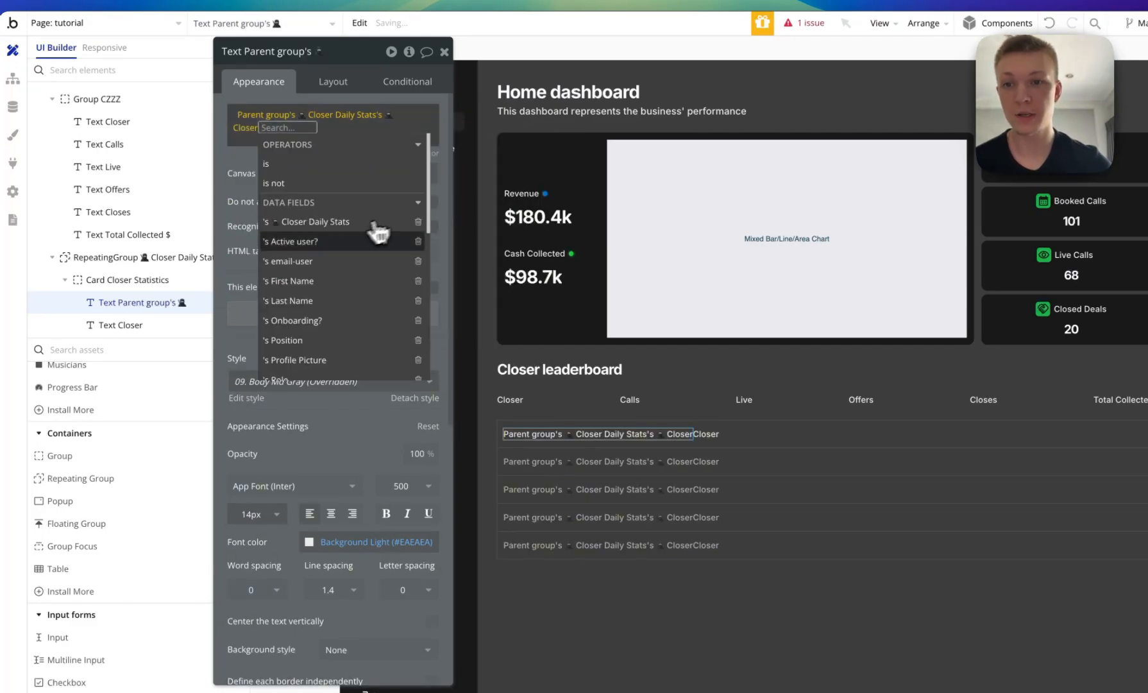
pyautogui.scroll(-1, 356, 250)
pyautogui.click(346, 265)
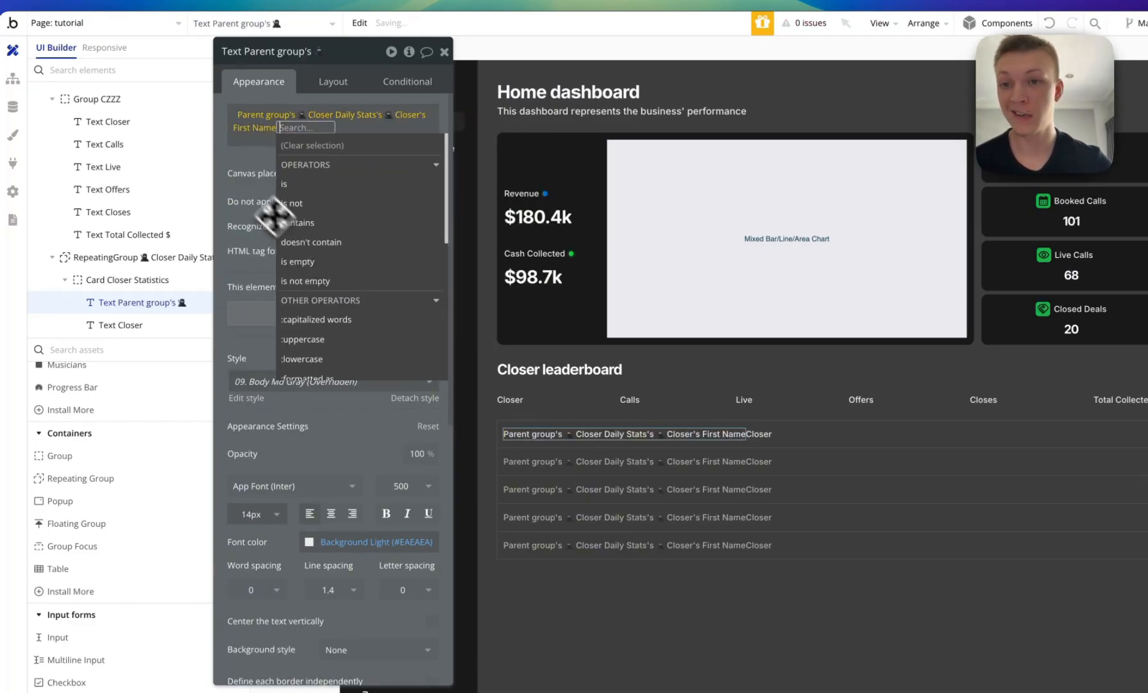
pyautogui.click(277, 167)
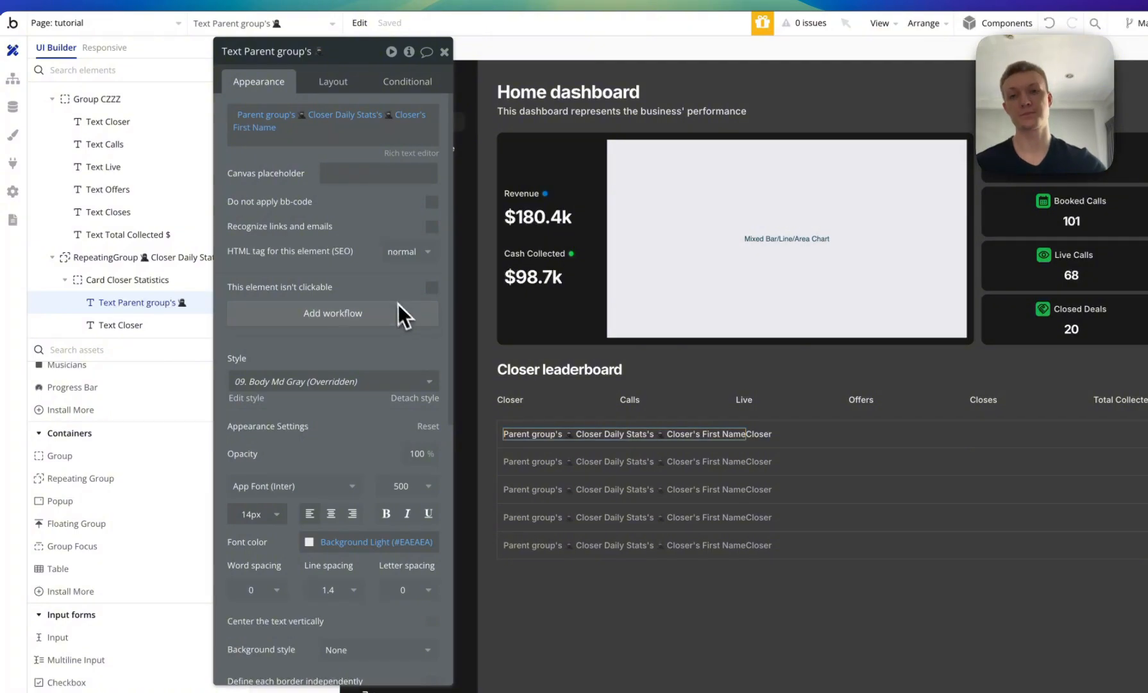
pyautogui.click(336, 176)
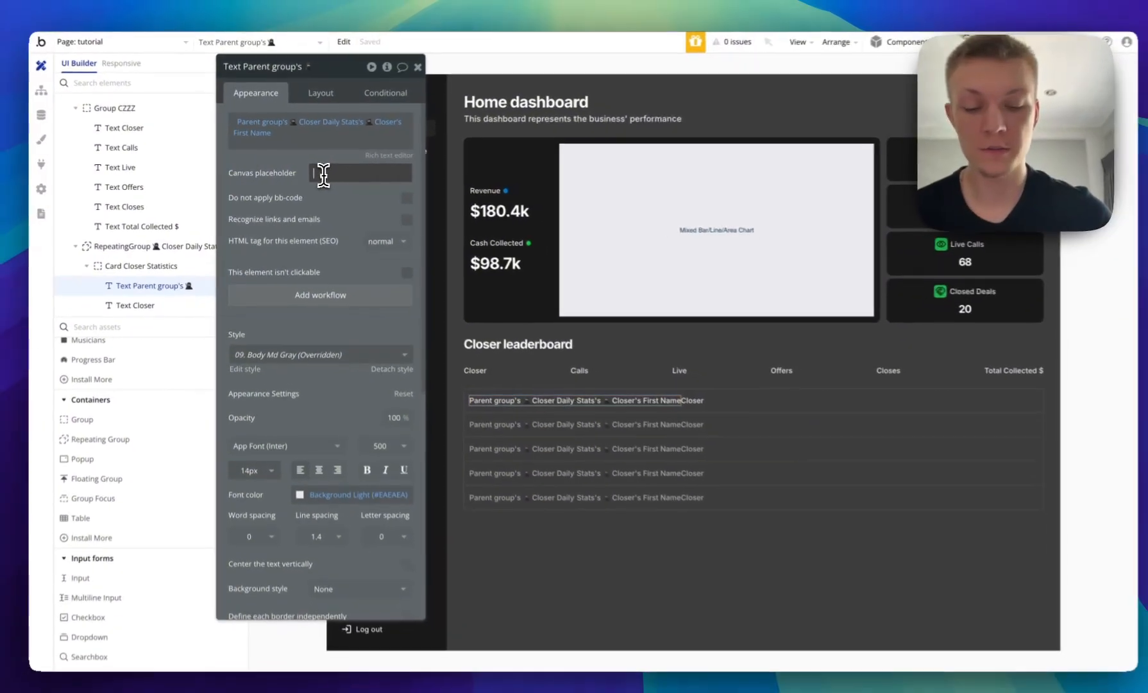
pyautogui.write('Vladimir')
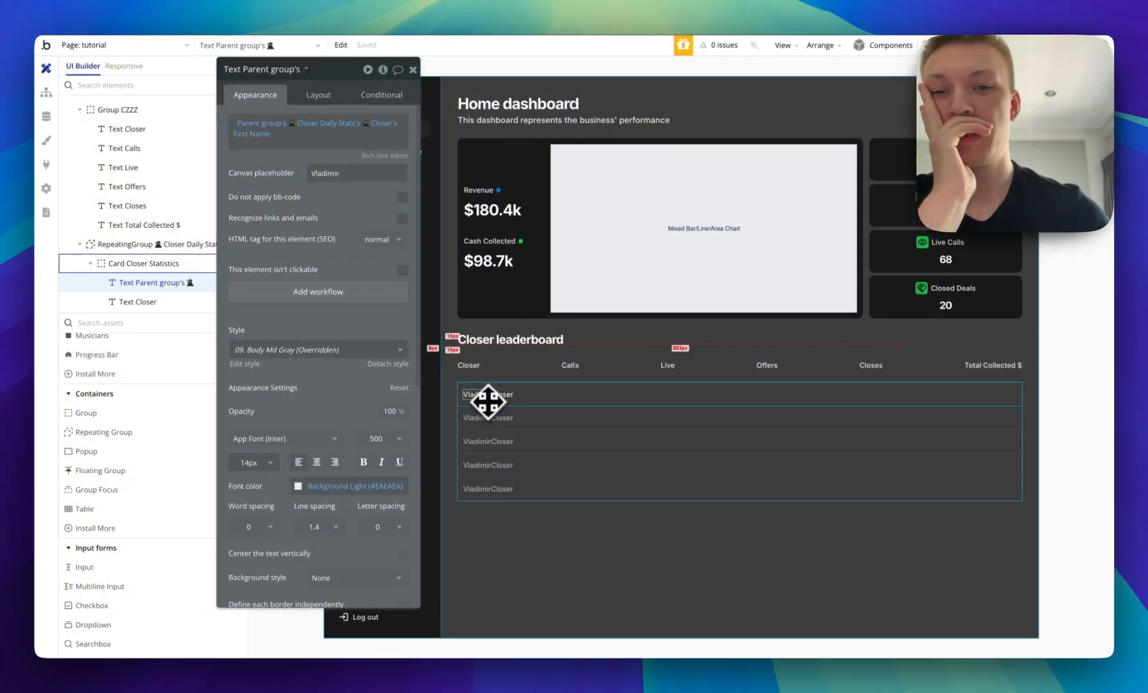
# Try font sizes of 18 and 15 px on the closer name text and settle on 16 px.
pyautogui.click(253, 462)
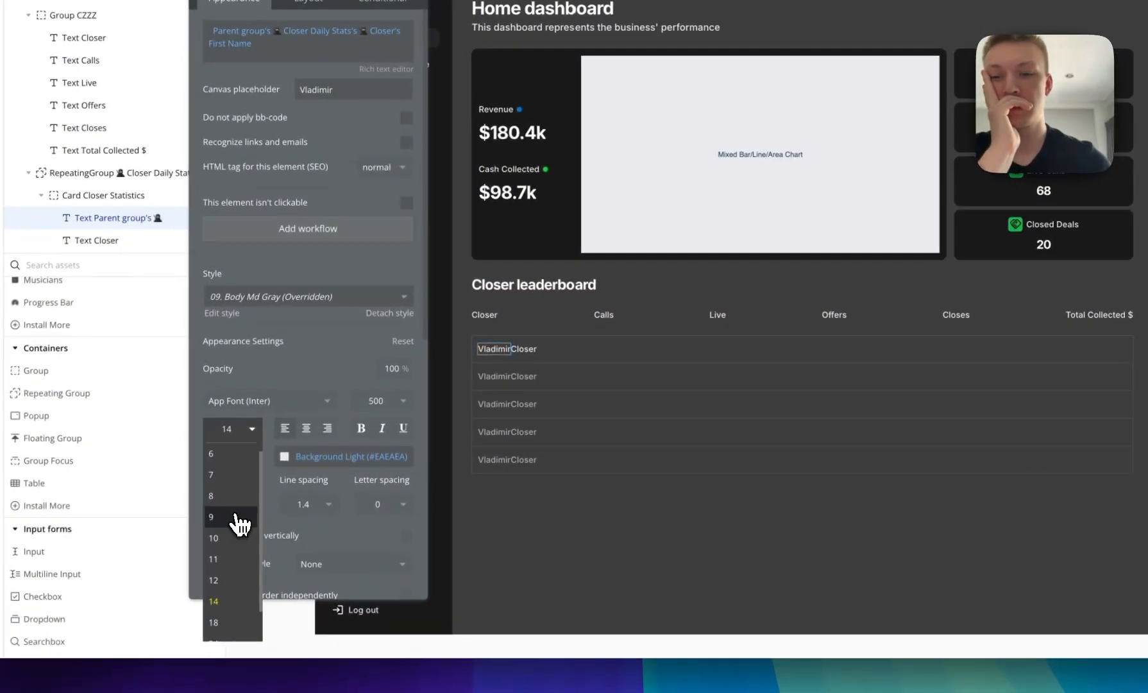
pyautogui.click(232, 590)
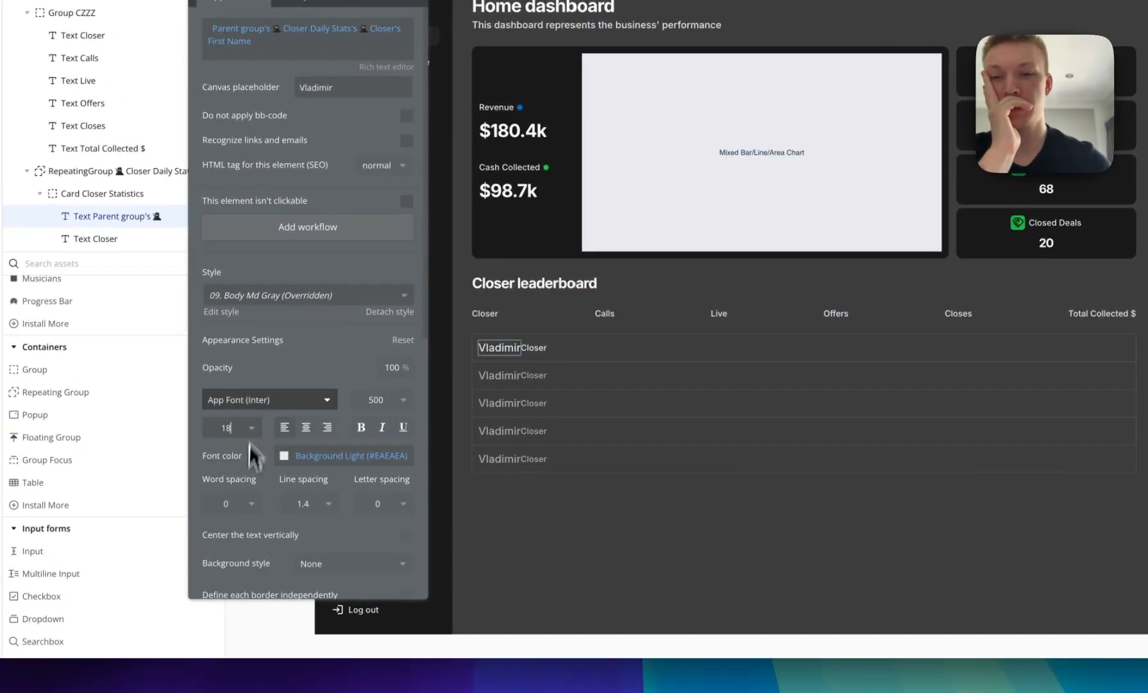
pyautogui.click(237, 426)
pyautogui.write('15')
pyautogui.press('Return')
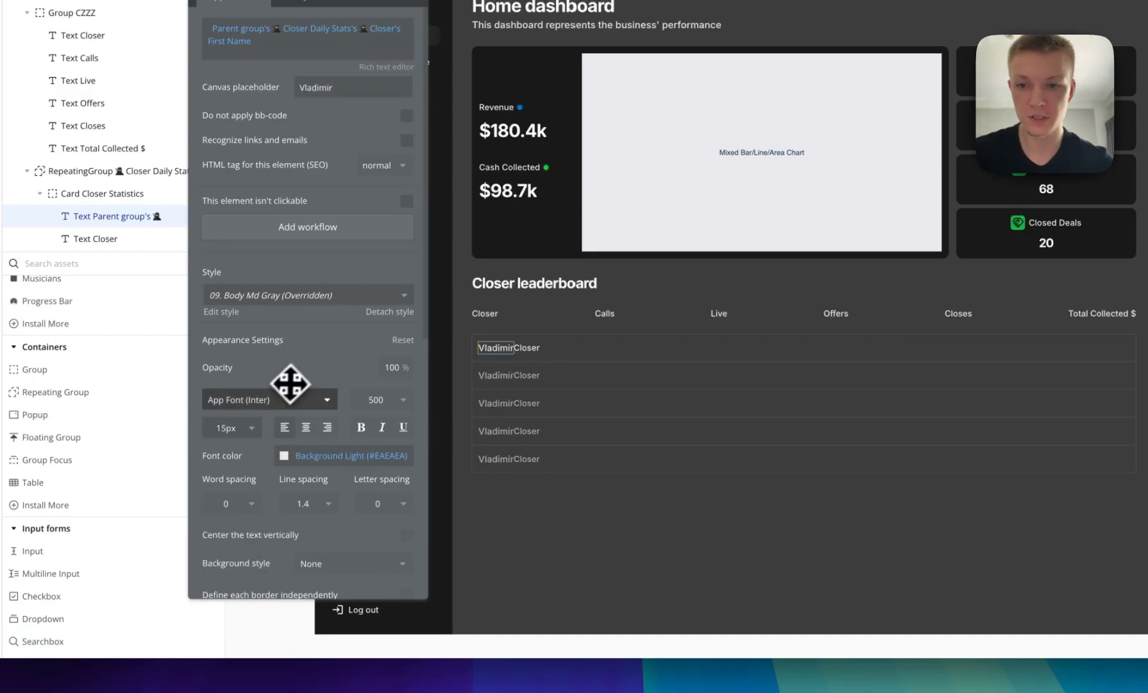
pyautogui.click(304, 453)
pyautogui.click(234, 427)
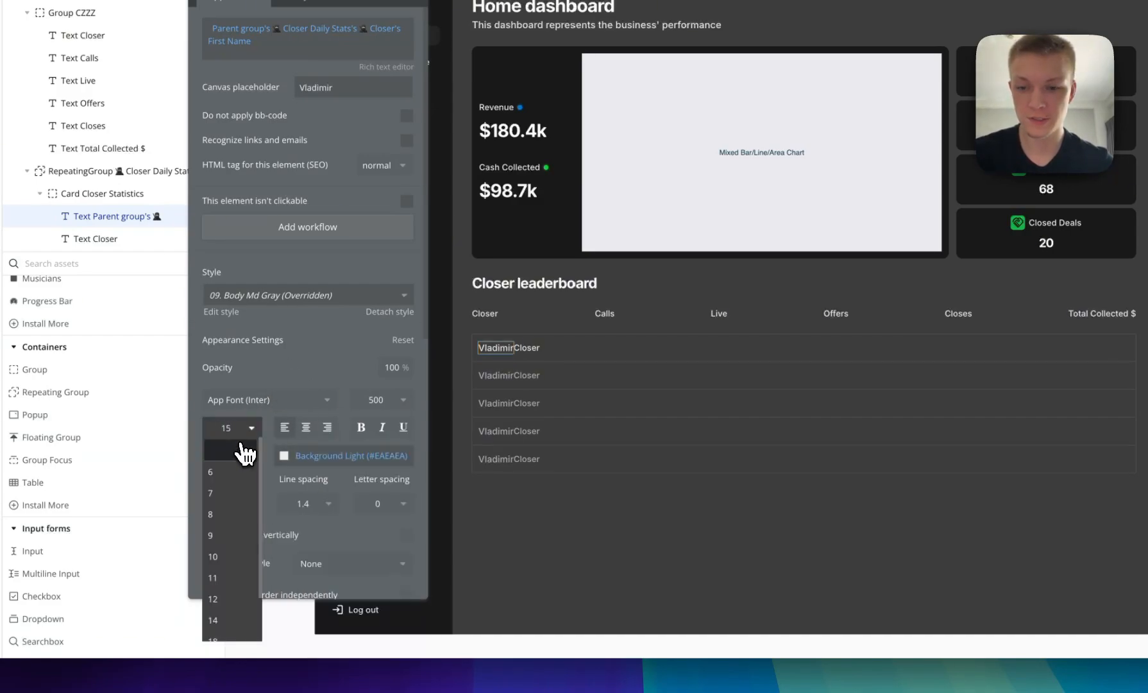
pyautogui.press('Return')
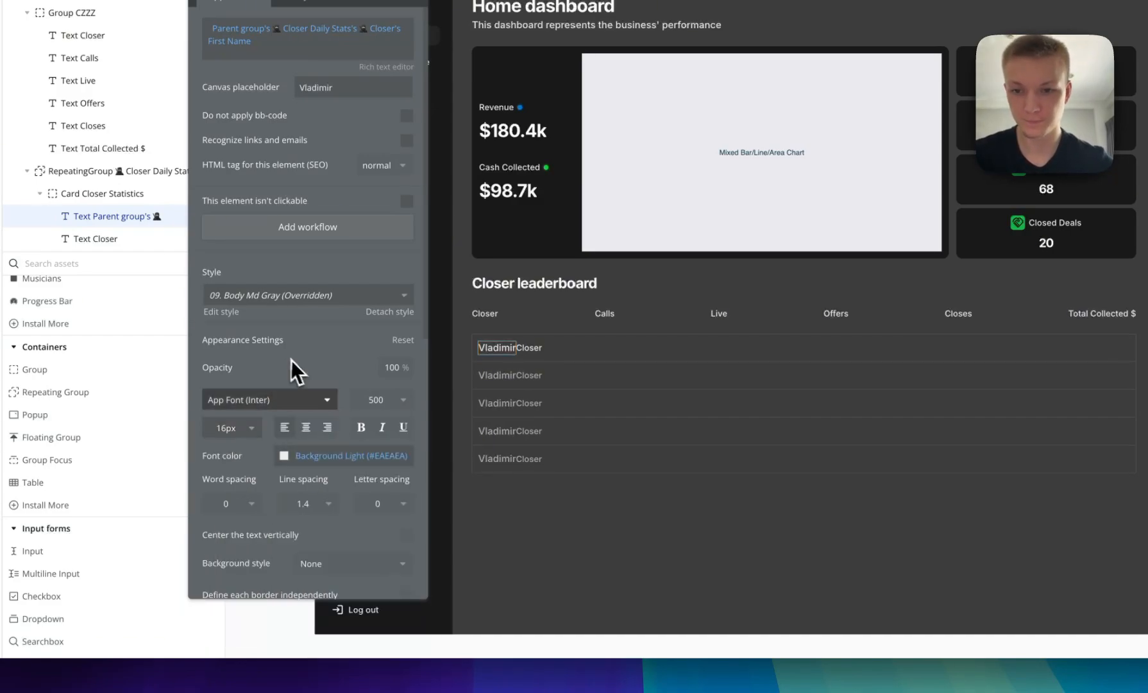
# Set the closer name text's font color to the Supporting Text color variable.
pyautogui.click(329, 455)
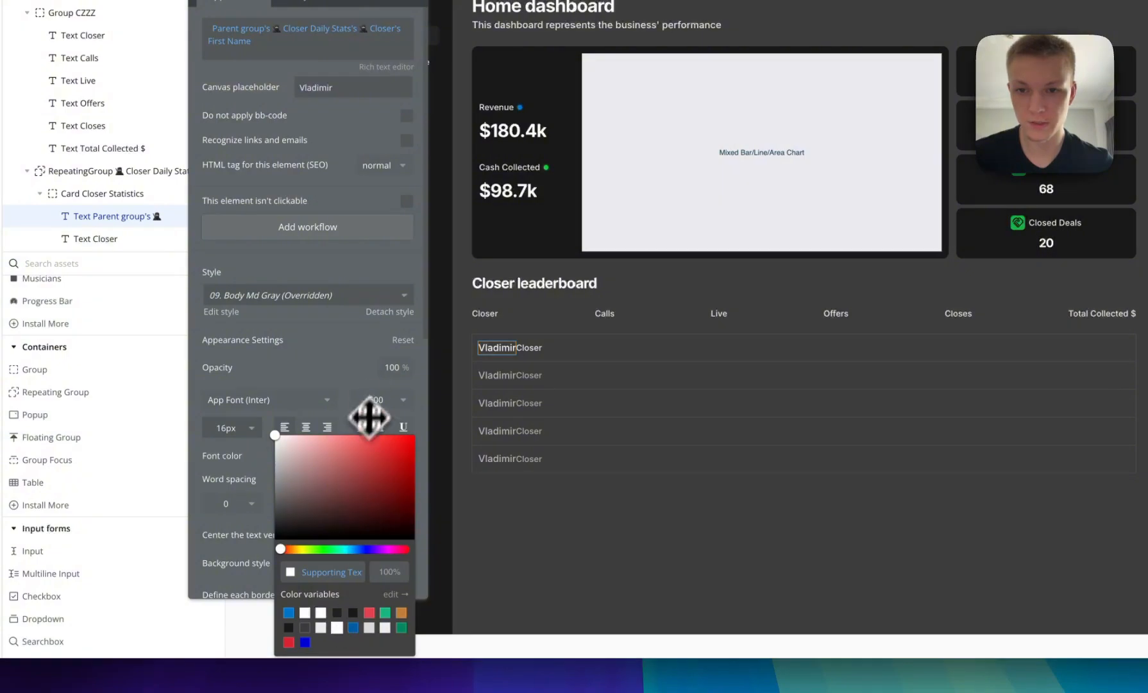
pyautogui.click(544, 364)
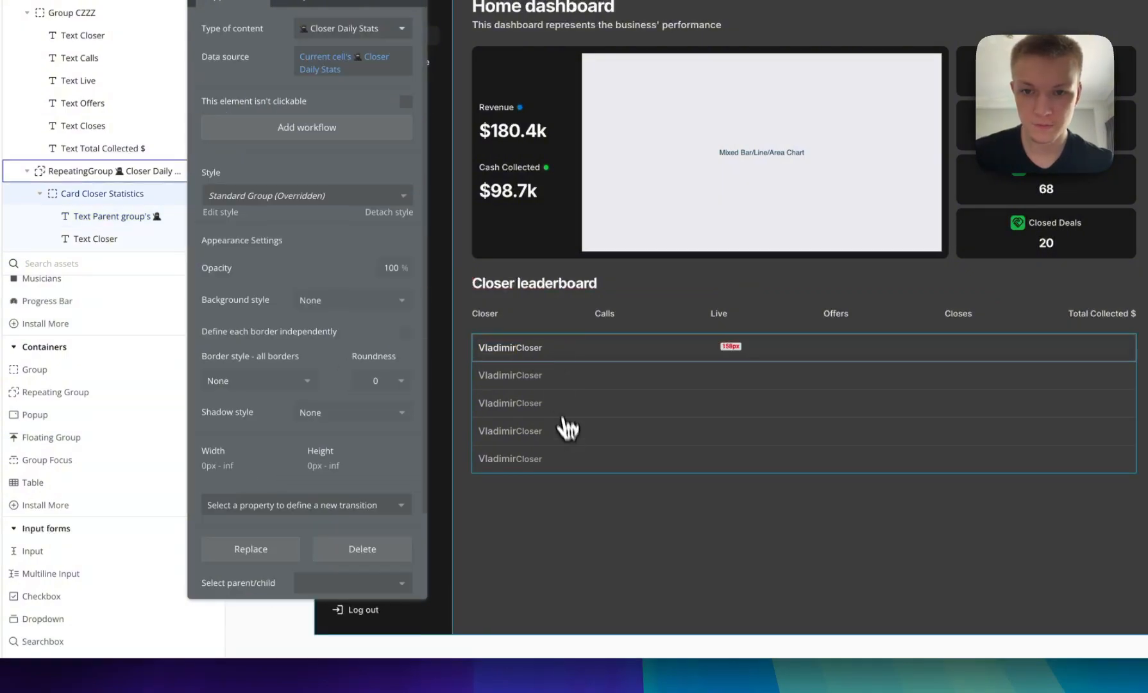
# Lower the font color opacity of all six column labels, from Closer to Total Collected $, together.
pyautogui.click(502, 317)
pyautogui.keyDown('shift'); pyautogui.click(606, 317); pyautogui.keyUp('shift')
pyautogui.keyDown('shift'); pyautogui.click(712, 313); pyautogui.keyUp('shift')
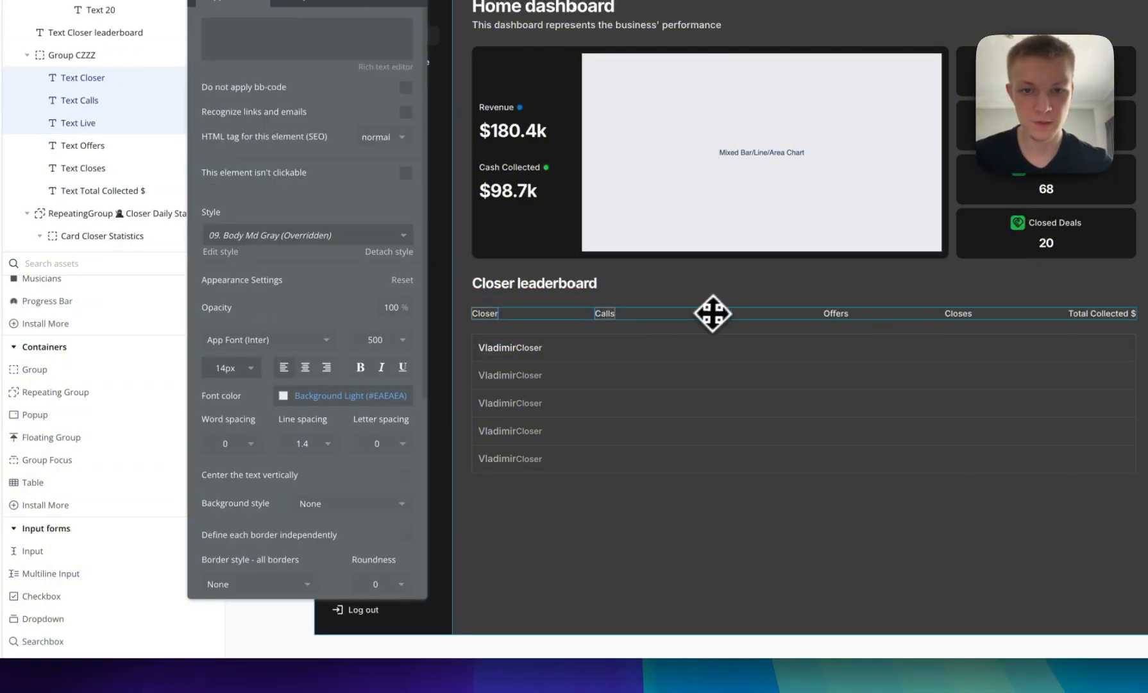
pyautogui.keyDown('shift'); pyautogui.click(835, 313); pyautogui.keyUp('shift')
pyautogui.keyDown('shift'); pyautogui.click(958, 313); pyautogui.keyUp('shift')
pyautogui.keyDown('shift'); pyautogui.click(1083, 313); pyautogui.keyUp('shift')
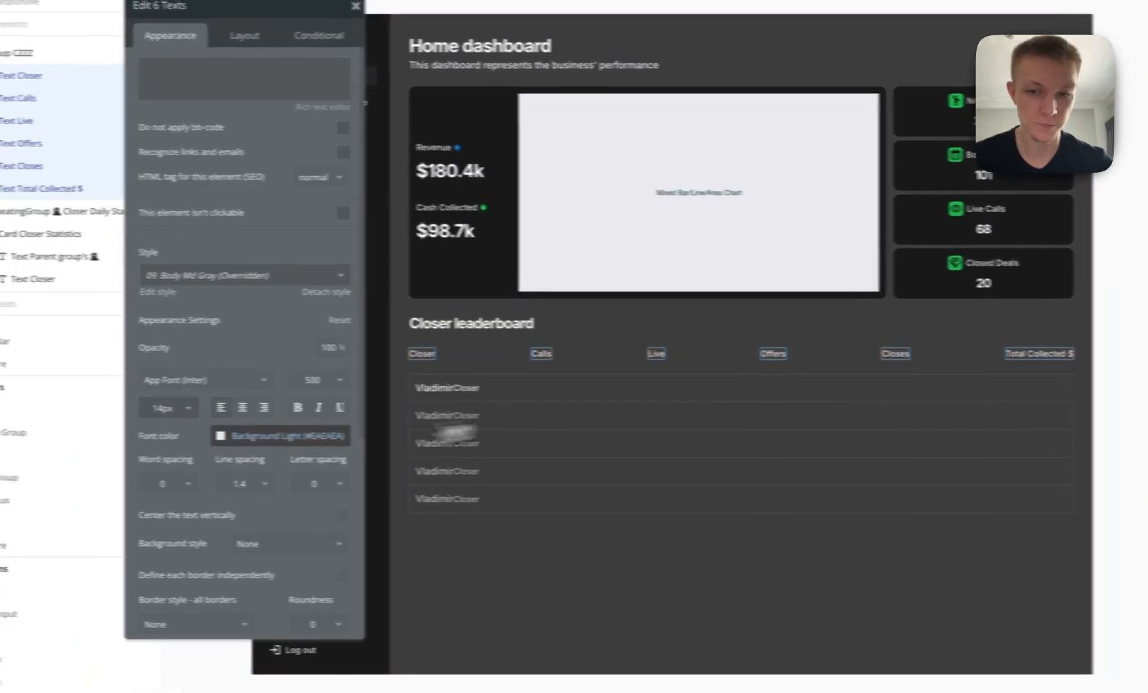
pyautogui.click(269, 438)
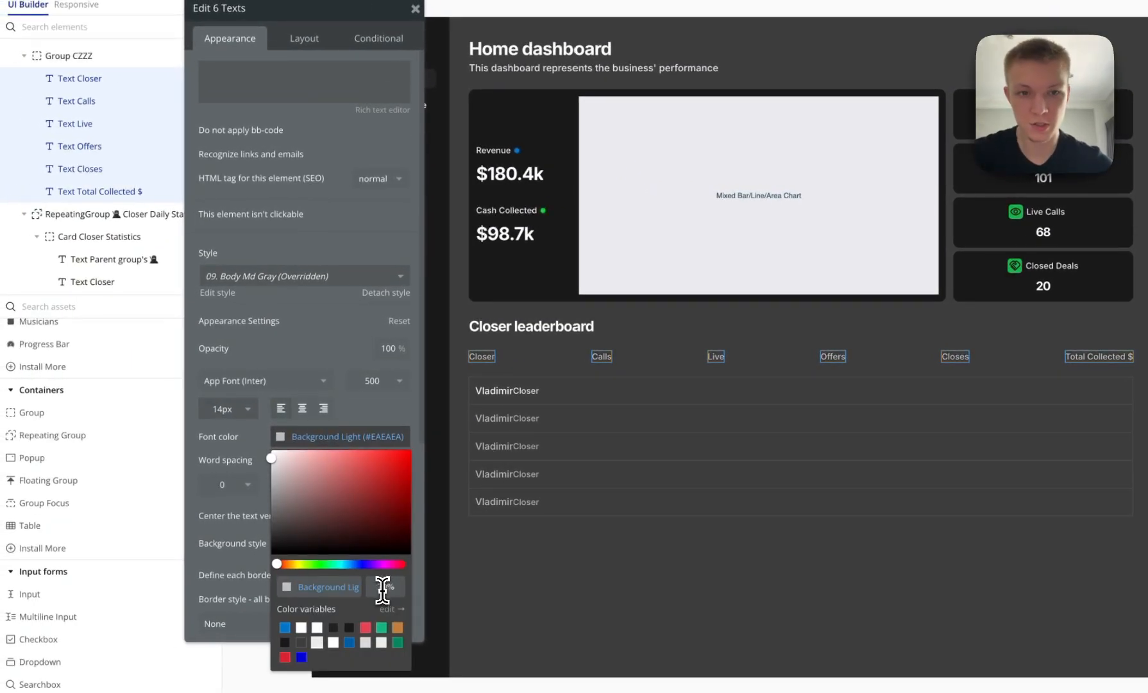
pyautogui.click(687, 403)
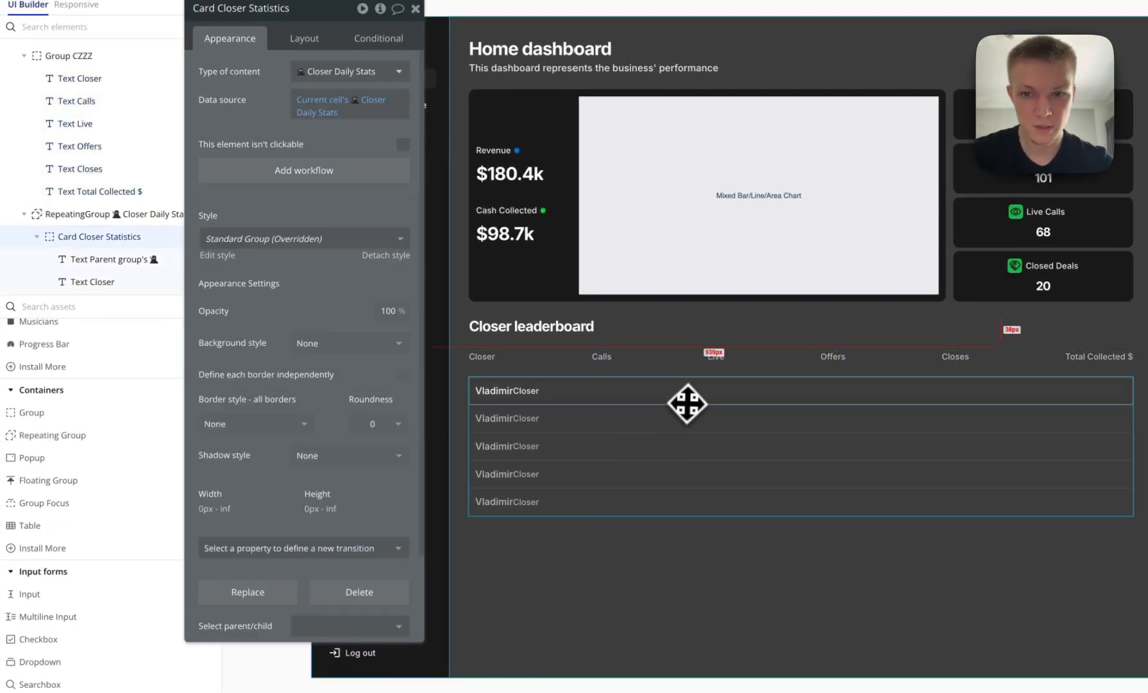
# Delete the spare Closer text from the card and paste five copies of the closer name text into the card group.
pyautogui.click(533, 393)
pyautogui.press('Delete')
pyautogui.click(513, 392)
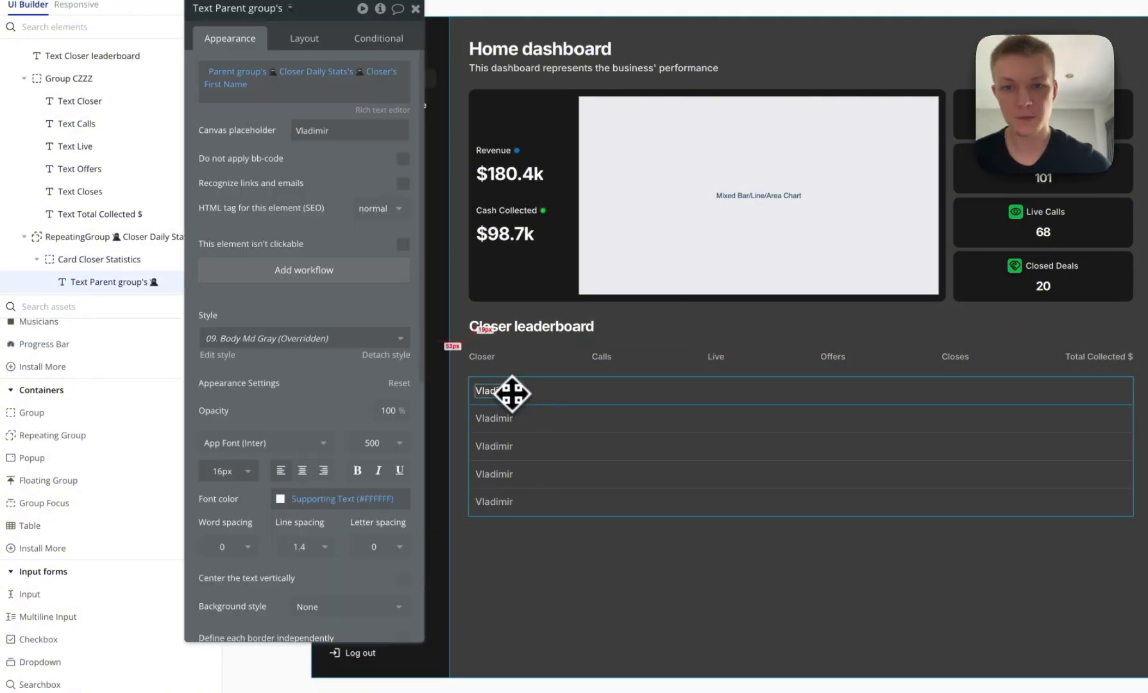
pyautogui.hotkey('ctrl', 'c')
pyautogui.click(592, 393)
pyautogui.hotkey('ctrl', 'v')
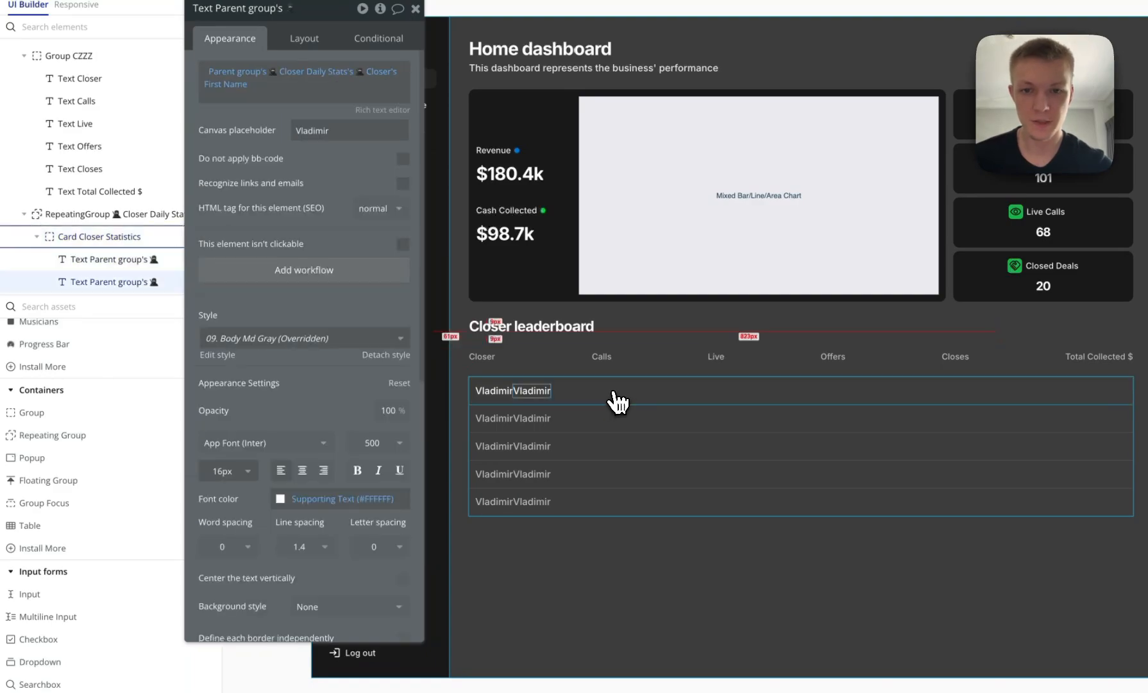
pyautogui.click(618, 394)
pyautogui.hotkey('ctrl', 'v')
pyautogui.click(670, 394)
pyautogui.hotkey('ctrl', 'v')
pyautogui.hotkey('ctrl', 'v')
pyautogui.hotkey('ctrl', 'v')
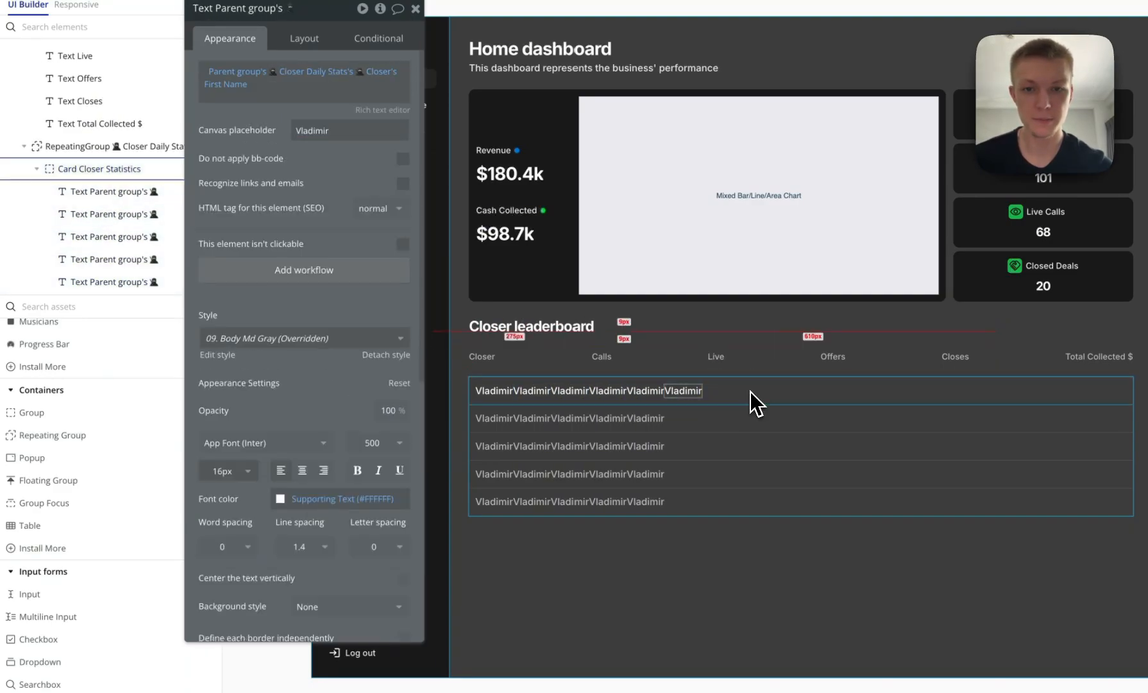
# Replace the second card text's expression with Parent group's Closer Daily Stats's # of appointments and set its canvas placeholder to 30.
pyautogui.click(536, 396)
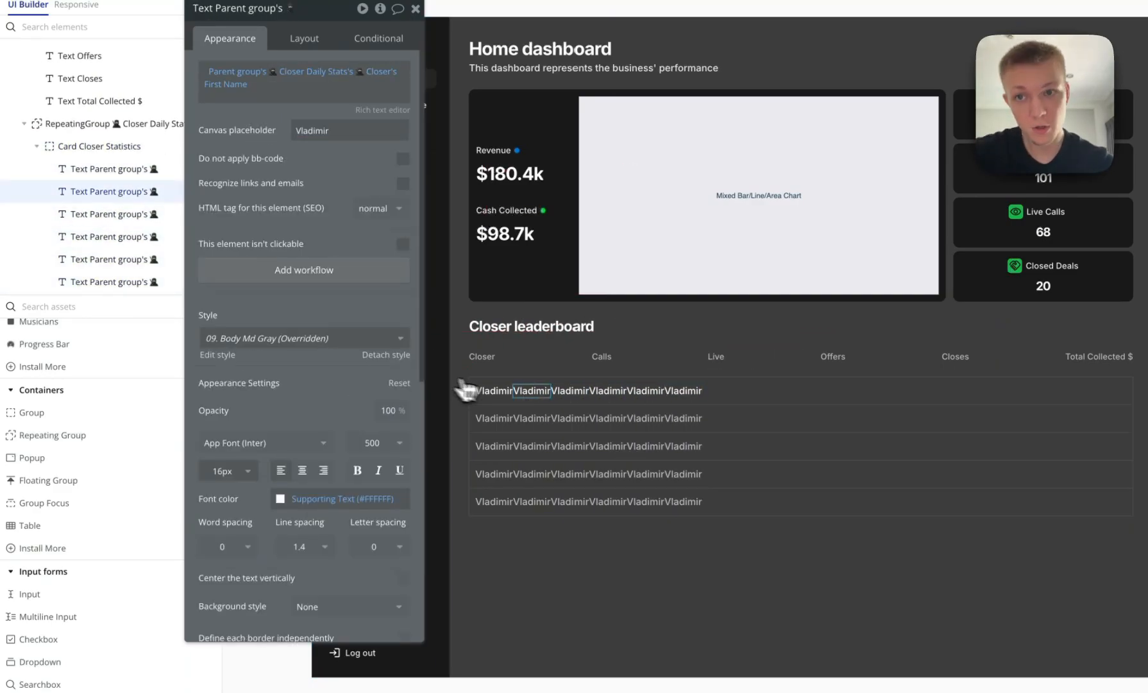
pyautogui.rightClick(266, 78)
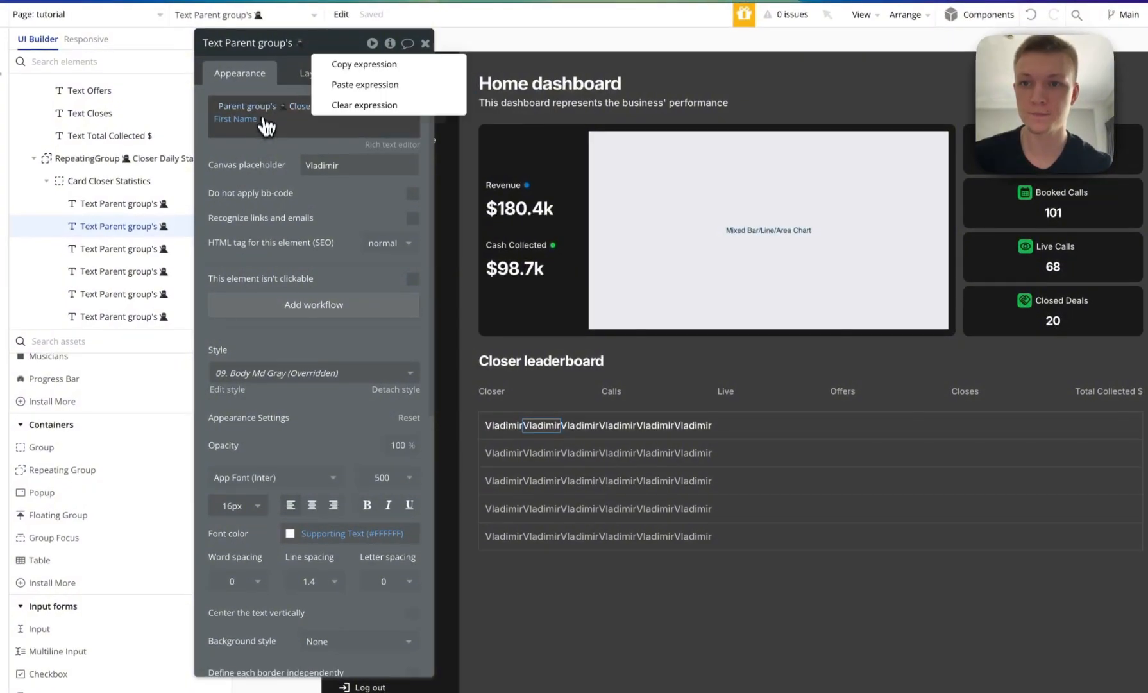
pyautogui.click(359, 105)
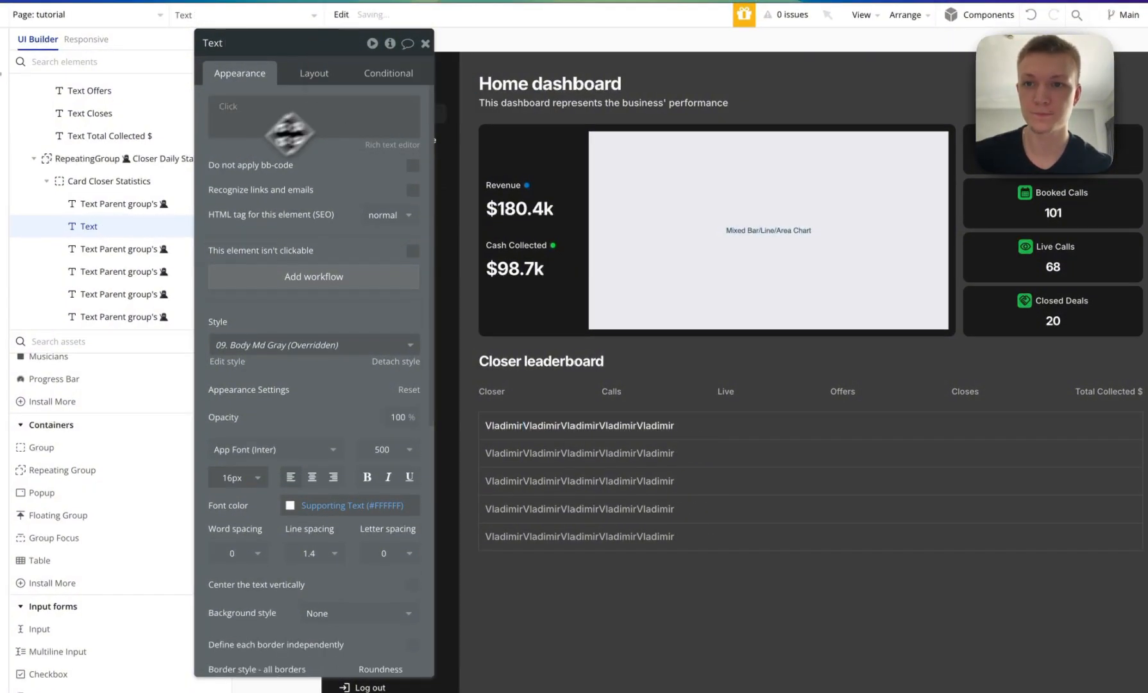
pyautogui.click(230, 109)
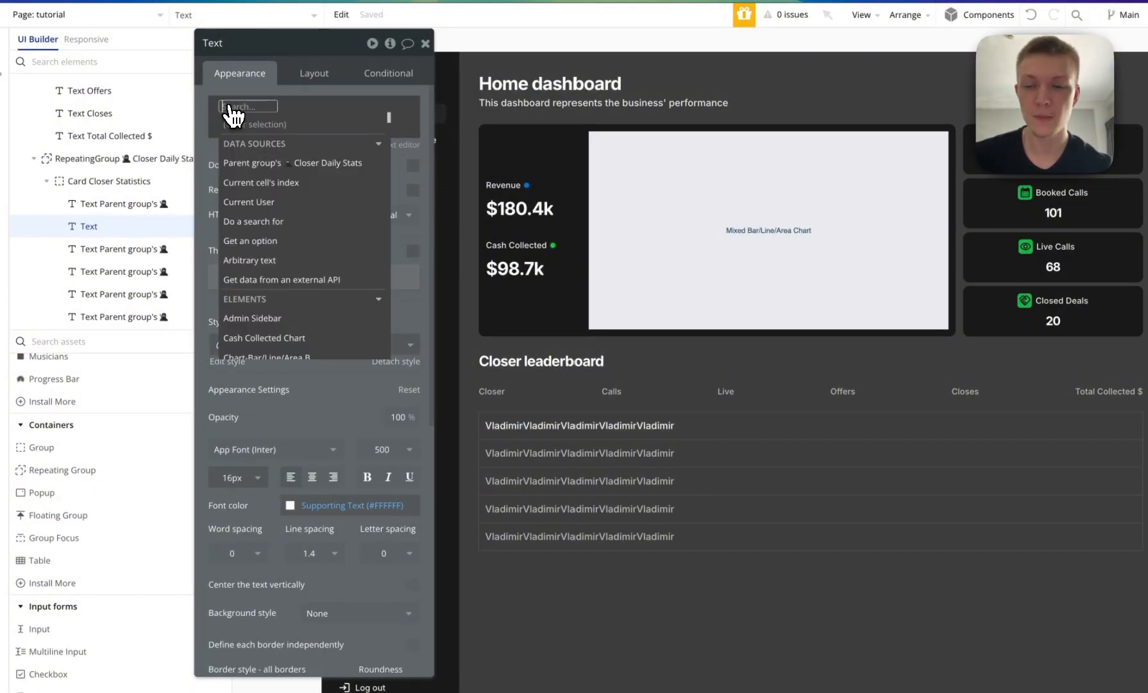
pyautogui.click(263, 164)
pyautogui.scroll(-1, 387, 254)
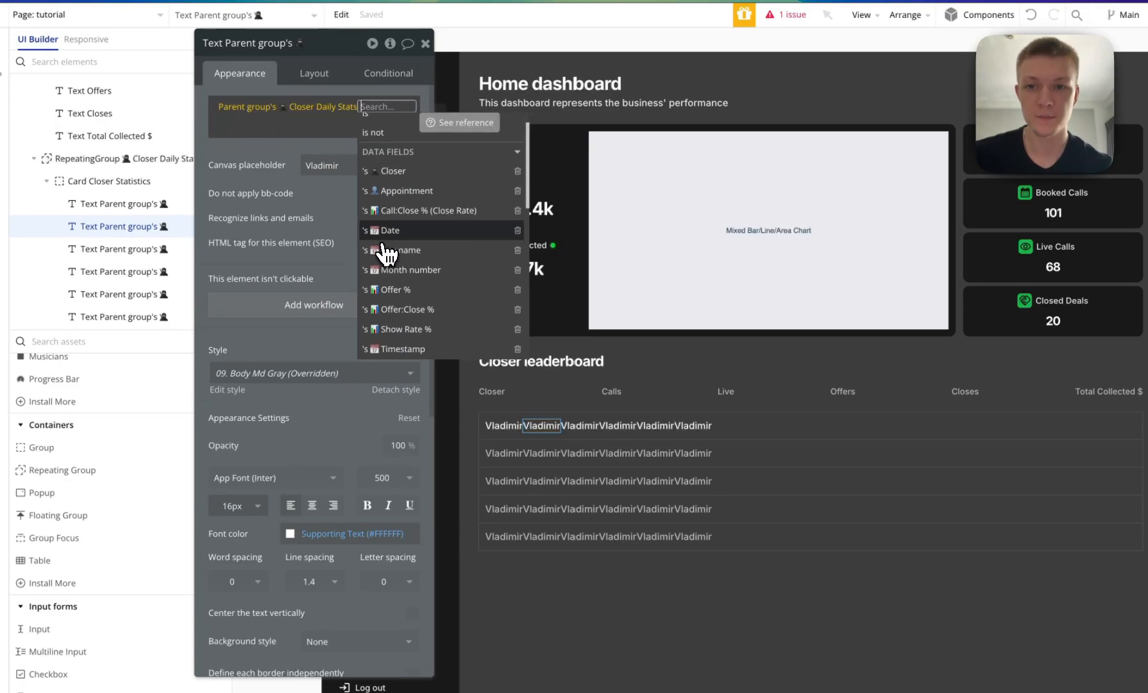
pyautogui.scroll(-4, 386, 250)
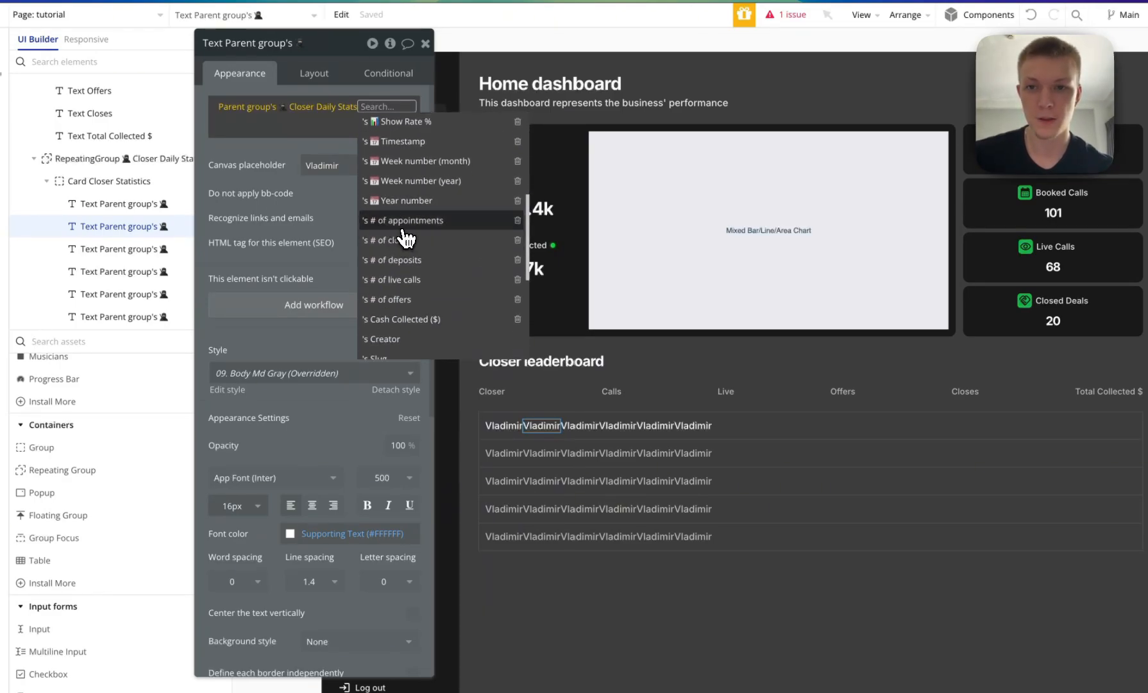
pyautogui.click(404, 224)
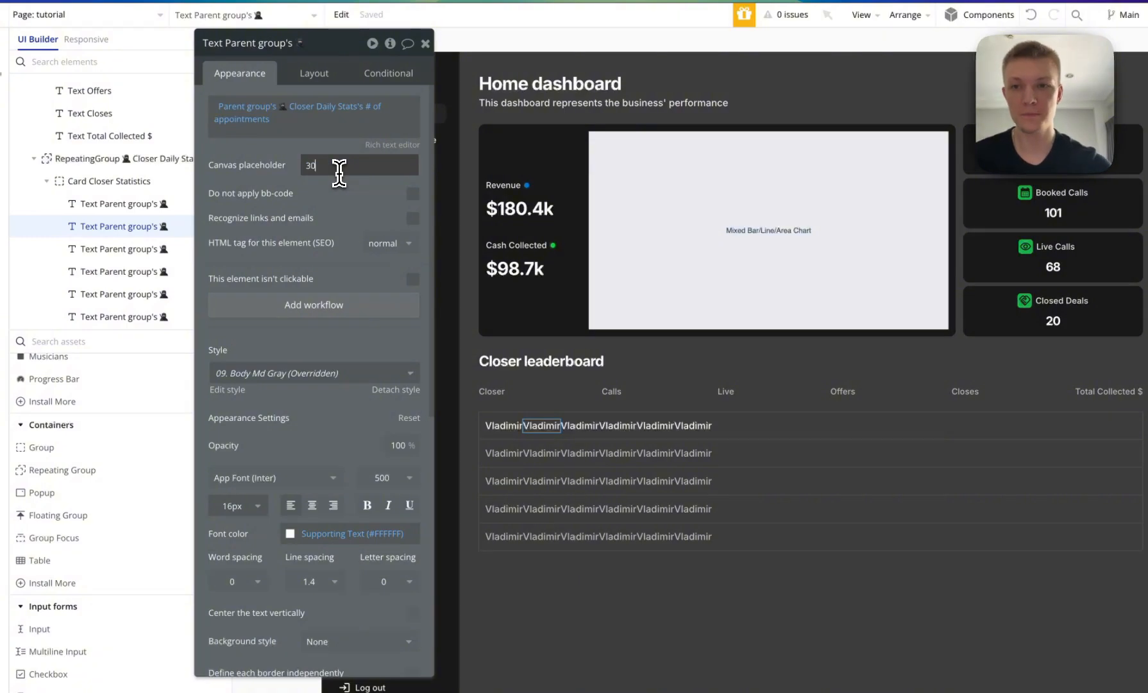
pyautogui.click(567, 426)
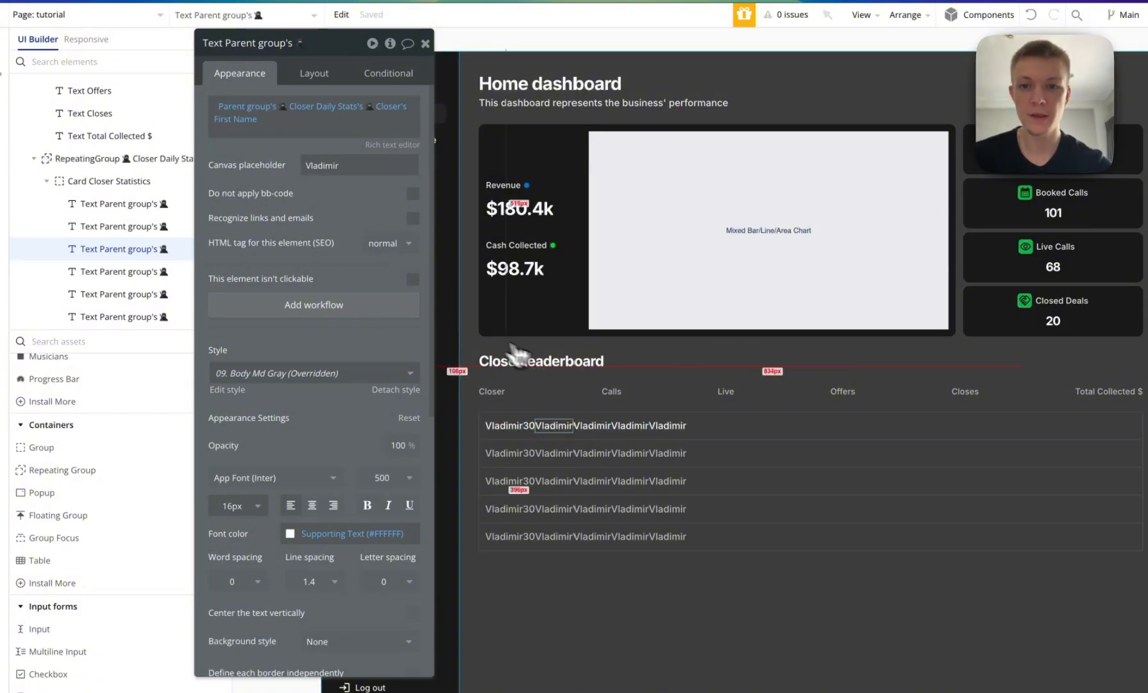
# Apply gap spacing between the elements of Card Closer Statistics, with a row gap of 12 px and a column gap.
pyautogui.click(564, 416)
pyautogui.click(315, 73)
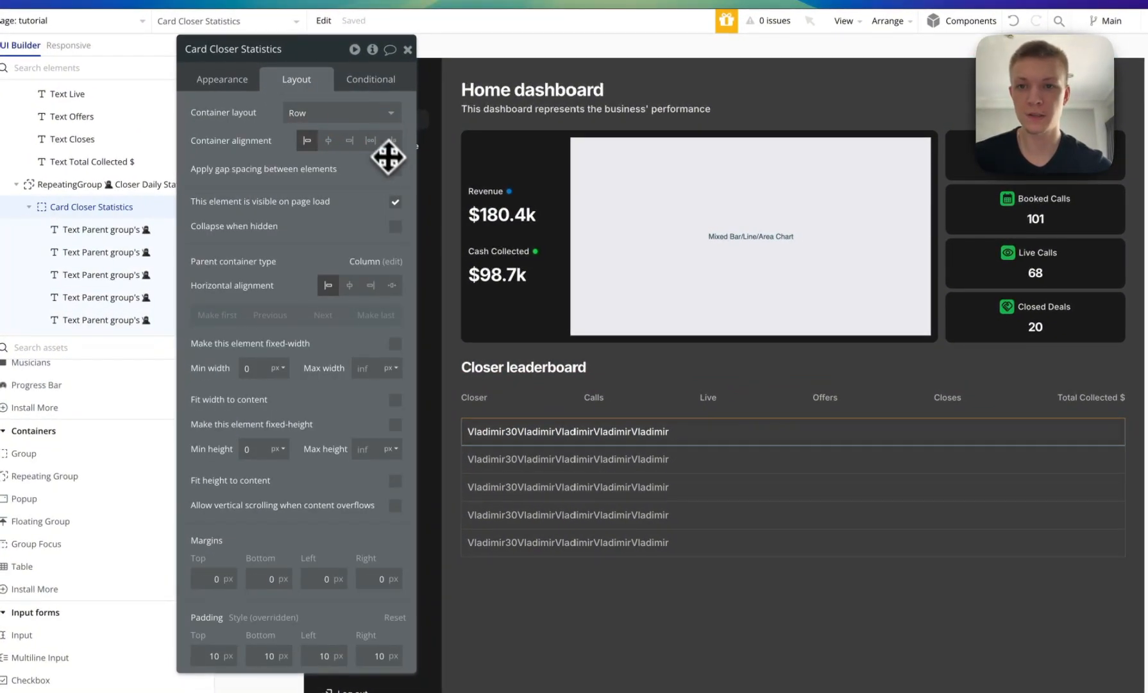
pyautogui.click(395, 169)
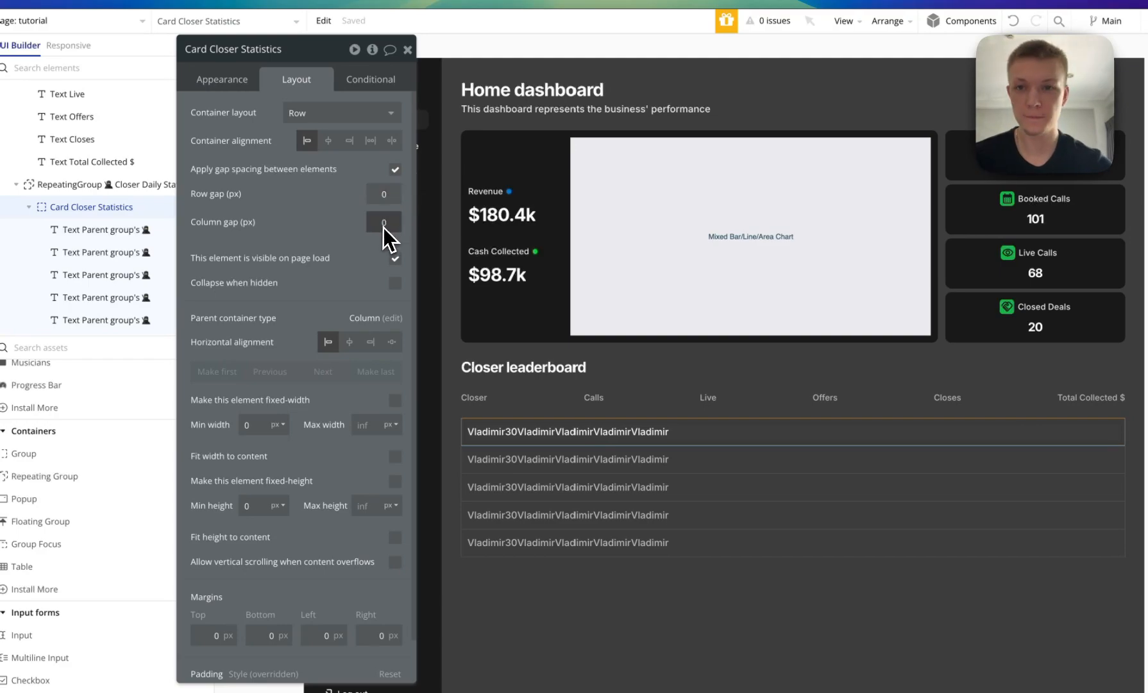
pyautogui.click(383, 193)
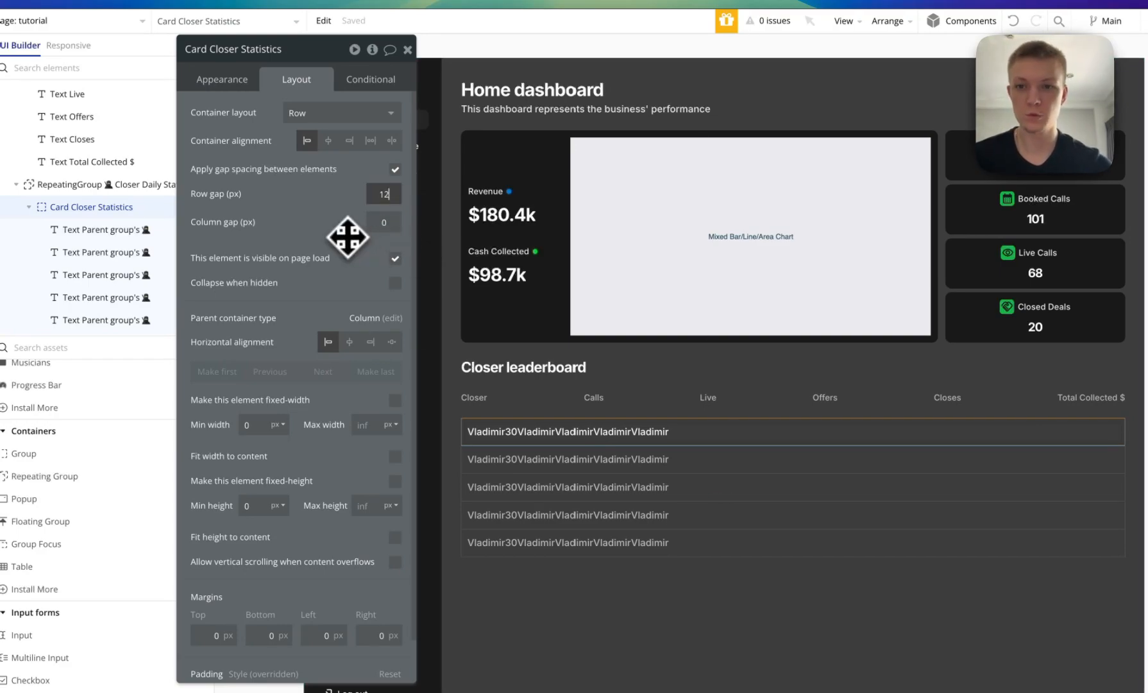
# Replace the third card text's expression with Parent group's Closer Daily Stats's # of live calls and set its canvas placeholder to 20.
pyautogui.click(549, 440)
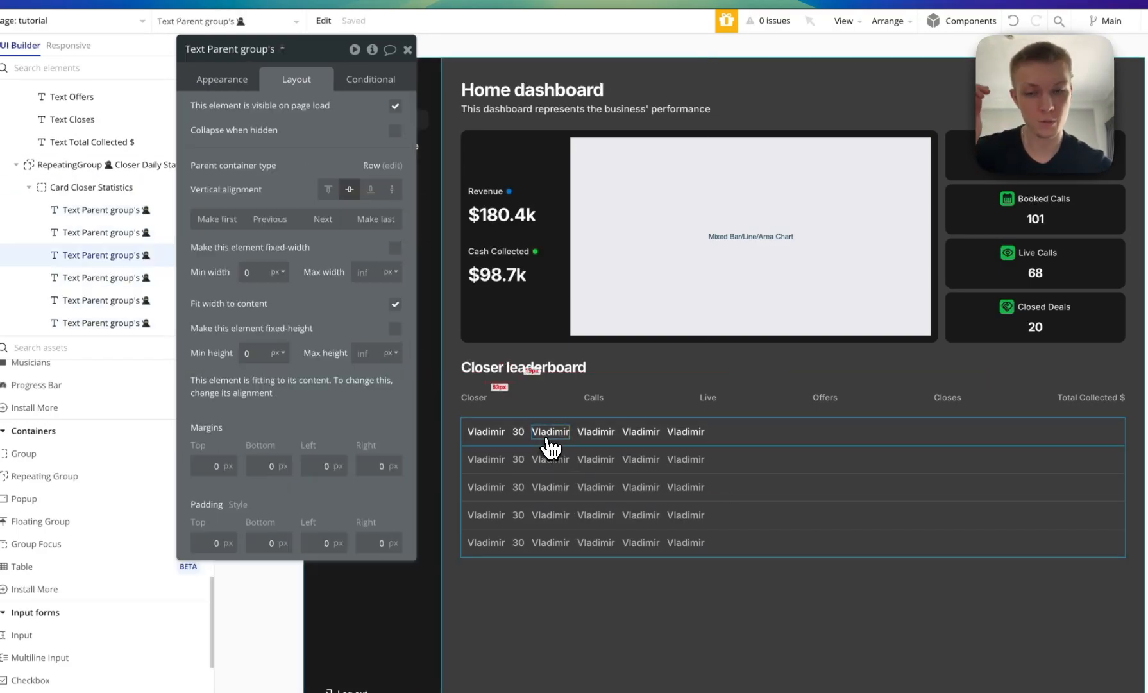
pyautogui.click(236, 83)
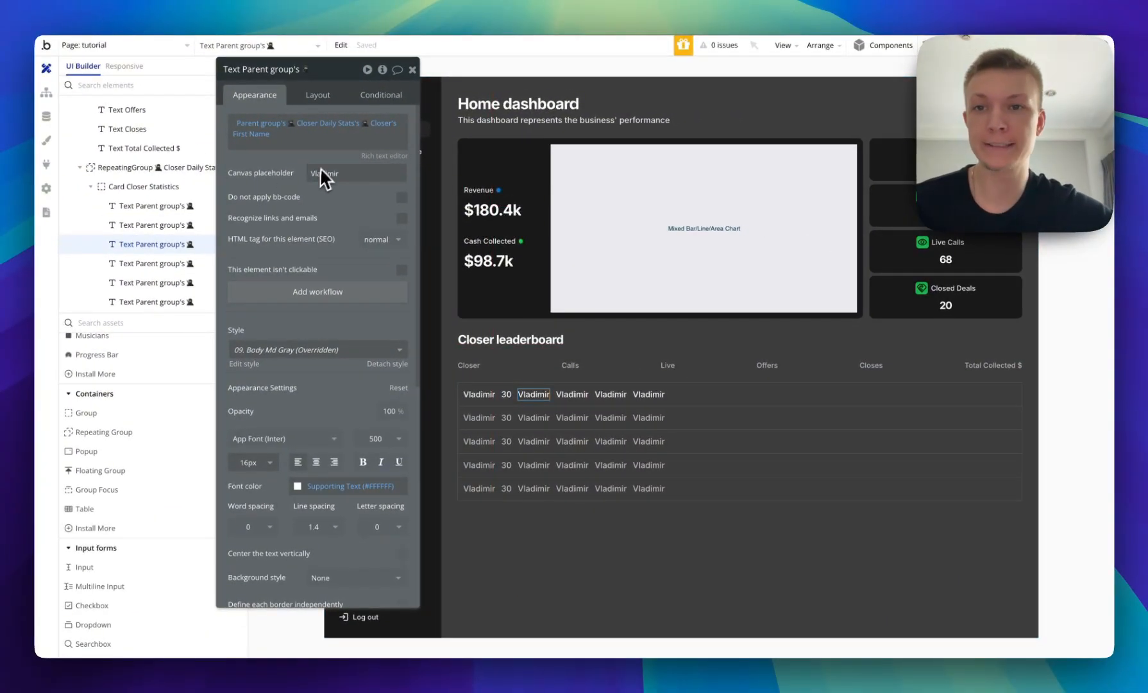
pyautogui.rightClick(282, 127)
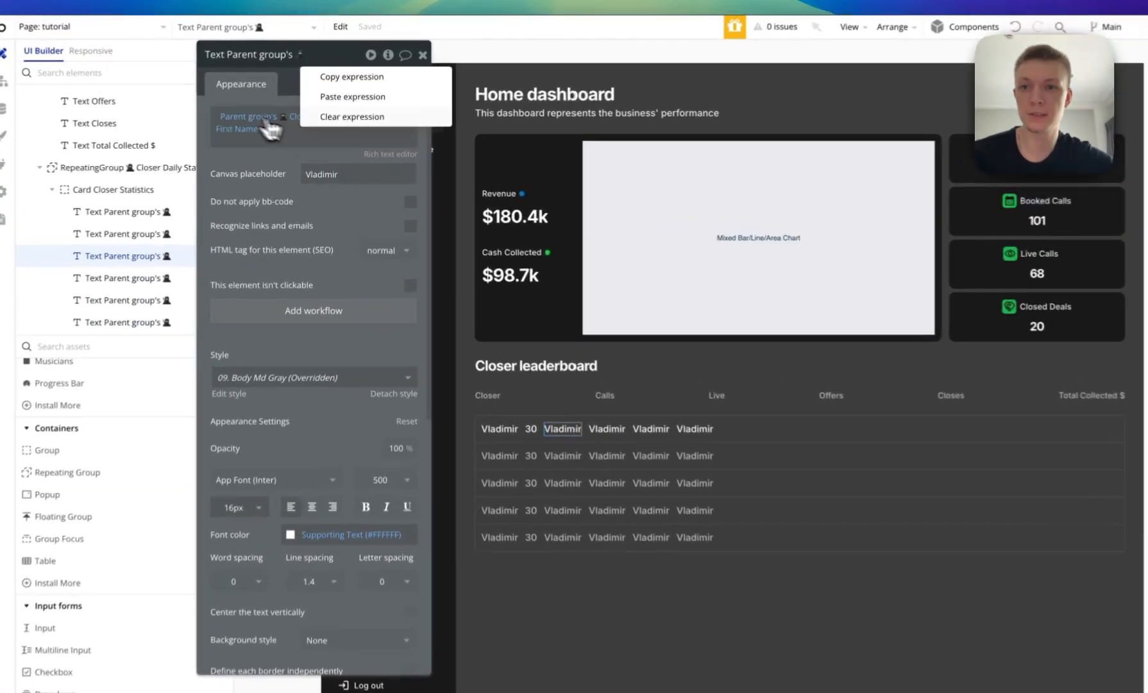
pyautogui.click(335, 123)
pyautogui.click(272, 131)
pyautogui.click(257, 171)
pyautogui.scroll(-3, 381, 192)
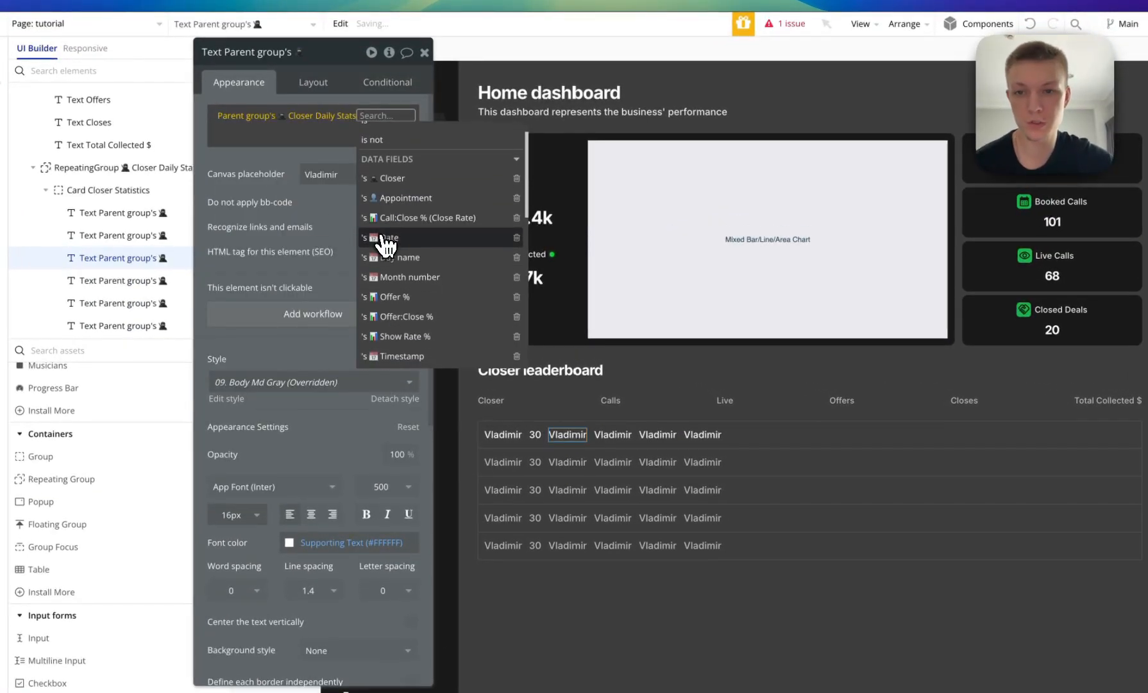
pyautogui.click(431, 205)
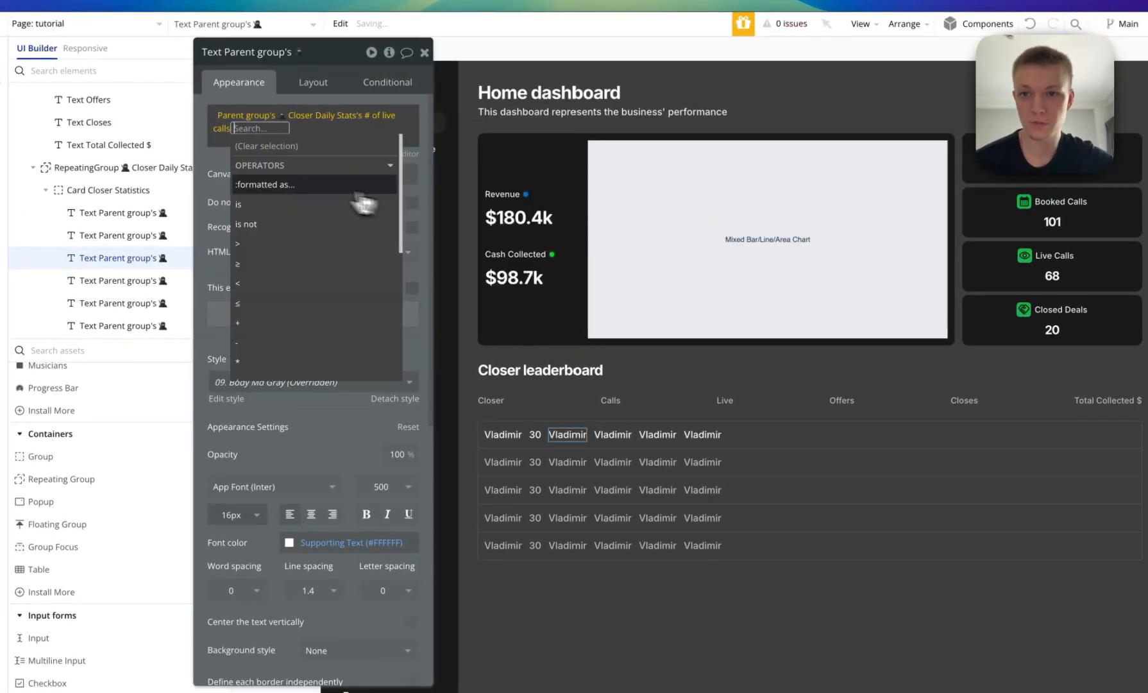
pyautogui.click(218, 181)
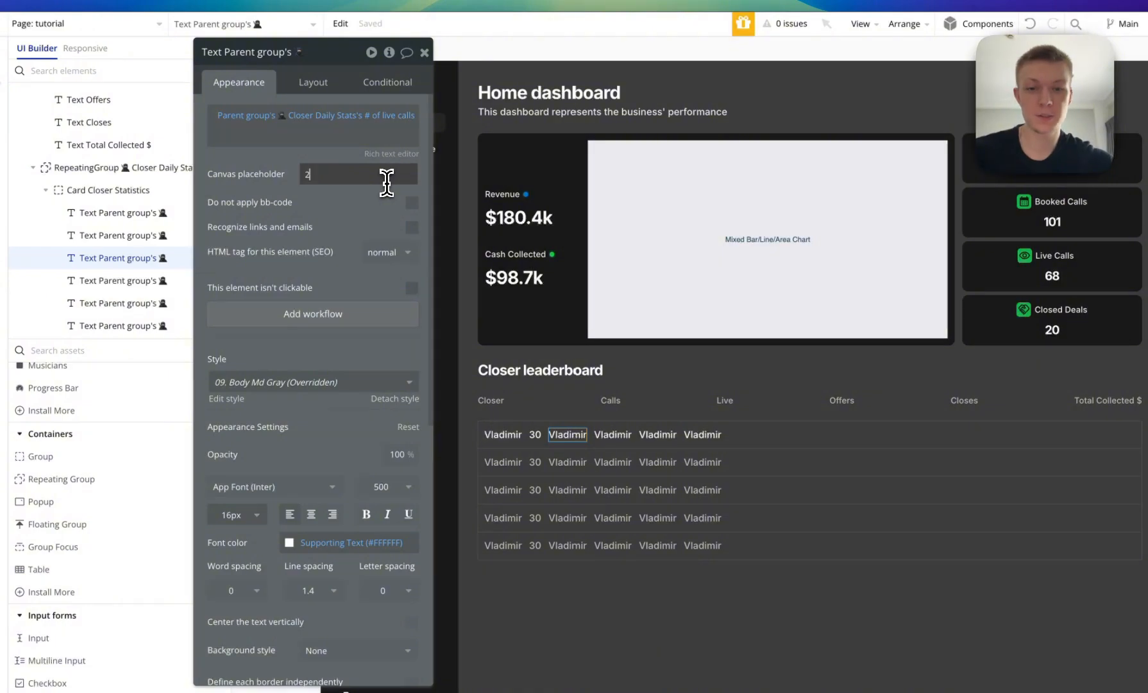
pyautogui.click(381, 207)
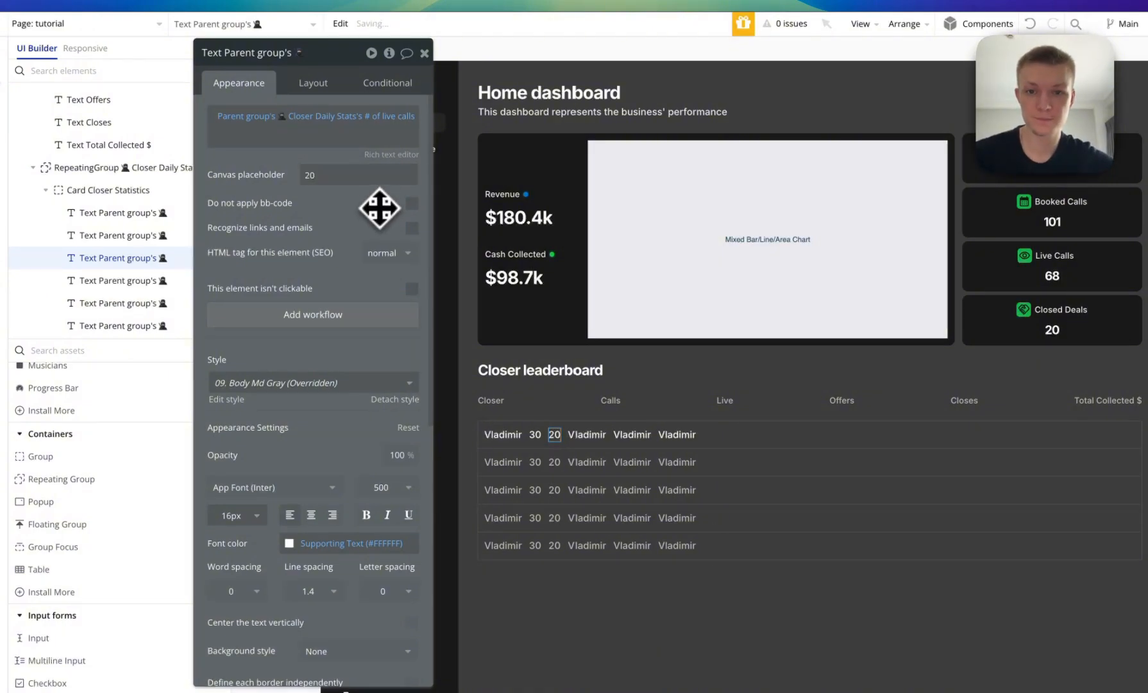
# Replace the fourth card text's expression with Parent group's Closer Daily Stats's # of offers and set its canvas placeholder to 10.
pyautogui.click(589, 436)
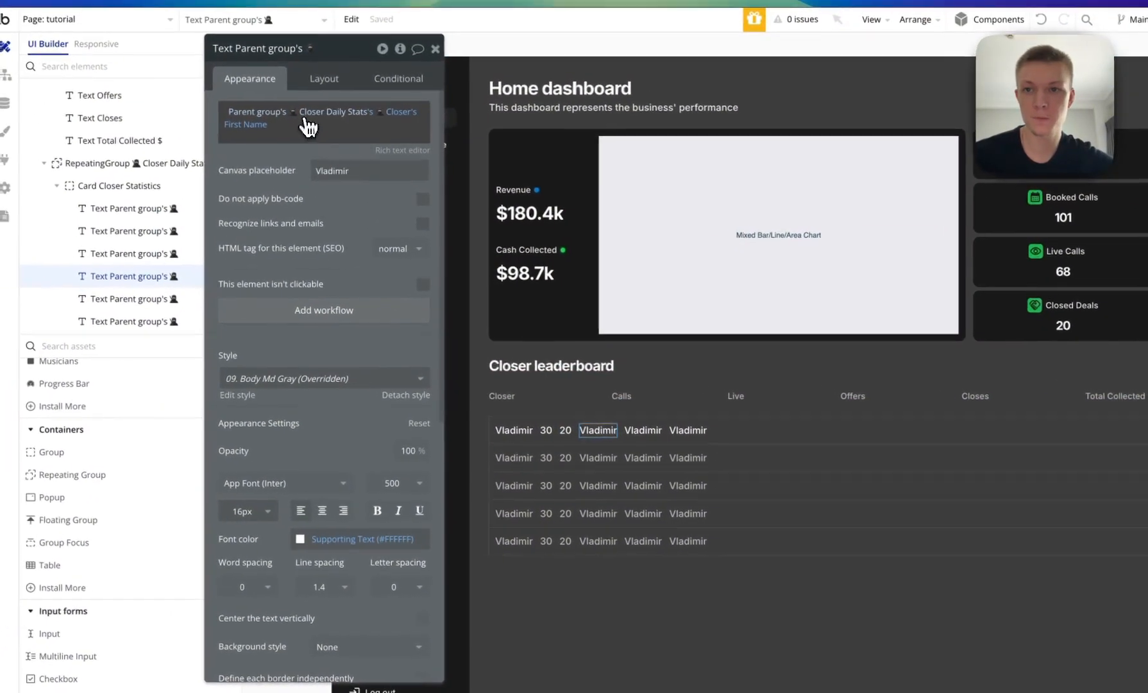
pyautogui.click(412, 112)
pyautogui.click(252, 113)
pyautogui.click(240, 121)
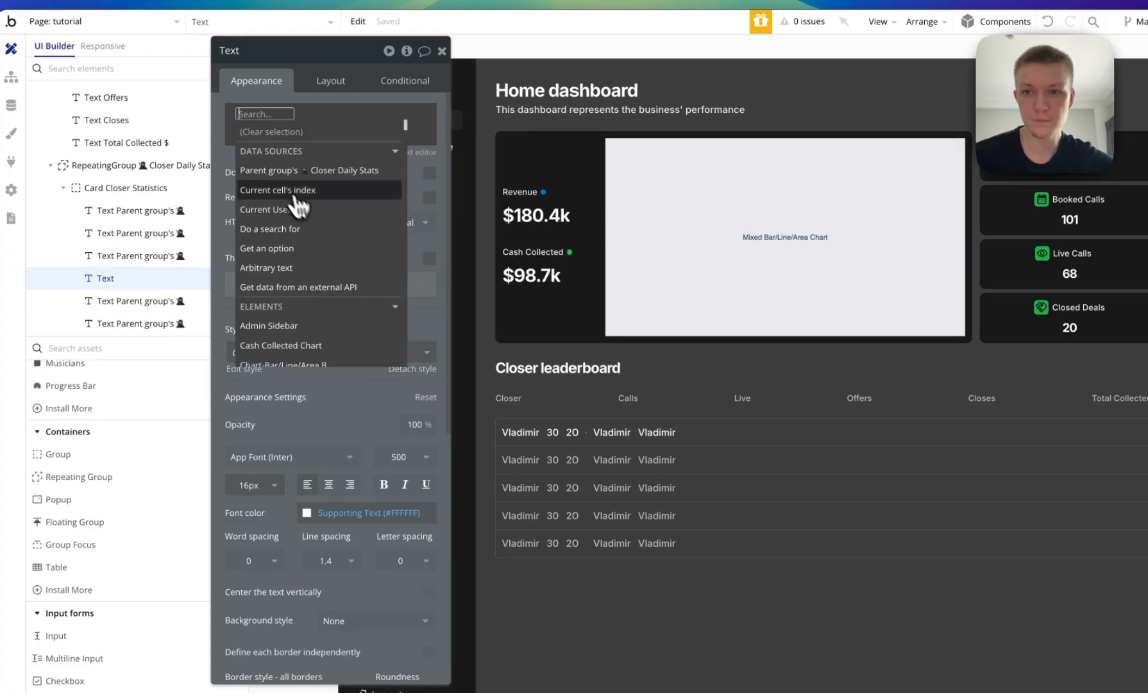
pyautogui.click(311, 170)
pyautogui.scroll(-5, 410, 238)
pyautogui.scroll(3, 420, 246)
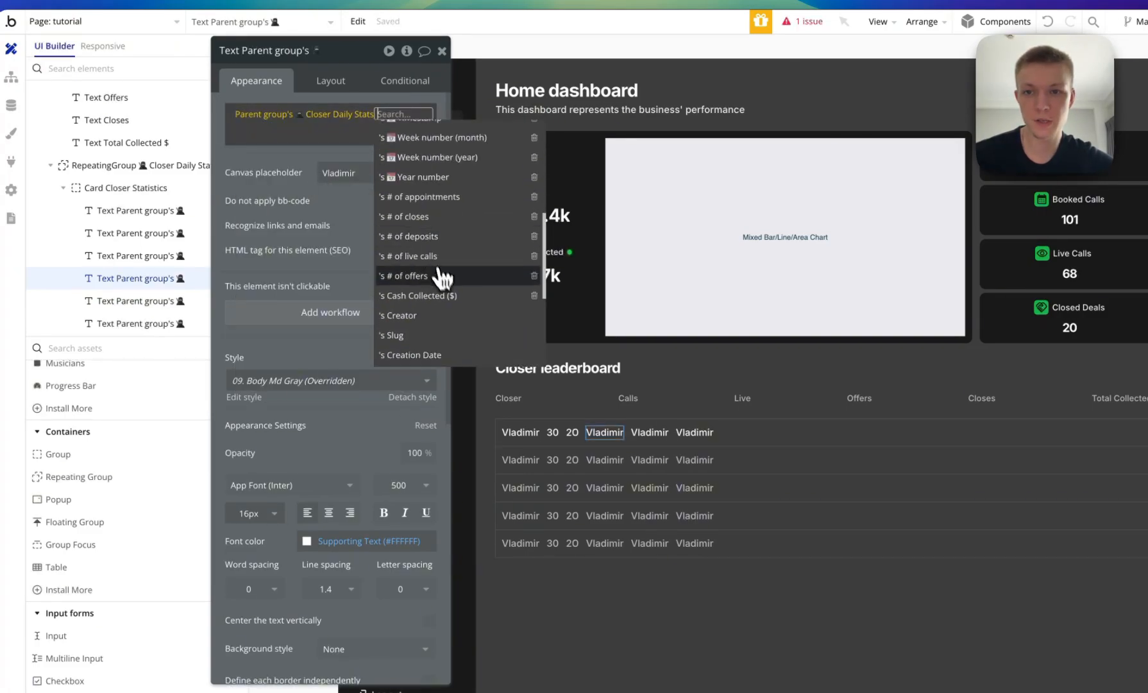
pyautogui.click(440, 273)
pyautogui.click(263, 182)
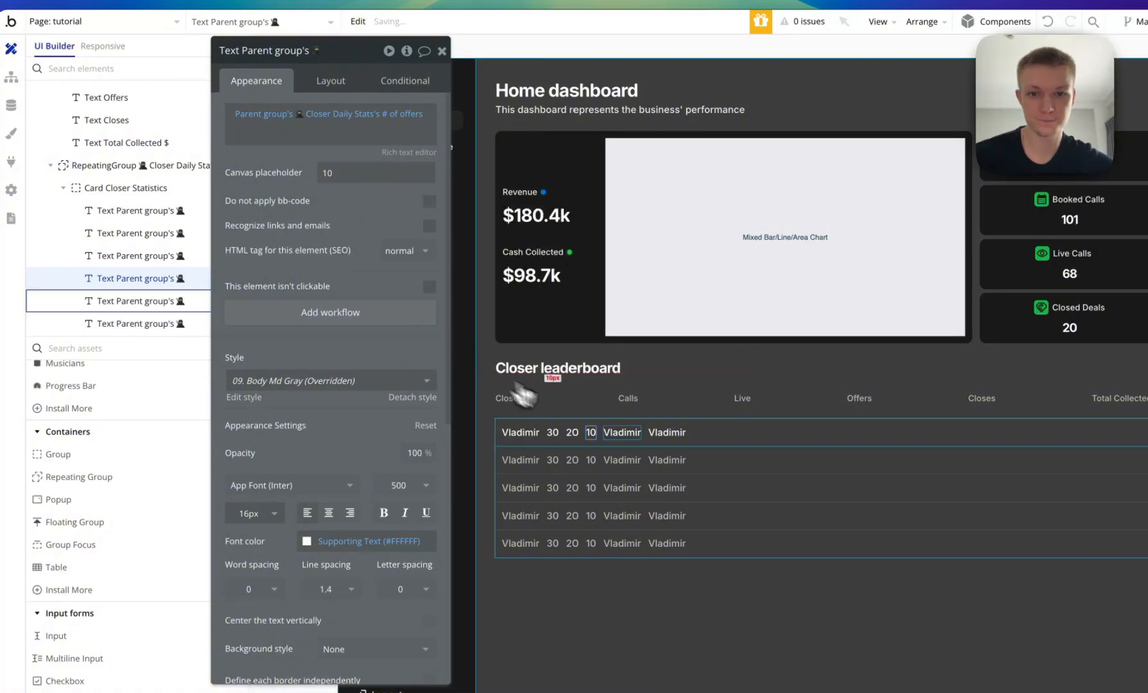
# Replace the fifth card text's expression with Parent group's Closer Daily Stats's # of closes and set its canvas placeholder to 5.
pyautogui.click(631, 434)
pyautogui.rightClick(410, 125)
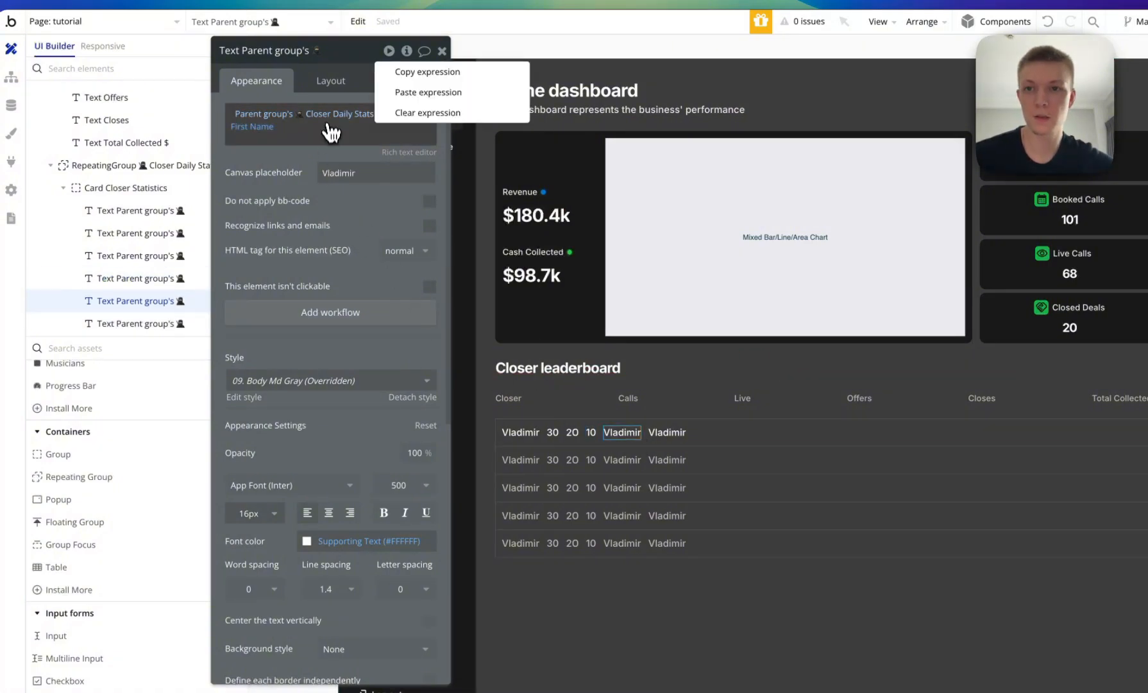
pyautogui.click(410, 115)
pyautogui.click(283, 177)
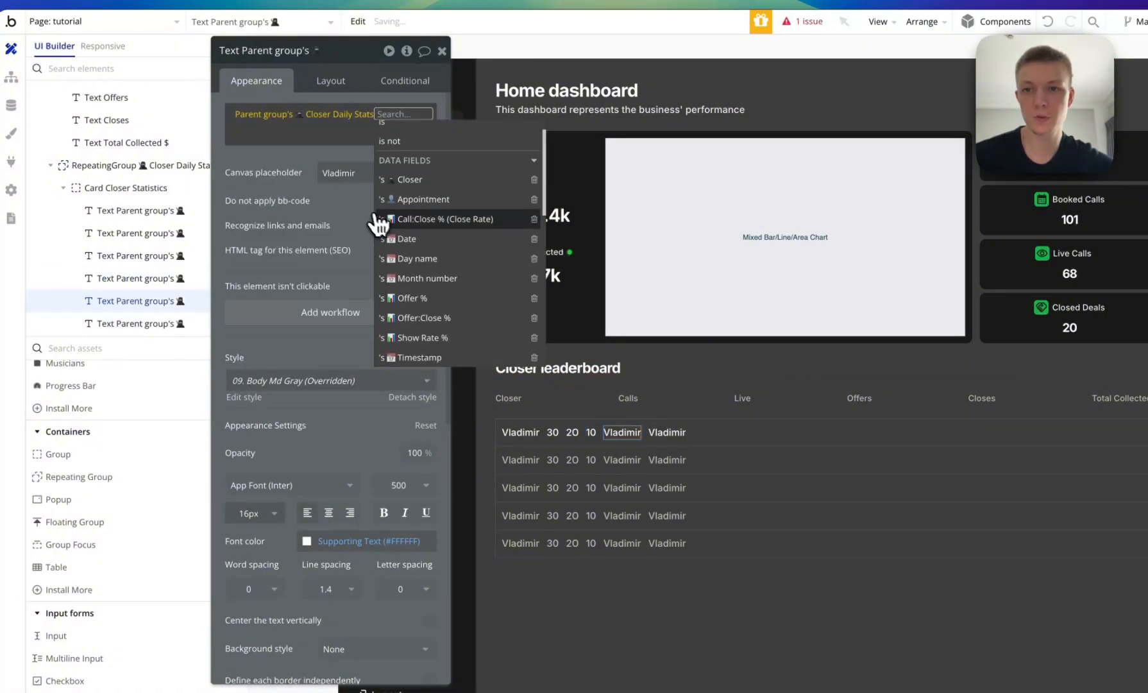
pyautogui.scroll(-3, 417, 225)
pyautogui.scroll(-3, 429, 230)
pyautogui.click(462, 277)
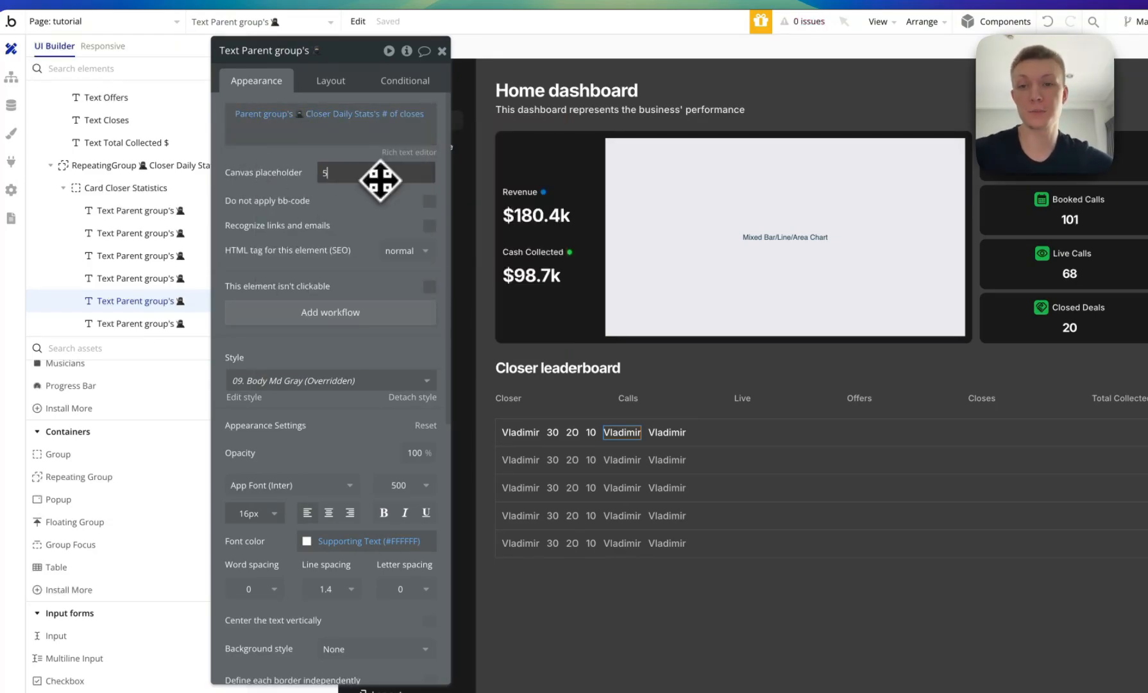
# Replace the sixth card text's expression with Parent group's Closer Daily Stats's Cash Collected ($).
pyautogui.click(648, 440)
pyautogui.click(305, 116)
pyautogui.click(382, 116)
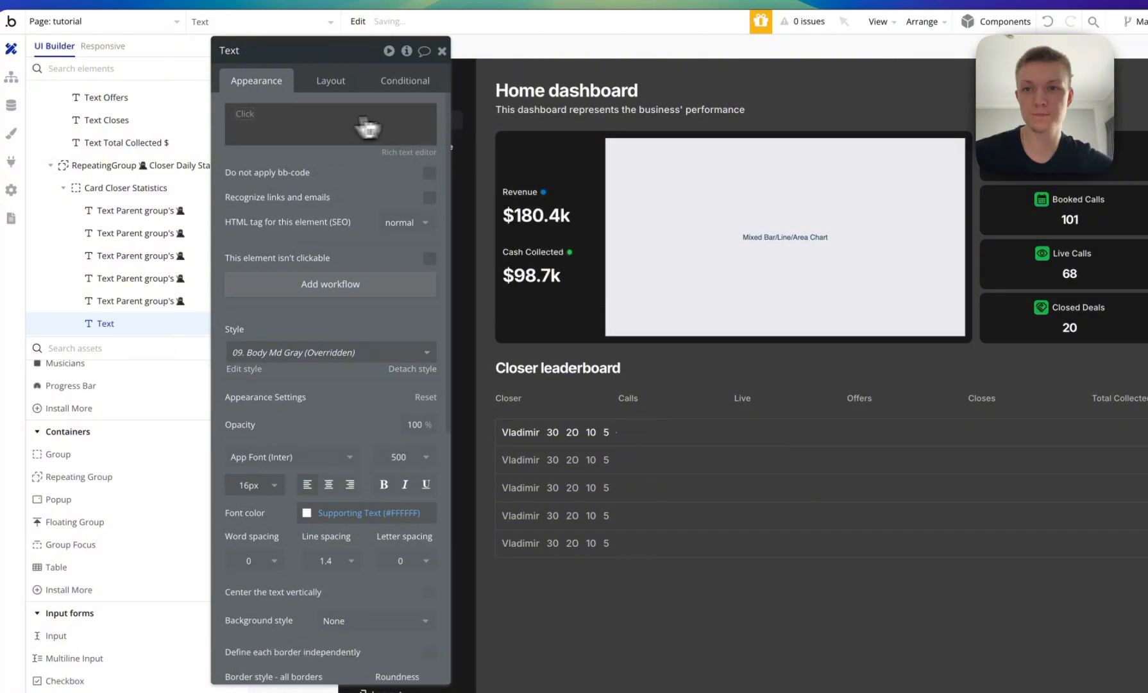
pyautogui.click(247, 115)
pyautogui.click(335, 186)
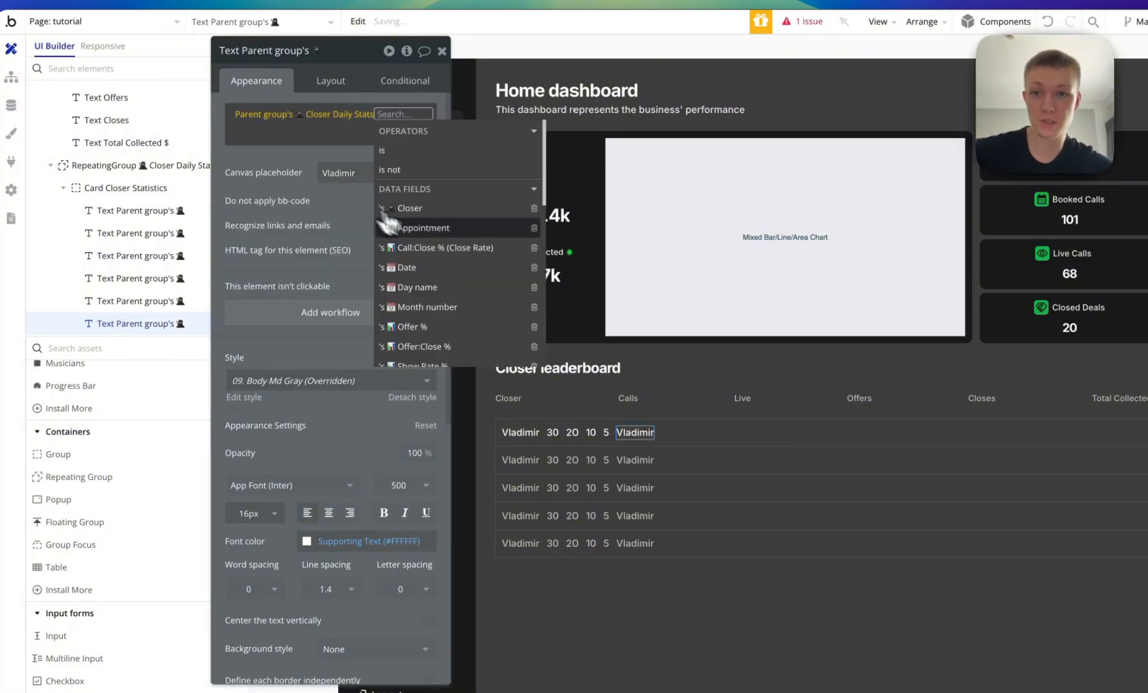
pyautogui.scroll(-3, 451, 221)
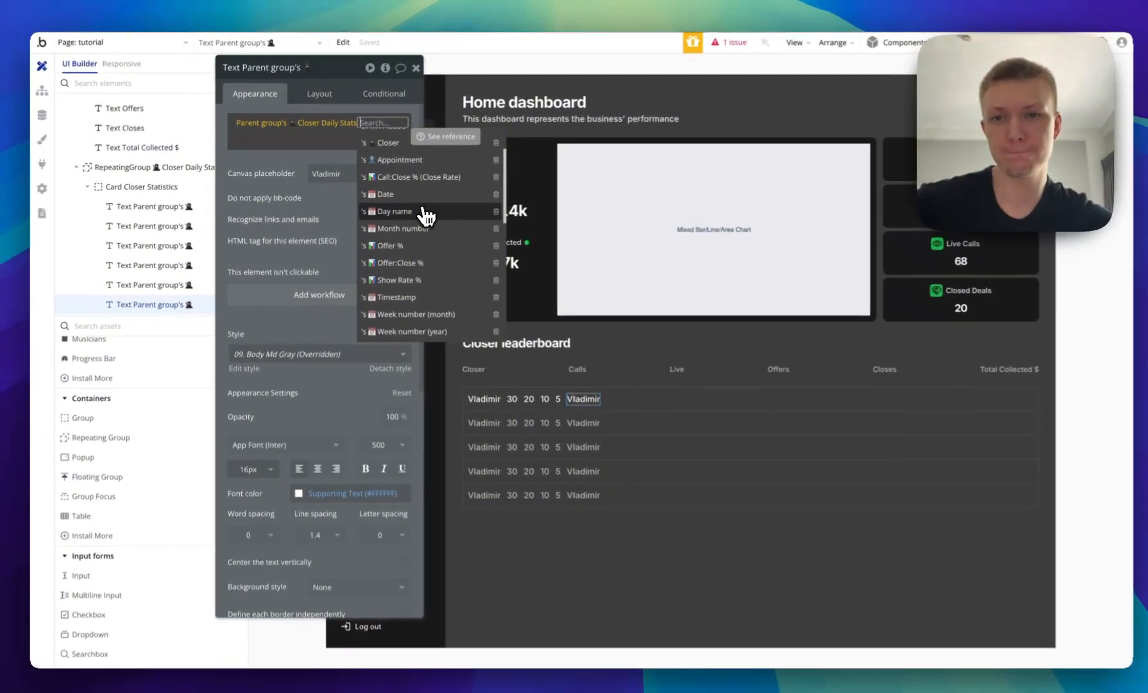
pyautogui.scroll(-5, 425, 215)
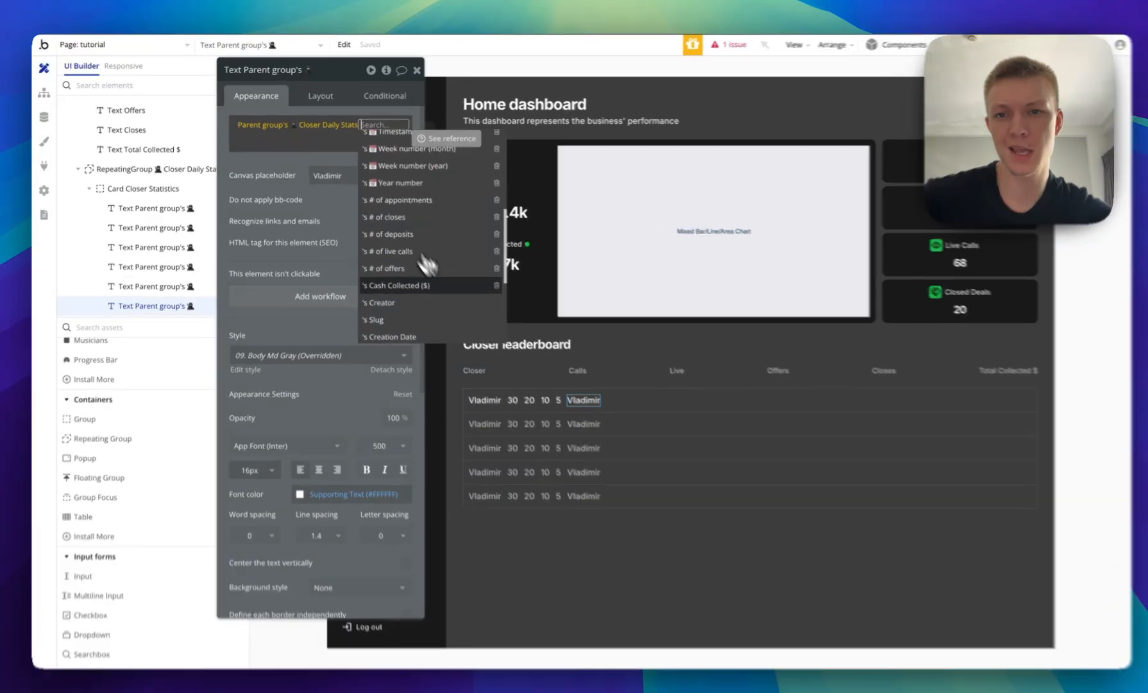
pyautogui.click(424, 286)
# Format the Cash Collected ($) value as a currency with 0 decimal places.
pyautogui.click(320, 188)
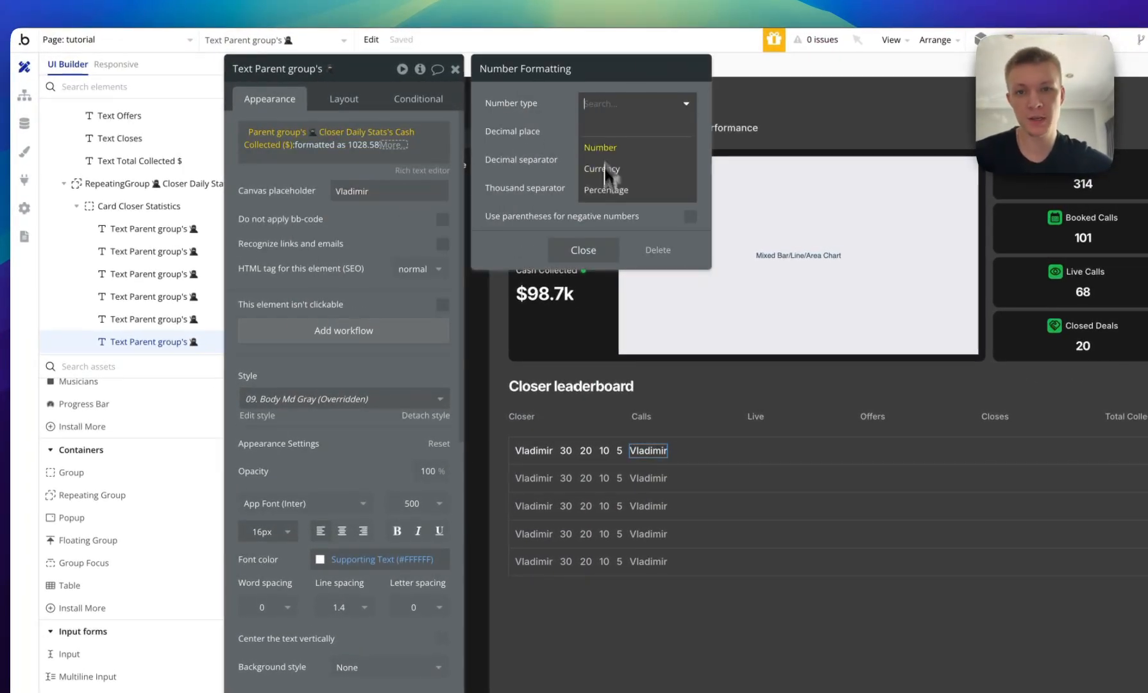
pyautogui.click(605, 170)
pyautogui.click(598, 138)
pyautogui.click(608, 175)
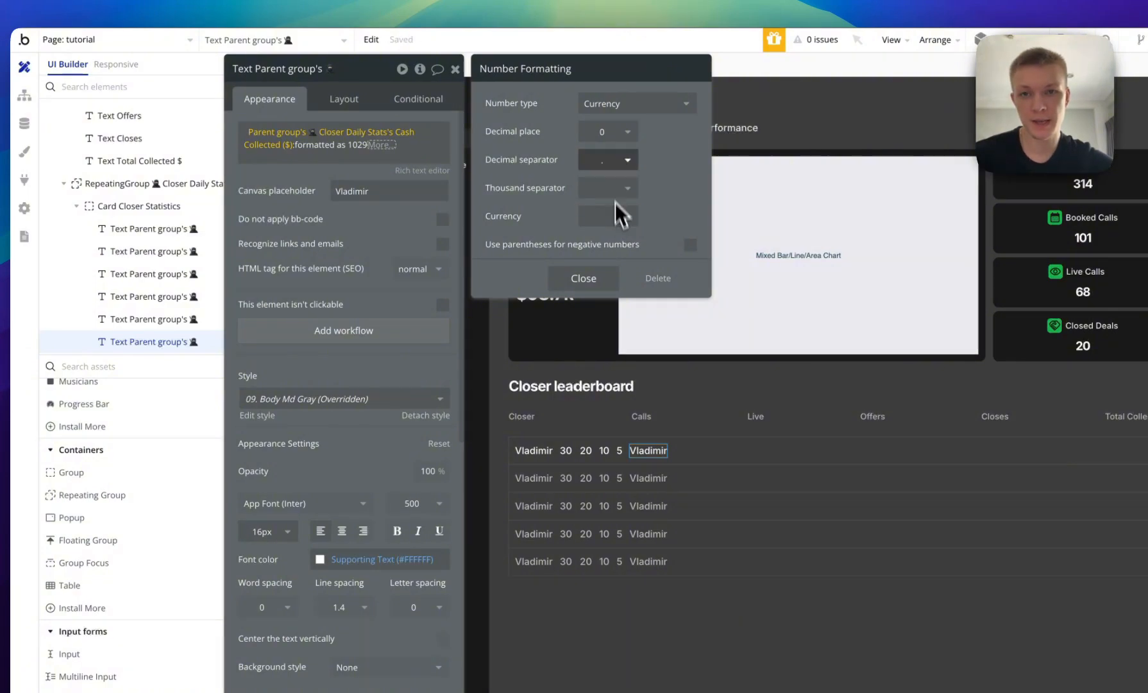
pyautogui.click(606, 132)
pyautogui.click(641, 166)
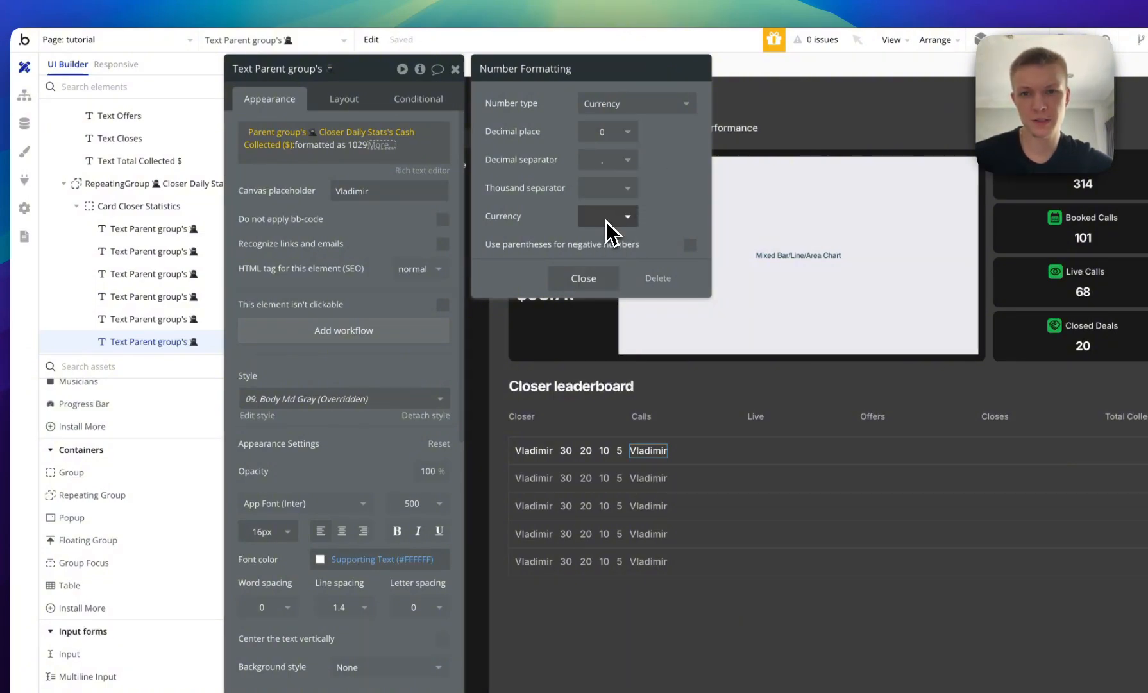
# Give the Cash Collected ($) format a comma thousand separator and the $ currency symbol, and set the text's canvas placeholder to $20,000.
pyautogui.click(606, 190)
pyautogui.click(608, 233)
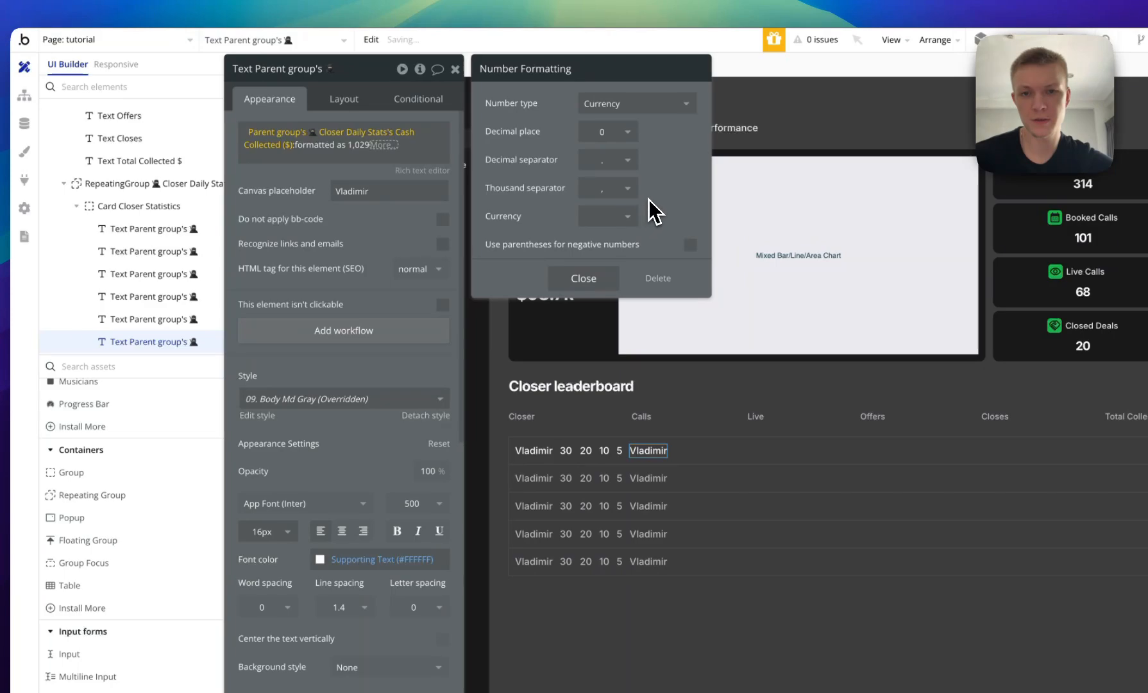
pyautogui.click(626, 190)
pyautogui.click(610, 219)
pyautogui.click(612, 196)
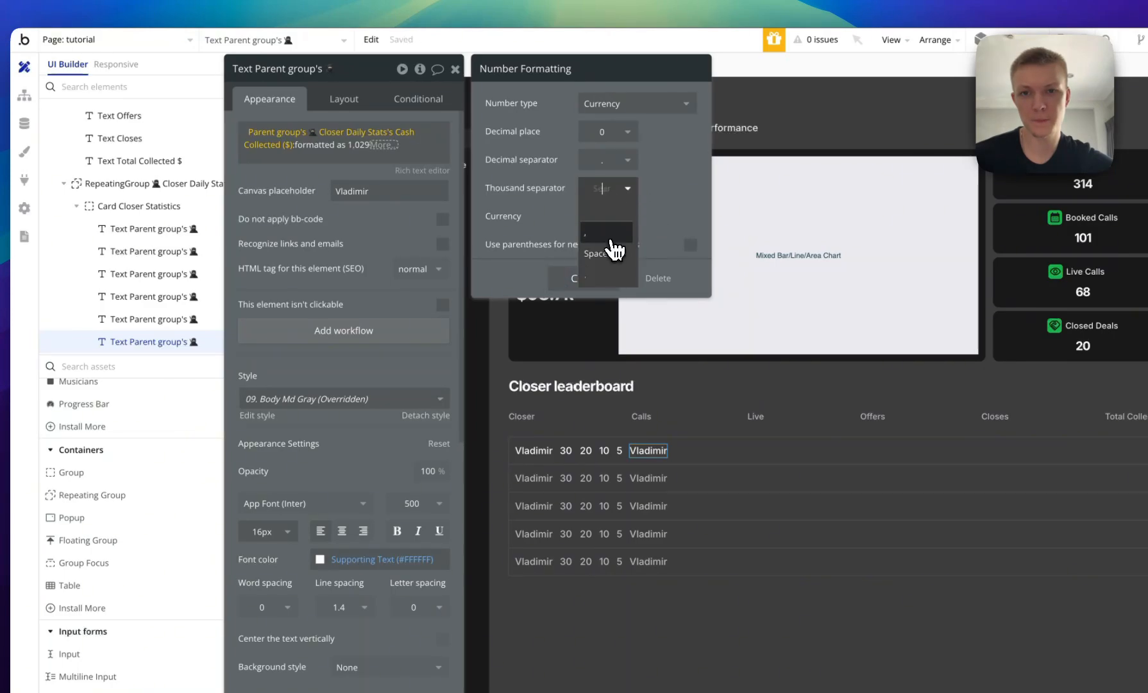
pyautogui.click(609, 238)
pyautogui.click(604, 219)
pyautogui.click(606, 260)
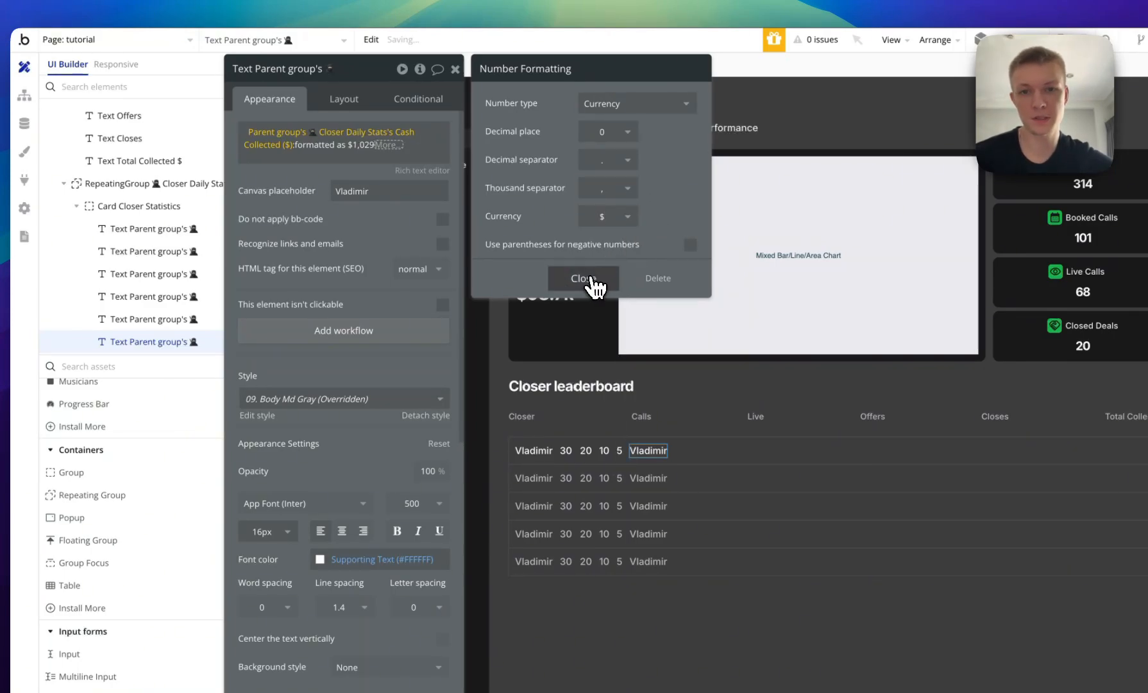
pyautogui.click(590, 279)
pyautogui.click(321, 234)
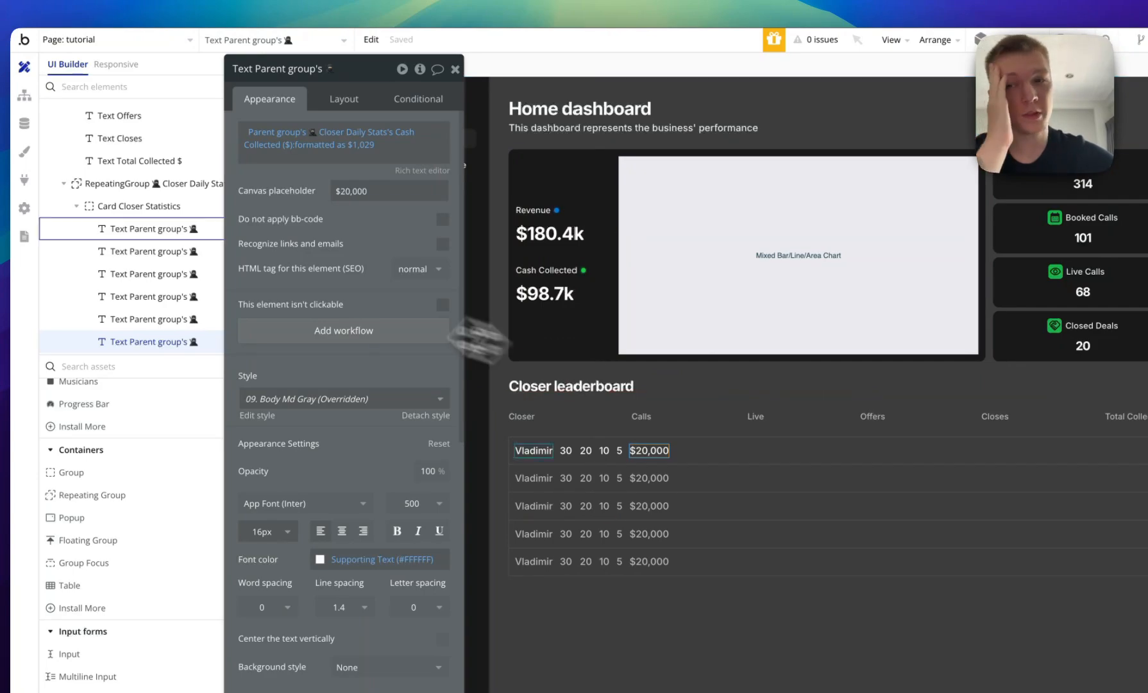
# Examine the Closer Daily Stats entries in the app data and return to the page design.
pyautogui.click(27, 123)
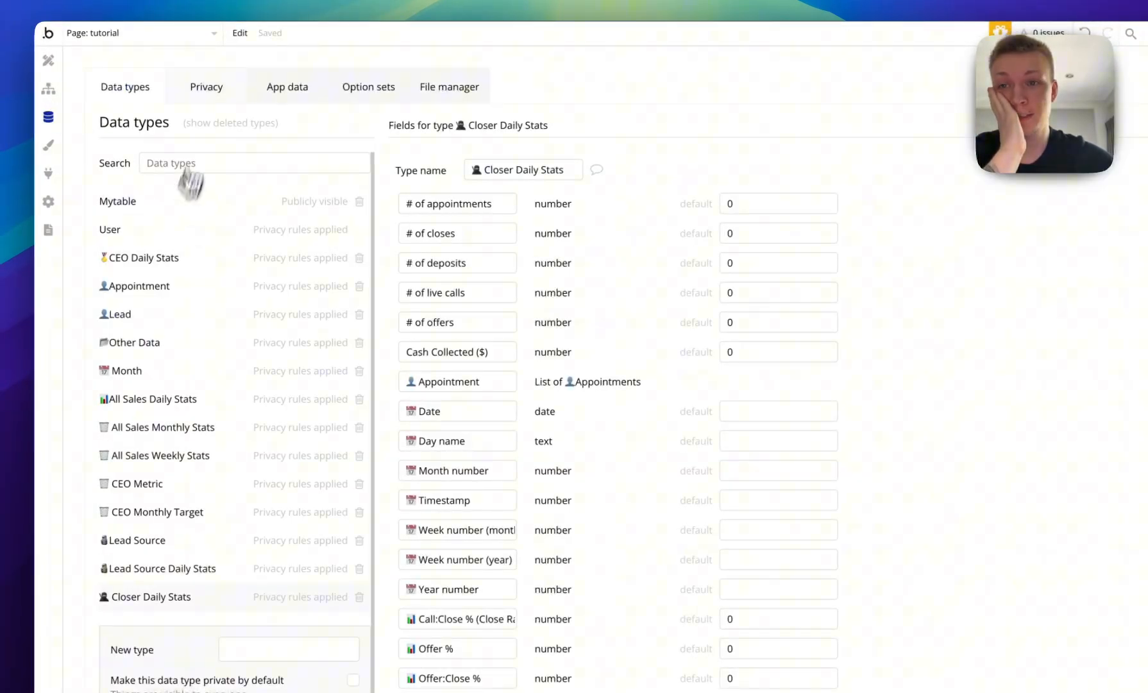
pyautogui.click(287, 86)
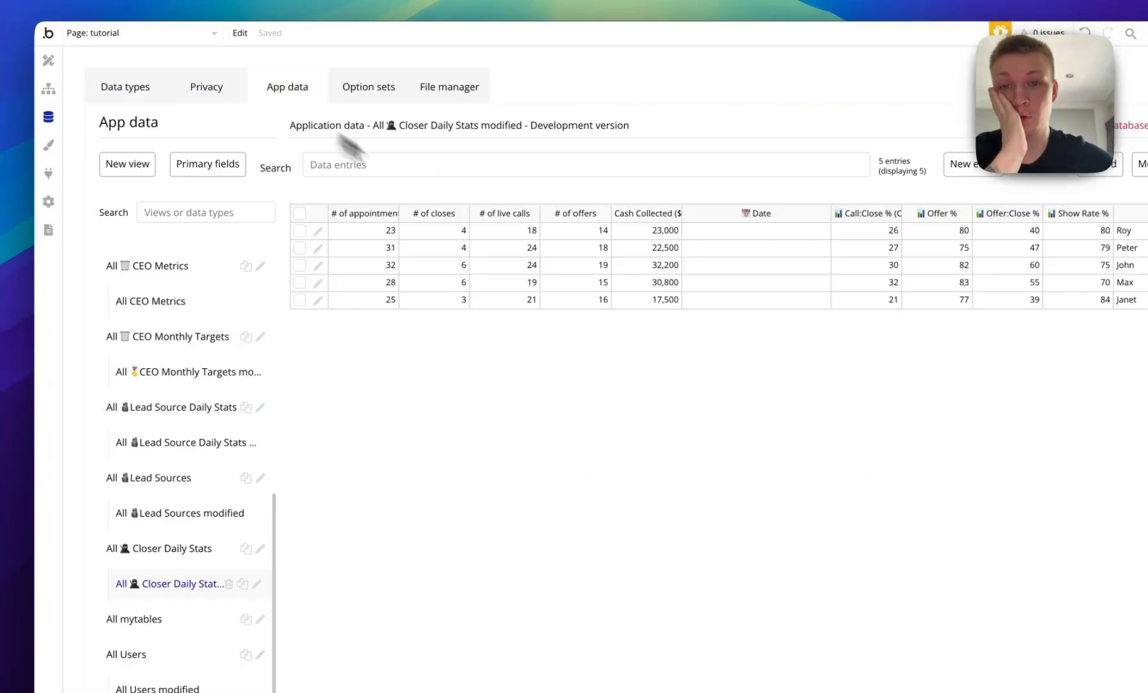
pyautogui.click(43, 70)
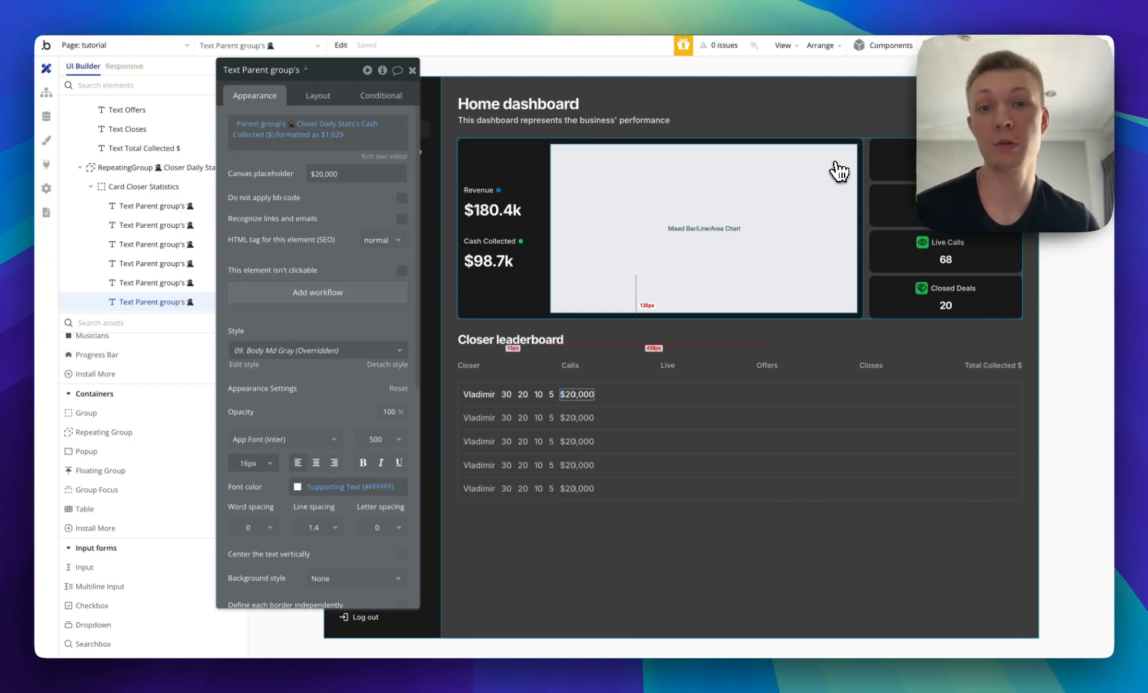
# Try to group the leaderboard repeating group's Closer Daily Stats search by Closer.
pyautogui.click(846, 440)
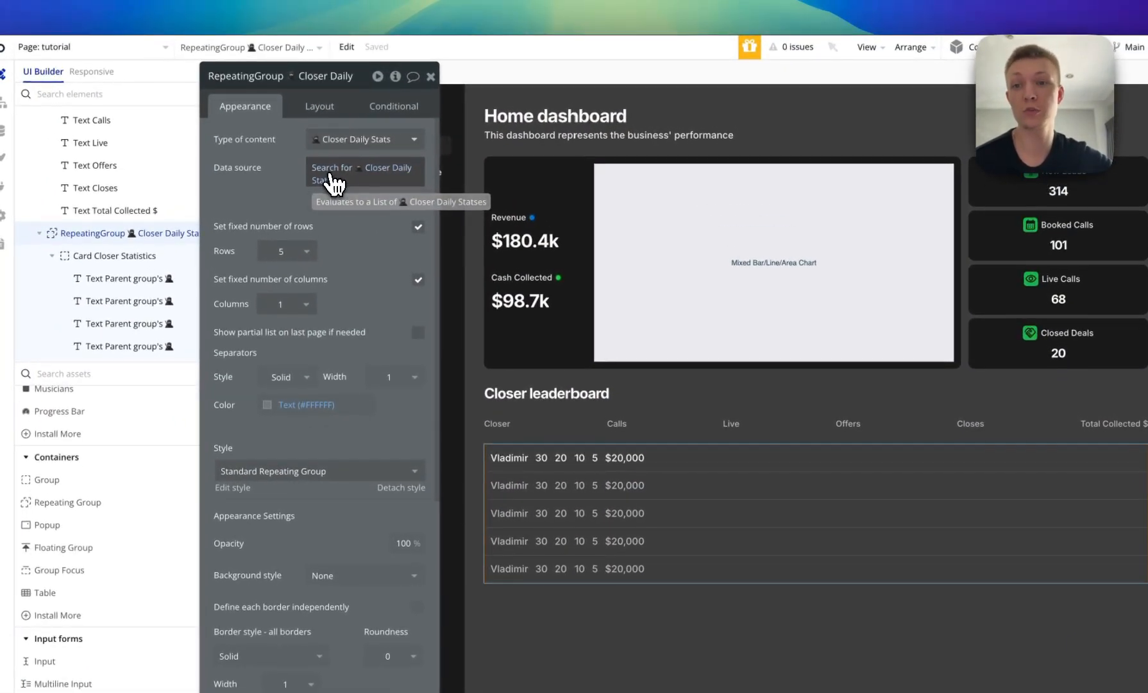
pyautogui.click(334, 183)
pyautogui.click(351, 181)
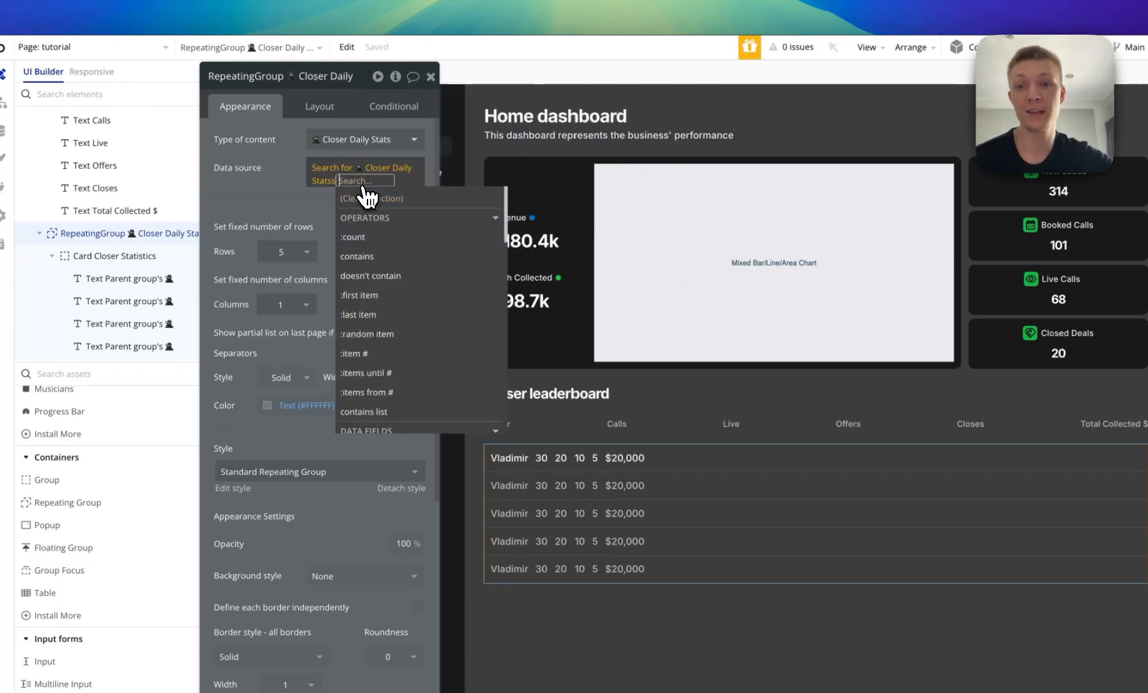
pyautogui.write('grou')
pyautogui.click(362, 217)
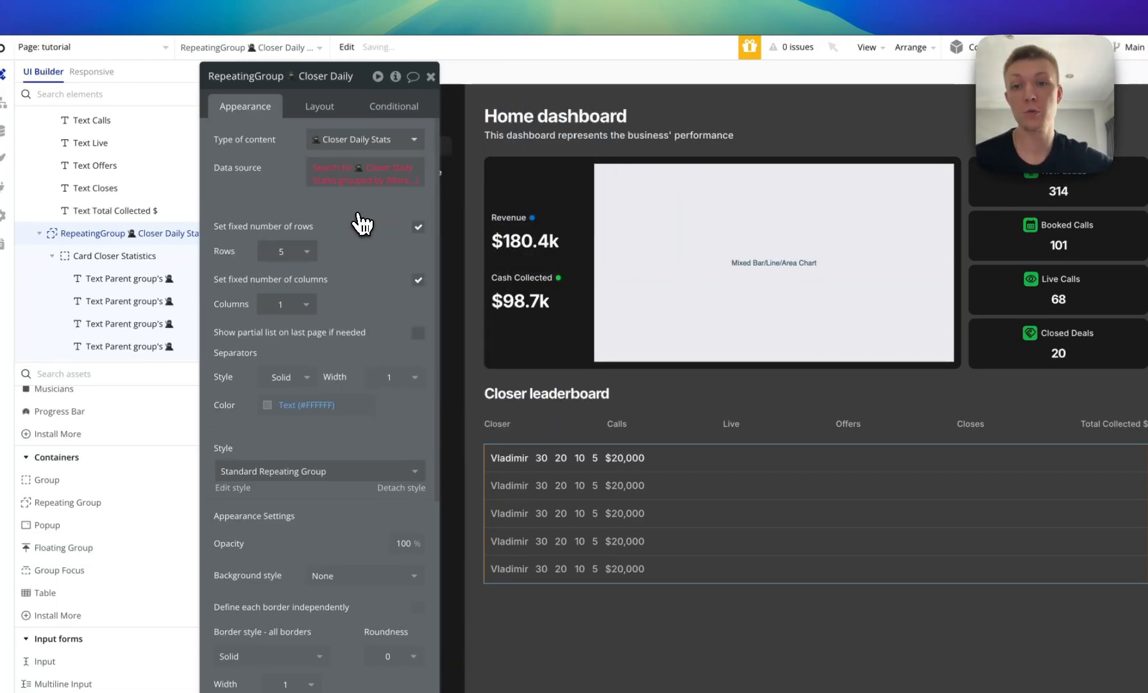
pyautogui.click(568, 116)
pyautogui.click(575, 111)
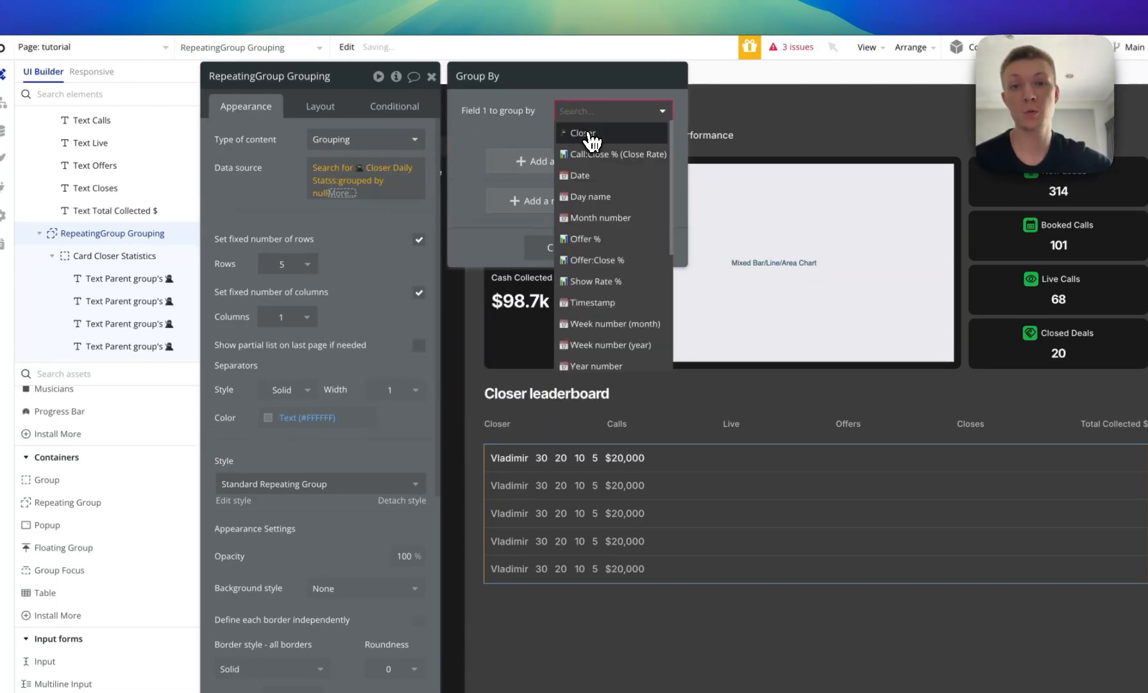
pyautogui.click(589, 133)
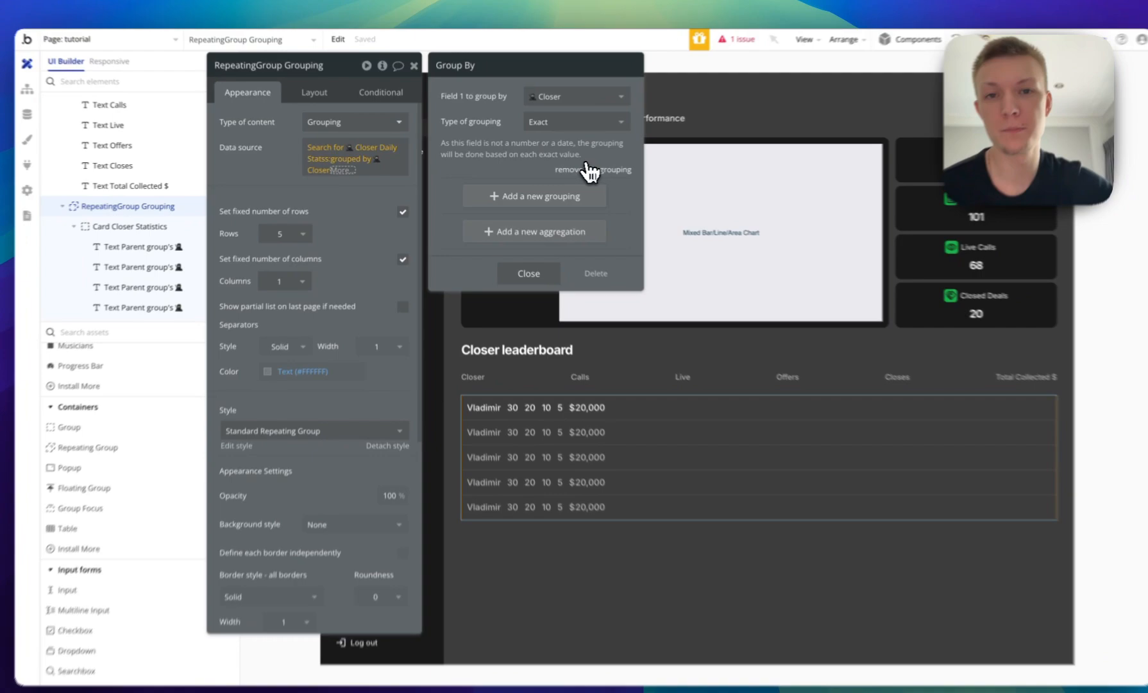
# Remove the grouping from the repeating group's data source and restore its type of content to Closer Daily Stats.
pyautogui.click(582, 169)
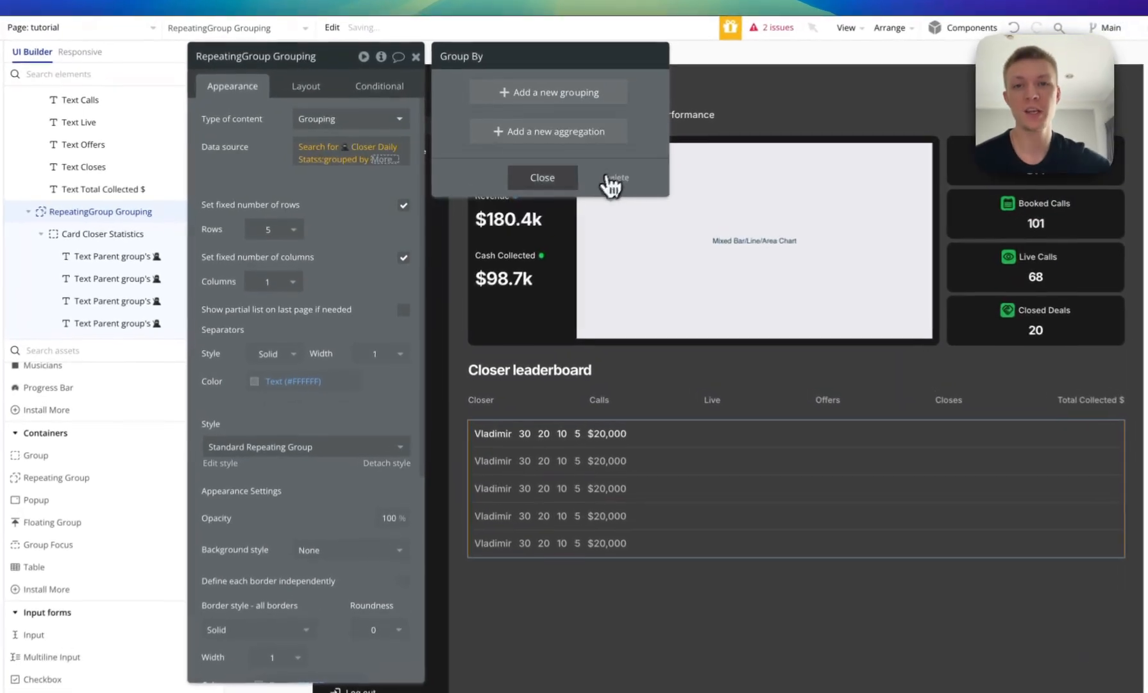
pyautogui.click(532, 177)
pyautogui.click(321, 173)
pyautogui.click(346, 161)
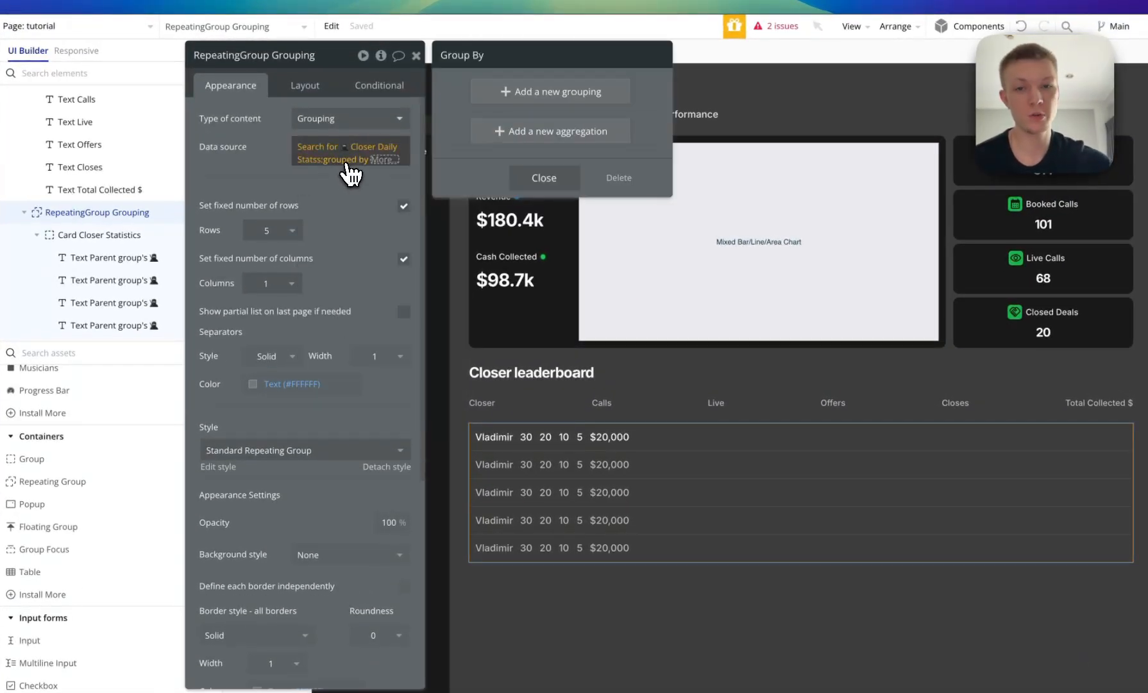
pyautogui.click(605, 185)
pyautogui.click(266, 149)
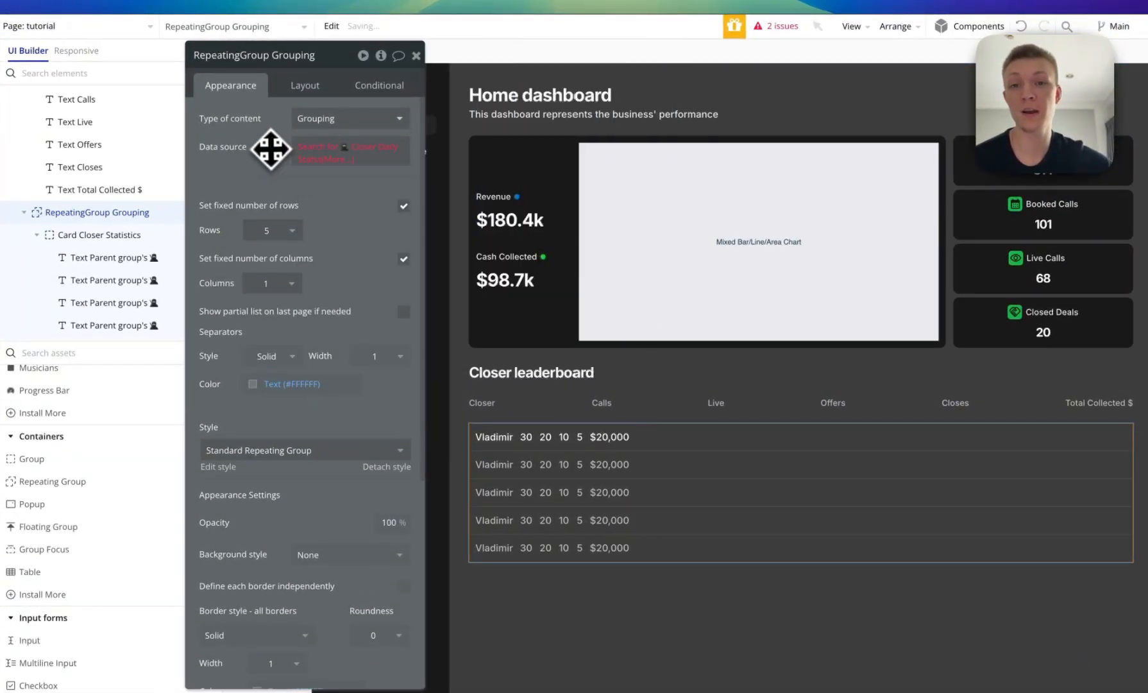
pyautogui.click(334, 120)
pyautogui.scroll(-10, 346, 186)
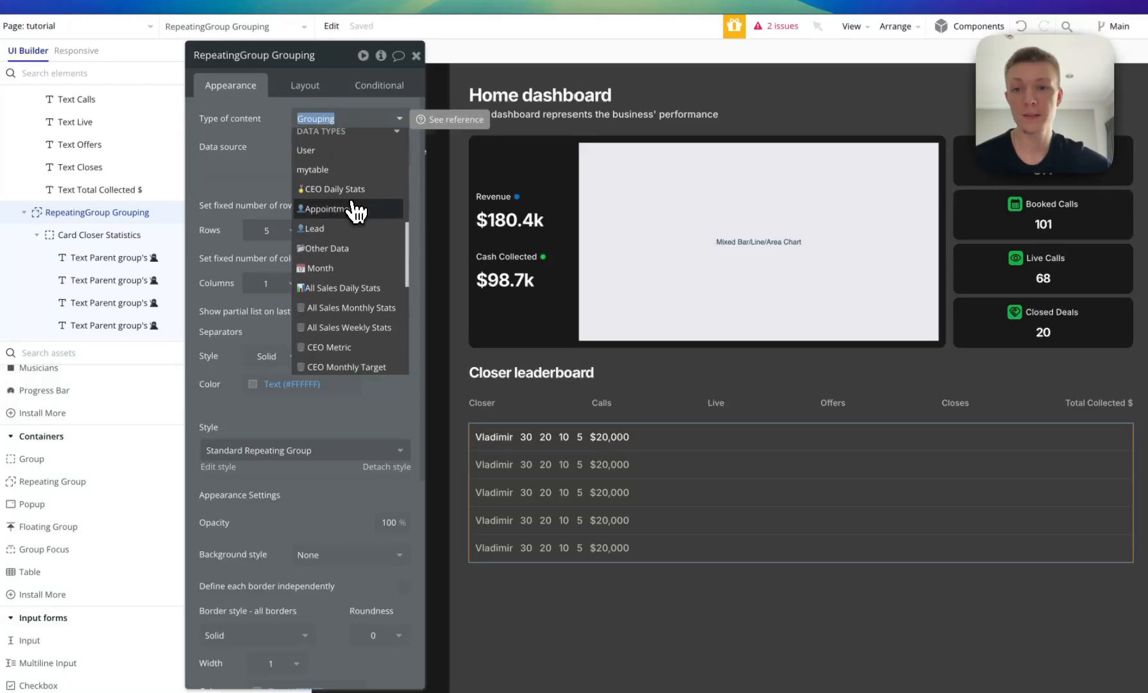
pyautogui.click(340, 167)
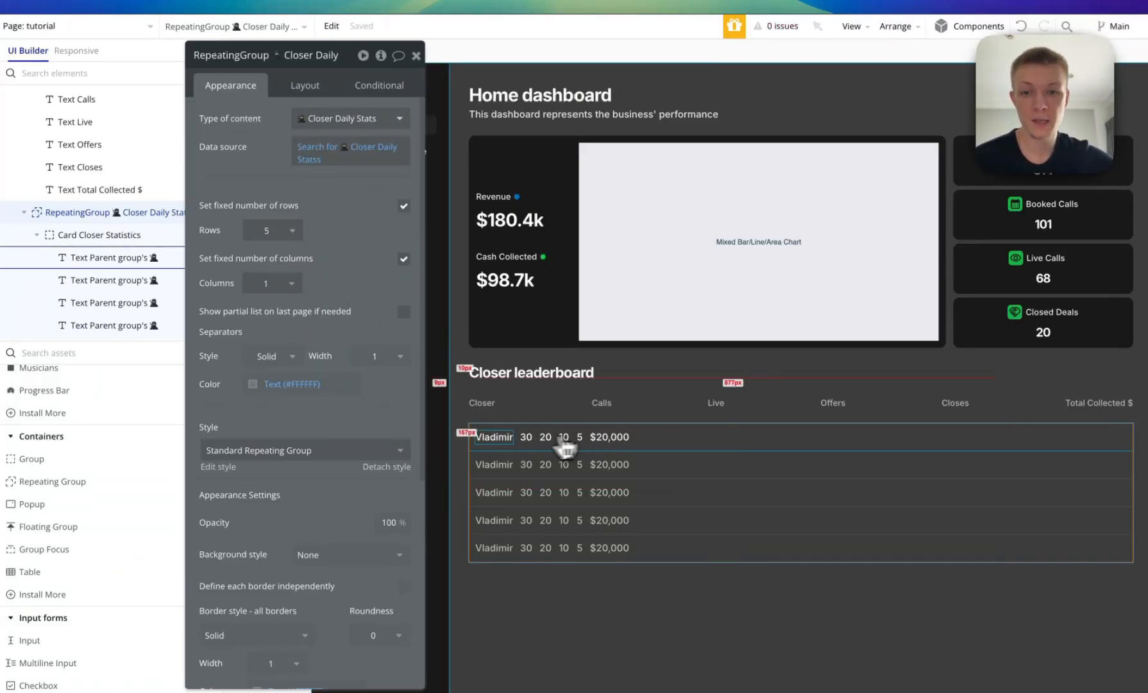
# Turn off fitting the width to content for the closer name text in the card.
pyautogui.click(495, 439)
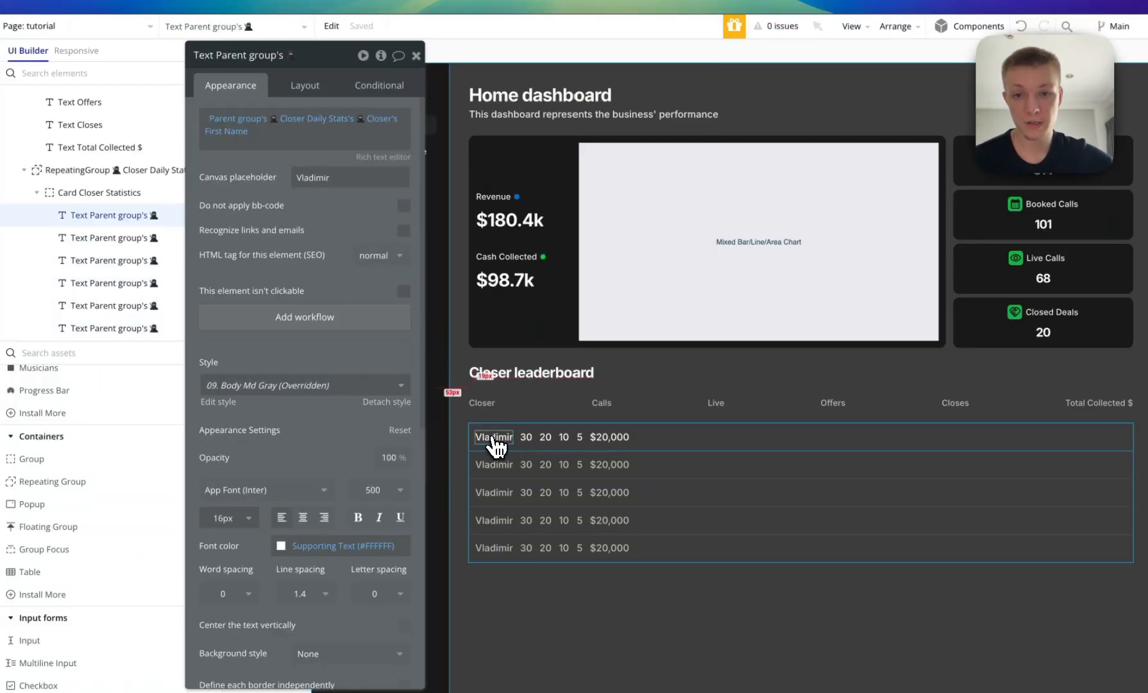
pyautogui.click(305, 86)
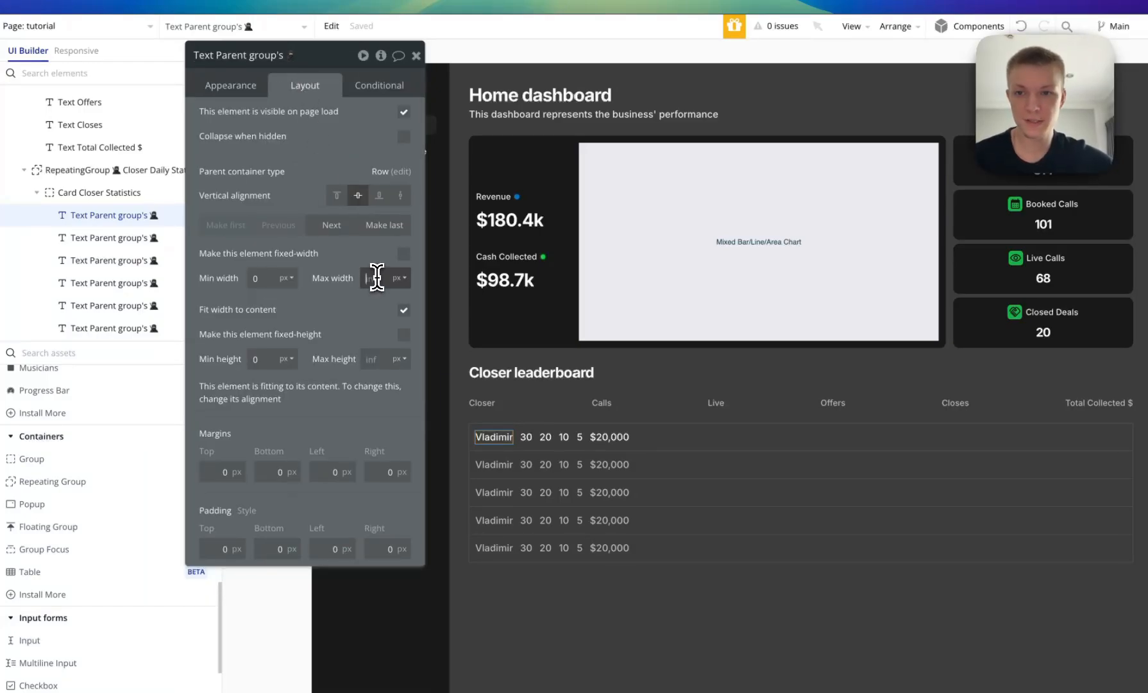
pyautogui.click(403, 310)
# Turn off fitting the width to content for the card's calls, live, offers, closes and total collected texts together.
pyautogui.click(1028, 436)
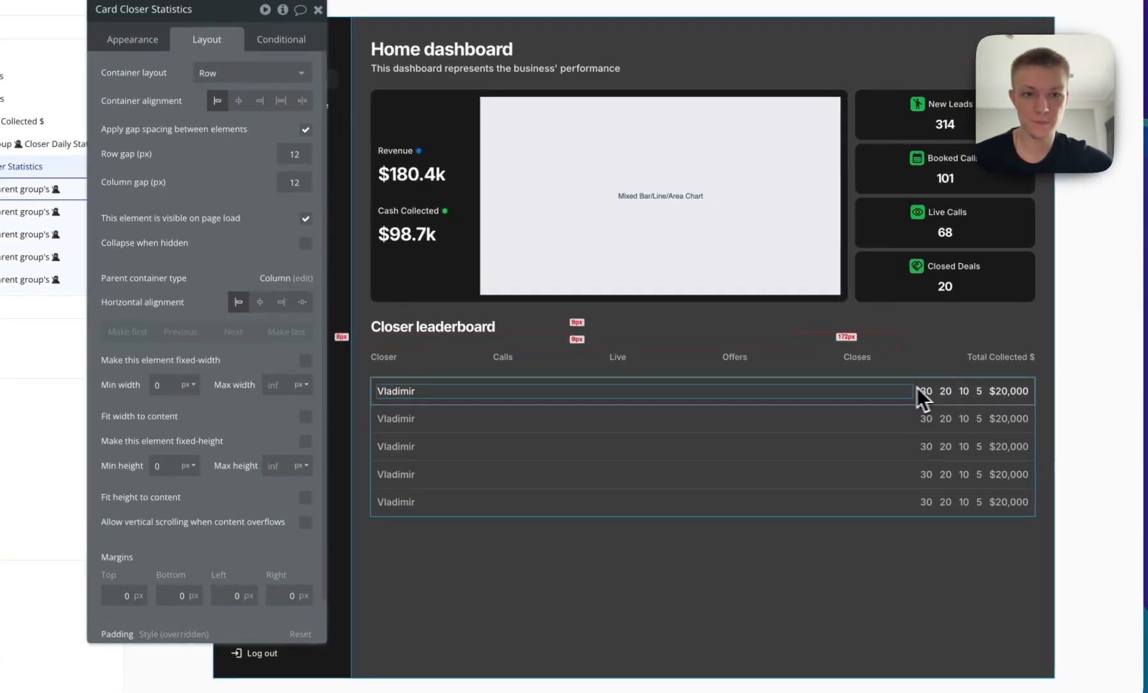
pyautogui.click(1028, 436)
pyautogui.keyDown('shift'); pyautogui.click(940, 390); pyautogui.keyUp('shift')
pyautogui.keyDown('shift'); pyautogui.click(960, 392); pyautogui.keyUp('shift')
pyautogui.keyDown('shift'); pyautogui.click(983, 393); pyautogui.keyUp('shift')
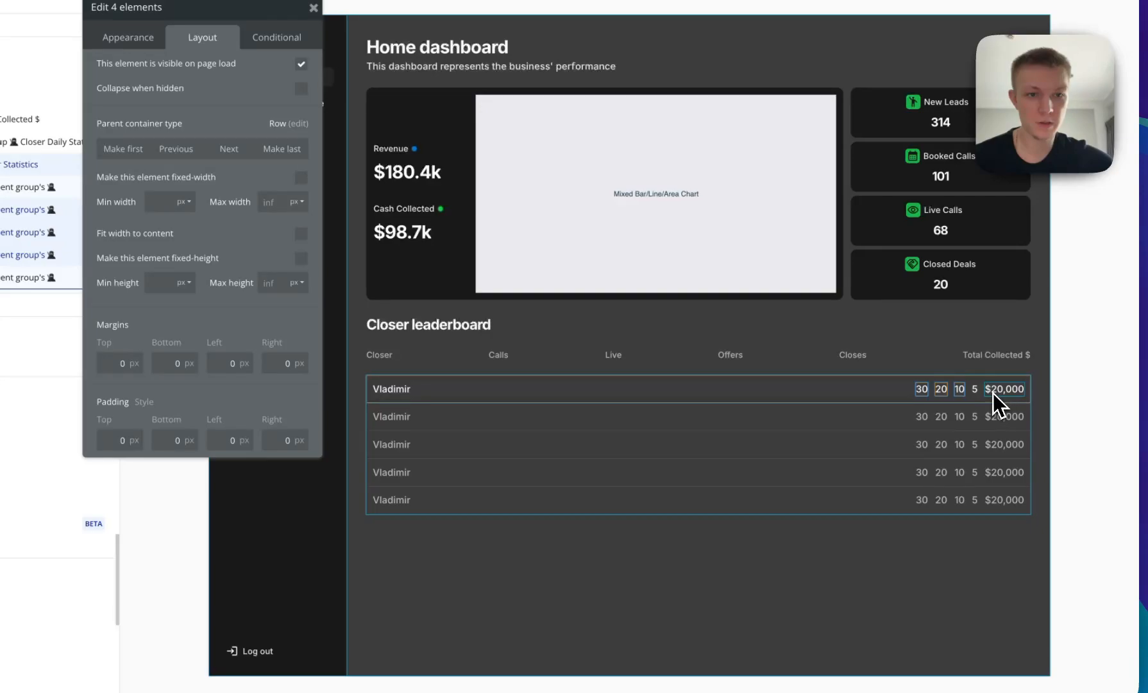
pyautogui.keyDown('shift'); pyautogui.click(983, 395); pyautogui.keyUp('shift')
pyautogui.keyDown('shift'); pyautogui.click(974, 389); pyautogui.keyUp('shift')
pyautogui.keyDown('shift'); pyautogui.click(1004, 389); pyautogui.keyUp('shift')
pyautogui.click(301, 262)
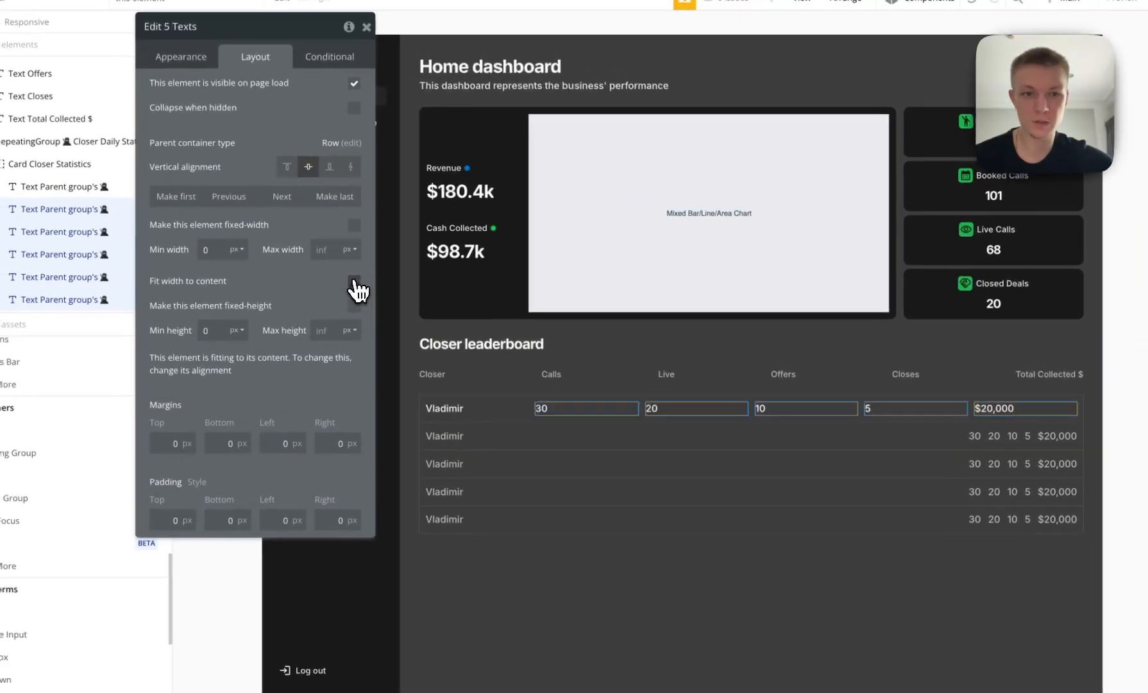
pyautogui.click(1084, 404)
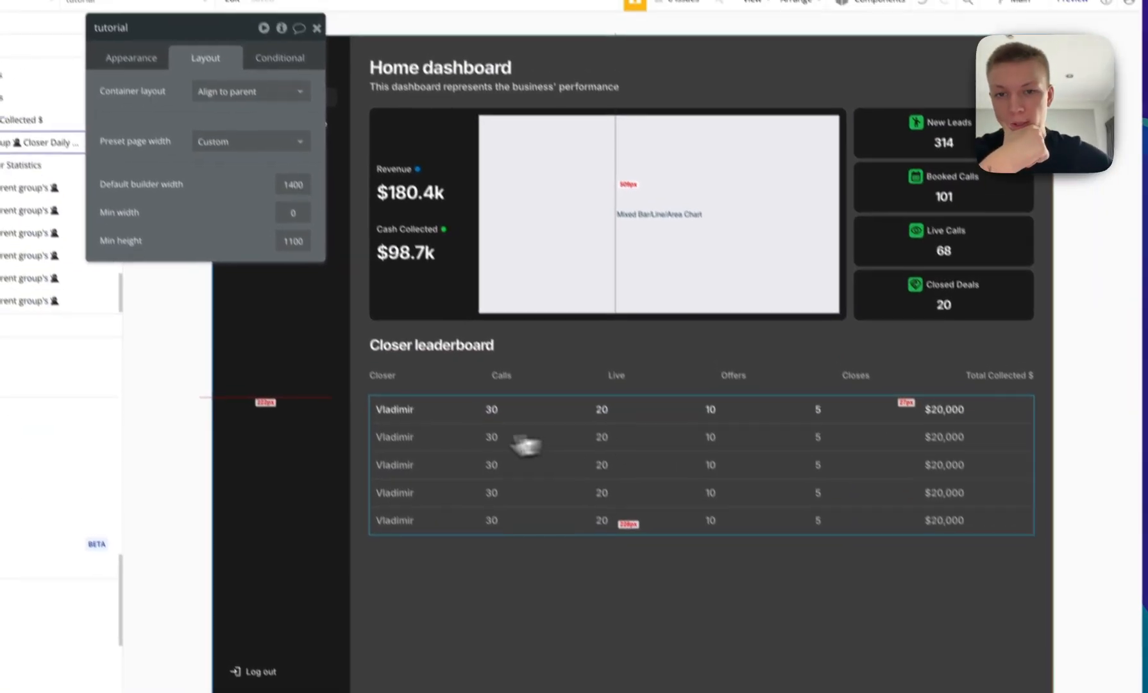
# Set the canvas zoom to 100% and select the closer name text in the first leaderboard row.
pyautogui.click(390, 385)
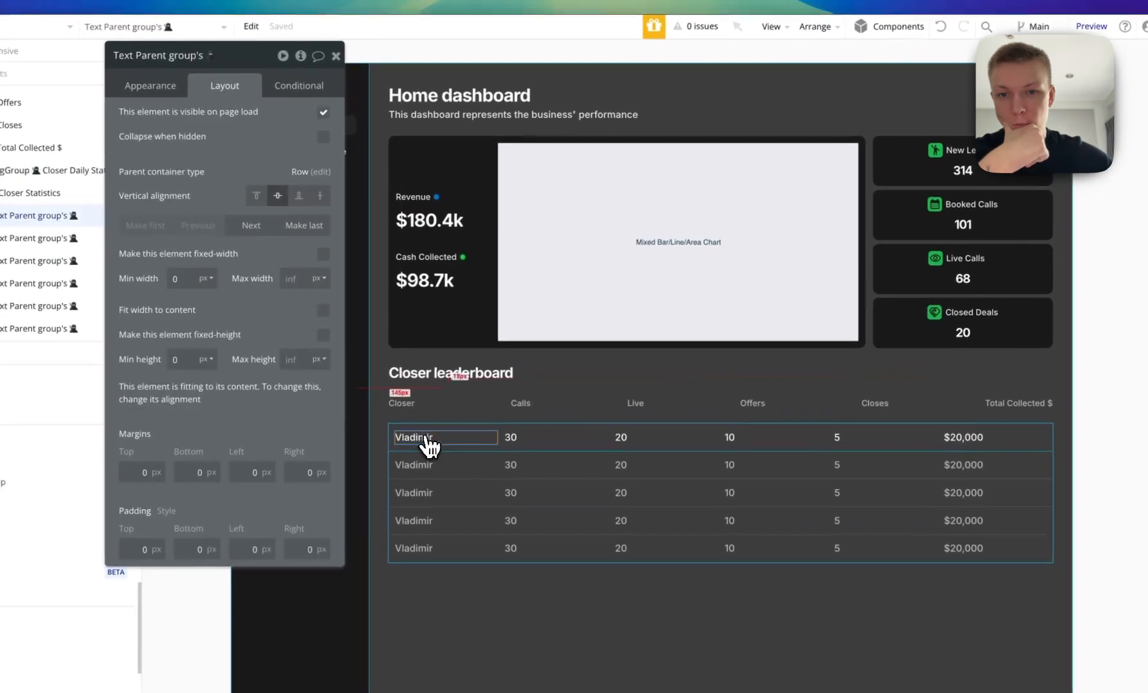
pyautogui.click(772, 29)
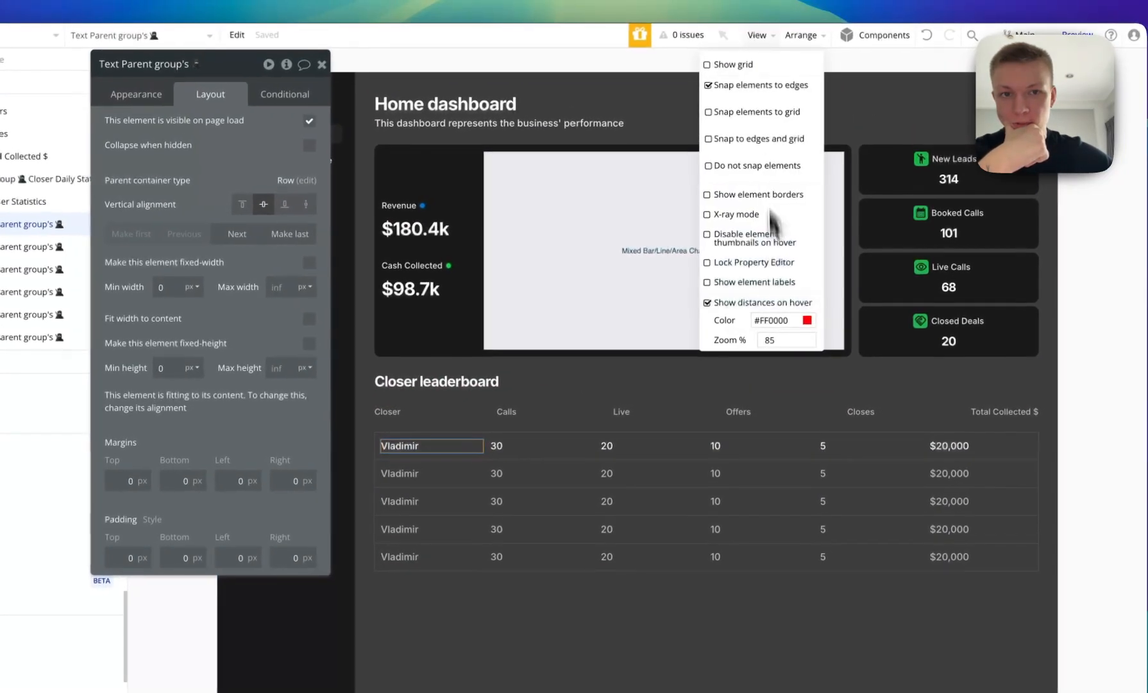
pyautogui.doubleClick(798, 334)
pyautogui.write('100')
pyautogui.press('Return')
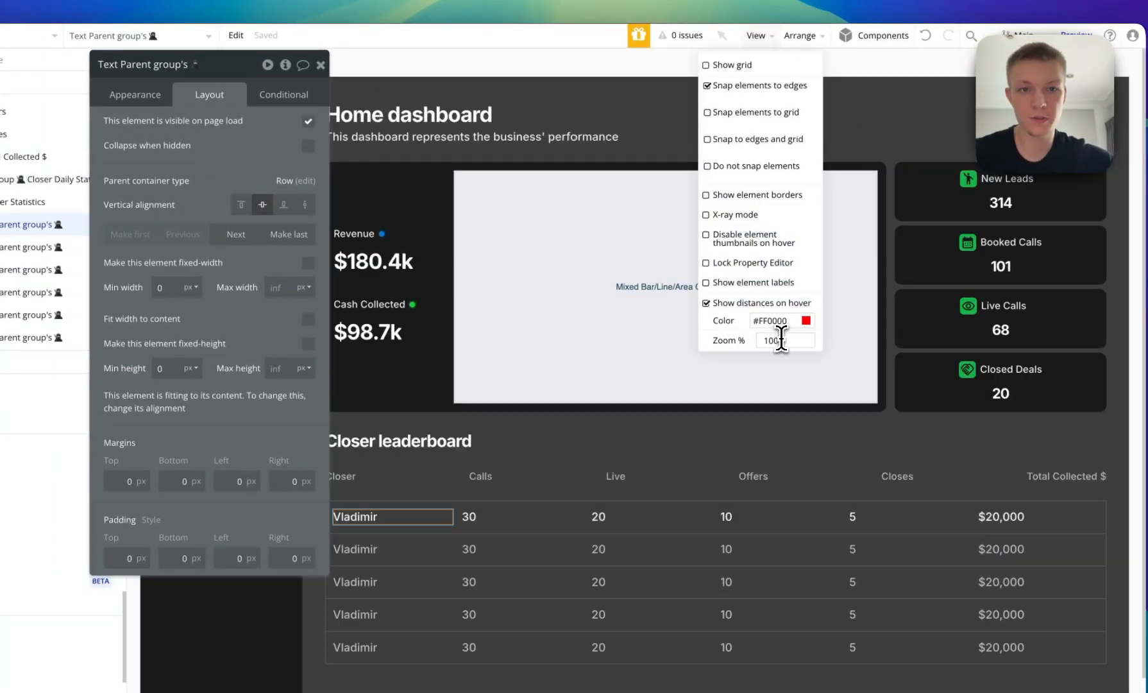
pyautogui.scroll(-2, 973, 444)
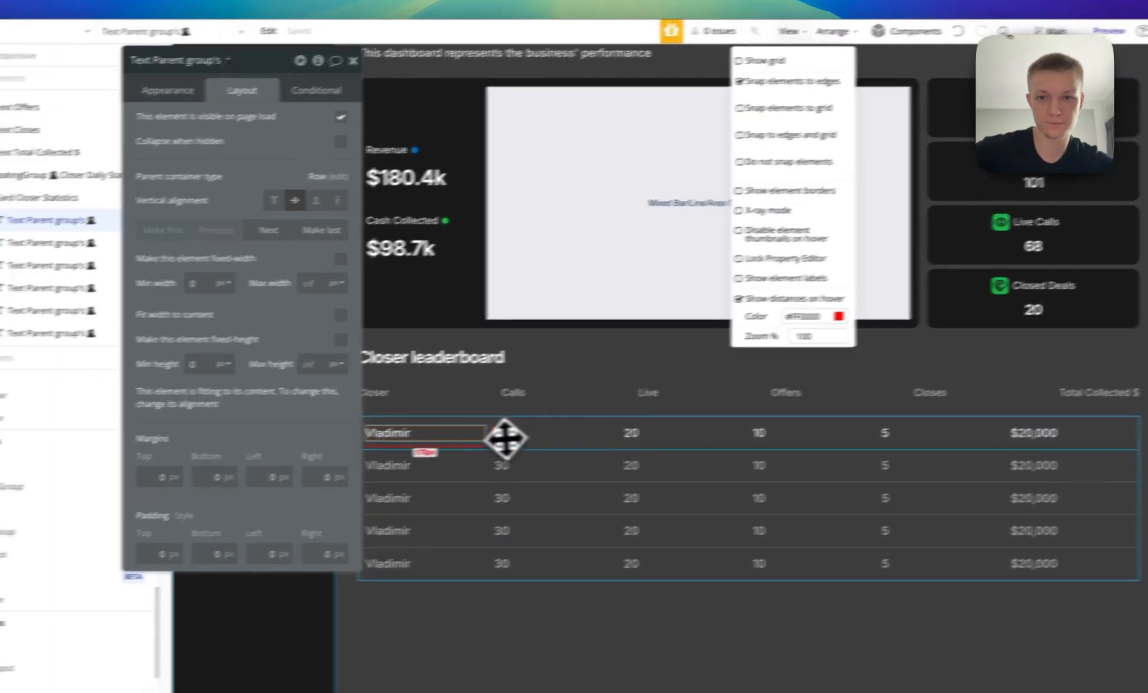
pyautogui.click(433, 440)
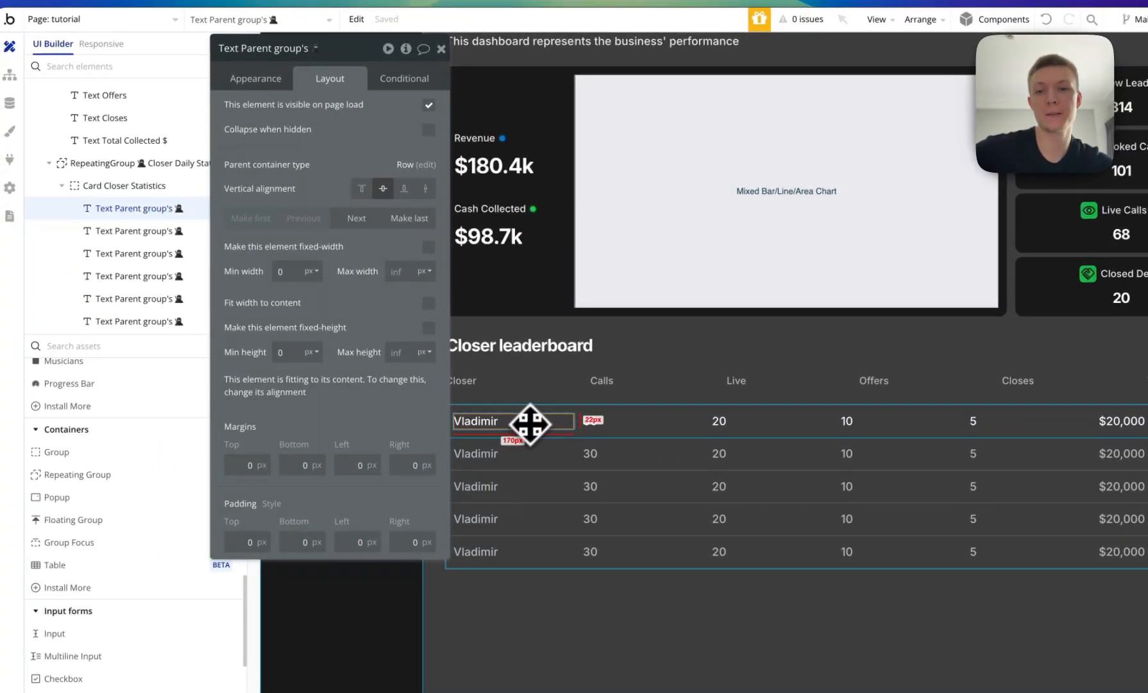
# Set the closer name text's maximum width to 130 px in the leaderboard card.
pyautogui.moveTo(529, 423); pyautogui.dragTo(379, 321)
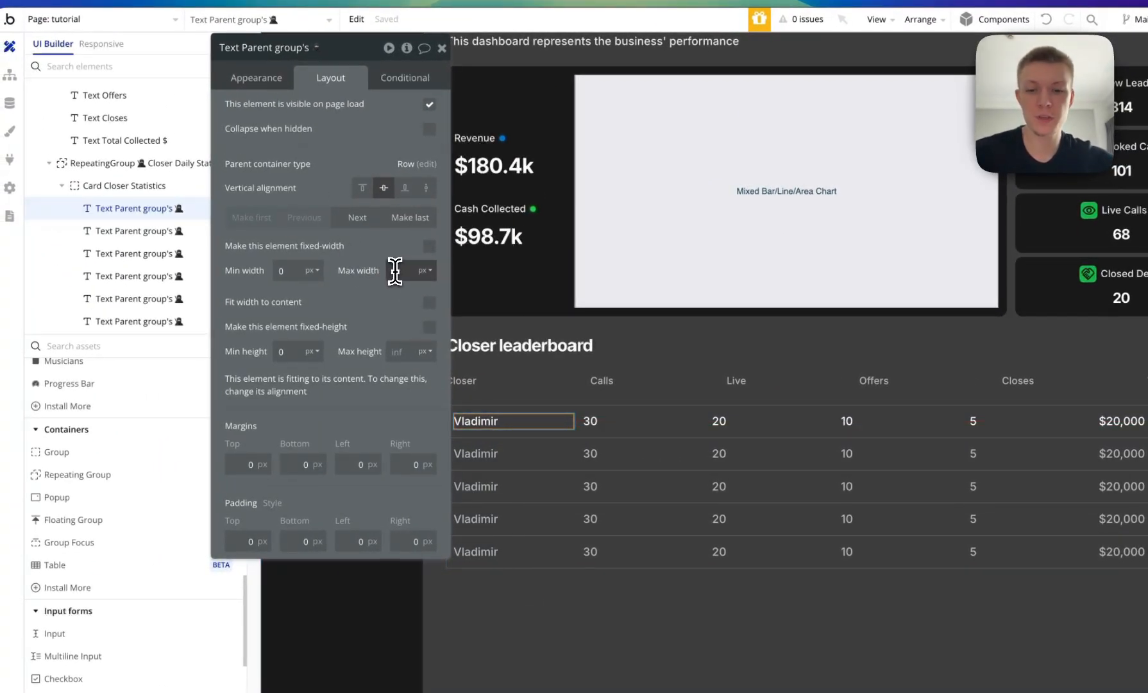
pyautogui.moveTo(399, 289); pyautogui.dragTo(399, 291)
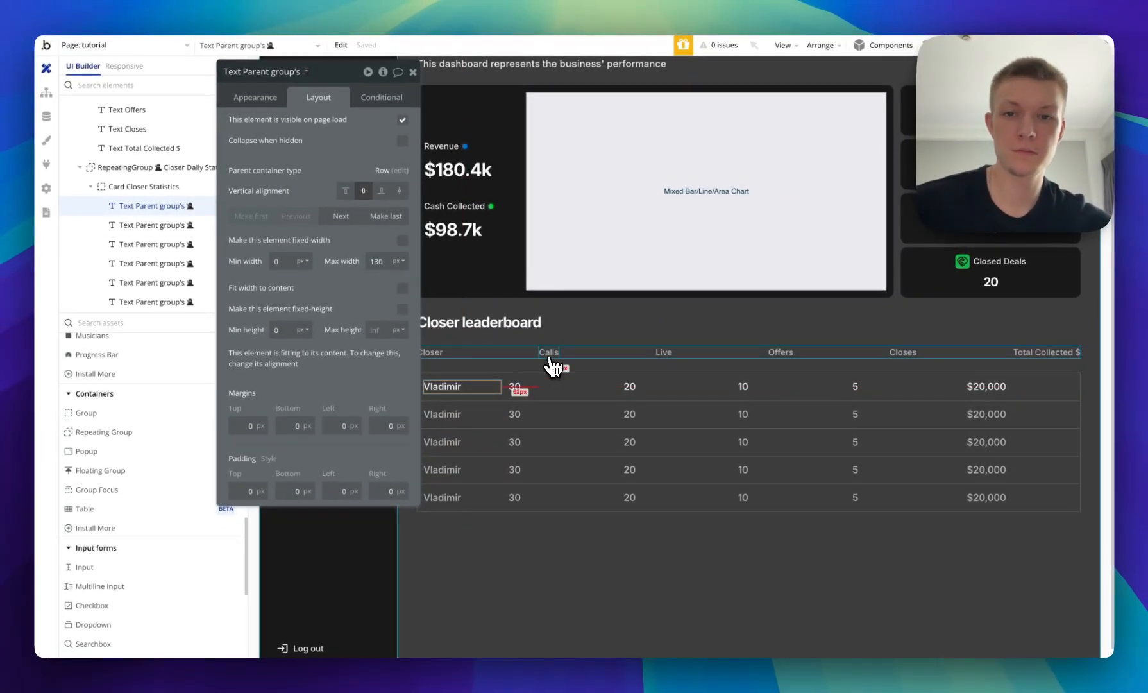
# Turn off fitting the width to content for the Closer, Calls, Live, Offers, Closes and Total Collected $ column labels.
pyautogui.click(432, 352)
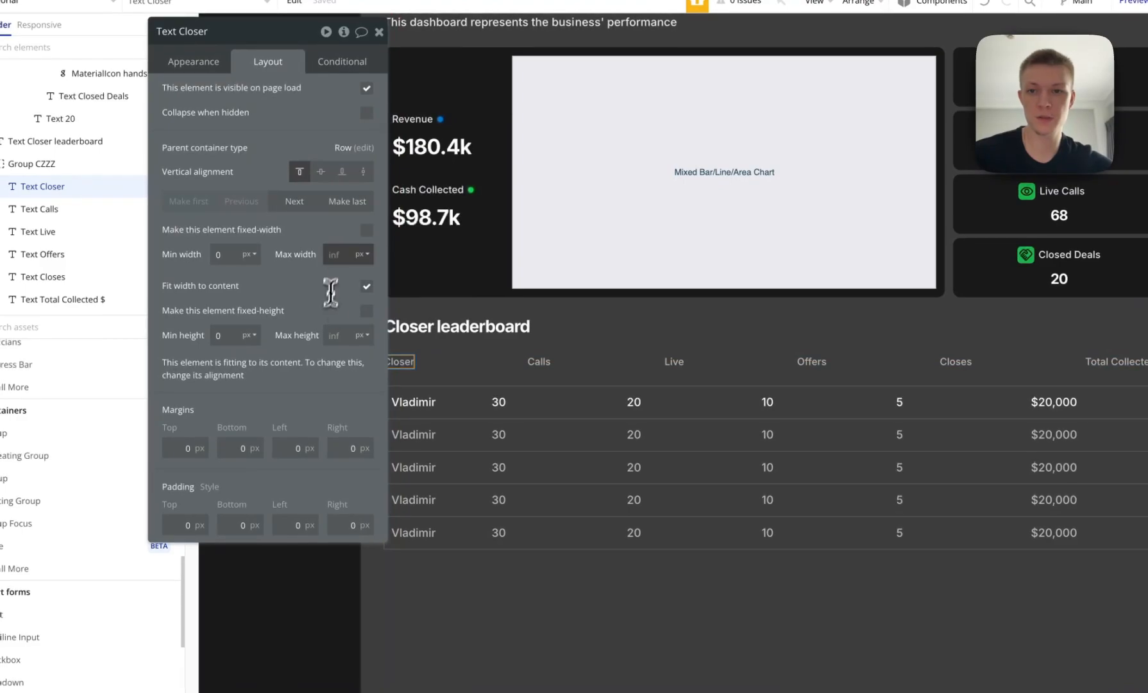
pyautogui.click(366, 287)
pyautogui.keyDown('shift'); pyautogui.click(996, 362); pyautogui.keyUp('shift')
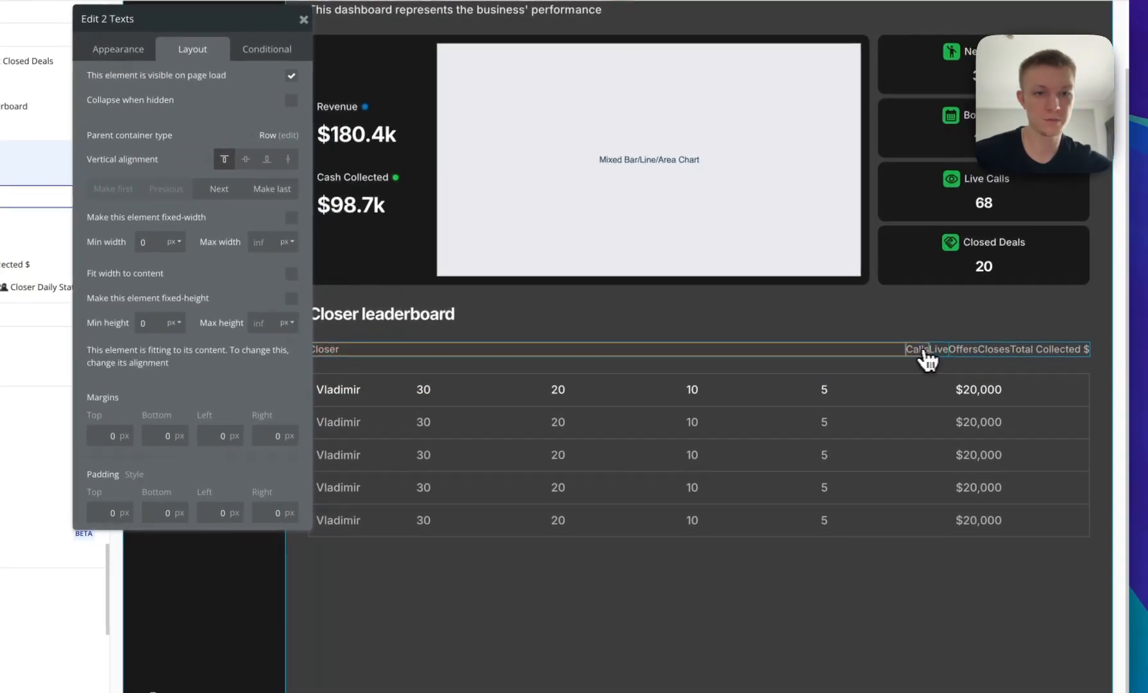
pyautogui.keyDown('shift'); pyautogui.click(1017, 363); pyautogui.keyUp('shift')
pyautogui.keyDown('shift'); pyautogui.click(960, 349); pyautogui.keyUp('shift')
pyautogui.keyDown('shift'); pyautogui.click(992, 349); pyautogui.keyUp('shift')
pyautogui.keyDown('shift'); pyautogui.click(1045, 350); pyautogui.keyUp('shift')
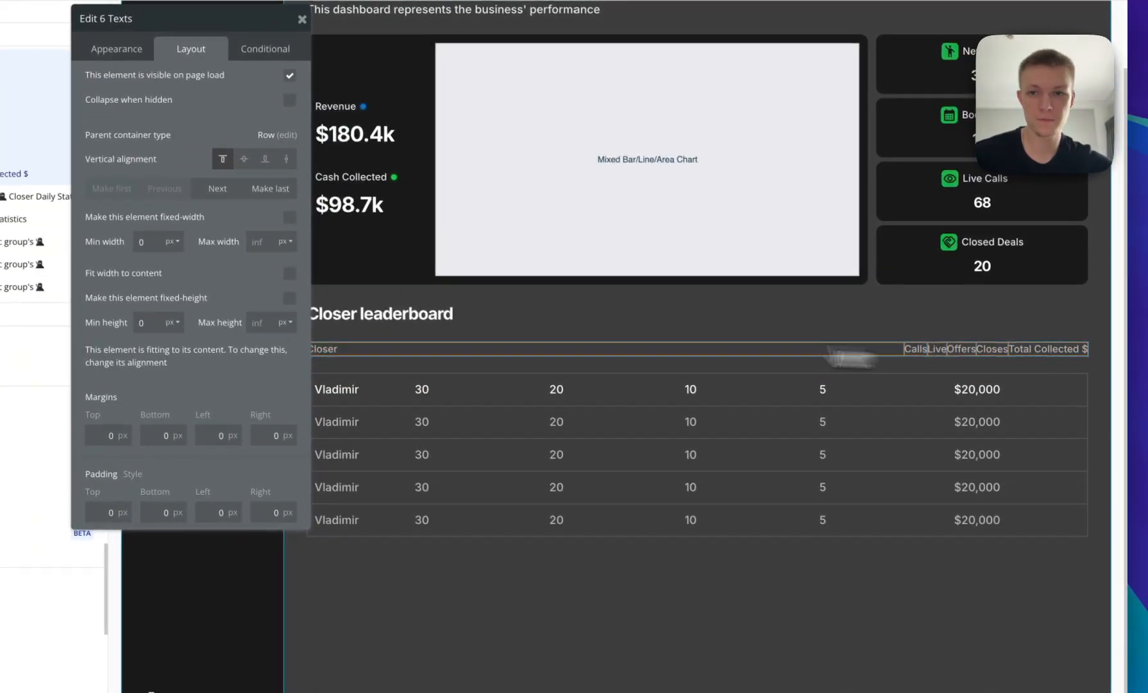
pyautogui.click(344, 286)
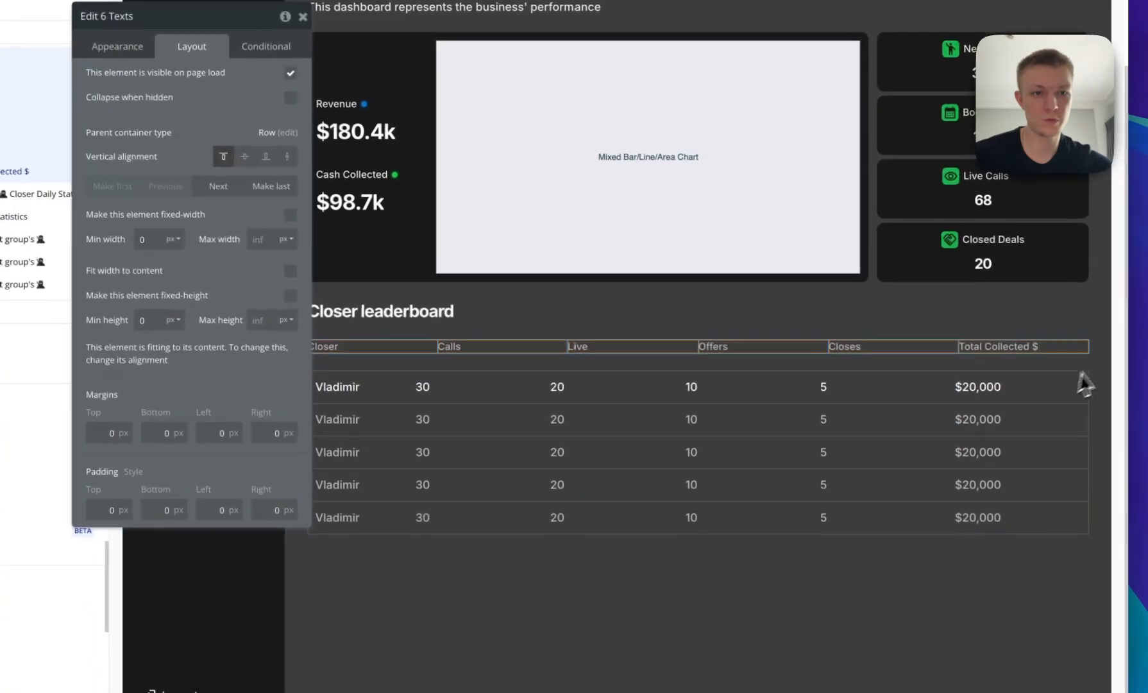
# Set the Closer column label's maximum width to 130 px.
pyautogui.click(1086, 382)
pyautogui.click(366, 342)
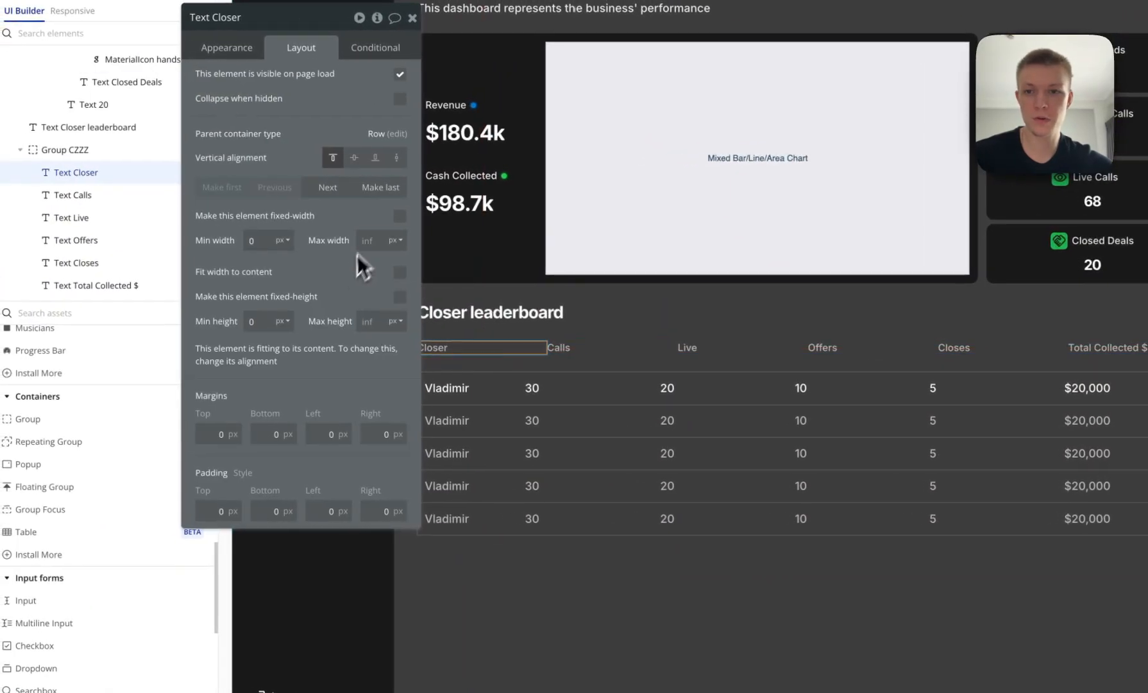
pyautogui.click(254, 235)
pyautogui.click(264, 263)
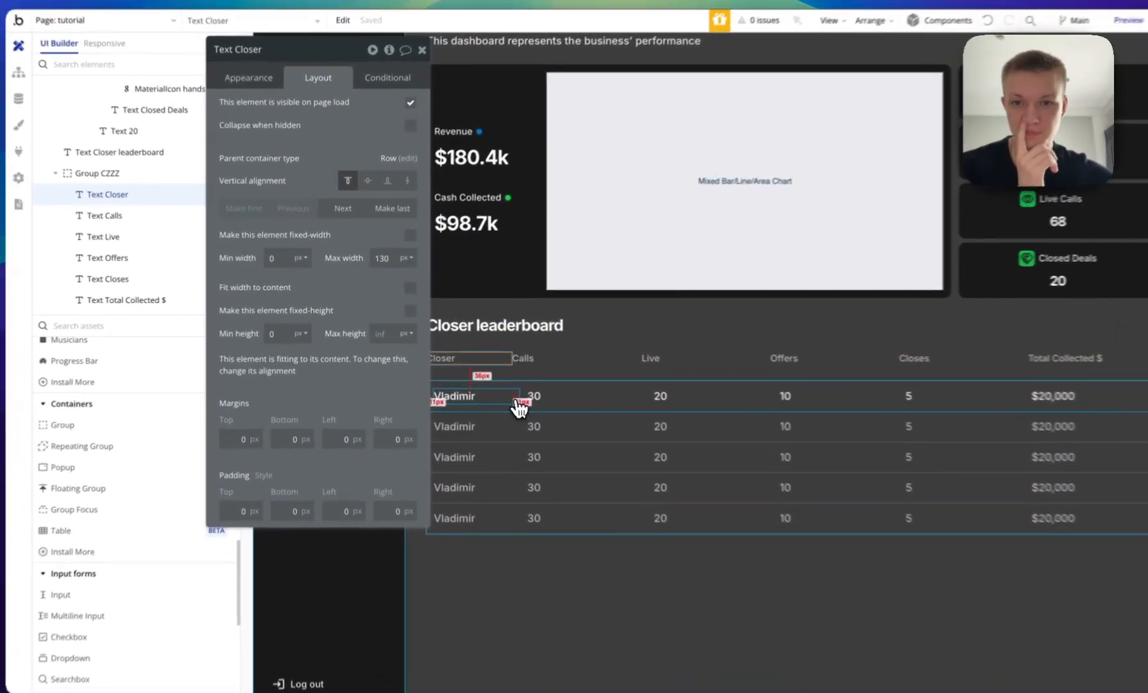
# Set the maximum width of the calls text in the leaderboard card to 60 px.
pyautogui.click(505, 389)
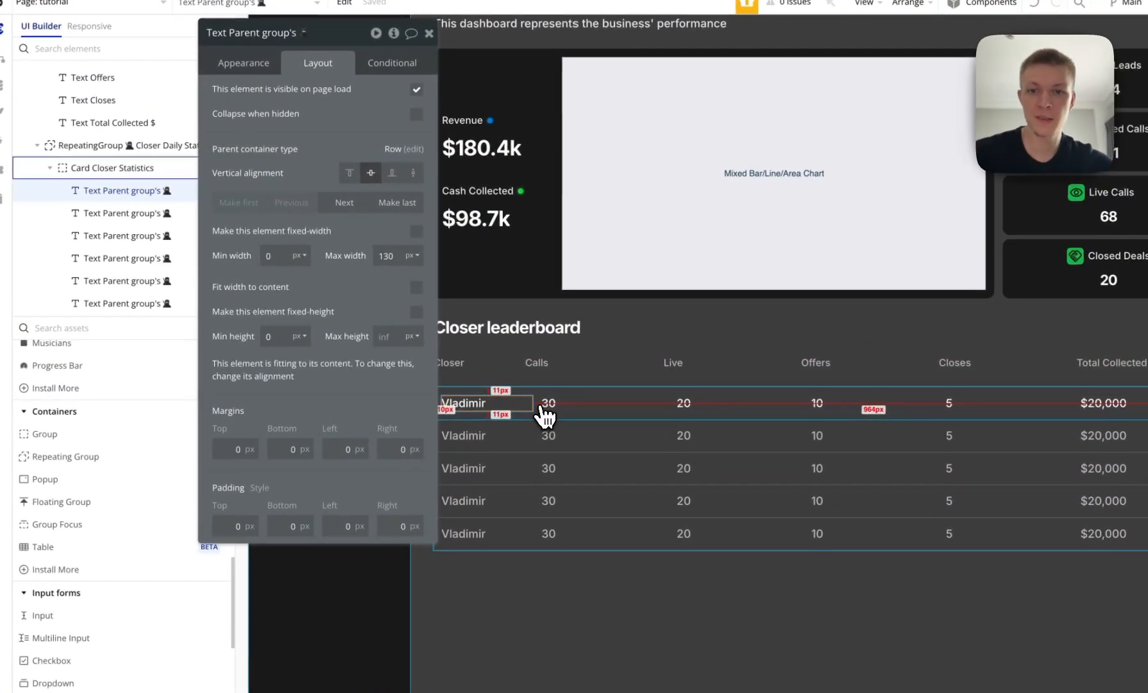
pyautogui.click(555, 401)
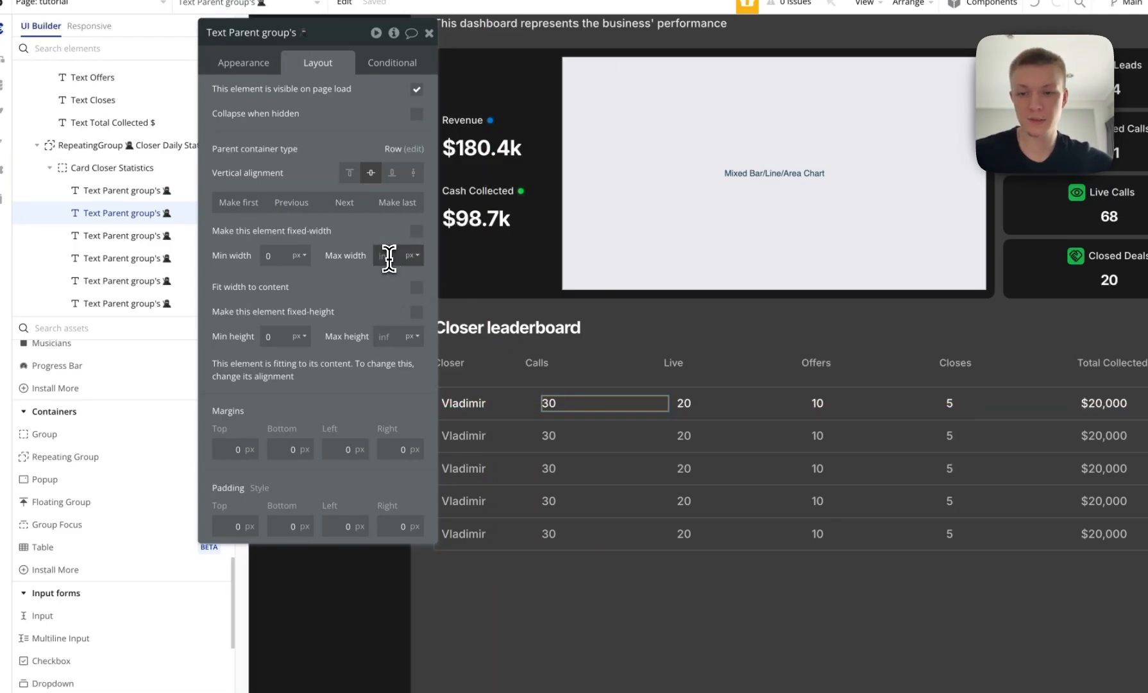
pyautogui.write('60')
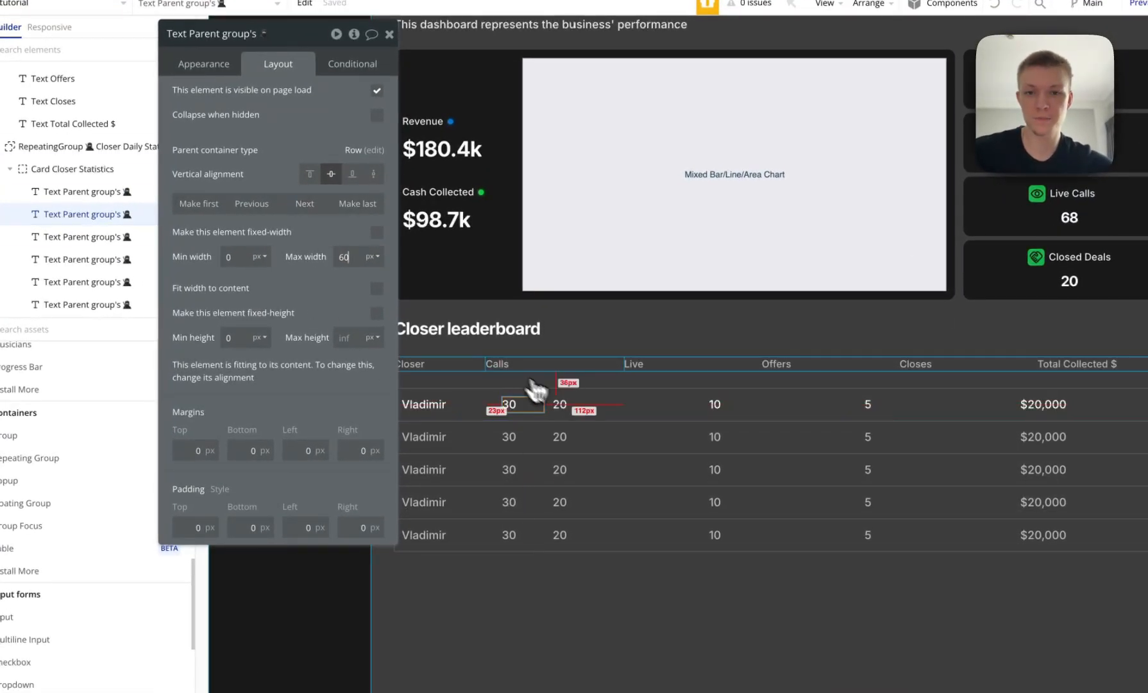
# Set the maximum width of the Calls, Live, Offers and Closes column labels together to 60 px.
pyautogui.click(506, 364)
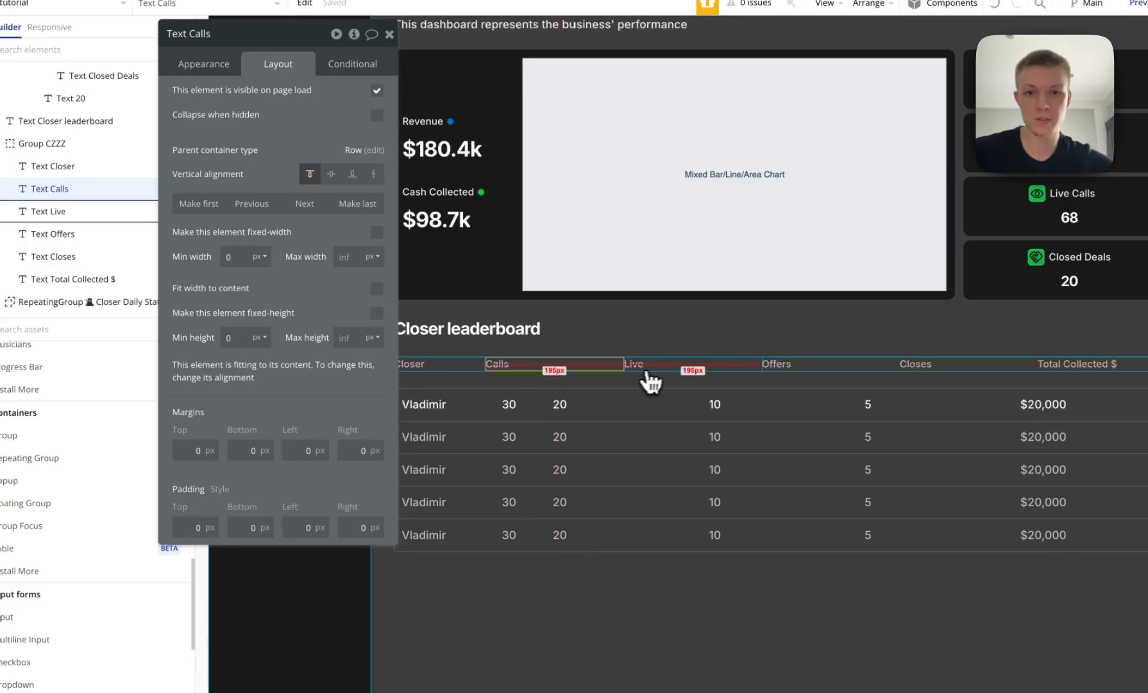
pyautogui.keyDown('shift'); pyautogui.click(673, 367); pyautogui.keyUp('shift')
pyautogui.keyDown('shift'); pyautogui.click(808, 365); pyautogui.keyUp('shift')
pyautogui.keyDown('shift'); pyautogui.click(917, 365); pyautogui.keyUp('shift')
pyautogui.click(322, 251)
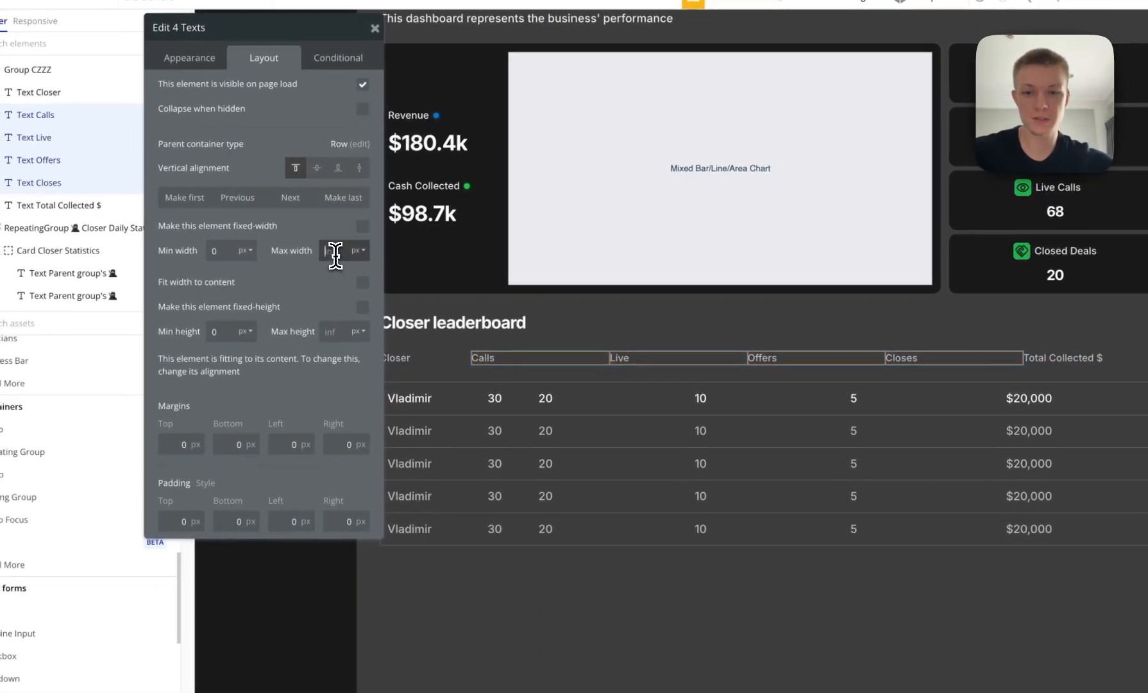
pyautogui.write('60')
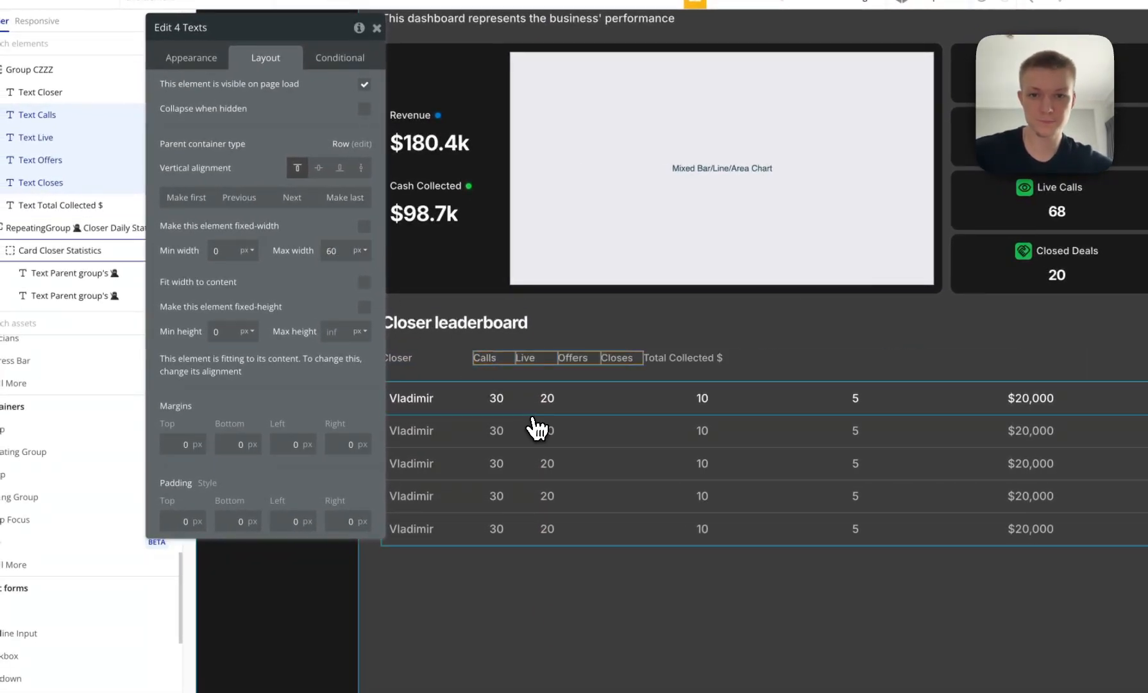
# Set the maximum width of the card's live, offers and closes texts together to 60 px.
pyautogui.click(509, 409)
pyautogui.click(547, 398)
pyautogui.keyDown('shift'); pyautogui.click(706, 398); pyautogui.keyUp('shift')
pyautogui.keyDown('shift'); pyautogui.click(853, 408); pyautogui.keyUp('shift')
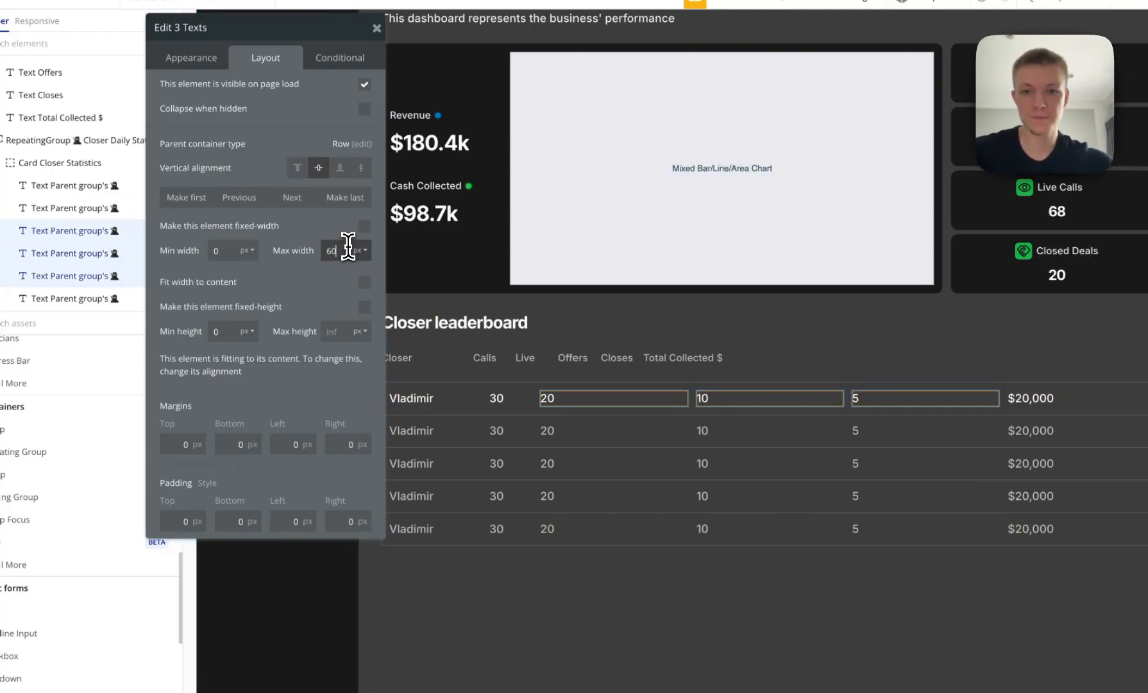
# Limit the max width of the $20,000 text in the repeating group row and of the Total Collected $ header.
pyautogui.click(718, 402)
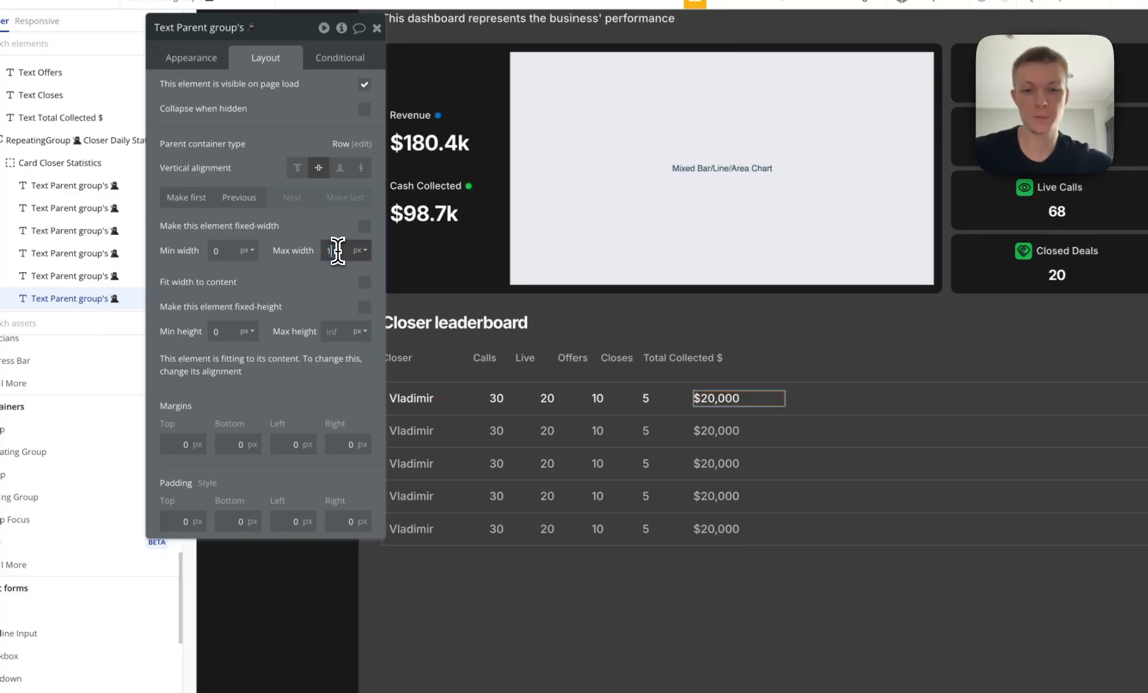
pyautogui.click(673, 359)
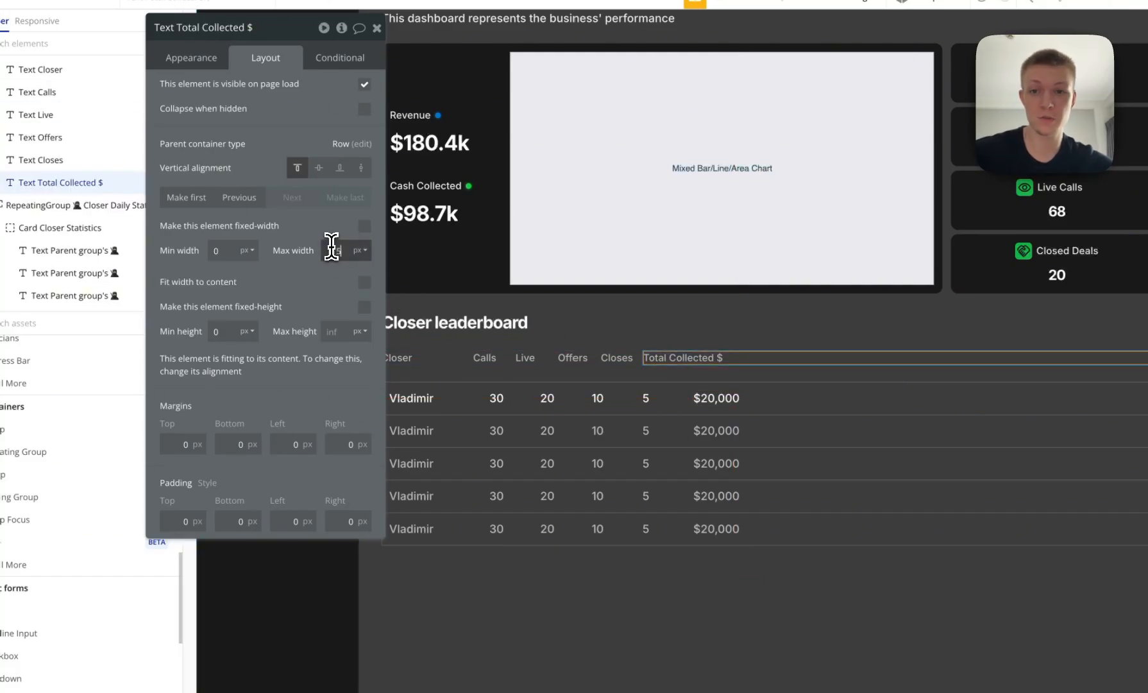
# Left-align the leaderboard header row group and apply row and column gaps of 12 px.
pyautogui.click(1056, 364)
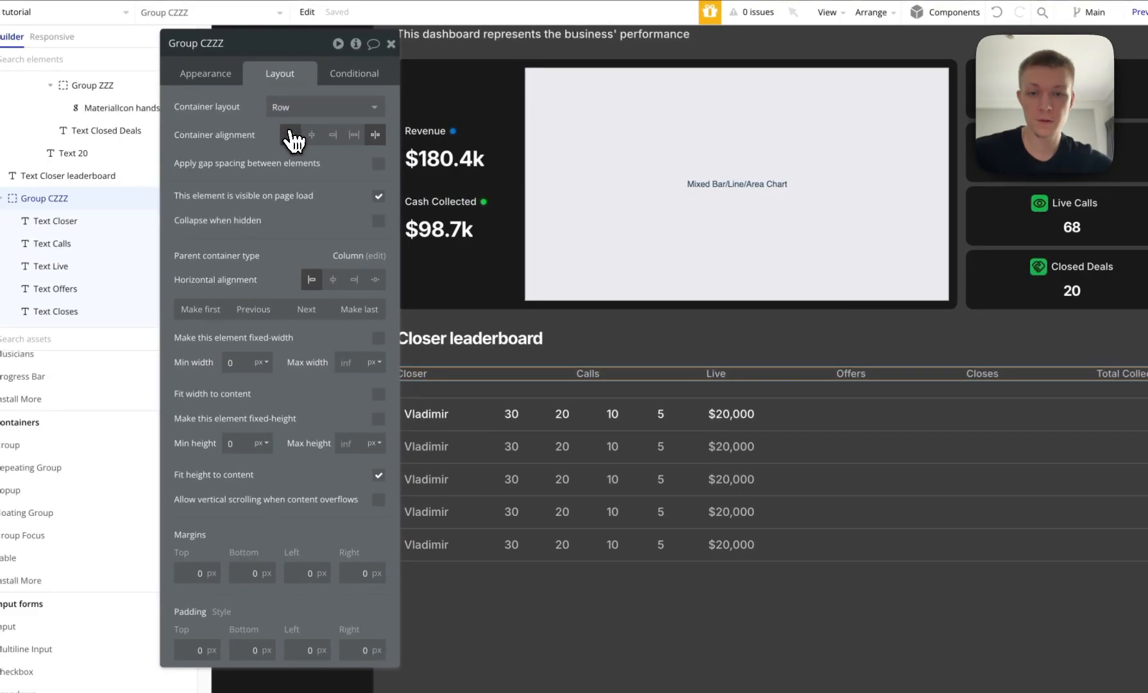
pyautogui.click(290, 135)
pyautogui.click(379, 164)
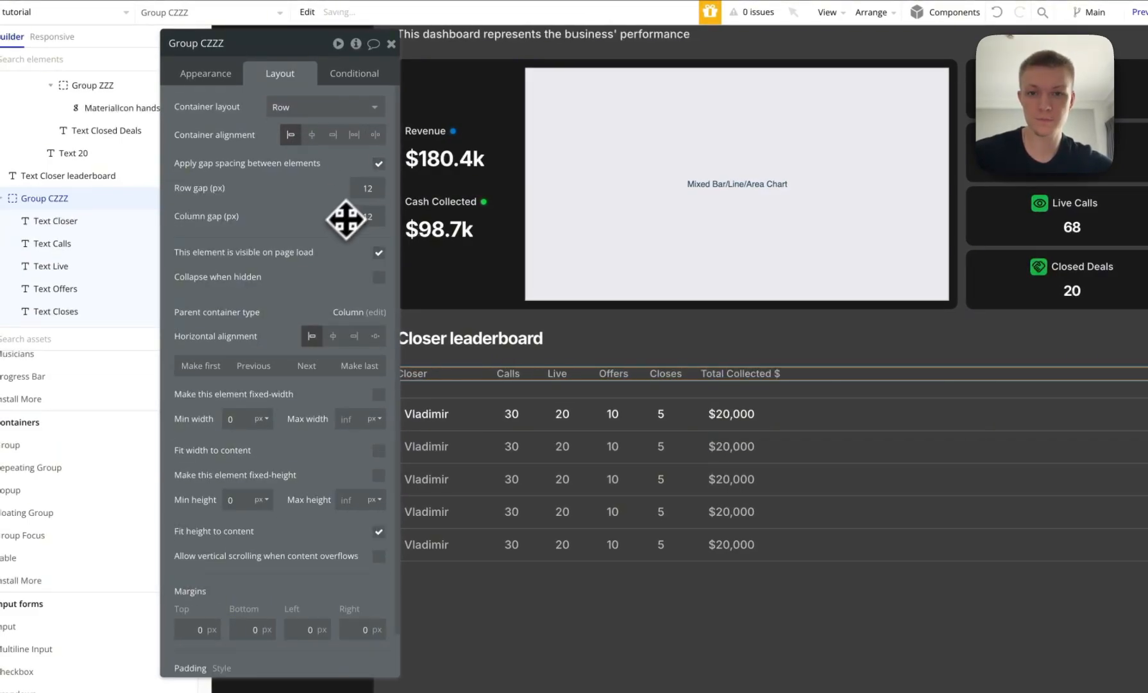
pyautogui.click(816, 454)
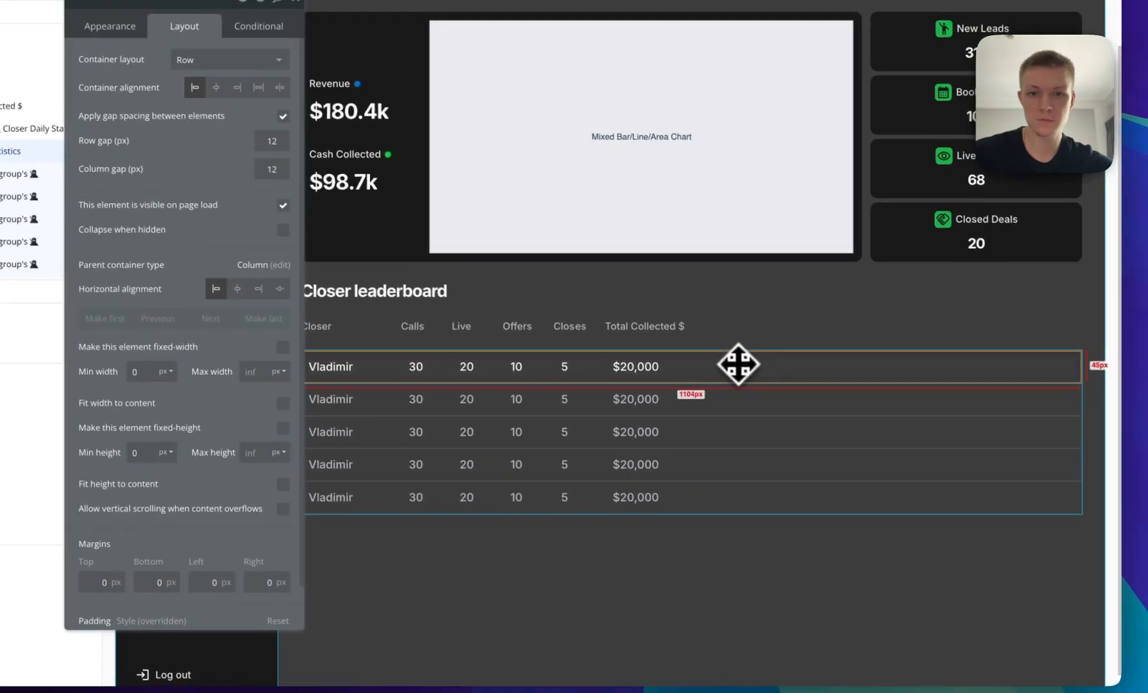
pyautogui.click(851, 326)
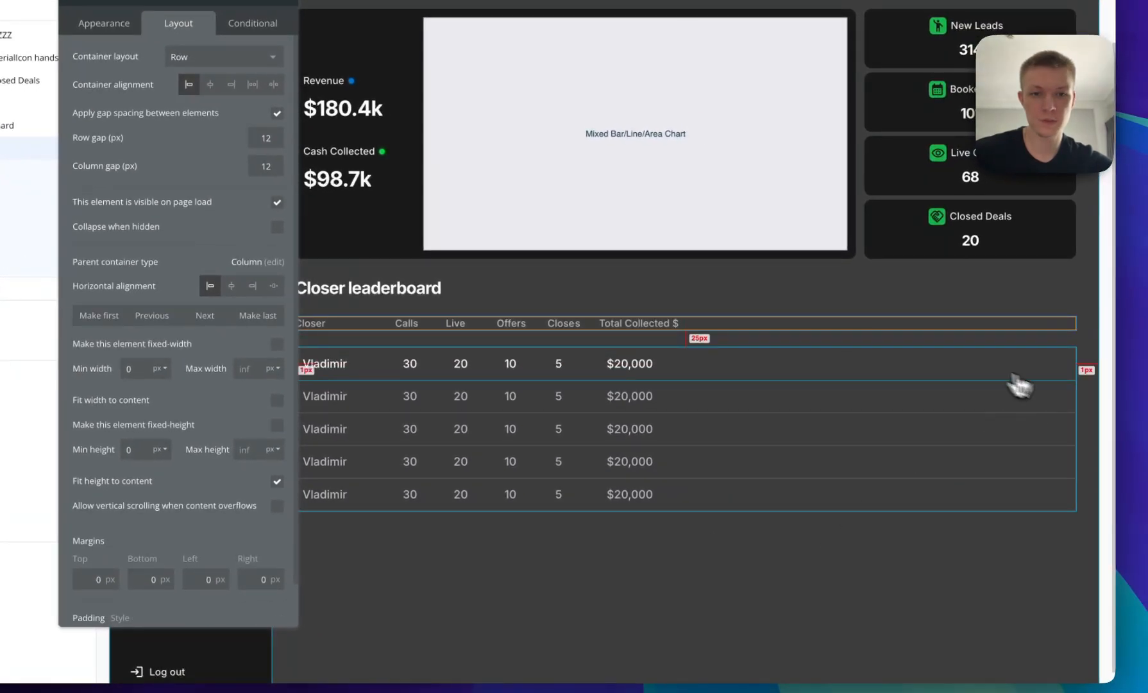
pyautogui.click(872, 363)
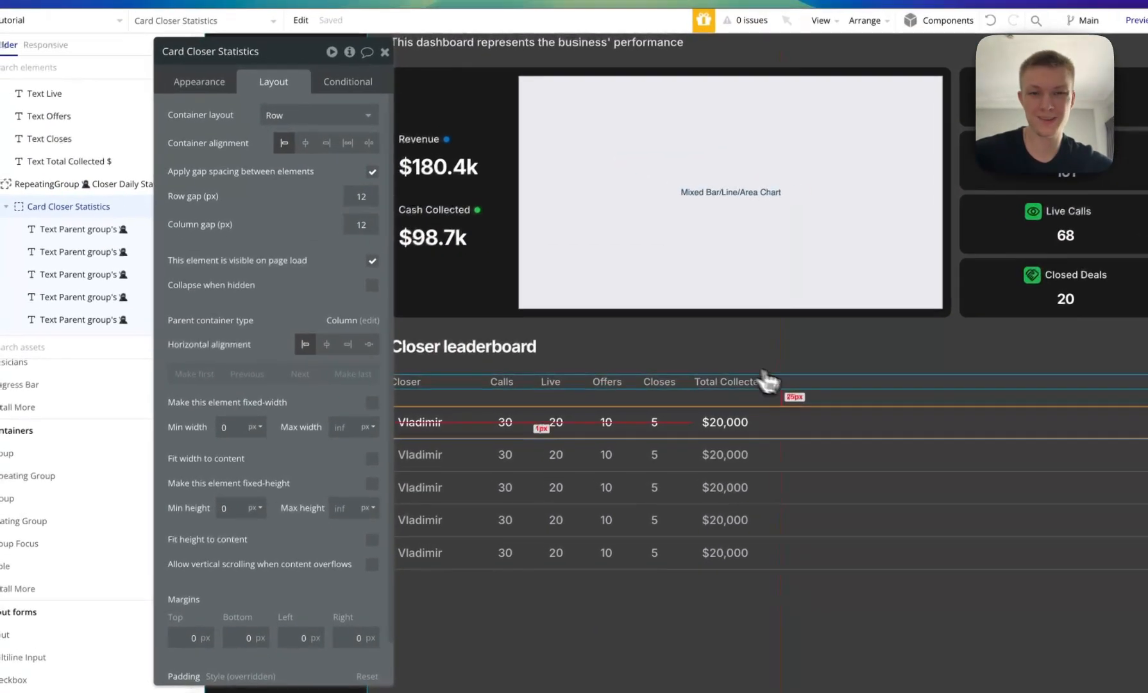
# Set space-between alignment on the header row group without gap spacing, and on the Card Closer Statistics group.
pyautogui.click(767, 381)
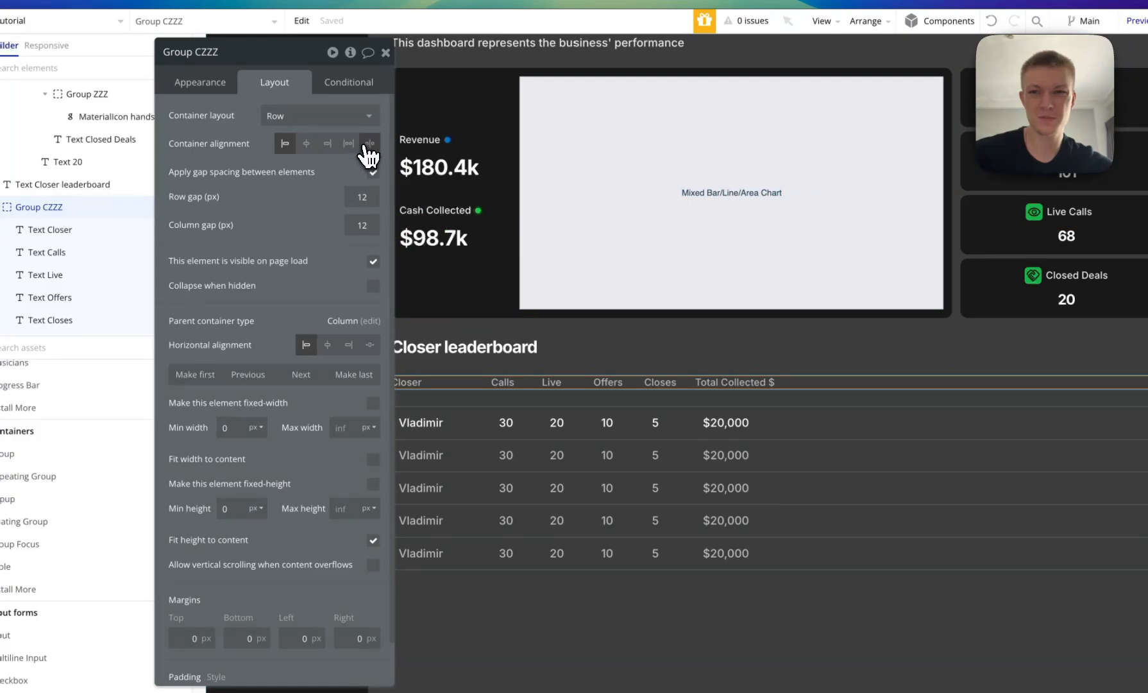
pyautogui.click(374, 173)
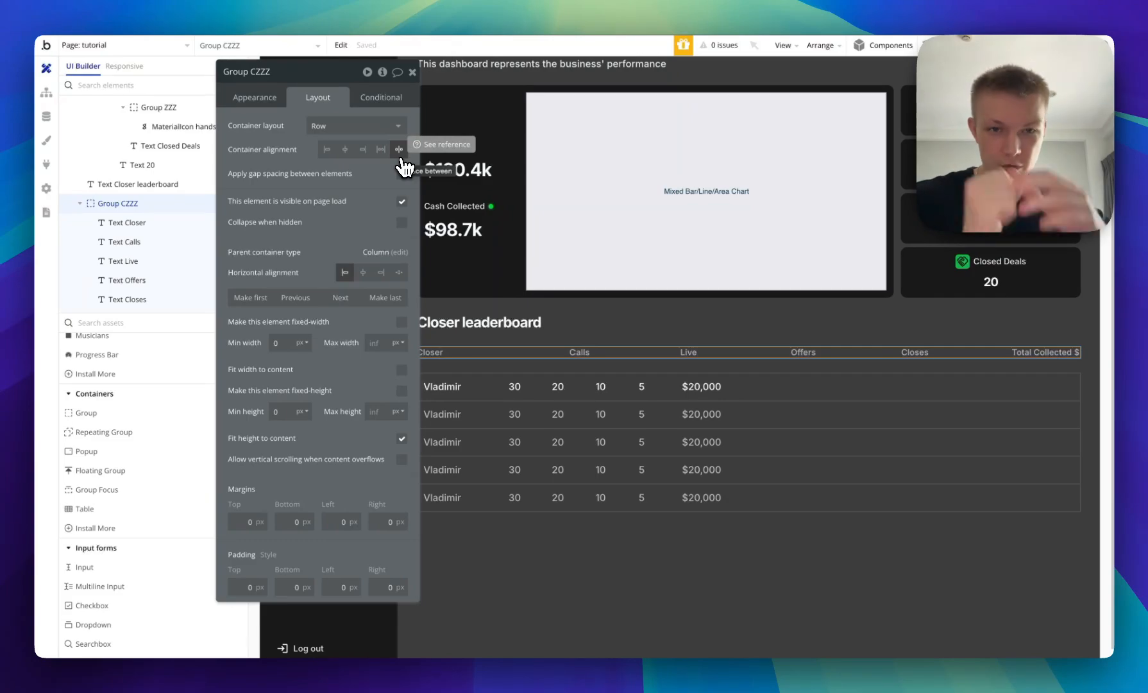
pyautogui.click(801, 390)
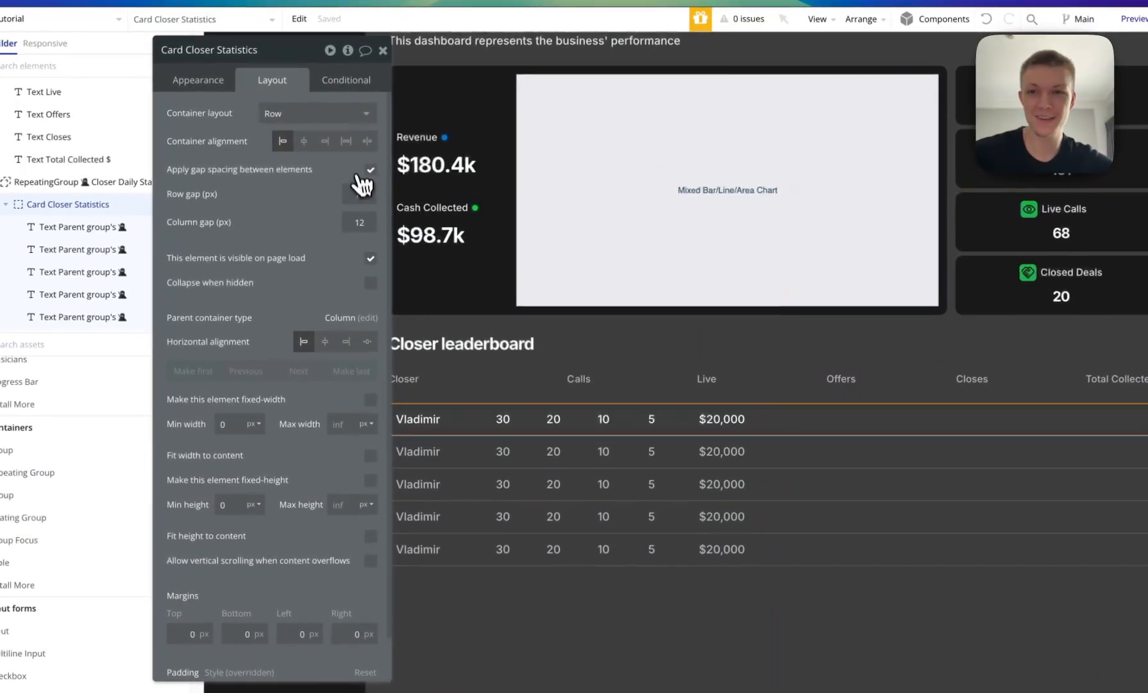
pyautogui.click(398, 150)
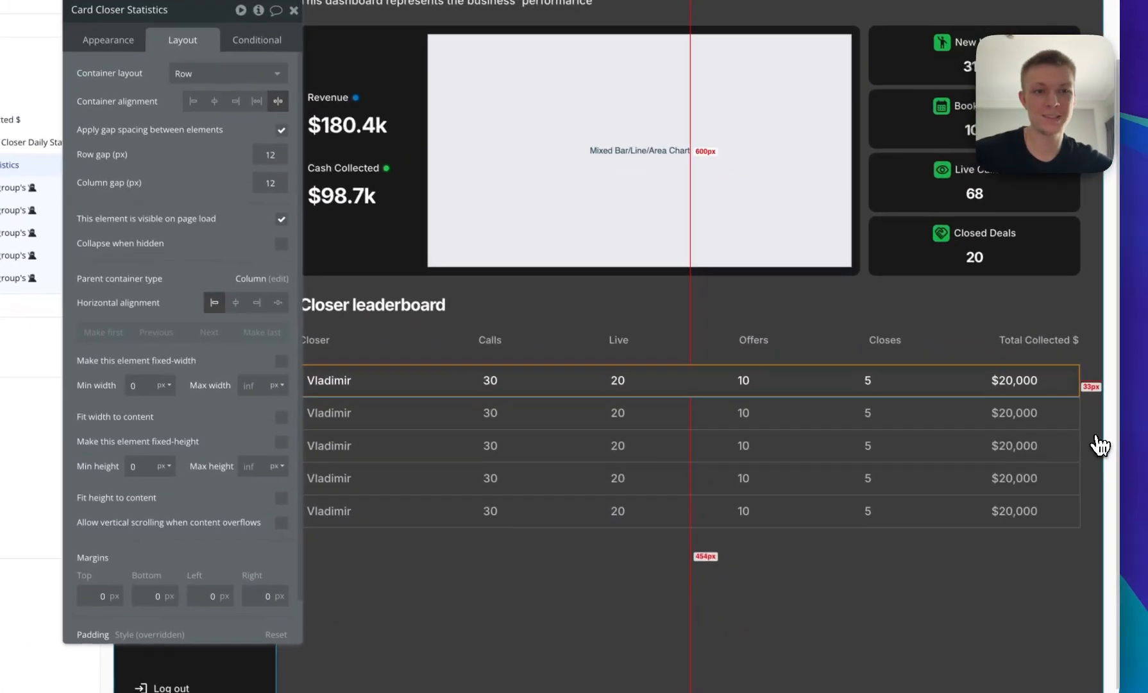
# Turn off gap spacing between elements on the Card Closer Statistics group.
pyautogui.click(1144, 458)
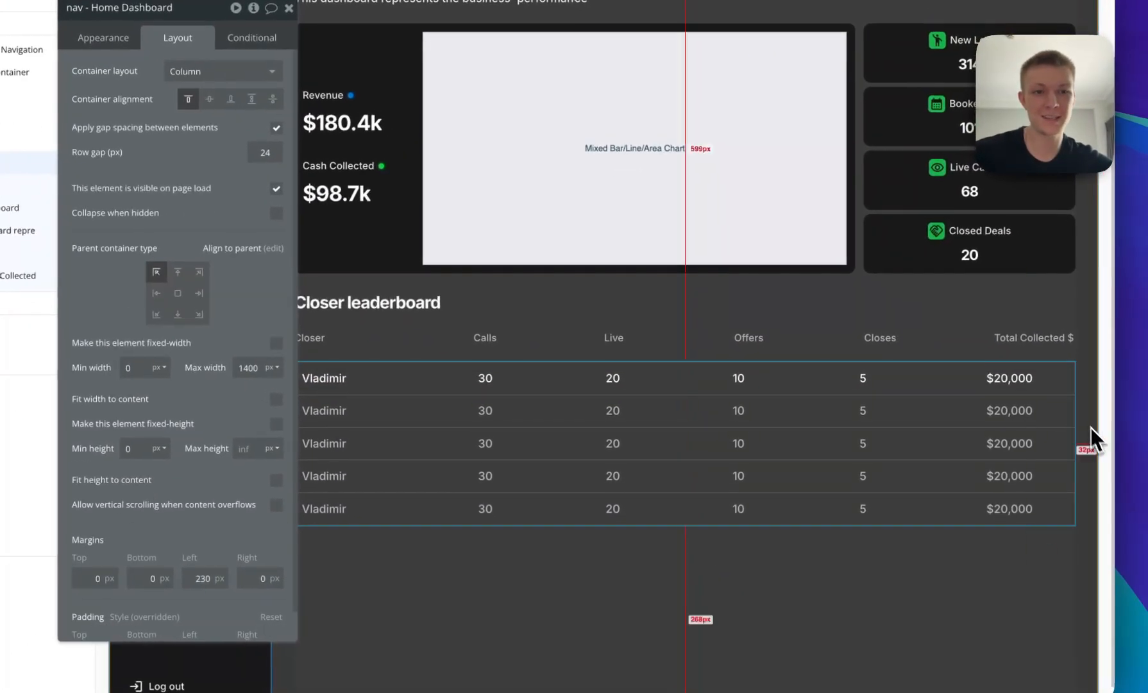
pyautogui.click(1012, 399)
pyautogui.doubleClick(276, 156)
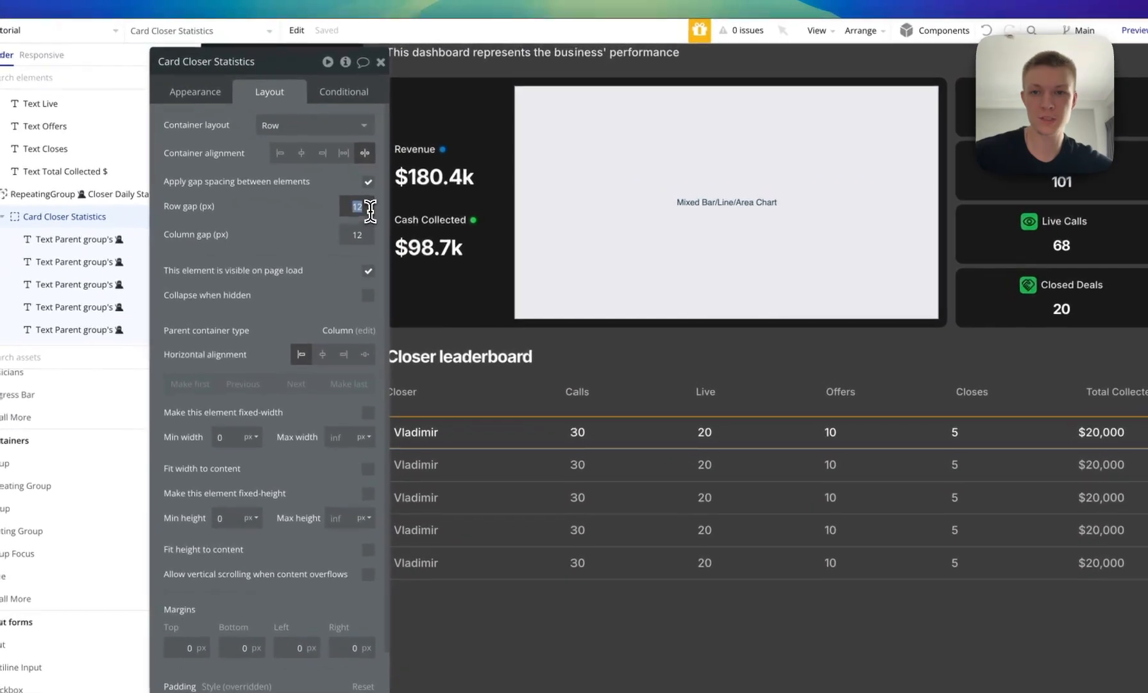
pyautogui.write('0')
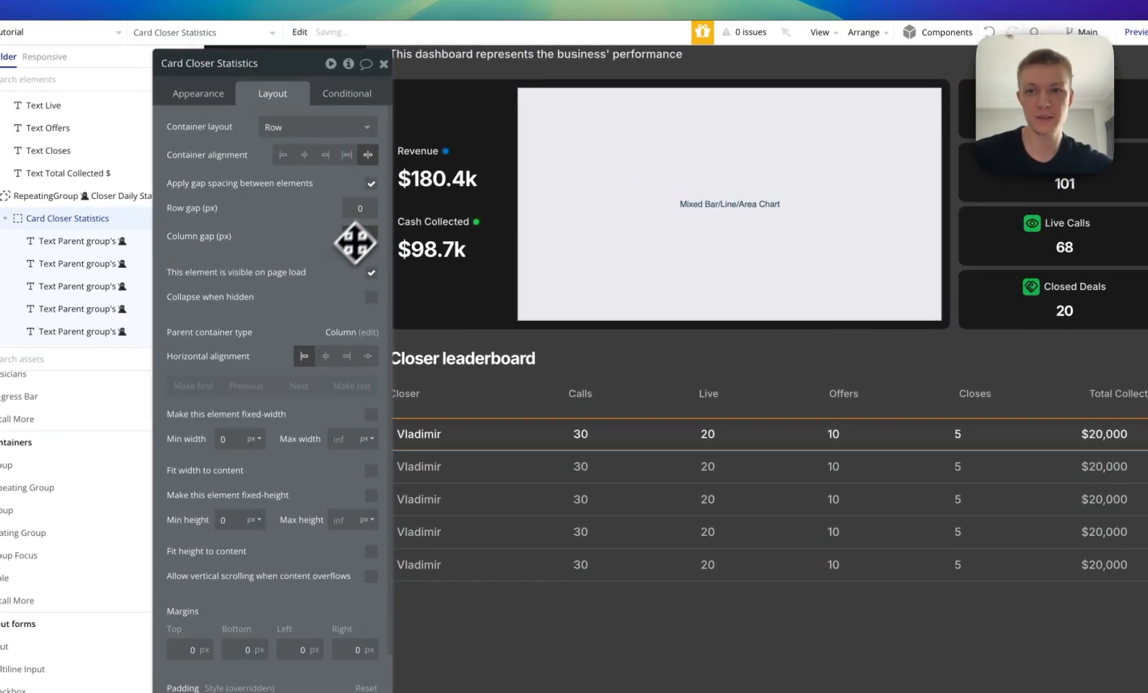
pyautogui.click(371, 184)
pyautogui.click(1109, 379)
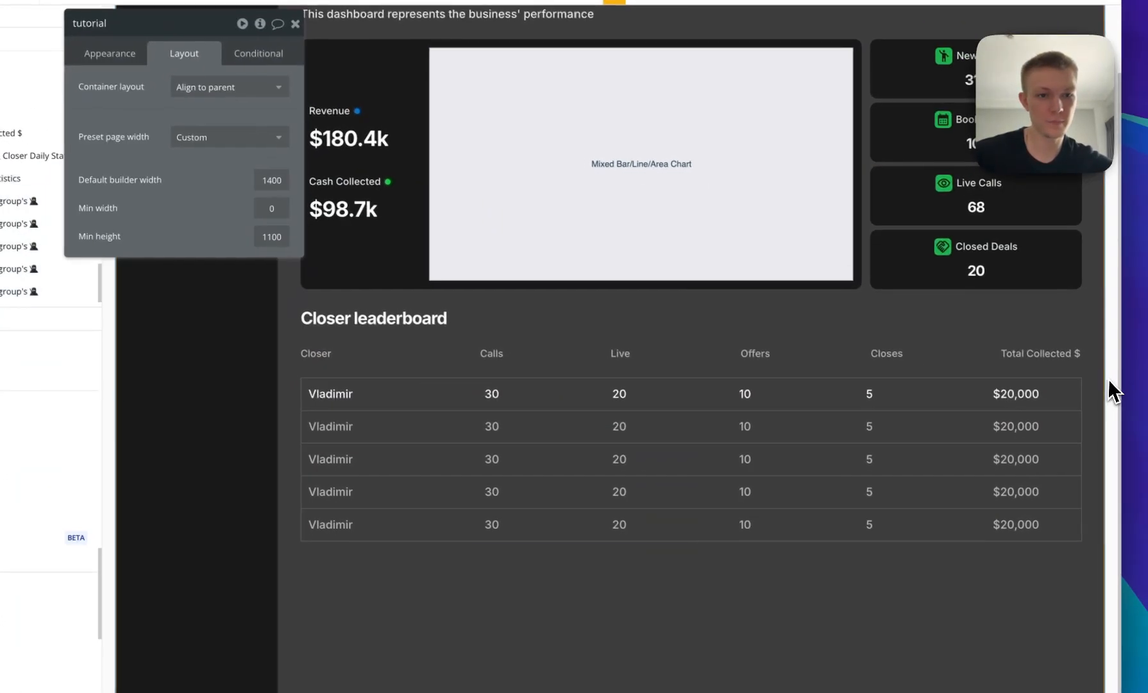
pyautogui.click(1068, 402)
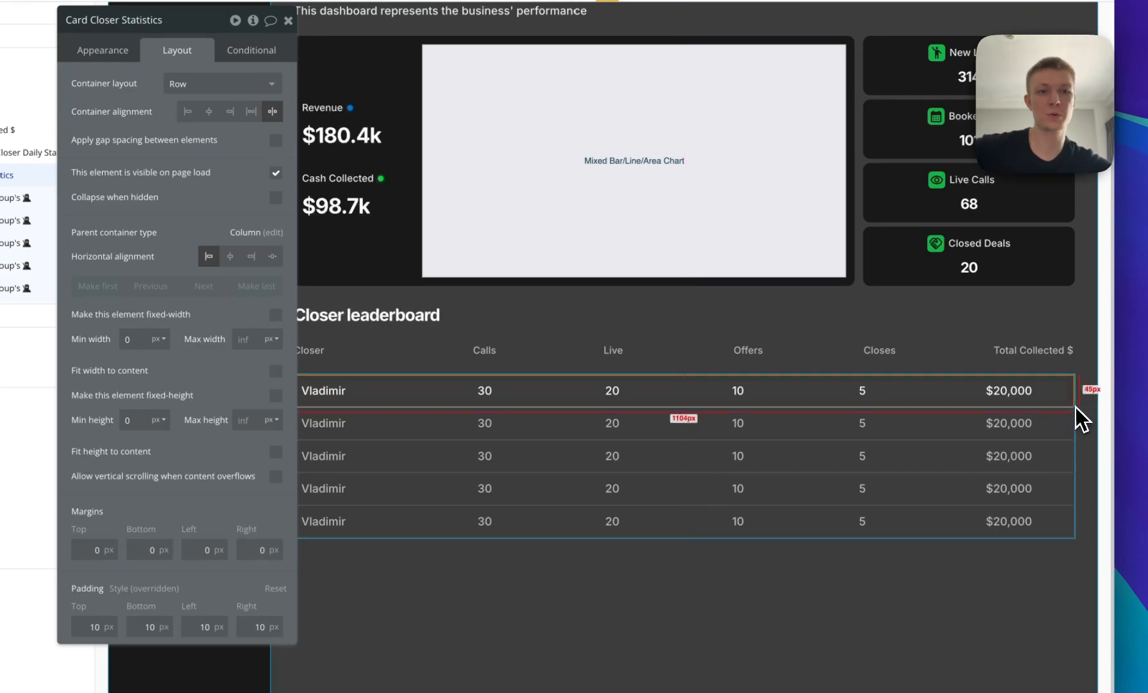
pyautogui.click(1006, 465)
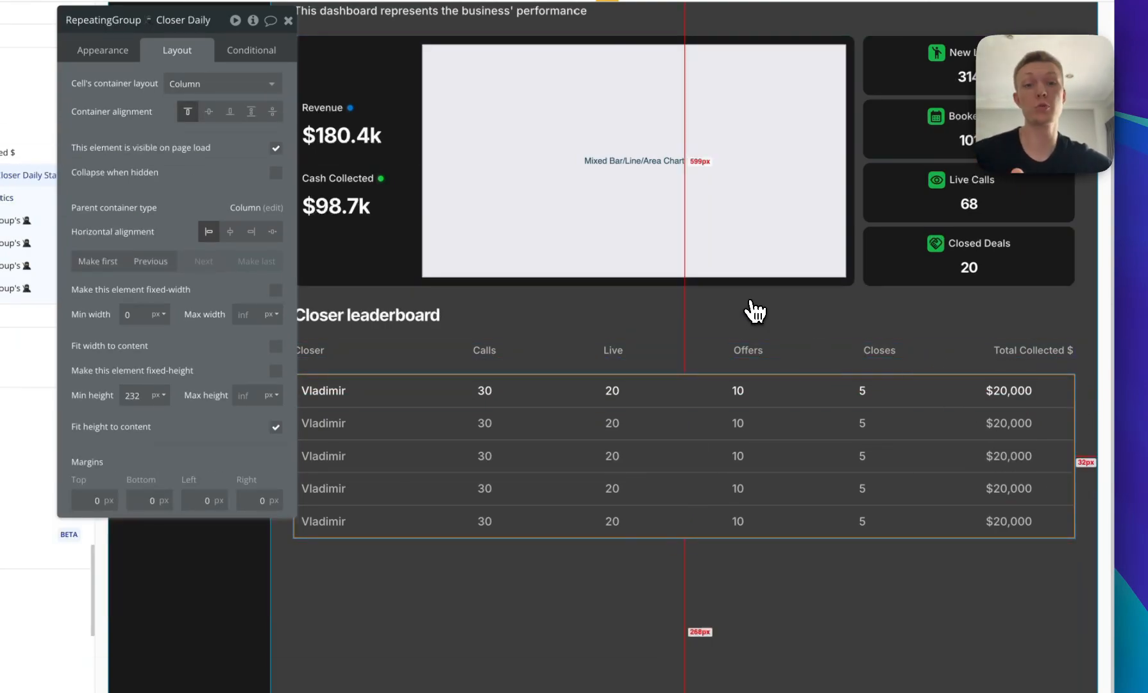
# Group the Closer leaderboard title, the header row and the repeating group in a column container.
pyautogui.click(848, 363)
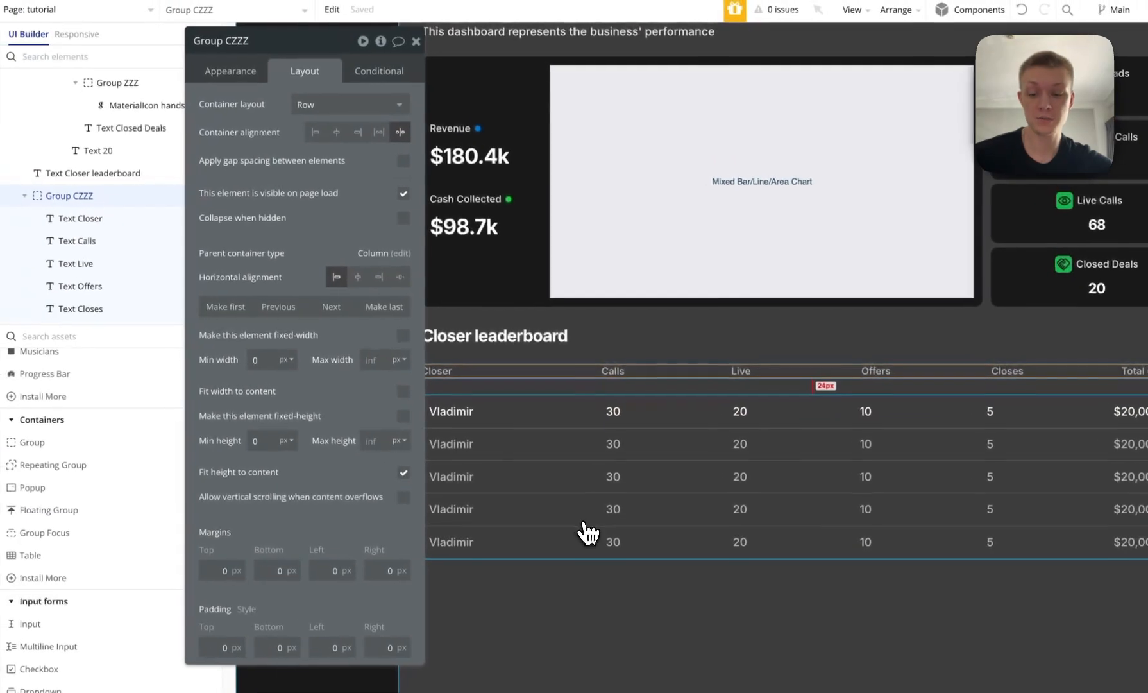
pyautogui.click(547, 517)
pyautogui.keyDown('shift'); pyautogui.click(551, 377); pyautogui.keyUp('shift')
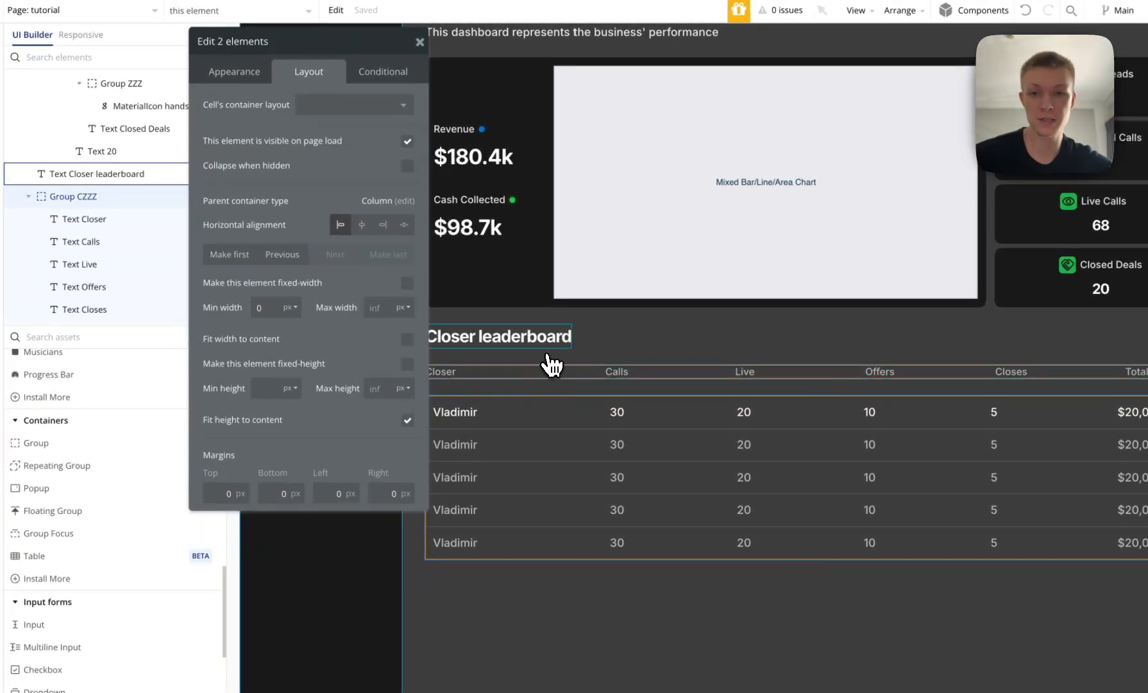
pyautogui.keyDown('shift'); pyautogui.click(543, 343); pyautogui.keyUp('shift')
pyautogui.rightClick(543, 342)
pyautogui.moveTo(649, 435)
pyautogui.click(757, 481)
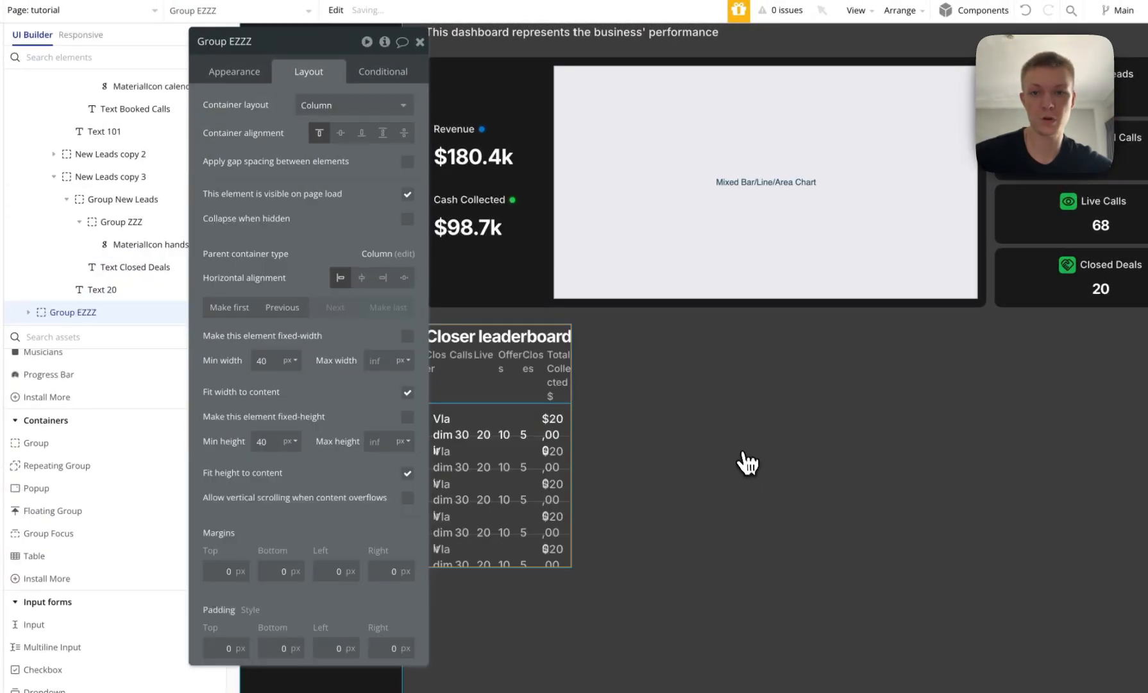
# Turn off fit width to content on the leaderboard container, set its min width and height to 0, and apply a 12 px row gap.
pyautogui.click(409, 392)
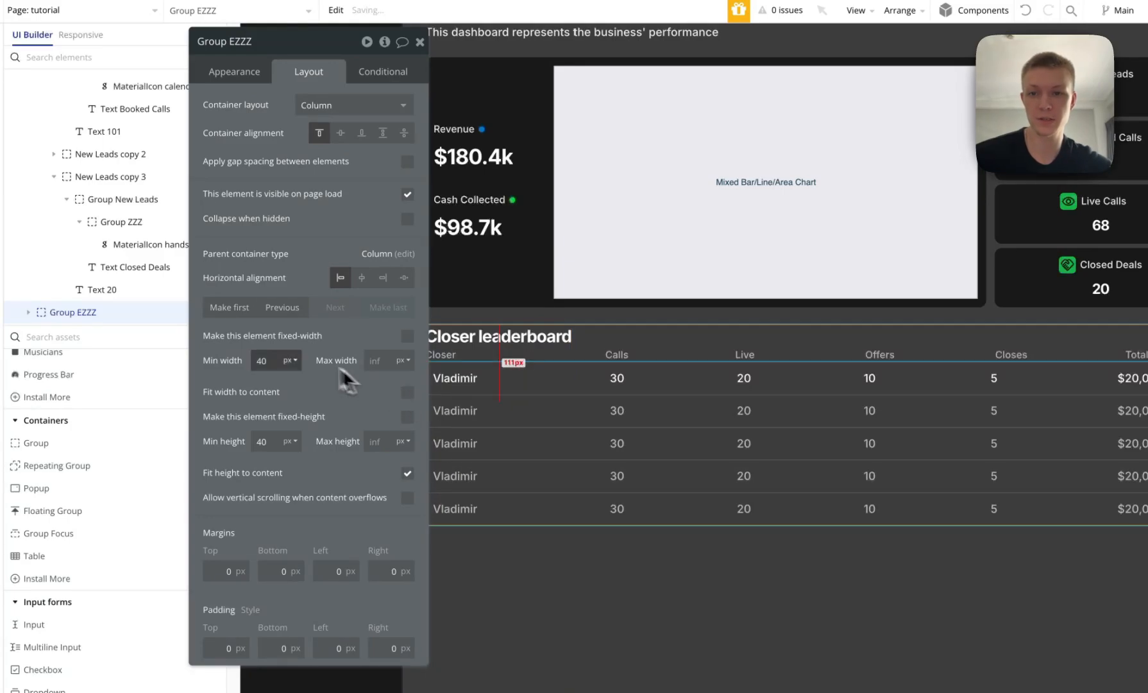
pyautogui.write('0')
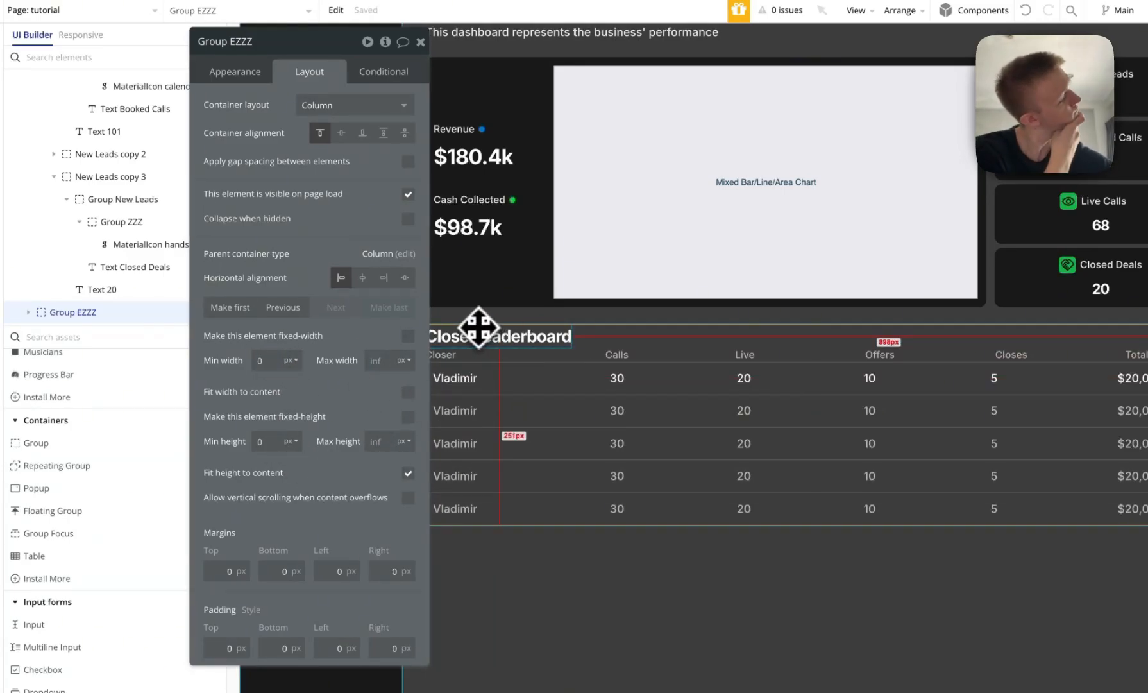
pyautogui.click(408, 162)
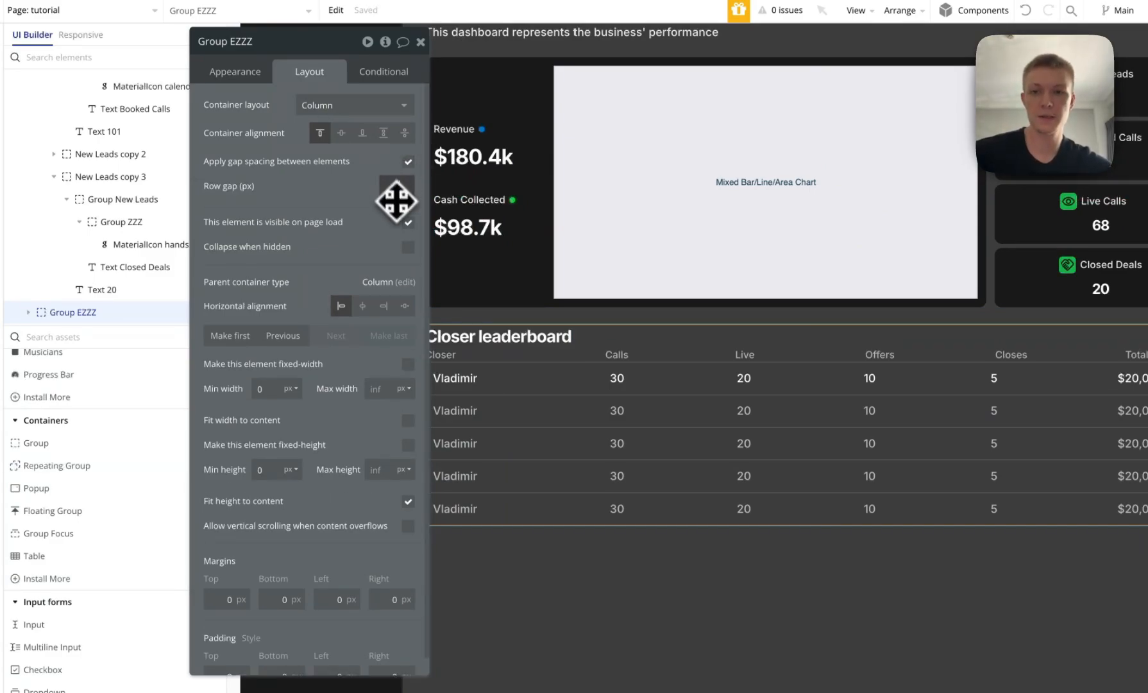
pyautogui.write('12')
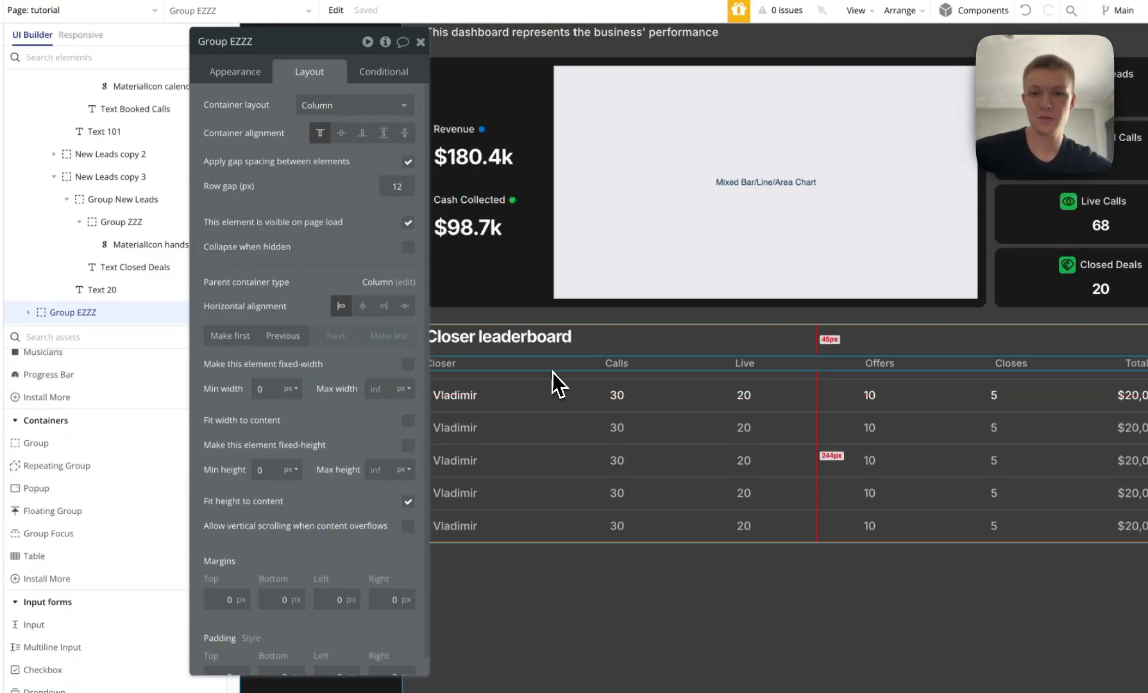
# Group the leaderboard's header row and repeating group in their own column container.
pyautogui.moveTo(312, 249); pyautogui.dragTo(187, 216)
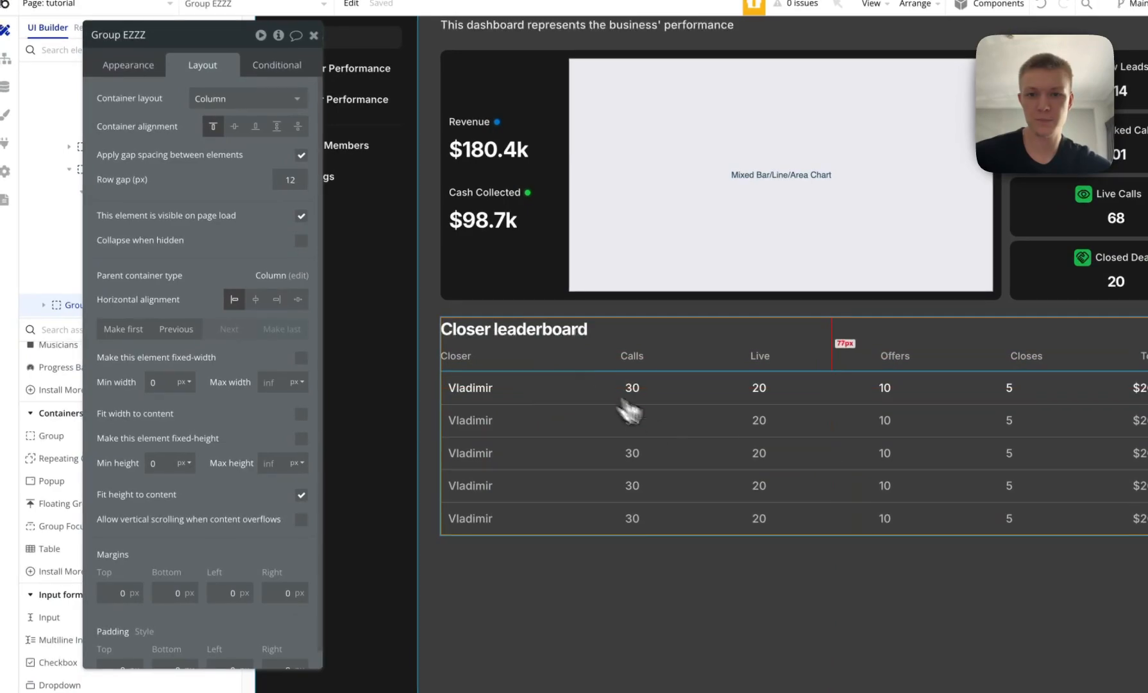
pyautogui.click(638, 408)
pyautogui.keyDown('shift'); pyautogui.click(681, 359); pyautogui.keyUp('shift')
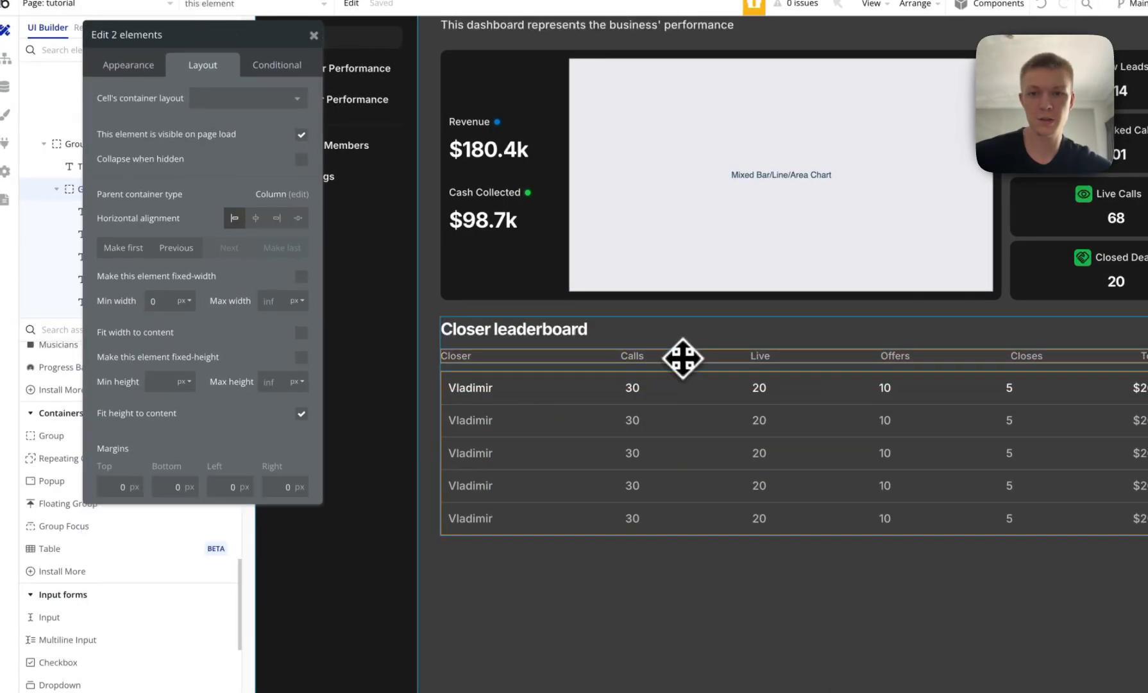
pyautogui.rightClick(682, 360)
pyautogui.moveTo(757, 448)
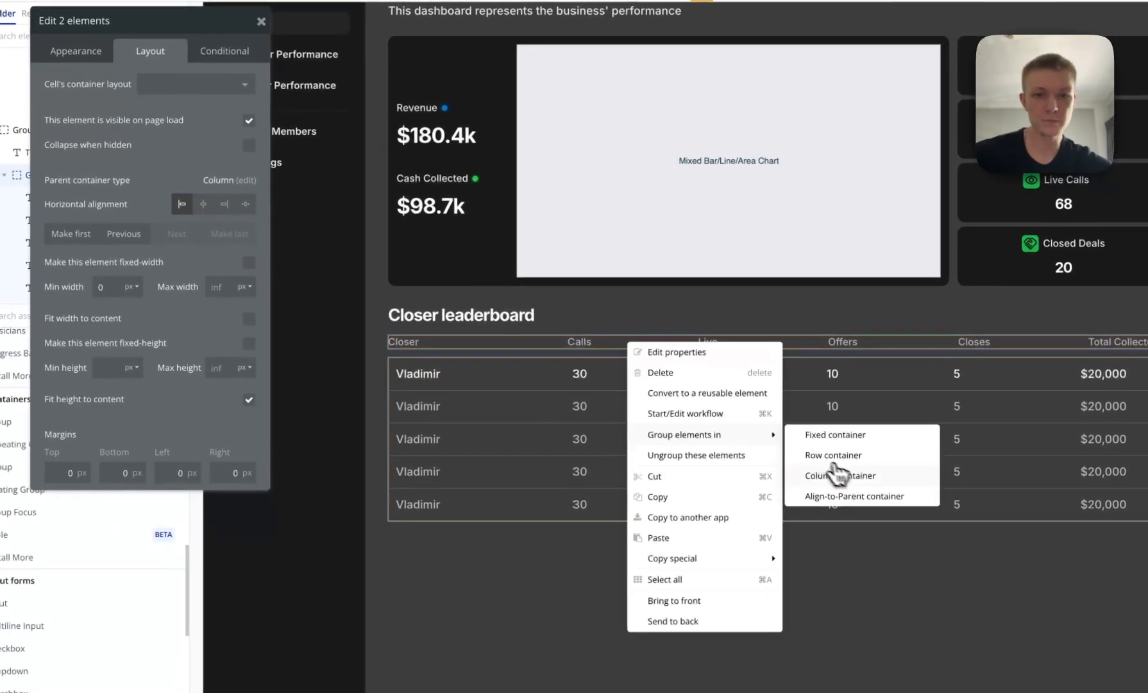
pyautogui.click(890, 488)
# Turn off fit width to content on the inner table container and set its min width and min height to 0.
pyautogui.click(248, 371)
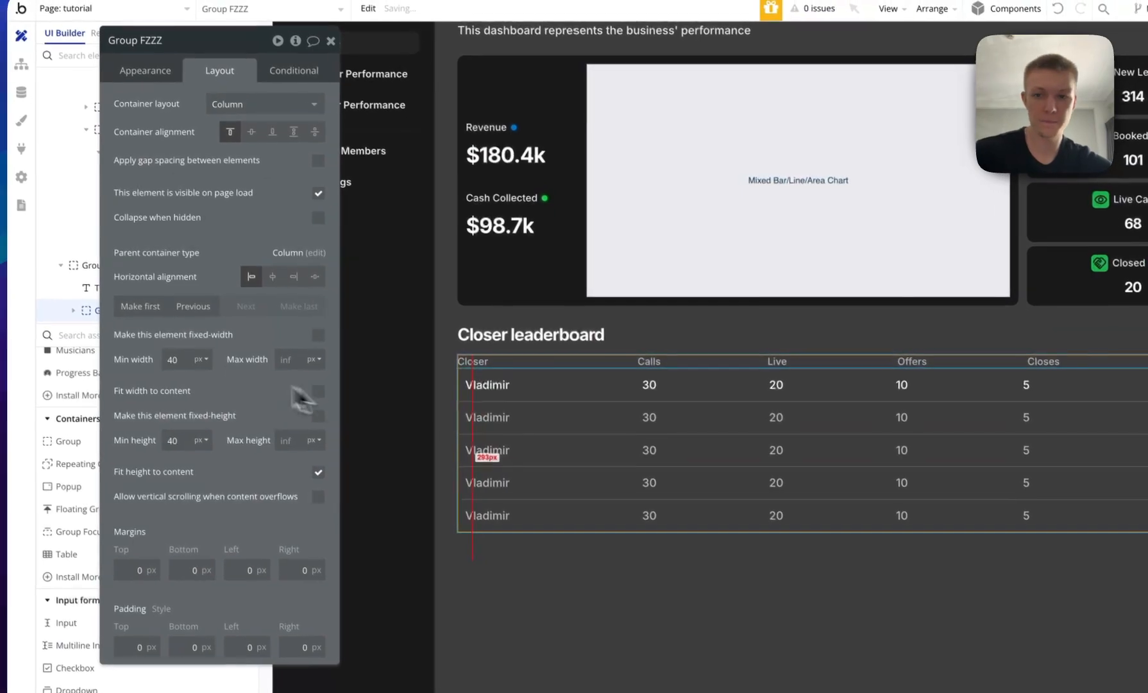
pyautogui.doubleClick(103, 339)
pyautogui.doubleClick(190, 433)
pyautogui.write('0')
pyautogui.moveTo(241, 399); pyautogui.dragTo(242, 399)
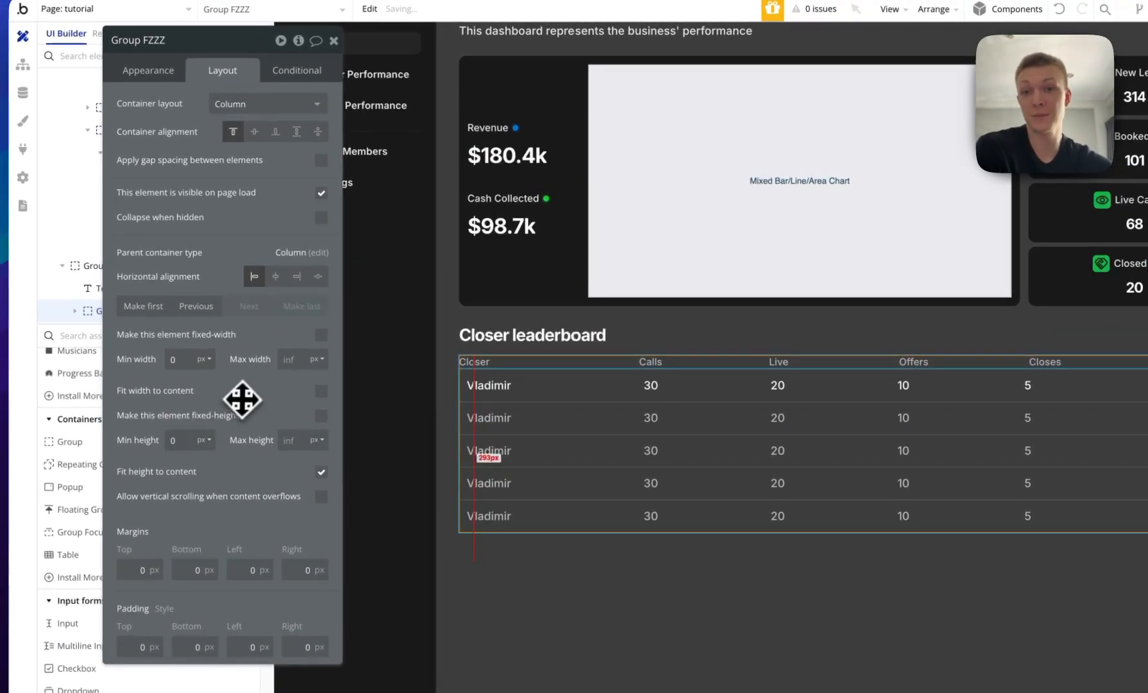
# Apply gap spacing to the inner table container, trying a row gap of 6 px and setting it back to 0.
pyautogui.click(320, 161)
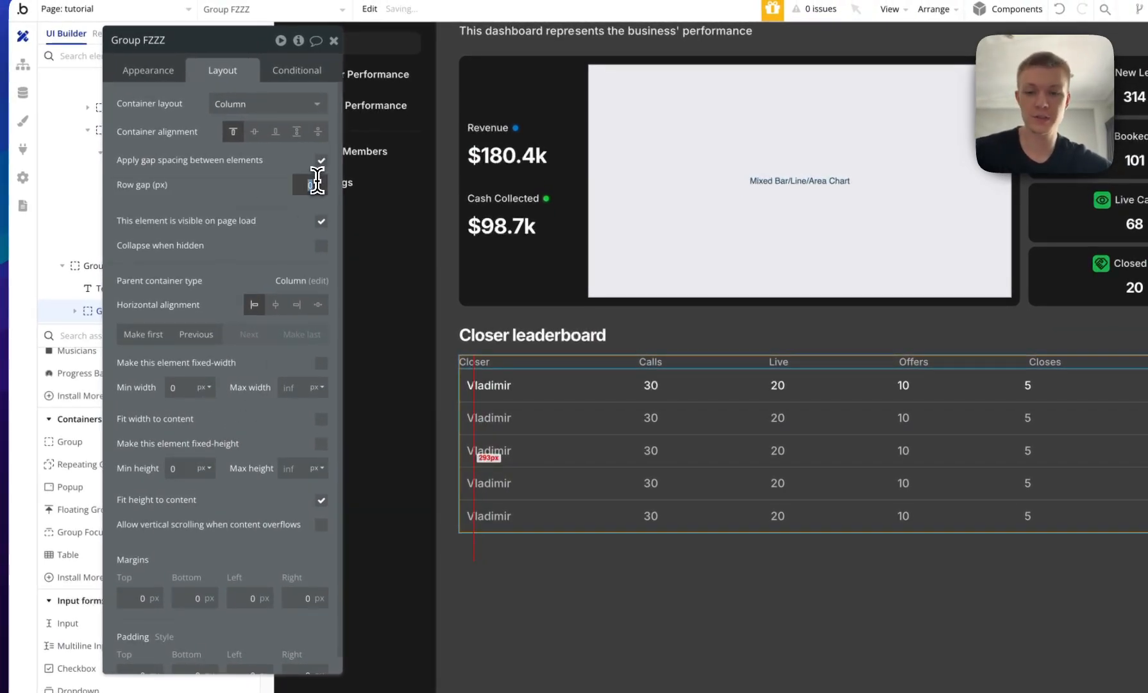
pyautogui.write('6')
pyautogui.moveTo(321, 241); pyautogui.dragTo(612, 370)
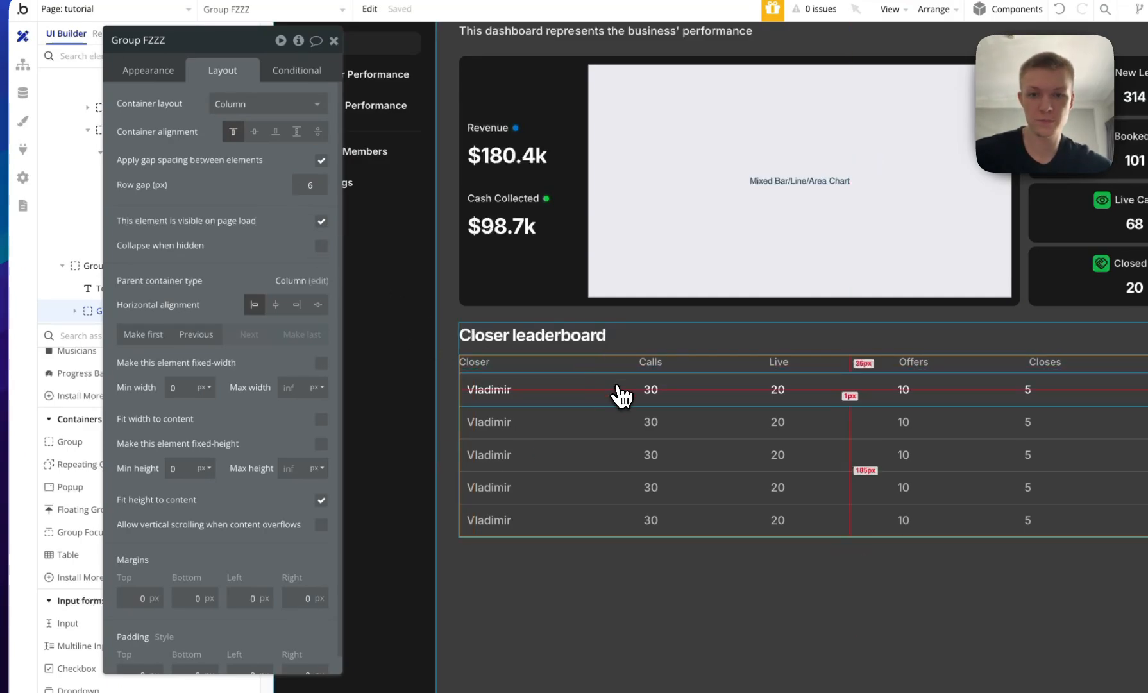
pyautogui.click(678, 468)
pyautogui.click(547, 383)
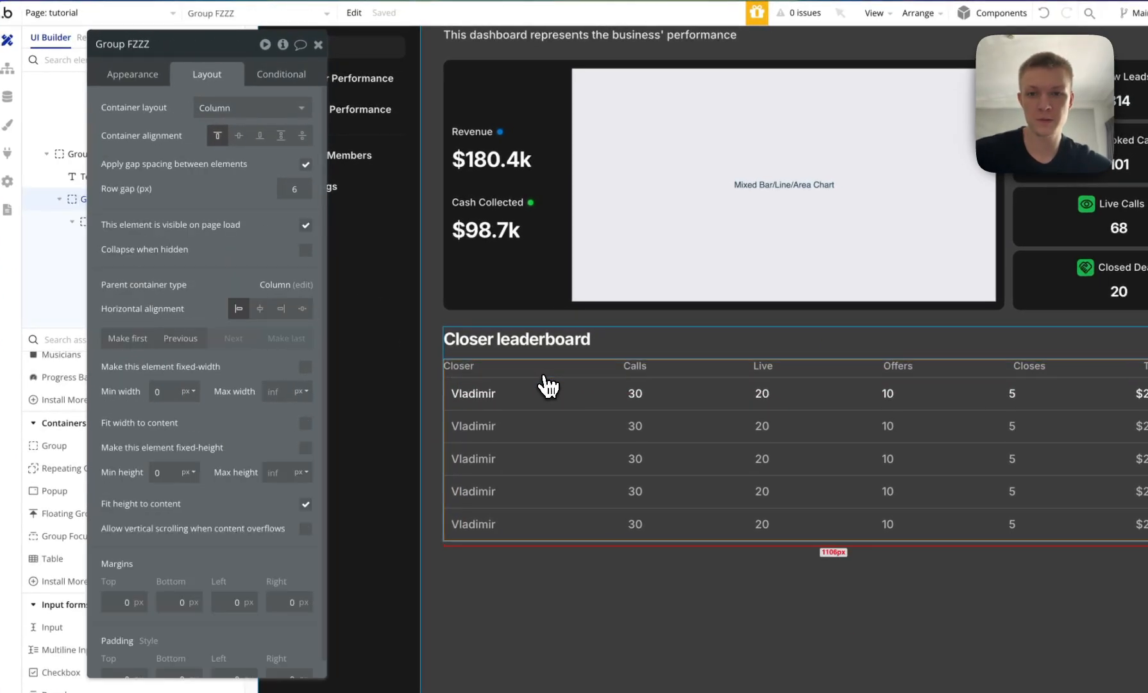
pyautogui.write('0')
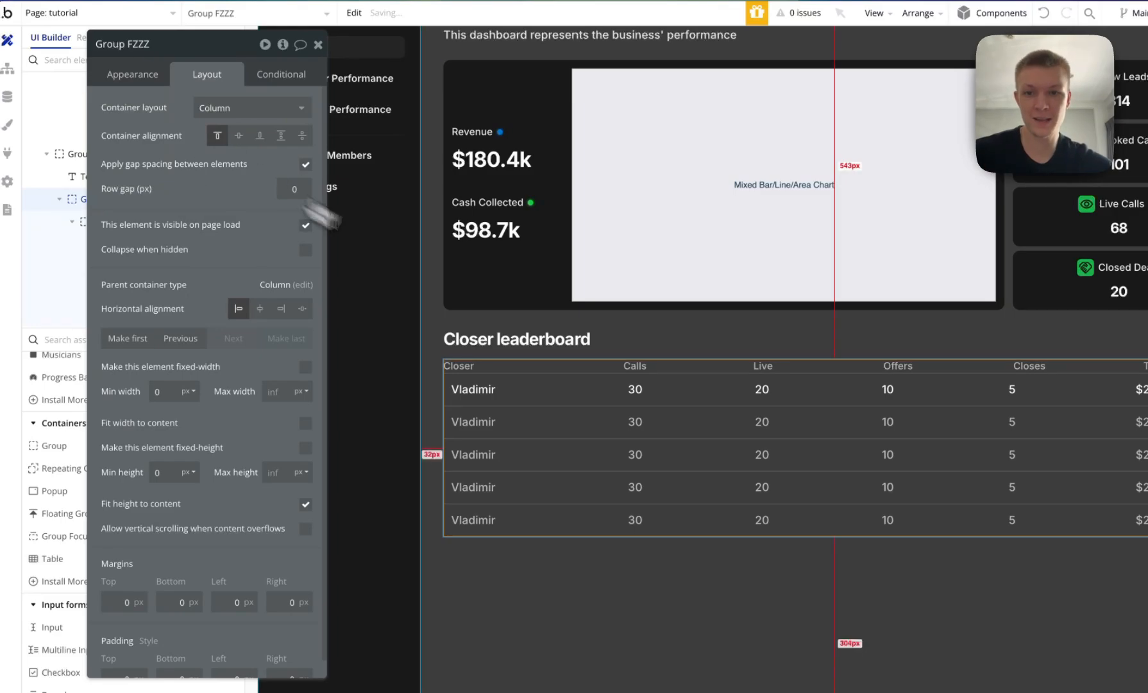
# Try a solid border on the leaderboard's header row group, setting the border style back to None.
pyautogui.click(593, 390)
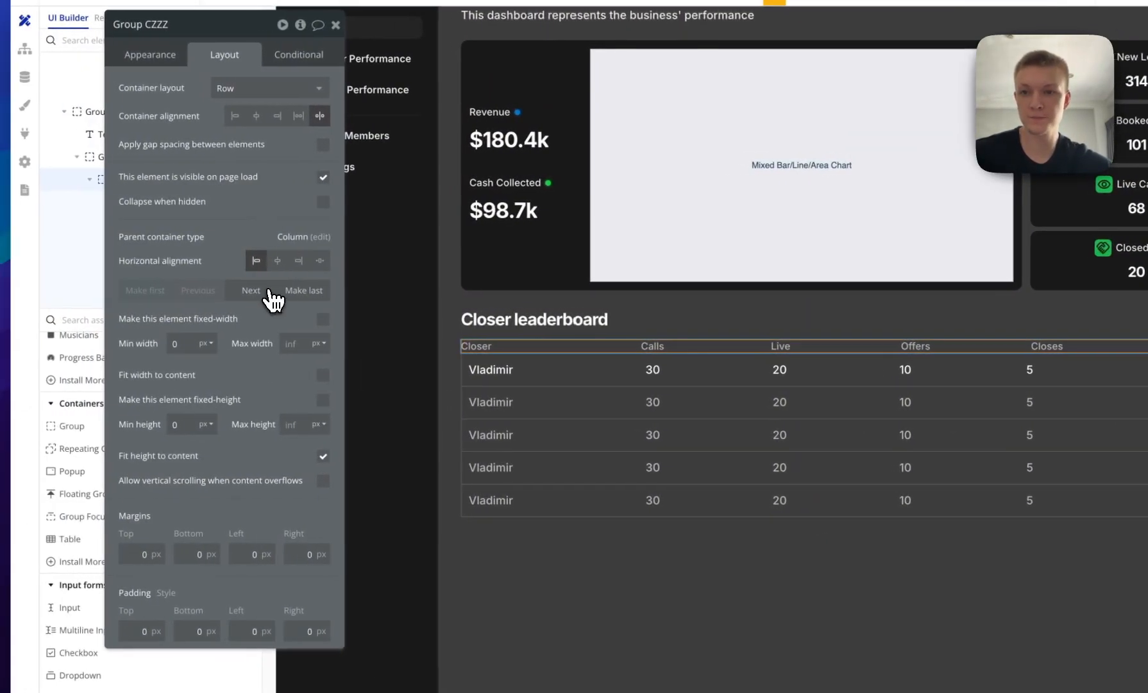
pyautogui.moveTo(242, 166); pyautogui.dragTo(241, 147)
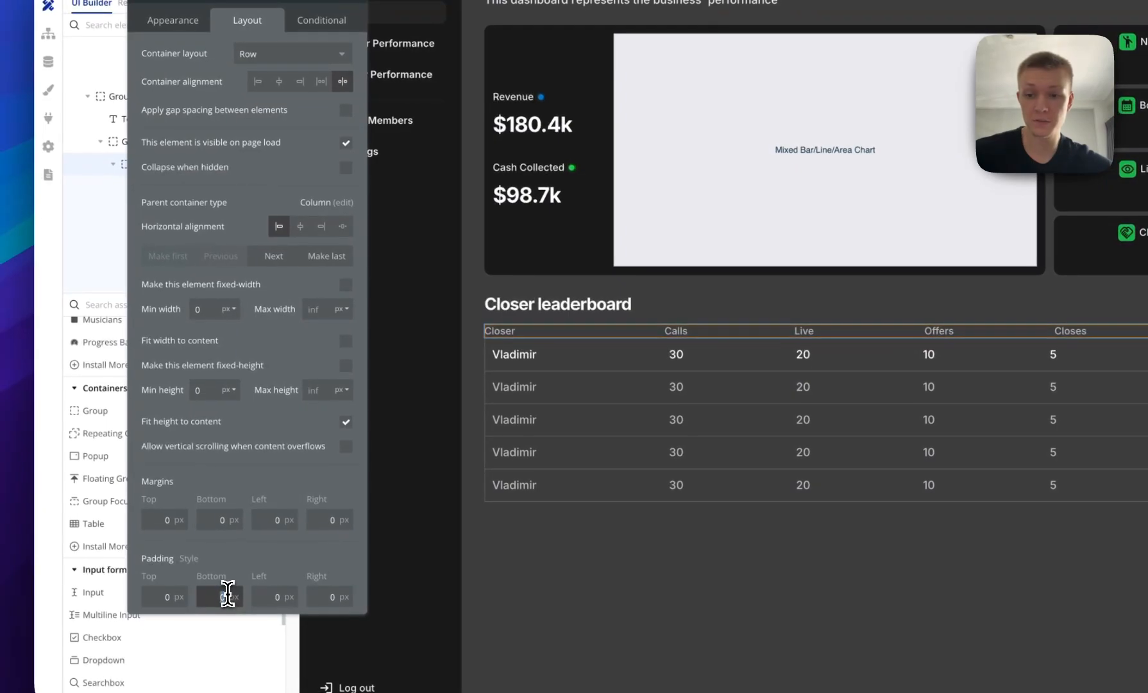
pyautogui.click(192, 22)
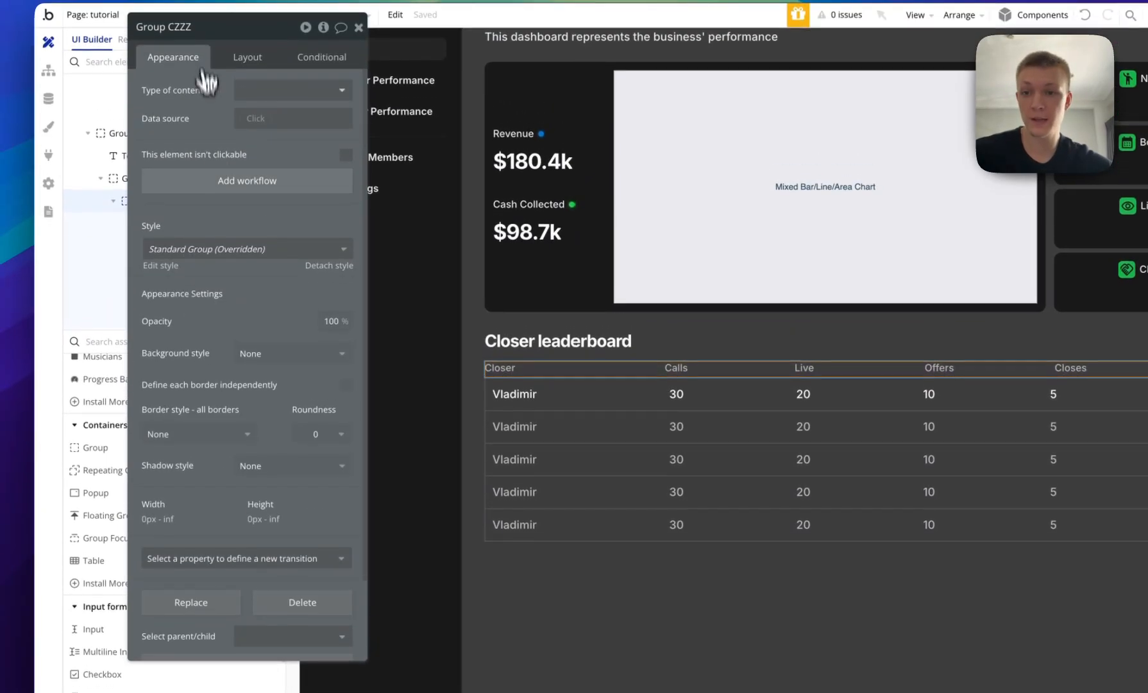
pyautogui.click(269, 364)
pyautogui.click(263, 358)
pyautogui.click(246, 438)
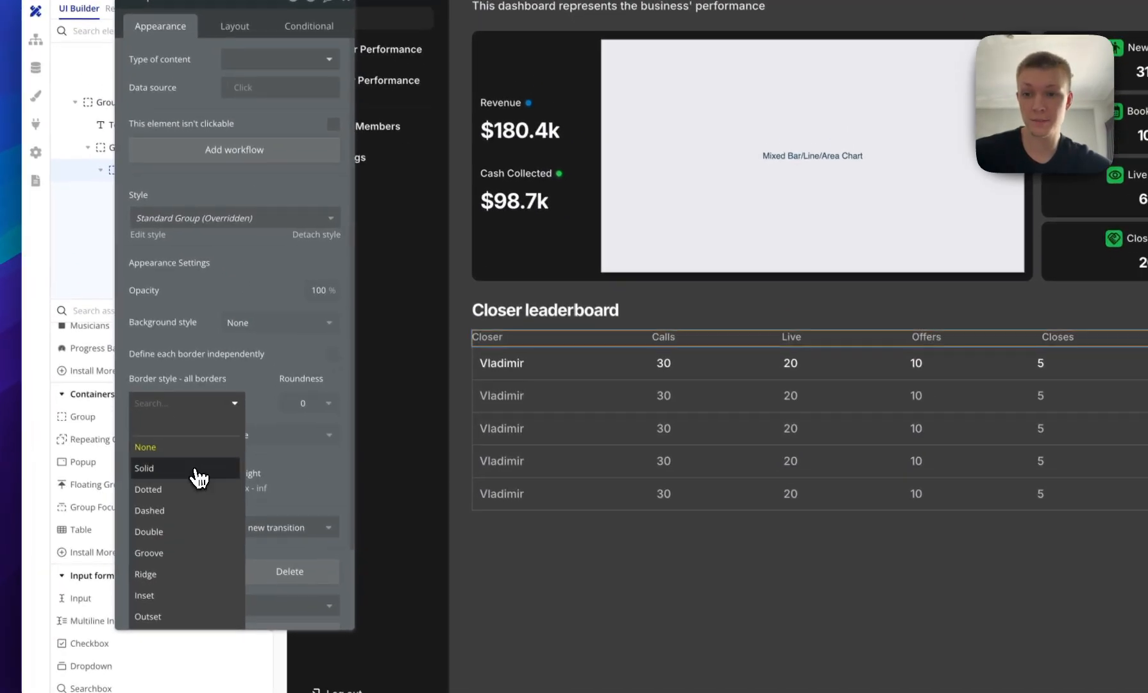
pyautogui.click(199, 475)
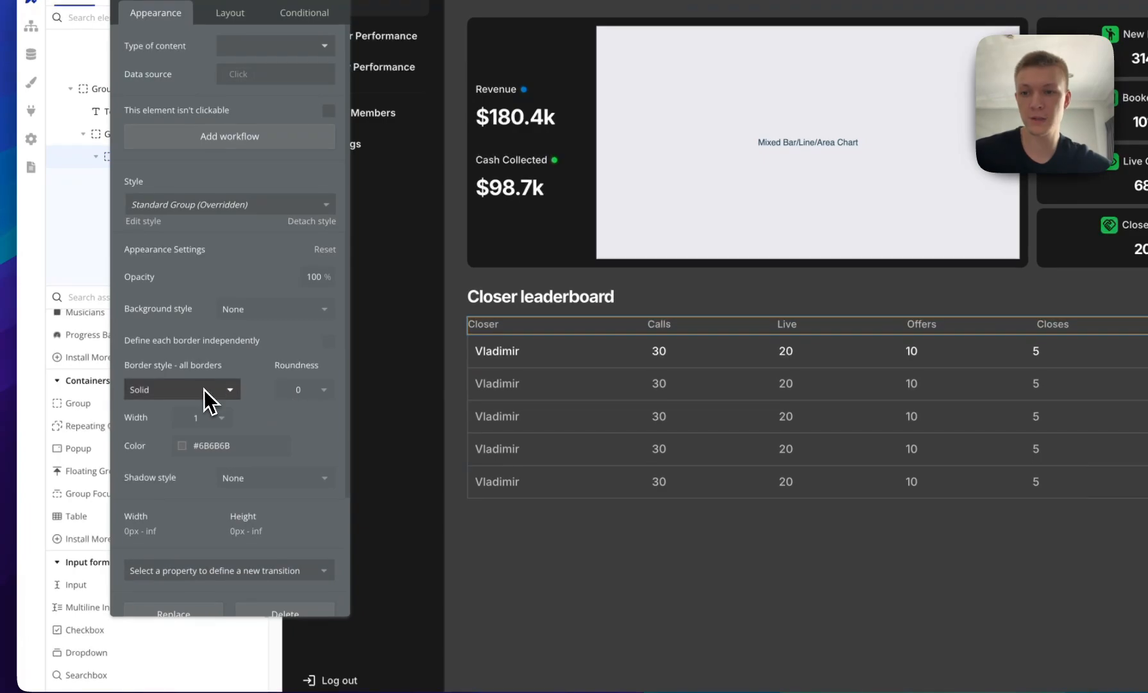
pyautogui.click(229, 389)
pyautogui.click(185, 414)
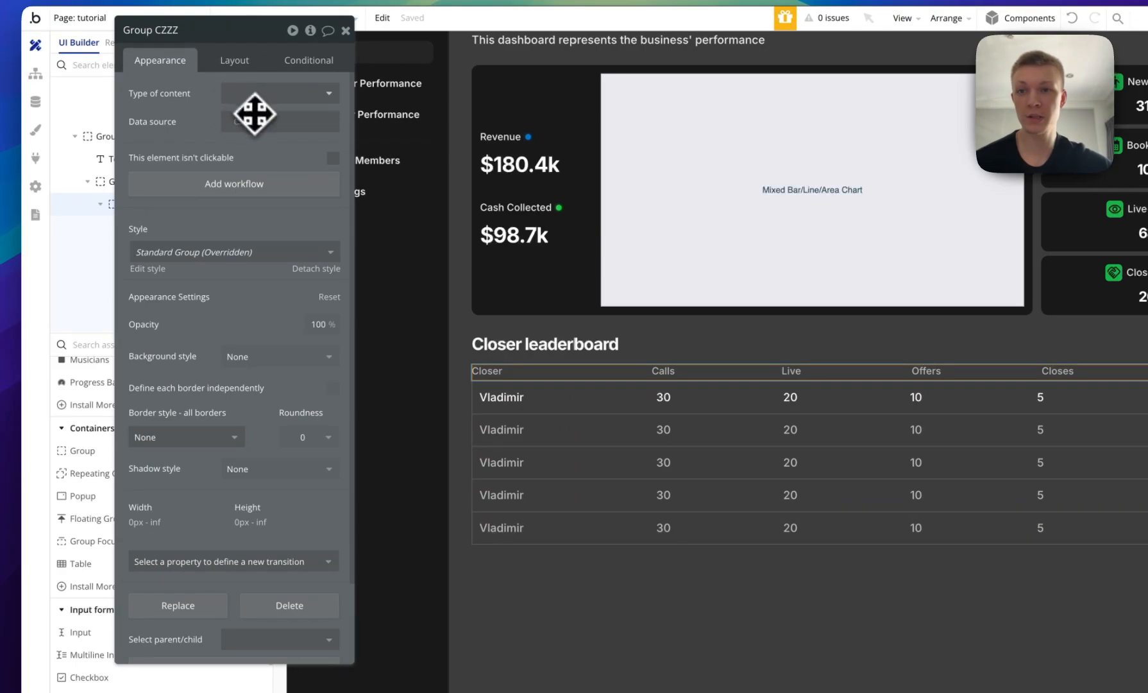
# Set the header row group's padding to 10 px at left and right and 0 px at top and bottom.
pyautogui.click(234, 60)
pyautogui.moveTo(188, 455); pyautogui.dragTo(194, 430)
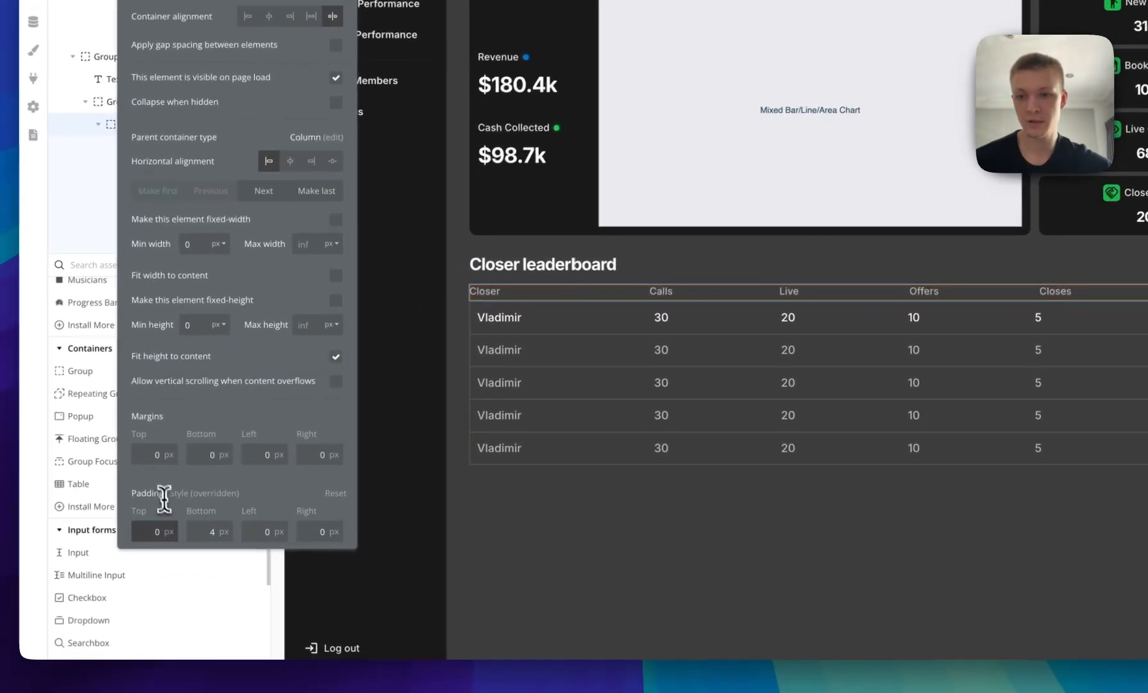
pyautogui.click(66, 564)
pyautogui.write('10')
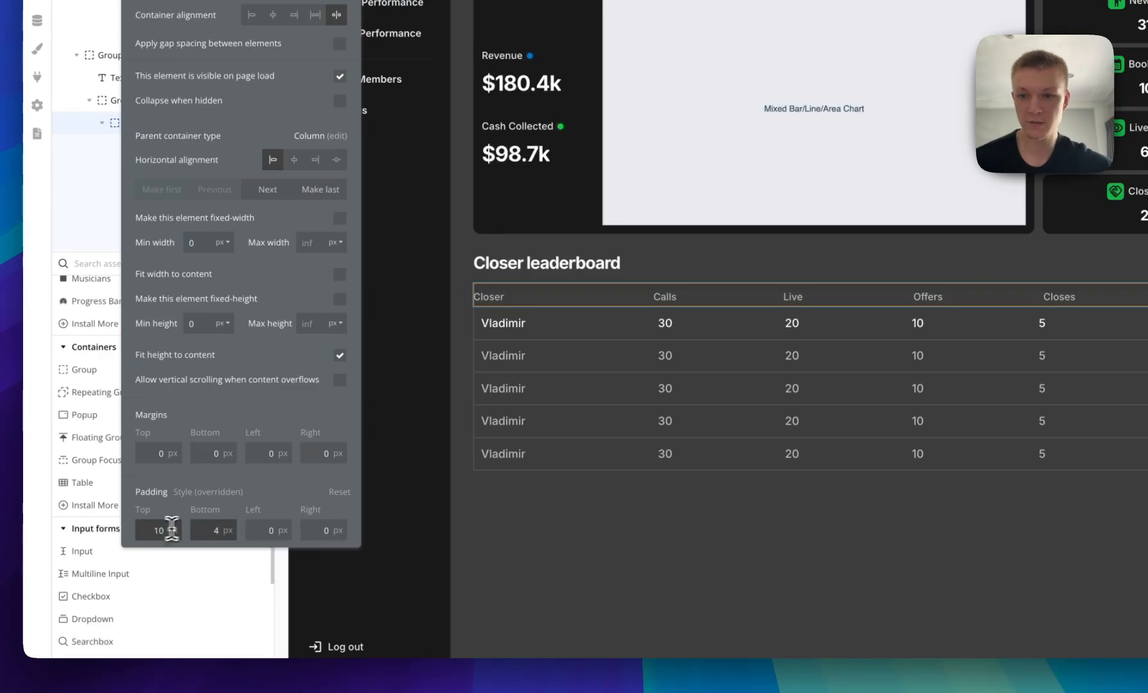
pyautogui.press('BackSpace')
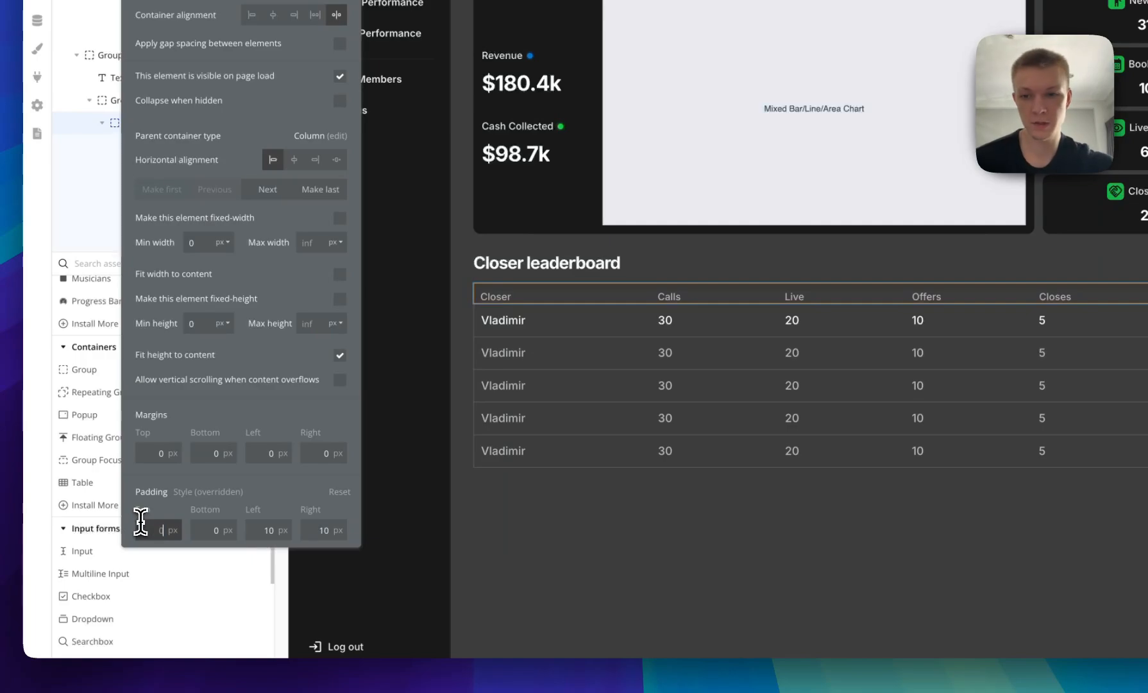
pyautogui.write('0')
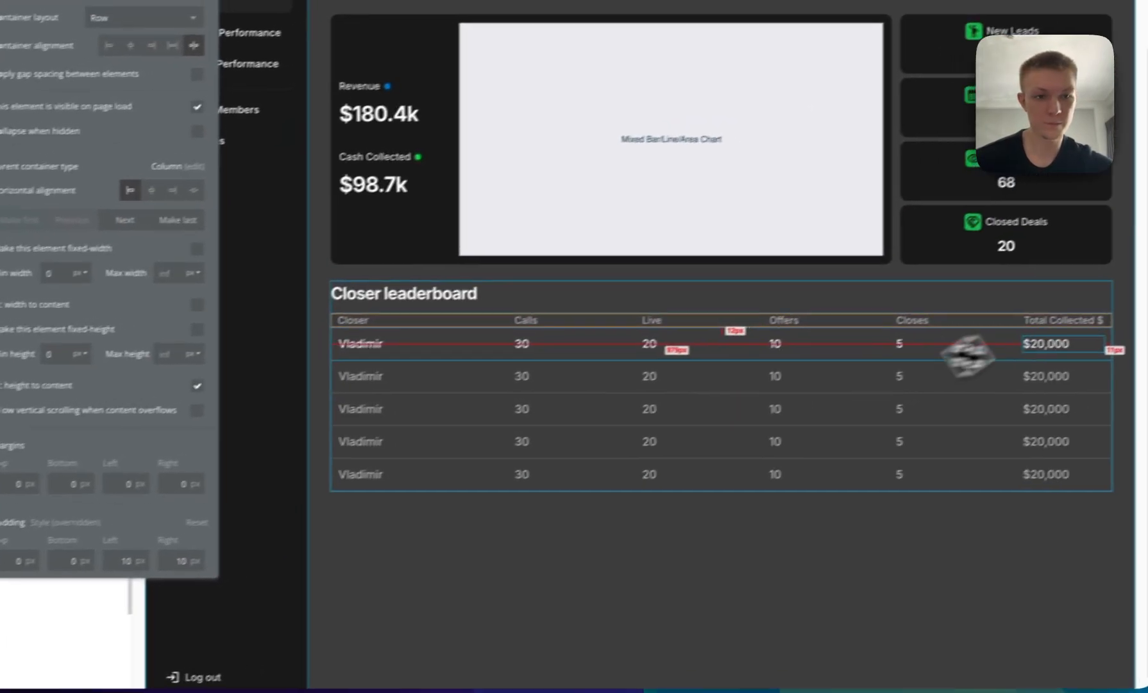
pyautogui.click(1094, 364)
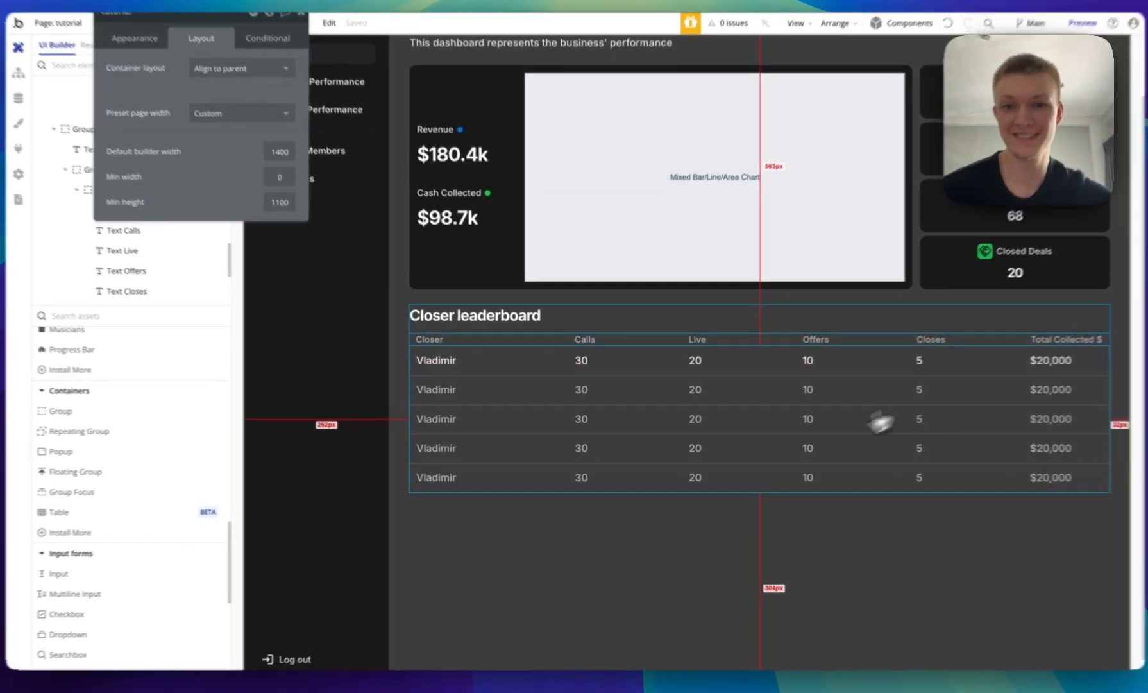
# Try setting the leaderboard repeating group's min height to 0 px.
pyautogui.click(885, 420)
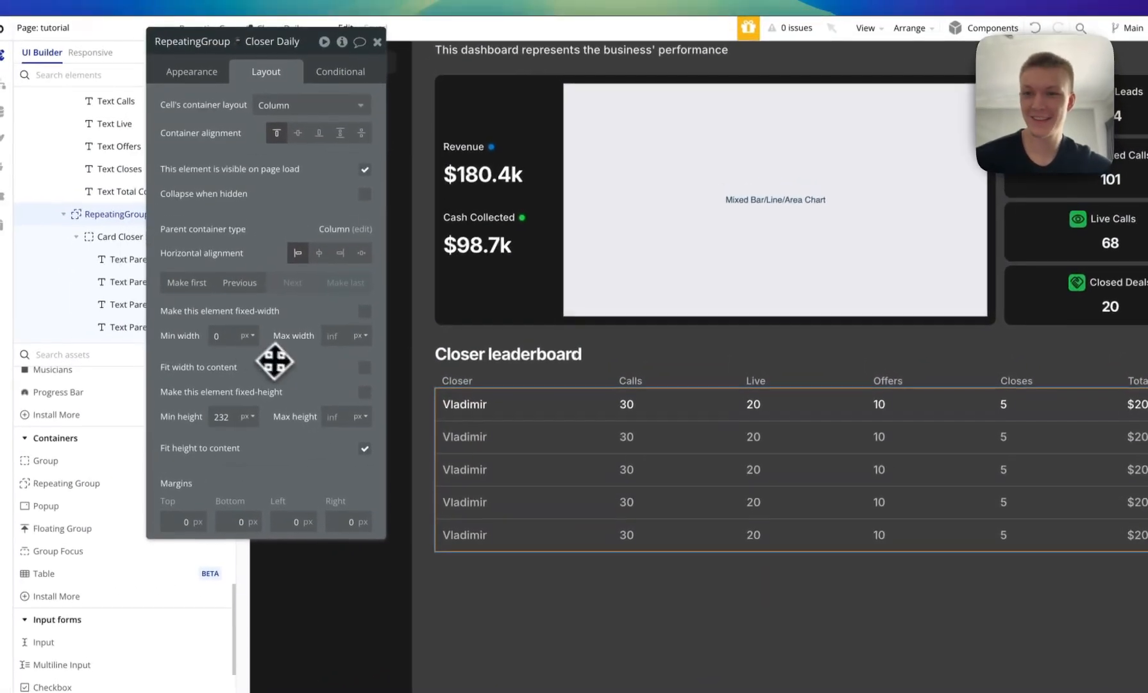
pyautogui.doubleClick(222, 417)
pyautogui.press('BackSpace')
pyautogui.click(252, 446)
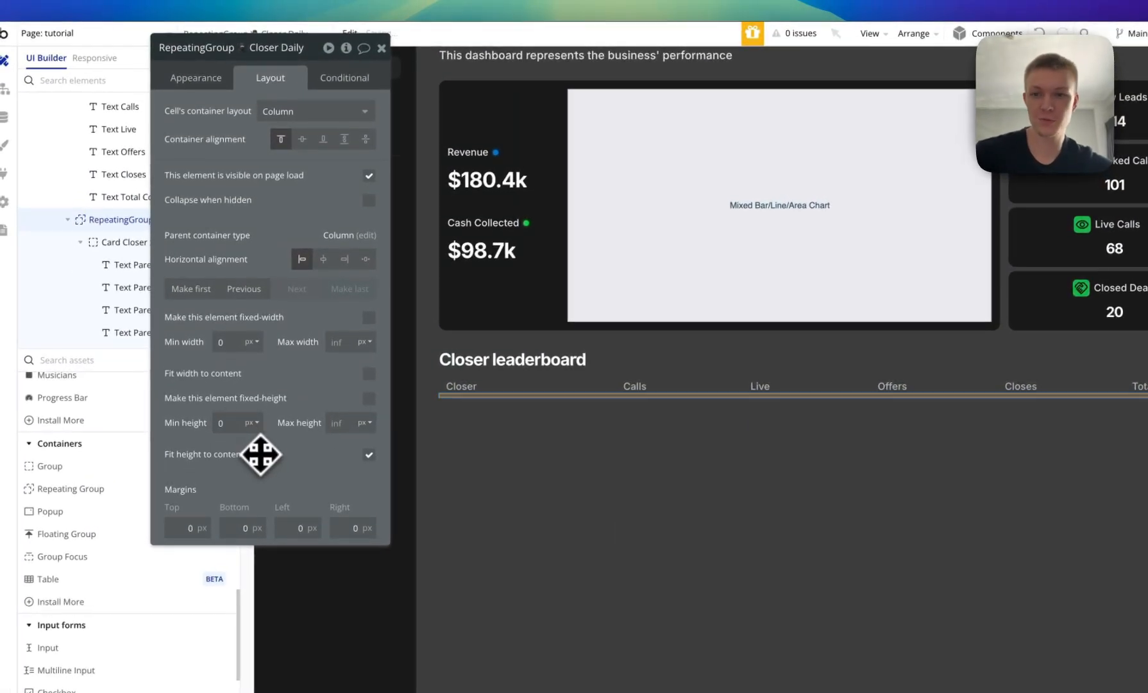
pyautogui.click(195, 78)
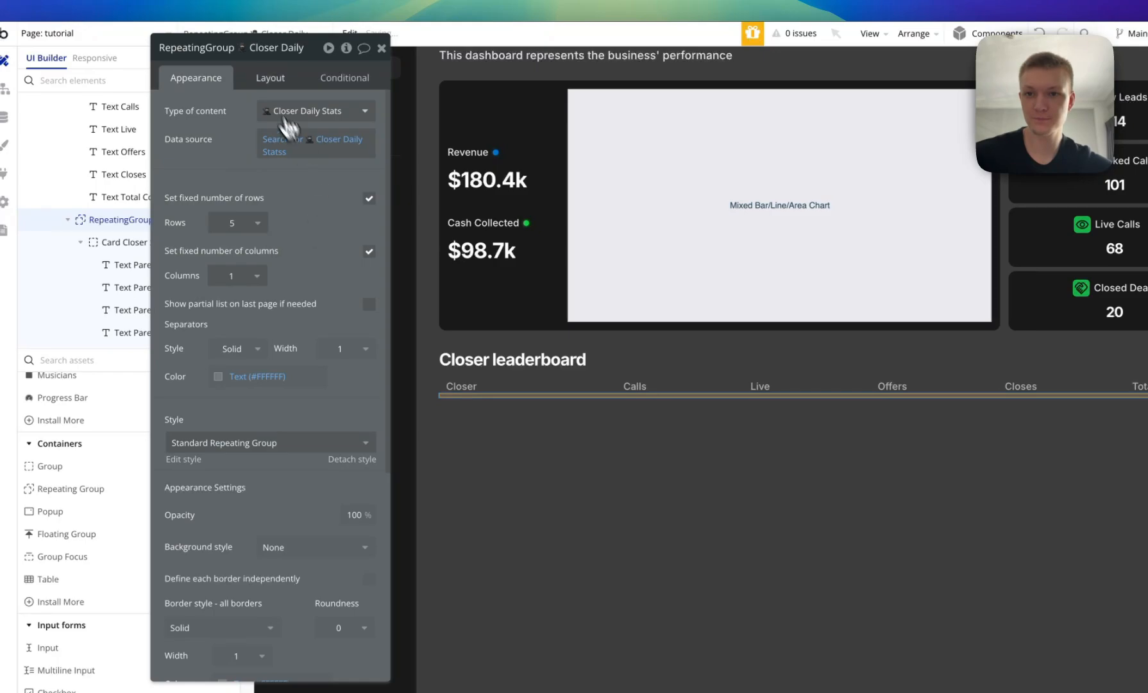
pyautogui.click(270, 79)
pyautogui.click(196, 78)
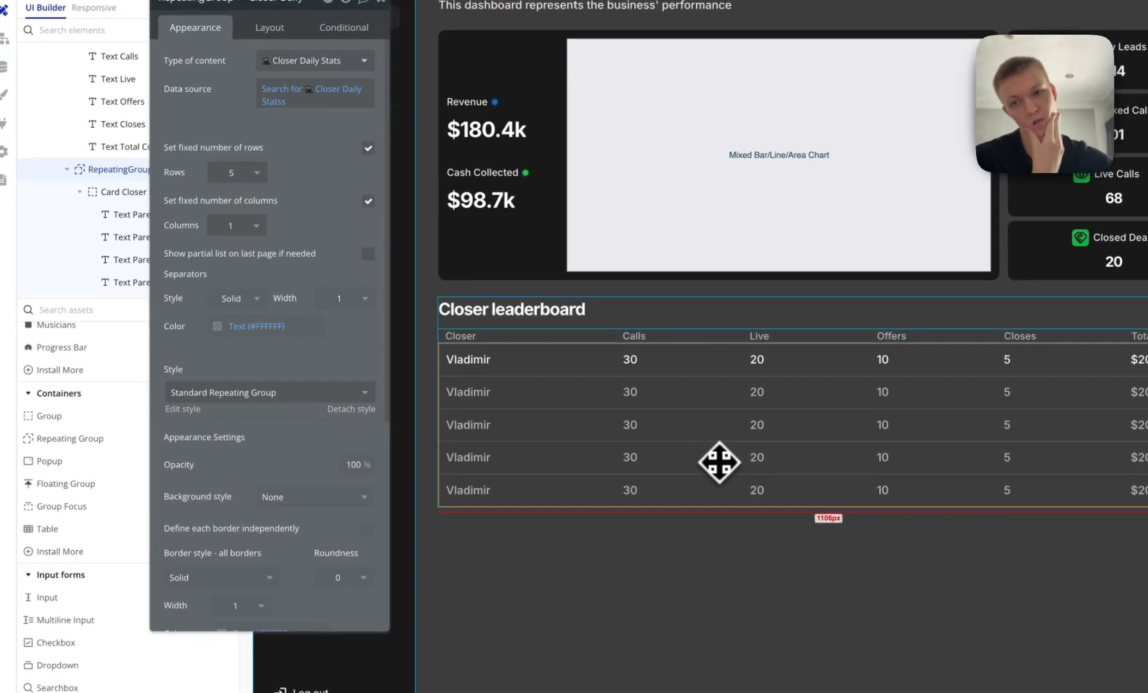
# Change the repeating group's separator color to the Background Border color variable, with the separator style kept solid.
pyautogui.click(259, 283)
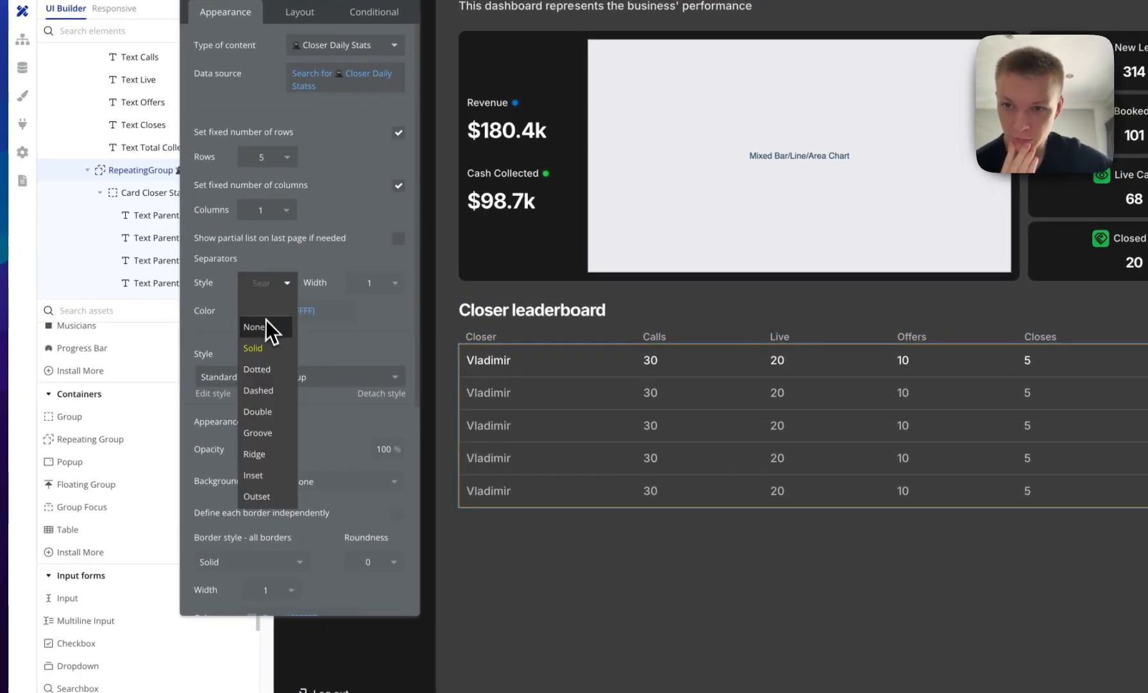
pyautogui.click(271, 328)
pyautogui.click(288, 310)
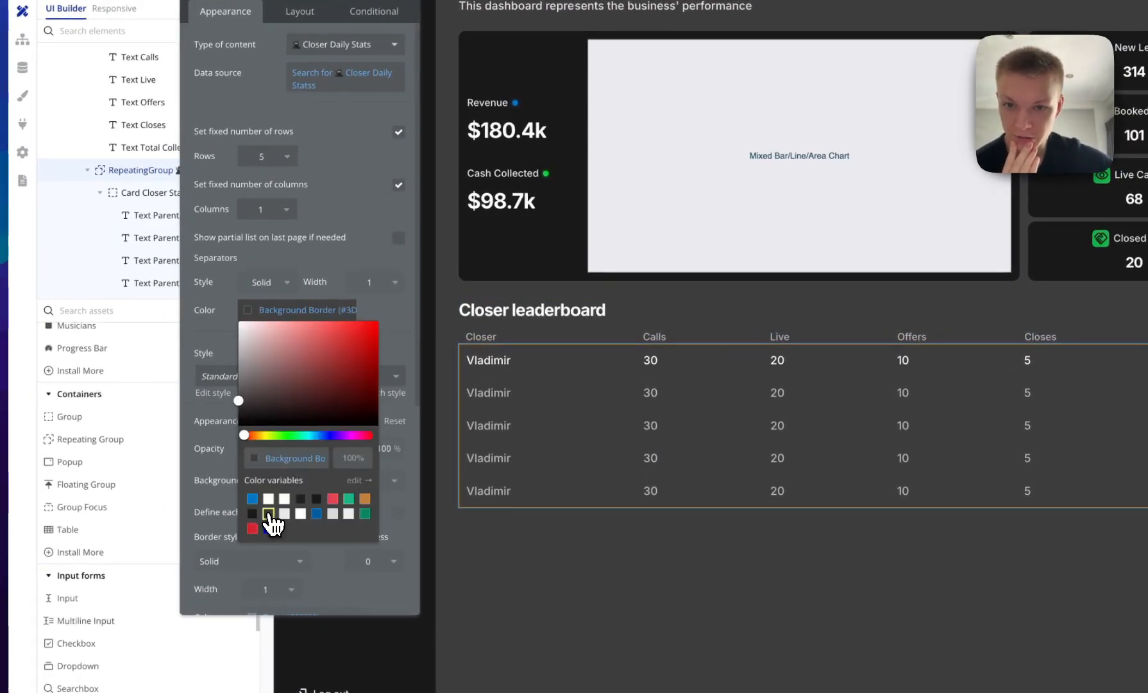
pyautogui.click(314, 266)
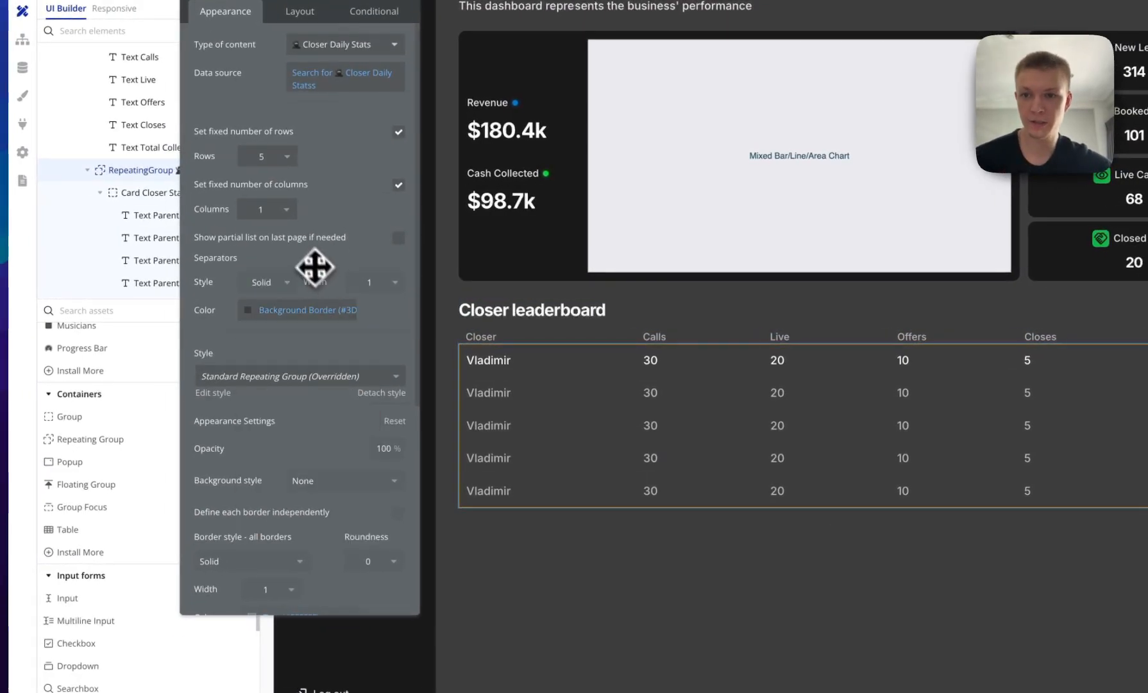
pyautogui.click(295, 313)
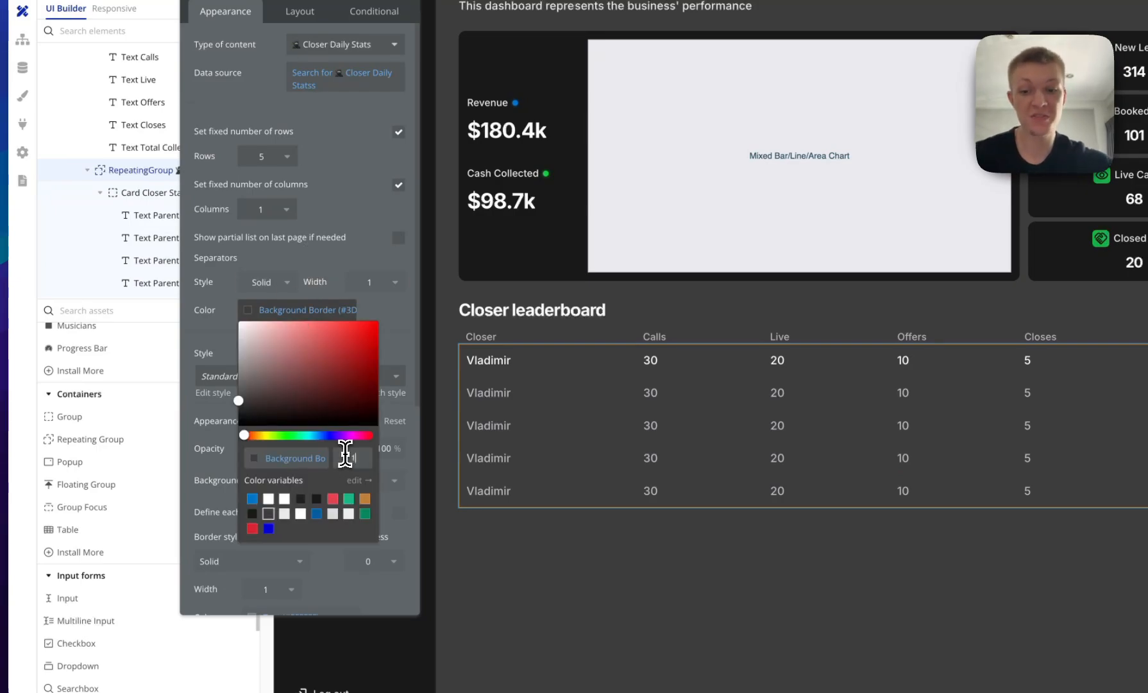
pyautogui.click(356, 249)
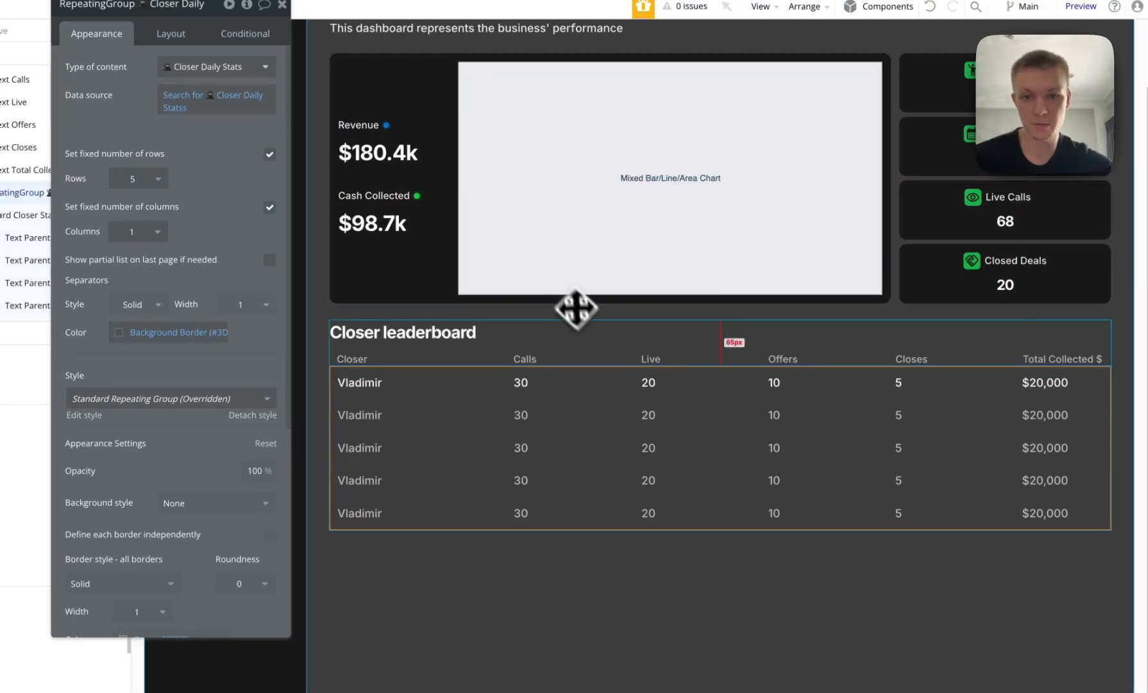
# Remove the outer border of the leaderboard repeating group by setting its border style to None.
pyautogui.click(528, 537)
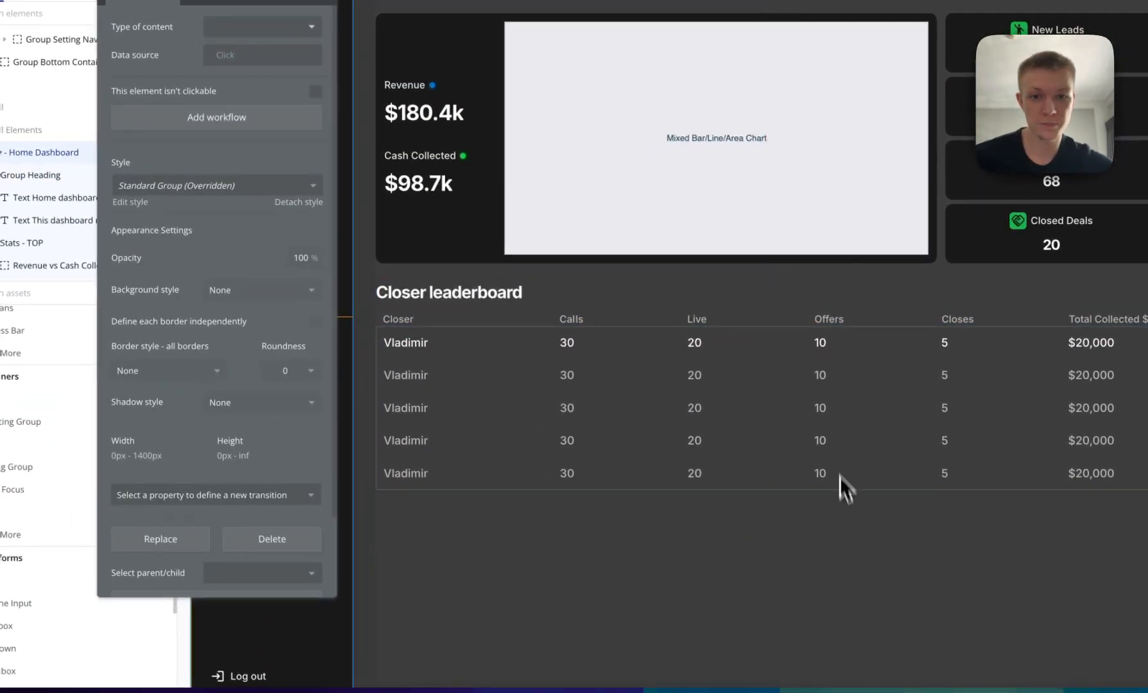
pyautogui.click(788, 512)
pyautogui.scroll(-3, 223, 246)
pyautogui.click(195, 378)
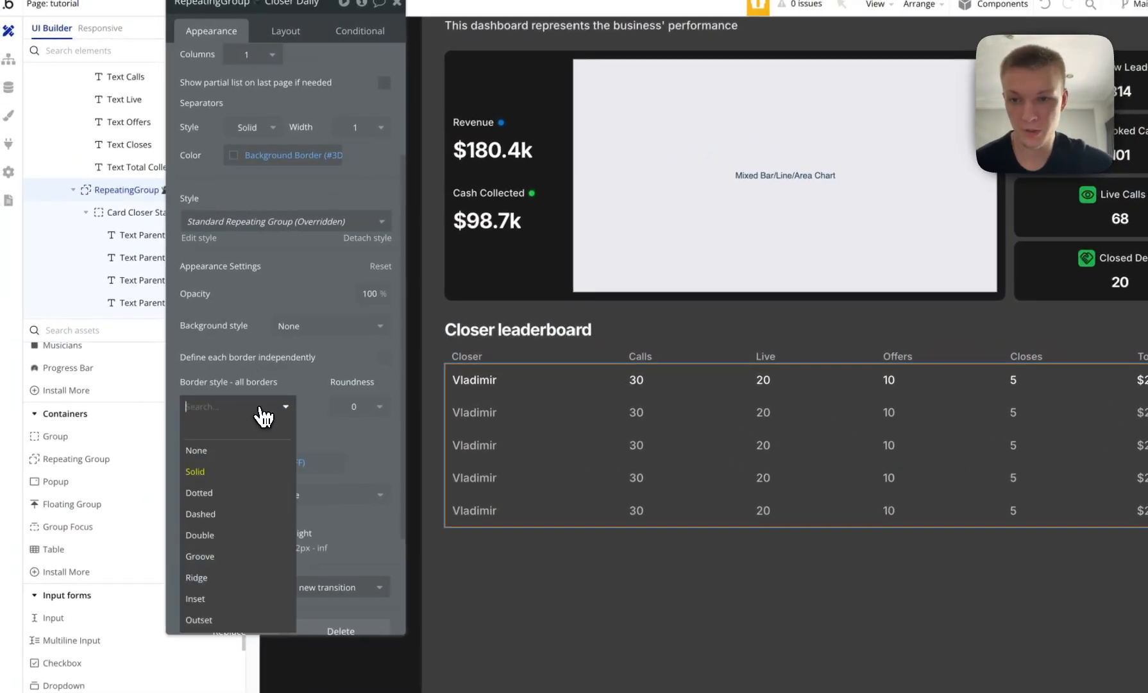
pyautogui.click(249, 451)
pyautogui.click(485, 536)
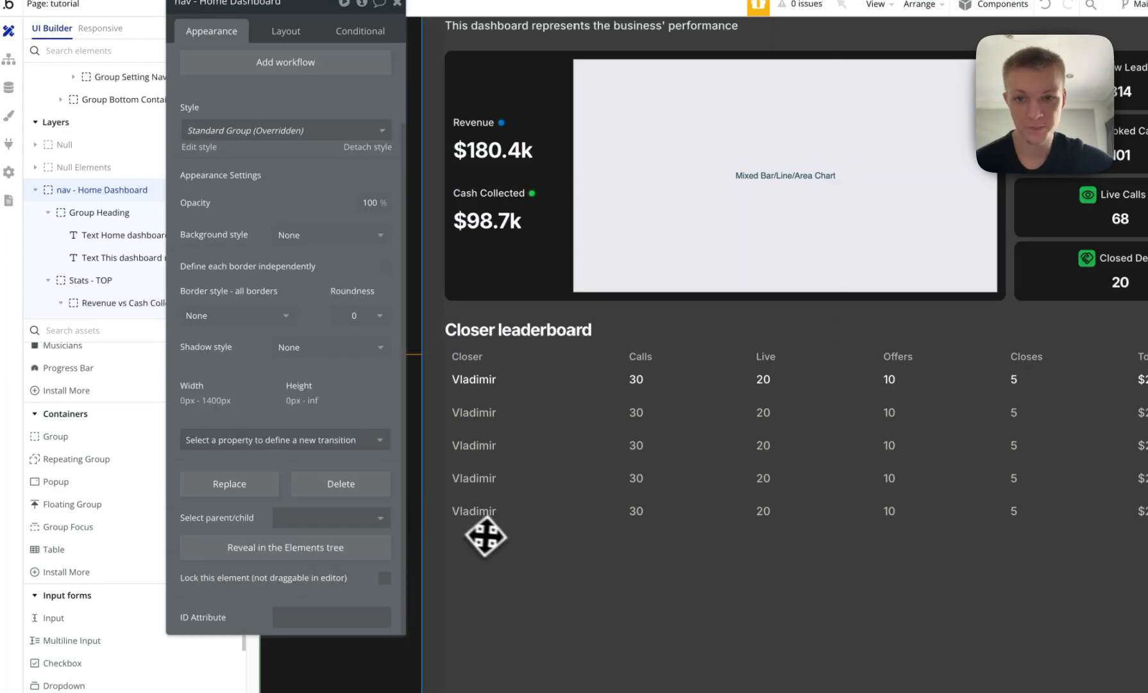
# Give the outer Closer leaderboard container a flat Background (#191919) color and a roundness of 10.
pyautogui.click(623, 338)
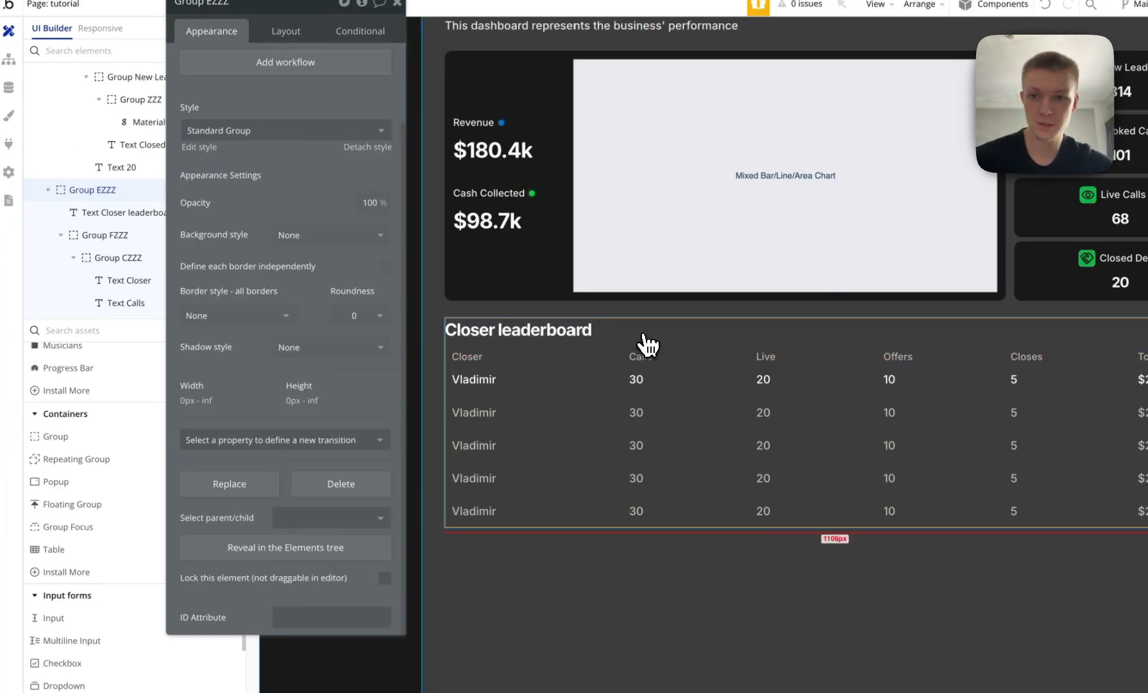
pyautogui.click(319, 235)
pyautogui.click(319, 297)
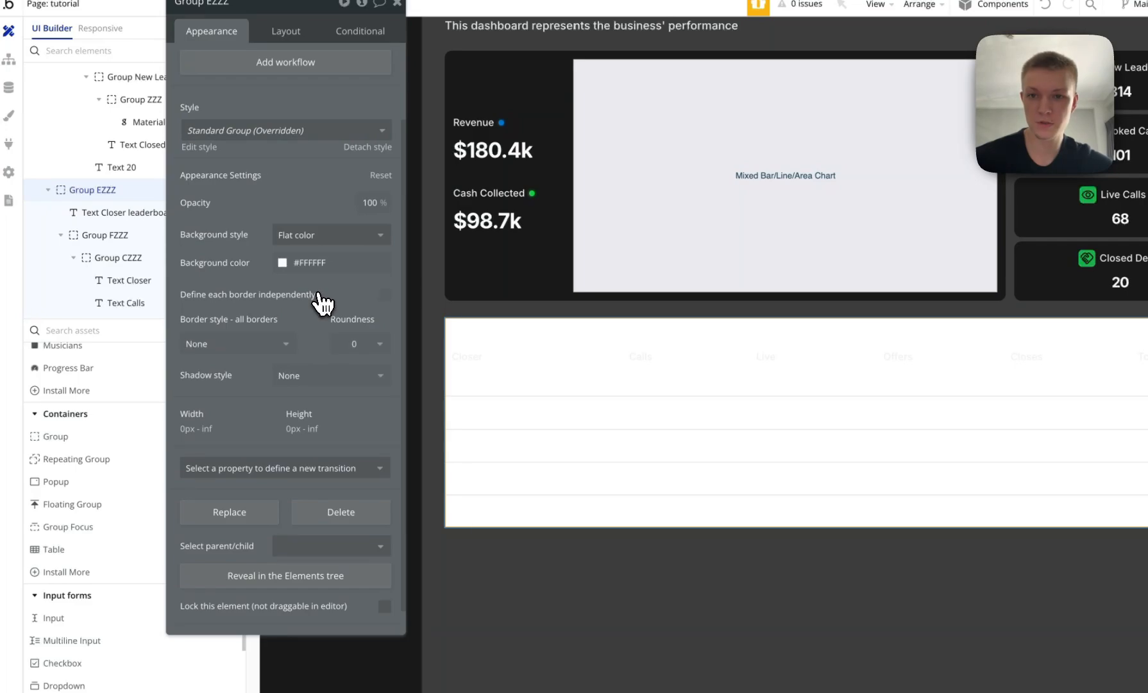
pyautogui.click(305, 262)
pyautogui.click(351, 451)
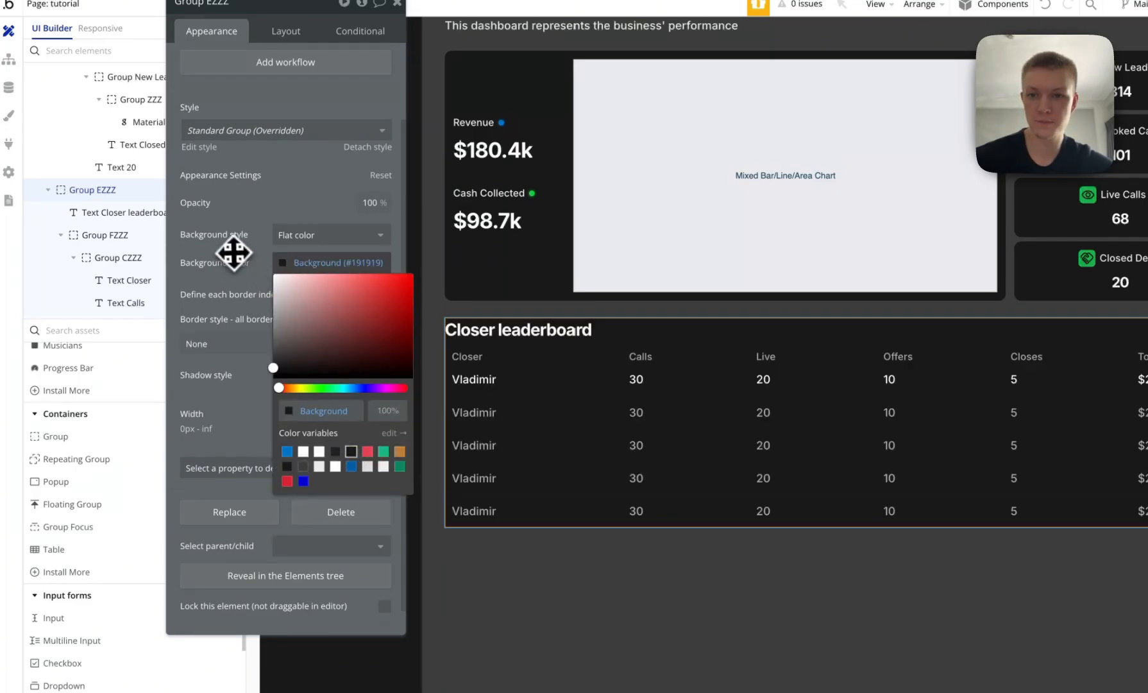
pyautogui.click(234, 254)
pyautogui.click(365, 348)
pyautogui.click(349, 468)
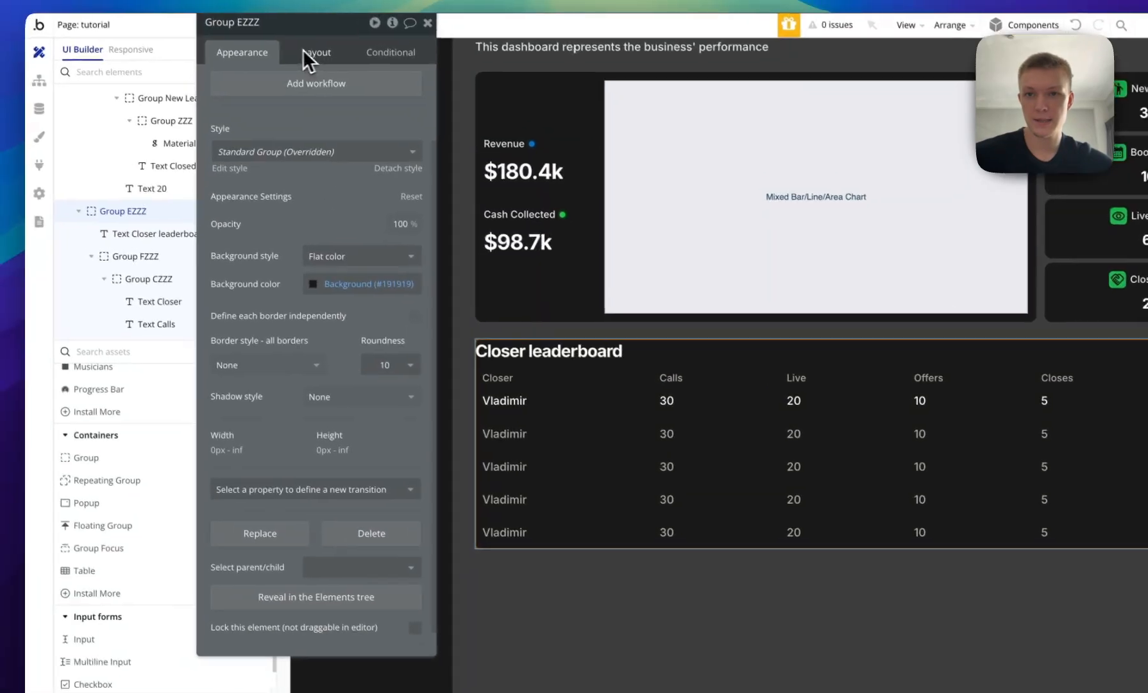
# Set the outer leaderboard container's padding to 10 px on all four sides and check the revenue card's layout for comparison.
pyautogui.click(286, 31)
pyautogui.write('10')
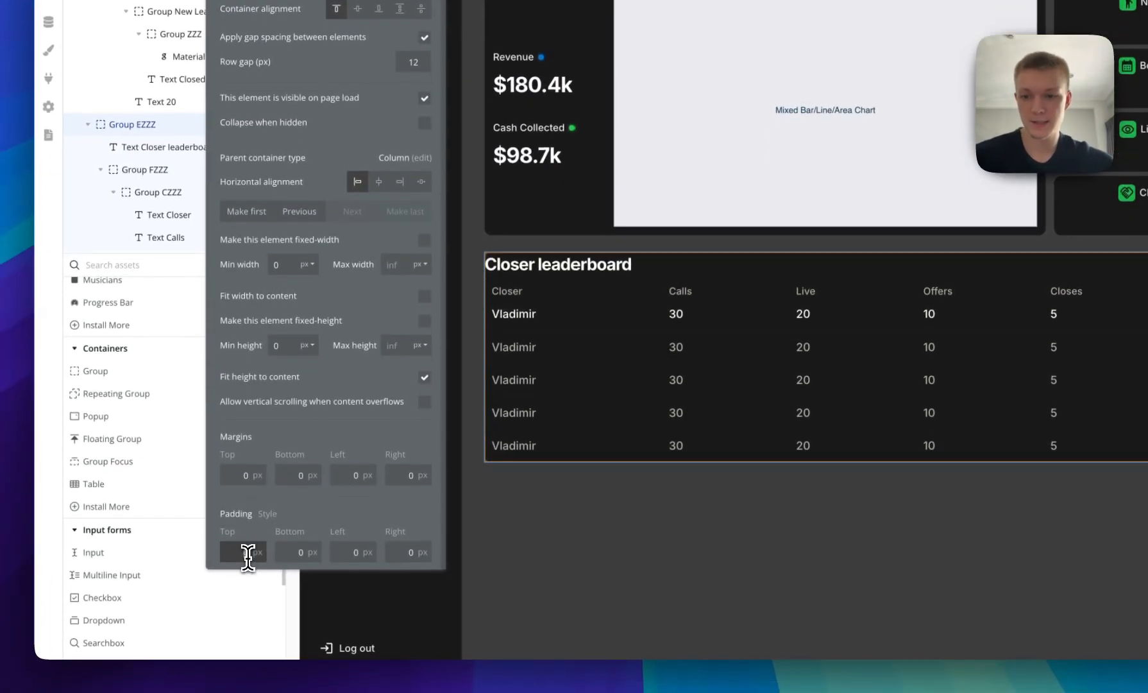
pyautogui.press('Tab')
pyautogui.write('10')
pyautogui.press('Tab')
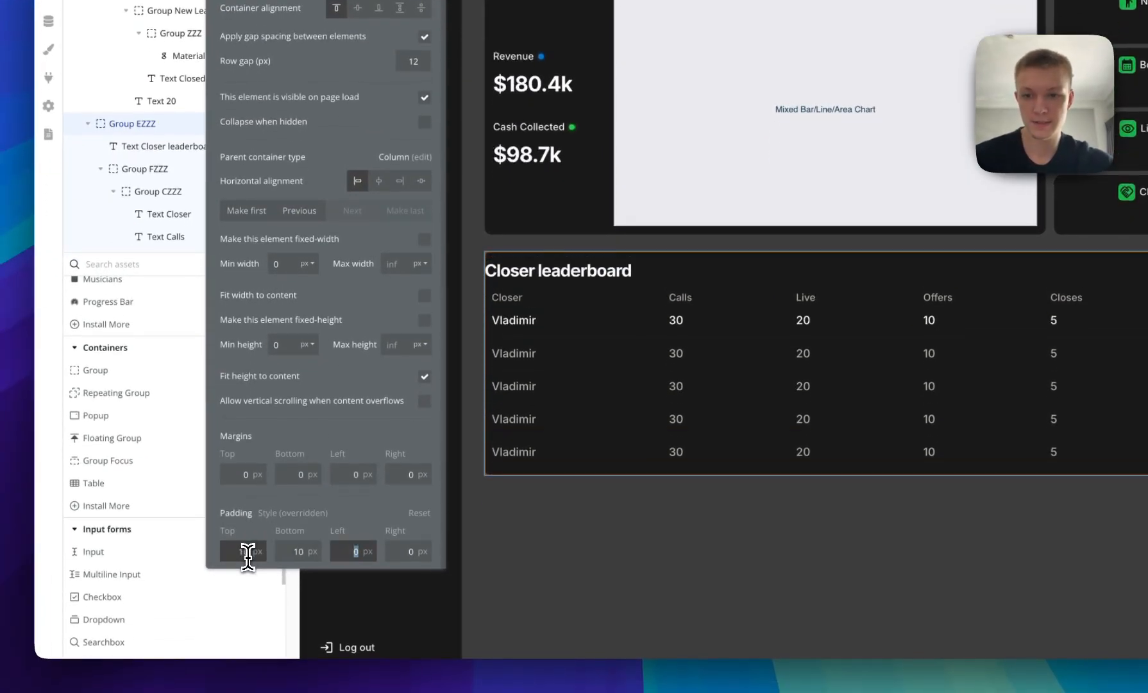
pyautogui.write('10')
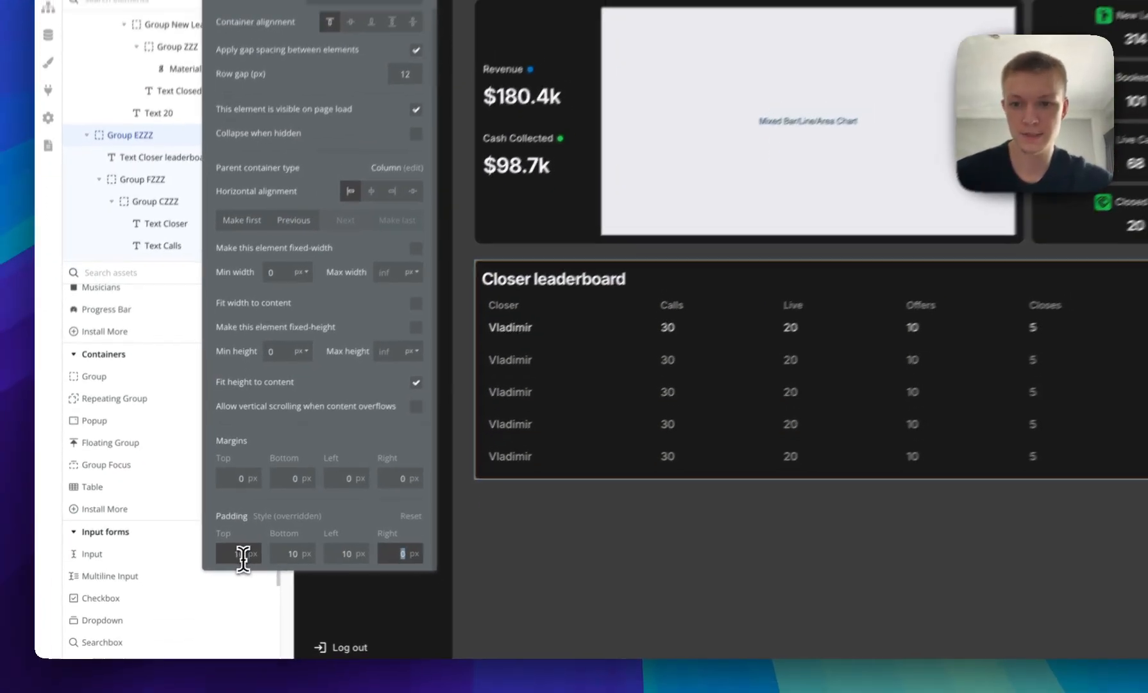
pyautogui.press('Tab')
pyautogui.write('10')
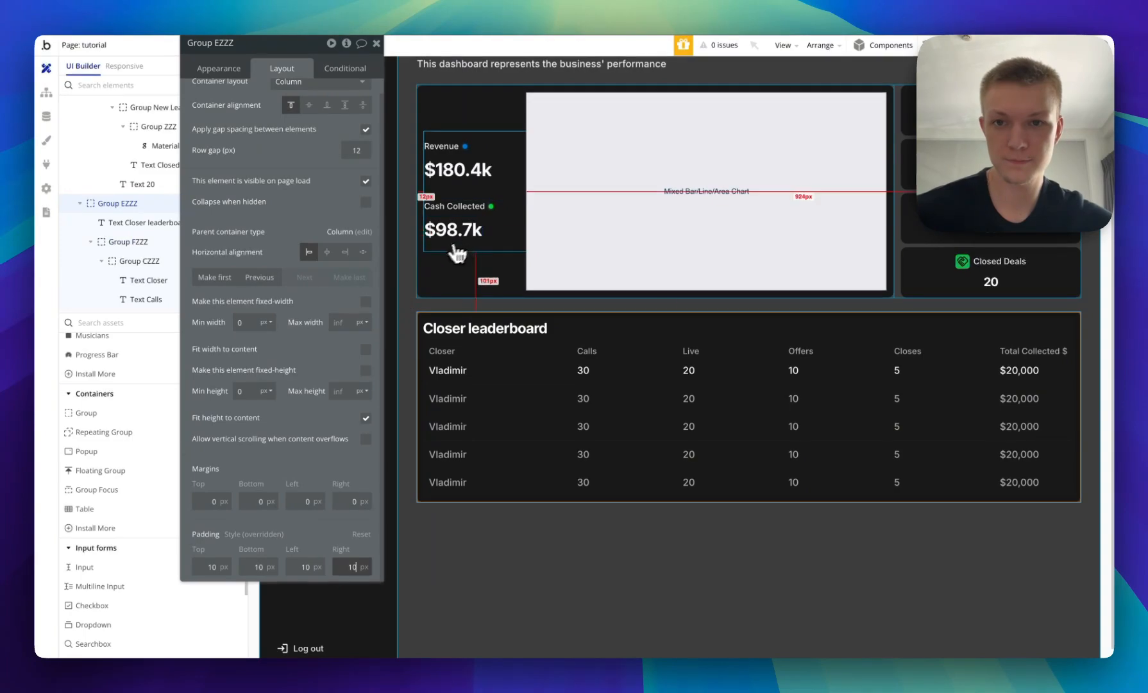
pyautogui.click(457, 254)
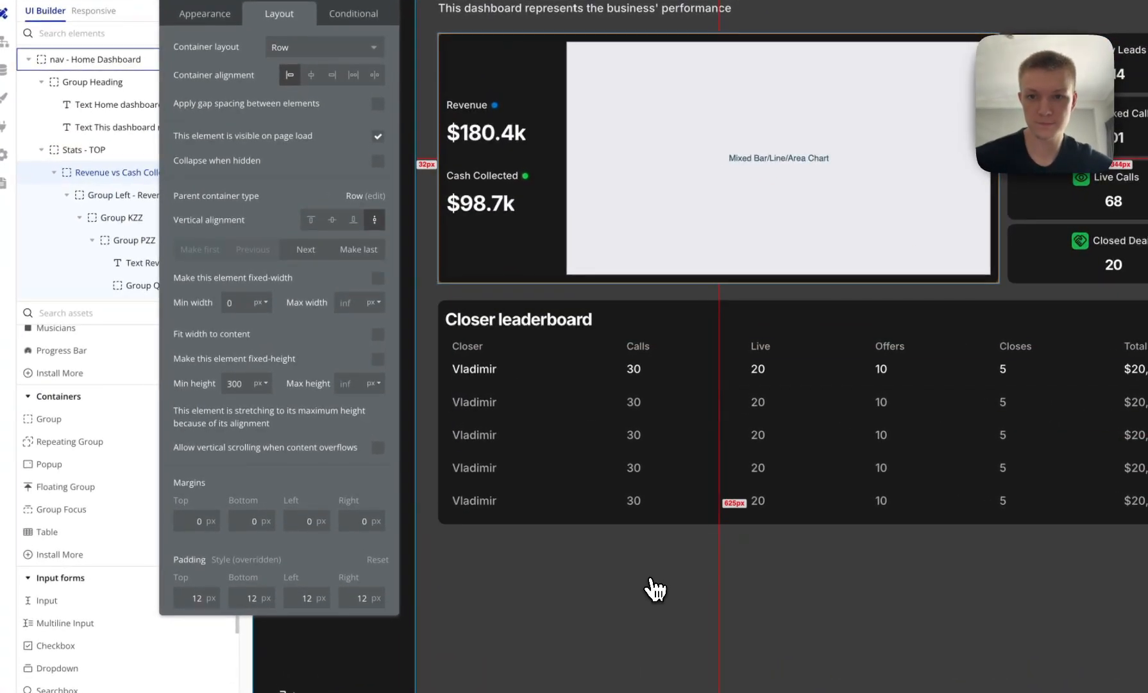
# Set the font size of the Closer leaderboard title text to 18.
pyautogui.click(495, 321)
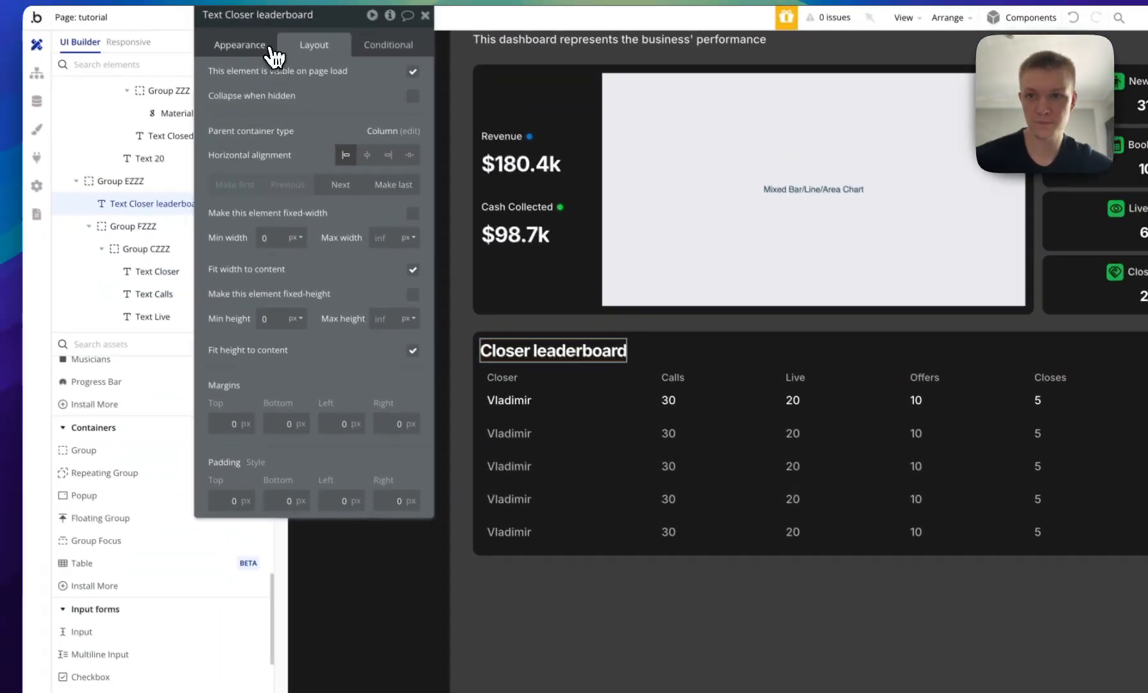
pyautogui.click(269, 46)
pyautogui.click(221, 449)
pyautogui.click(244, 674)
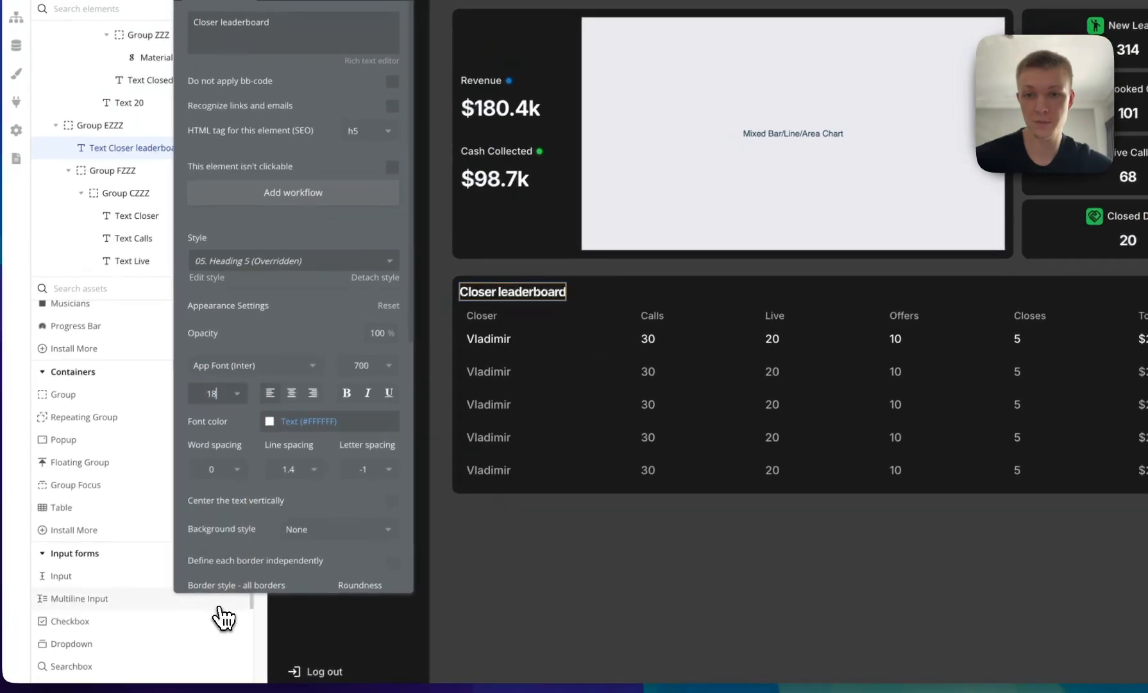
pyautogui.click(641, 291)
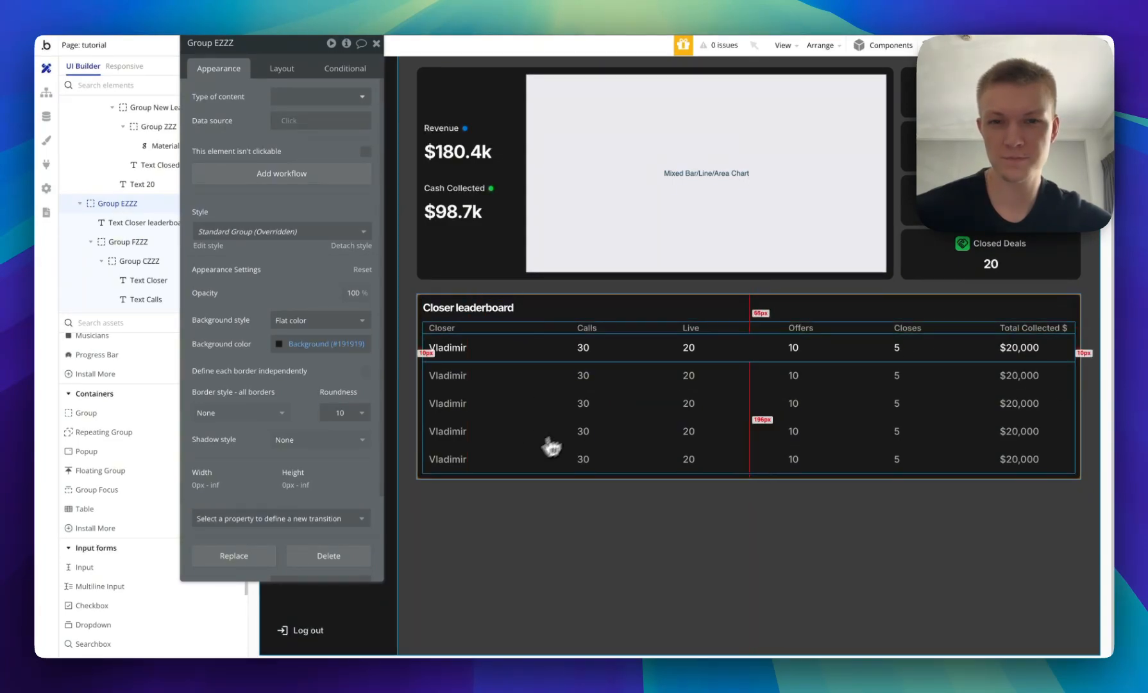
# Define the header row group's borders independently and give it a solid 1 px bottom border in the Background Border color.
pyautogui.click(568, 329)
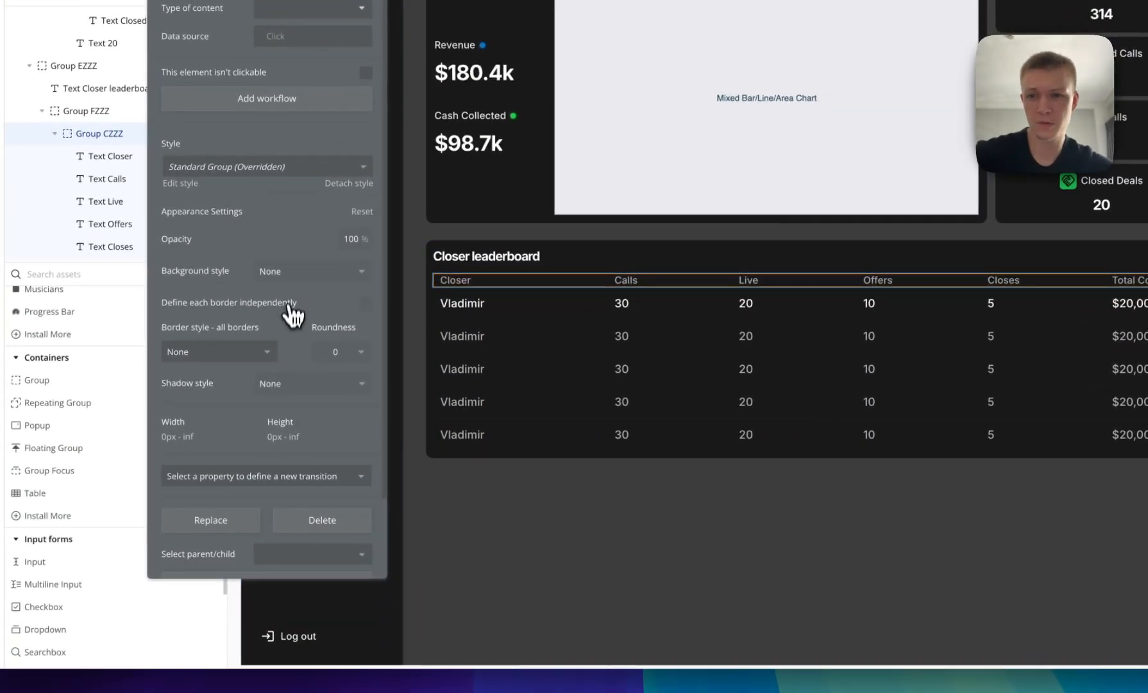
pyautogui.click(269, 351)
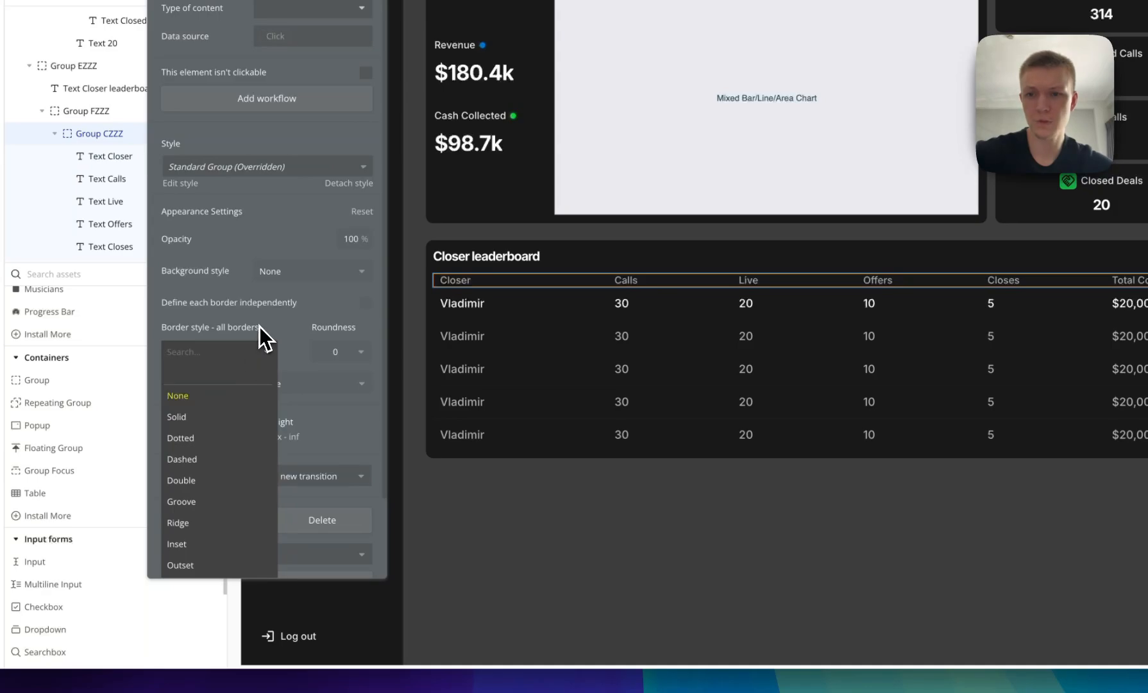
pyautogui.click(366, 303)
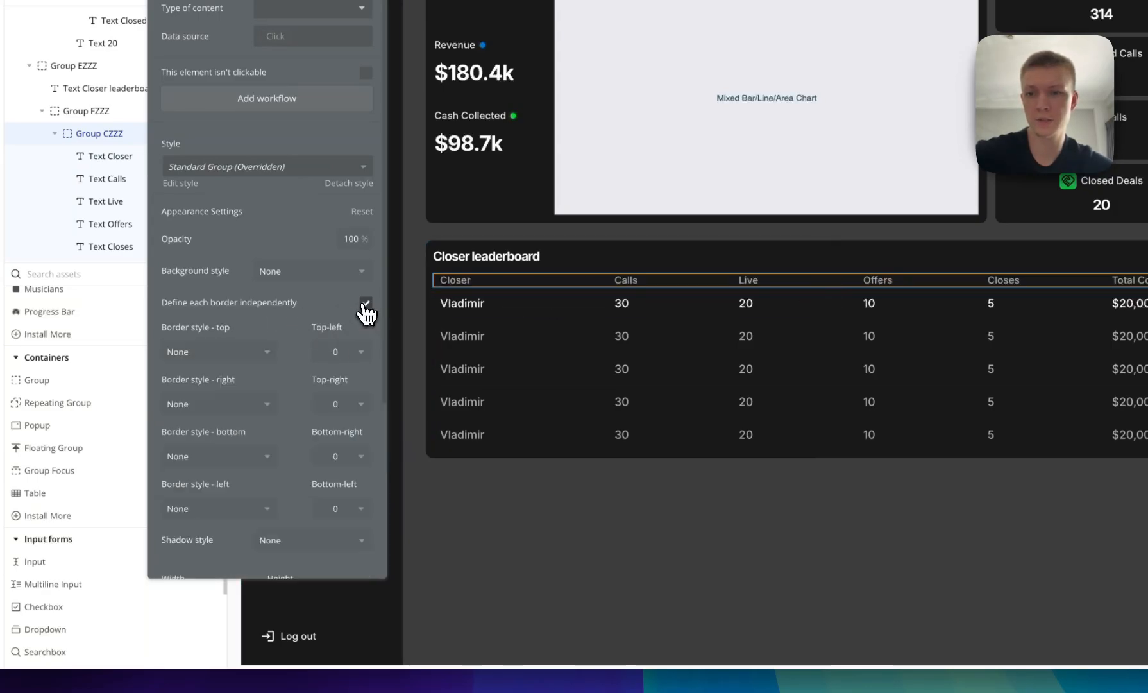
pyautogui.scroll(-2, 282, 372)
pyautogui.click(259, 387)
pyautogui.click(186, 449)
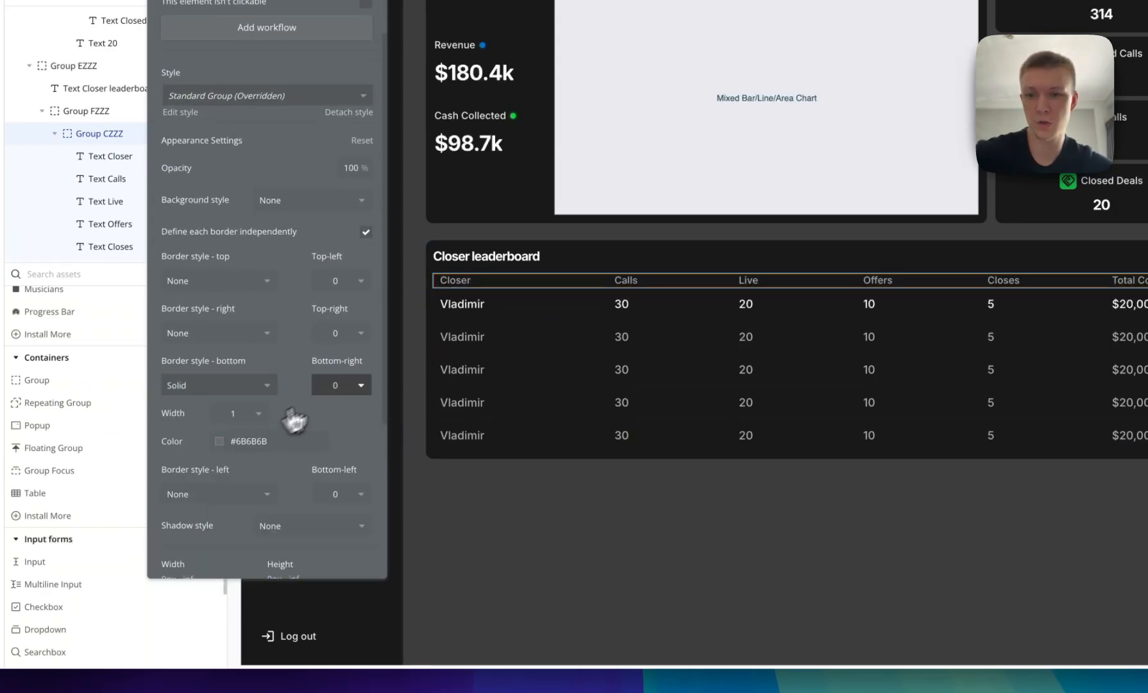
pyautogui.click(278, 440)
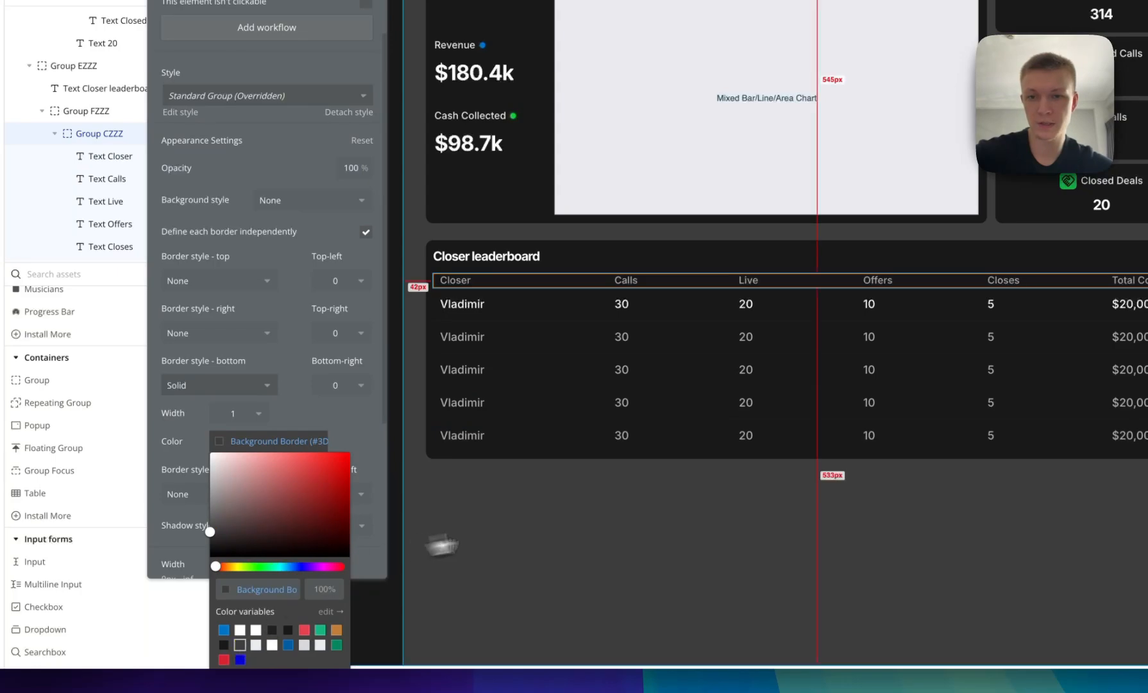
pyautogui.click(654, 417)
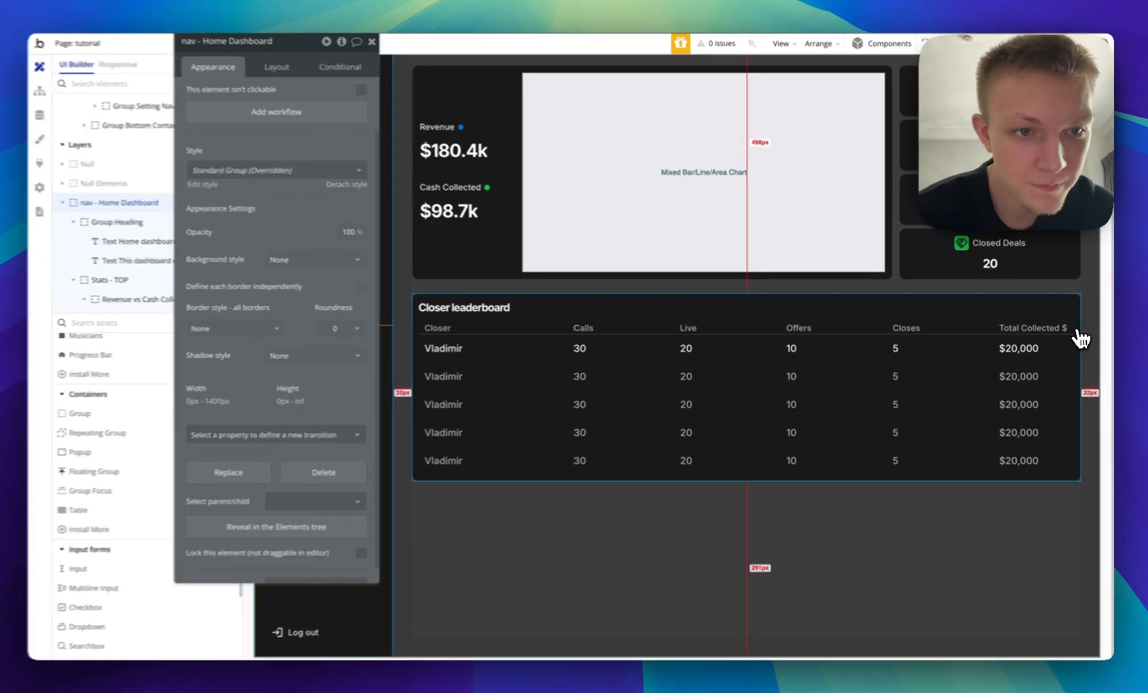
# Set the opacity of the header row's bottom border color to 60%.
pyautogui.click(1072, 330)
pyautogui.click(292, 464)
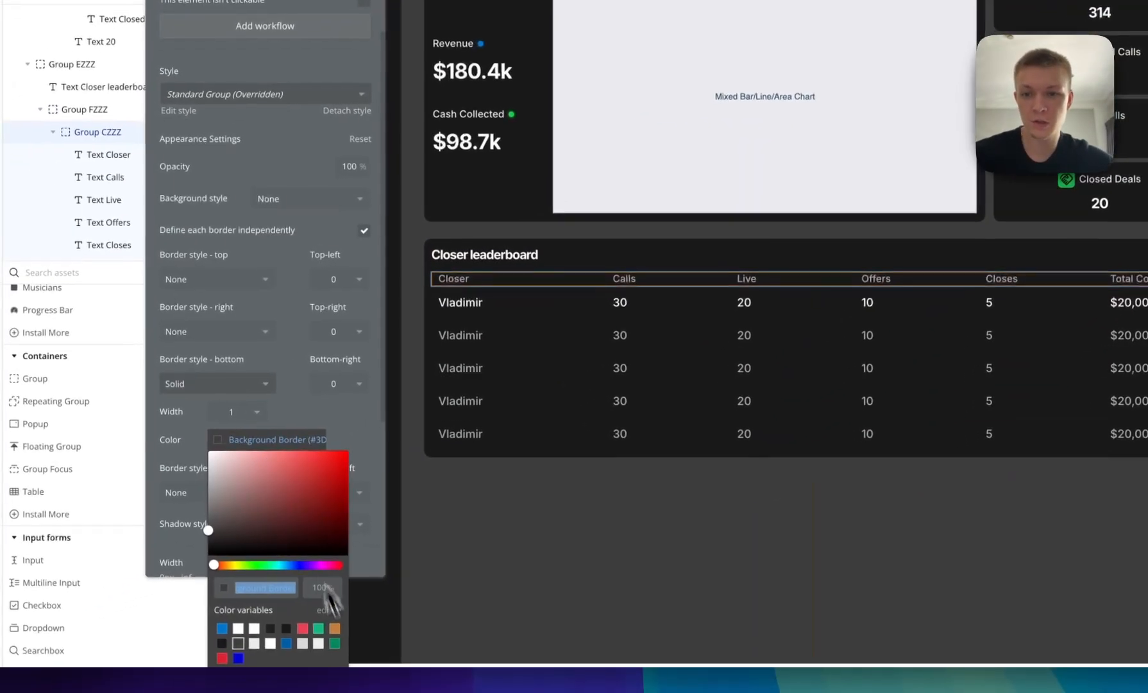
pyautogui.click(324, 589)
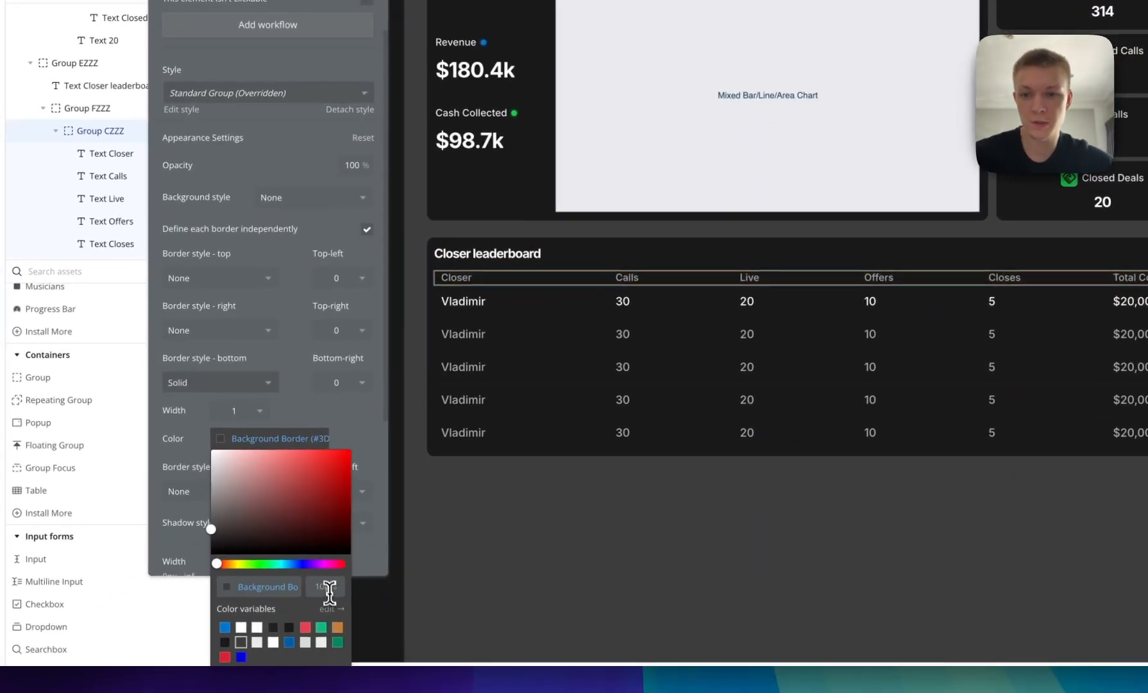
pyautogui.press('BackSpace')
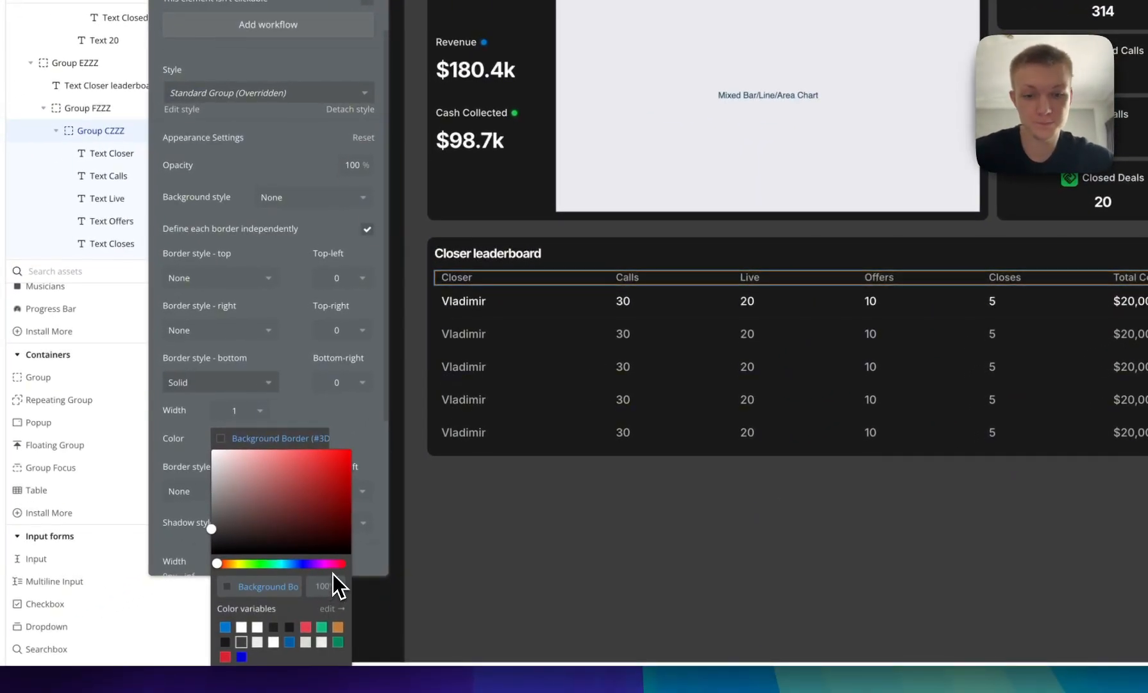
pyautogui.click(379, 580)
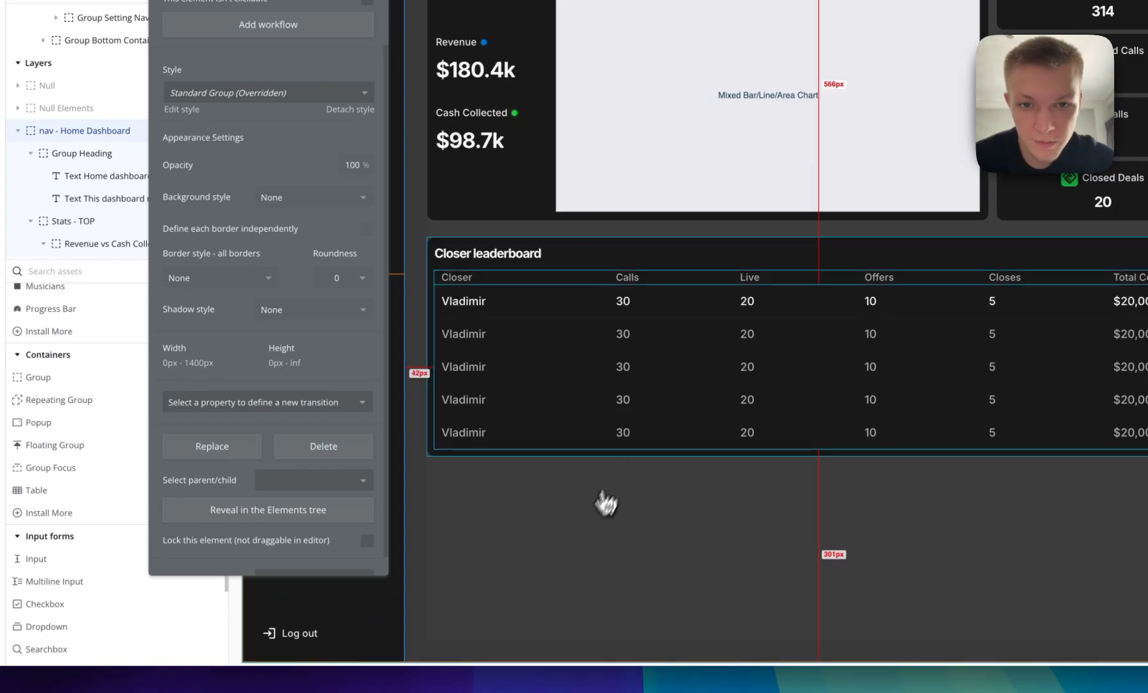
pyautogui.click(735, 286)
pyautogui.click(314, 439)
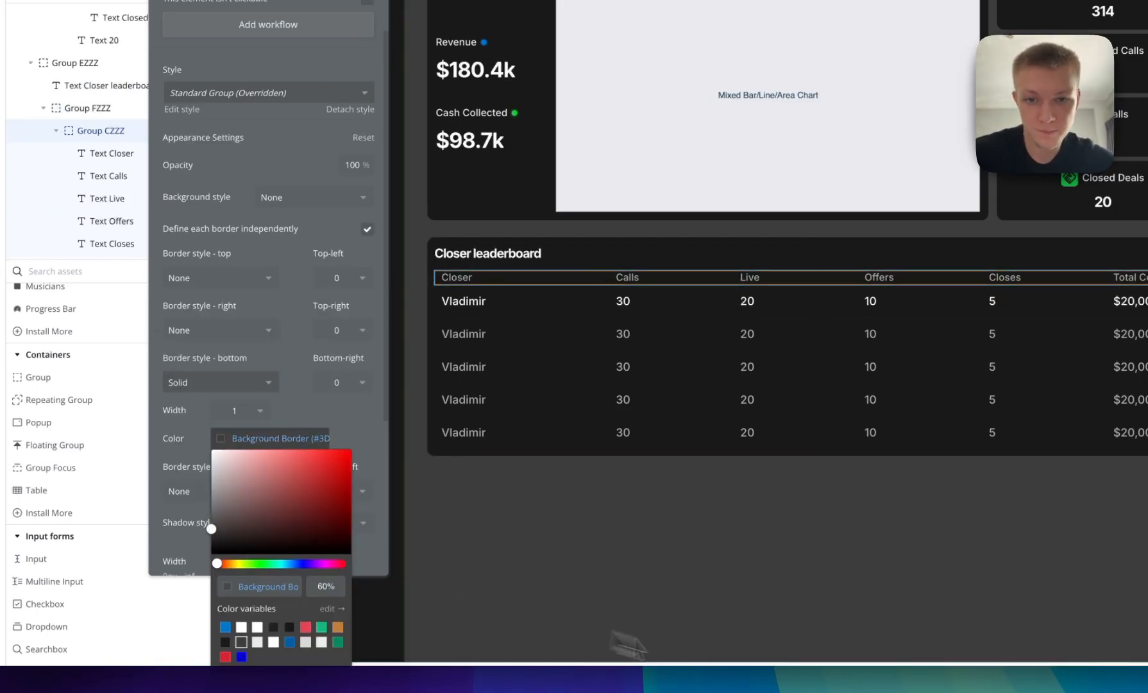
pyautogui.click(625, 641)
# Increase the row gap between the header row and the repeating group inside Group FZZZ.
pyautogui.click(679, 295)
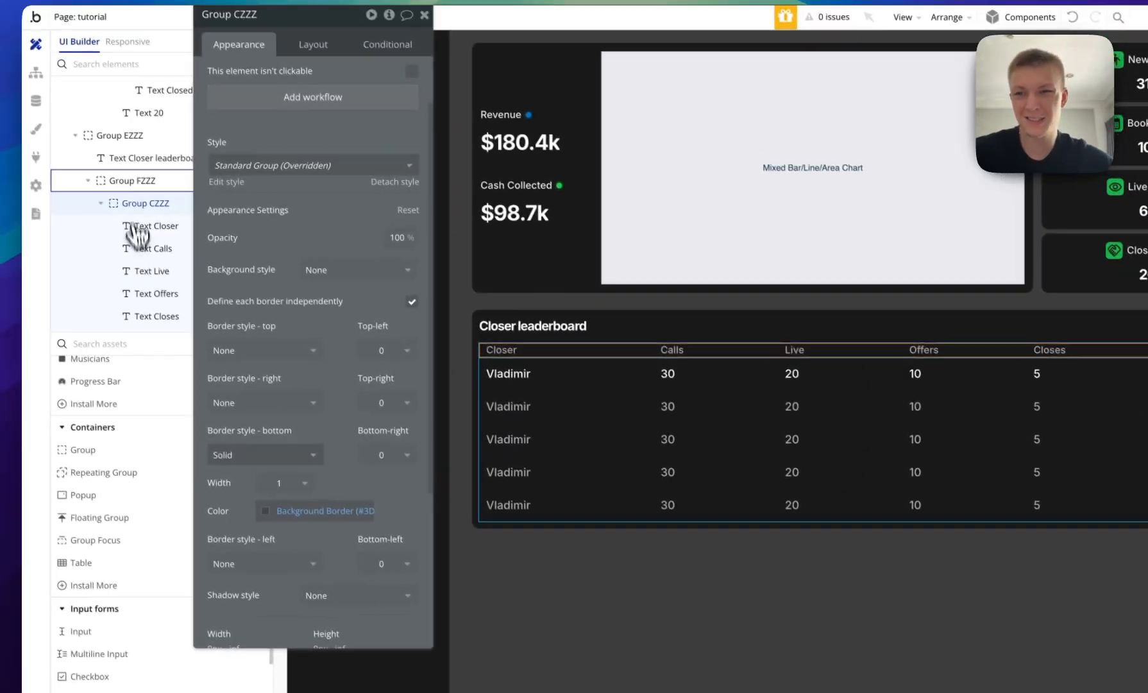
pyautogui.moveTo(180, 139); pyautogui.dragTo(265, 131)
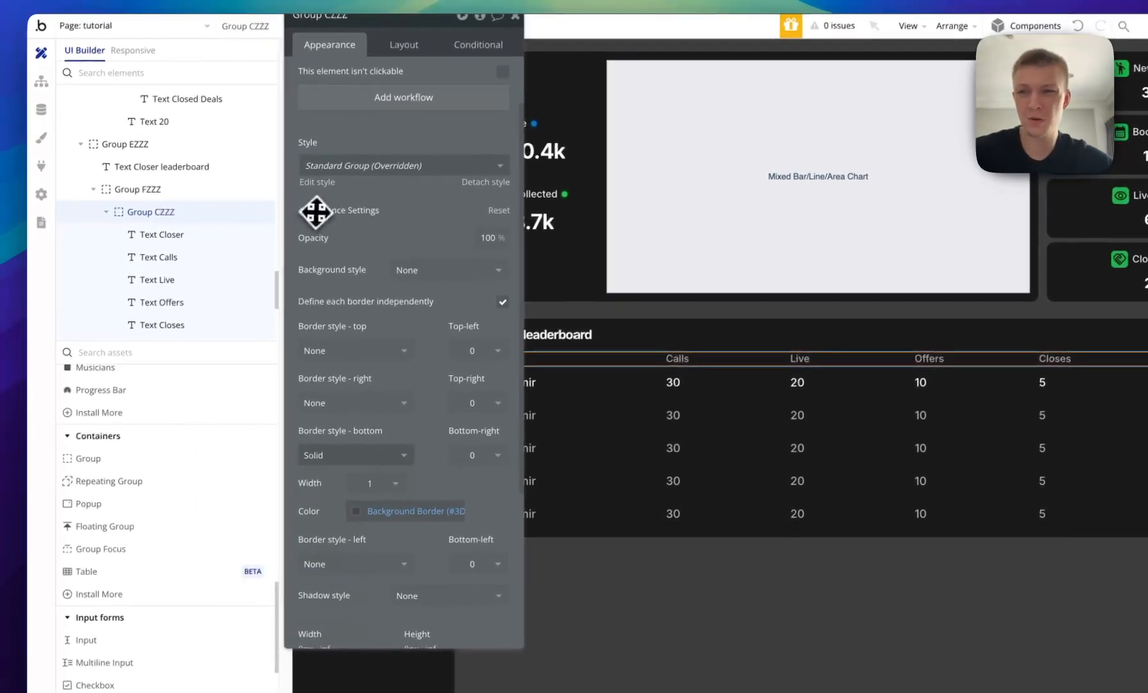
pyautogui.click(58, 132)
pyautogui.click(134, 193)
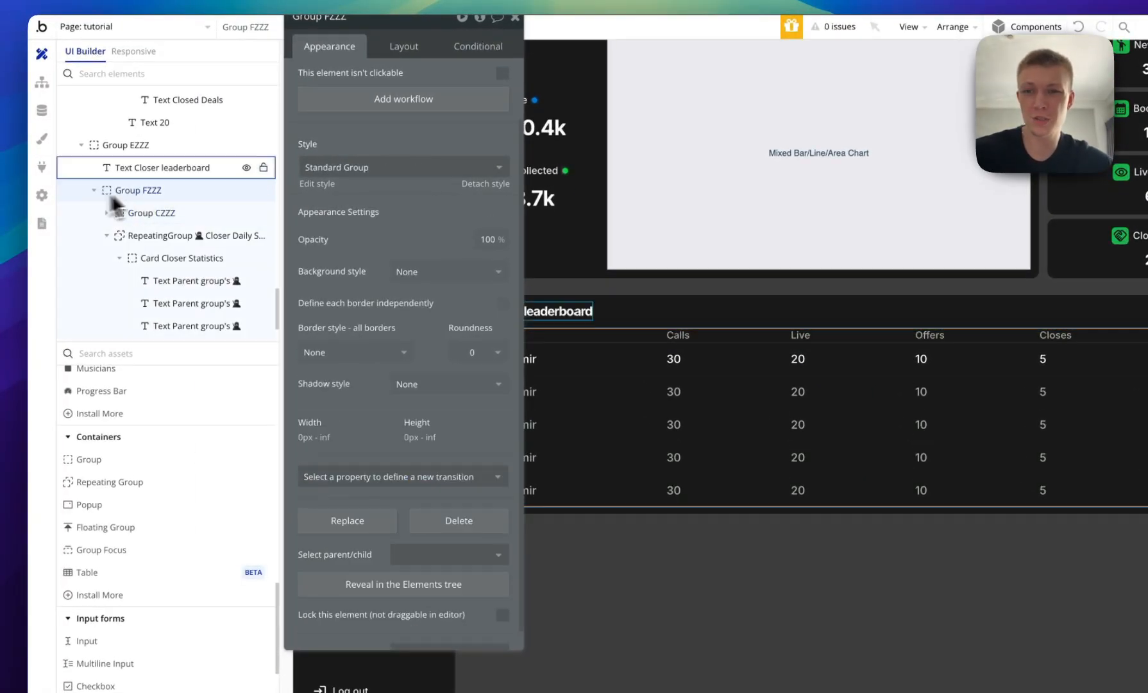
pyautogui.click(410, 132)
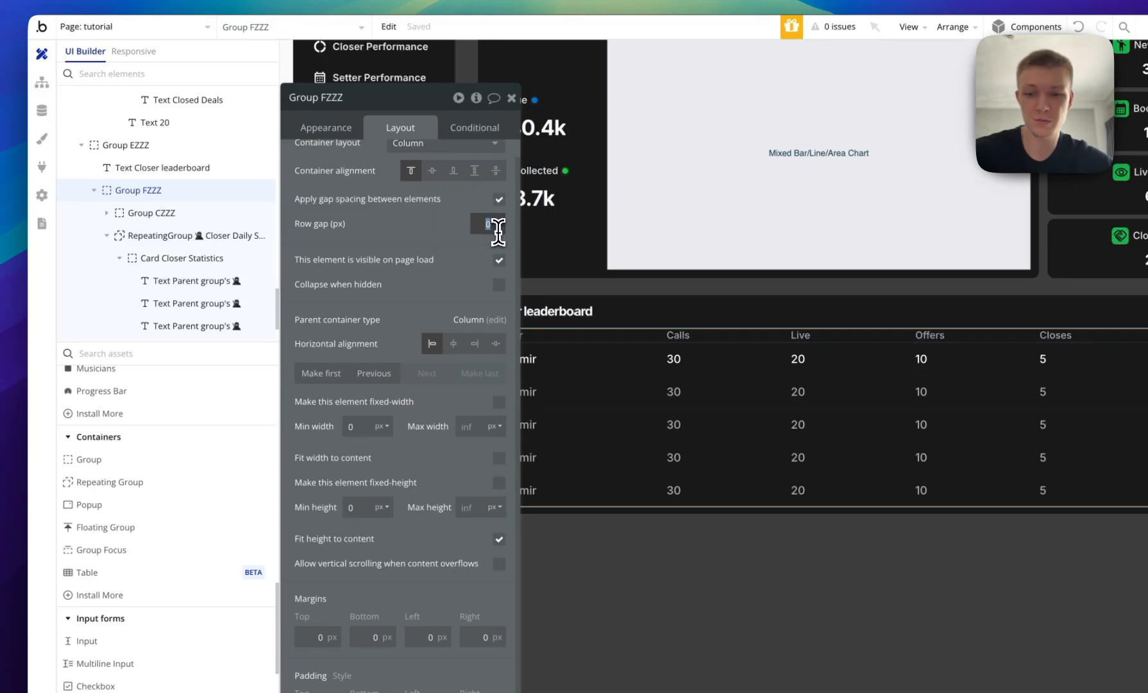
pyautogui.click(416, 250)
pyautogui.click(696, 363)
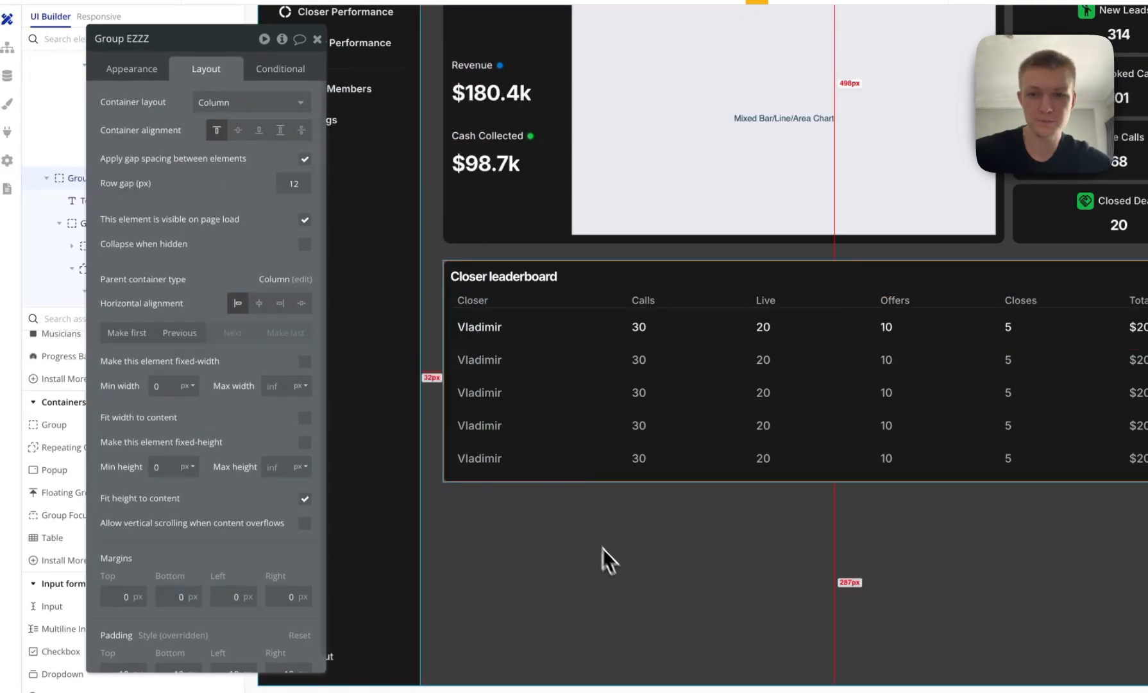
# Set the bottom padding of the leaderboard's header row group to 6 px.
pyautogui.click(497, 305)
pyautogui.click(561, 309)
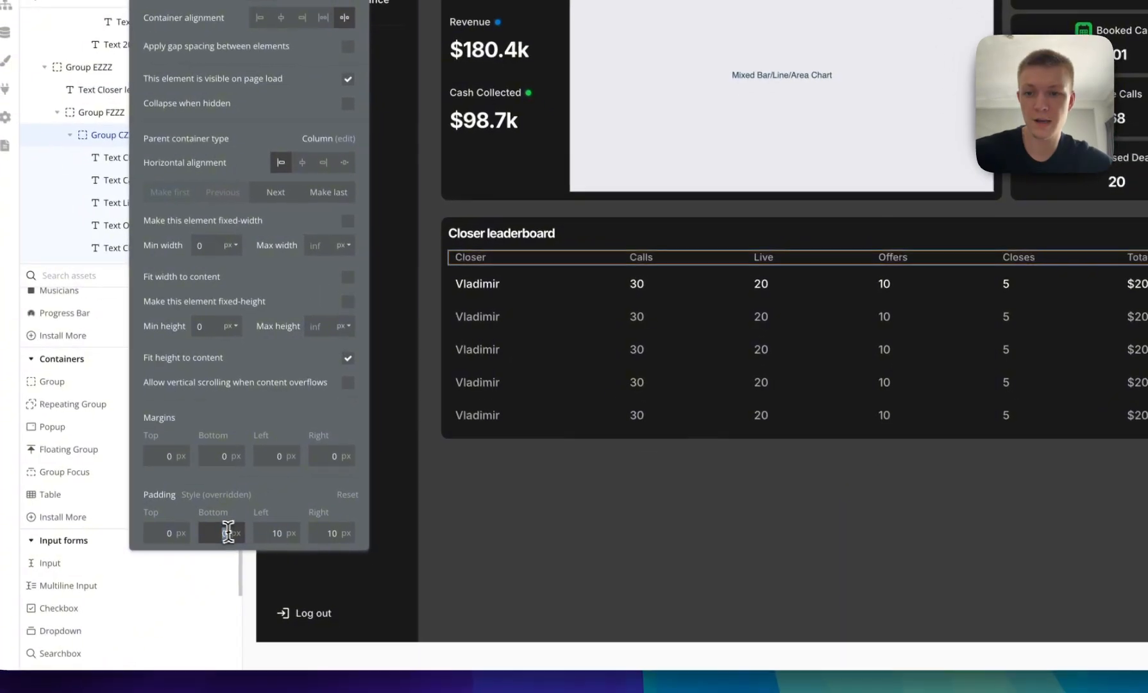
pyautogui.doubleClick(270, 591)
pyautogui.write('6')
pyautogui.click(320, 561)
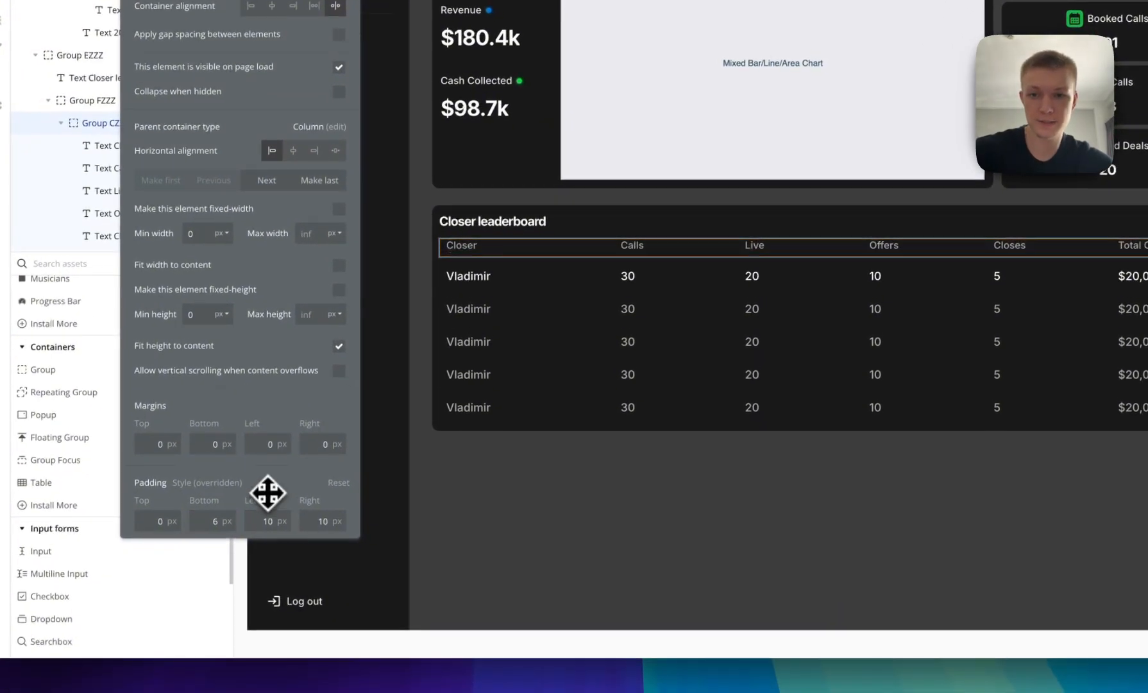
pyautogui.click(484, 509)
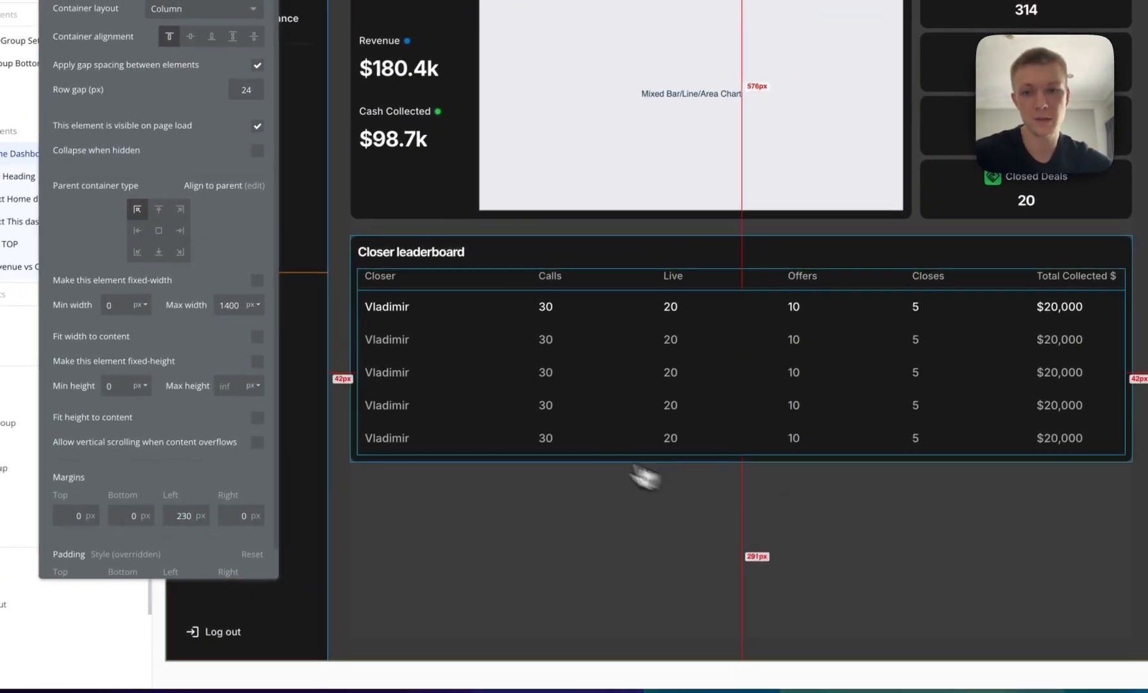
# Append a trophy emoji, copied from the emoji picker in a new browser tab, to the Closer leaderboard title text.
pyautogui.click(532, 221)
pyautogui.moveTo(224, 89); pyautogui.dragTo(253, 179)
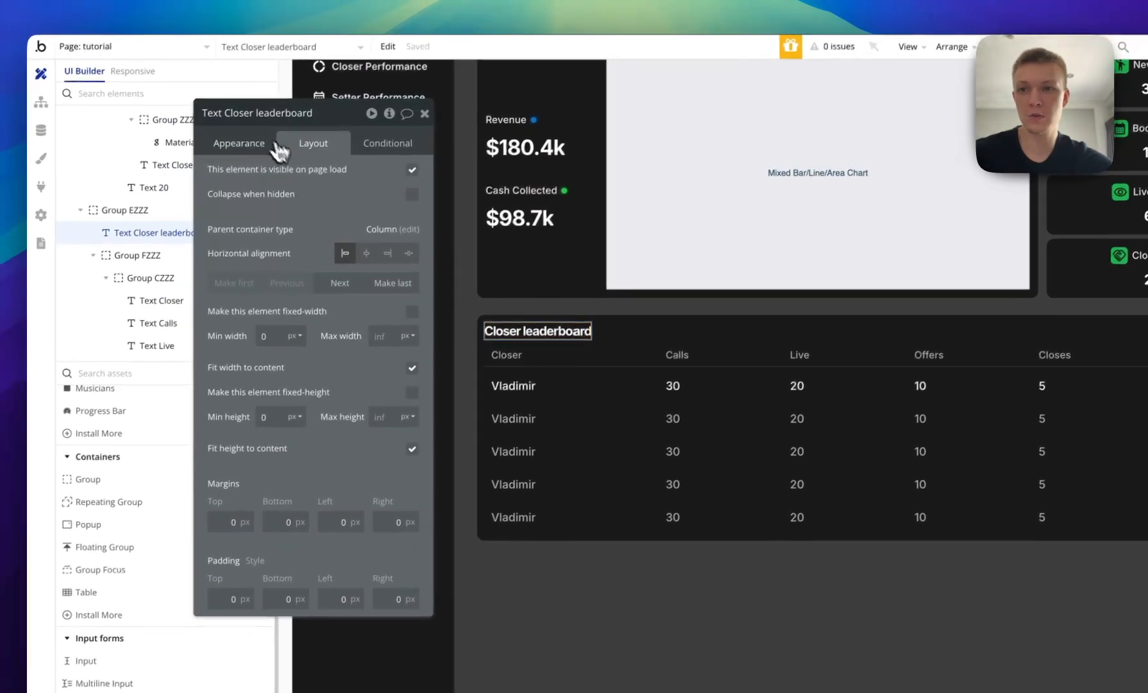
pyautogui.click(180, 93)
pyautogui.click(222, 125)
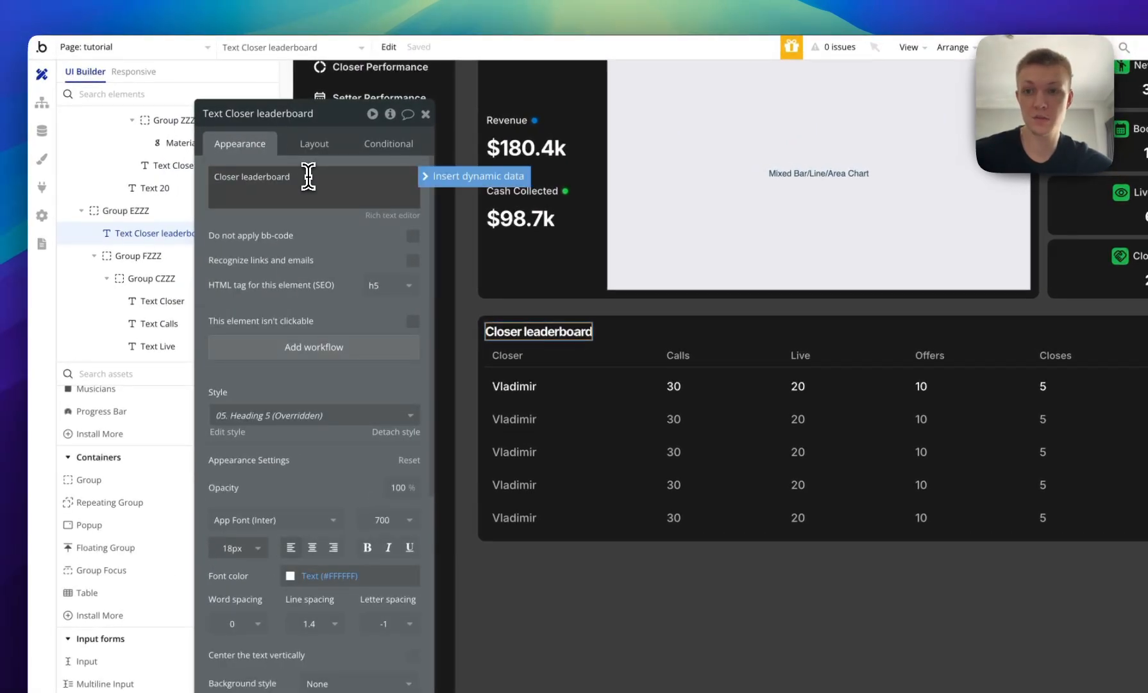
pyautogui.click(439, 1)
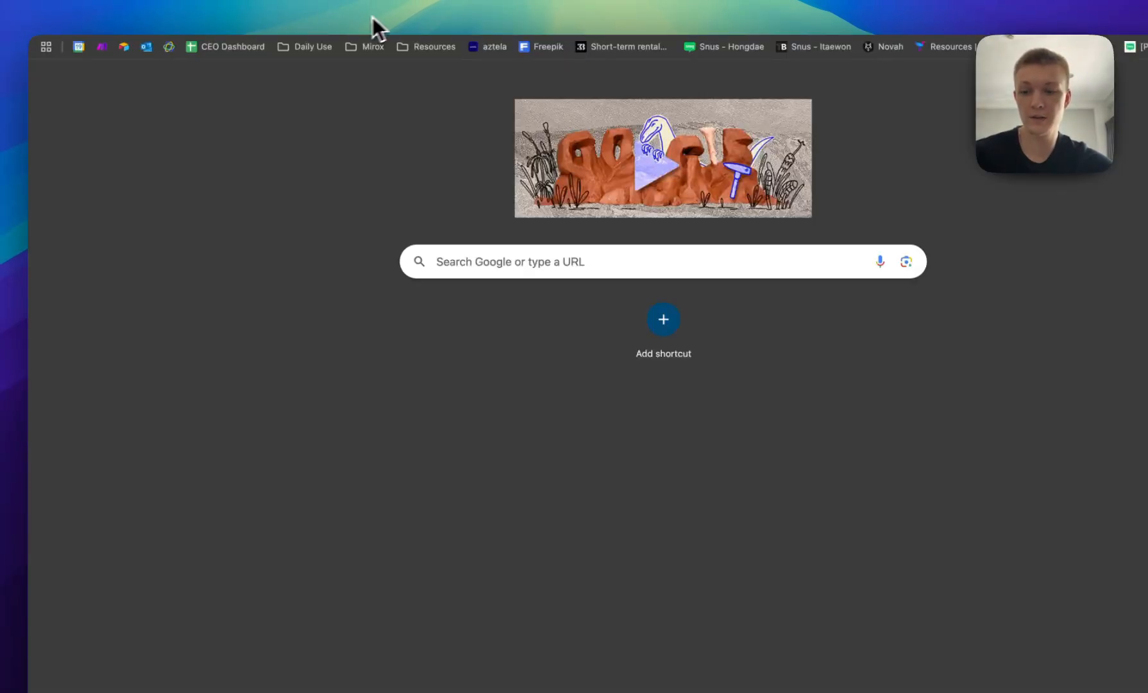
pyautogui.press('ctrl+super+space')
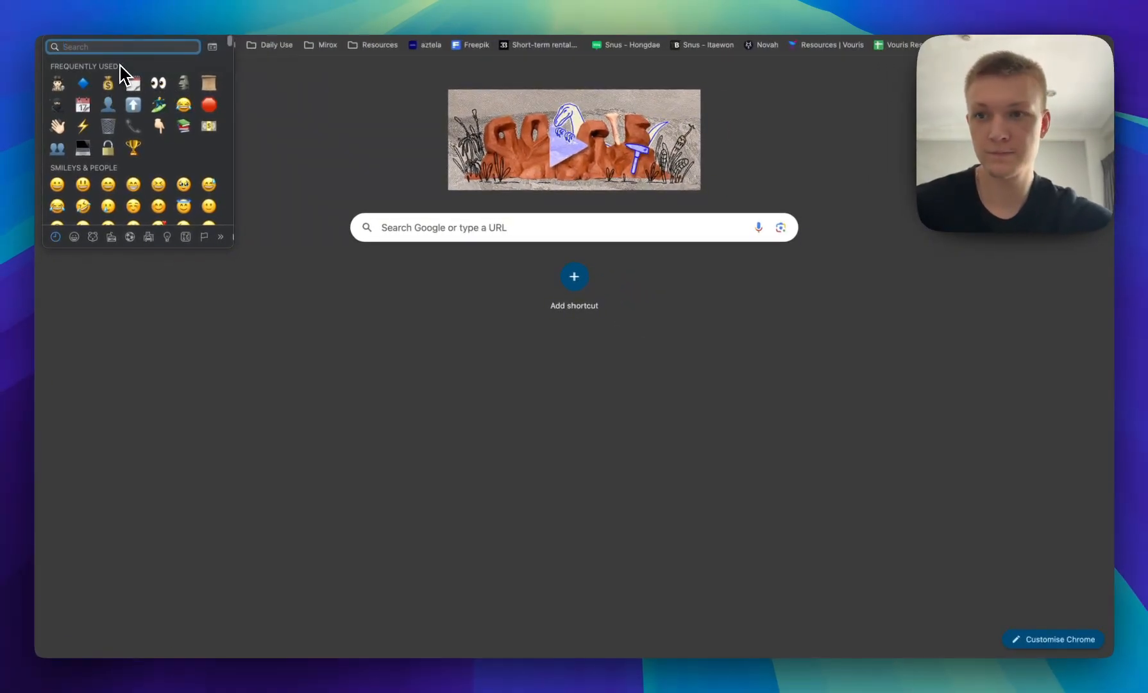
pyautogui.click(133, 147)
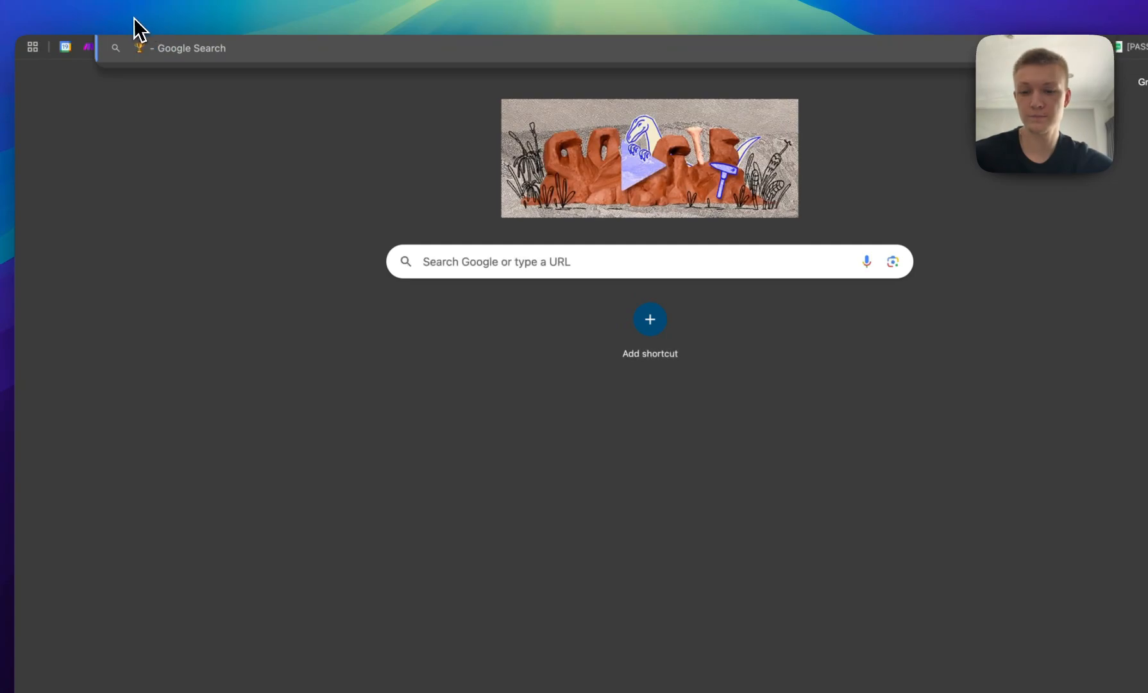
pyautogui.click(155, 5)
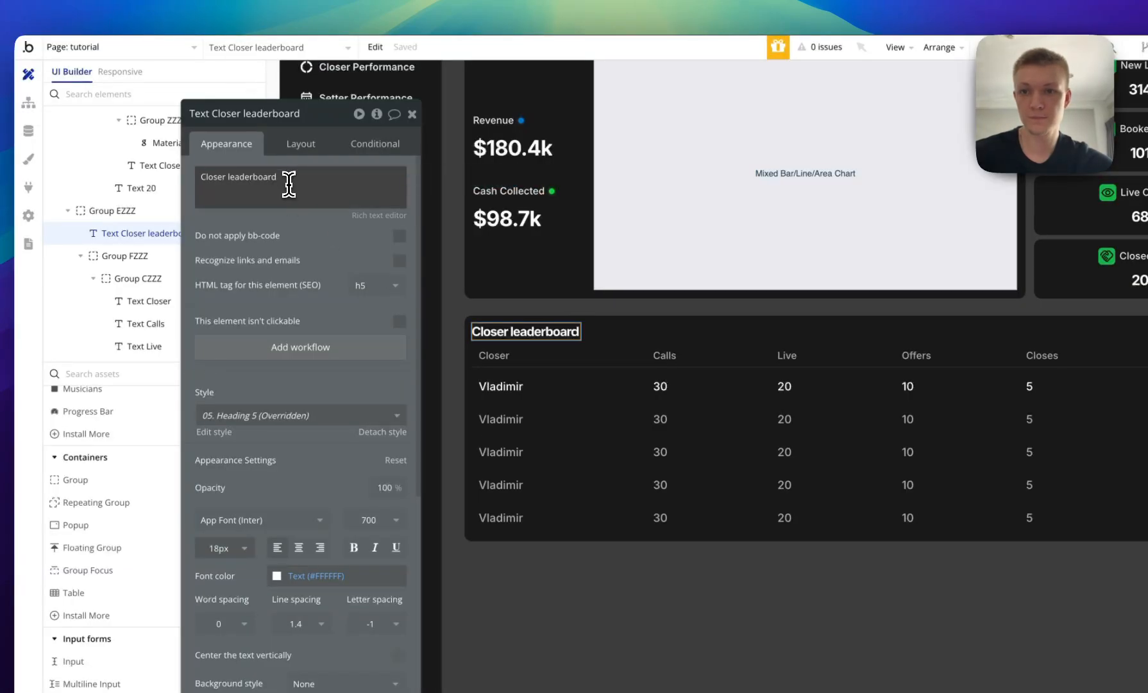
pyautogui.click(259, 224)
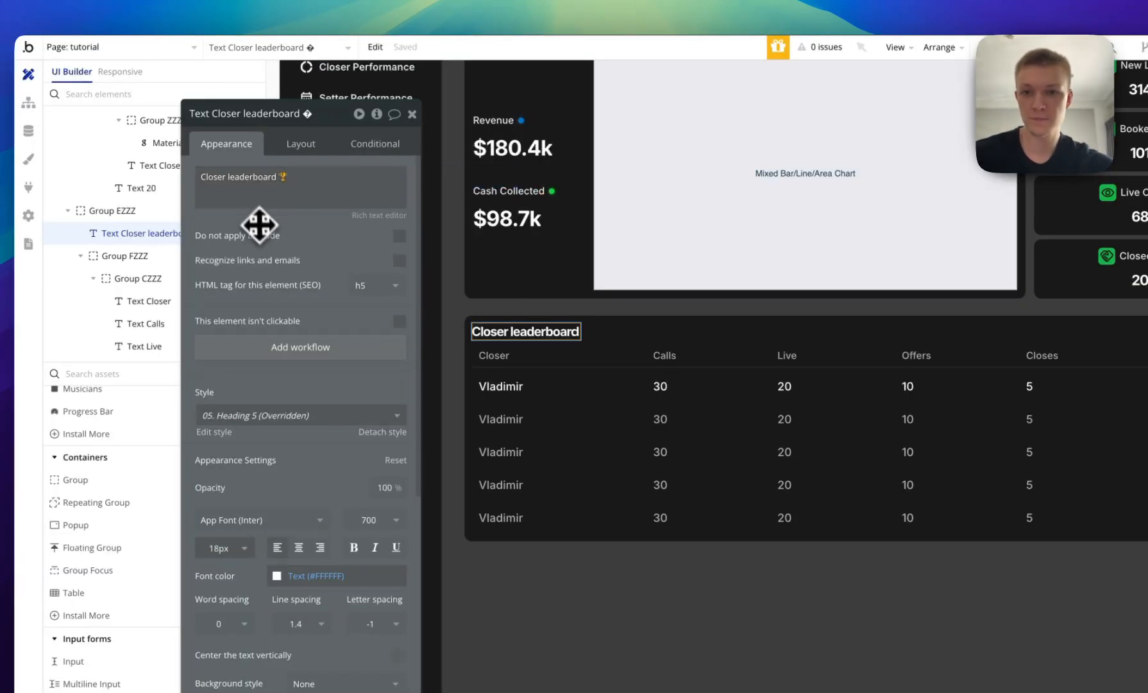
pyautogui.click(633, 338)
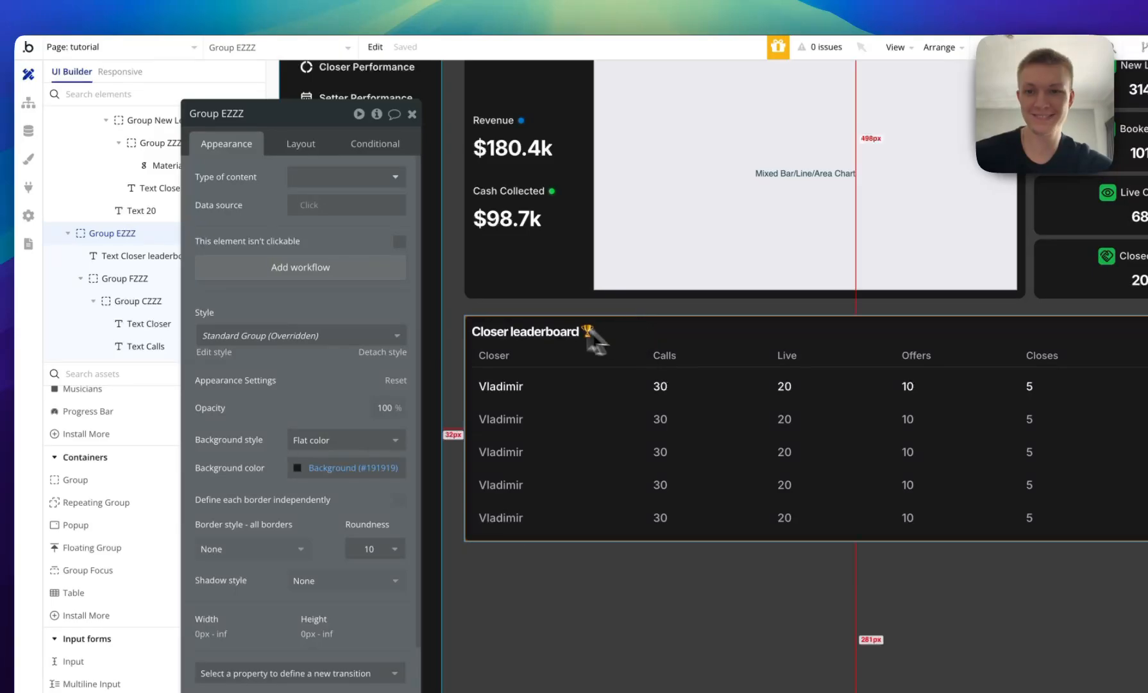
pyautogui.click(550, 333)
pyautogui.click(677, 336)
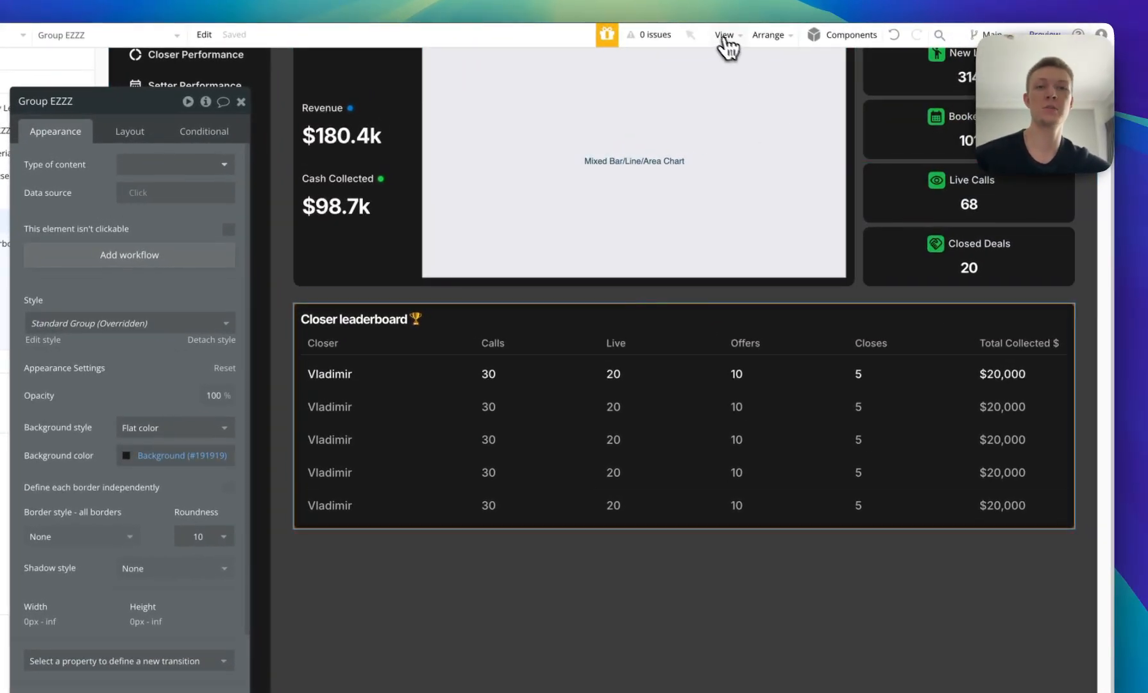
# Set the maximum width of the outer Closer leaderboard container to 750 px.
pyautogui.click(724, 39)
pyautogui.click(935, 537)
pyautogui.click(1042, 309)
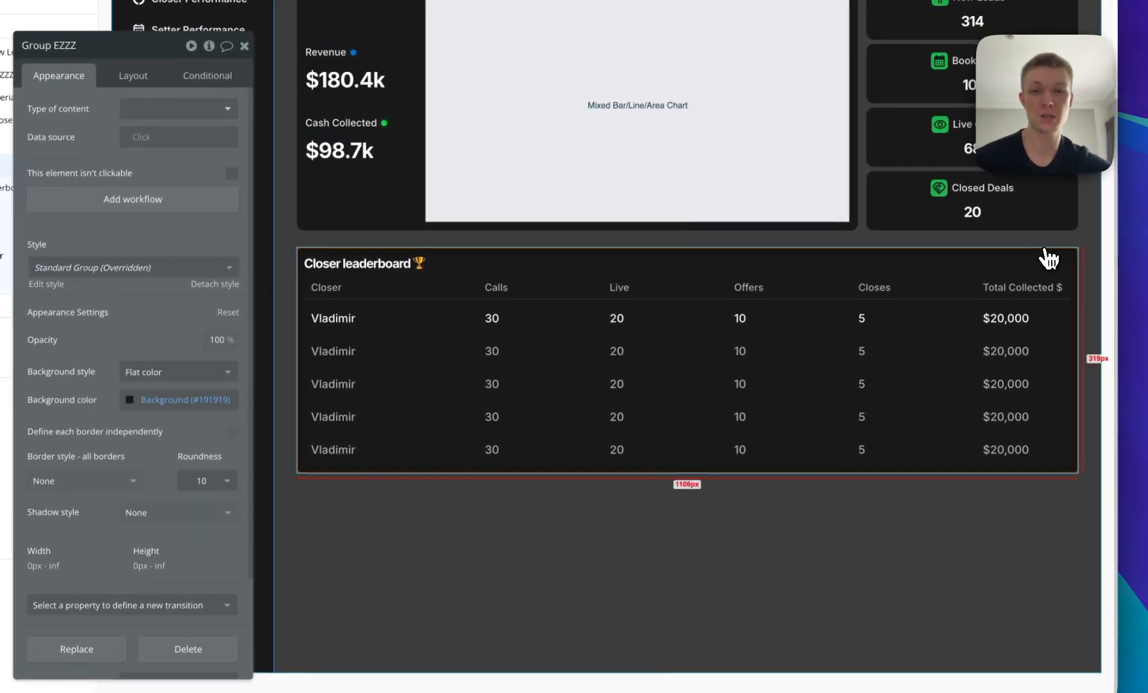
pyautogui.click(134, 76)
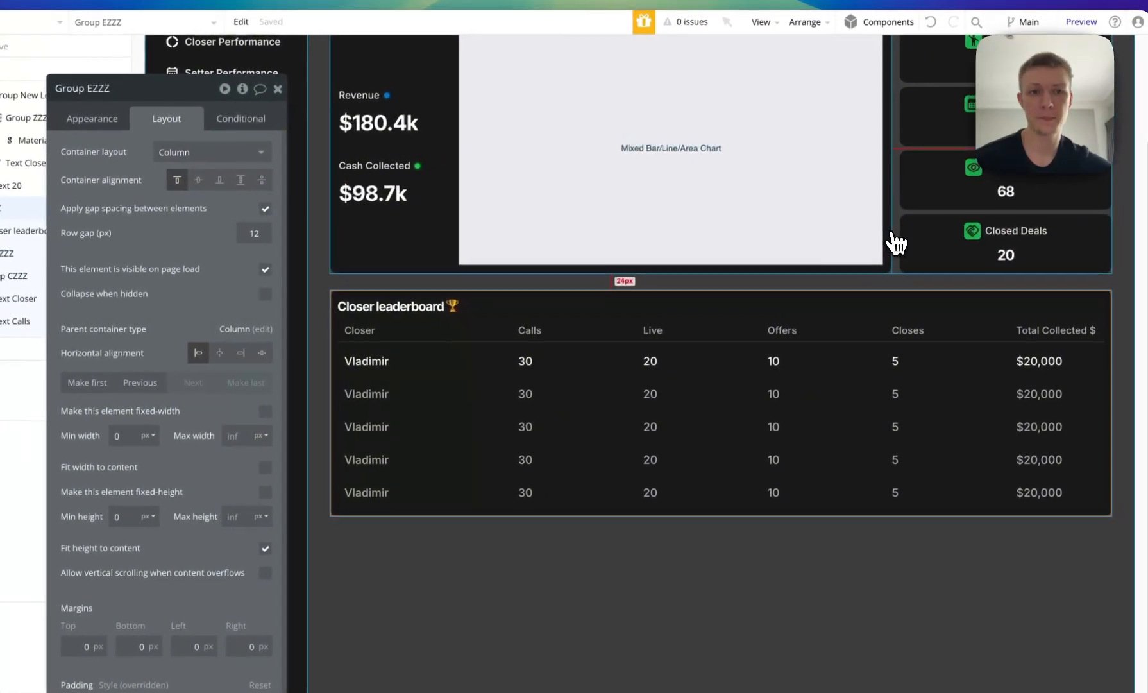
pyautogui.click(972, 220)
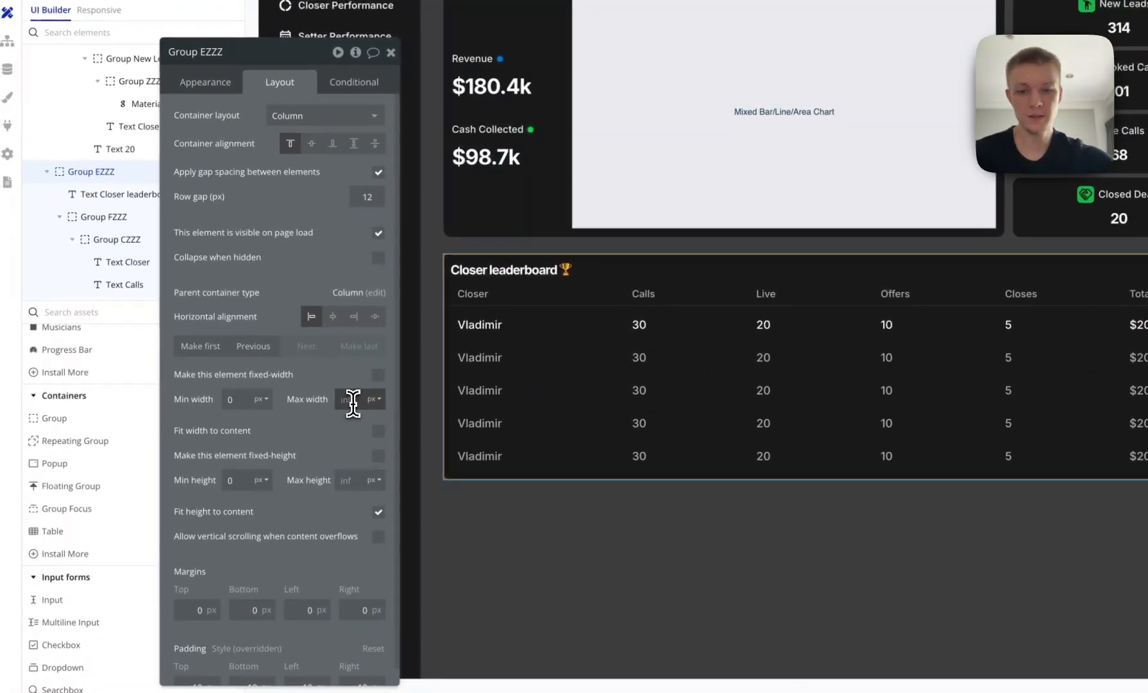
pyautogui.click(353, 403)
pyautogui.write('750')
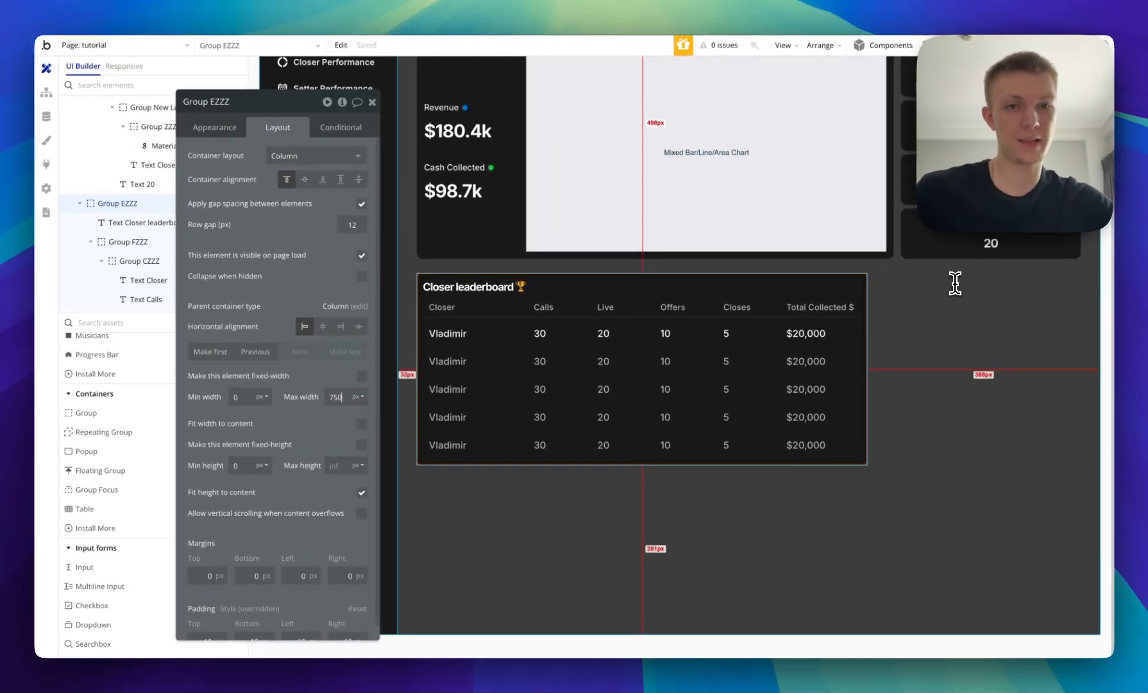
pyautogui.scroll(2, 940, 297)
pyautogui.scroll(-1, 967, 300)
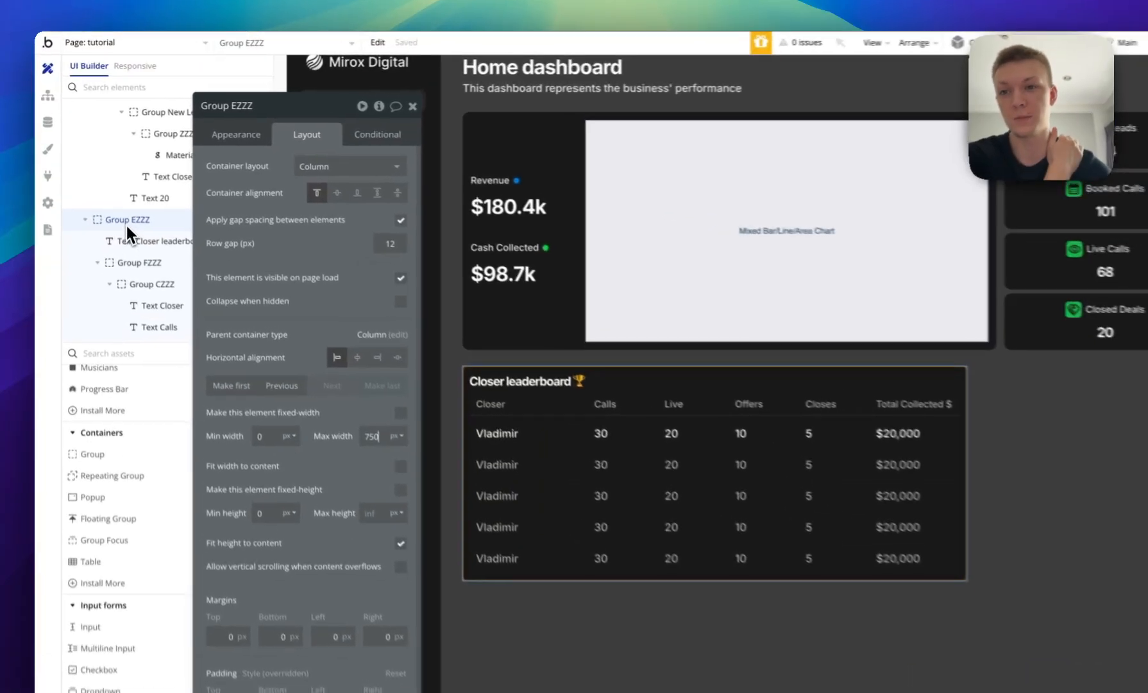
# Rename the outer leaderboard container Group EZZZ to Closer Leaderboard.
pyautogui.doubleClick(118, 206)
pyautogui.write('Clos')
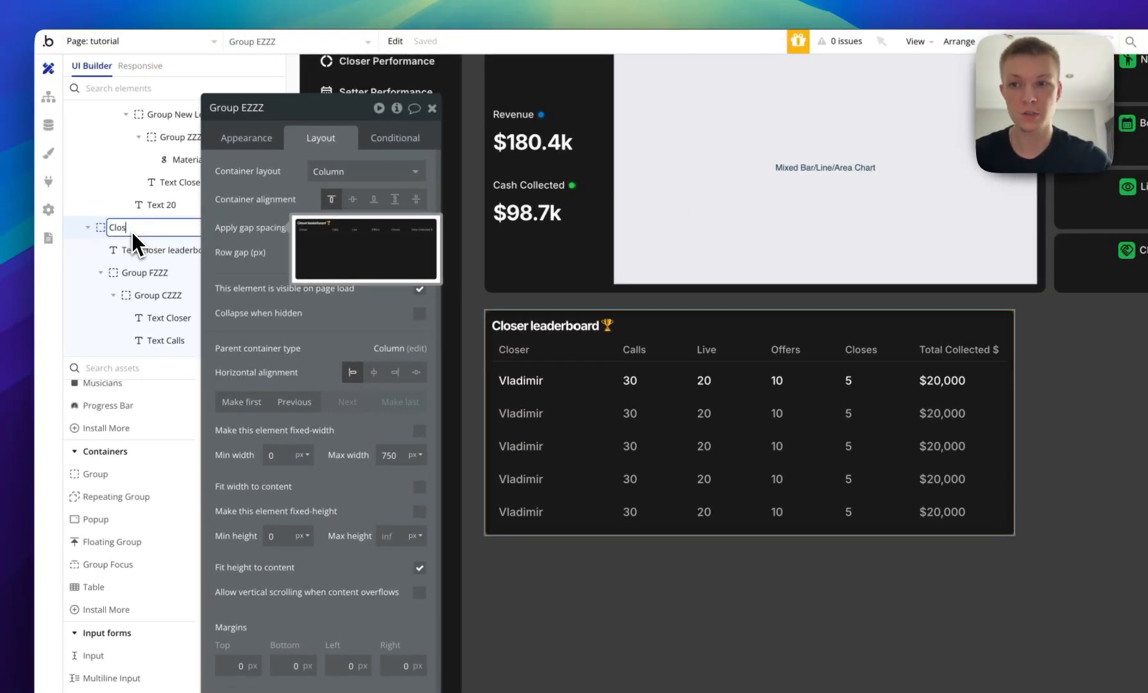
pyautogui.write('er Leader')
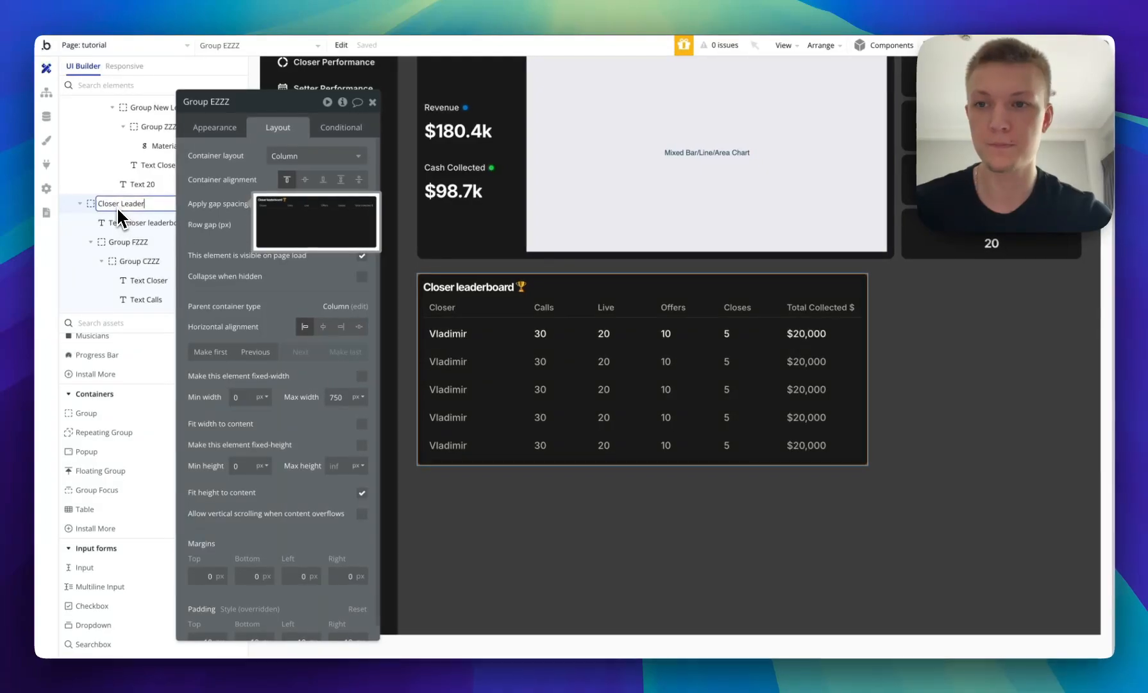
pyautogui.write('board')
pyautogui.click(134, 220)
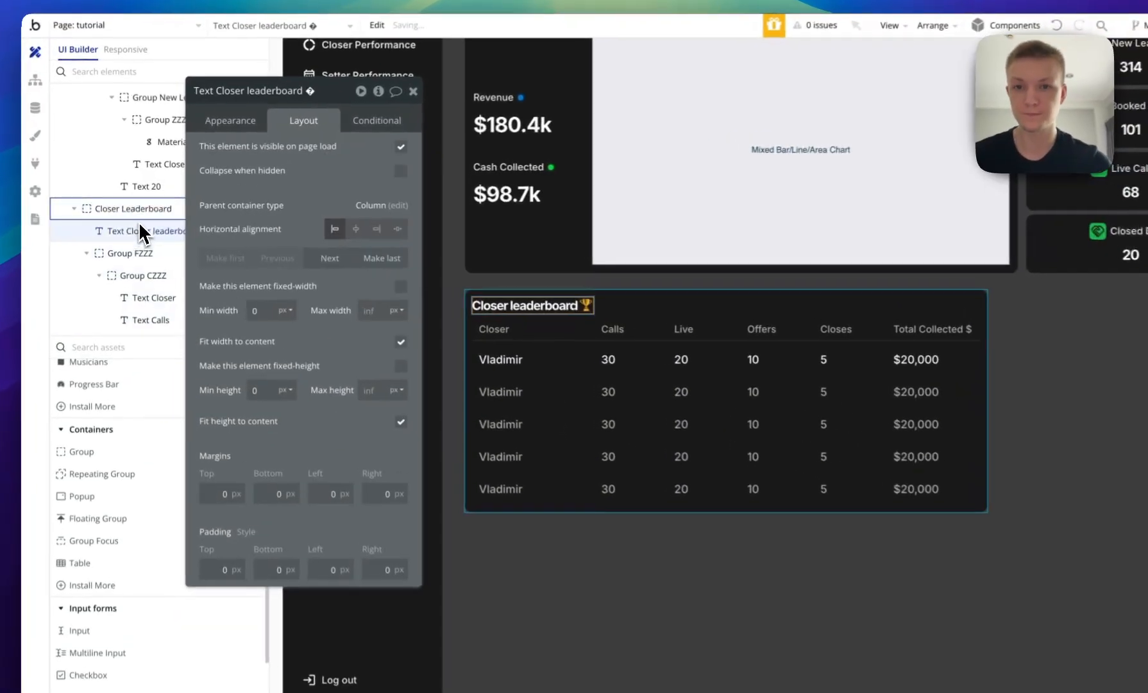
pyautogui.click(138, 208)
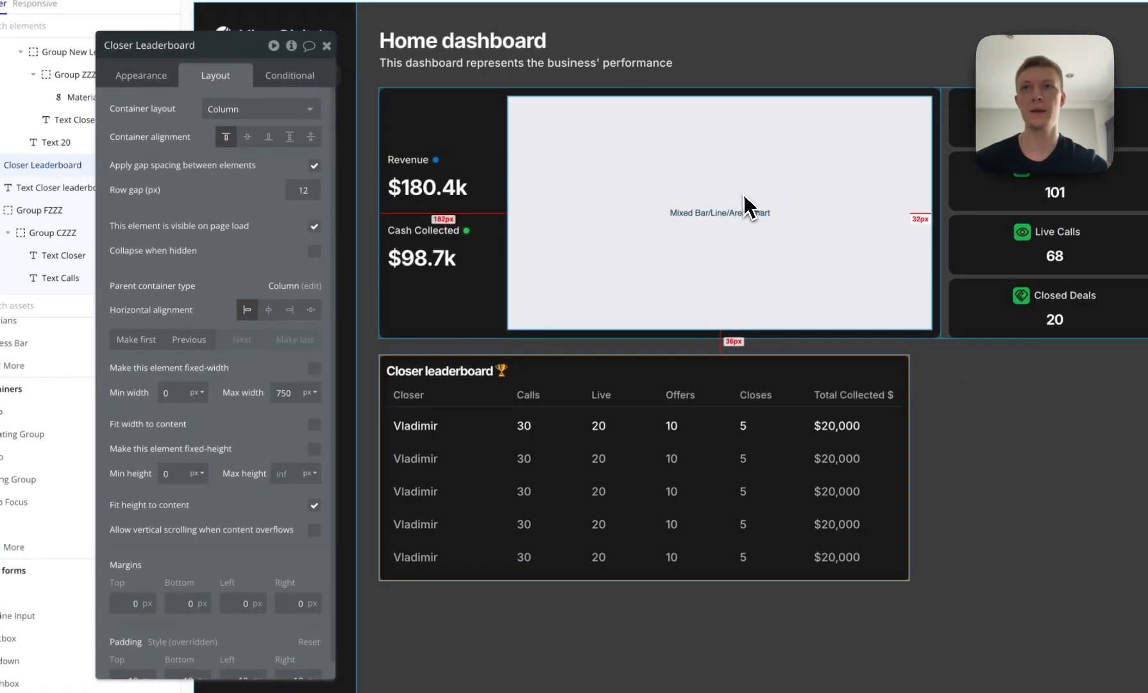
# Duplicate the Cash Collected label below the Closer leaderboard card and change the copy's text to "Show Rate %".
pyautogui.click(435, 230)
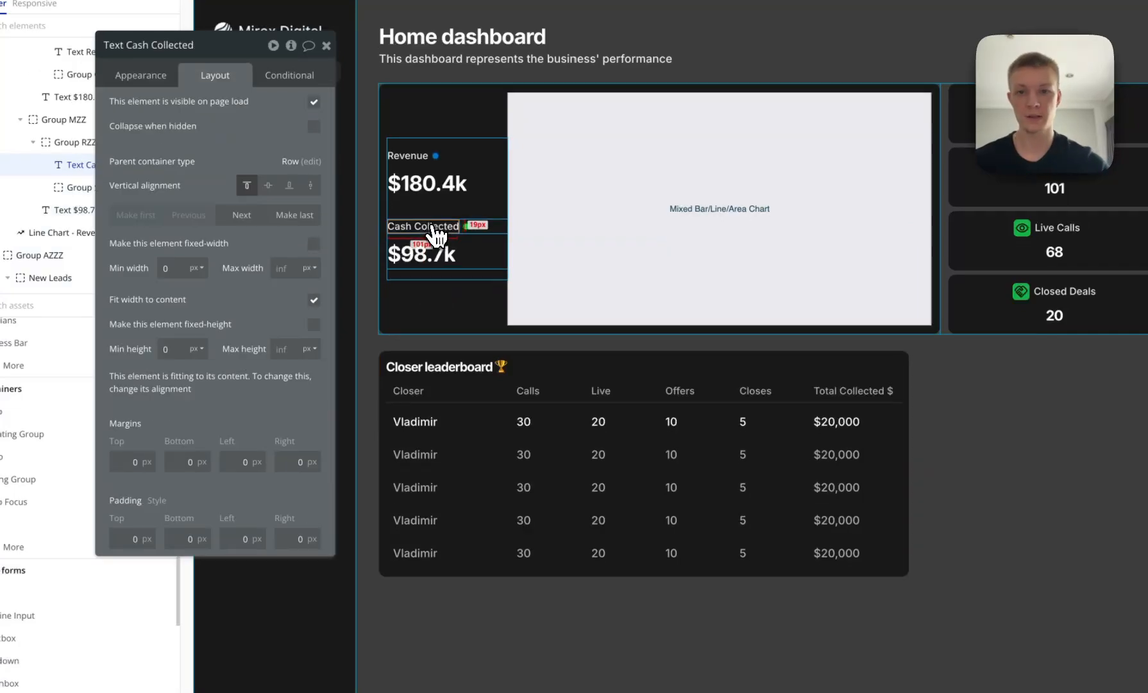
pyautogui.moveTo(435, 236); pyautogui.dragTo(489, 513)
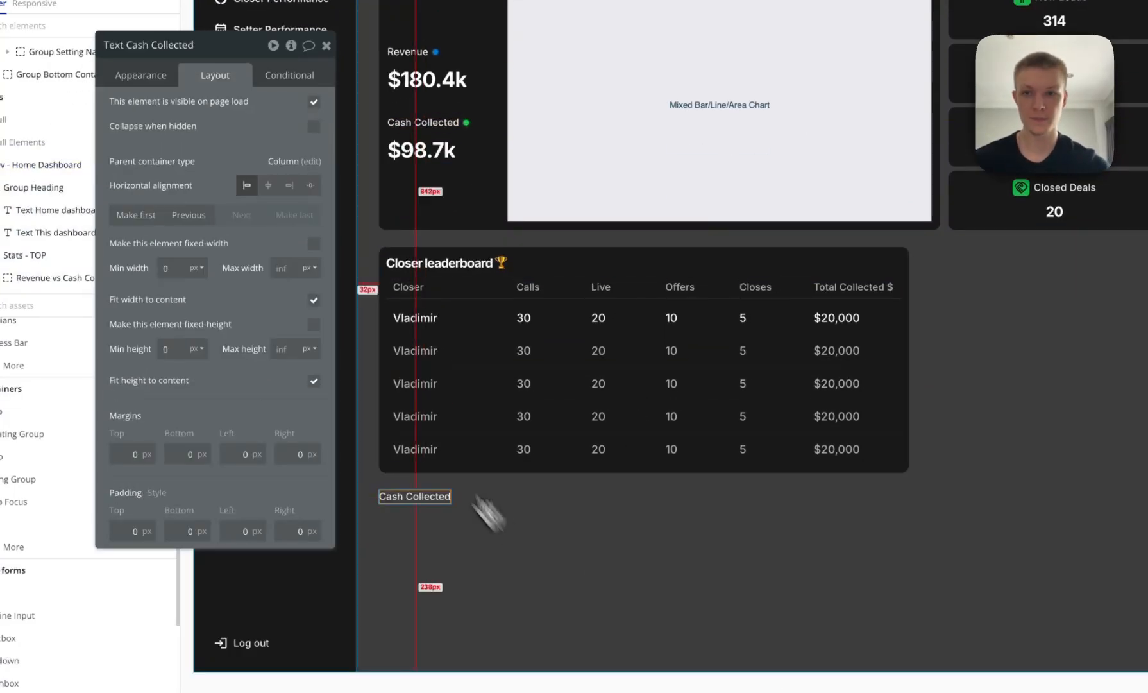
pyautogui.click(160, 78)
pyautogui.tripleClick(167, 118)
pyautogui.write('Show Ra')
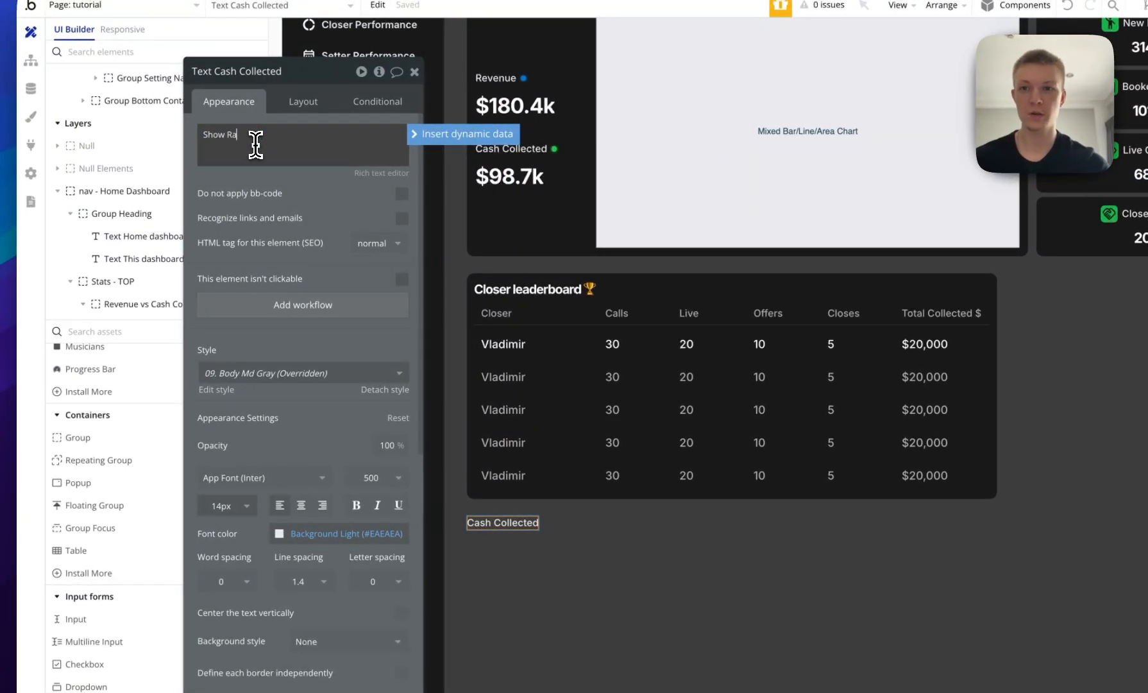
pyautogui.write('te %')
pyautogui.click(286, 168)
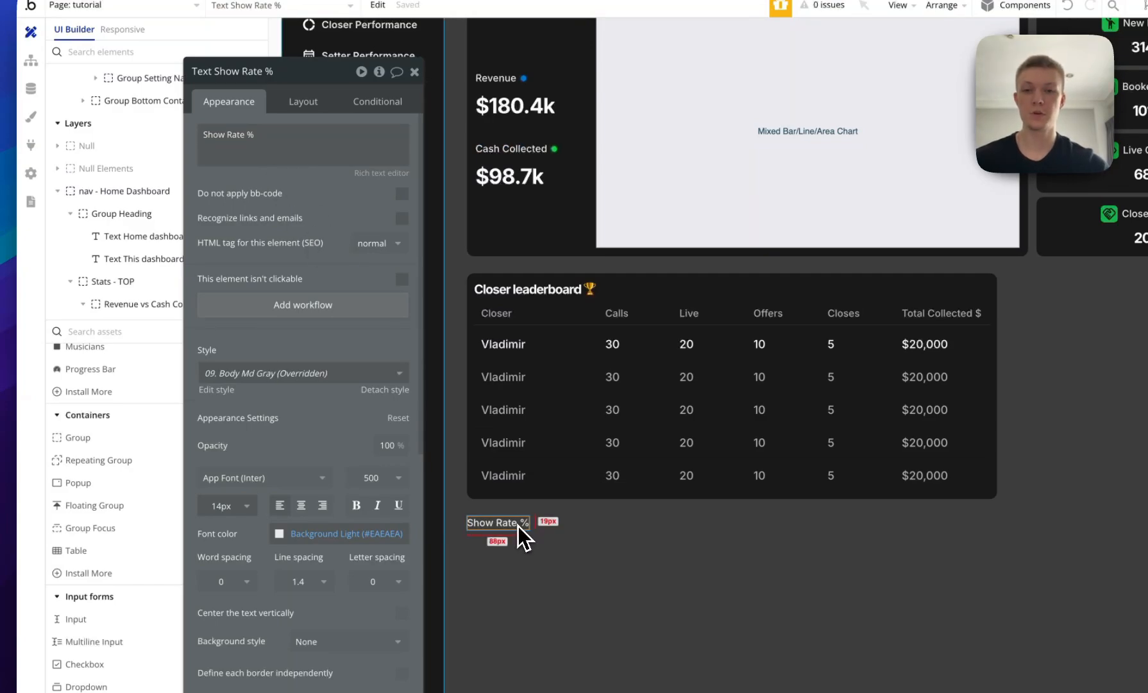
# Duplicate the Closer leaderboard title below the Show Rate % label, with font size 20px and the text "78%".
pyautogui.click(526, 292)
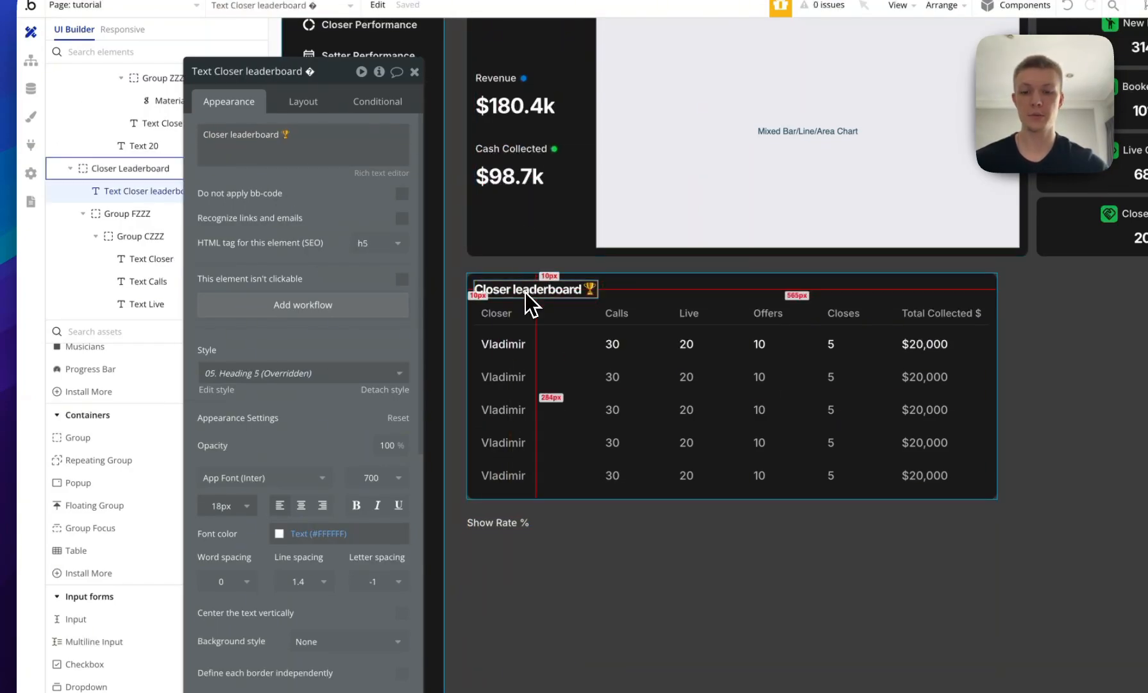
pyautogui.click(528, 608)
pyautogui.press('super+v')
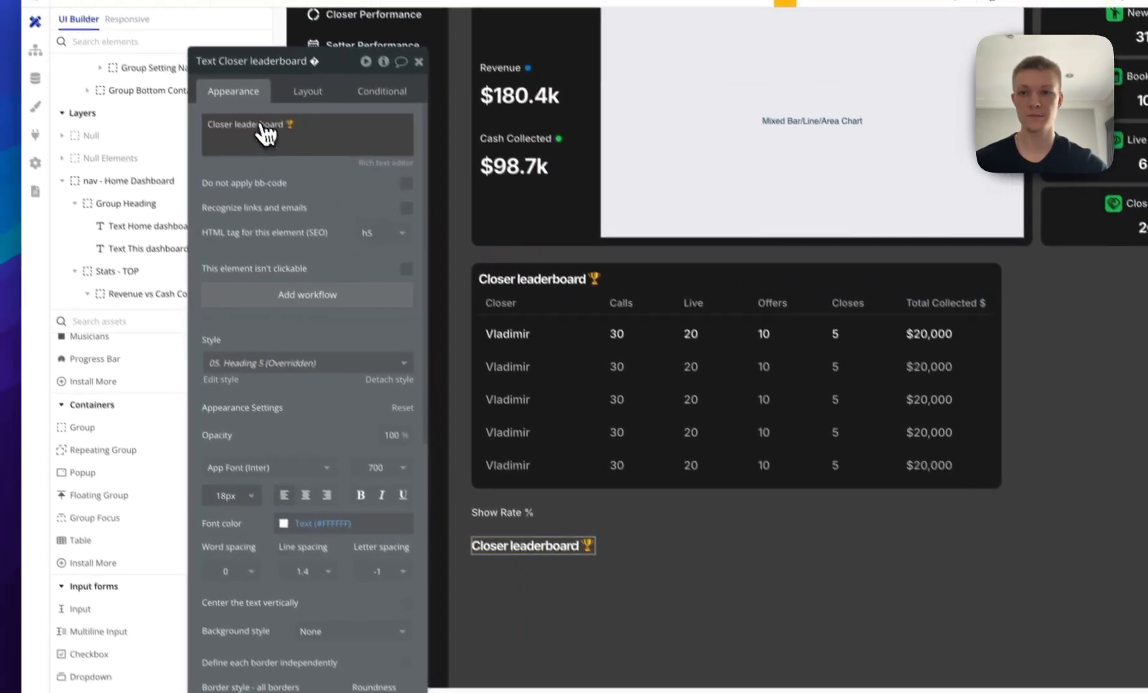
pyautogui.click(220, 496)
pyautogui.write('20')
pyautogui.press('Return')
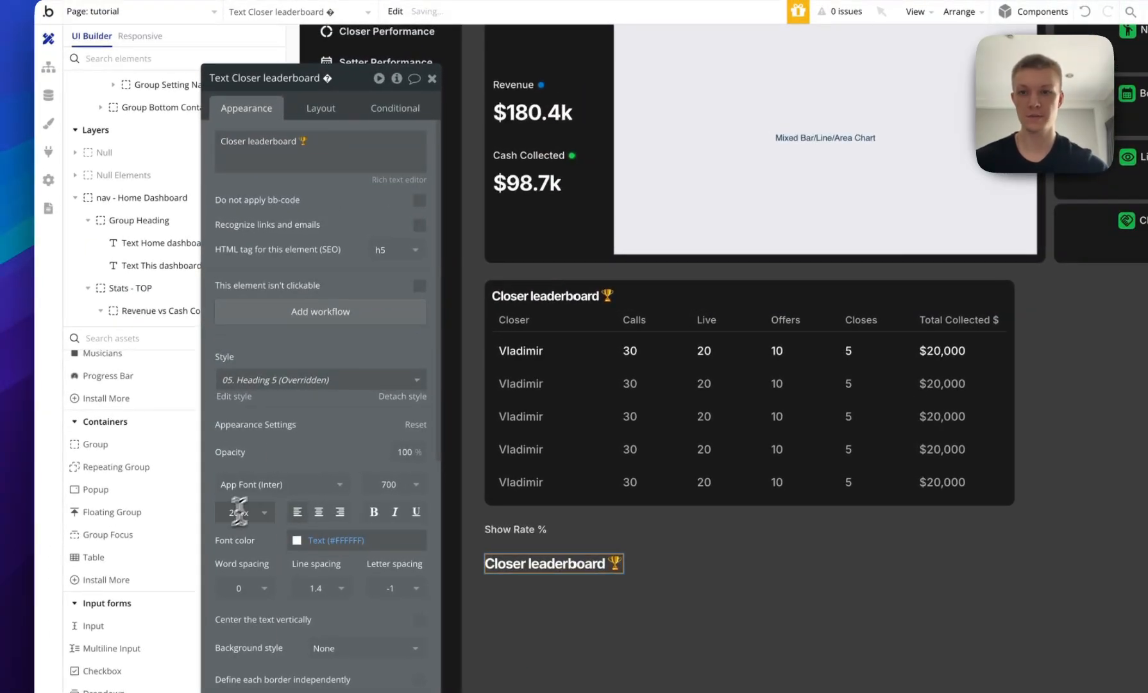
pyautogui.tripleClick(266, 157)
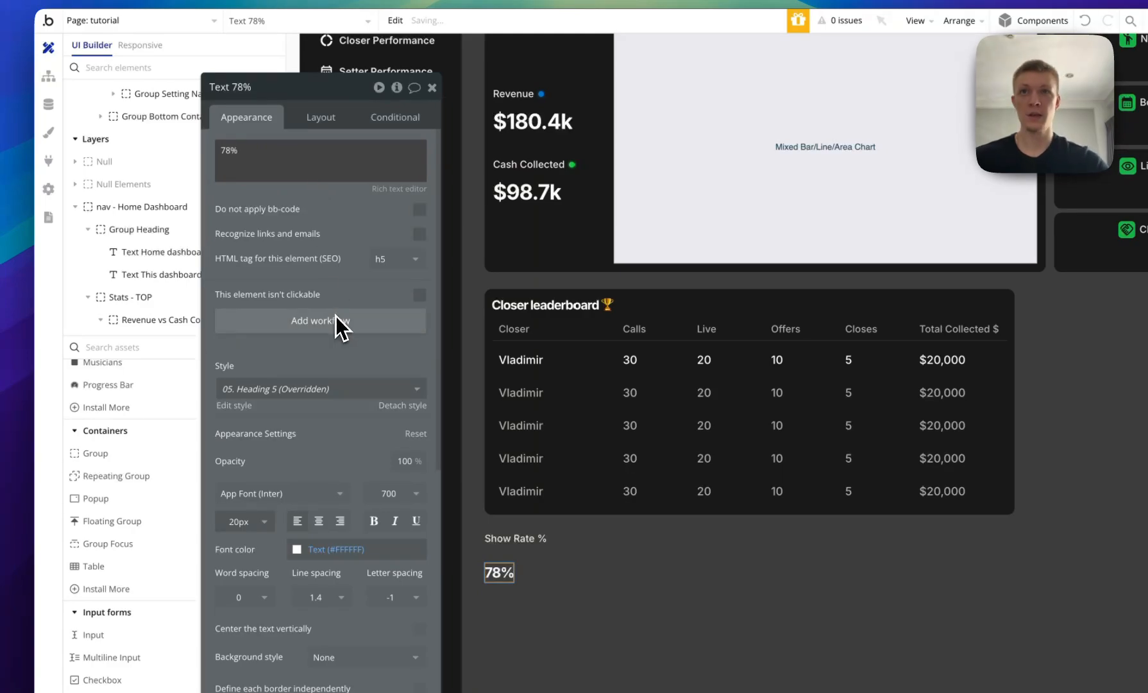
# Copy the Revenue vs Cash line chart and paste it below the 78% text on the home dashboard.
pyautogui.scroll(-1, 122, 489)
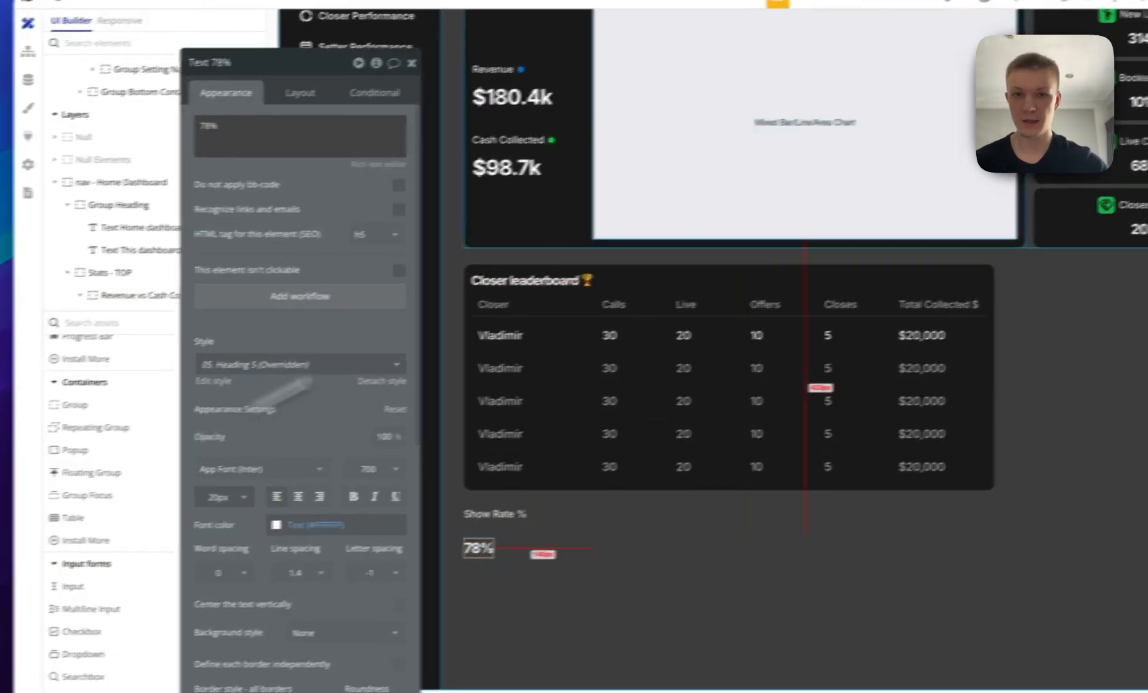
pyautogui.click(934, 94)
pyautogui.rightClick(766, 100)
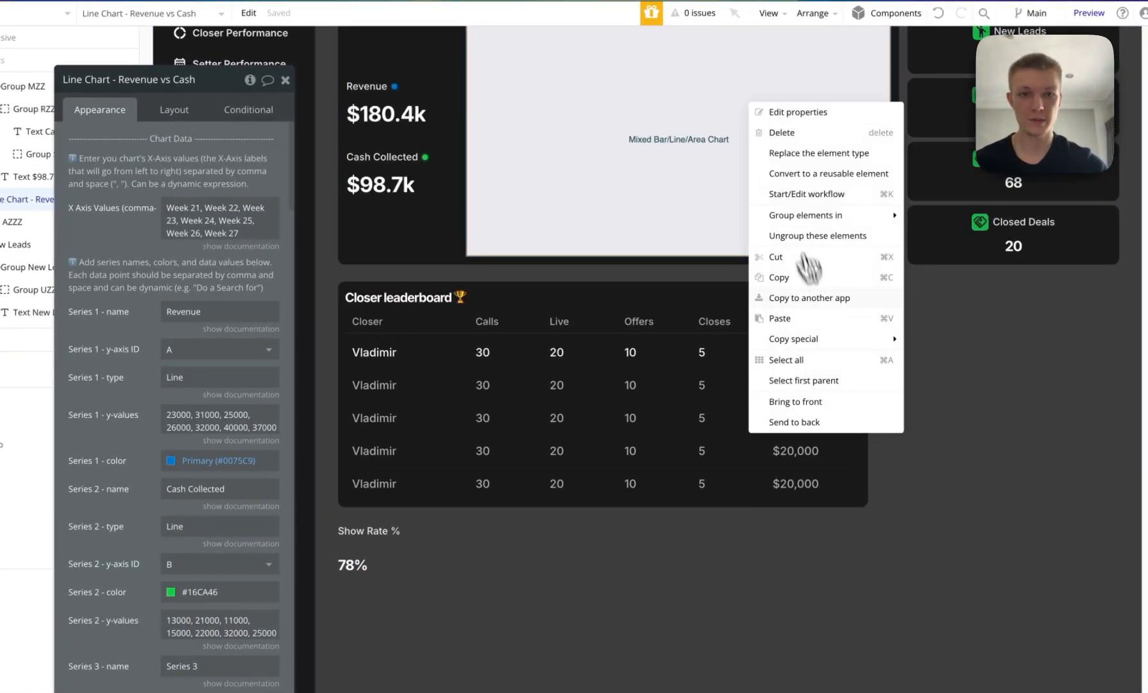
pyautogui.click(804, 280)
pyautogui.rightClick(577, 551)
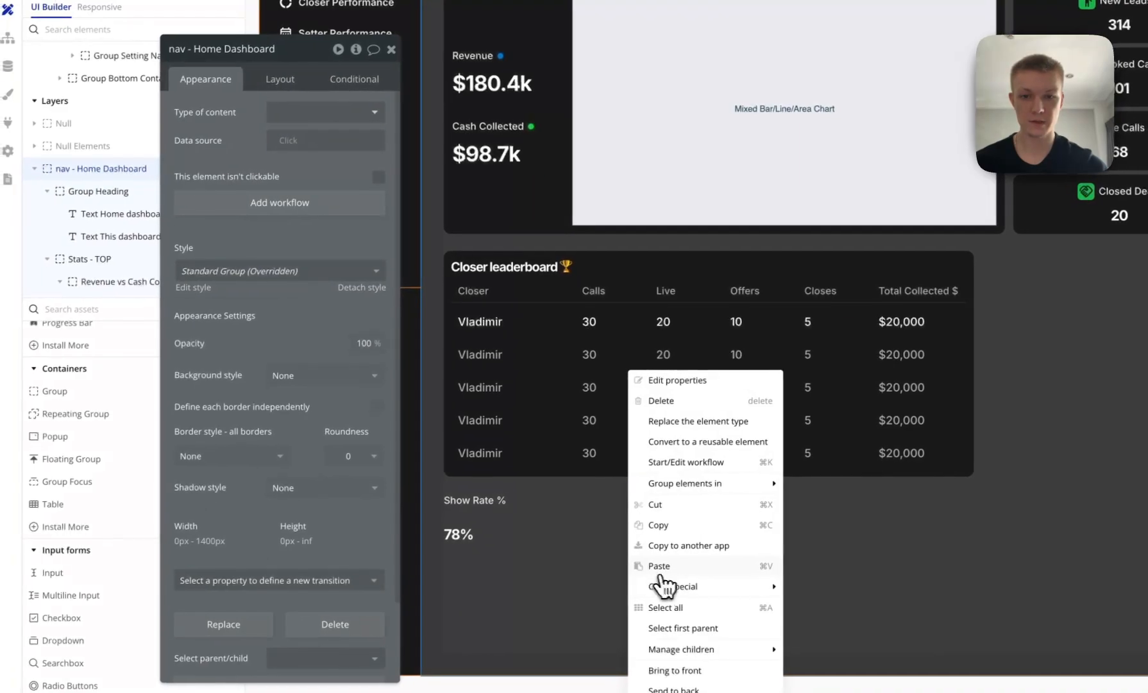
pyautogui.click(583, 631)
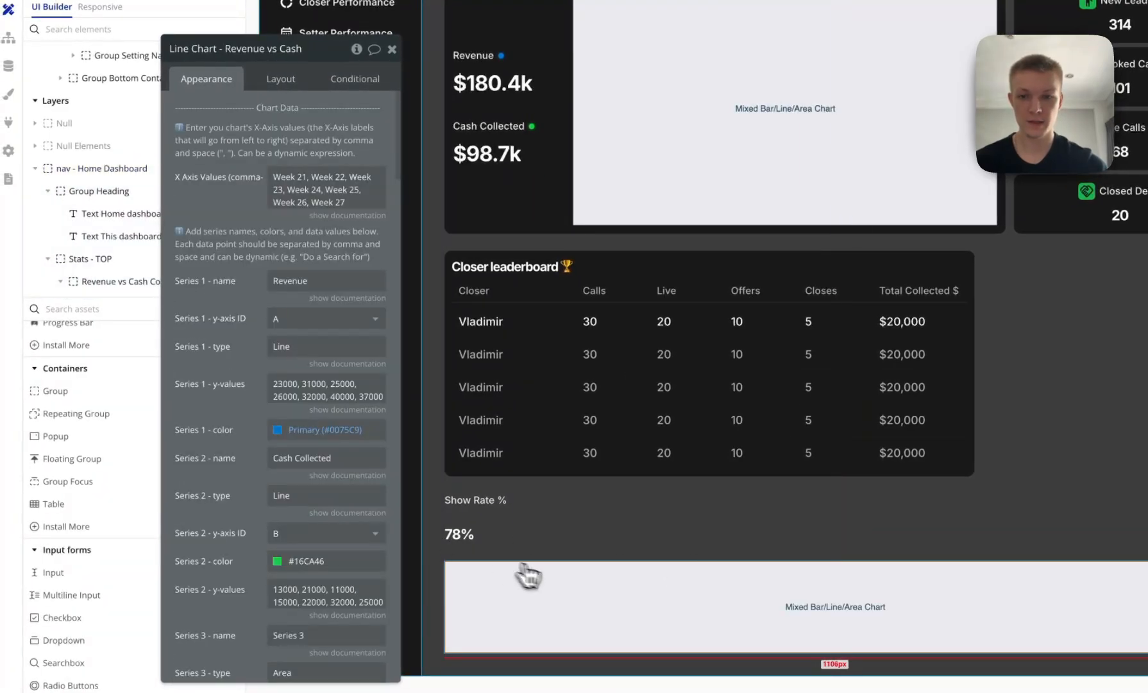
# Set the pasted chart's Series 1 color to #16CA46, copied from Series 2, and clear its Series 2 y-values.
pyautogui.scroll(-3, 329, 441)
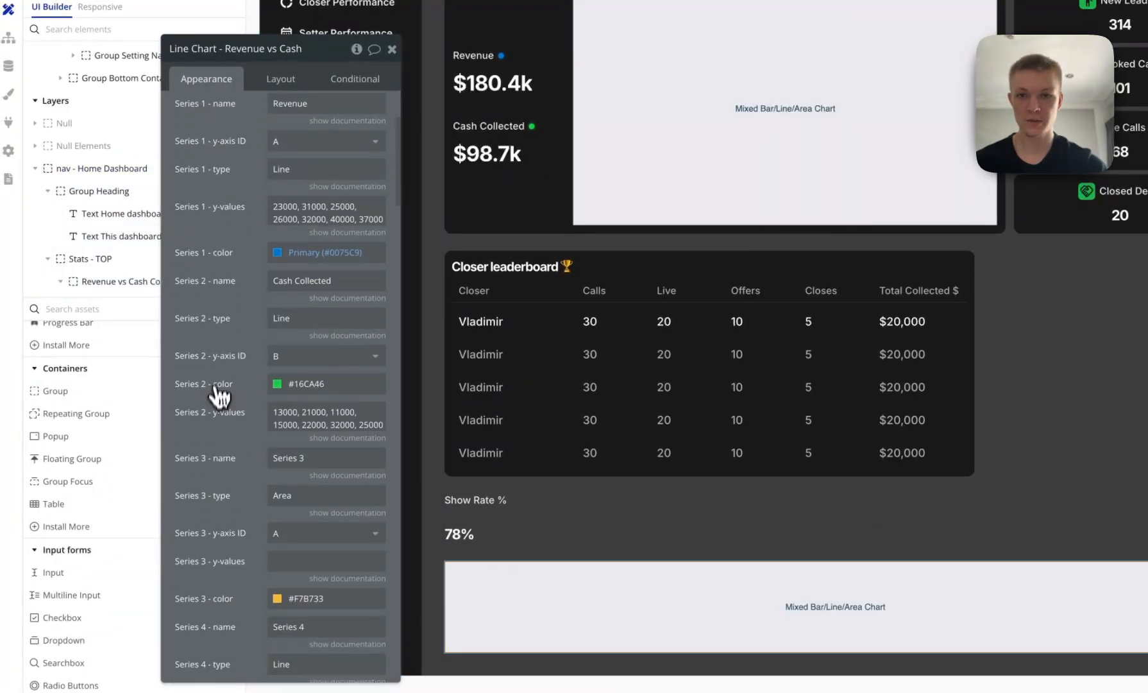
pyautogui.scroll(1, 314, 398)
pyautogui.click(280, 275)
pyautogui.click(225, 272)
pyautogui.click(315, 406)
pyautogui.press('super+c')
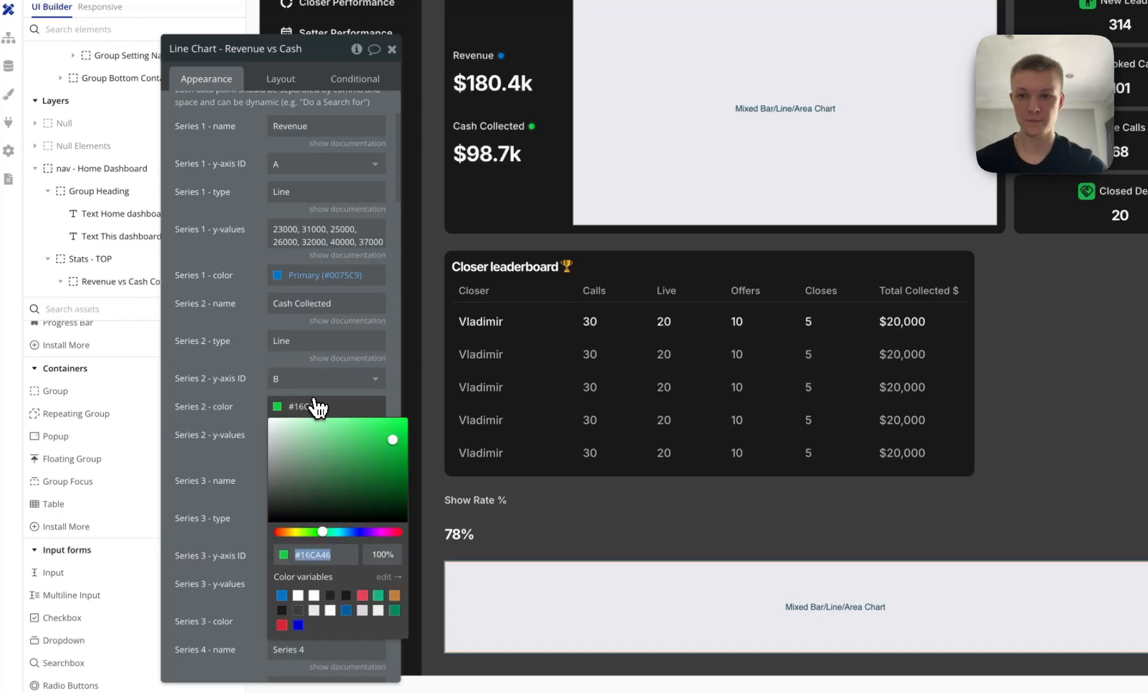
pyautogui.click(246, 339)
pyautogui.click(278, 276)
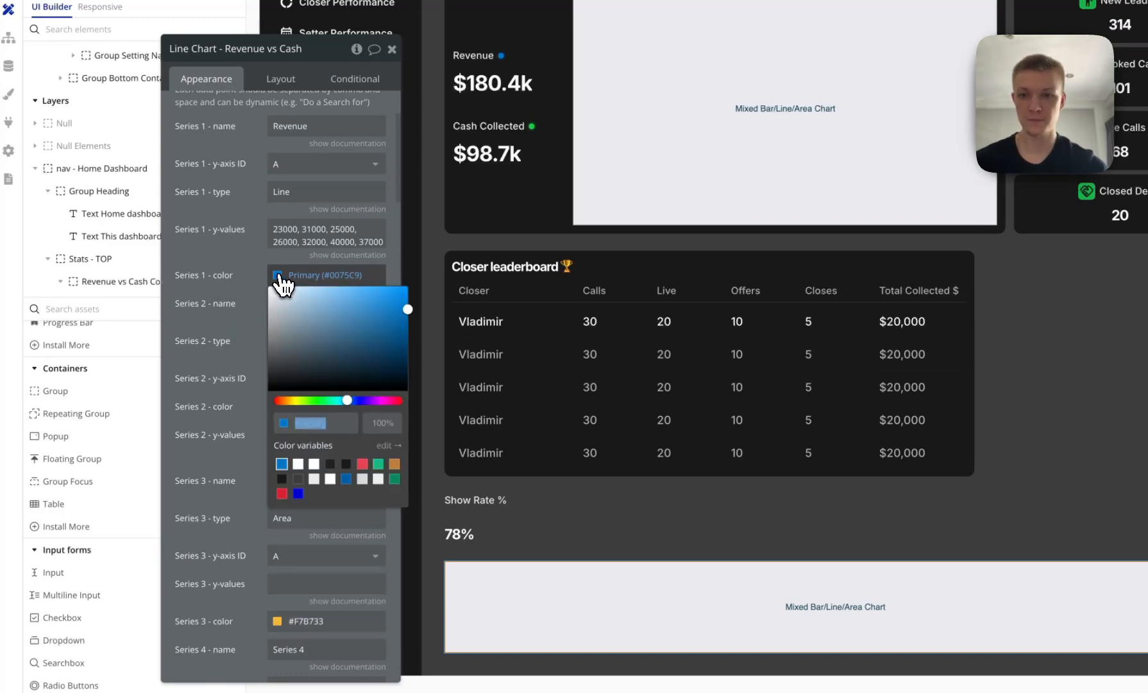
pyautogui.press('super+v')
pyautogui.click(240, 340)
pyautogui.click(320, 433)
pyautogui.press('BackSpace')
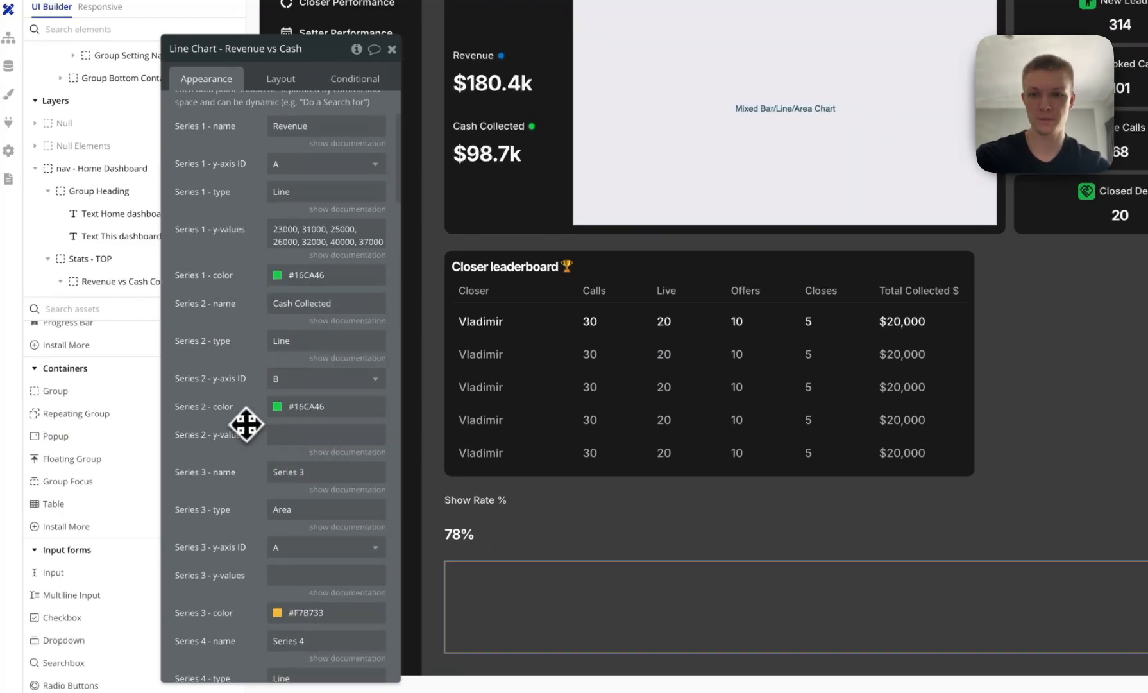
# Set the pasted chart's X axis values to 1, 2, 3, 4, 5, 6, 7 and Series 1 y-values to 65, 76, 88, 66, 71, 77, 65.
pyautogui.scroll(3, 295, 358)
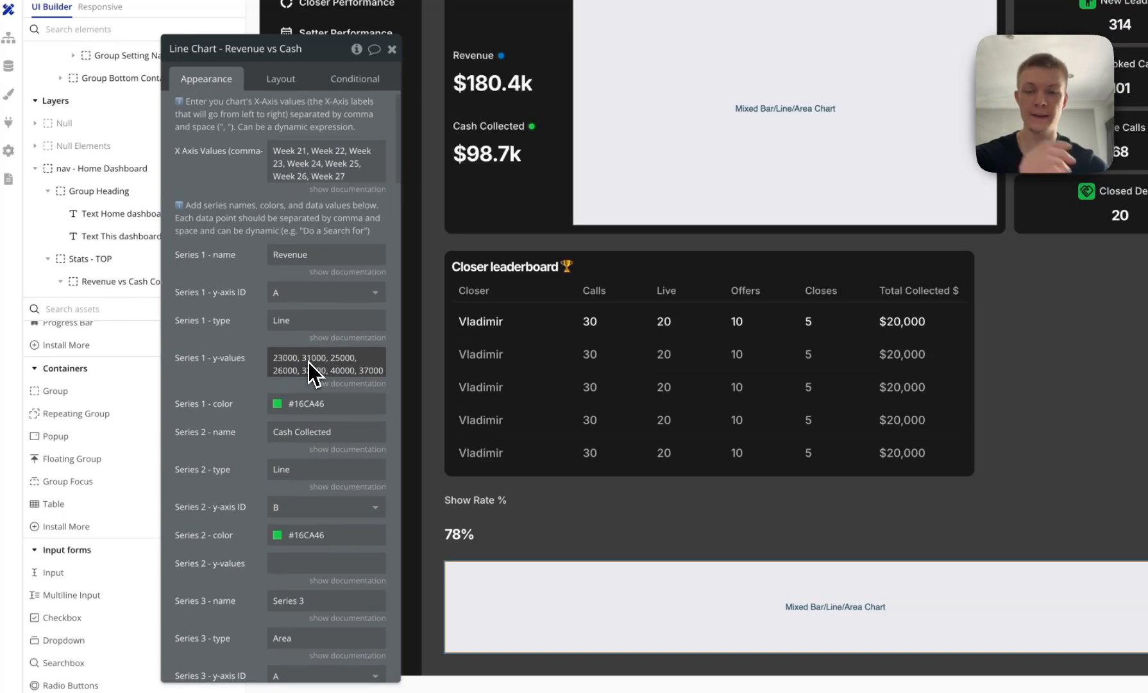
pyautogui.tripleClick(319, 168)
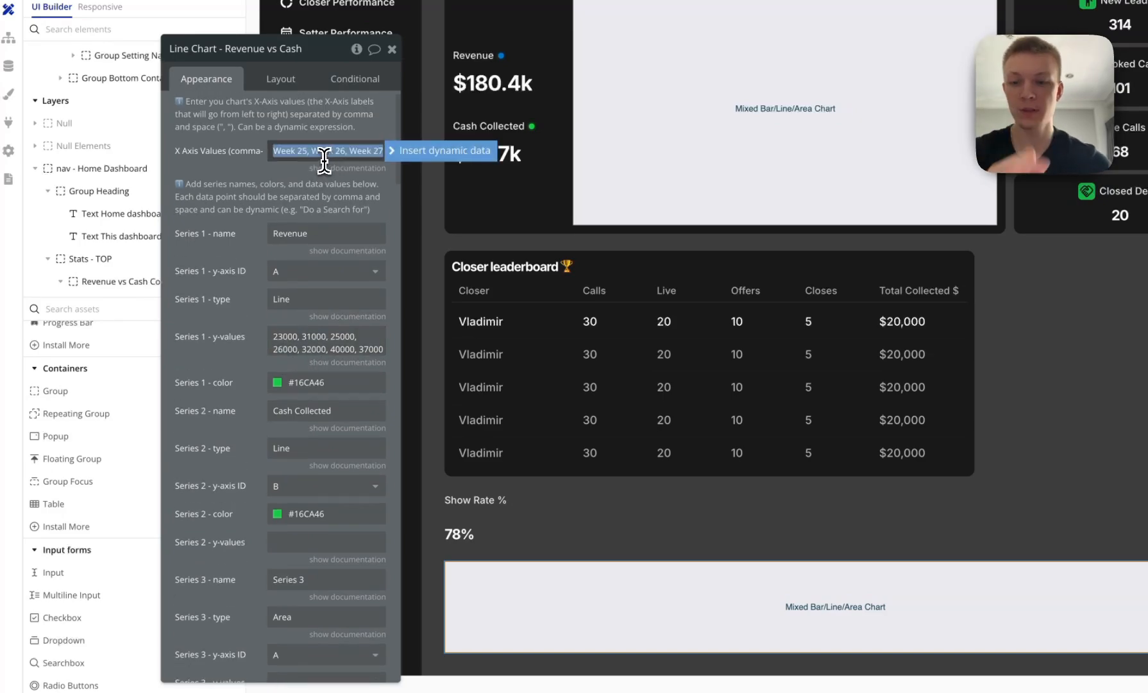
pyautogui.write('1, 2, 3, 4, 5, 6, 7')
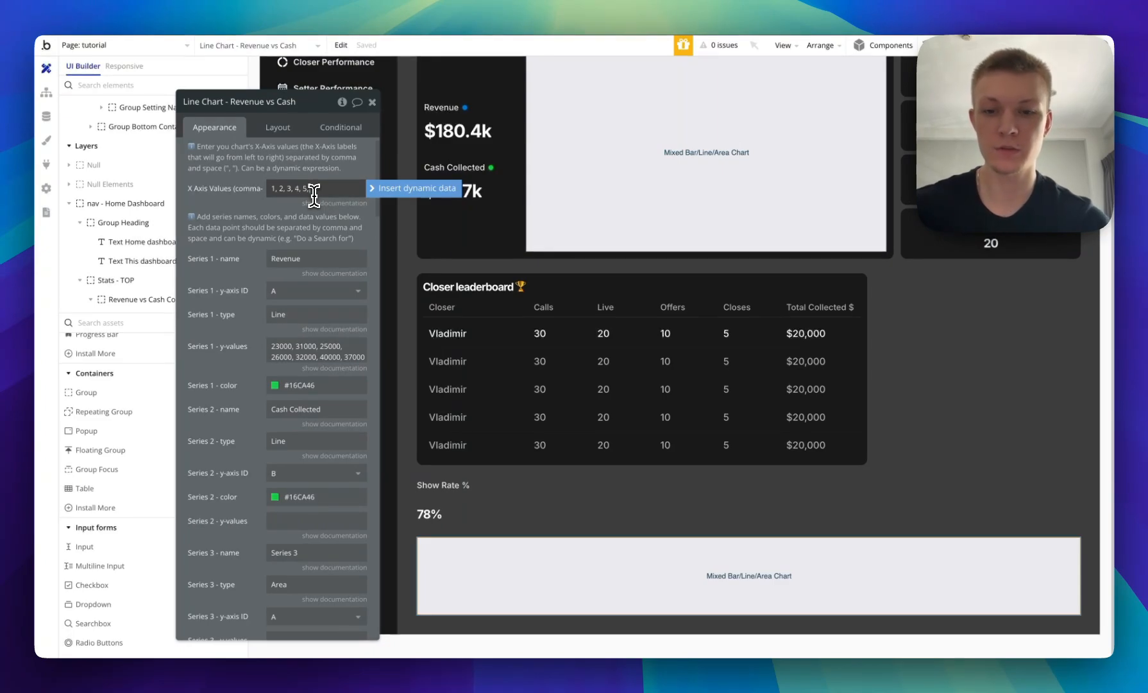
pyautogui.click(258, 228)
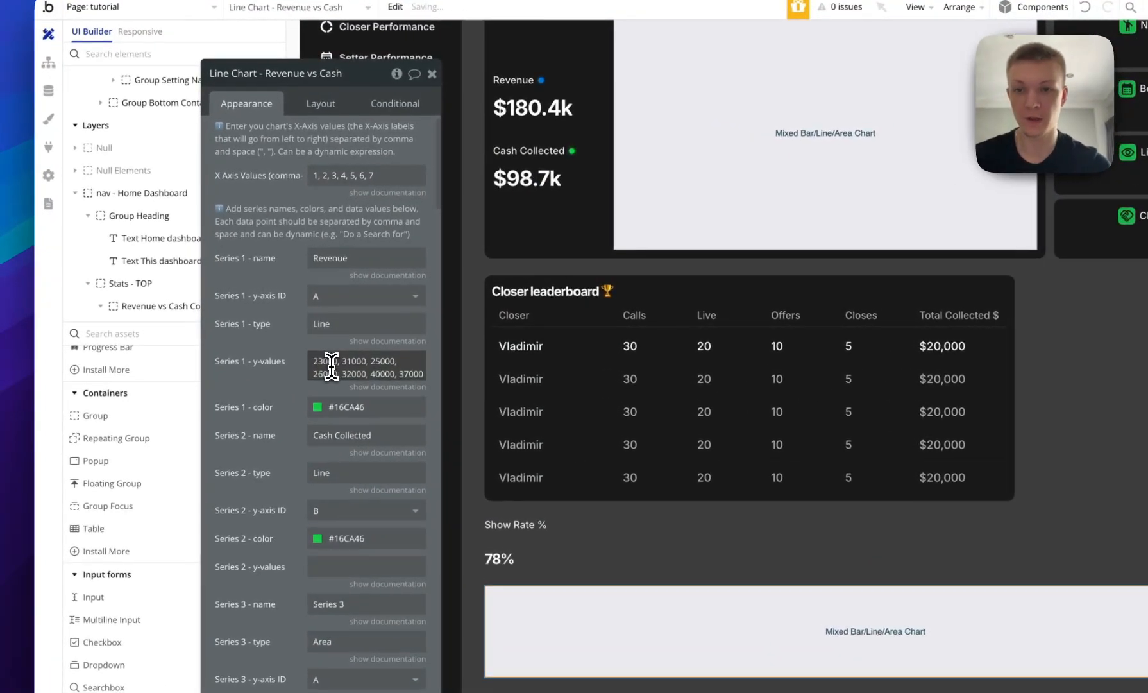
pyautogui.tripleClick(330, 365)
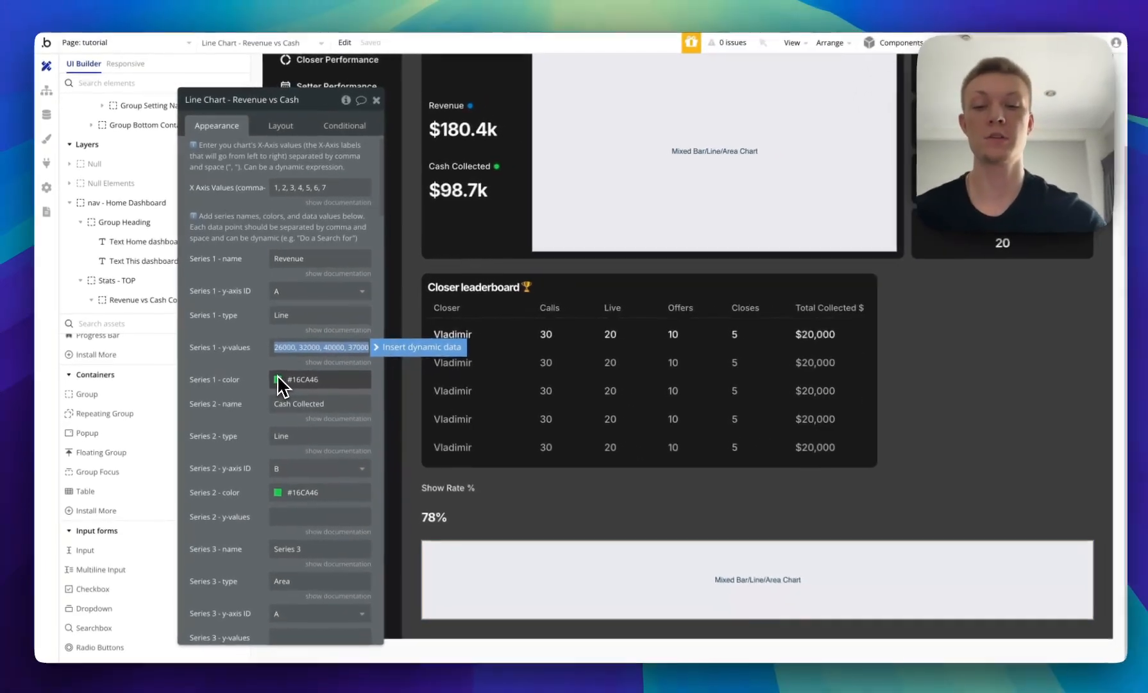
pyautogui.write('65, 76, 88, 66, 71, 77, 65')
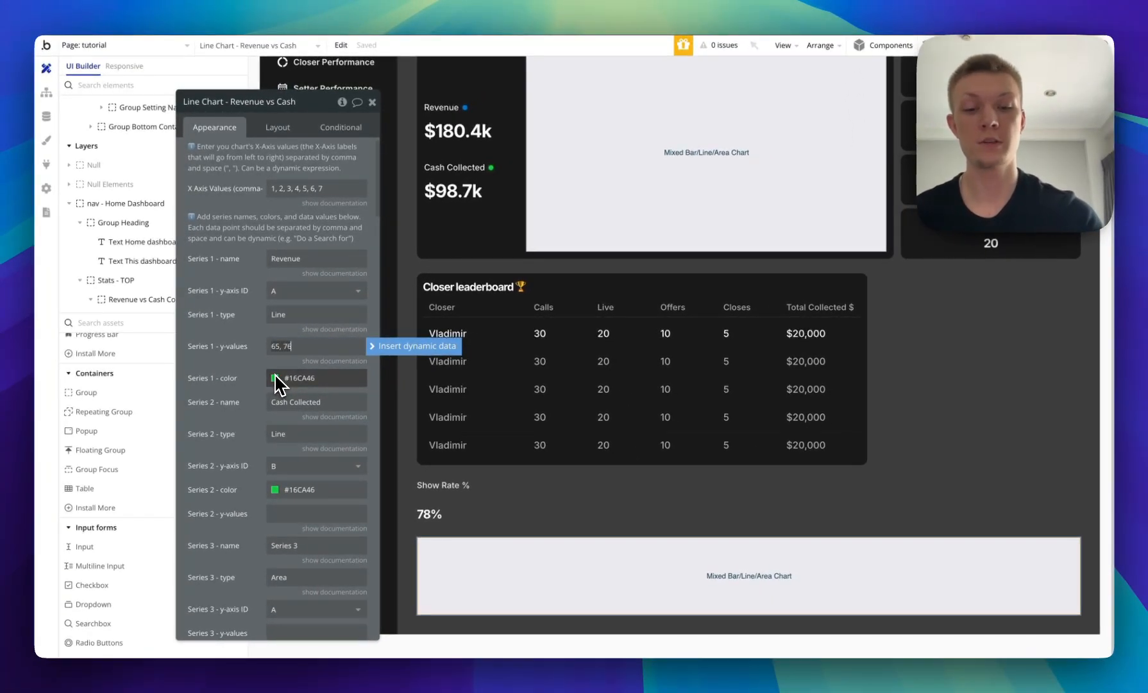
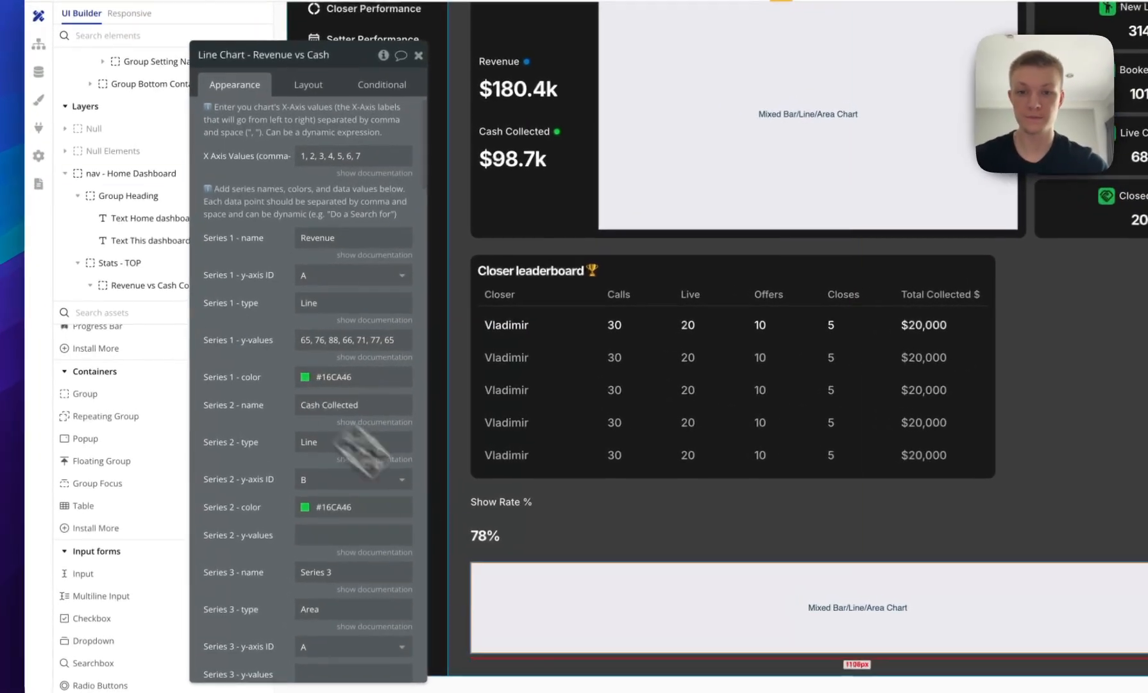
# Change the percentage text below the Show Rate % label to 65%.
pyautogui.click(436, 514)
pyautogui.scroll(1, 385, 321)
pyautogui.tripleClick(275, 112)
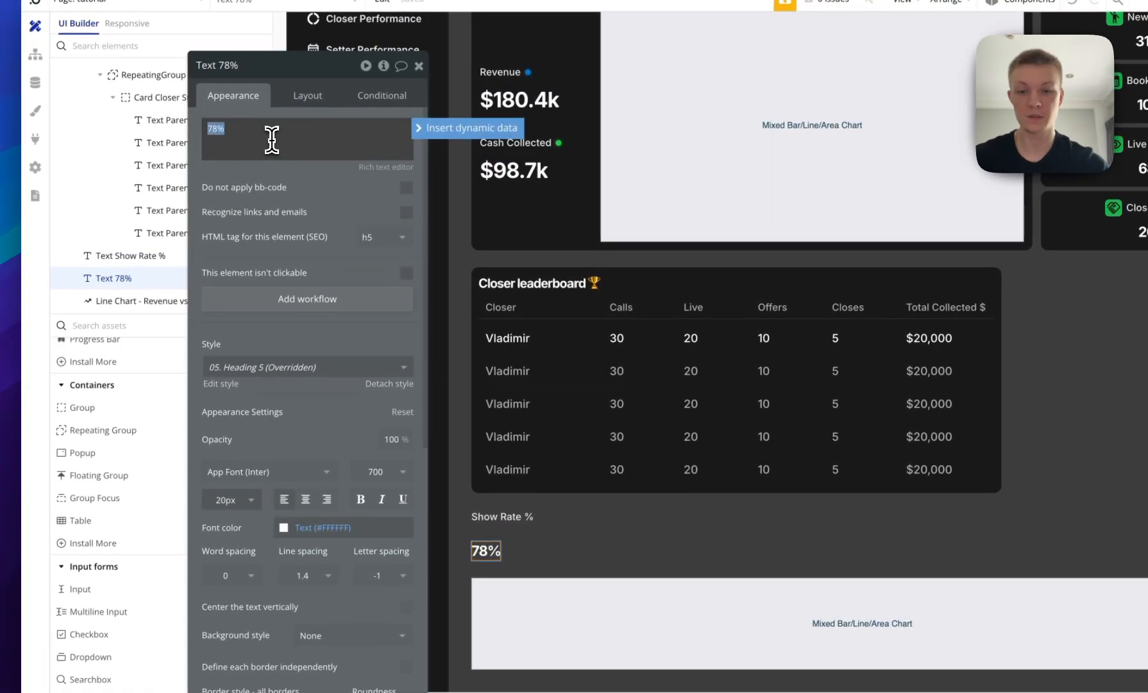
pyautogui.write('65')
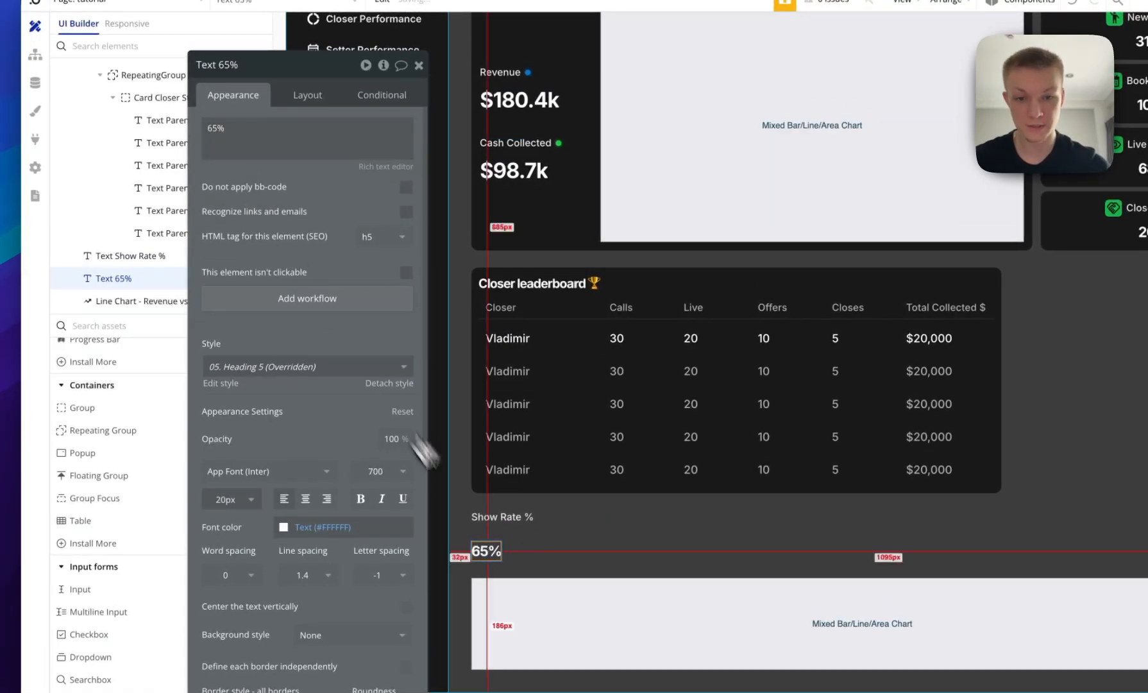
# Set the Show Rate line chart's Y = Zero Line Color to #C3C3C3 with 0% opacity.
pyautogui.click(625, 593)
pyautogui.scroll(-10, 263, 295)
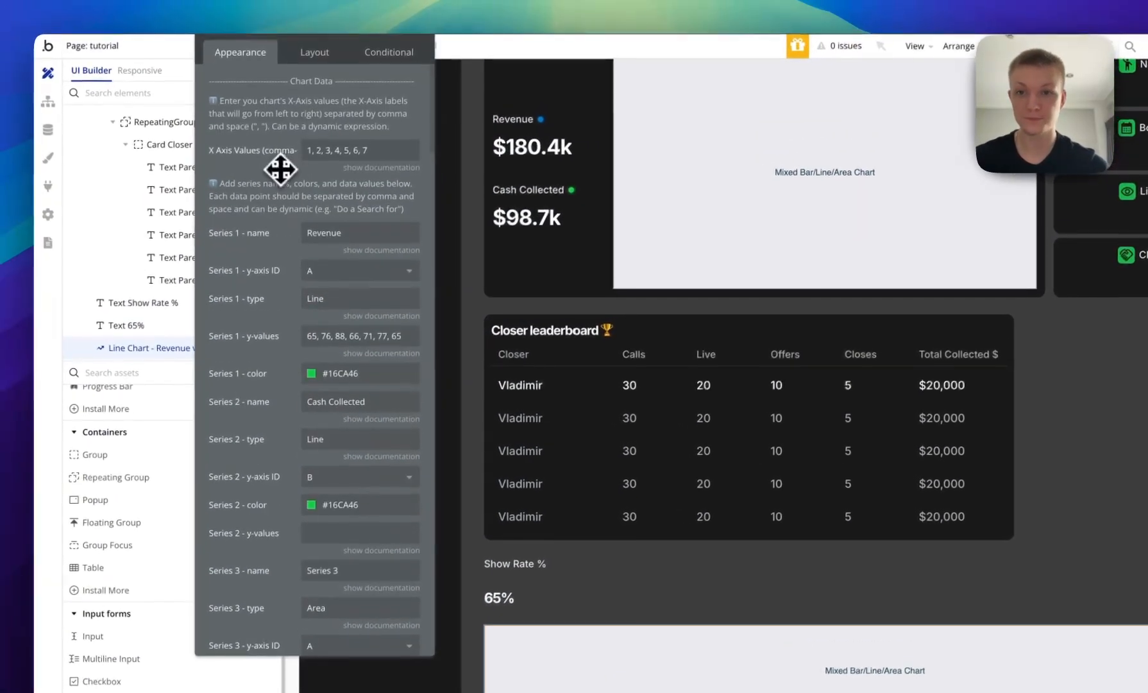
pyautogui.scroll(-5, 265, 267)
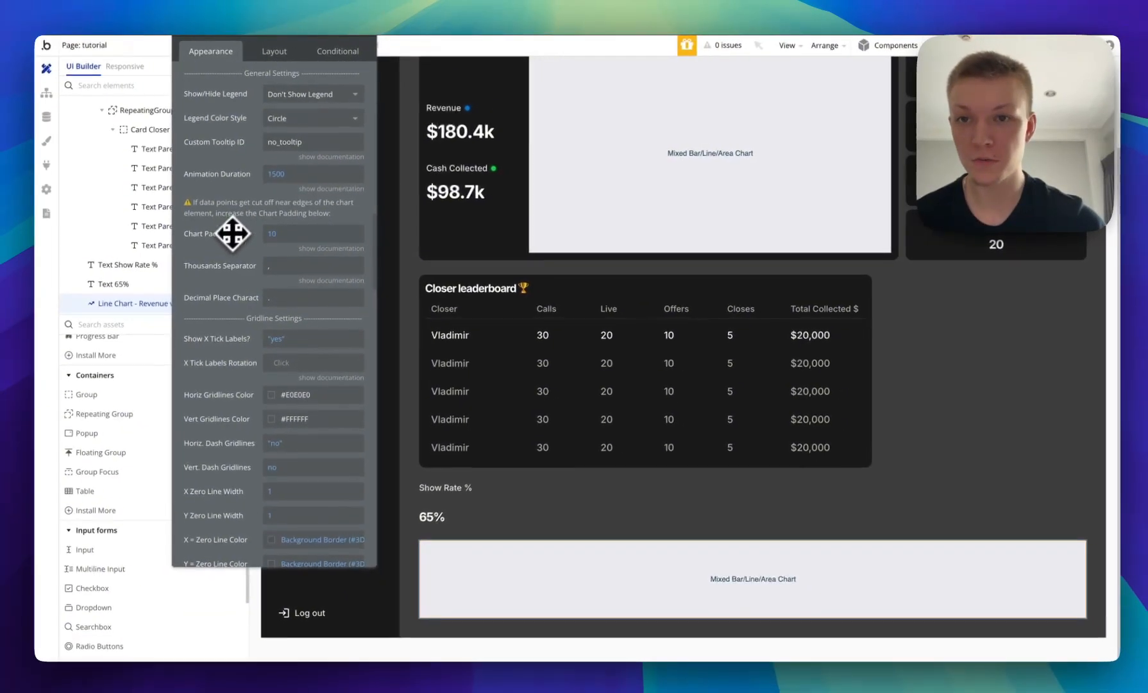
pyautogui.scroll(-5, 300, 274)
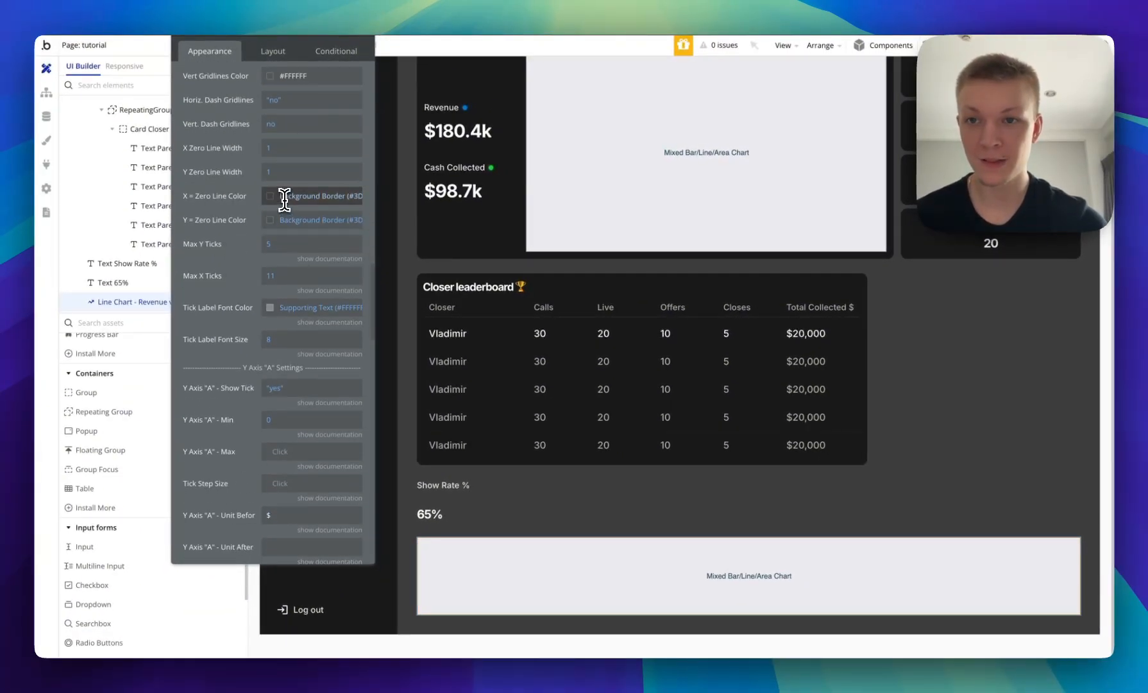
pyautogui.click(284, 198)
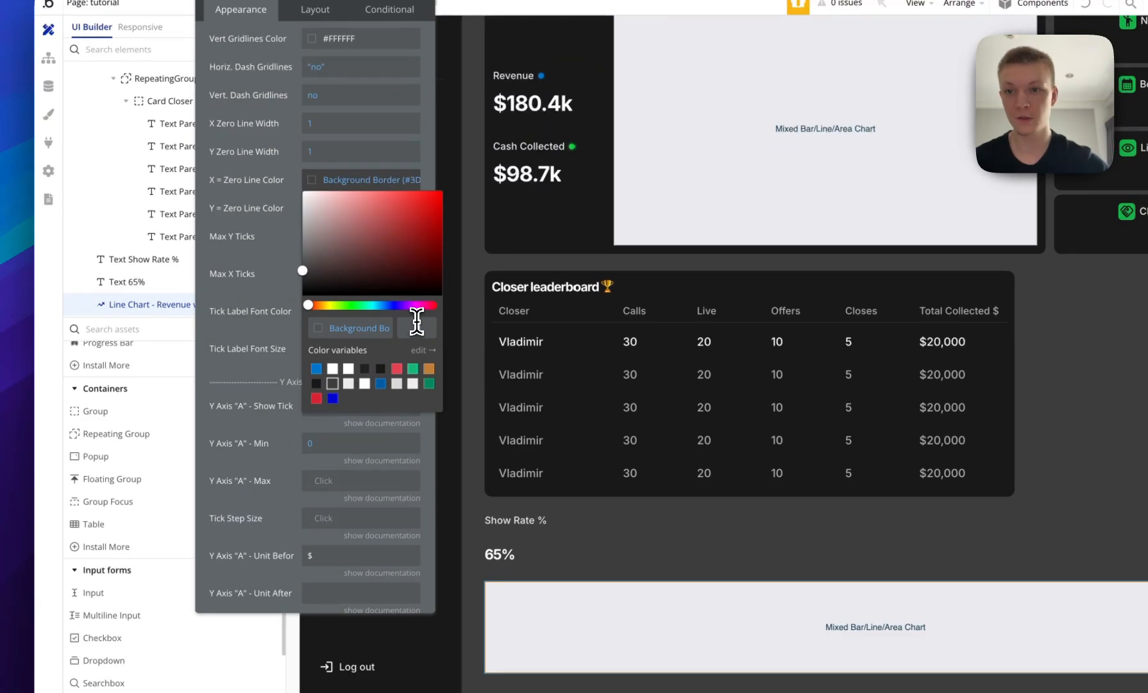
pyautogui.click(341, 209)
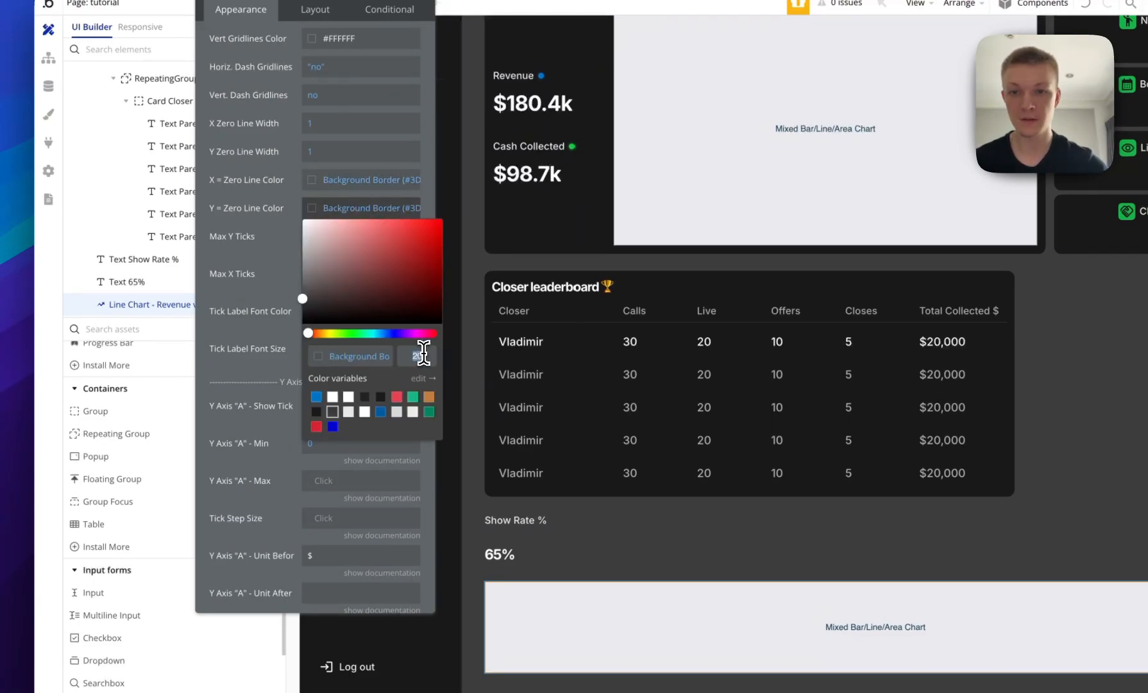
pyautogui.moveTo(340, 279); pyautogui.dragTo(295, 243)
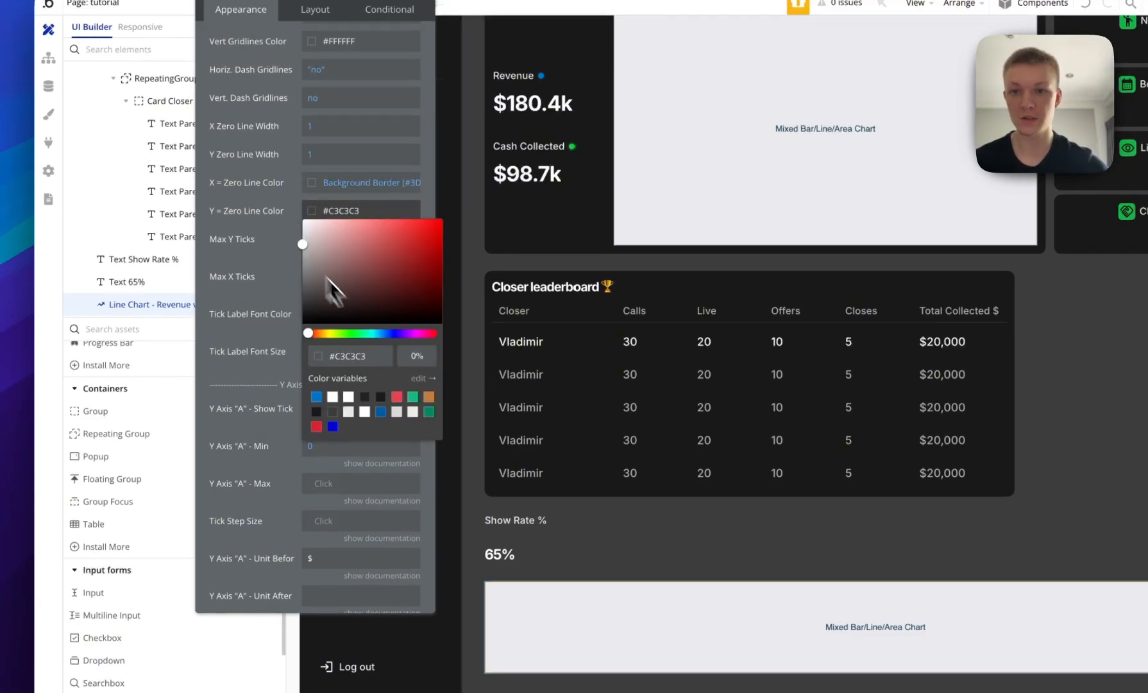
pyautogui.click(231, 282)
# Set the chart's Show X Tick Labels and Y Axis "A" Show Tick options to "no".
pyautogui.scroll(6, 249, 274)
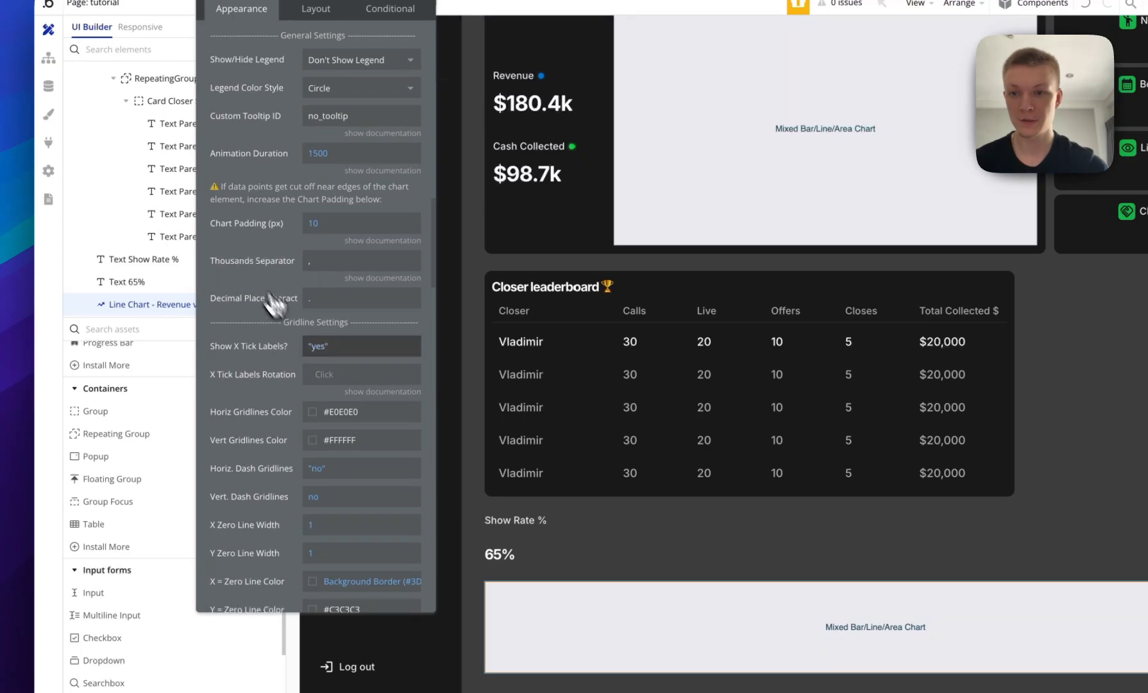
pyautogui.click(323, 349)
pyautogui.click(353, 422)
pyautogui.scroll(-1, 255, 249)
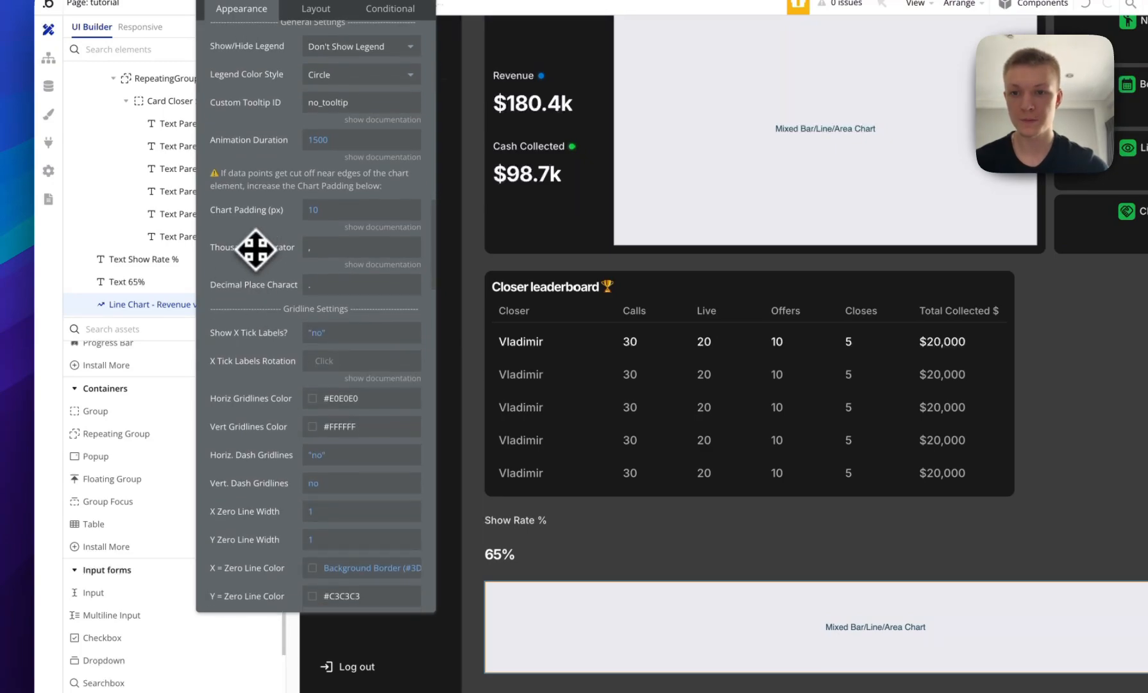
pyautogui.scroll(6, 260, 258)
pyautogui.scroll(-12, 260, 258)
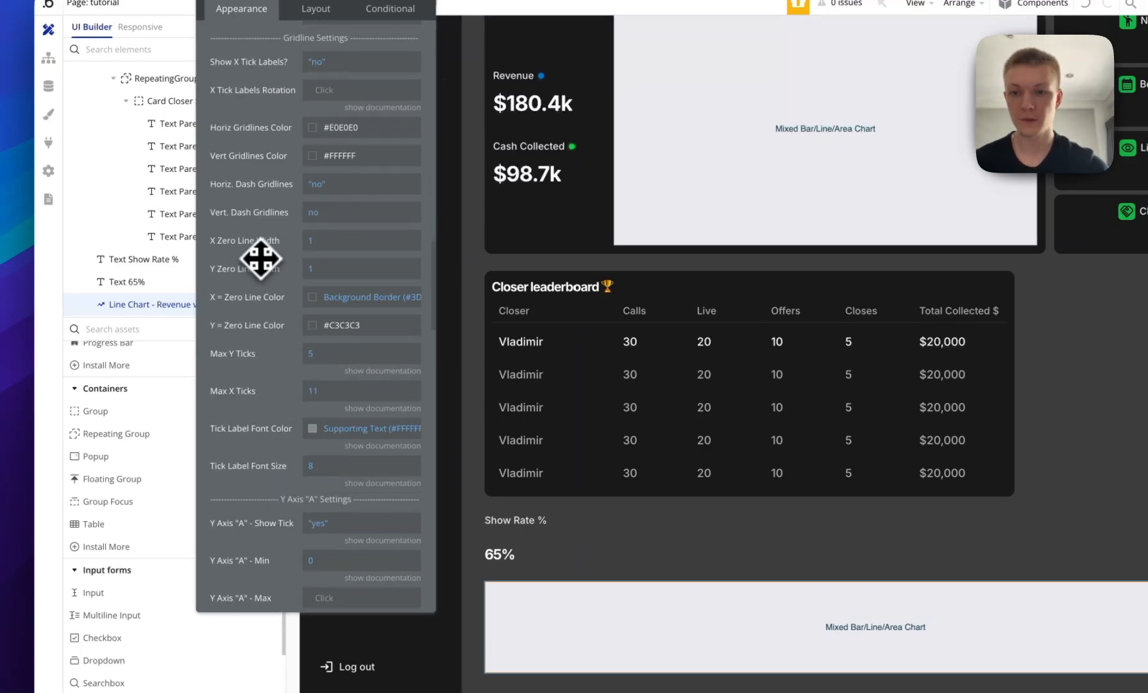
pyautogui.scroll(-2, 261, 258)
pyautogui.click(317, 406)
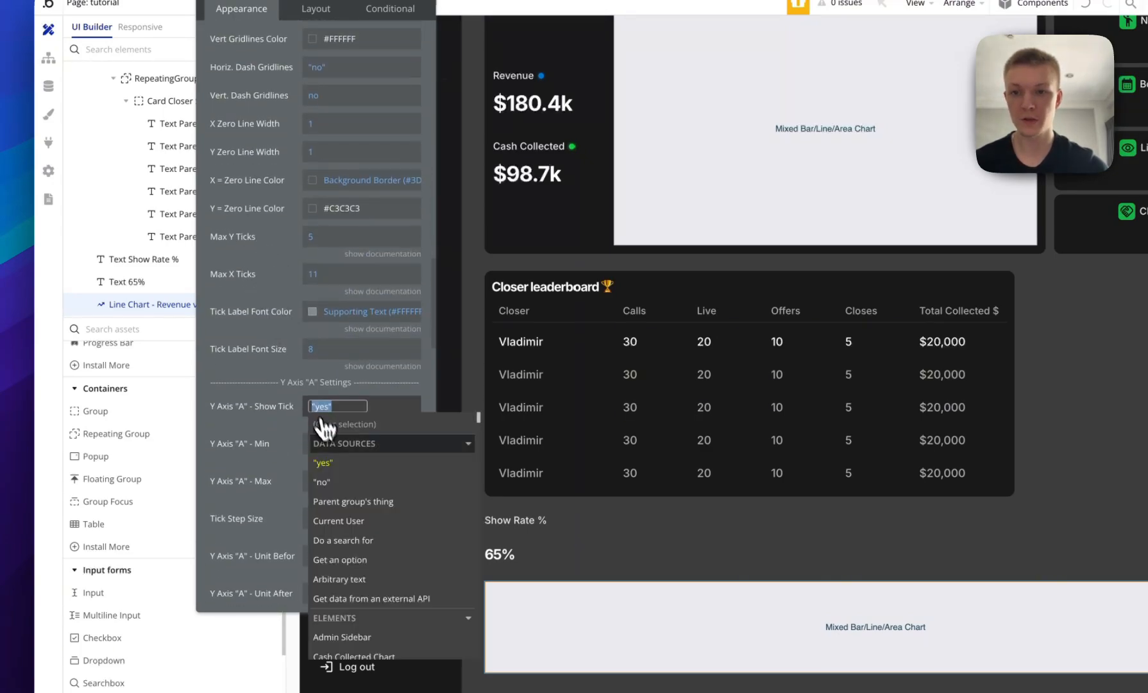
pyautogui.click(340, 476)
# Set the line chart's Point Radius and Point Hover Radius to 0.
pyautogui.scroll(-1, 260, 410)
pyautogui.scroll(-10, 260, 411)
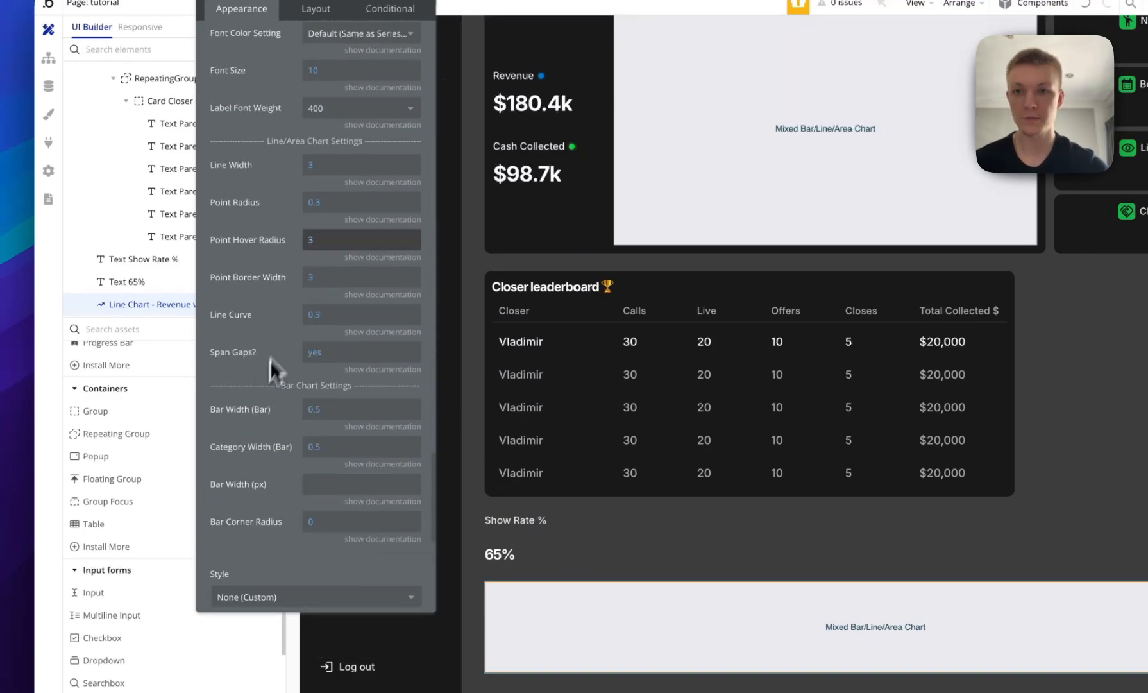
pyautogui.click(317, 200)
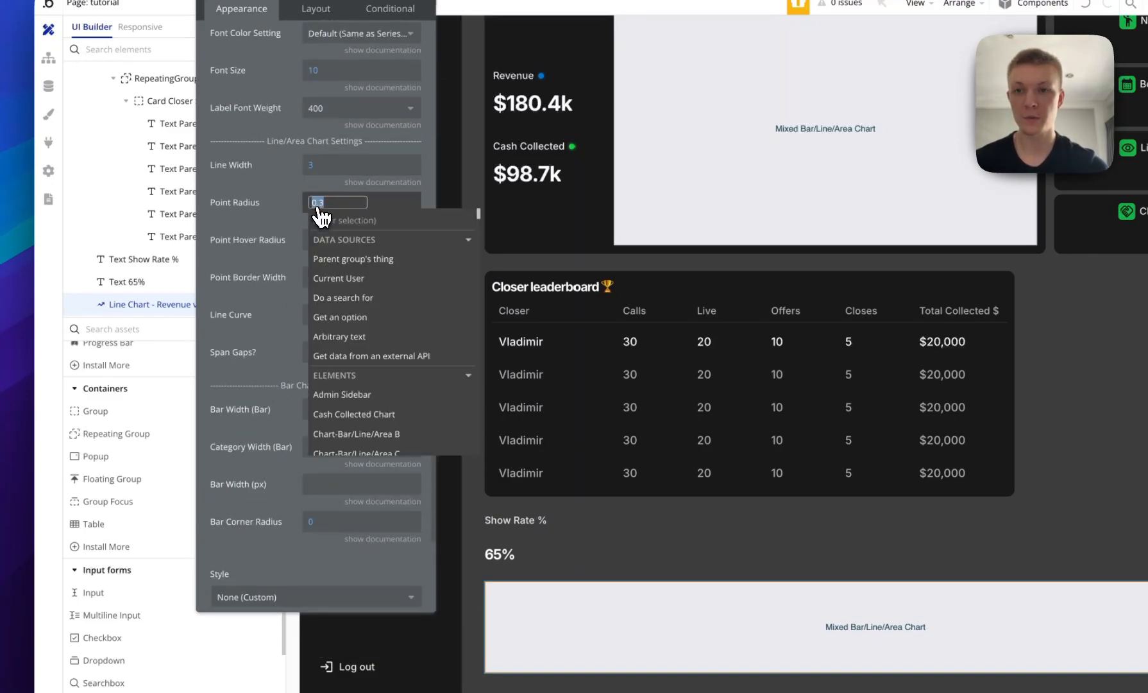
pyautogui.write('0')
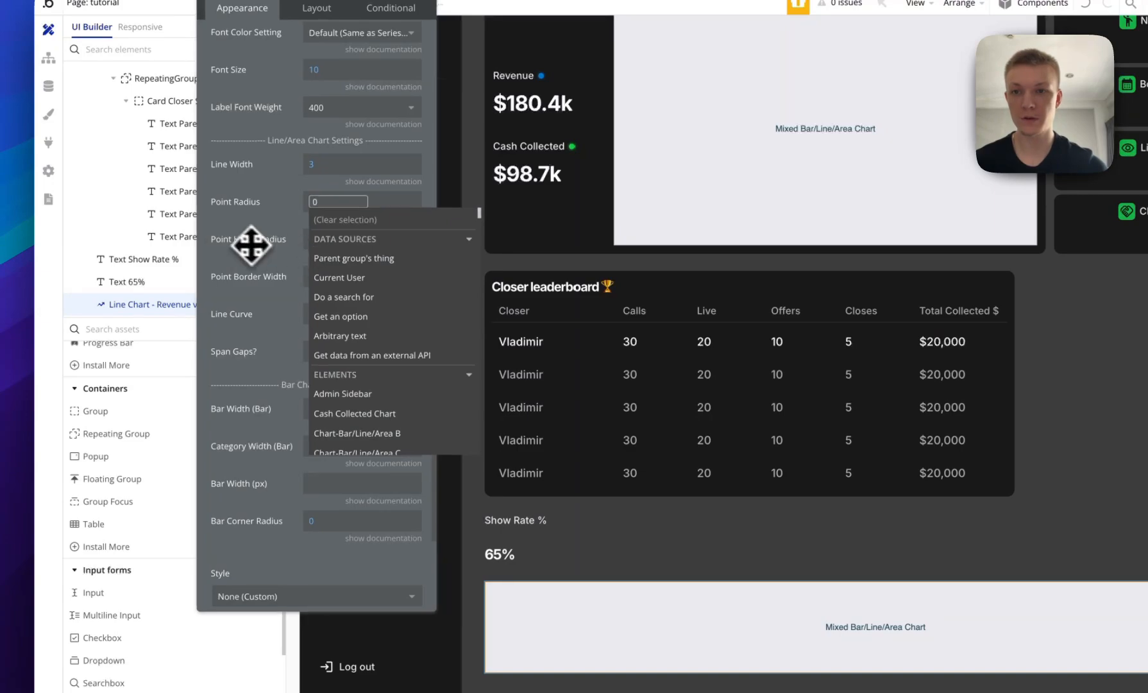
pyautogui.click(286, 247)
pyautogui.click(313, 241)
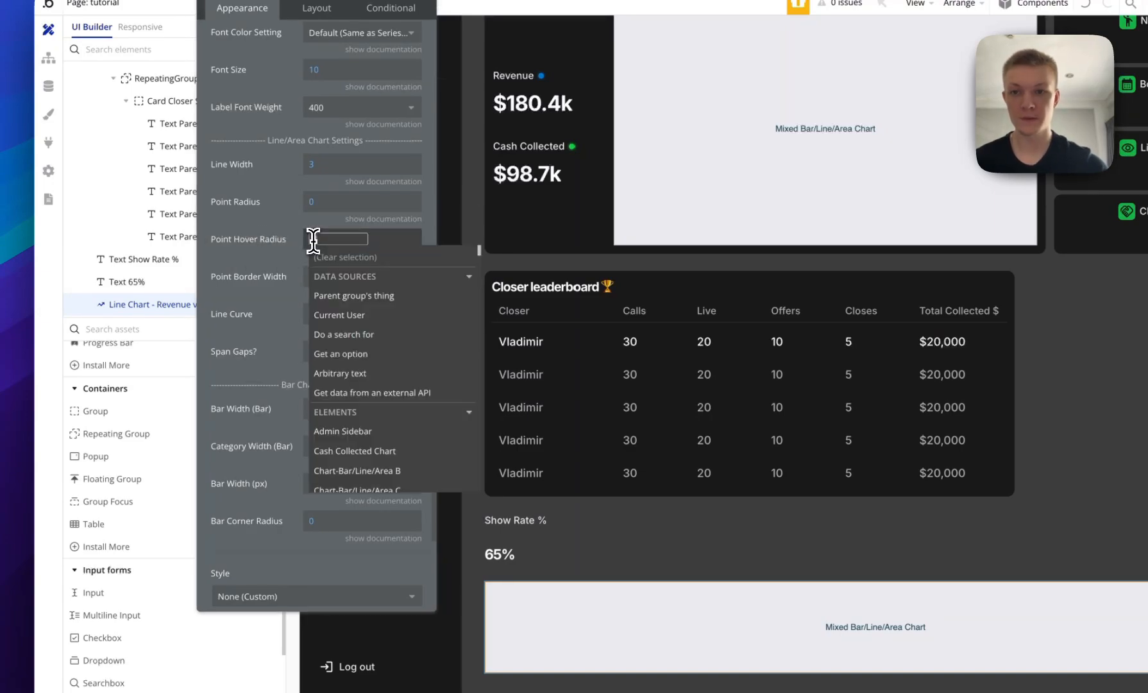
pyautogui.write('0')
pyautogui.click(282, 263)
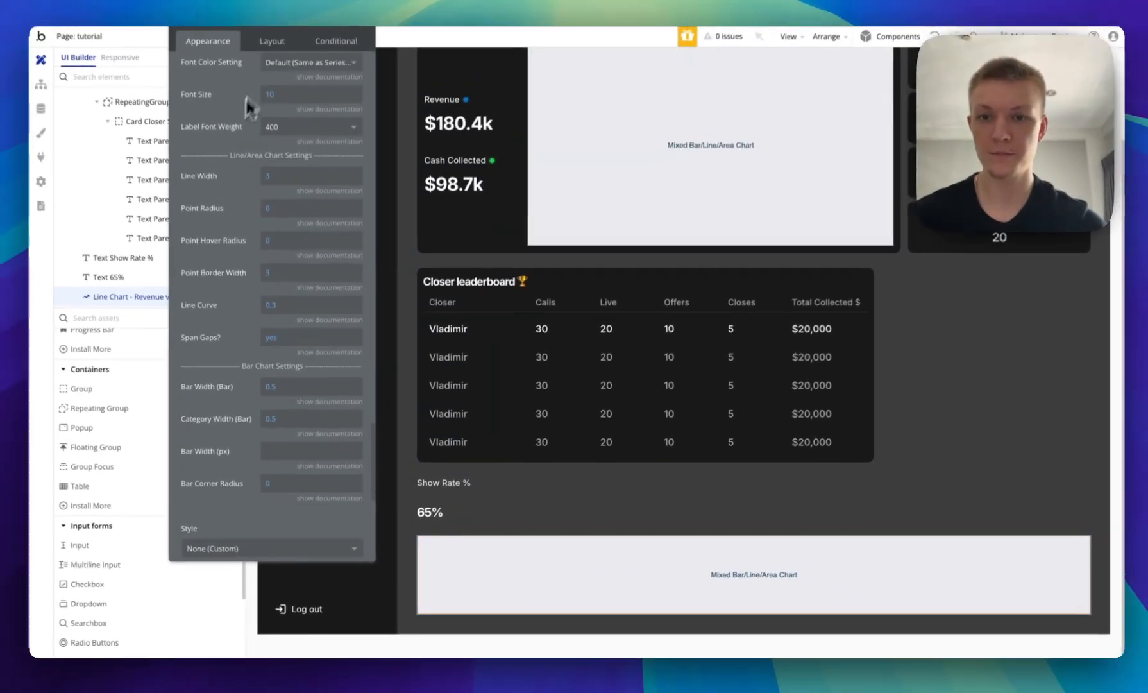
# Group the 65% text and line chart in a row container with fit width to content off and minimum width and height 0.
pyautogui.click(447, 517)
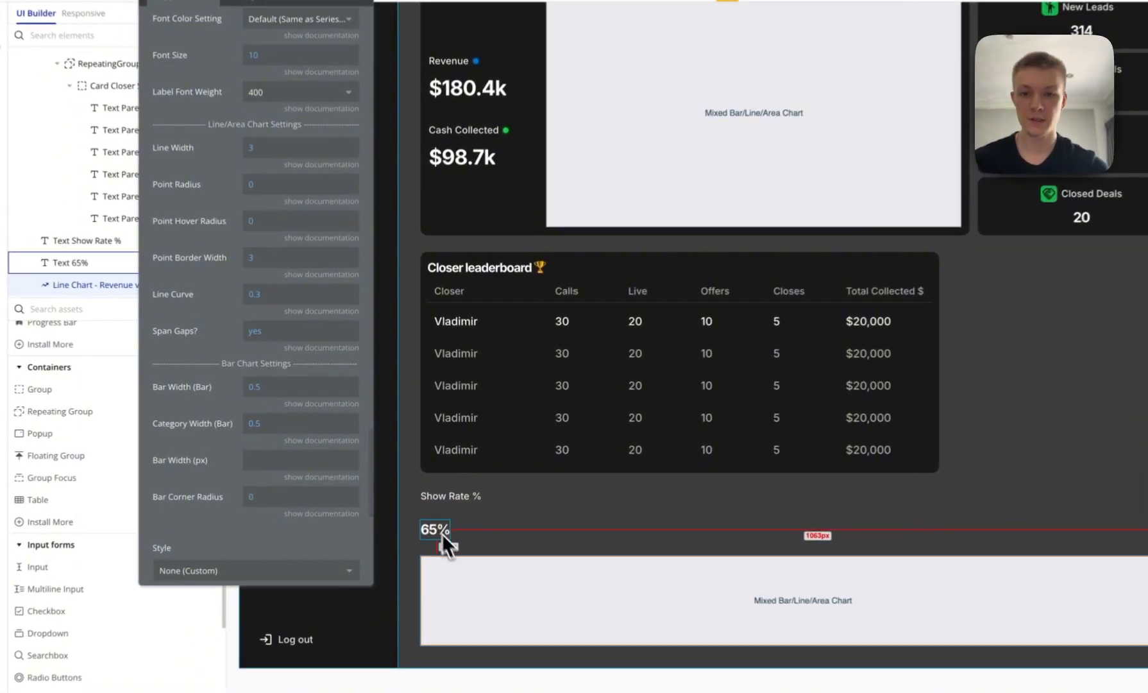
pyautogui.rightClick(480, 515)
pyautogui.moveTo(536, 500)
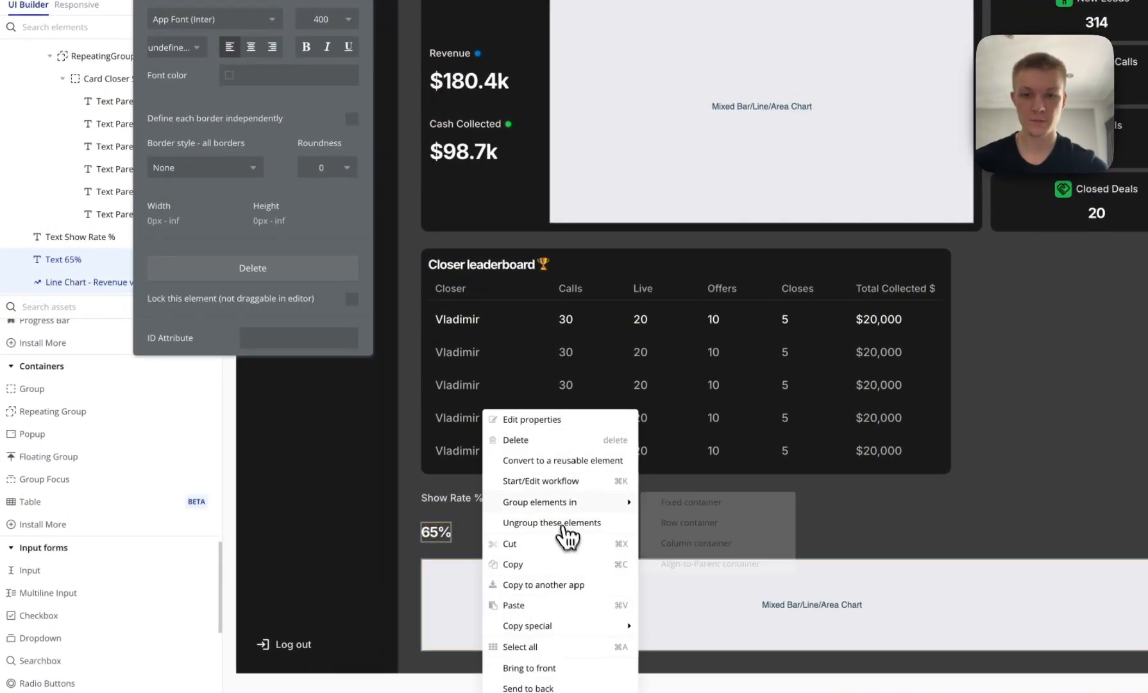
pyautogui.click(708, 523)
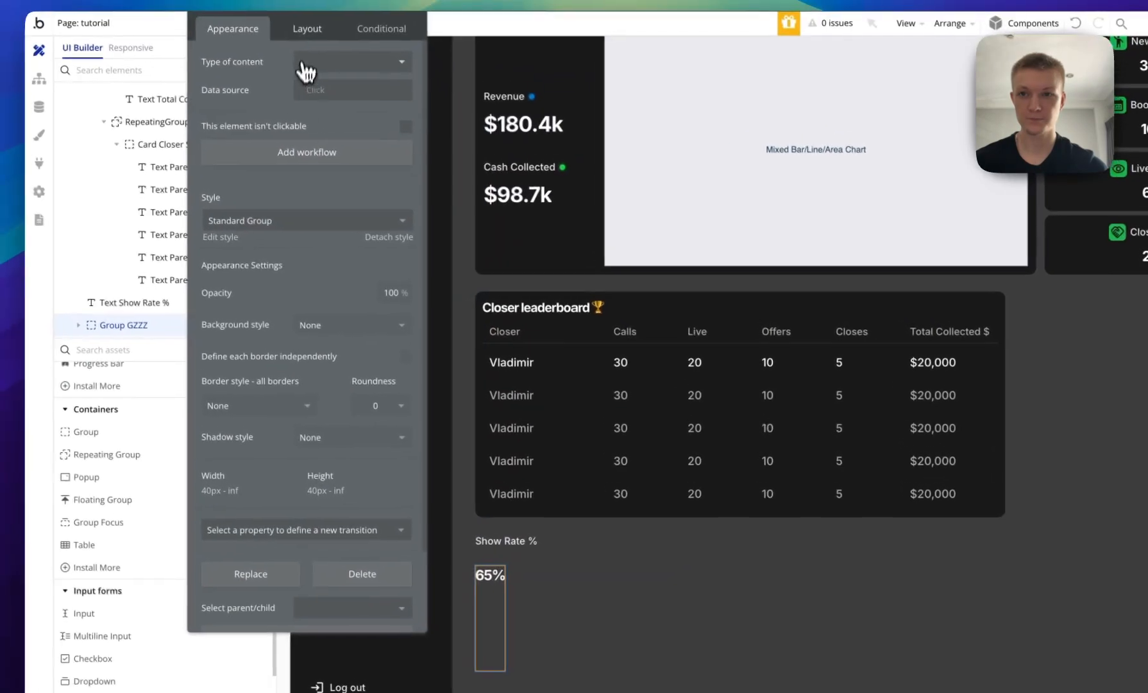
pyautogui.click(414, 355)
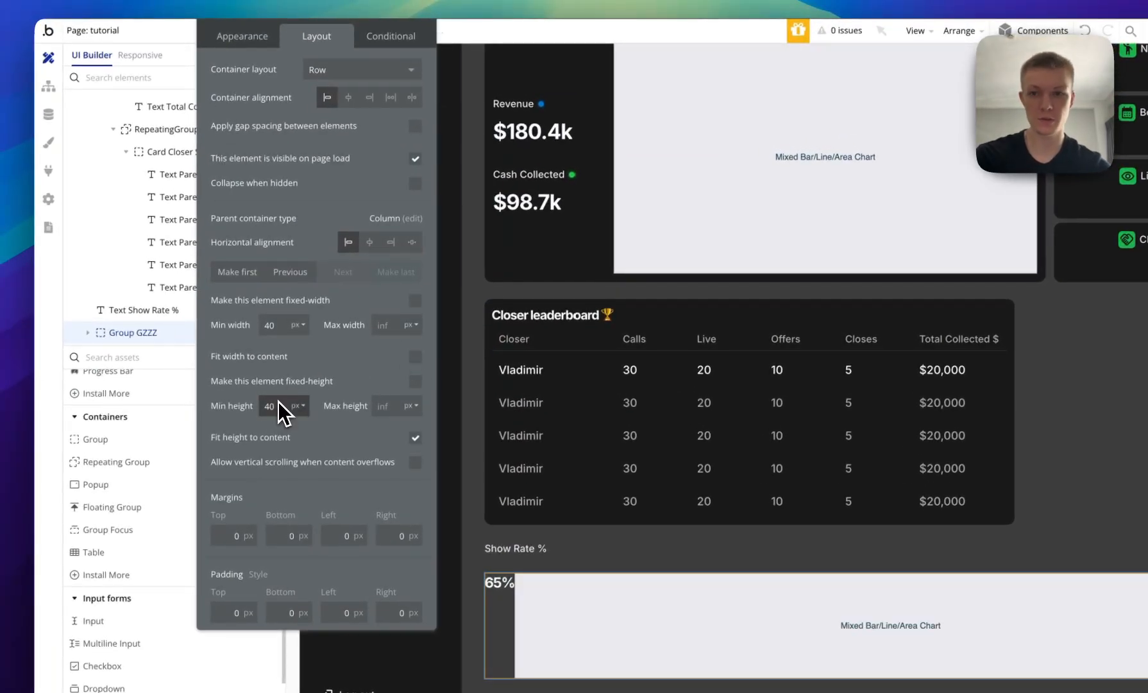
pyautogui.write('0')
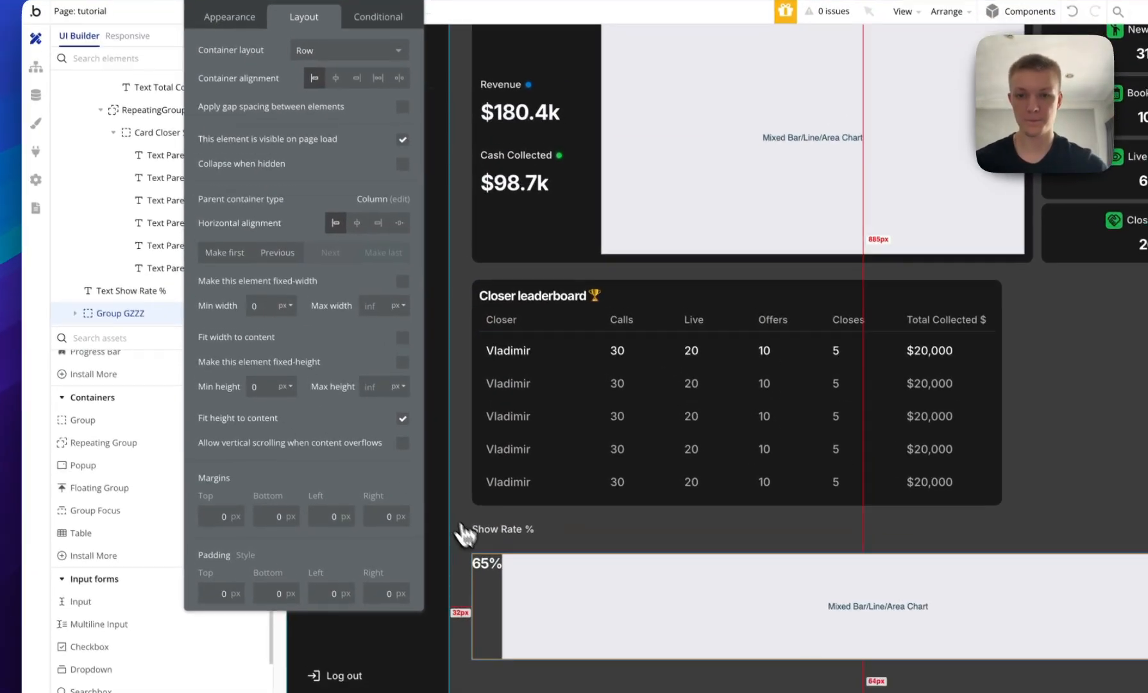
# Center the 65% text vertically within its row group and apply 4 px row and column gaps to the group.
pyautogui.click(499, 582)
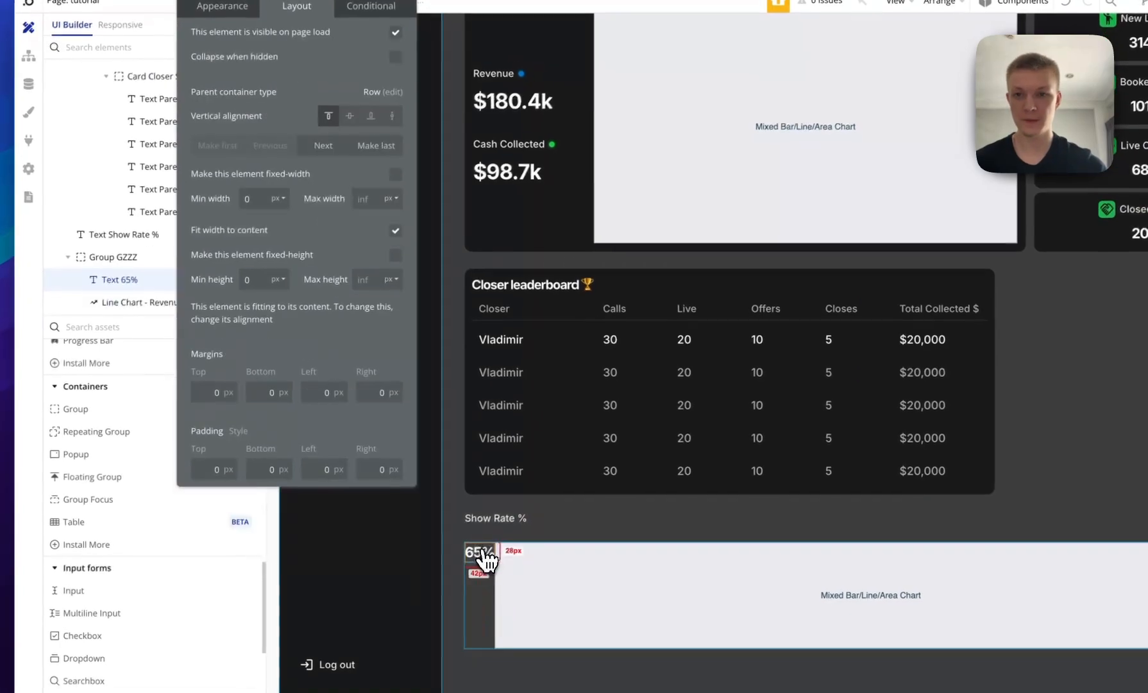
pyautogui.click(348, 114)
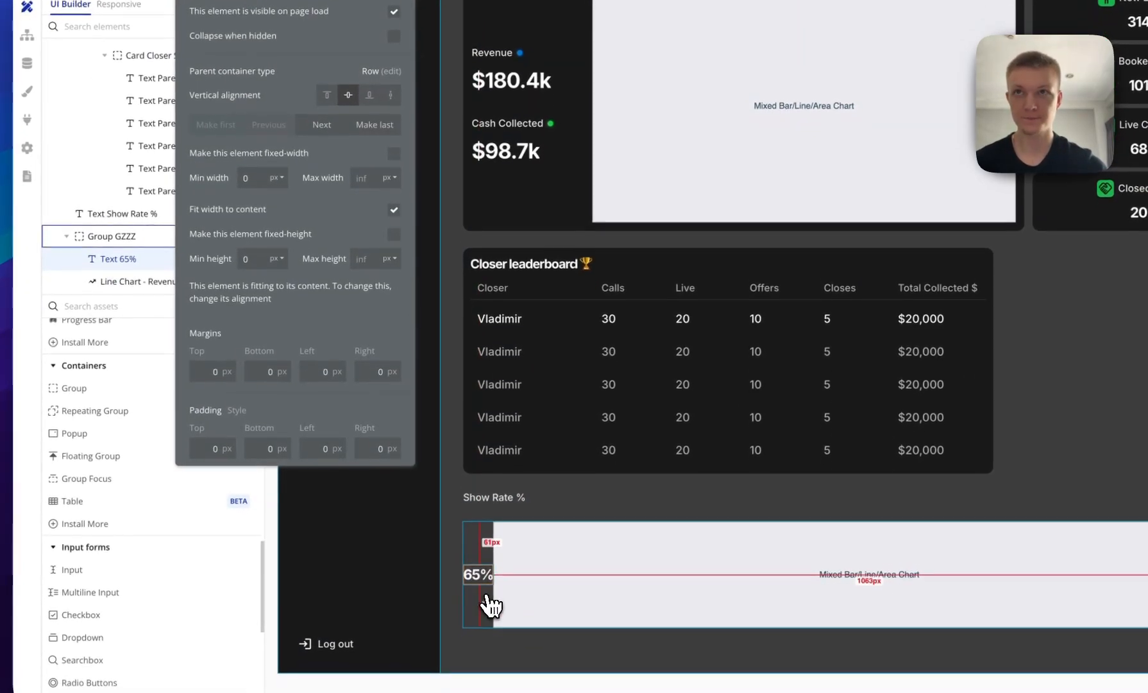
pyautogui.click(491, 603)
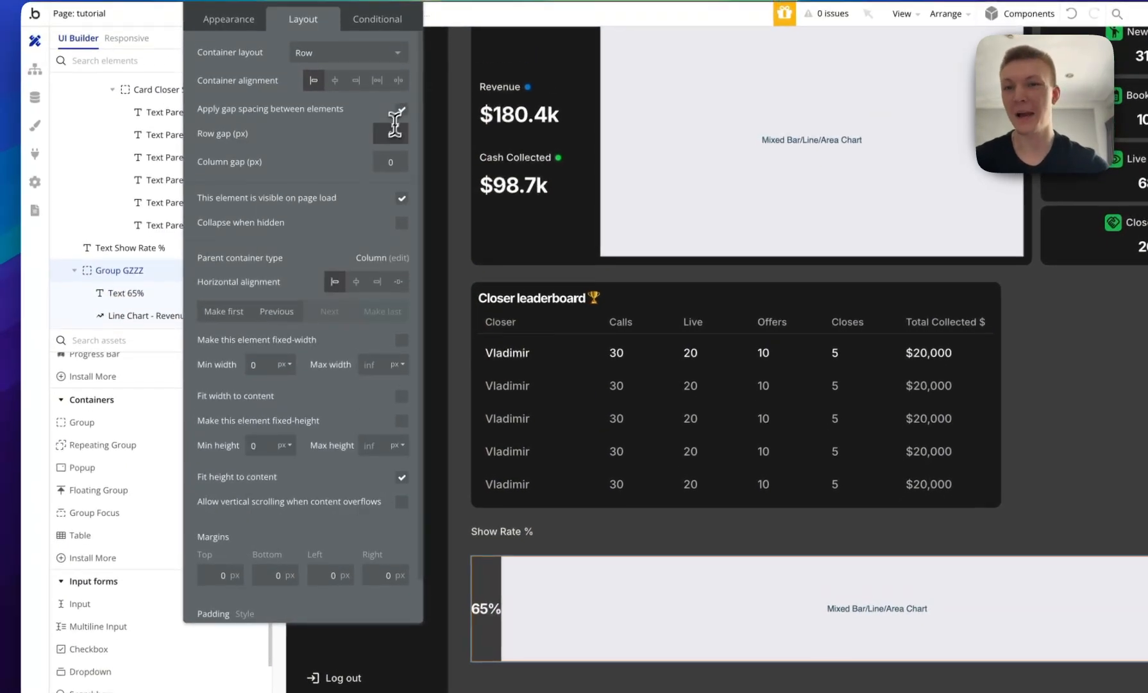
pyautogui.click(383, 99)
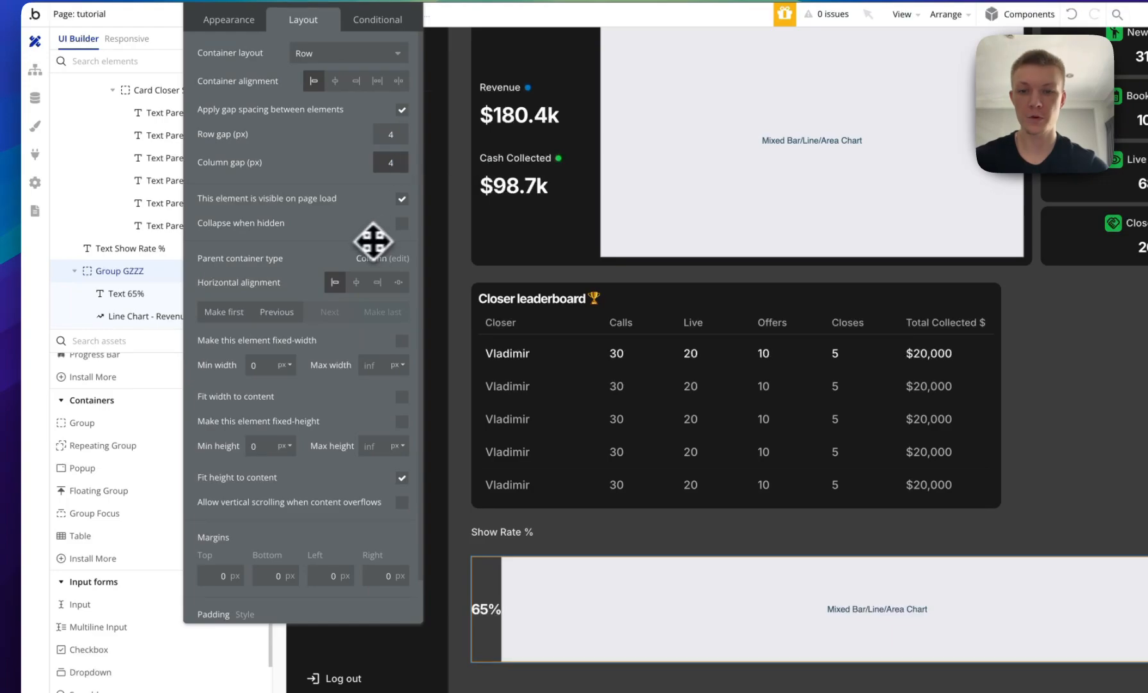
# Rename the line chart beside the 65% text to Line Chart - Show Rate.
pyautogui.click(508, 627)
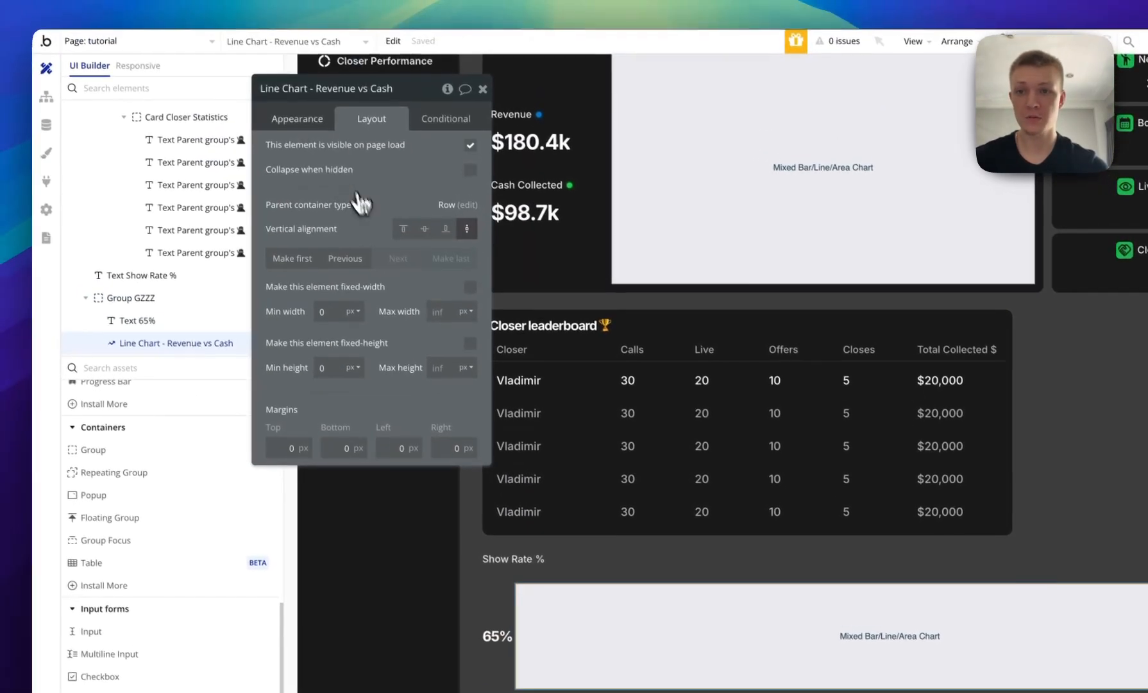
pyautogui.click(280, 71)
pyautogui.click(337, 43)
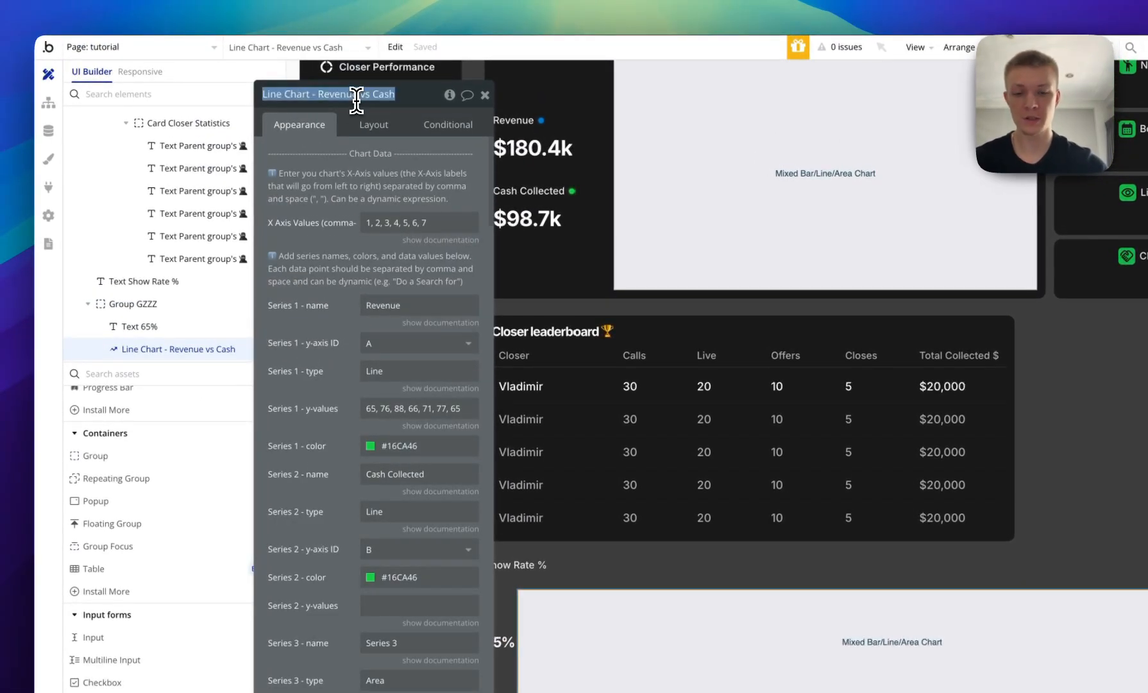
pyautogui.write('Line Chart - Show Rat')
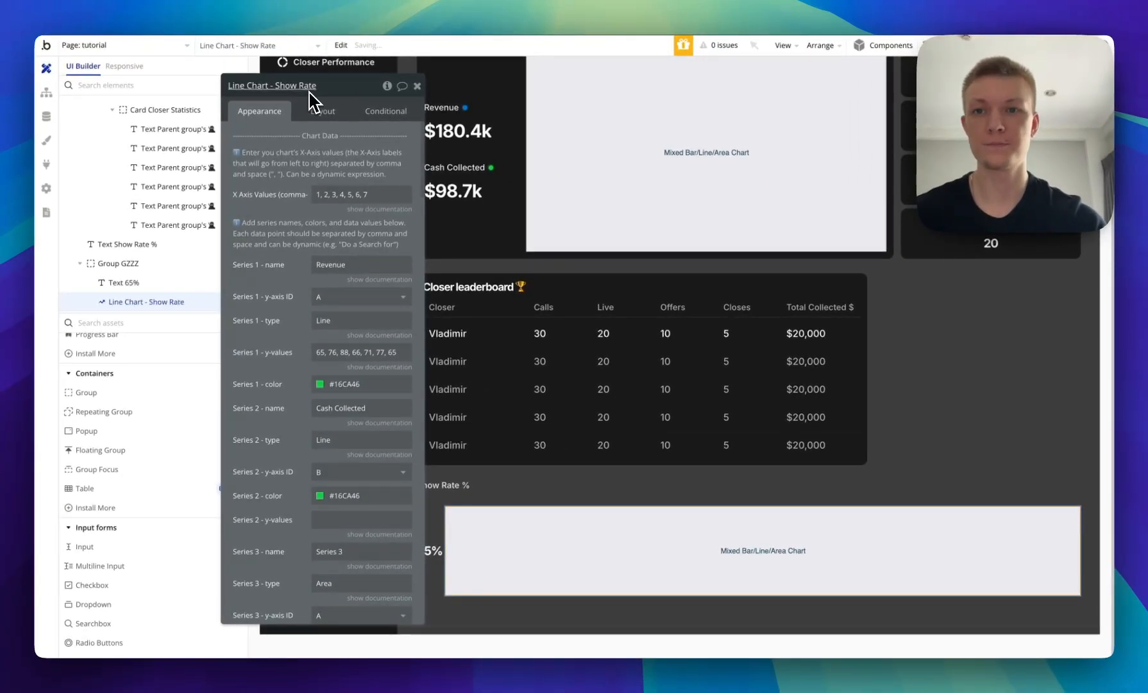
# Try limiting the row group's maximum height to 80 px with fit height to content off, and revert both settings.
pyautogui.scroll(-6, 271, 274)
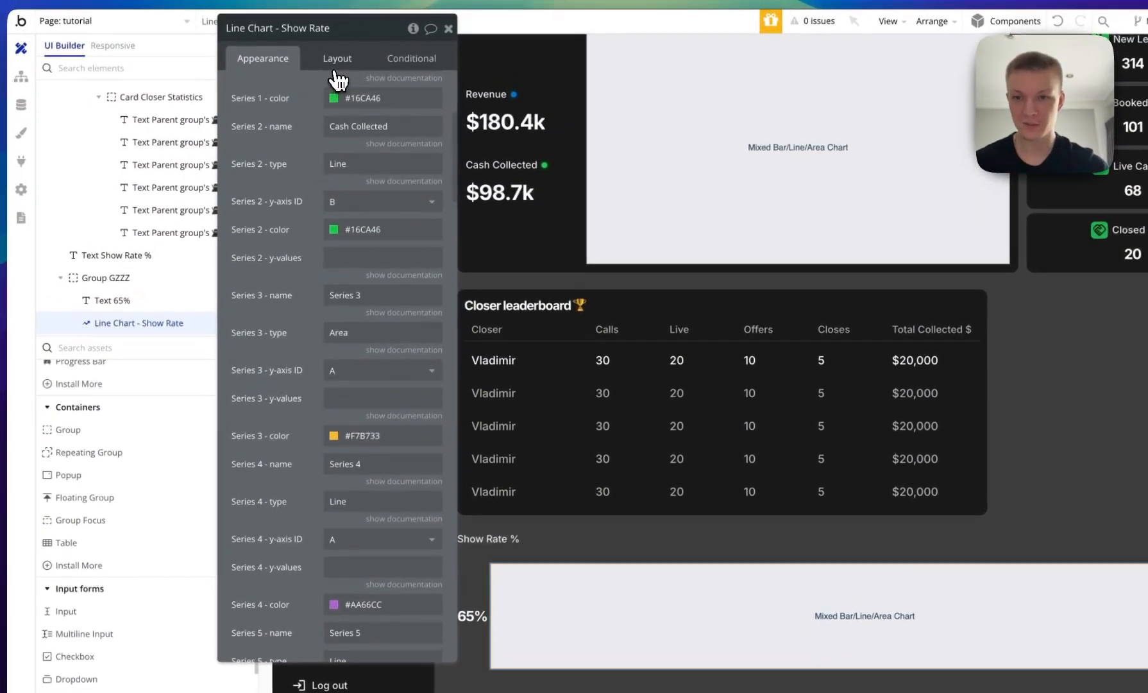
pyautogui.click(325, 16)
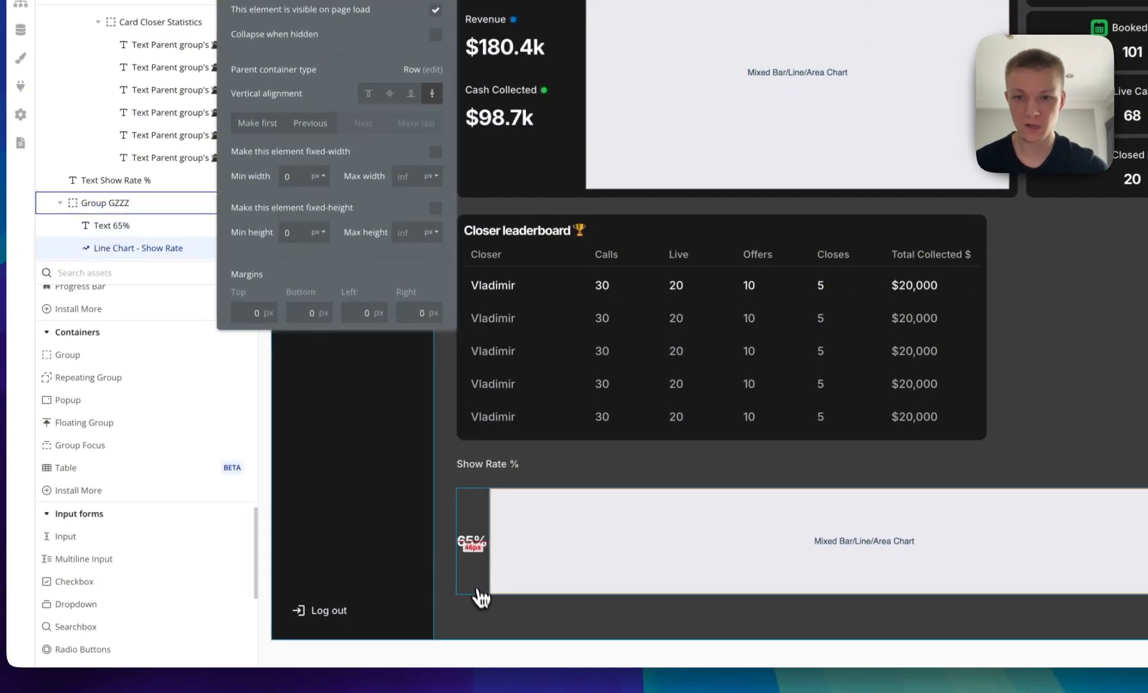
pyautogui.click(477, 663)
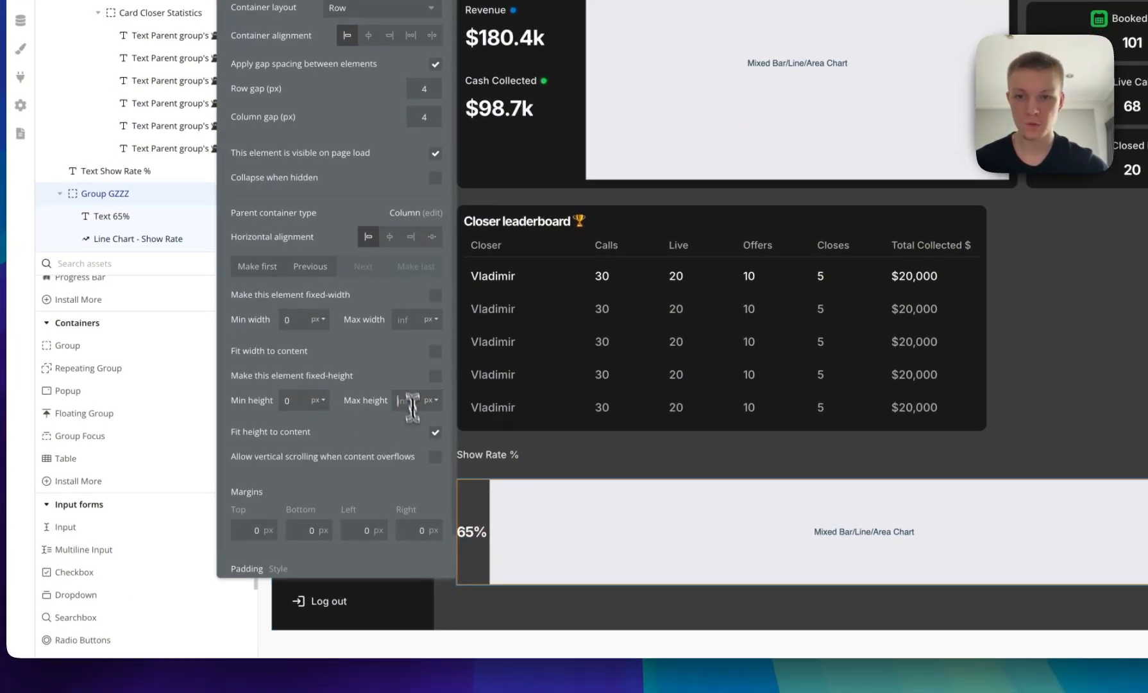
pyautogui.write('80')
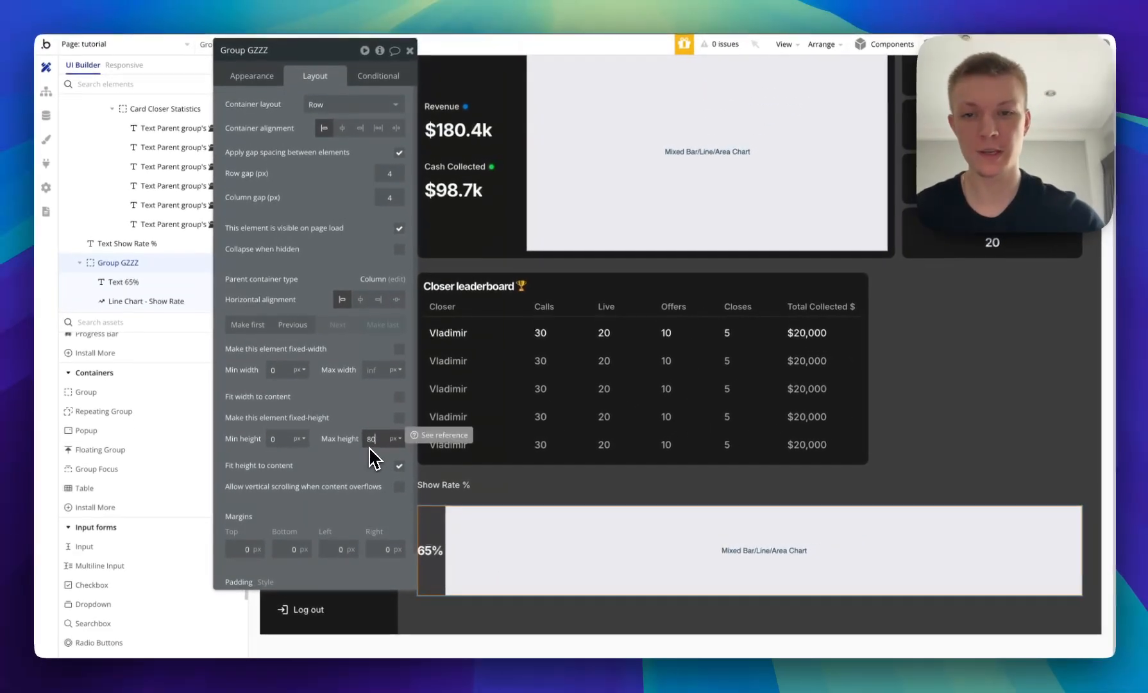
pyautogui.press('Return')
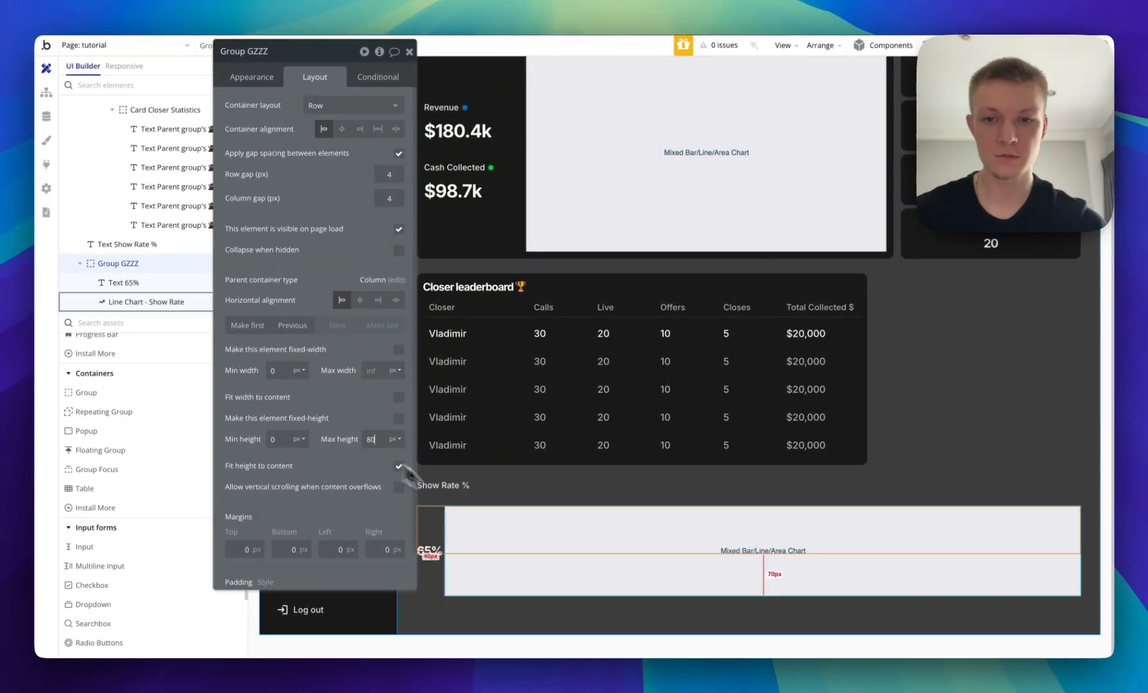
pyautogui.click(400, 468)
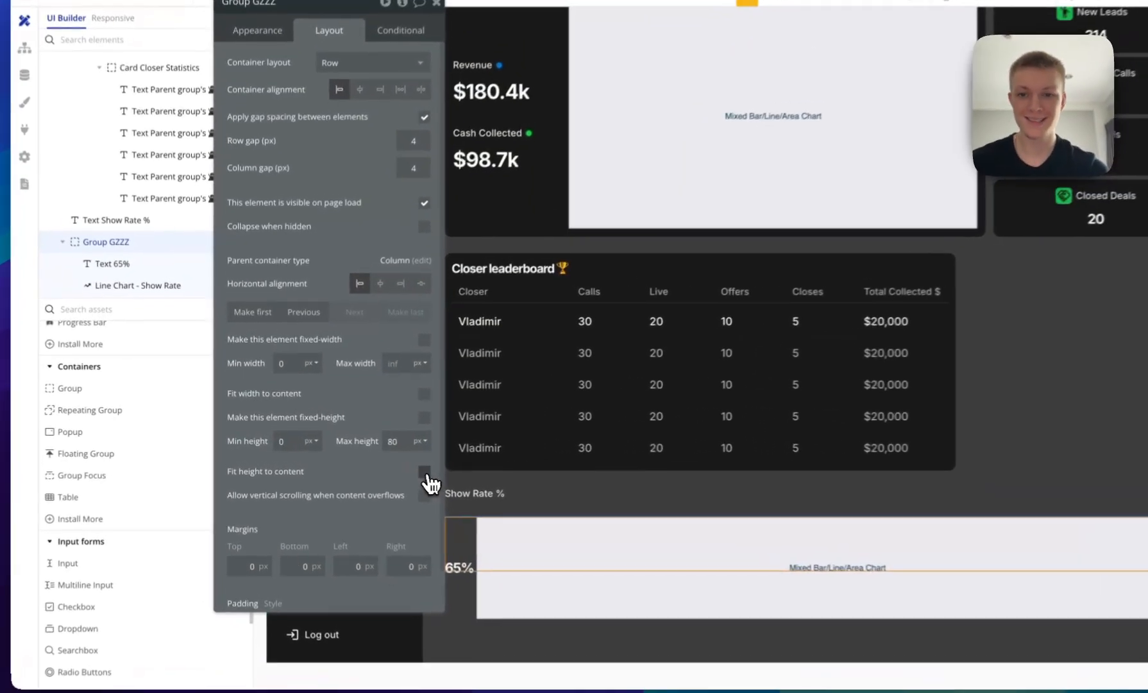
pyautogui.doubleClick(376, 439)
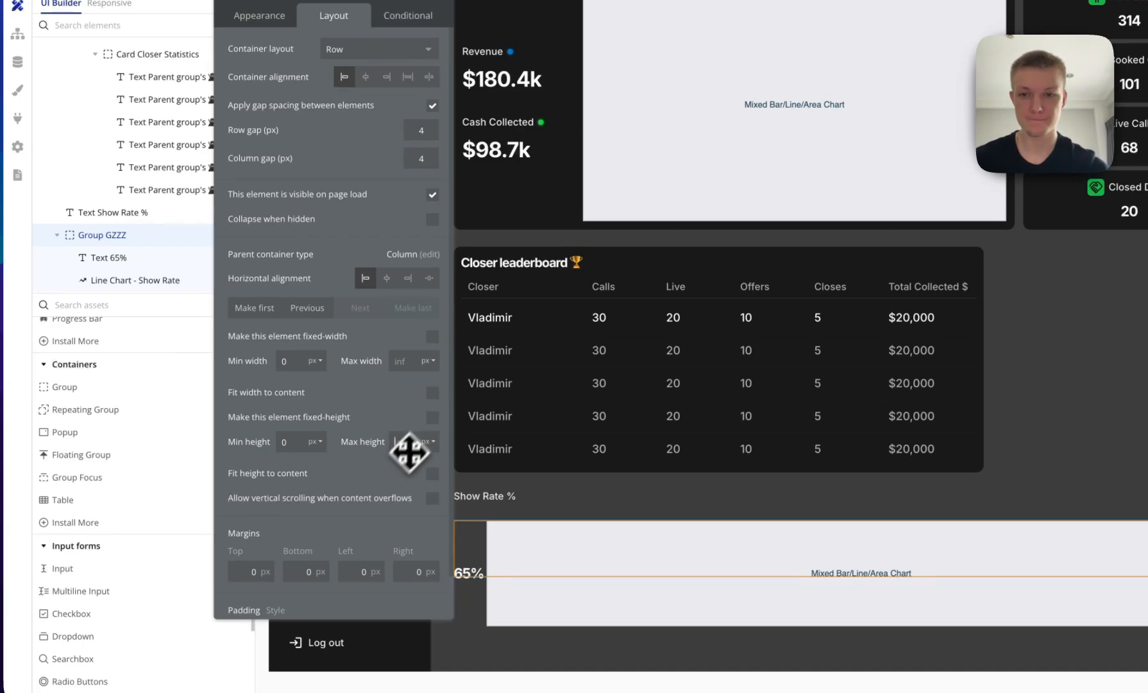
pyautogui.click(433, 473)
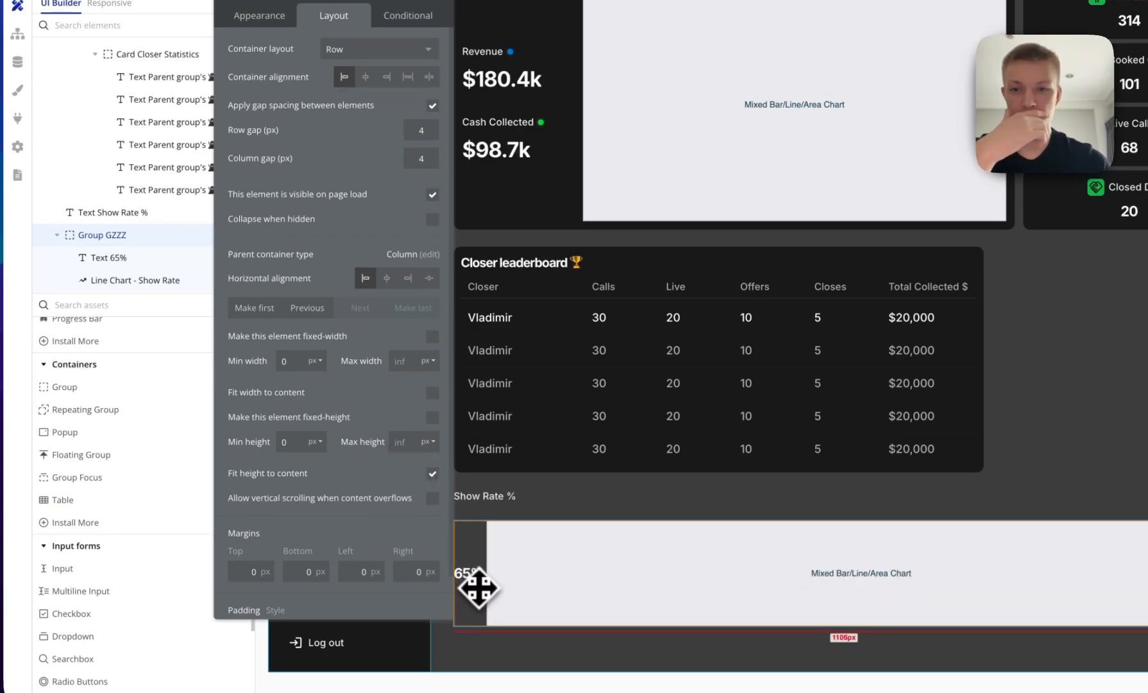
# Reduce the Show Rate line chart's minimum height, then fit its row group's width to content with a 150 px minimum width.
pyautogui.click(504, 596)
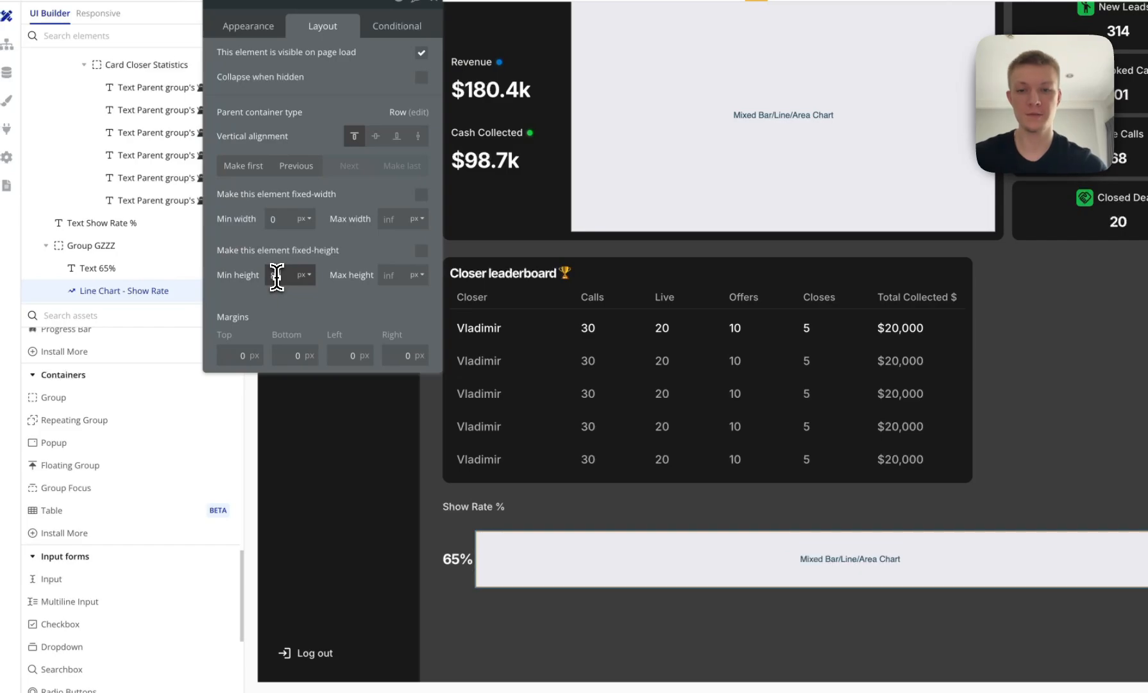
pyautogui.click(449, 565)
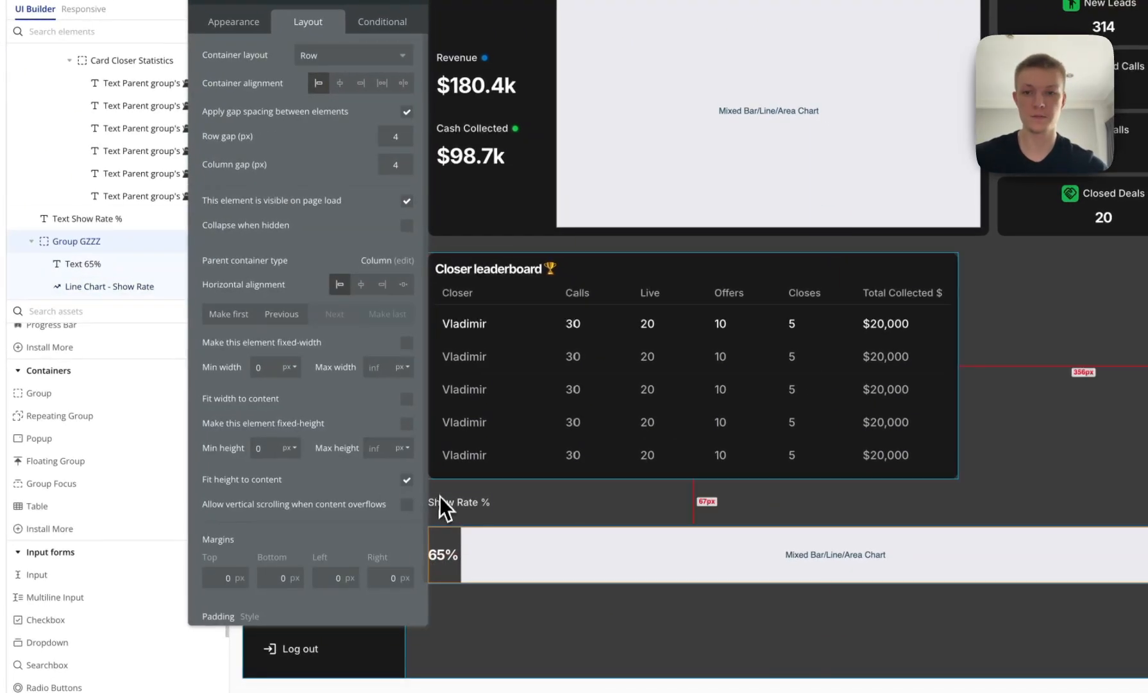
pyautogui.click(407, 399)
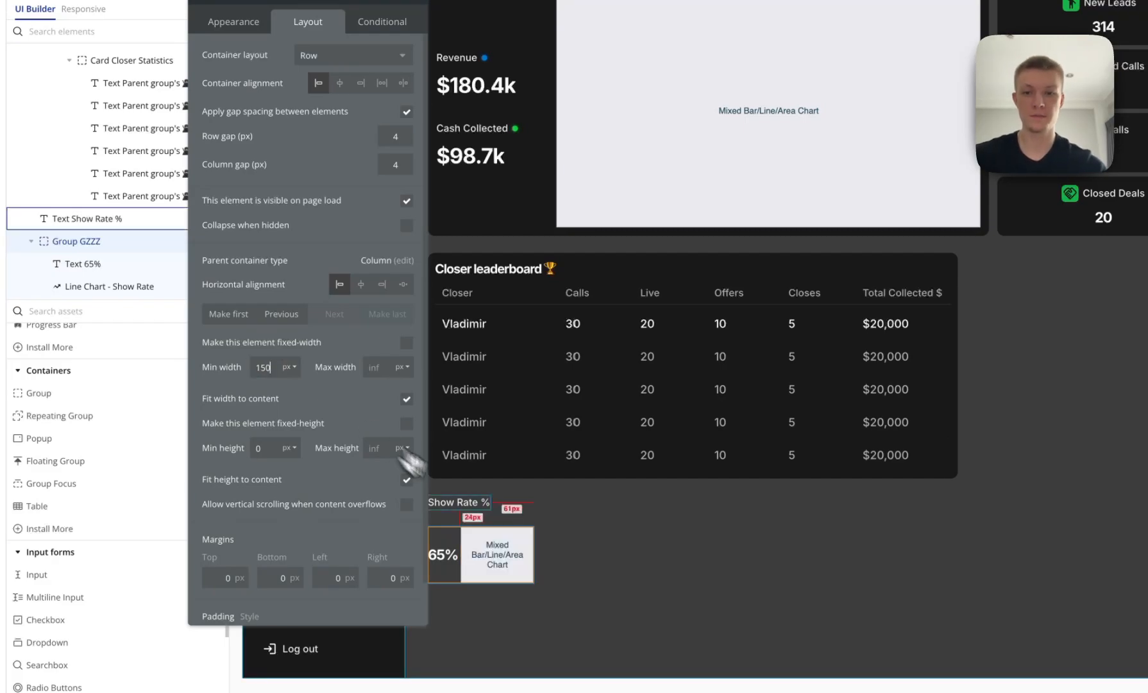
# Group the Show Rate % text and the row group in a column container, and center the text horizontally within it.
pyautogui.keyDown('shift'); pyautogui.click(471, 506); pyautogui.keyUp('shift')
pyautogui.rightClick(459, 572)
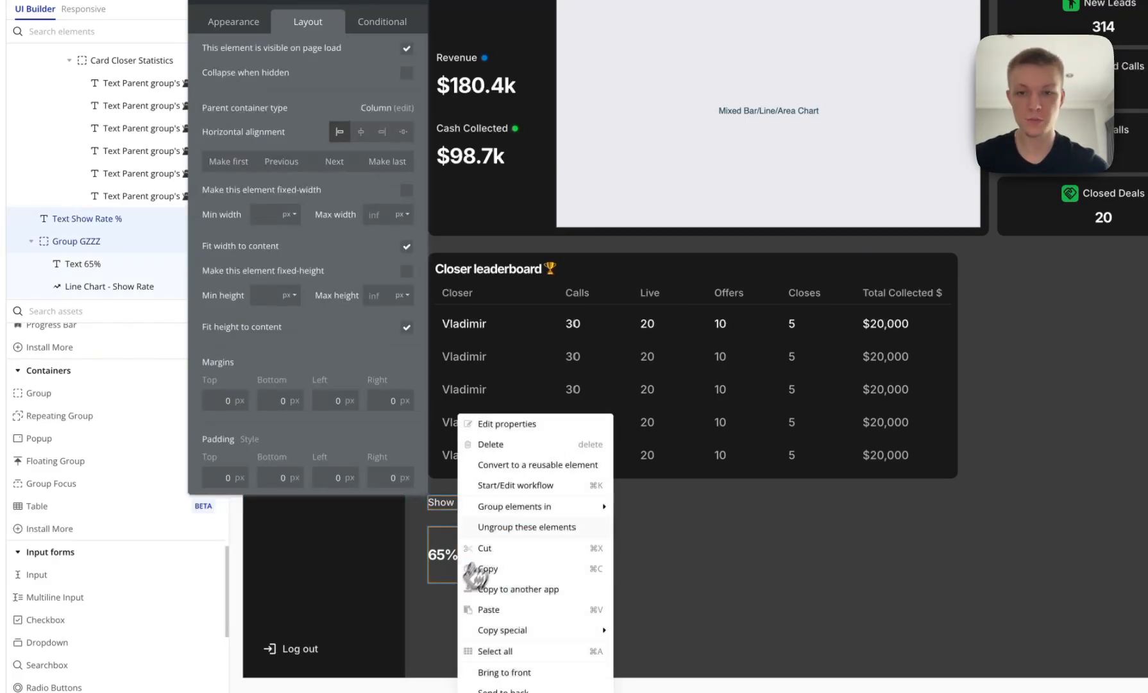
pyautogui.moveTo(548, 511)
pyautogui.click(698, 550)
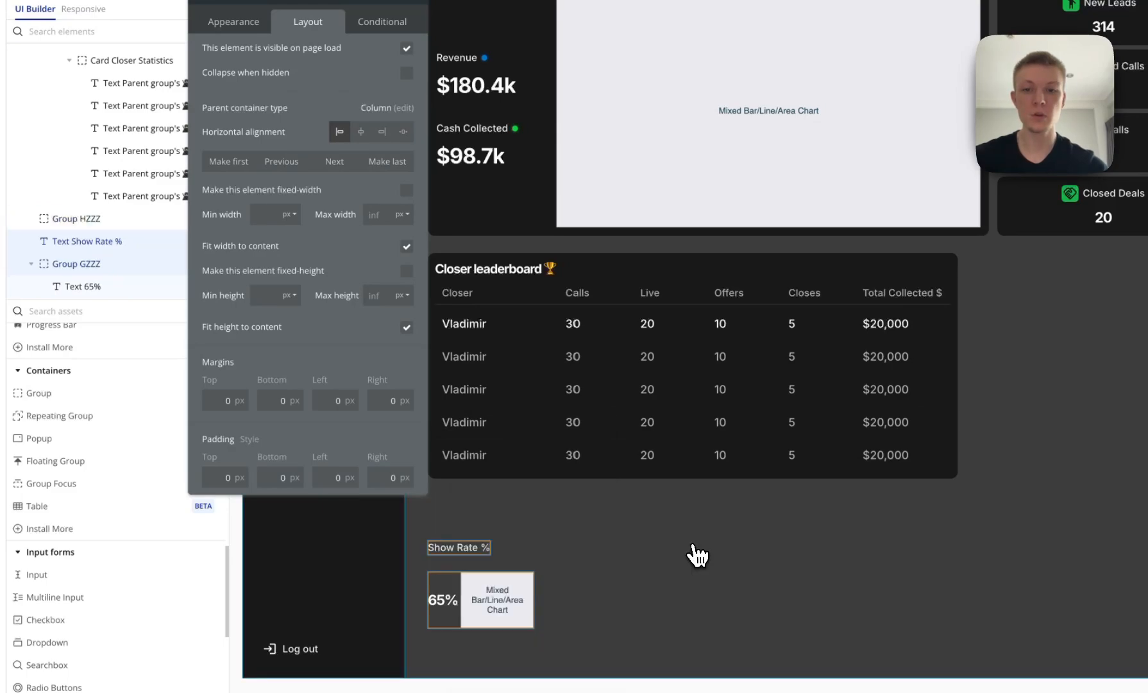
pyautogui.click(365, 135)
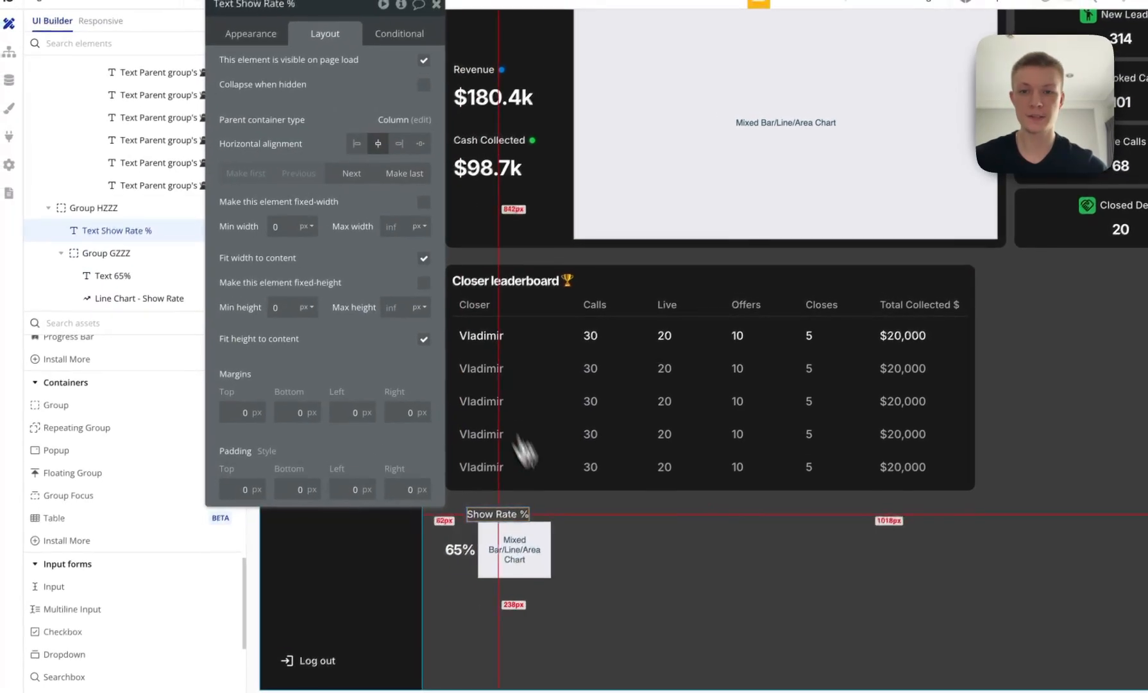
# Give the new column group an 8 px row gap, 10 px padding on all sides, and minimum width and height 0.
pyautogui.click(524, 504)
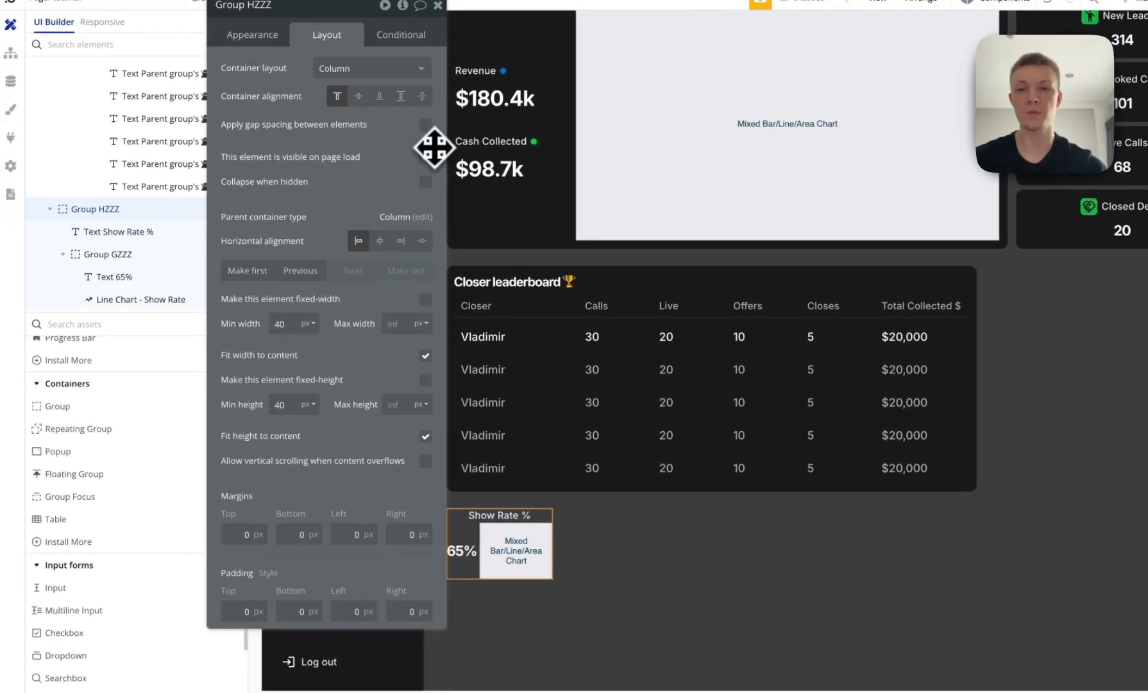
pyautogui.click(425, 125)
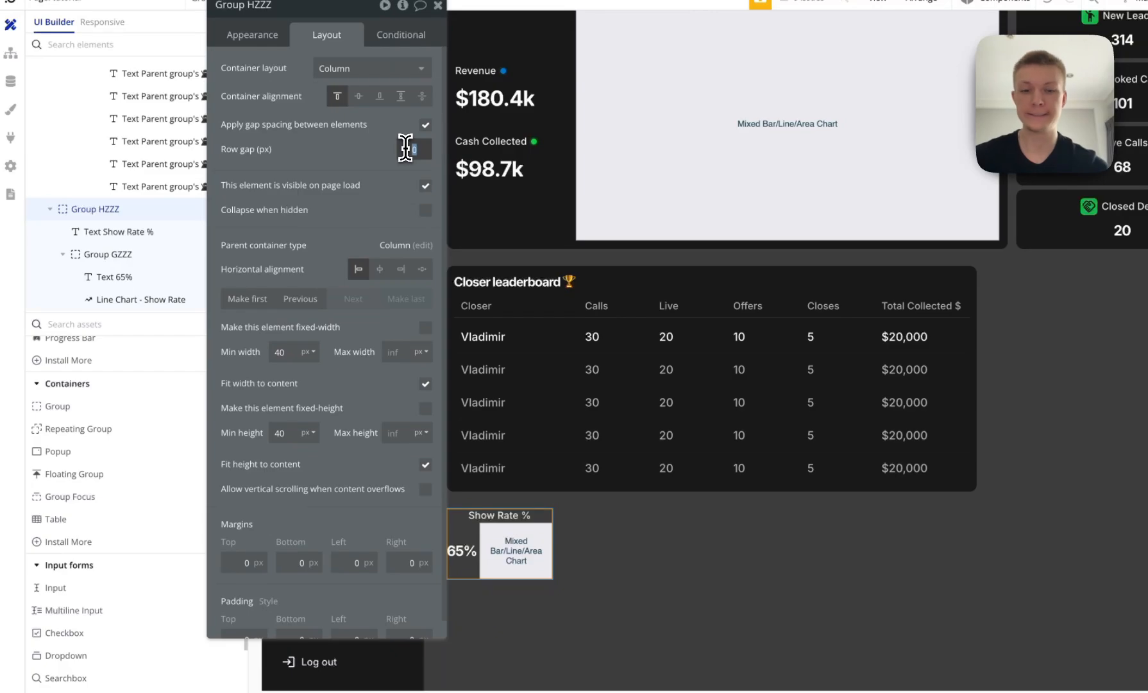
pyautogui.write('8')
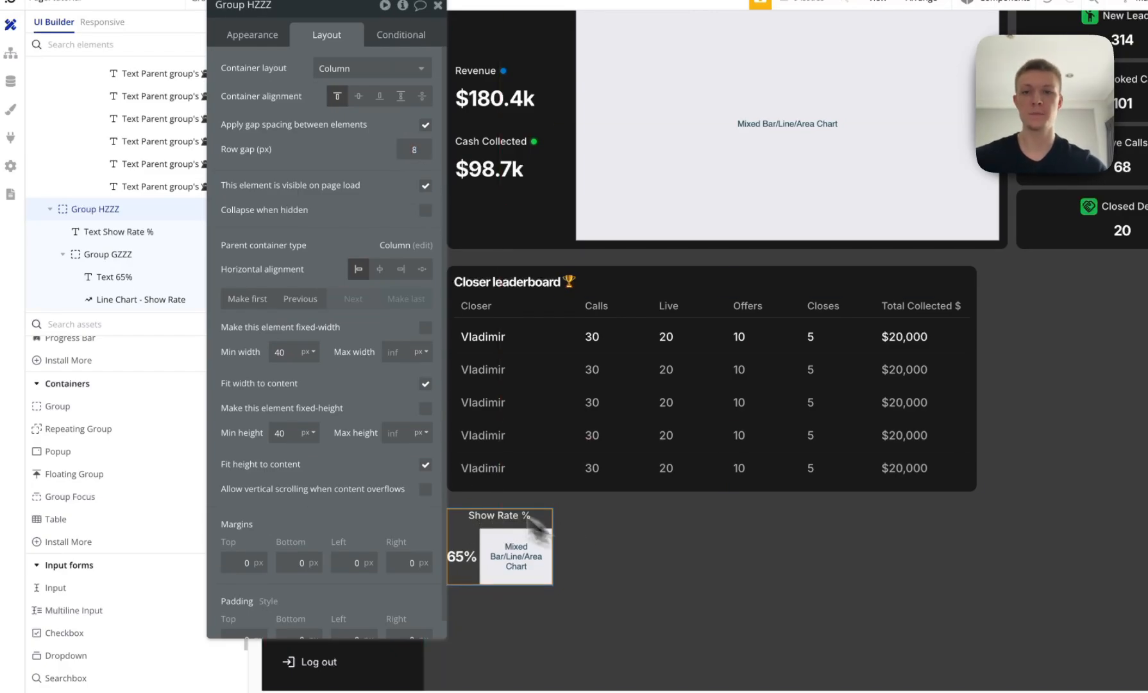
pyautogui.moveTo(346, 516); pyautogui.dragTo(401, 419)
pyautogui.scroll(-2, 361, 473)
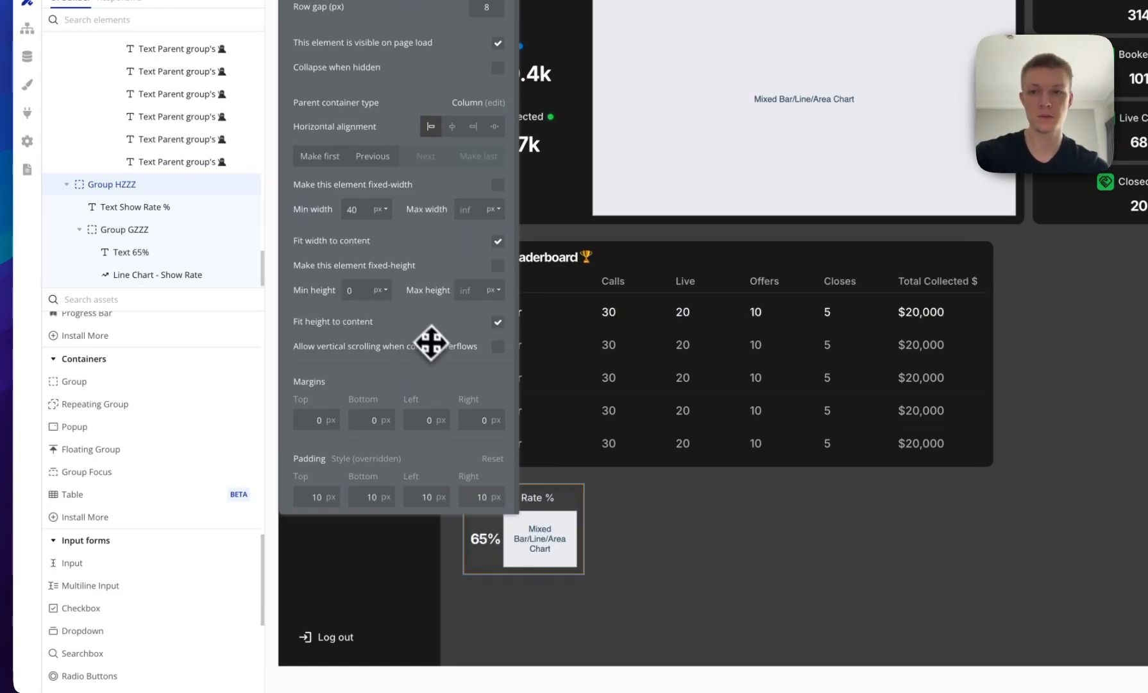
pyautogui.moveTo(382, 233); pyautogui.dragTo(374, 259)
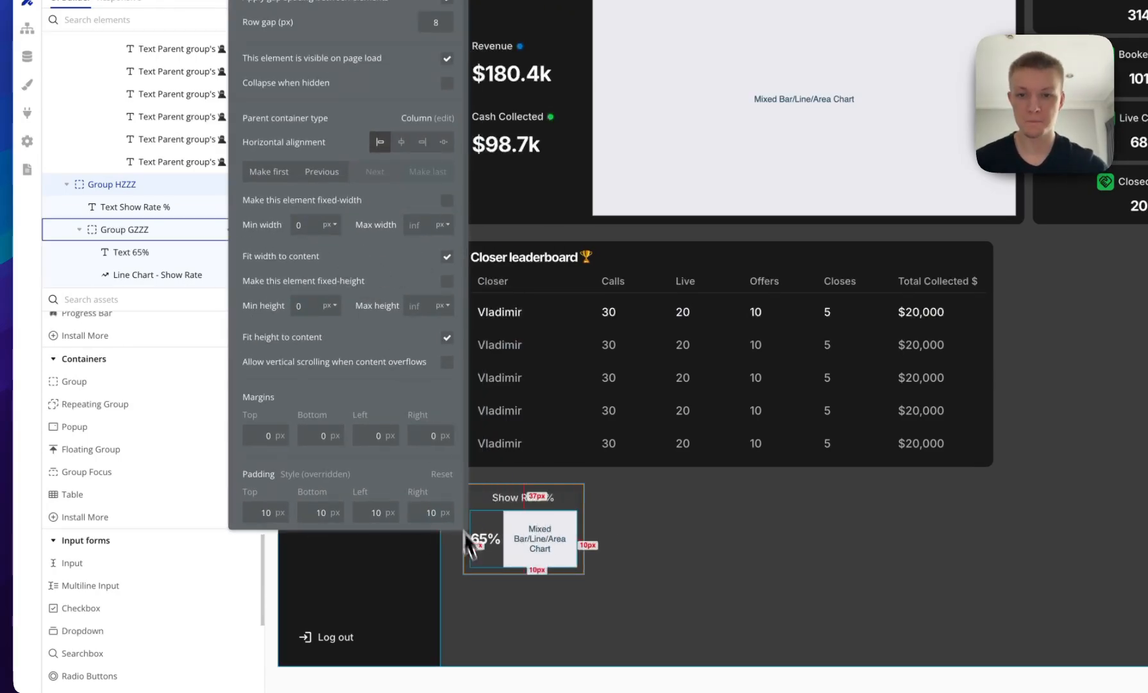
# Style the column group as a card with the flat background color Background (#191919) and a roundness of 10.
pyautogui.moveTo(301, 37); pyautogui.dragTo(344, 155)
pyautogui.click(319, 87)
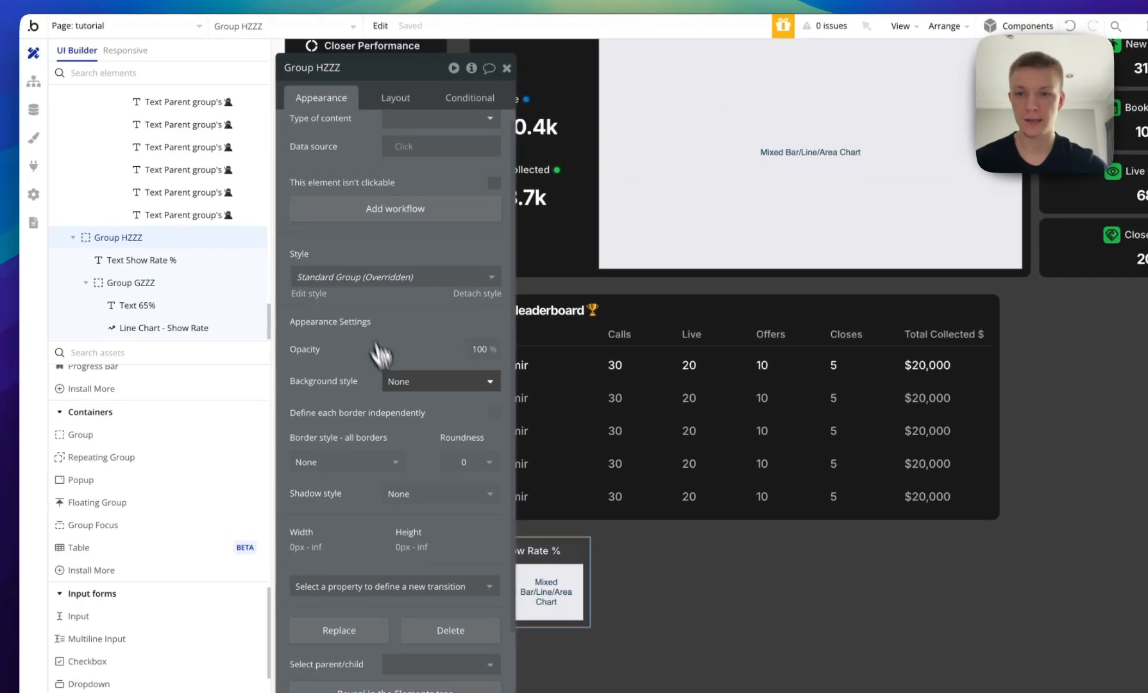
pyautogui.click(410, 369)
pyautogui.click(417, 421)
pyautogui.click(424, 410)
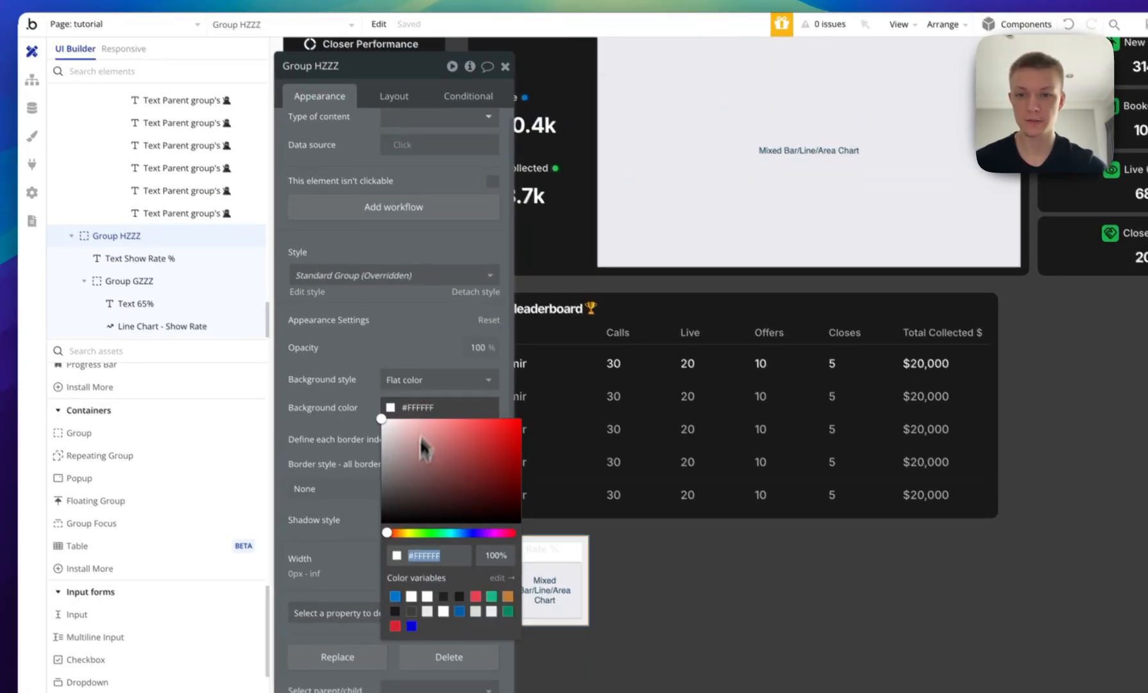
pyautogui.click(460, 595)
pyautogui.click(315, 384)
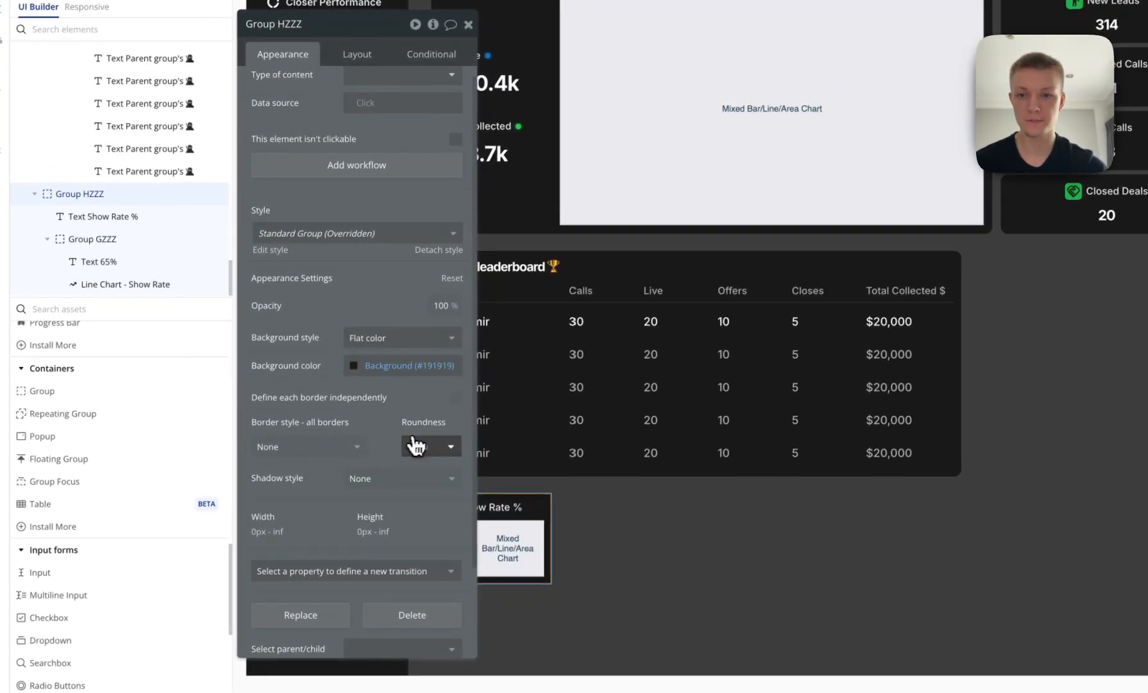
pyautogui.click(416, 445)
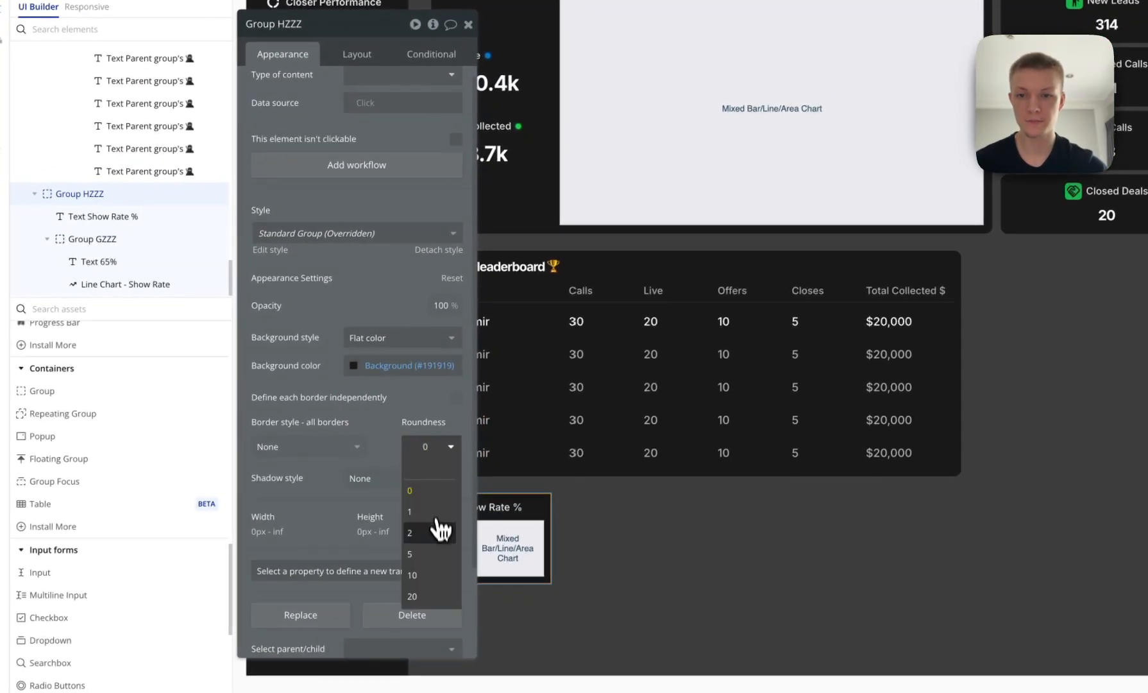
pyautogui.click(439, 574)
# Check the Show Rate % card's appearance in the page preview.
pyautogui.moveTo(333, 377); pyautogui.dragTo(224, 309)
pyautogui.click(716, 589)
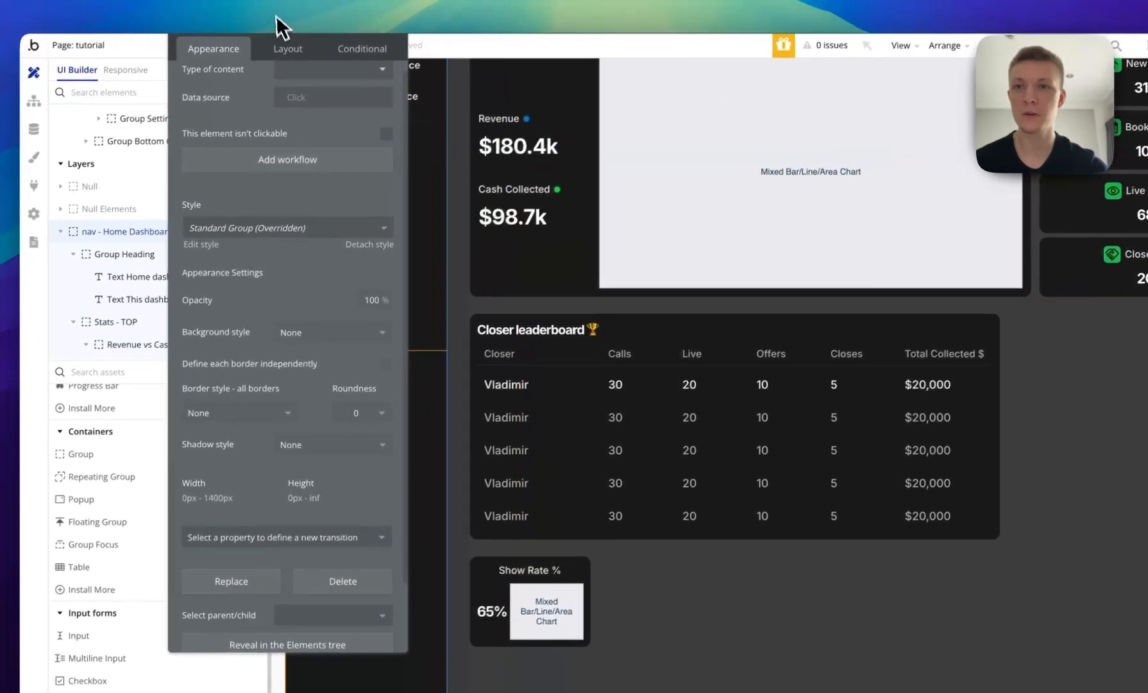
pyautogui.click(277, 15)
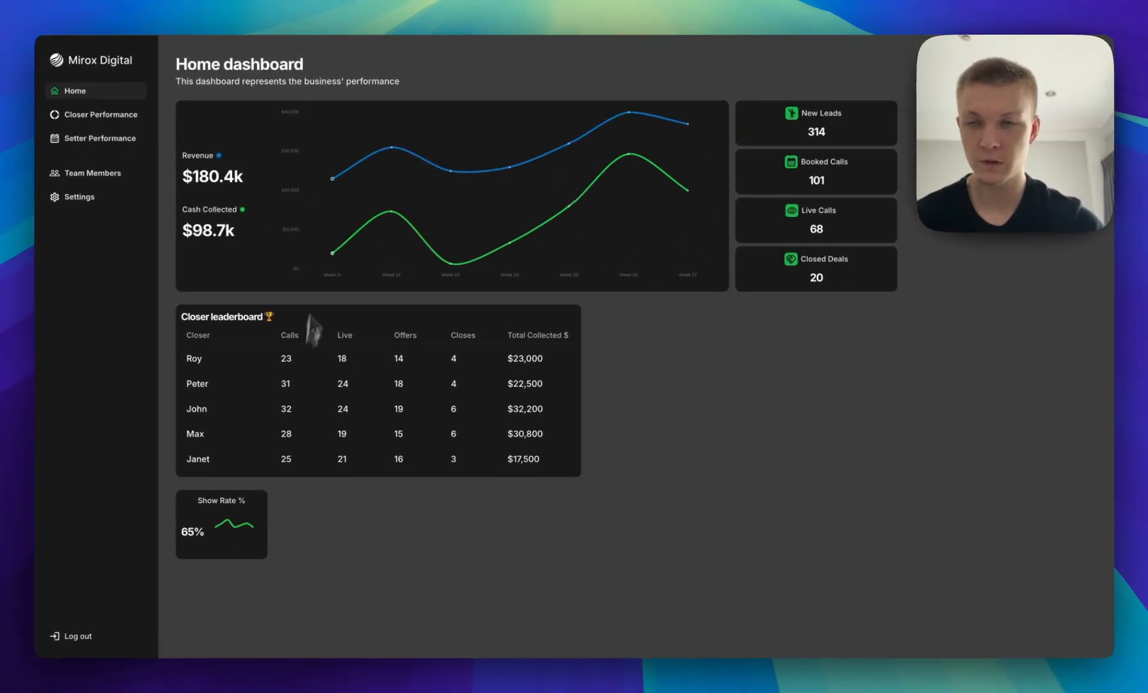
# Set the Show Rate line chart's chart padding to 0 px and reload the page preview.
pyautogui.click(177, 23)
pyautogui.click(440, 479)
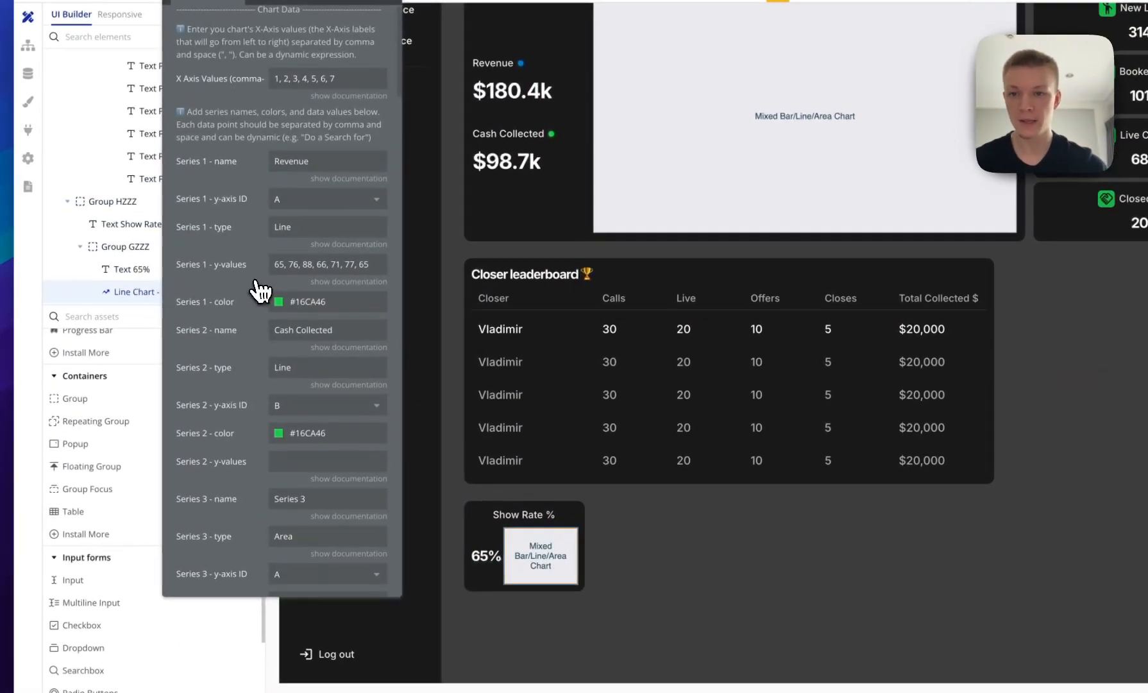
pyautogui.scroll(-15, 259, 290)
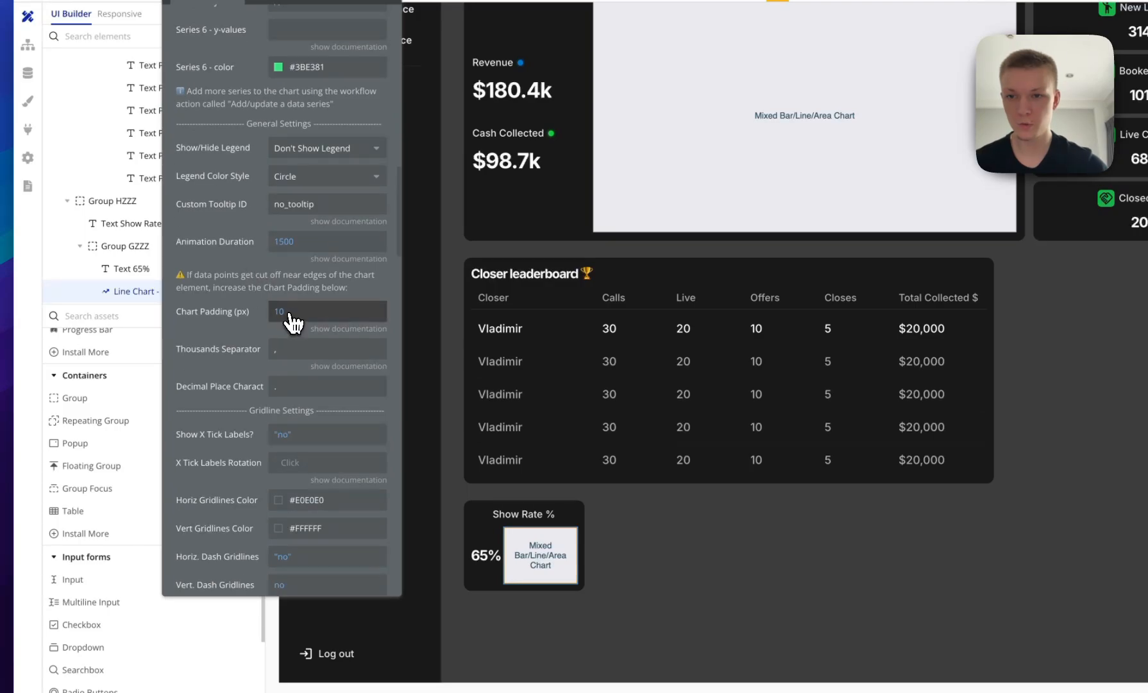
pyautogui.click(283, 314)
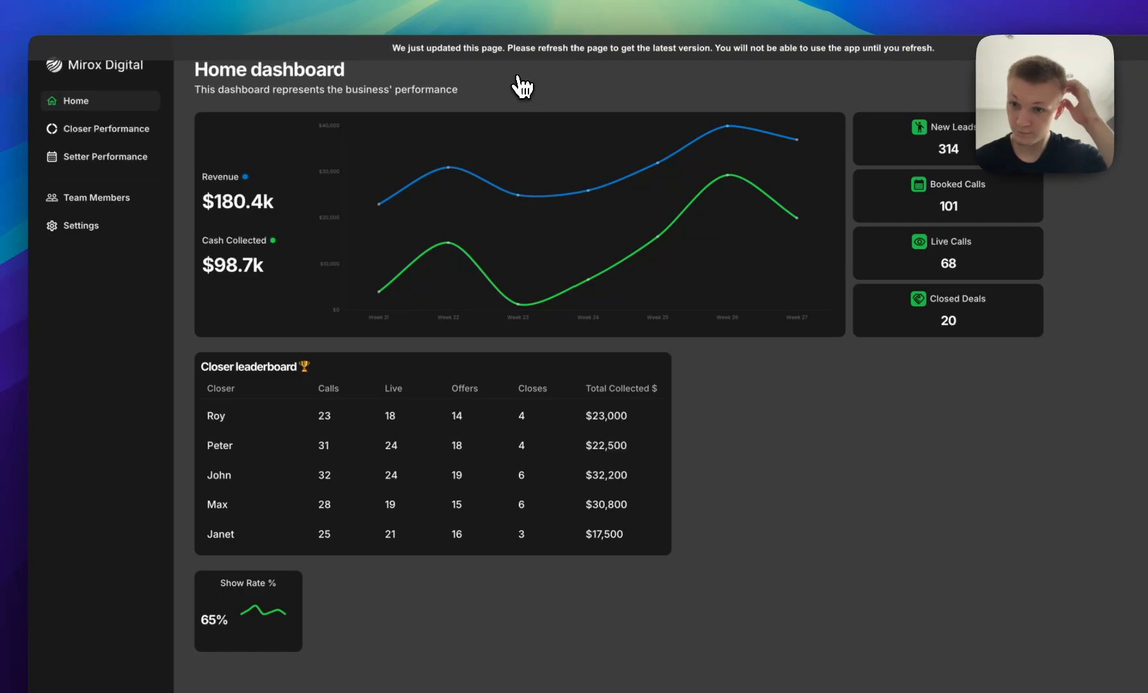
pyautogui.press('super+r')
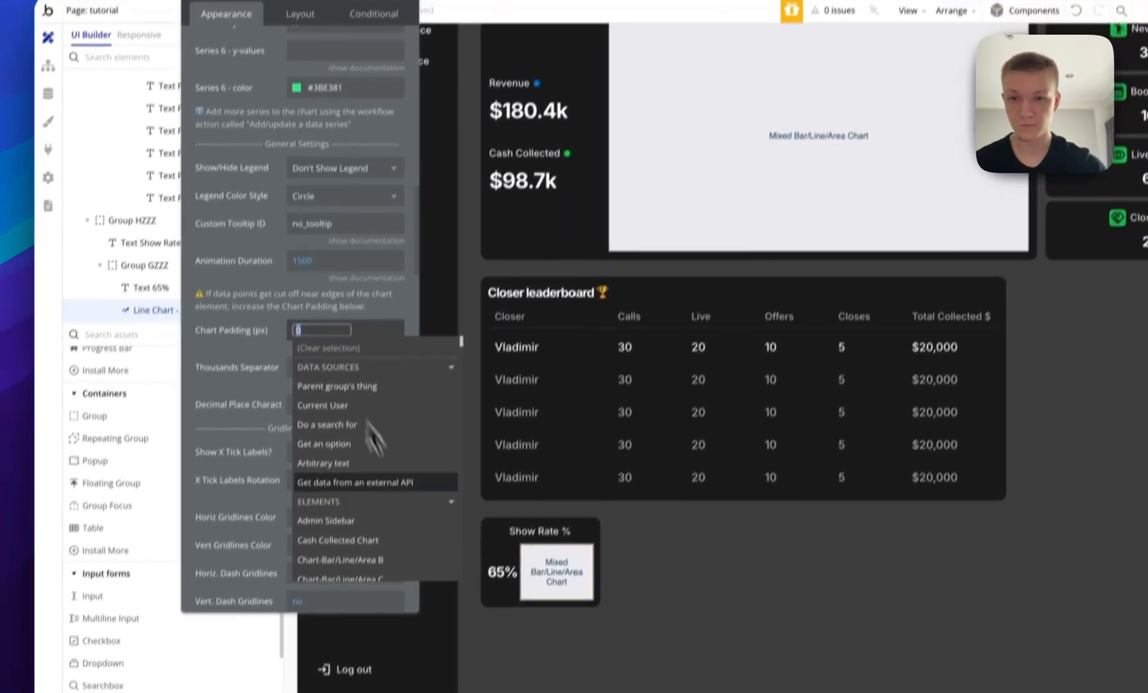
pyautogui.click(231, 341)
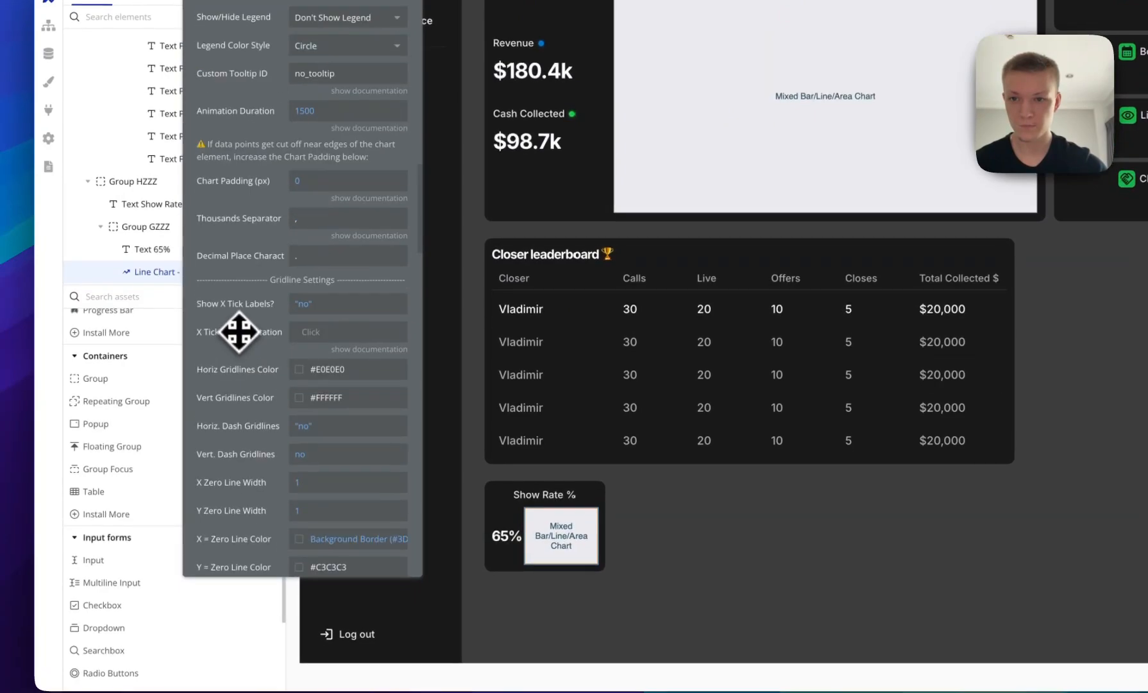
# Clear the Y Axis "A" minimum of the Show Rate line chart and reload the page preview.
pyautogui.scroll(-10, 239, 332)
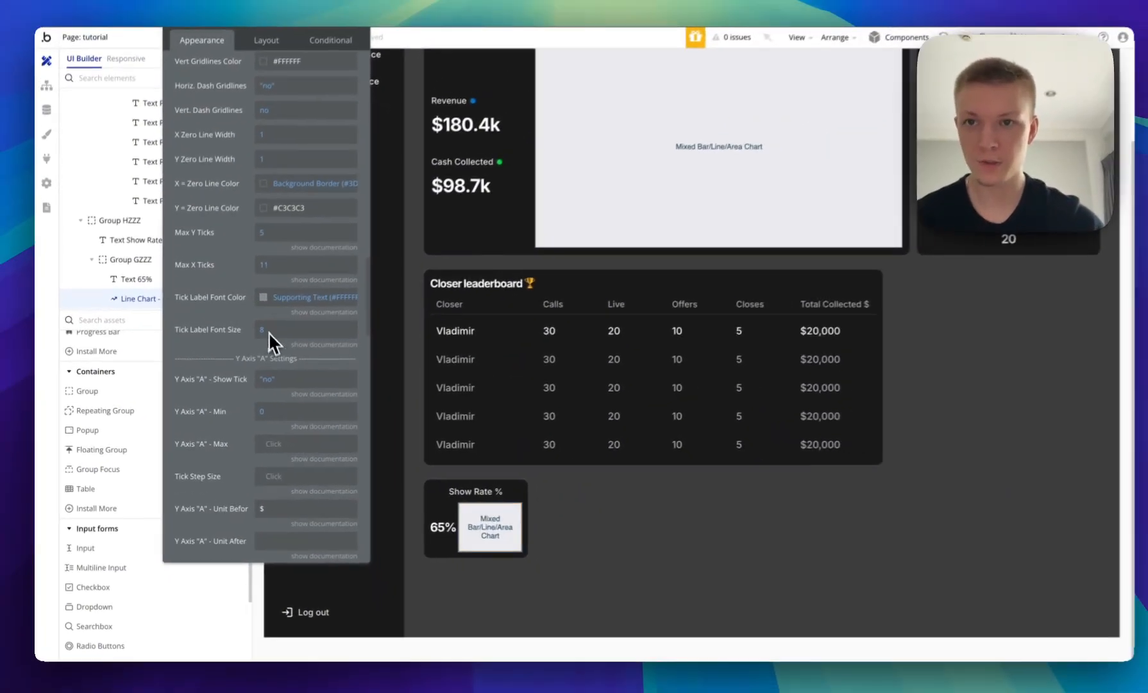
pyautogui.scroll(-3, 240, 239)
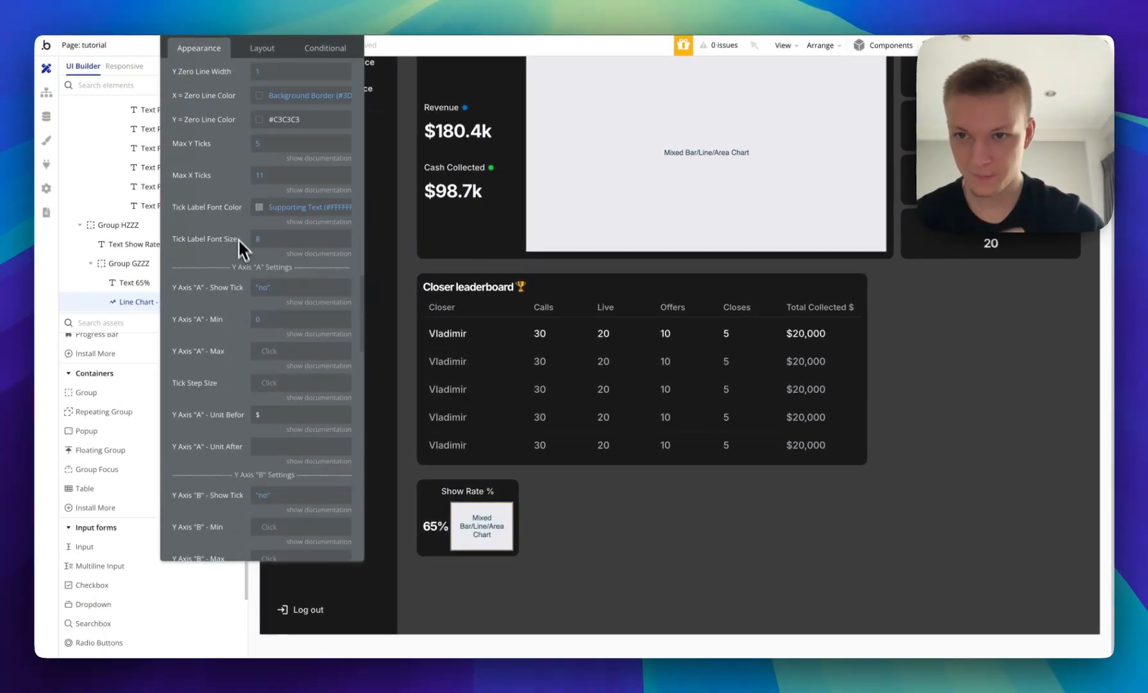
pyautogui.click(259, 321)
pyautogui.press('BackSpace')
pyautogui.click(231, 328)
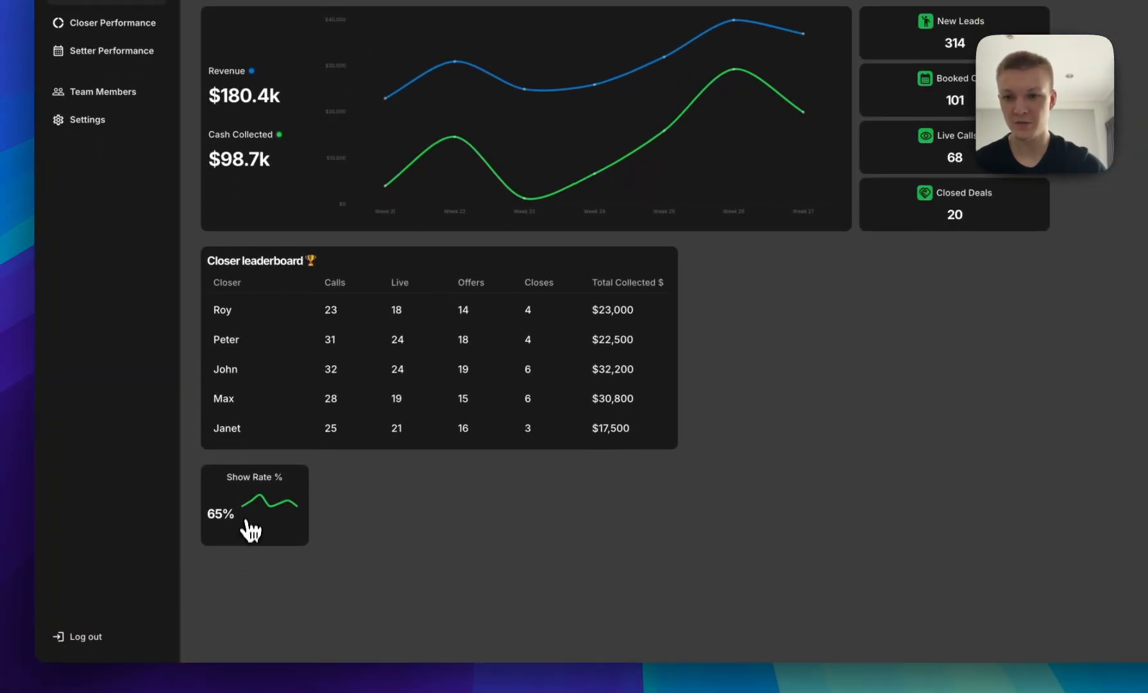
pyautogui.press('super+r')
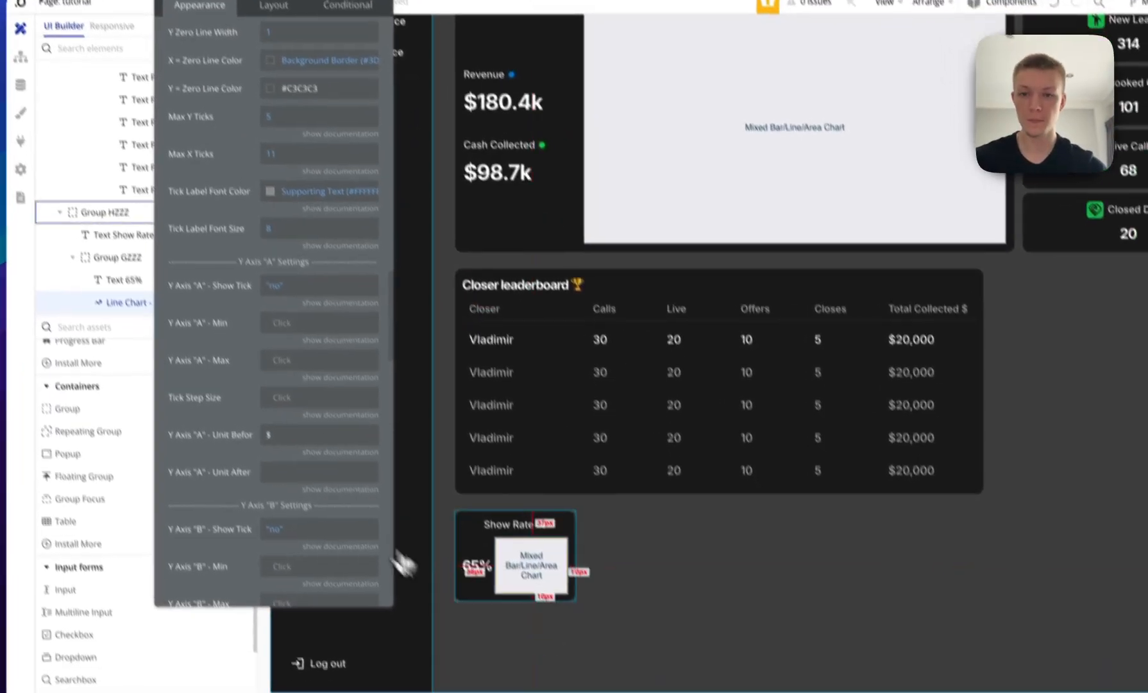
# Copy the Show Rate % card and paste three duplicates into the home dashboard container below it.
pyautogui.click(457, 500)
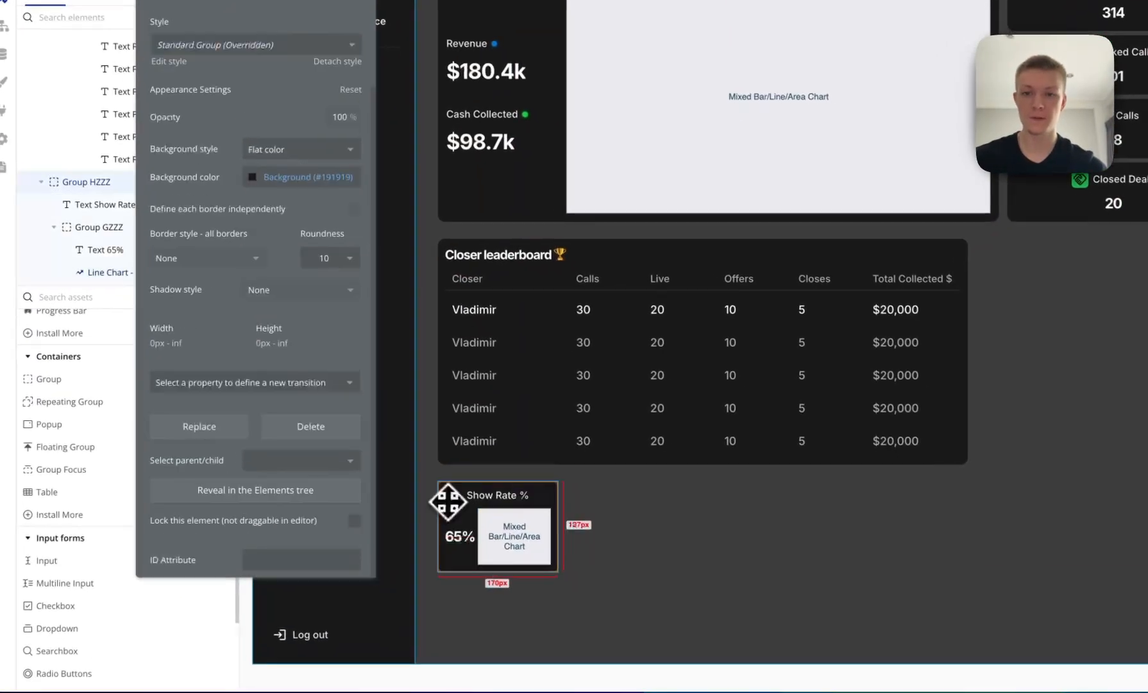
pyautogui.press('super+c')
pyautogui.click(629, 497)
pyautogui.press('super+v')
pyautogui.click(645, 533)
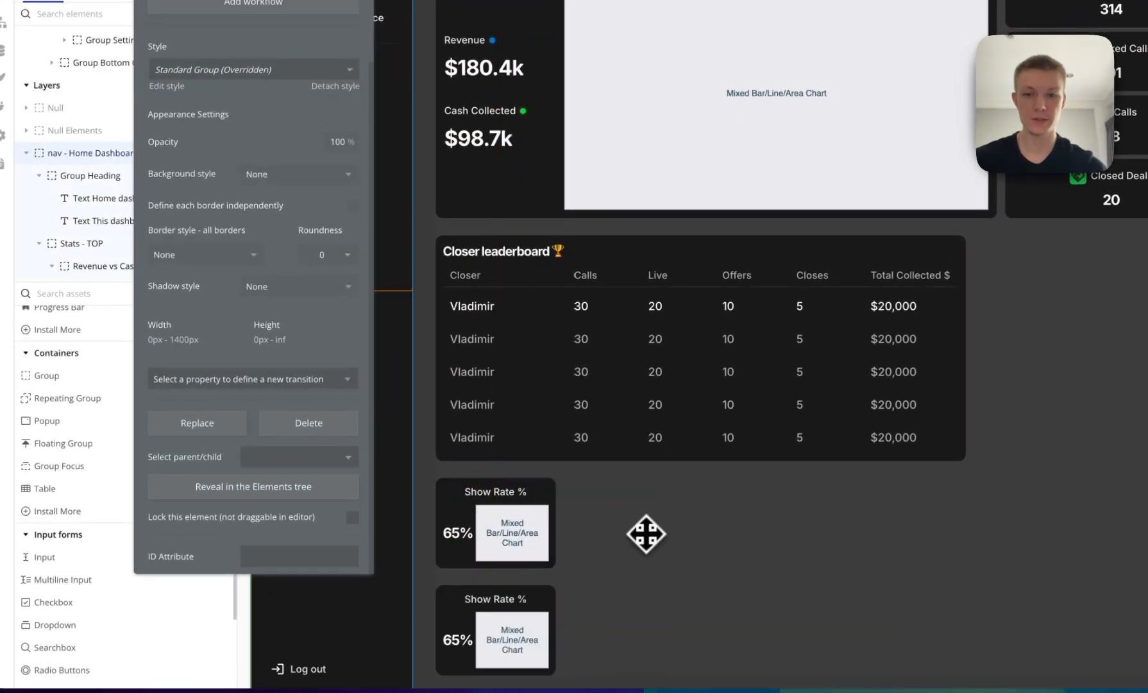
pyautogui.press('super+v')
pyautogui.press('super+v')
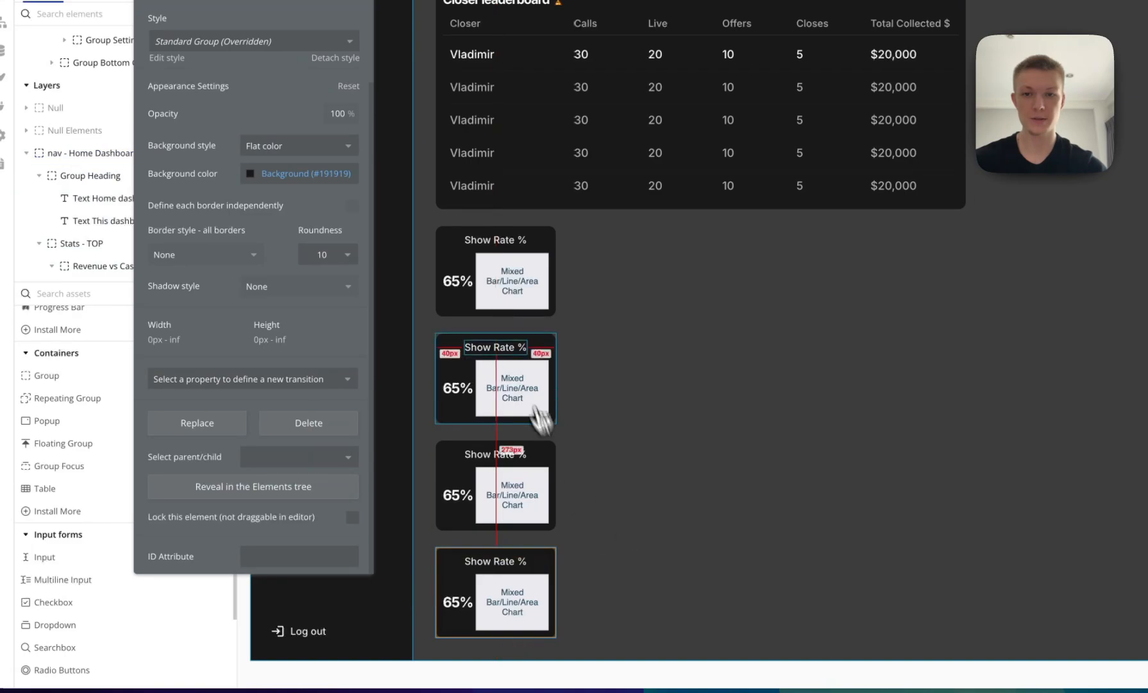
# Change the titles of the second and third stat cards to Offer % and Offer:Close %.
pyautogui.click(504, 350)
pyautogui.tripleClick(208, 30)
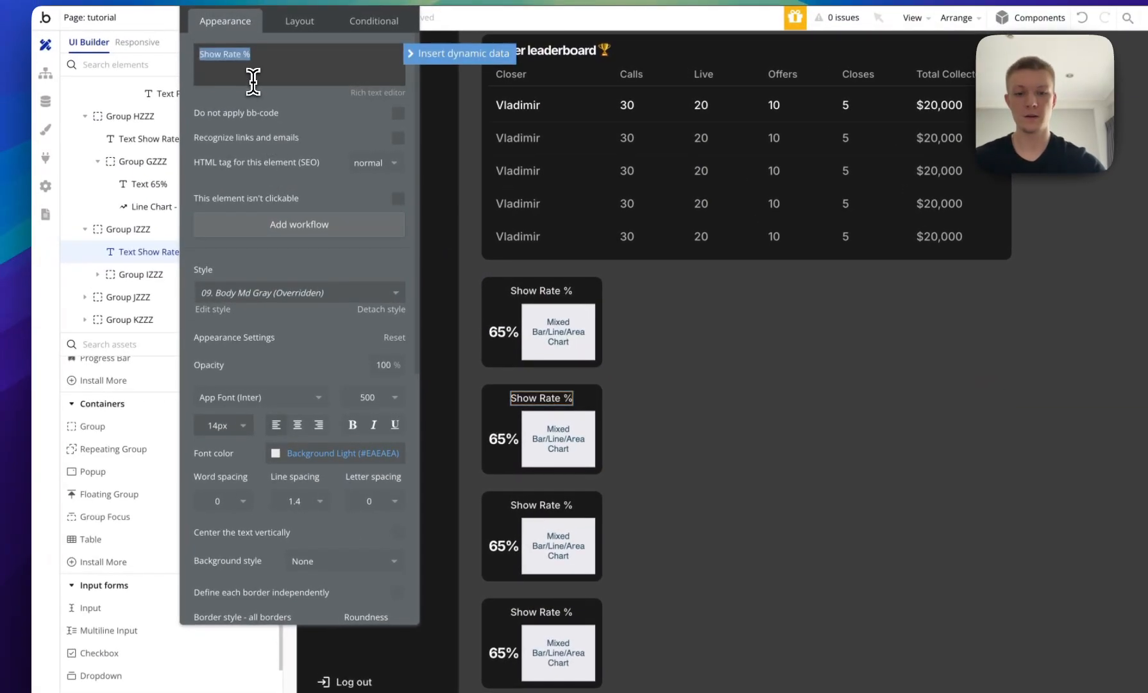
pyautogui.write('Offer %')
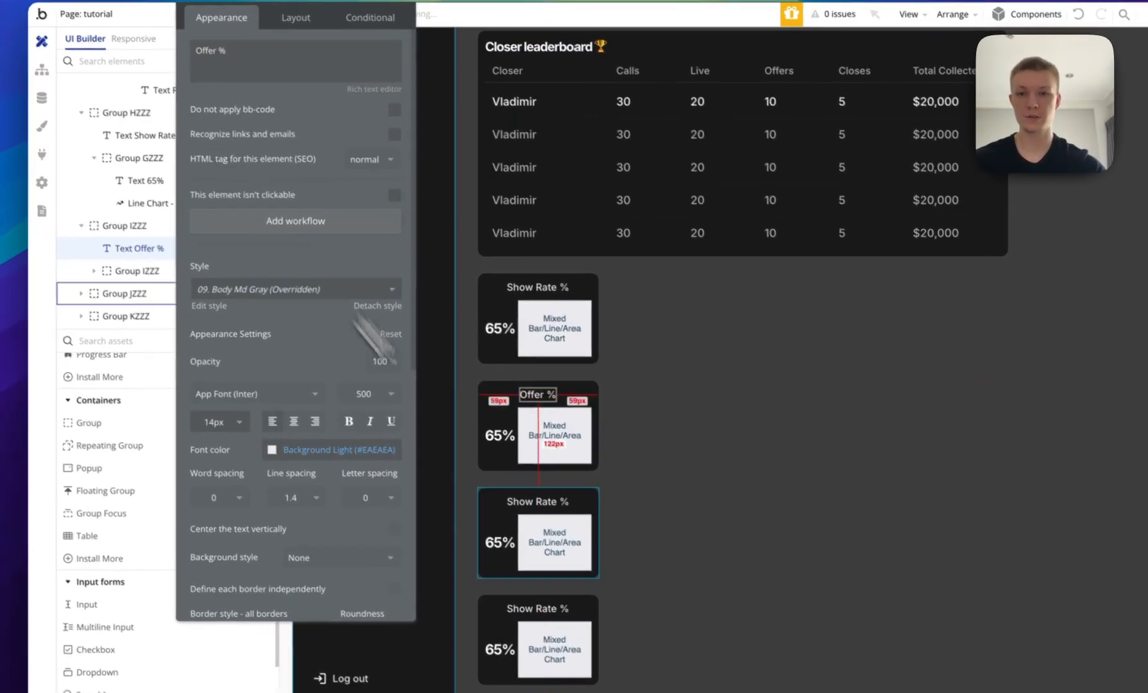
pyautogui.click(541, 505)
pyautogui.tripleClick(231, 54)
pyautogui.write('Offer')
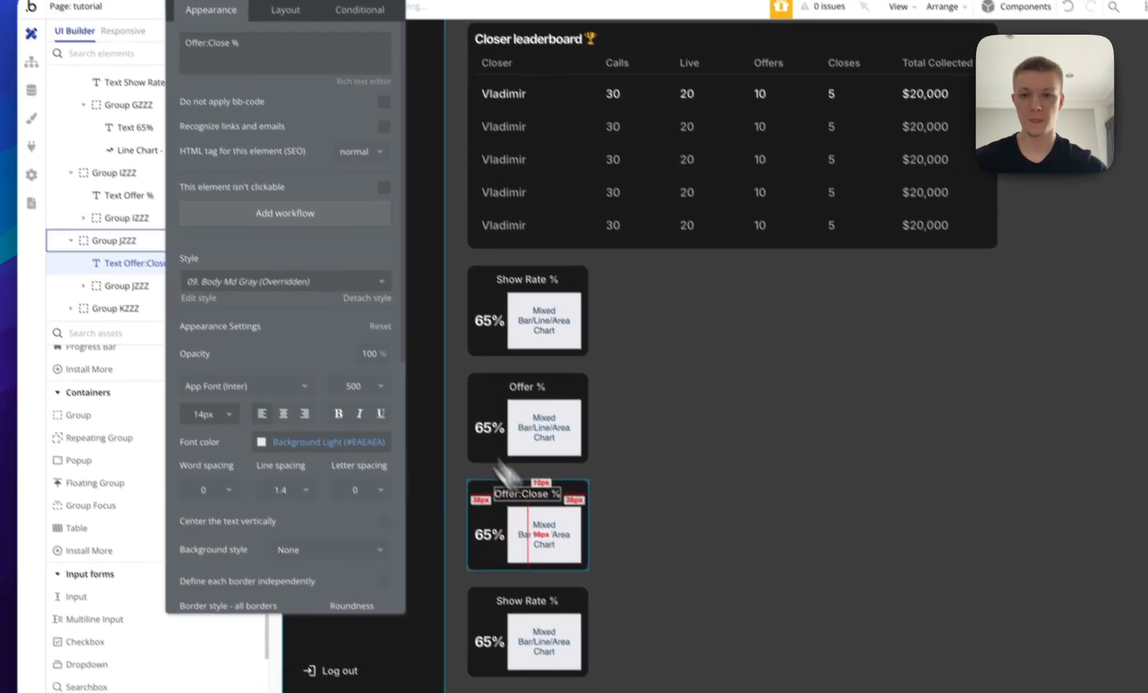
# Change the title of the fourth stat card to Close Rate %.
pyautogui.click(567, 623)
pyautogui.tripleClick(251, 83)
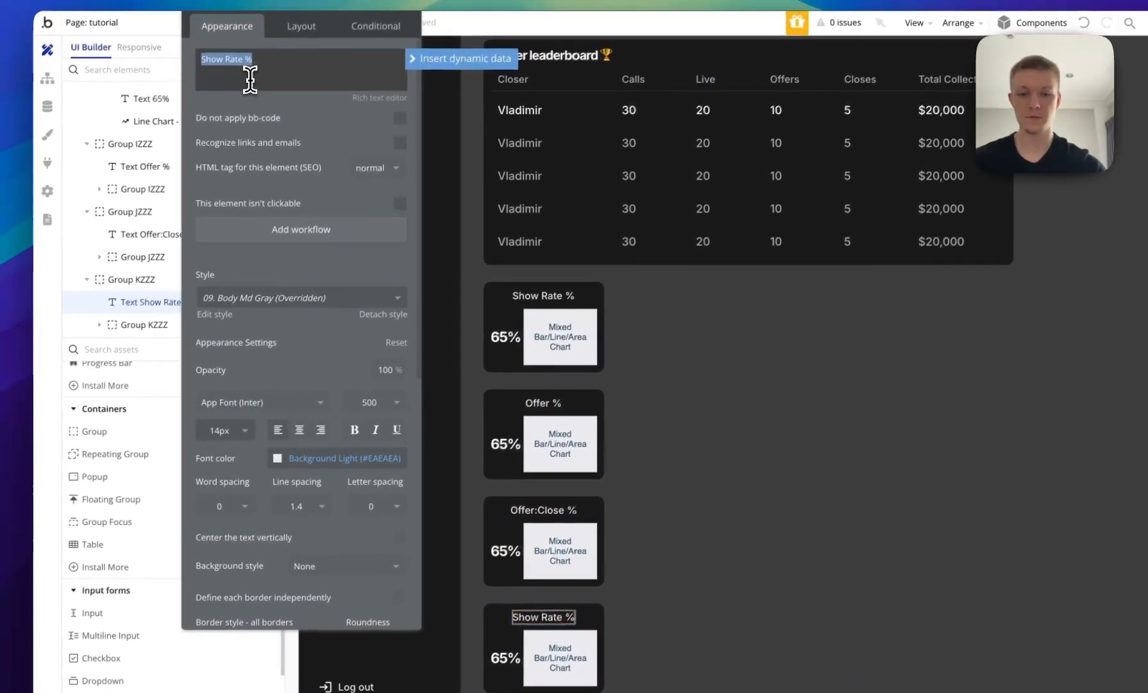
pyautogui.write('Close')
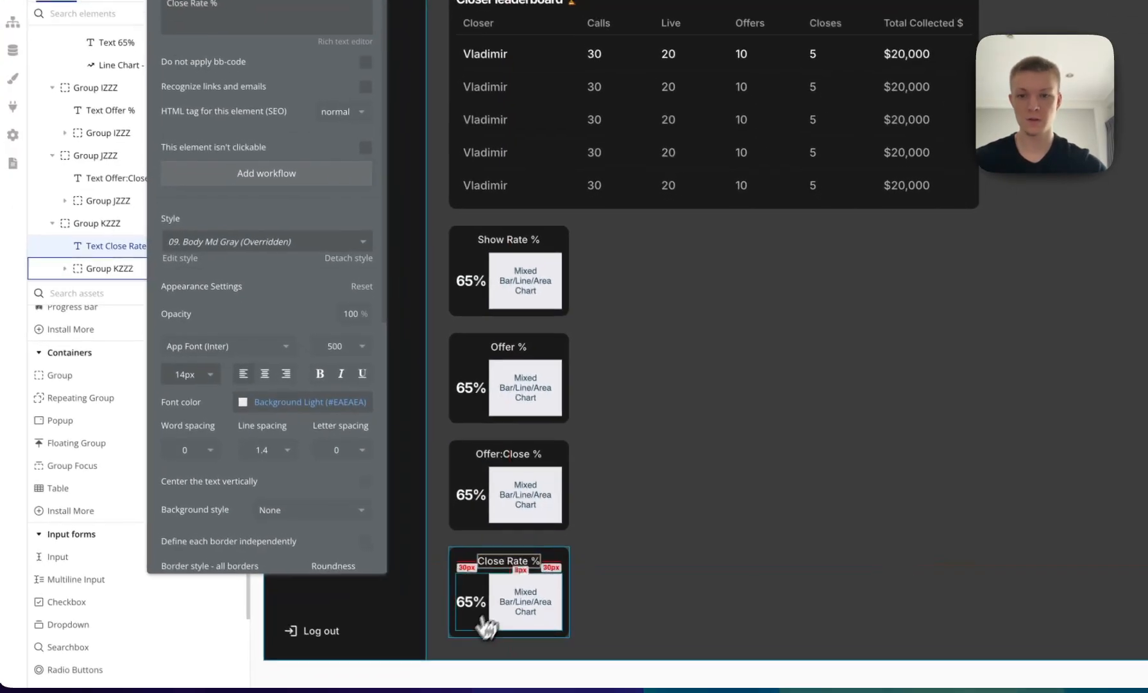
# Change the percentage text of the Close Rate % card to 23% and of the Offer:Close % card to 51%.
pyautogui.click(501, 672)
pyautogui.click(506, 660)
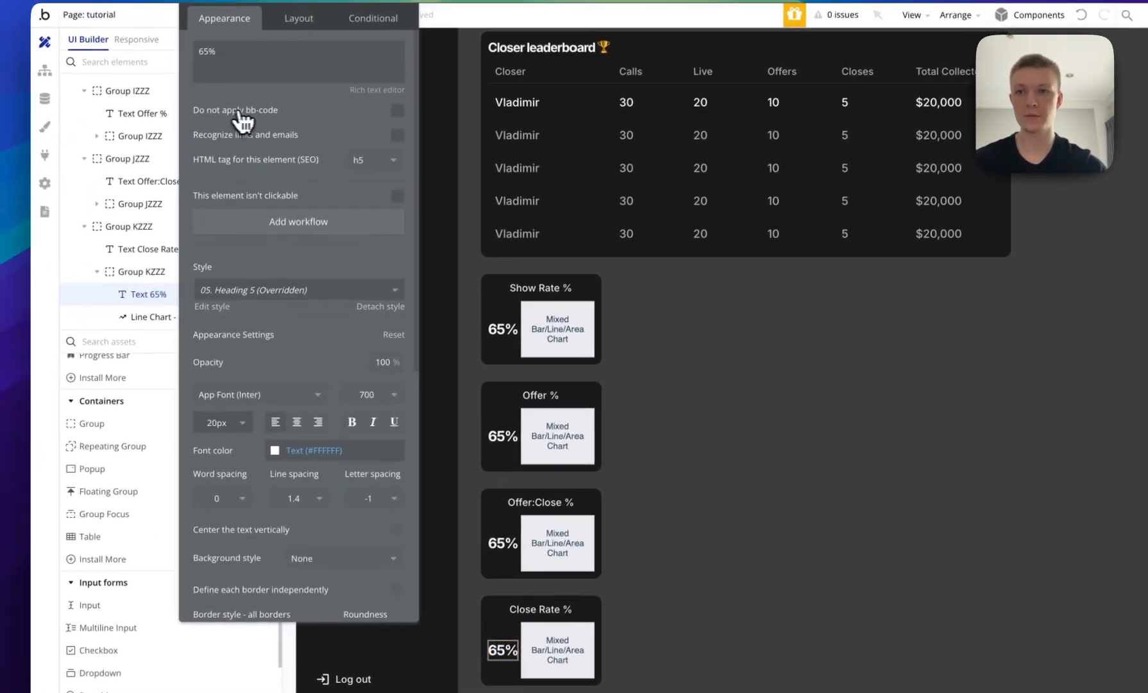
pyautogui.tripleClick(198, 14)
pyautogui.write('23')
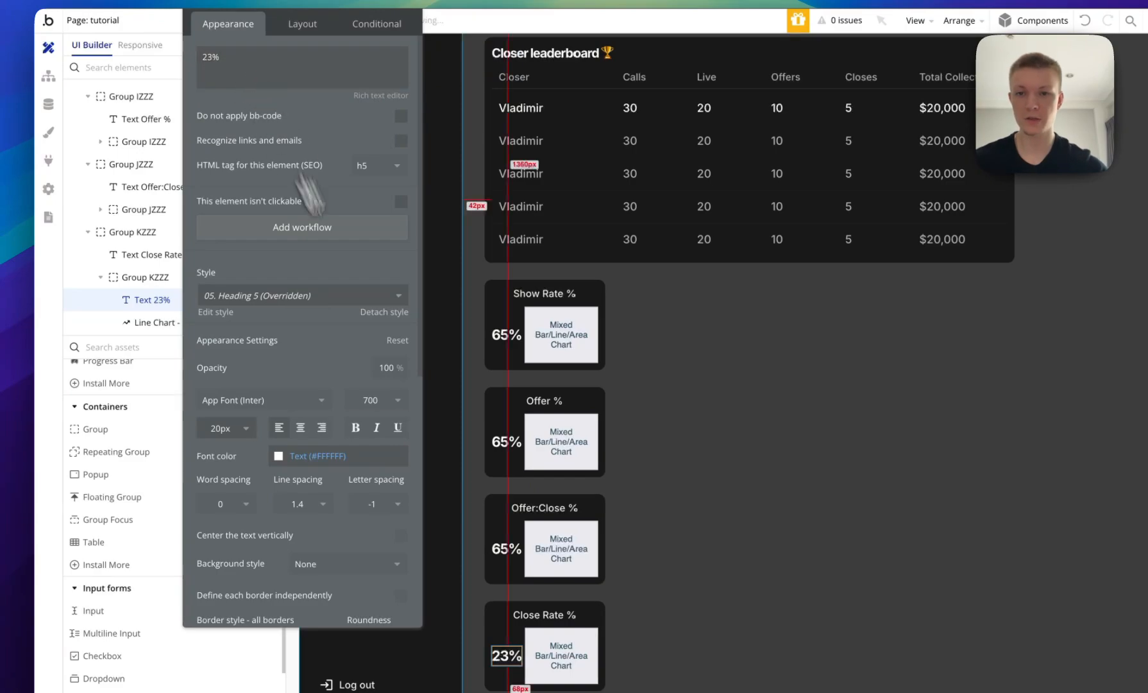
pyautogui.click(506, 548)
pyautogui.tripleClick(229, 76)
pyautogui.write('51')
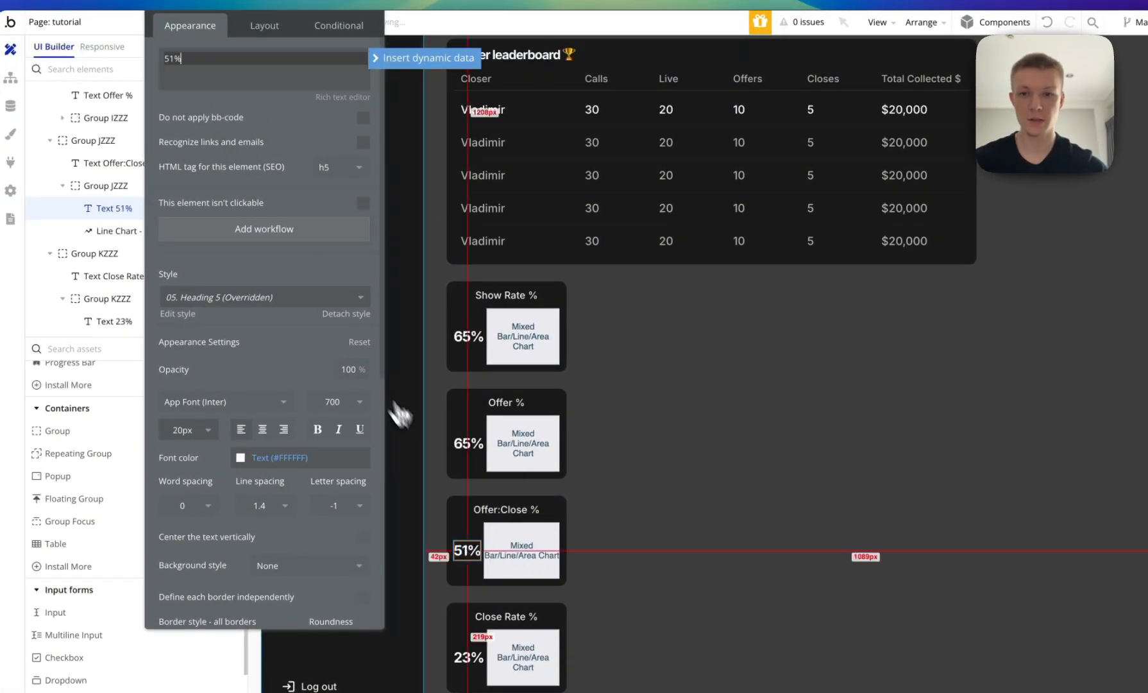
# Change the percentage text of the Offer % card to 79%.
pyautogui.click(468, 443)
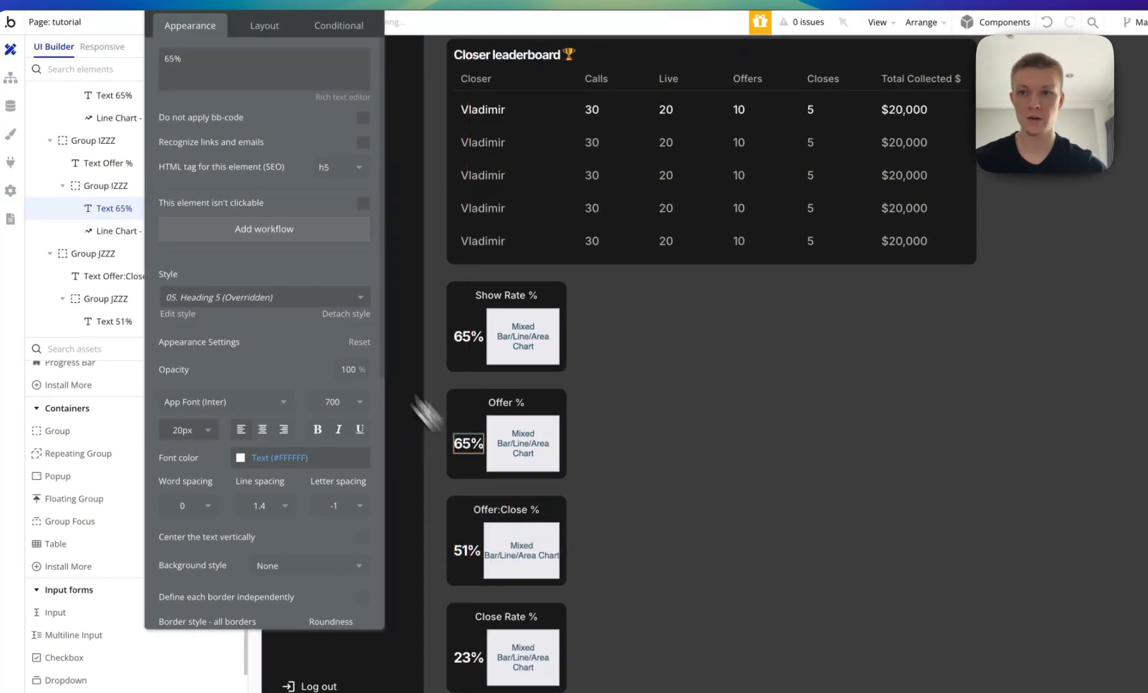
pyautogui.tripleClick(200, 84)
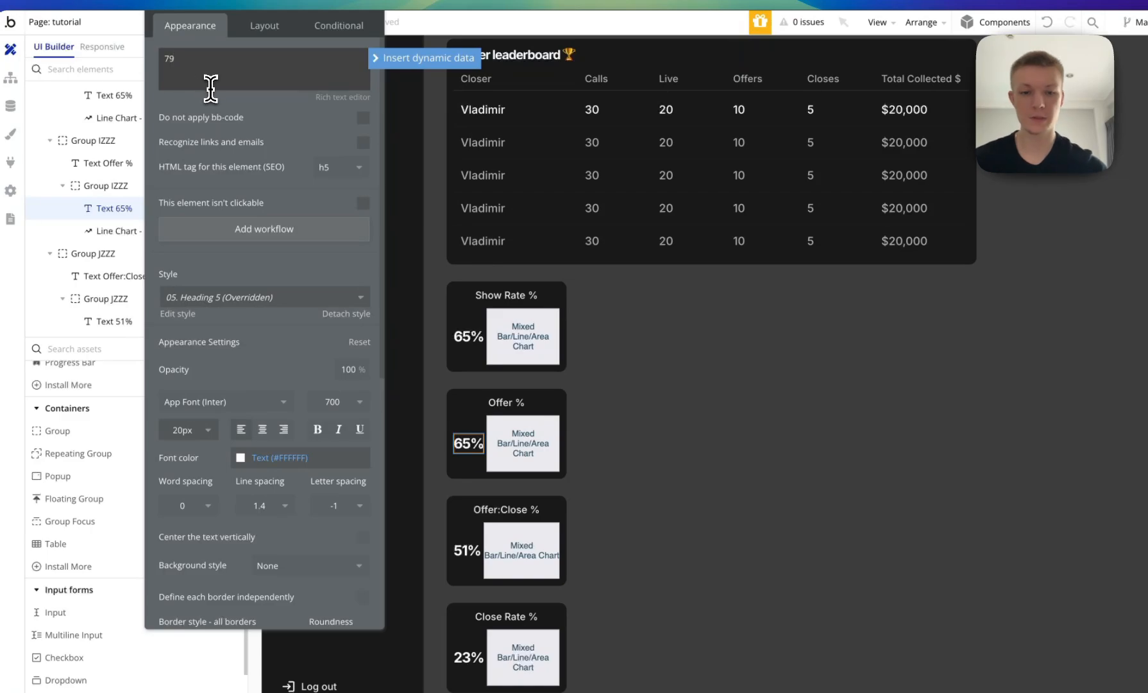
pyautogui.click(212, 184)
# Group the Show Rate % and Offer % cards in a row container.
pyautogui.click(476, 405)
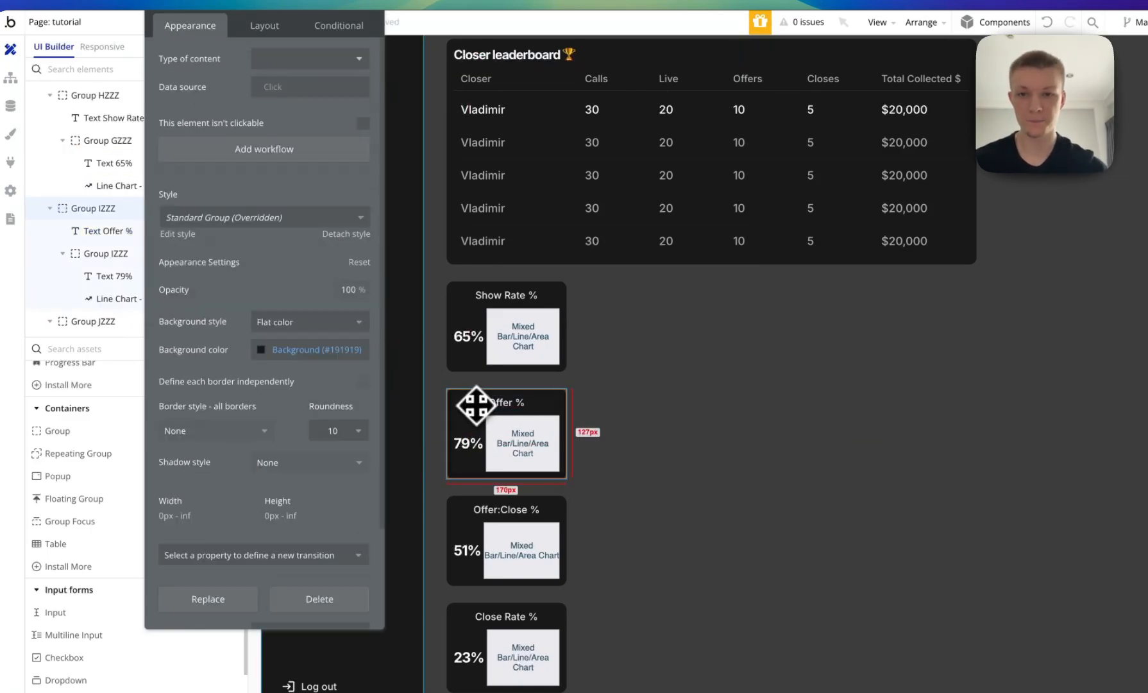
pyautogui.rightClick(485, 290)
pyautogui.moveTo(571, 379)
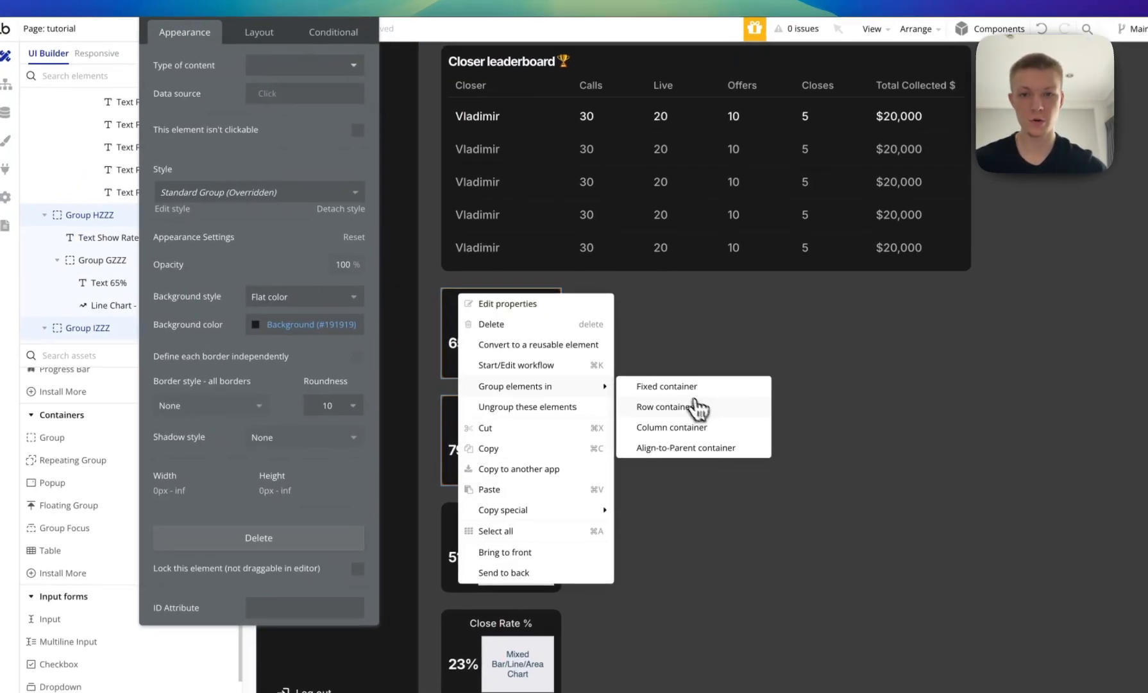
pyautogui.click(695, 404)
# Enable gap spacing on the Show Rate % and Offer % row, with row and column gaps of 8 px.
pyautogui.click(277, 47)
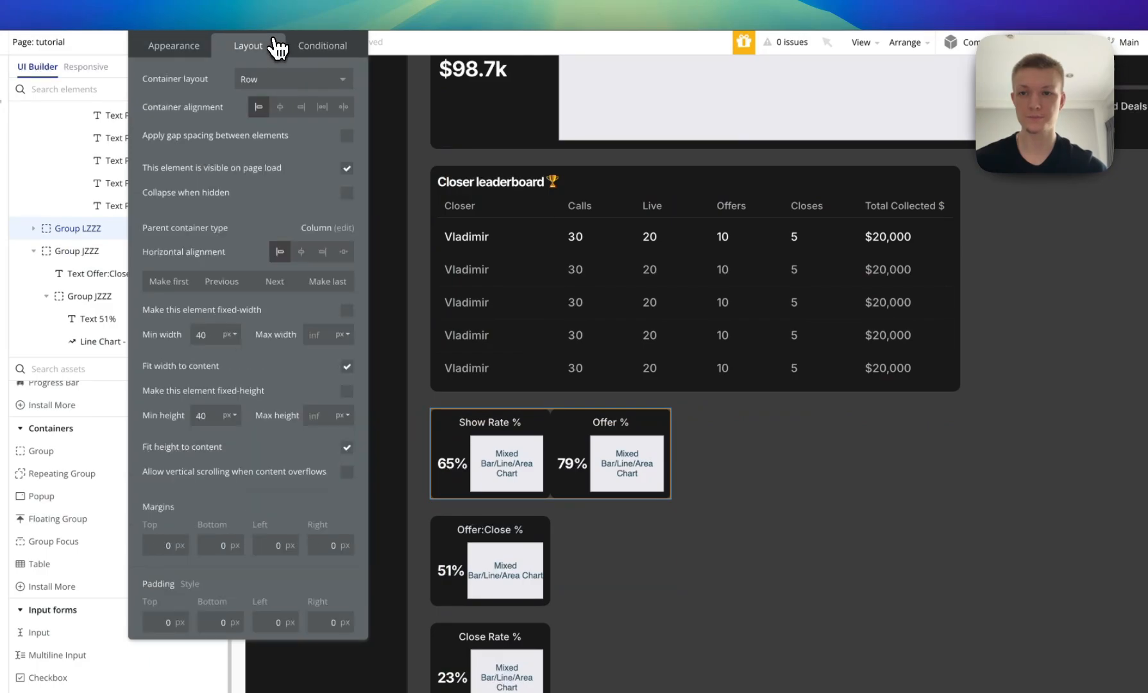
pyautogui.click(346, 136)
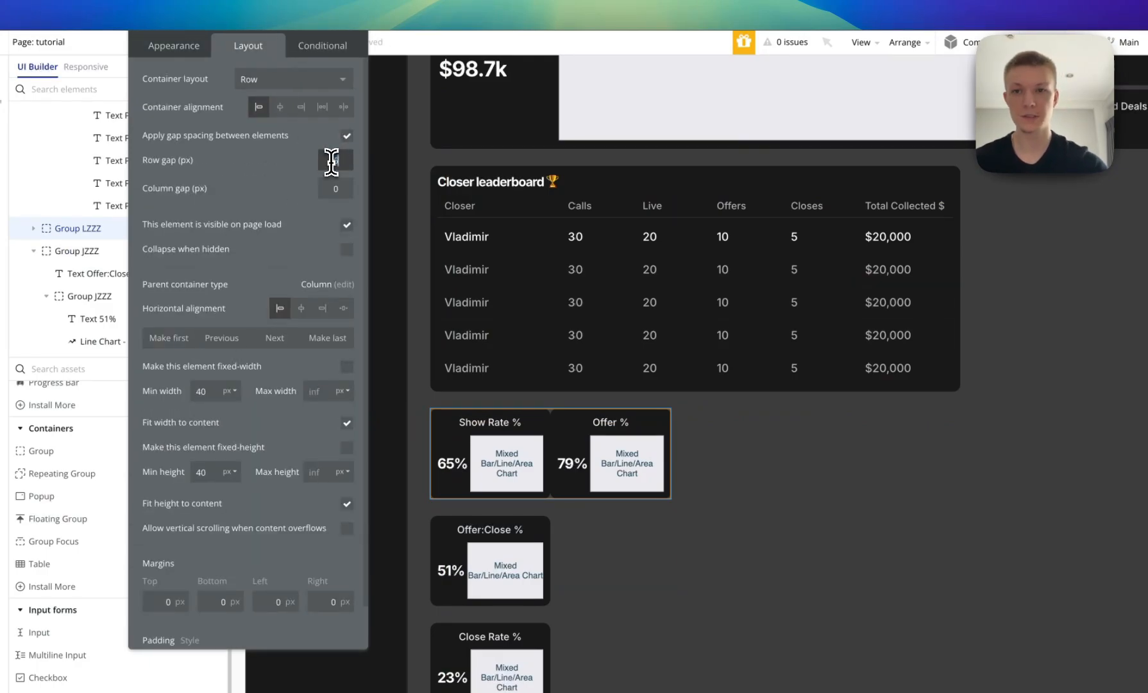
pyautogui.scroll(2, 750, 260)
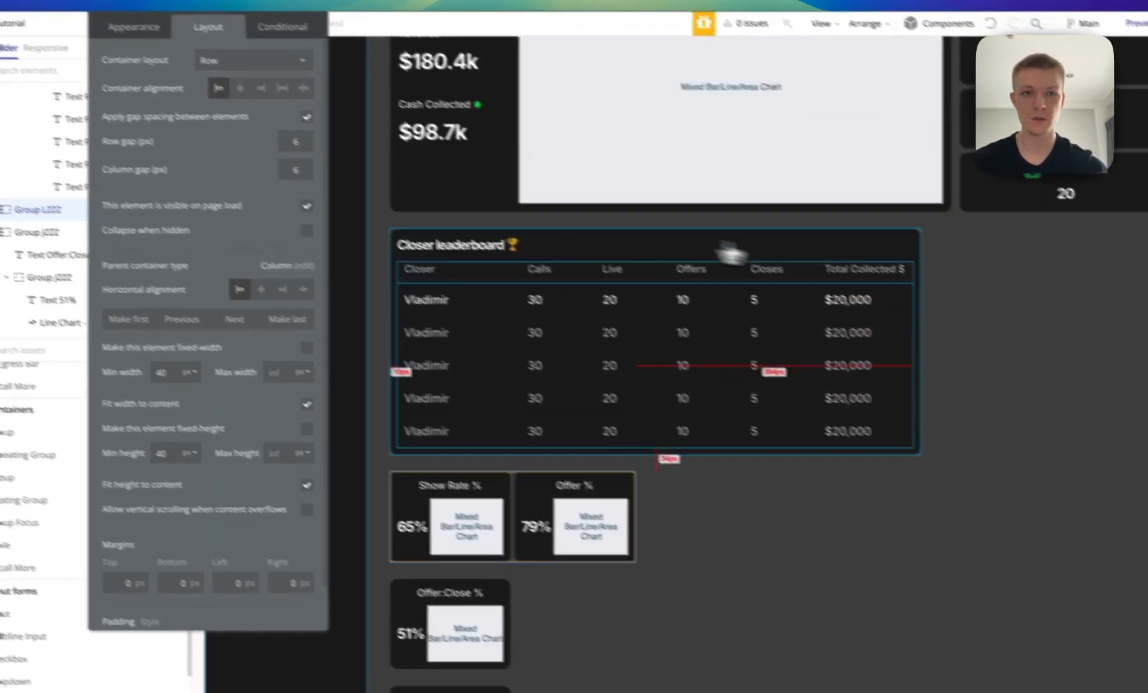
pyautogui.click(1056, 234)
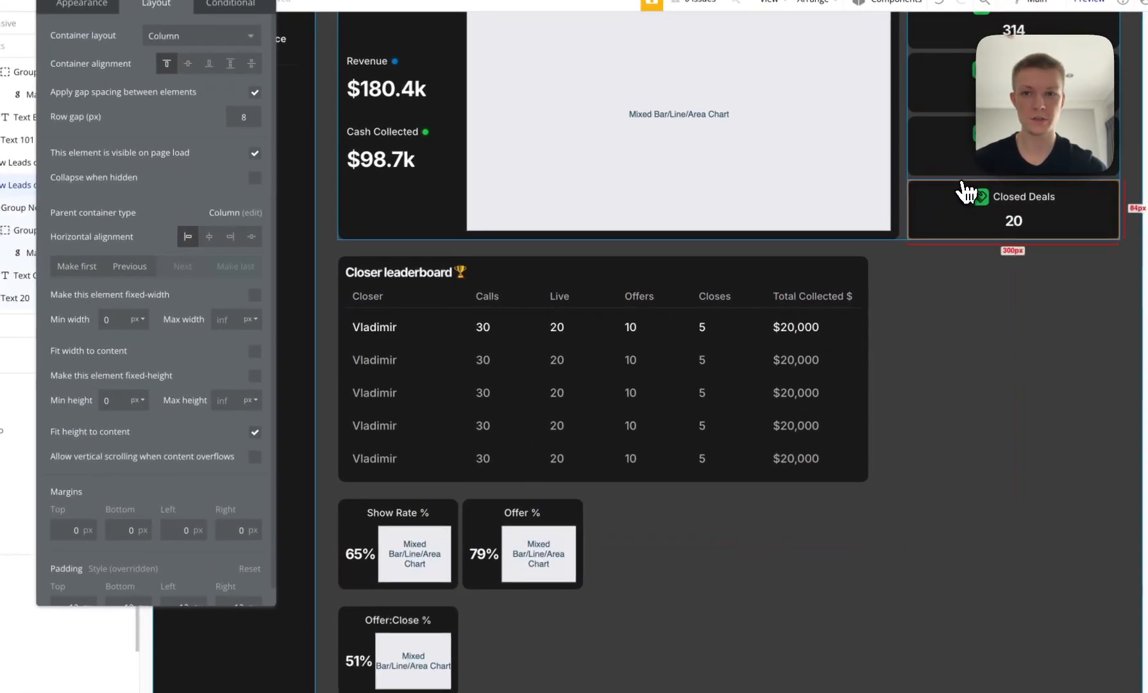
pyautogui.click(470, 531)
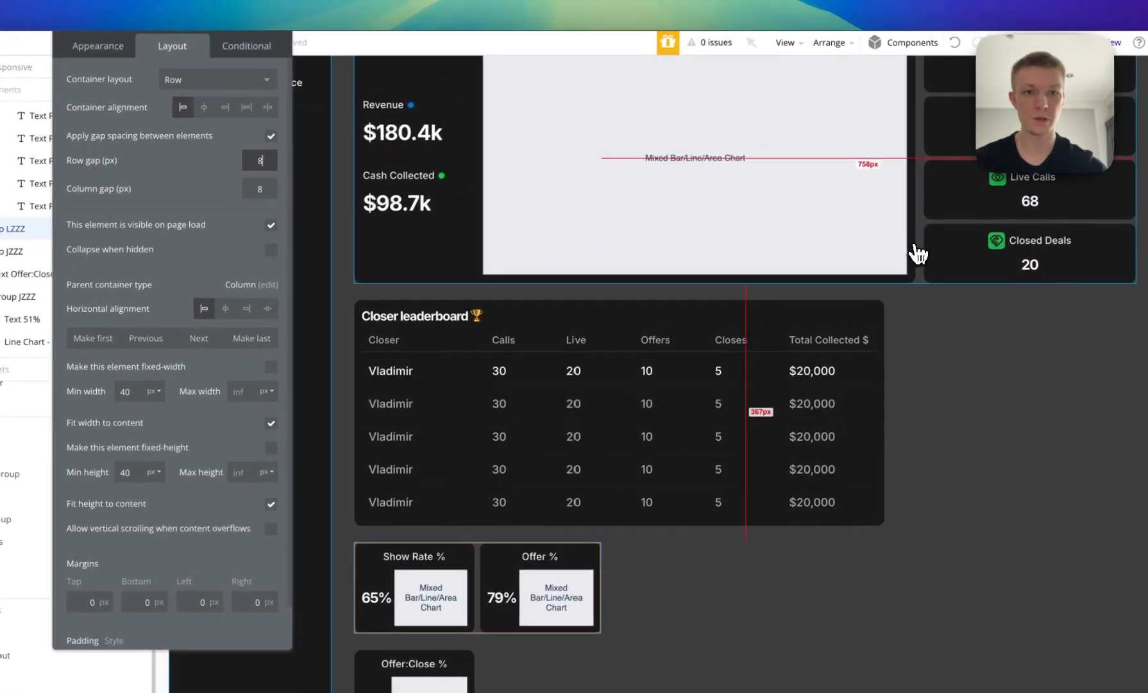
# Set the row and column gaps of the TOP group around the revenue chart and lead cards to 8 px.
pyautogui.click(976, 215)
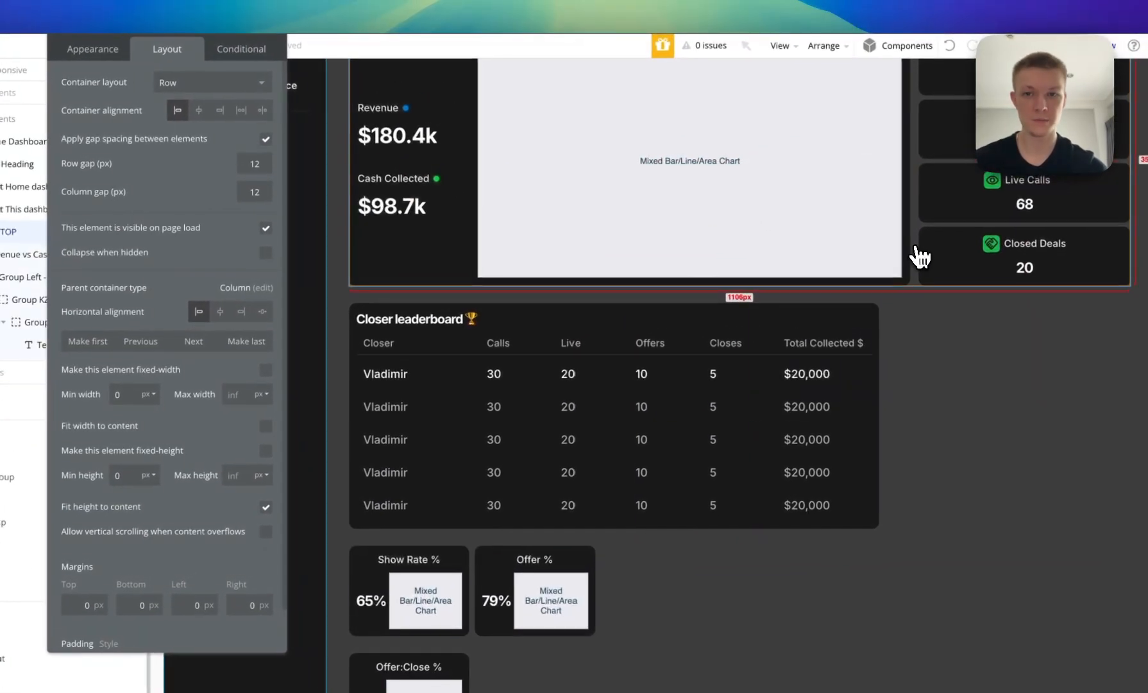
pyautogui.click(286, 161)
pyautogui.press('Tab')
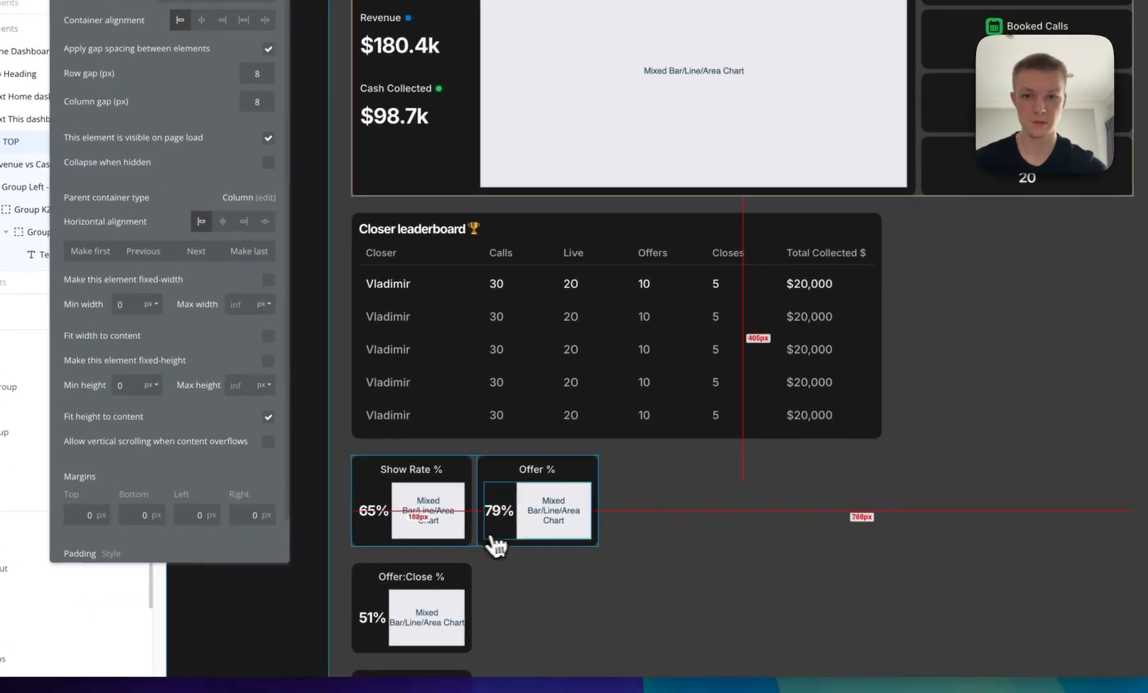
# Group the Offer:Close % and Close Rate % cards in a row container with 8 px row and column gaps.
pyautogui.click(467, 462)
pyautogui.rightClick(468, 462)
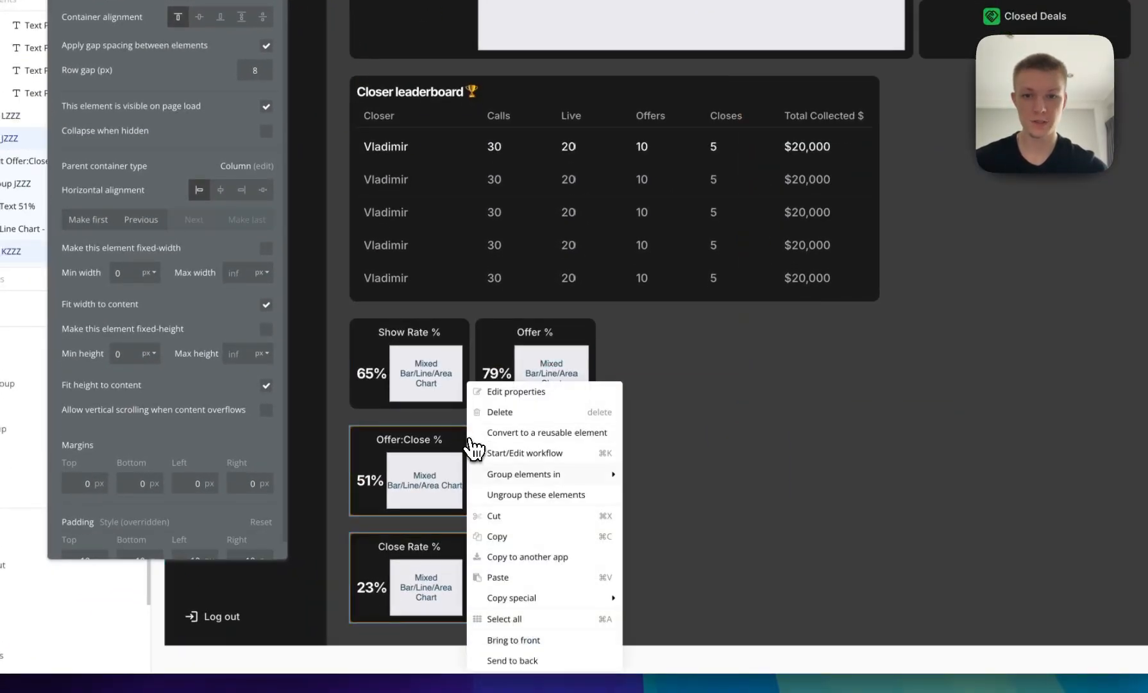
pyautogui.moveTo(597, 483)
pyautogui.click(688, 497)
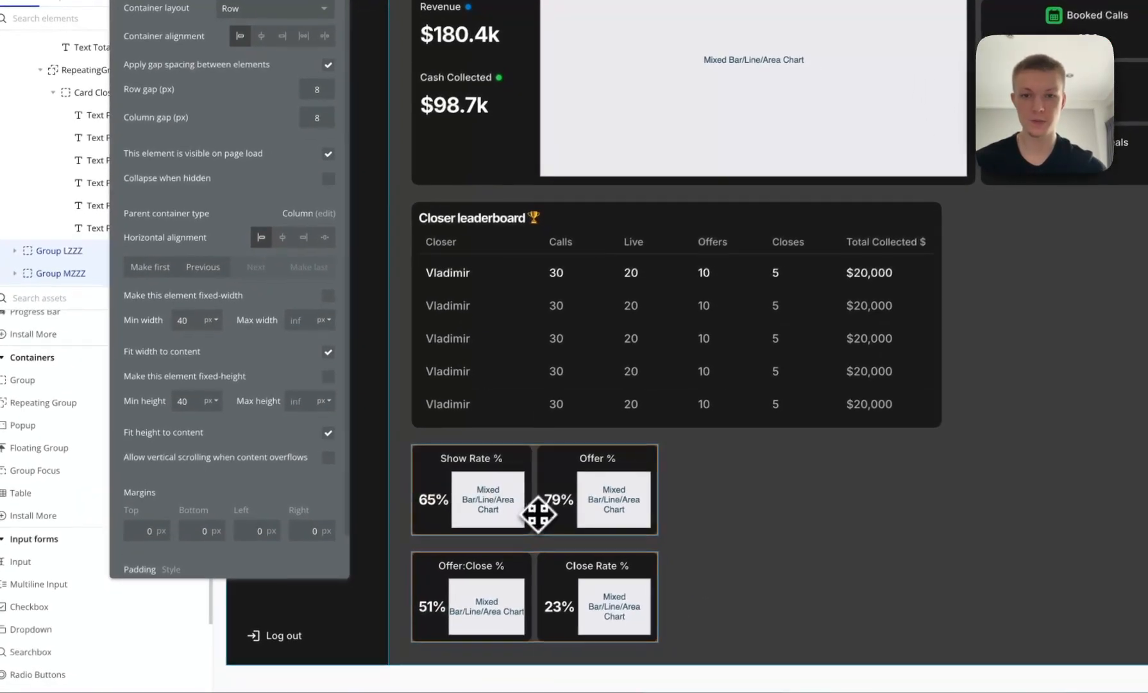
# Group both rows of stat cards in a column container with an 8 px row gap.
pyautogui.rightClick(605, 543)
pyautogui.moveTo(674, 534)
pyautogui.click(777, 533)
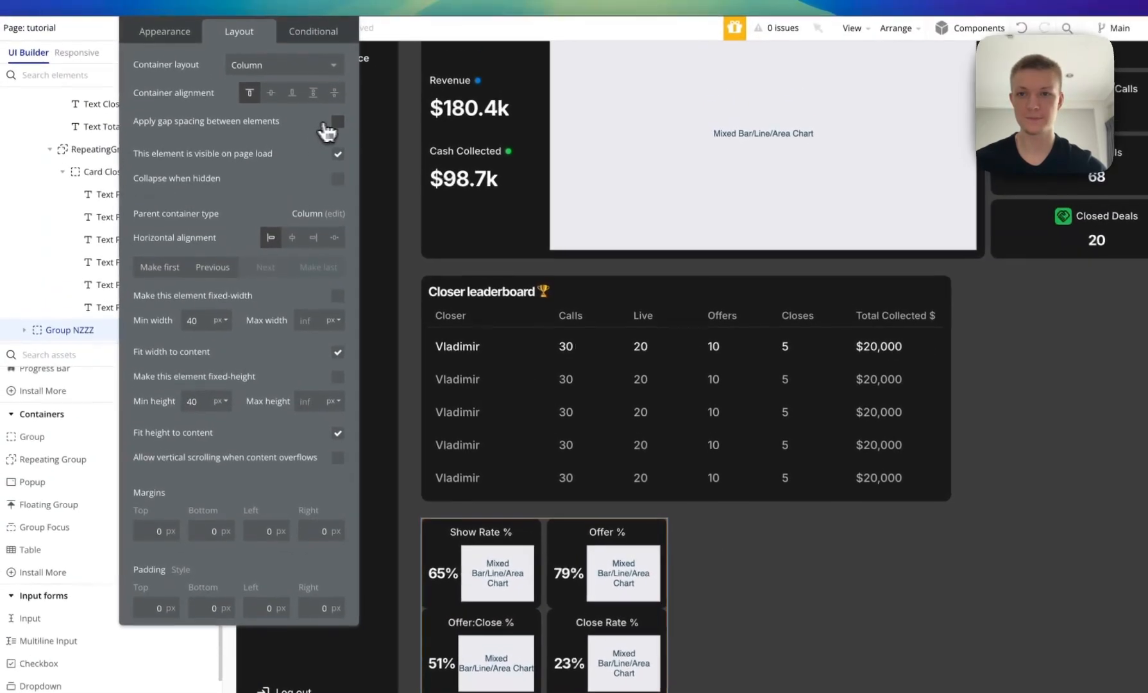
pyautogui.click(322, 88)
pyautogui.write('8')
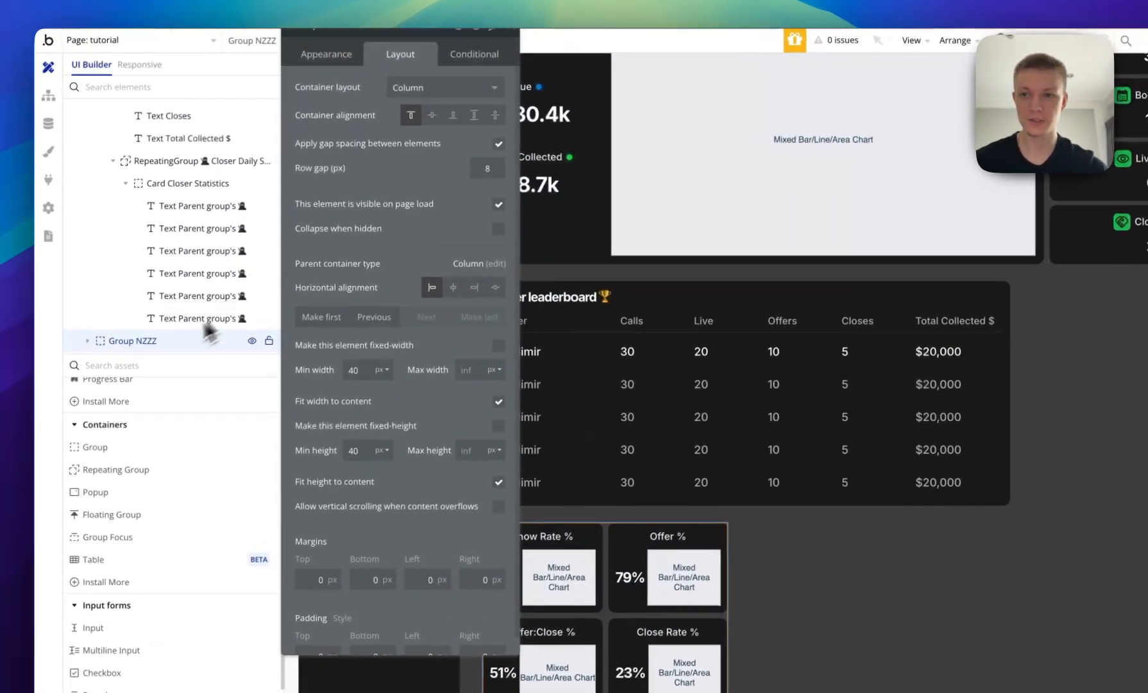
# Rename the column group holding the four stat cards as Key Sales Metrics.
pyautogui.doubleClick(142, 304)
pyautogui.write('Key S')
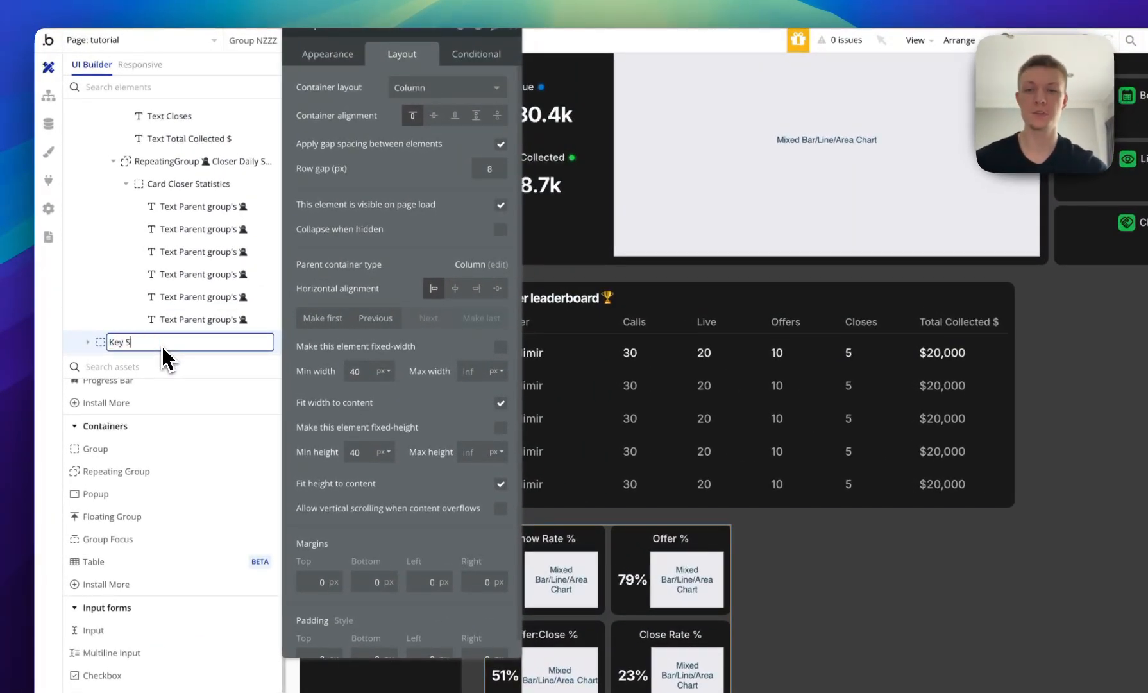
pyautogui.write('ales Metrics')
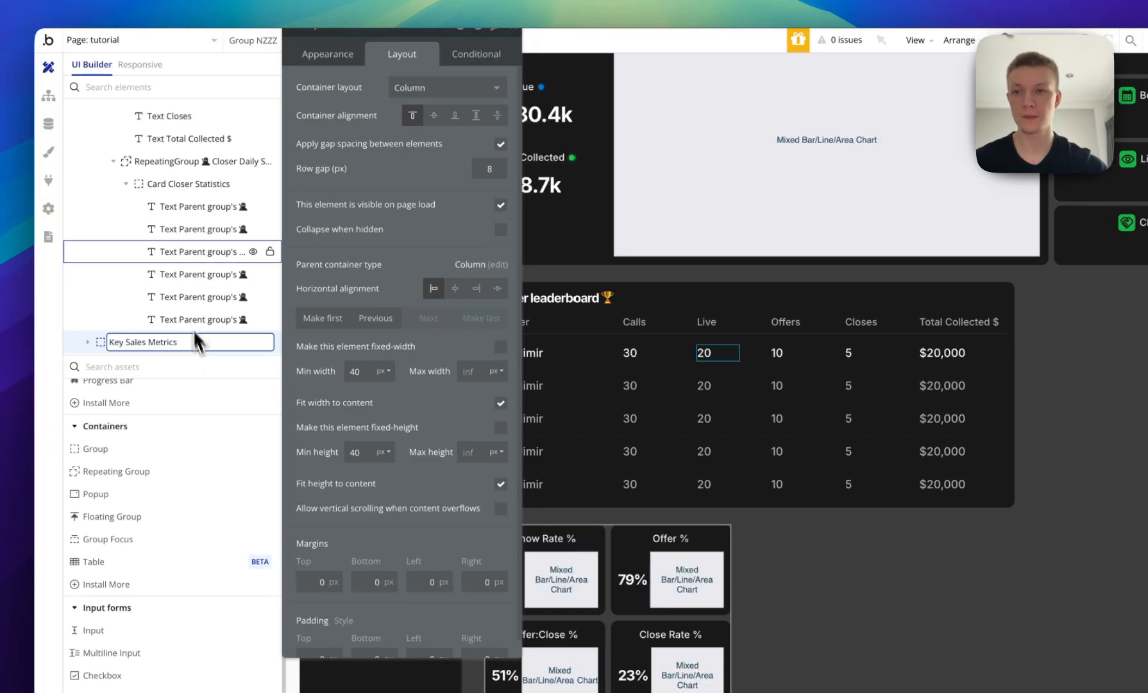
pyautogui.click(173, 252)
# Rename the row group with the Show Rate % and Offer % cards as Group Metrics Top.
pyautogui.click(114, 162)
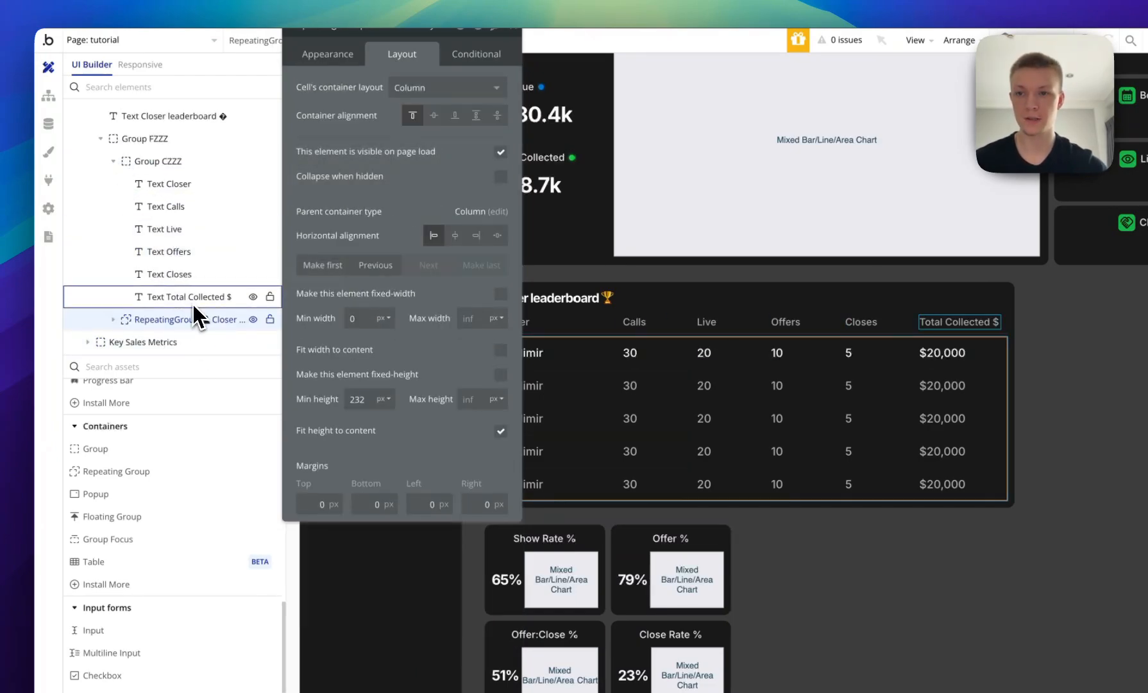
pyautogui.click(159, 342)
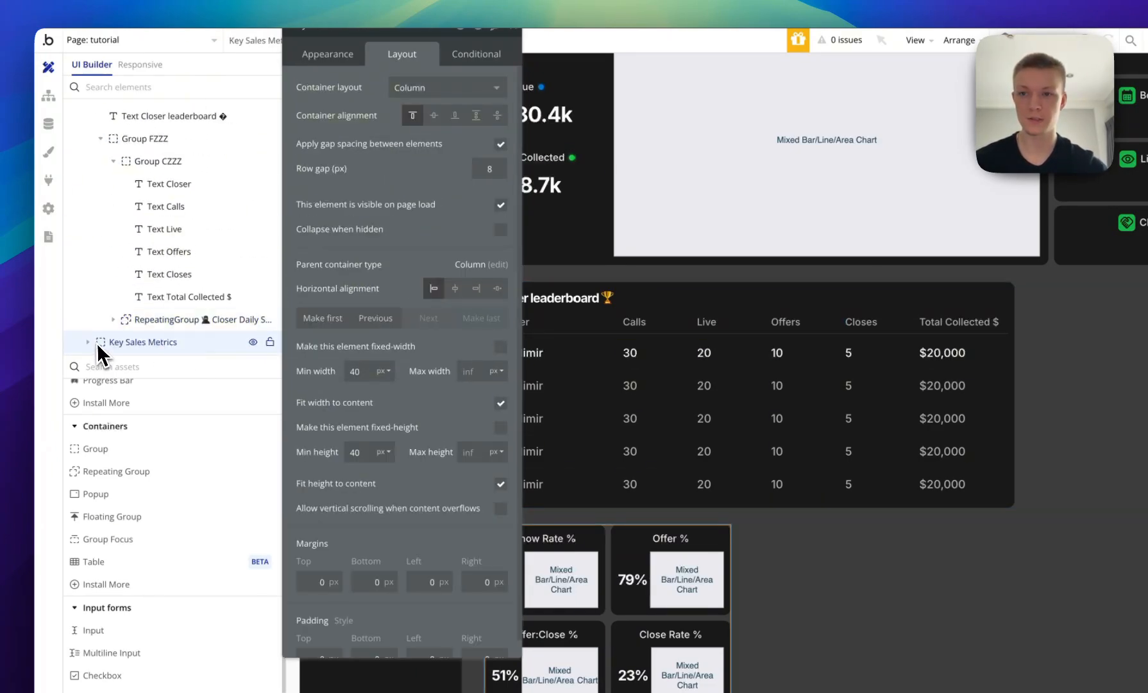
pyautogui.click(90, 342)
pyautogui.click(158, 321)
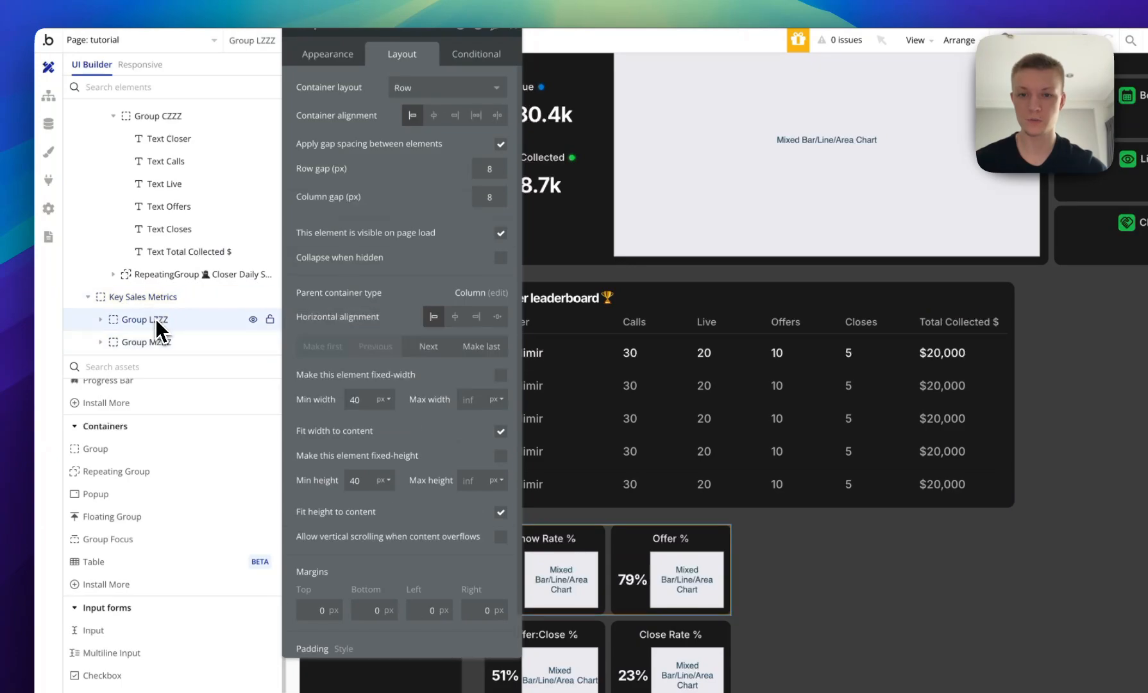
pyautogui.doubleClick(164, 321)
pyautogui.write('Gro')
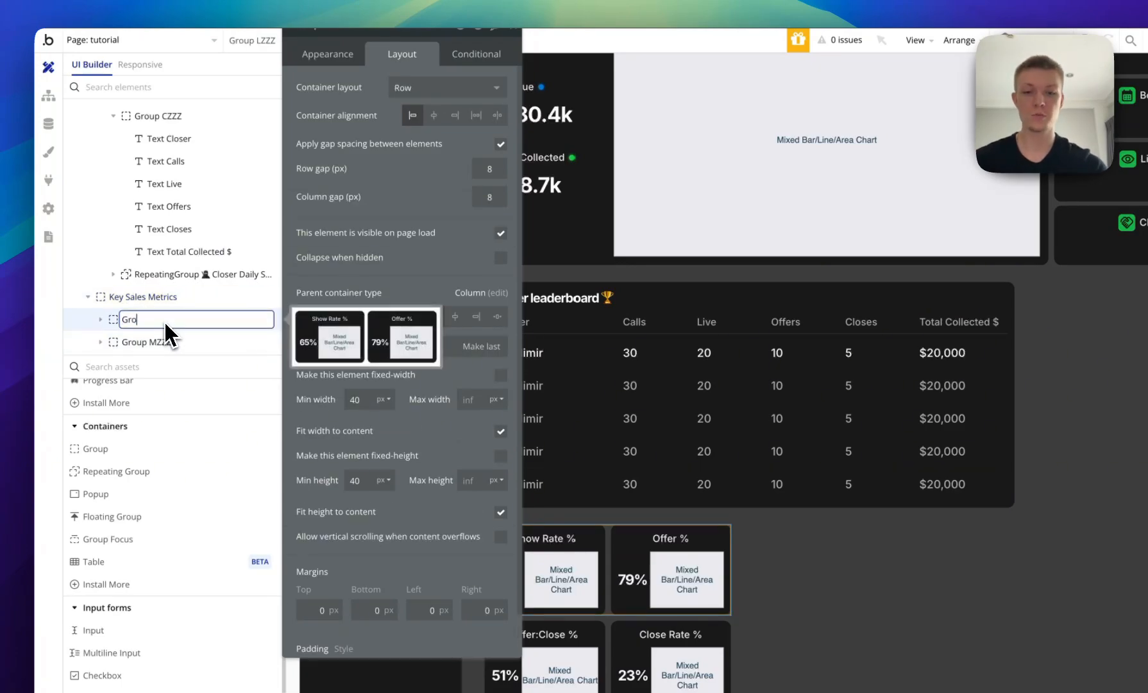
pyautogui.write('up Metrics Top')
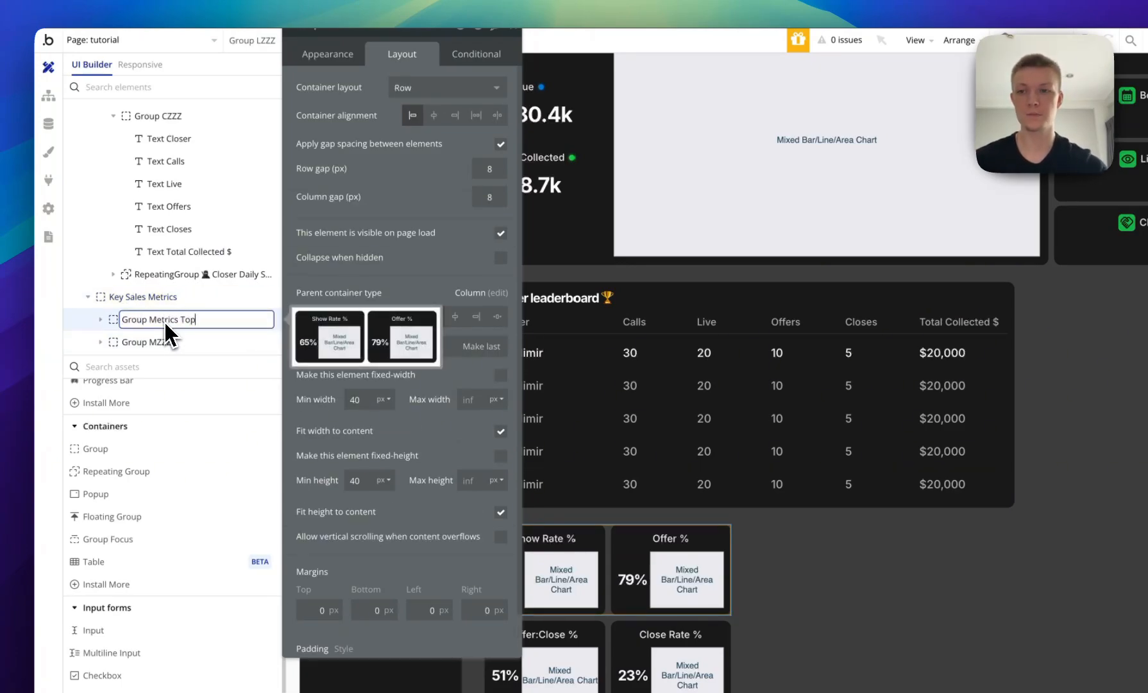
pyautogui.press('Return')
# Rename the row group with the Offer:Close % and Close Rate % cards as Group Metrics Bottom.
pyautogui.doubleClick(138, 344)
pyautogui.write('Group Me')
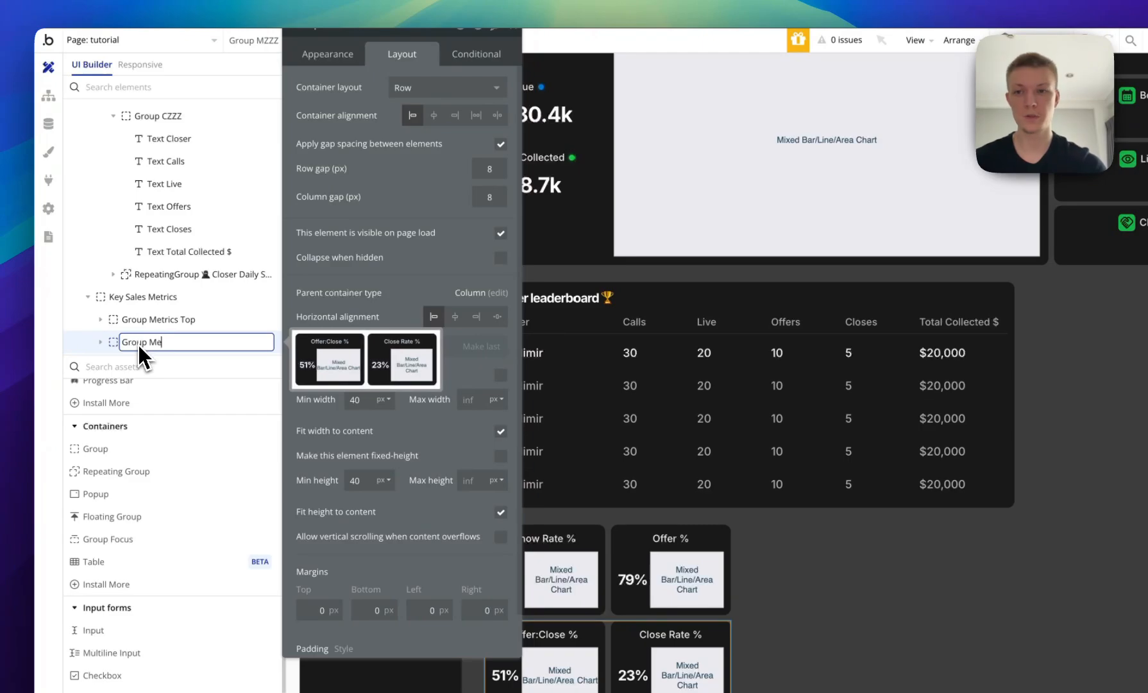
pyautogui.write('trics Botto')
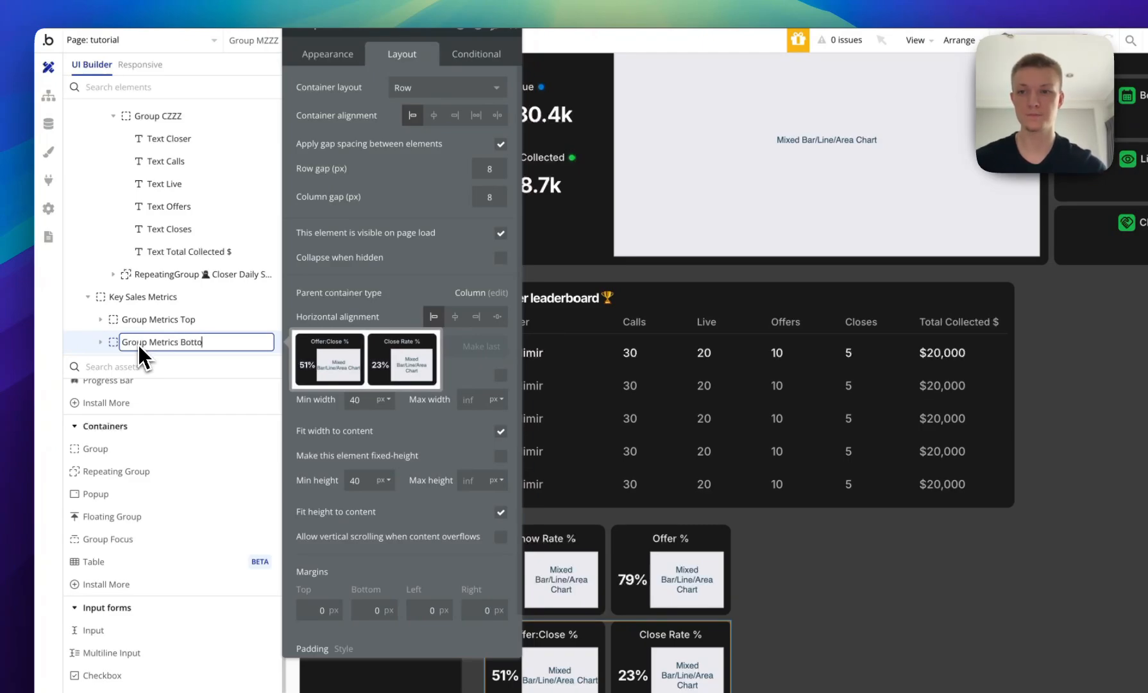
pyautogui.write('m')
pyautogui.press('Return')
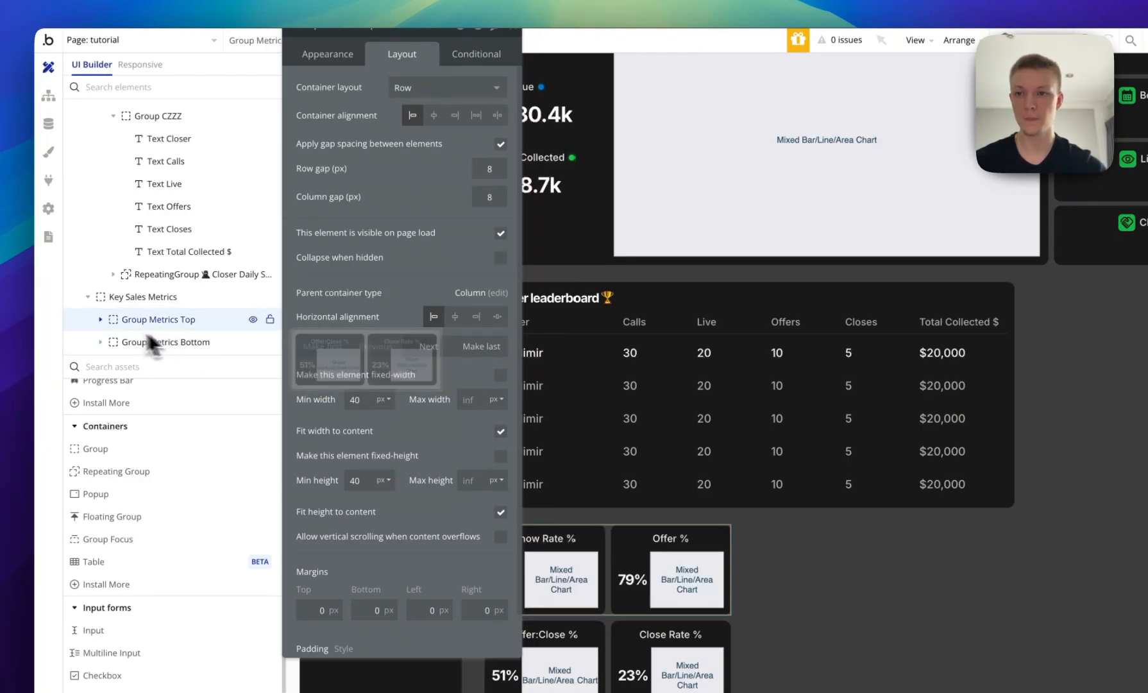
# Rename the two card groups inside Group Metrics Top as Show Rate and Offer %.
pyautogui.click(101, 320)
pyautogui.scroll(-4, 158, 294)
pyautogui.click(113, 117)
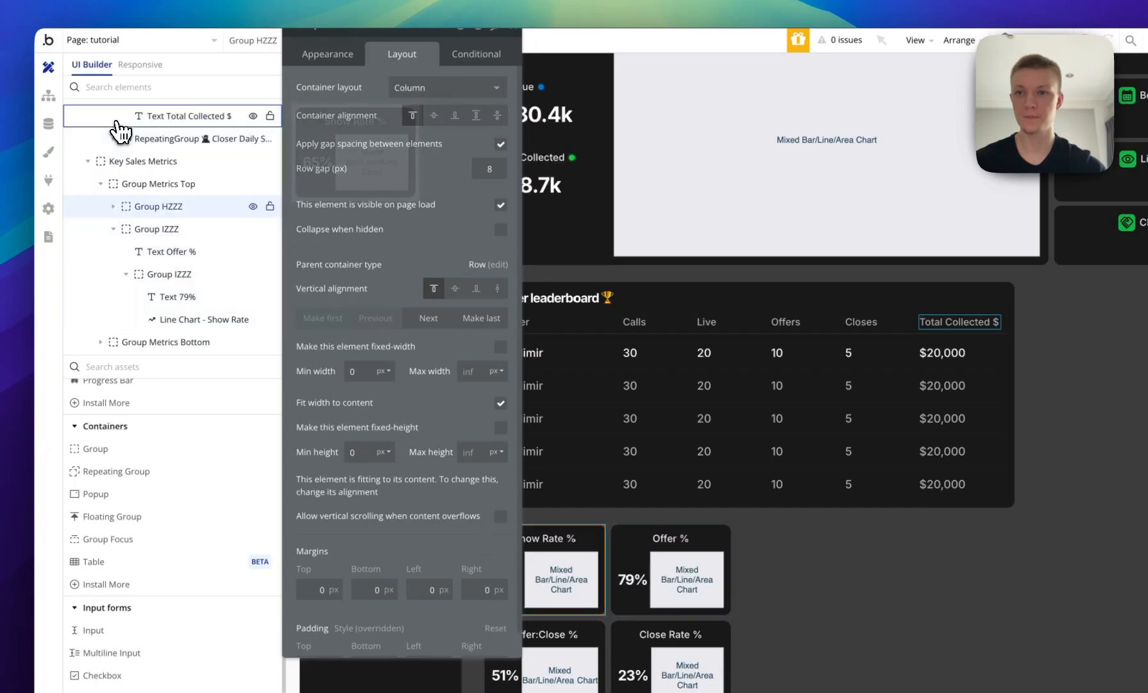
pyautogui.click(113, 229)
pyautogui.click(160, 298)
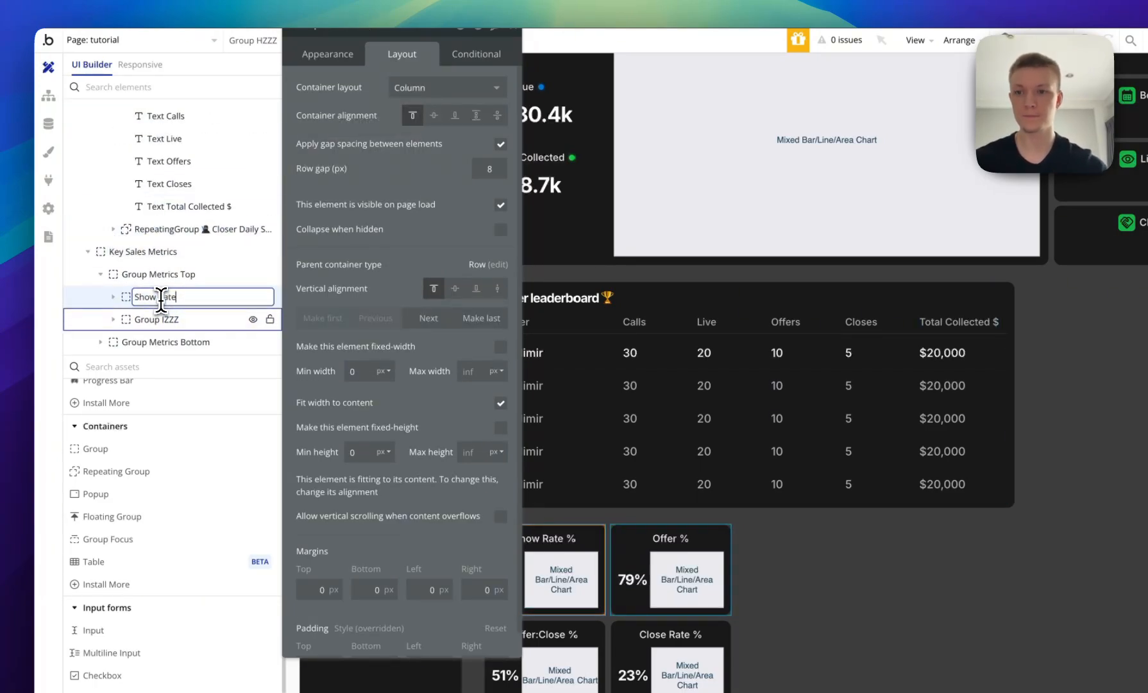
pyautogui.click(187, 321)
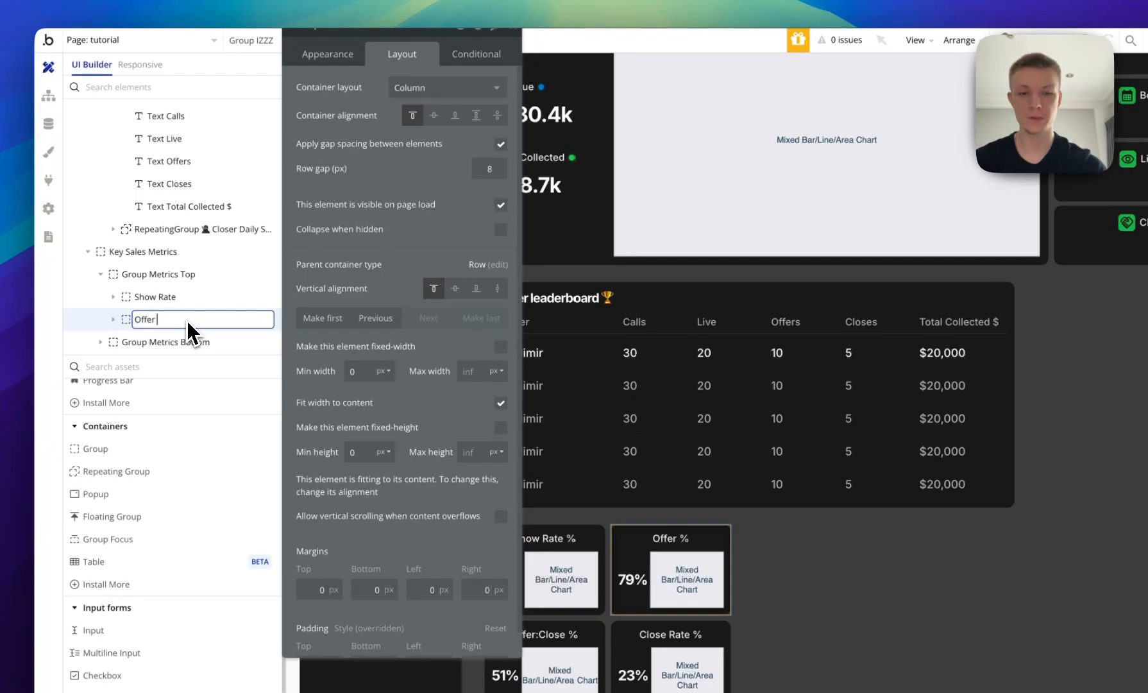
pyautogui.click(194, 300)
# Rename the first card group inside Group Metrics Bottom as Offer:Close %.
pyautogui.click(114, 342)
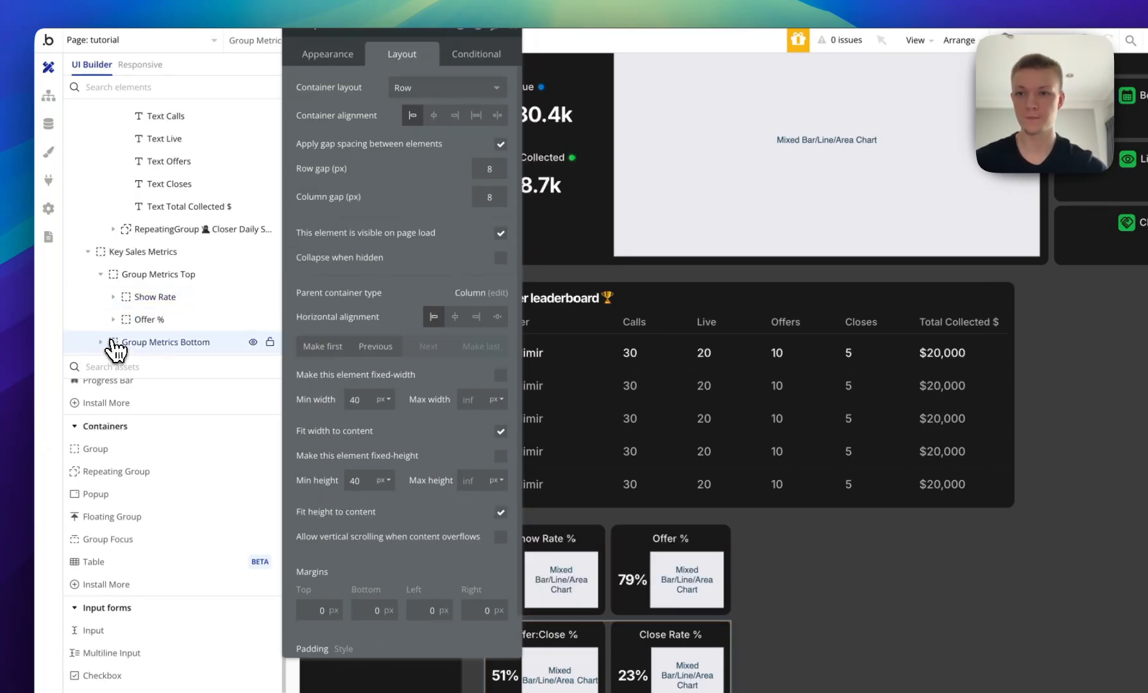
pyautogui.click(101, 343)
pyautogui.scroll(-4, 153, 283)
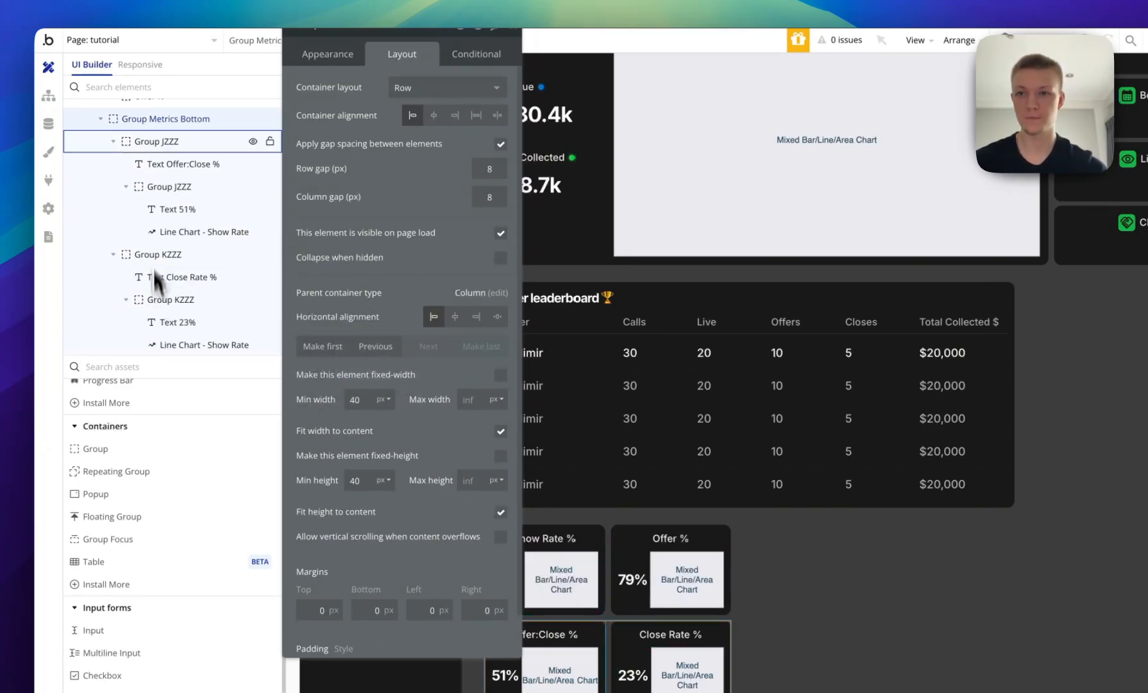
pyautogui.click(126, 141)
pyautogui.click(114, 141)
pyautogui.click(122, 255)
pyautogui.click(114, 255)
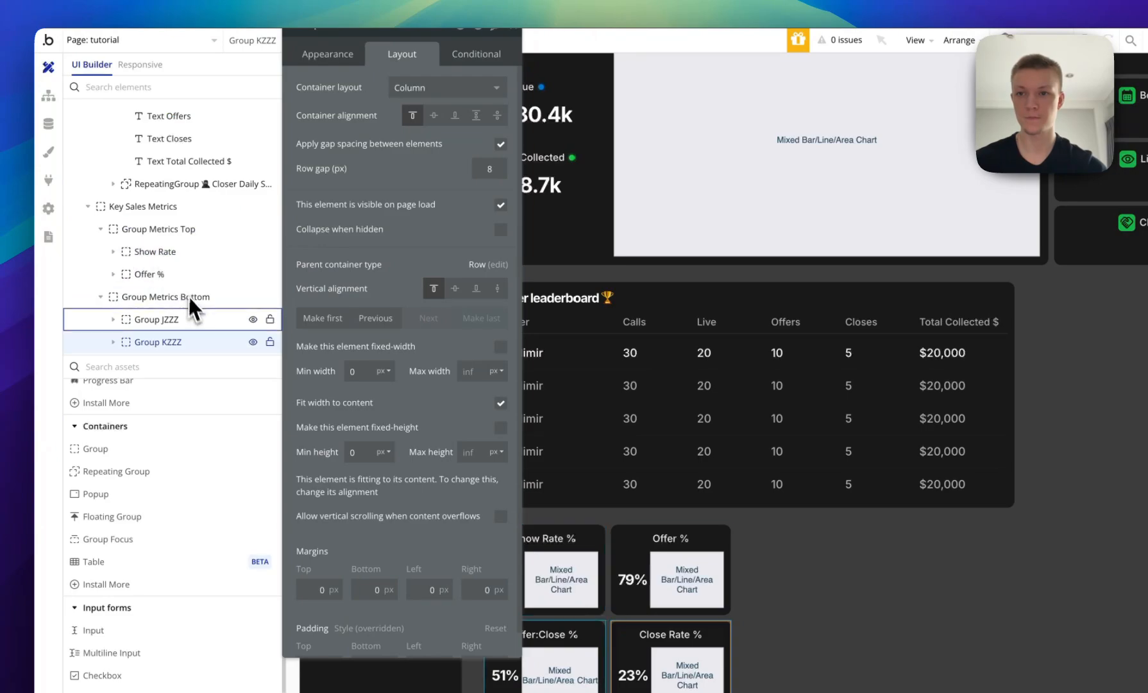
pyautogui.doubleClick(193, 319)
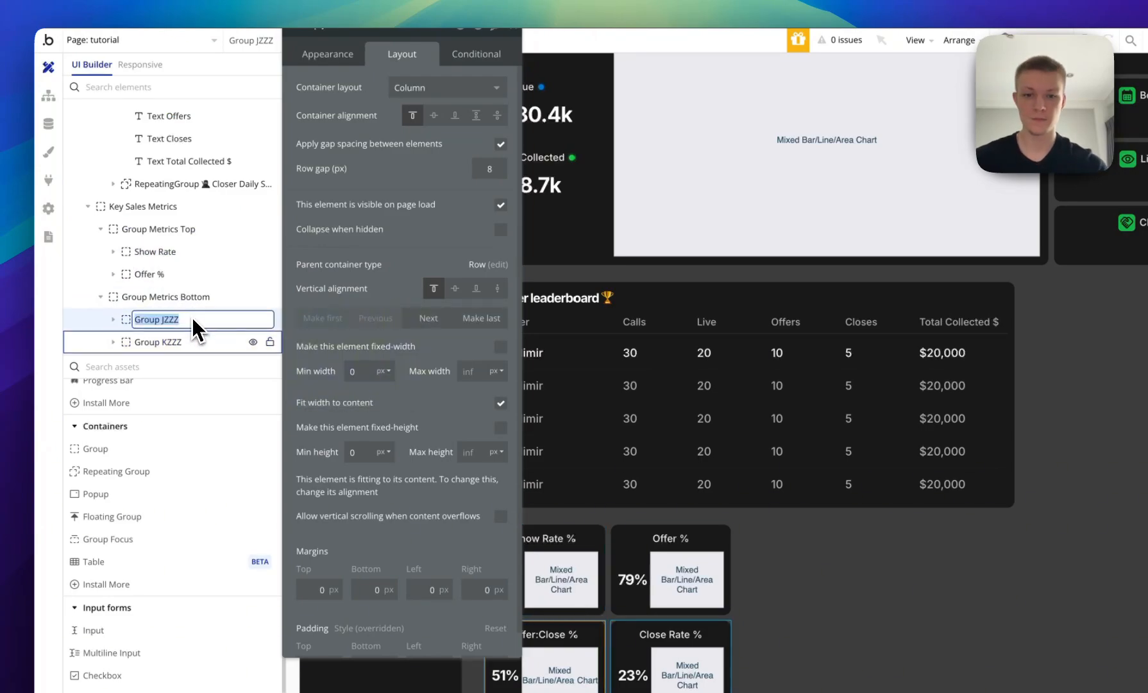
pyautogui.write('Offer:Close %')
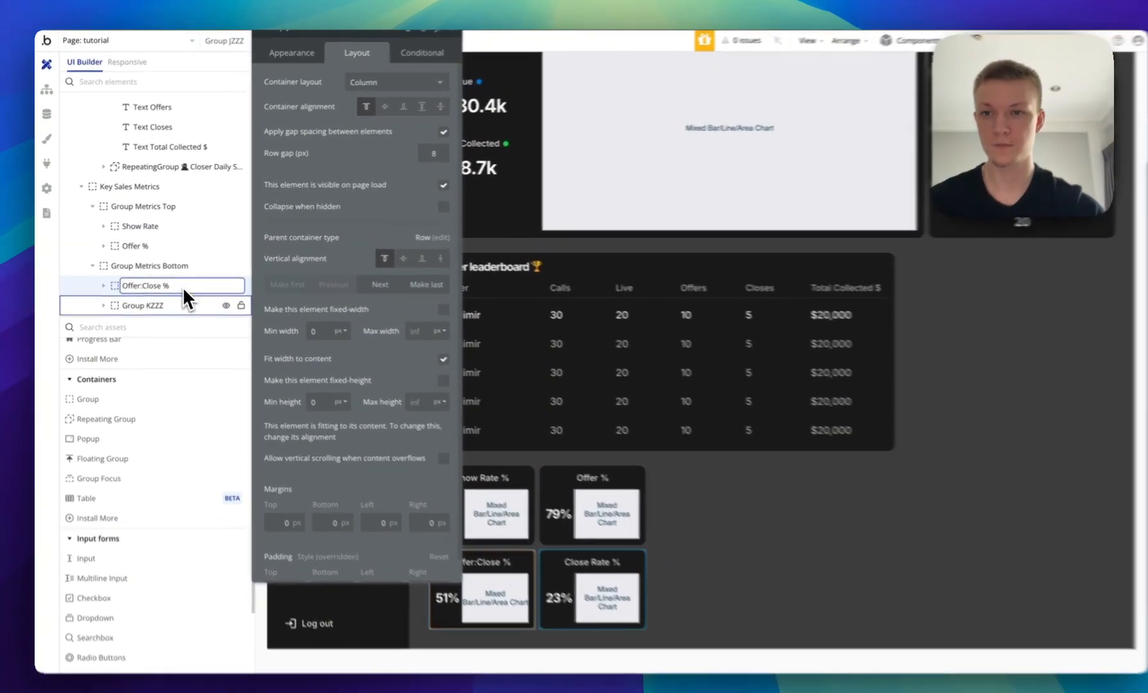
# Rename the second card group inside Group Metrics Bottom as Close Rate % and collapse both metrics row groups.
pyautogui.doubleClick(180, 303)
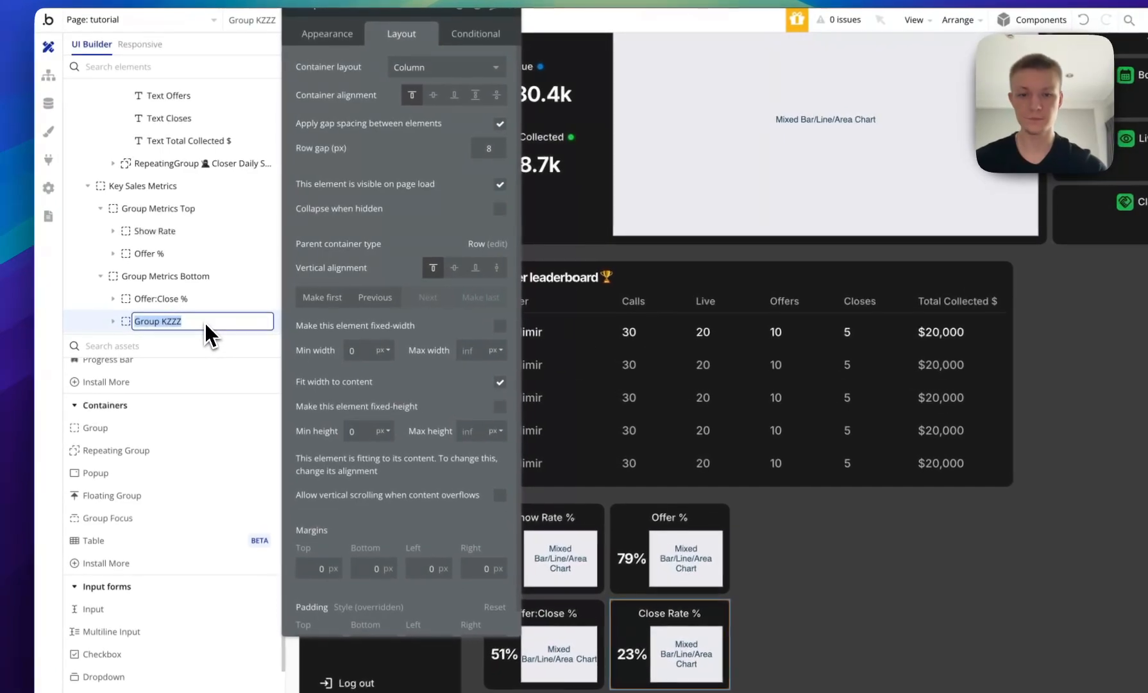
pyautogui.write('Close Rate')
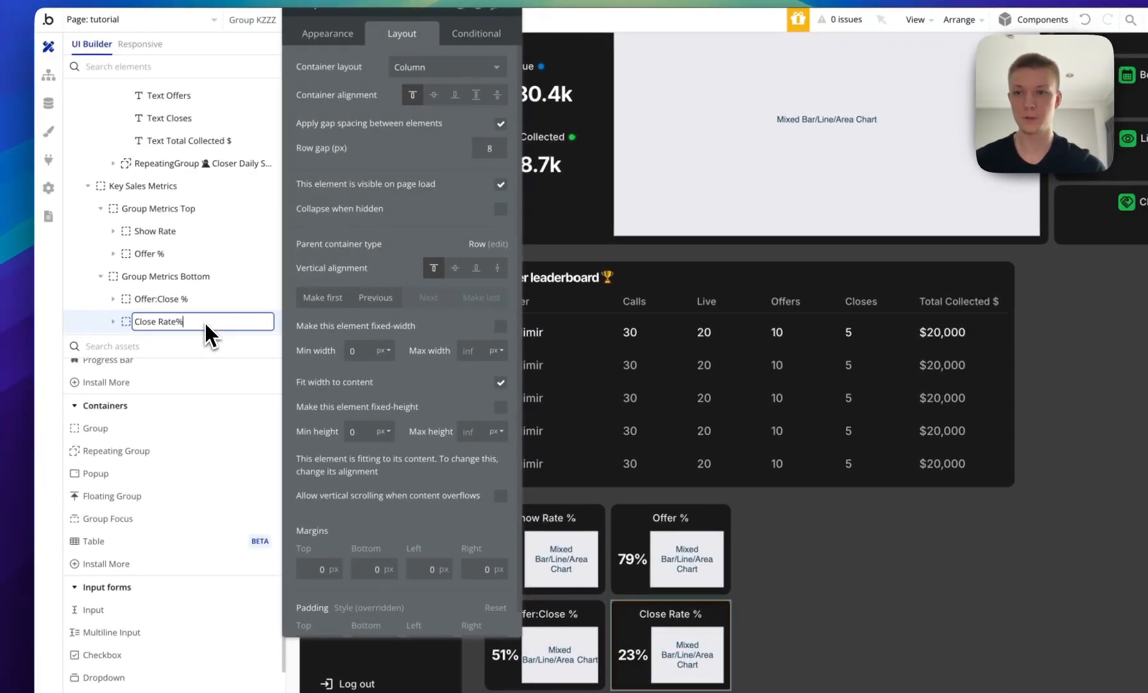
pyautogui.write(' %')
pyautogui.press('Return')
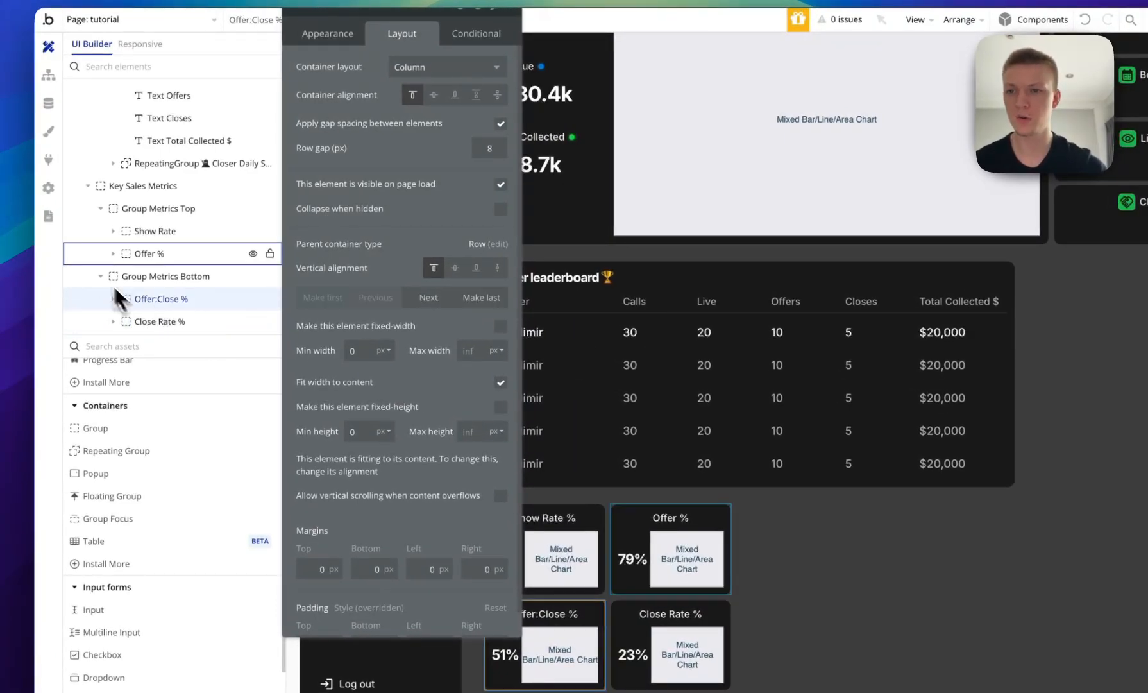
pyautogui.click(114, 282)
pyautogui.click(101, 254)
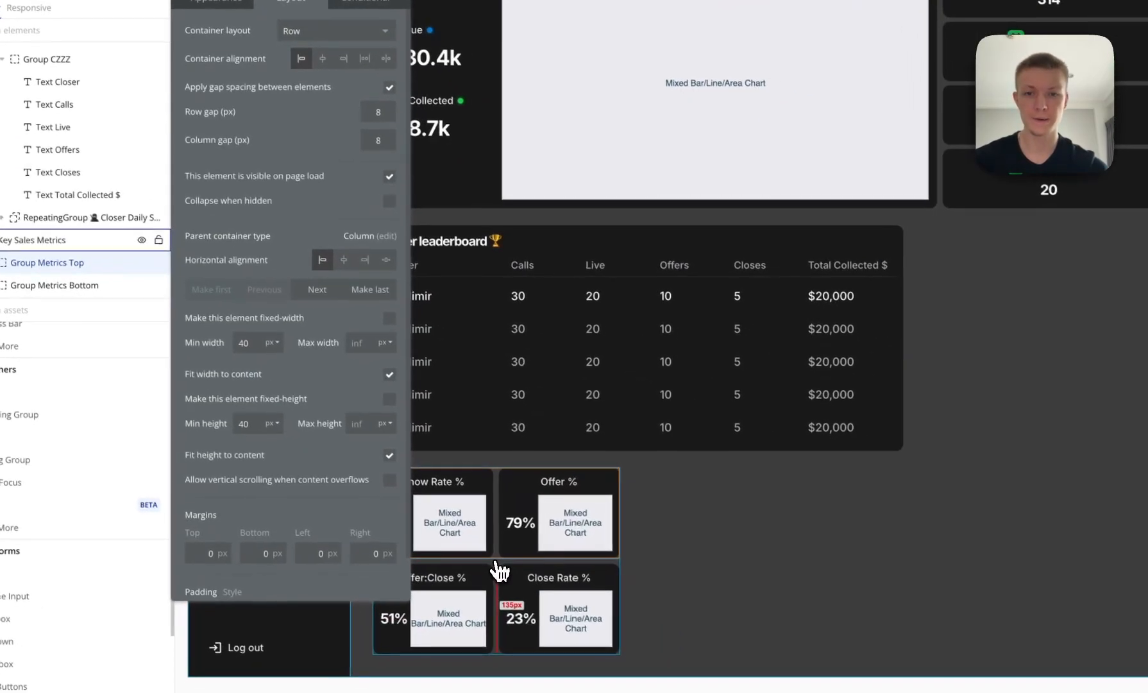
# Group the Key Sales Metrics and Closer Leaderboard groups together in a row container.
pyautogui.click(611, 603)
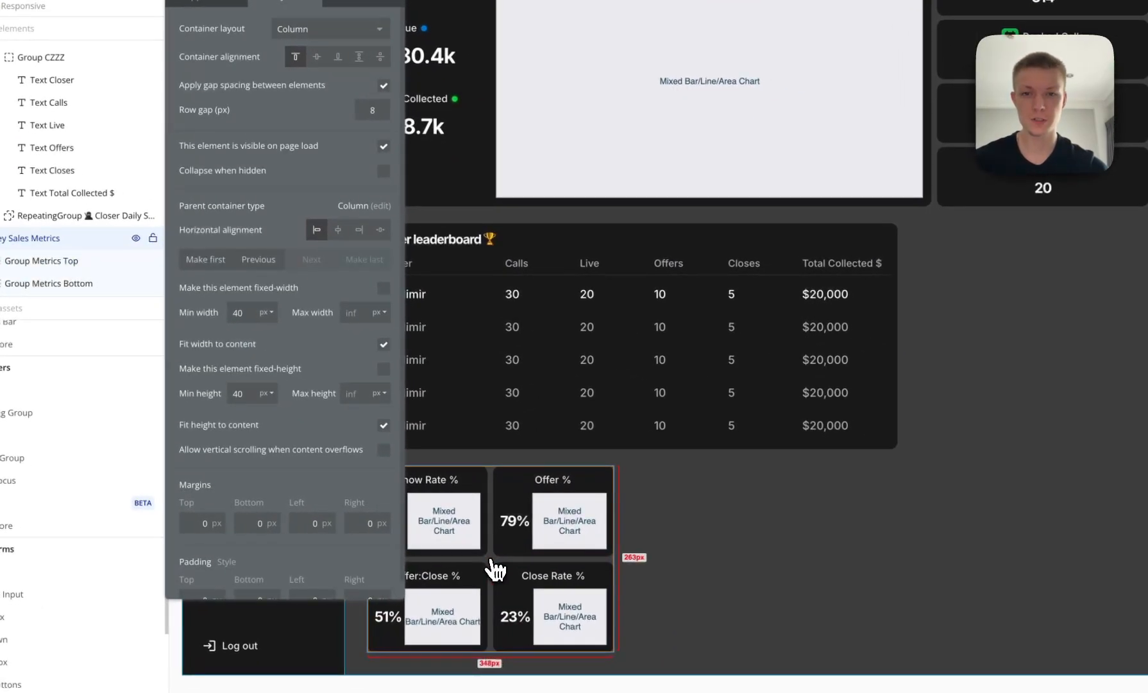
pyautogui.click(647, 228)
pyautogui.rightClick(648, 227)
pyautogui.moveTo(731, 309)
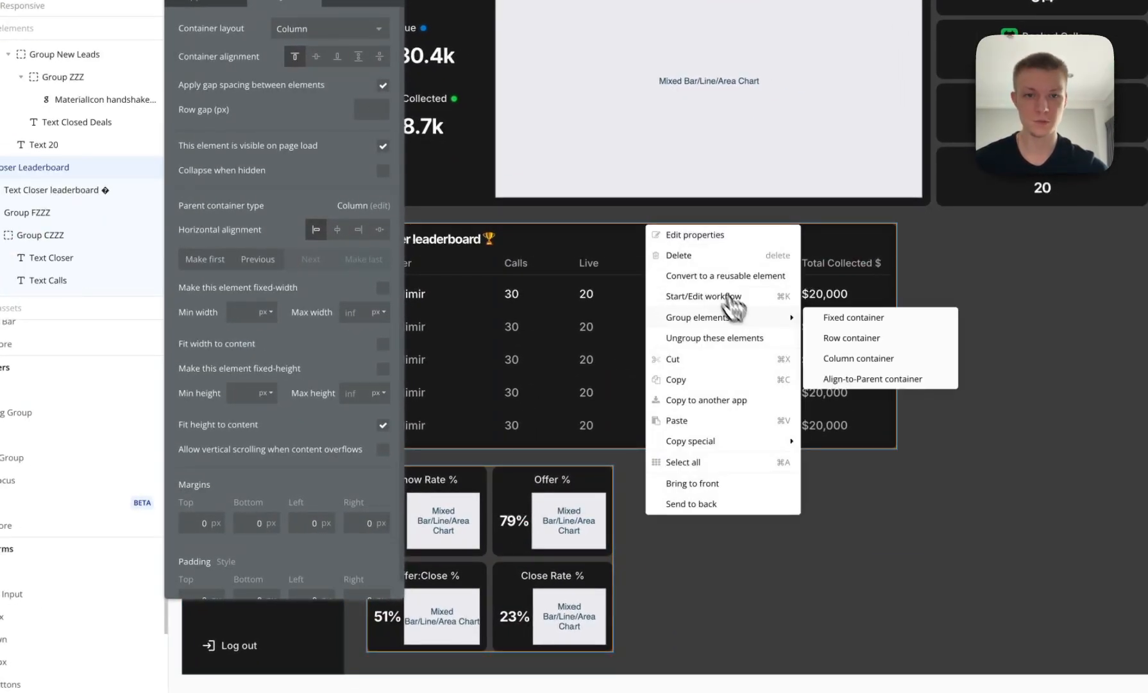
pyautogui.click(864, 340)
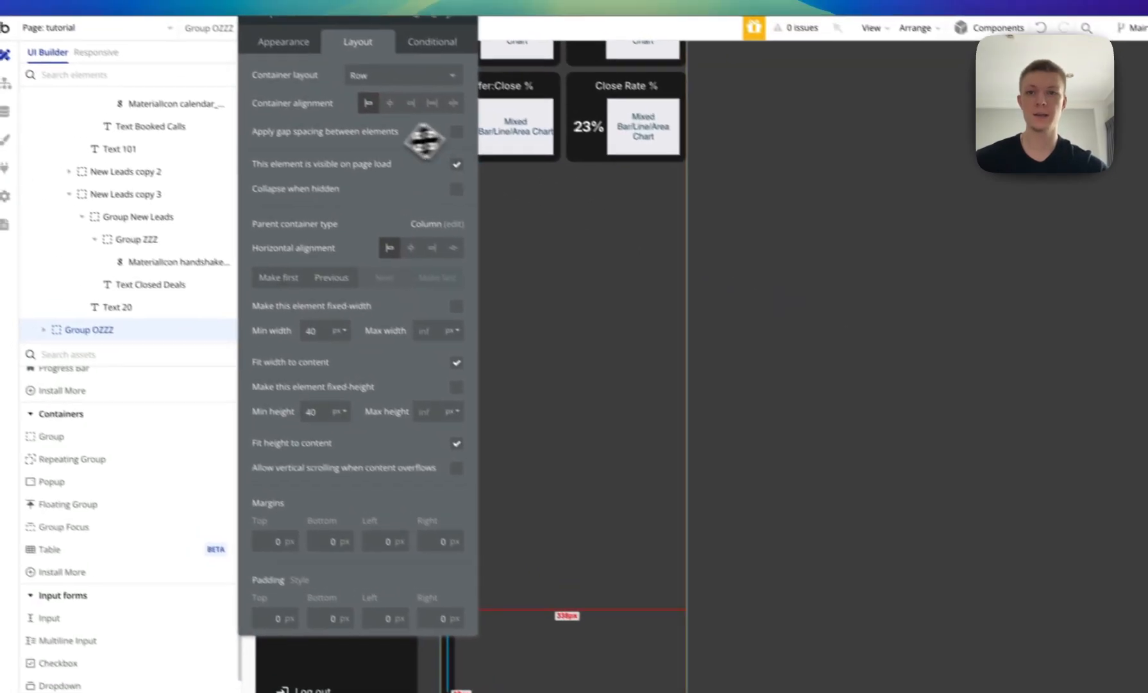
# Zoom the editor to 80%, turn off fit width to content for the new row group and set its minimum width and height to 0.
pyautogui.moveTo(251, 120); pyautogui.dragTo(128, 248)
pyautogui.click(892, 41)
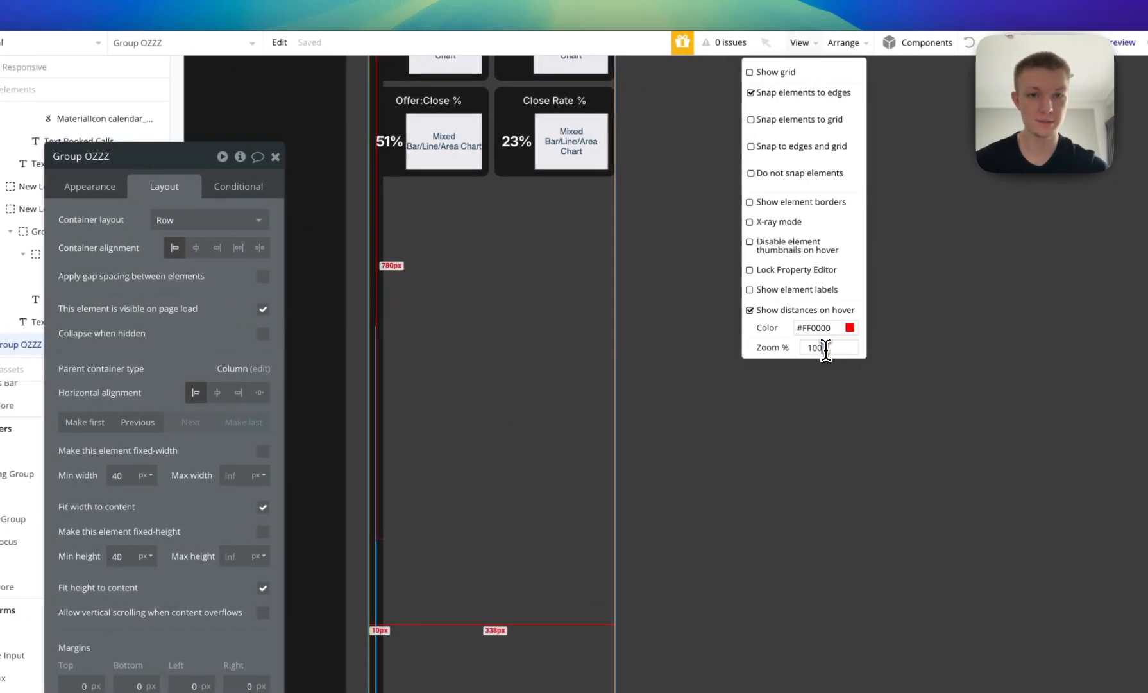
pyautogui.press('Return')
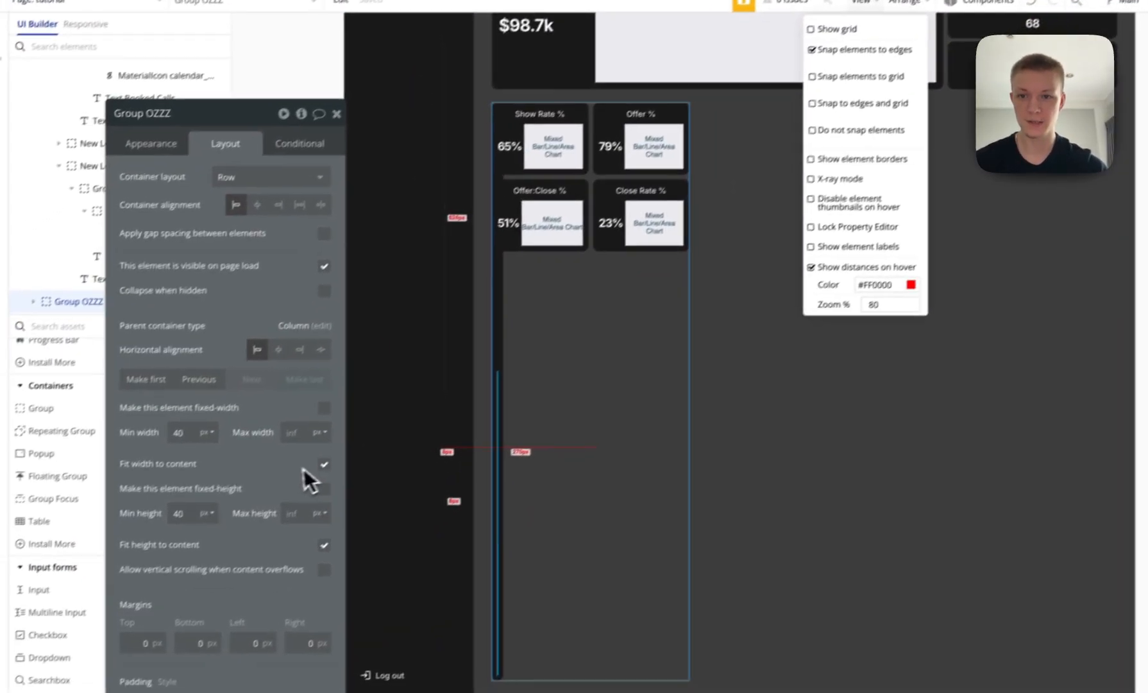
pyautogui.click(262, 507)
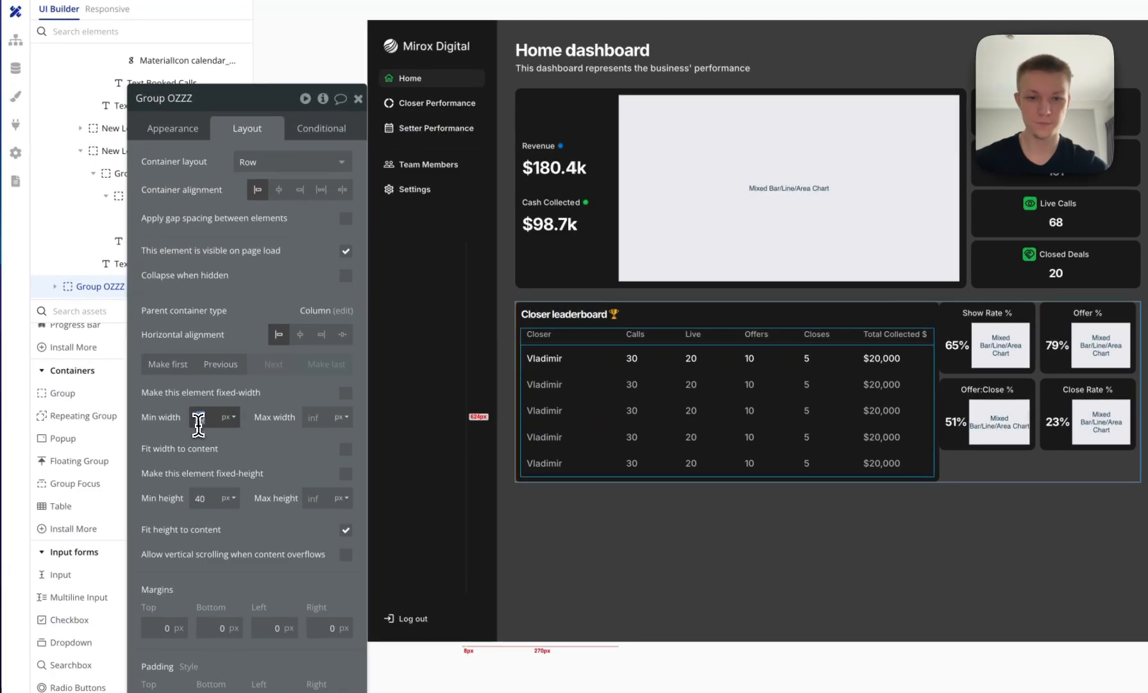
pyautogui.click(222, 435)
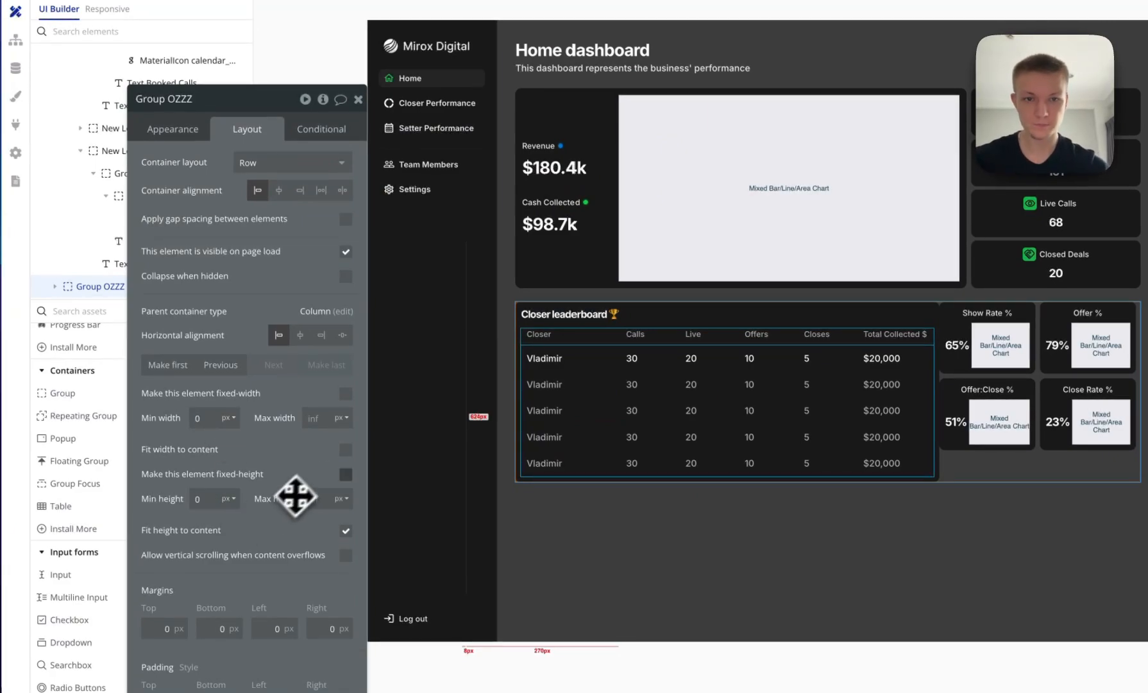
# Apply gap spacing between the row group's elements, with row and column gaps of 8 px.
pyautogui.click(355, 220)
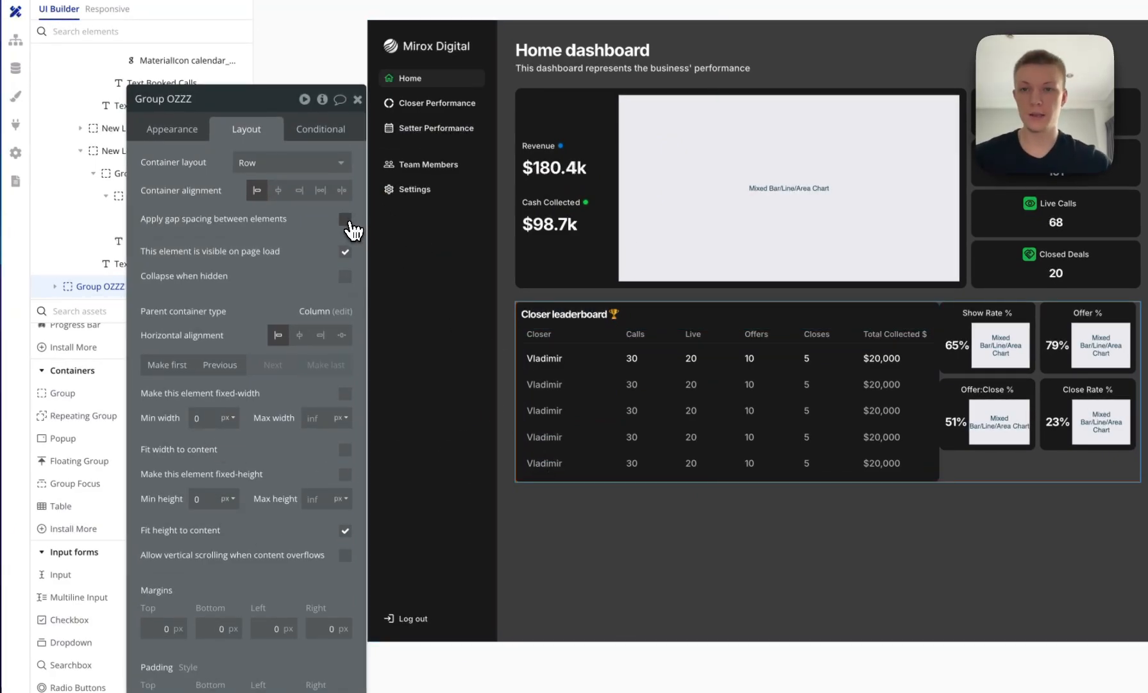
pyautogui.click(346, 220)
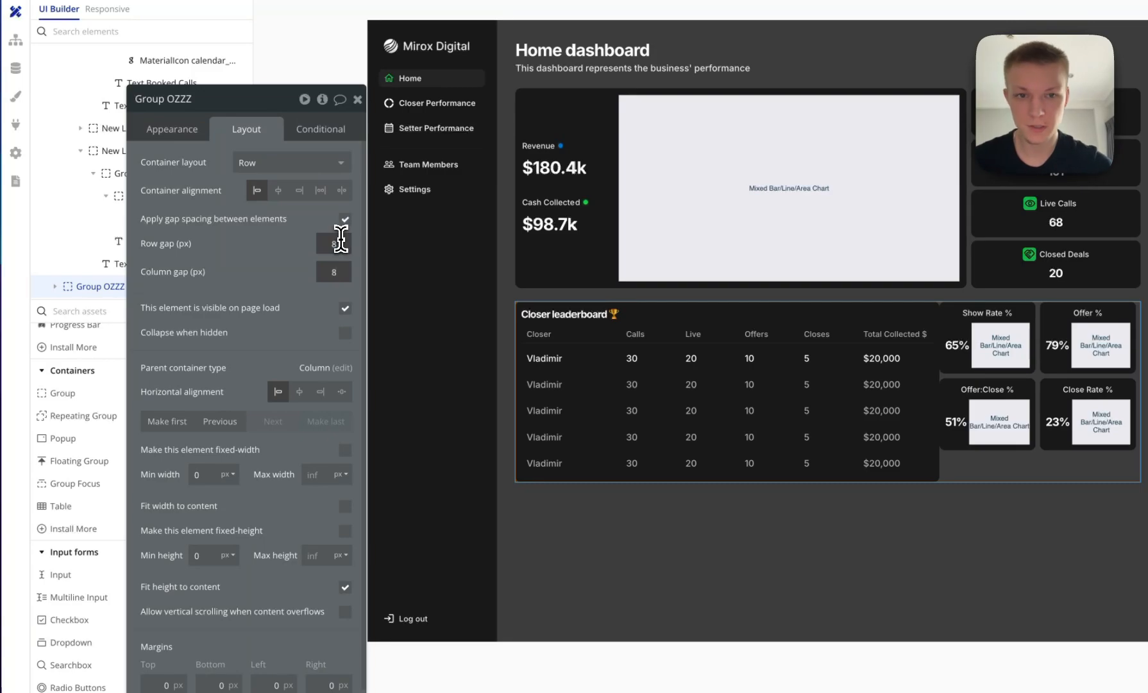
pyautogui.click(340, 243)
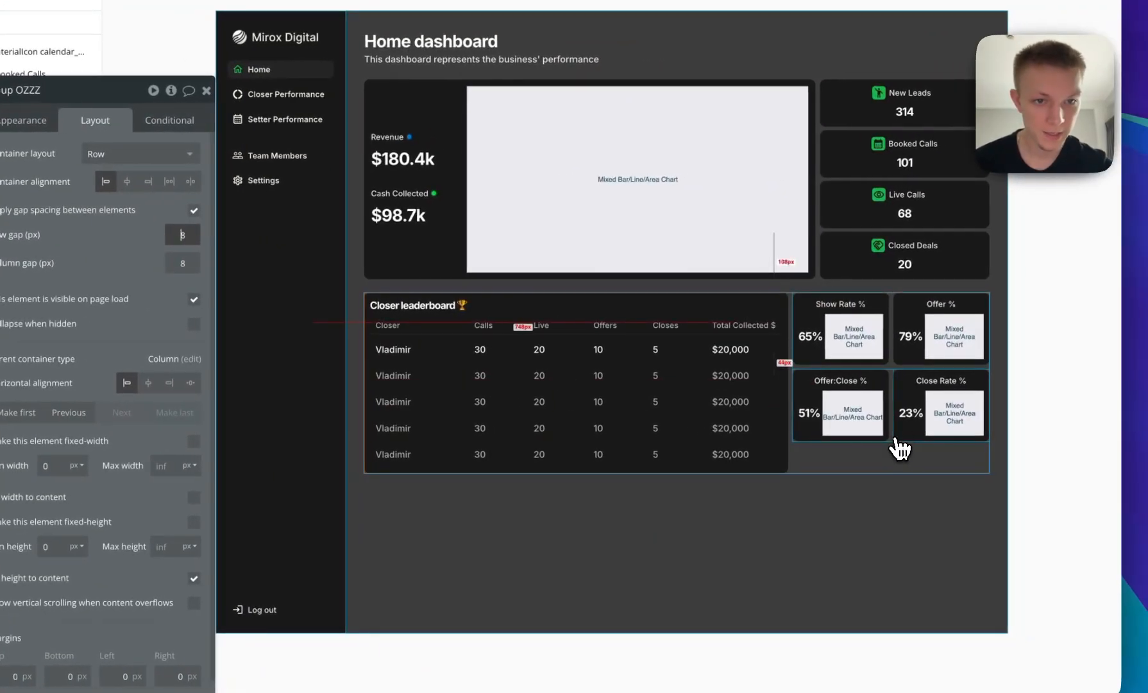
# Set the Key Sales Metrics group's minimum width and height to 0 and its vertical alignment to stretch.
pyautogui.click(892, 368)
pyautogui.doubleClick(203, 501)
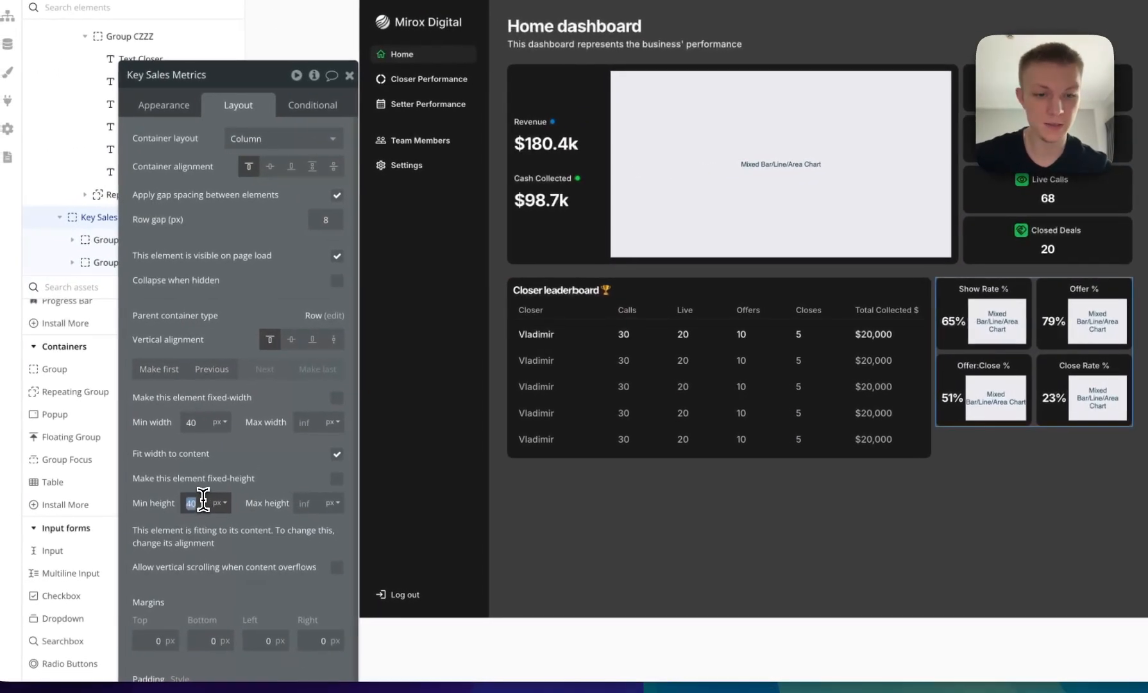
pyautogui.write('0')
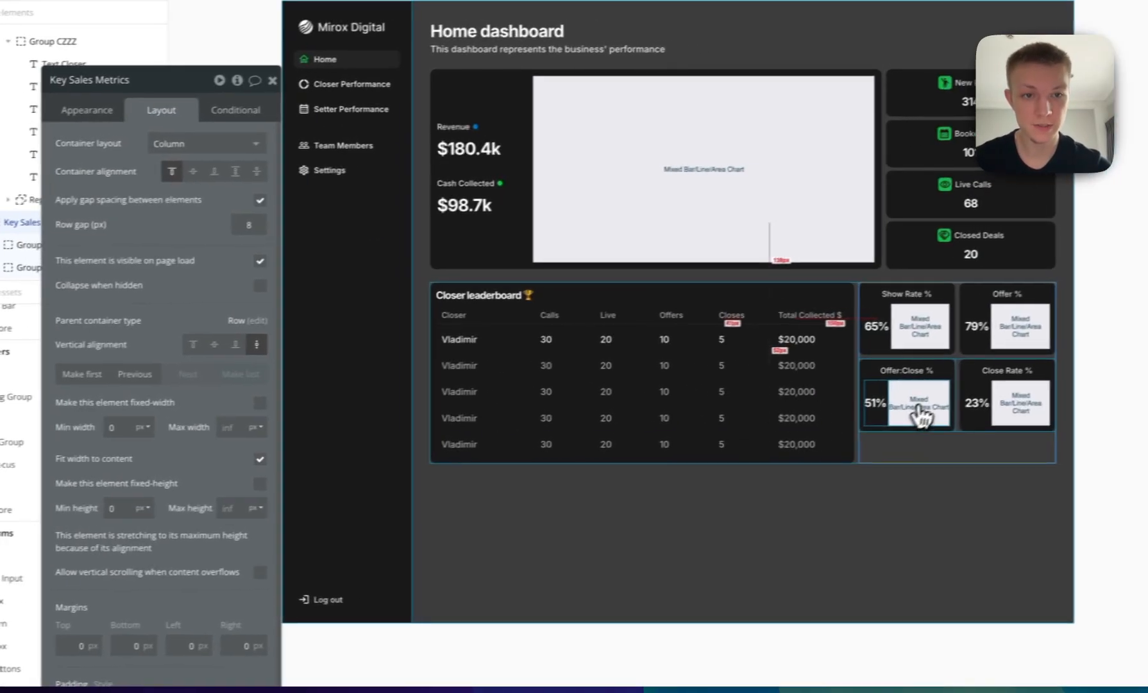
# Set Group Metrics Bottom's minimum width and height to 0 and turn off fitting its width and height to content.
pyautogui.click(1035, 382)
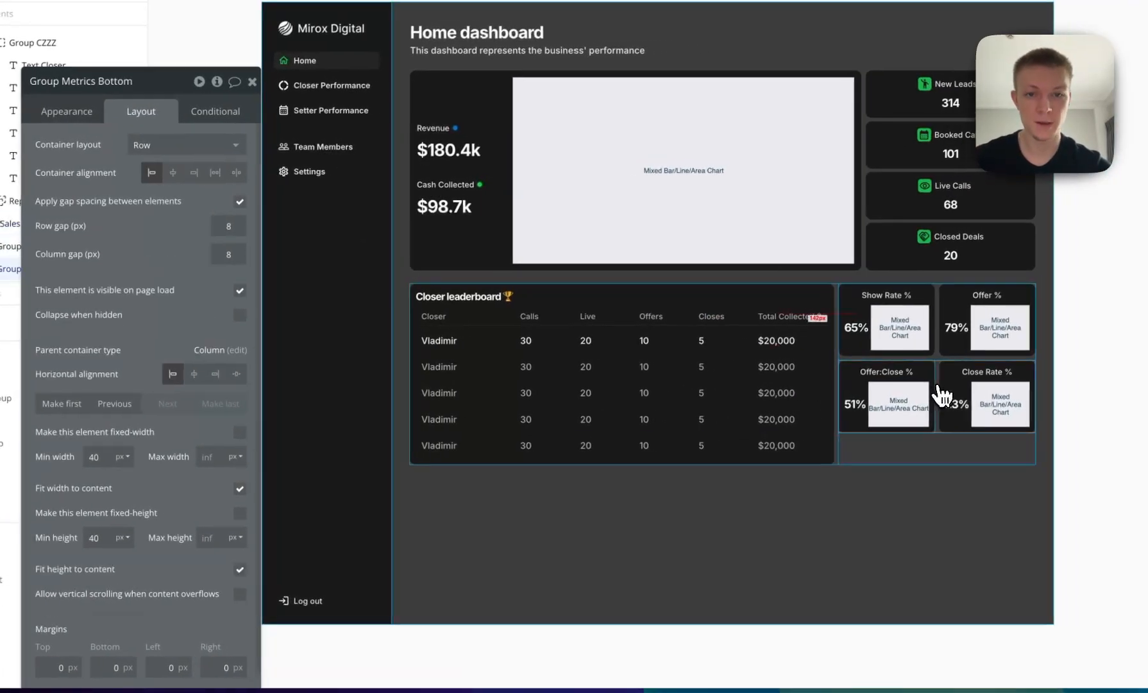
pyautogui.scroll(-2, 258, 507)
pyautogui.moveTo(243, 543); pyautogui.dragTo(260, 512)
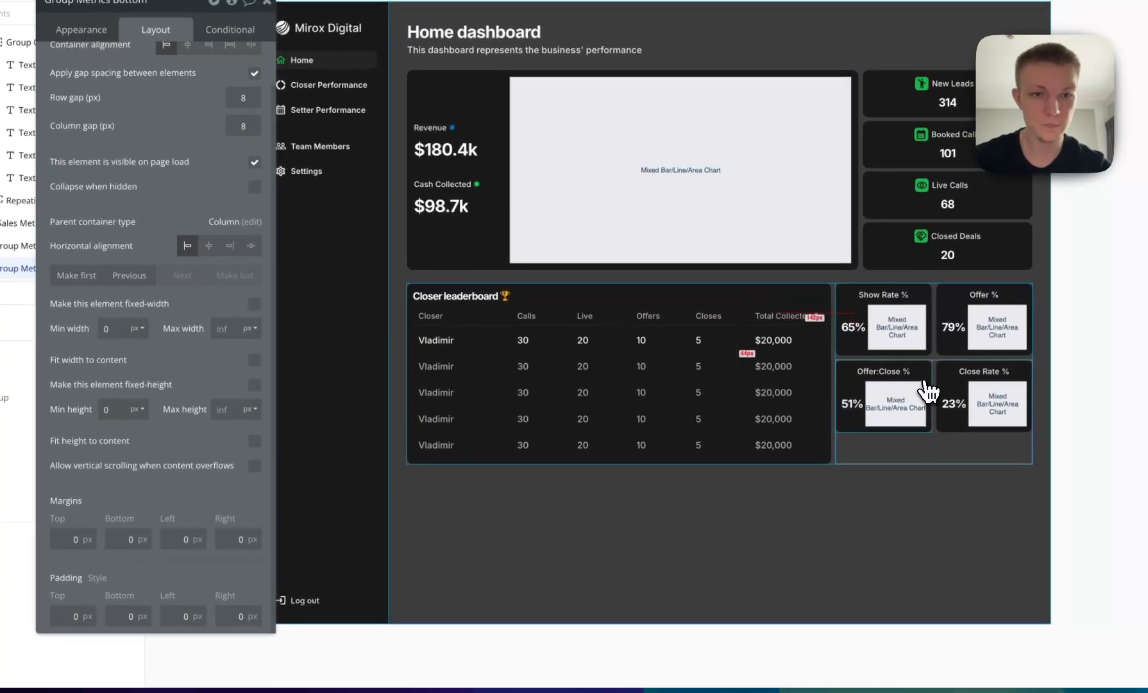
# Set the vertical alignment of the Offer:Close % and Close Rate % card groups to stretch.
pyautogui.click(1024, 374)
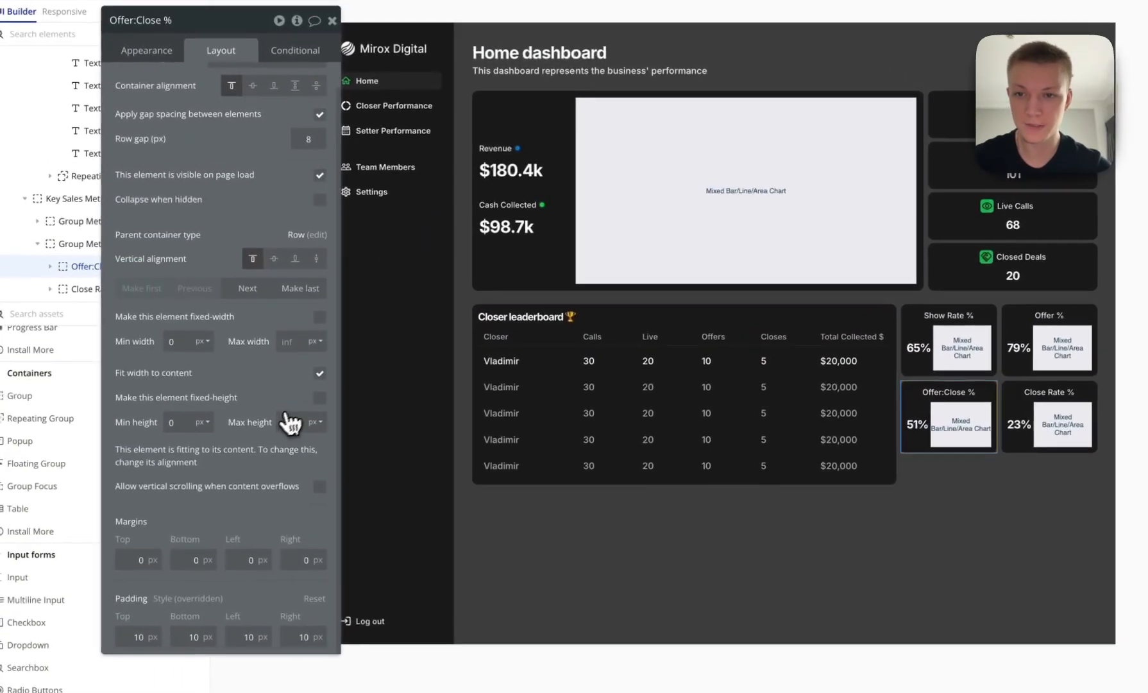
pyautogui.click(284, 262)
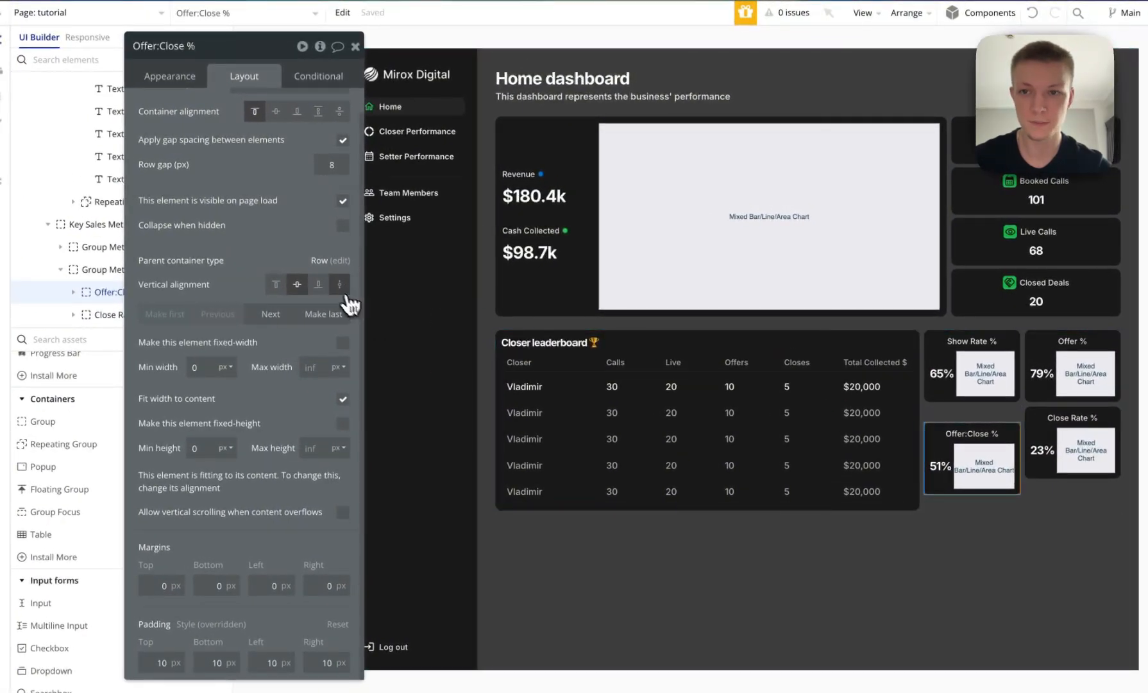
pyautogui.click(340, 286)
pyautogui.click(1066, 444)
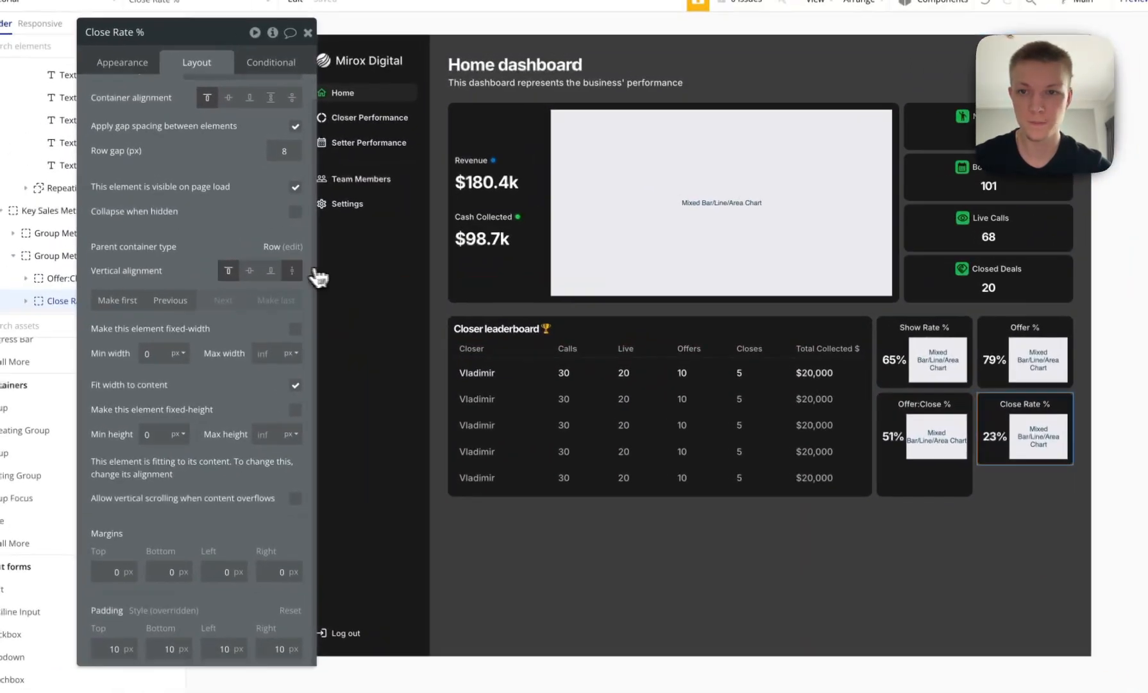
pyautogui.click(293, 270)
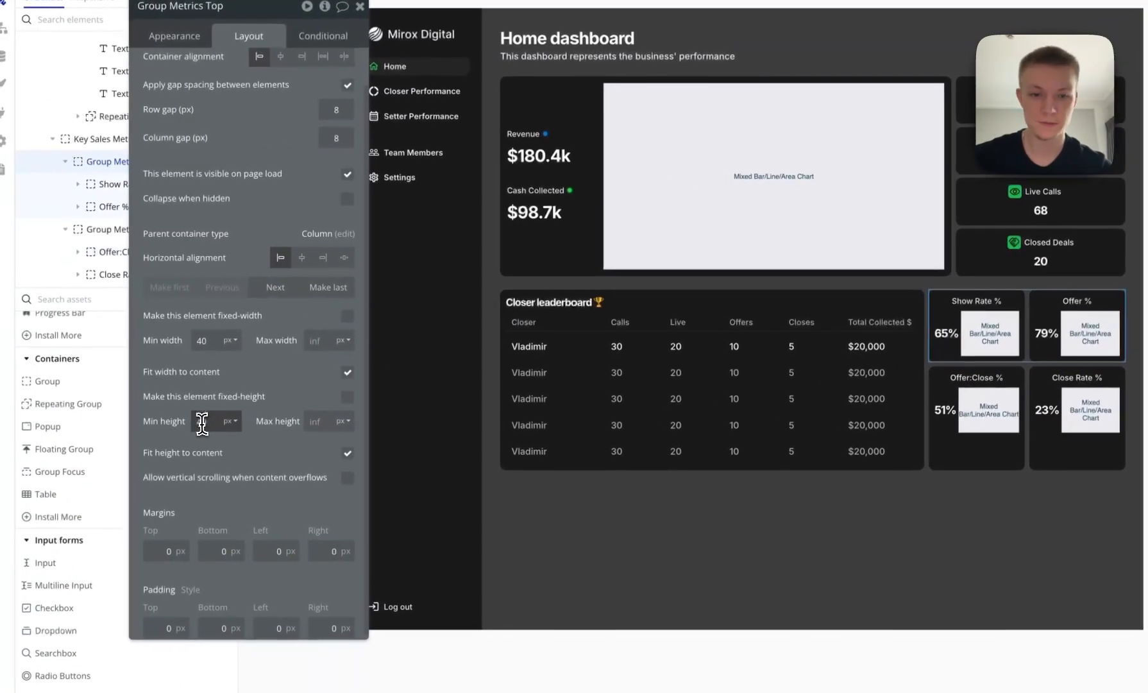
# Set Group Metrics Top's minimum width and height to 0 and stretch its Show Rate and Offer % card groups vertically.
pyautogui.doubleClick(100, 434)
pyautogui.press('BackSpace')
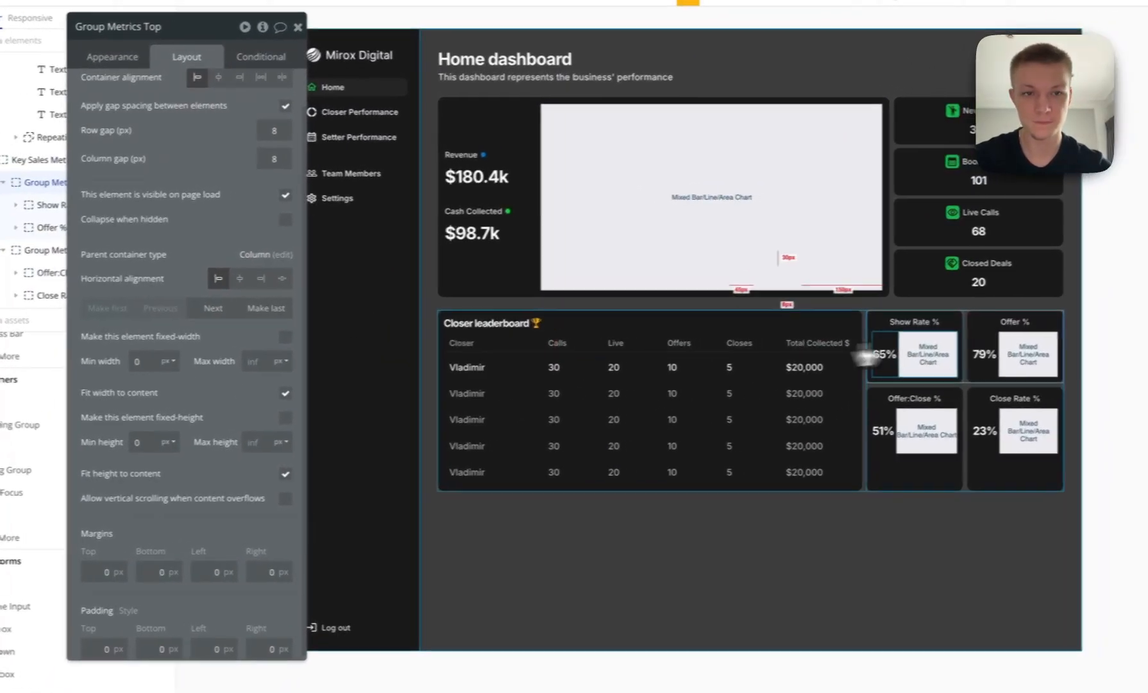
pyautogui.click(1017, 314)
pyautogui.click(259, 263)
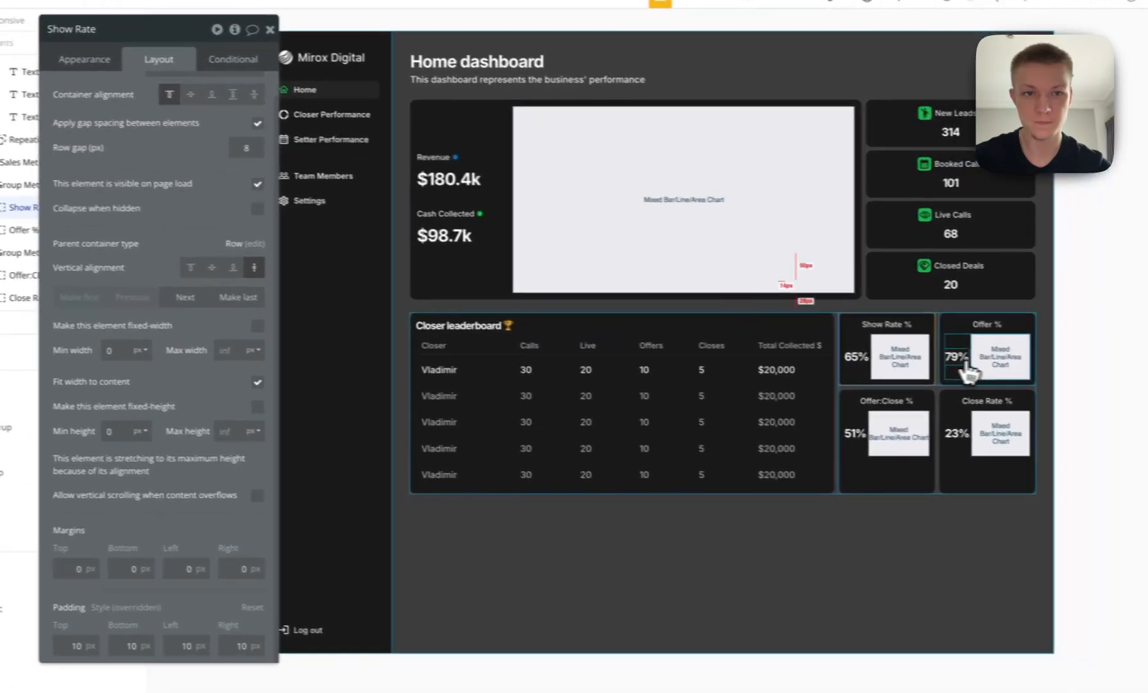
pyautogui.click(1044, 356)
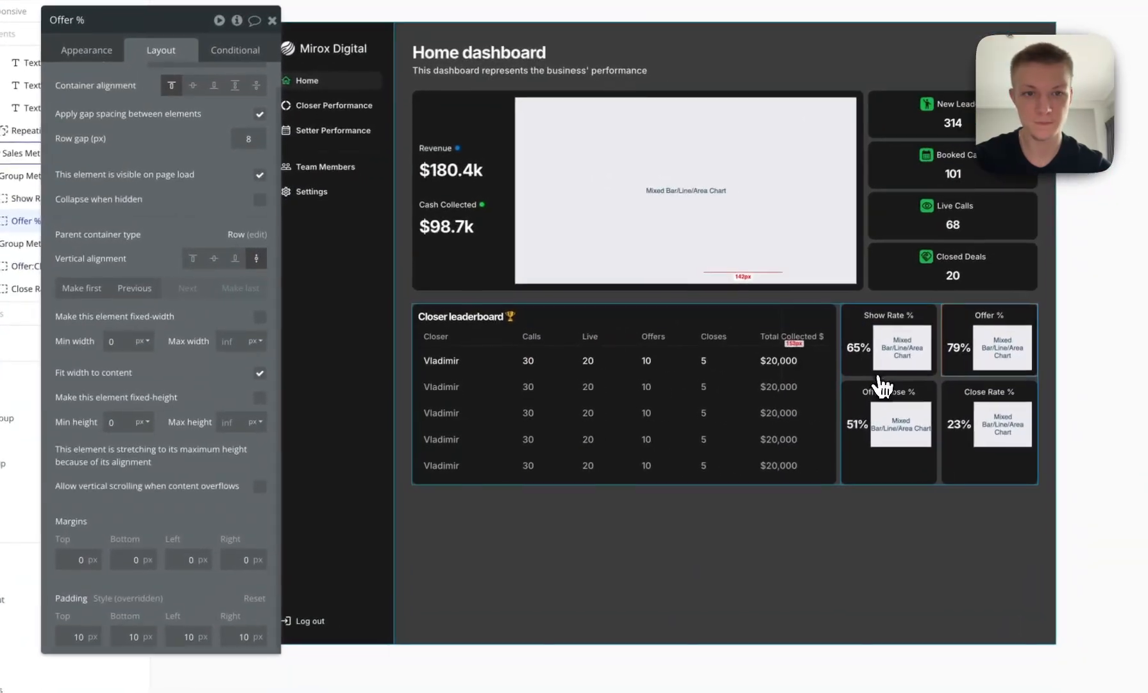
# Turn off fit height to content for Group Metrics Top.
pyautogui.click(933, 395)
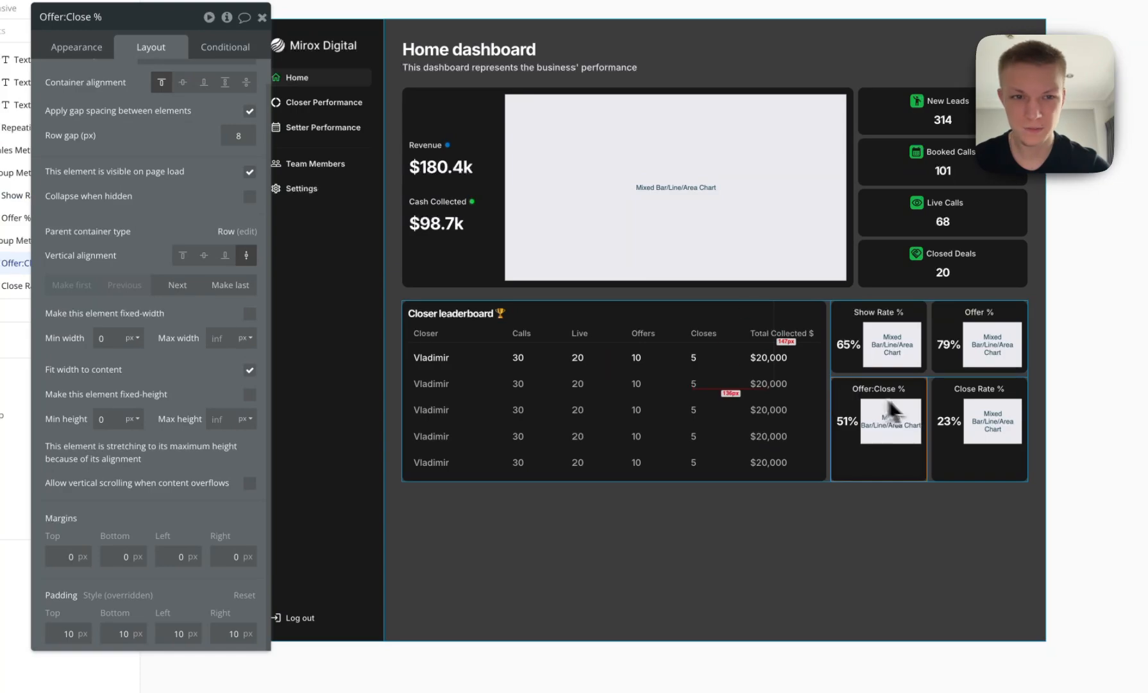
pyautogui.click(933, 403)
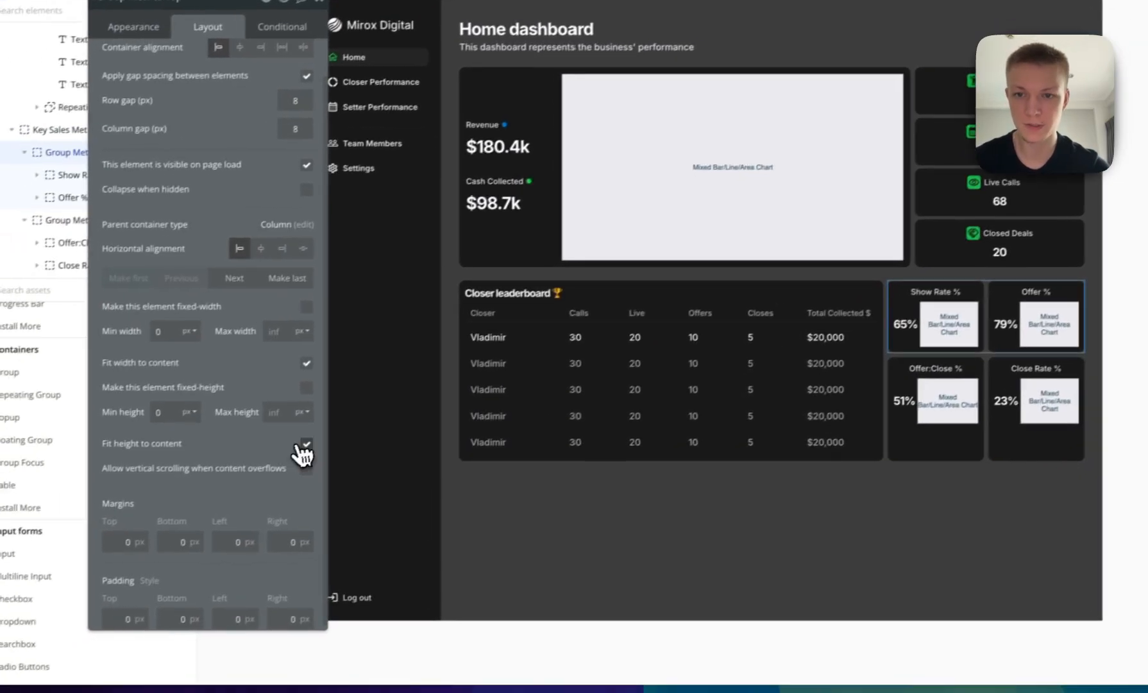
pyautogui.click(249, 464)
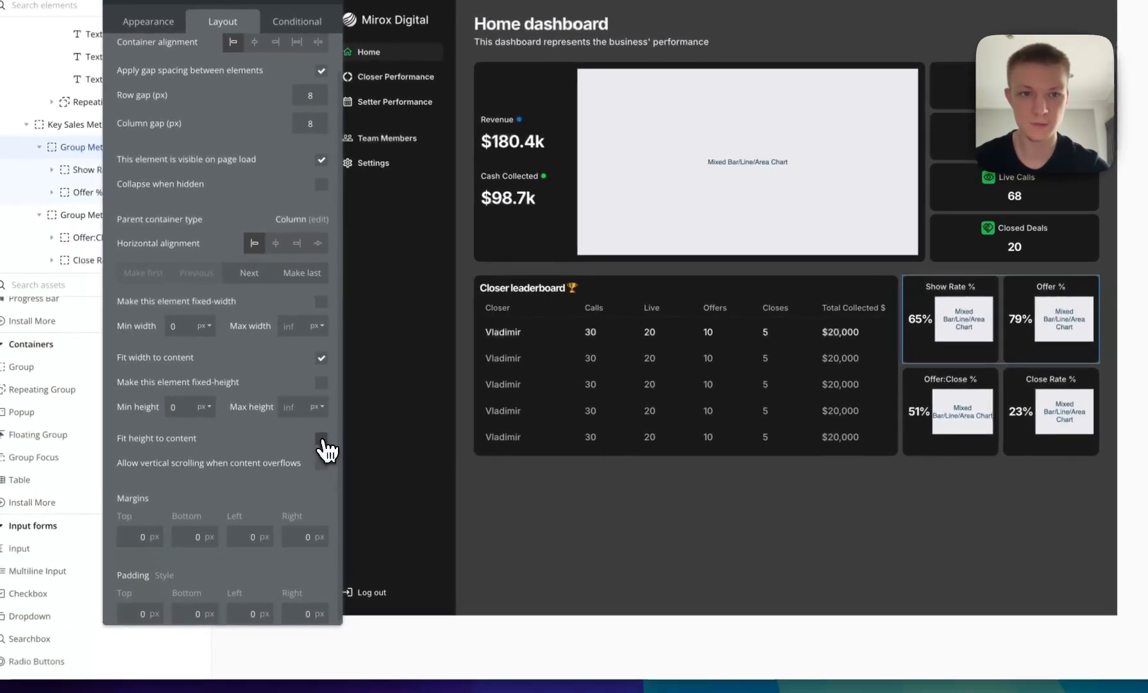
pyautogui.click(868, 511)
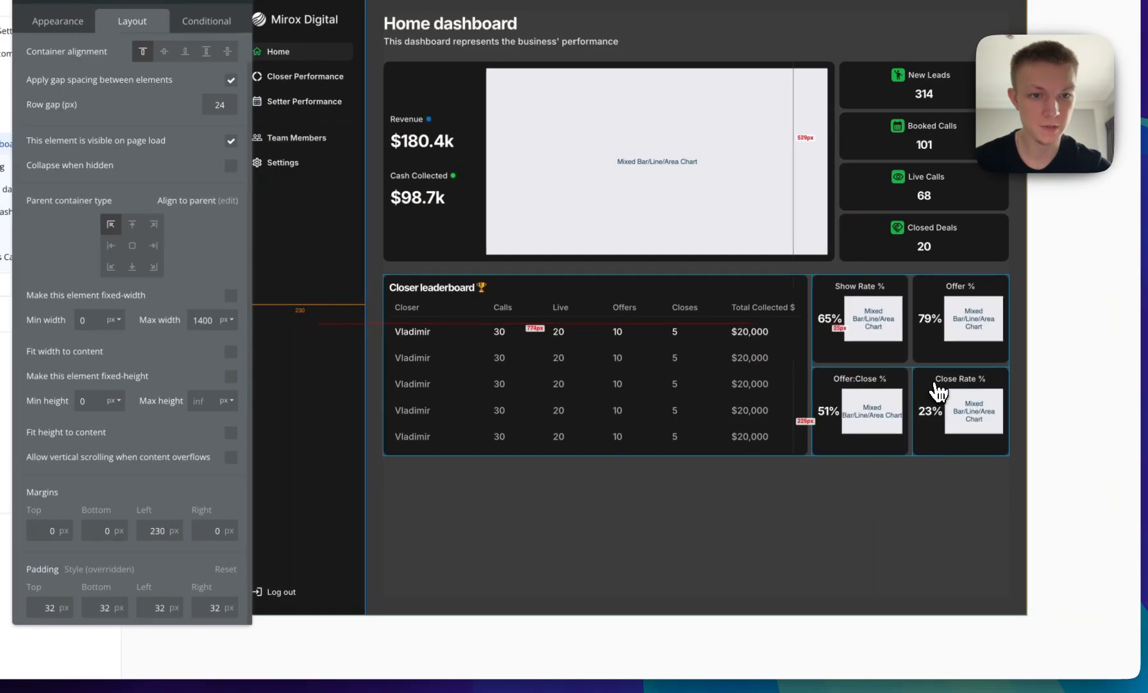
pyautogui.click(940, 391)
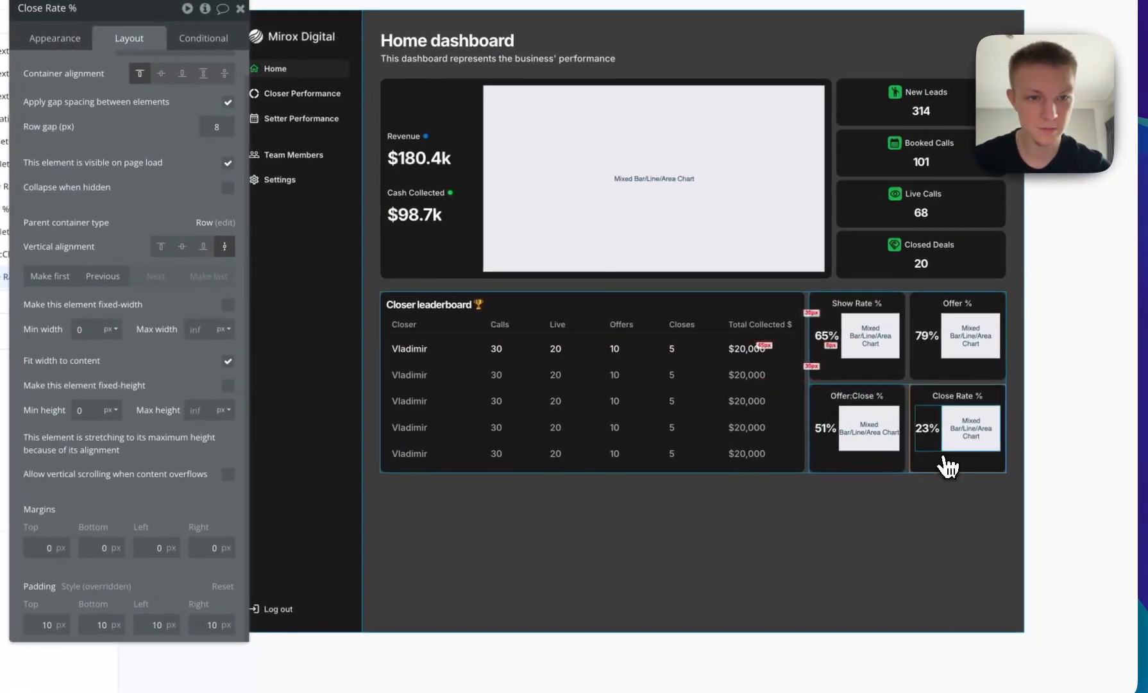
pyautogui.click(1042, 445)
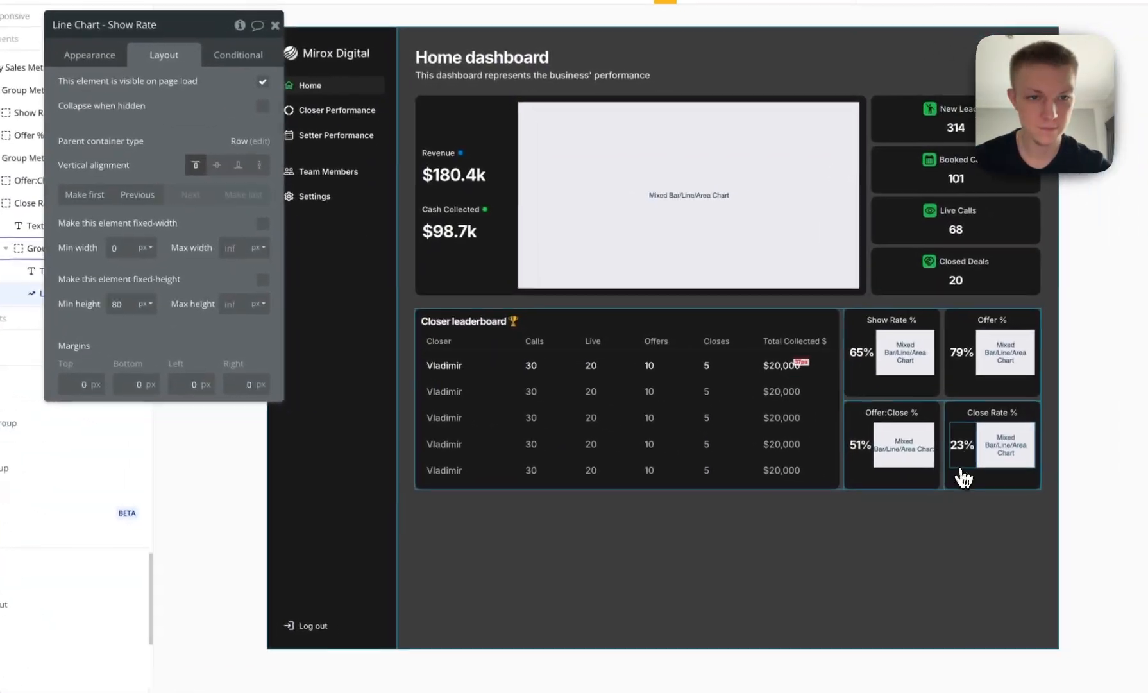
pyautogui.click(990, 460)
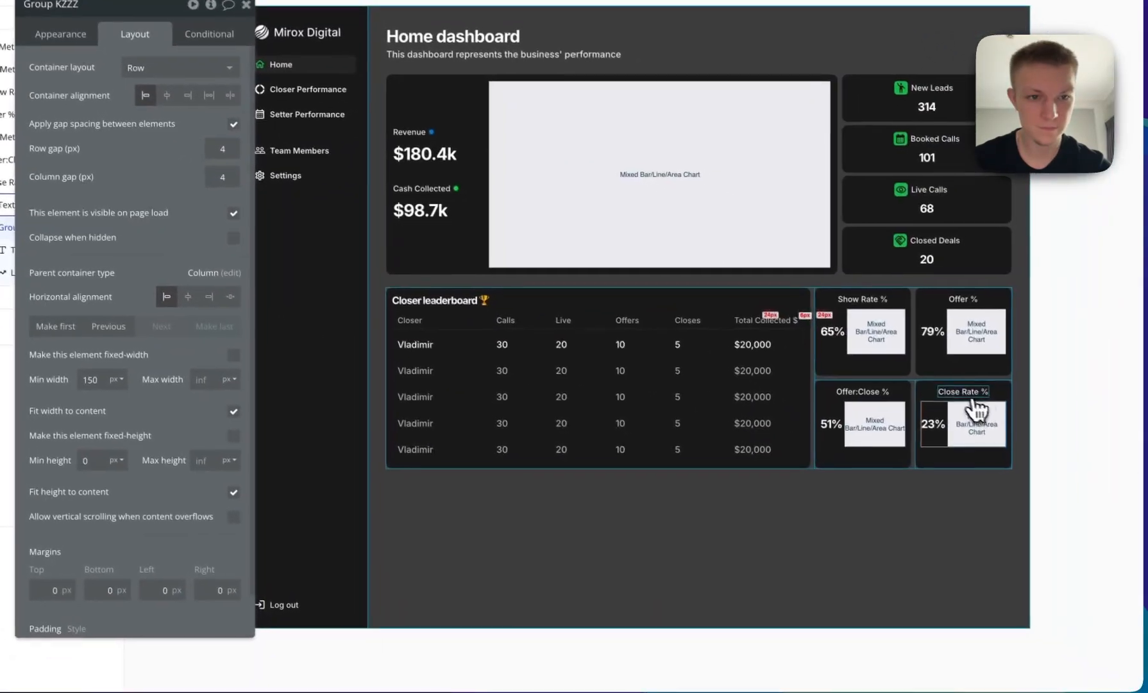
# Set the container alignment of the Show Rate %, Offer %, Offer:Close % and Close Rate % card groups to center.
pyautogui.click(1090, 441)
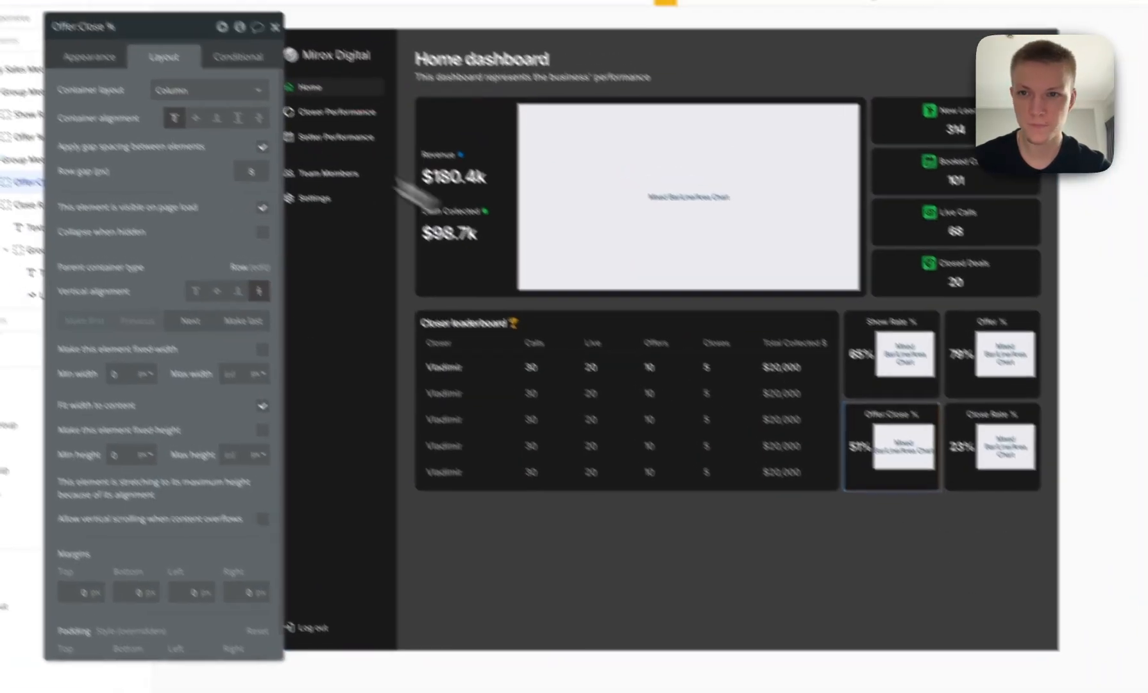
pyautogui.click(158, 91)
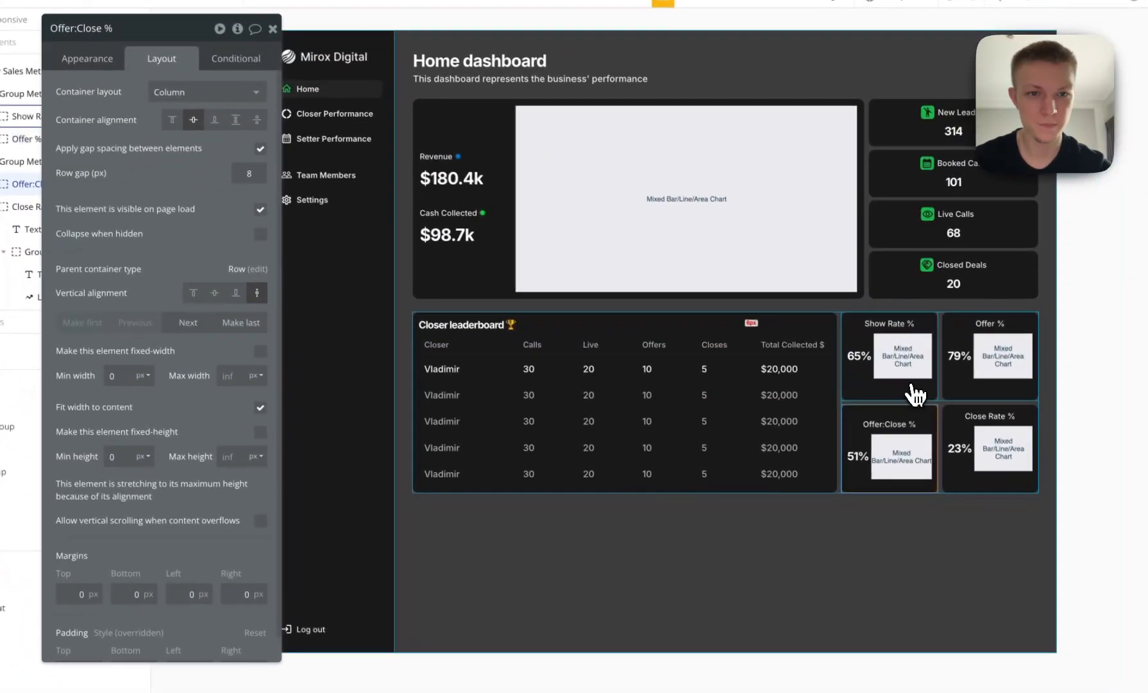
pyautogui.keyDown('shift'); pyautogui.click(916, 395); pyautogui.keyUp('shift')
pyautogui.keyDown('shift'); pyautogui.click(943, 386); pyautogui.keyUp('shift')
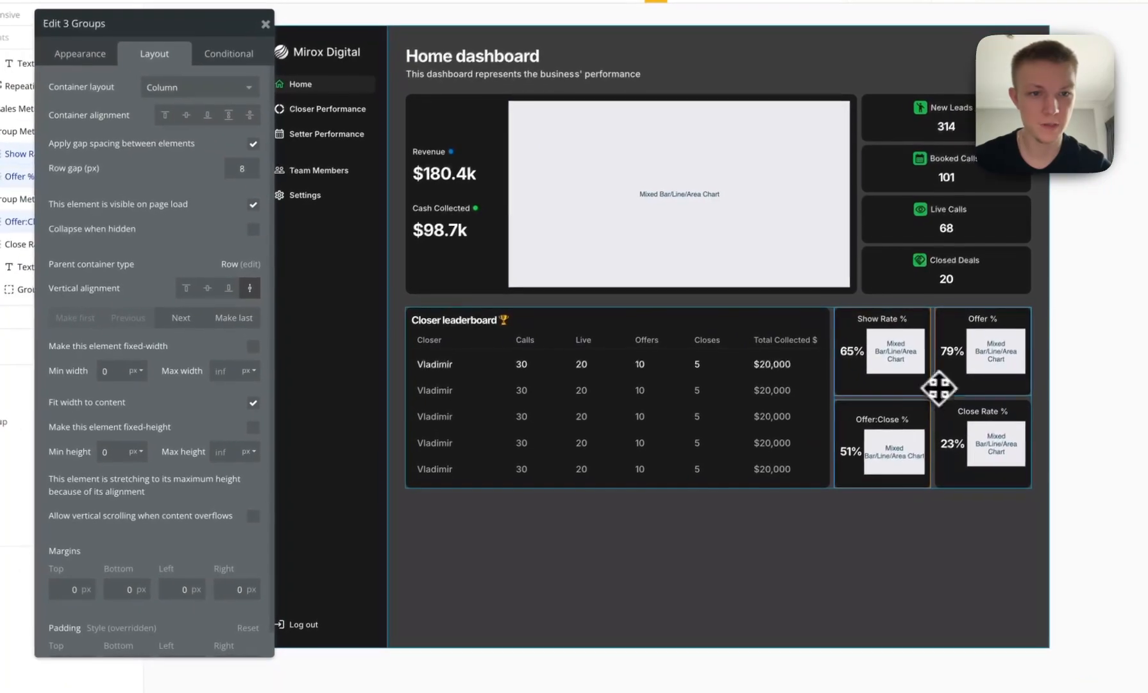
pyautogui.keyDown('shift'); pyautogui.click(954, 475); pyautogui.keyUp('shift')
pyautogui.click(259, 139)
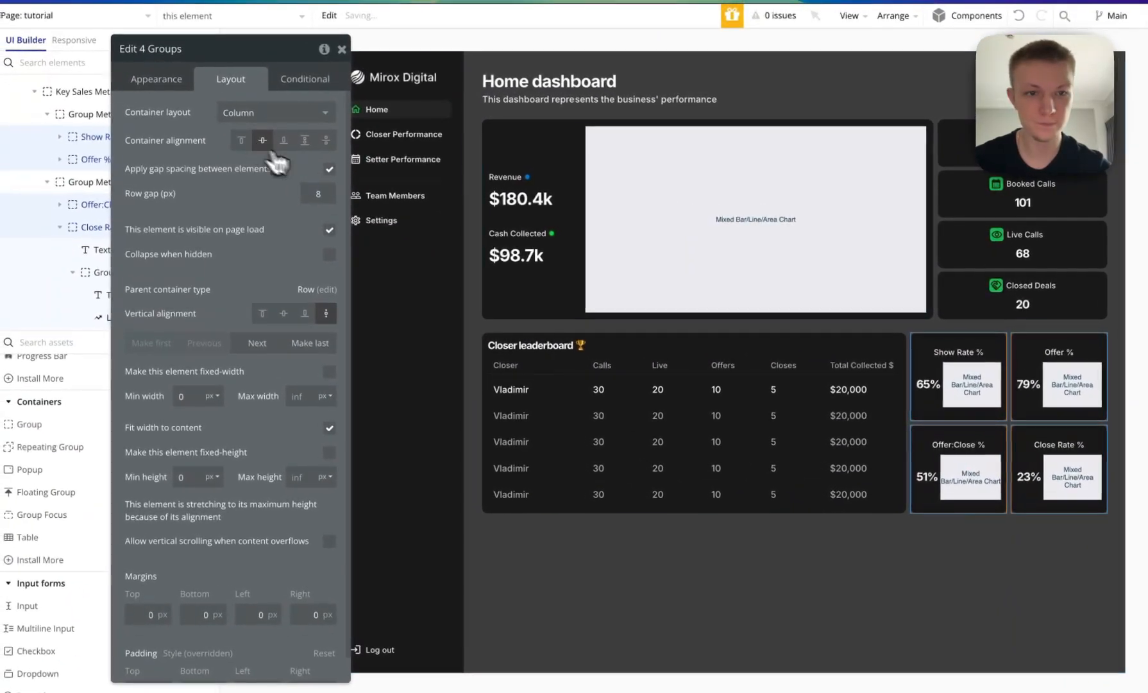
pyautogui.click(979, 536)
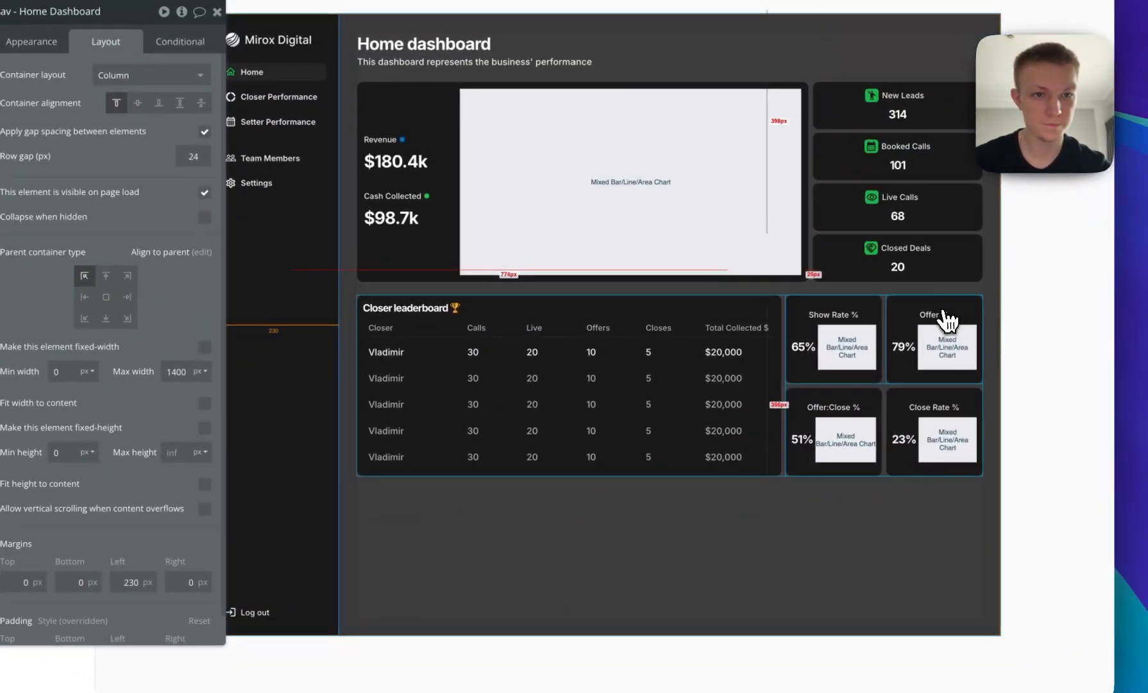
# Set the container alignment of all four stat card groups to space between and reload the preview page.
pyautogui.keyDown('shift'); pyautogui.click(894, 420); pyautogui.keyUp('shift')
pyautogui.click(180, 103)
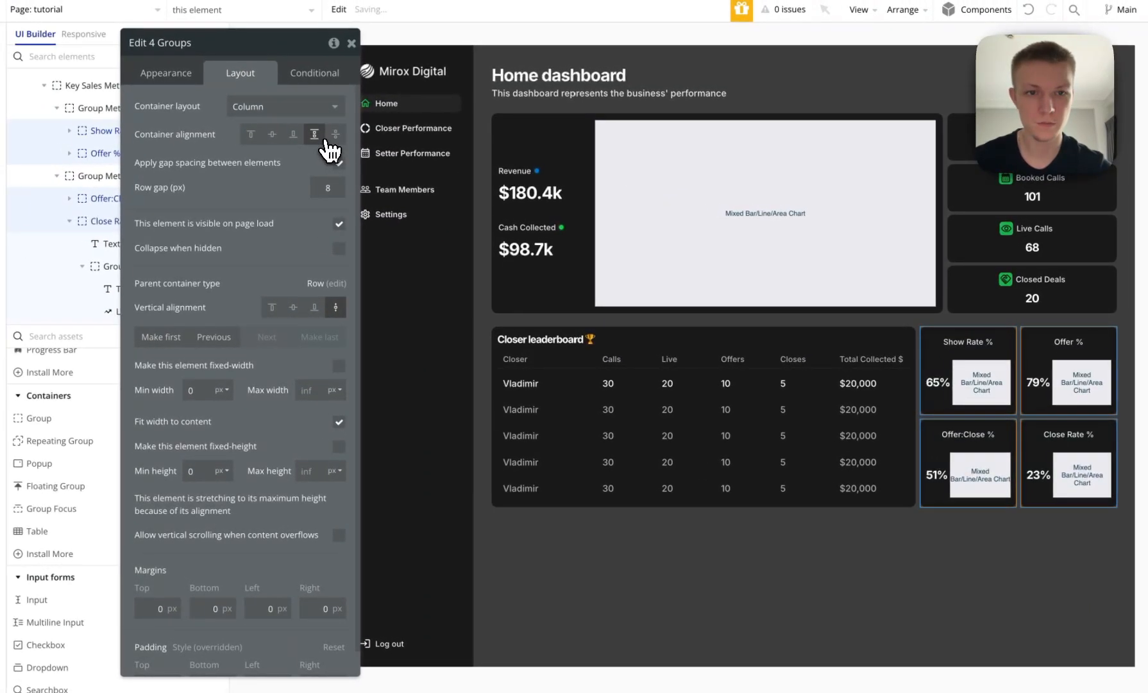
pyautogui.click(872, 580)
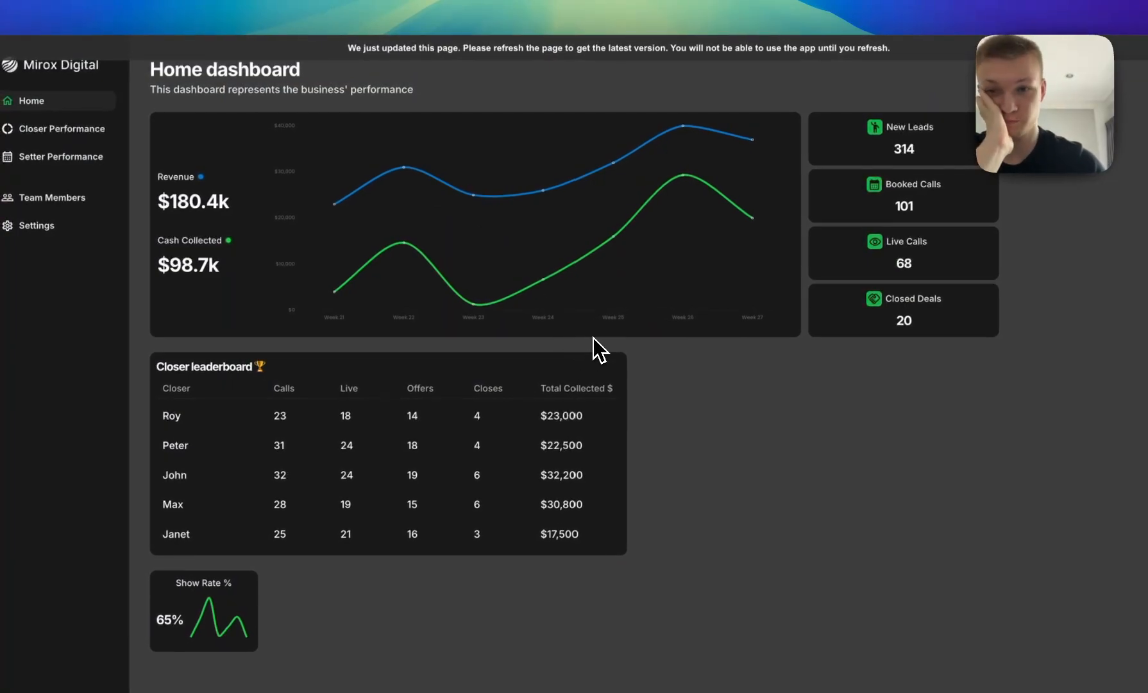
pyautogui.press('super+r')
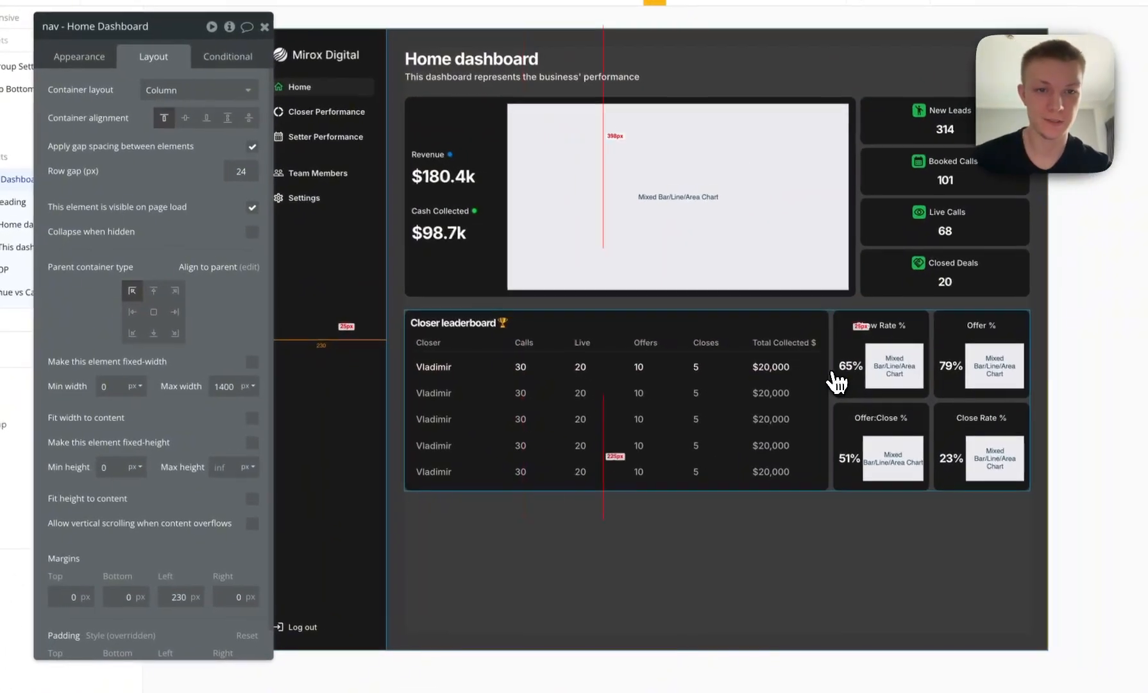
# Set Key Sales Metrics' maximum width to 350 px with fit width to content turned off, and reload the preview page.
pyautogui.click(829, 370)
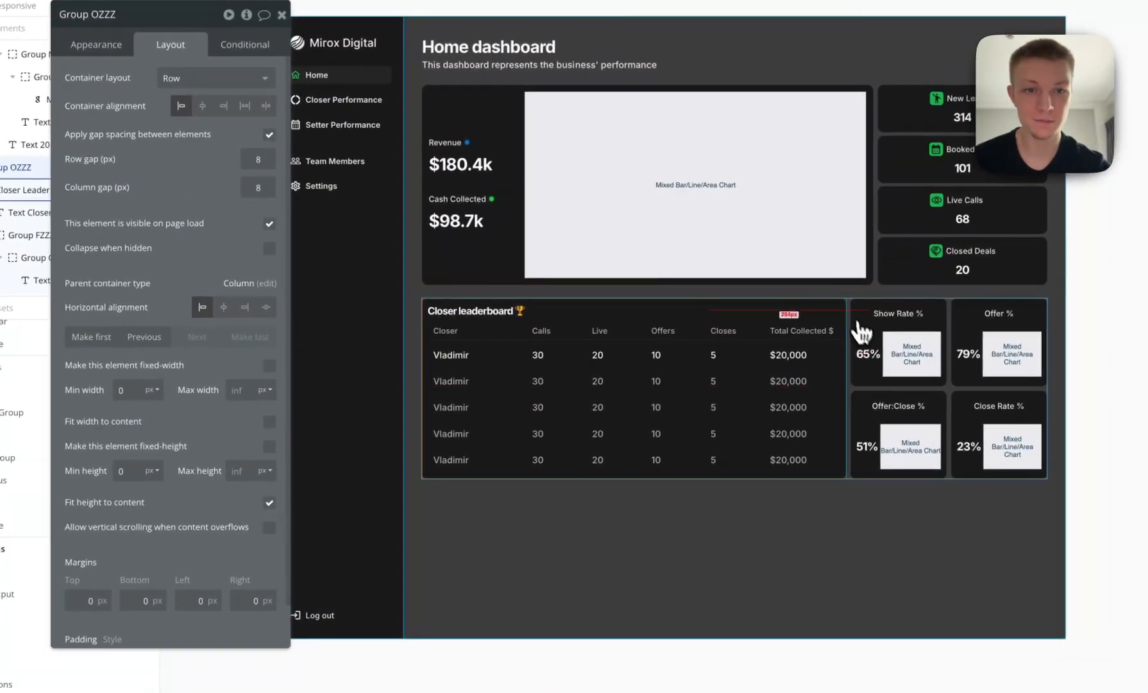
pyautogui.click(807, 329)
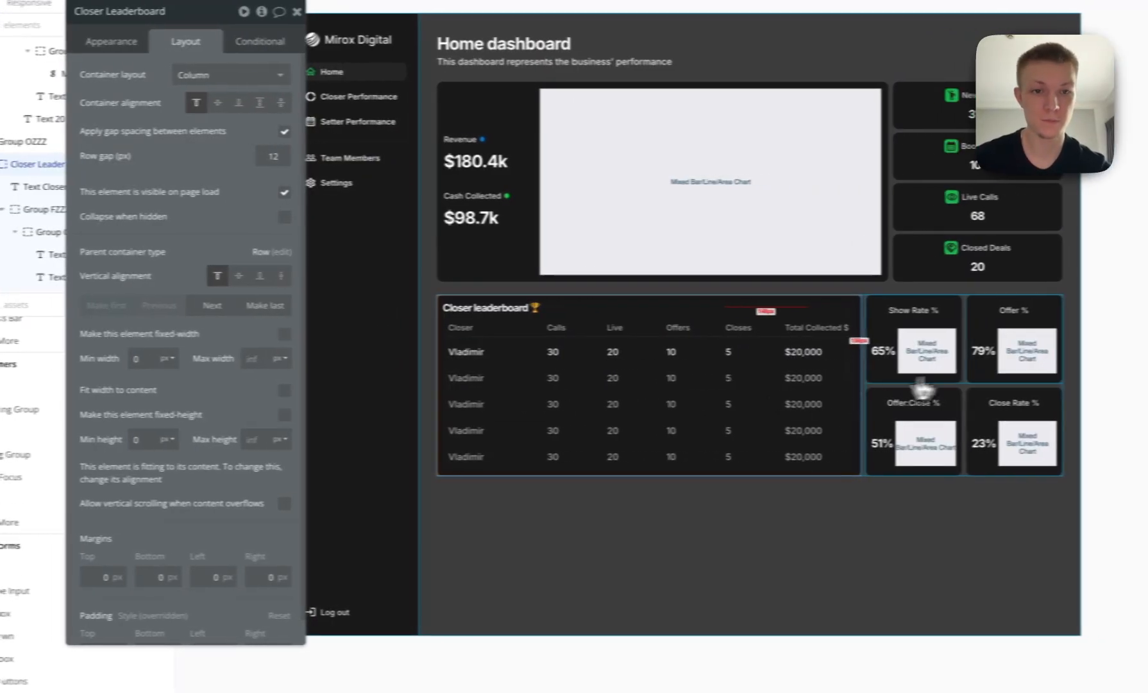
pyautogui.click(1062, 404)
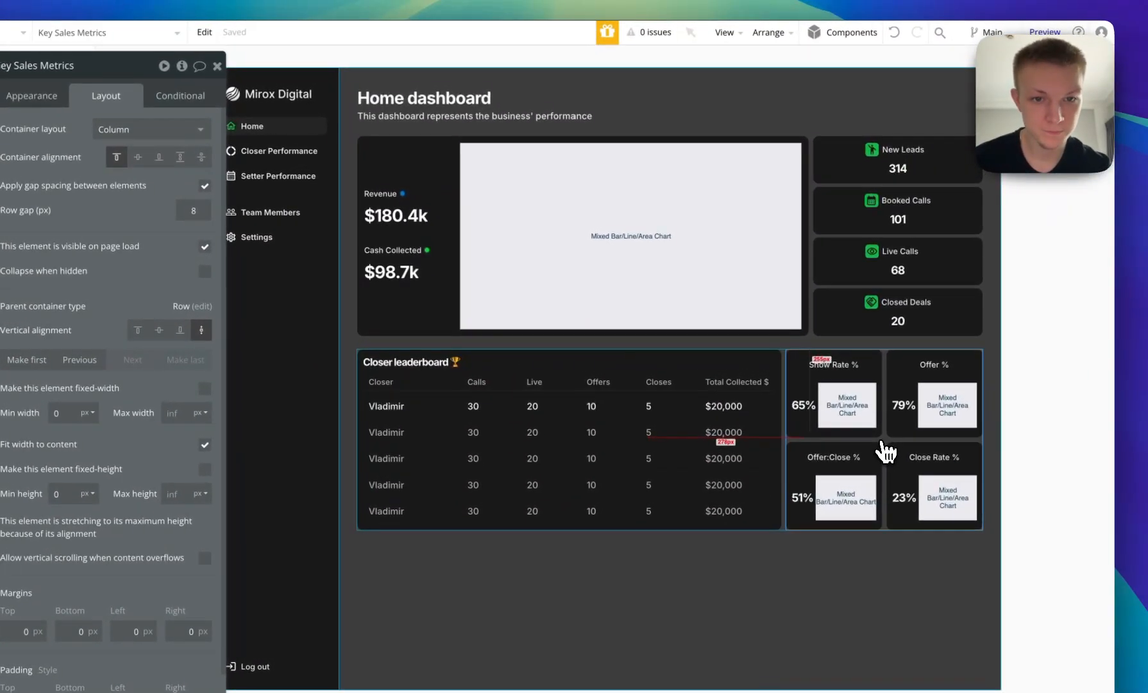
pyautogui.click(724, 32)
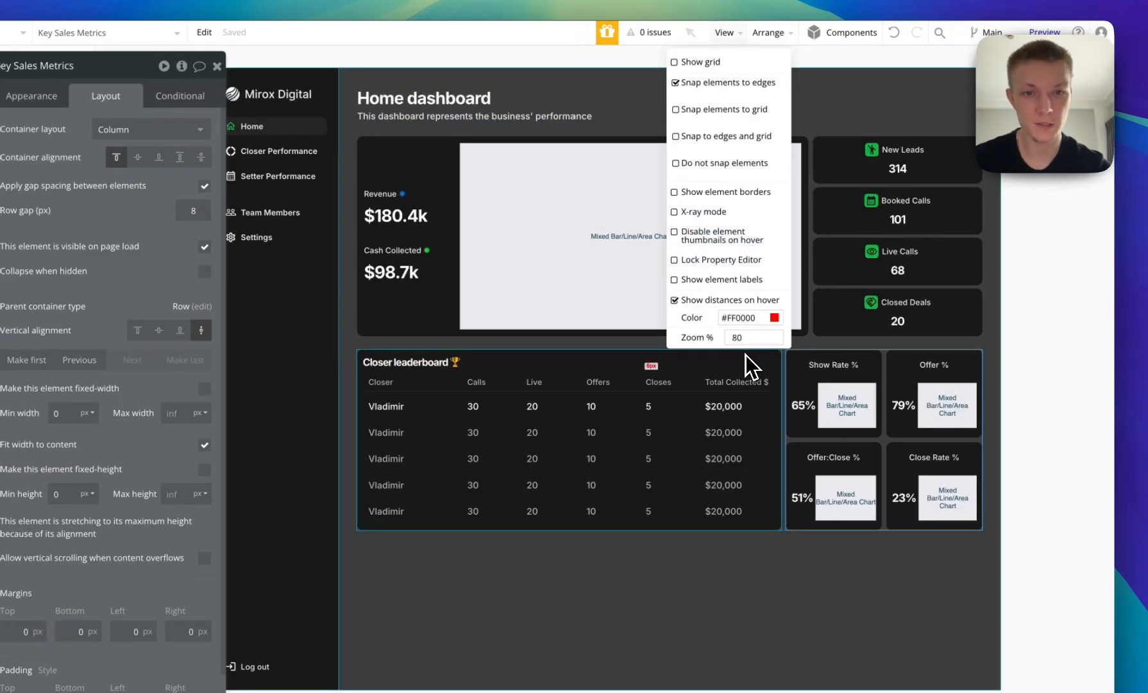
pyautogui.press('Return')
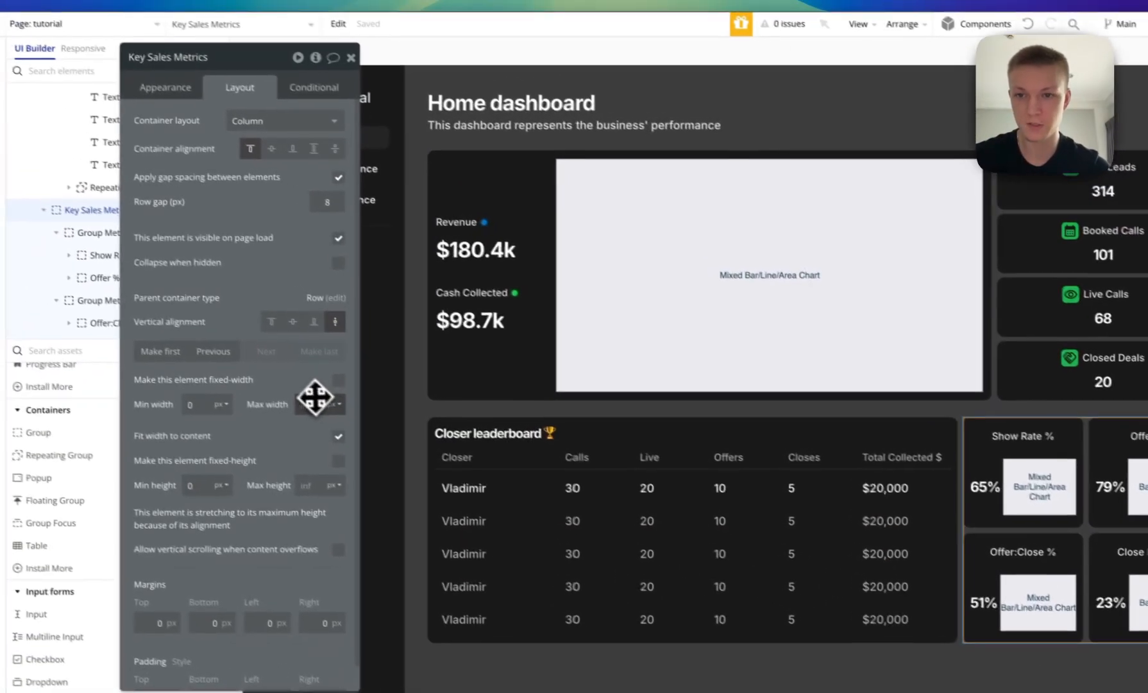
pyautogui.click(181, 343)
pyautogui.write('35')
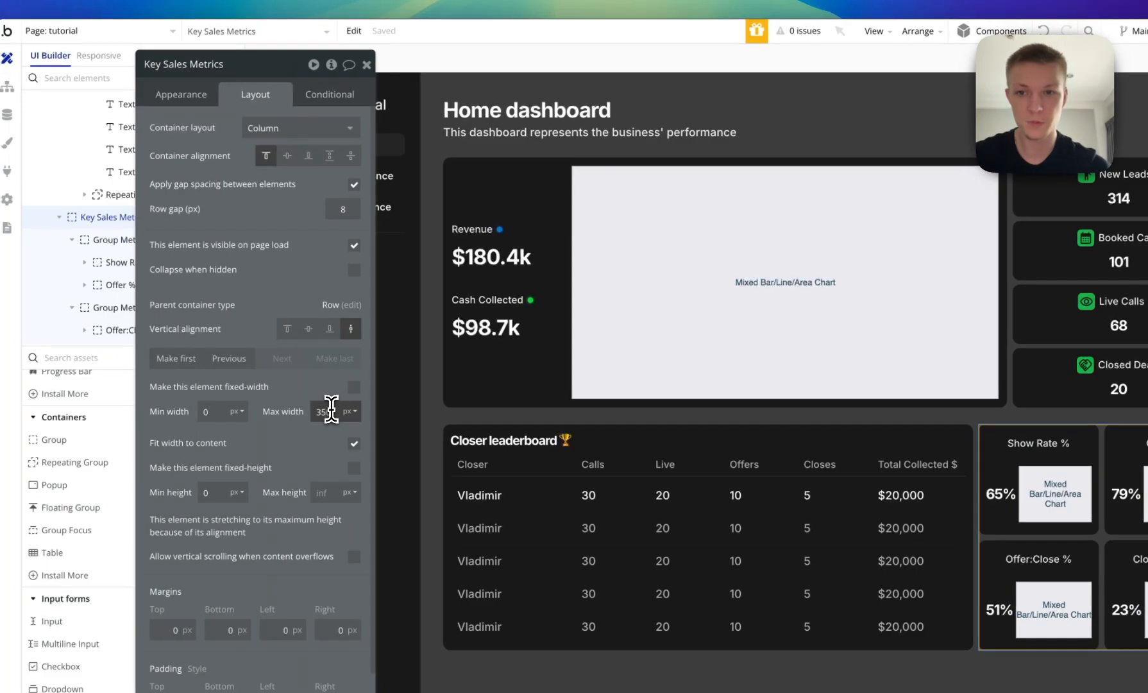
pyautogui.write('0')
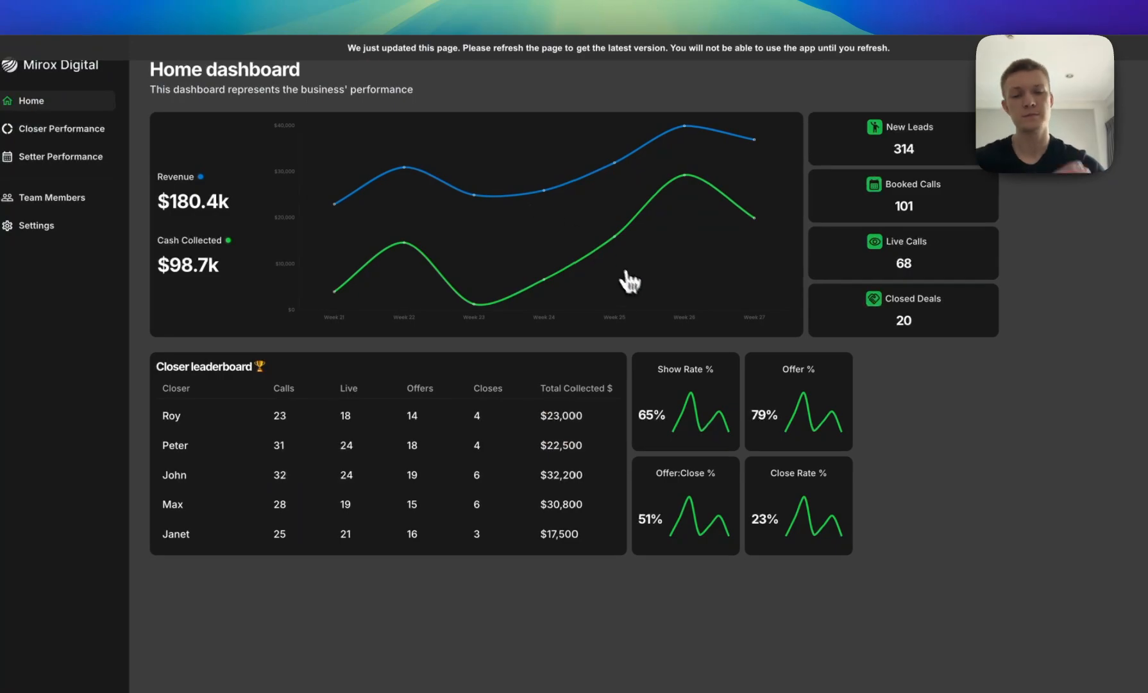
pyautogui.press('super+r')
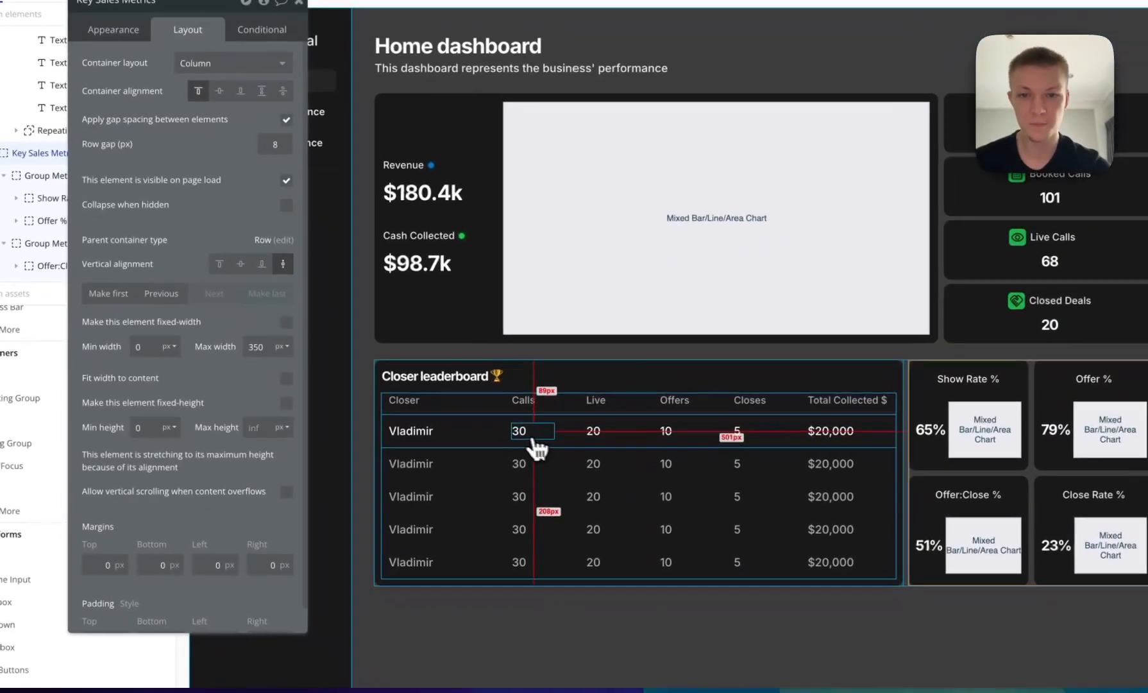
# Center-align the Calls, Live, Offers, Closes and Total Collected $ headings and their row values in the Closer leaderboard.
pyautogui.click(591, 482)
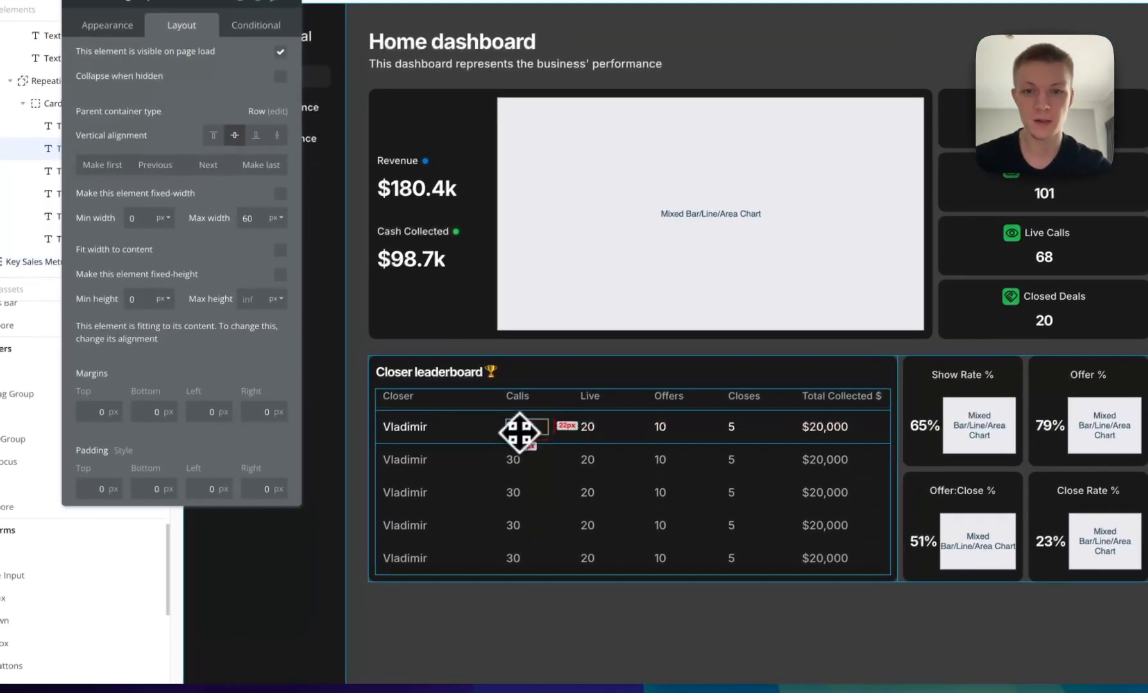
pyautogui.moveTo(518, 431); pyautogui.dragTo(495, 423)
pyautogui.click(587, 425)
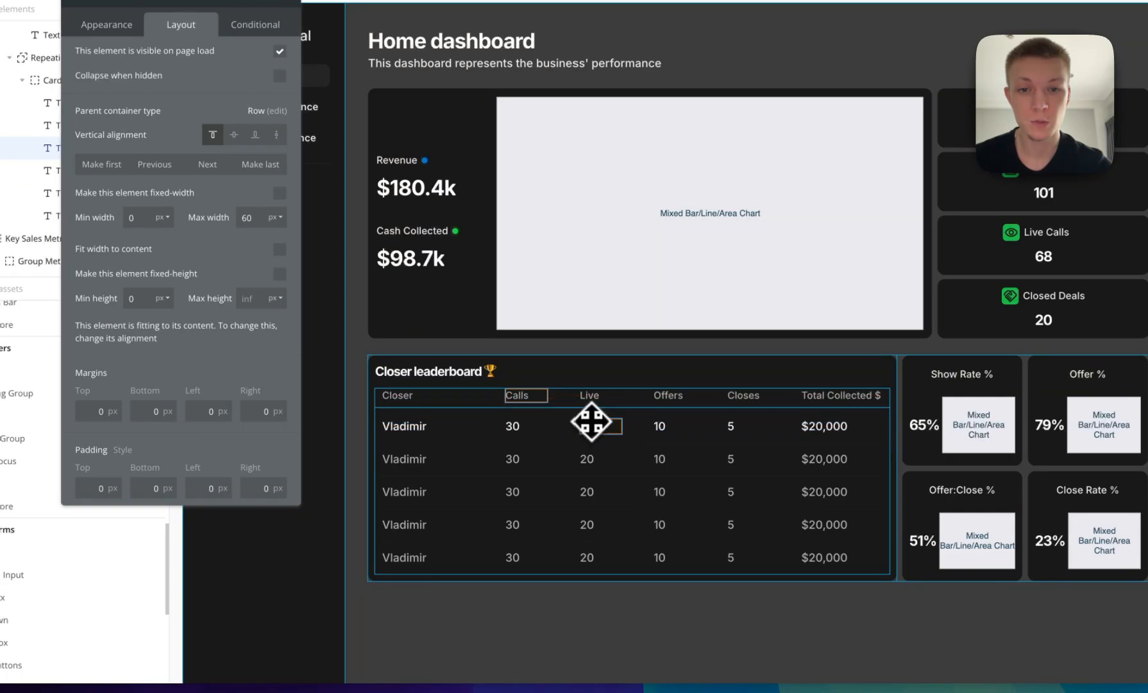
pyautogui.keyDown('shift'); pyautogui.click(669, 396); pyautogui.keyUp('shift')
pyautogui.keyDown('shift'); pyautogui.click(675, 426); pyautogui.keyUp('shift')
pyautogui.keyDown('shift'); pyautogui.click(744, 425); pyautogui.keyUp('shift')
pyautogui.keyDown('shift'); pyautogui.click(735, 400); pyautogui.keyUp('shift')
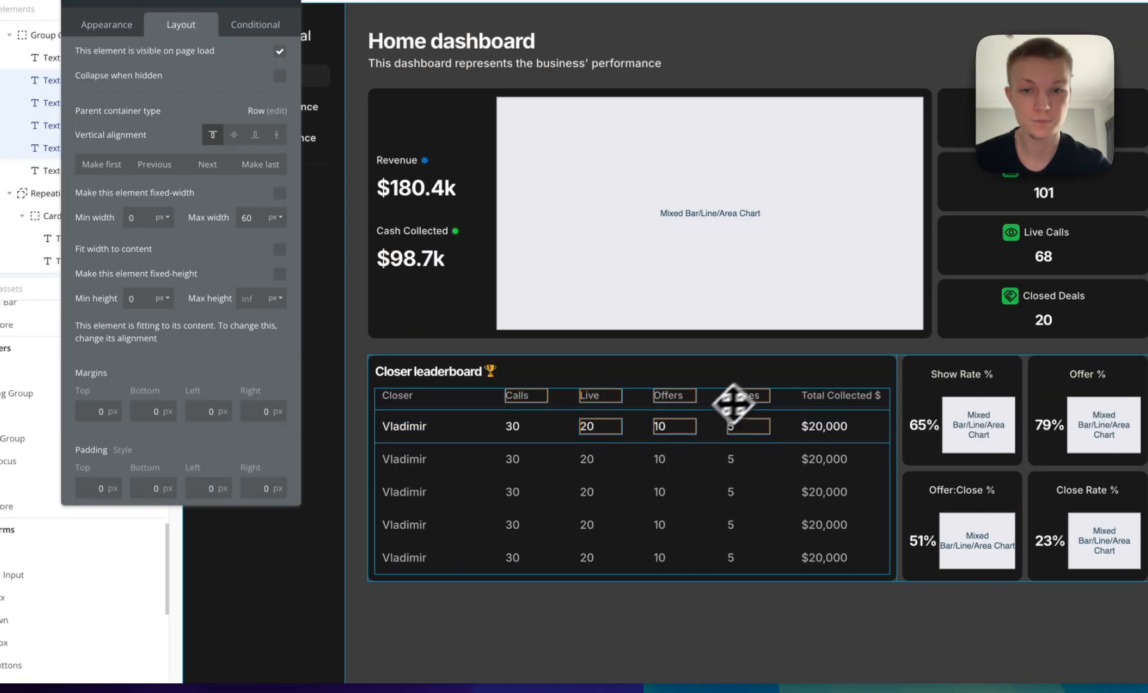
pyautogui.keyDown('shift'); pyautogui.click(526, 429); pyautogui.keyUp('shift')
pyautogui.keyDown('shift'); pyautogui.click(874, 399); pyautogui.keyUp('shift')
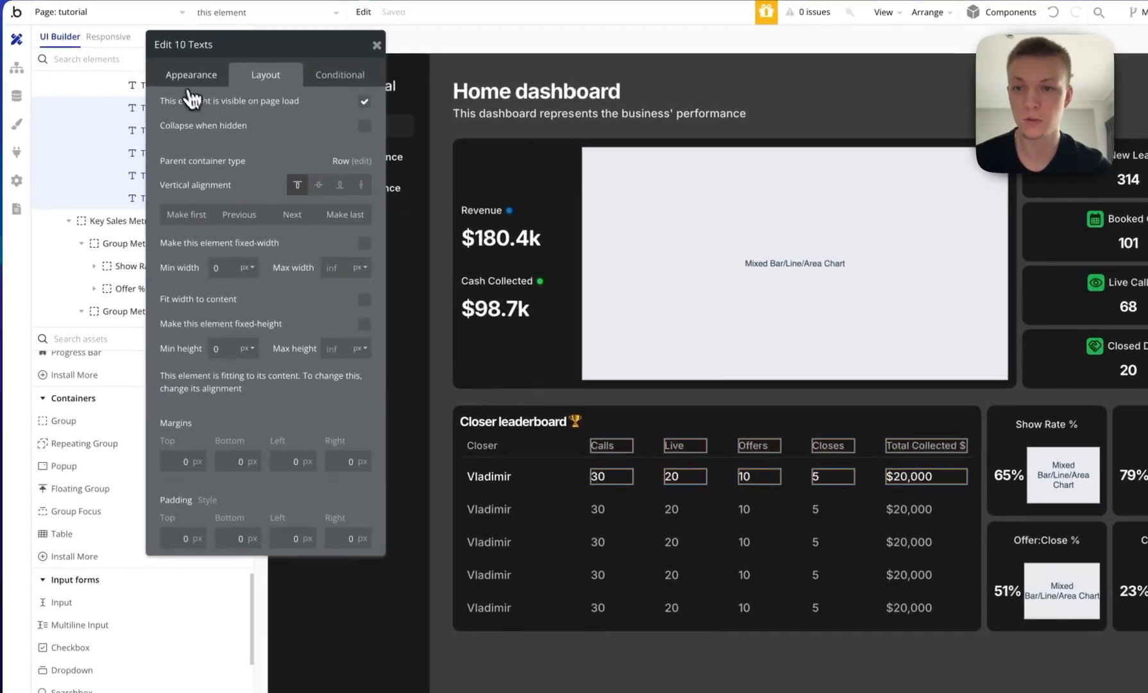
pyautogui.click(106, 24)
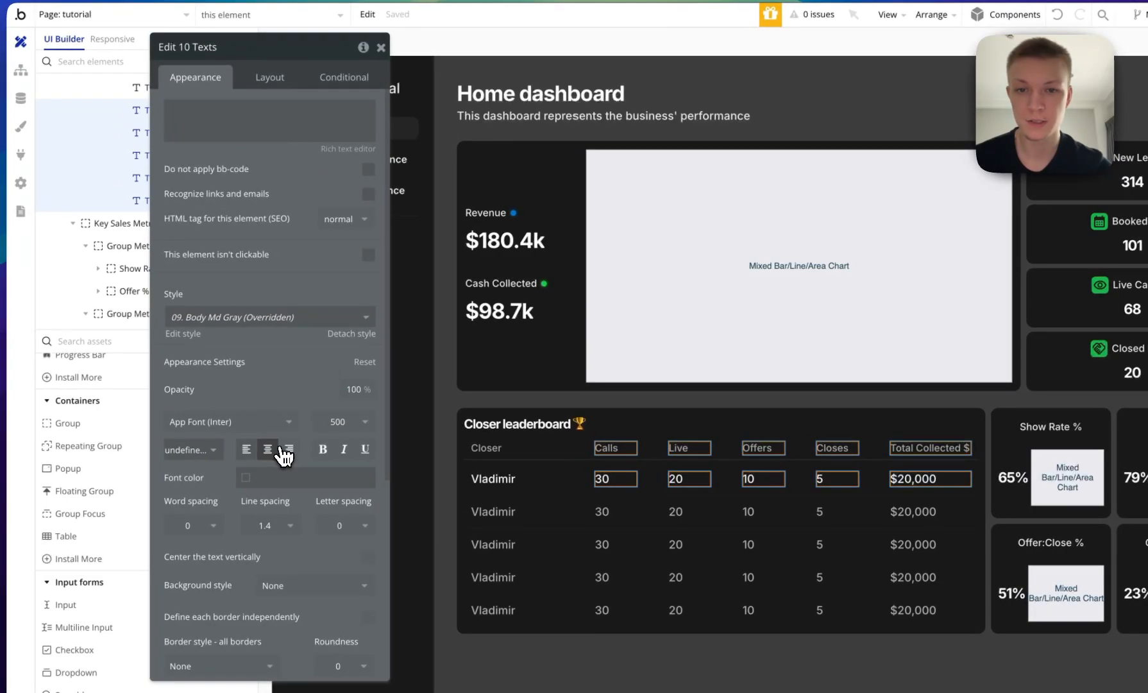
pyautogui.click(687, 495)
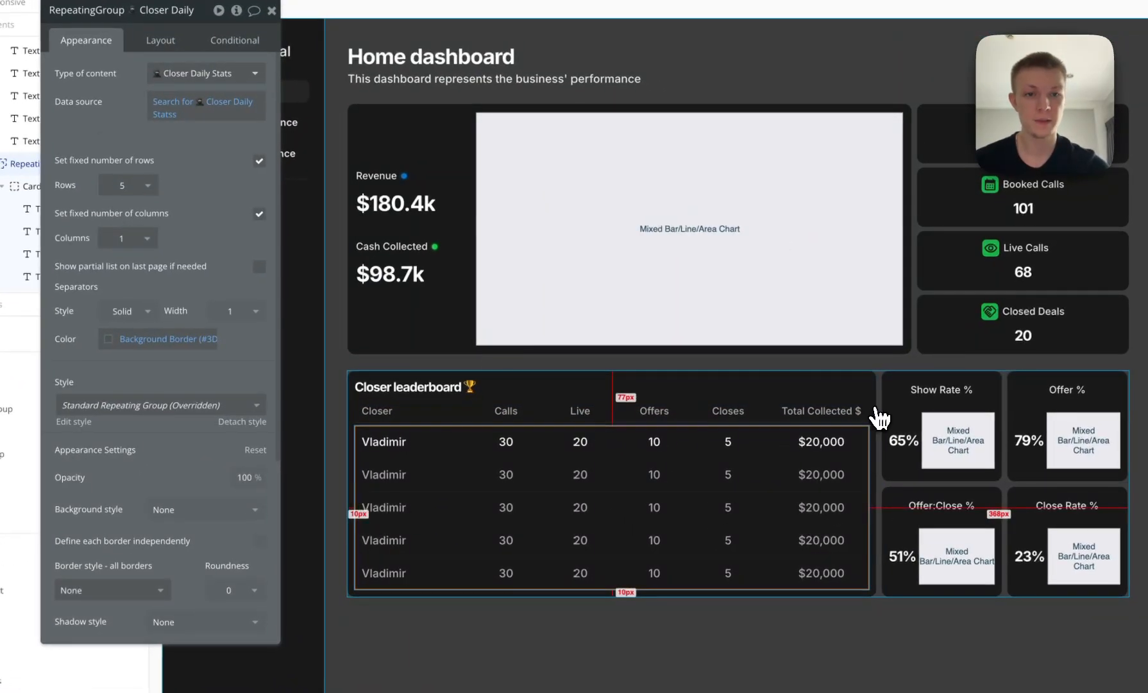
pyautogui.click(878, 414)
pyautogui.scroll(-2, 882, 422)
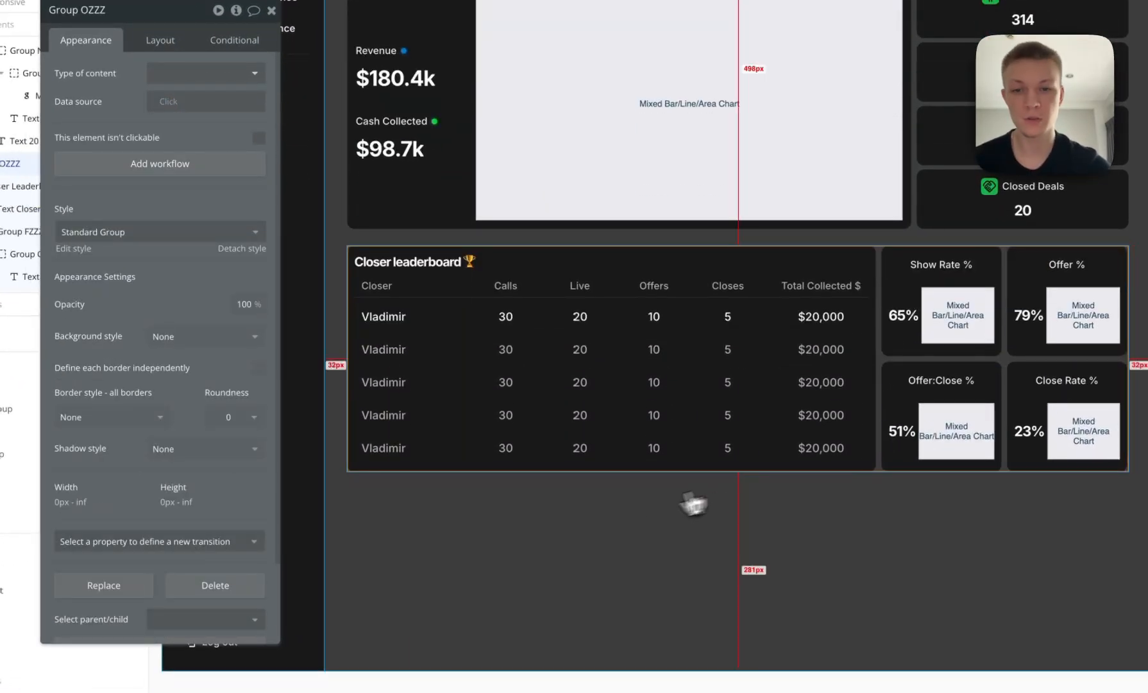
pyautogui.click(643, 524)
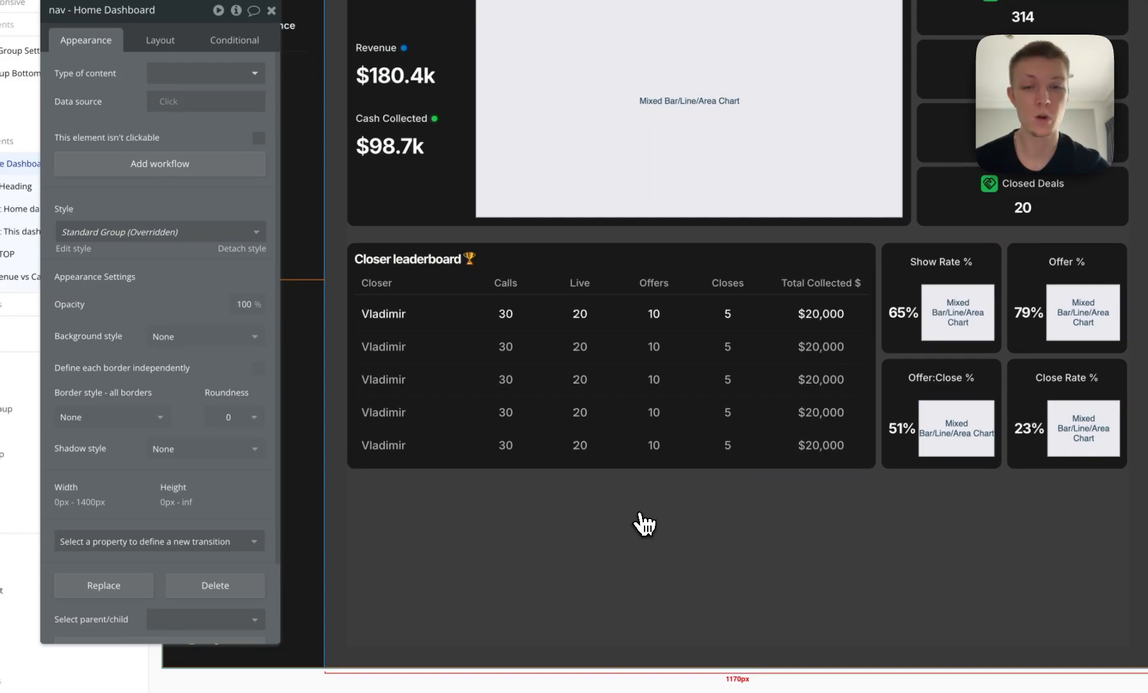
pyautogui.scroll(1, 649, 428)
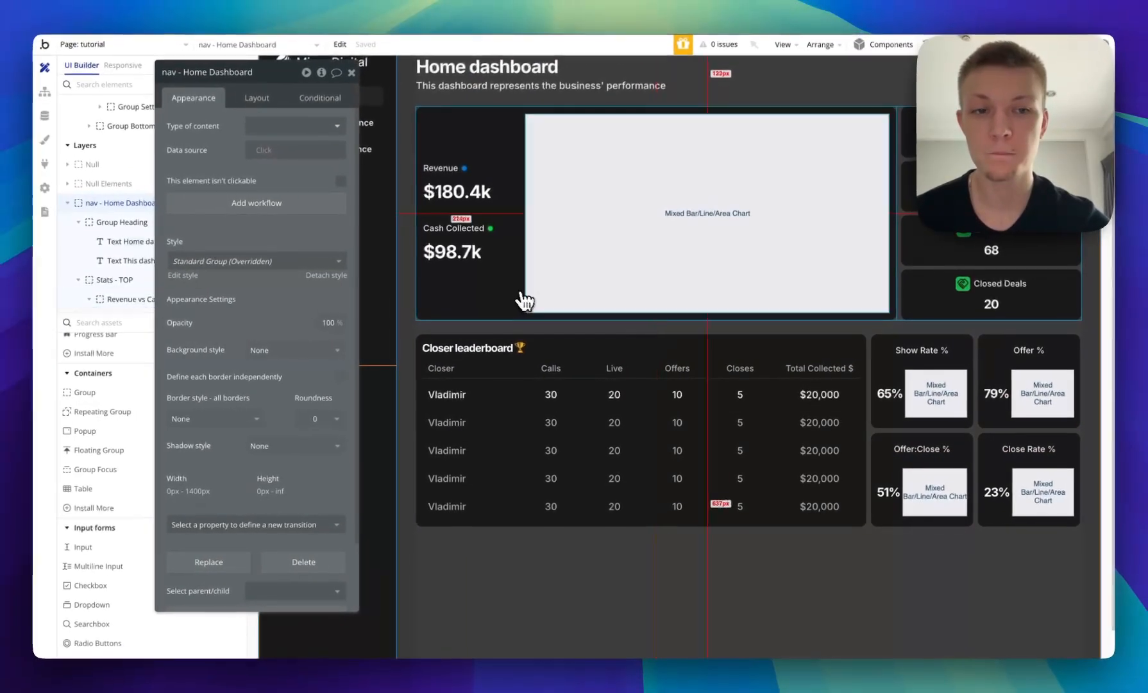
pyautogui.scroll(-1, 671, 367)
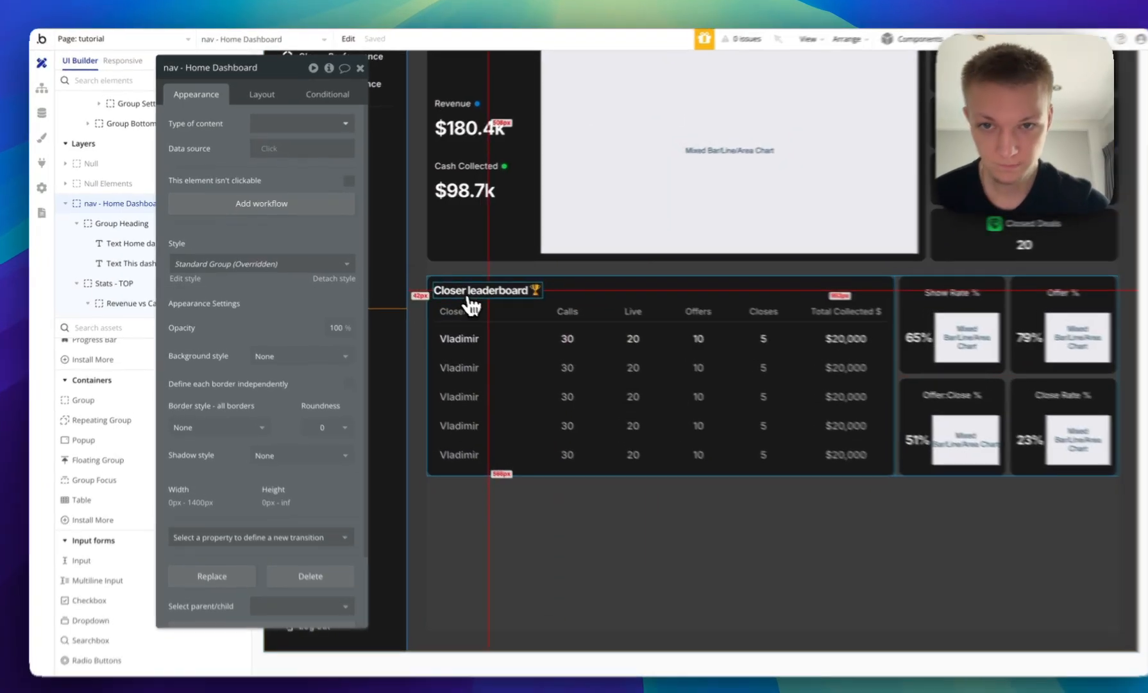
# Add left padding to the Closer leaderboard title to line it up with the Closer column text.
pyautogui.click(473, 288)
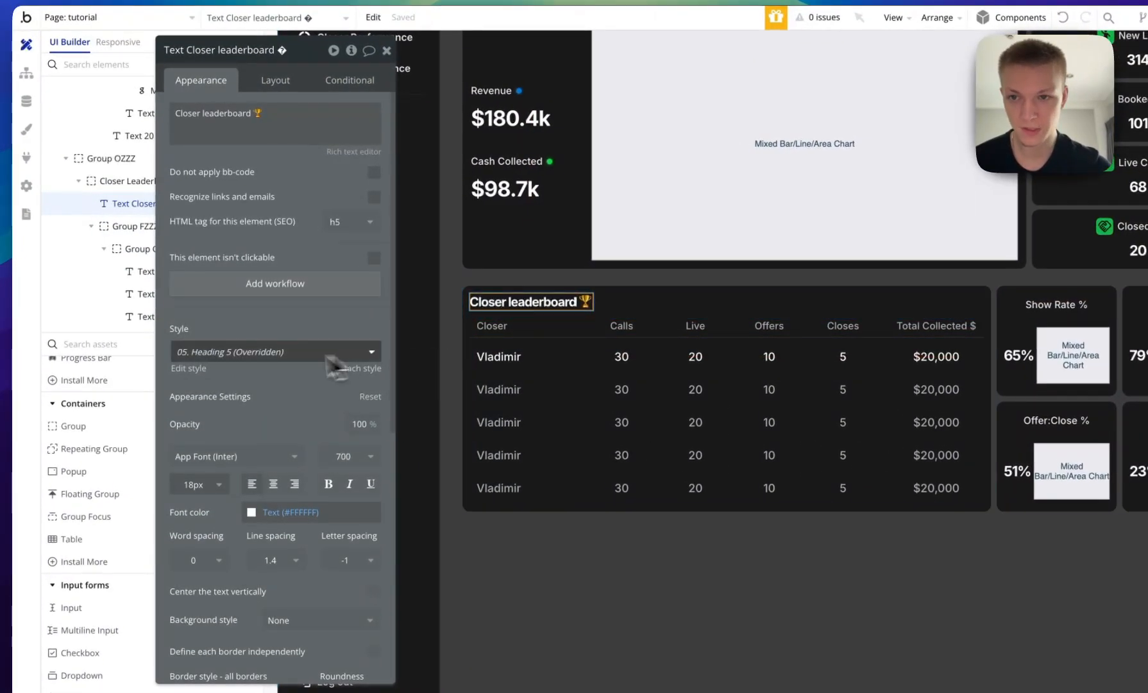
pyautogui.moveTo(293, 352); pyautogui.dragTo(282, 341)
pyautogui.click(265, 69)
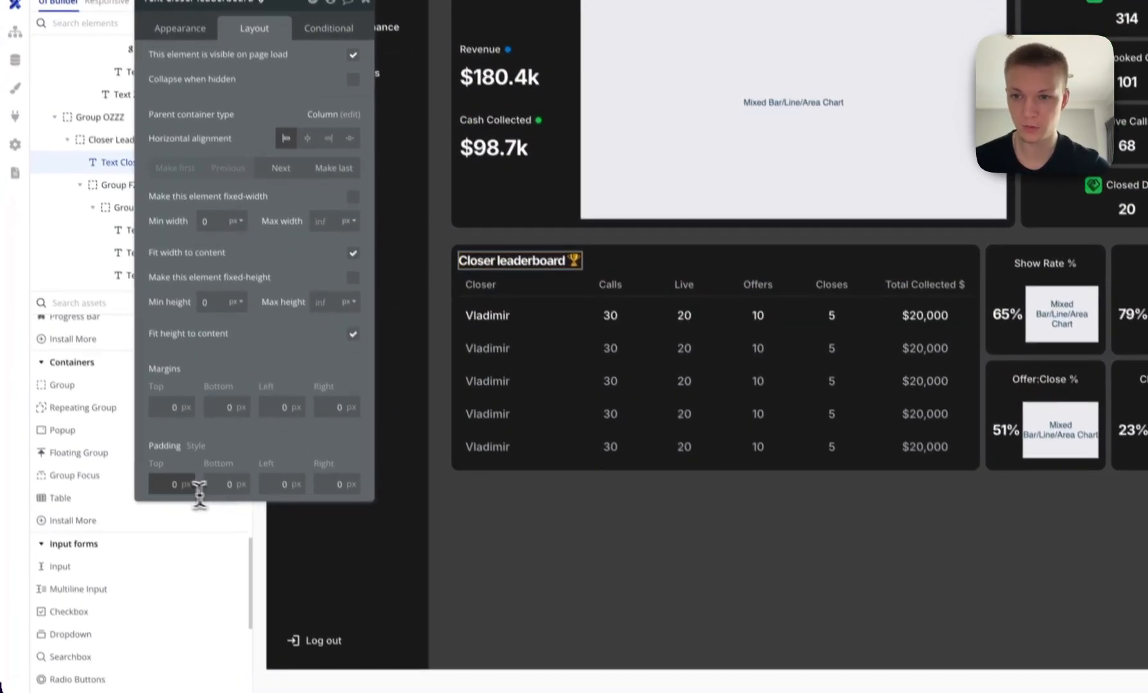
pyautogui.click(186, 525)
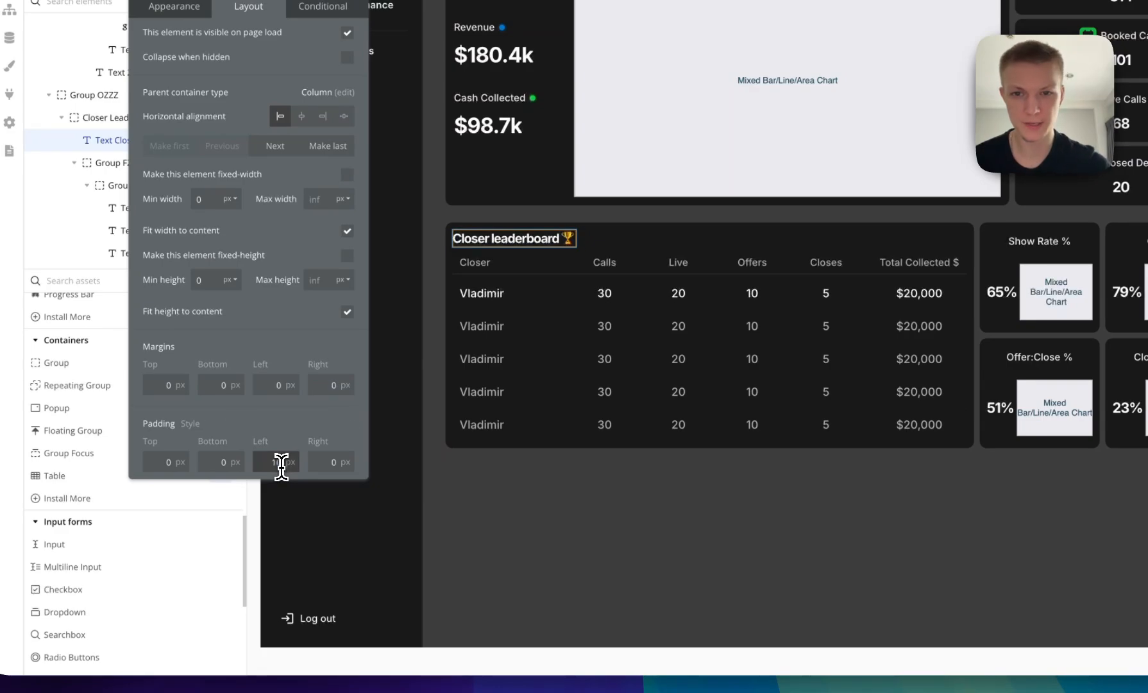
pyautogui.click(724, 518)
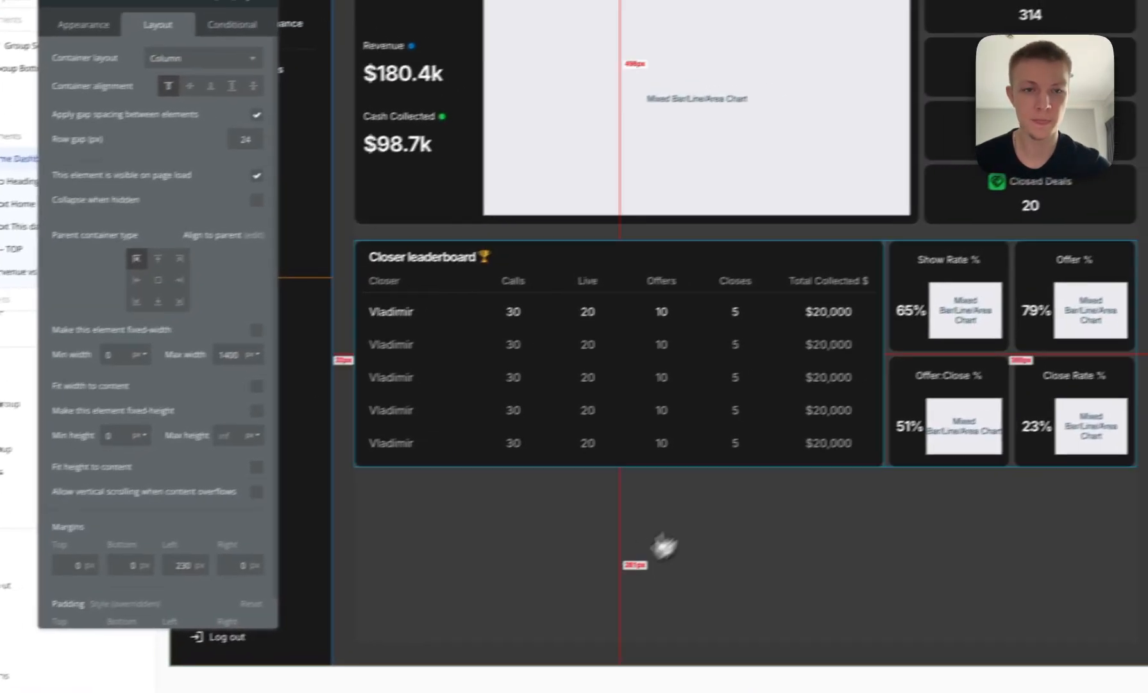
pyautogui.scroll(2, 818, 192)
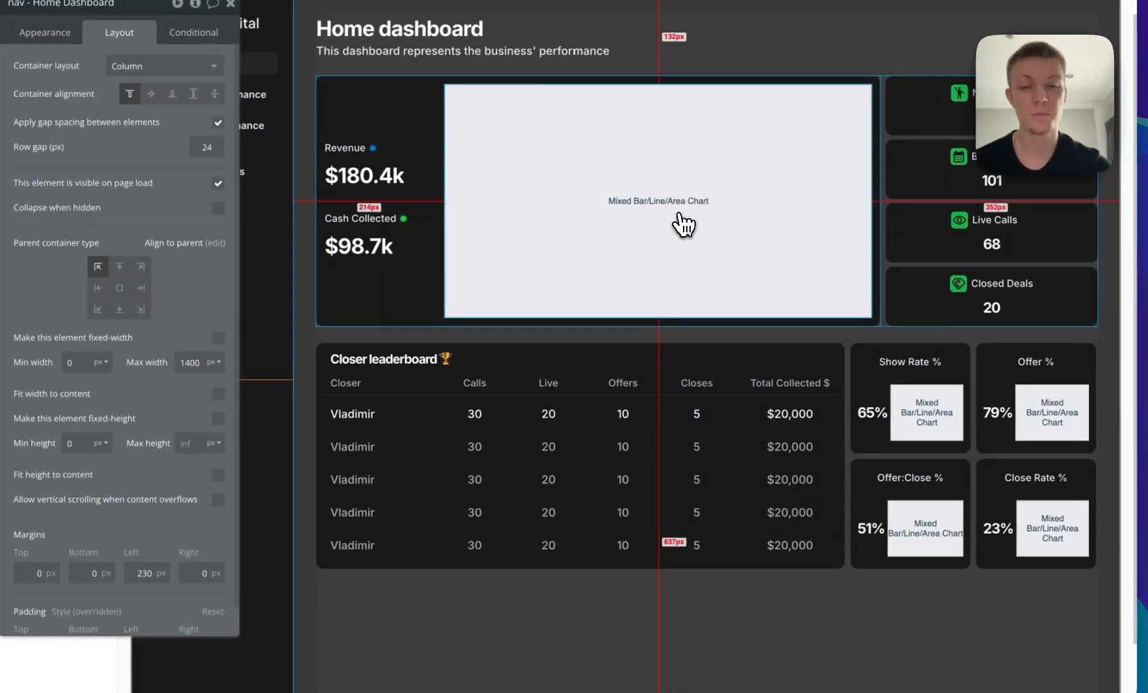
# Duplicate the Revenue vs Cash Collected card into the Home Dashboard container and delete the duplicate's group of revenue and cash figures.
pyautogui.scroll(-2, 684, 224)
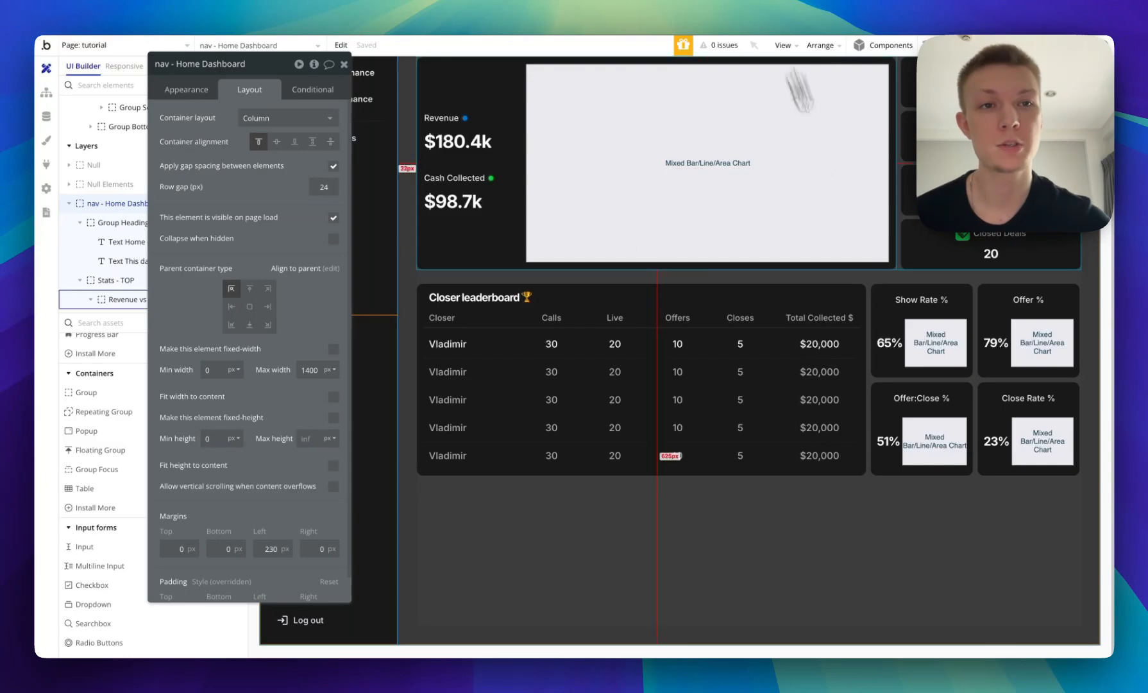
pyautogui.moveTo(1008, 259); pyautogui.dragTo(845, 290)
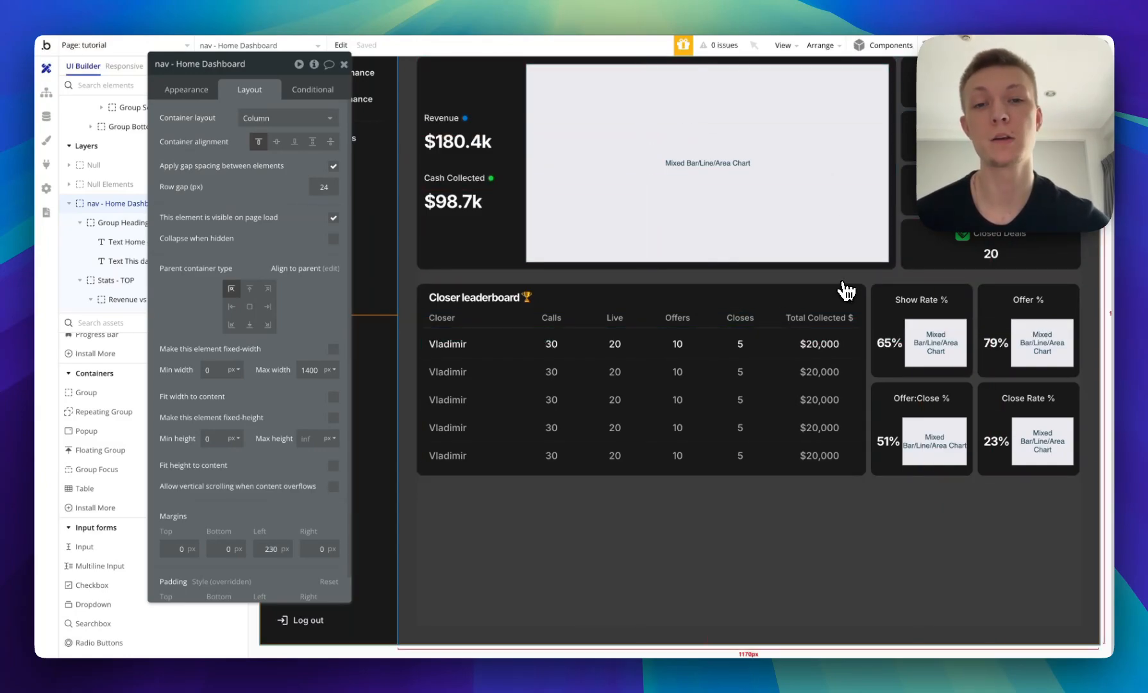
pyautogui.scroll(2, 577, 221)
pyautogui.scroll(-1, 602, 223)
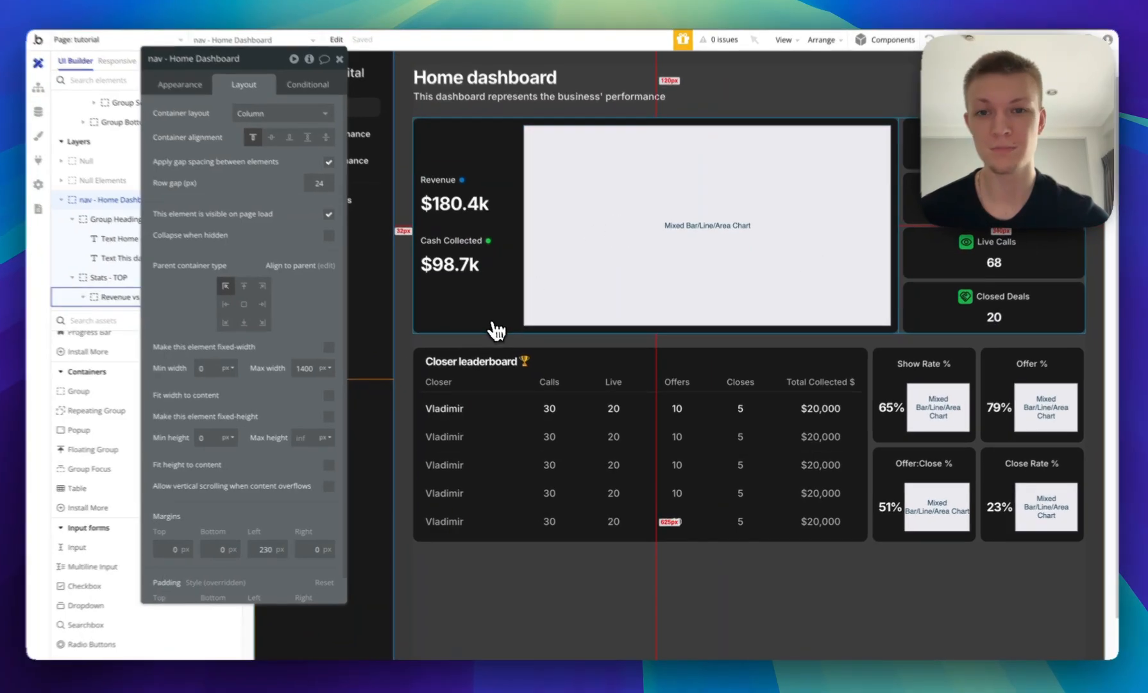
pyautogui.click(497, 329)
pyautogui.rightClick(498, 318)
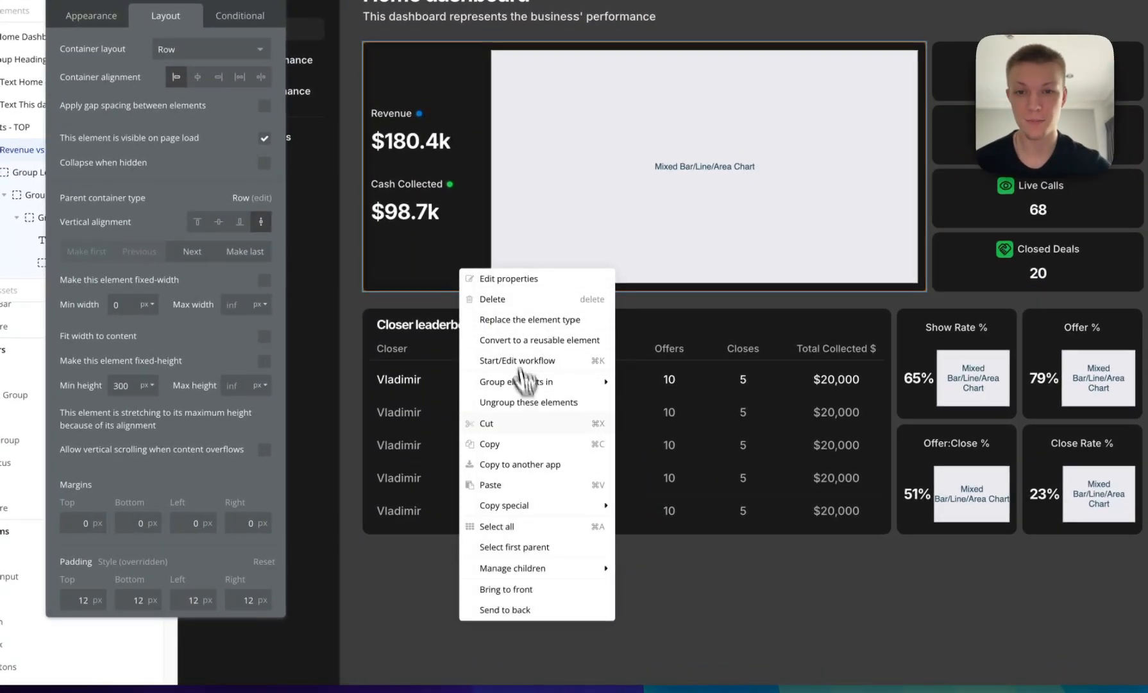
pyautogui.click(519, 439)
pyautogui.scroll(-1, 520, 443)
pyautogui.rightClick(544, 512)
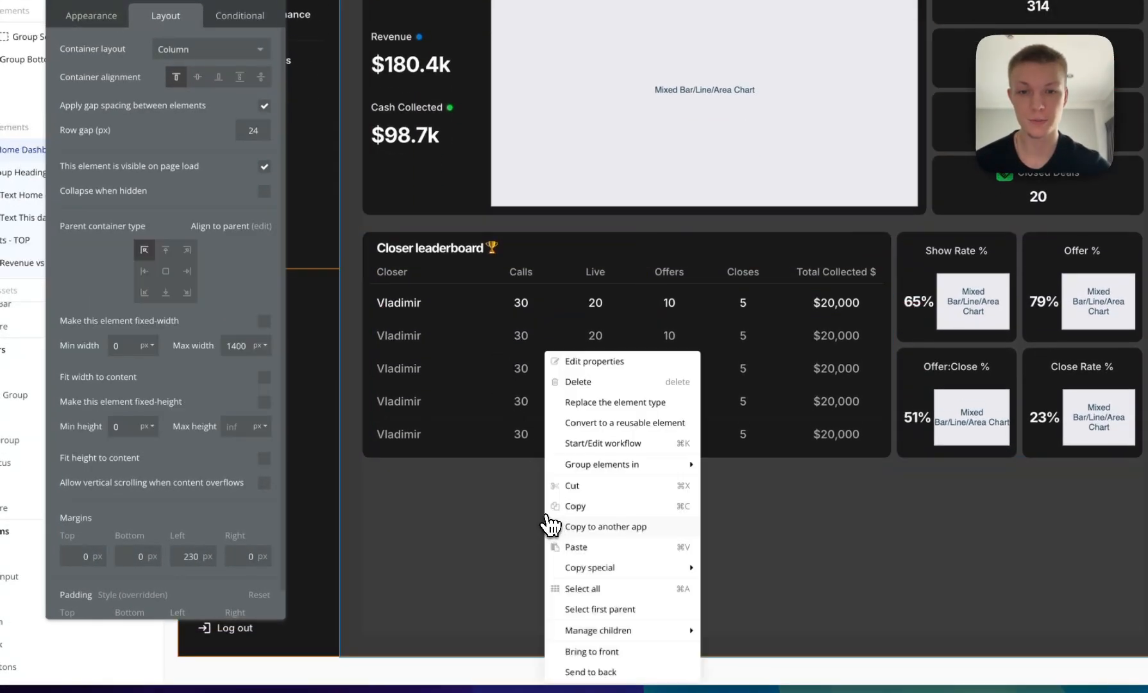
pyautogui.click(576, 546)
pyautogui.scroll(-1, 584, 513)
pyautogui.click(483, 476)
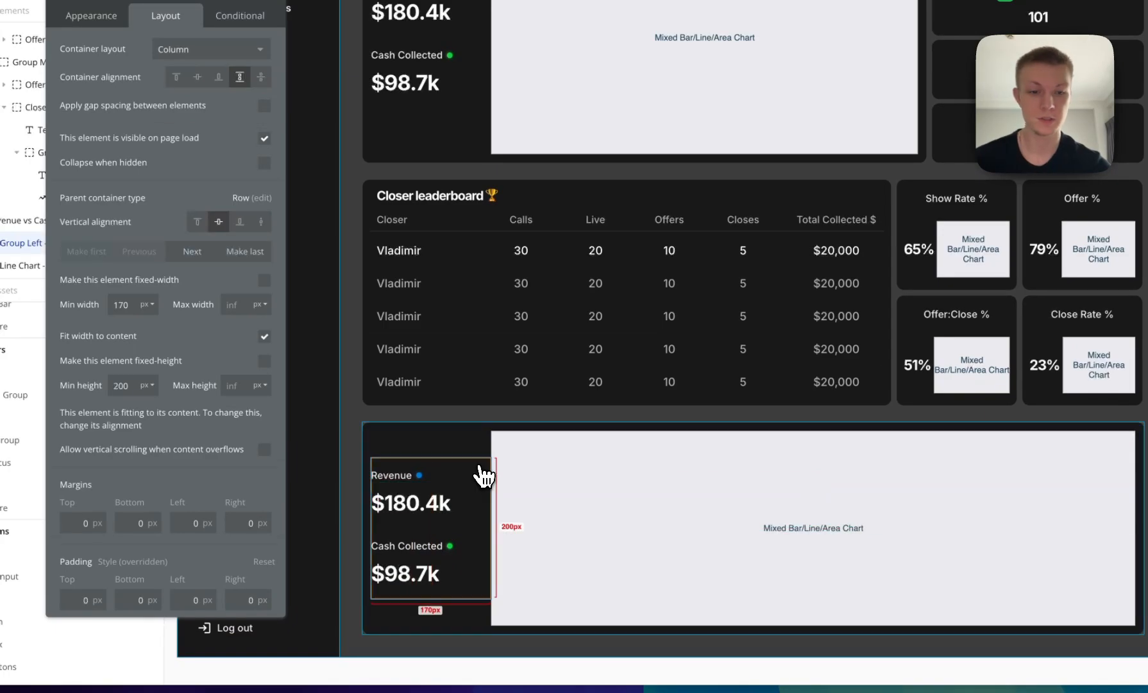
pyautogui.press('Delete')
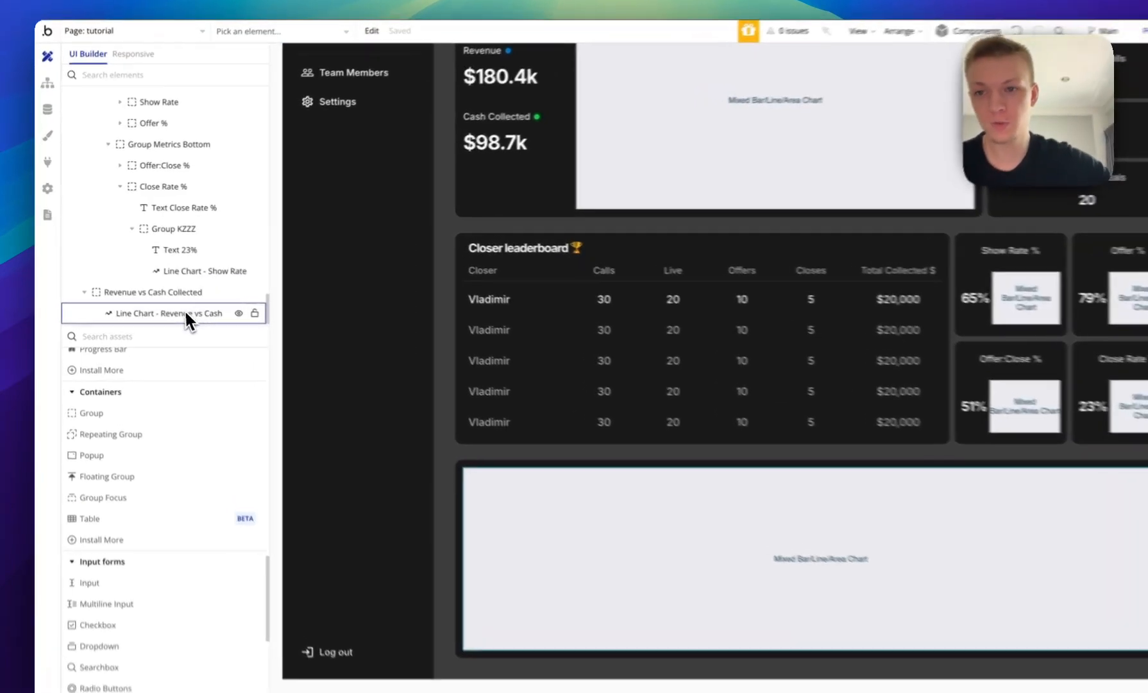
# Rename the chart in the duplicated card as "Line Chart - Ad Spend vs Revenue vs Cash Collected".
pyautogui.doubleClick(184, 301)
pyautogui.doubleClick(205, 318)
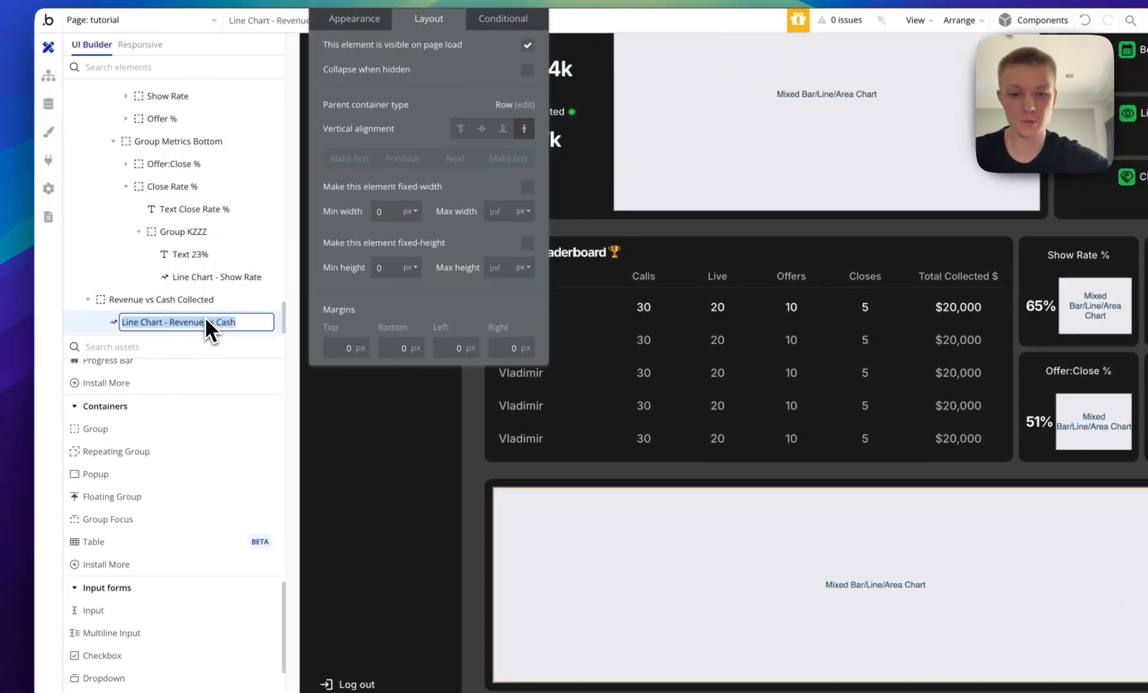
pyautogui.write('Line Chart - Ad Spend vs')
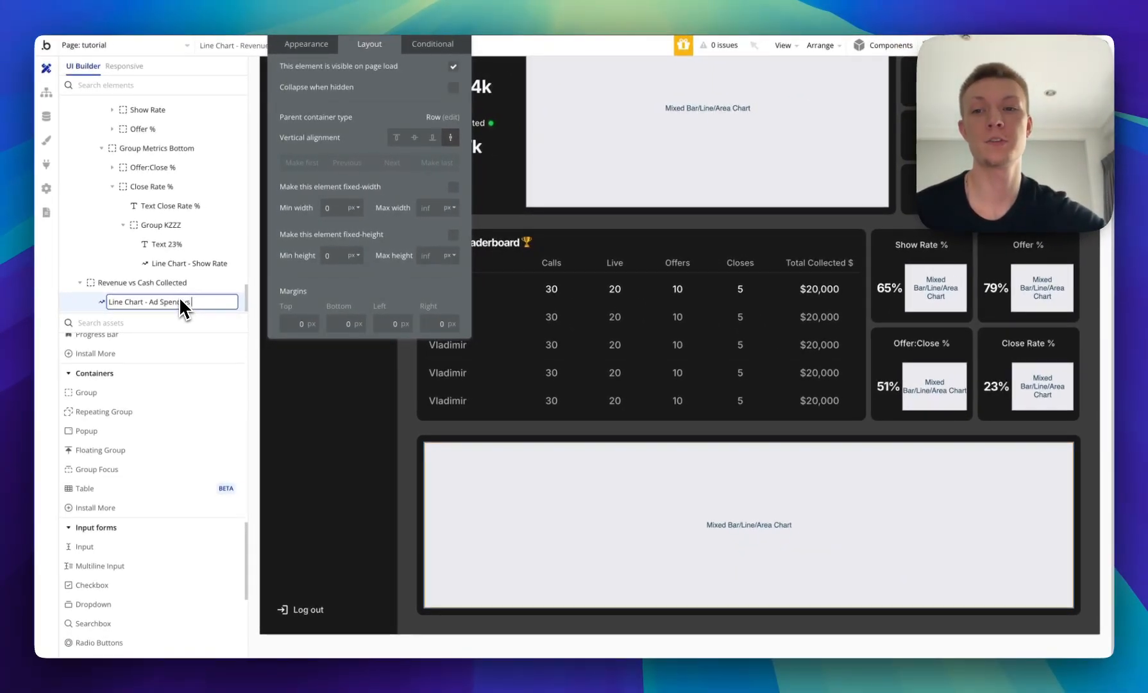
pyautogui.write(' Revenue v')
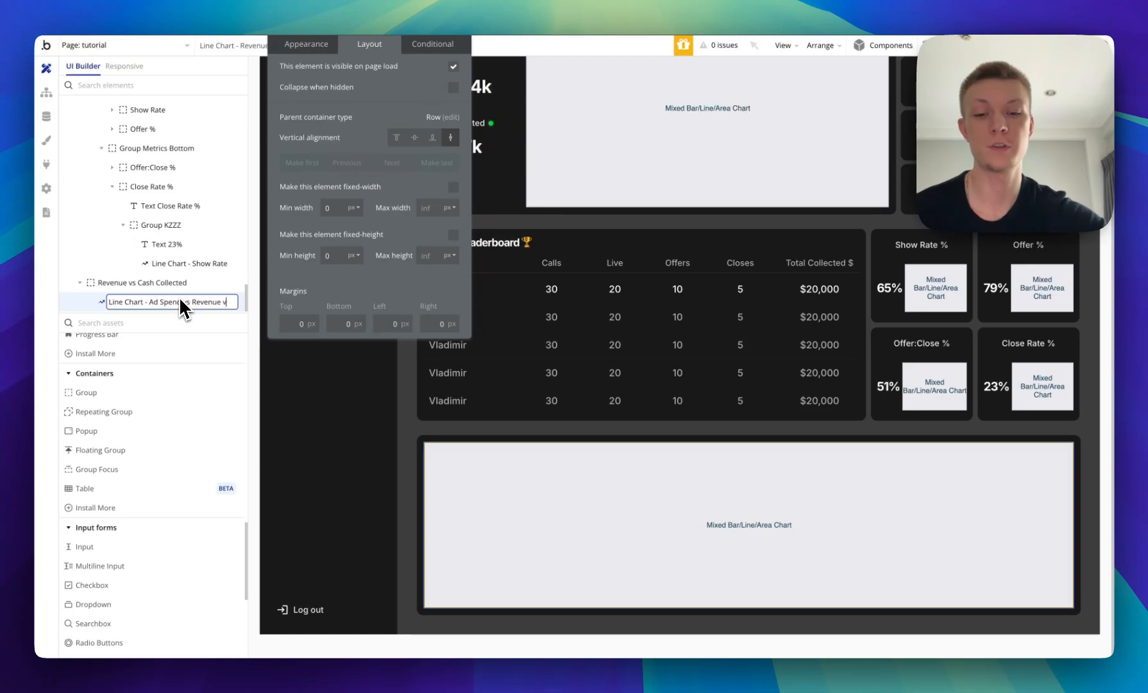
pyautogui.write('s Cash Collected')
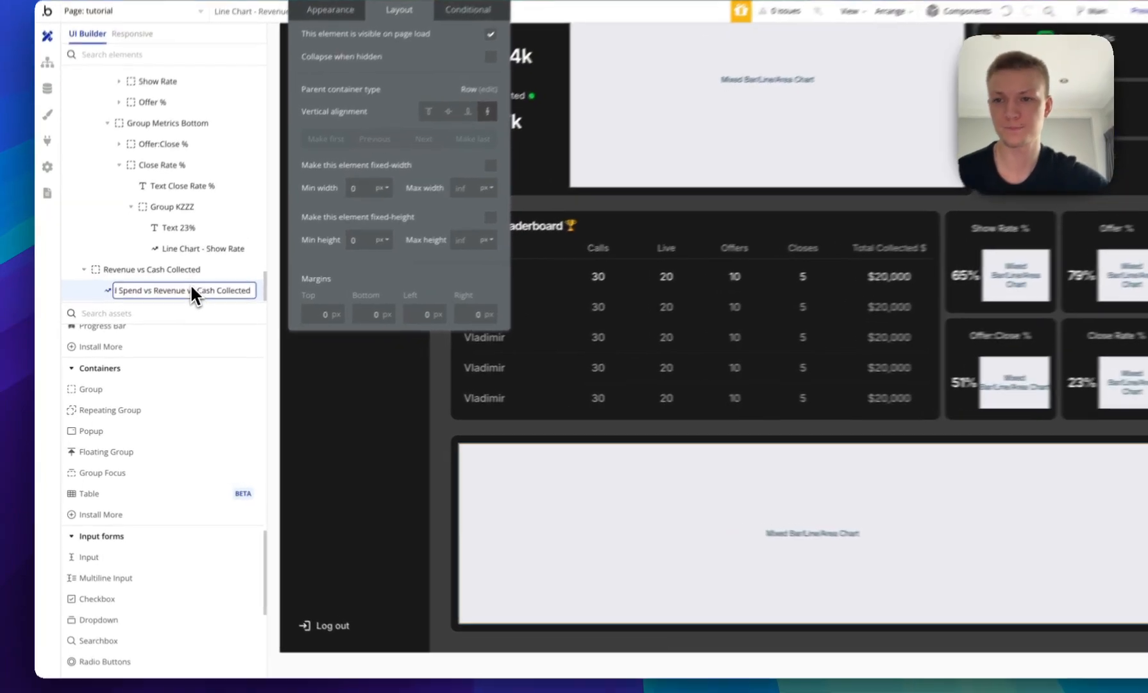
pyautogui.press('Return')
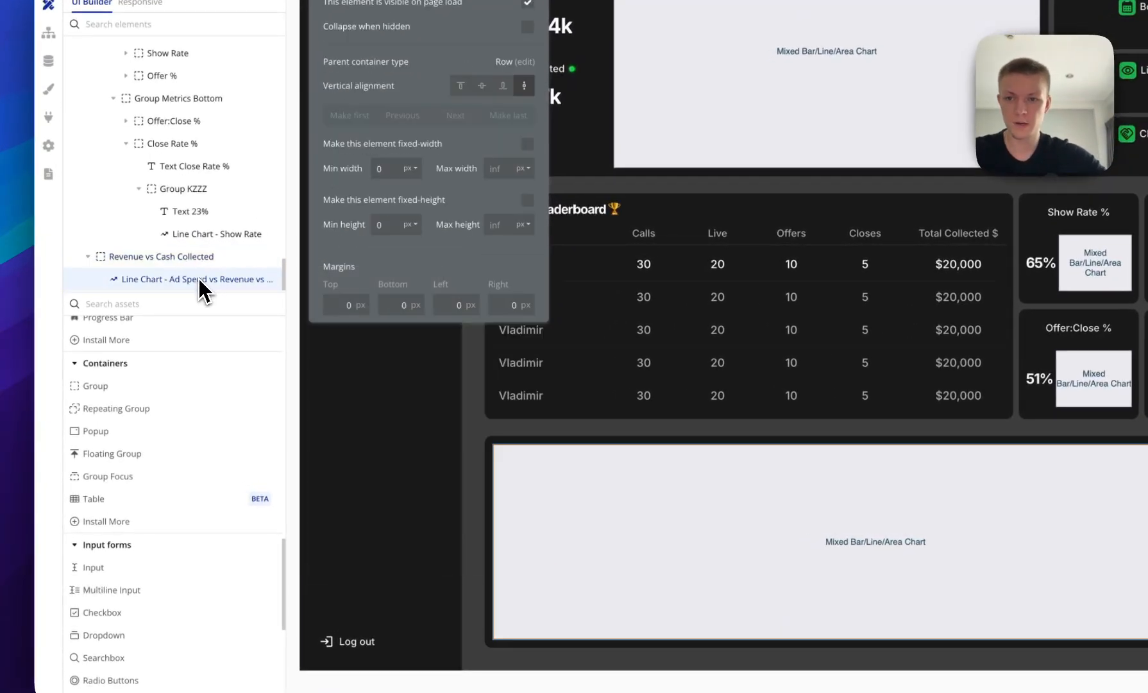
# Copy the Revenue label-and-dot group from the original card and set the duplicated card's container layout to Column.
pyautogui.scroll(-3, 198, 465)
pyautogui.scroll(2, 165, 482)
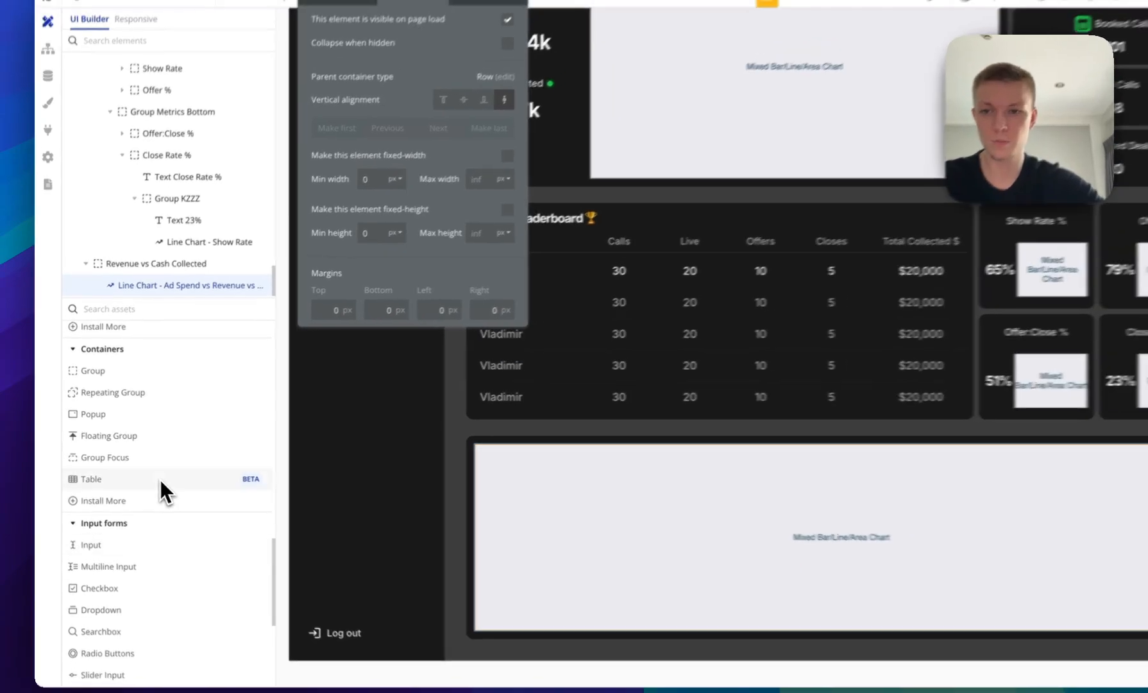
pyautogui.scroll(-2, 154, 476)
pyautogui.scroll(3, 146, 471)
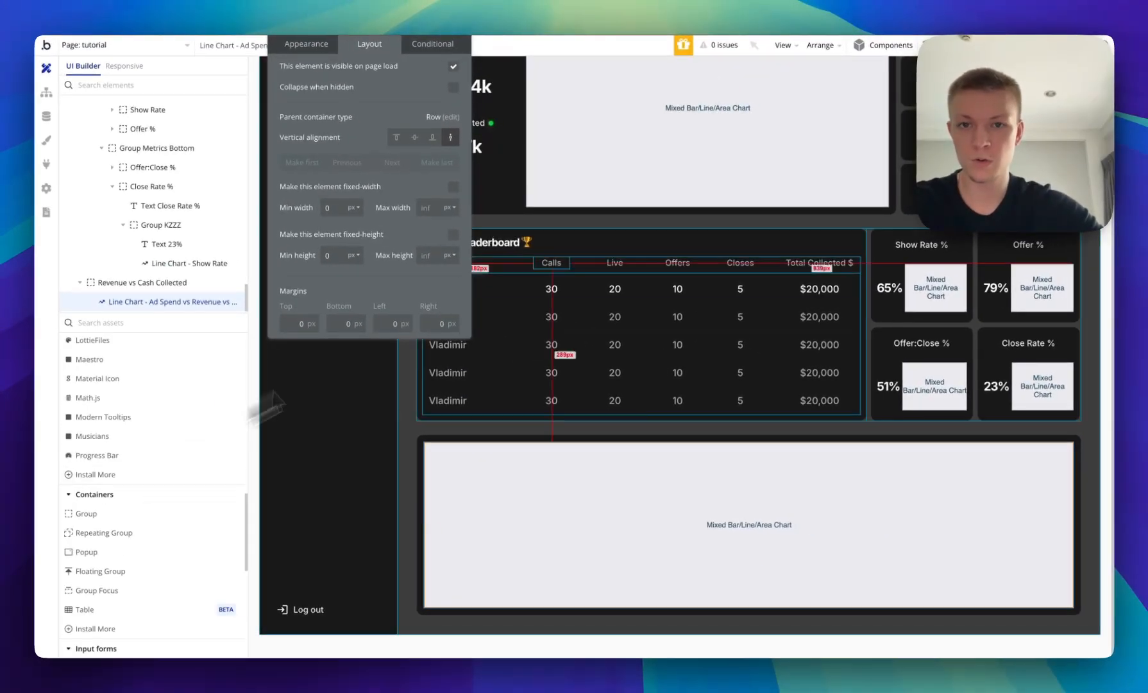
pyautogui.scroll(3, 531, 265)
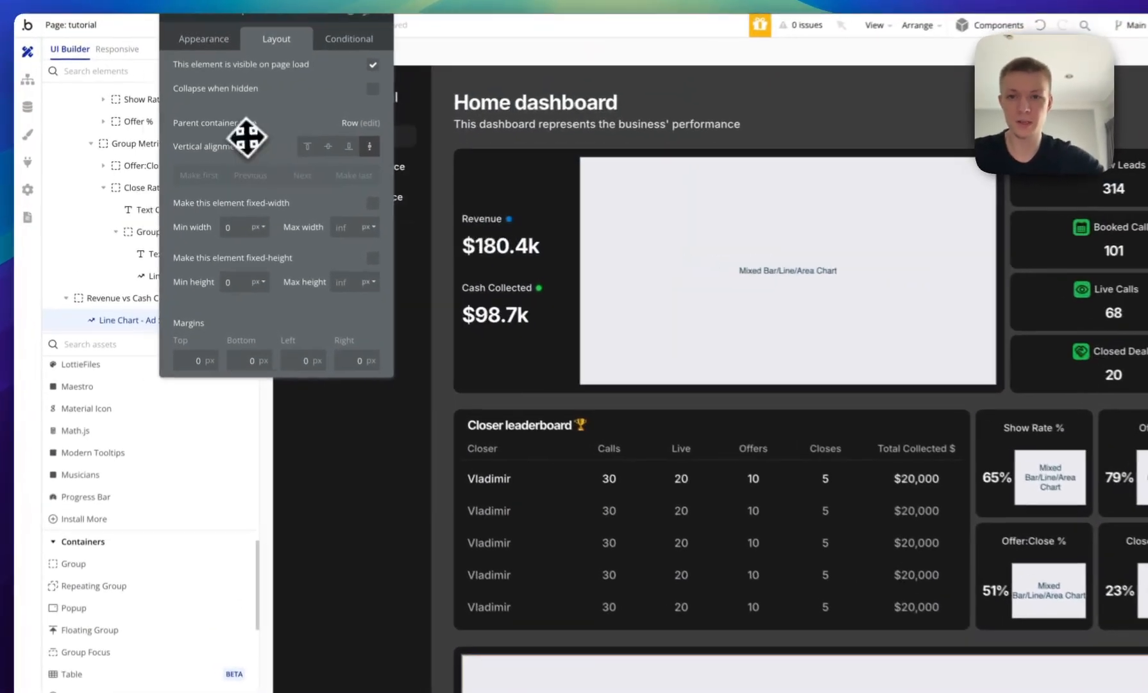
pyautogui.click(462, 218)
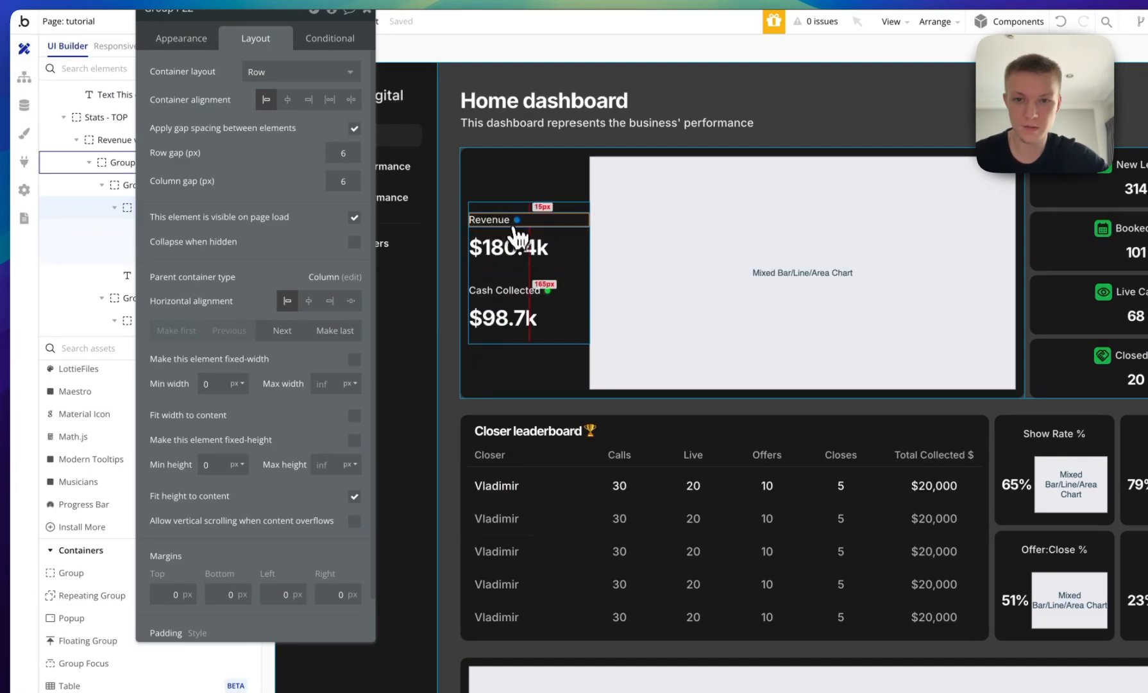
pyautogui.scroll(-3, 545, 269)
pyautogui.click(487, 482)
pyautogui.click(280, 72)
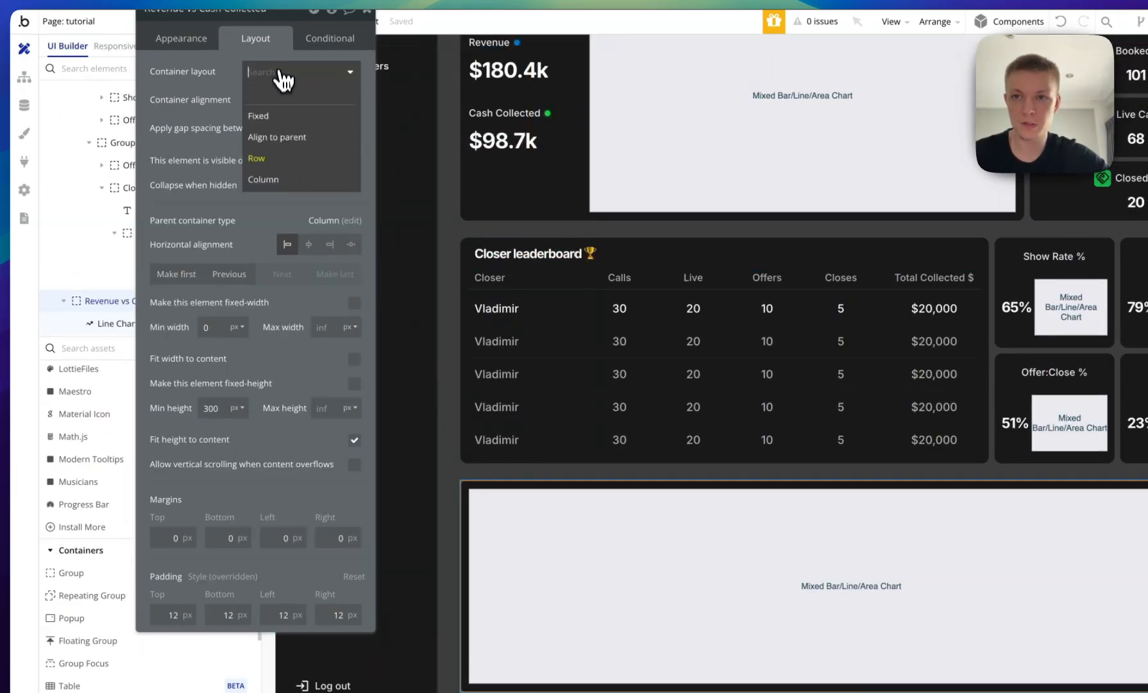
pyautogui.click(283, 179)
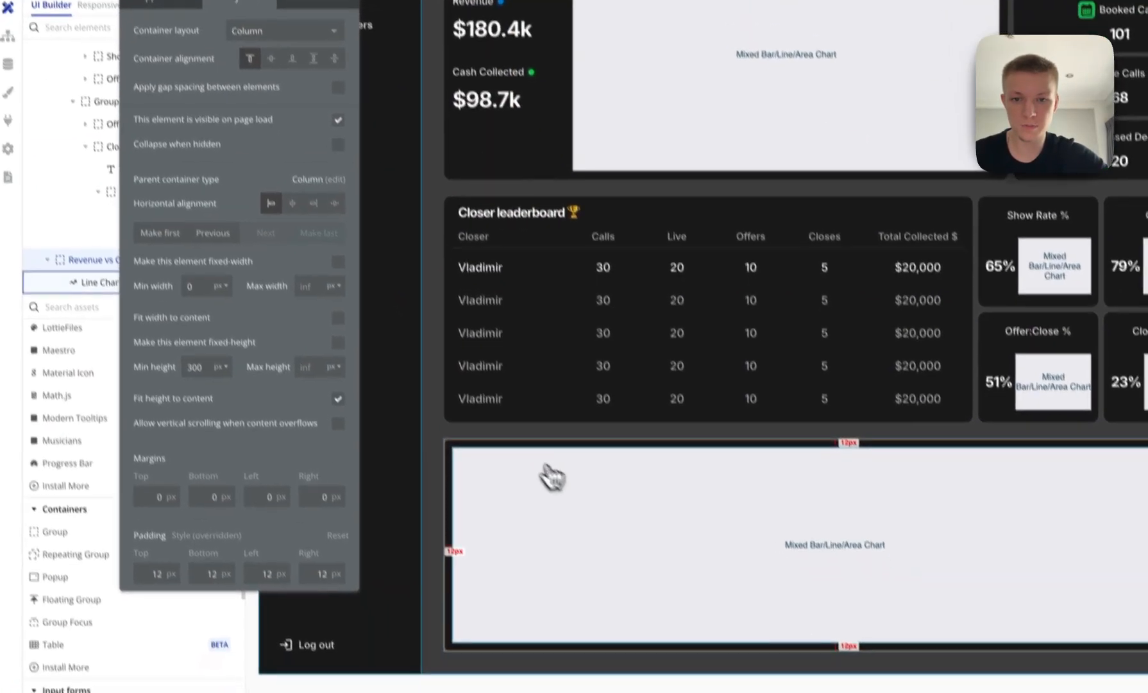
# Paste the Revenue label-and-dot group three times into the duplicated card, below its chart.
pyautogui.click(467, 485)
pyautogui.press('super+v')
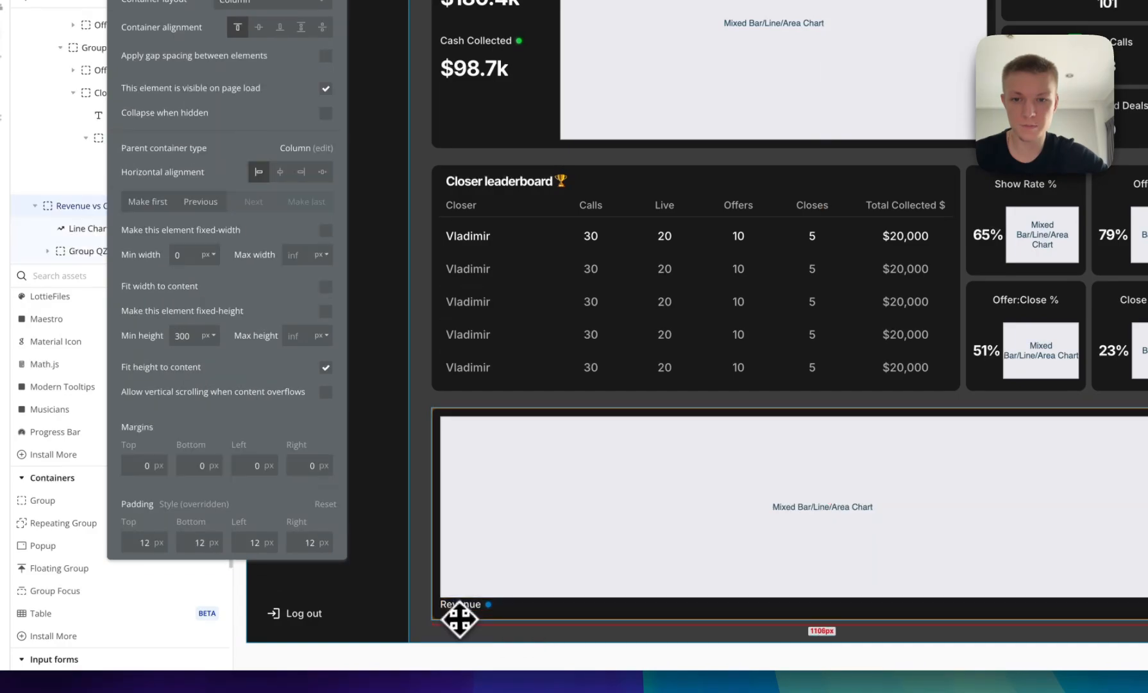
pyautogui.press('super+v')
pyautogui.press('super+v')
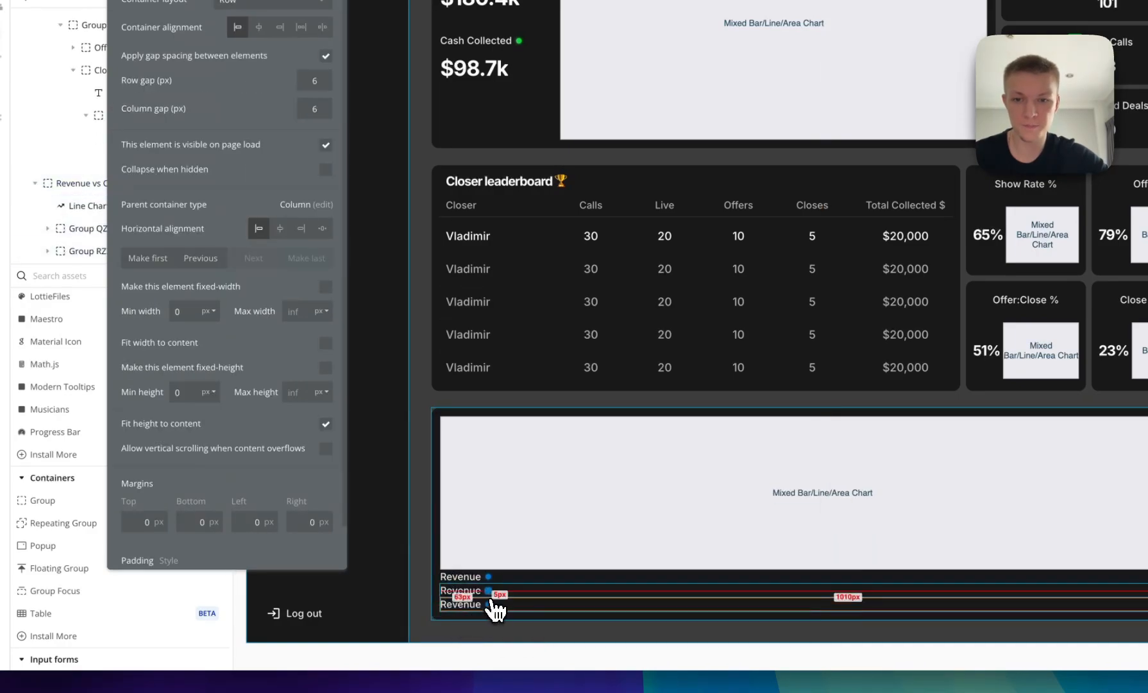
# Change the text of the first pasted Revenue label to "Ad Spend".
pyautogui.click(463, 581)
pyautogui.click(215, 50)
pyautogui.click(242, 90)
pyautogui.press('super+a')
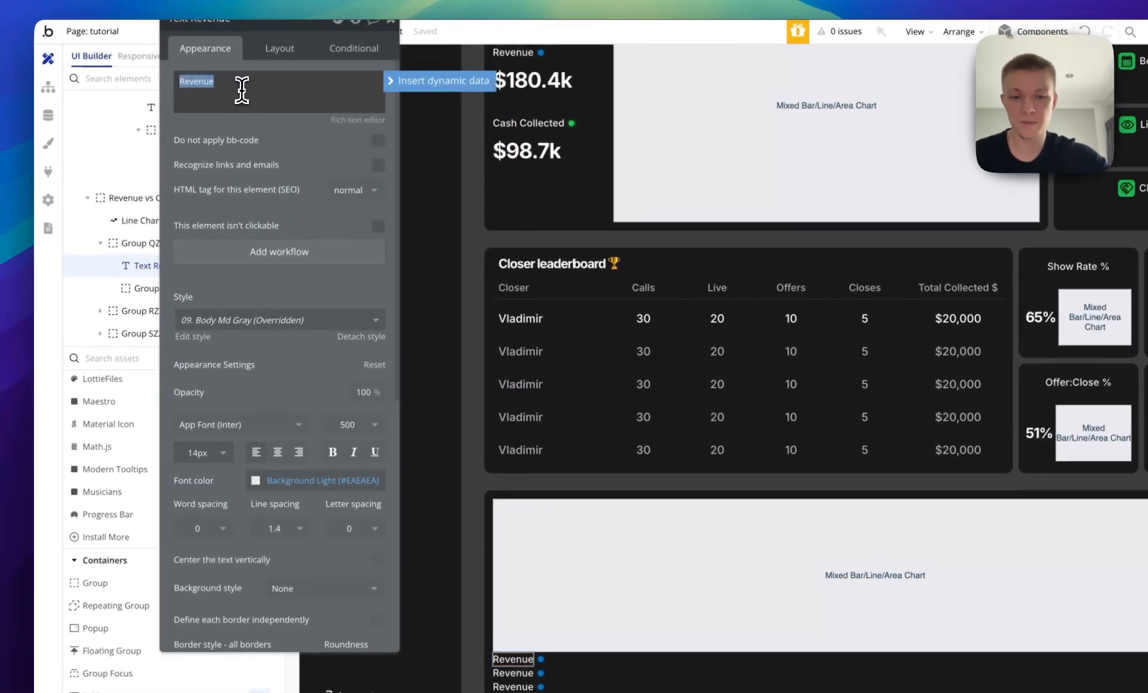
pyautogui.write('Ad Spend')
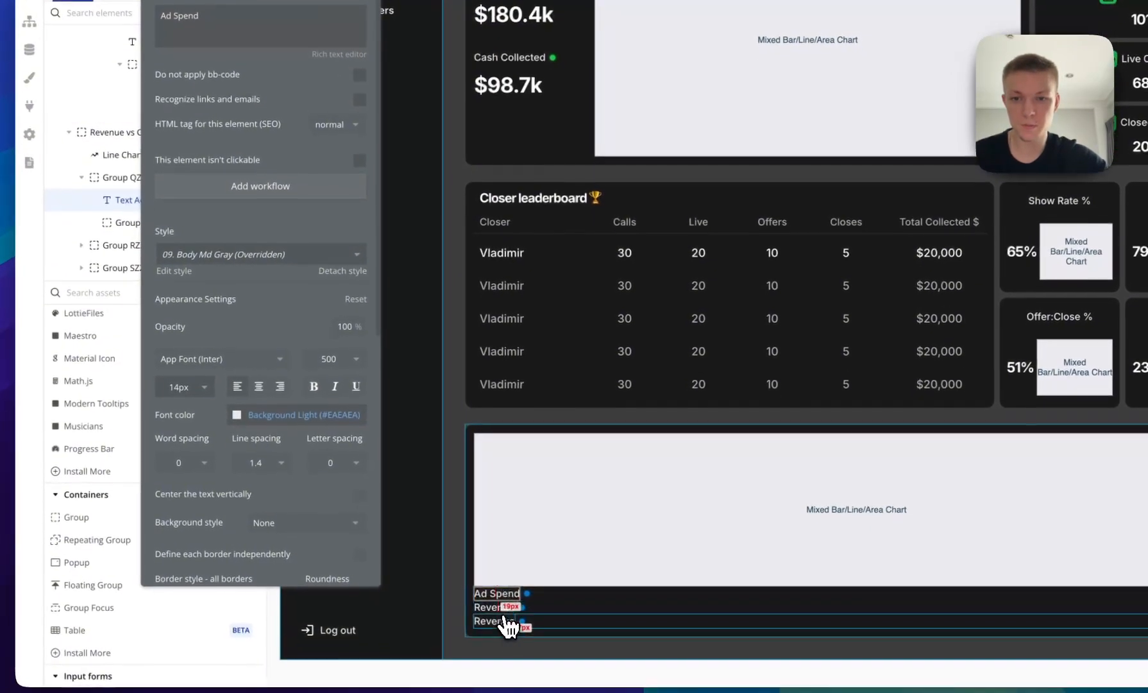
# Open the third pasted Revenue label's text for editing.
pyautogui.click(513, 686)
pyautogui.tripleClick(216, 14)
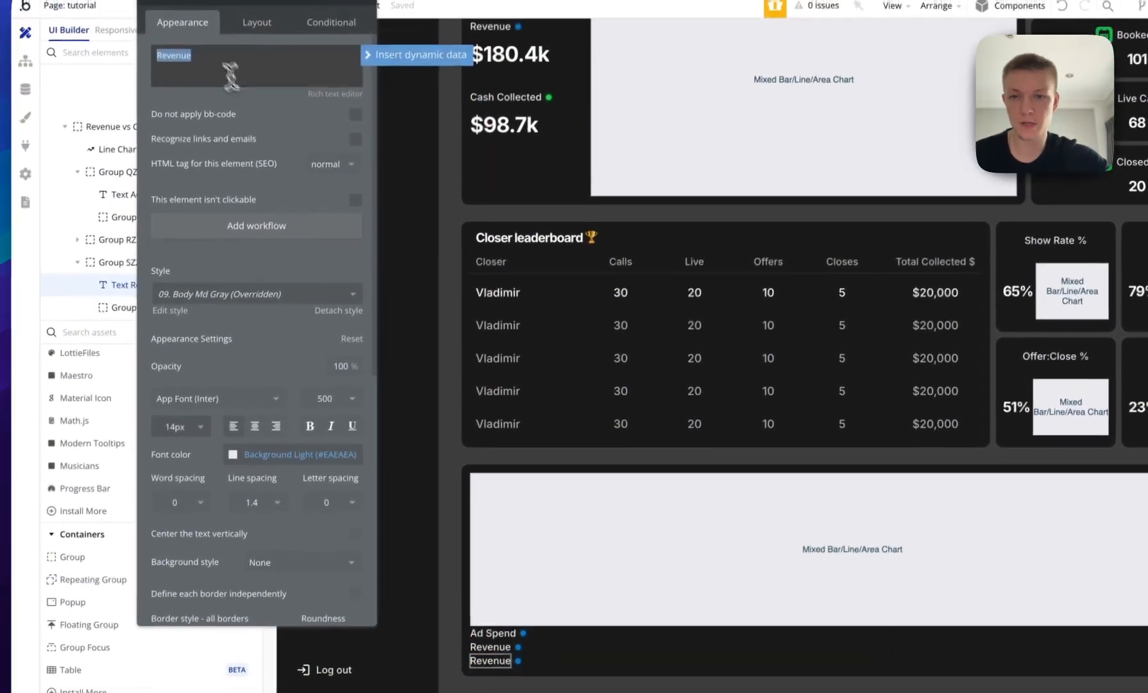
# Change the third legend label to "Cash Collected" and set its dot's background colour to #16CA46, copied from the upper Cash Collected dot.
pyautogui.write('Cash Collected')
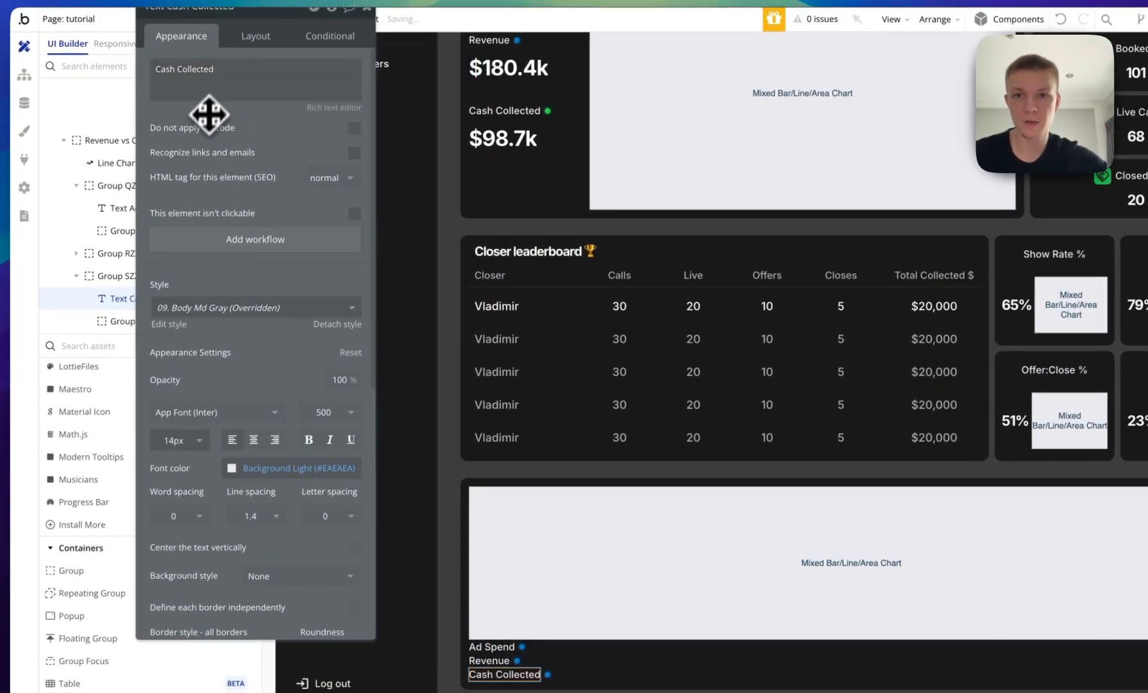
pyautogui.click(548, 111)
pyautogui.click(279, 361)
pyautogui.press('super+c')
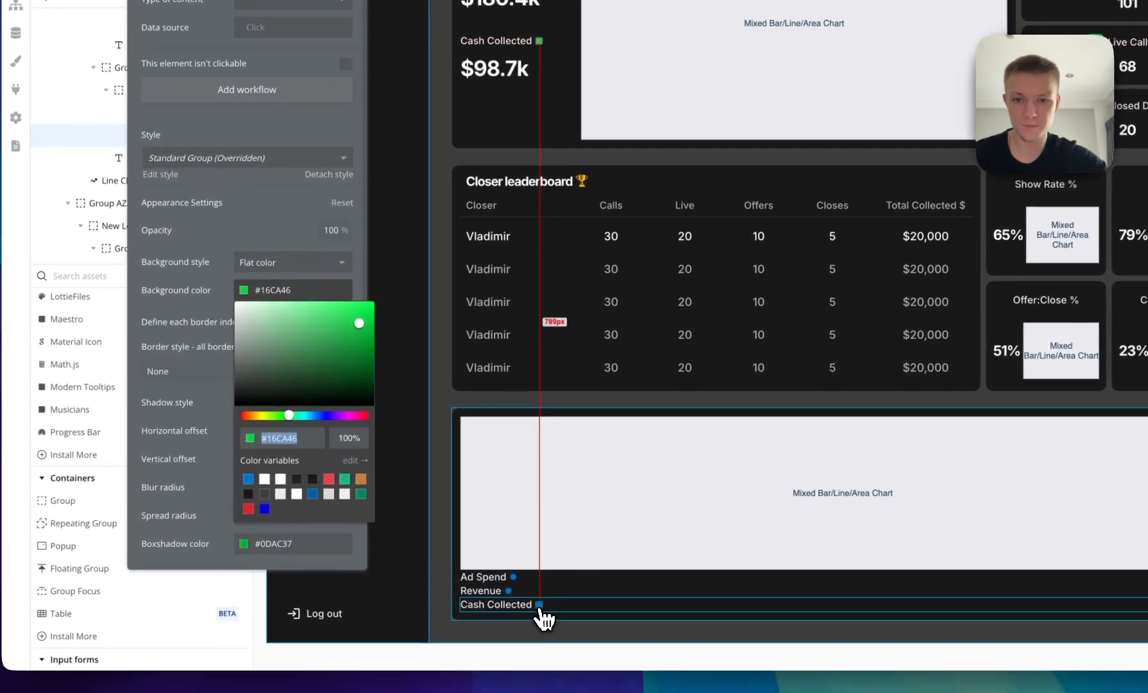
pyautogui.click(540, 606)
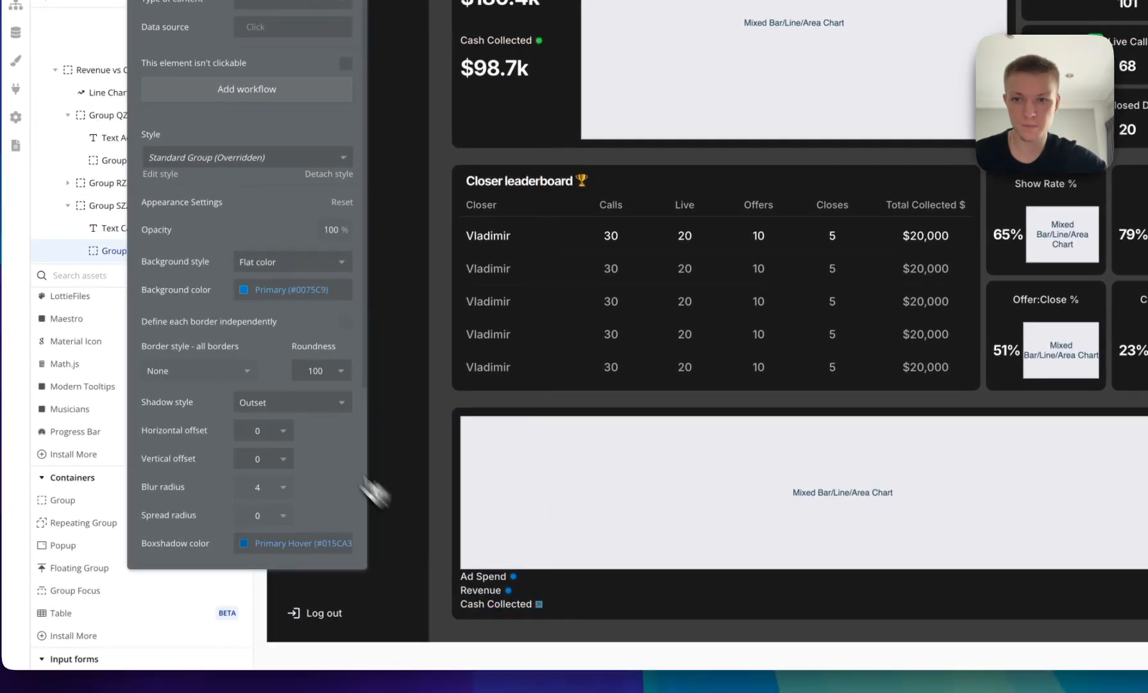
pyautogui.click(282, 291)
pyautogui.press('super+v')
pyautogui.click(195, 345)
# Set the legend's Cash Collected dot box shadow colour to the slightly darker green #0AAE36.
pyautogui.click(271, 542)
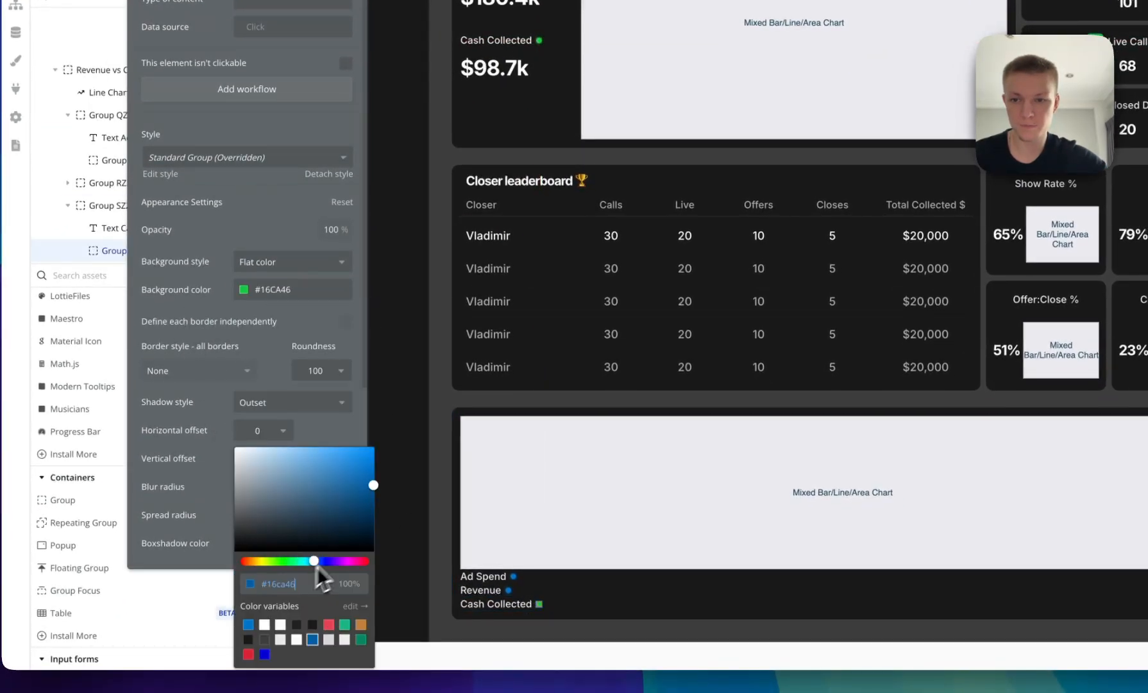
pyautogui.click(193, 489)
pyautogui.click(263, 540)
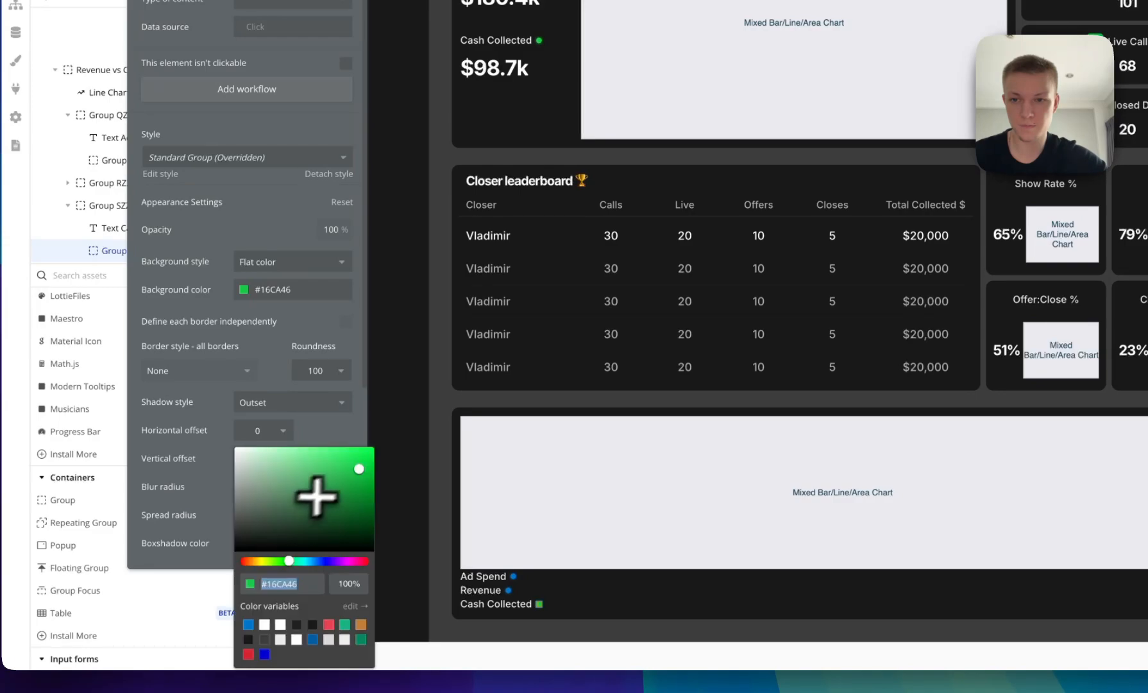
pyautogui.click(204, 473)
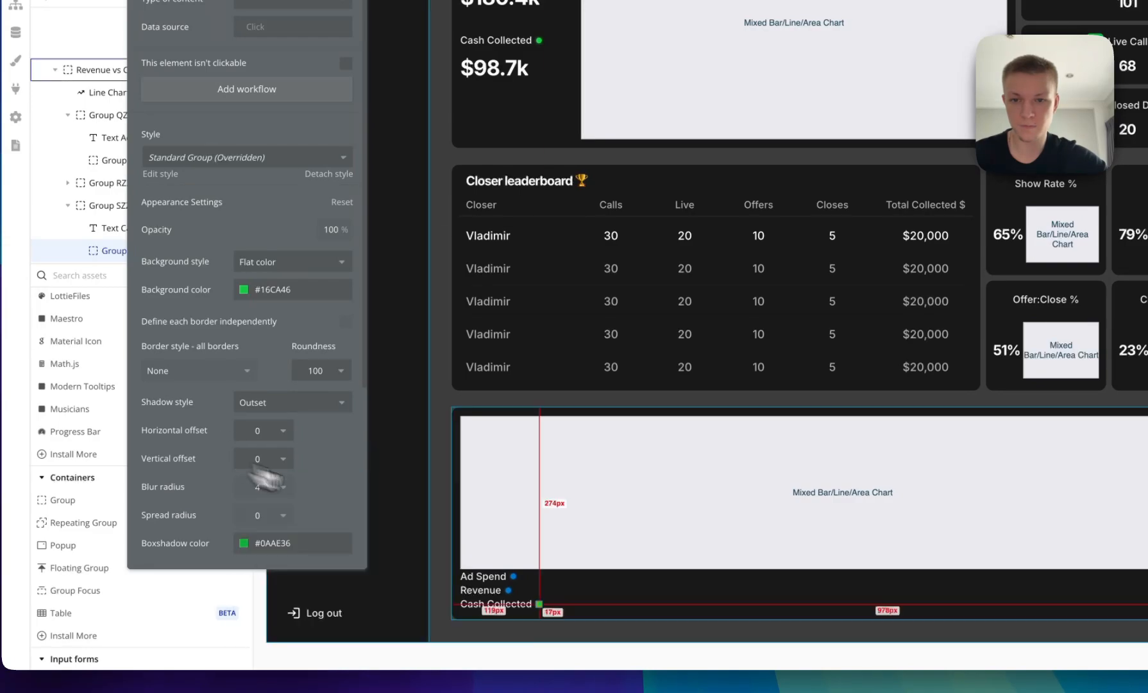
# Set the Ad Spend legend dot's background colour to the purple #A91DD4.
pyautogui.click(517, 585)
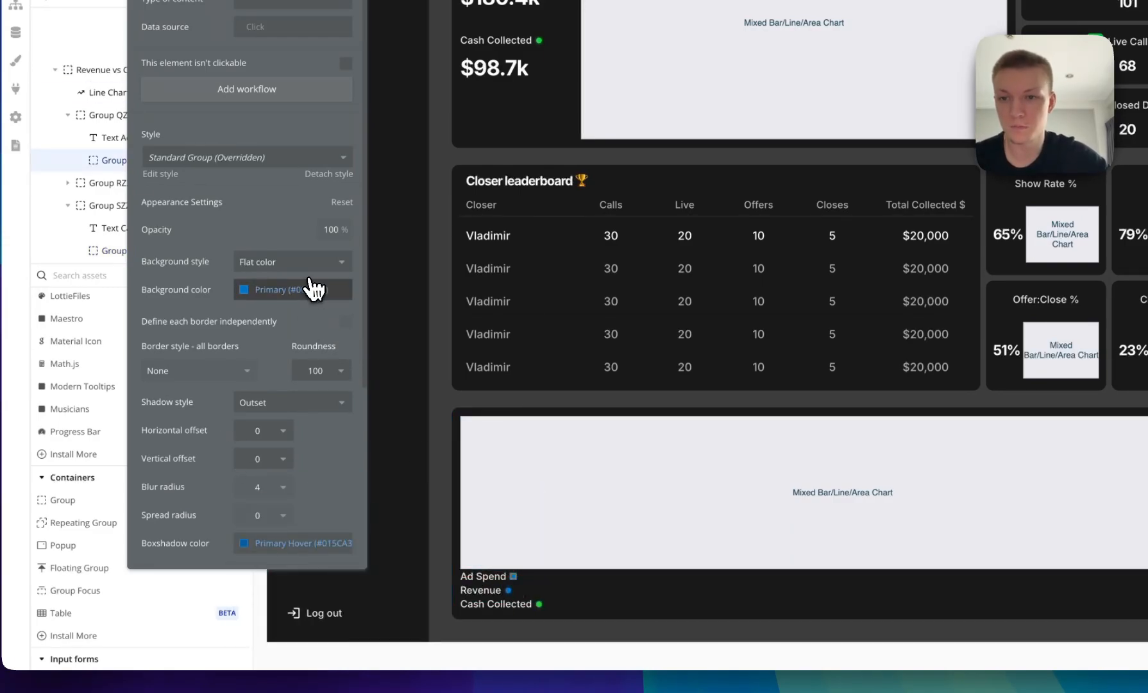
pyautogui.click(313, 289)
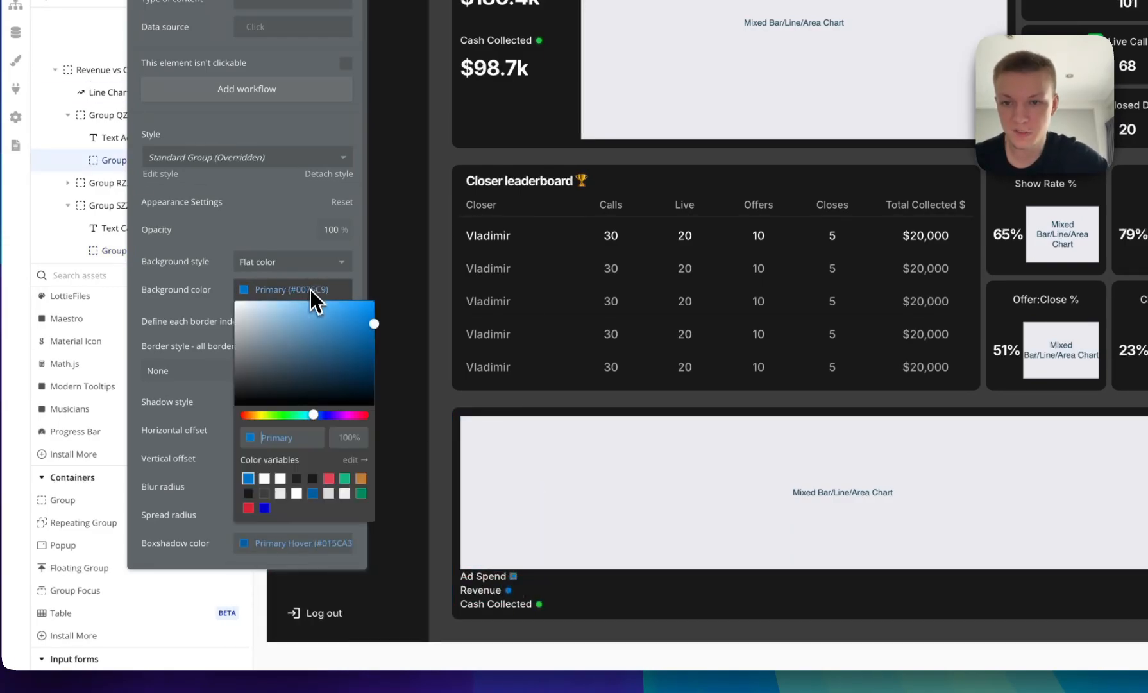
pyautogui.click(339, 415)
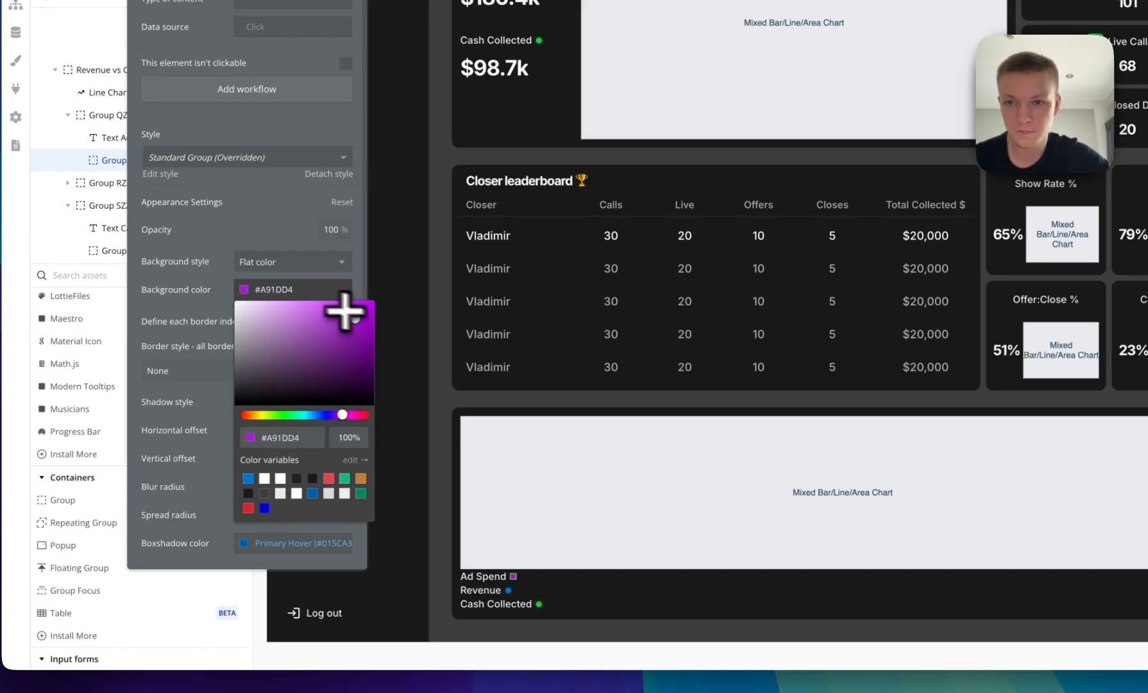
pyautogui.click(245, 292)
pyautogui.click(228, 318)
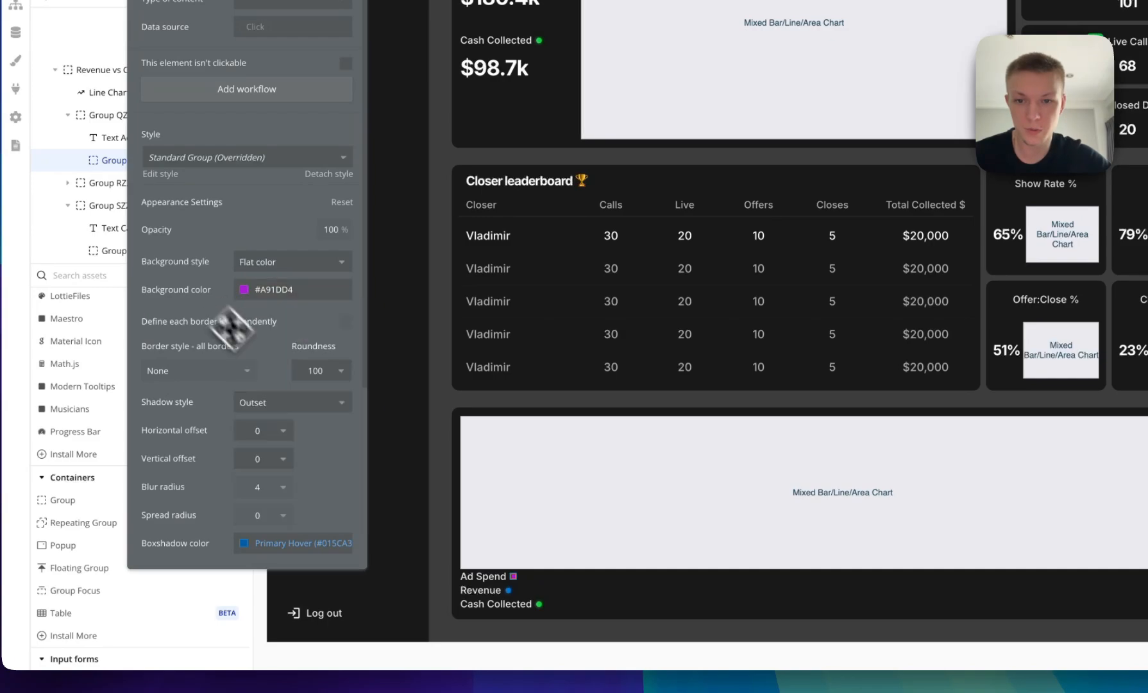
# Set the Ad Spend legend dot's box shadow colour to the darker purple #9D11C8.
pyautogui.click(316, 539)
pyautogui.click(210, 521)
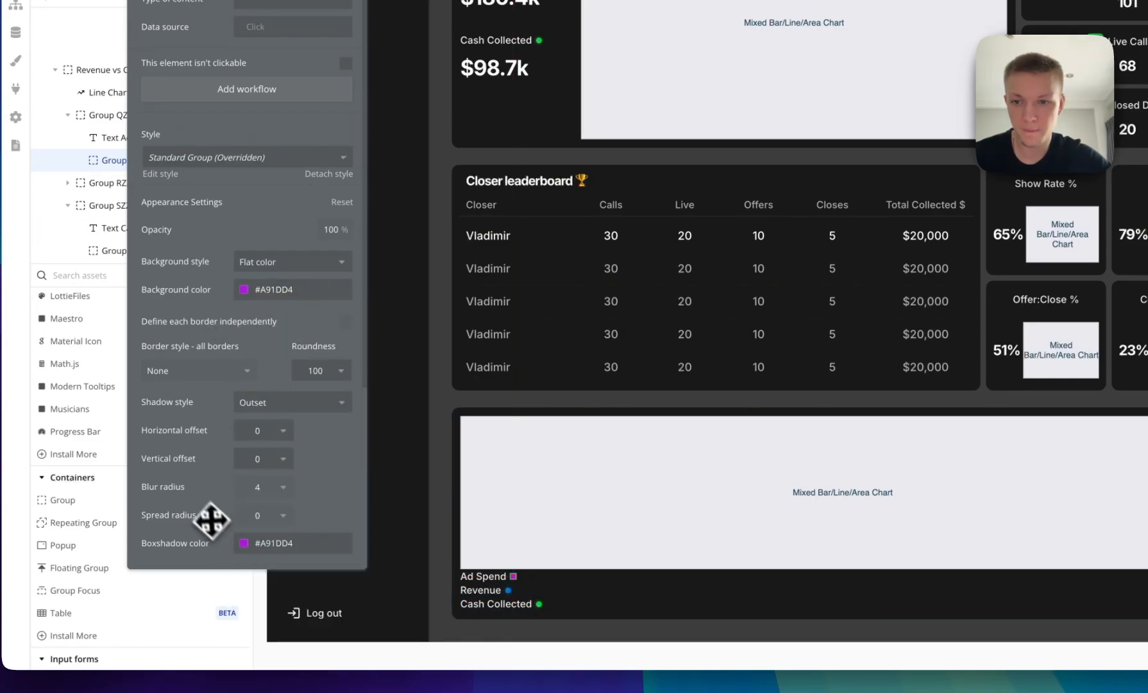
pyautogui.click(282, 534)
pyautogui.click(221, 486)
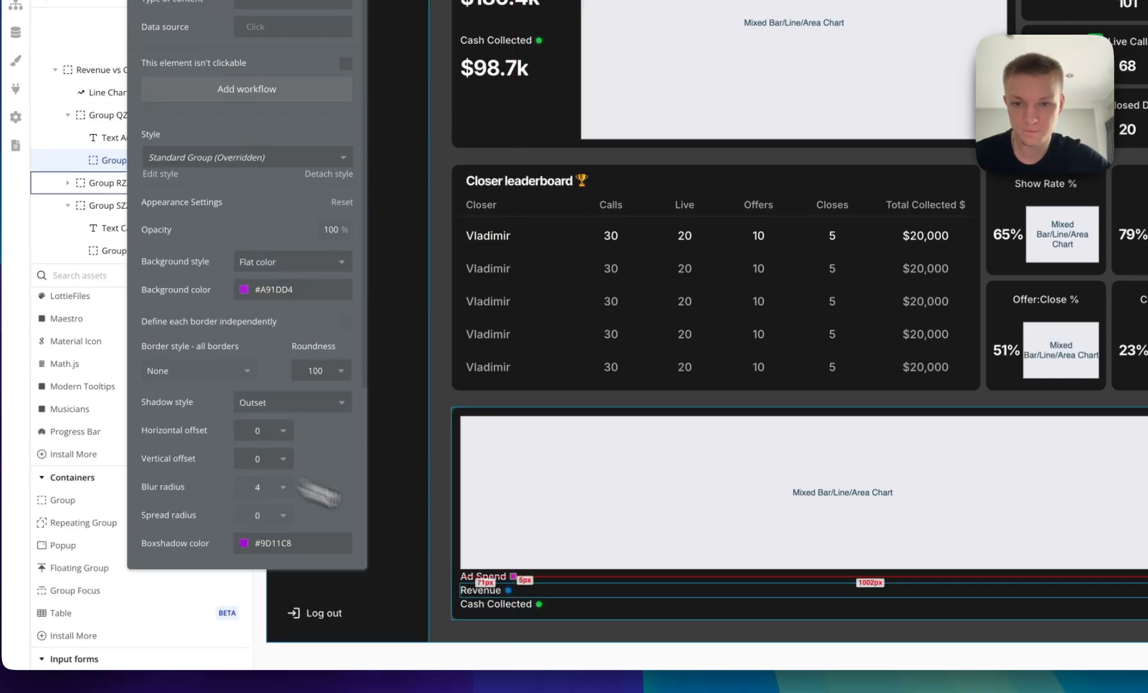
# Group the Ad Spend, Revenue and Cash Collected legend entries together in a row container.
pyautogui.click(616, 591)
pyautogui.click(582, 604)
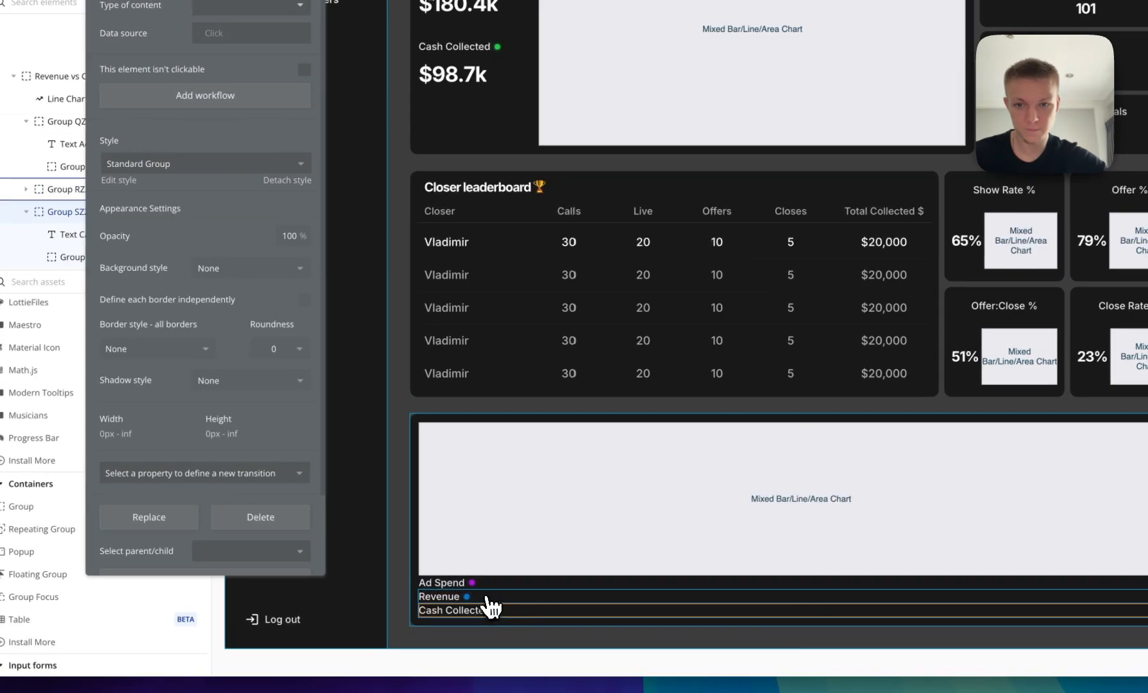
pyautogui.moveTo(486, 605); pyautogui.dragTo(485, 584)
pyautogui.rightClick(520, 621)
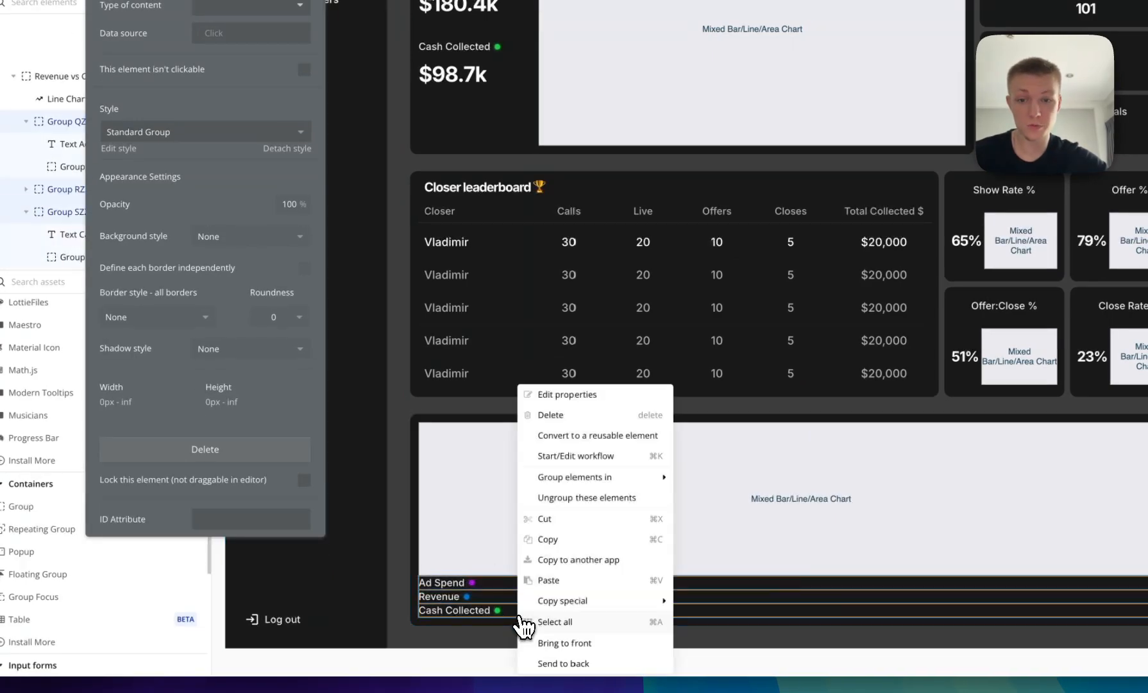
pyautogui.moveTo(609, 476)
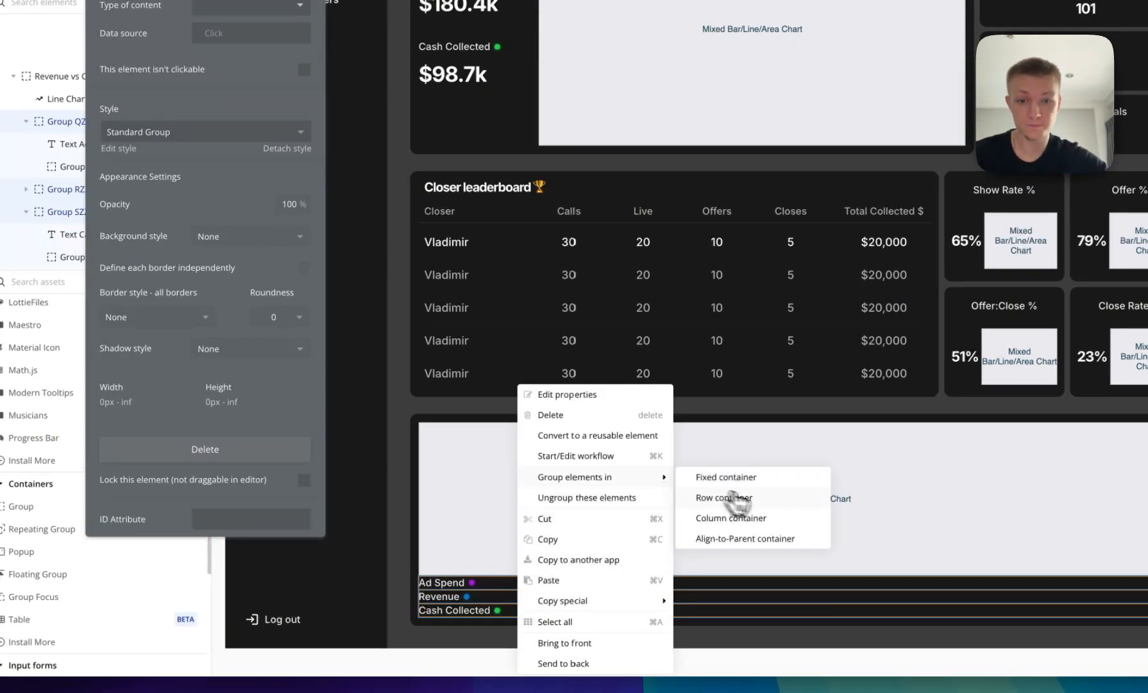
pyautogui.click(773, 518)
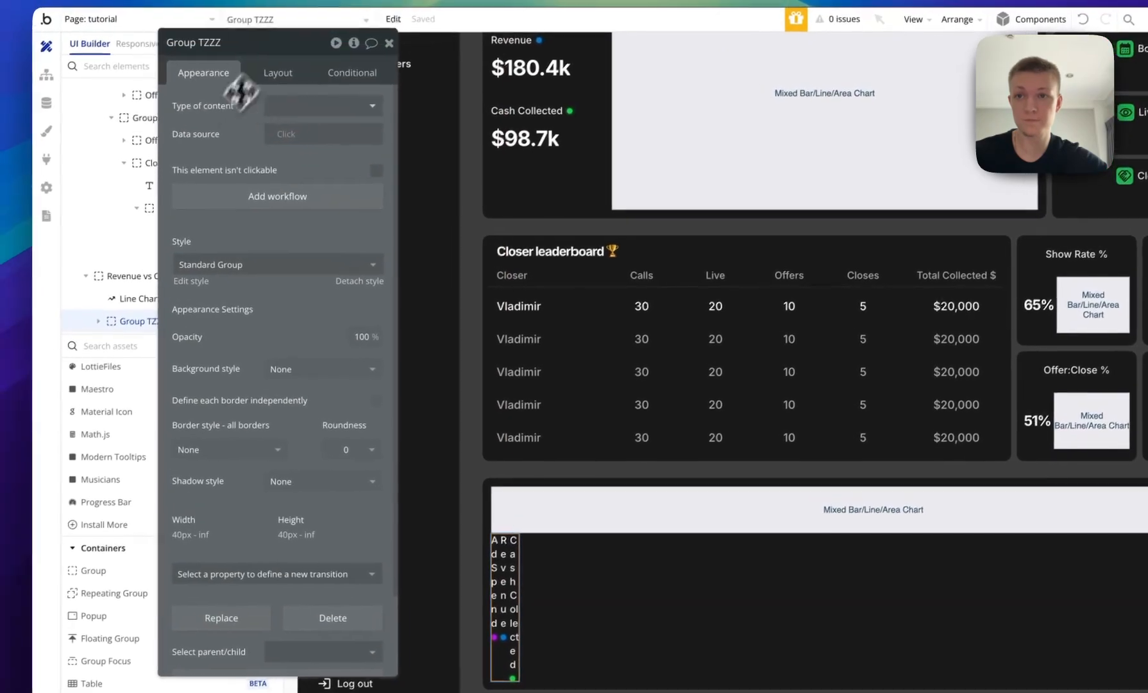
# Turn off fit width to content for the new legend group and set its minimum width and height to 0 px.
pyautogui.click(278, 75)
pyautogui.click(384, 392)
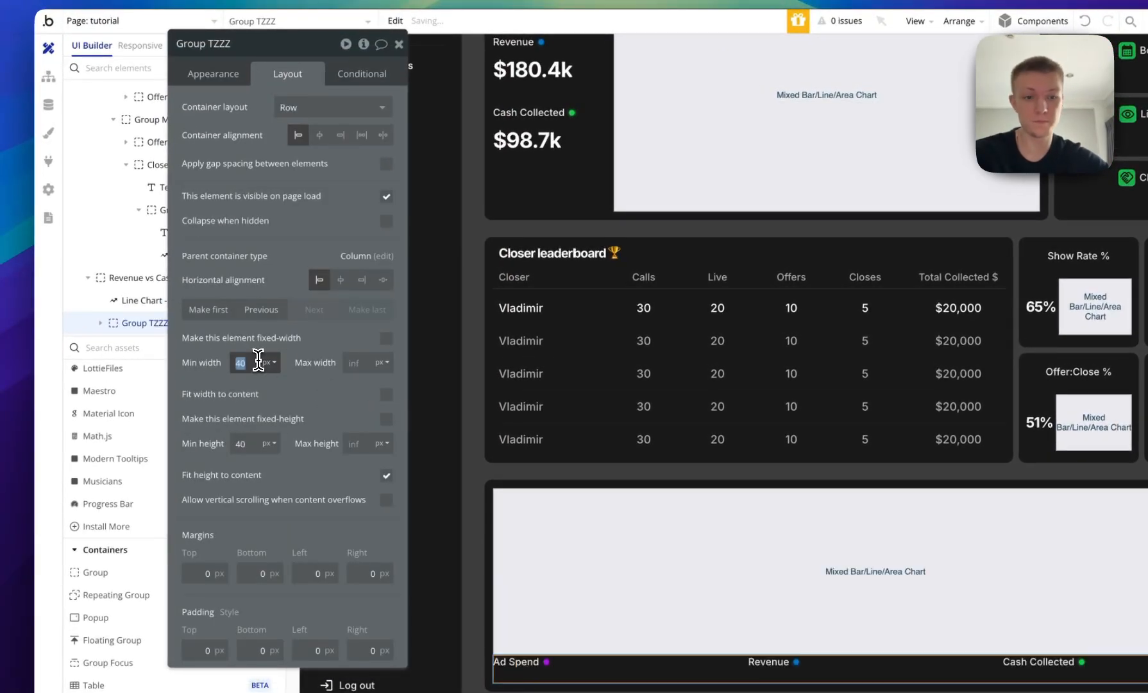
pyautogui.click(274, 470)
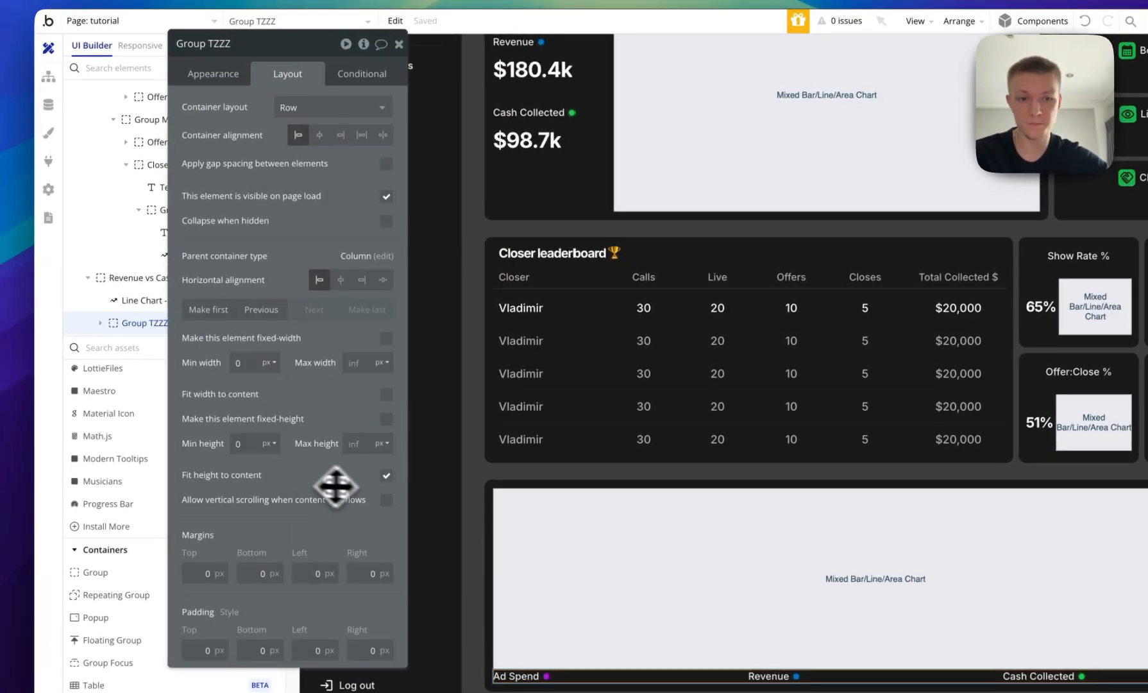
# Fit the three legend entries' widths to their content and give their parent row group 24 px row and column gaps.
pyautogui.click(698, 679)
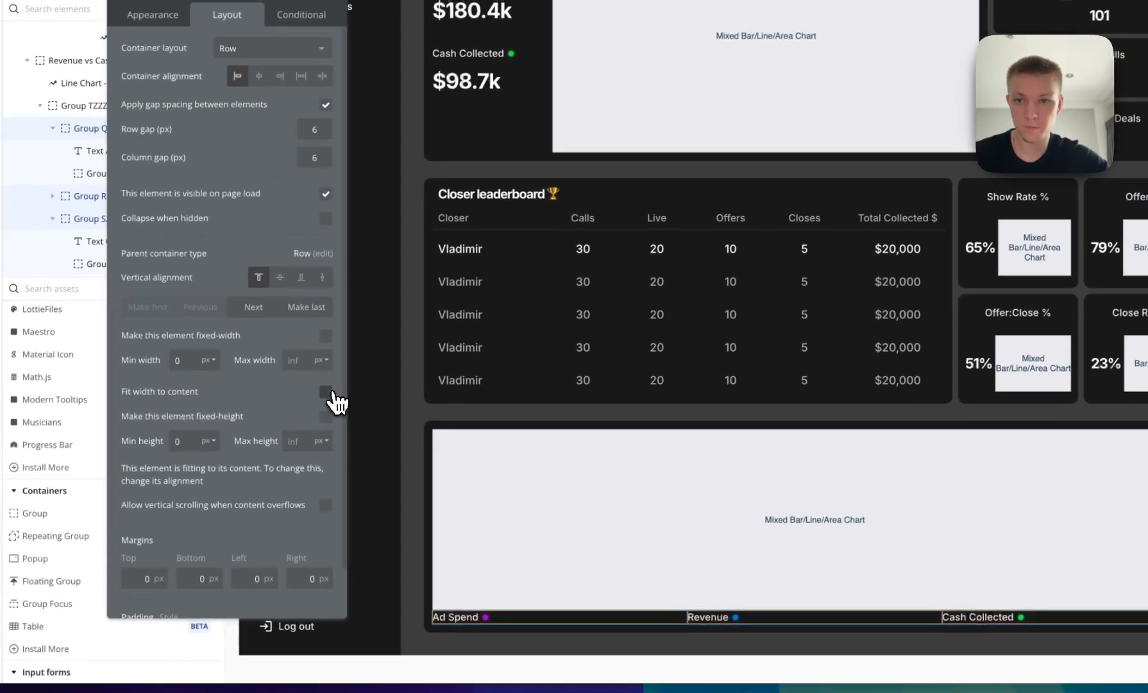
pyautogui.click(260, 373)
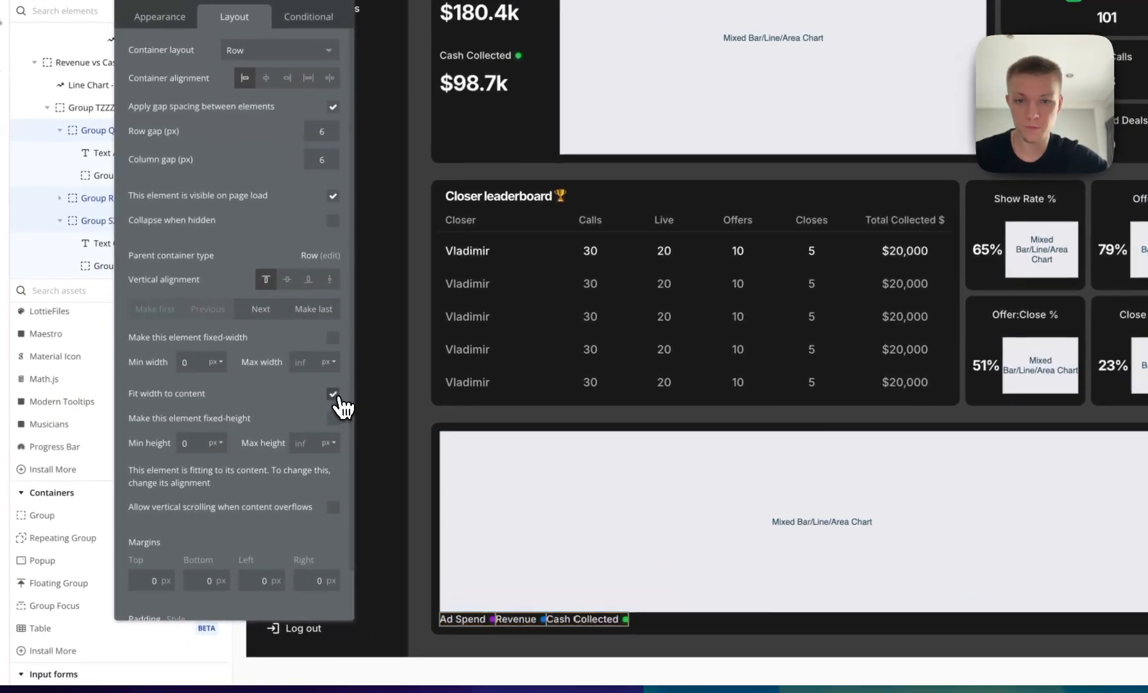
pyautogui.click(604, 600)
pyautogui.click(333, 107)
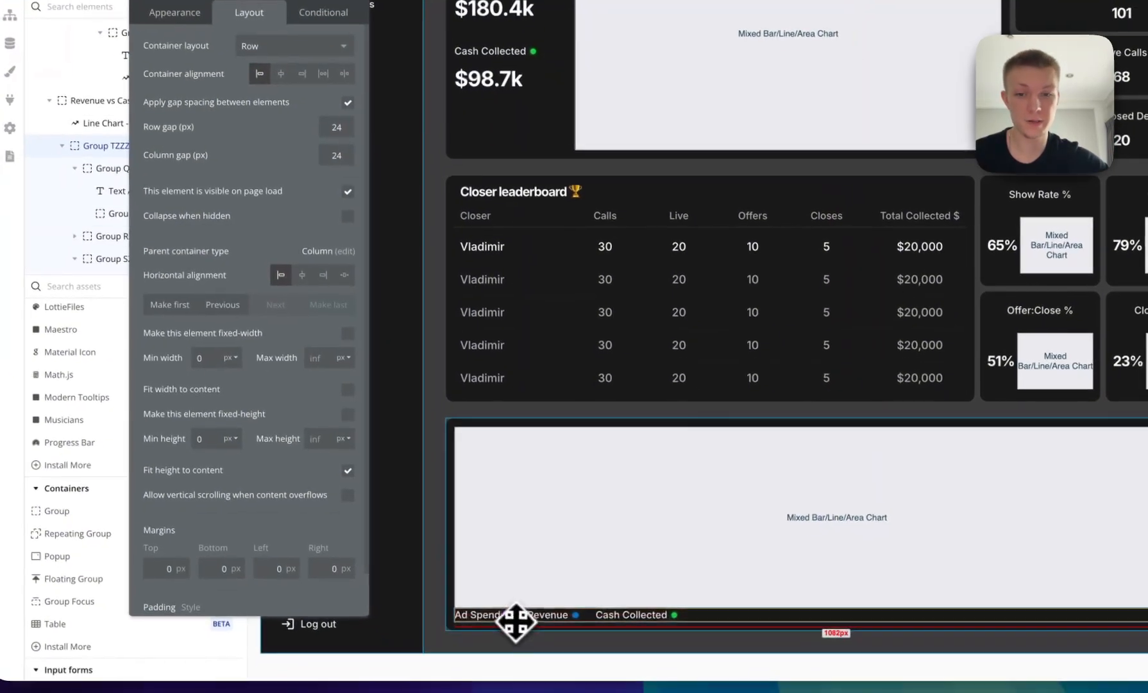
# Move the three coloured legend dots ahead of their text labels.
pyautogui.click(535, 650)
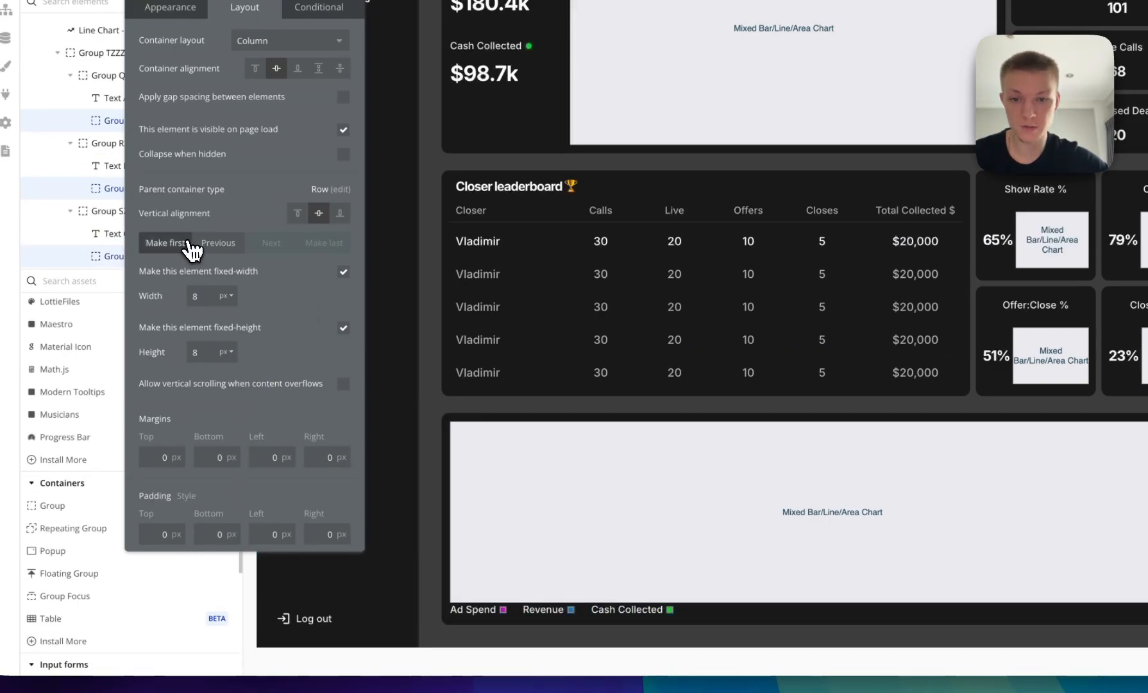
pyautogui.click(187, 243)
pyautogui.click(833, 633)
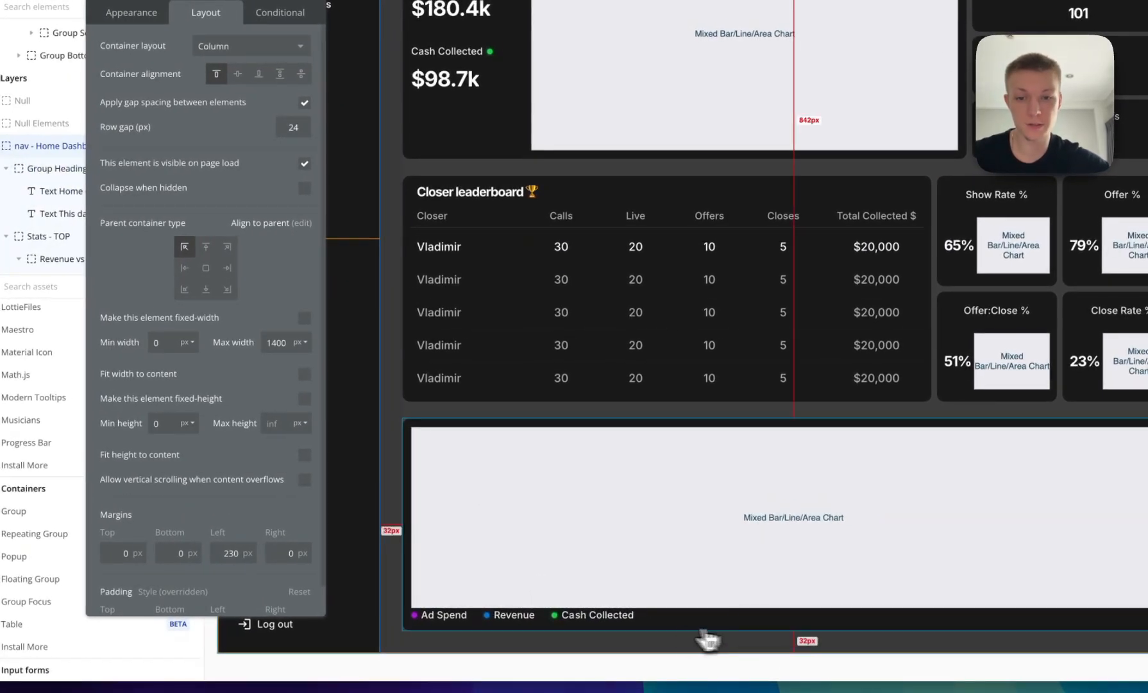
# Centre the entries within the legend row group and place the group first in its column, above the chart.
pyautogui.click(647, 619)
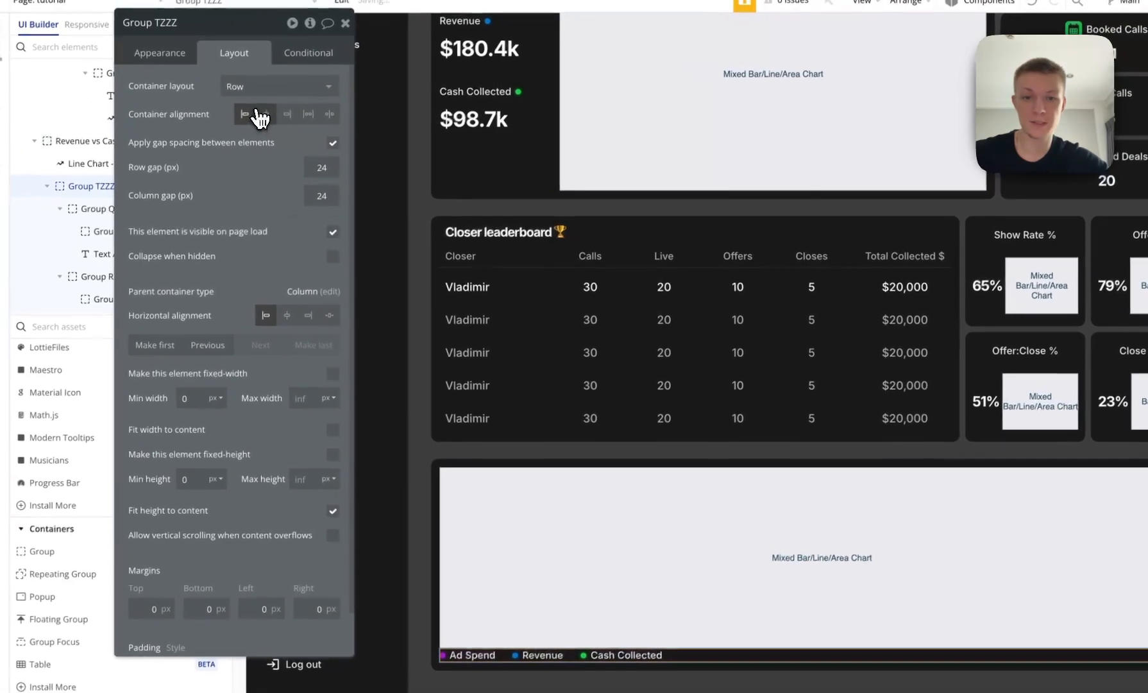
pyautogui.click(237, 74)
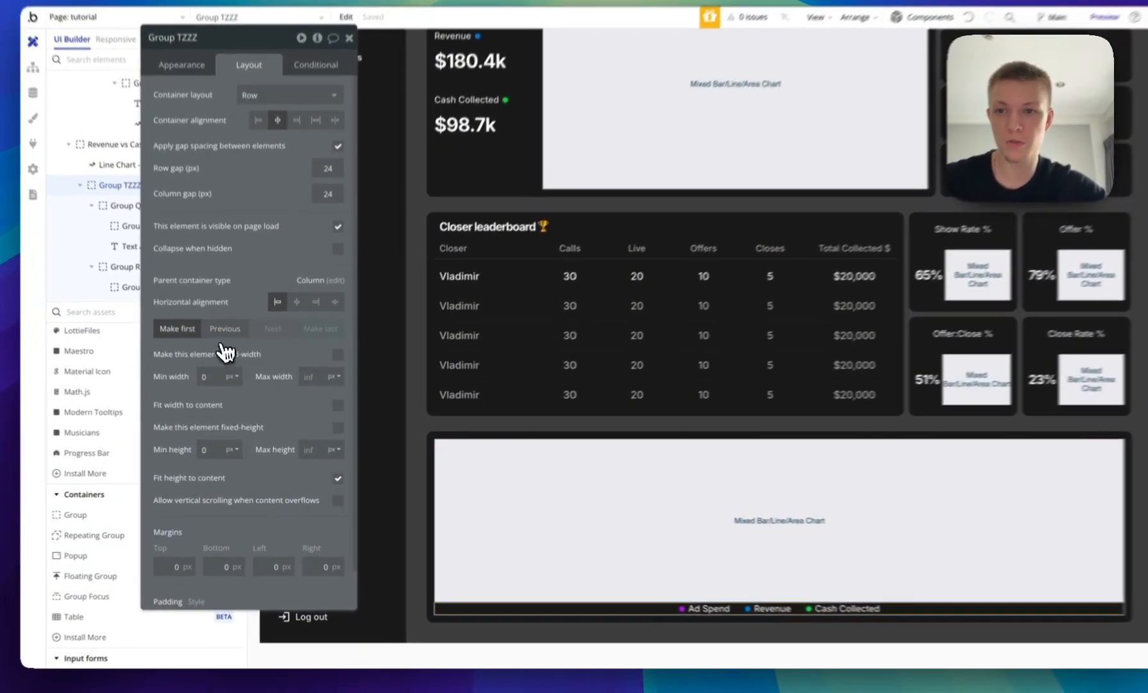
pyautogui.click(183, 339)
pyautogui.click(1087, 444)
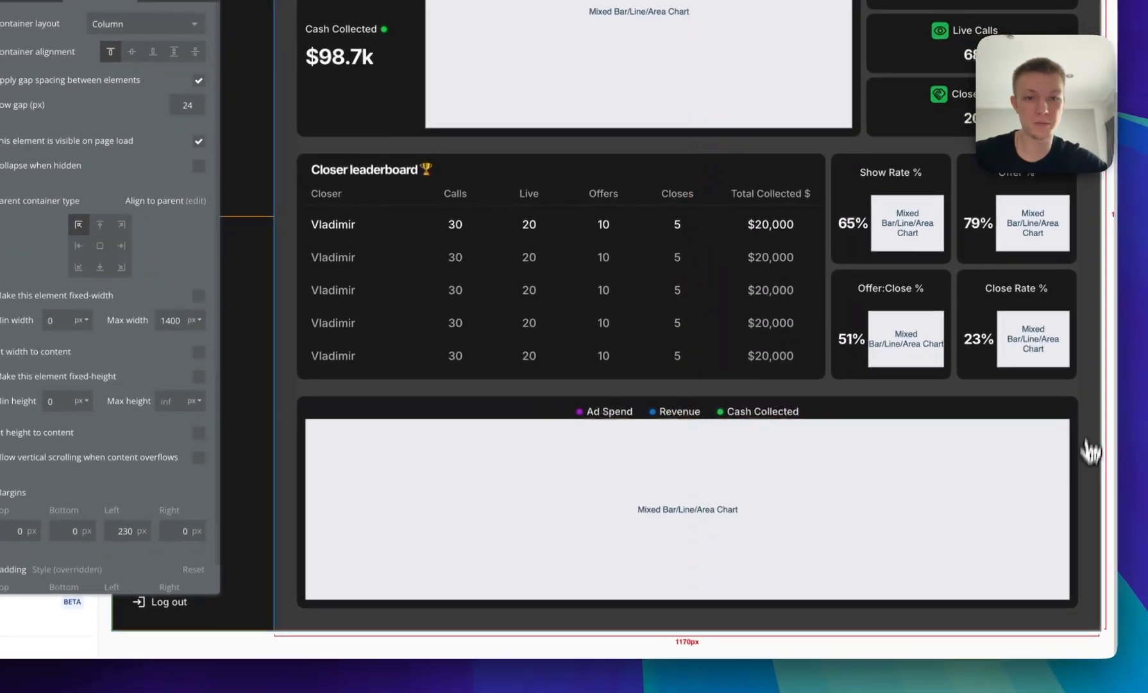
# Check the bottom line chart's series settings and copy the background colour of the Ad Spend legend dot.
pyautogui.click(1011, 569)
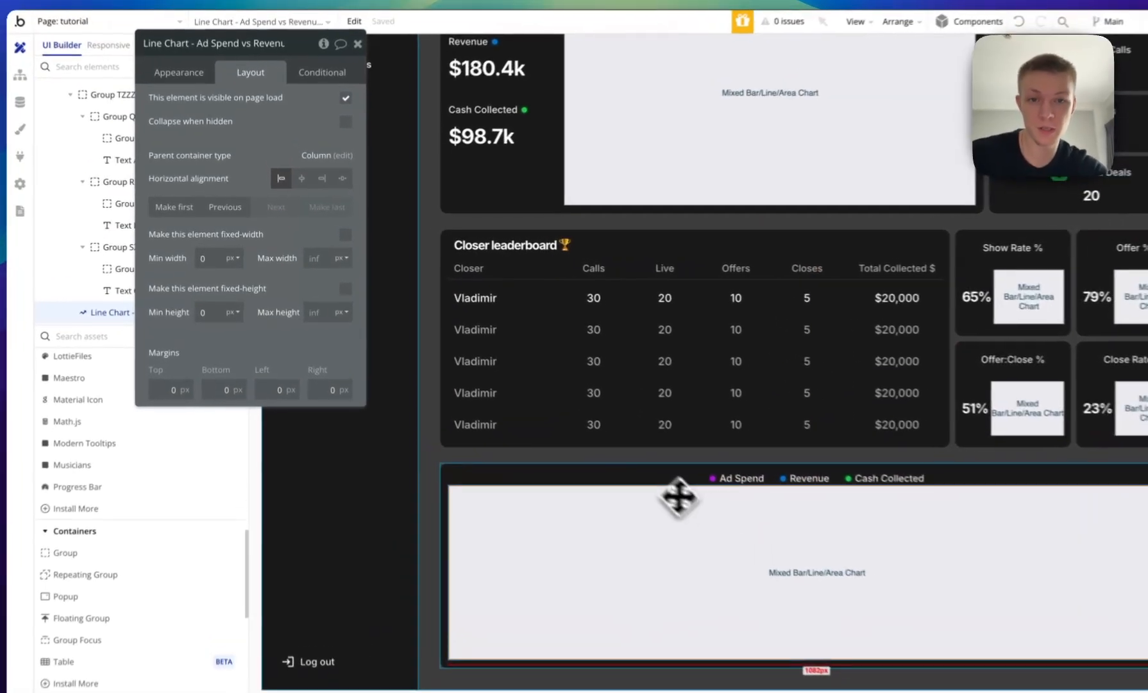
pyautogui.click(178, 72)
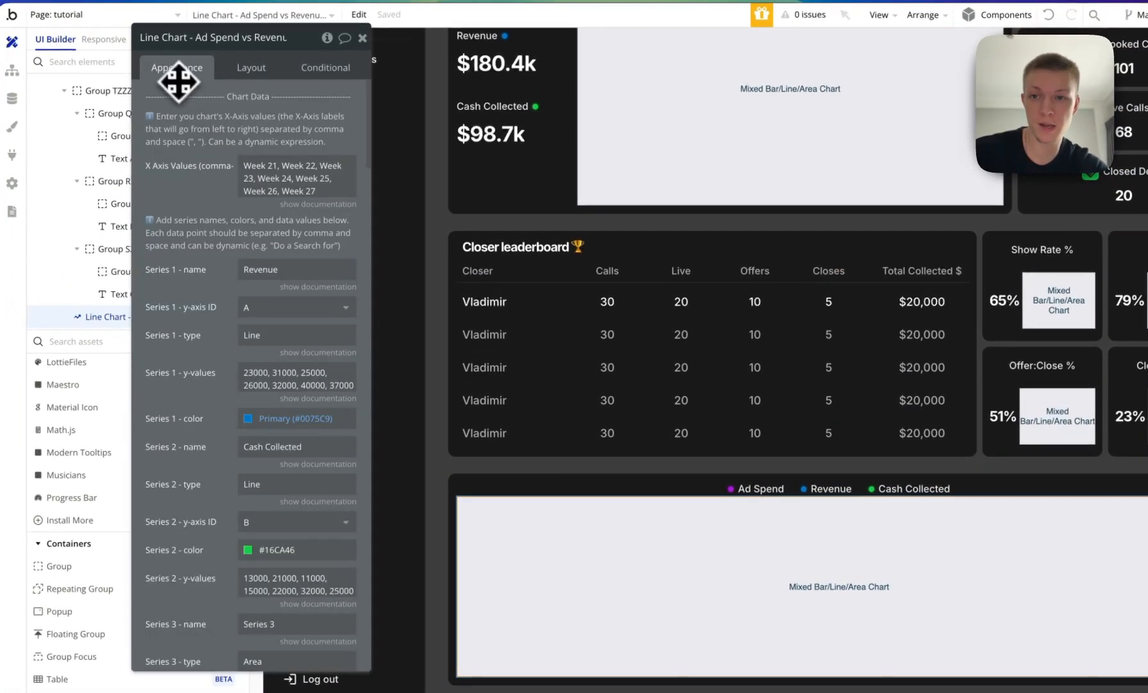
pyautogui.scroll(-7, 205, 272)
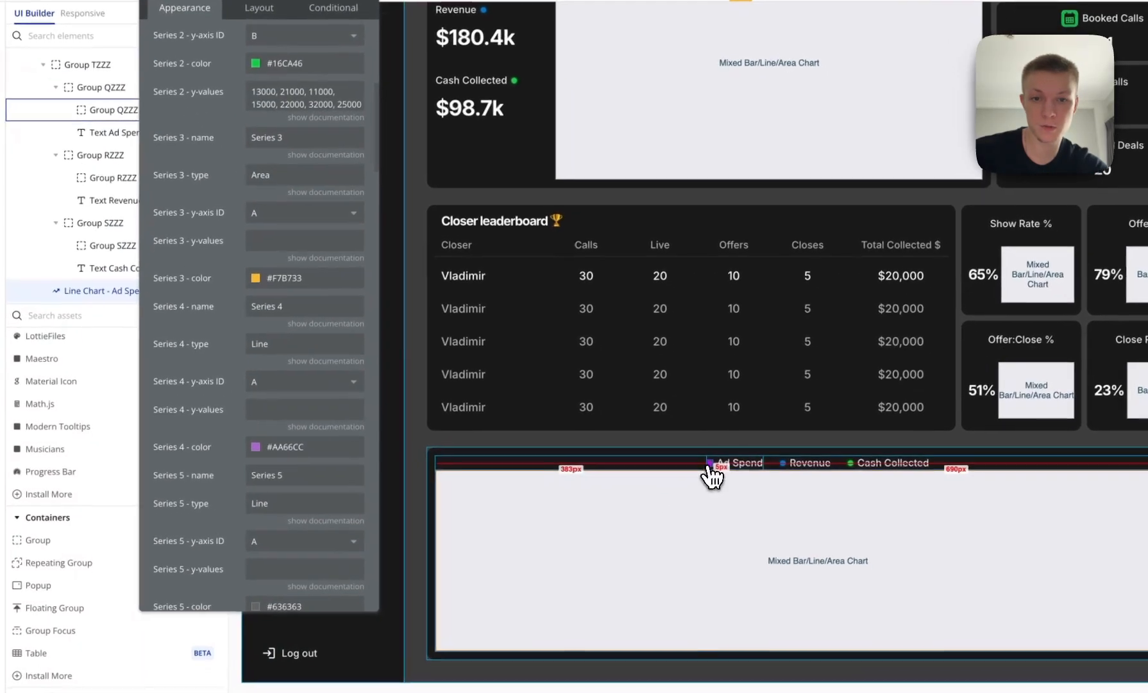
pyautogui.click(744, 491)
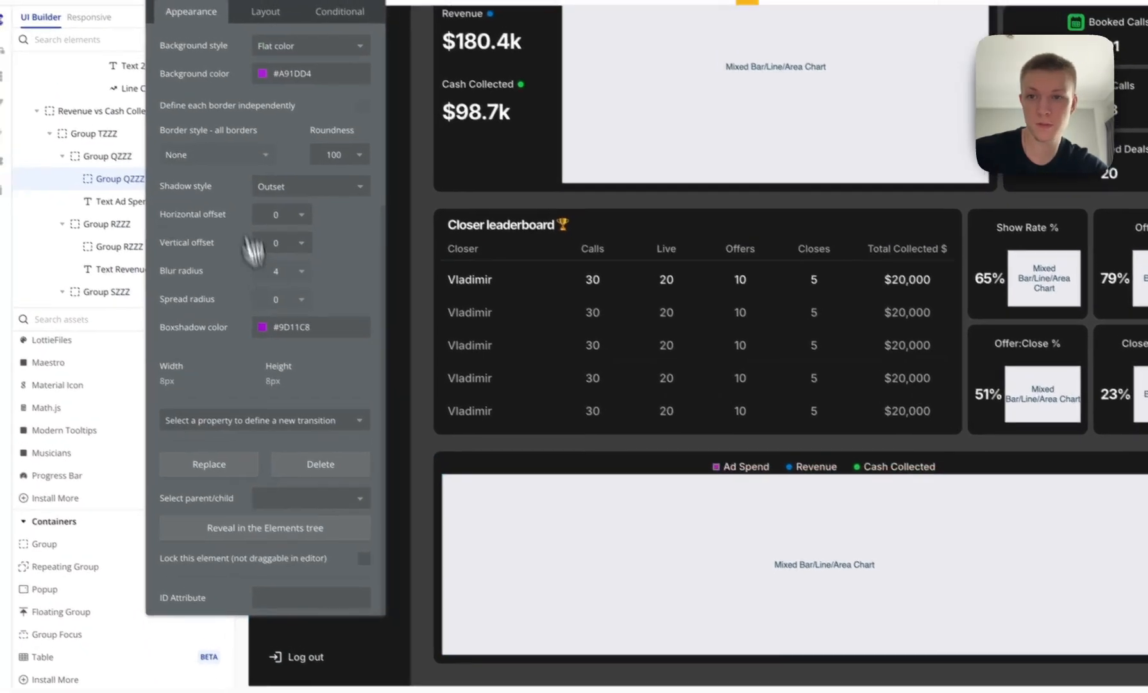
pyautogui.click(292, 96)
# Name the bottom line chart's Series 3 "Ad Spend" and set its type to Line.
pyautogui.click(532, 493)
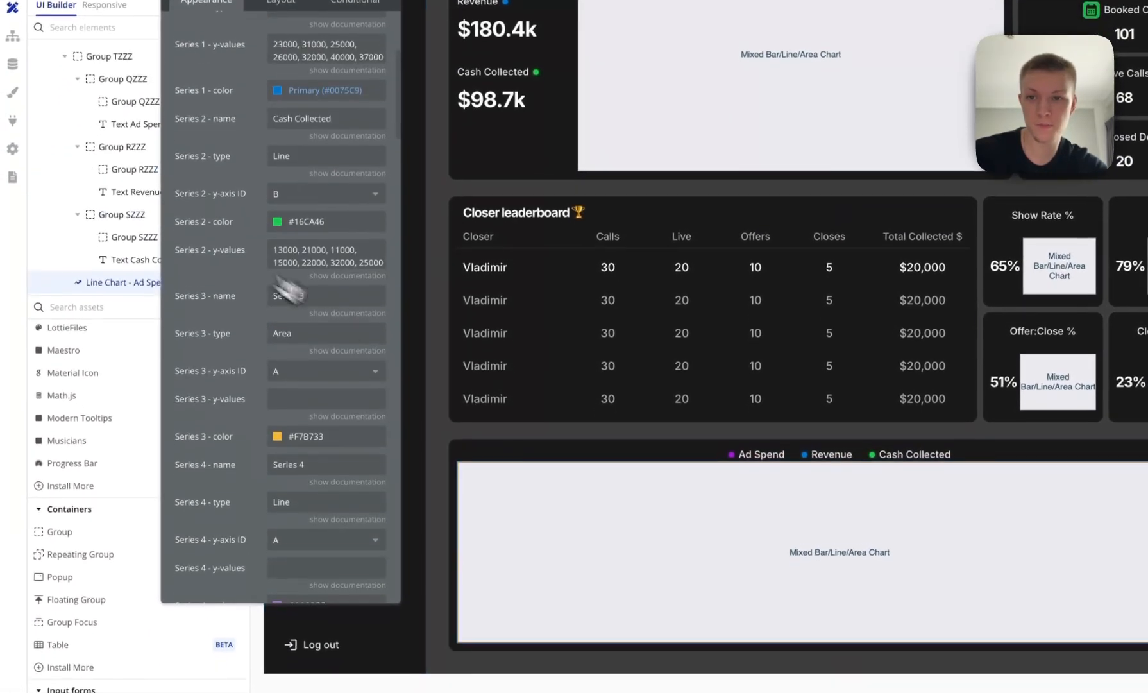
pyautogui.scroll(-1, 225, 244)
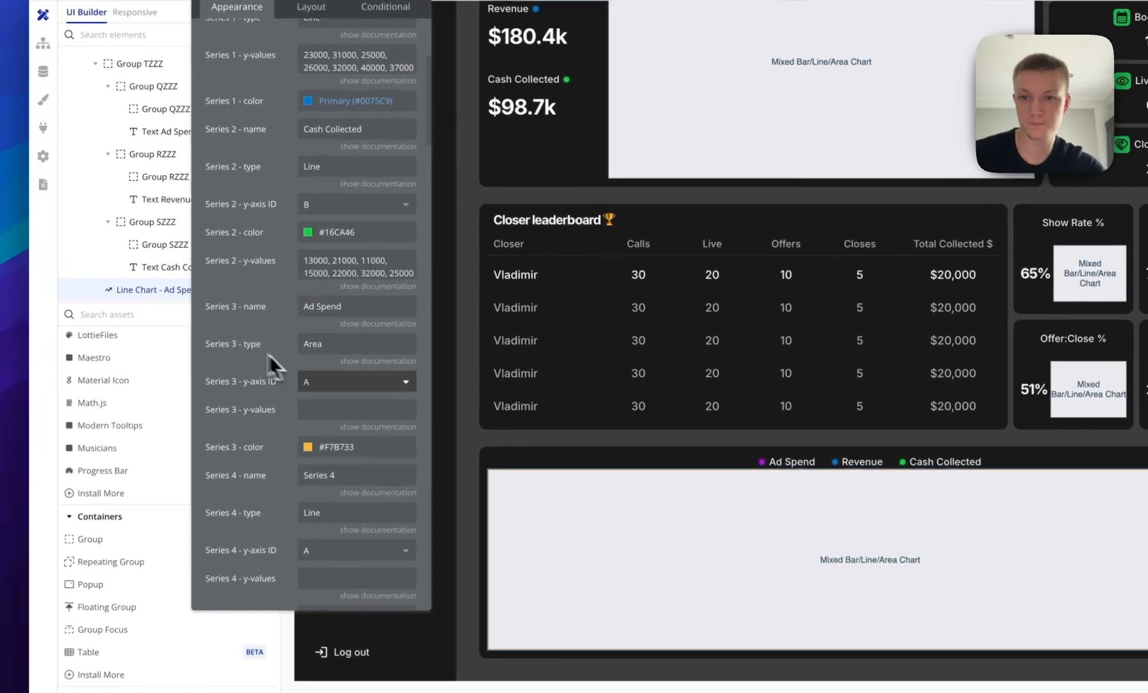
pyautogui.doubleClick(304, 335)
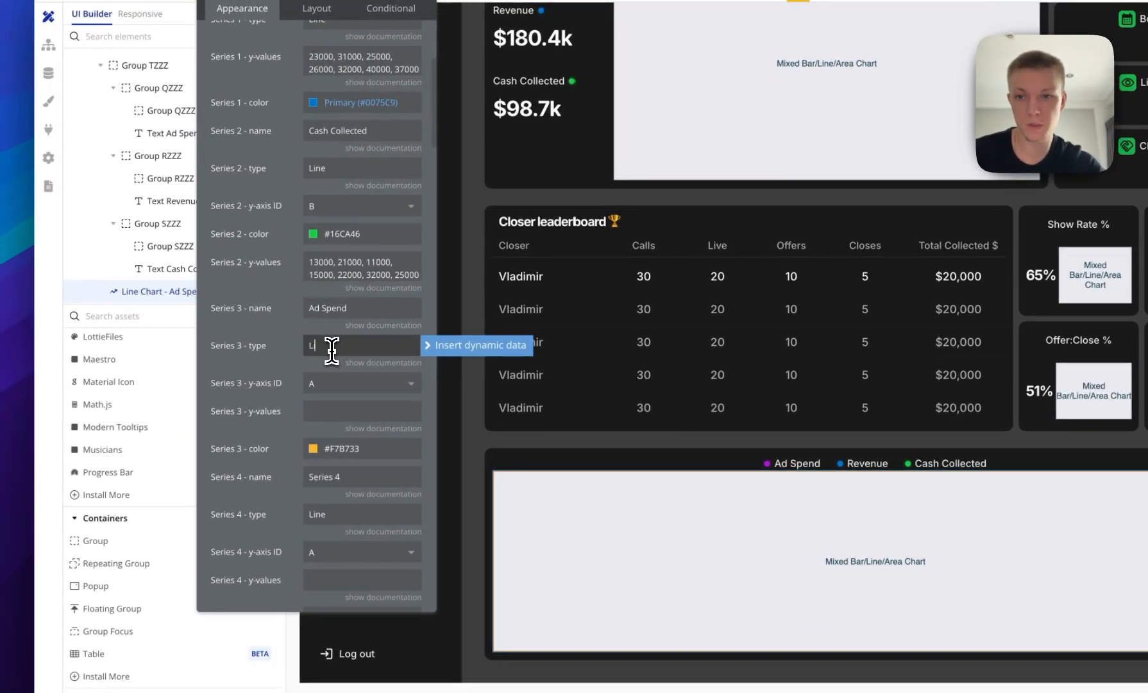
pyautogui.click(285, 383)
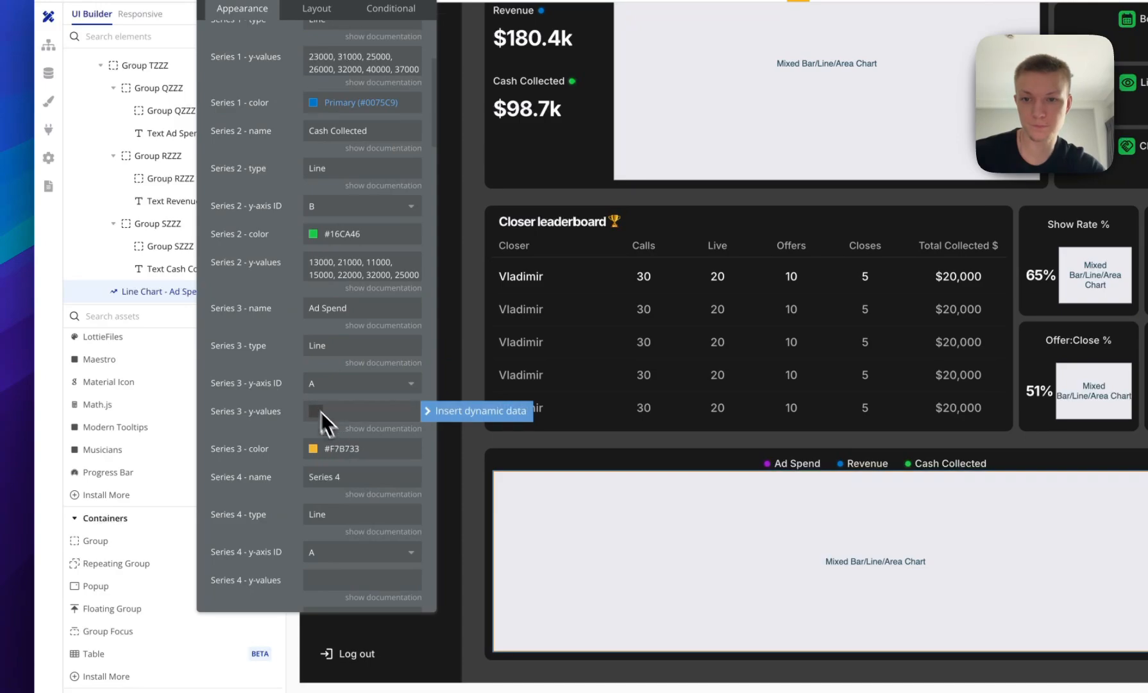
# Set the line chart's Series 3 colour to #A91DD4.
pyautogui.click(348, 452)
pyautogui.click(340, 638)
pyautogui.click(235, 422)
pyautogui.scroll(-2, 277, 436)
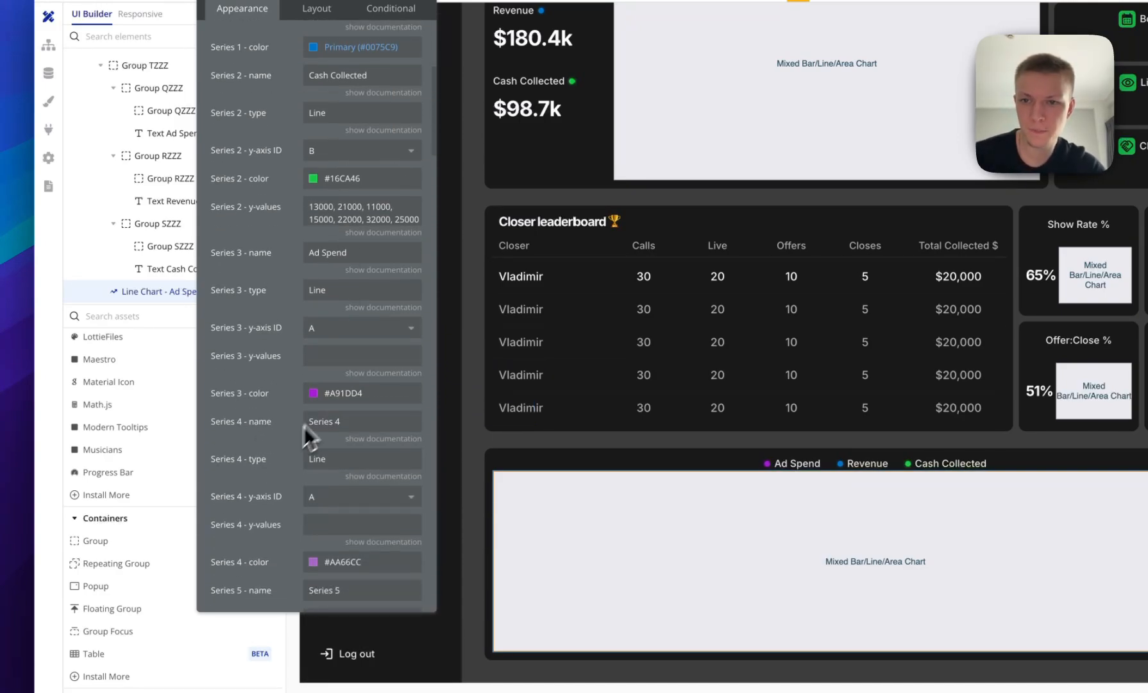
# Set the bottom line chart's Series 3 y-values to 5000, 6000, 8000, 6500, 7000, 7500, 8000.
pyautogui.scroll(2, 294, 358)
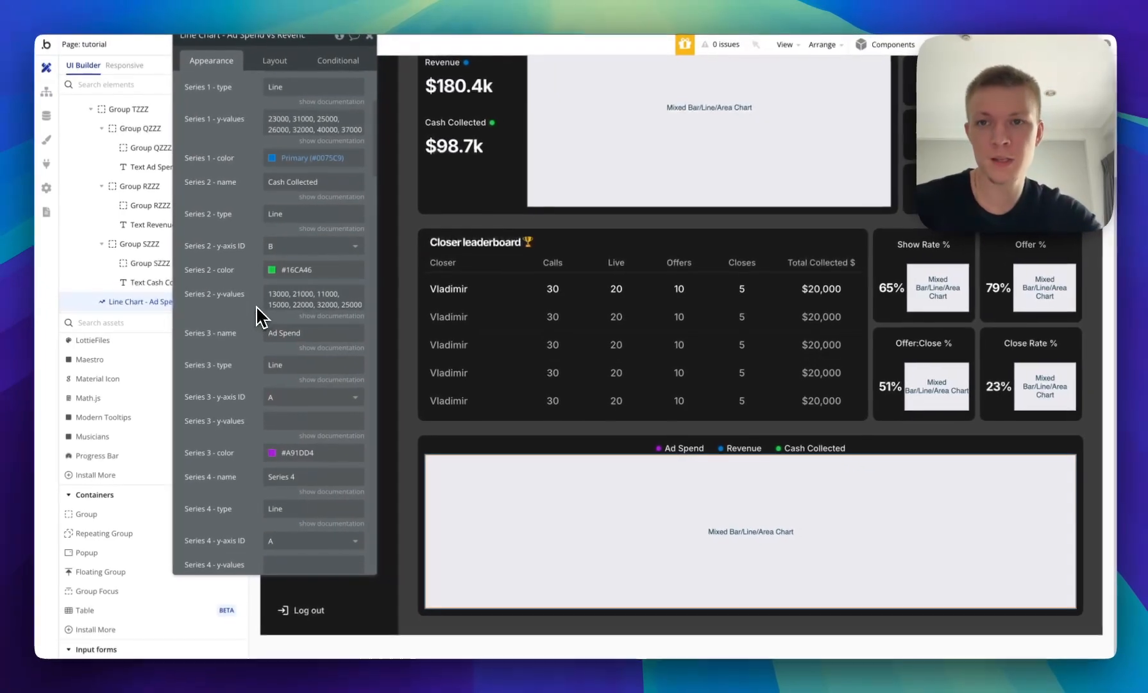
pyautogui.scroll(6, 300, 297)
pyautogui.scroll(-12, 322, 175)
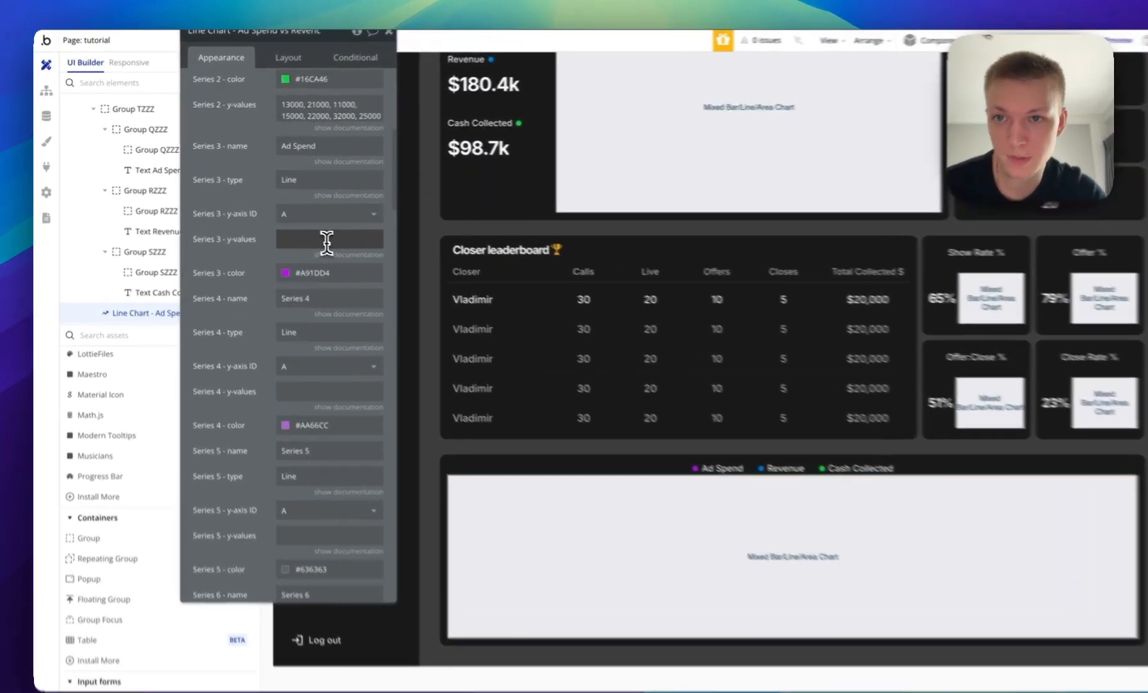
pyautogui.click(309, 234)
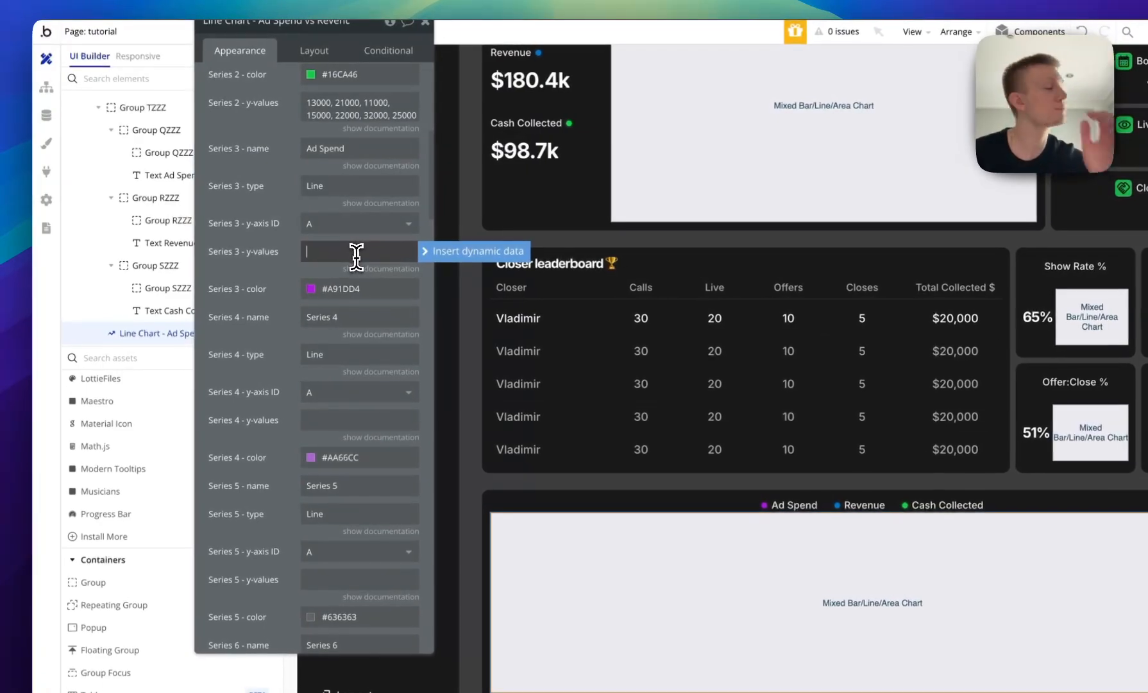
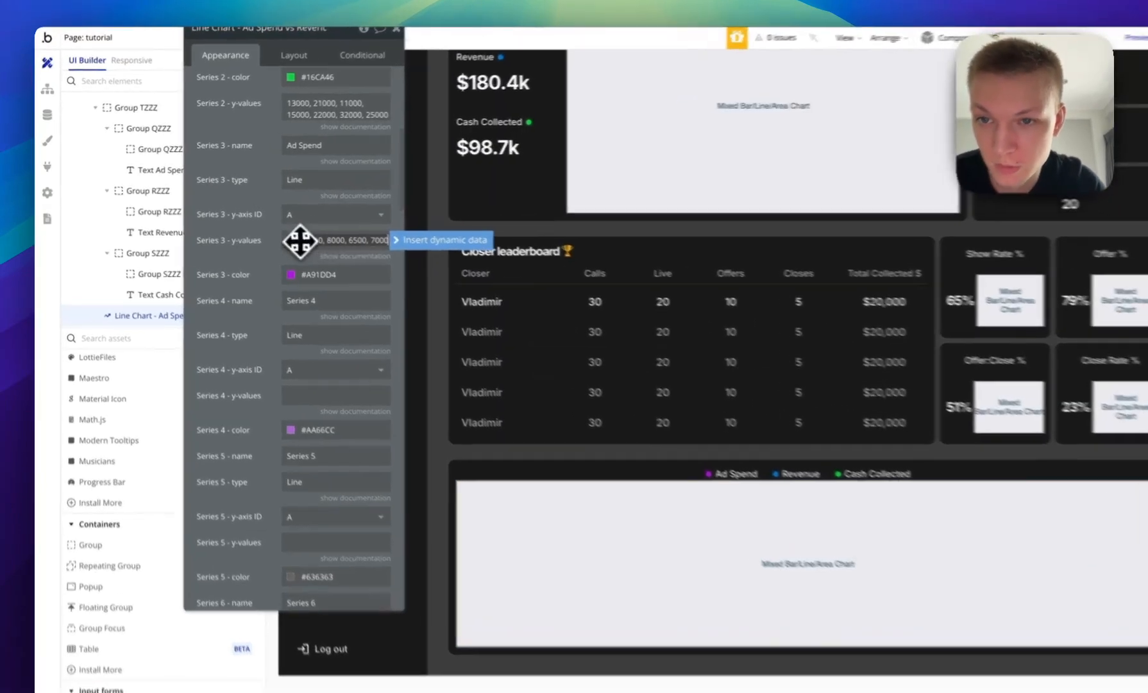
pyautogui.click(259, 234)
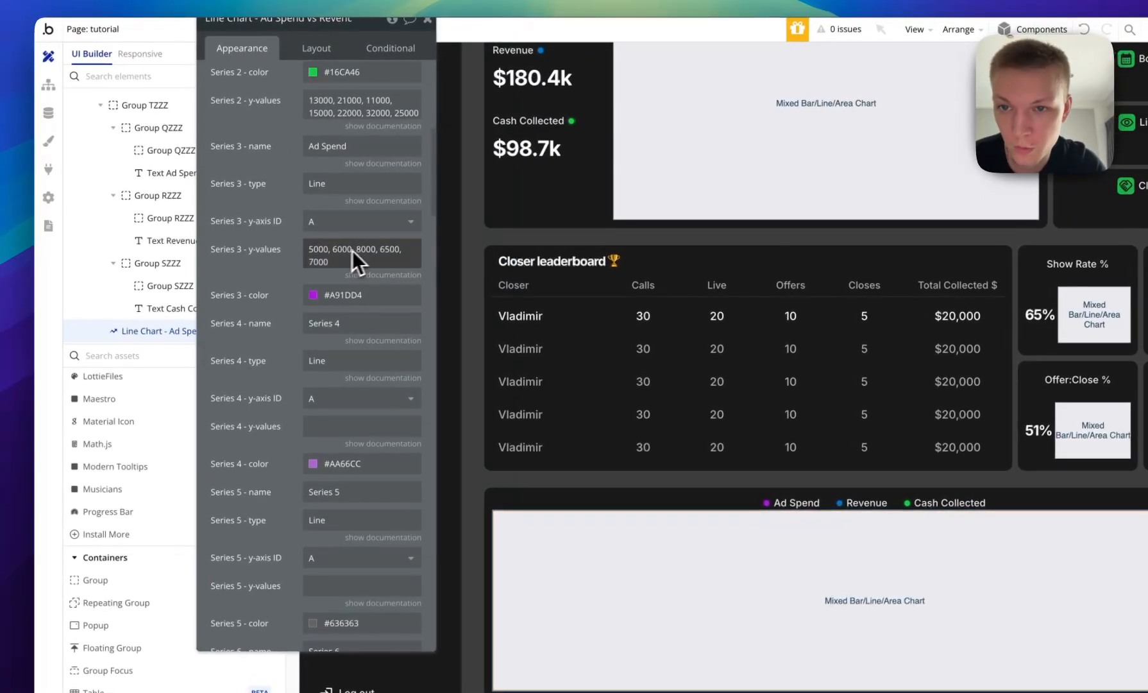
pyautogui.tripleClick(352, 256)
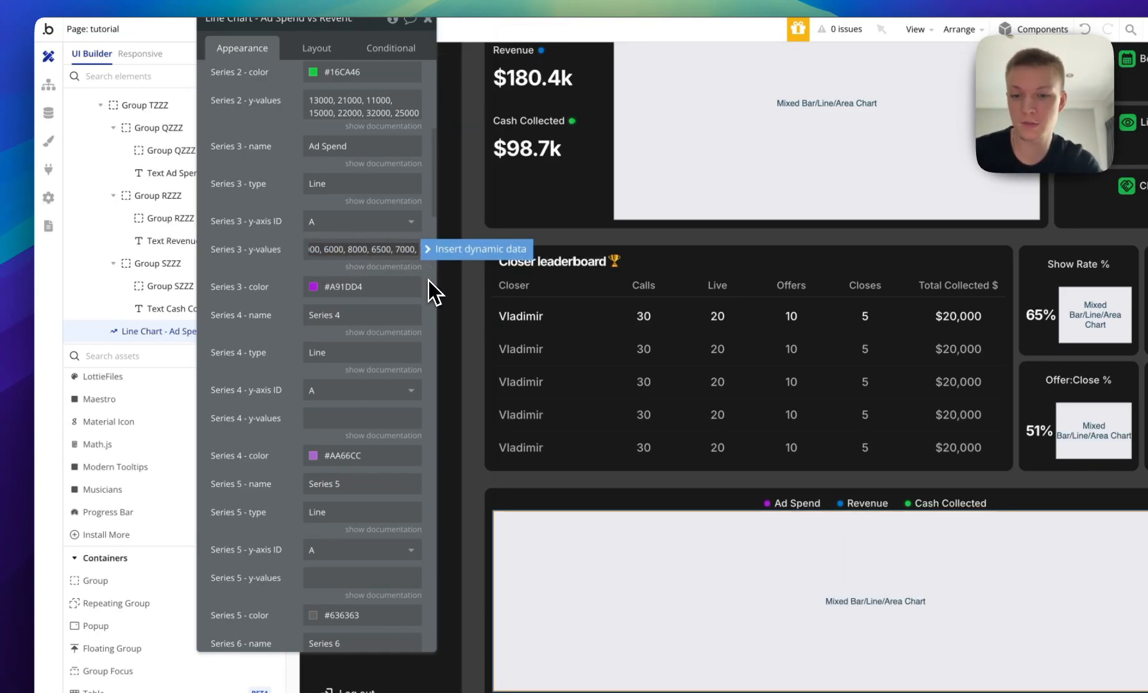
pyautogui.write('7500, ')
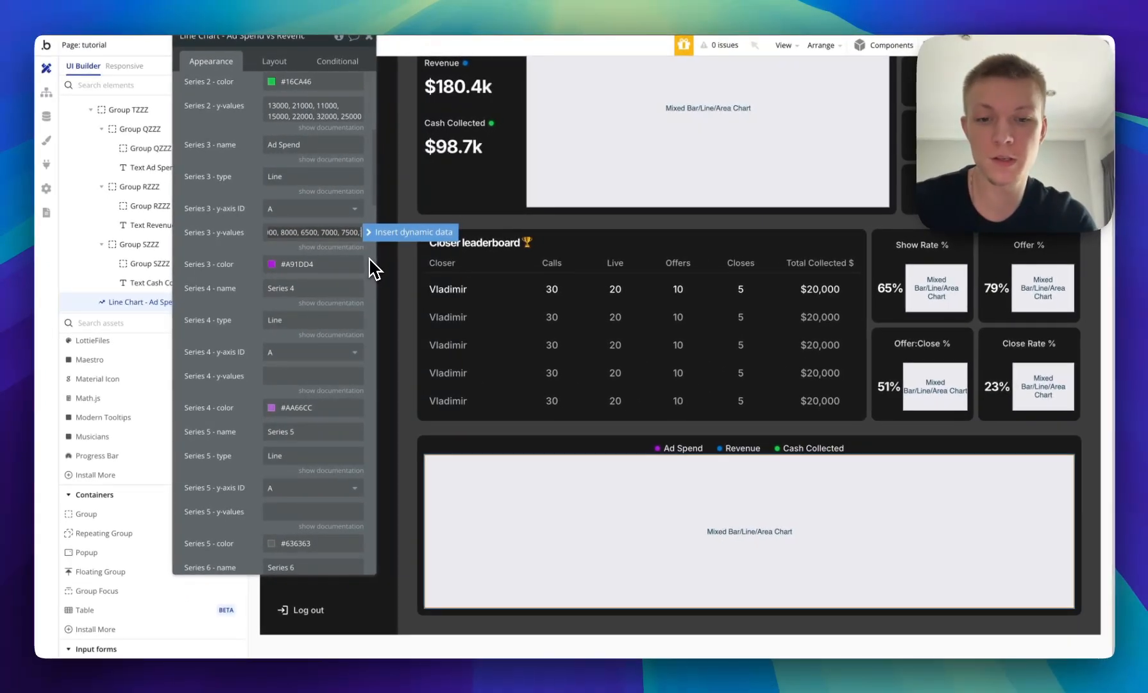
pyautogui.write('8000')
pyautogui.click(230, 267)
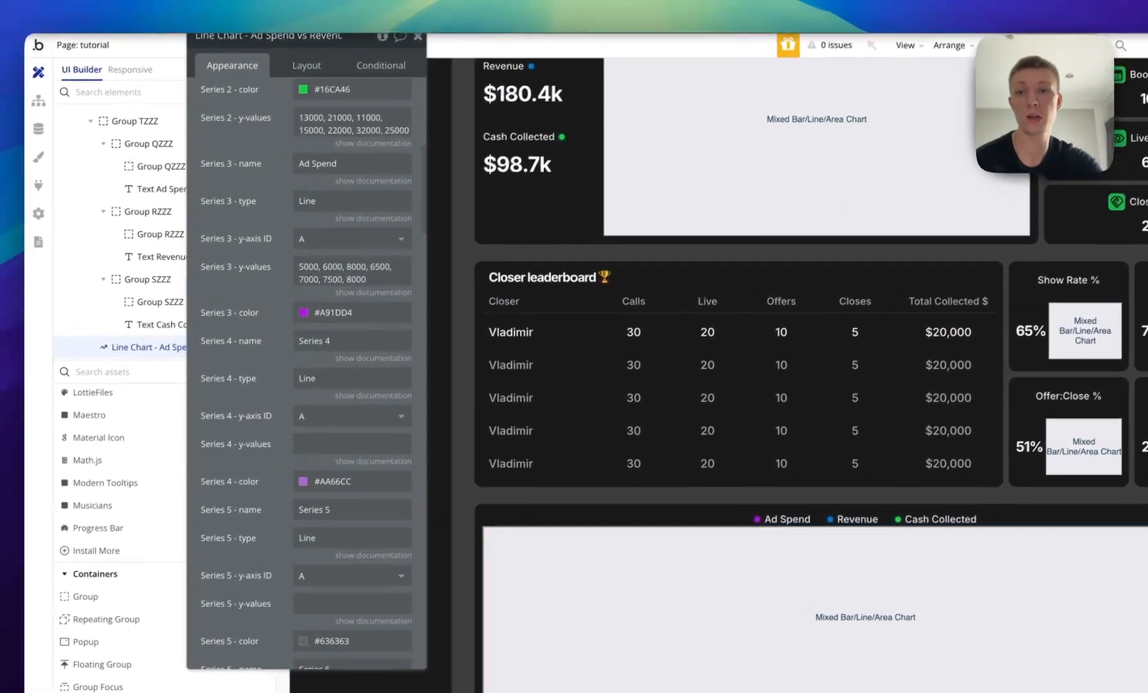
# Reload the dashboard preview and examine the bottom chart's Ad Spend line beside Revenue and Cash Collected.
pyautogui.click(367, 18)
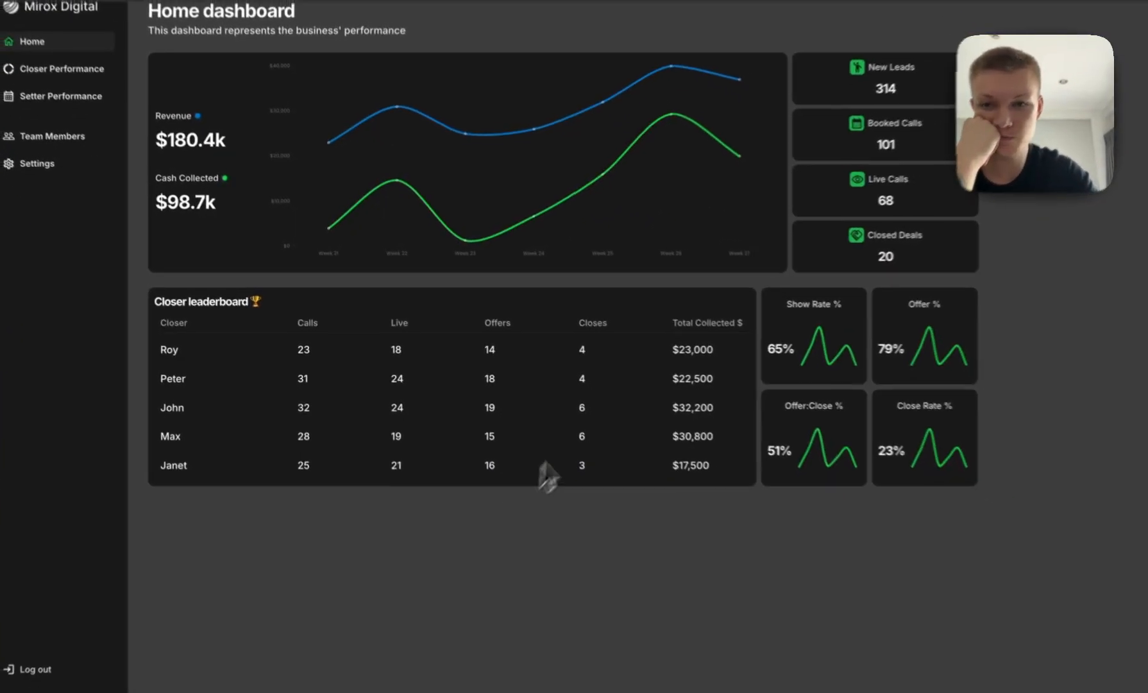
pyautogui.press('super+r')
pyautogui.scroll(-1, 622, 431)
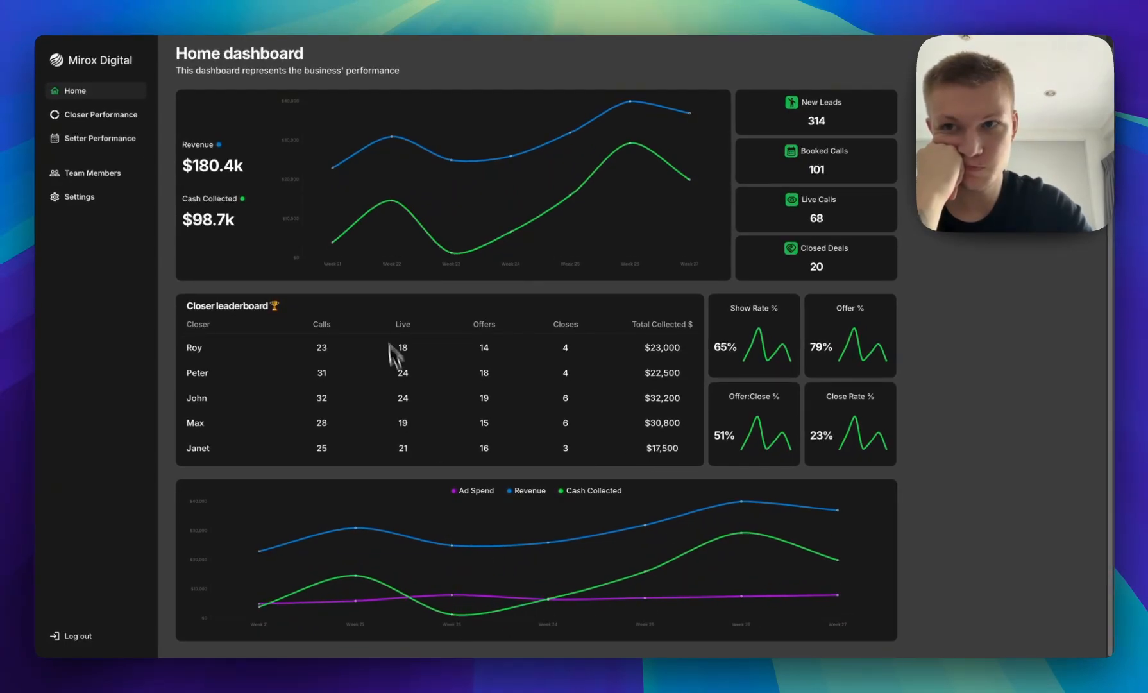
pyautogui.click(179, 3)
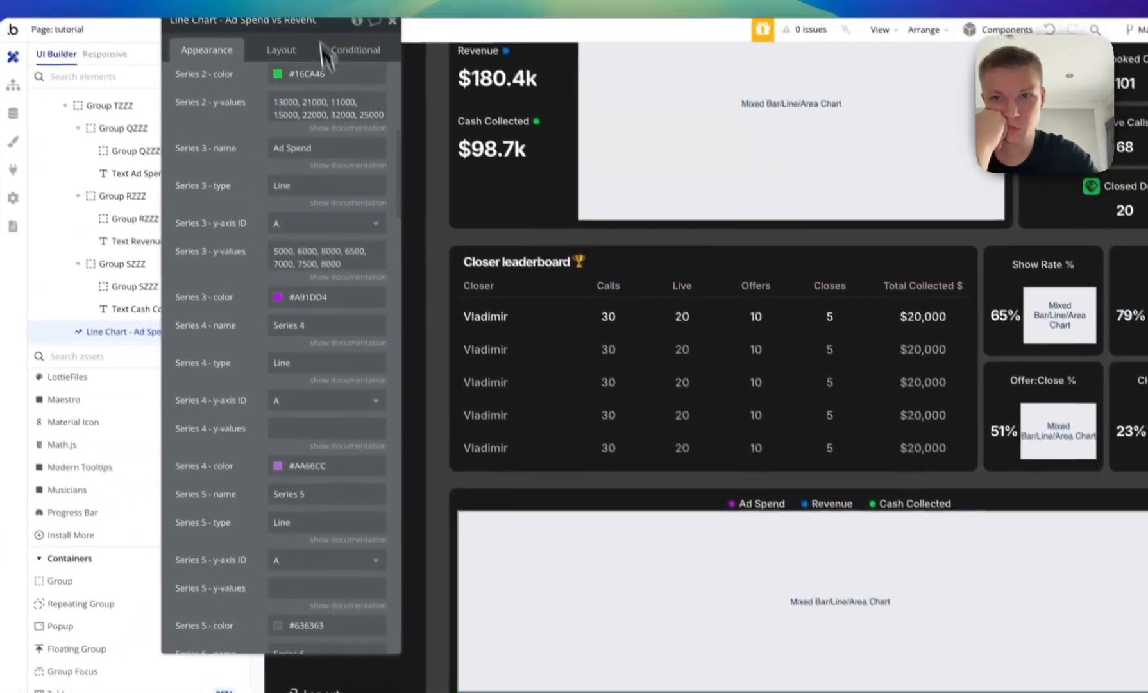
pyautogui.click(315, 3)
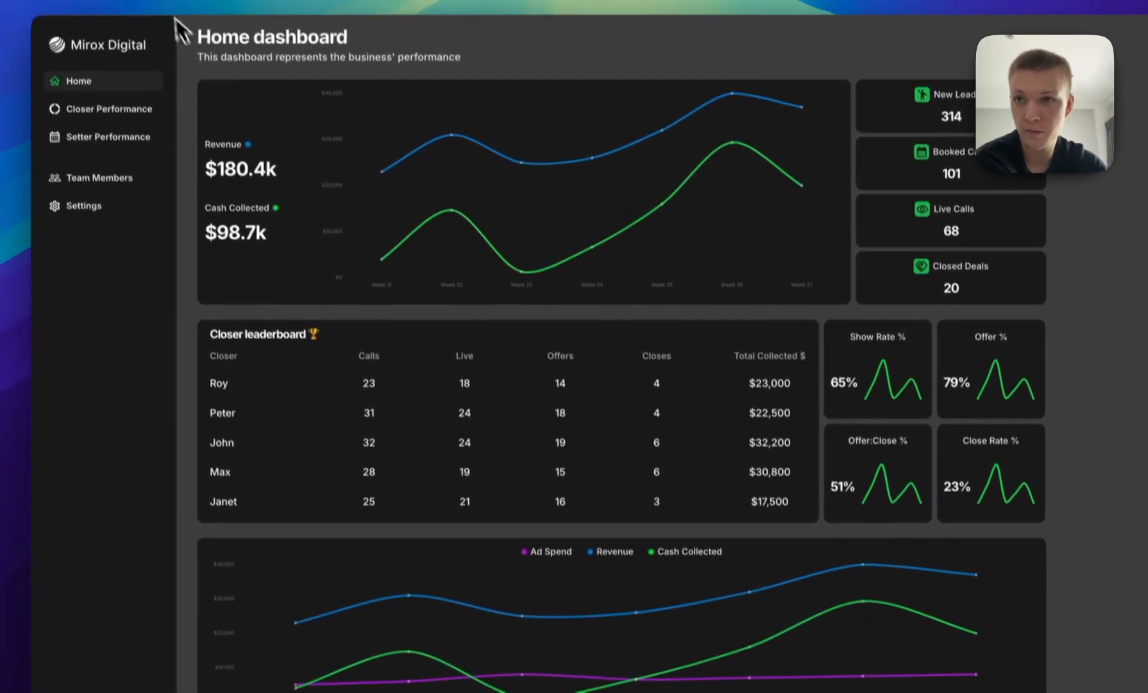
pyautogui.click(174, 7)
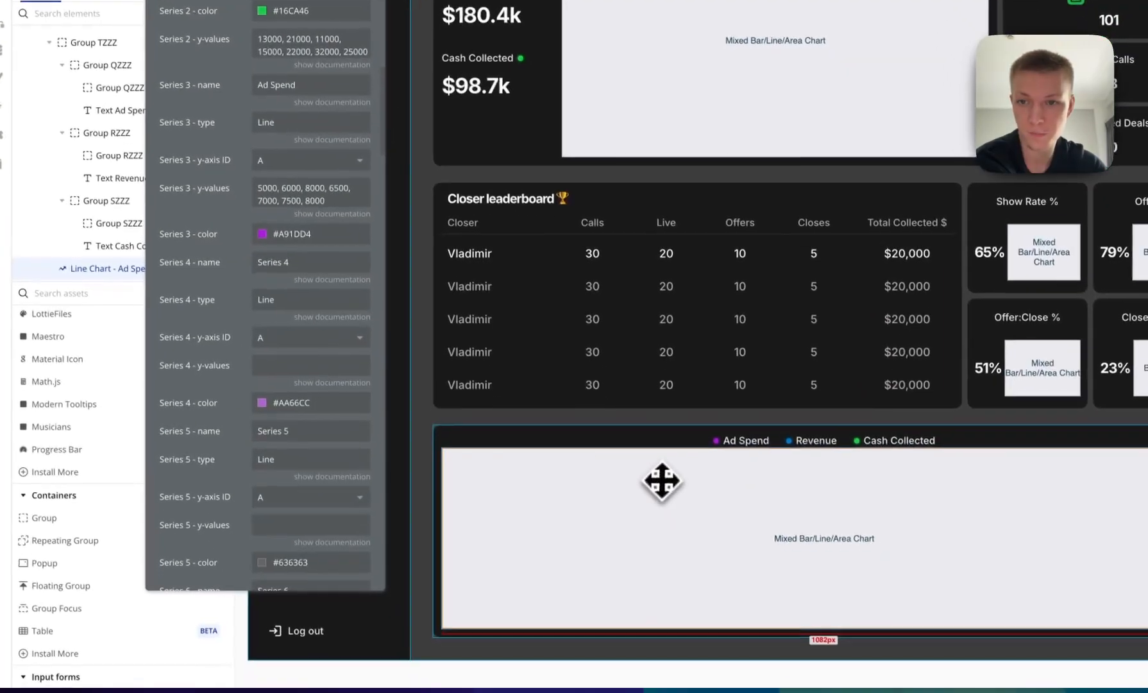
# Set the bottom line chart's data label anchor to start and reload the dashboard preview.
pyautogui.scroll(-10, 282, 321)
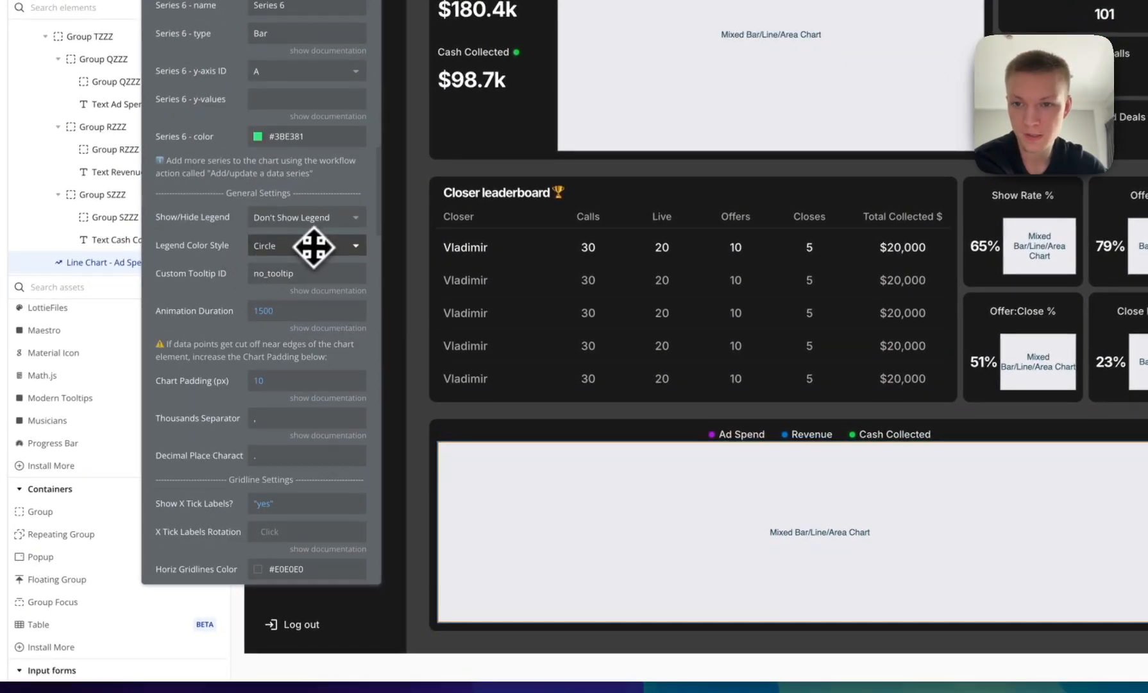
pyautogui.scroll(-8, 311, 256)
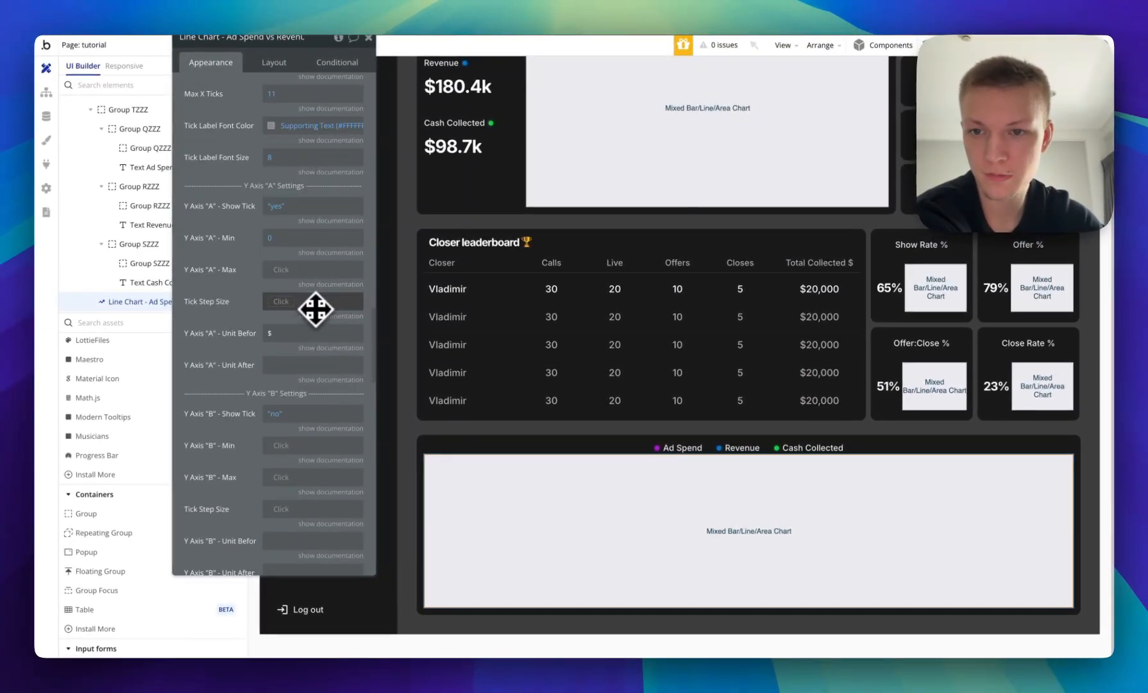
pyautogui.scroll(-5, 315, 308)
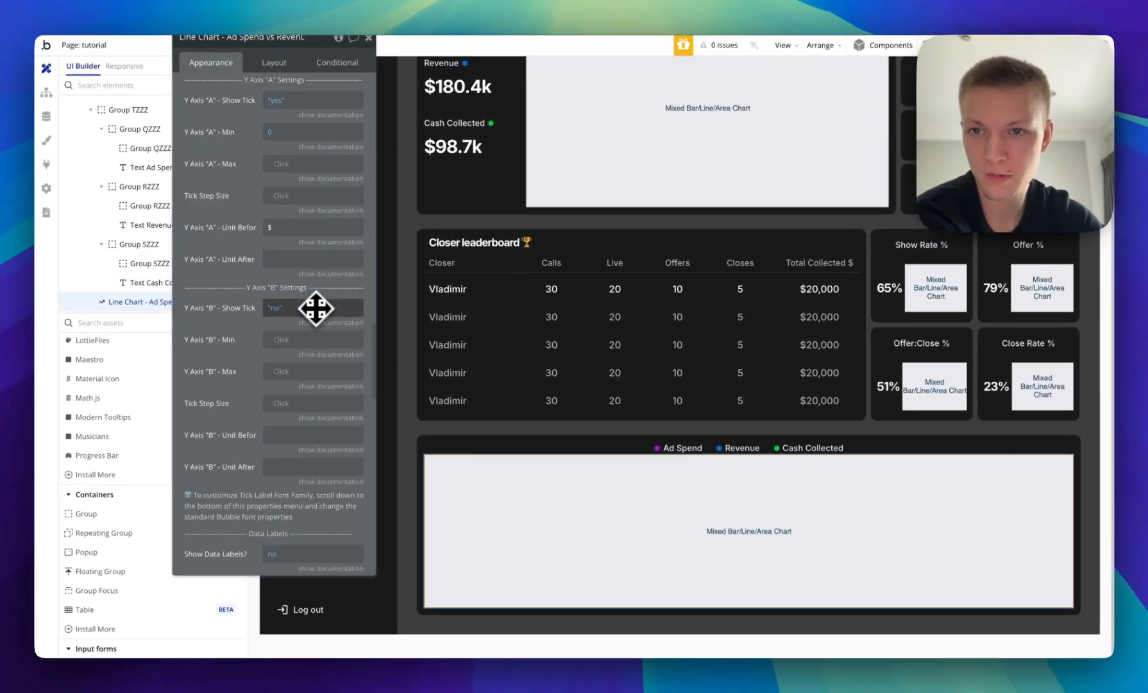
pyautogui.click(318, 350)
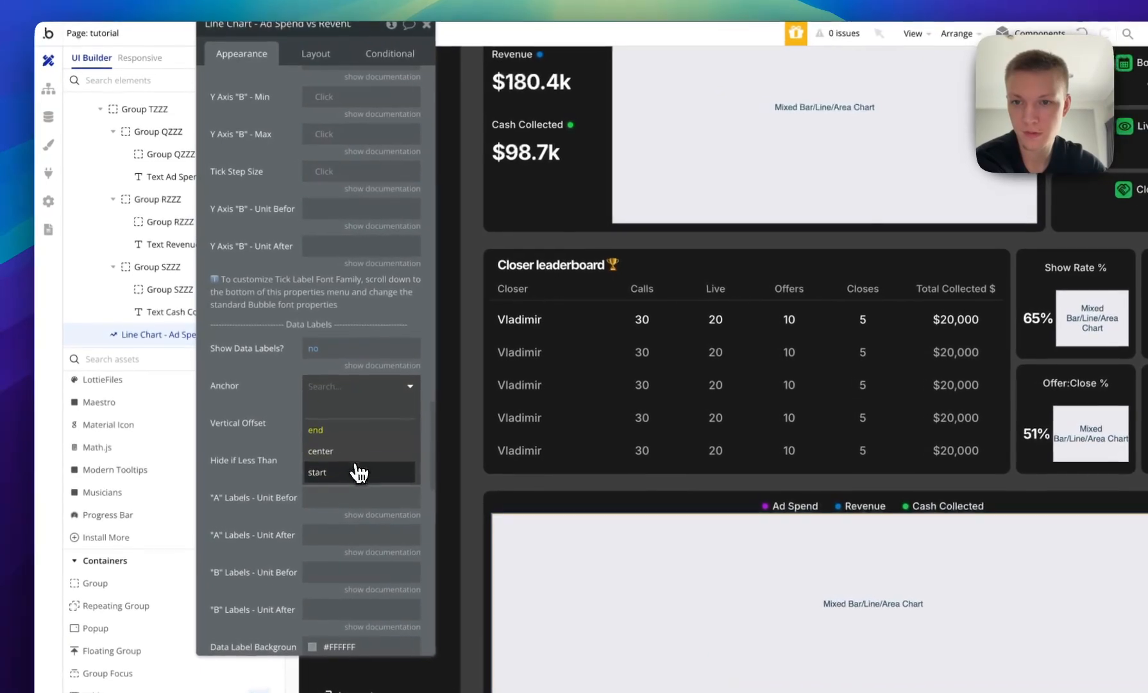
pyautogui.click(356, 463)
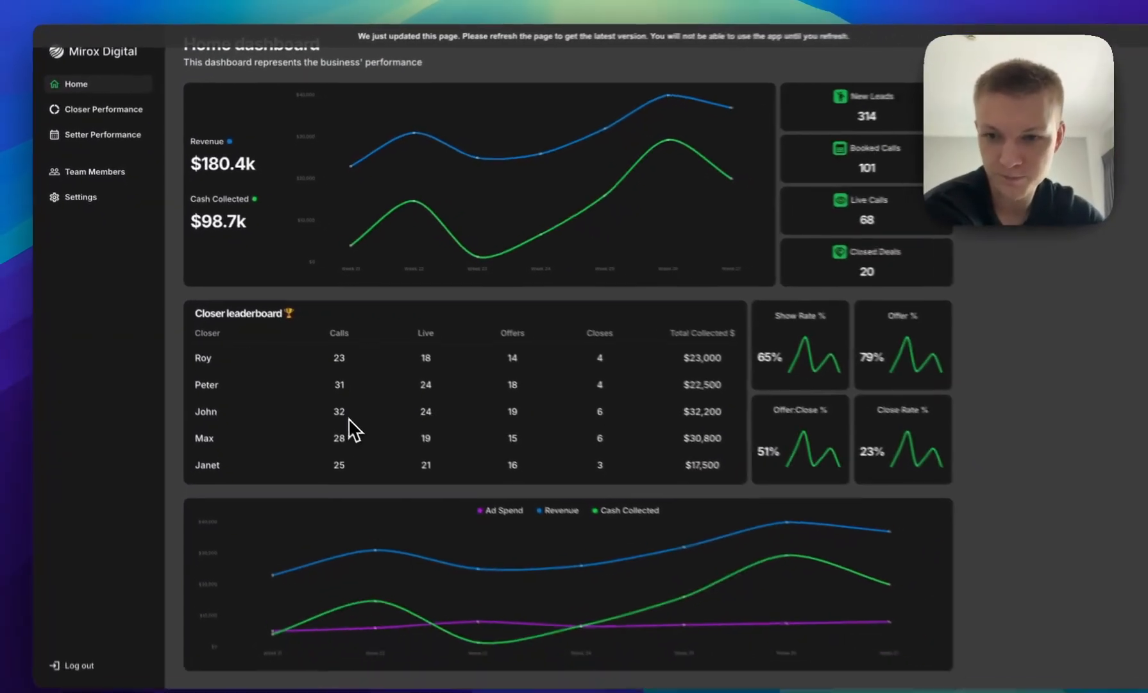
pyautogui.press('super+r')
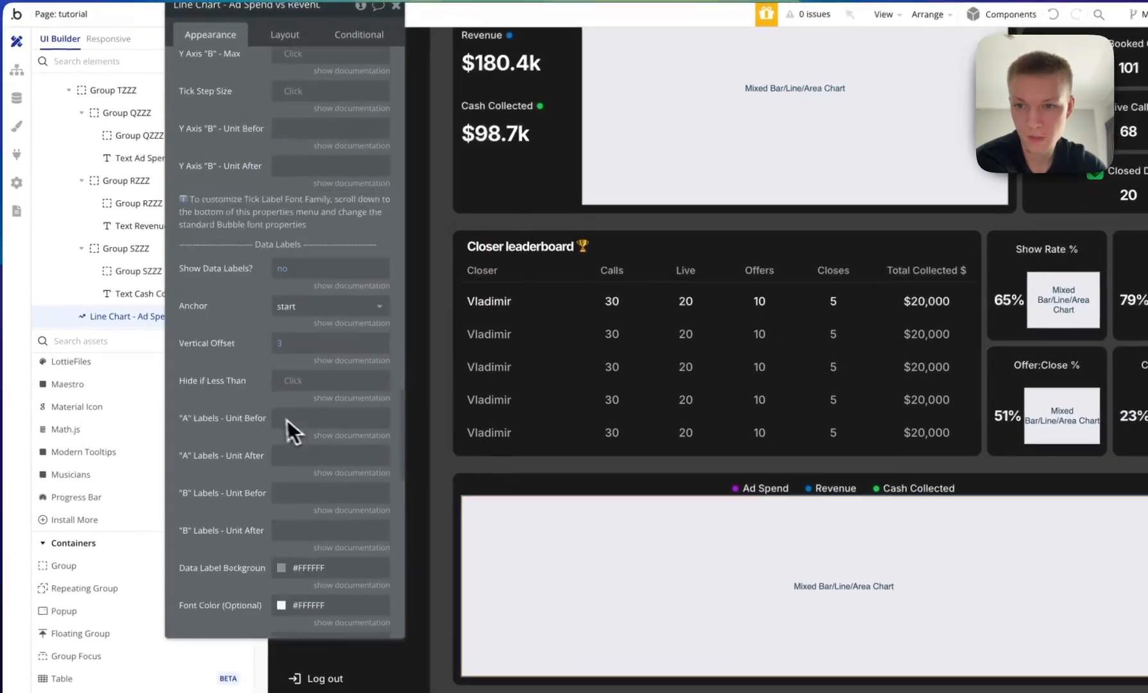
# Set the vertical offset of the bottom line chart's data labels to 0 and reload the dashboard preview.
pyautogui.scroll(-2, 240, 341)
pyautogui.click(277, 293)
pyautogui.write('0')
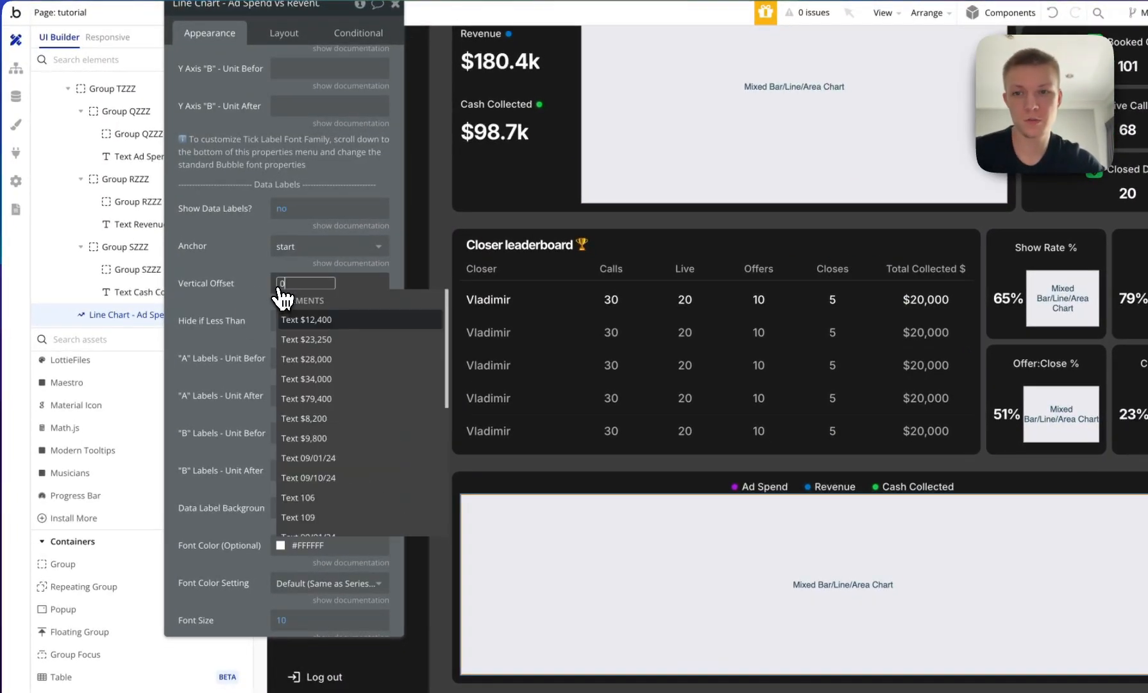
pyautogui.click(211, 264)
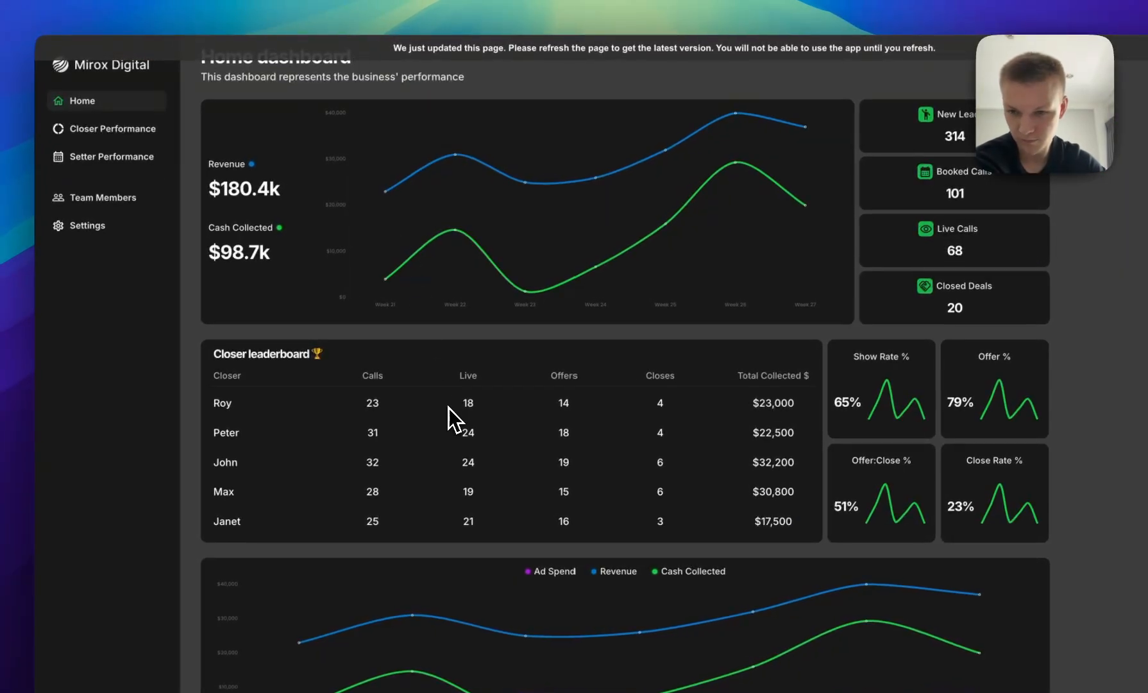
pyautogui.press('super+r')
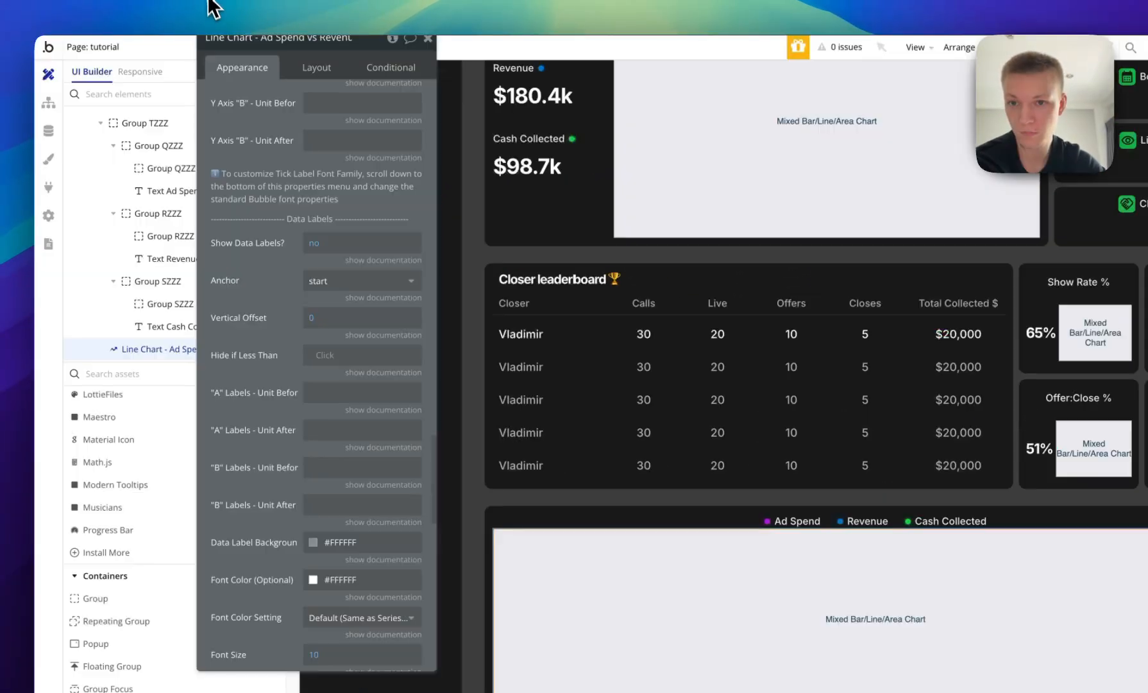
# Set the bottom line chart's padding to 0 px in its general settings.
pyautogui.scroll(-8, 278, 390)
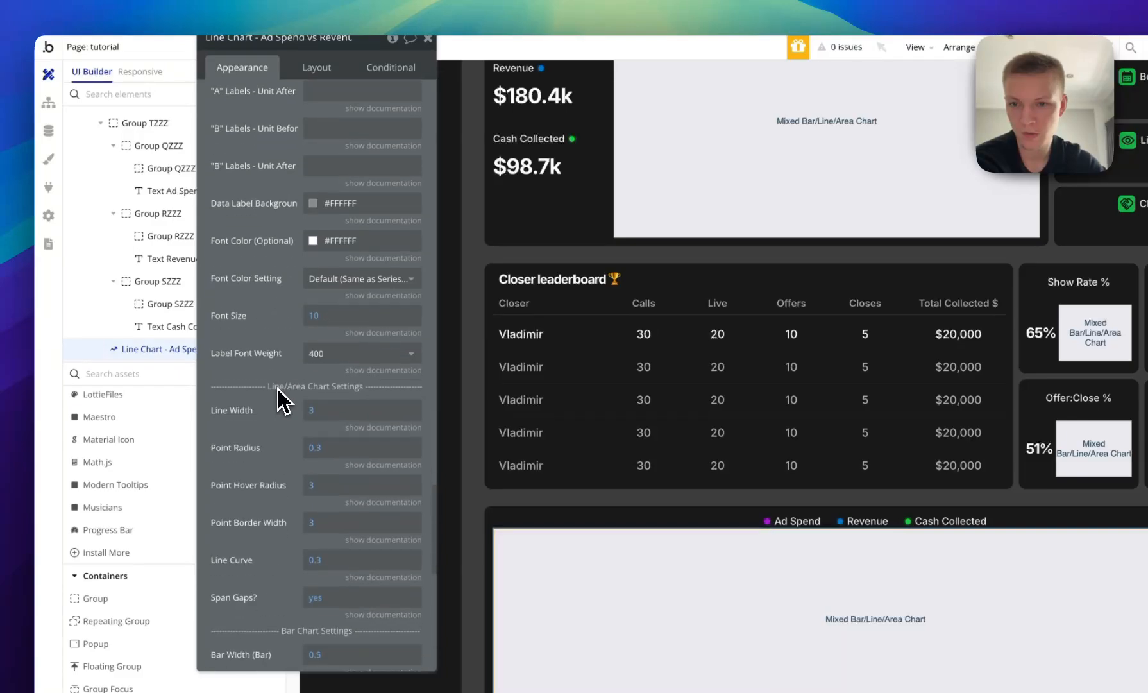
pyautogui.scroll(-10, 243, 340)
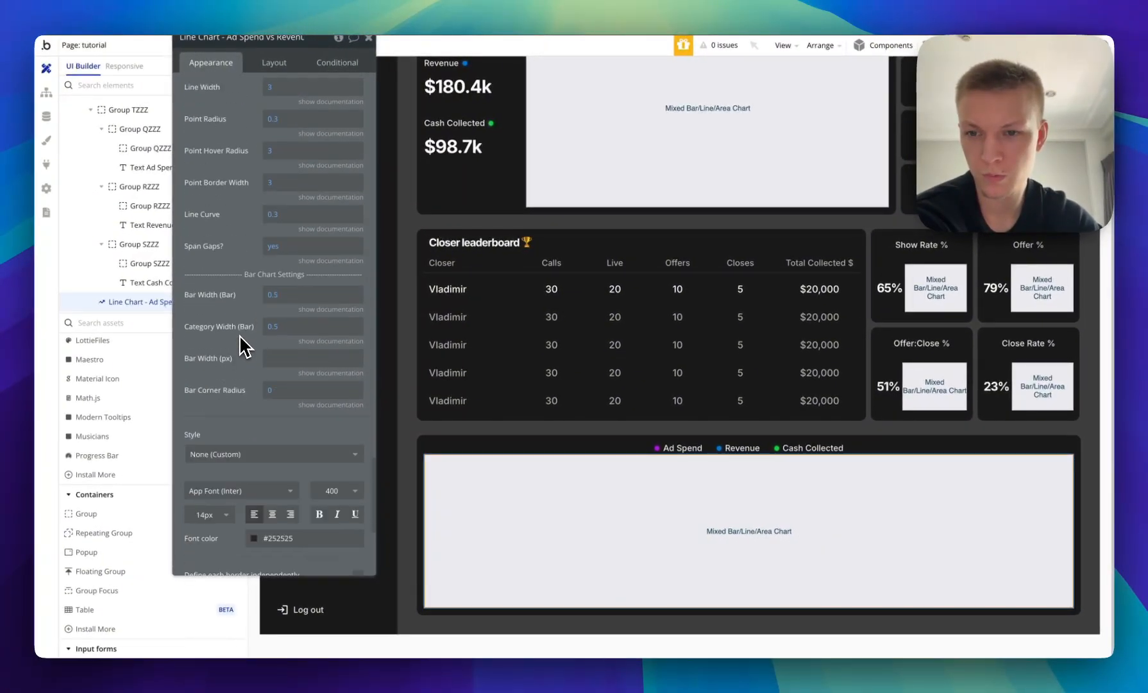
pyautogui.scroll(8, 240, 336)
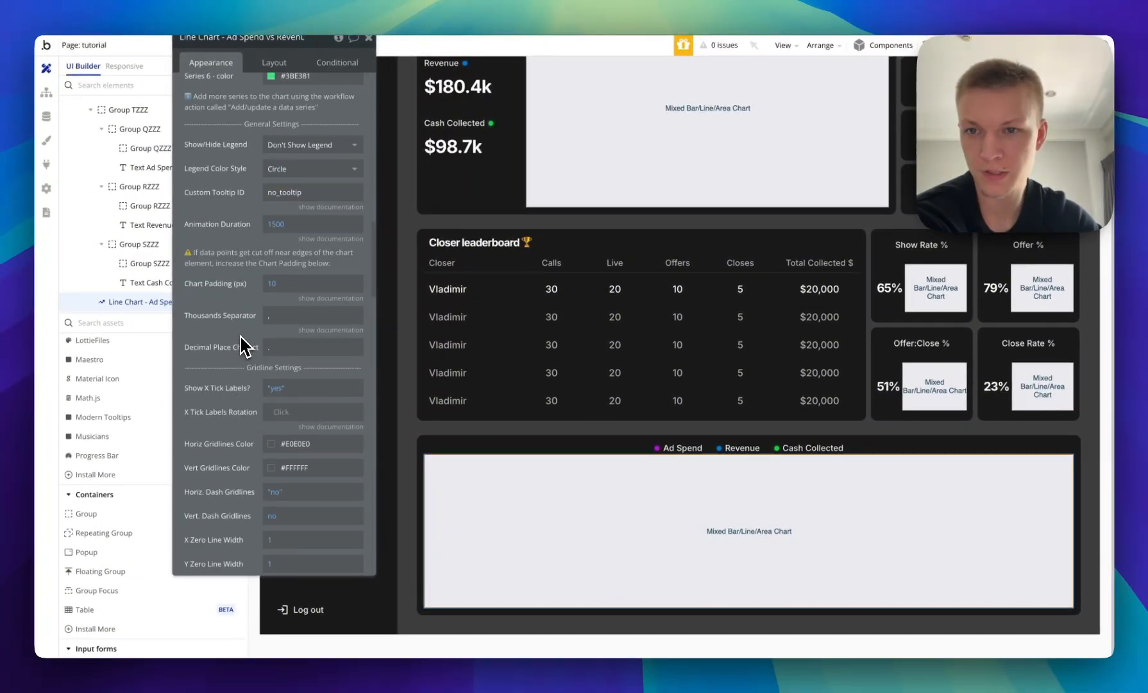
pyautogui.scroll(-5, 260, 431)
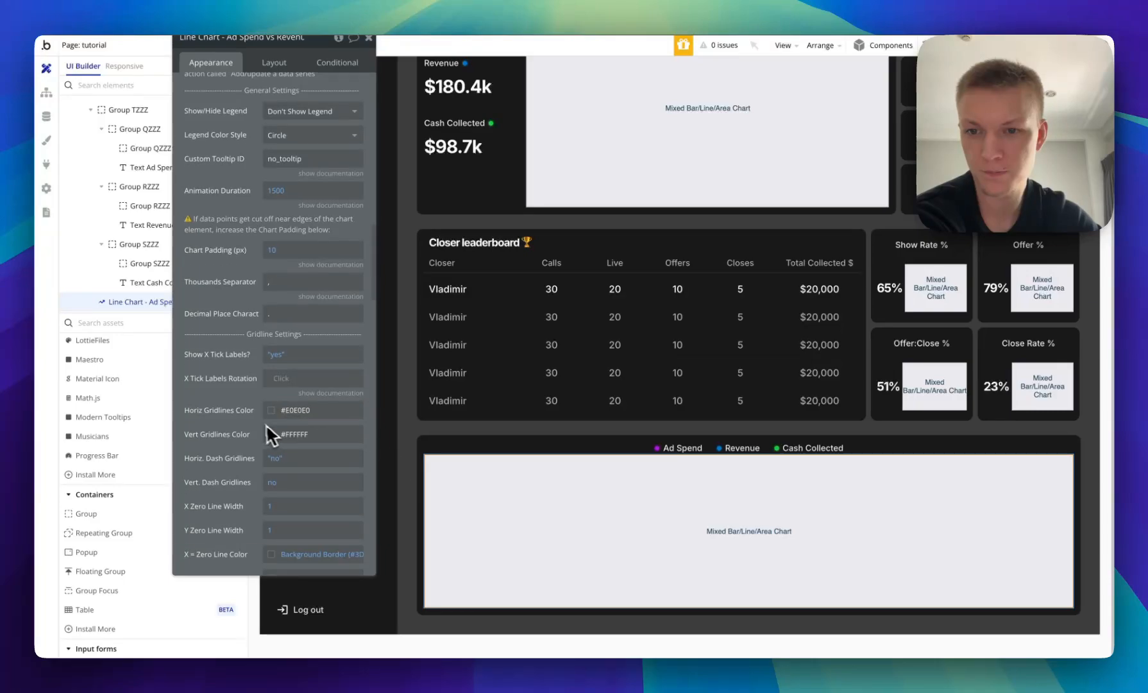
pyautogui.scroll(-5, 260, 431)
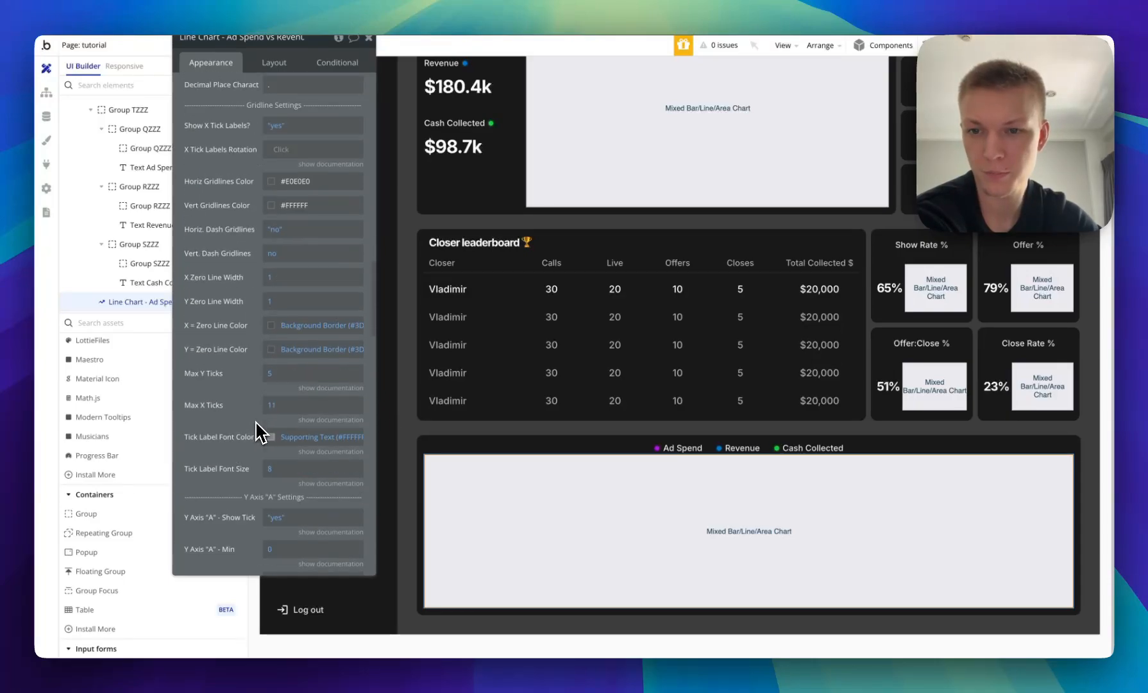
pyautogui.scroll(6, 259, 431)
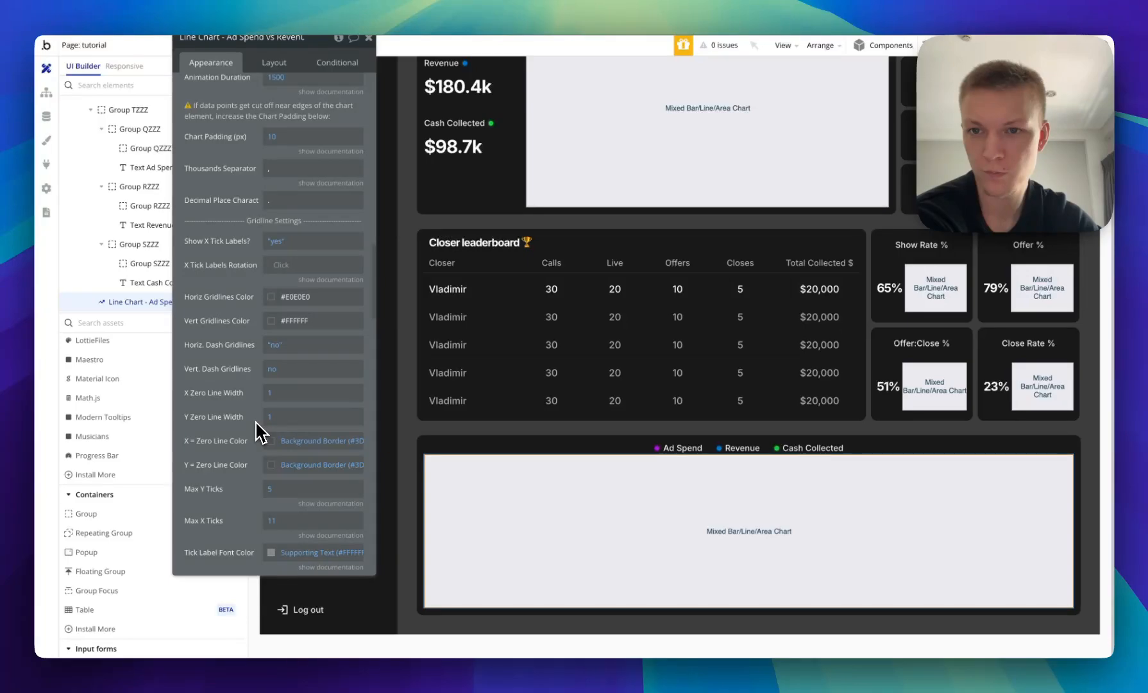
pyautogui.scroll(9, 260, 431)
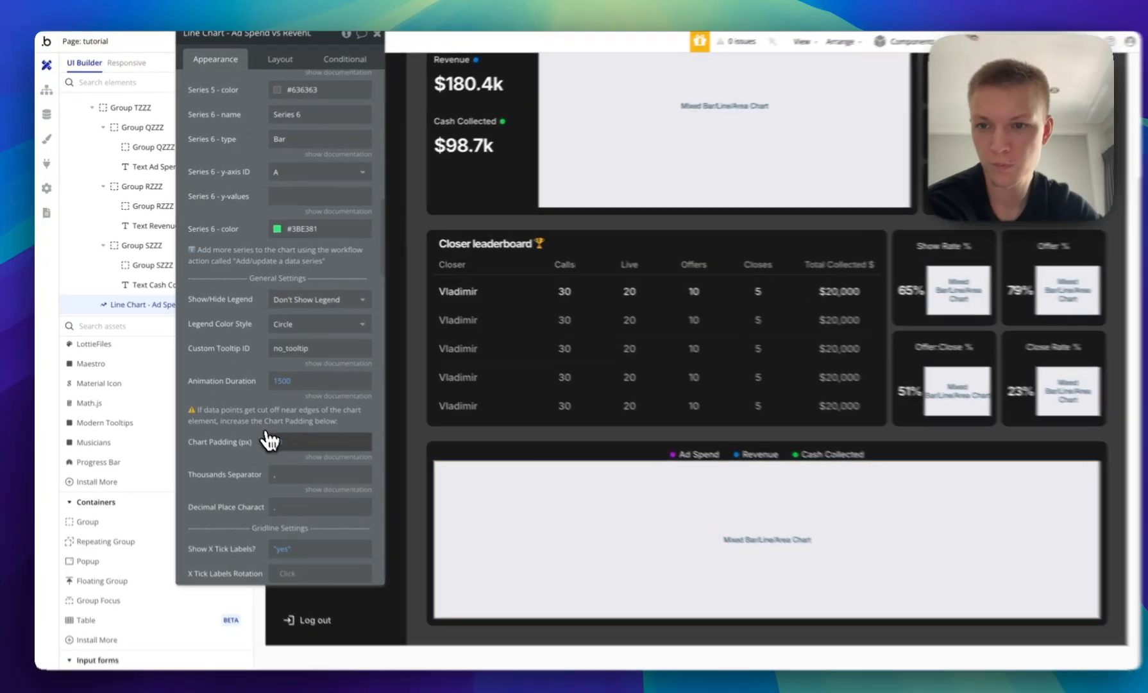
pyautogui.click(268, 442)
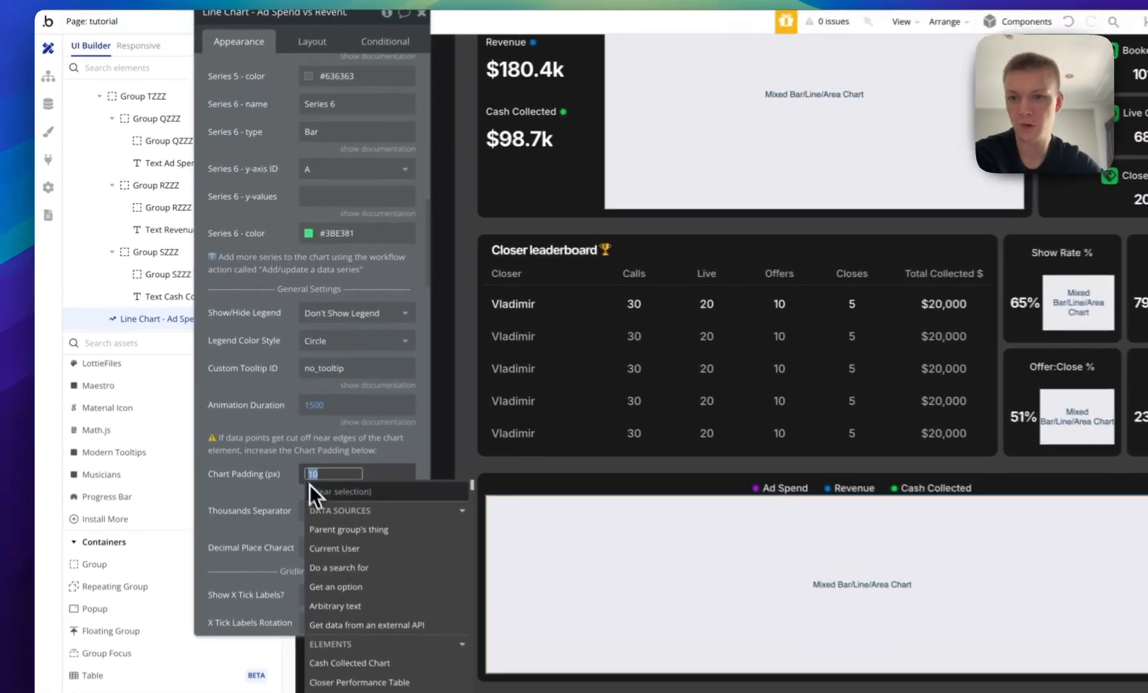
pyautogui.write('0')
pyautogui.click(251, 434)
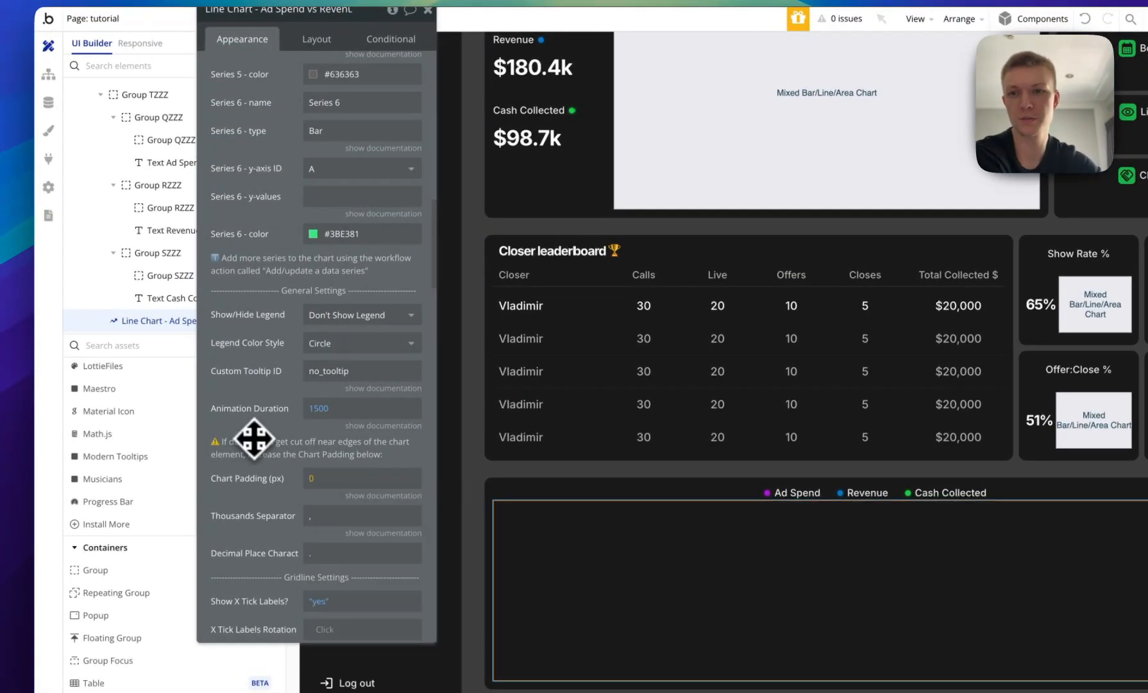
# Reload the dashboard preview and check how the bottom chart fits inside its card.
pyautogui.click(327, 2)
pyautogui.click(276, 3)
pyautogui.click(276, 3)
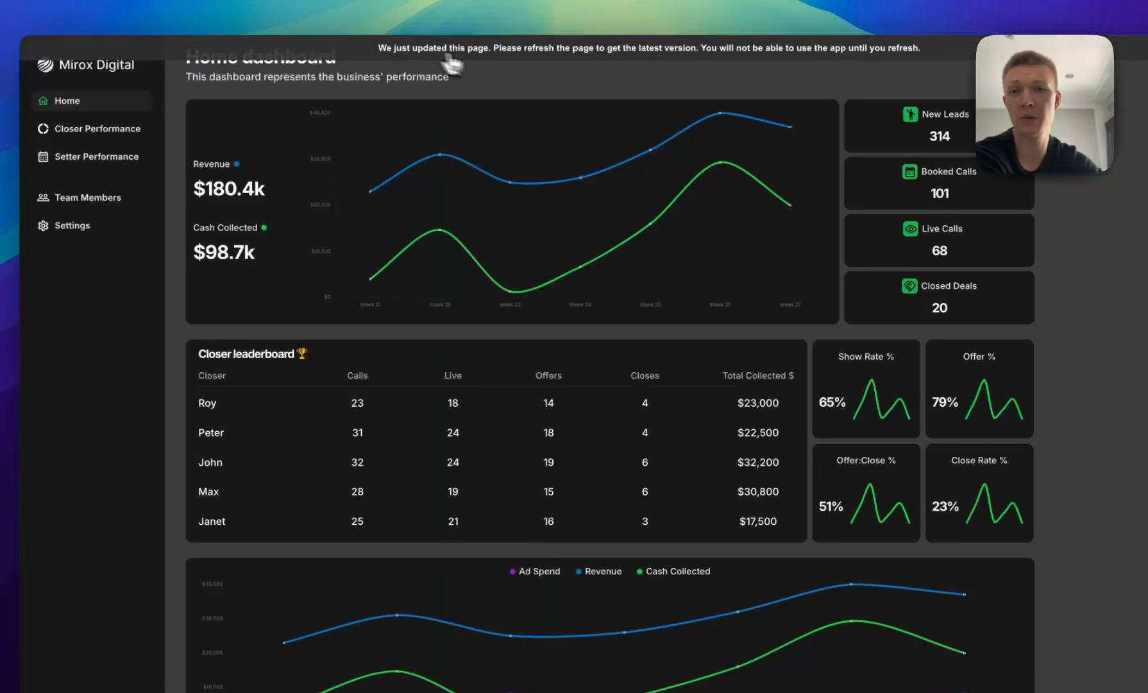
pyautogui.press('super+r')
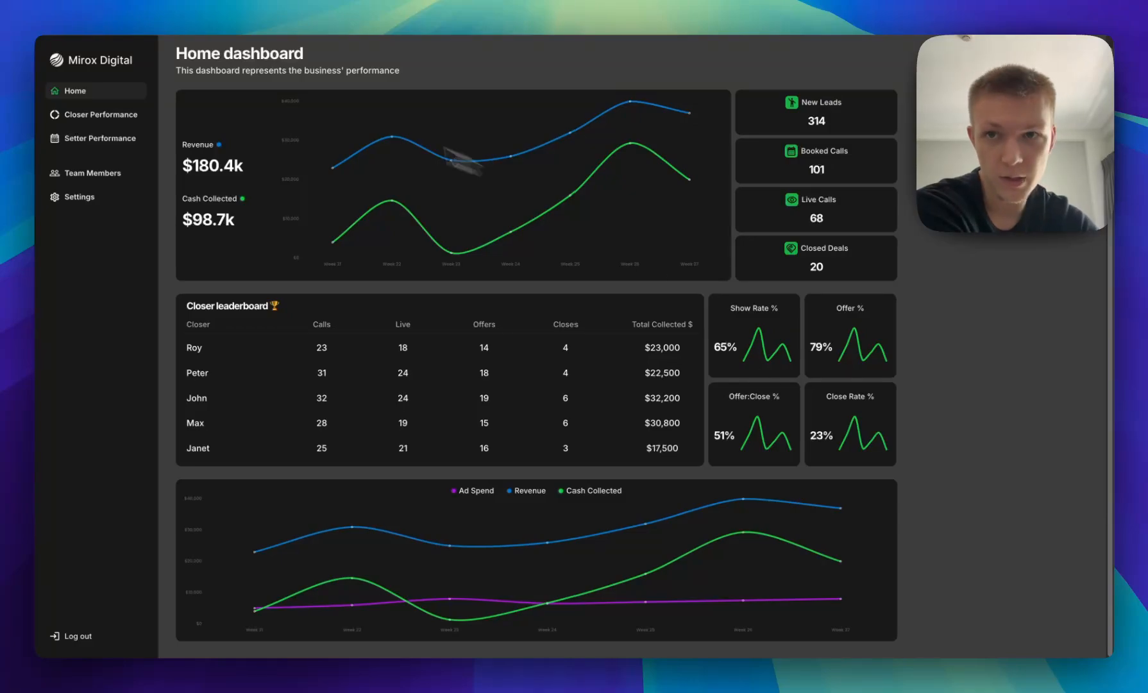
# Return to the page editor and set its zoom to 80%.
pyautogui.click(193, 9)
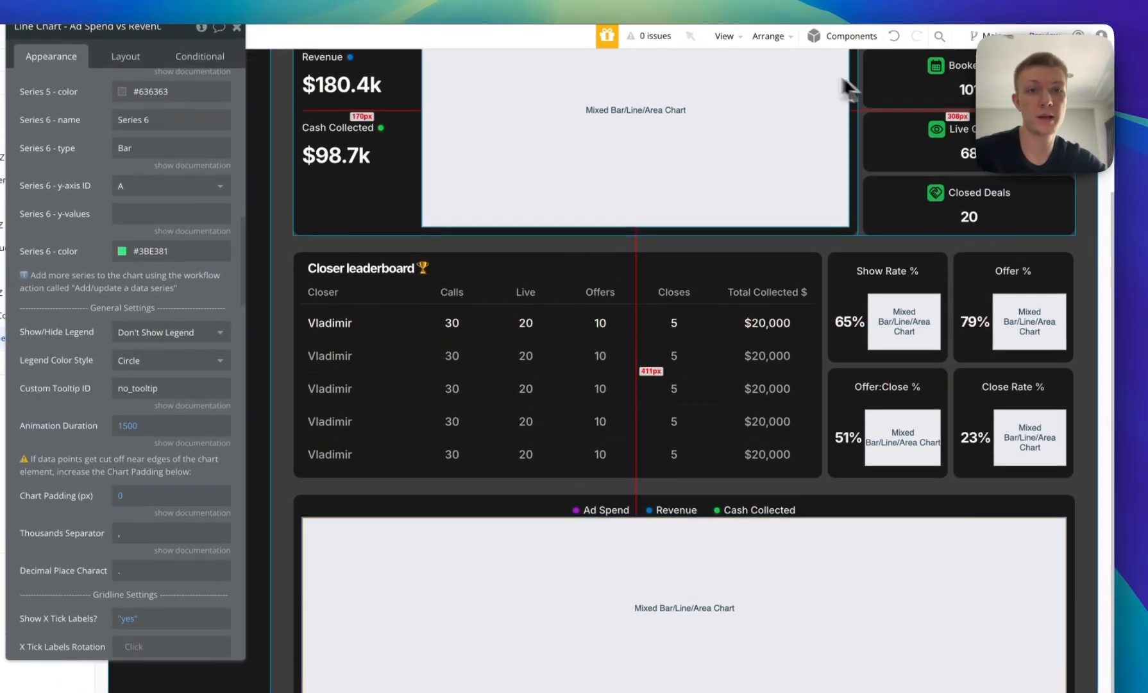
pyautogui.click(724, 14)
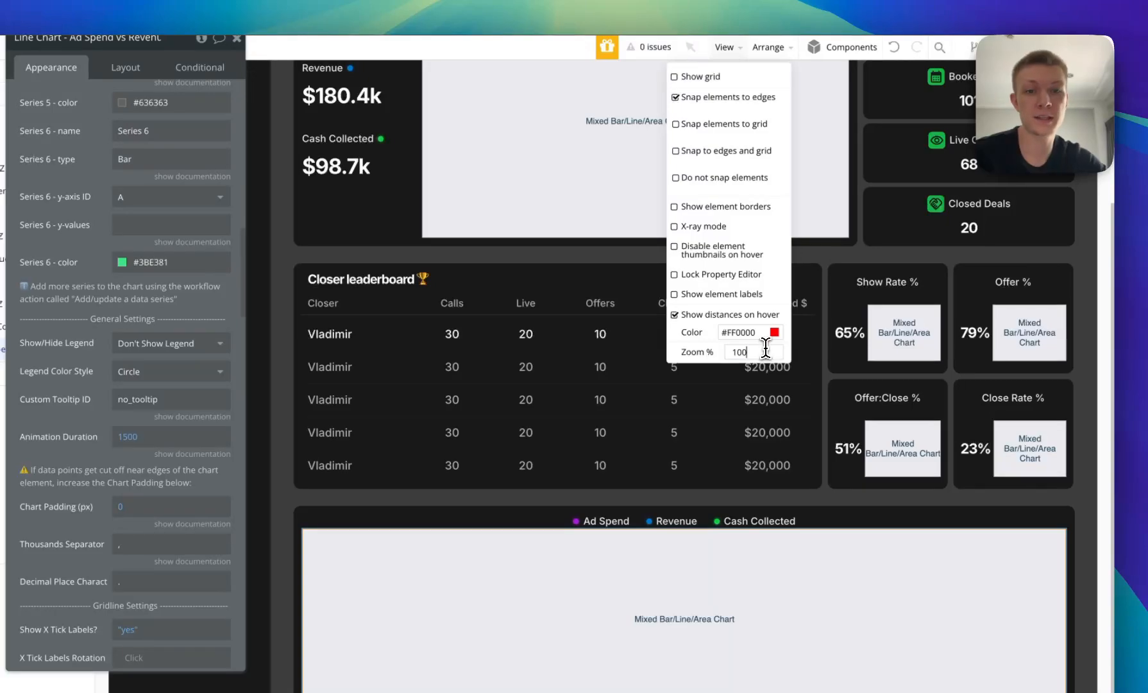
pyautogui.write('80')
pyautogui.press('Return')
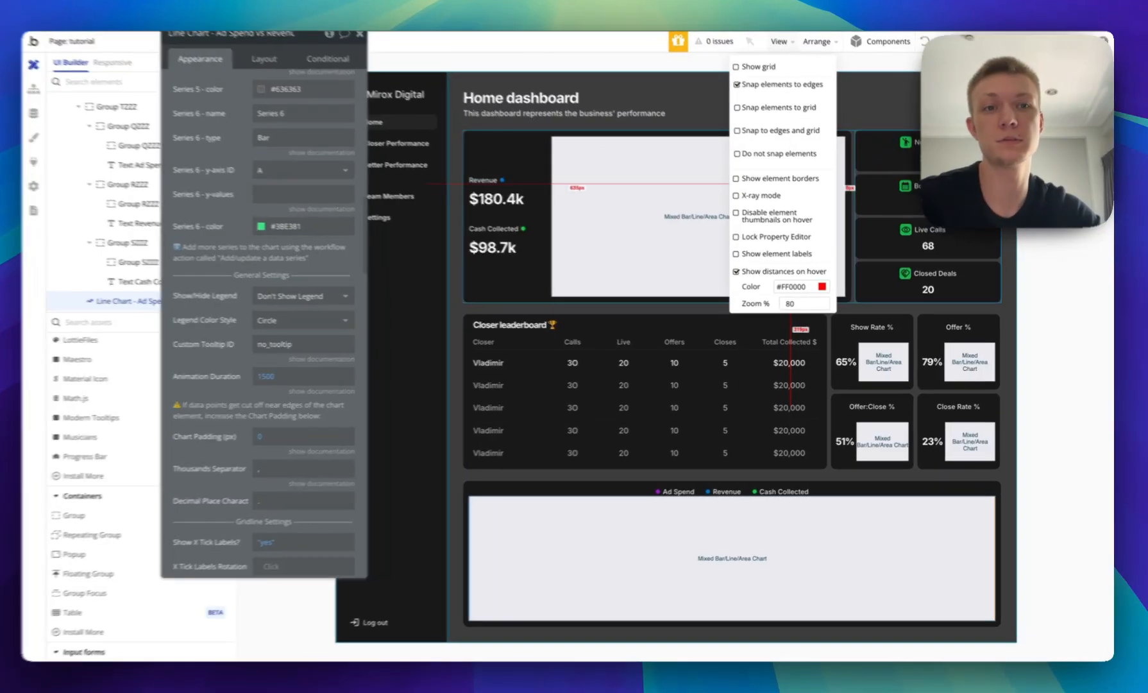
# Duplicate the group of four stat cards (New Leads to Closed Deals) and paste it below the bottom line chart.
pyautogui.click(981, 173)
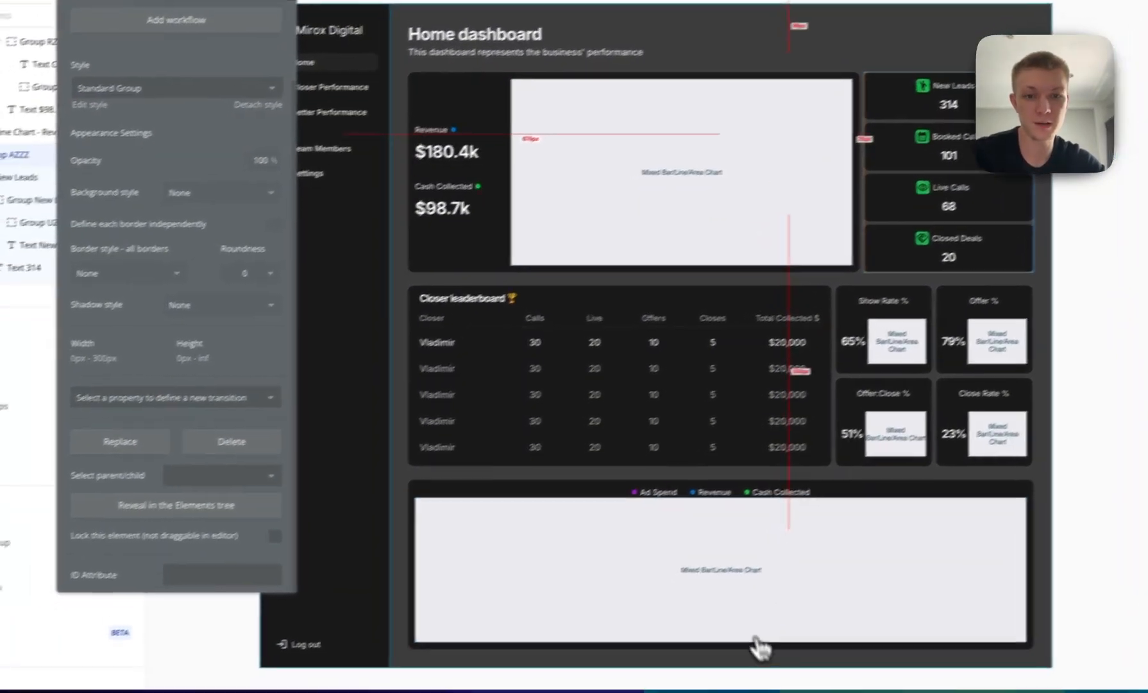
pyautogui.click(755, 657)
pyautogui.press('super+v')
pyautogui.scroll(-4, 758, 606)
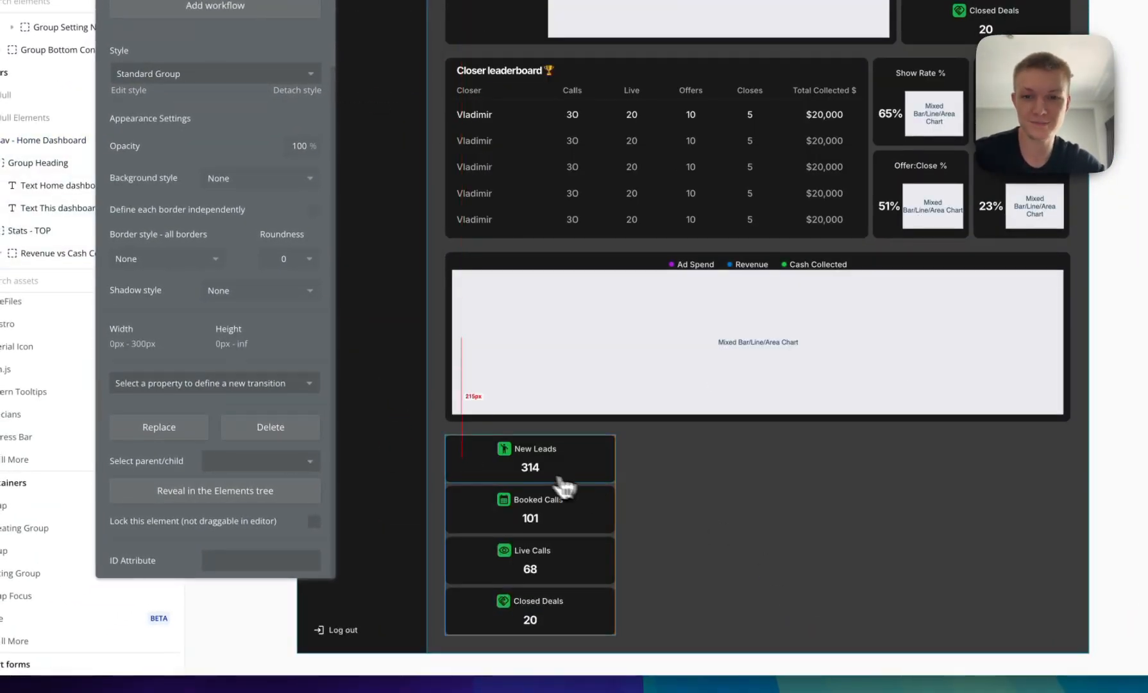
# Change the New Leads label in the pasted stat cards to Ad Spend.
pyautogui.scroll(1, 565, 488)
pyautogui.click(523, 472)
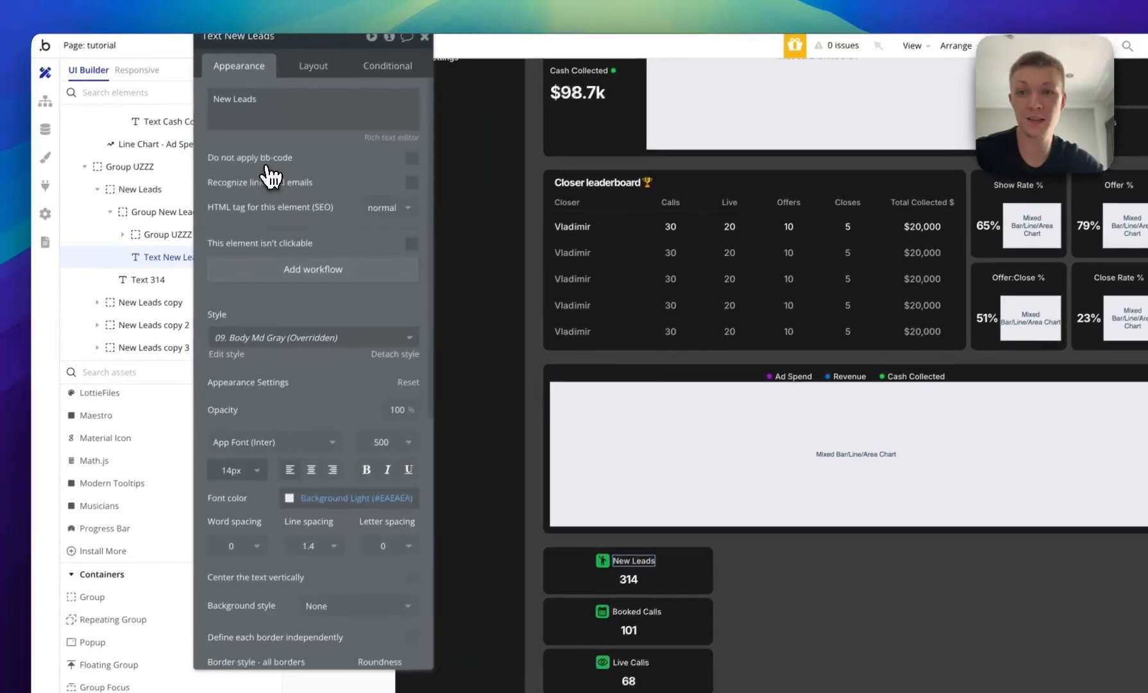
pyautogui.click(256, 125)
pyautogui.press('super+a')
pyautogui.write('Market')
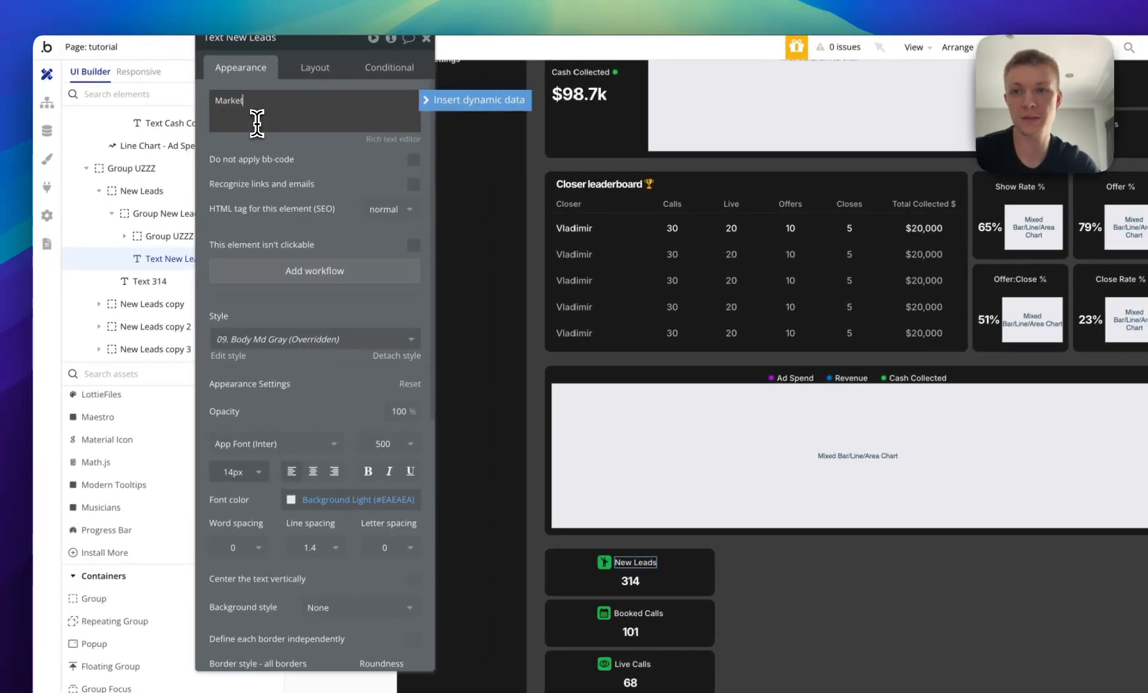
pyautogui.write('ing')
pyautogui.press('BackSpace')
pyautogui.press('BackSpace')
pyautogui.press('BackSpace')
pyautogui.press('BackSpace')
pyautogui.press('BackSpace')
pyautogui.press('BackSpace')
pyautogui.press('BackSpace')
pyautogui.press('BackSpace')
pyautogui.press('BackSpace')
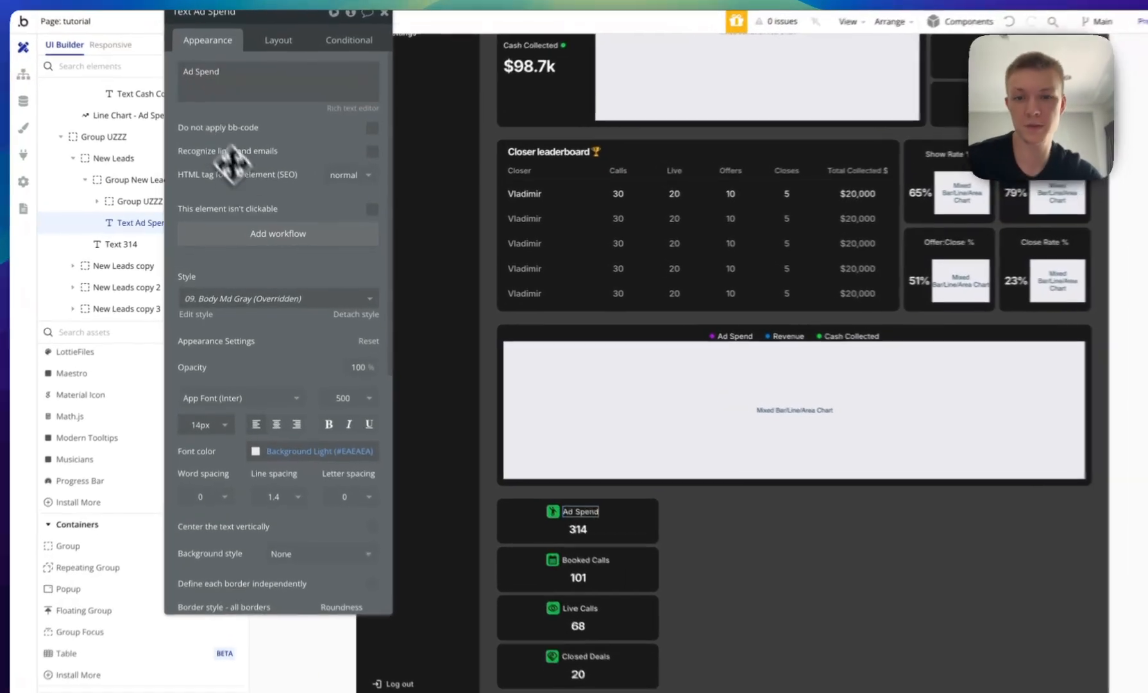
# Search the icons for Money and give the Ad Spend card the dollar sign icon.
pyautogui.click(518, 482)
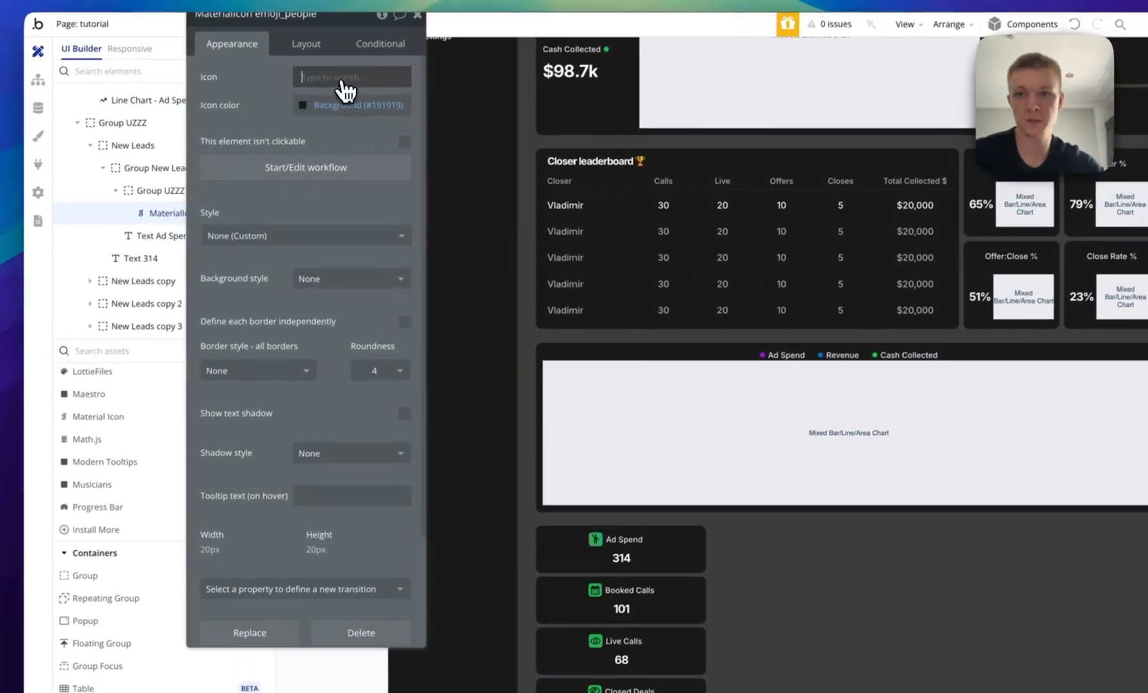
pyautogui.click(326, 59)
pyautogui.write('Money')
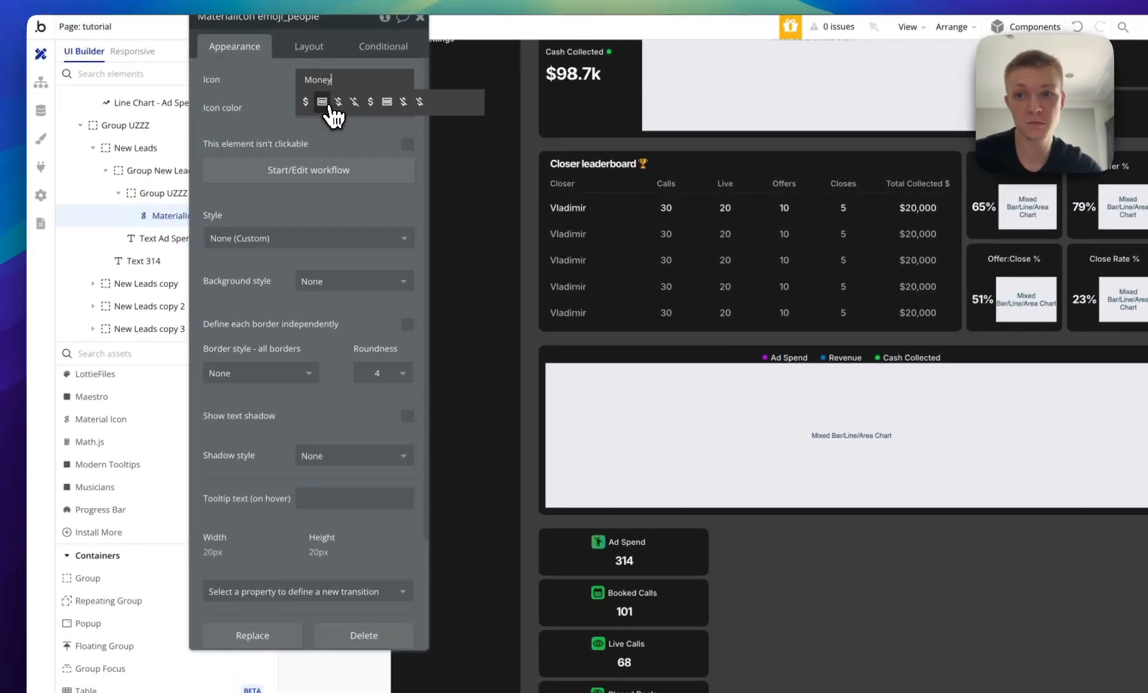
pyautogui.click(305, 102)
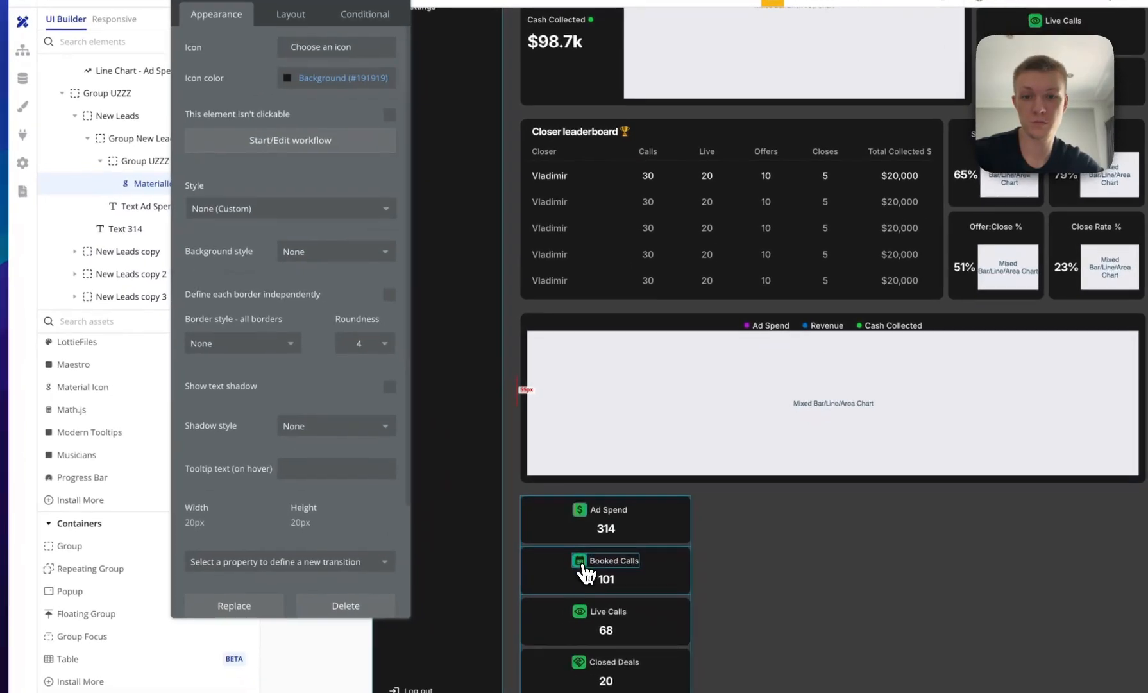
# Replace the calendar icon on the pasted Booked Calls card with the banknote icon from the money icons.
pyautogui.click(597, 592)
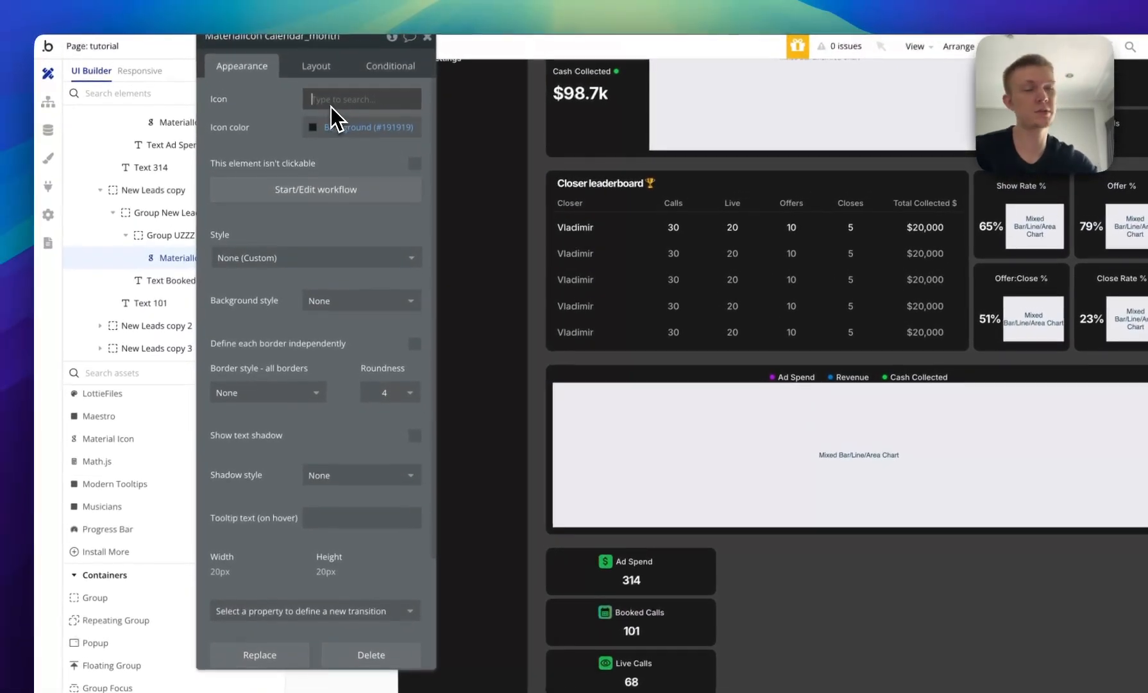
pyautogui.click(328, 95)
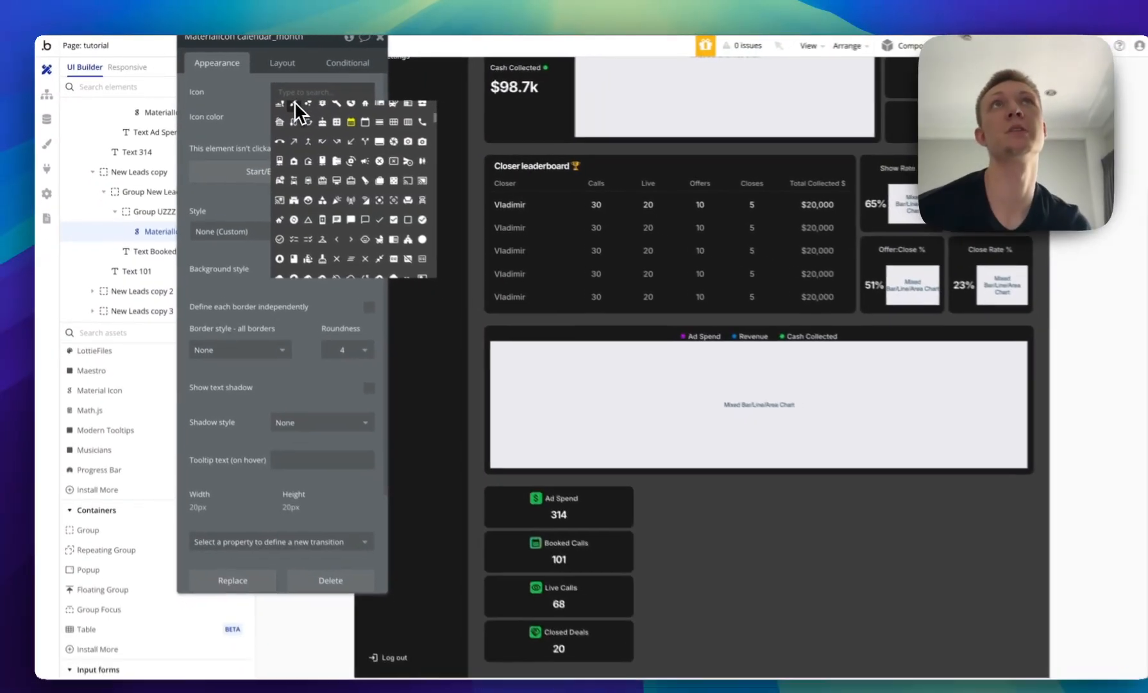
pyautogui.write('mone')
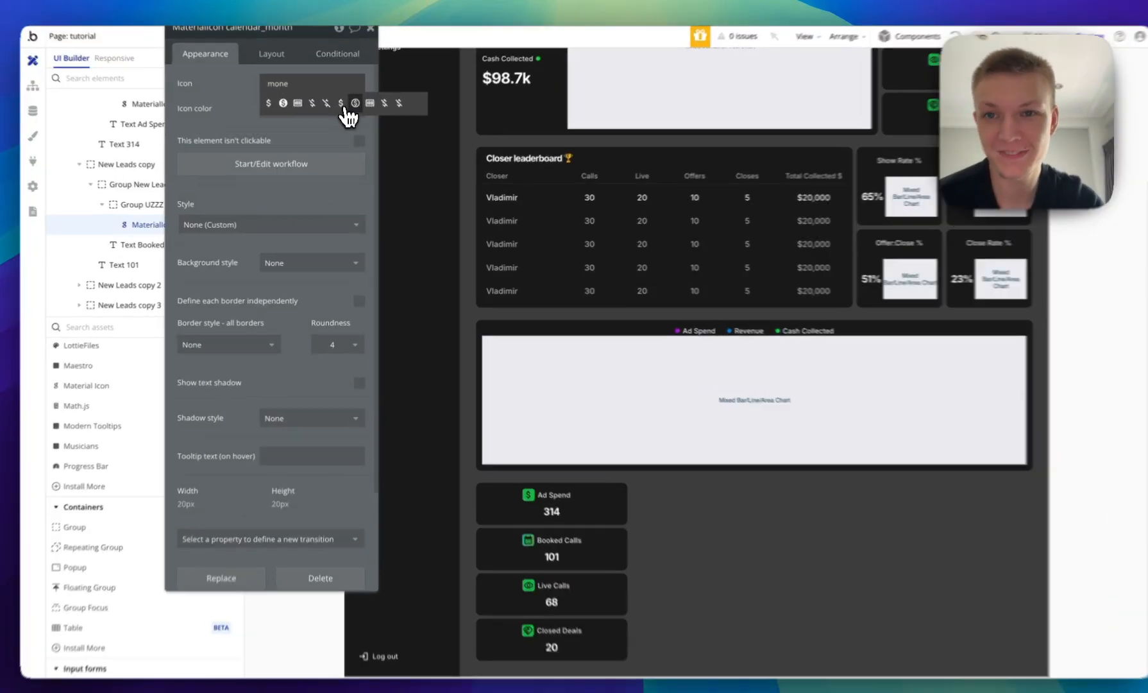
pyautogui.click(367, 109)
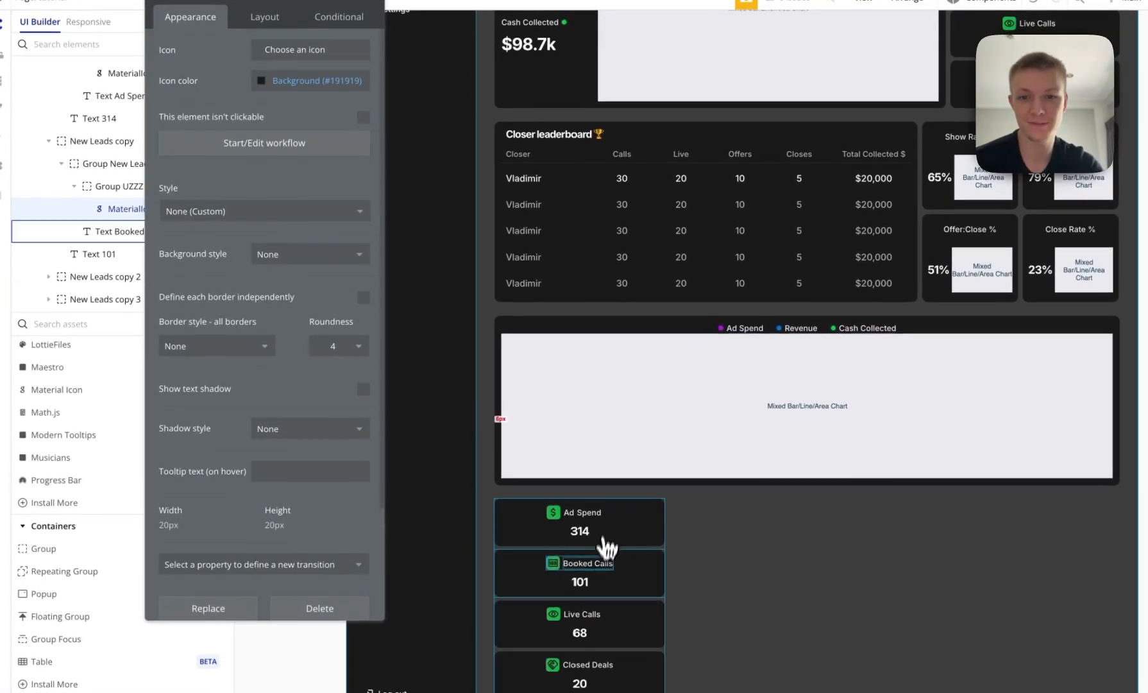
# Change the Booked Calls label in the pasted stat cards to CPA.
pyautogui.click(586, 563)
pyautogui.tripleClick(221, 51)
pyautogui.write('CPA')
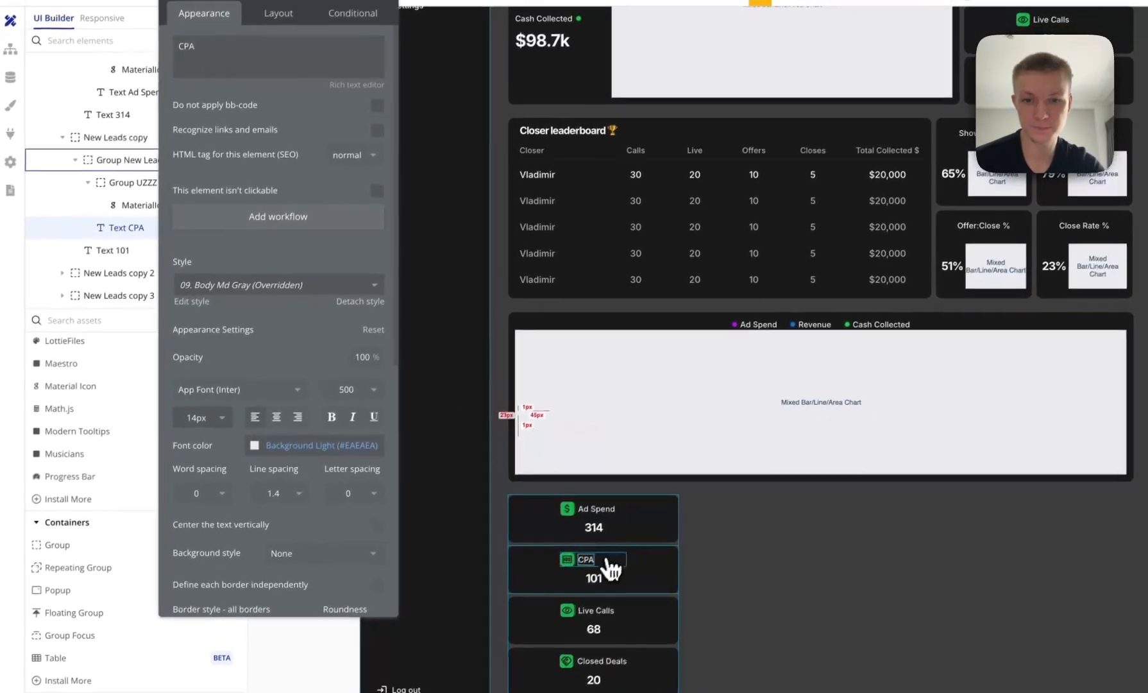
# Change the Live Calls label in the pasted stat cards to Cash ROAS.
pyautogui.click(636, 599)
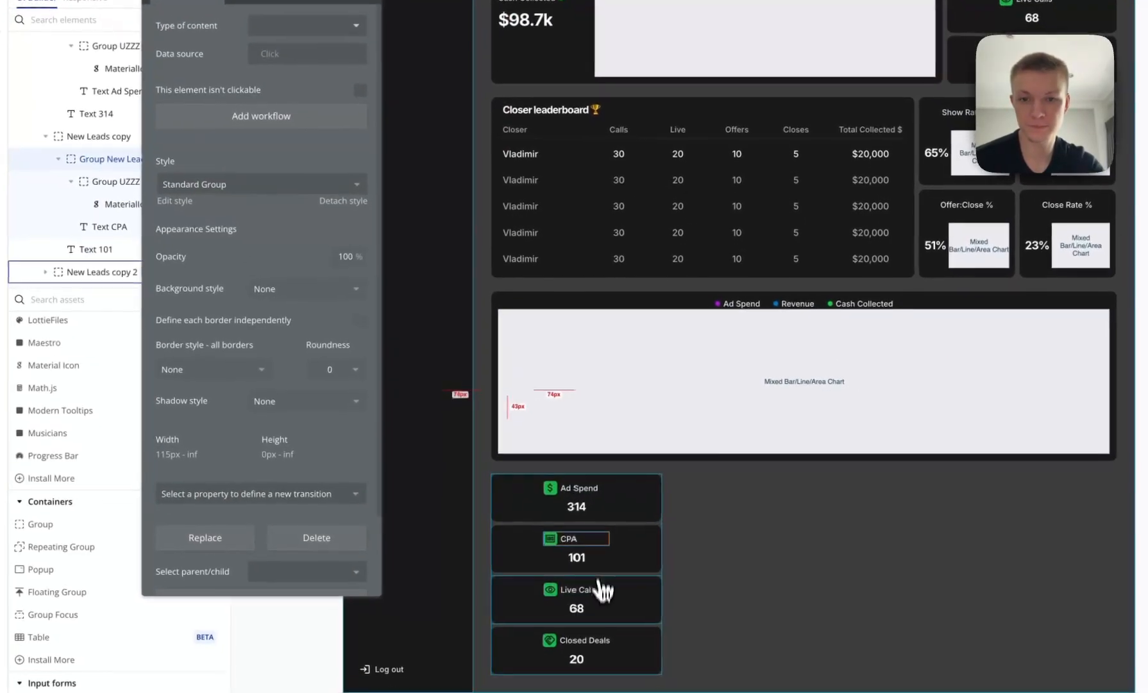
pyautogui.click(603, 589)
pyautogui.tripleClick(200, 37)
pyautogui.write('Cas')
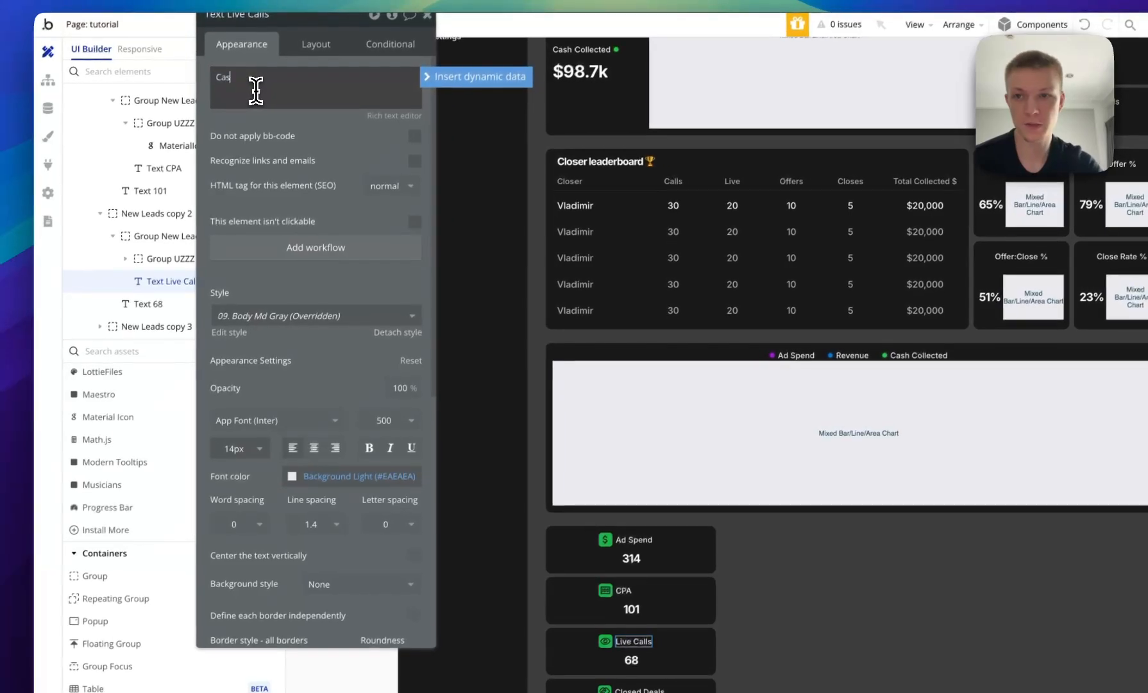
pyautogui.write('h RoAS')
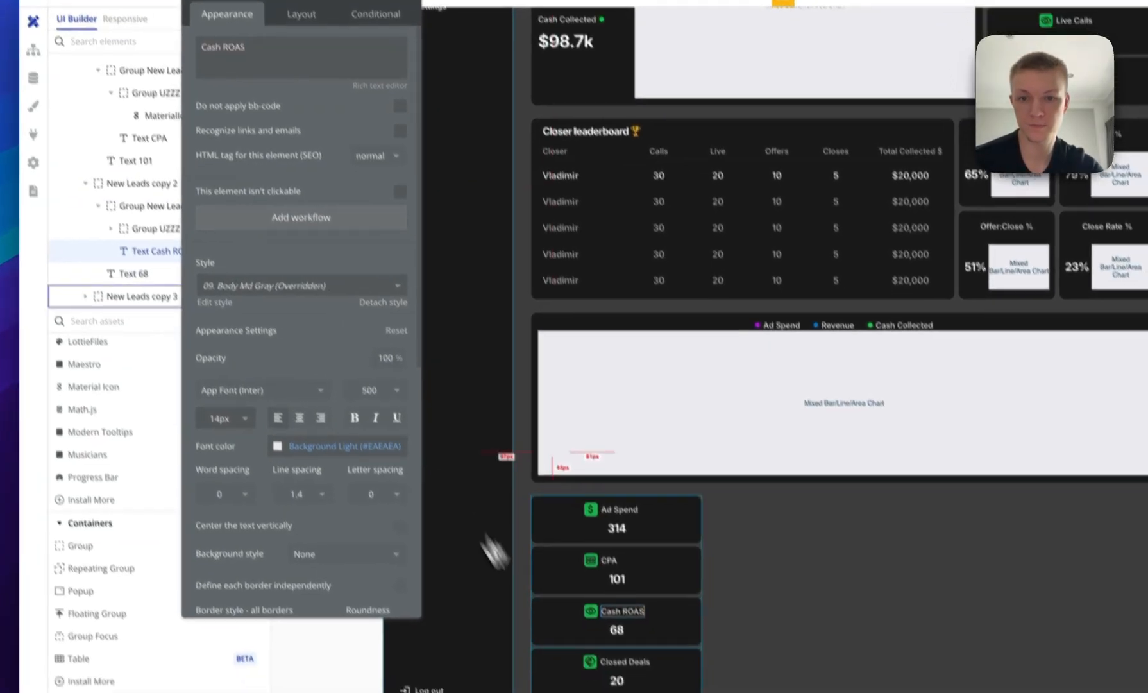
# Change the Closed Deals label in the pasted stat cards to Revenue ROAS.
pyautogui.click(635, 691)
pyautogui.tripleClick(246, 78)
pyautogui.write('Reve')
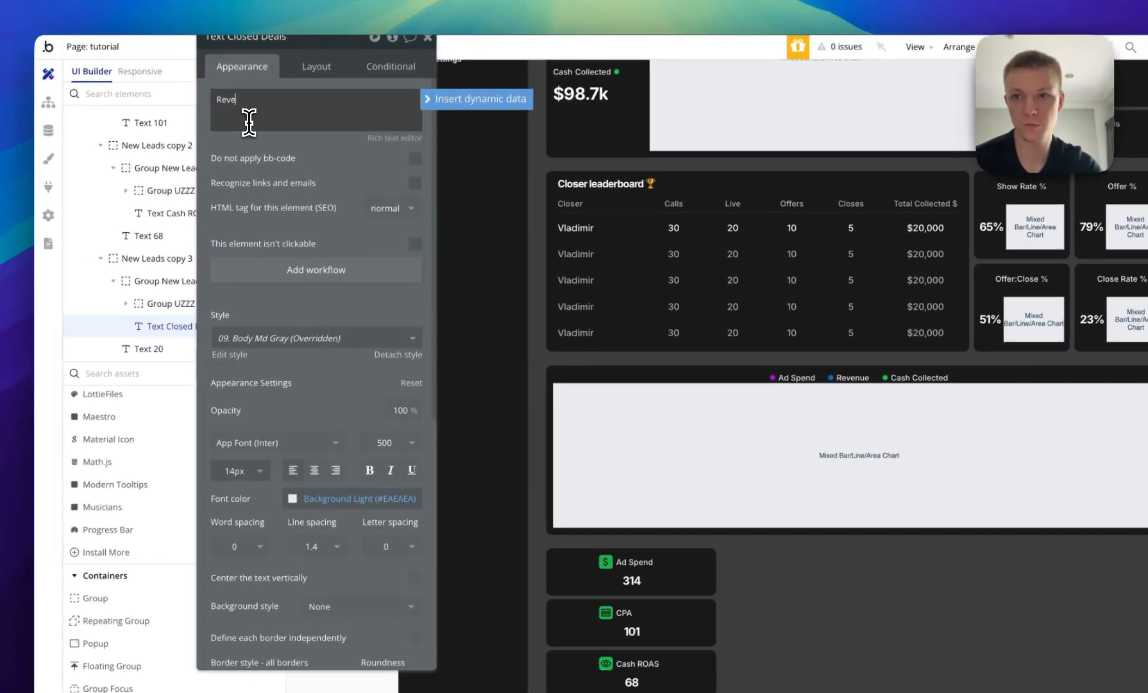
pyautogui.write('neu Ro')
pyautogui.press('BackSpace')
pyautogui.press('BackSpace')
pyautogui.press('BackSpace')
pyautogui.press('BackSpace')
pyautogui.press('BackSpace')
pyautogui.write('u')
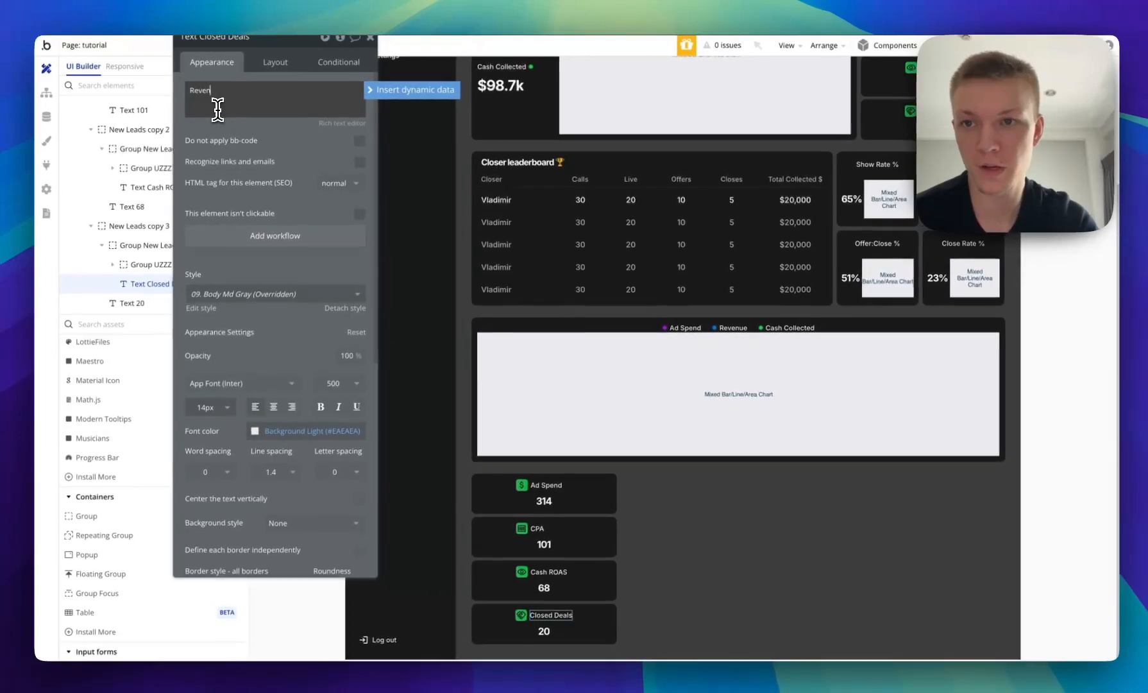
pyautogui.write('e ROAS')
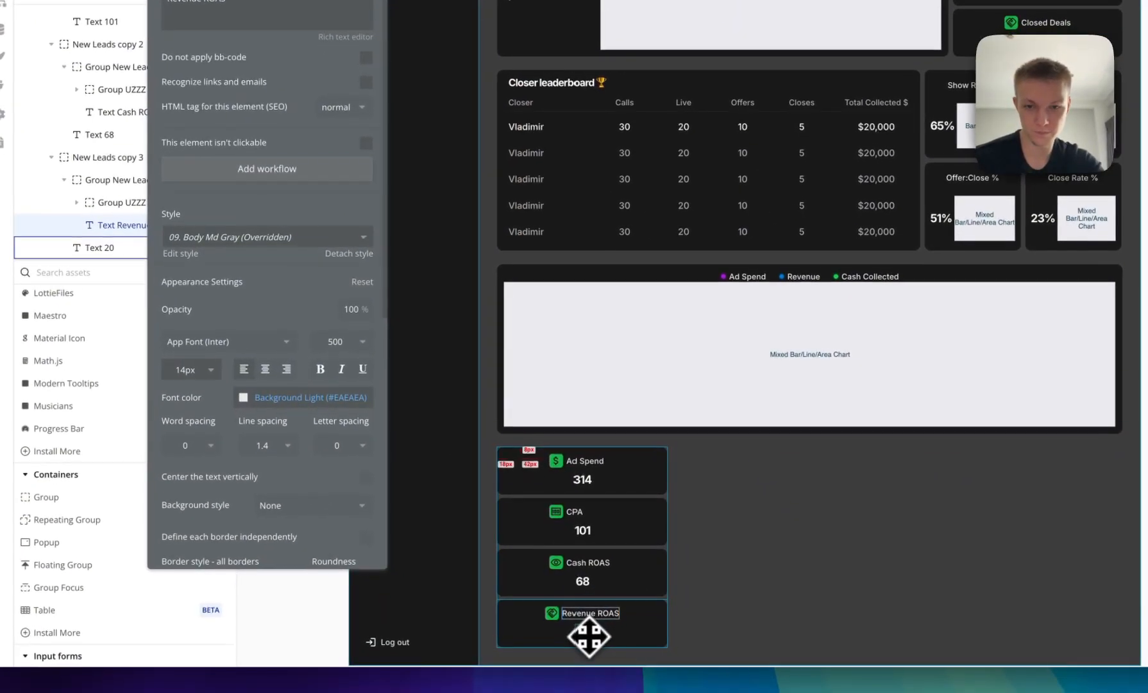
# Set the Revenue ROAS card's value to 2.1x and the Cash ROAS card's value to 2.5x.
pyautogui.click(596, 625)
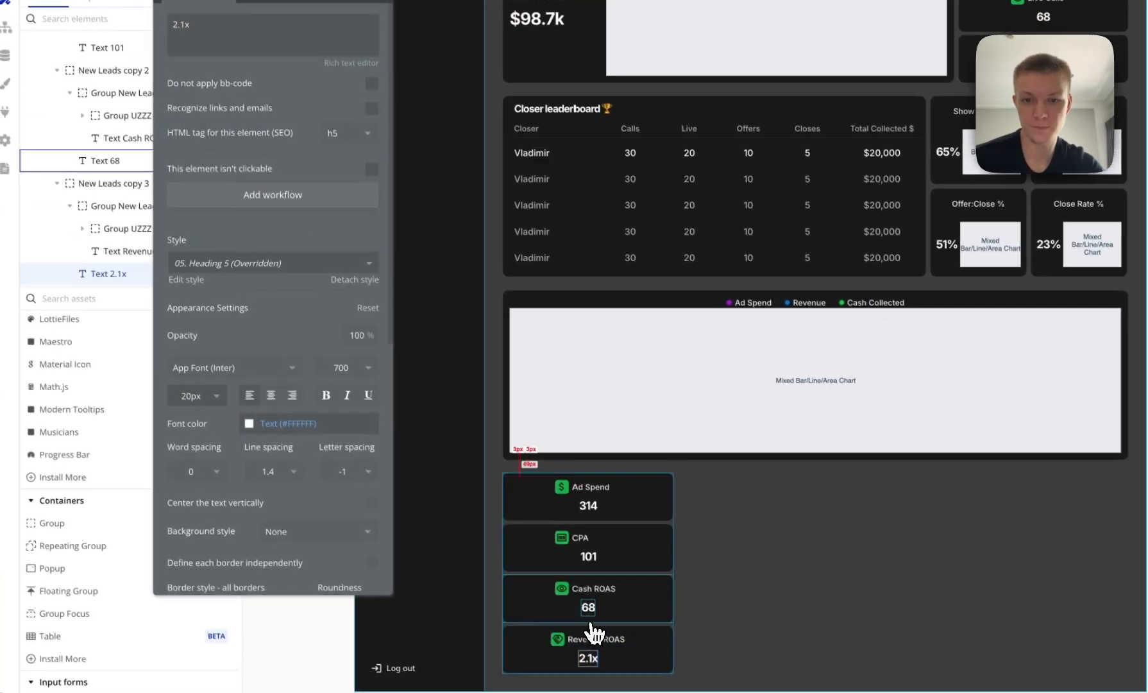
pyautogui.click(619, 649)
pyautogui.doubleClick(237, 86)
pyautogui.write('2')
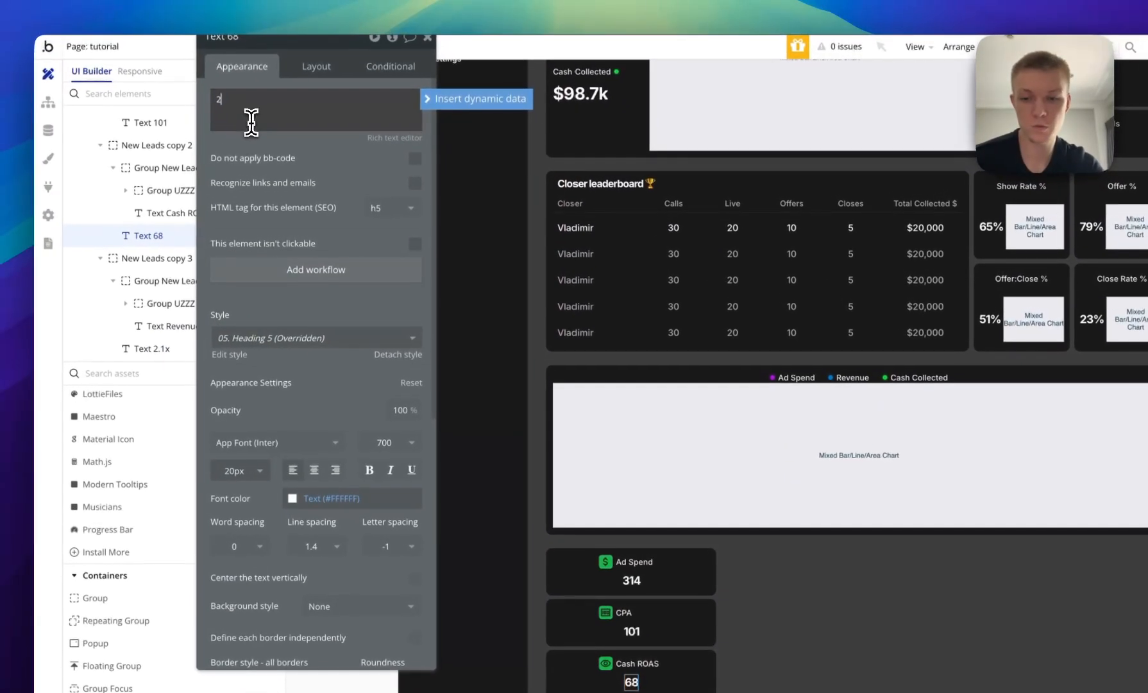
pyautogui.write('5x')
pyautogui.press('BackSpace')
pyautogui.press('BackSpace')
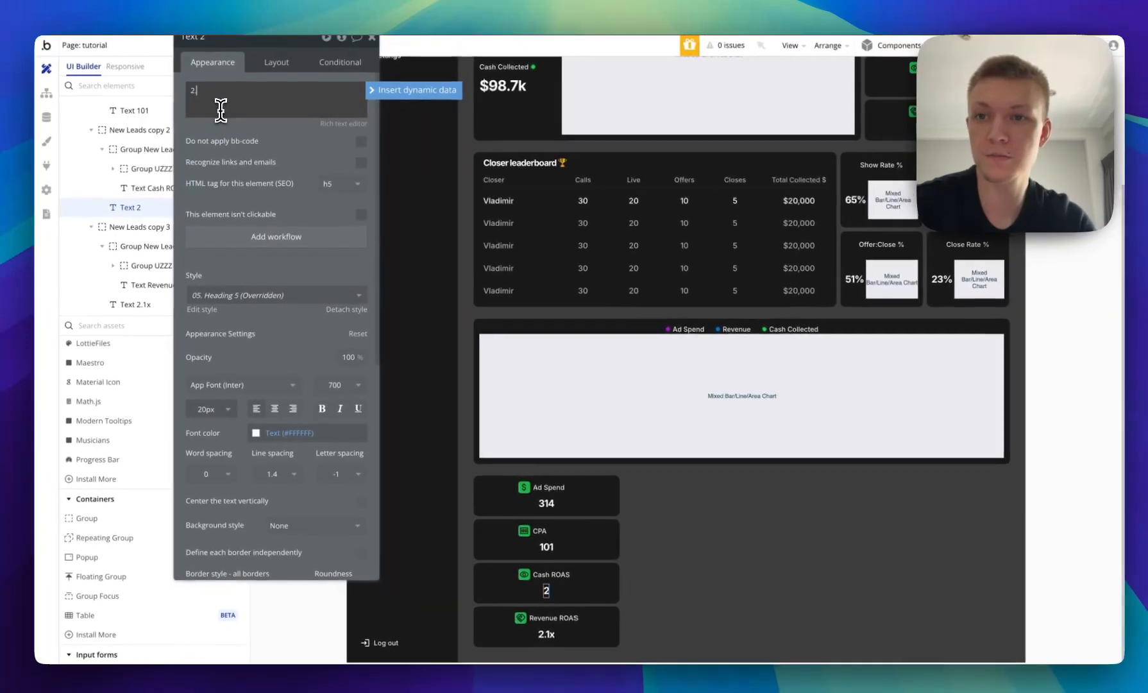
pyautogui.write('.5x')
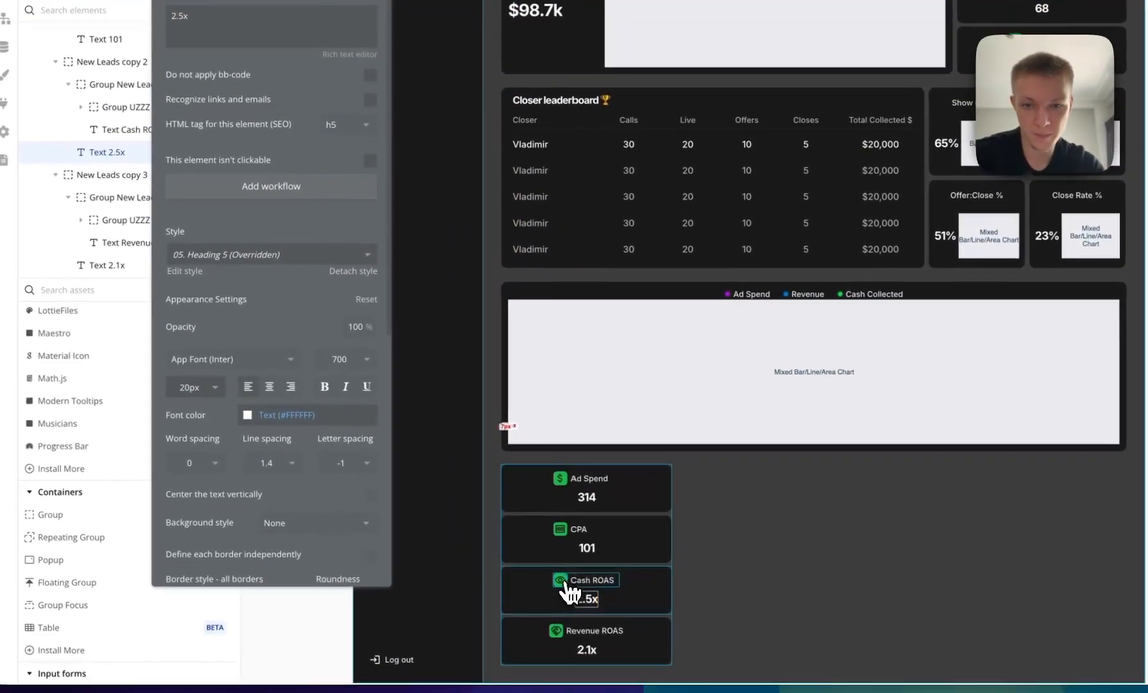
# Select the icon-and-label groups of all four new stat cards together and set their container alignment to centre.
pyautogui.click(596, 535)
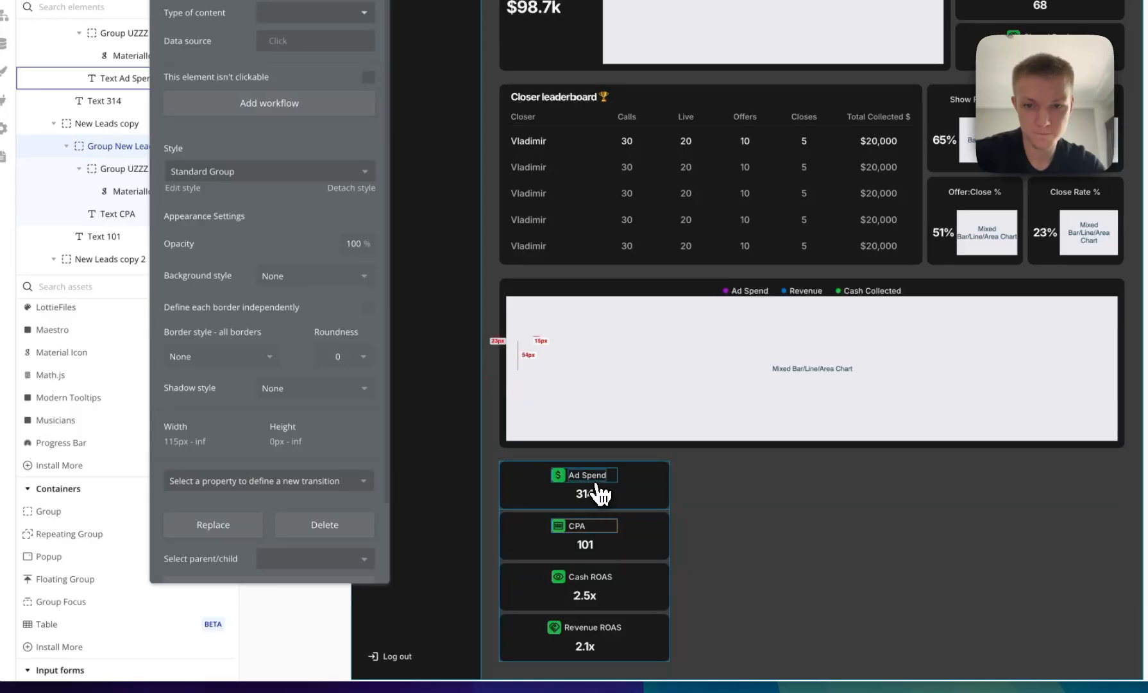
pyautogui.click(577, 544)
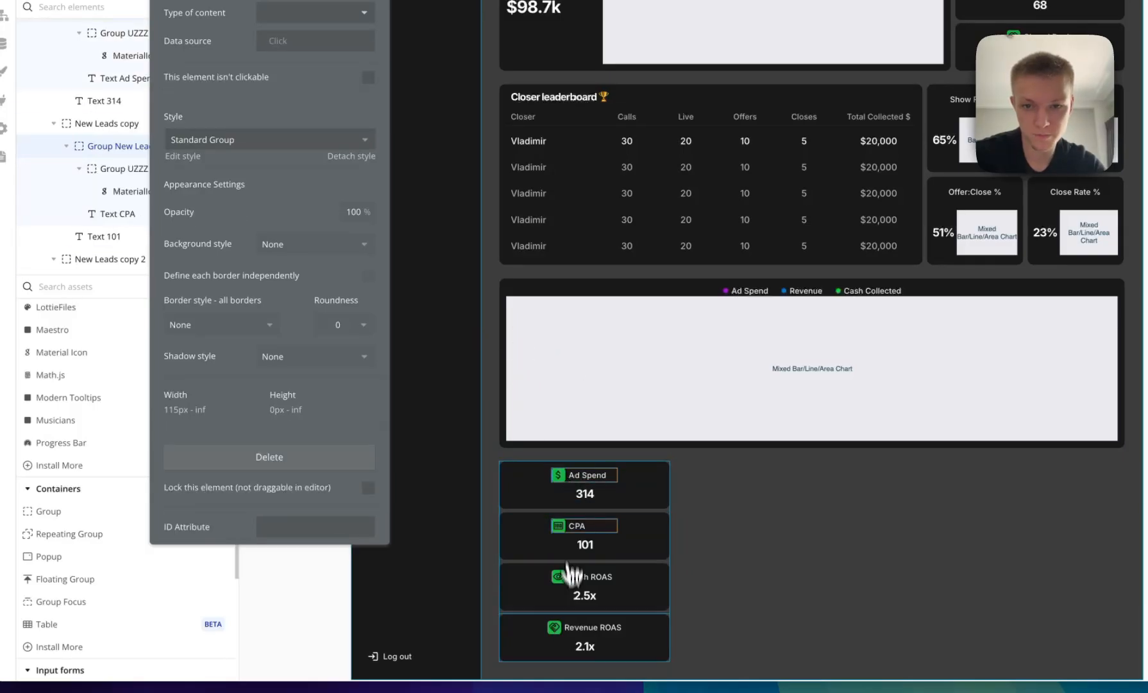
pyautogui.click(566, 634)
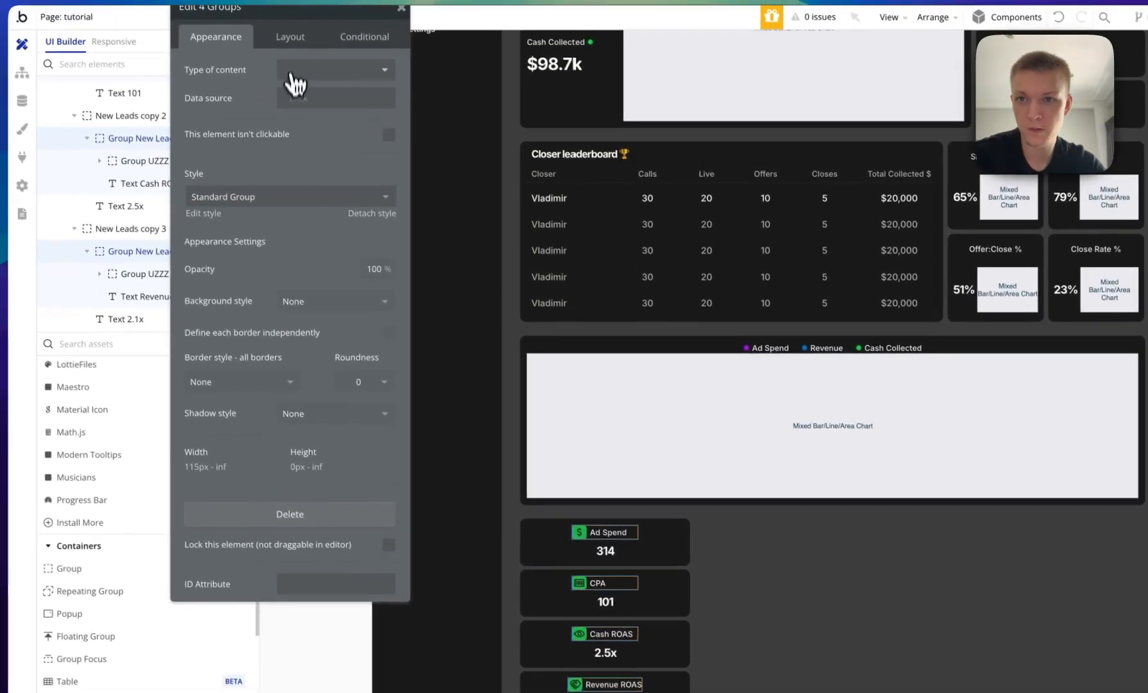
pyautogui.click(293, 42)
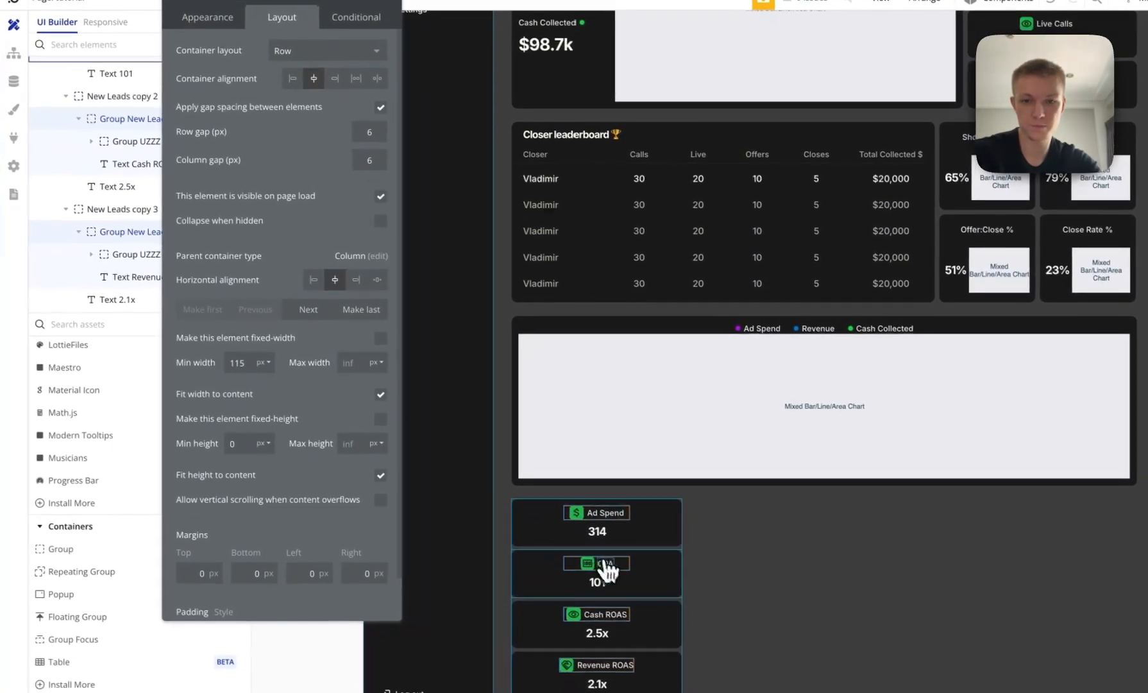
# Change the CPA card's label to Cost Per Acquisition.
pyautogui.click(615, 589)
pyautogui.click(218, 43)
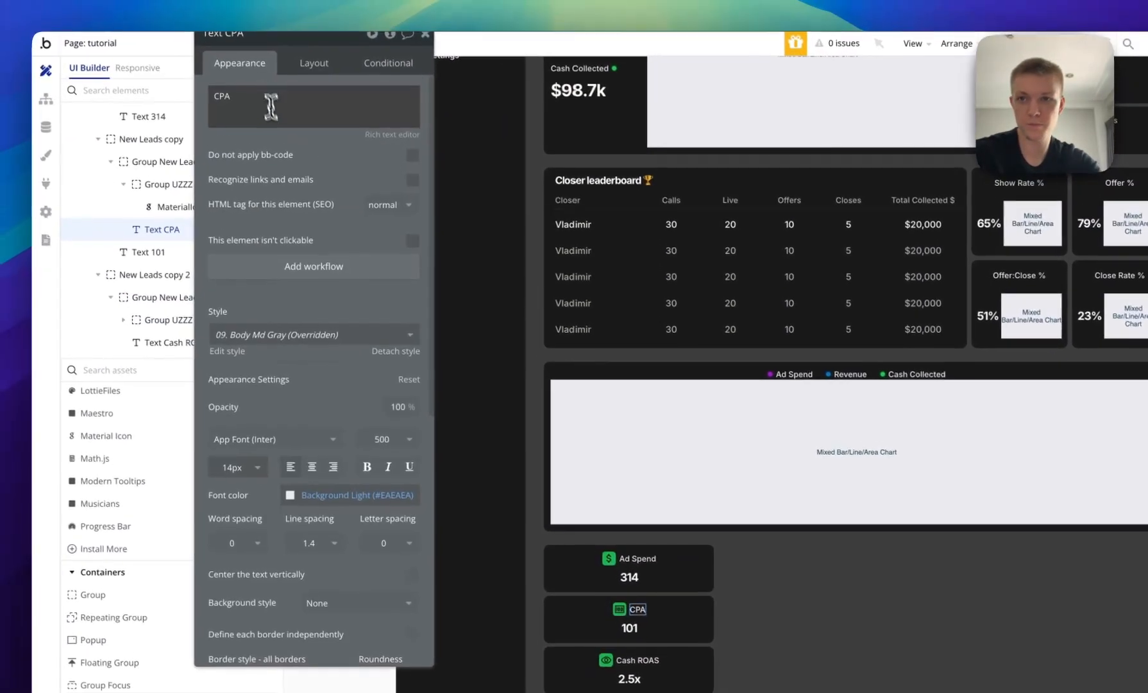
pyautogui.doubleClick(271, 106)
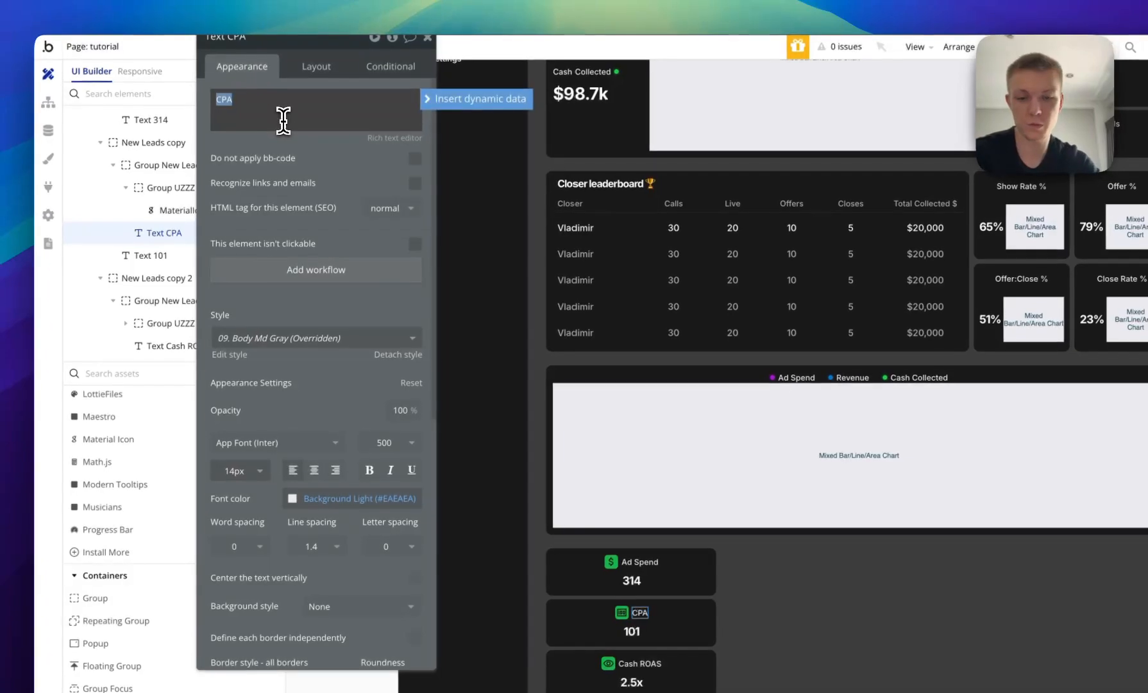
pyautogui.write('Cost Per A')
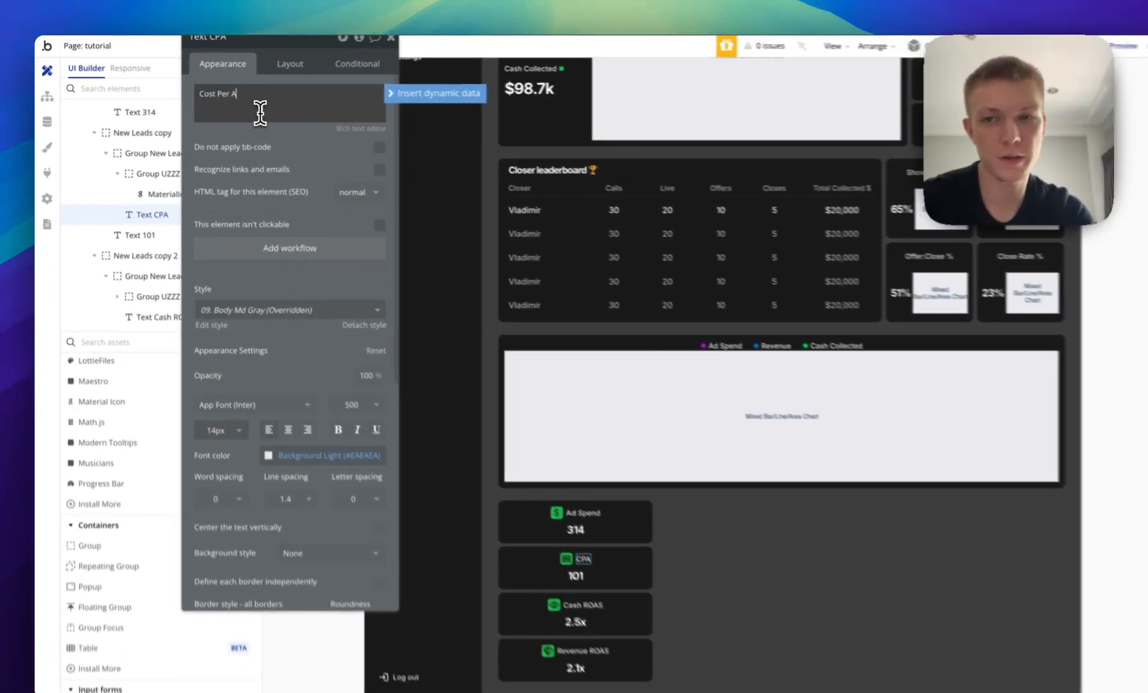
pyautogui.write('quic')
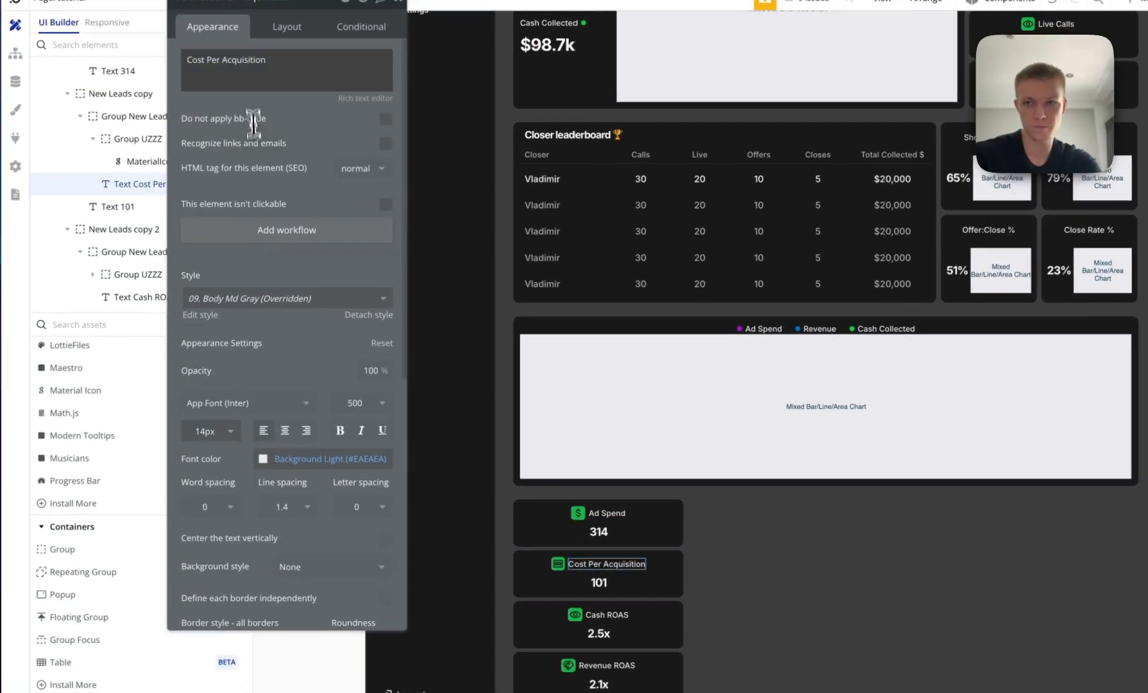
# Shorten the Cost Per Acquisition label to CPA.
pyautogui.tripleClick(283, 76)
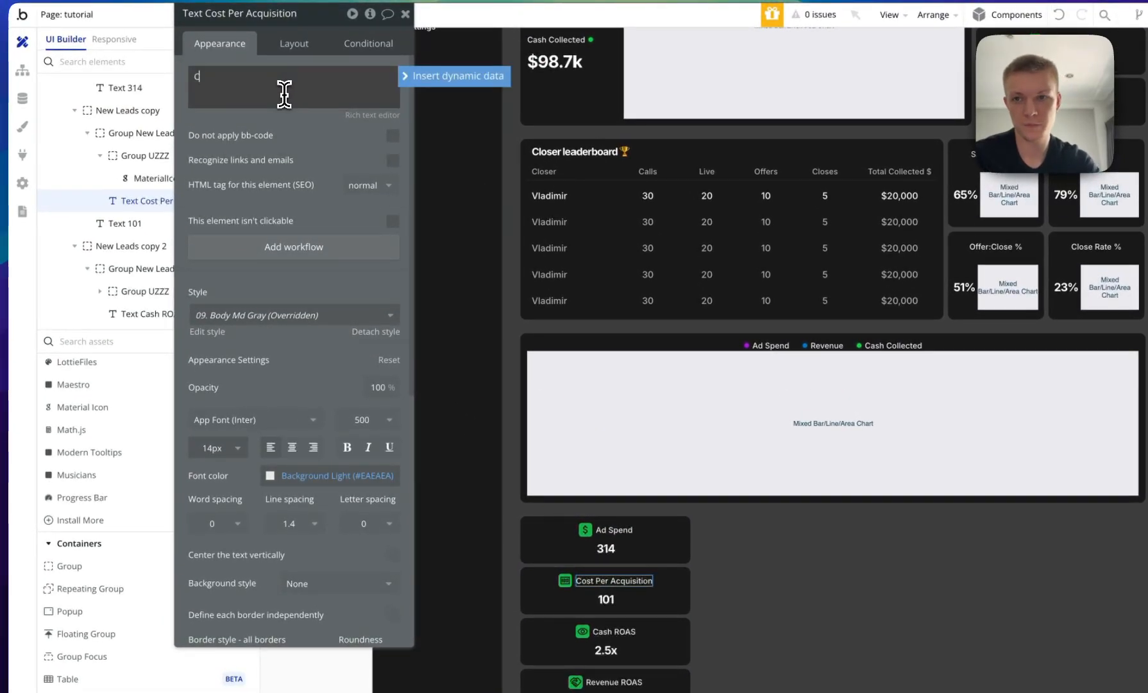
pyautogui.click(298, 131)
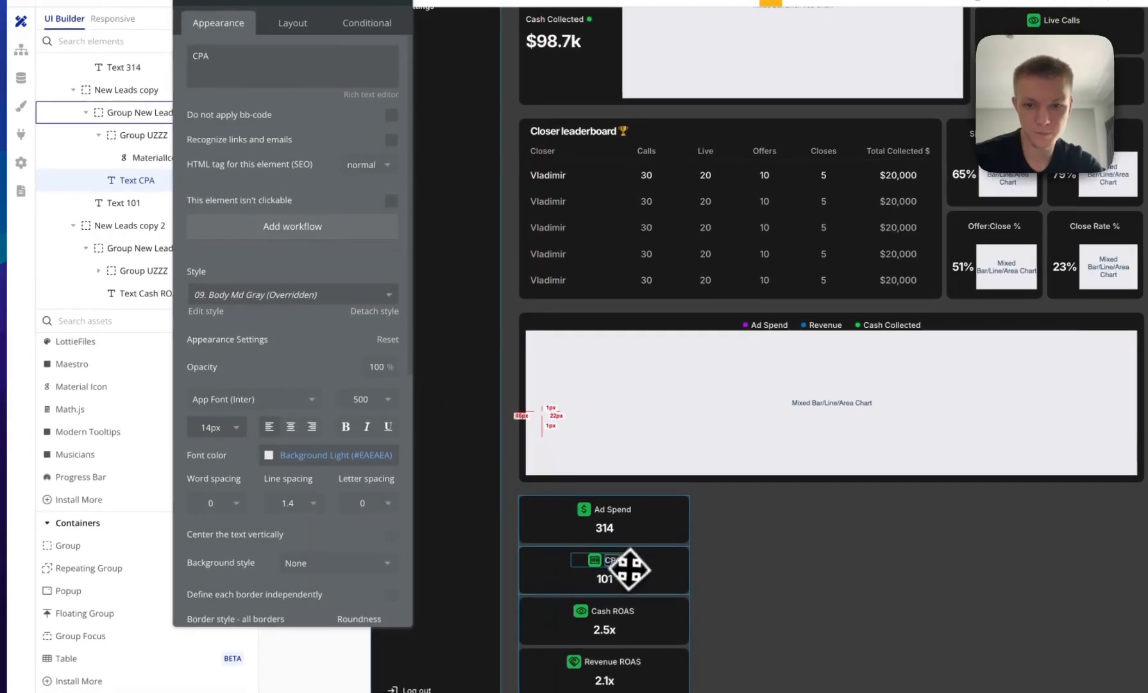
# Set the container alignment of the CPA card's icon-and-label group to left.
pyautogui.moveTo(631, 556); pyautogui.dragTo(628, 511)
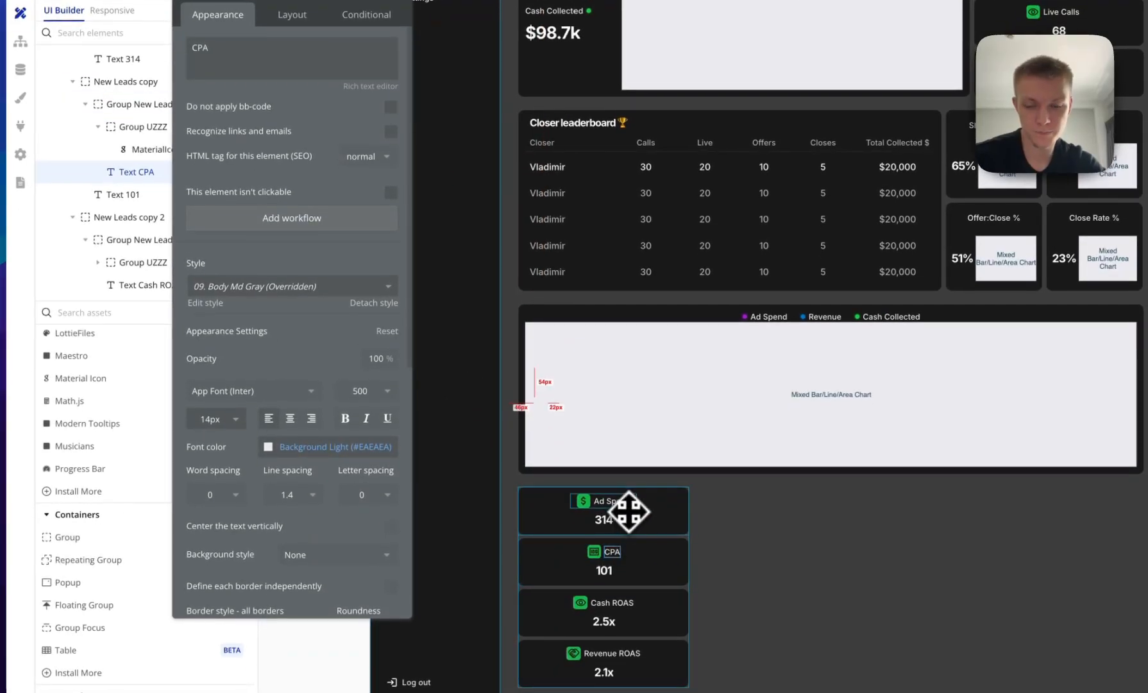
pyautogui.moveTo(610, 558); pyautogui.dragTo(609, 559)
pyautogui.click(610, 568)
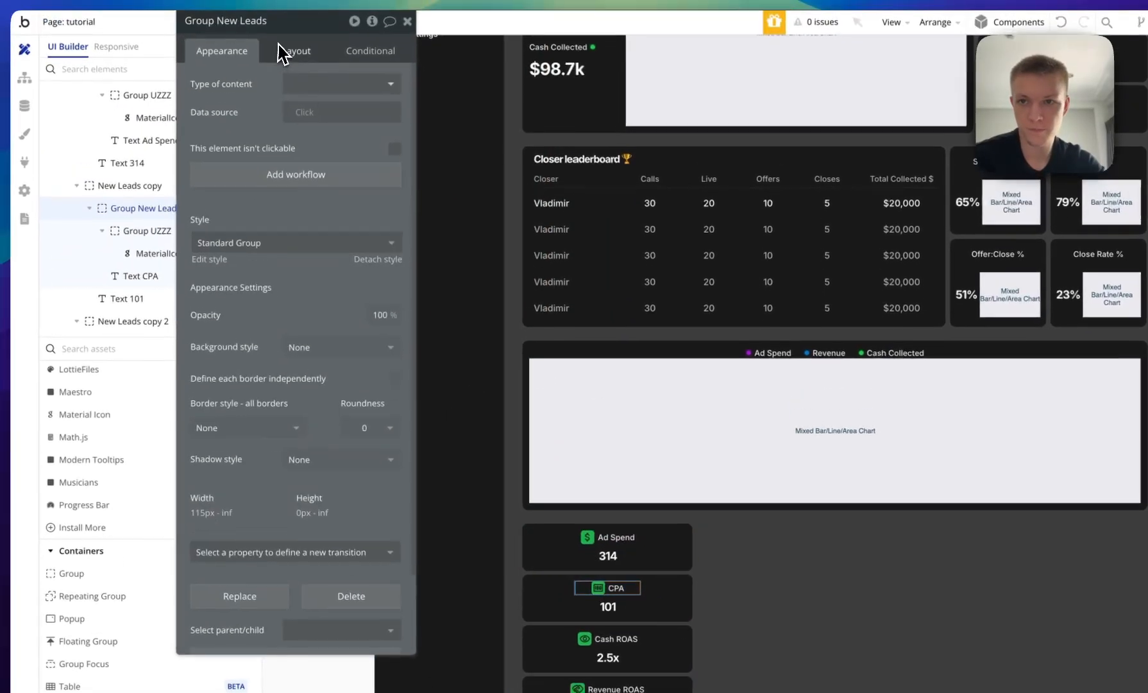
pyautogui.click(287, 14)
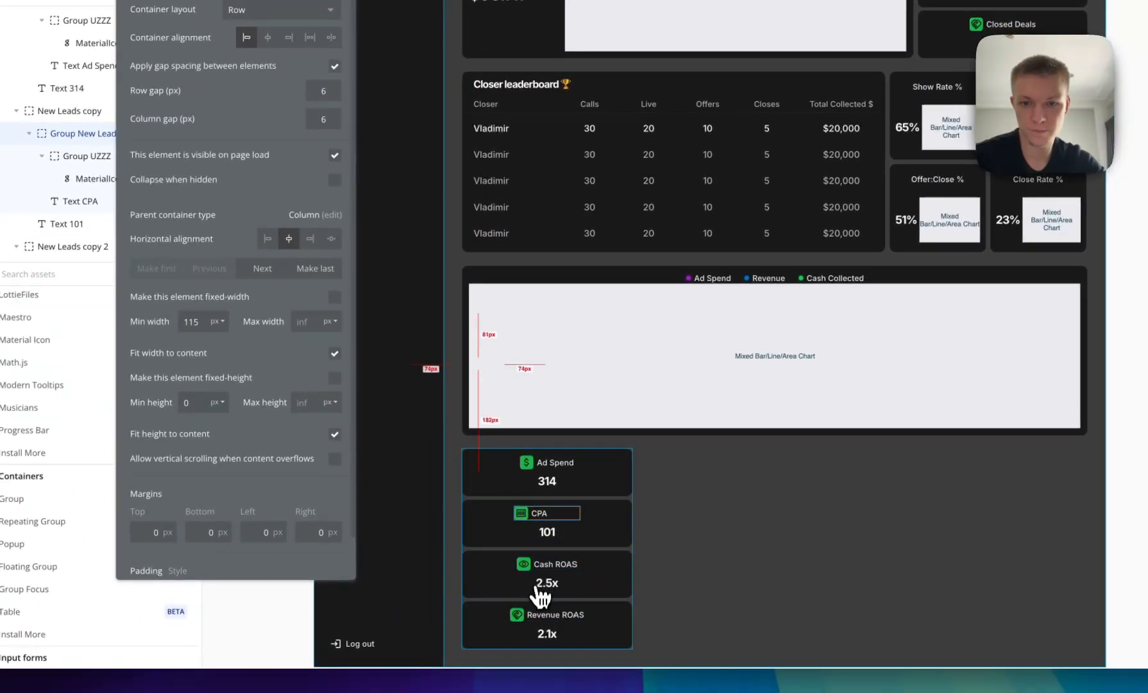
# Select the Revenue ROAS card's icon-and-label group and set the editor zoom to 100%.
pyautogui.click(533, 632)
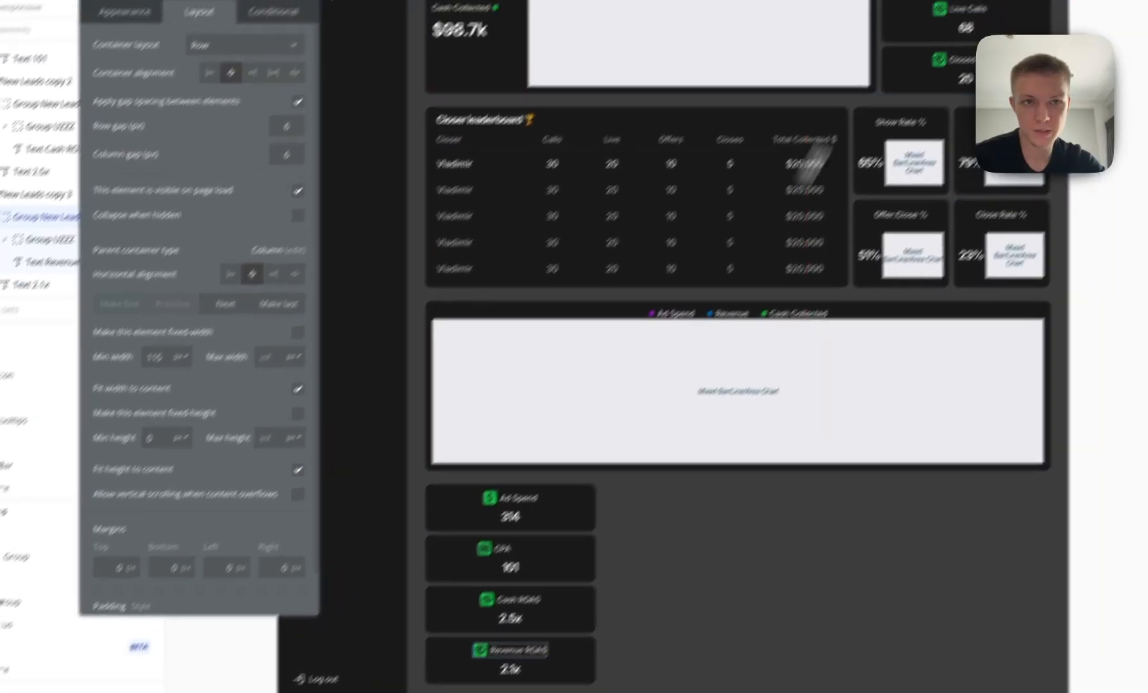
pyautogui.moveTo(752, 47)
pyautogui.doubleClick(809, 269)
pyautogui.write('100')
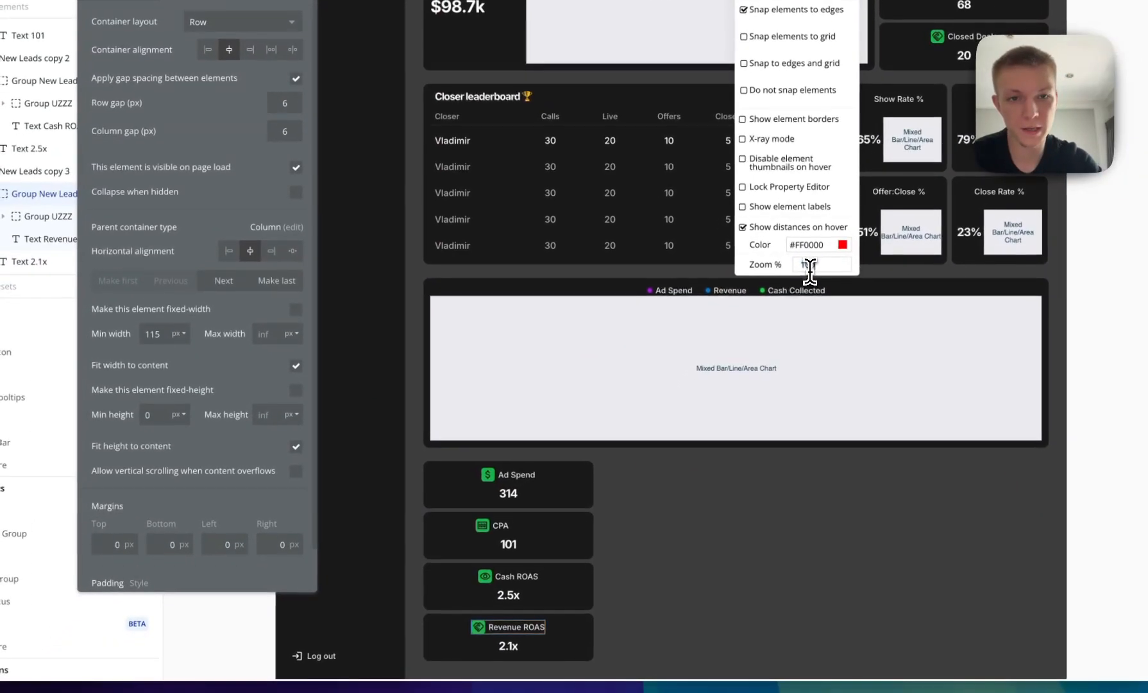
pyautogui.press('Return')
pyautogui.scroll(-3, 776, 318)
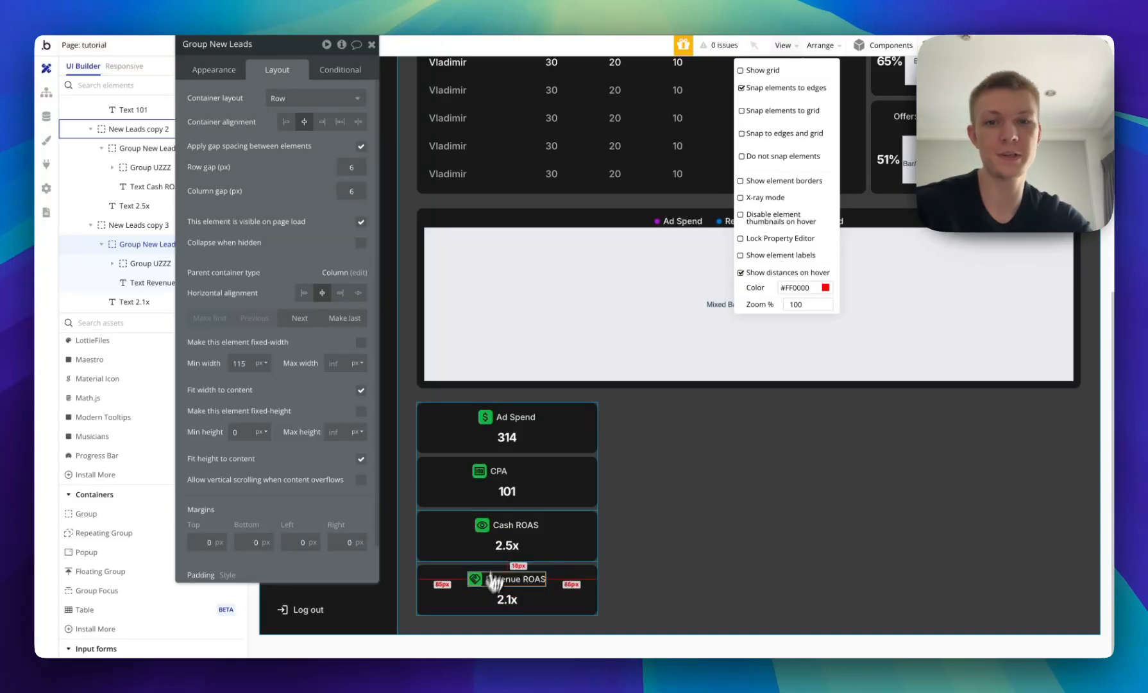
# Add the Cash ROAS icon-and-label group to the selection and set both groups' container alignment to left.
pyautogui.keyDown('shift'); pyautogui.click(491, 527); pyautogui.keyUp('shift')
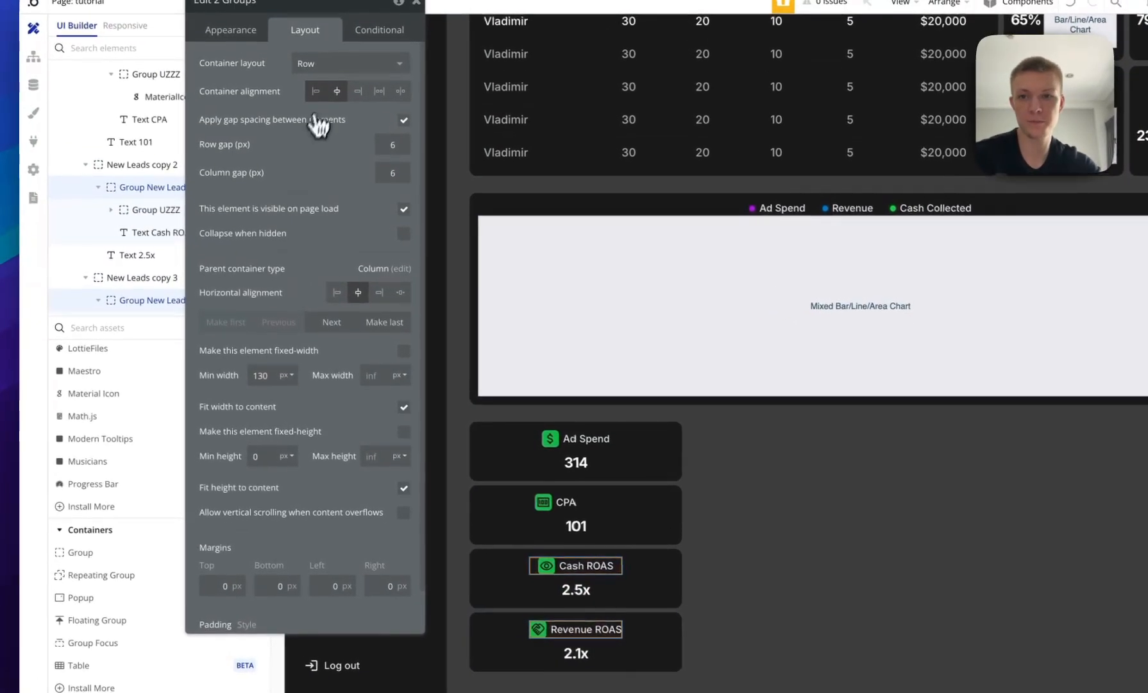
pyautogui.click(314, 81)
pyautogui.click(775, 567)
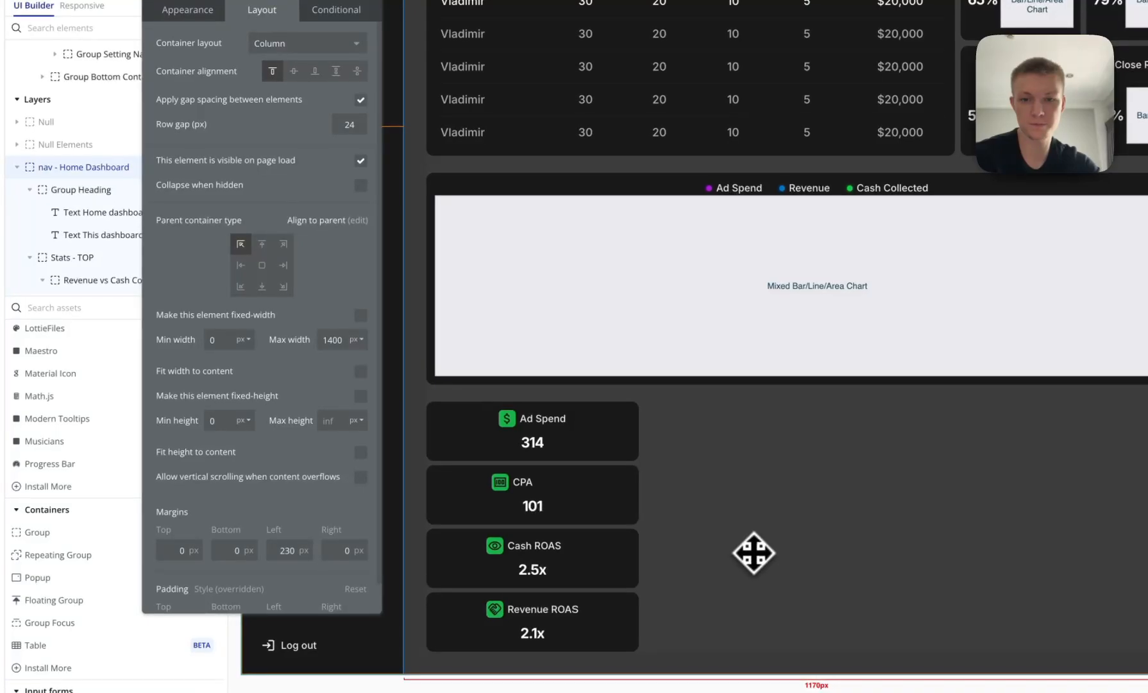
# Set the Ad Spend icon-and-label group's min width to 0 and reduce the CPA group's min width so their icons line up.
pyautogui.click(526, 438)
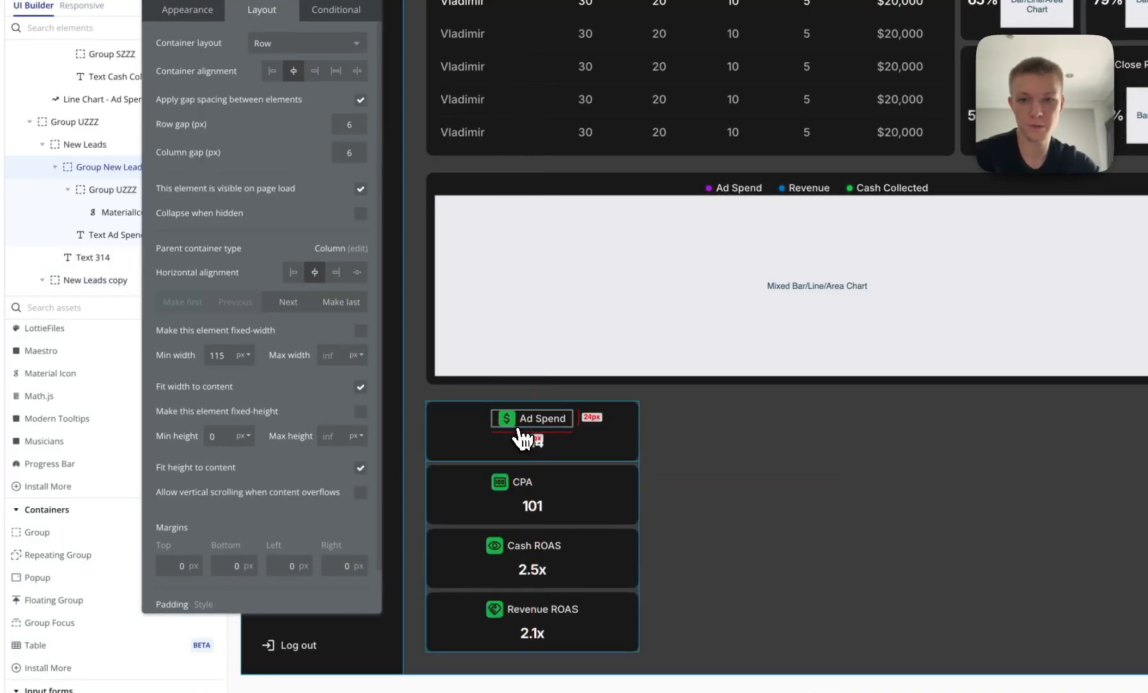
pyautogui.doubleClick(219, 355)
pyautogui.press('BackSpace')
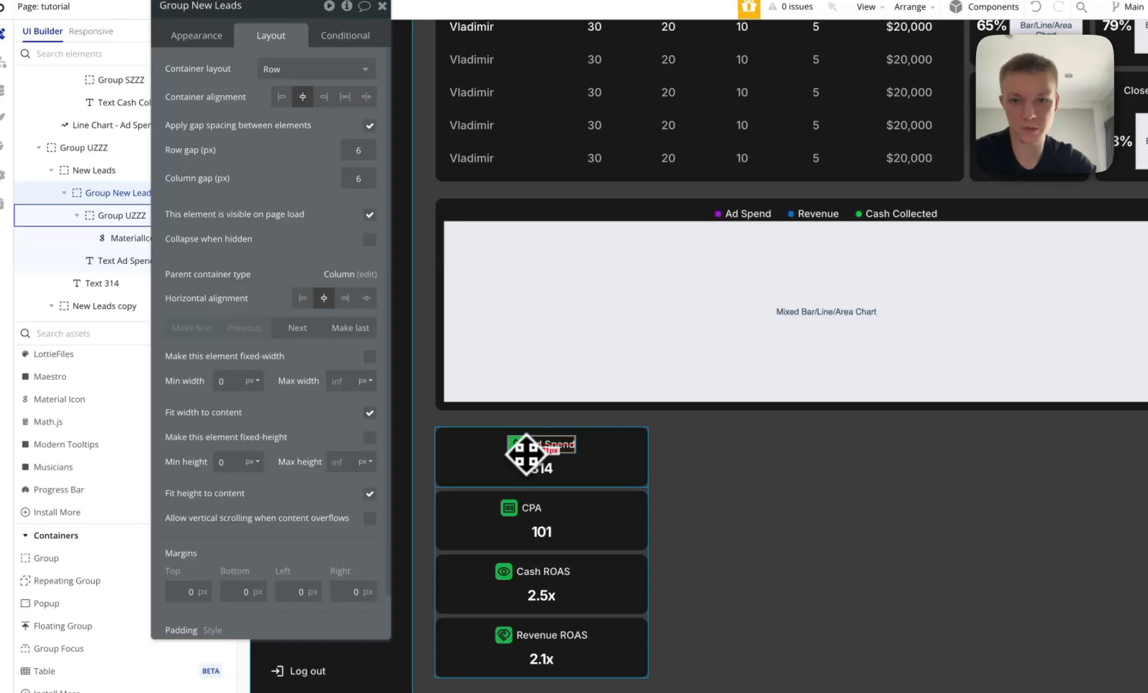
pyautogui.click(523, 518)
pyautogui.click(521, 514)
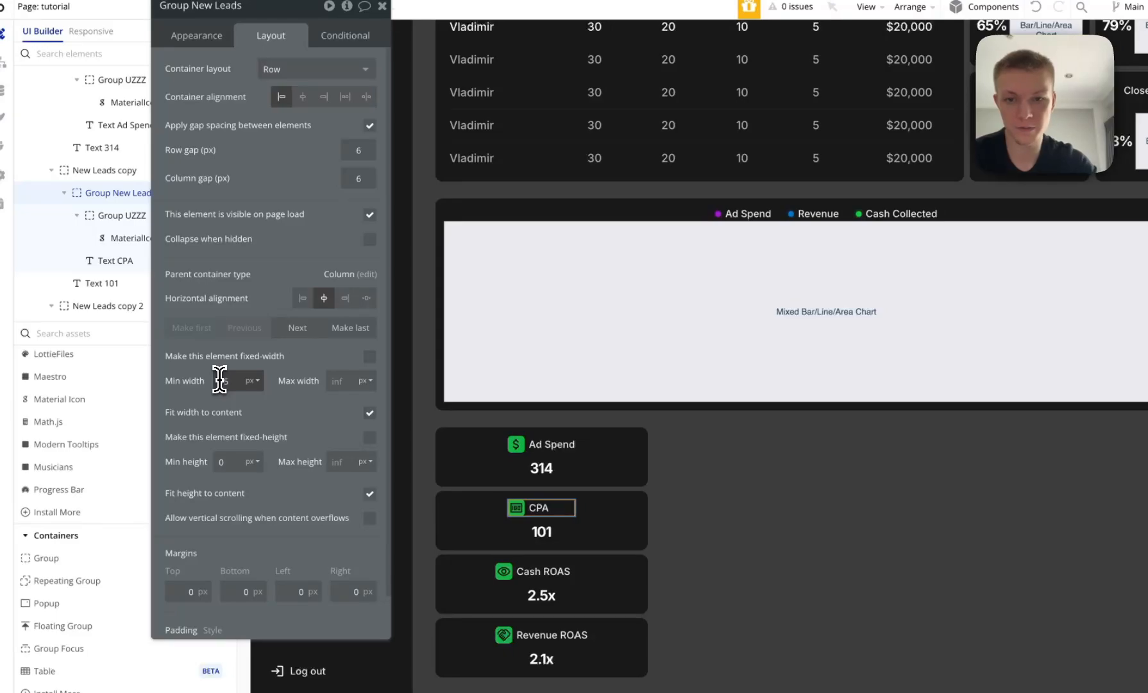
pyautogui.click(597, 475)
pyautogui.click(931, 462)
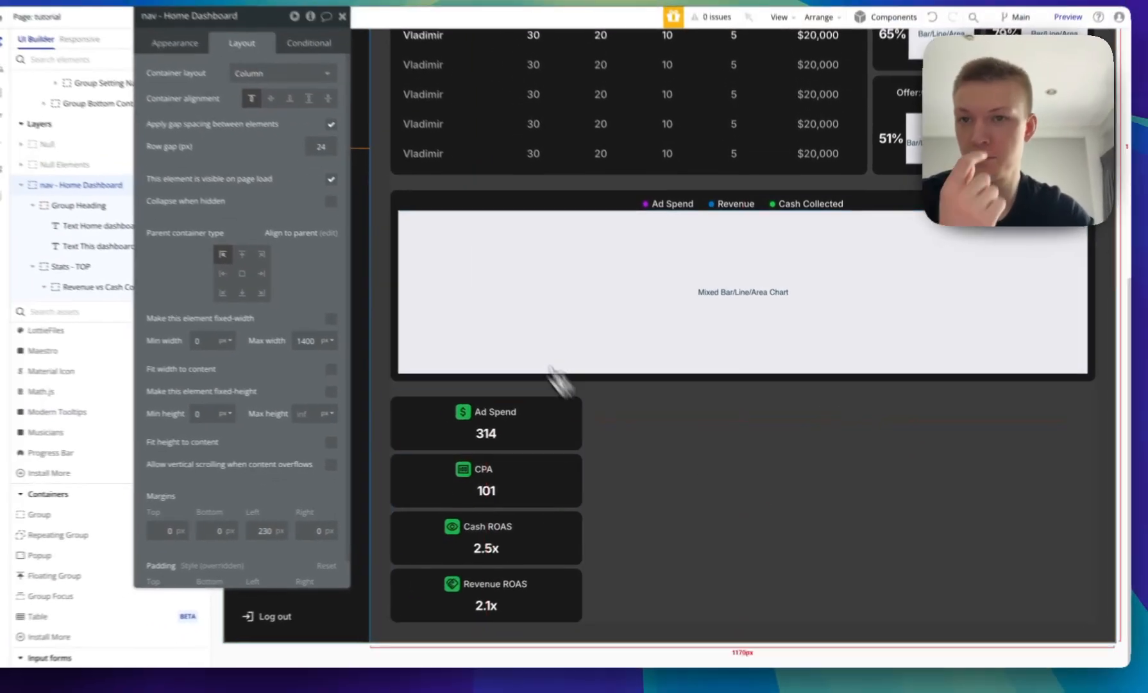
# Set the editor zoom to 80%.
pyautogui.scroll(5, 630, 244)
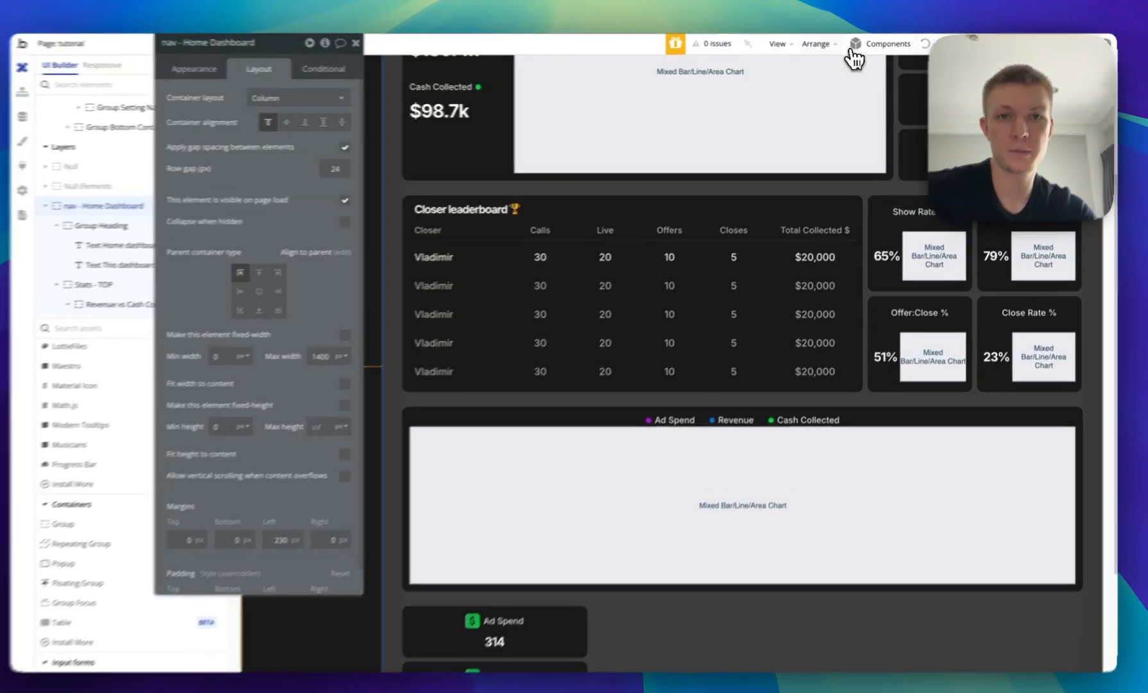
pyautogui.click(782, 45)
pyautogui.click(796, 304)
pyautogui.write('80')
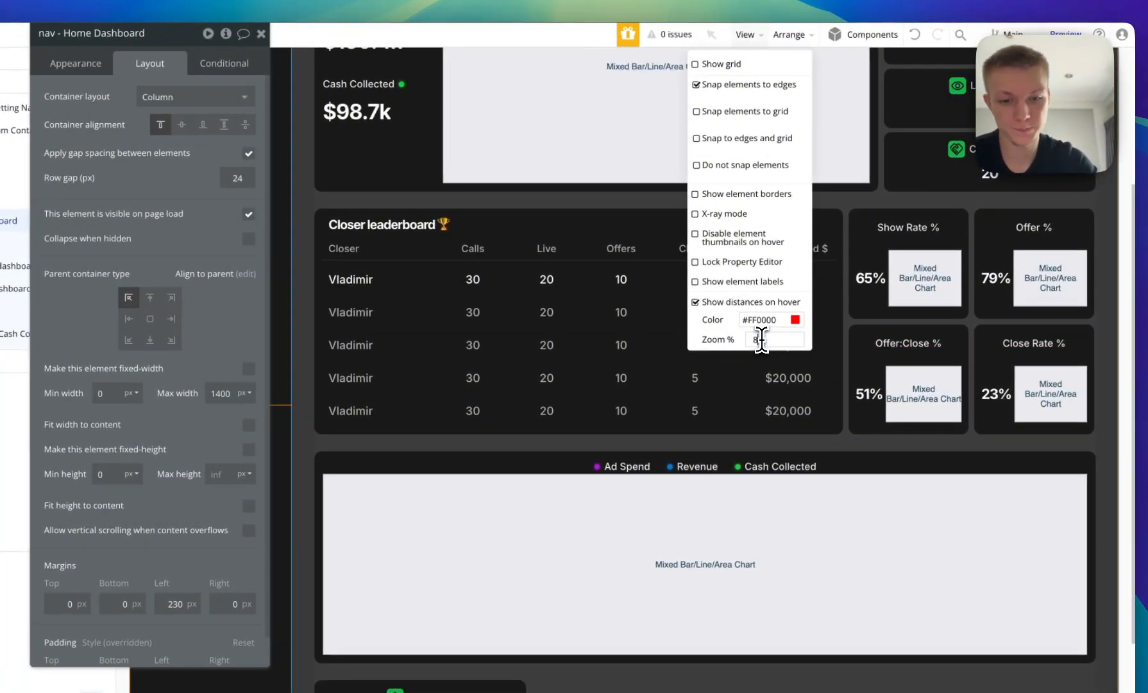
pyautogui.press('Return')
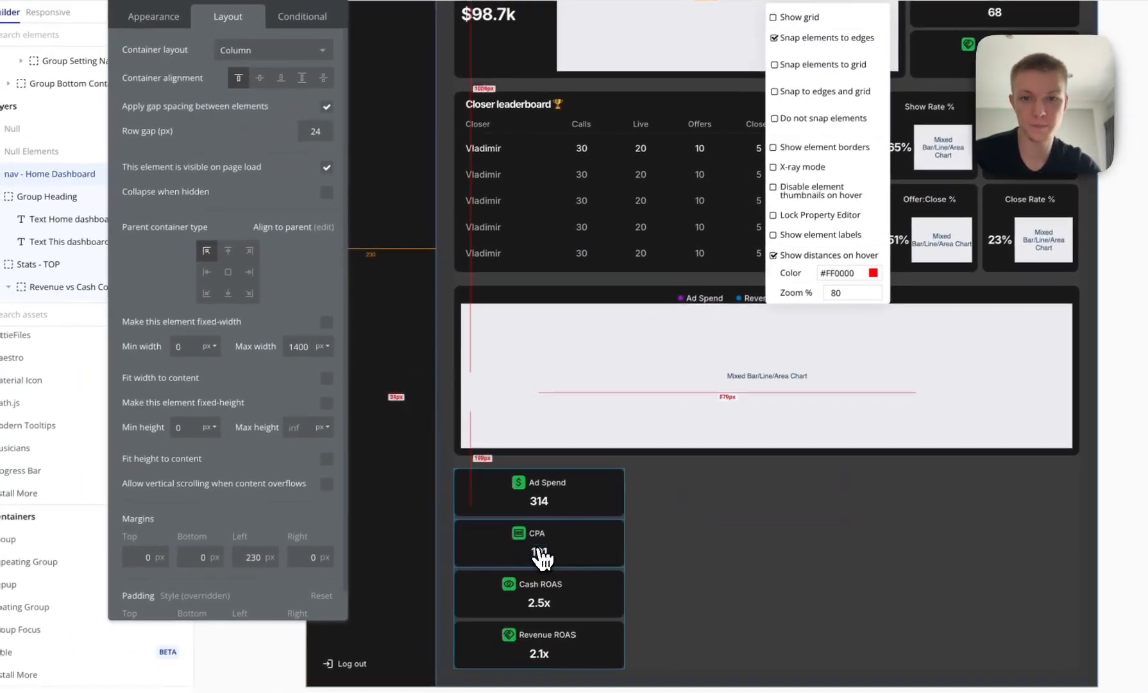
# Change the Ad Spend card's value to $31,000.
pyautogui.click(540, 501)
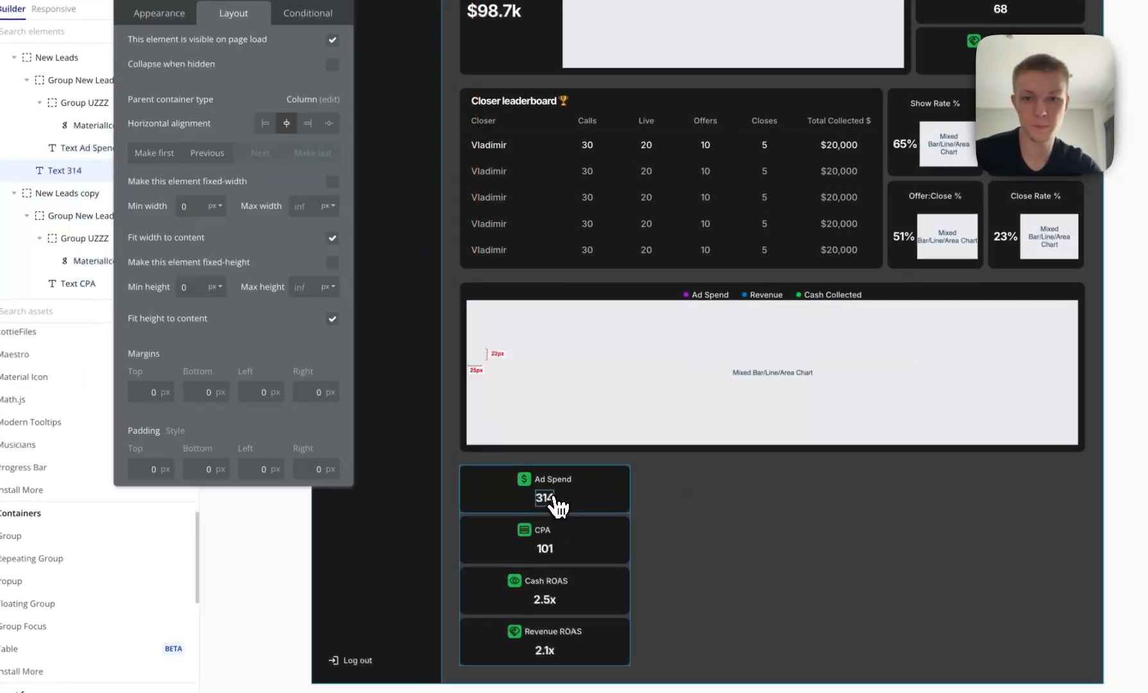
pyautogui.click(153, 17)
pyautogui.doubleClick(170, 52)
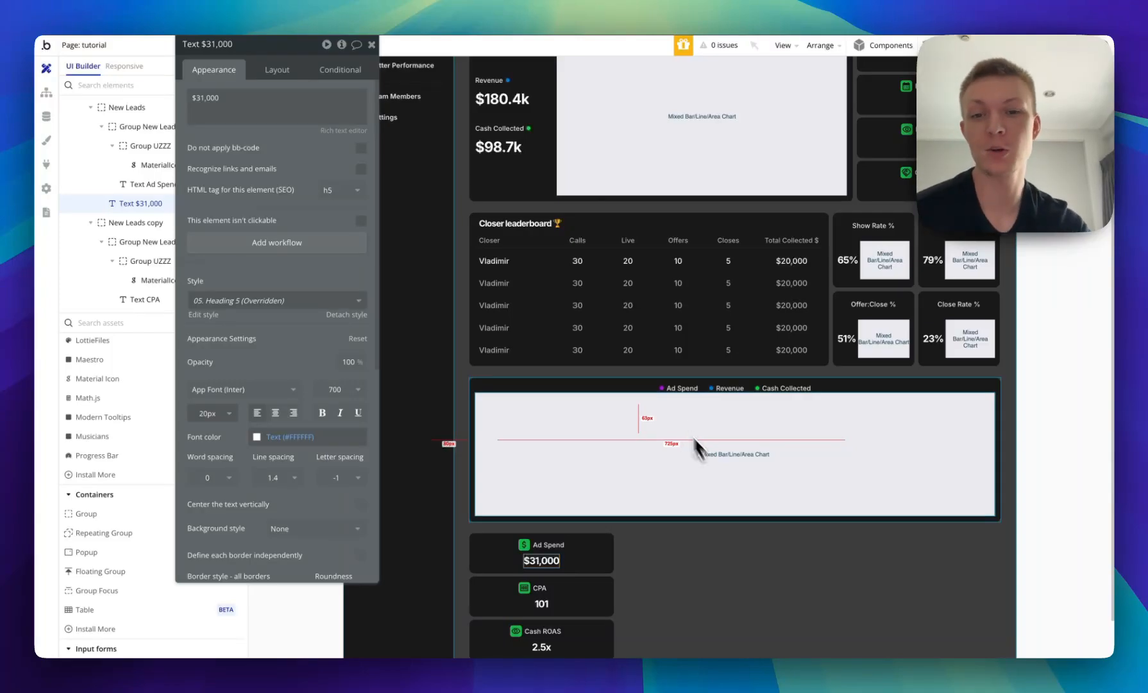
pyautogui.scroll(-2, 744, 521)
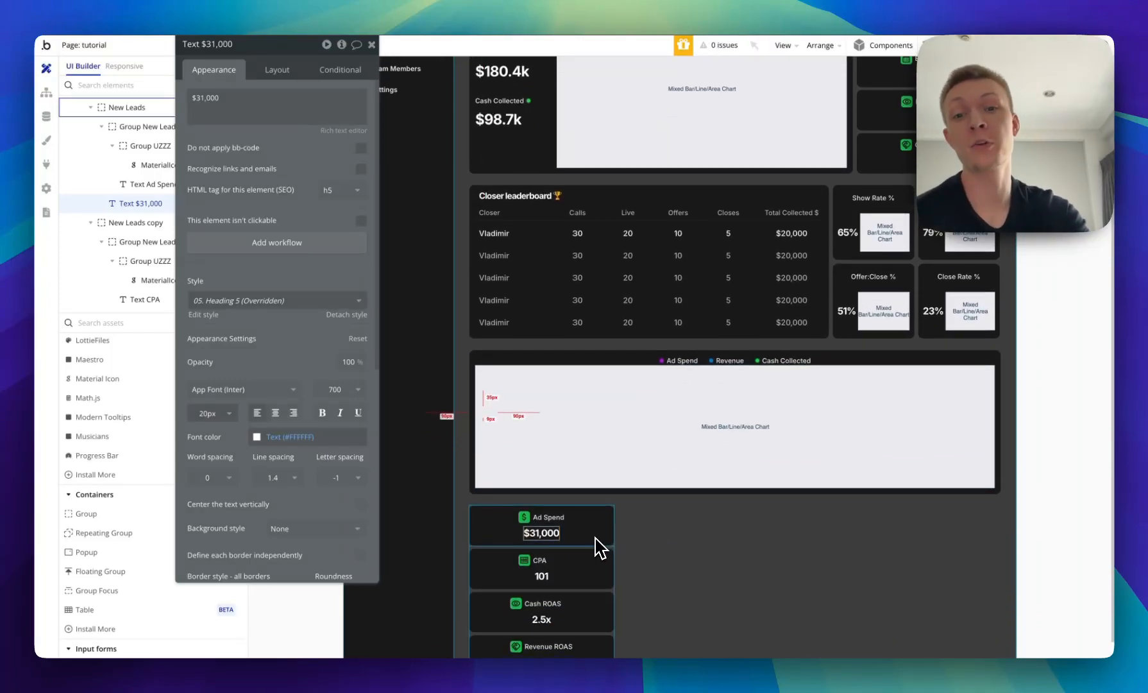
pyautogui.scroll(5, 603, 531)
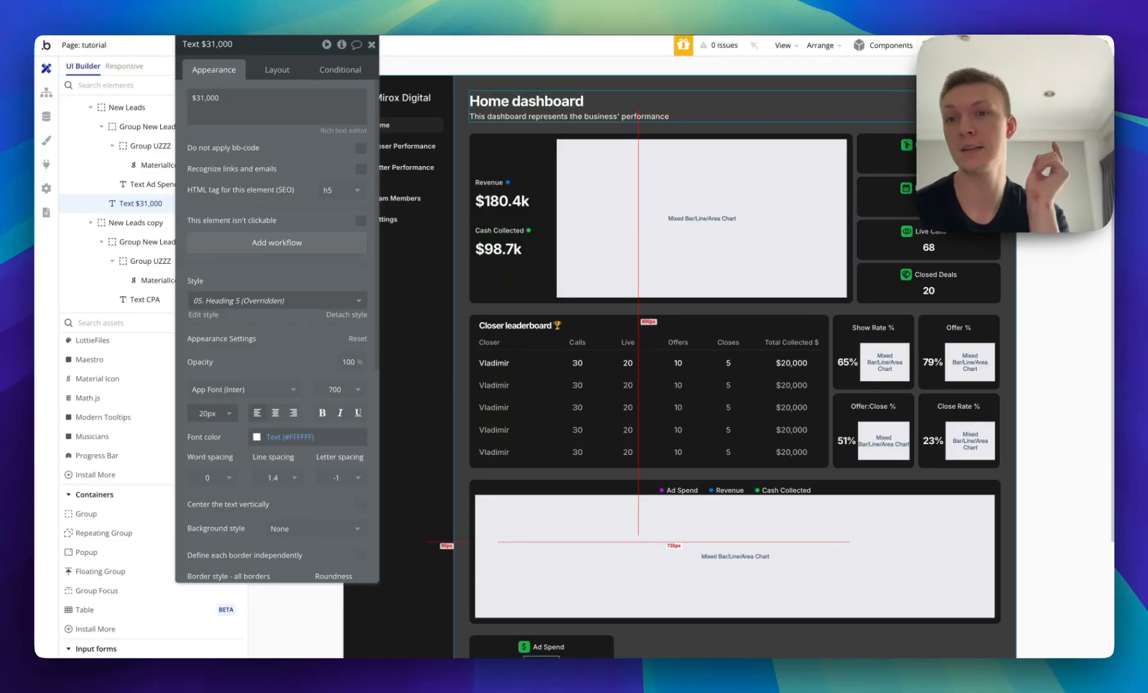
pyautogui.scroll(-3, 734, 352)
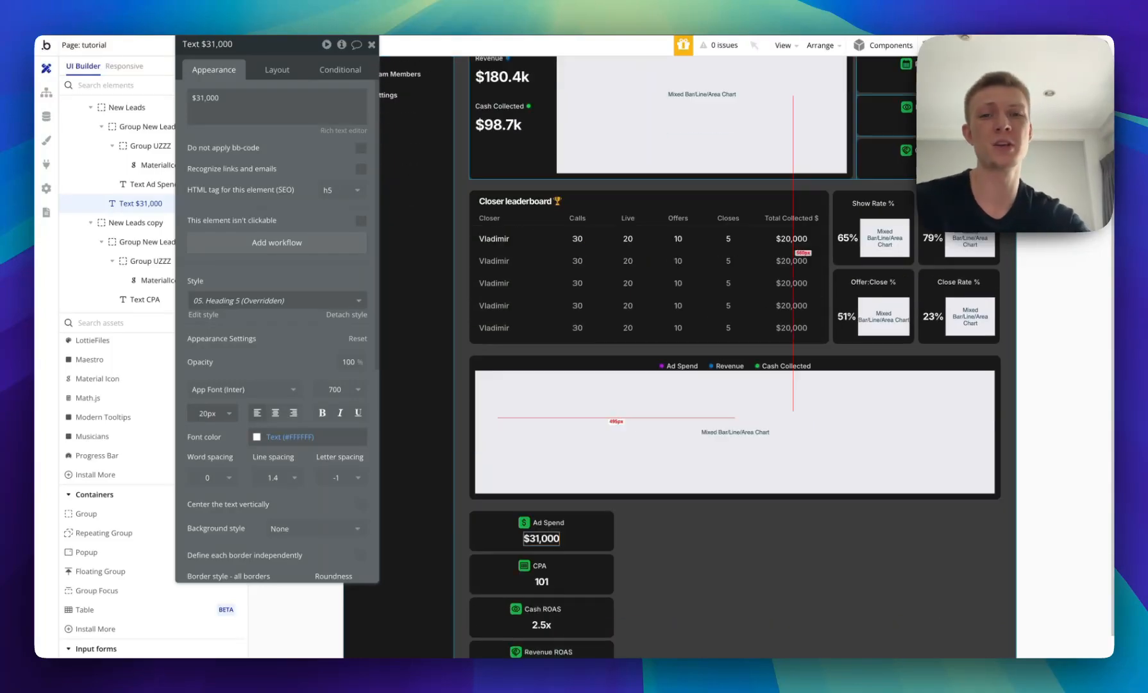
pyautogui.scroll(-1, 734, 353)
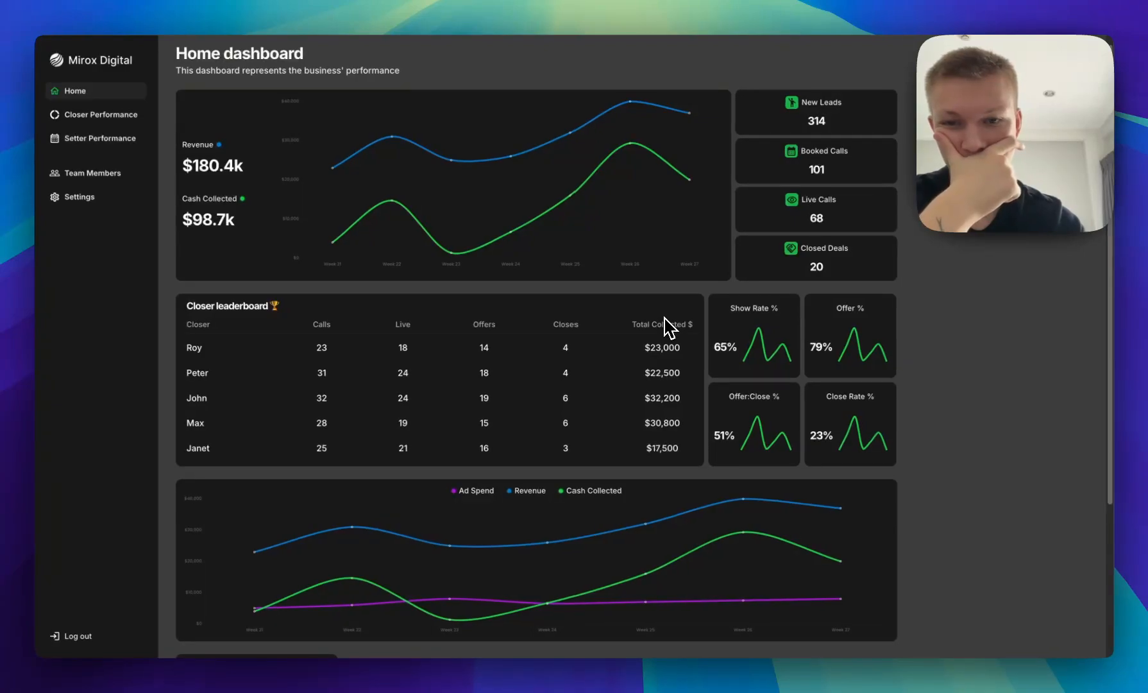
# Change the CPA card's value to $250.
pyautogui.scroll(-1, 392, 291)
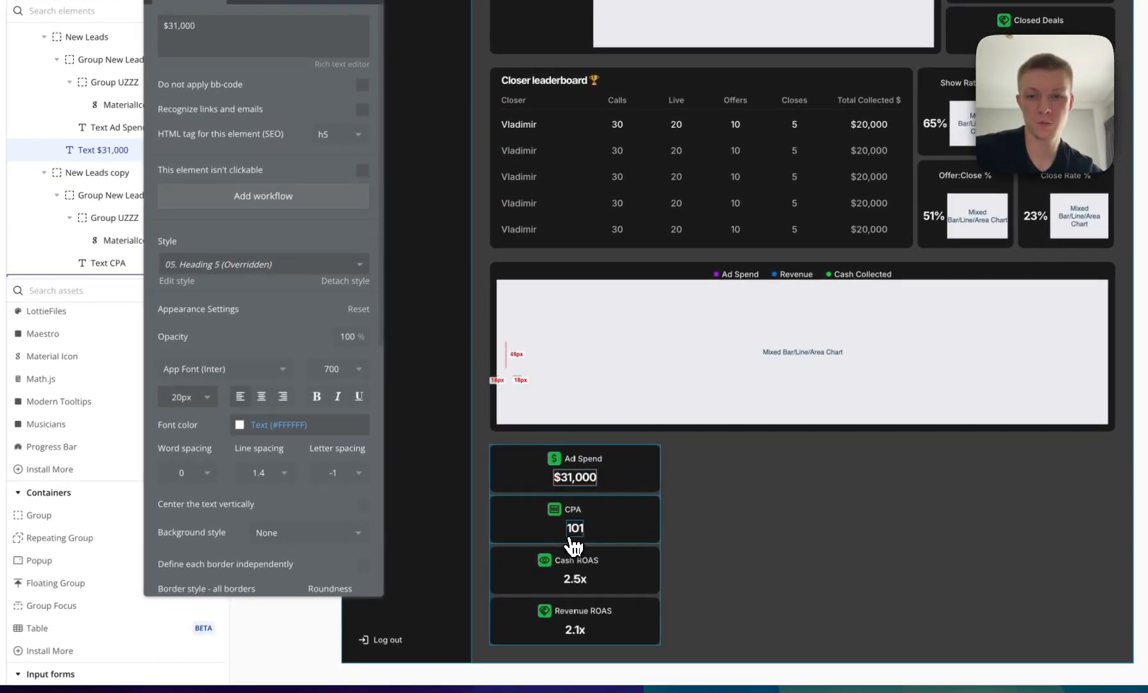
pyautogui.click(571, 536)
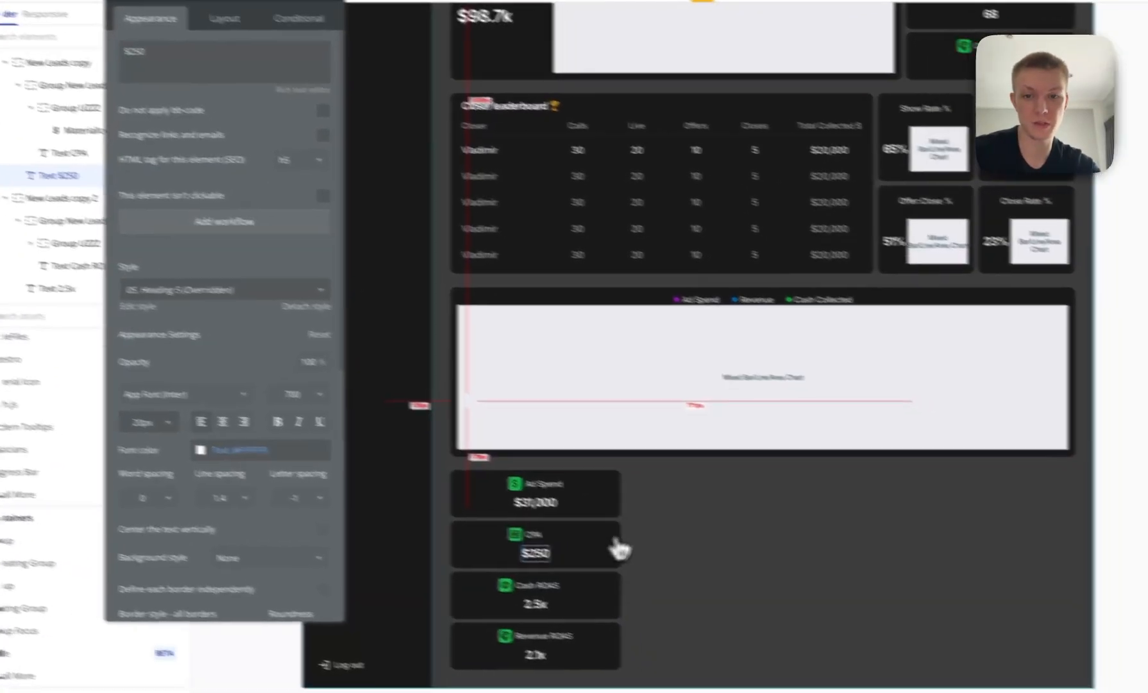
# Select the stat card column and the ad spend chart's container and group them in a row container.
pyautogui.click(611, 538)
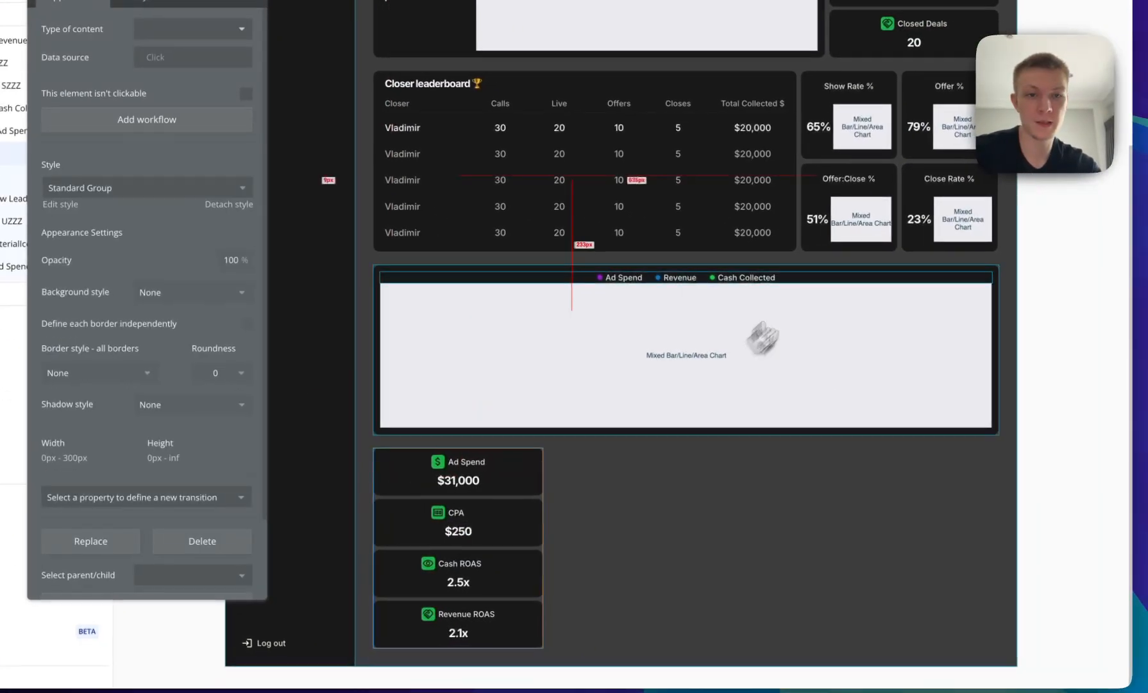
pyautogui.rightClick(872, 272)
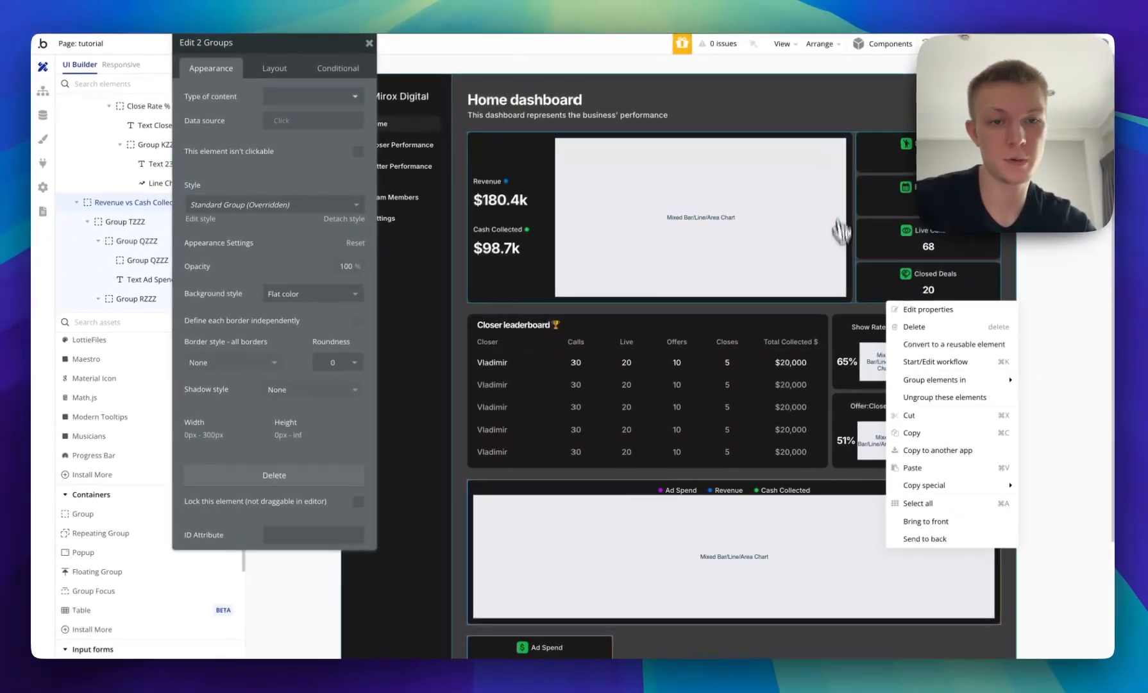
pyautogui.scroll(-3, 846, 256)
pyautogui.moveTo(909, 378)
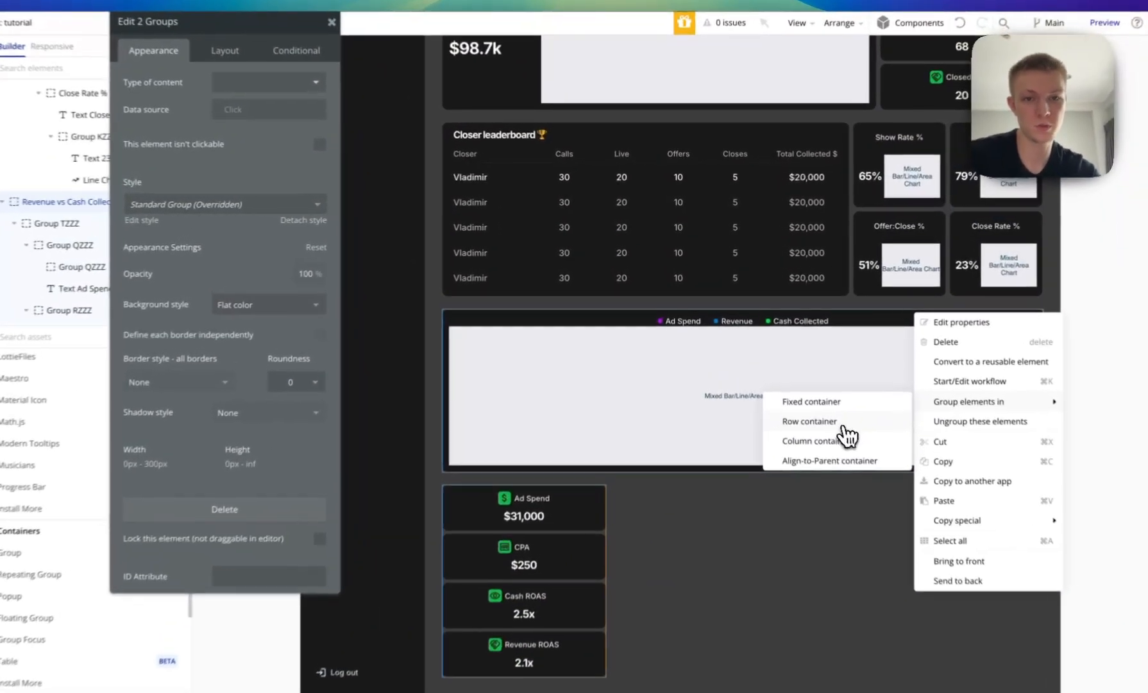
pyautogui.click(820, 397)
# Set the new row group's min width and min height to 0, with fit width to content off and fit height to content on.
pyautogui.click(266, 74)
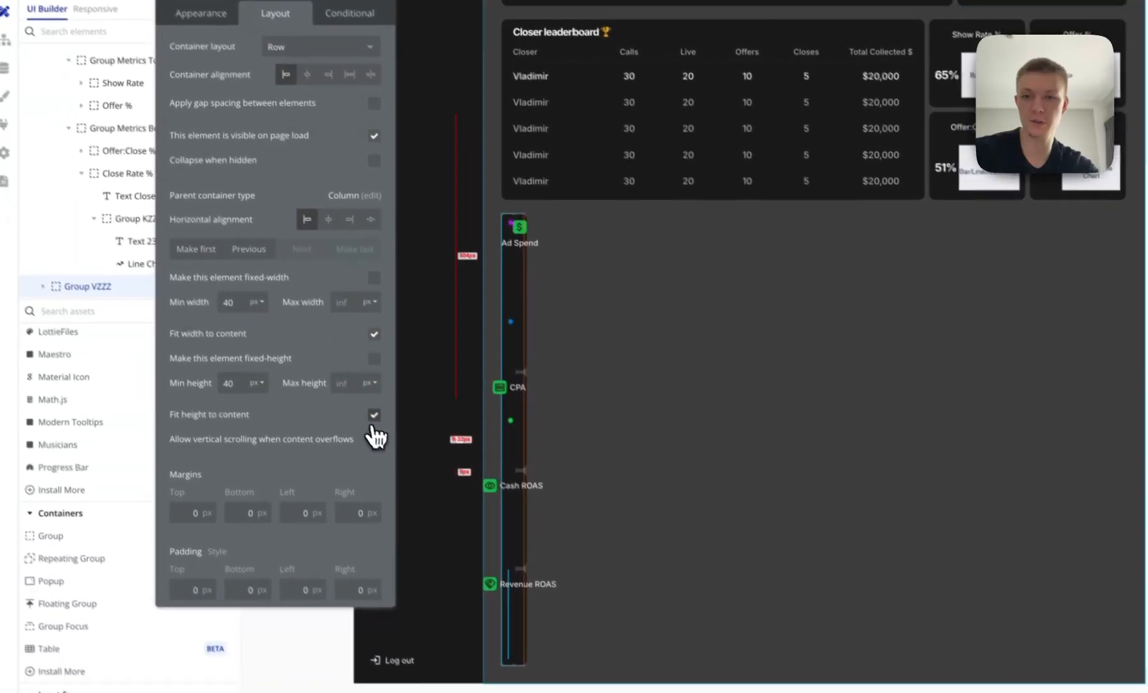
pyautogui.click(414, 456)
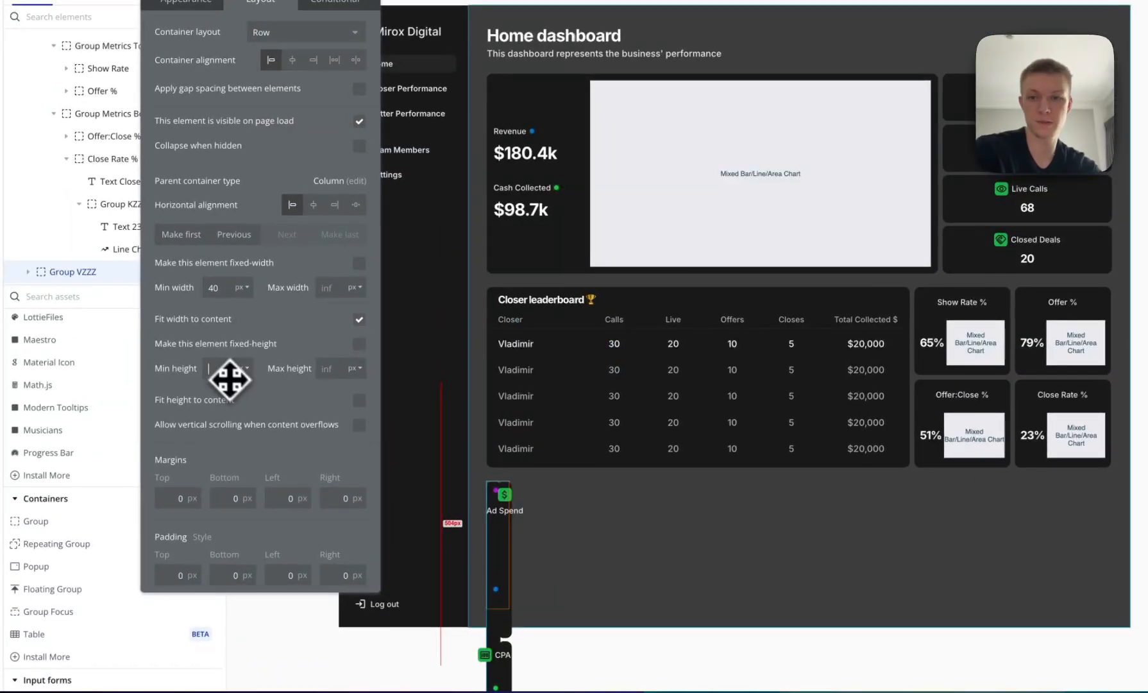
pyautogui.click(359, 400)
pyautogui.click(359, 319)
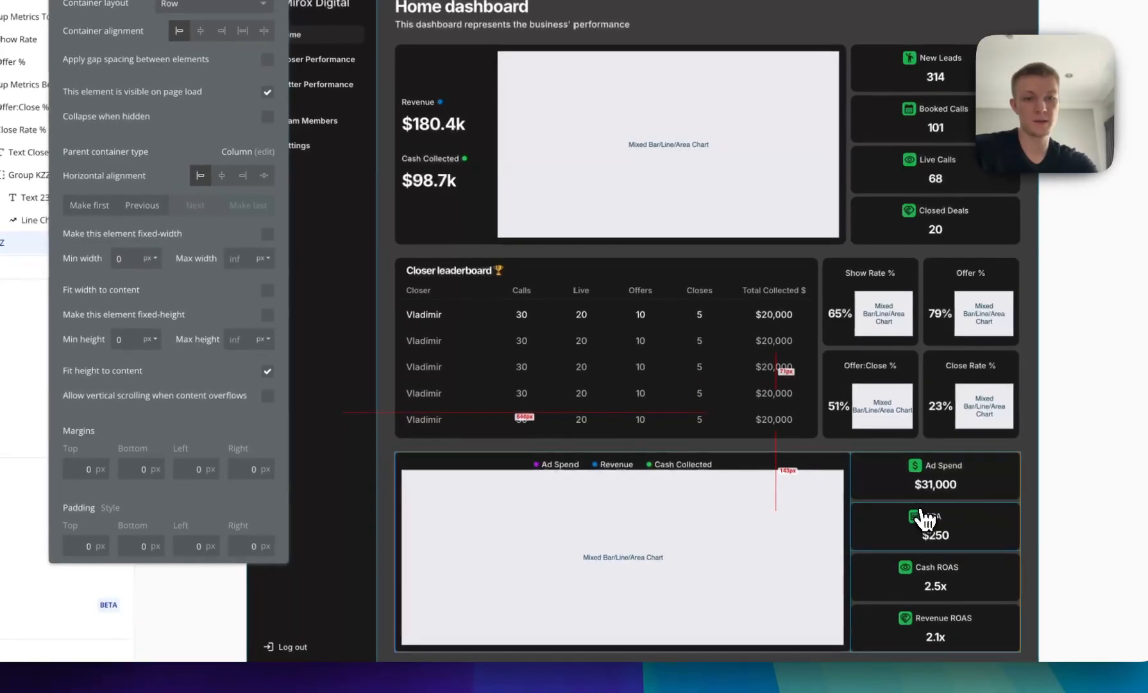
# Set the max width of the column group holding the four new stat cards to 250 px.
pyautogui.click(966, 501)
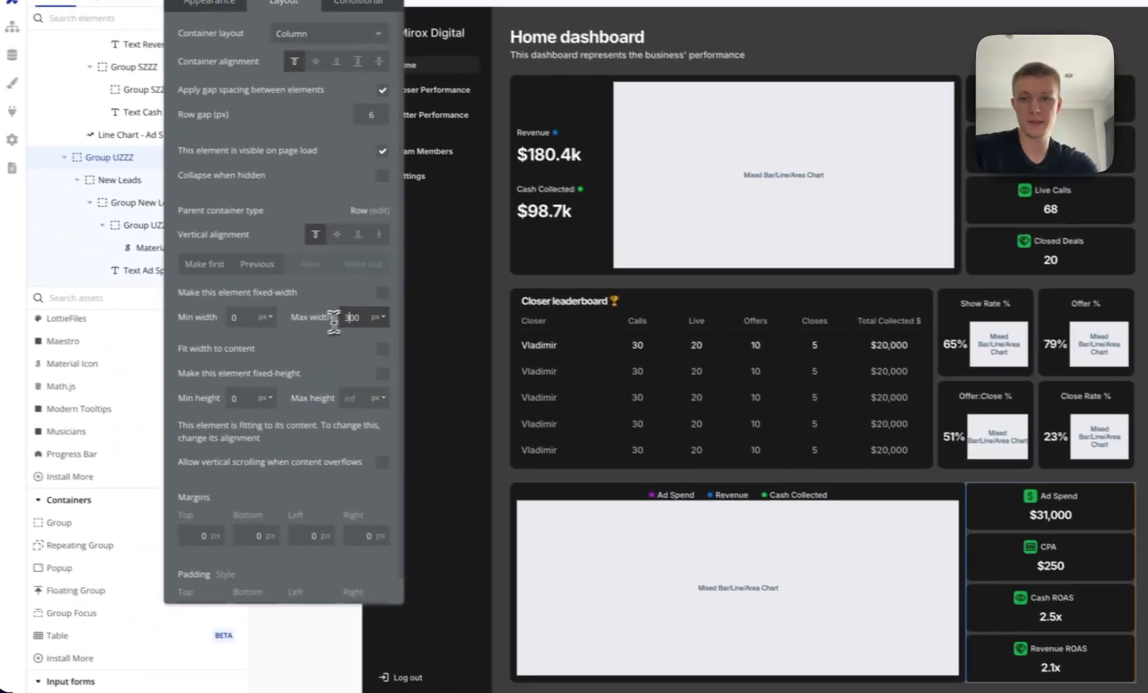
pyautogui.doubleClick(233, 286)
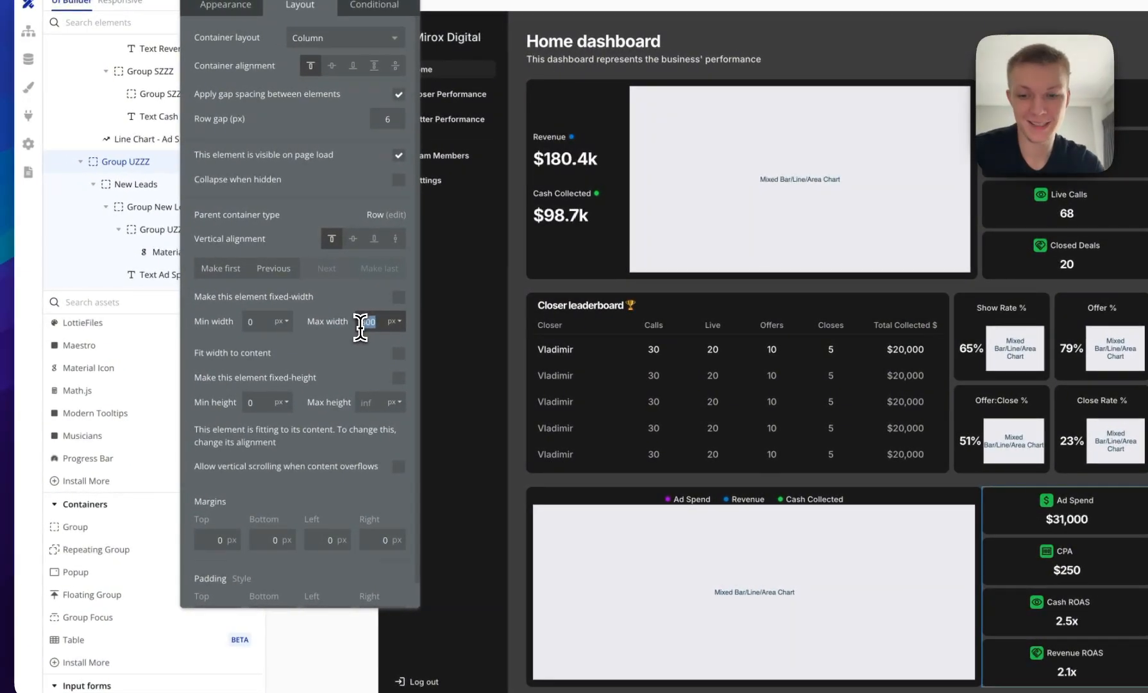
pyautogui.write('250')
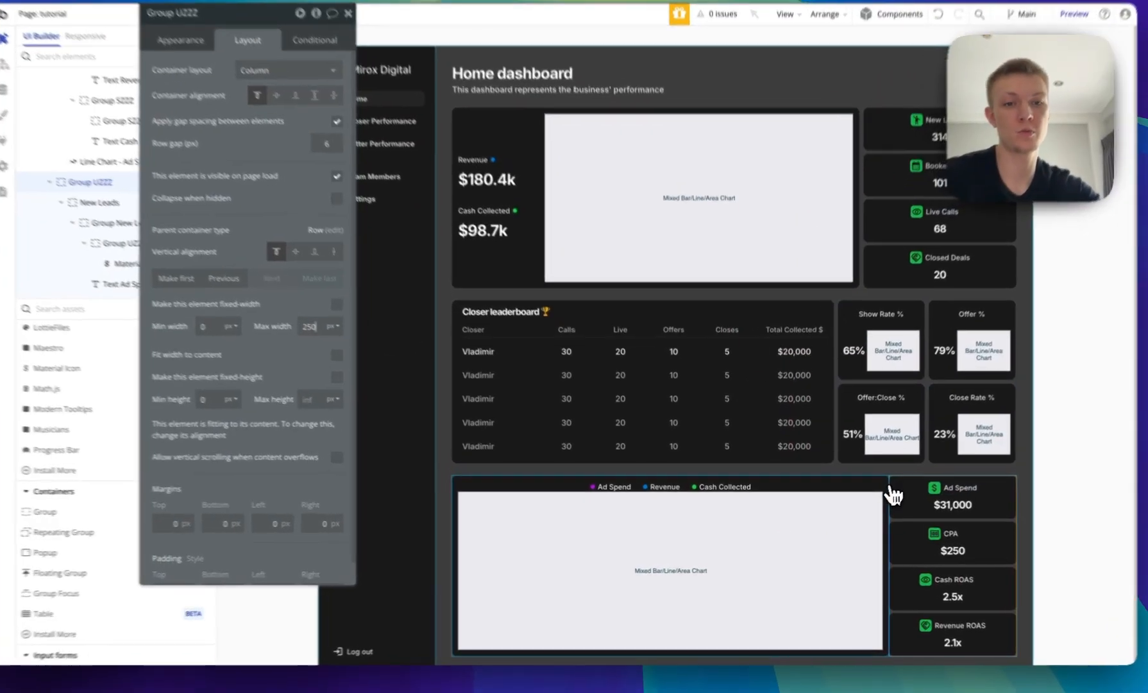
# Set the max width of the ad spend chart's container to 600 px and of the stat card column to 200 px.
pyautogui.click(893, 494)
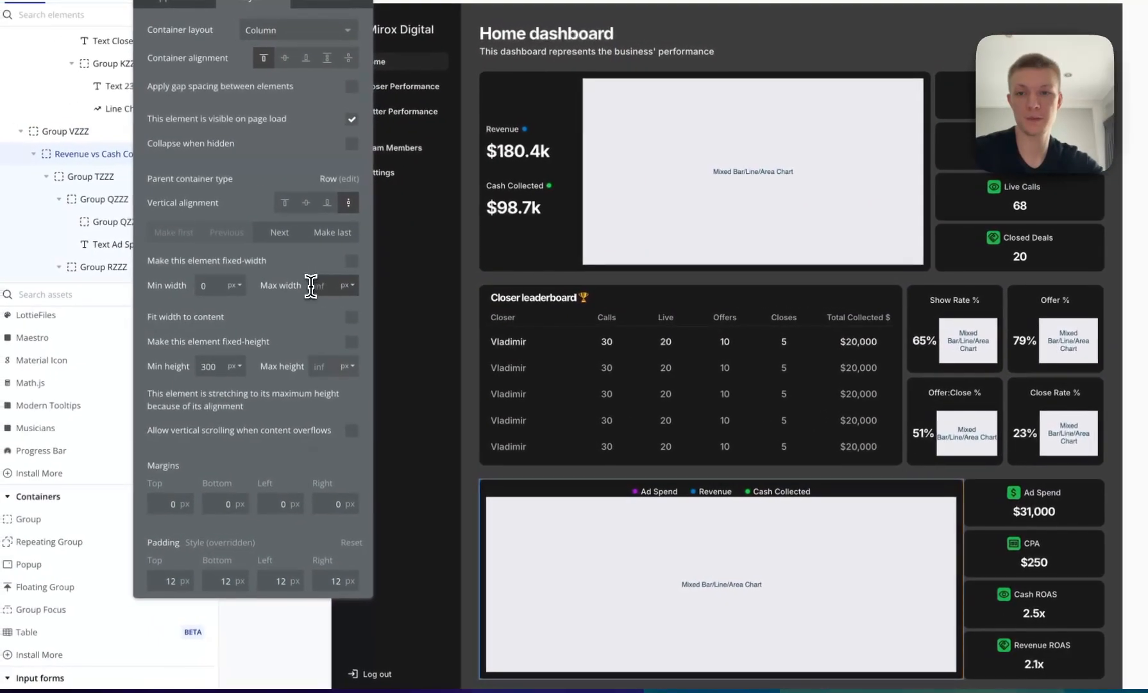
pyautogui.click(318, 286)
pyautogui.write('600')
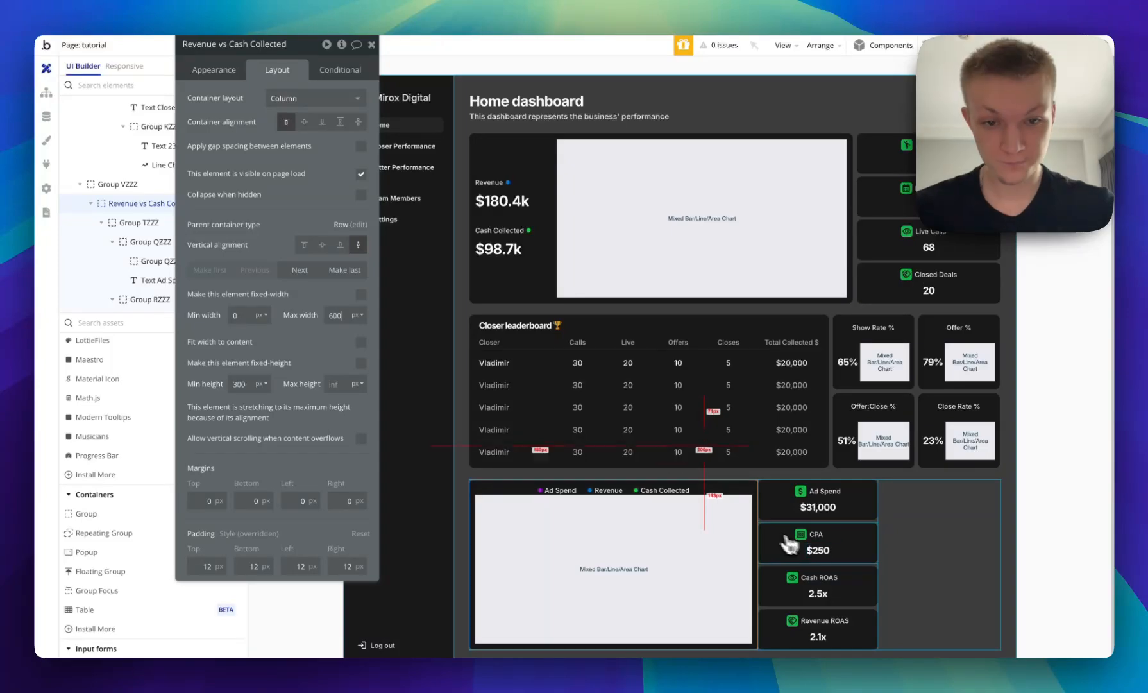
pyautogui.click(817, 542)
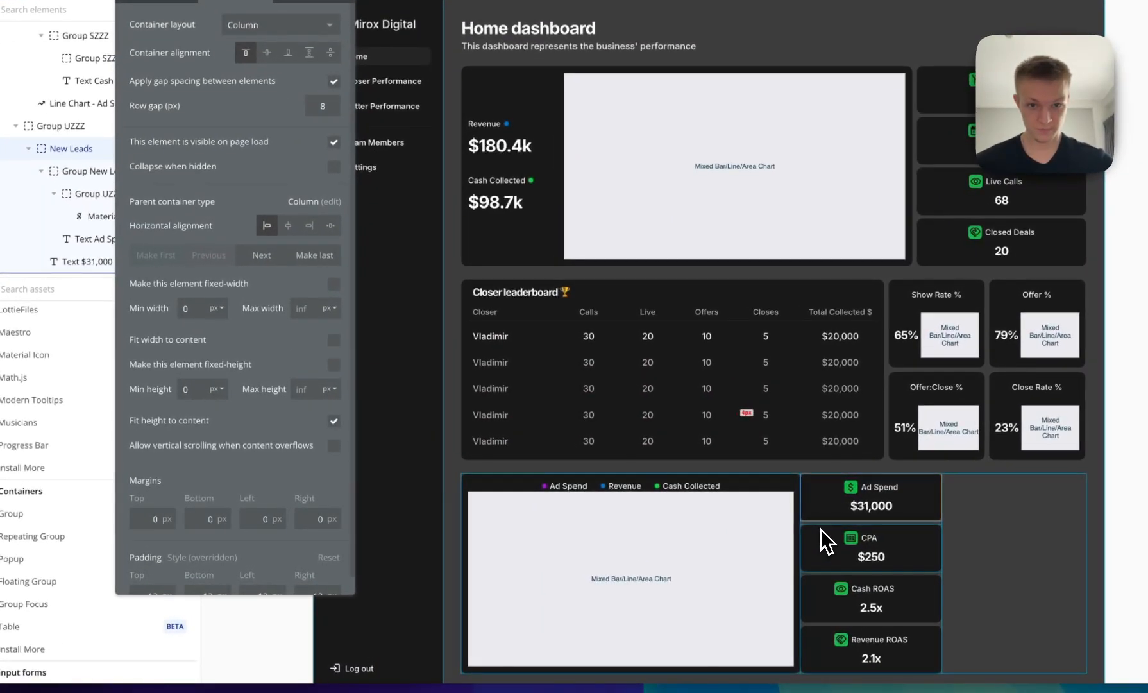
pyautogui.click(821, 523)
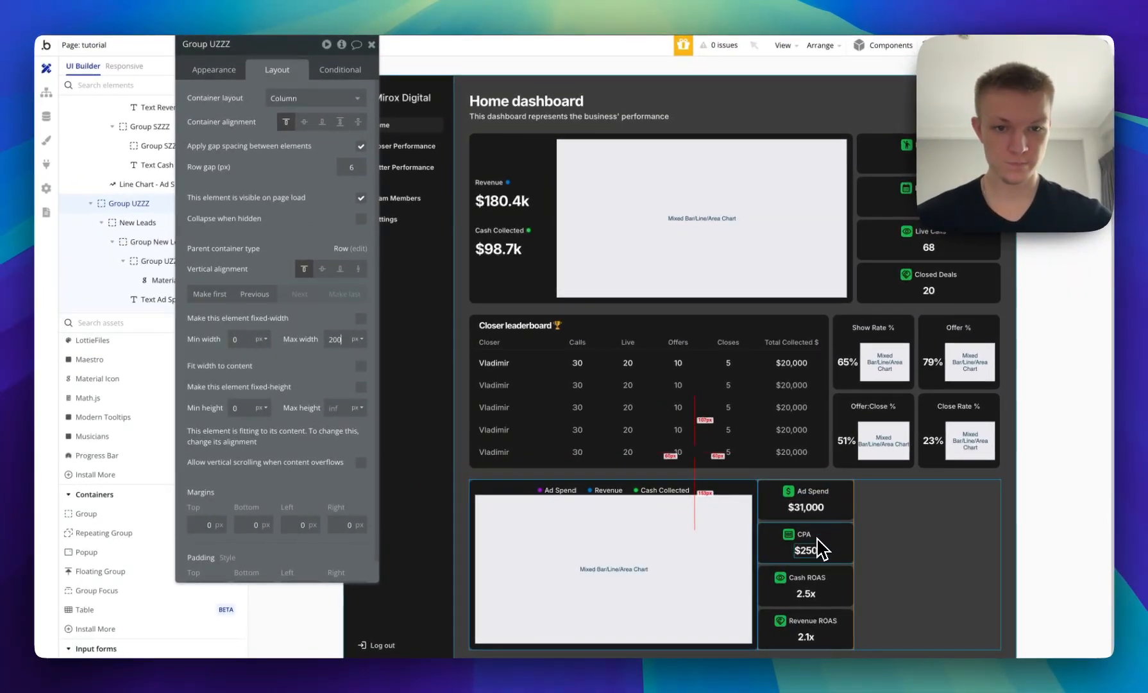
pyautogui.click(875, 639)
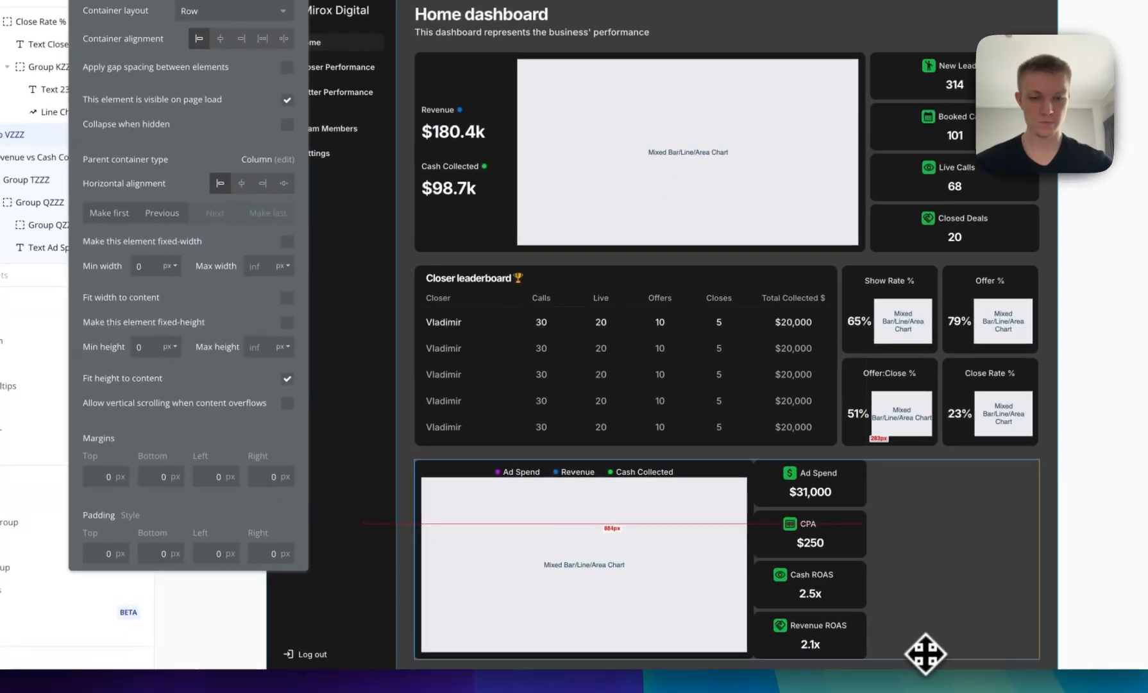
# Delete the icons from the Revenue ROAS, Cash ROAS, CPA and Ad Spend cards.
pyautogui.click(787, 632)
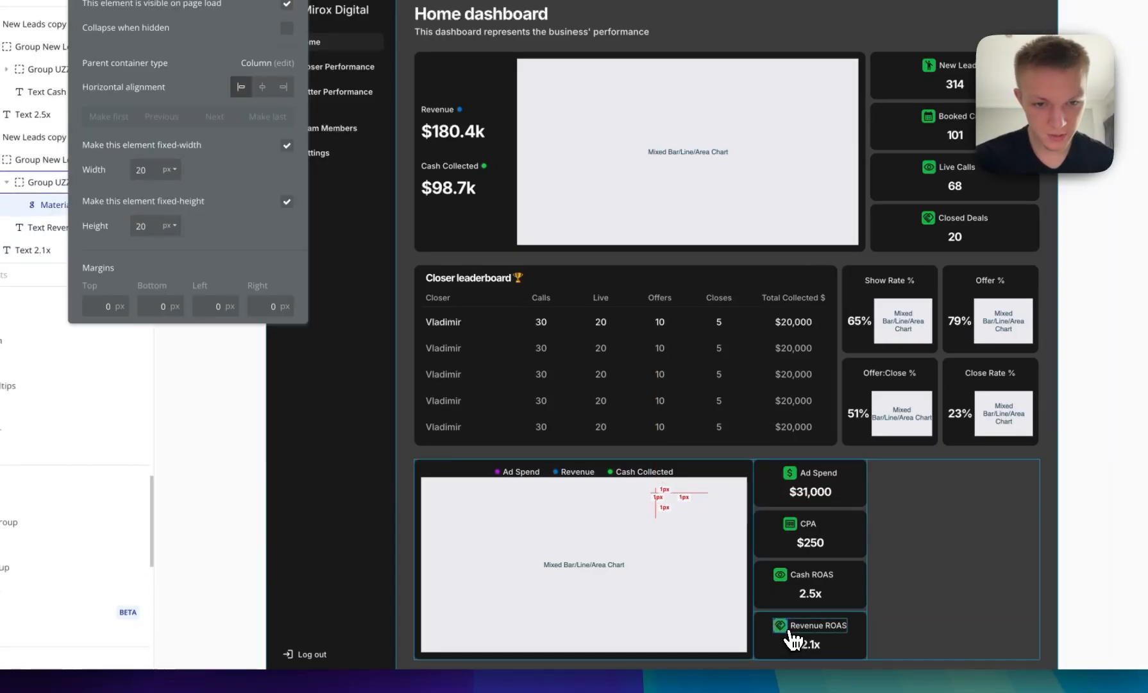
pyautogui.click(790, 632)
pyautogui.press('Delete')
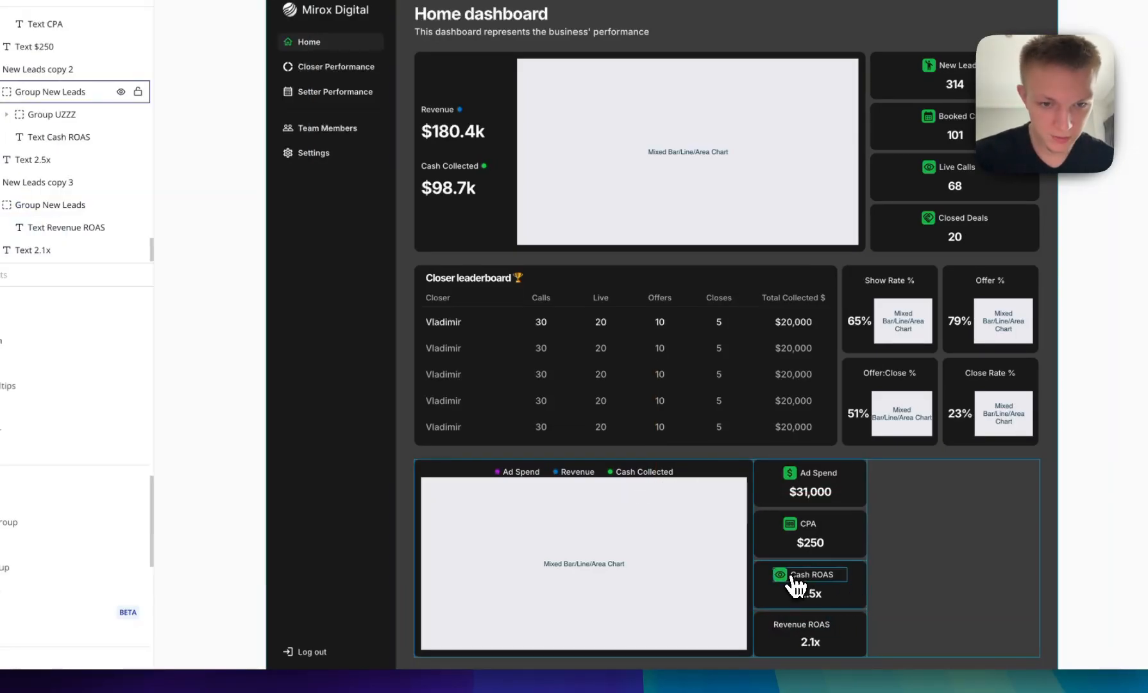
pyautogui.click(792, 580)
pyautogui.press('Delete')
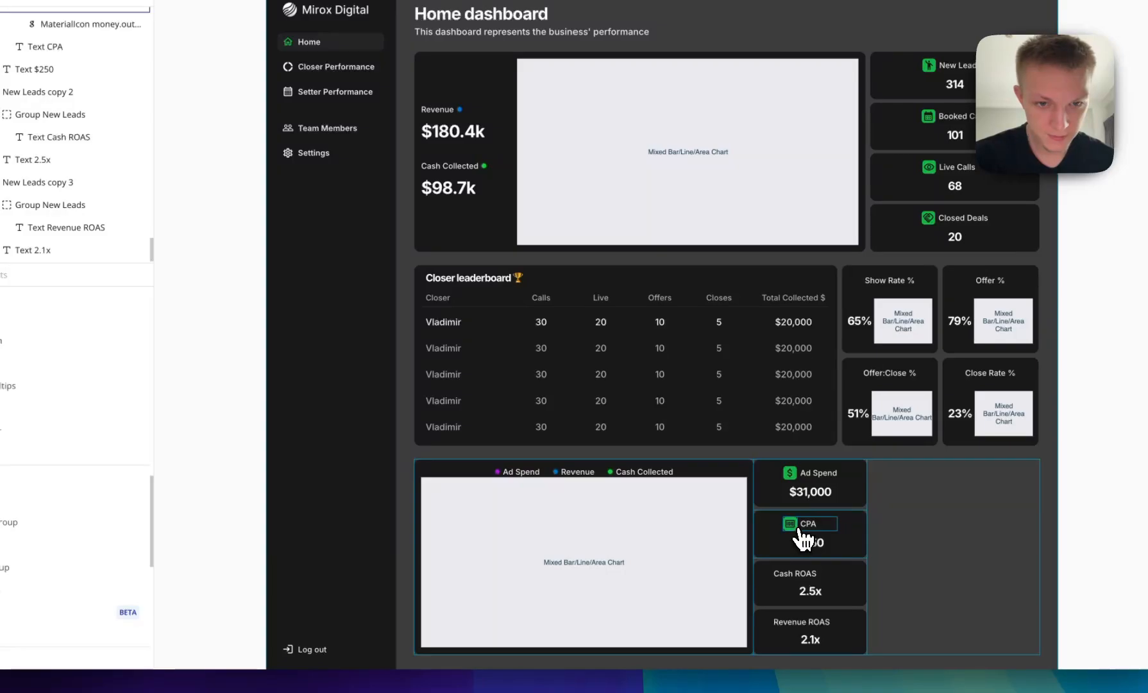
pyautogui.press('Delete')
pyautogui.click(797, 484)
pyautogui.press('Delete')
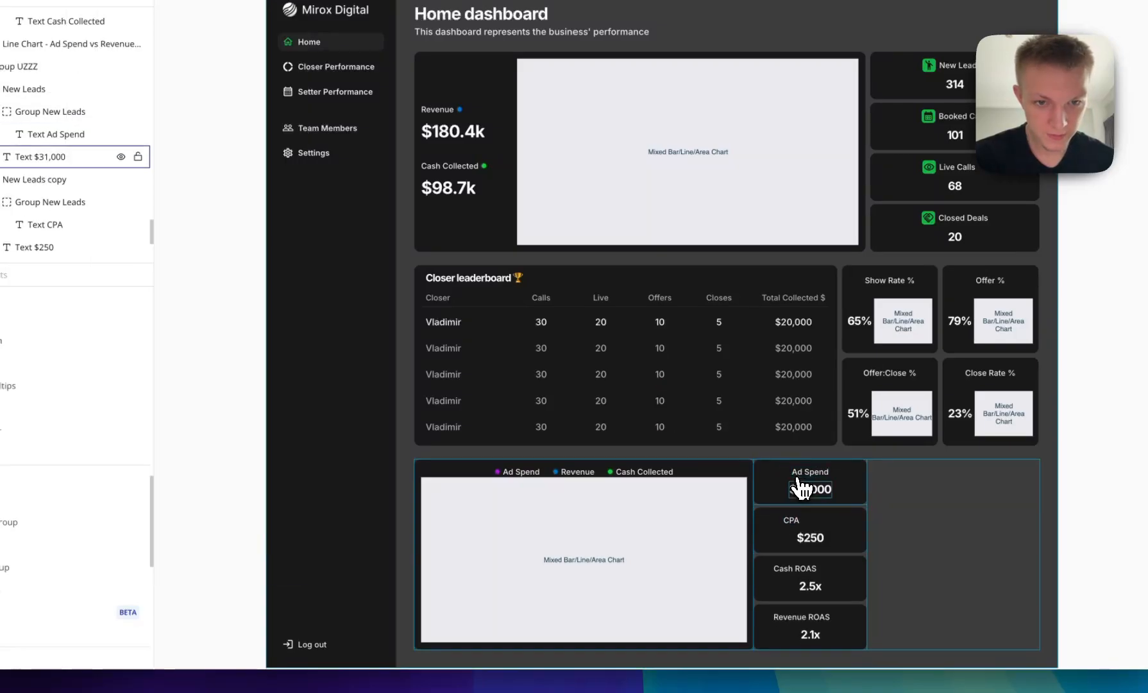
# Set the min width of the heading groups in the four new stat cards to 0, with fit width to content on.
pyautogui.click(810, 525)
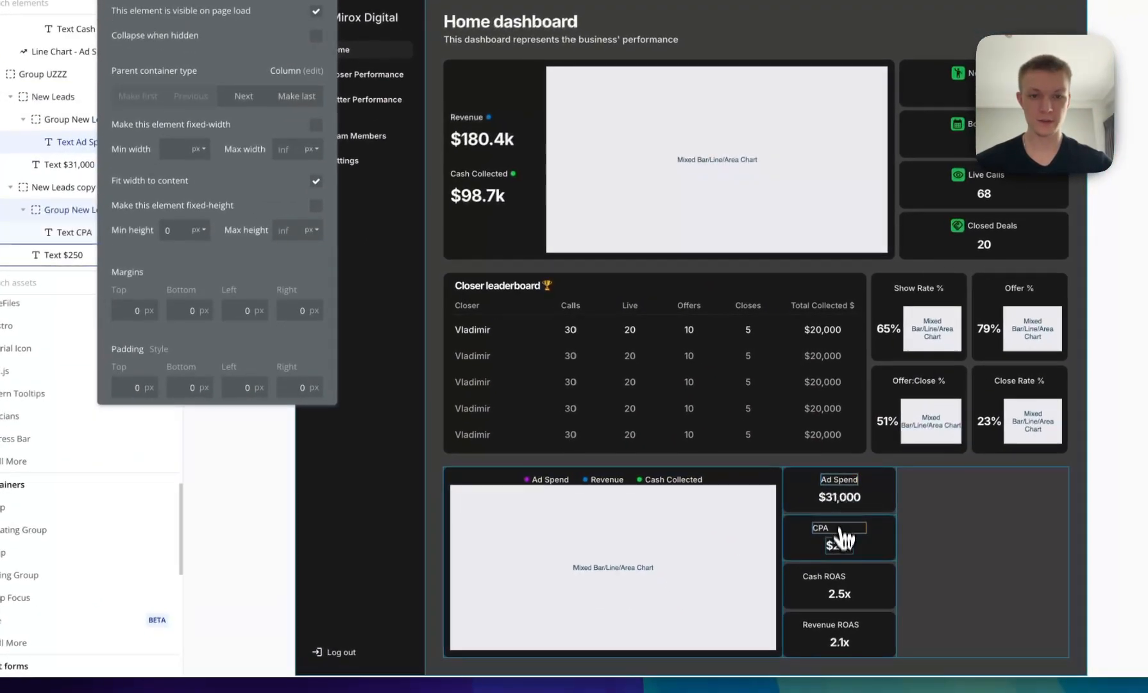
pyautogui.click(841, 577)
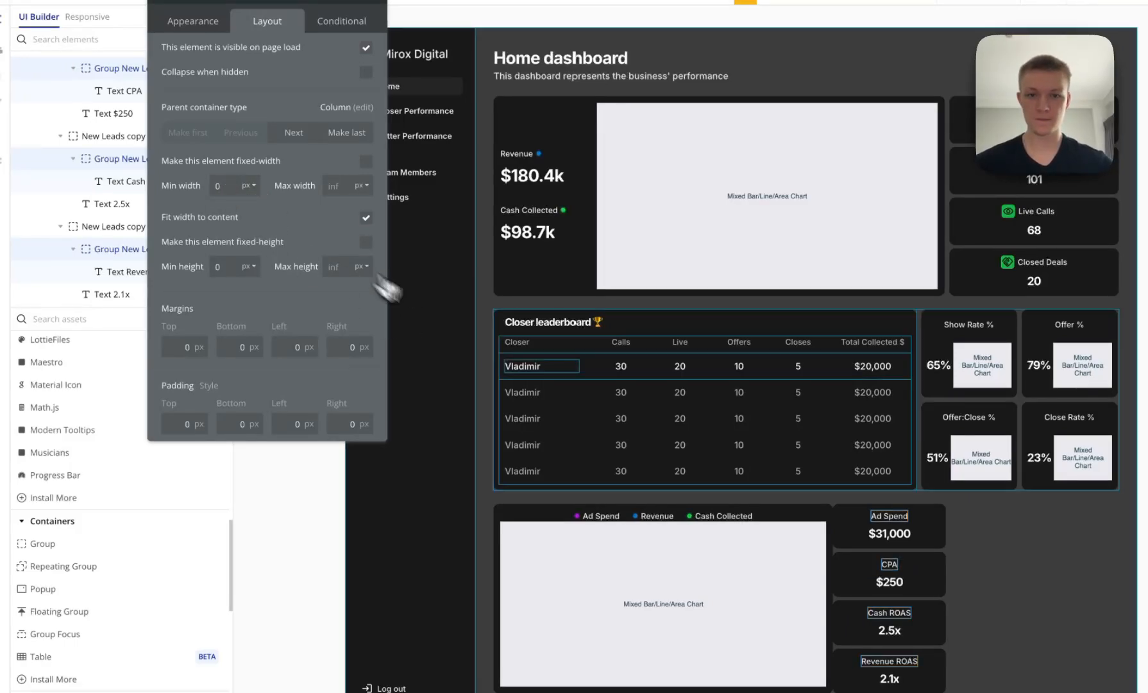
# Apply gap spacing to the row group holding the ad spend chart and stat cards, with row and column gaps of 8 px.
pyautogui.click(1090, 593)
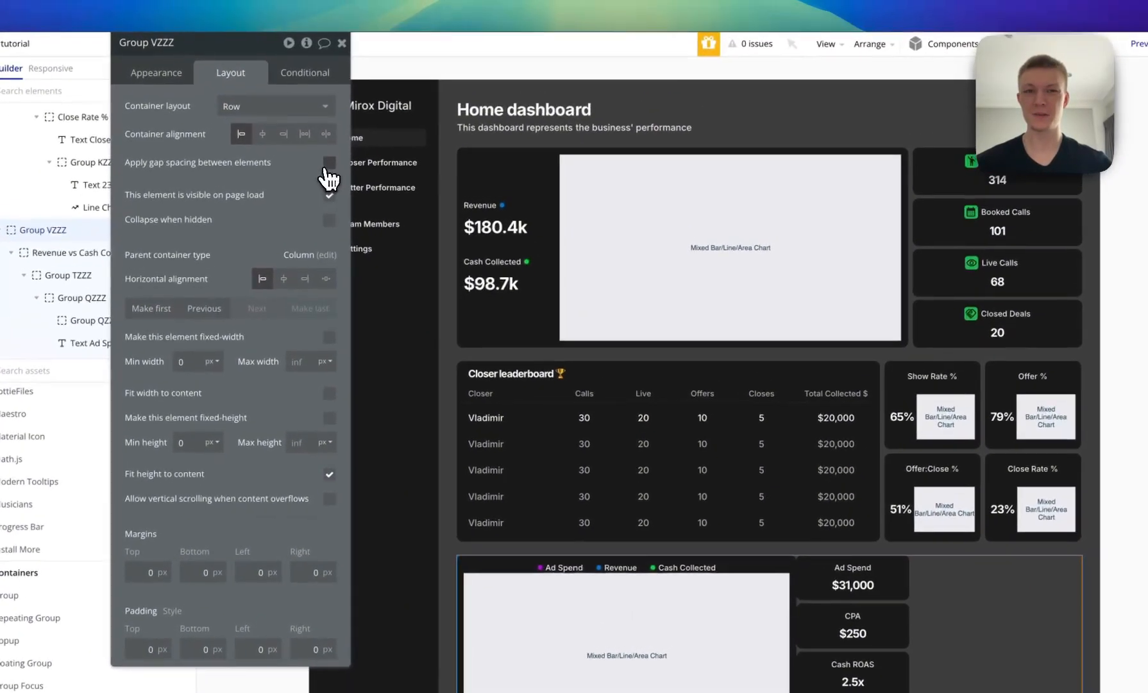
pyautogui.click(345, 135)
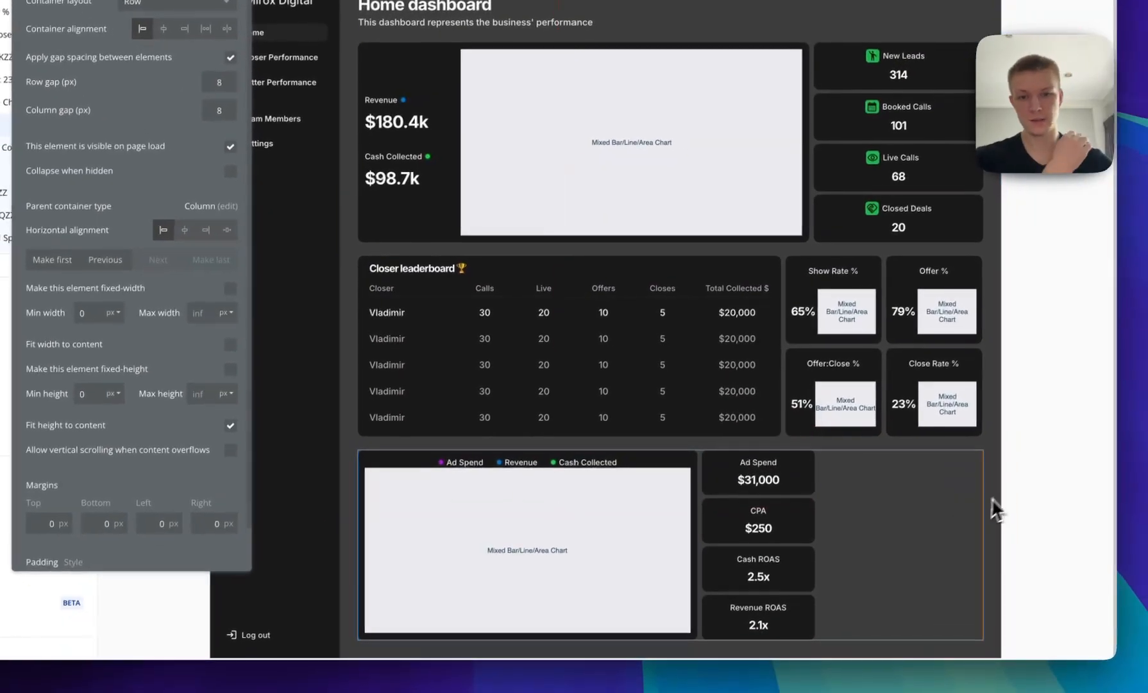
pyautogui.click(1145, 590)
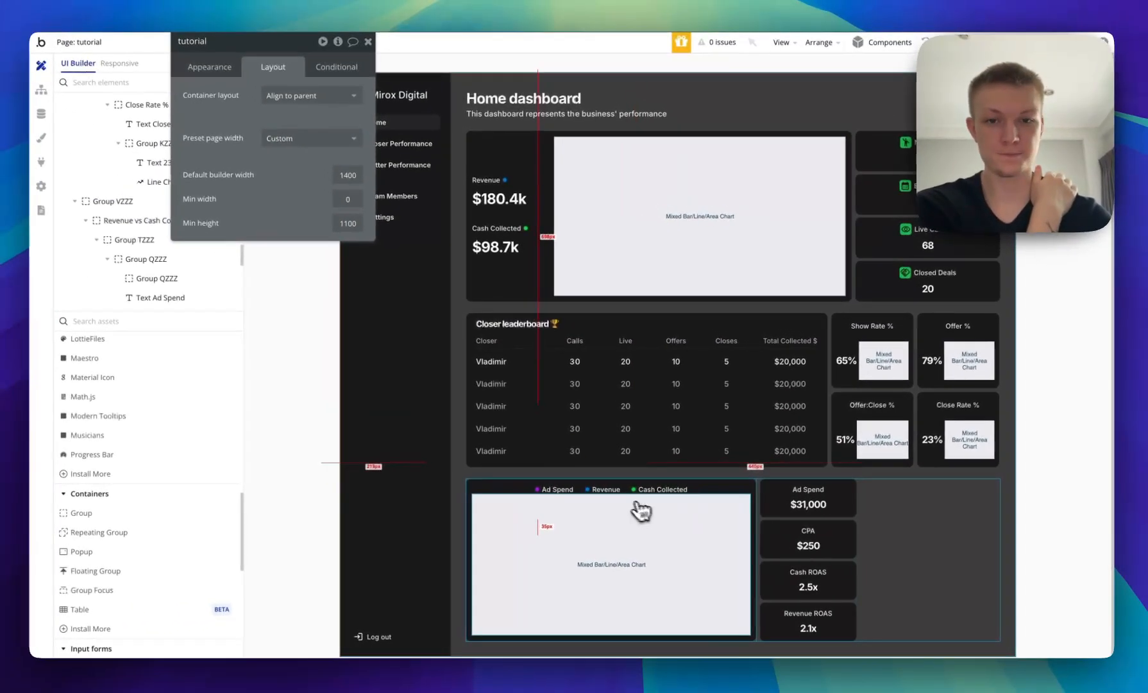
# Turn on gap spacing between elements in the ad spend chart's container.
pyautogui.click(708, 498)
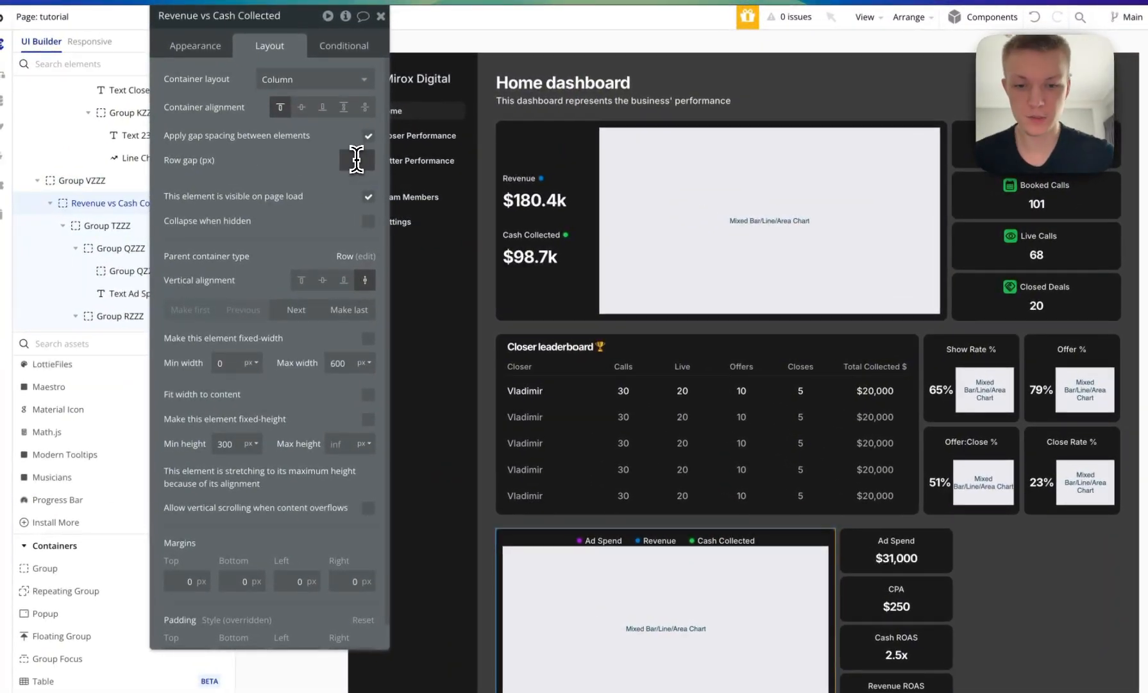
pyautogui.click(965, 551)
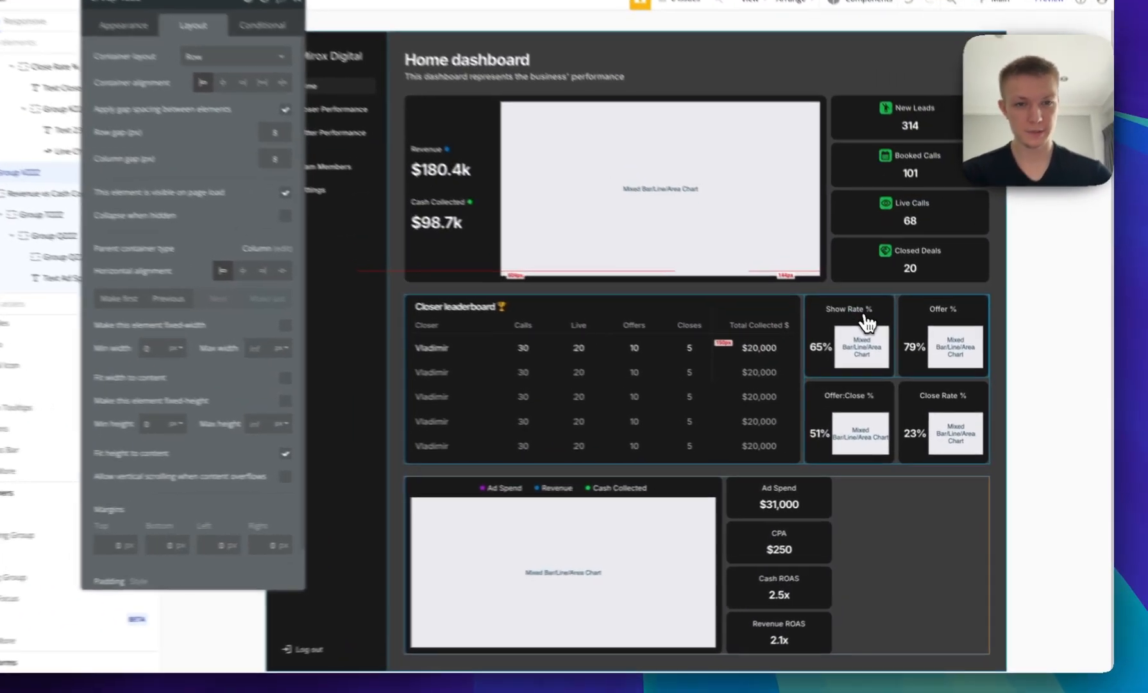
pyautogui.click(883, 336)
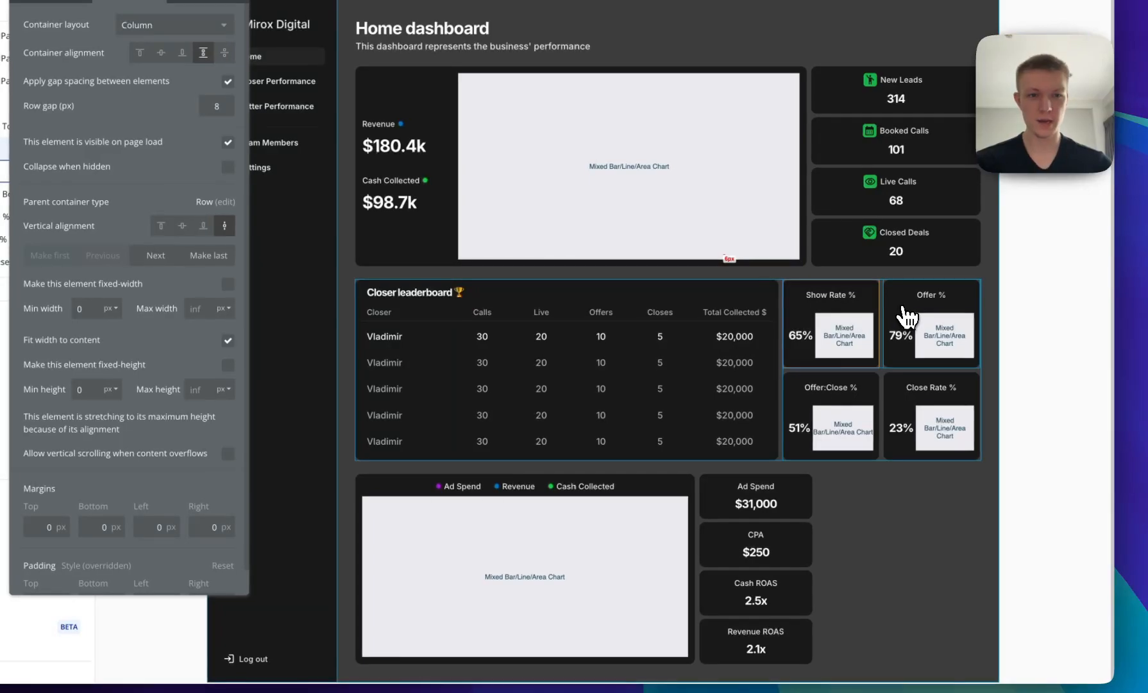
pyautogui.click(906, 541)
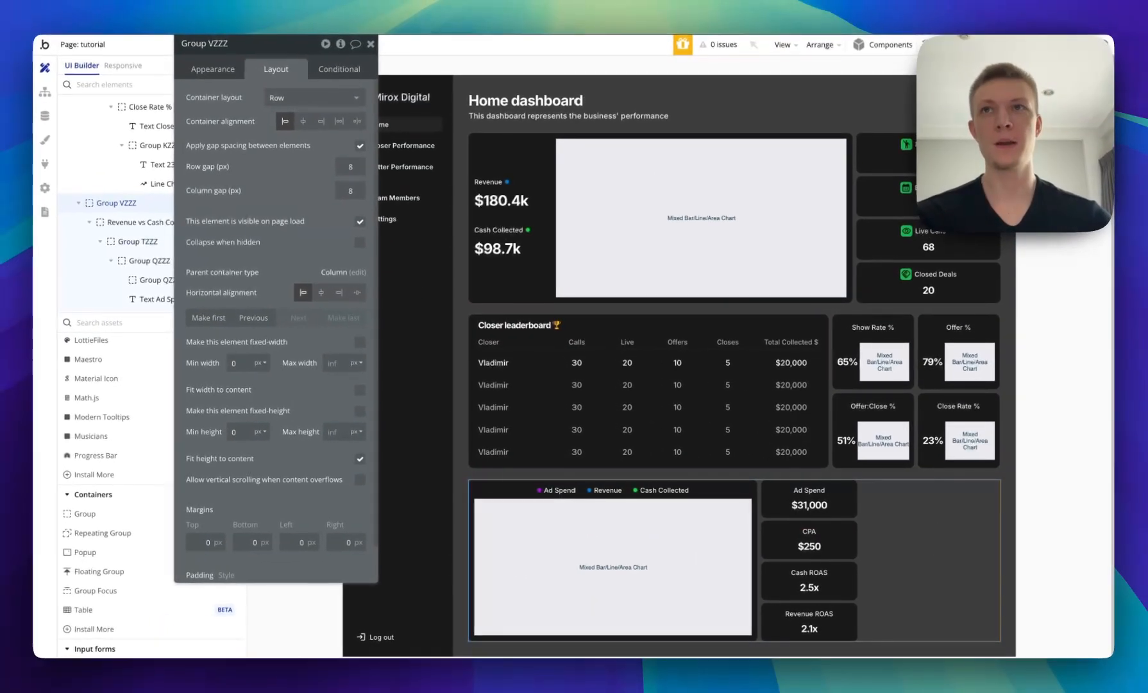
# Copy the closer leaderboard heading, paste it below the ad spend row and change its text to "Lead Source Leadearboard".
pyautogui.click(536, 325)
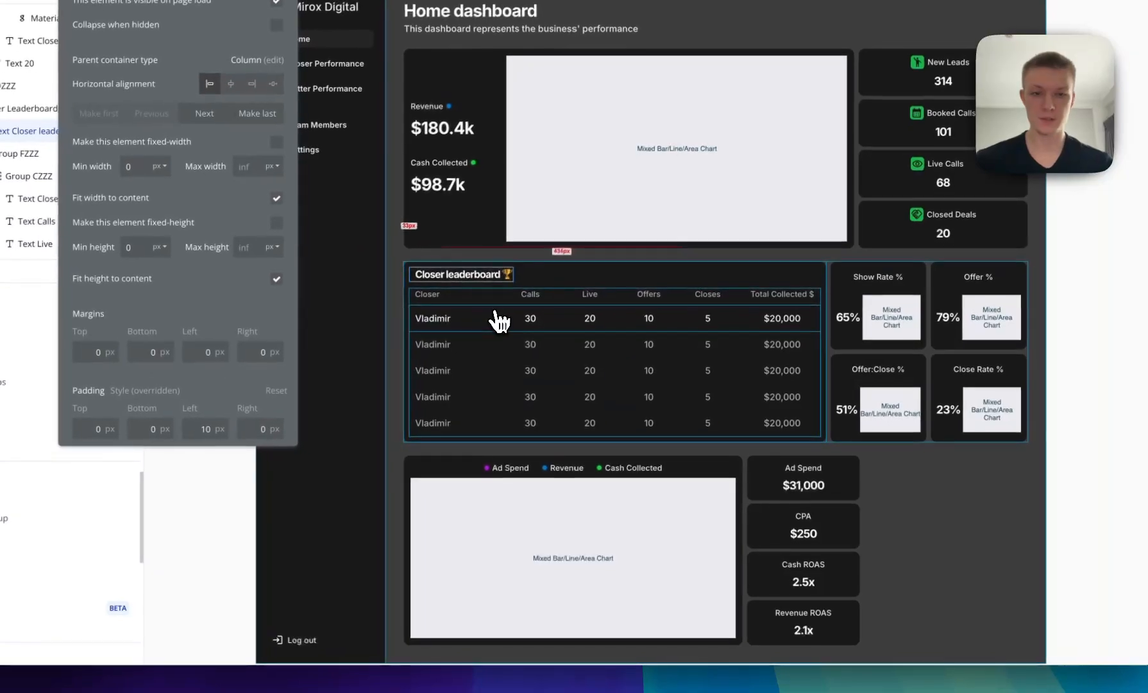
pyautogui.click(936, 513)
pyautogui.scroll(-1, 943, 514)
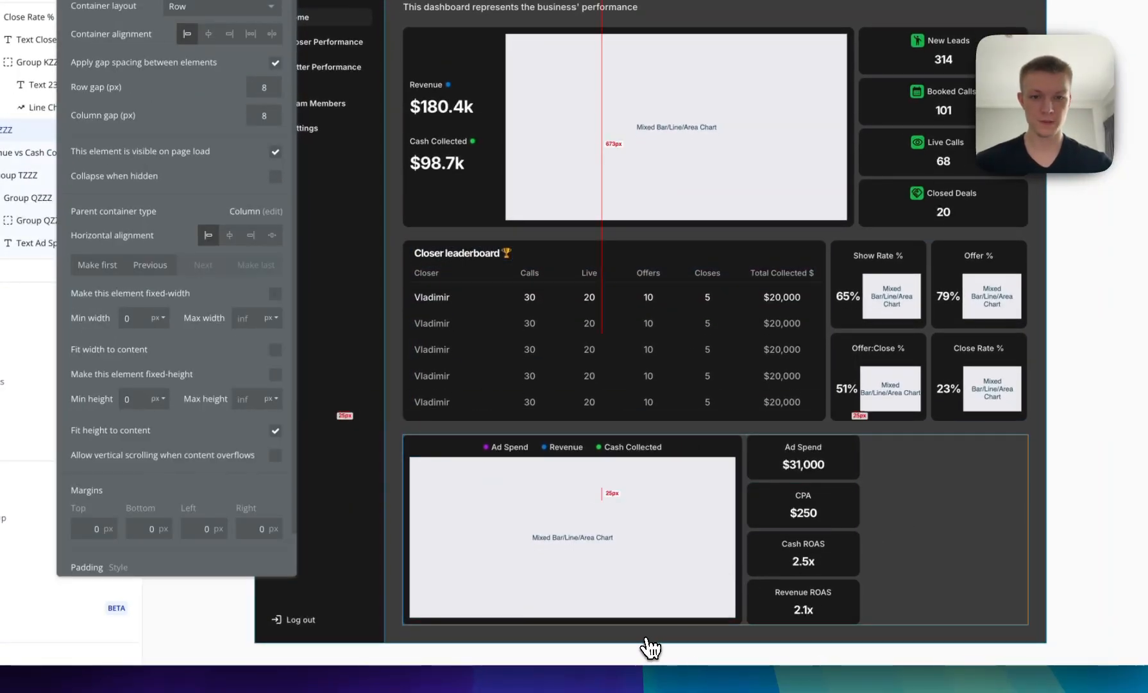
pyautogui.press('super+v')
pyautogui.scroll(-1, 679, 609)
pyautogui.click(247, 65)
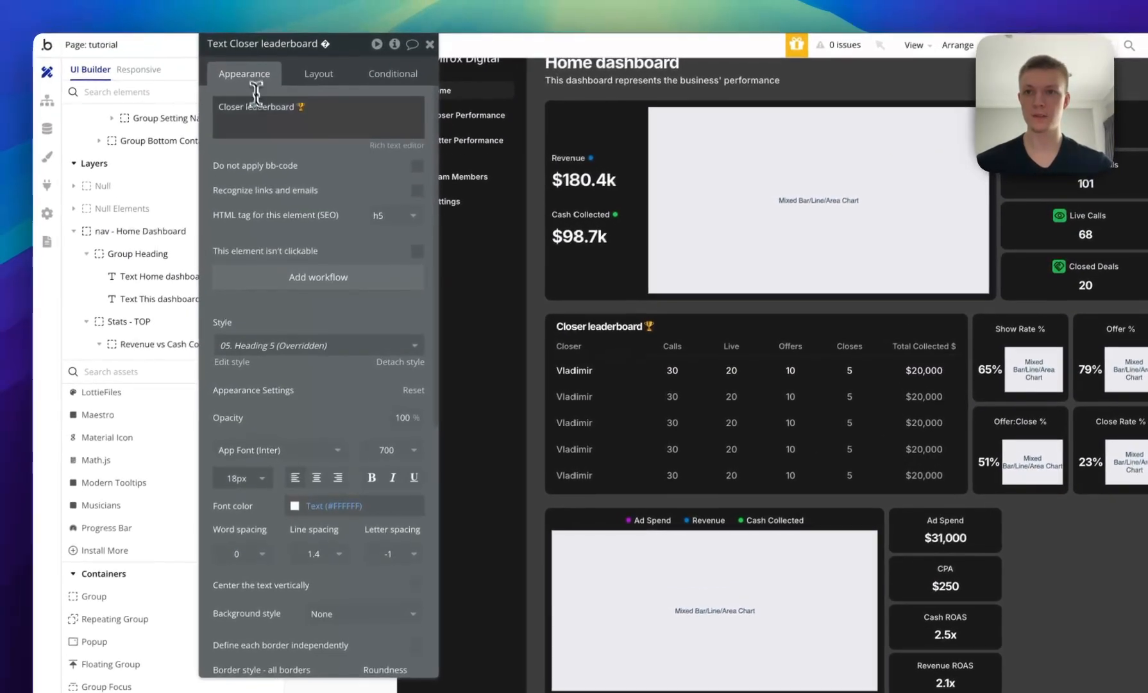
pyautogui.tripleClick(265, 111)
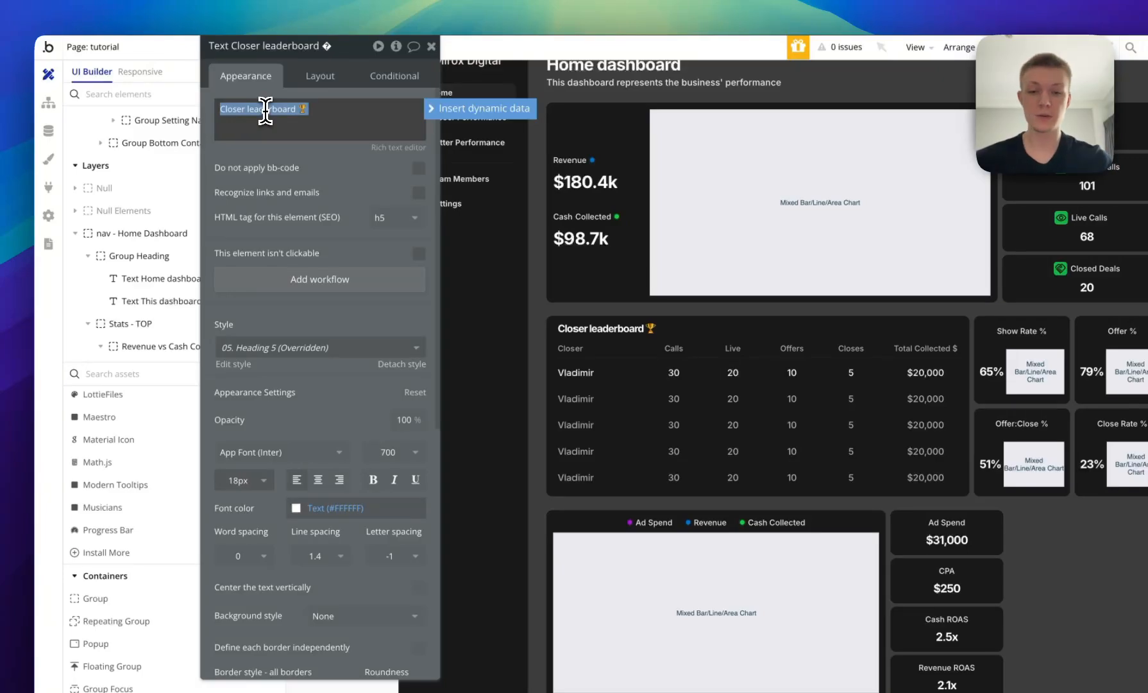
pyautogui.write('Top Lead')
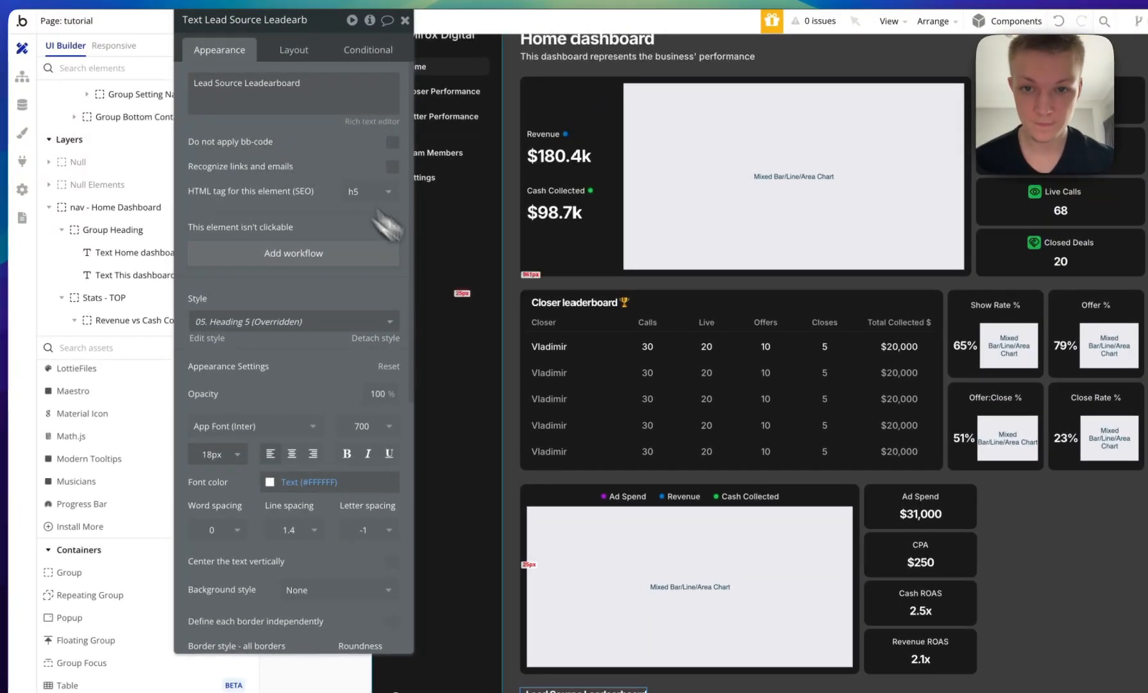
# Capitalize the closer table's heading as "Closer Leaderboard 🏆".
pyautogui.click(574, 302)
pyautogui.click(298, 90)
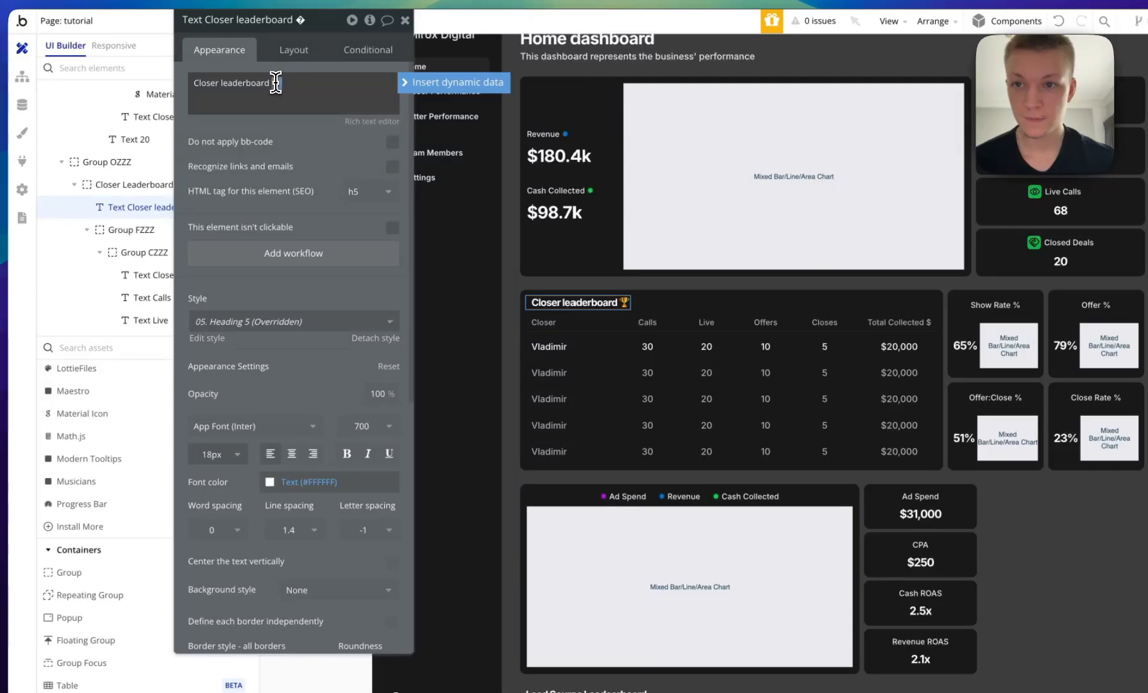
pyautogui.click(238, 115)
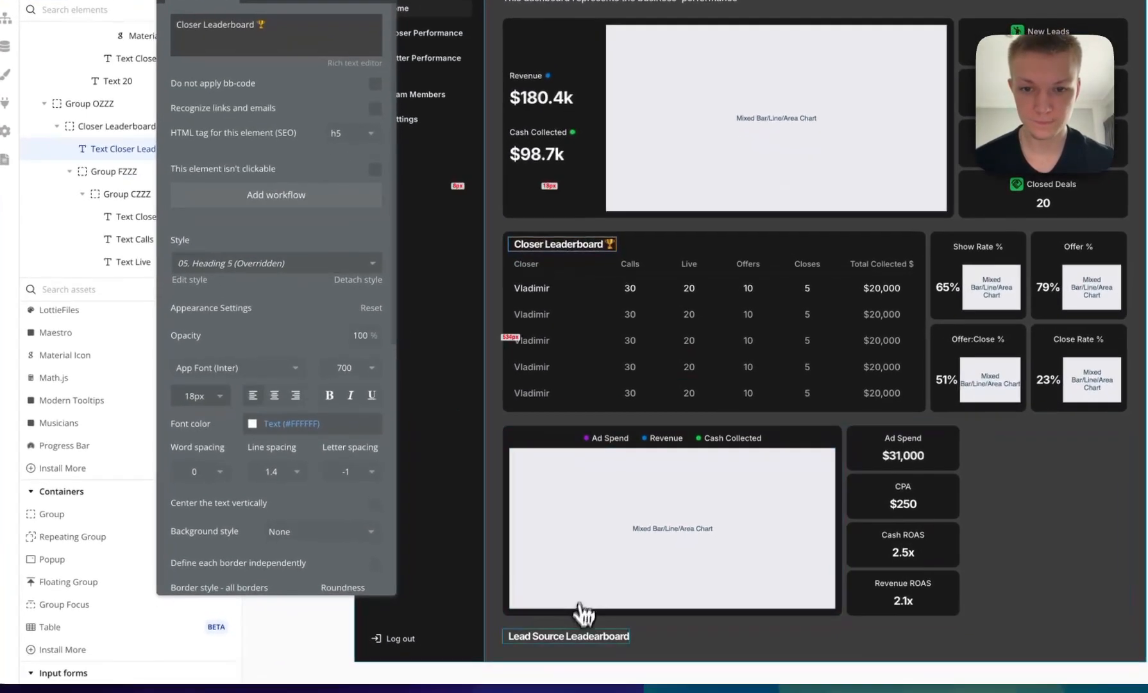
# Add a trophy emoji to the lead source heading and correct its spelling to "Lead Source Leaderboard 🏆".
pyautogui.click(588, 690)
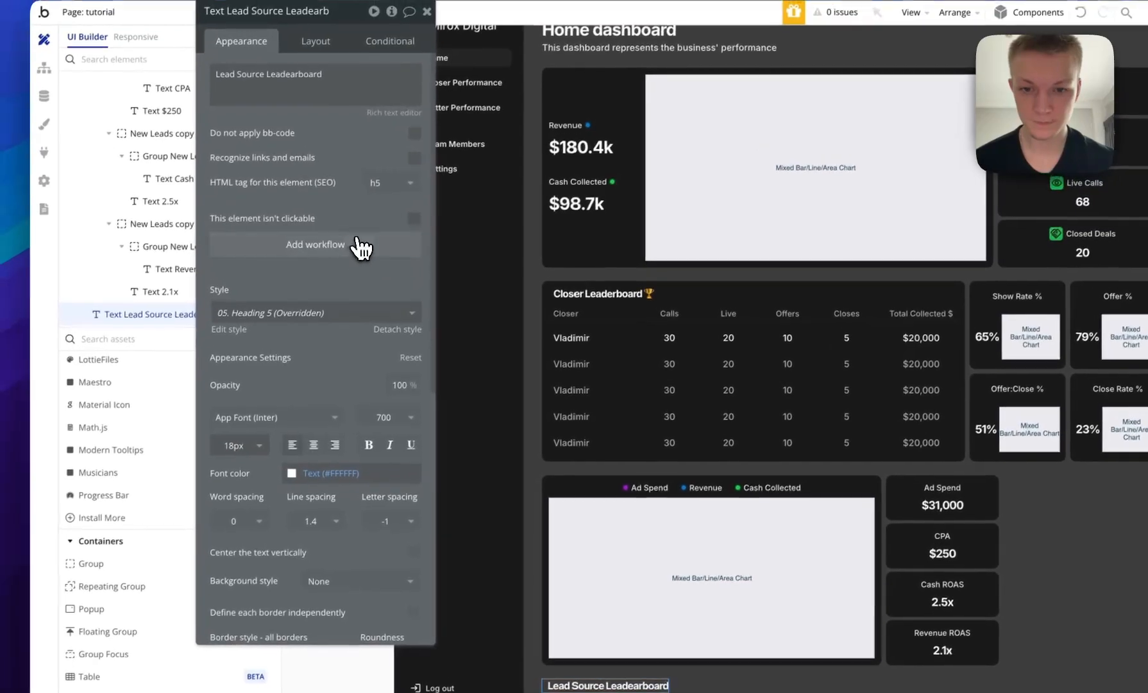
pyautogui.click(299, 28)
pyautogui.write('🏆')
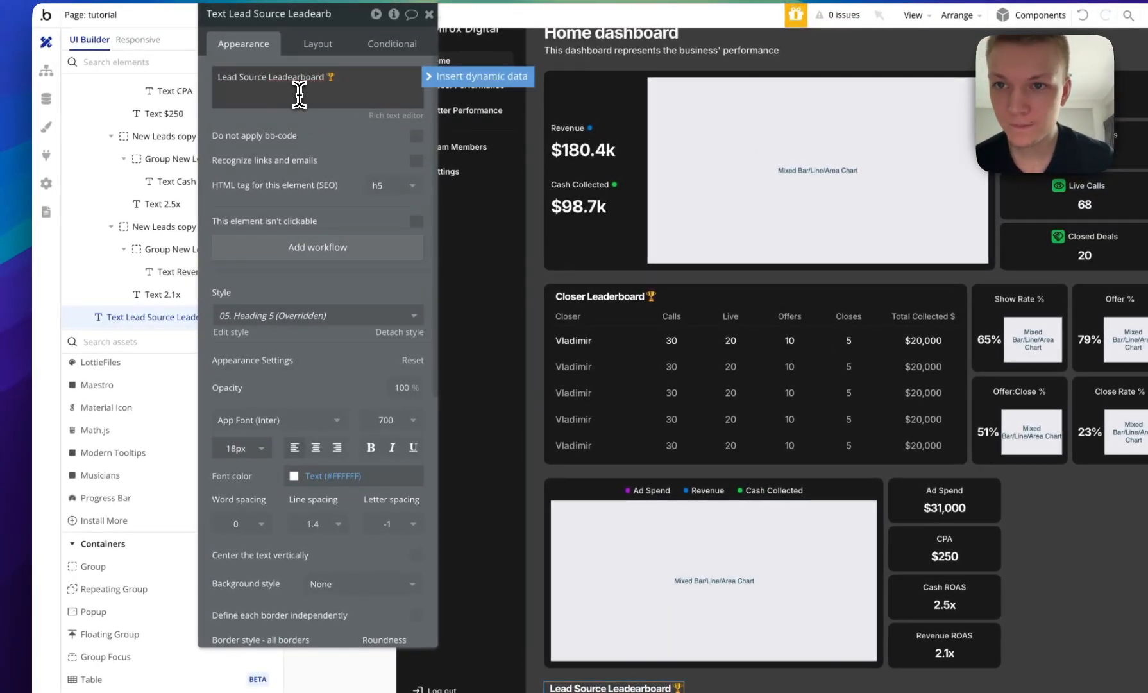
pyautogui.click(338, 133)
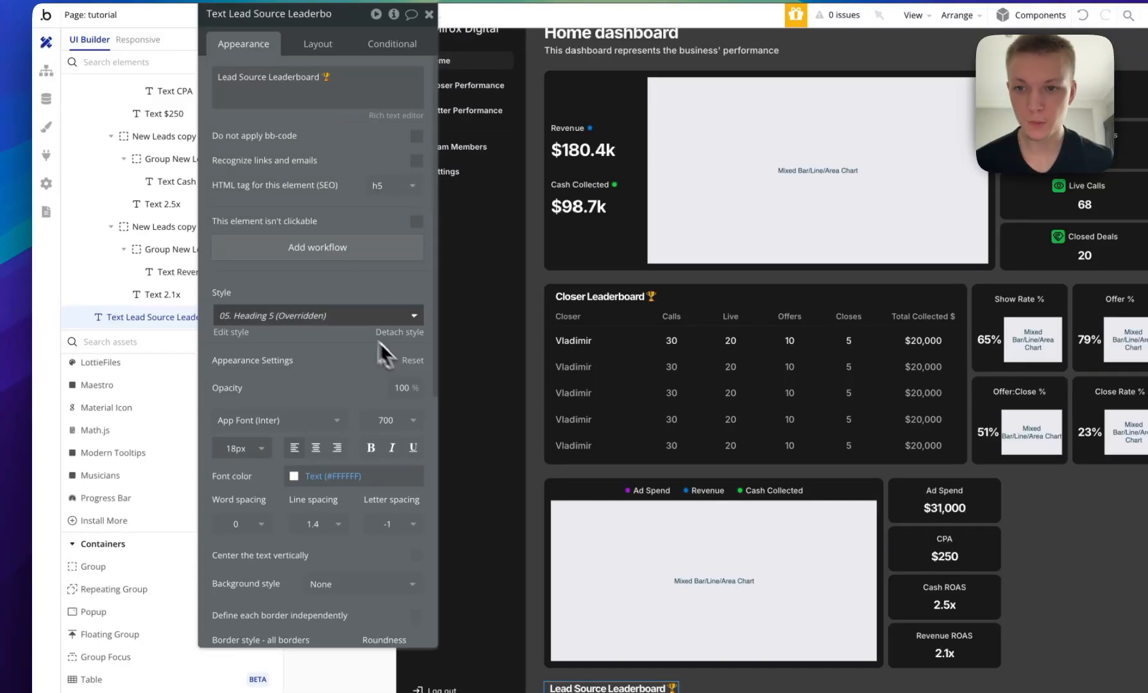
# Set the left padding of the Lead Source Leaderboard heading to 0.
pyautogui.click(319, 50)
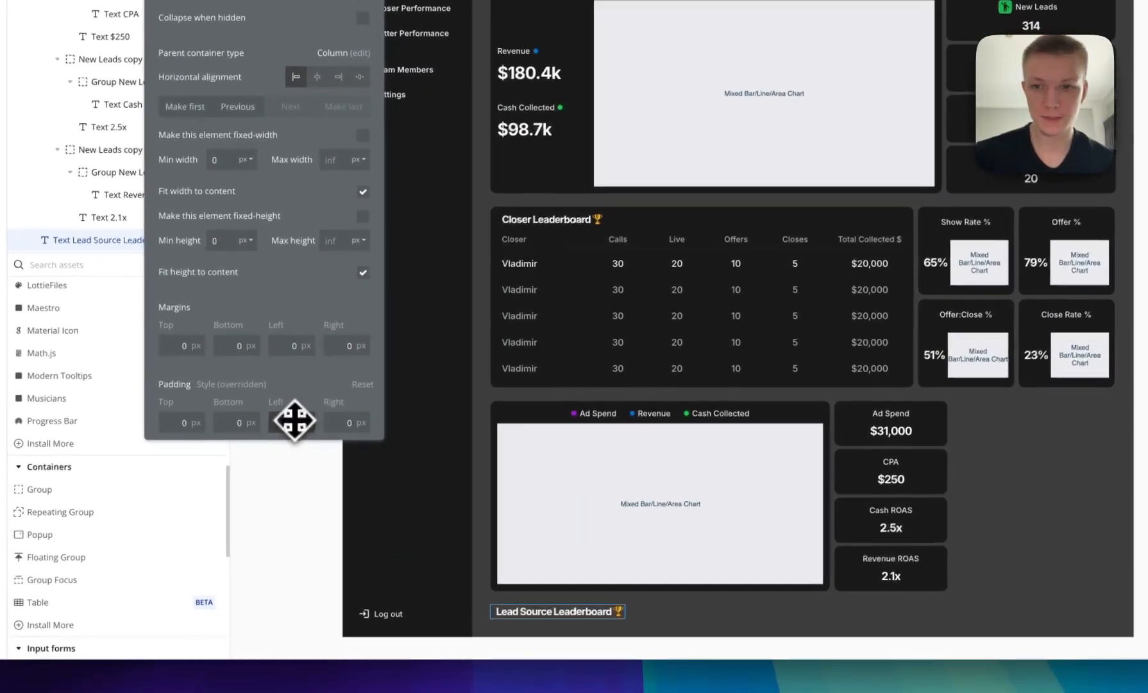
pyautogui.moveTo(307, 396); pyautogui.dragTo(631, 612)
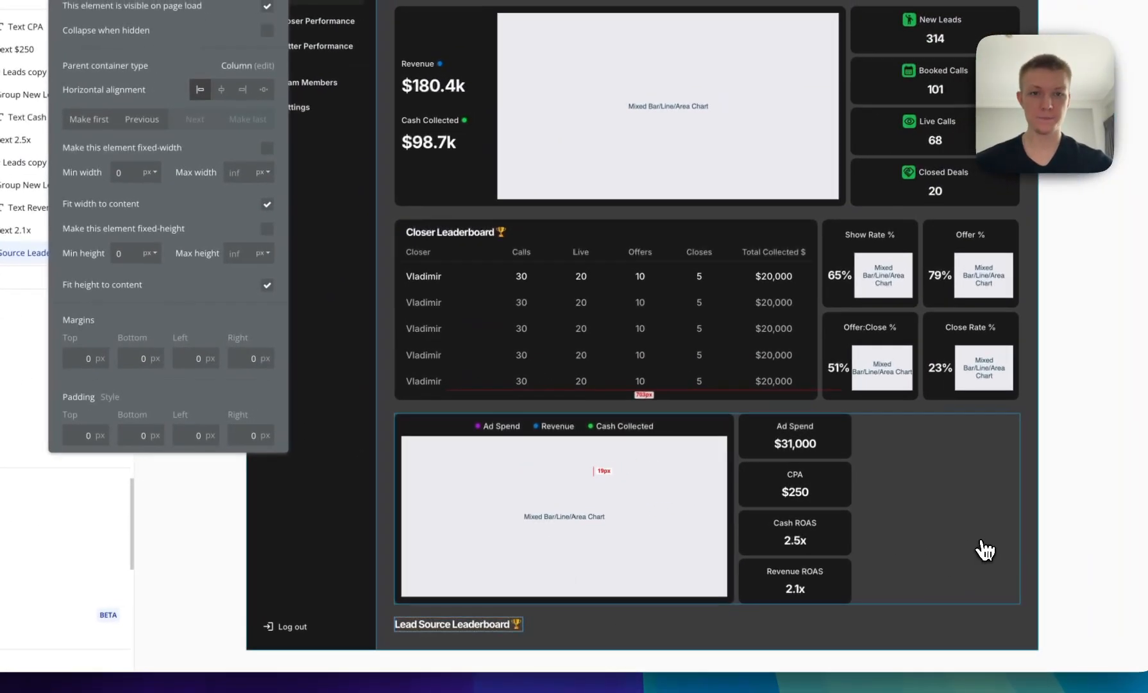
# Make the ad spend row group collapse when hidden and not visible on page load, and hide it in the editor.
pyautogui.click(1074, 532)
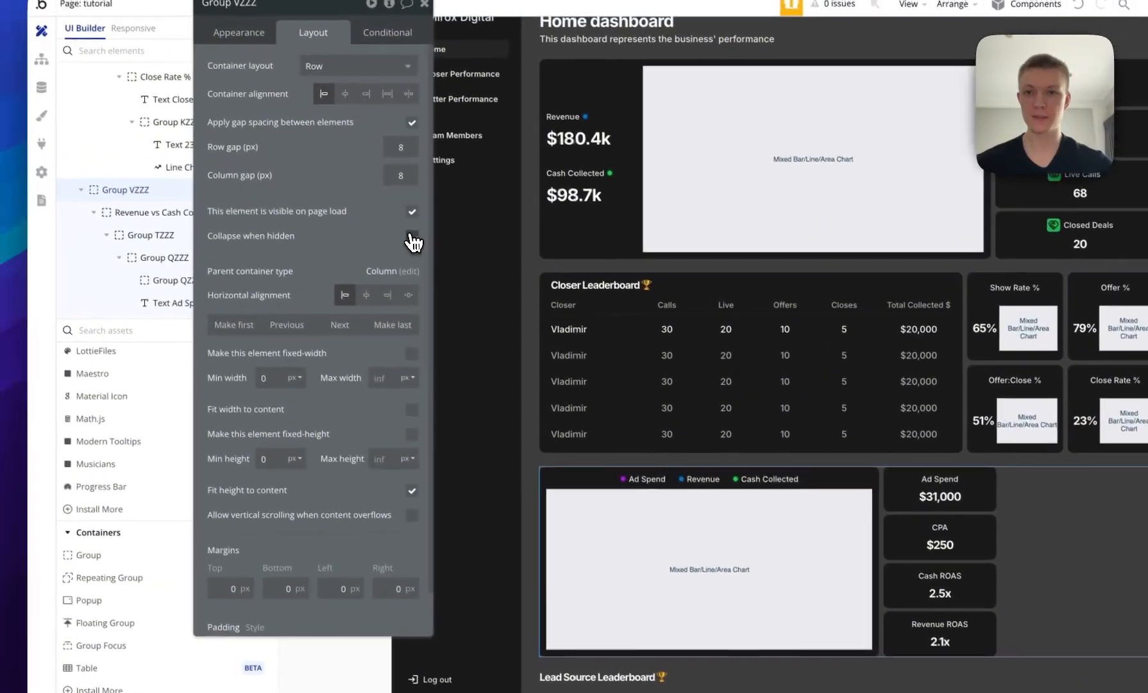
pyautogui.click(349, 214)
pyautogui.click(350, 190)
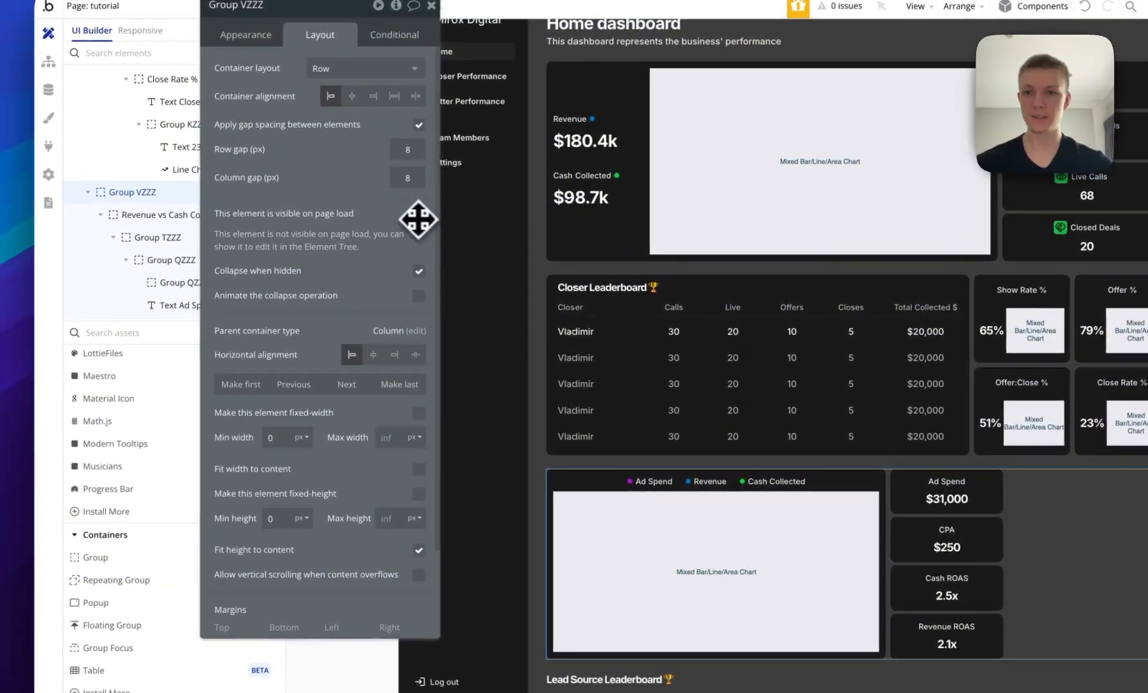
pyautogui.click(88, 192)
pyautogui.click(254, 286)
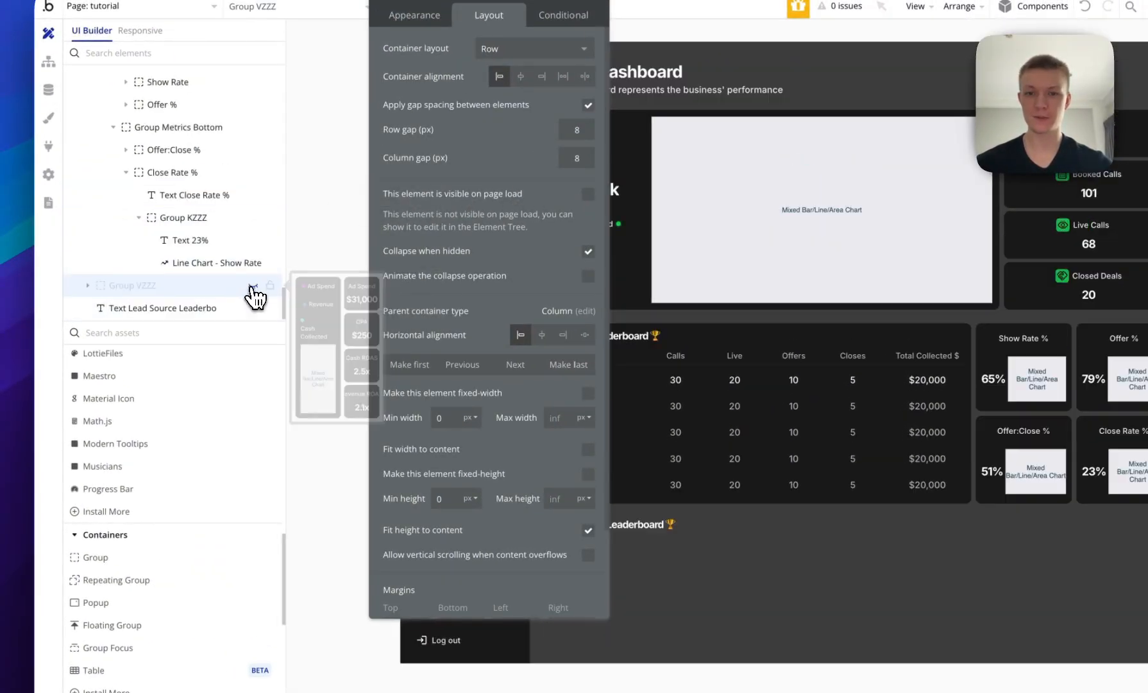
pyautogui.moveTo(419, 274); pyautogui.dragTo(198, 210)
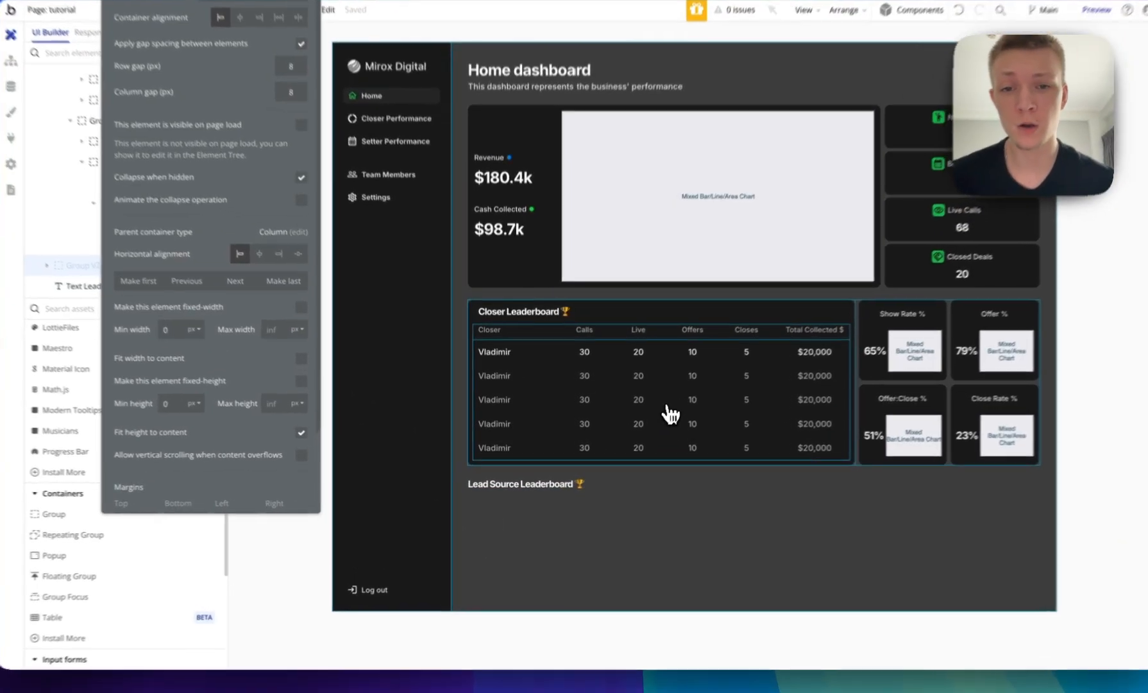
# Examine the closer table's repeating group settings, including its content type and data source.
pyautogui.click(667, 411)
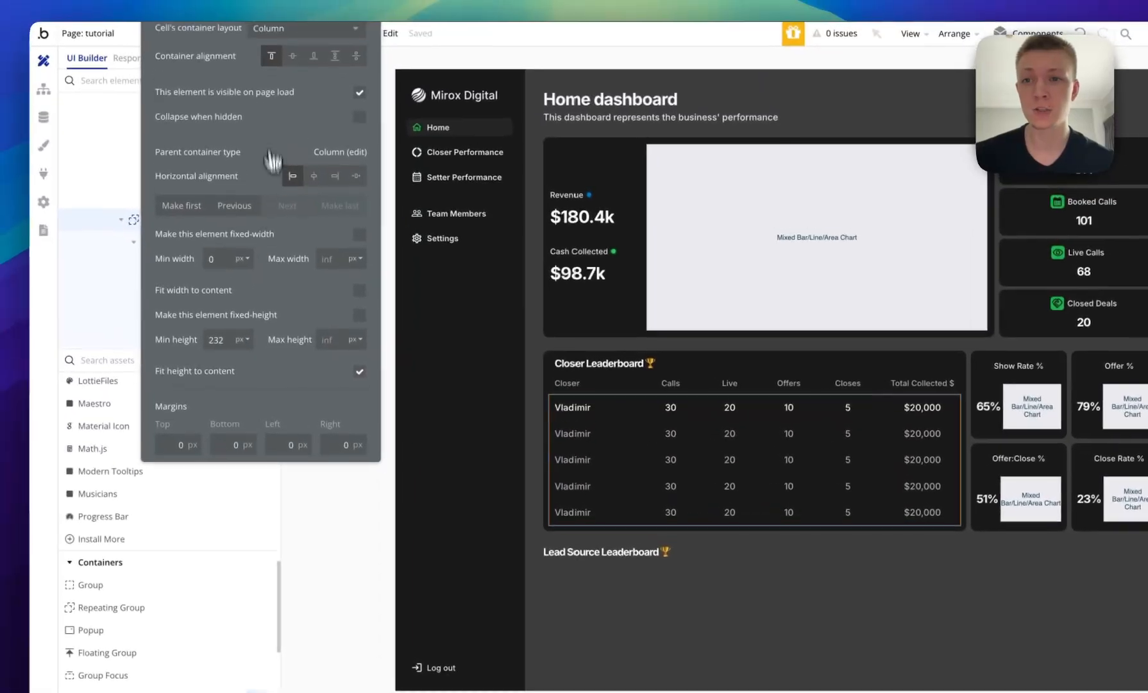
pyautogui.click(217, 171)
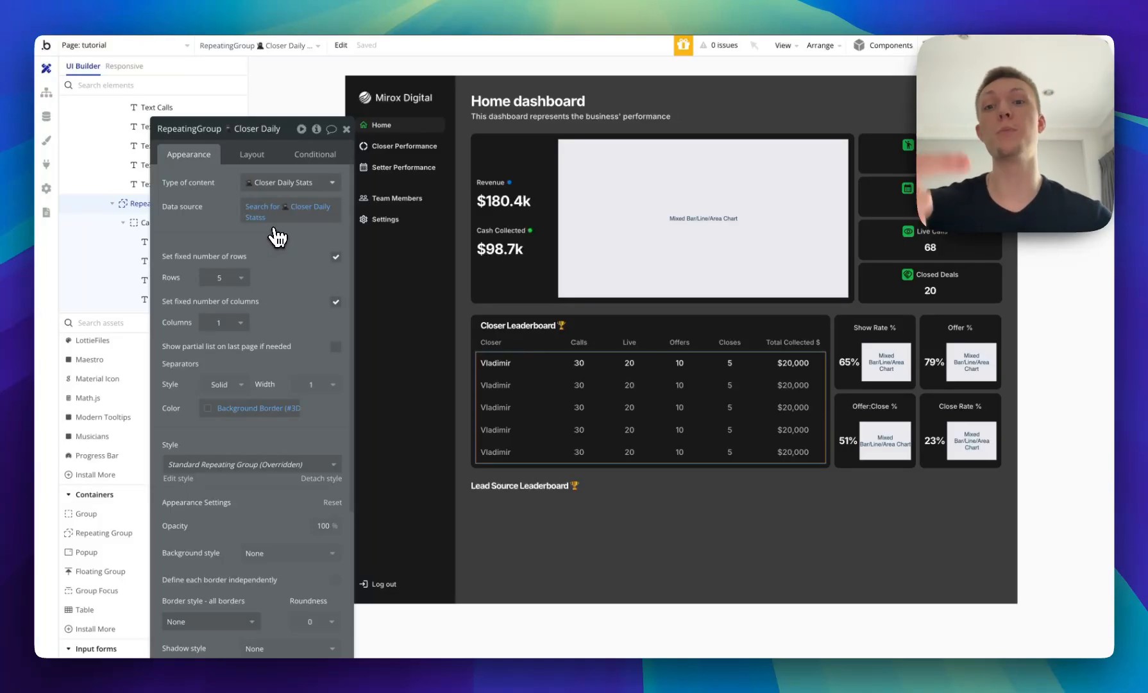
pyautogui.click(545, 523)
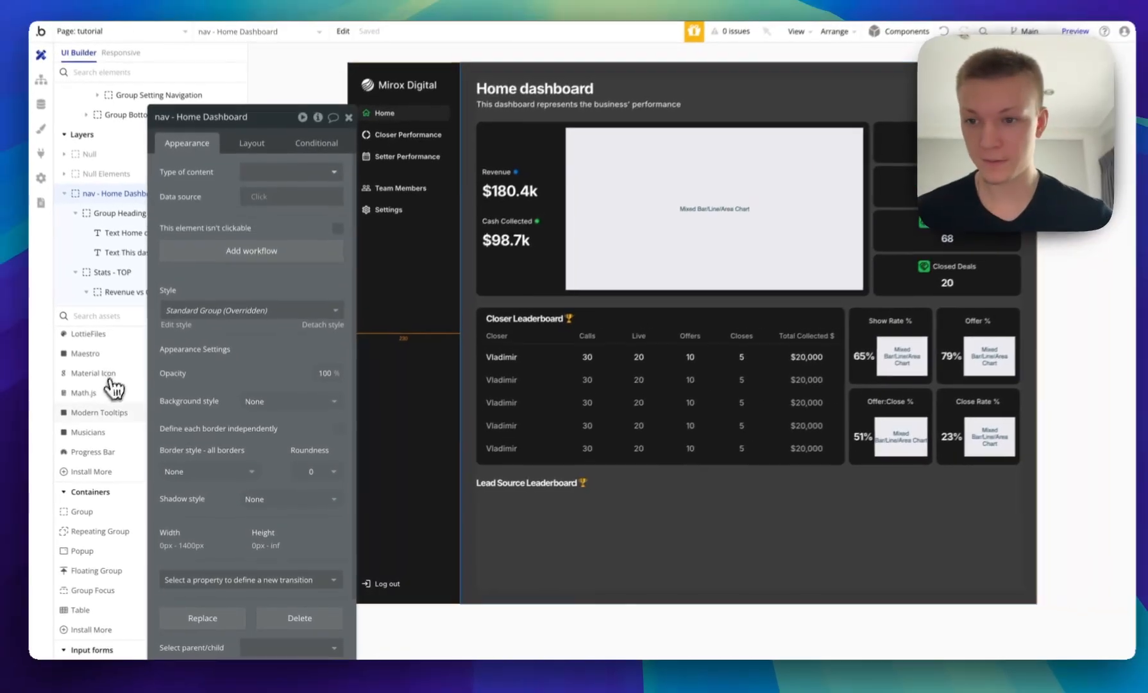
pyautogui.scroll(4, 90, 385)
pyautogui.scroll(5, 115, 414)
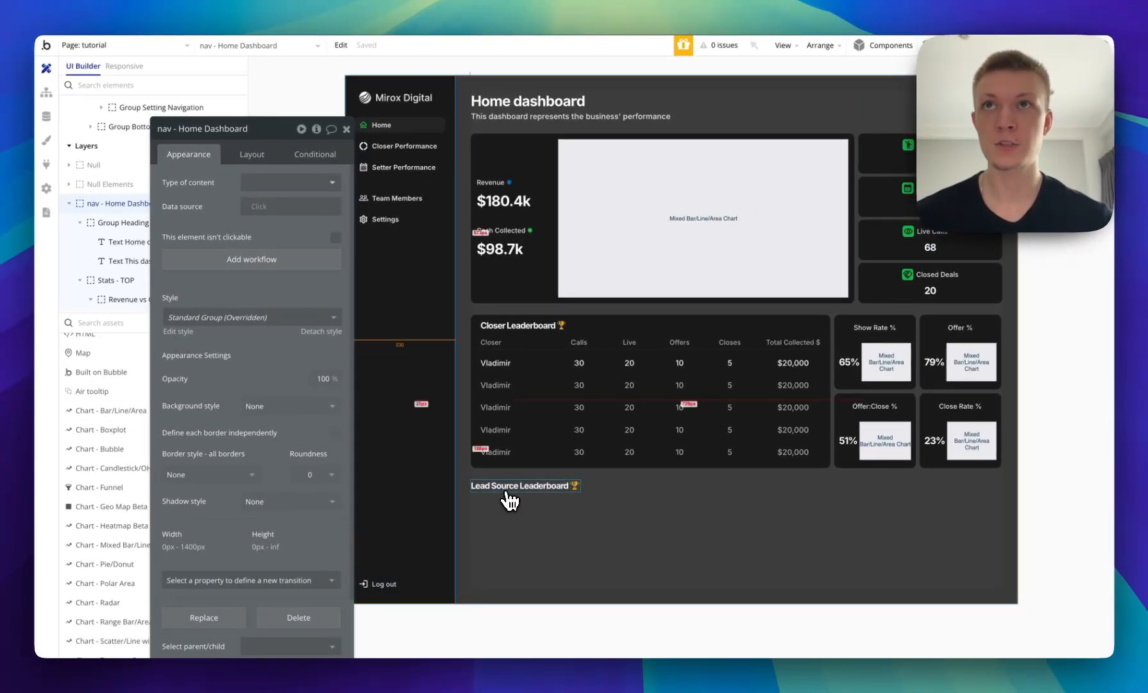
pyautogui.scroll(-1, 244, 495)
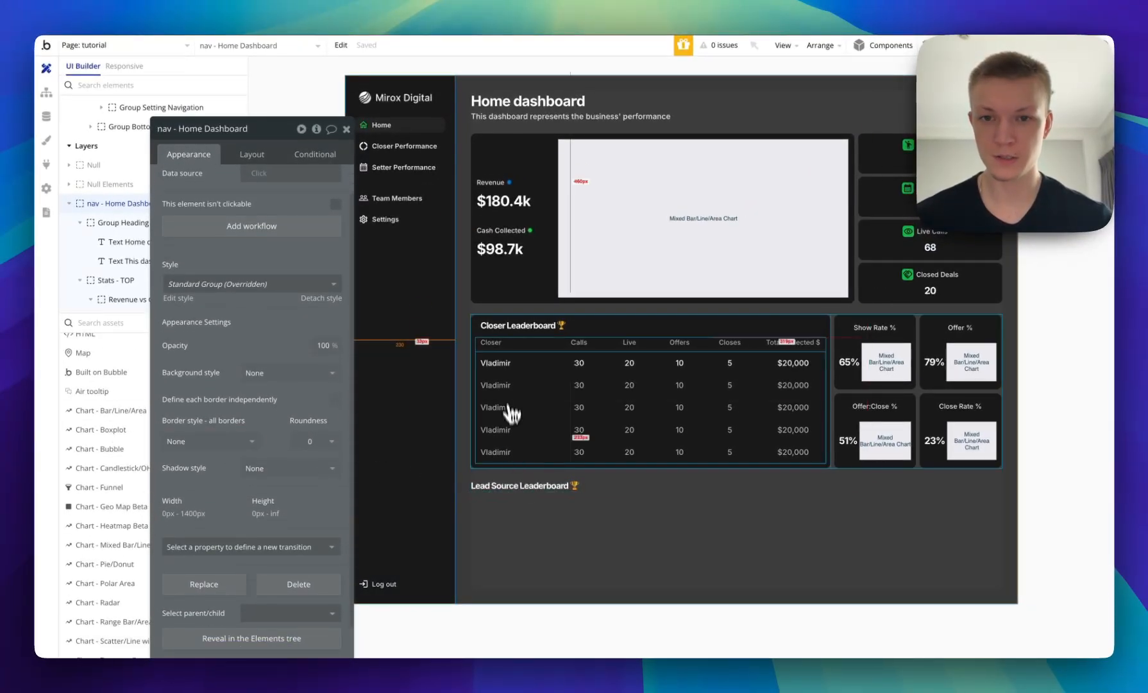
# Duplicate the closer table's "Closer" column heading below the Lead Source Leaderboard title and change its text to "Lead Source".
pyautogui.click(492, 343)
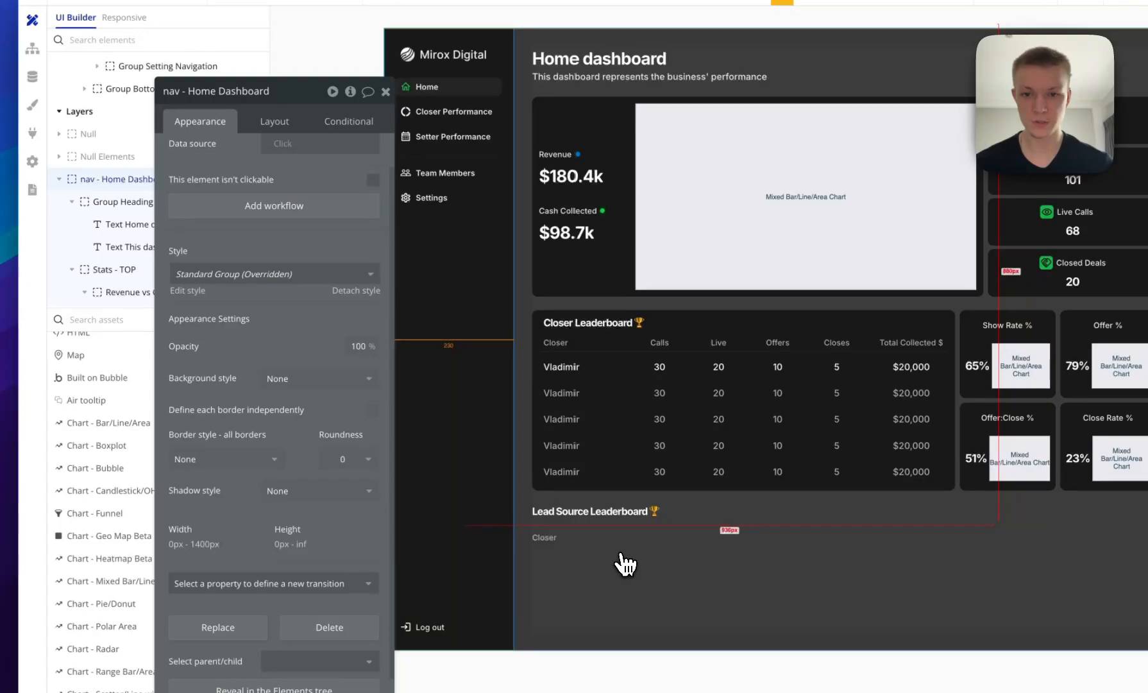
pyautogui.click(551, 537)
pyautogui.doubleClick(248, 174)
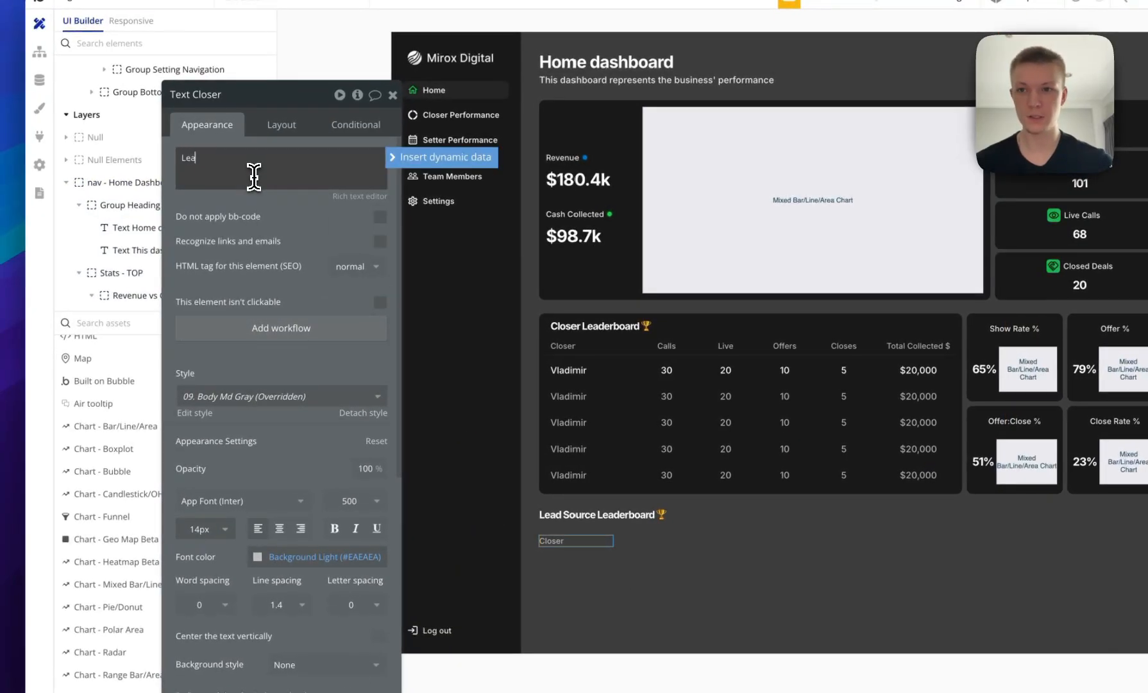
pyautogui.click(281, 193)
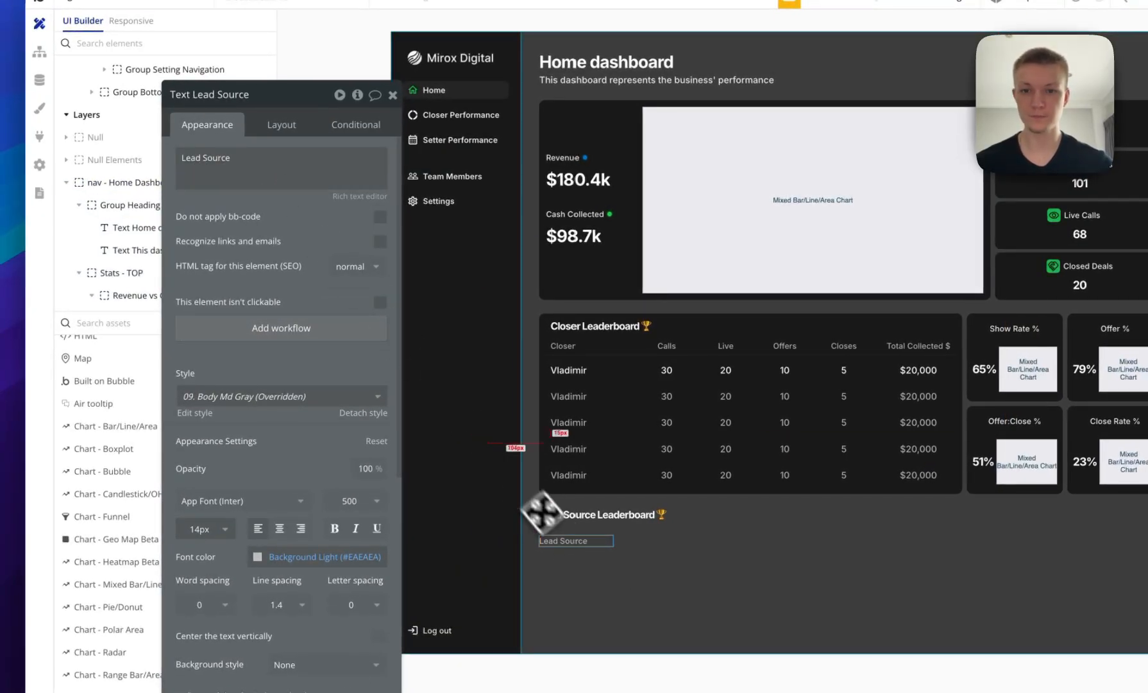
# Copy the "Lead Source" column heading, paste it below, and change the copy's text to "Closes".
pyautogui.click(577, 542)
pyautogui.press('super+c')
pyautogui.click(667, 591)
pyautogui.press('super+v')
pyautogui.click(538, 553)
pyautogui.tripleClick(208, 171)
pyautogui.write('C')
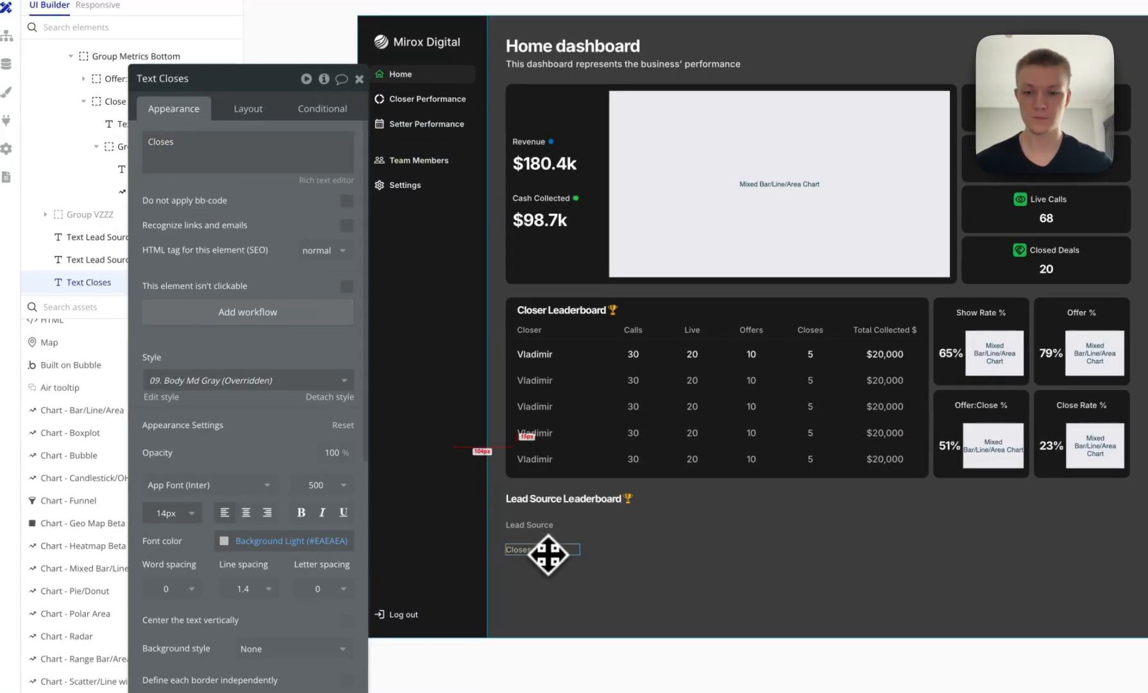
# Paste another column heading below "Closes" and change its text to "index".
pyautogui.click(555, 598)
pyautogui.press('super+v')
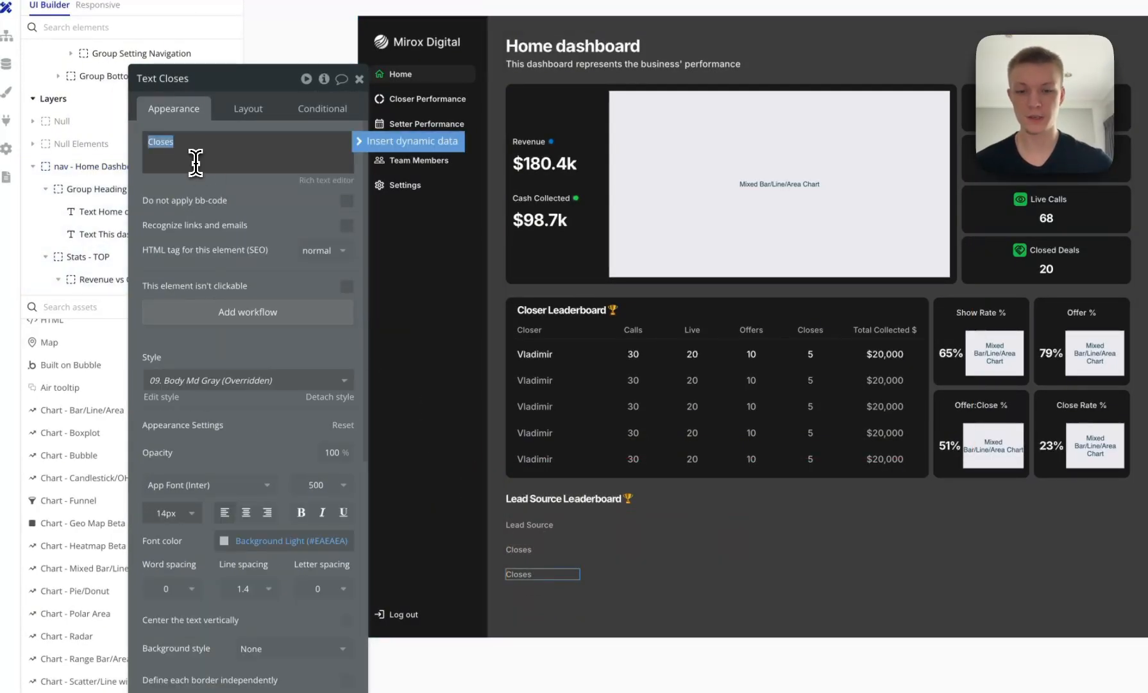
pyautogui.write('index')
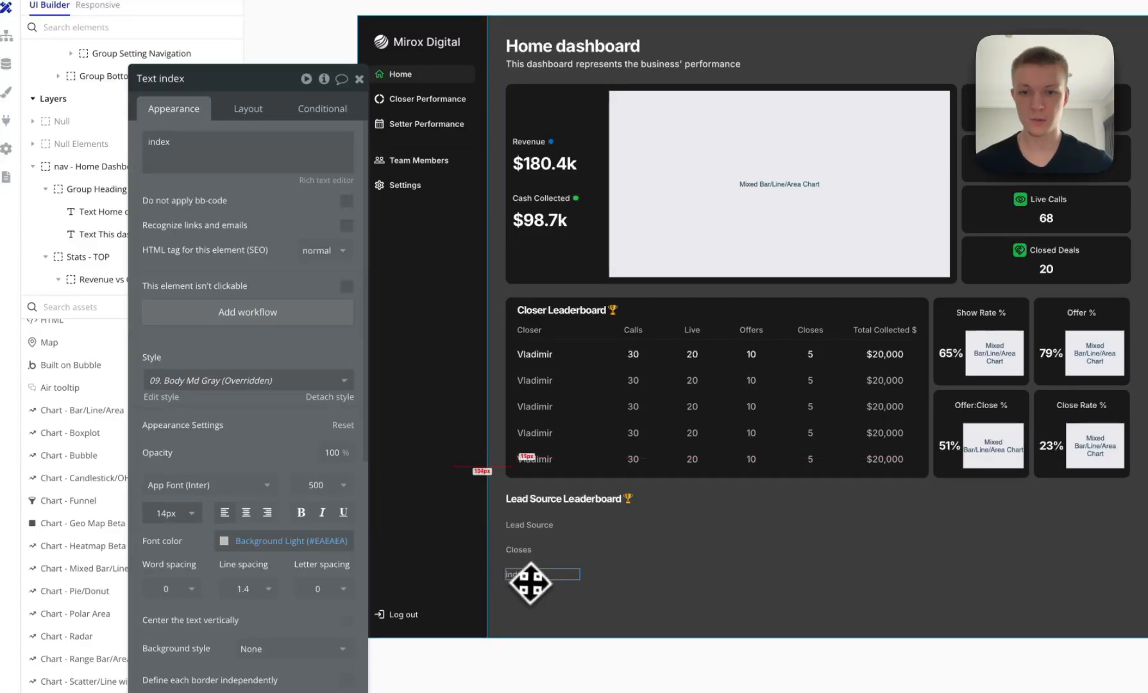
# Group the "Lead Source", "Closes" and "index" texts in a row container.
pyautogui.keyDown('shift'); pyautogui.click(535, 549); pyautogui.keyUp('shift')
pyautogui.rightClick(535, 524)
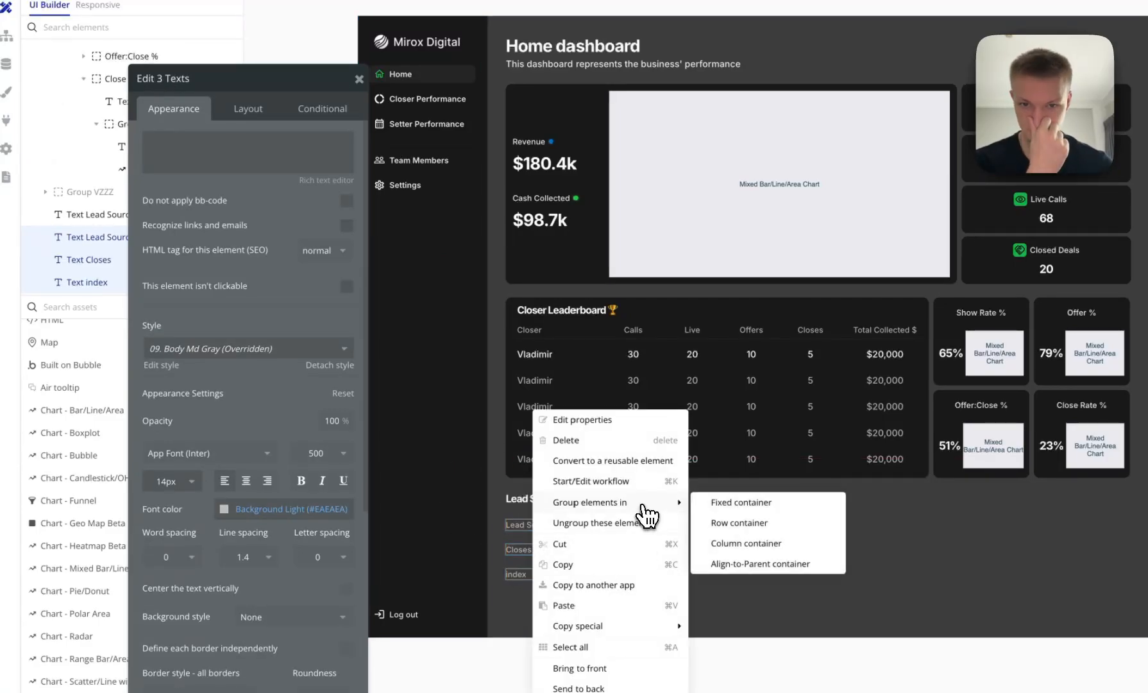
pyautogui.click(731, 523)
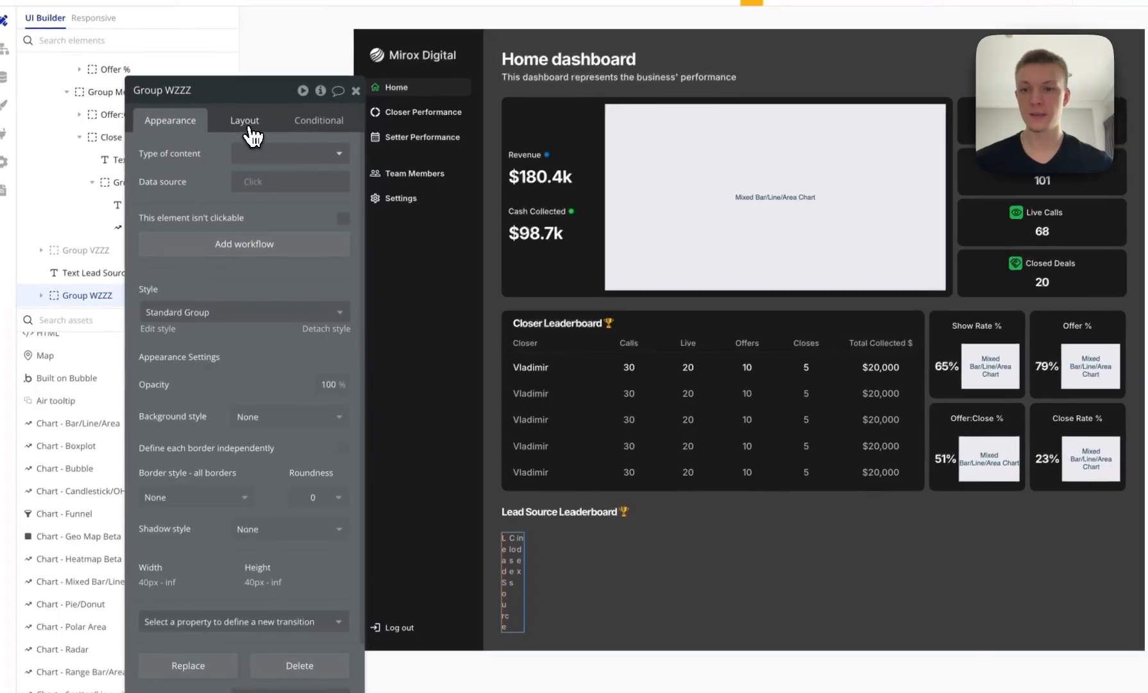
# Turn off fitting the new row group's width to its content and set its minimum width and minimum height to 0 px.
pyautogui.click(238, 122)
pyautogui.click(353, 442)
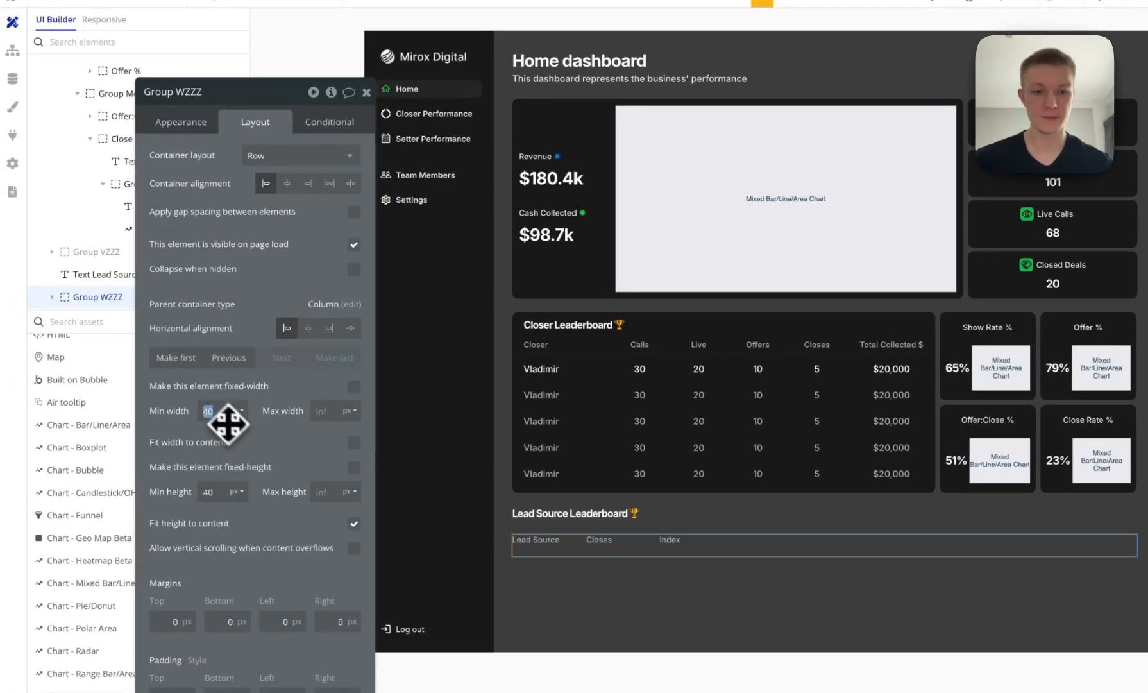
pyautogui.write('0')
pyautogui.click(216, 489)
pyautogui.write('0')
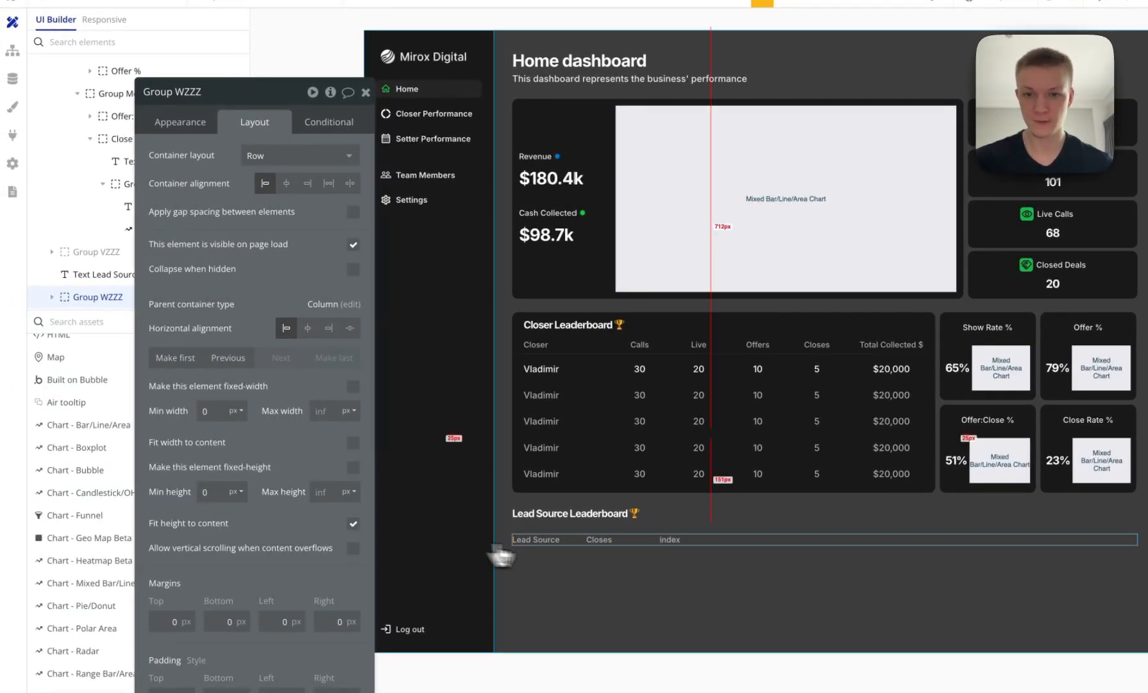
# Move the "index" text to the first place in the row group.
pyautogui.click(667, 540)
pyautogui.click(227, 261)
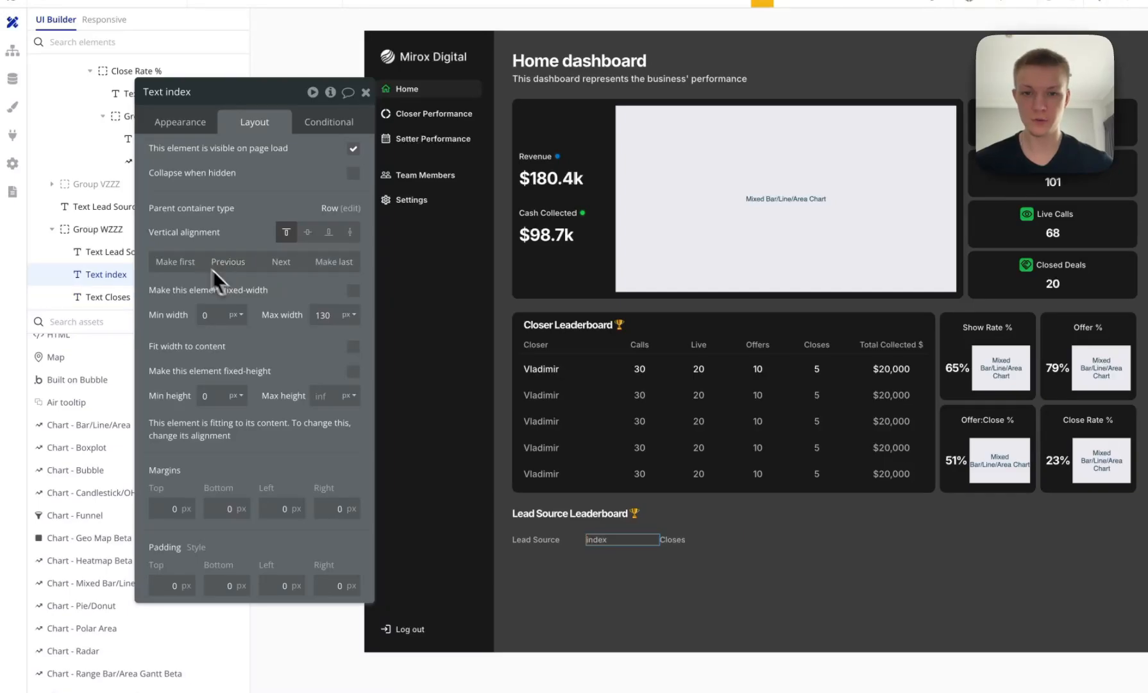
pyautogui.click(229, 262)
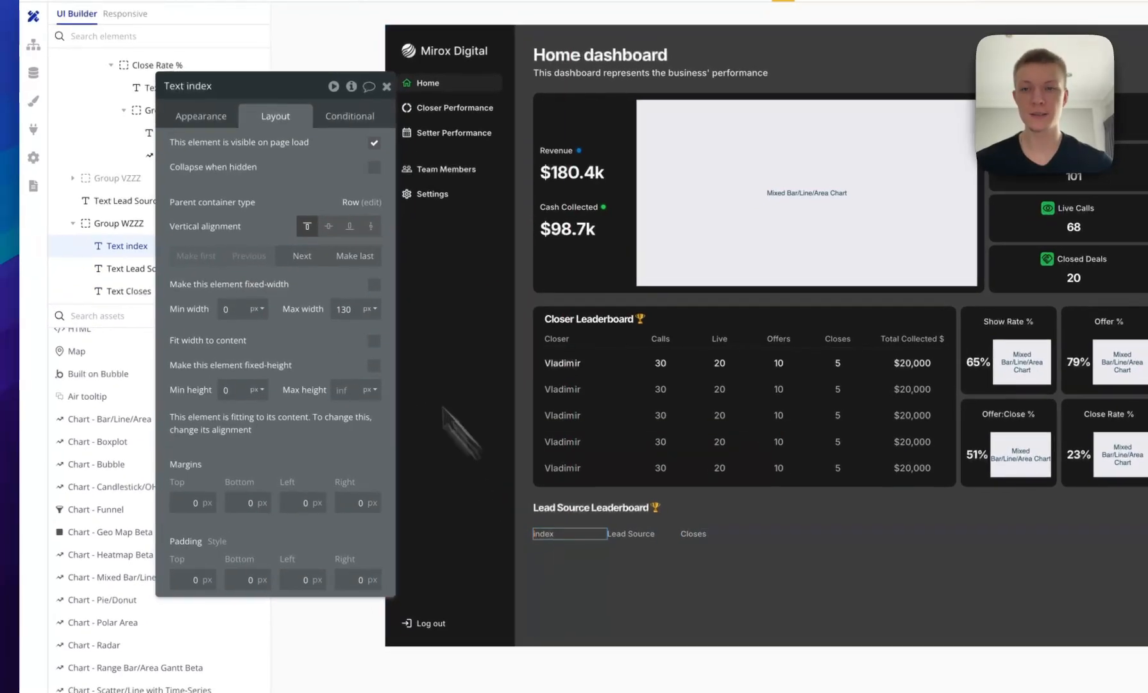
# Change the "index" text to "1." and make its width fit its content.
pyautogui.click(193, 123)
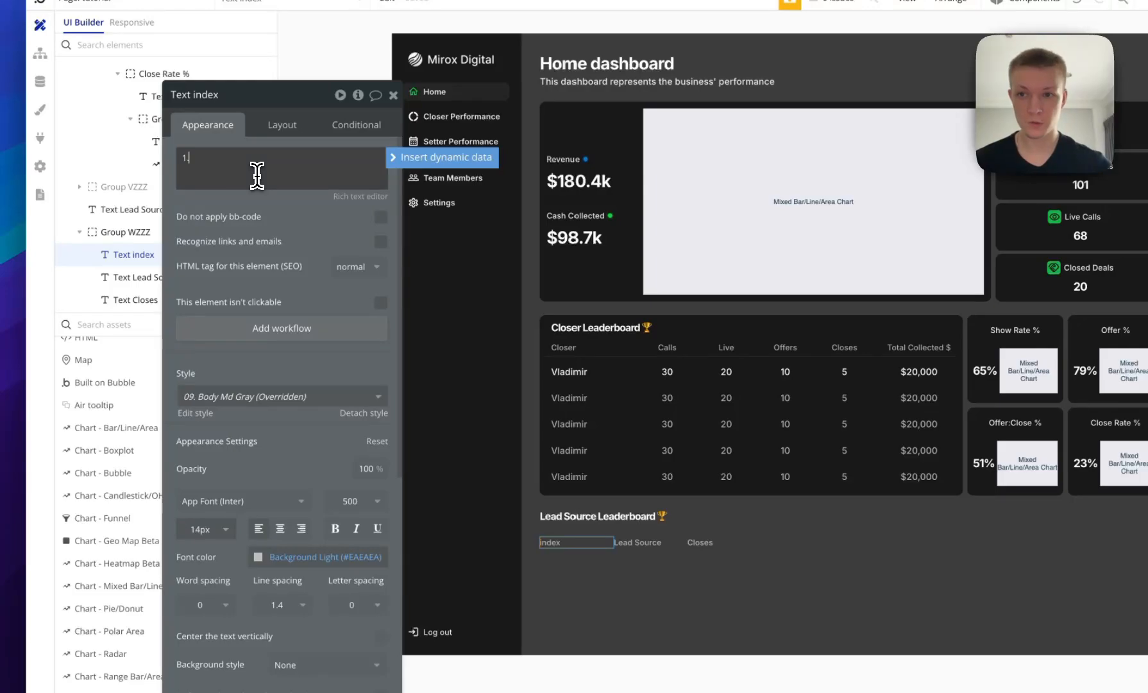
pyautogui.click(265, 196)
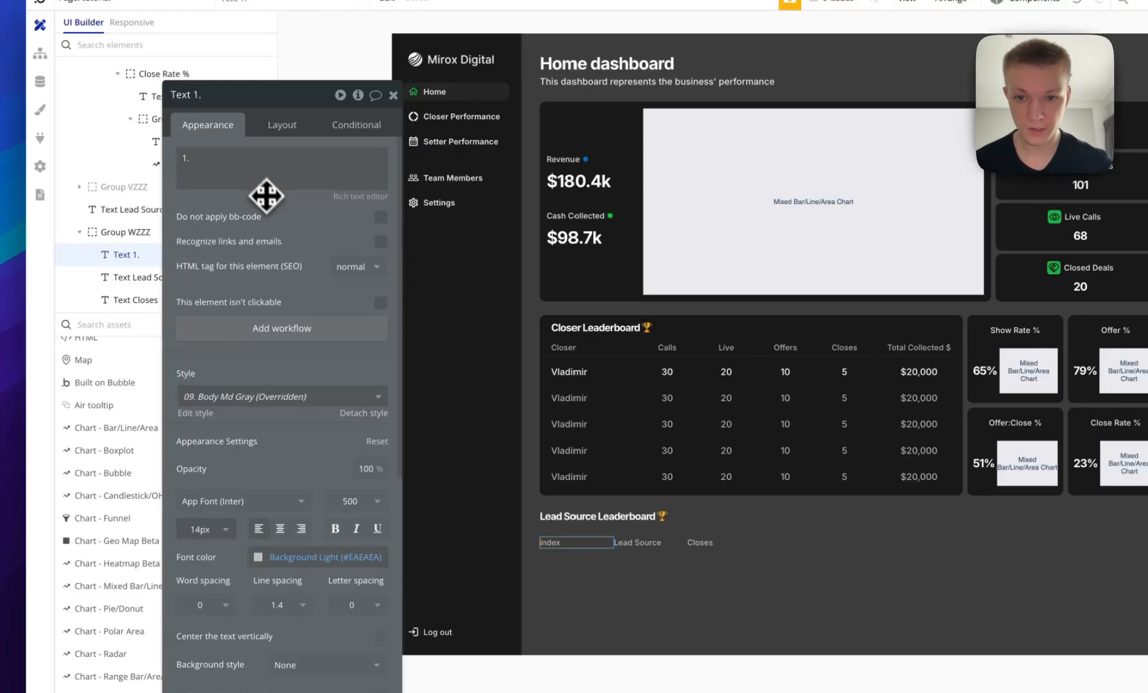
pyautogui.click(286, 126)
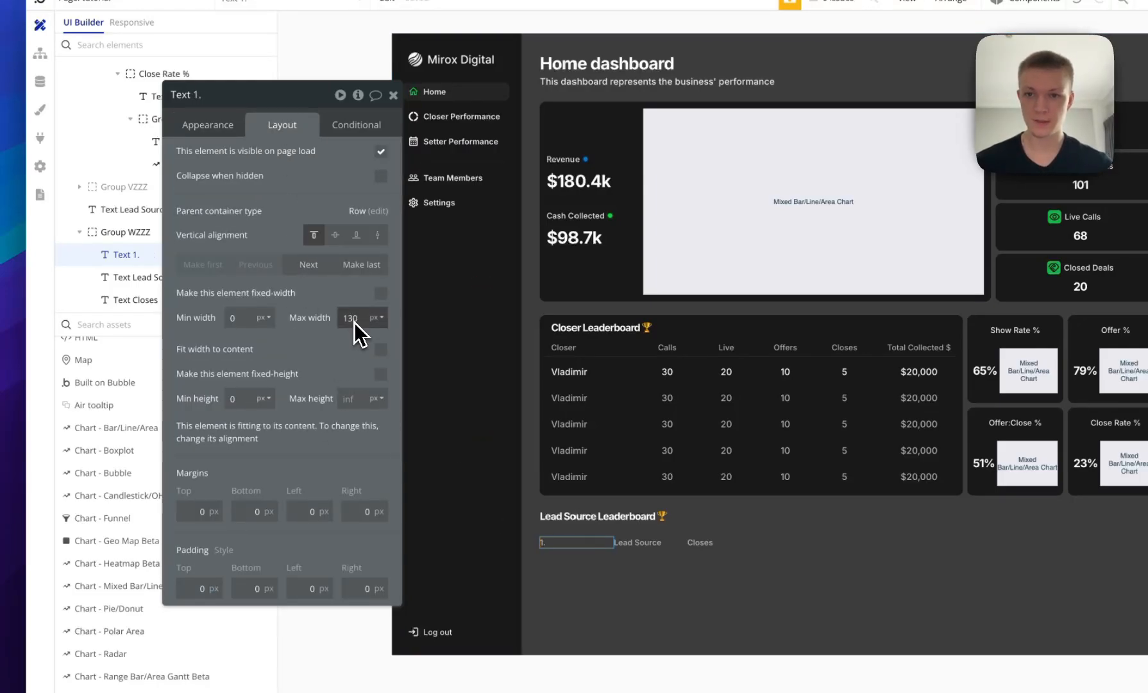
pyautogui.moveTo(376, 350); pyautogui.dragTo(376, 351)
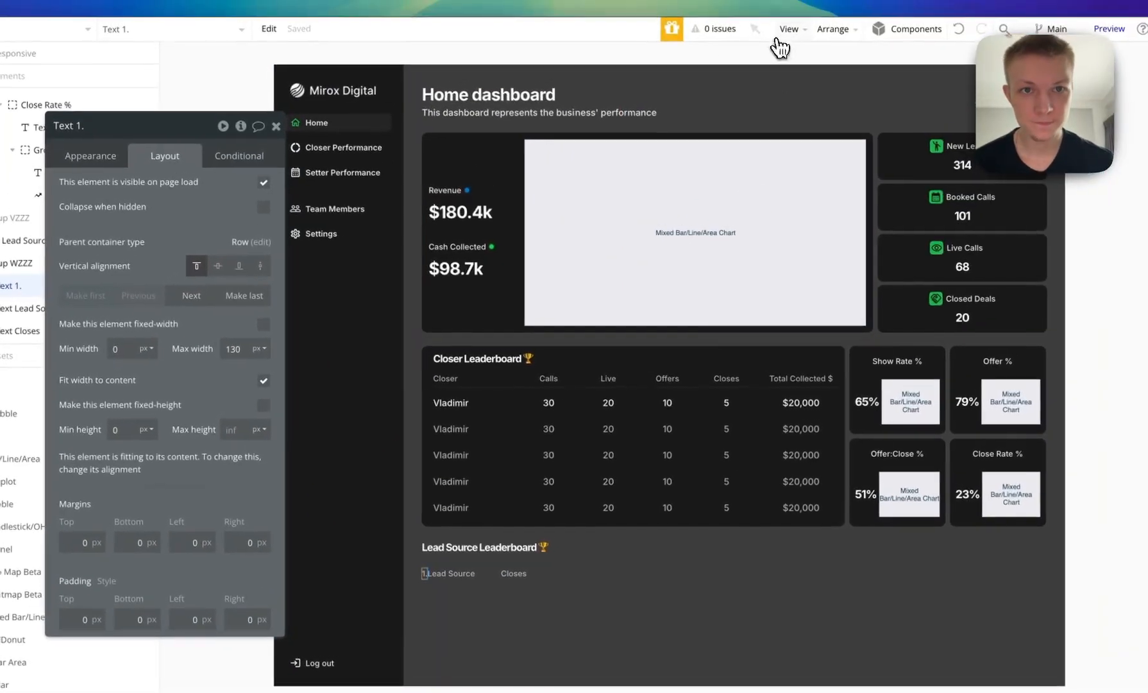
# Set the editor zoom to 100% and the "1." text's minimum width to 15 px.
pyautogui.click(784, 33)
pyautogui.click(790, 335)
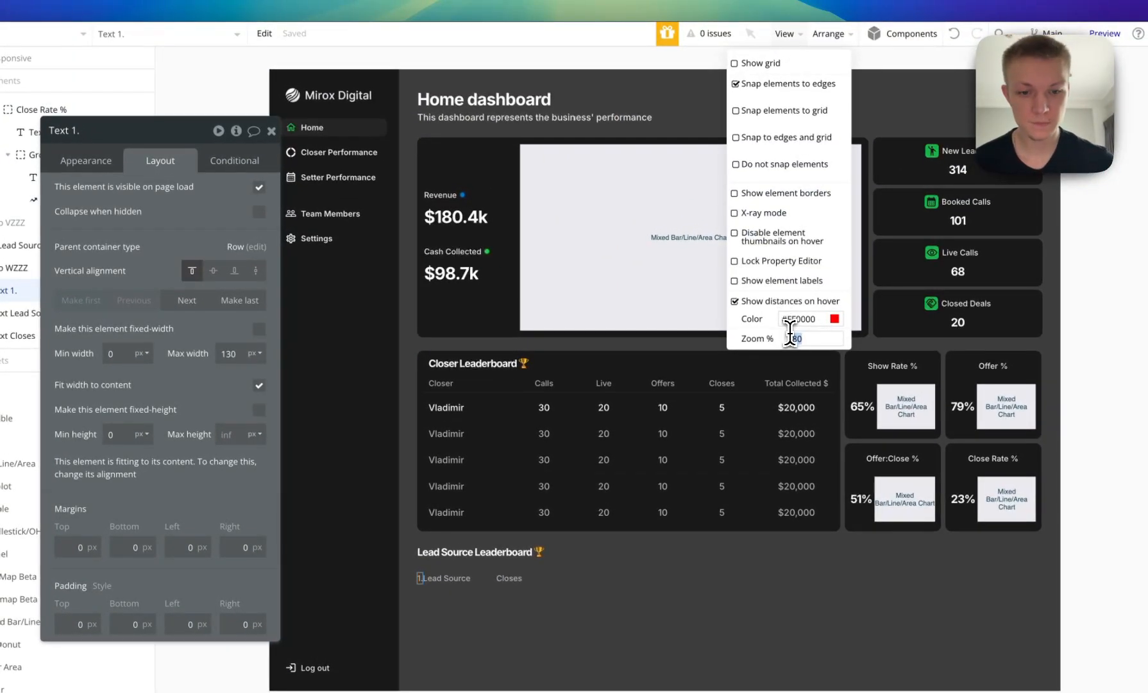
pyautogui.write('100')
pyautogui.press('Return')
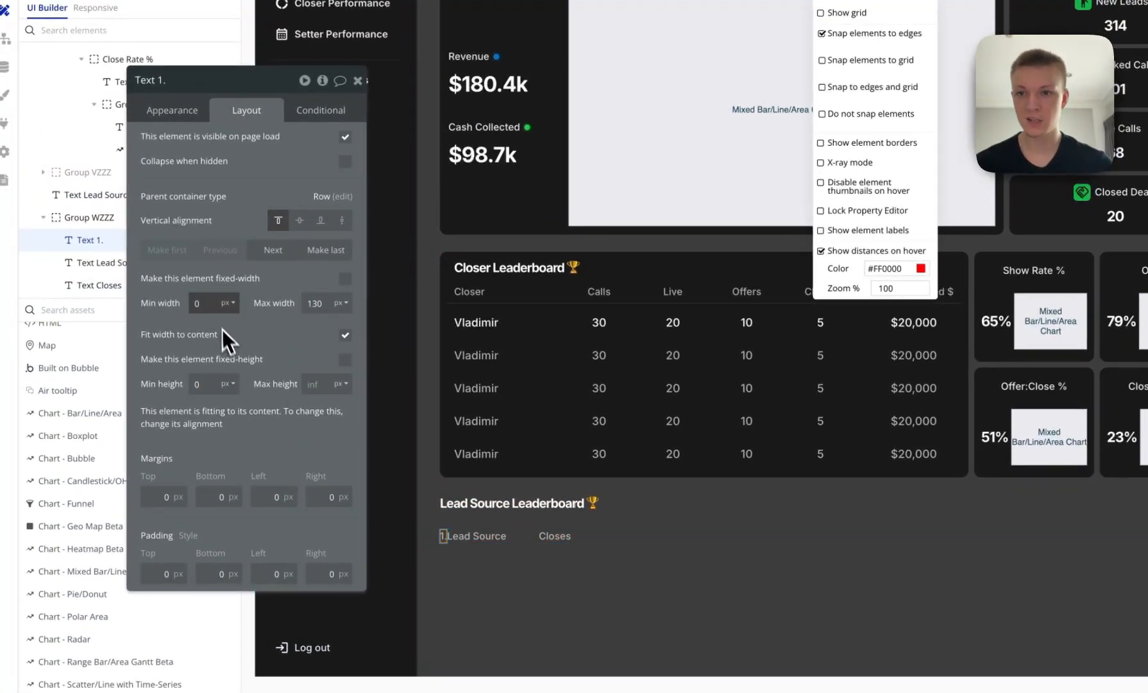
pyautogui.click(208, 306)
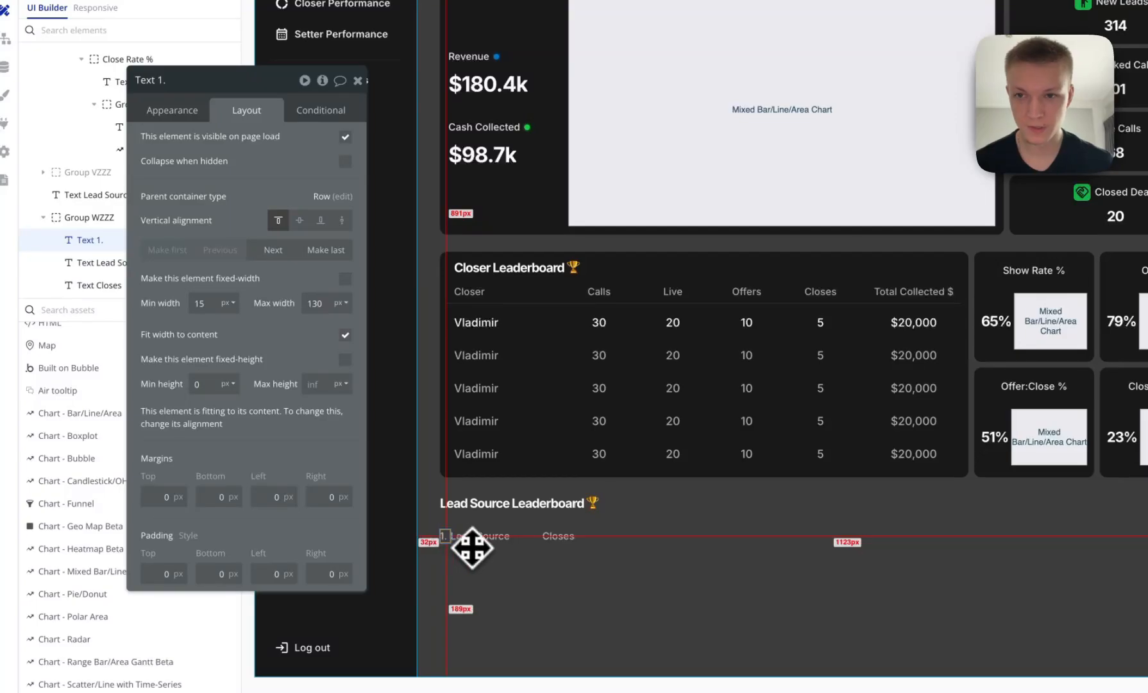
# Set the maximum width of the "Closes" text in the lead source row to 60 px, matching the closer table's "Live" heading.
pyautogui.click(612, 542)
pyautogui.click(661, 539)
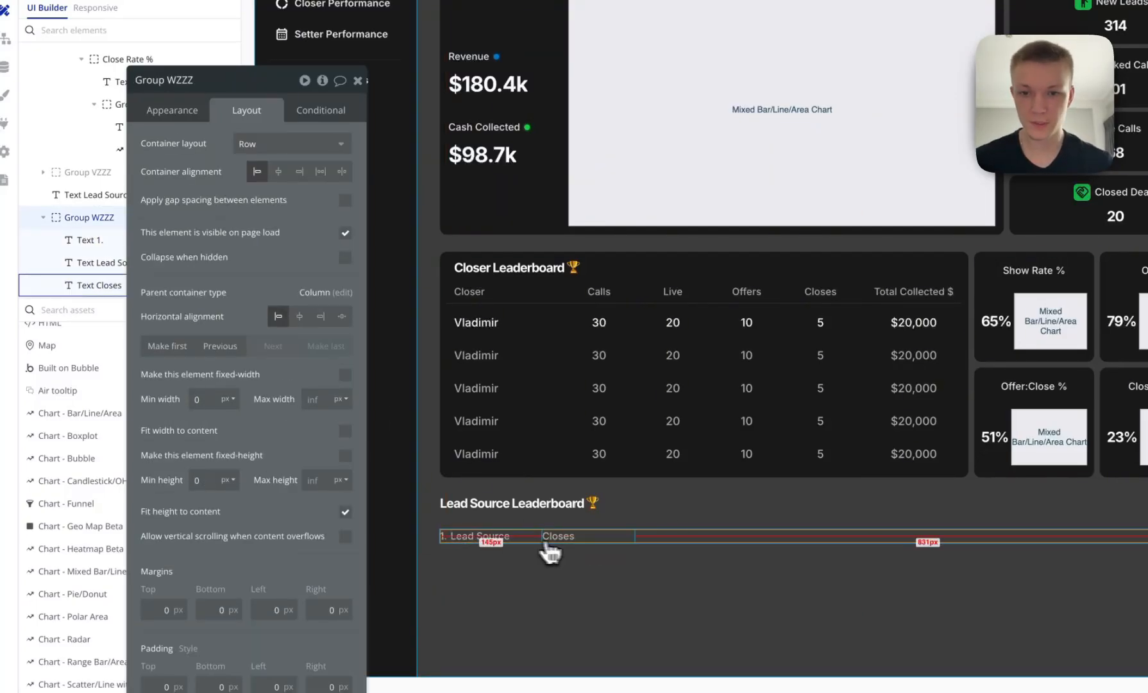
pyautogui.click(584, 540)
pyautogui.click(686, 293)
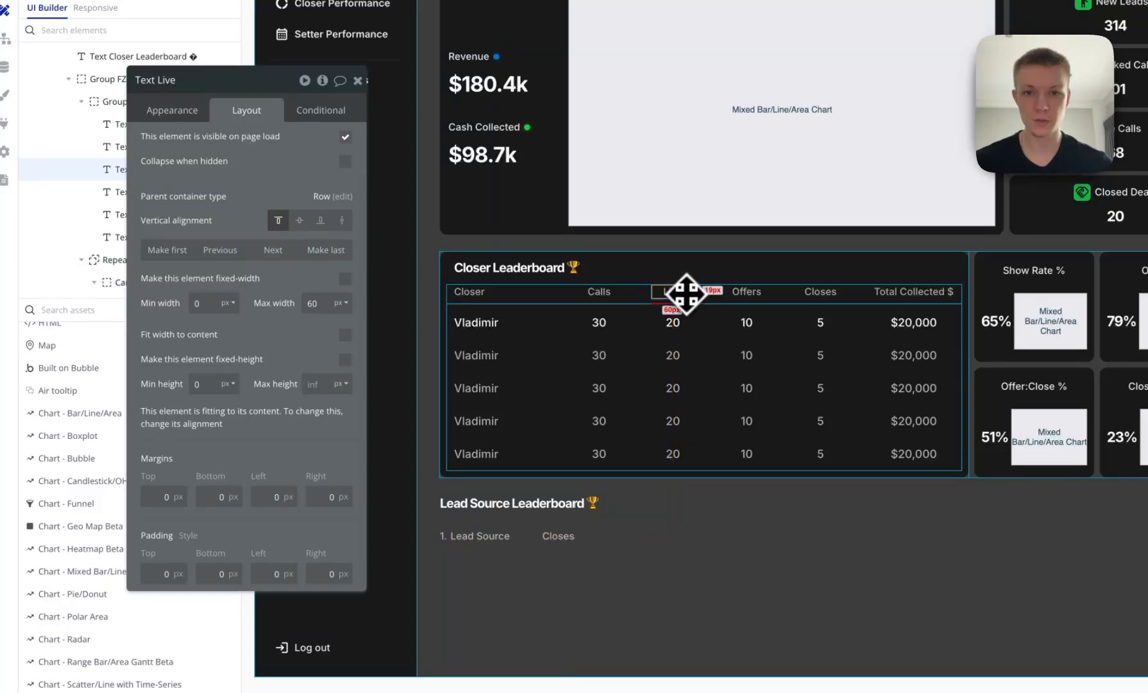
pyautogui.click(585, 533)
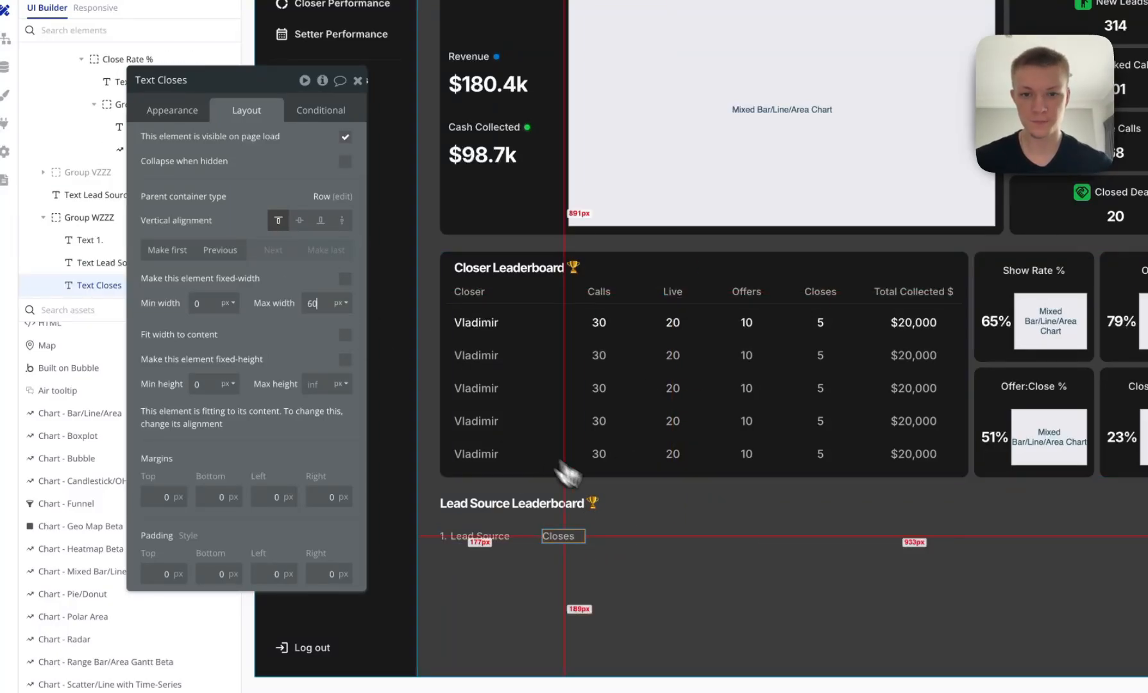
# Spread the three texts of the lead source header row apart across the group's full width.
pyautogui.click(650, 544)
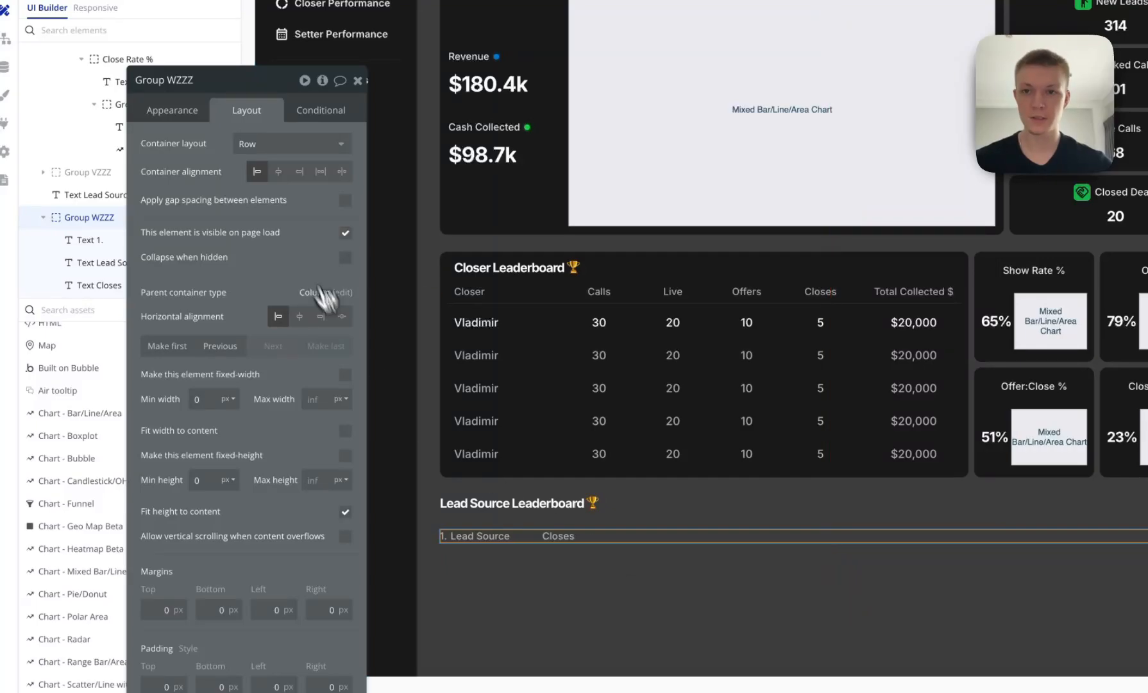
pyautogui.click(345, 201)
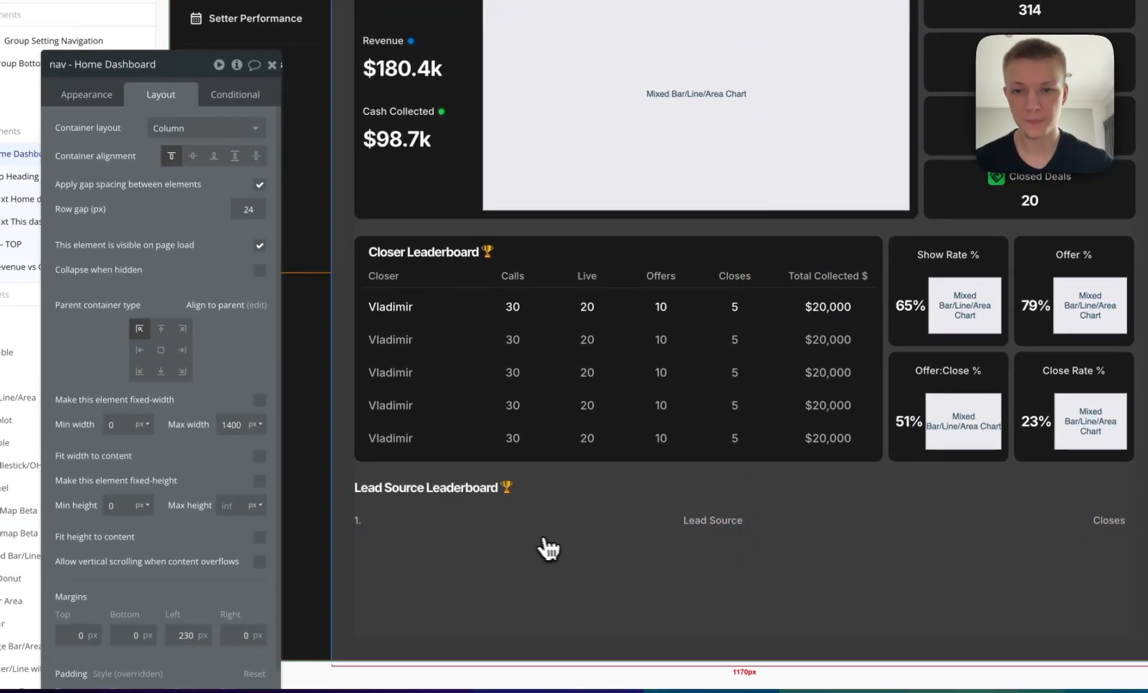
# Copy the statistics row card from the closer table and paste it below the lead source header row.
pyautogui.click(472, 299)
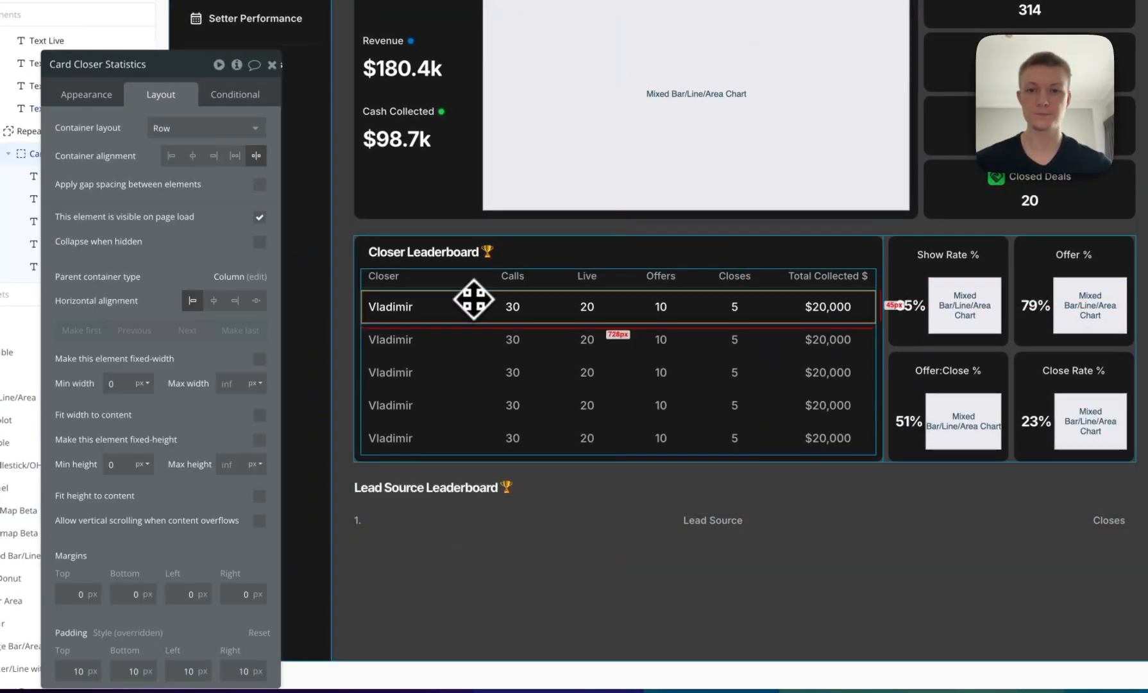
pyautogui.rightClick(473, 299)
pyautogui.click(529, 451)
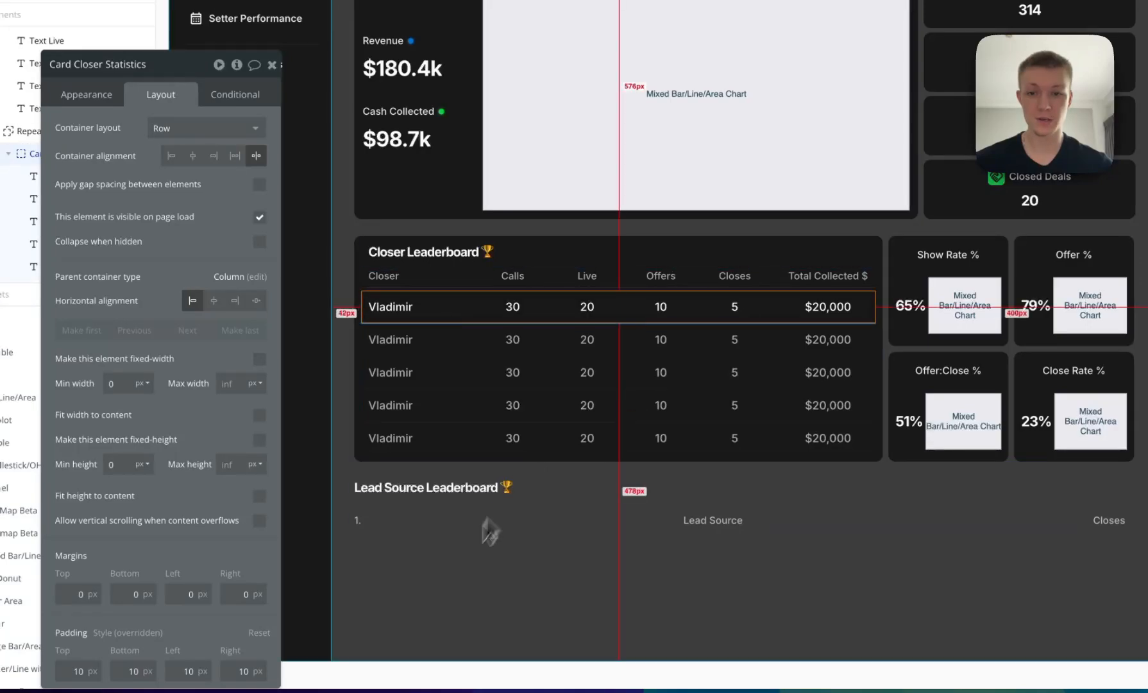
pyautogui.rightClick(449, 539)
pyautogui.click(510, 552)
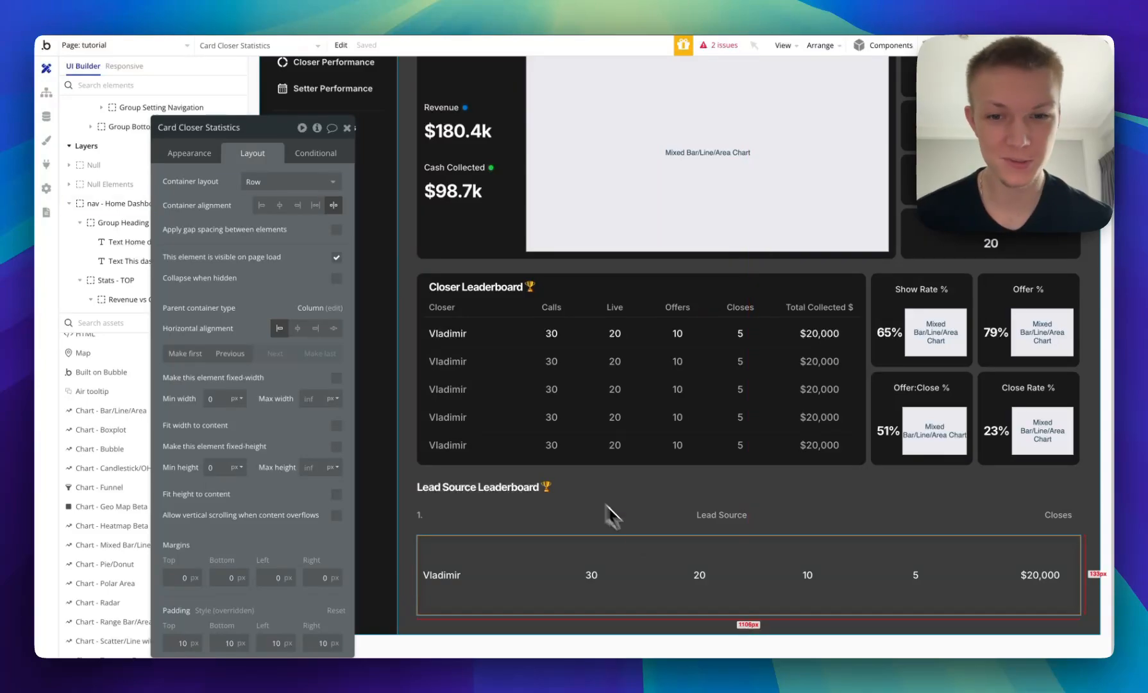
# Make the pasted statistics card's height fit its content.
pyautogui.click(329, 494)
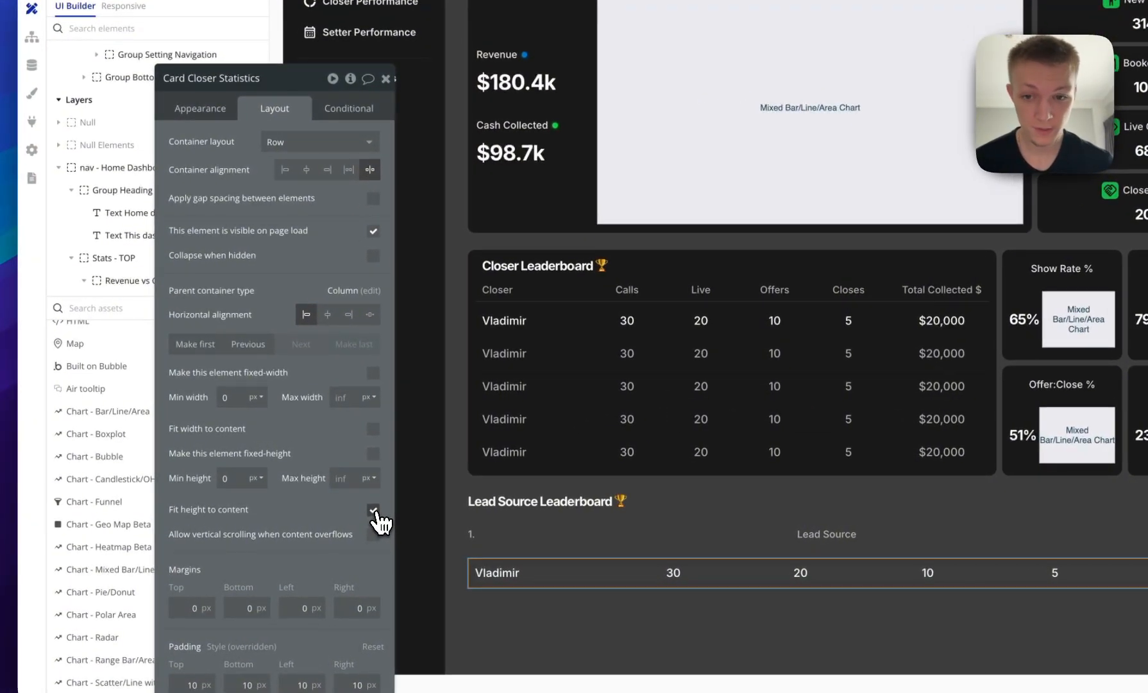
pyautogui.click(497, 579)
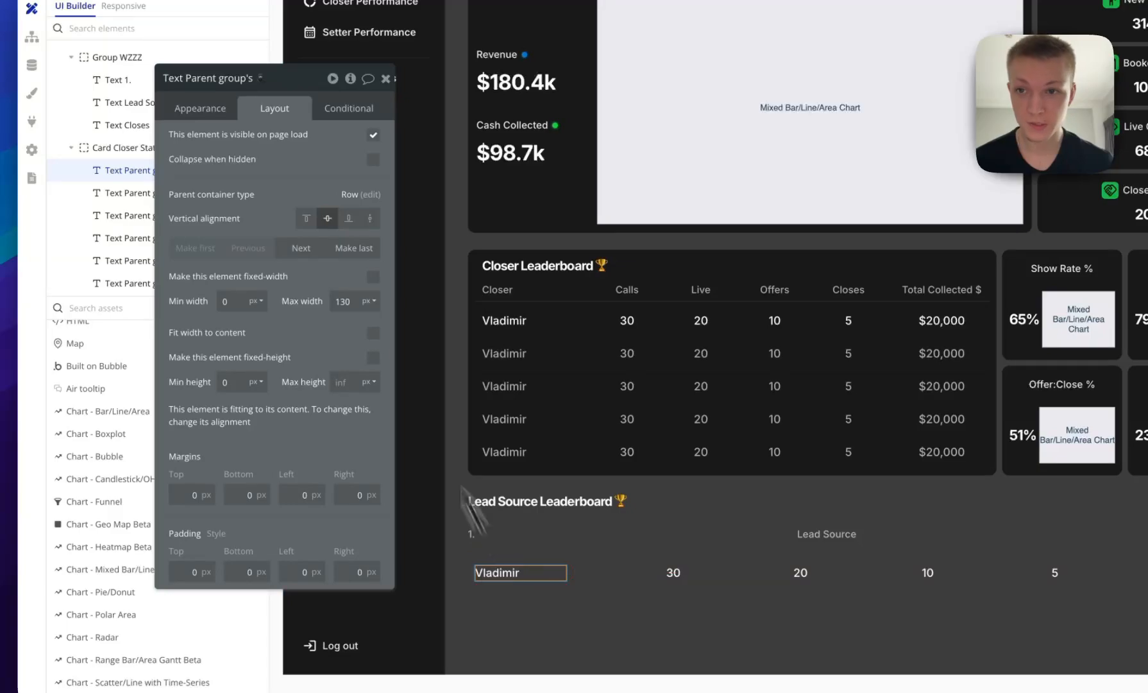
pyautogui.click(622, 589)
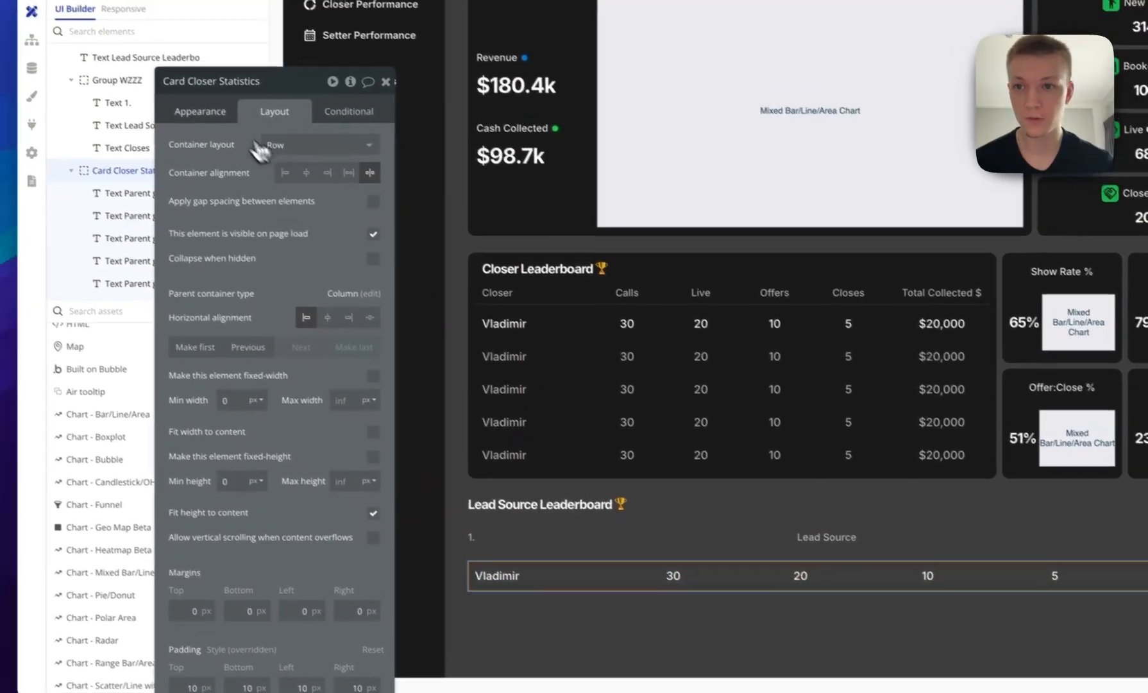
# Clear the content type and the data source of the pasted statistics card in the Lead Source Leaderboard.
pyautogui.click(246, 123)
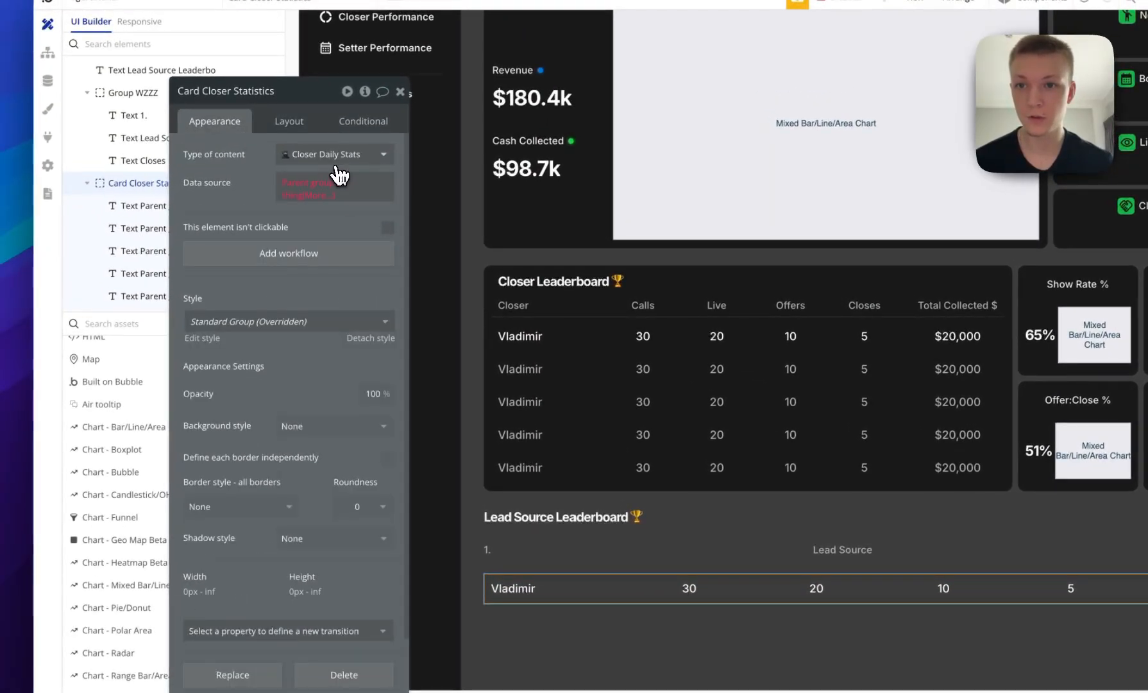
pyautogui.click(337, 161)
pyautogui.click(329, 177)
pyautogui.rightClick(336, 190)
pyautogui.click(386, 184)
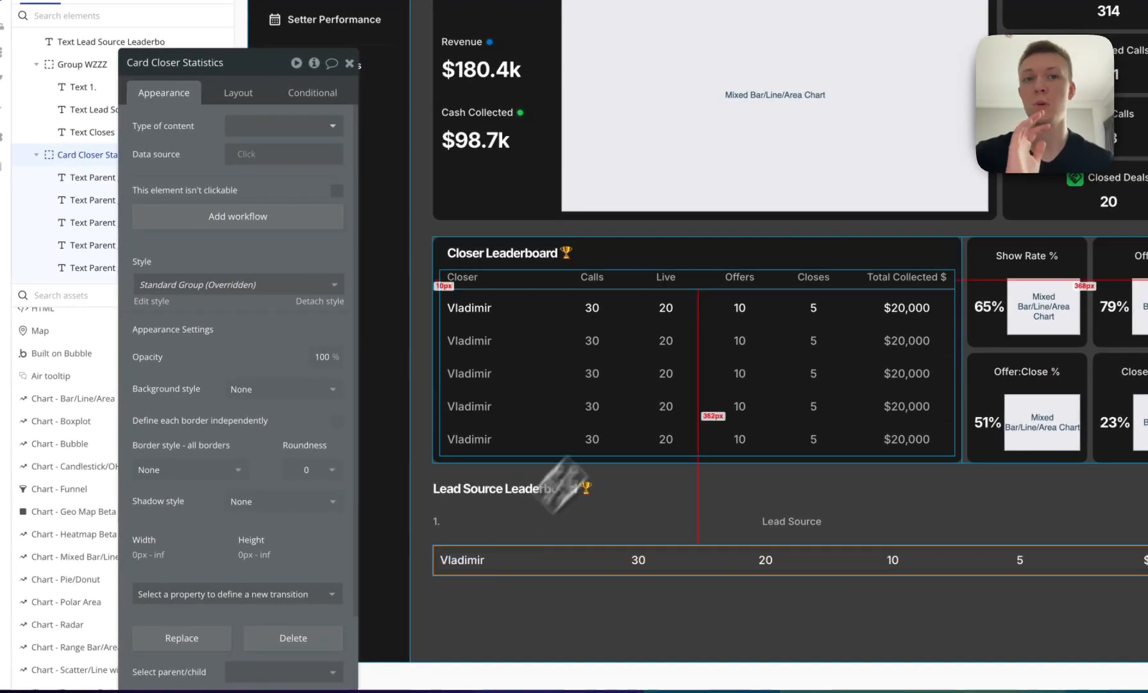
# Clear the dynamic expression of the pasted card's first text and replace it with "1.".
pyautogui.click(531, 568)
pyautogui.rightClick(228, 145)
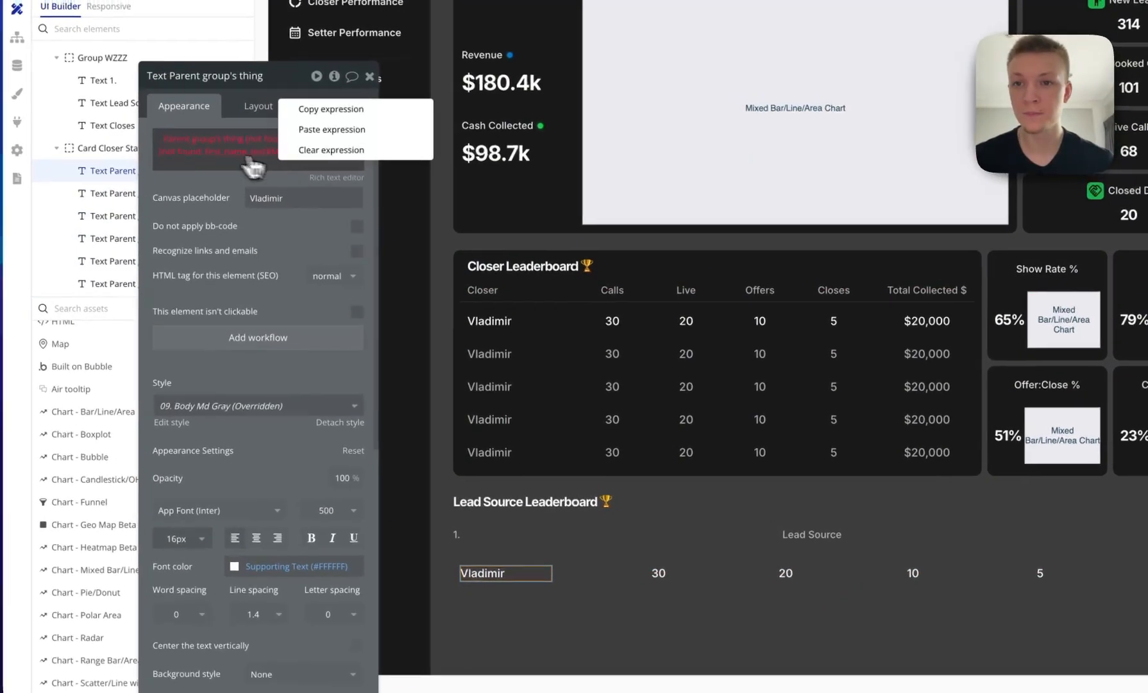
pyautogui.click(309, 137)
pyautogui.click(211, 136)
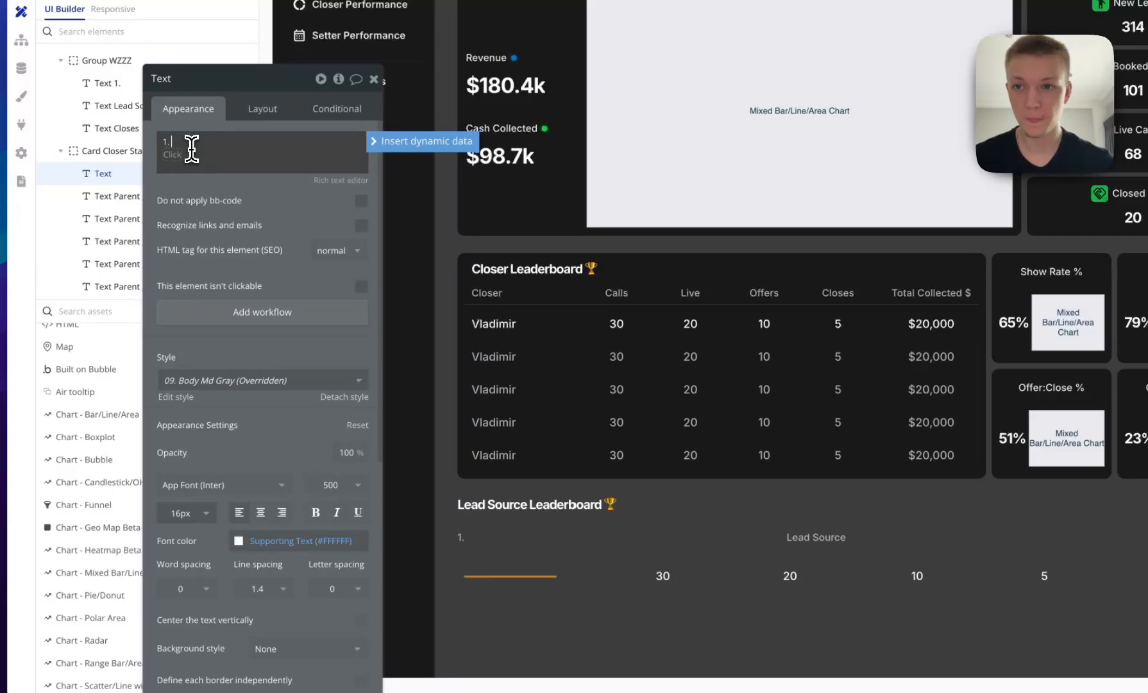
pyautogui.click(205, 186)
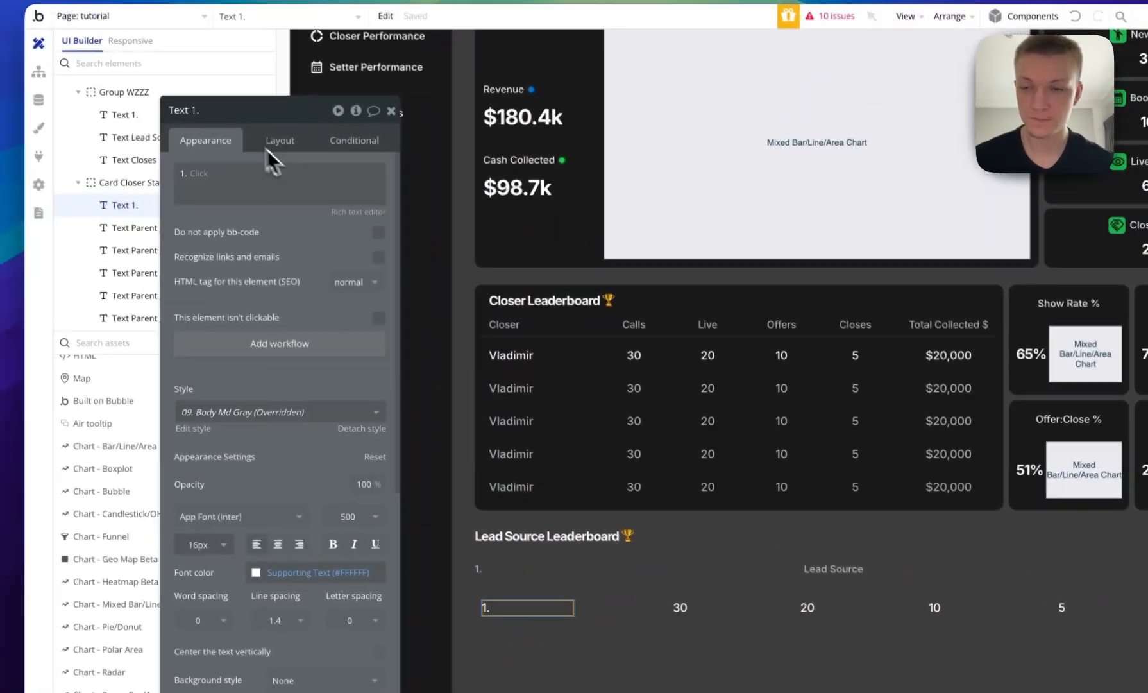
# Give the pasted card's "1." text a minimum width of 15 px, no maximum width, and fit its width to content.
pyautogui.click(224, 82)
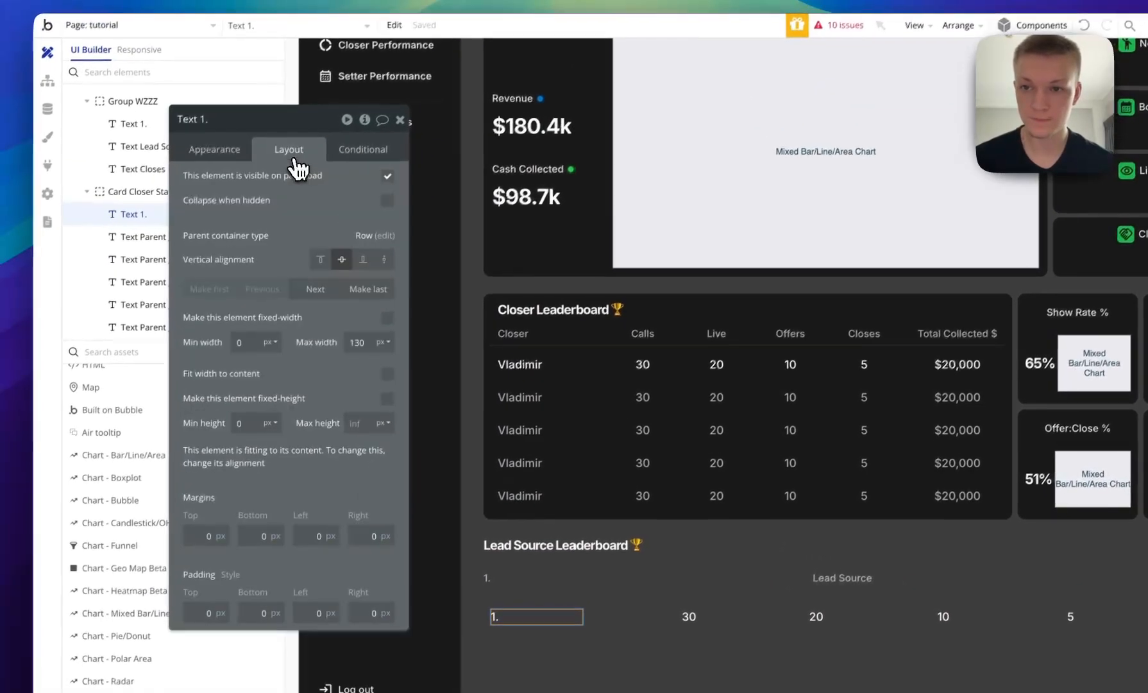
pyautogui.click(260, 341)
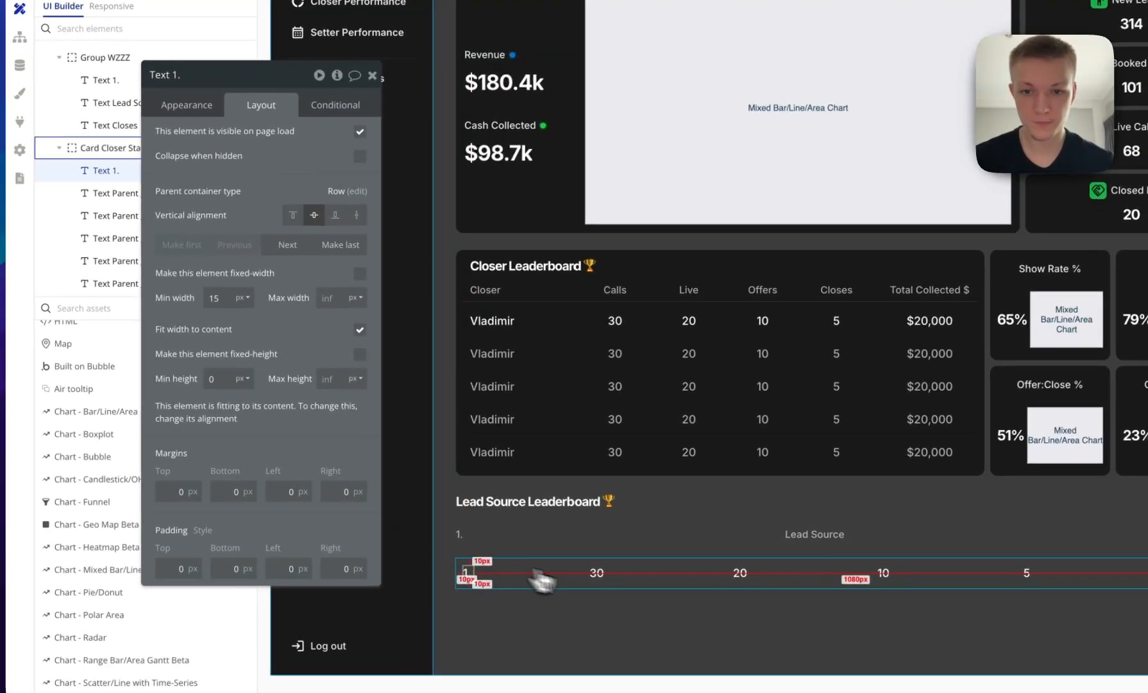
pyautogui.click(467, 539)
# Replace the "30" text's expression in the pasted card with "Lead Source name #1", remove its maximum width and fit its width to content.
pyautogui.click(595, 577)
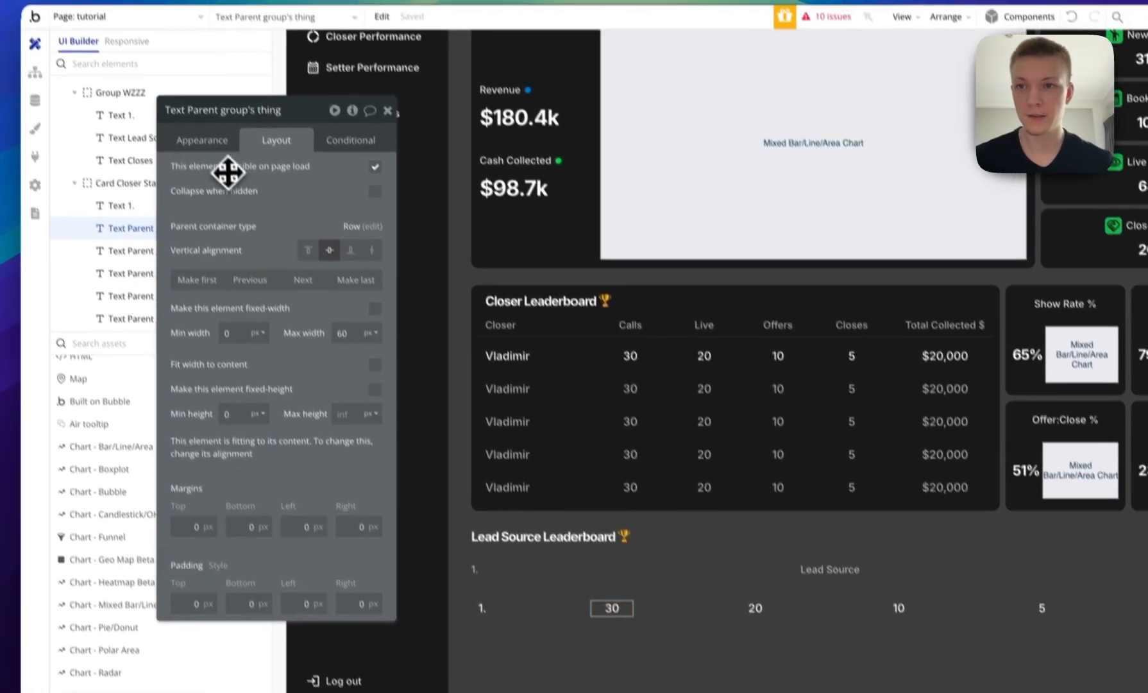
pyautogui.click(186, 105)
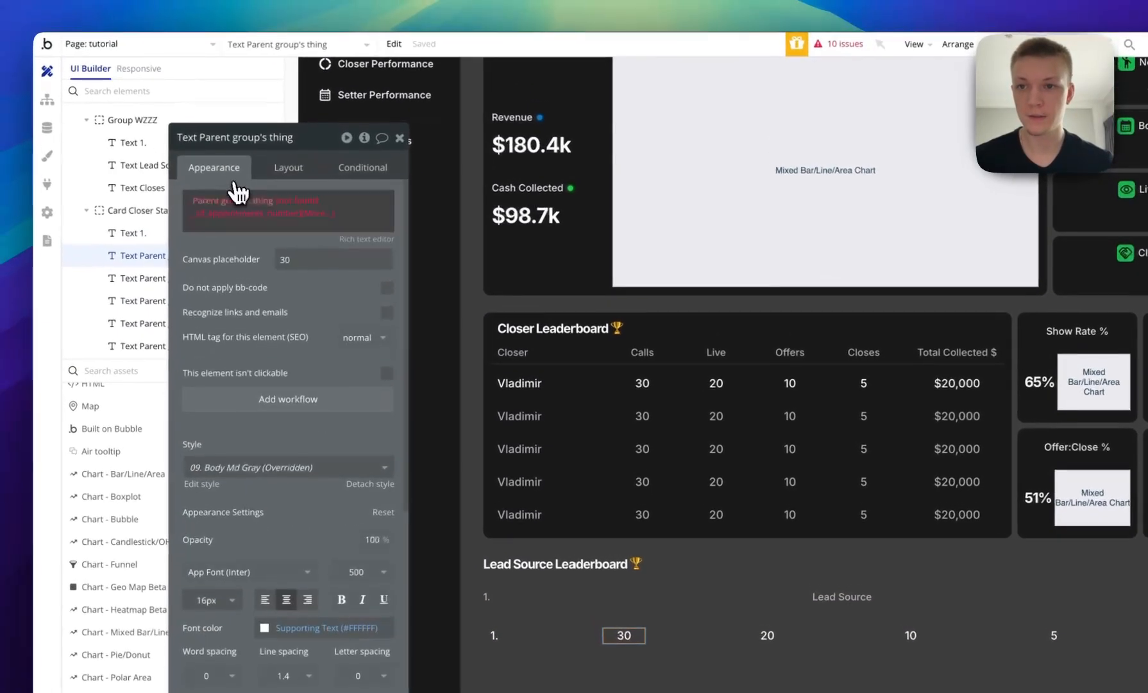
pyautogui.rightClick(268, 141)
pyautogui.click(330, 152)
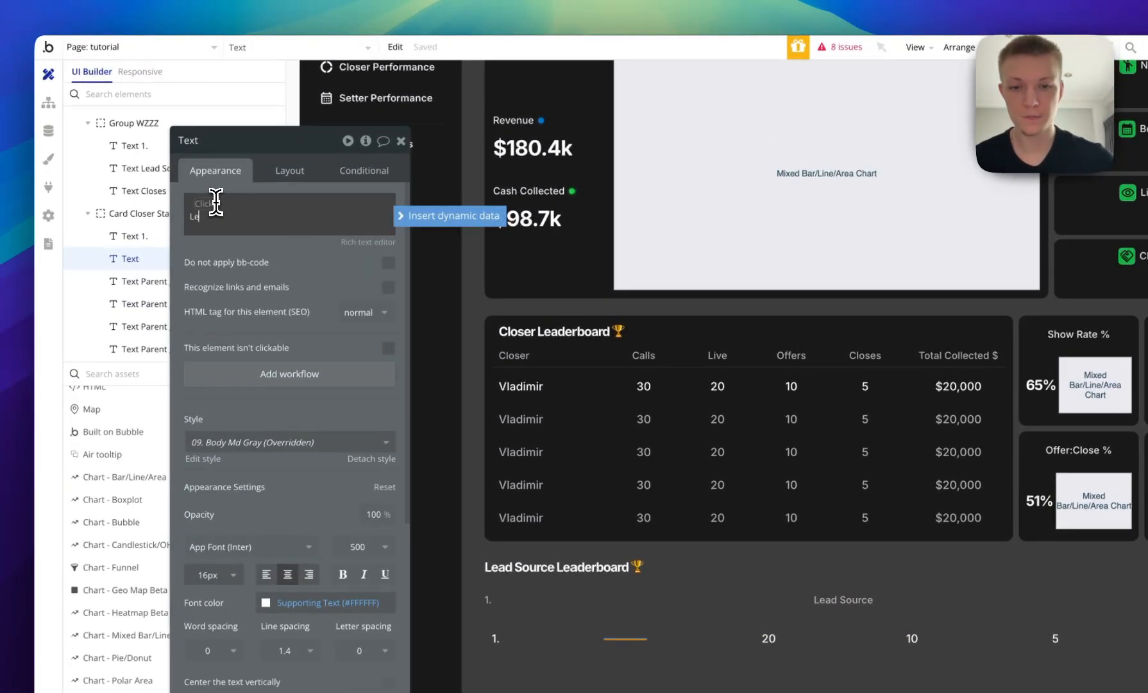
pyautogui.write('Lead Source name #1')
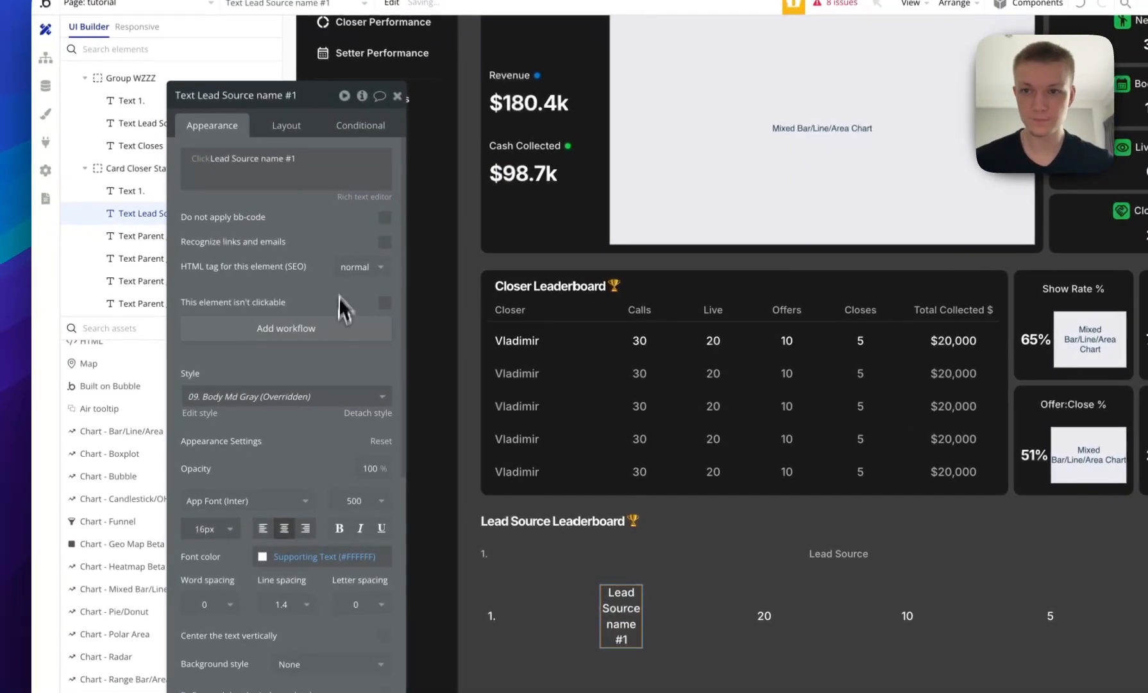
pyautogui.click(252, 150)
pyautogui.click(384, 349)
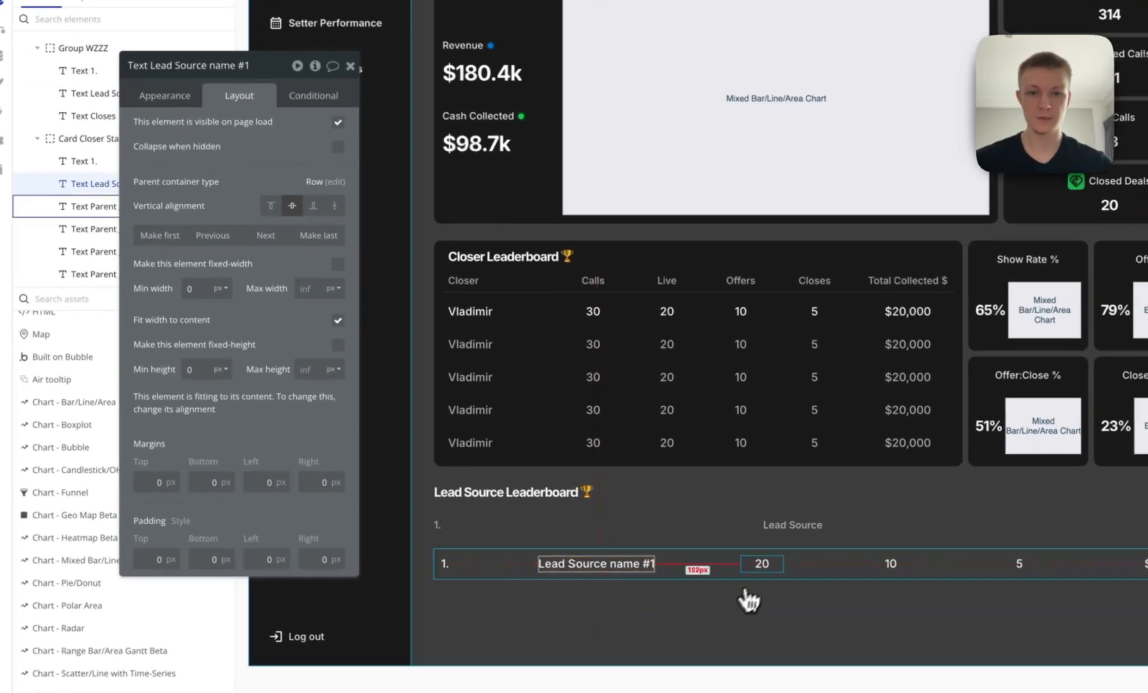
# Clear the dynamic expression of the "20" text in the lead source row and replace it with "15".
pyautogui.click(809, 592)
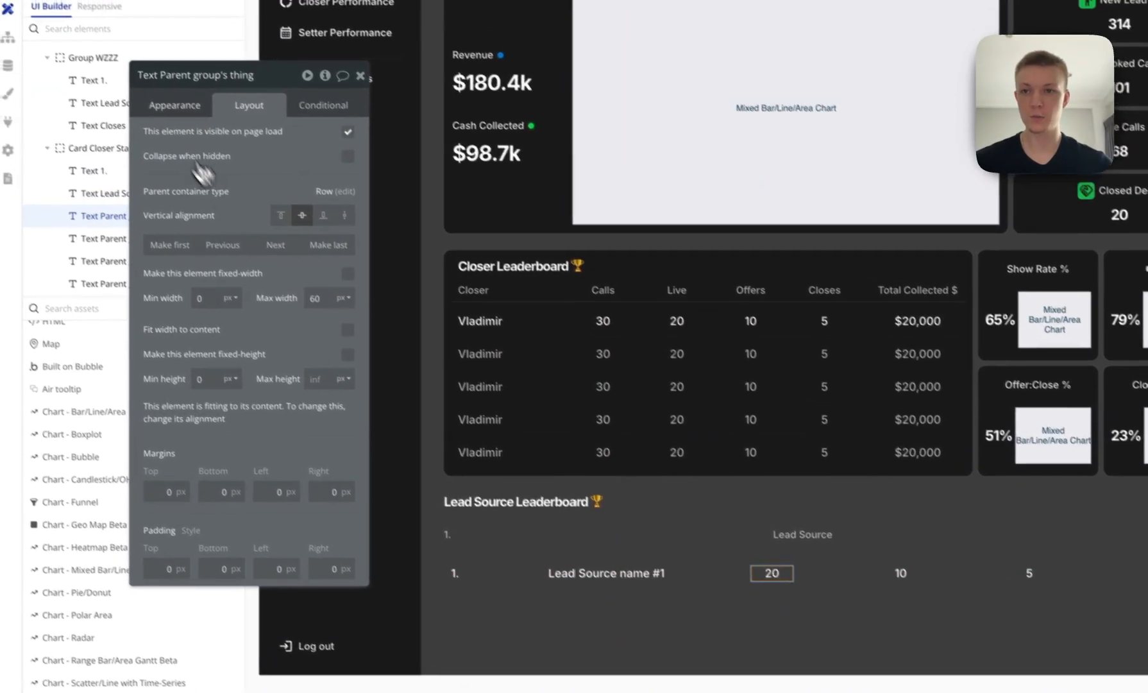
pyautogui.click(158, 91)
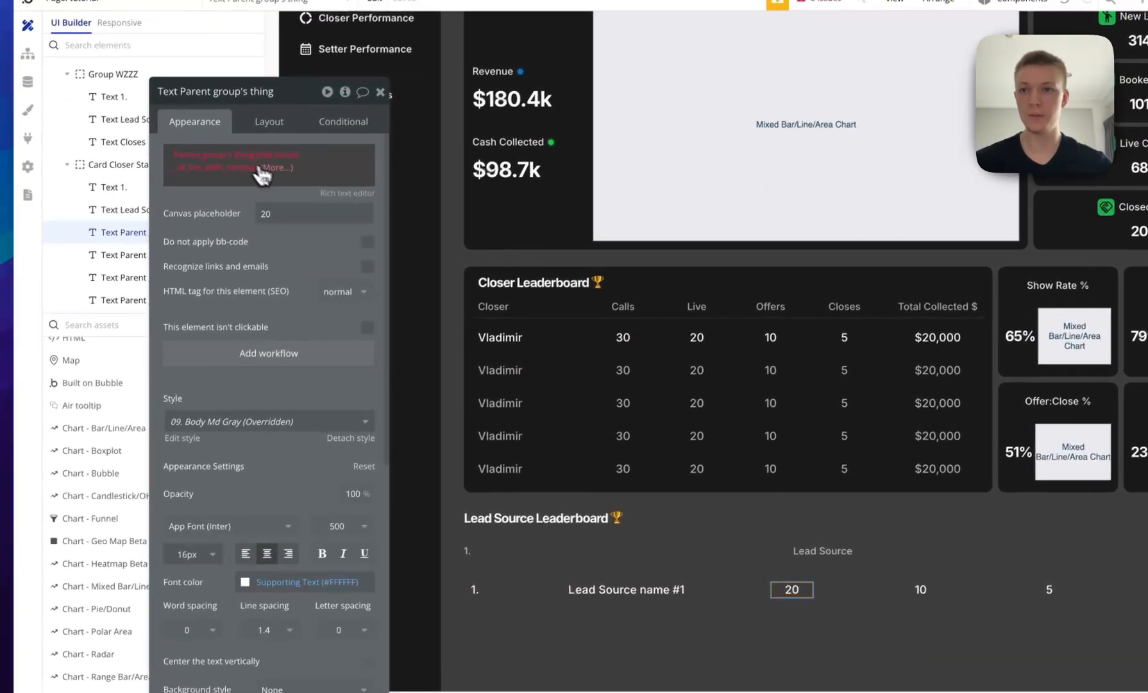
pyautogui.rightClick(186, 152)
pyautogui.click(323, 173)
pyautogui.click(184, 159)
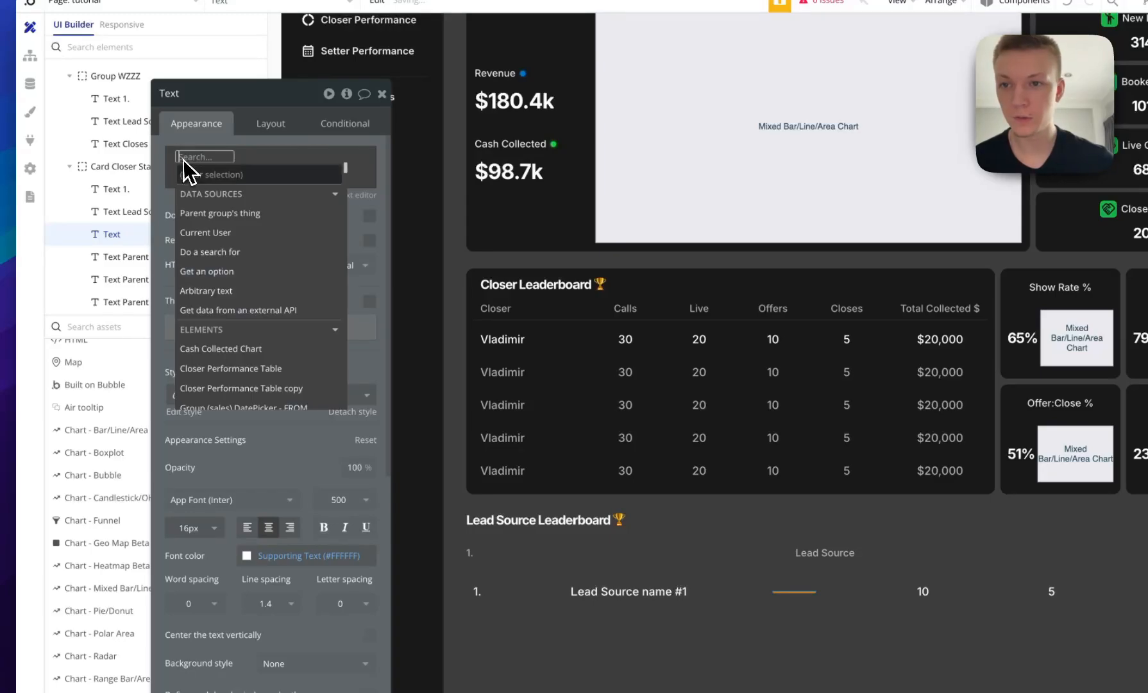
pyautogui.click(266, 156)
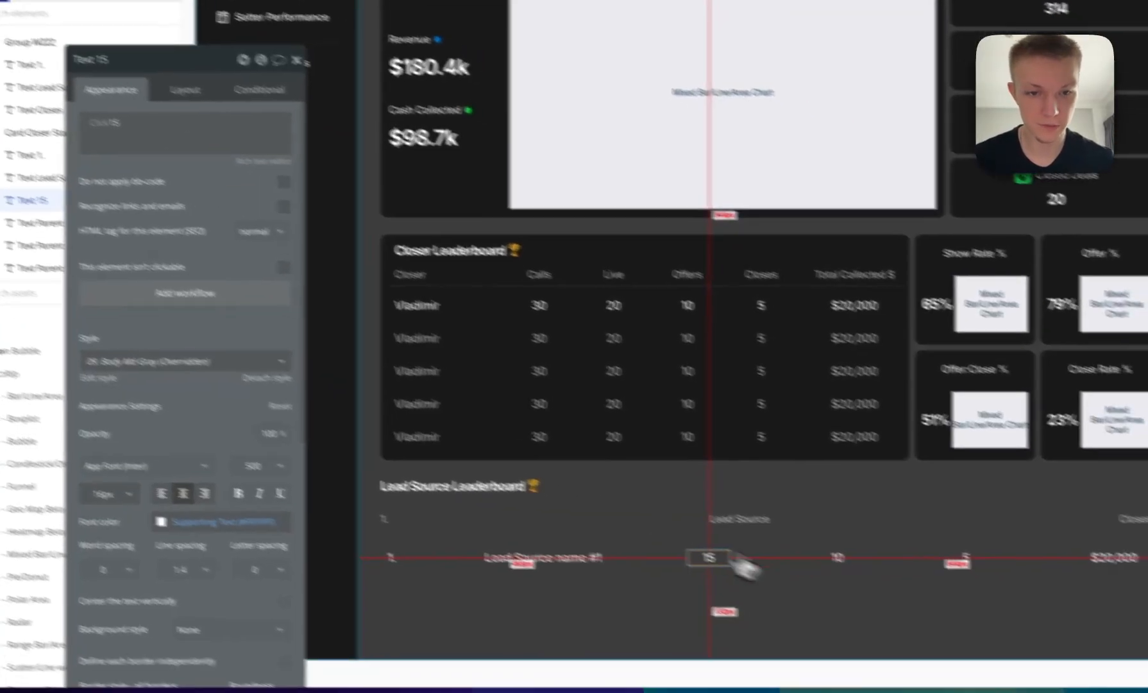
# Delete the leftover "10", "5" and "$20,000" texts from the lead source row.
pyautogui.click(917, 595)
pyautogui.click(846, 529)
pyautogui.press('Delete')
pyautogui.click(1018, 530)
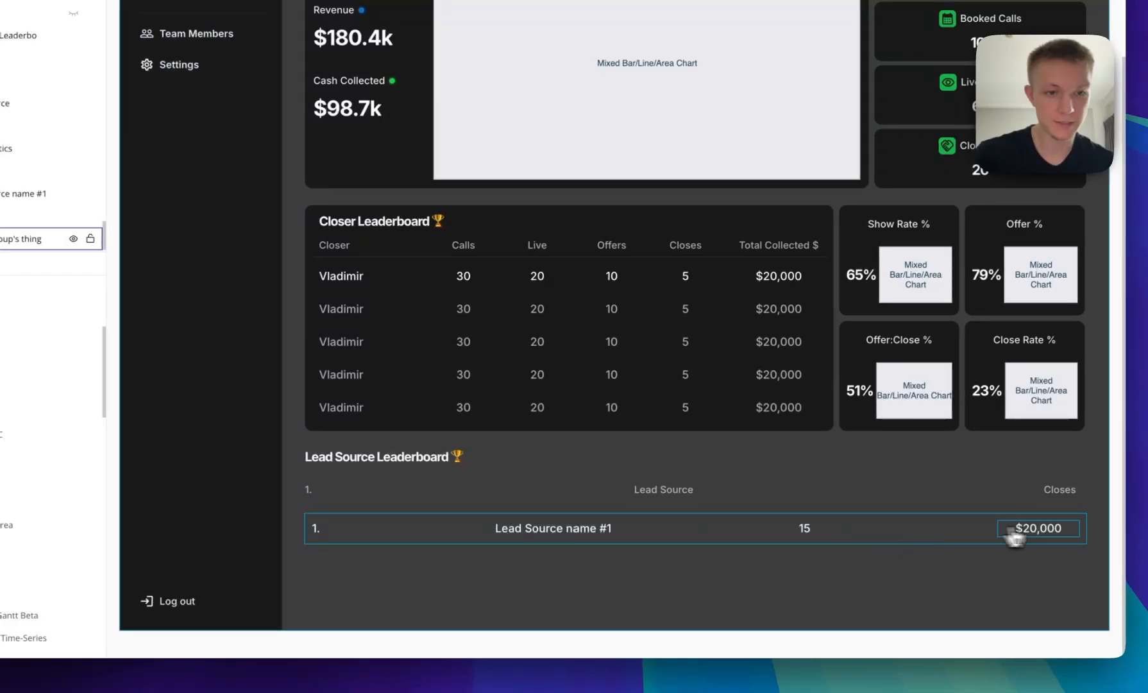
pyautogui.press('Delete')
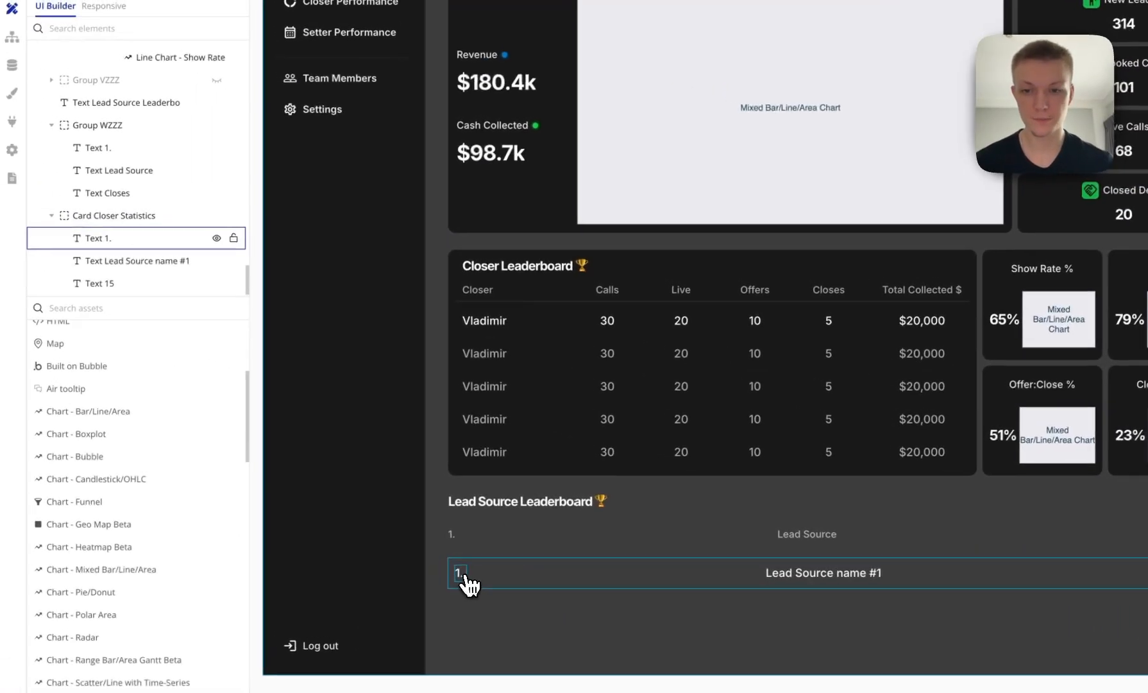
# Set the left and right padding of the lead source header row to 10 px, matching the closer table's header row.
pyautogui.click(305, 528)
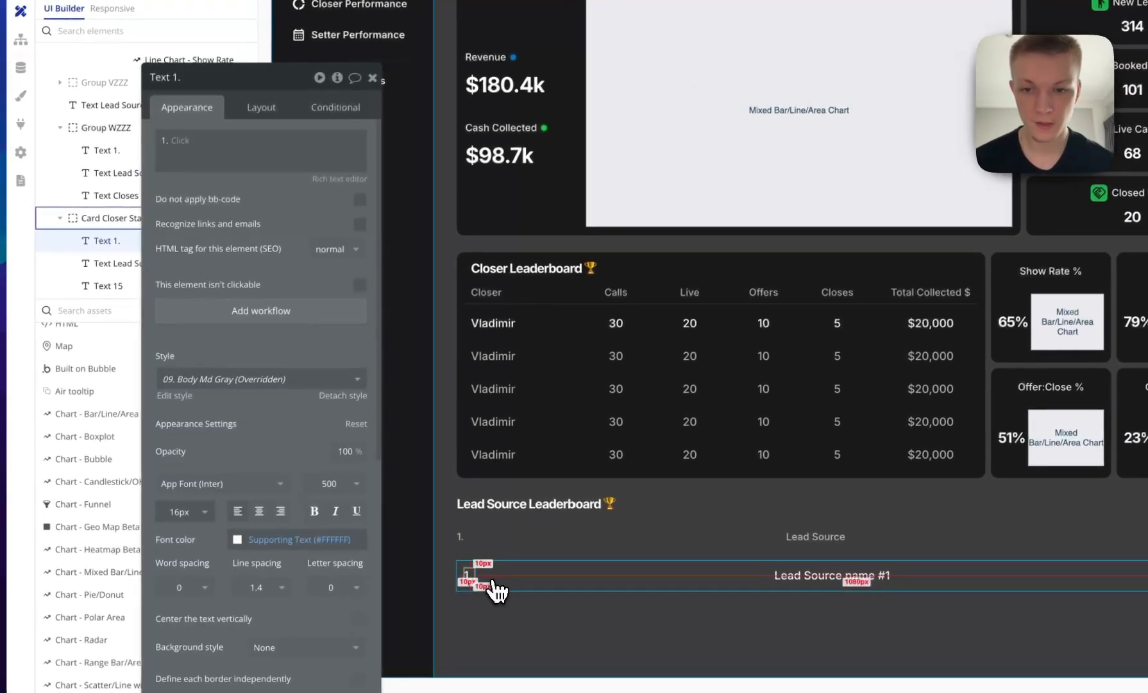
pyautogui.click(495, 569)
pyautogui.click(494, 541)
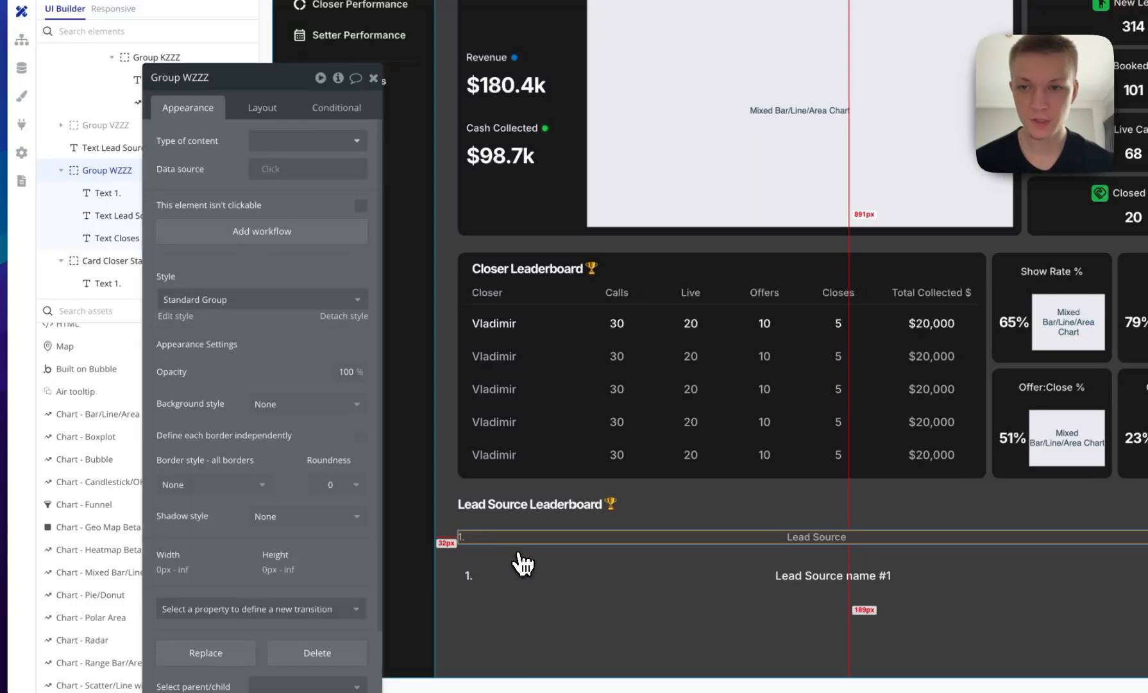
pyautogui.click(538, 581)
pyautogui.click(531, 542)
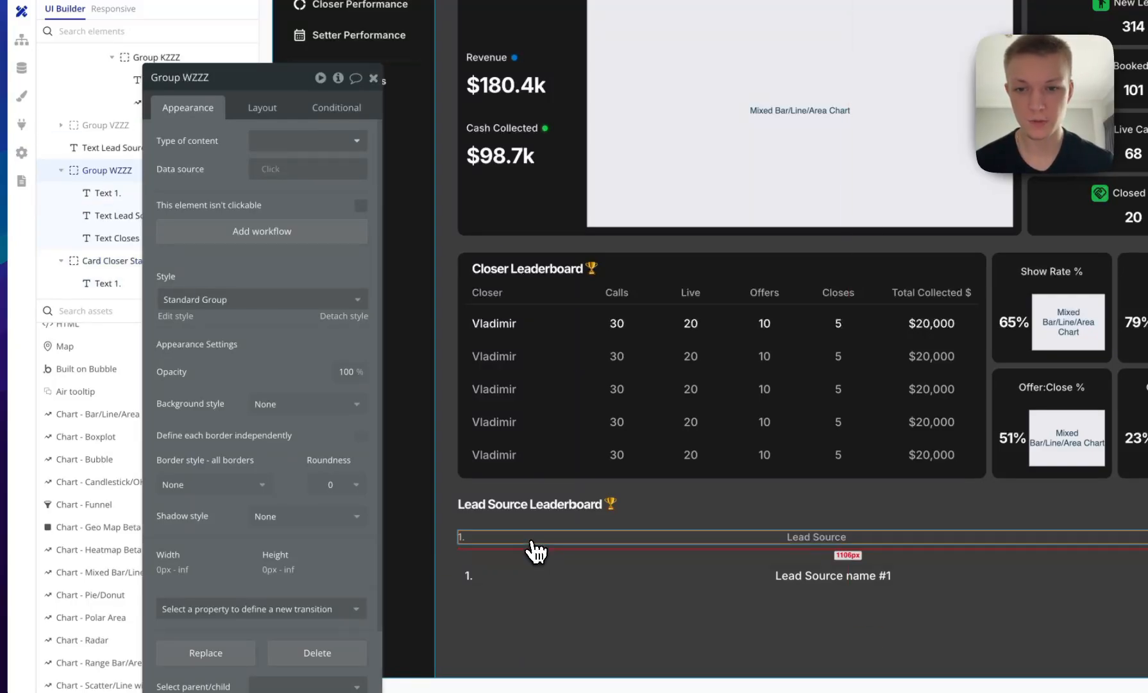
pyautogui.click(261, 111)
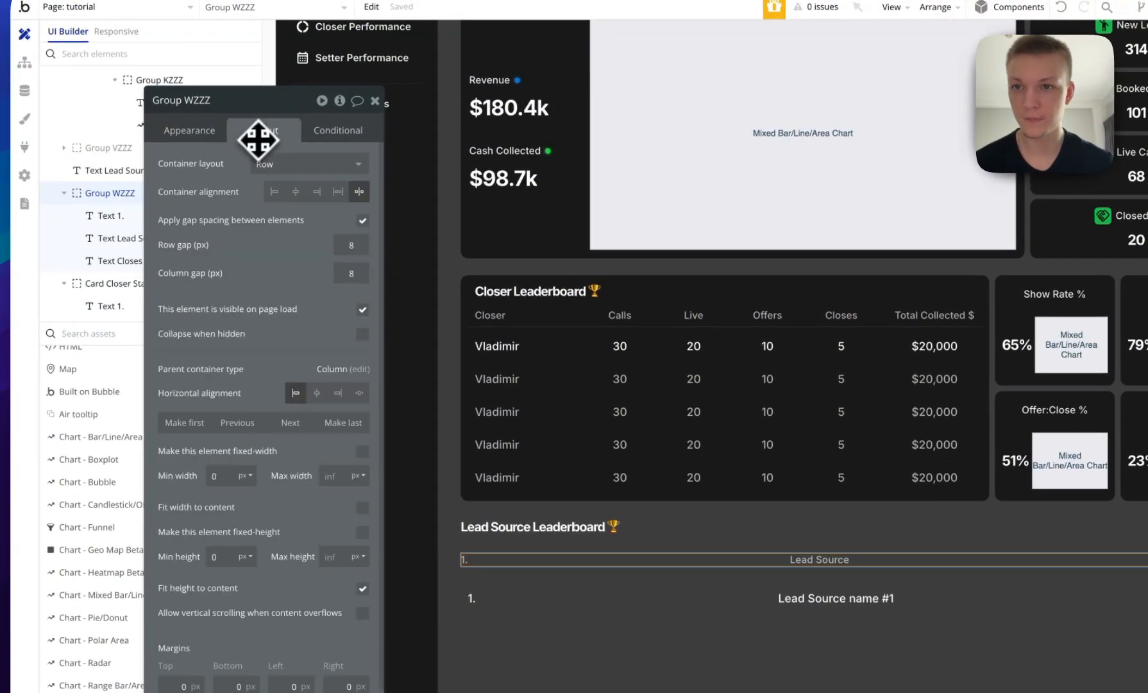
pyautogui.moveTo(258, 139); pyautogui.dragTo(198, 99)
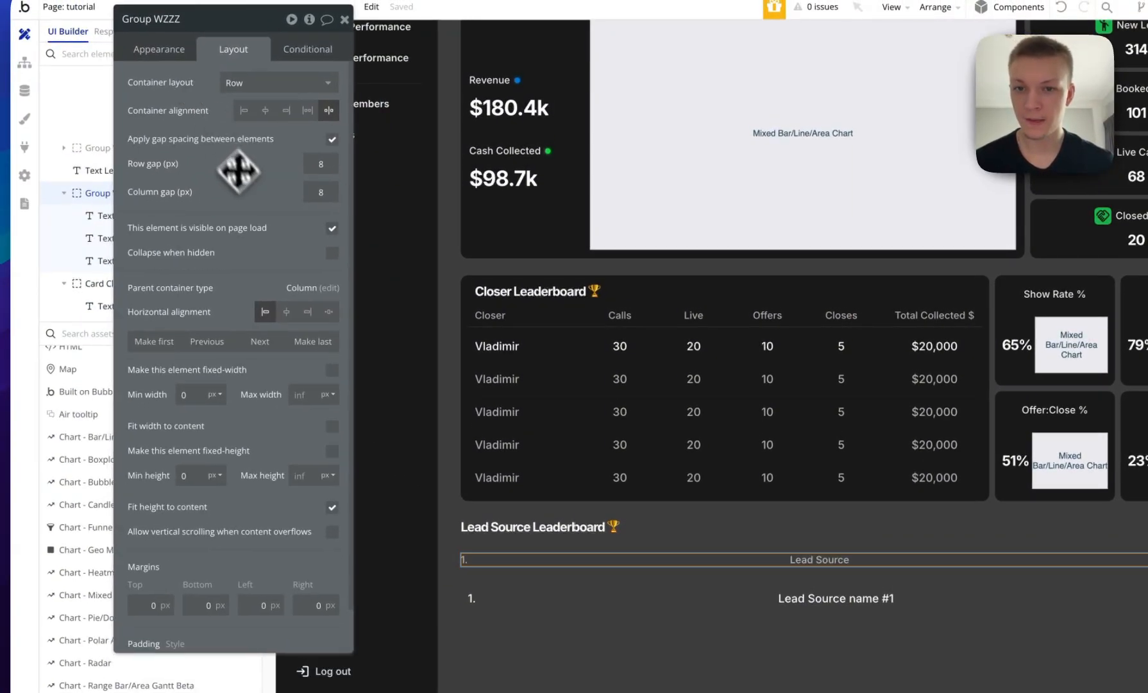
pyautogui.click(584, 317)
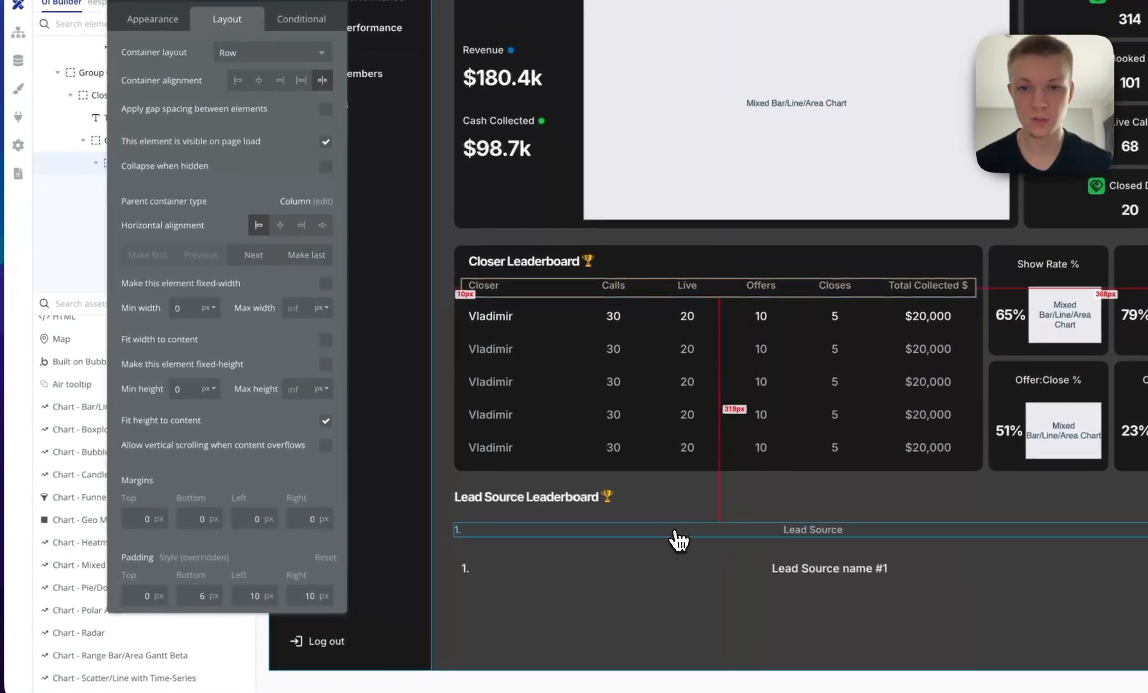
pyautogui.click(687, 560)
pyautogui.click(247, 608)
pyautogui.scroll(-1, 256, 567)
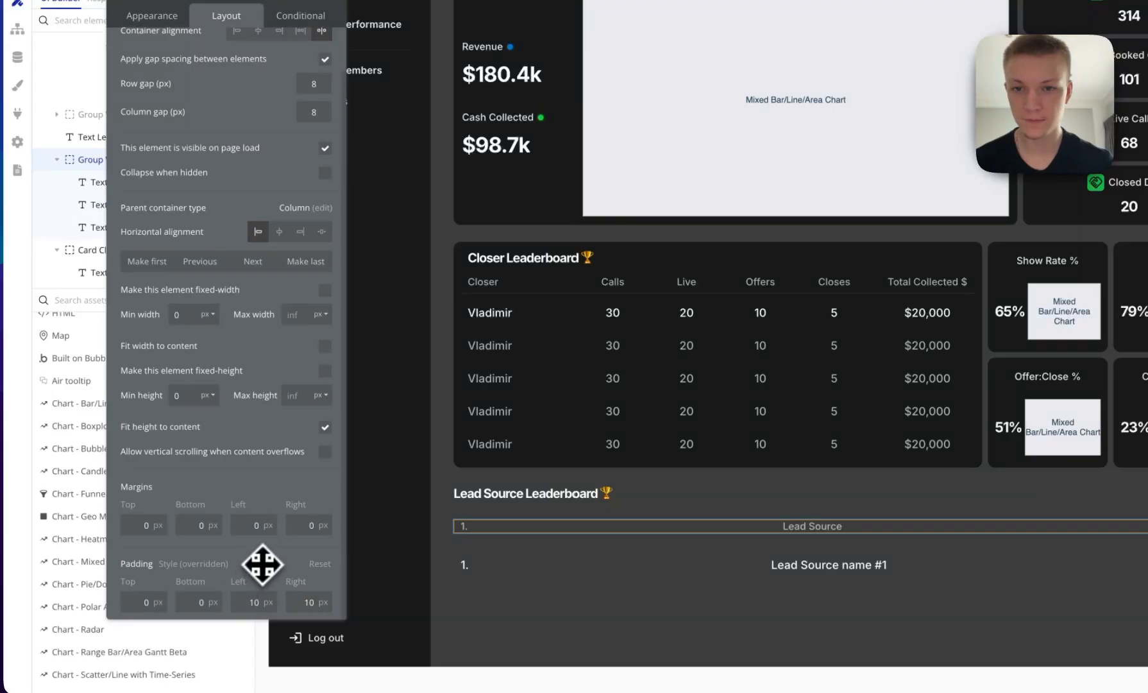
# Set the bottom padding of the lead source header row to 6 px, matching the closer table's header row.
pyautogui.click(575, 288)
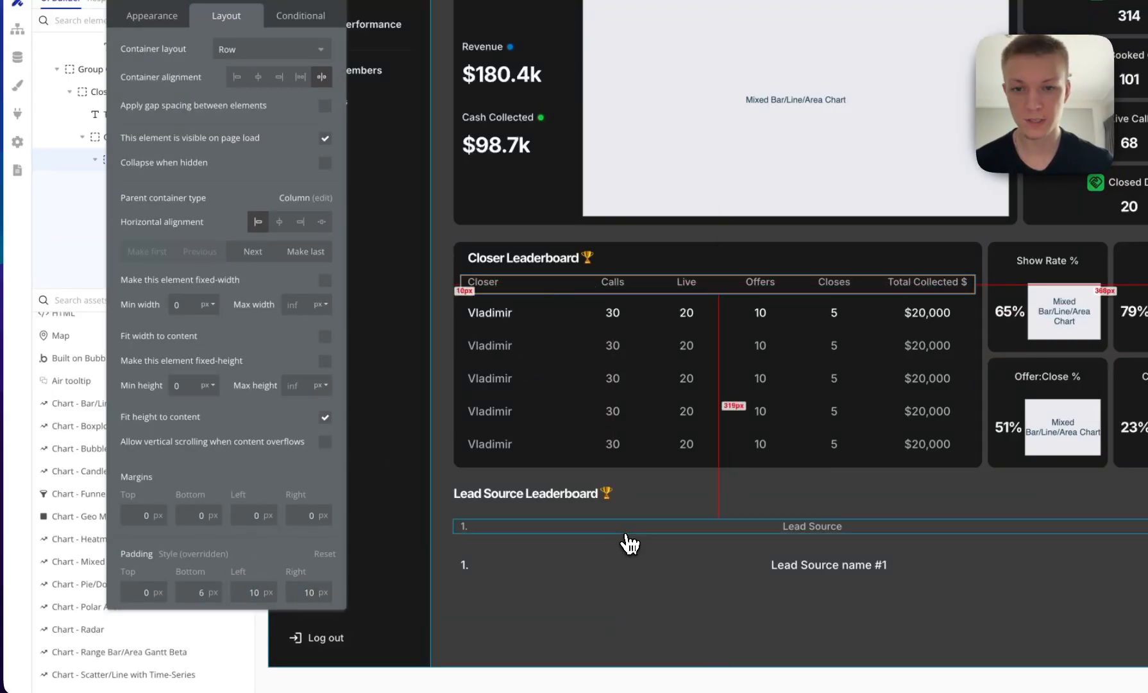
pyautogui.click(630, 544)
pyautogui.scroll(-1, 212, 558)
pyautogui.click(209, 601)
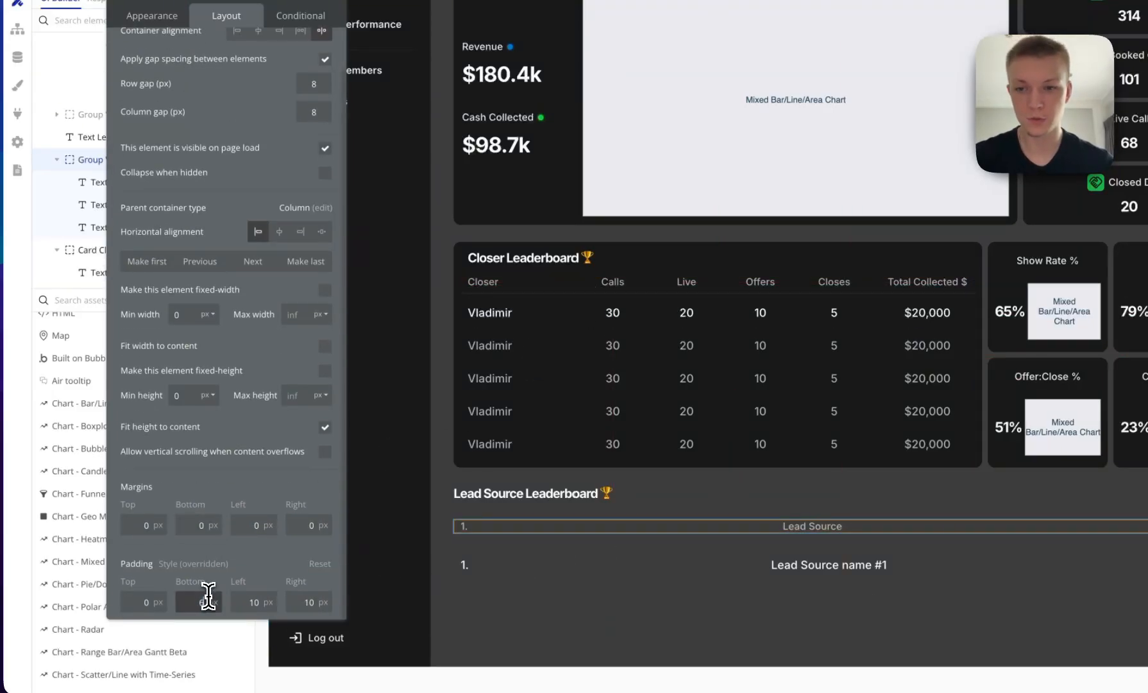
# Give the lead source header row a solid 1 px bottom border in Background Border at 60% opacity, with each border defined independently.
pyautogui.click(564, 299)
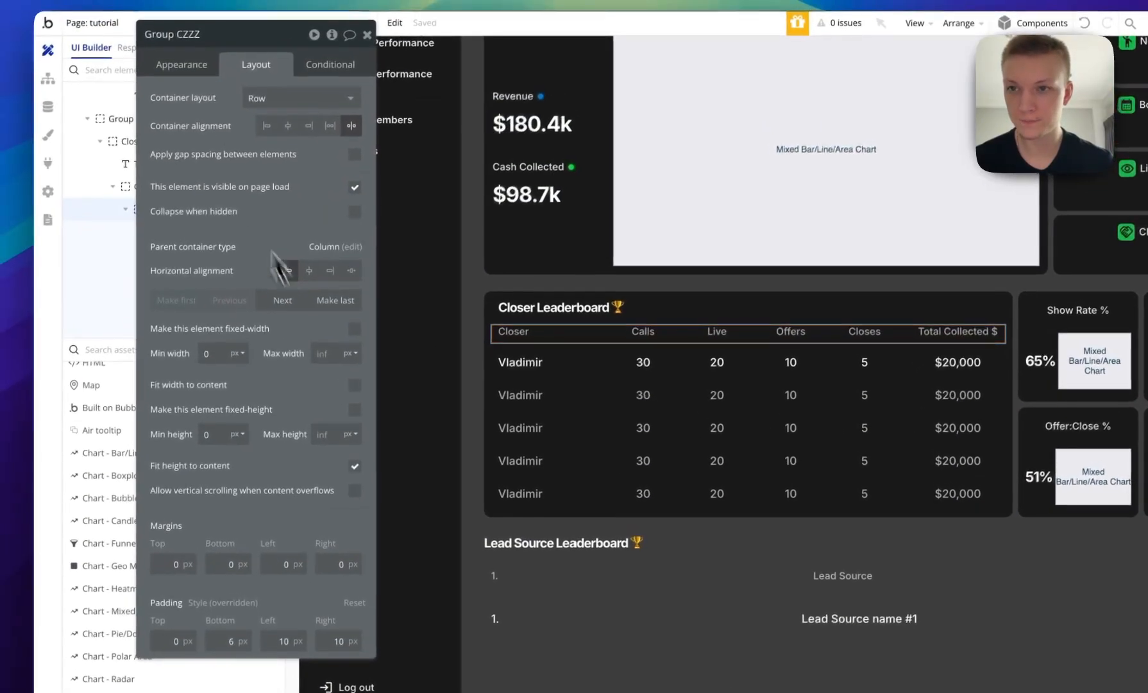
pyautogui.click(152, 15)
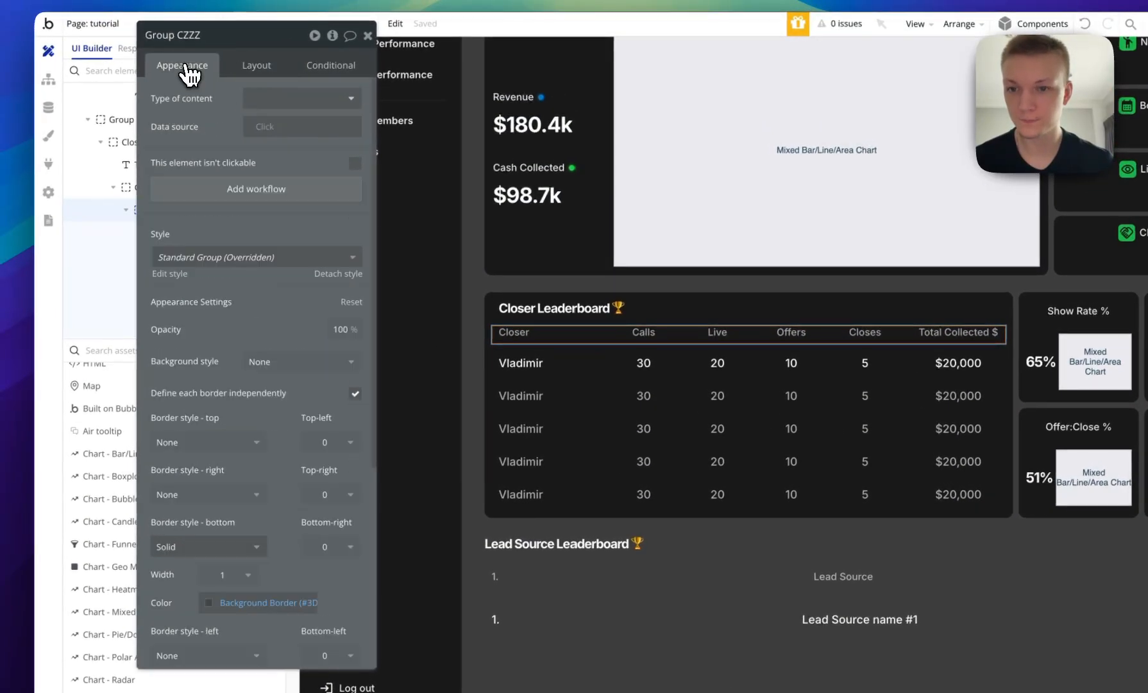
pyautogui.scroll(-3, 308, 379)
pyautogui.click(293, 383)
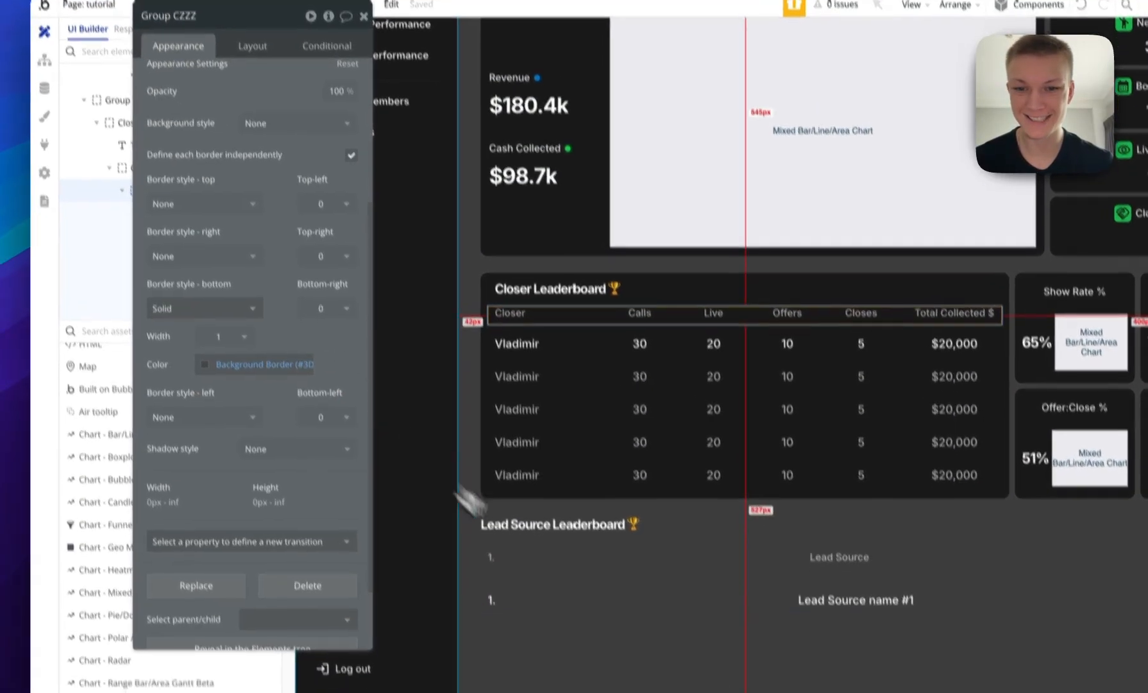
pyautogui.click(577, 580)
pyautogui.click(219, 280)
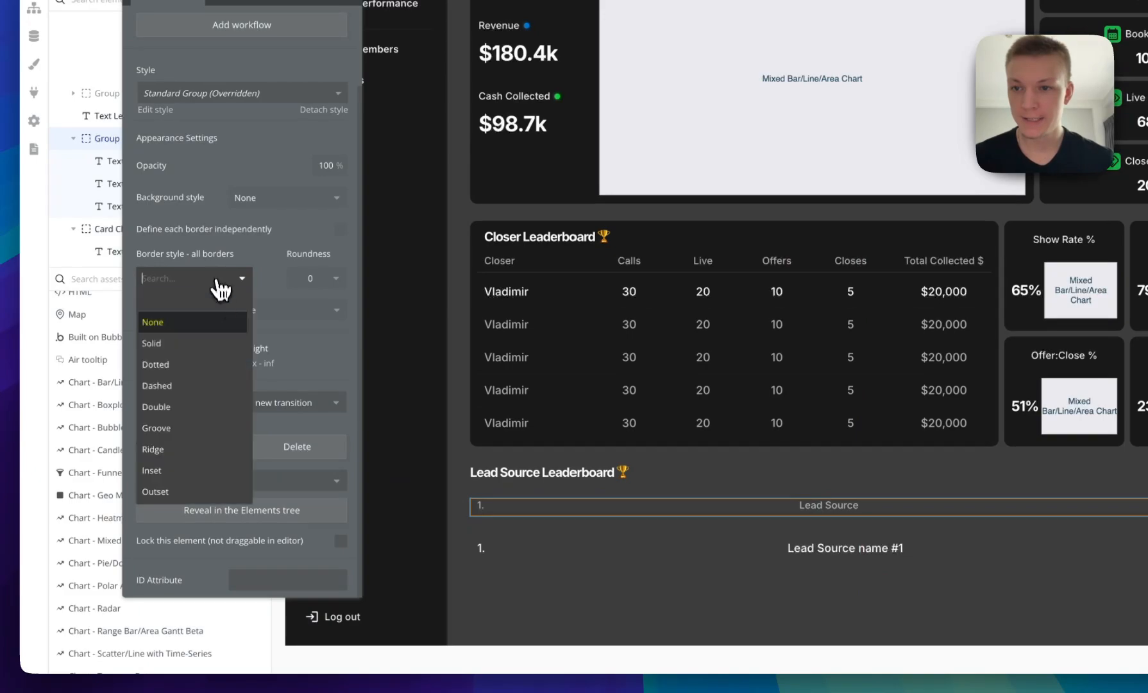
pyautogui.click(341, 229)
pyautogui.click(238, 381)
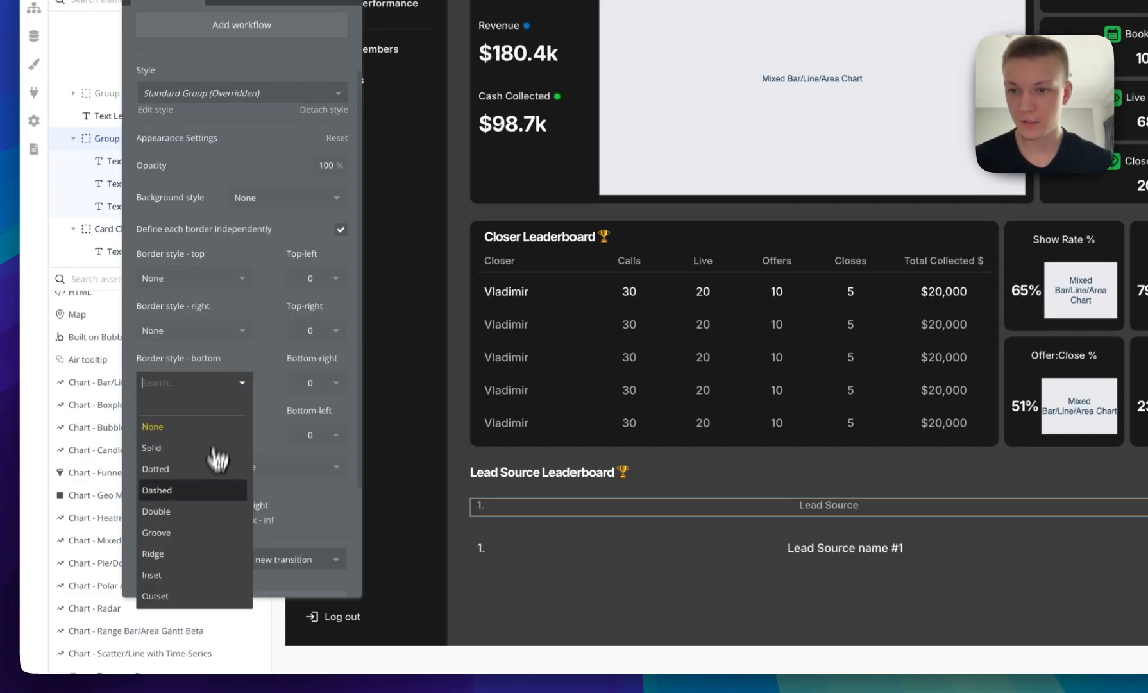
pyautogui.click(206, 451)
pyautogui.click(228, 442)
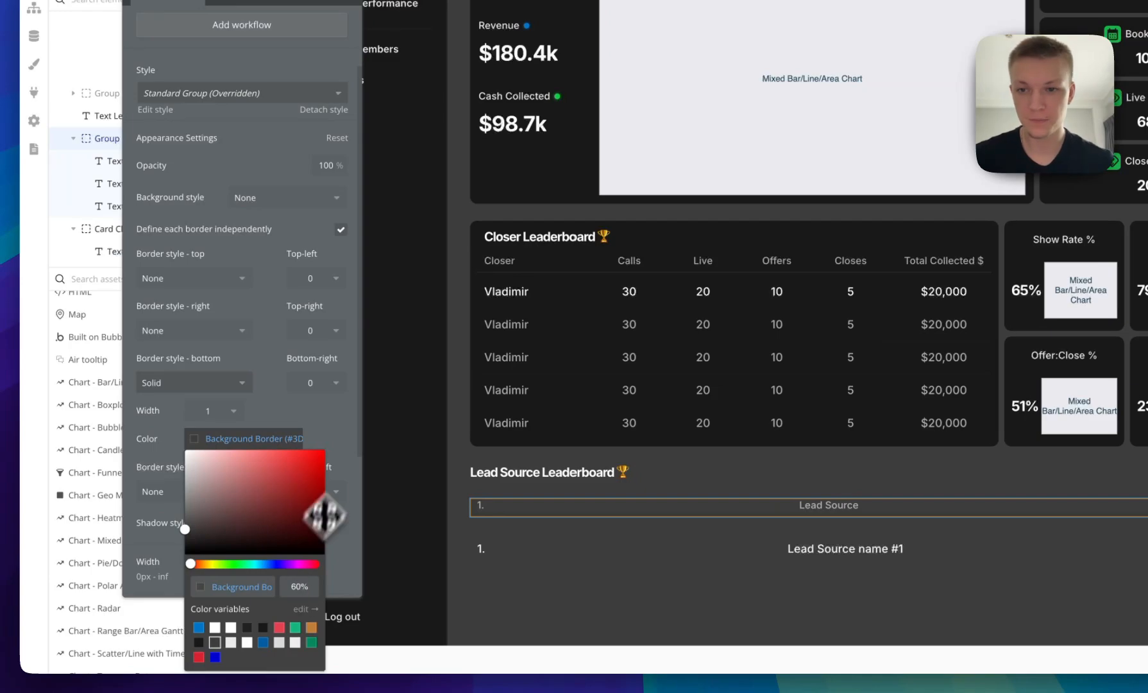
pyautogui.click(351, 449)
# Make the font color of the "1." text in the lead source header row fully transparent.
pyautogui.click(483, 511)
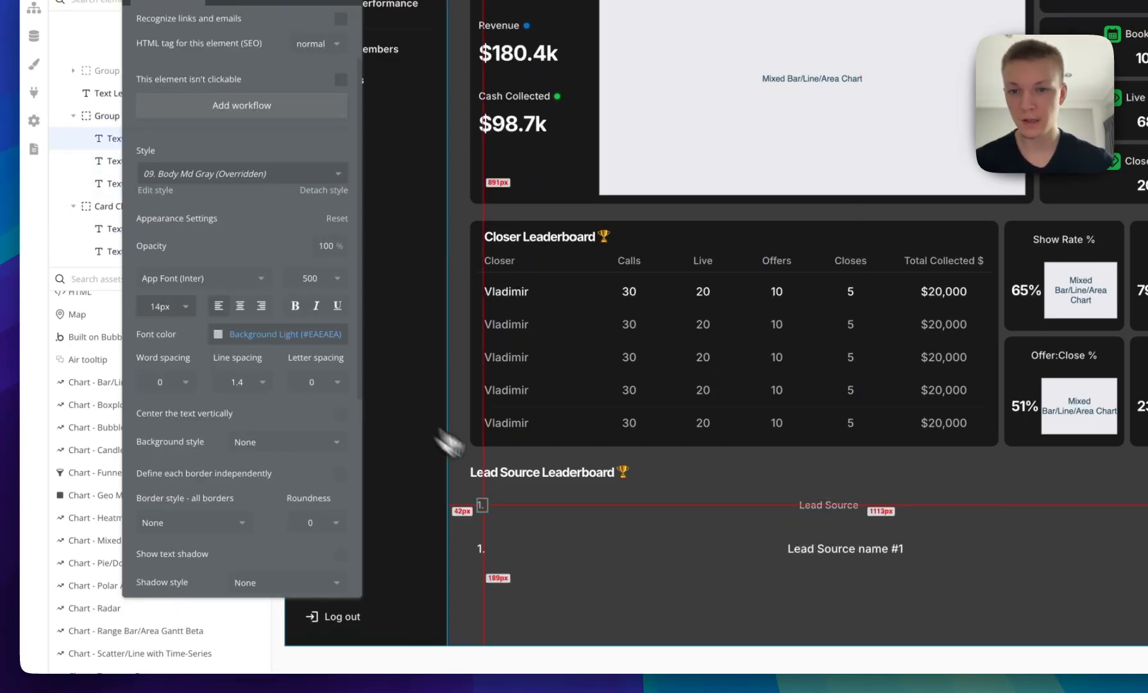
pyautogui.click(248, 328)
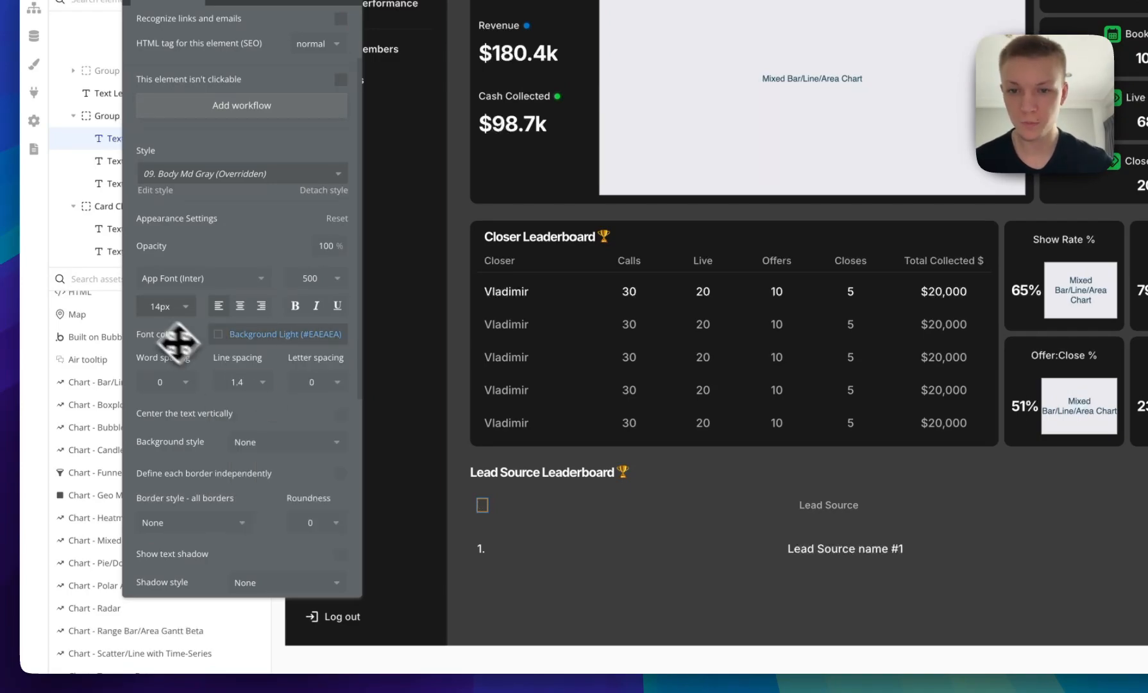
# Duplicate the "Lead Source name #1" row three times below the original, making four lead source rows.
pyautogui.click(734, 551)
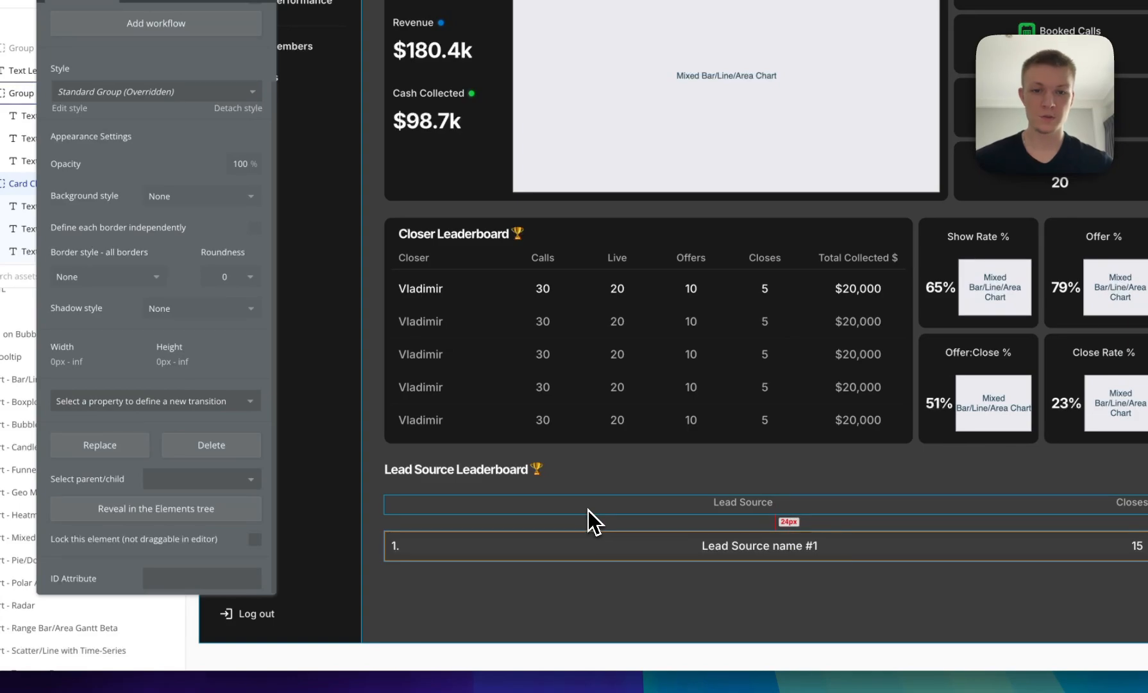
pyautogui.moveTo(588, 509); pyautogui.dragTo(602, 634)
pyautogui.scroll(-1, 600, 622)
pyautogui.scroll(-1, 599, 622)
pyautogui.scroll(-2, 601, 625)
# Group the four lead source rows in a column container with fit width off and minimum width and height of 0 px.
pyautogui.moveTo(588, 467); pyautogui.dragTo(605, 515)
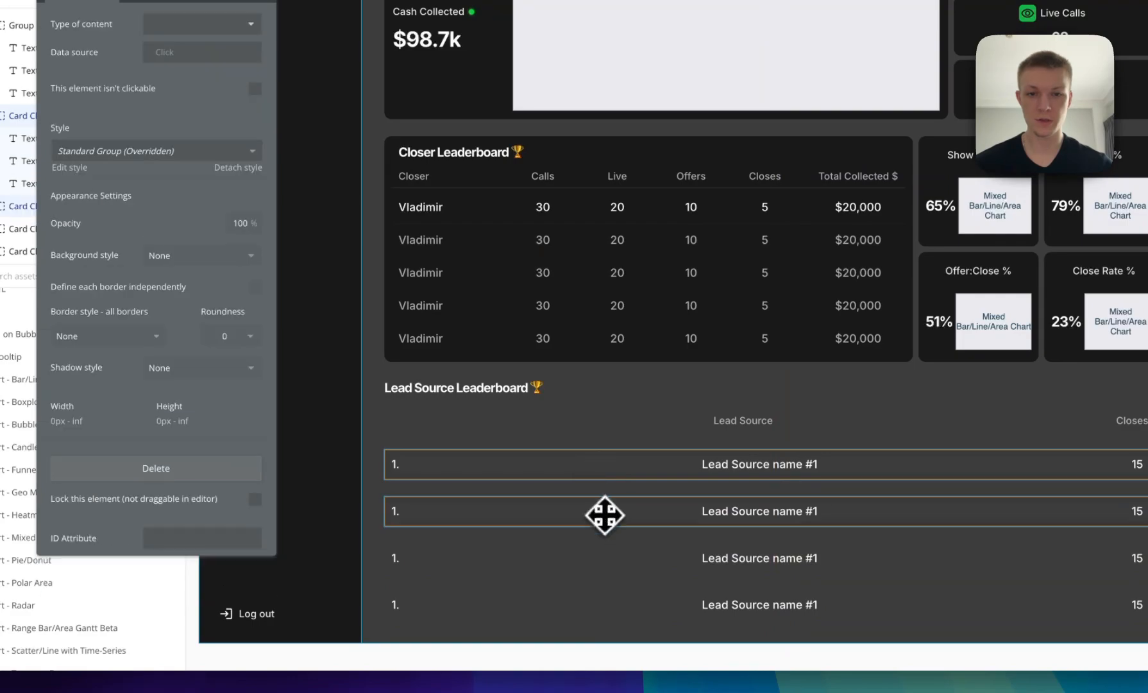
pyautogui.rightClick(600, 612)
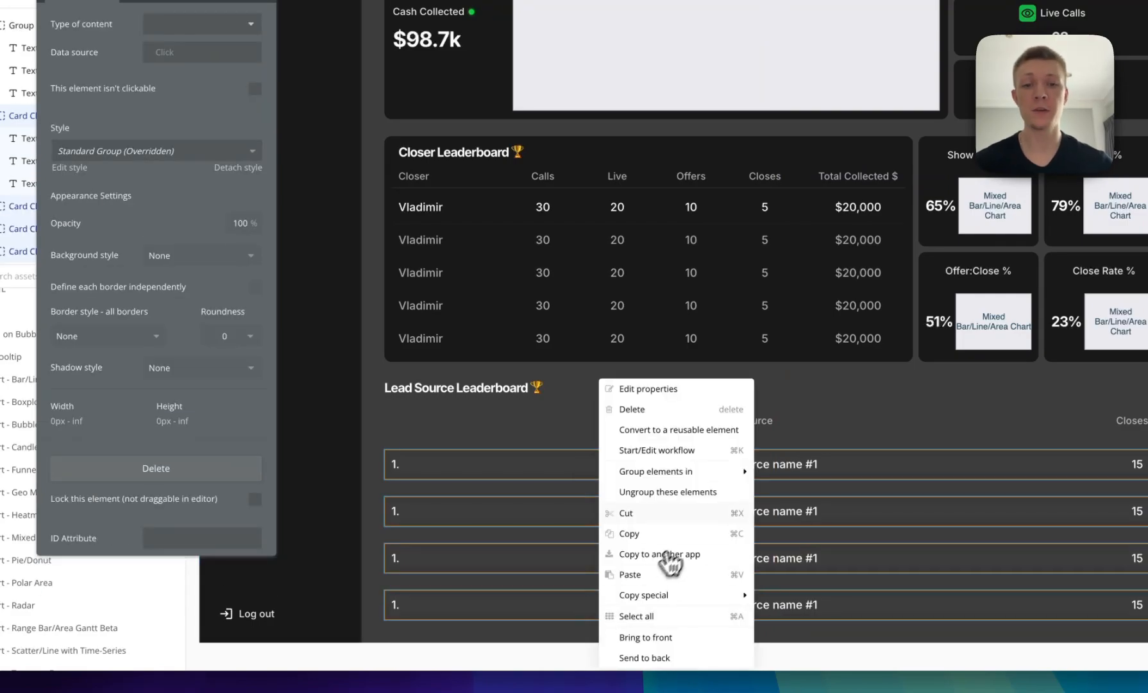
pyautogui.moveTo(693, 478)
pyautogui.click(792, 513)
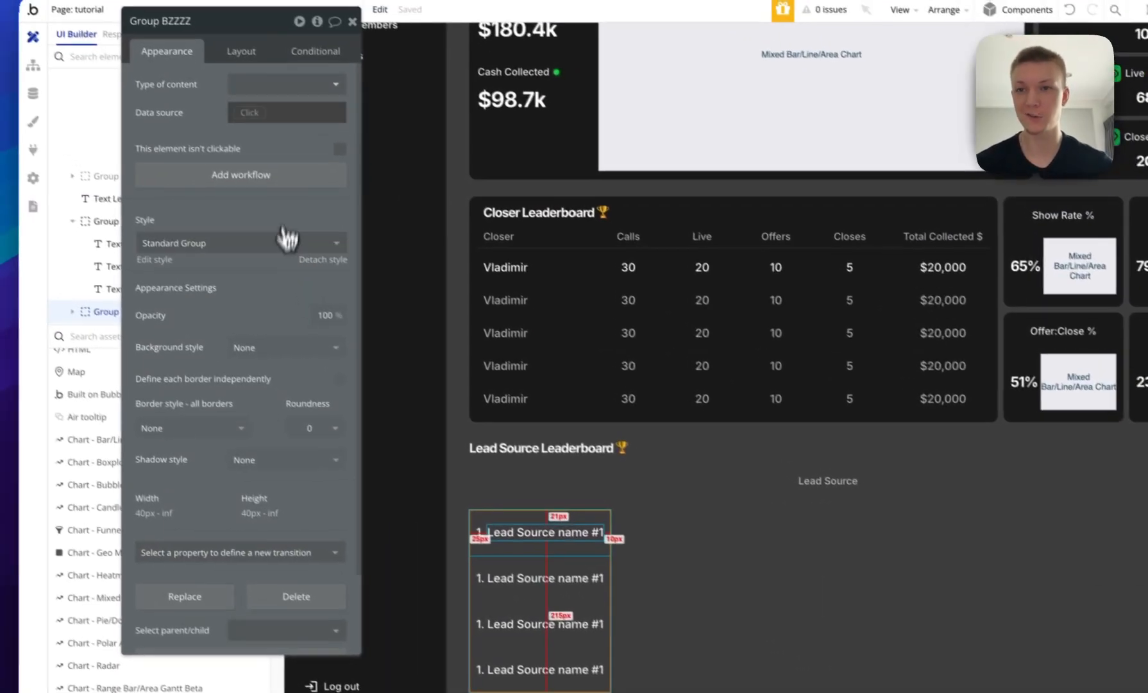
pyautogui.click(272, 66)
pyautogui.click(353, 381)
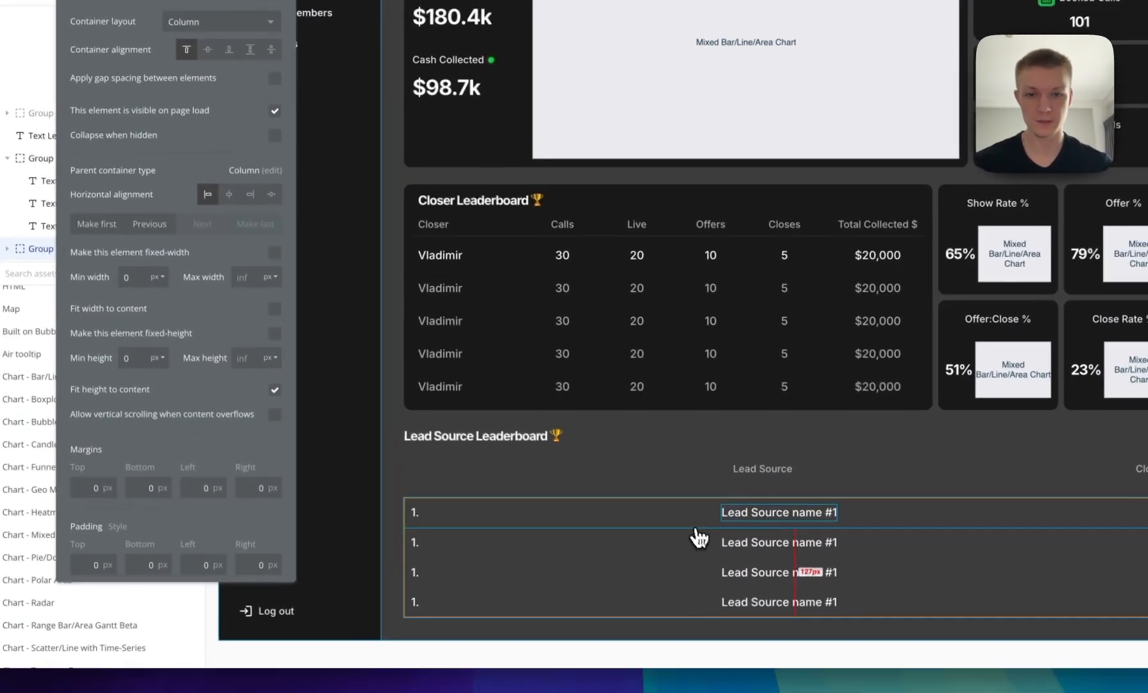
# Try to group the lead source header row and the rows group in a column container with 0 px minimum width and height.
pyautogui.click(774, 595)
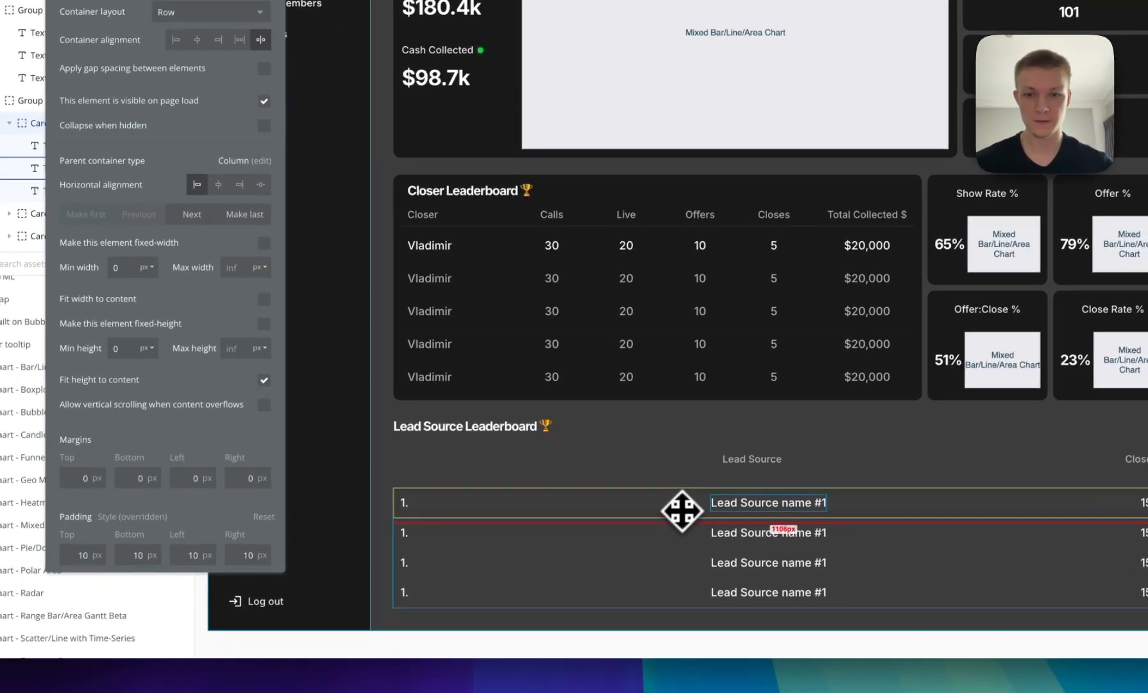
pyautogui.click(827, 470)
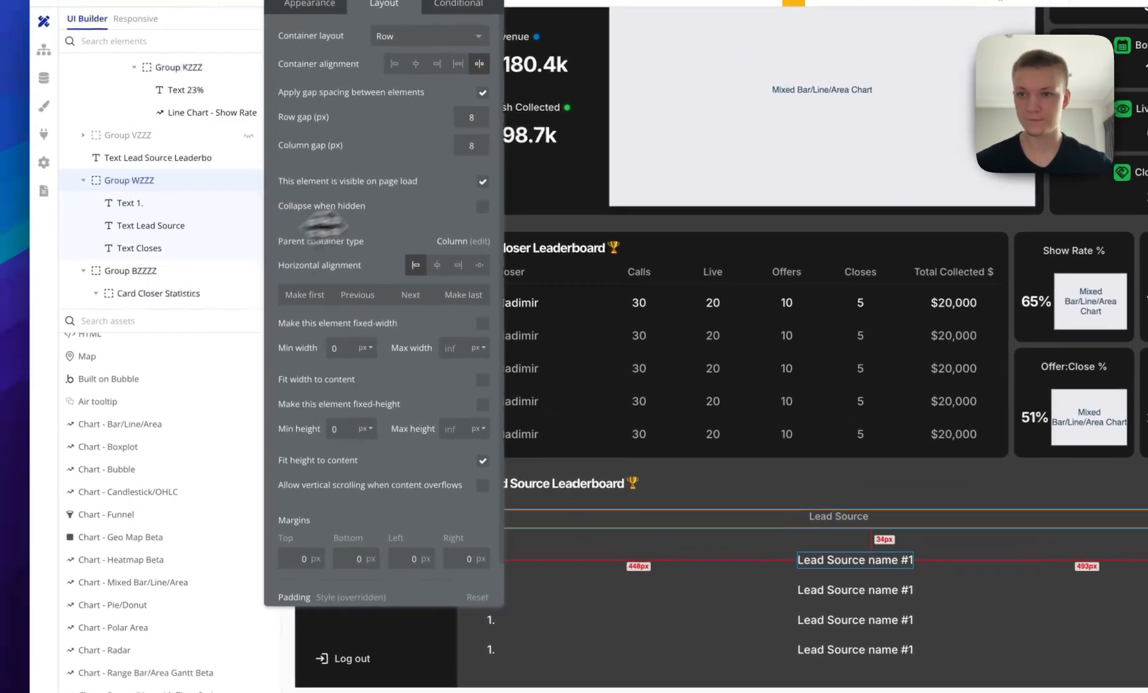
pyautogui.moveTo(324, 225); pyautogui.dragTo(333, 224)
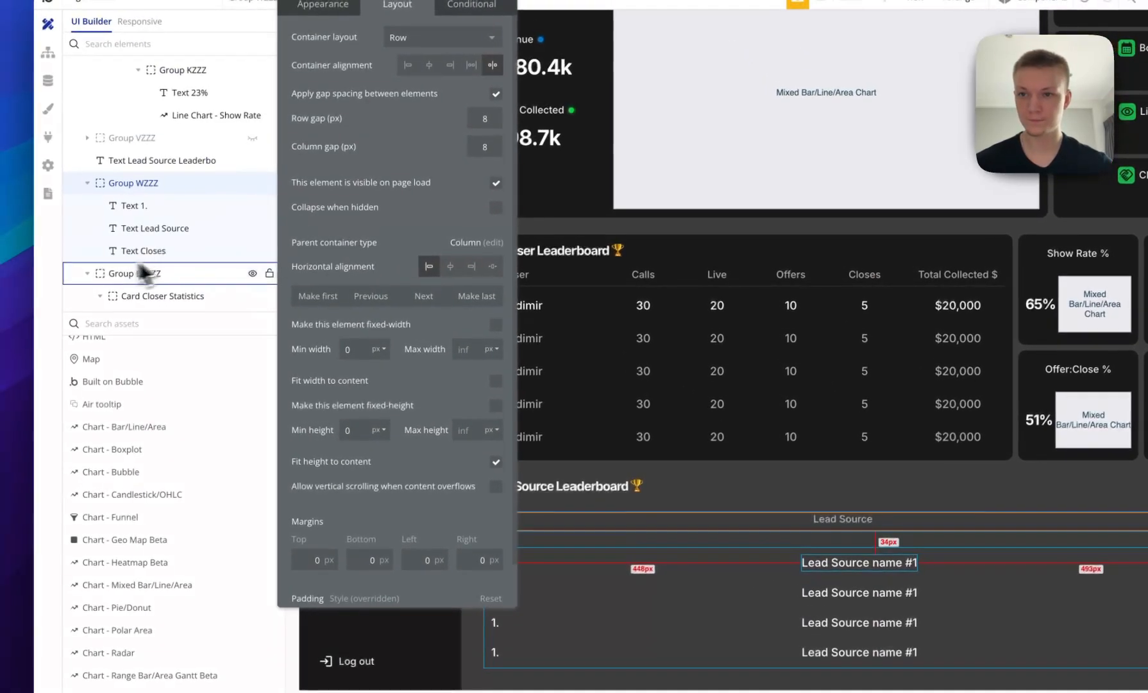
pyautogui.click(135, 269)
pyautogui.click(83, 271)
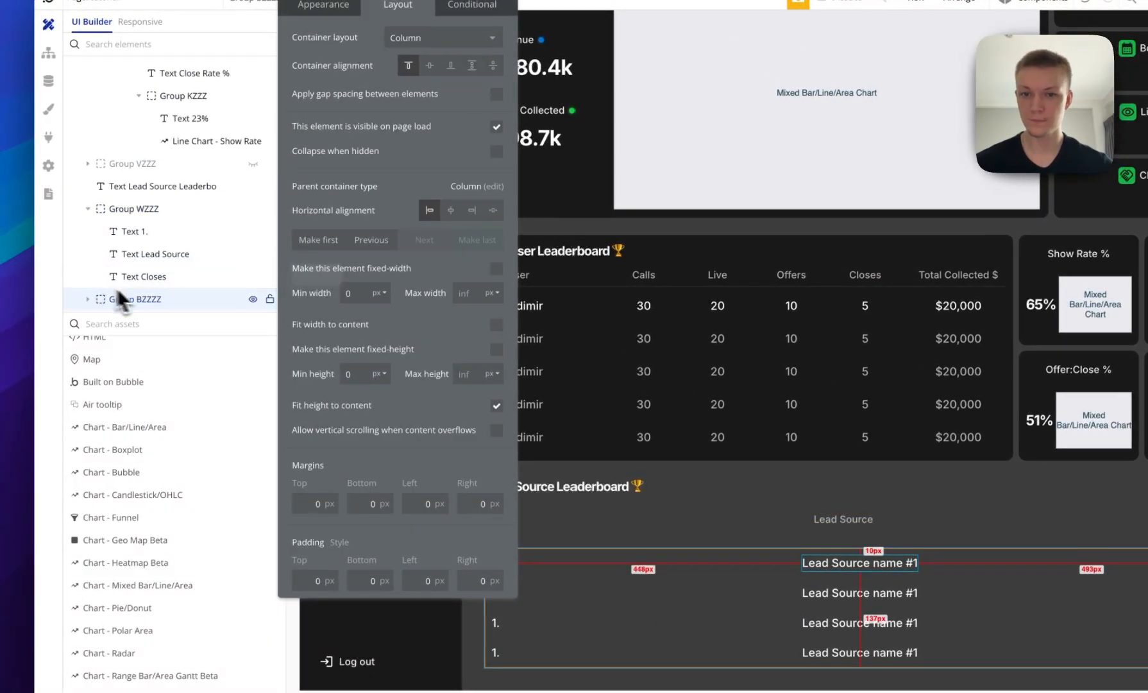
pyautogui.keyDown('shift'); pyautogui.click(157, 212); pyautogui.keyUp('shift')
pyautogui.rightClick(155, 216)
pyautogui.moveTo(384, 313)
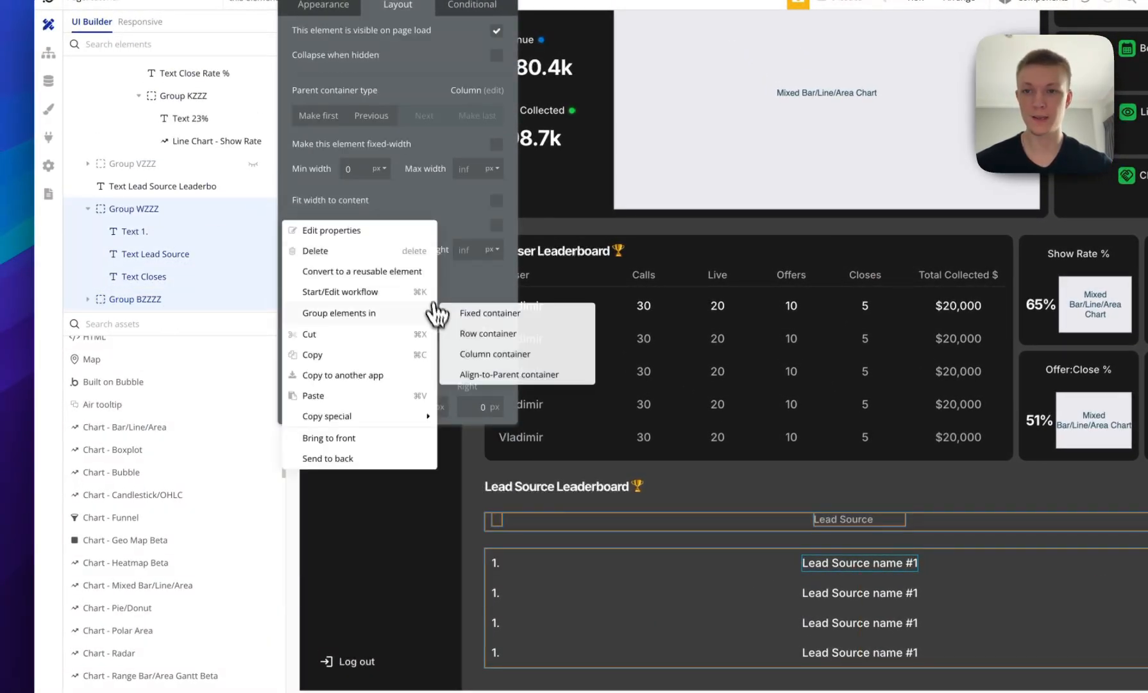
pyautogui.click(547, 359)
pyautogui.click(496, 325)
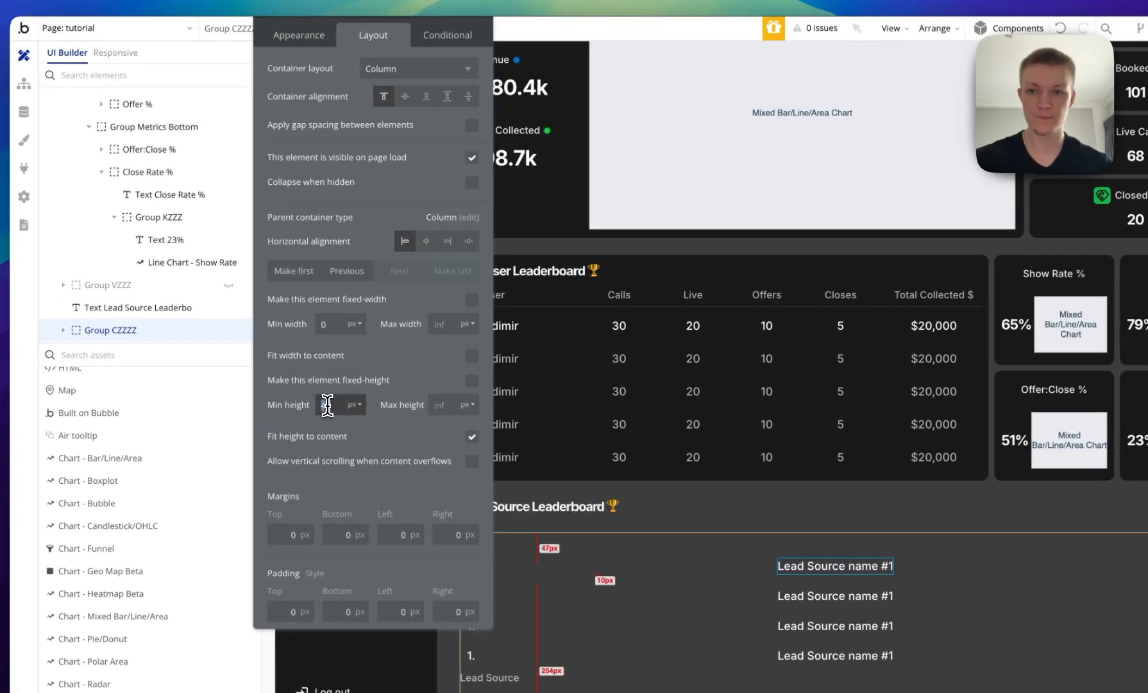
pyautogui.write('0')
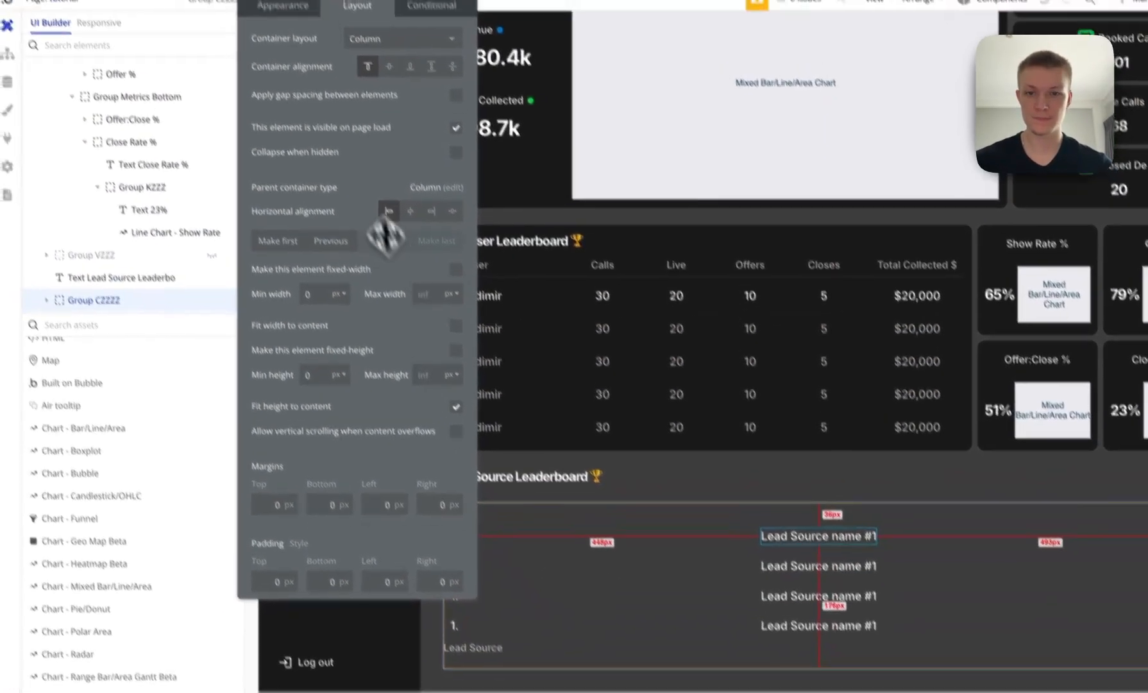
pyautogui.moveTo(276, 206); pyautogui.dragTo(165, 215)
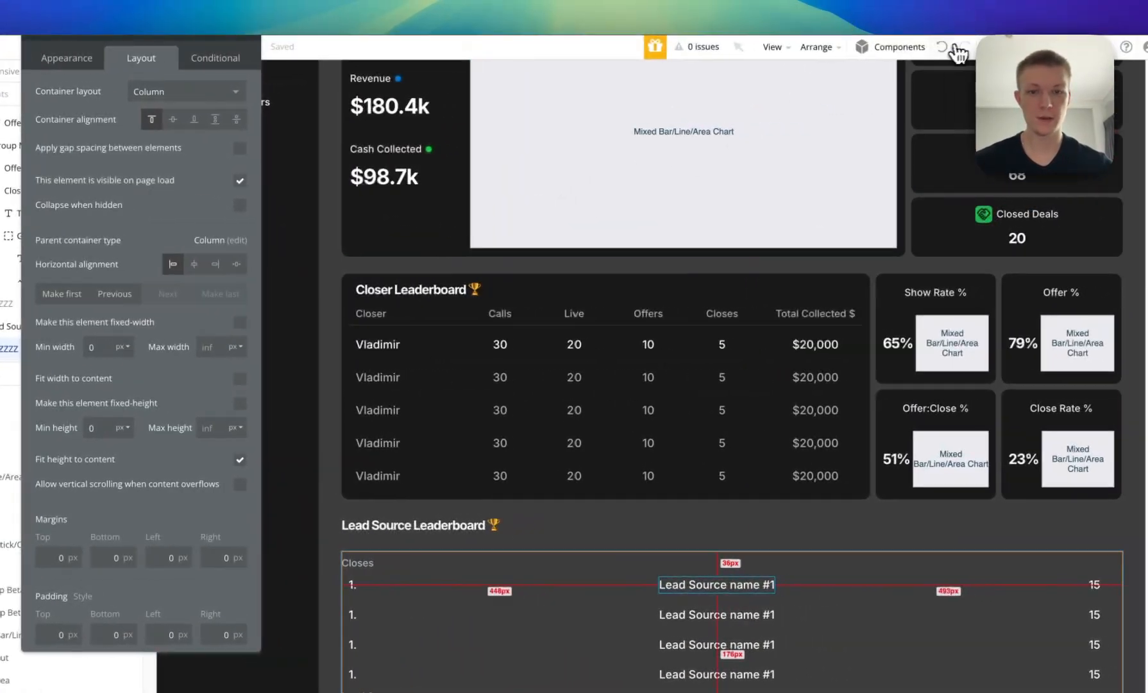
# Undo the sizing changes and the grouping of the lead source header with the rows group.
pyautogui.click(937, 49)
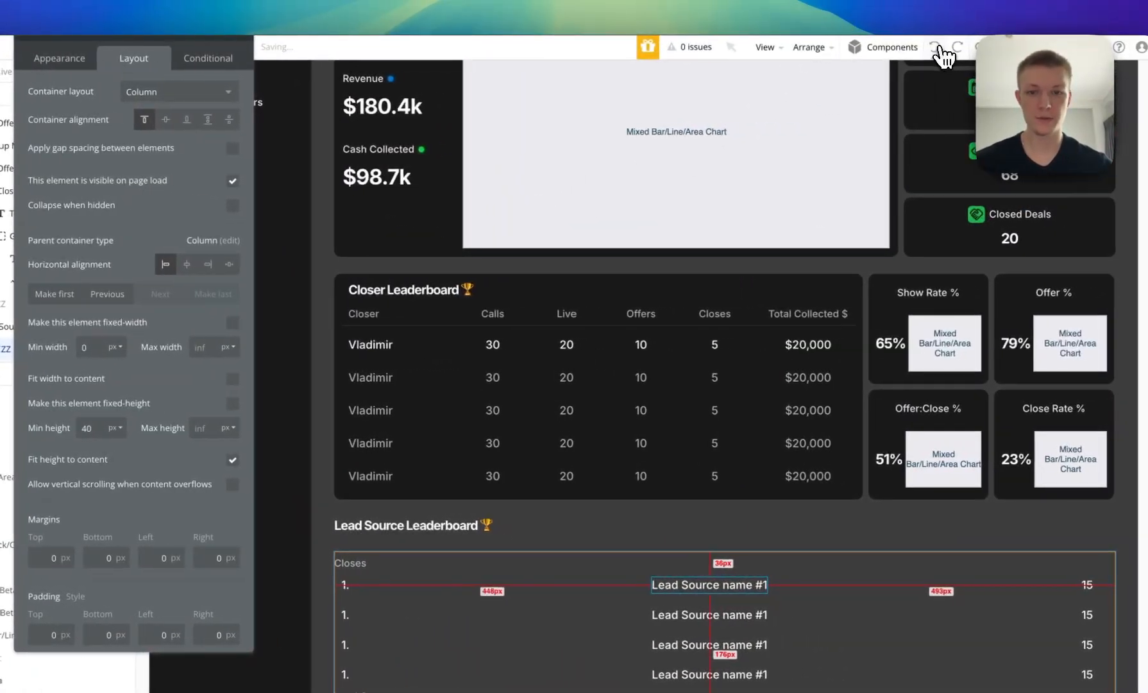
pyautogui.click(938, 49)
pyautogui.click(934, 50)
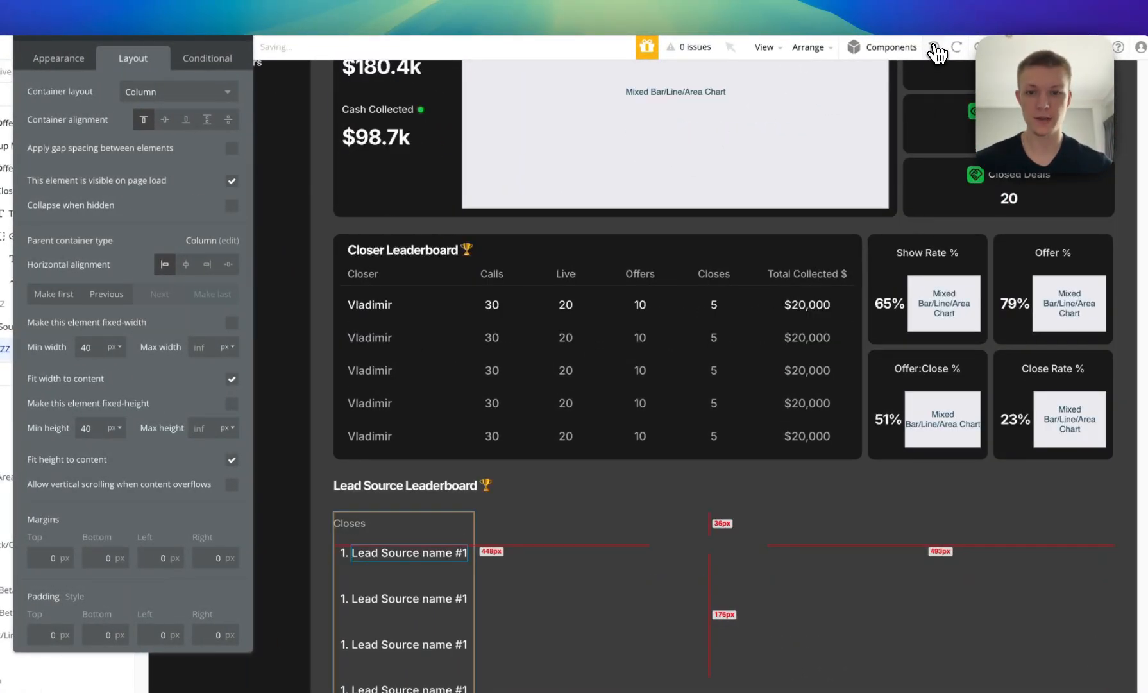
pyautogui.click(937, 51)
# Group the collapsed header row group and the lead source rows group together in a column container.
pyautogui.moveTo(72, 245); pyautogui.dragTo(321, 221)
pyautogui.click(186, 200)
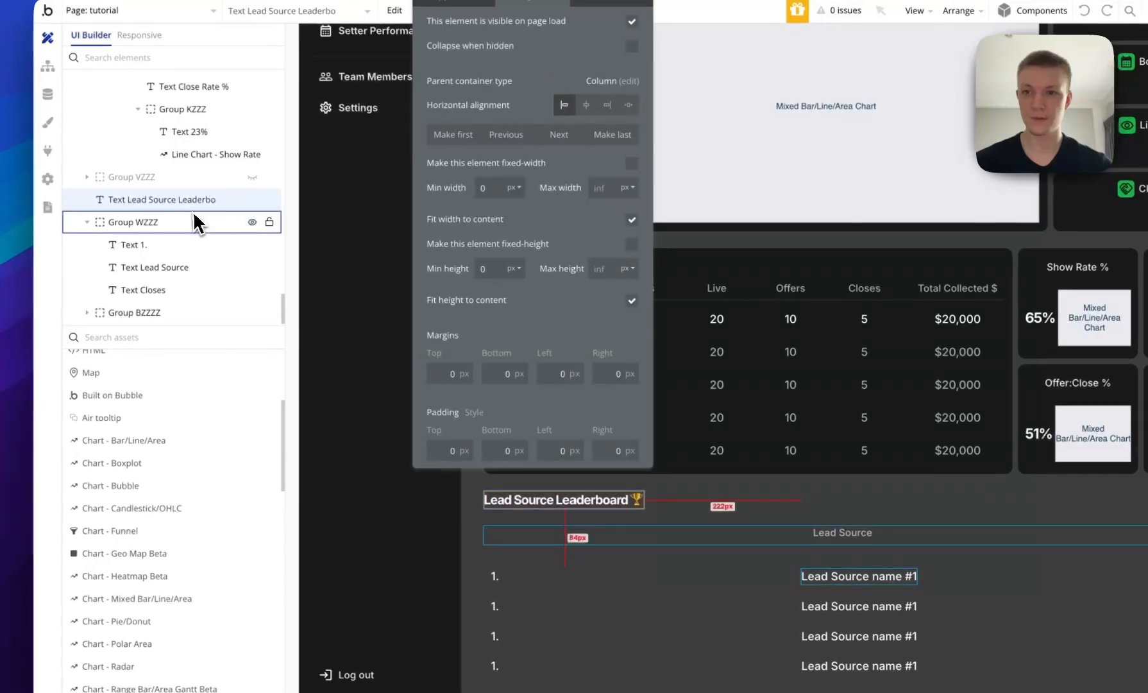
pyautogui.click(196, 222)
pyautogui.click(87, 223)
pyautogui.keyDown('shift'); pyautogui.click(143, 312); pyautogui.keyUp('shift')
pyautogui.rightClick(142, 311)
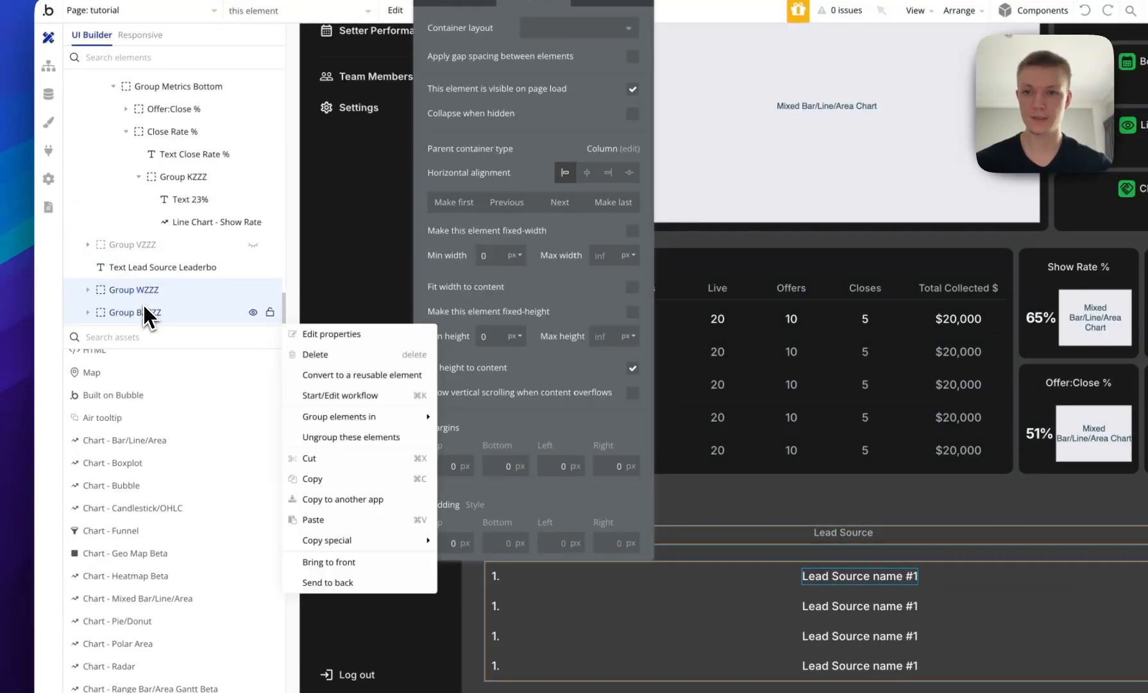
pyautogui.moveTo(377, 420)
pyautogui.click(470, 457)
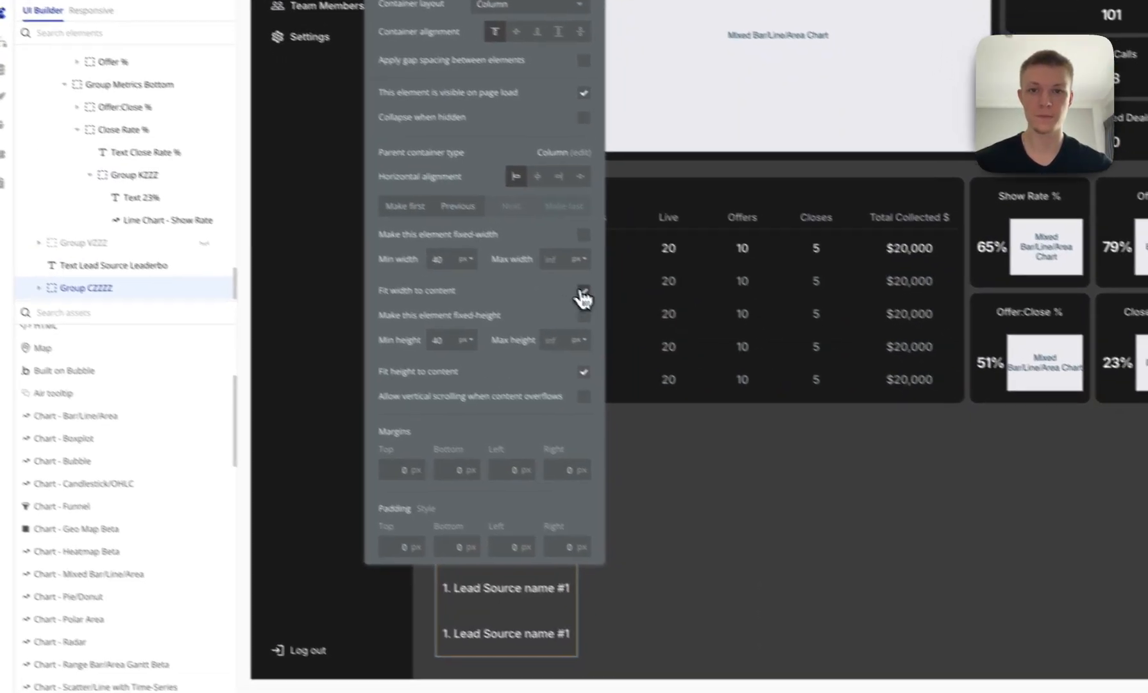
# Turn off fit width to content for the new table group and set its minimum width and height to 0 px.
pyautogui.click(582, 292)
pyautogui.doubleClick(448, 261)
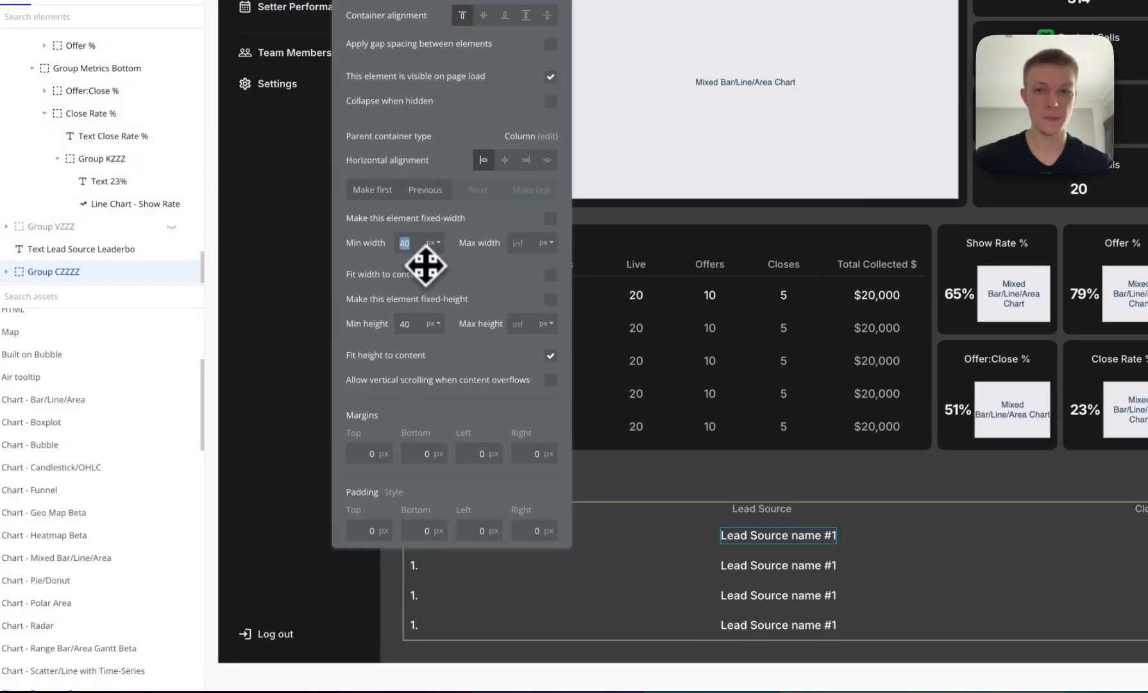
pyautogui.write('0')
pyautogui.moveTo(476, 280); pyautogui.dragTo(274, 236)
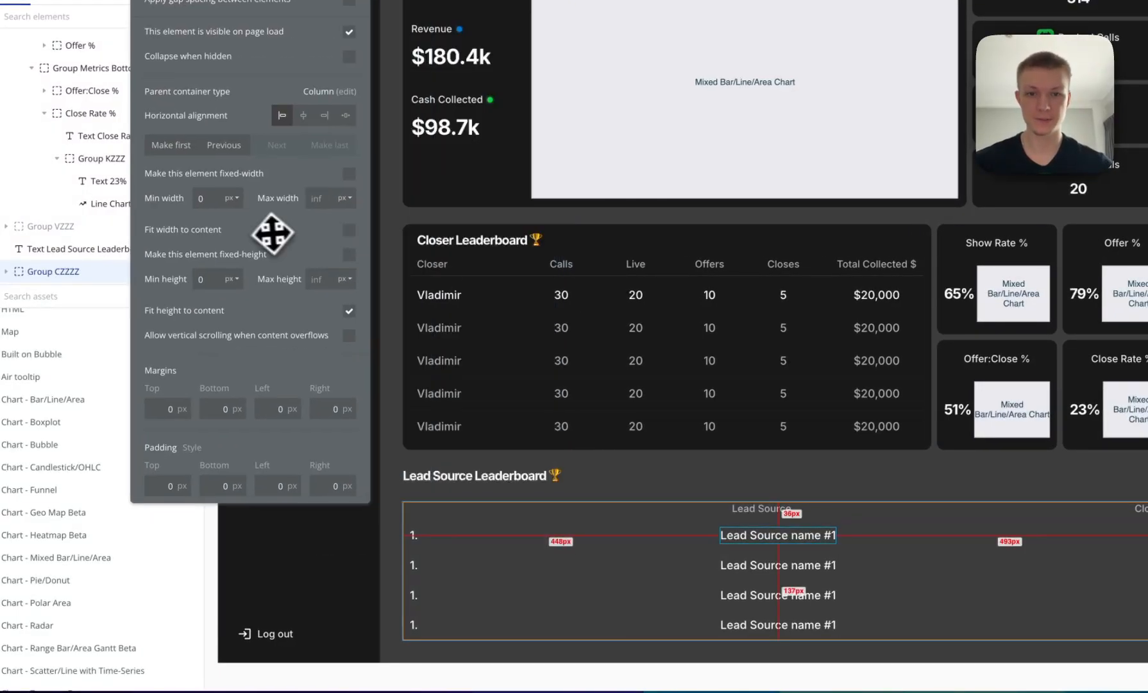
# Group the Lead Source Leaderboard title and the table group in a column container with fit width to content off.
pyautogui.click(925, 571)
pyautogui.click(946, 529)
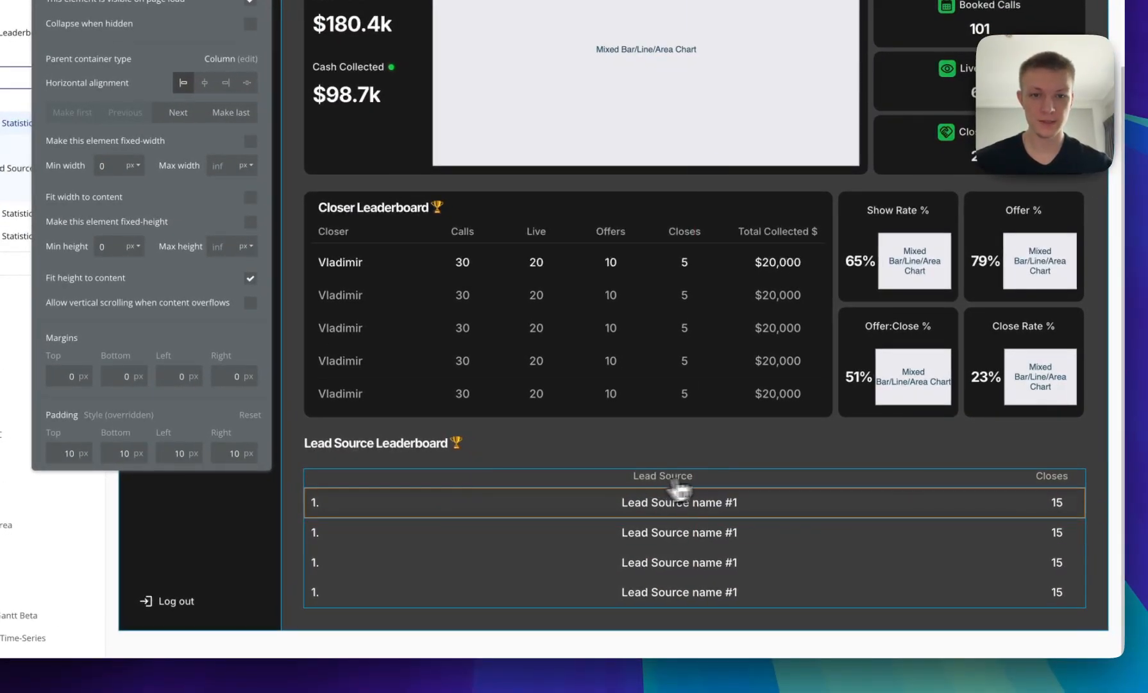
pyautogui.click(769, 486)
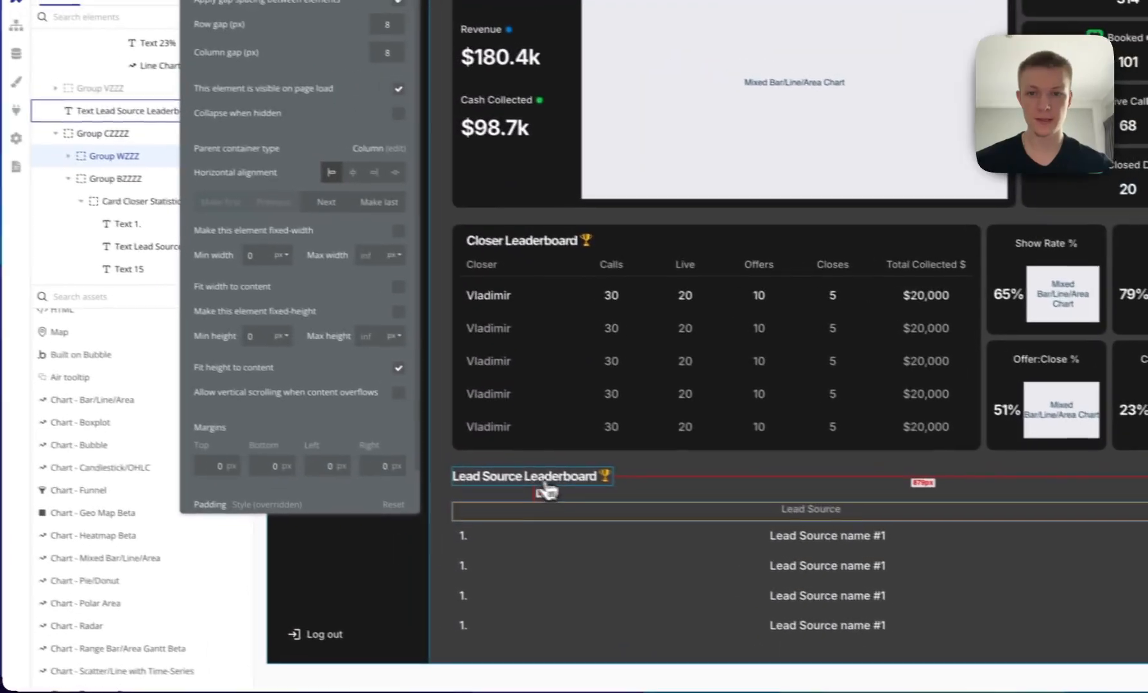
pyautogui.click(403, 443)
pyautogui.click(89, 216)
pyautogui.keyDown('shift'); pyautogui.click(125, 293); pyautogui.keyUp('shift')
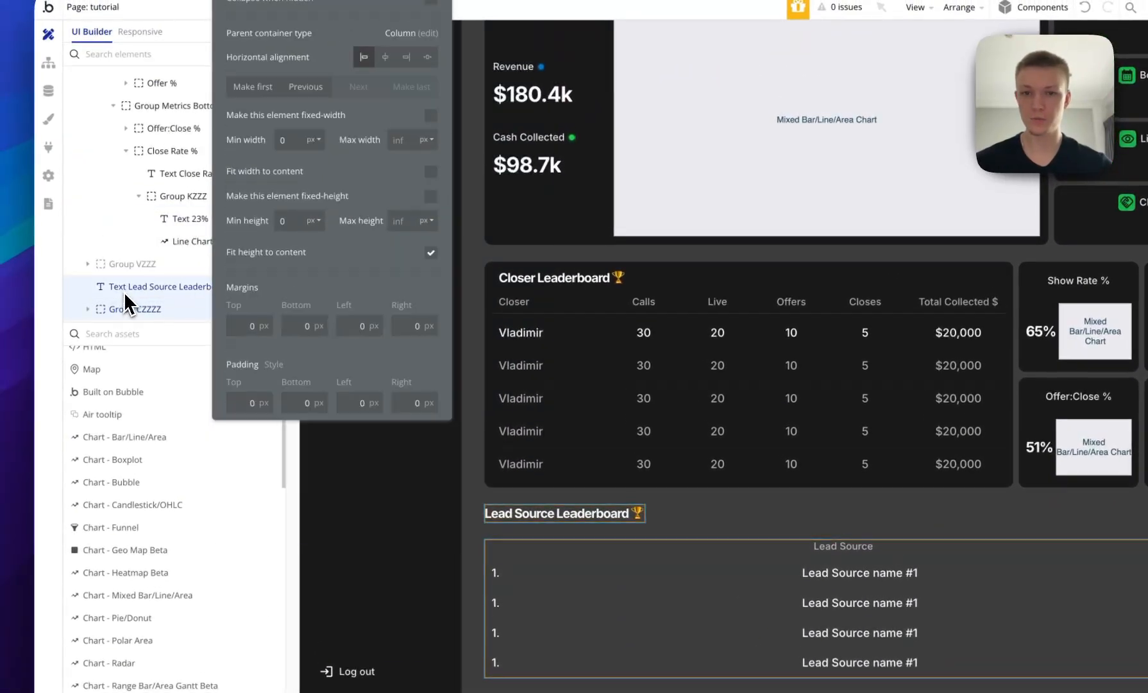
pyautogui.rightClick(125, 292)
pyautogui.moveTo(393, 394)
pyautogui.click(501, 437)
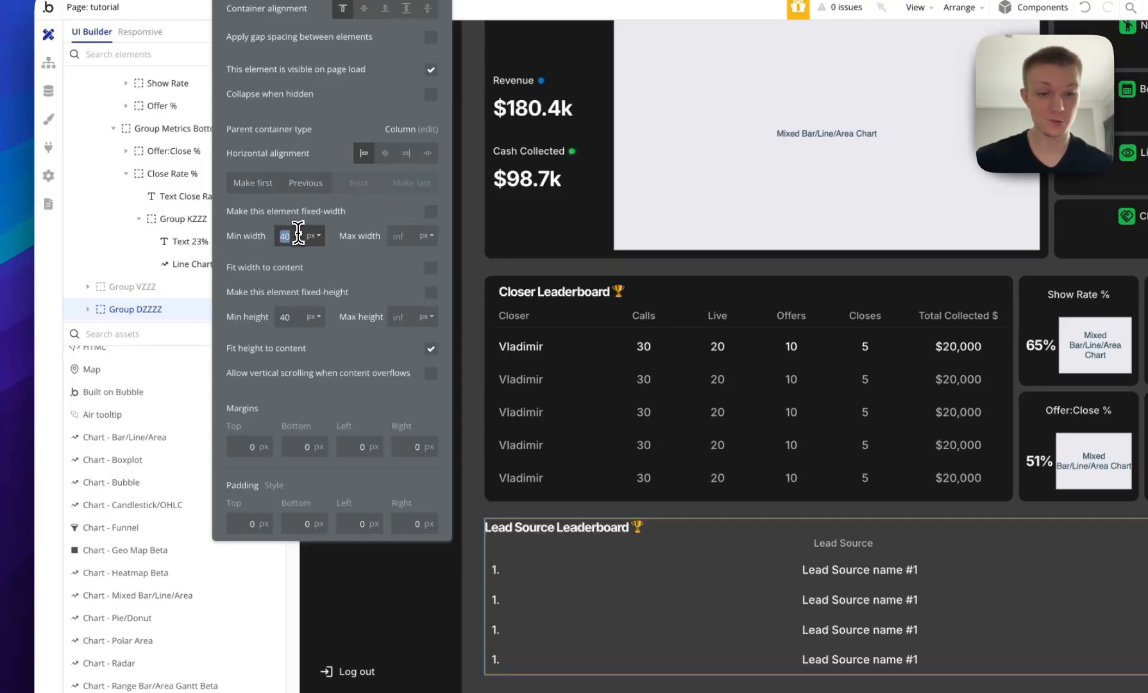
# Set the leaderboard container's minimum width and height to 0 px and apply gap spacing with an 8 px row gap.
pyautogui.moveTo(385, 301); pyautogui.dragTo(455, 358)
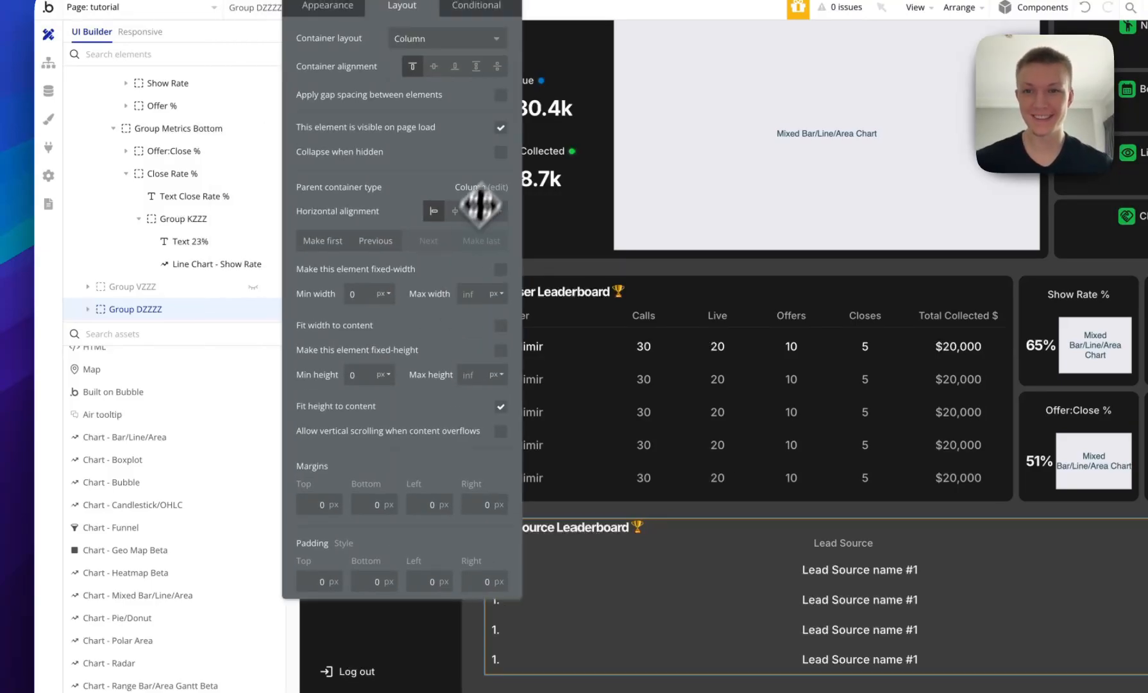
pyautogui.click(500, 97)
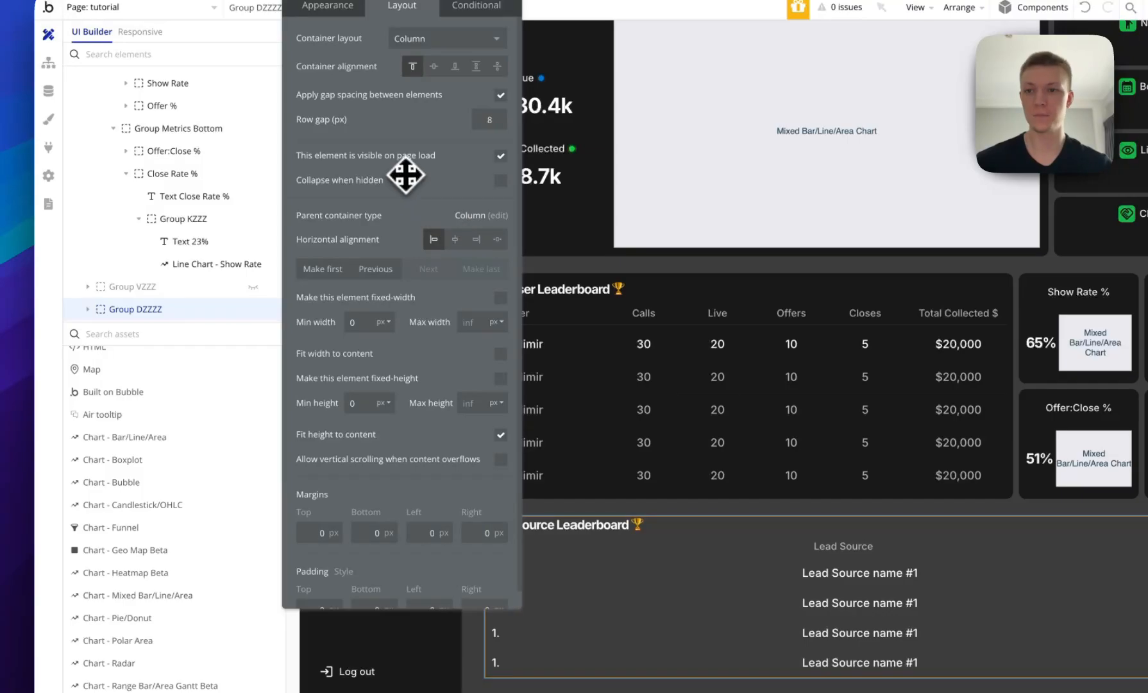
pyautogui.moveTo(405, 174); pyautogui.dragTo(510, 174)
# Give the leaderboard container a flat Background (#191919) fill color and a roundness of 10.
pyautogui.click(429, 6)
pyautogui.click(507, 305)
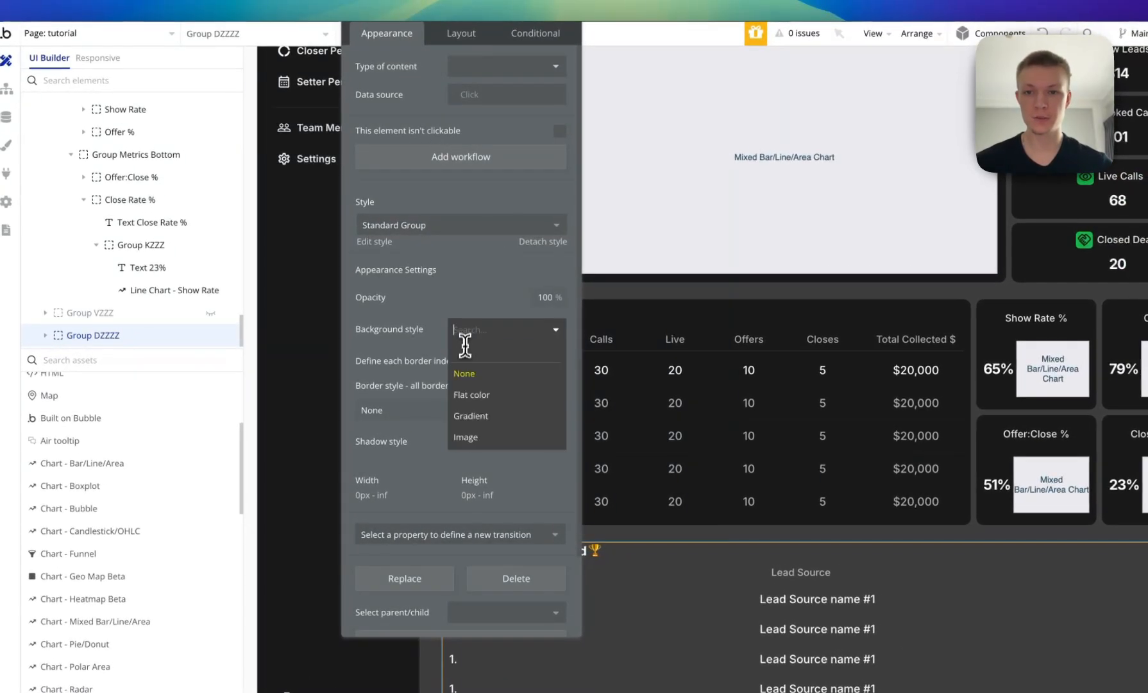
pyautogui.click(473, 394)
pyautogui.click(505, 359)
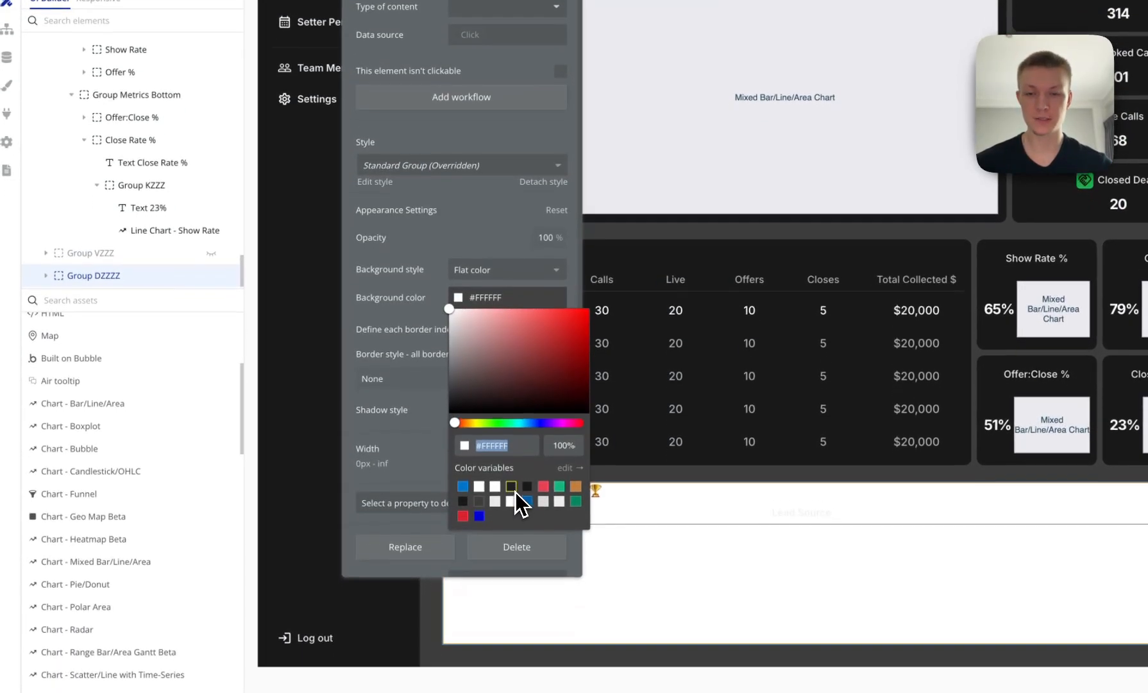
pyautogui.click(527, 545)
pyautogui.click(400, 313)
pyautogui.click(528, 375)
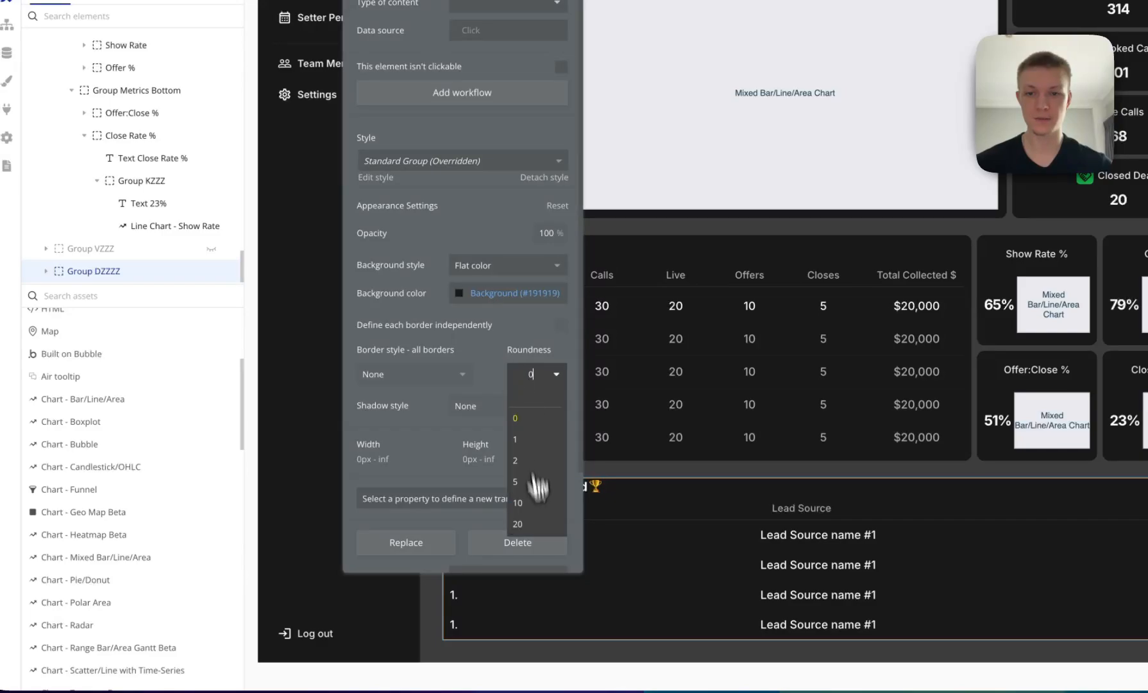
pyautogui.click(532, 503)
# Set the Lead Source Leaderboard container's padding to 10 px on all four sides.
pyautogui.moveTo(466, 336); pyautogui.dragTo(247, 280)
pyautogui.click(507, 491)
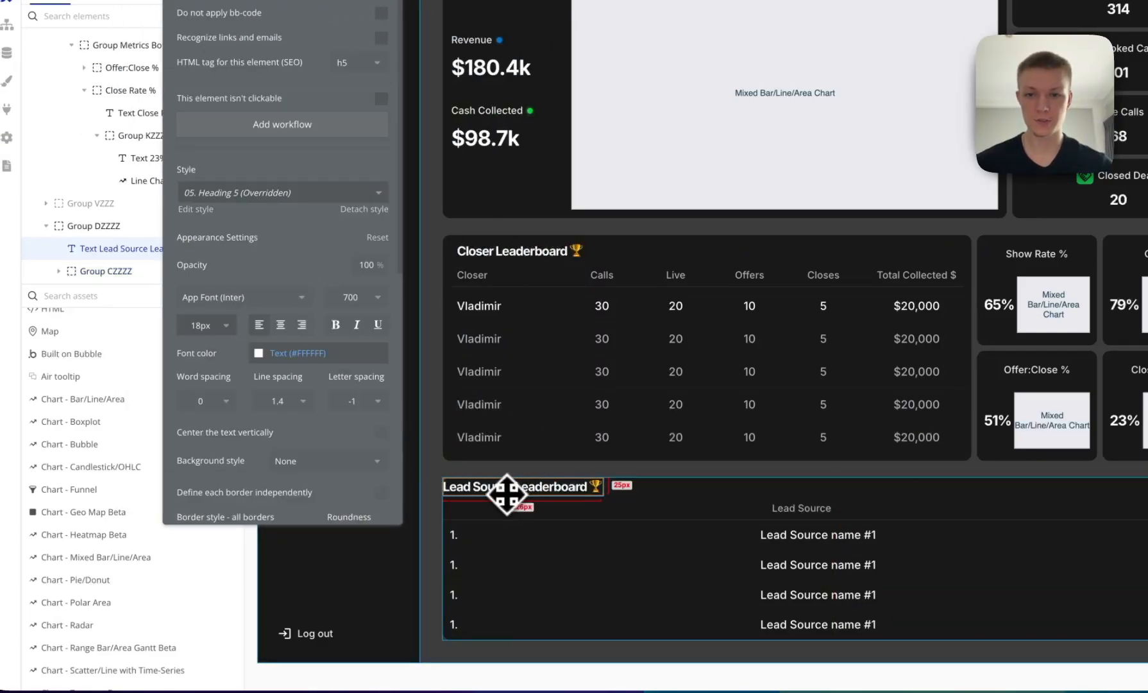
pyautogui.click(669, 505)
pyautogui.moveTo(369, 318); pyautogui.dragTo(393, 325)
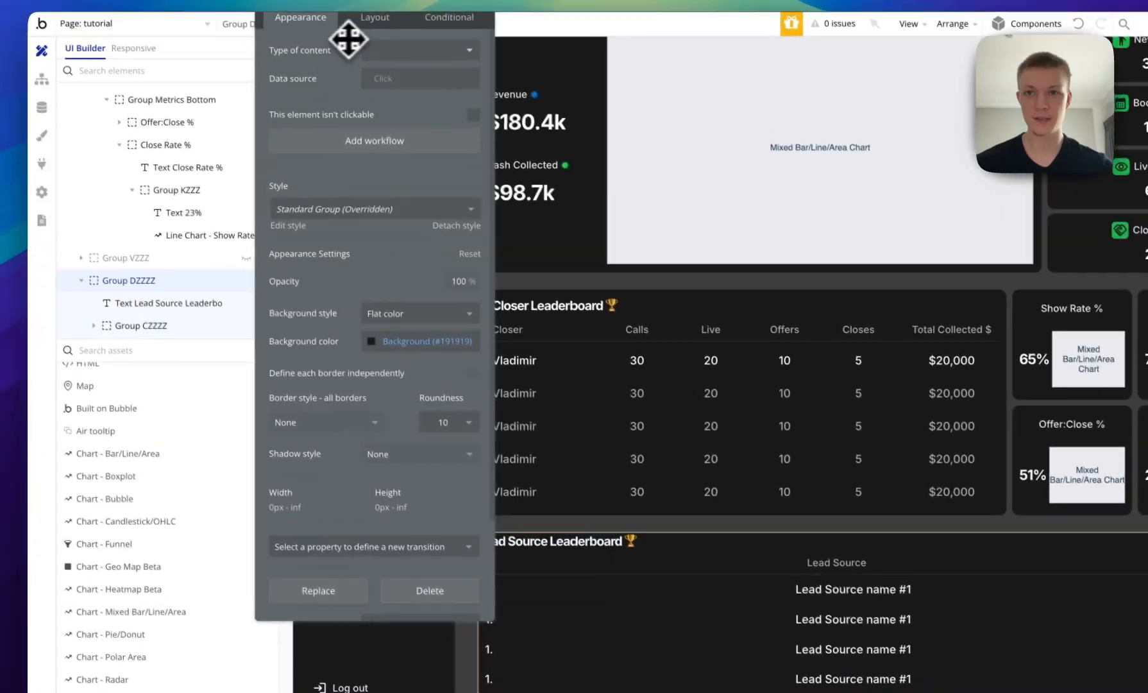
pyautogui.click(376, 26)
pyautogui.scroll(-1, 343, 453)
pyautogui.click(278, 568)
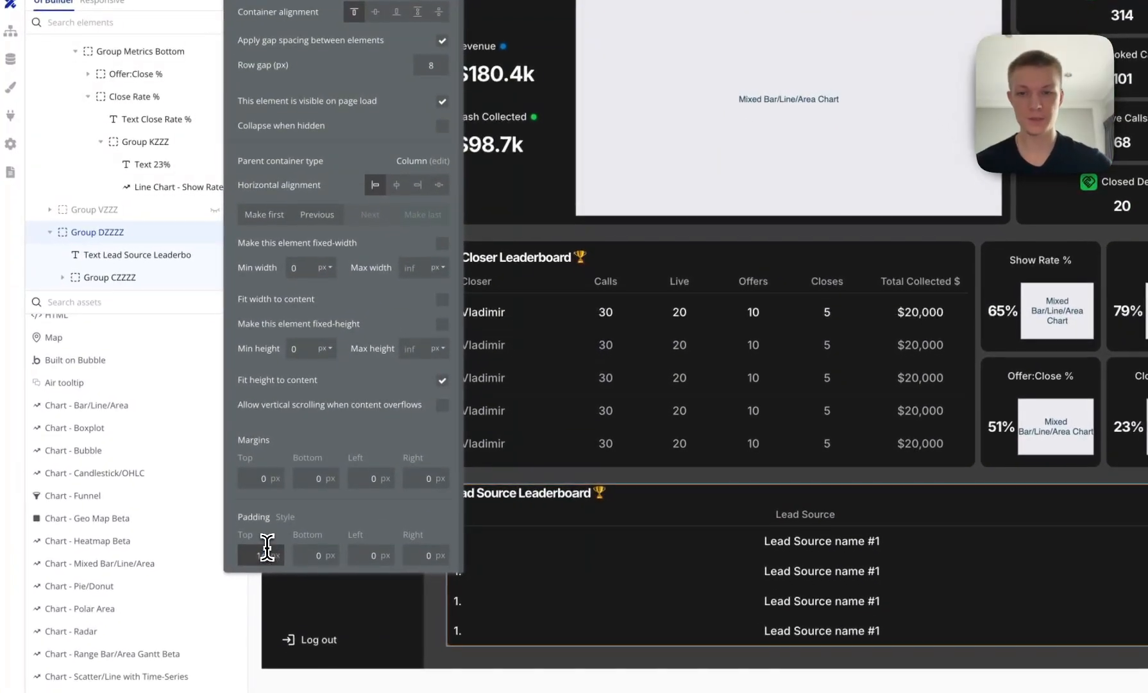
pyautogui.write('10')
pyautogui.press('Tab')
pyautogui.write('10')
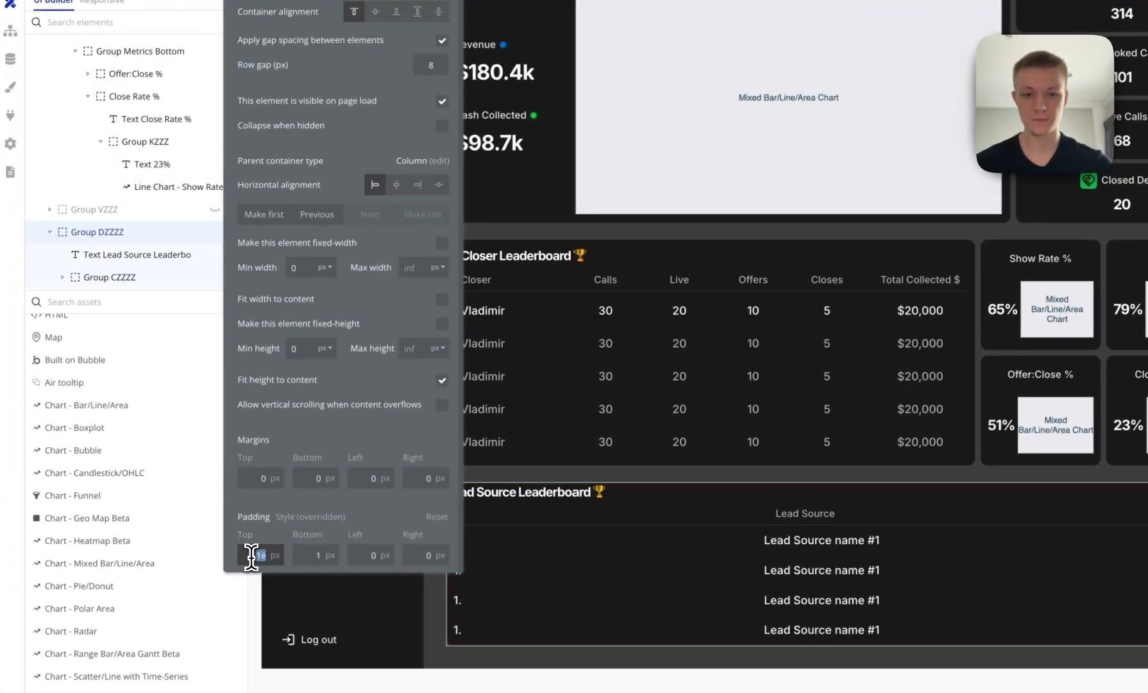
pyautogui.press('Tab')
pyautogui.write('1')
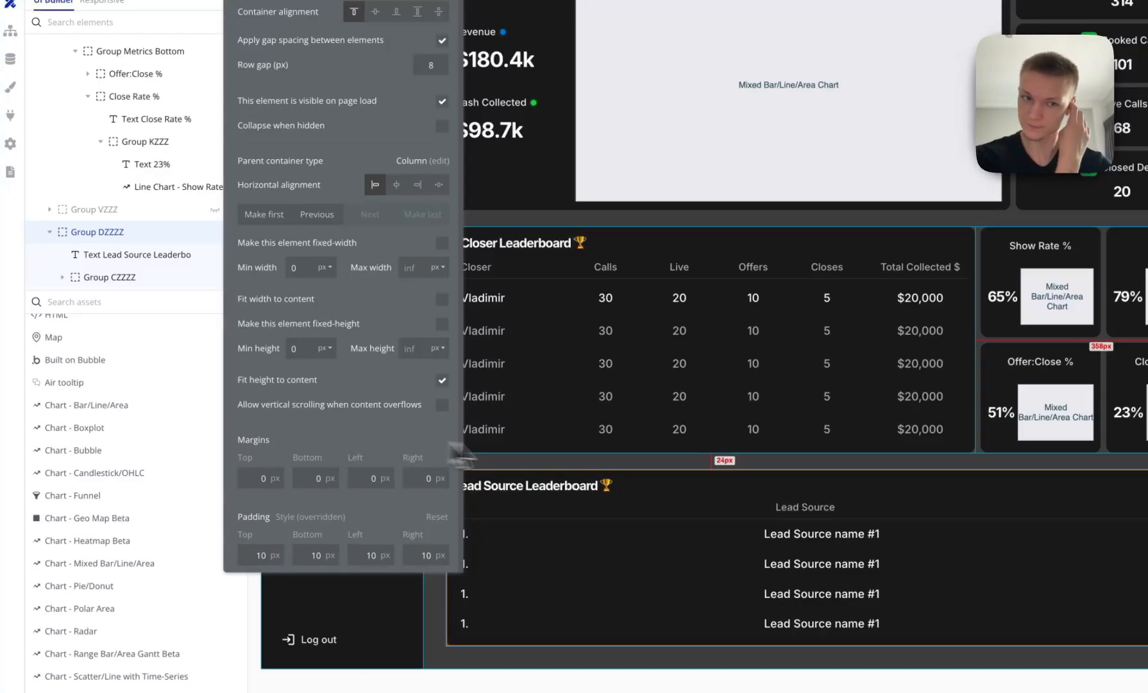
pyautogui.moveTo(359, 244); pyautogui.dragTo(292, 195)
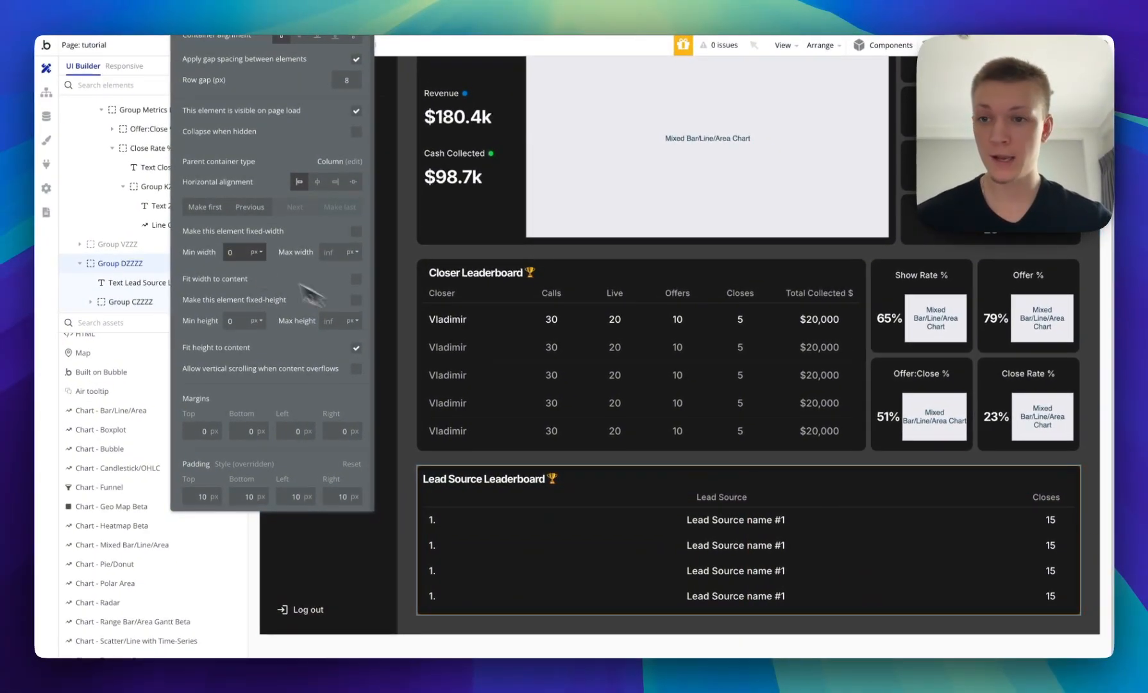
# Nest the Lead Source Leaderboard group last in the ad spend chart row, stretched vertically with a maximum width of 300 px.
pyautogui.scroll(1, 143, 254)
pyautogui.moveTo(205, 261); pyautogui.dragTo(401, 242)
pyautogui.click(236, 296)
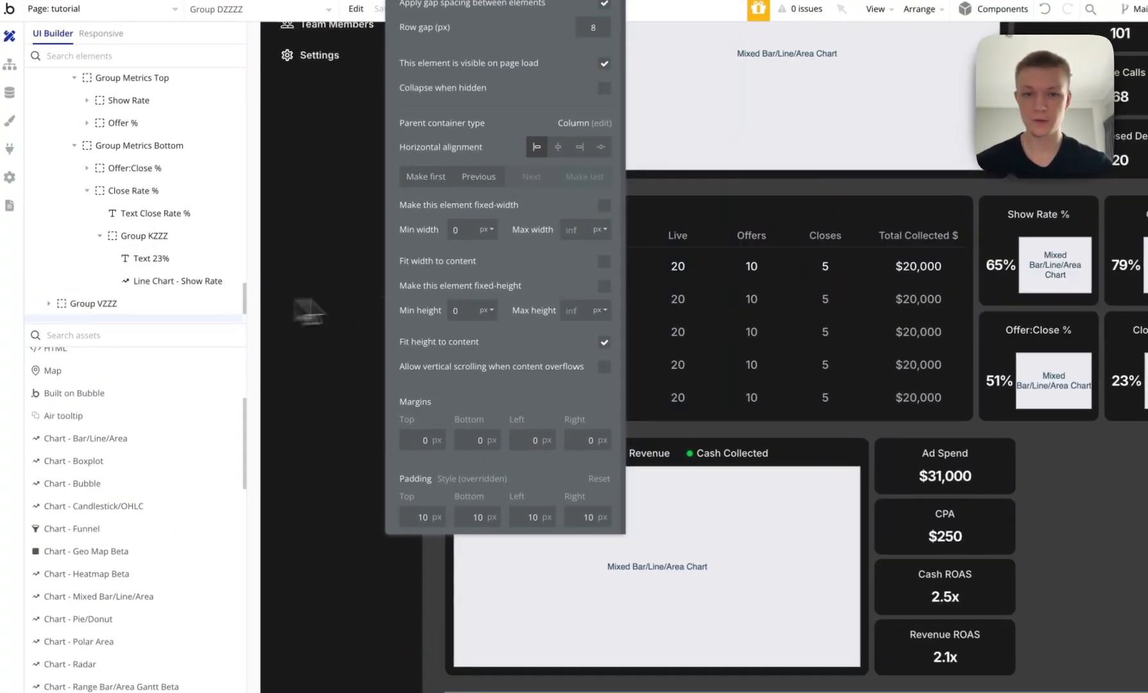
pyautogui.scroll(-2, 852, 500)
pyautogui.scroll(-1, 87, 301)
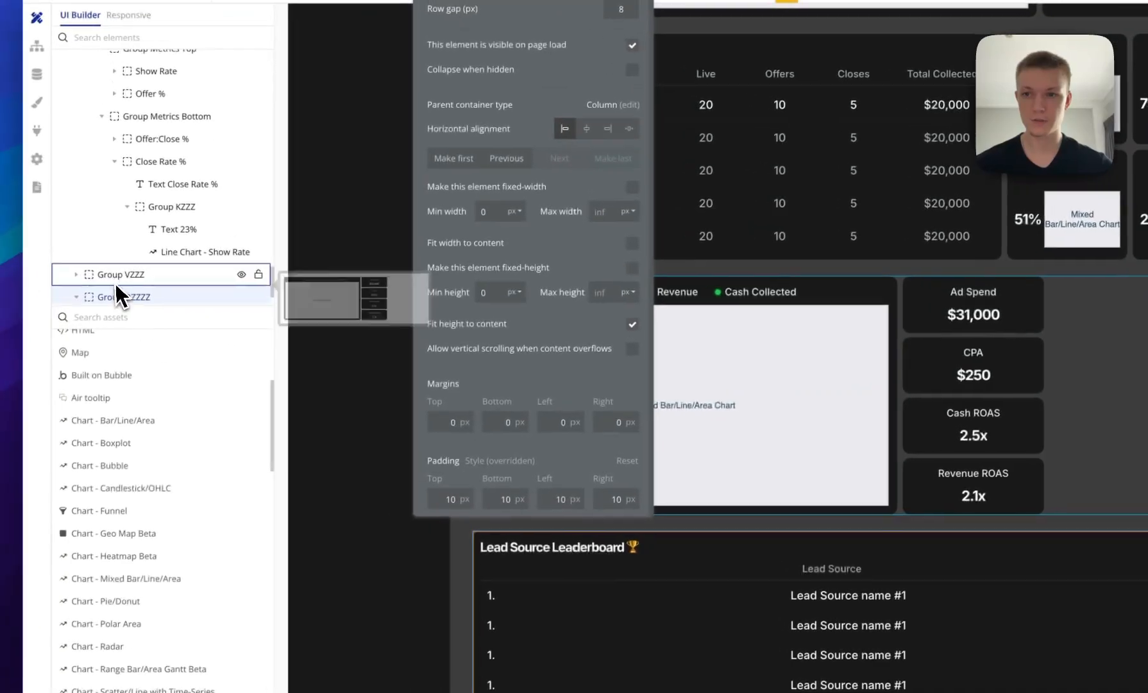
pyautogui.click(86, 248)
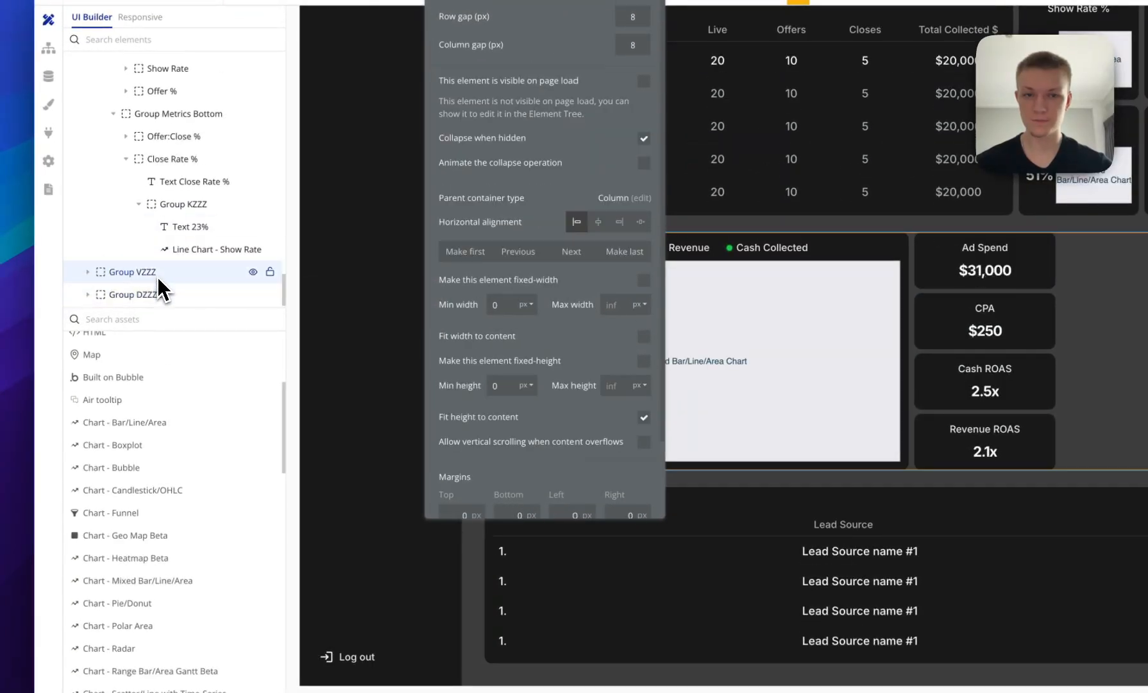
pyautogui.moveTo(159, 292); pyautogui.dragTo(184, 276)
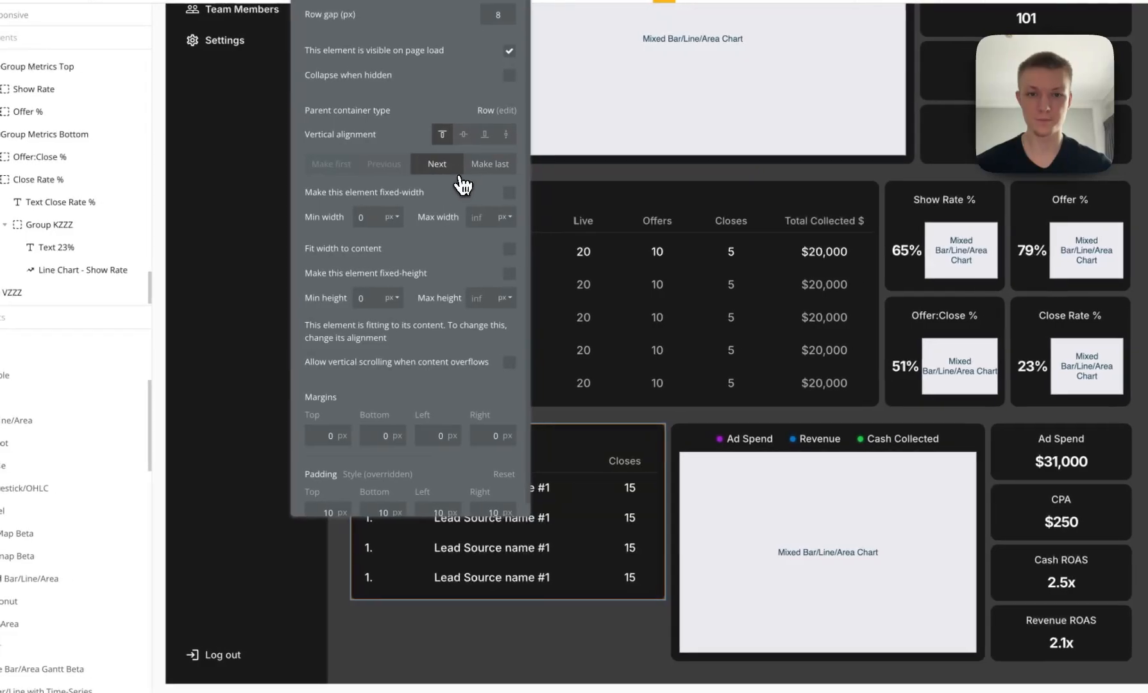
pyautogui.click(517, 164)
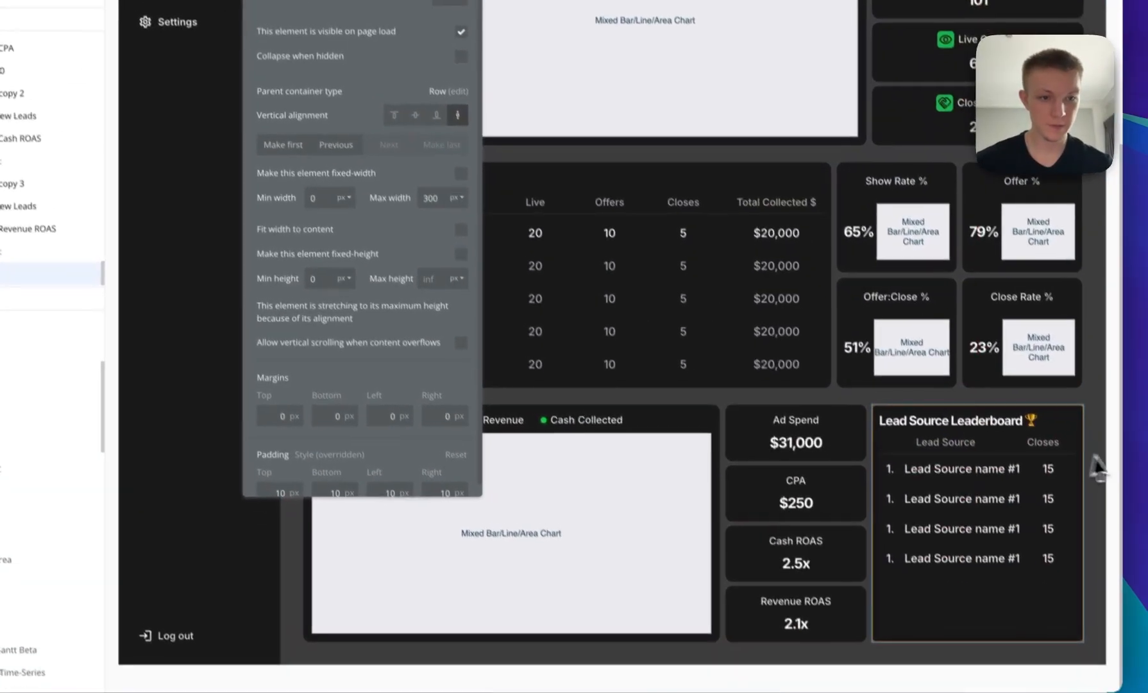
pyautogui.click(1104, 459)
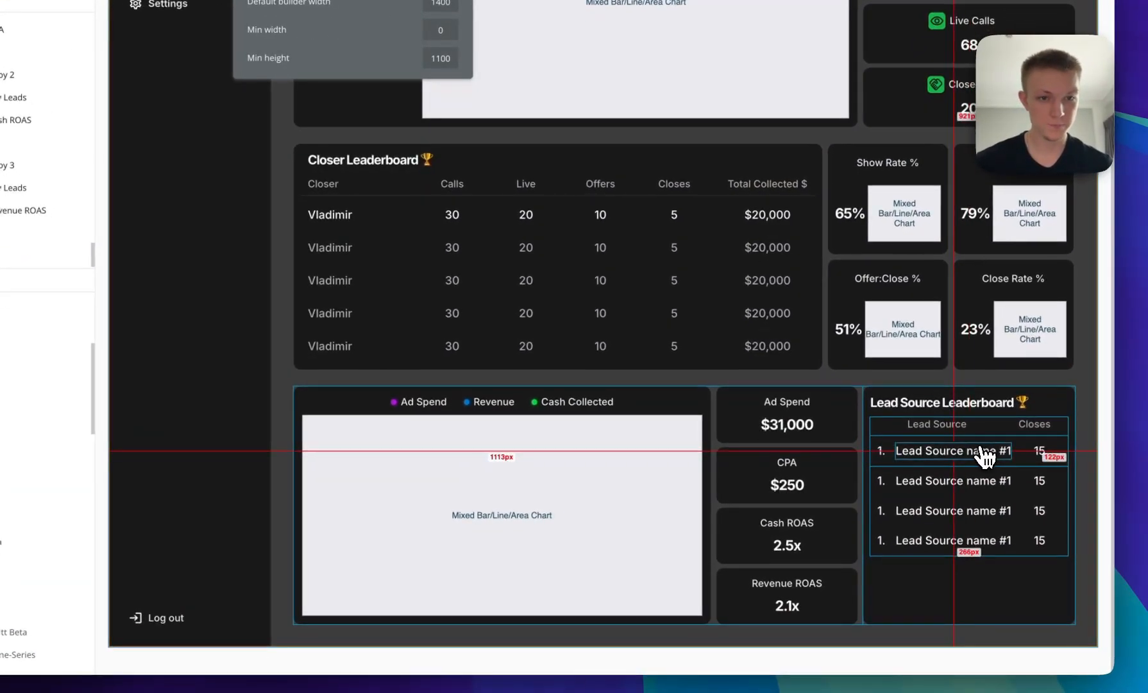
# Set the font size of all twelve texts in the four lead source rows to 14.
pyautogui.moveTo(983, 454); pyautogui.dragTo(883, 456)
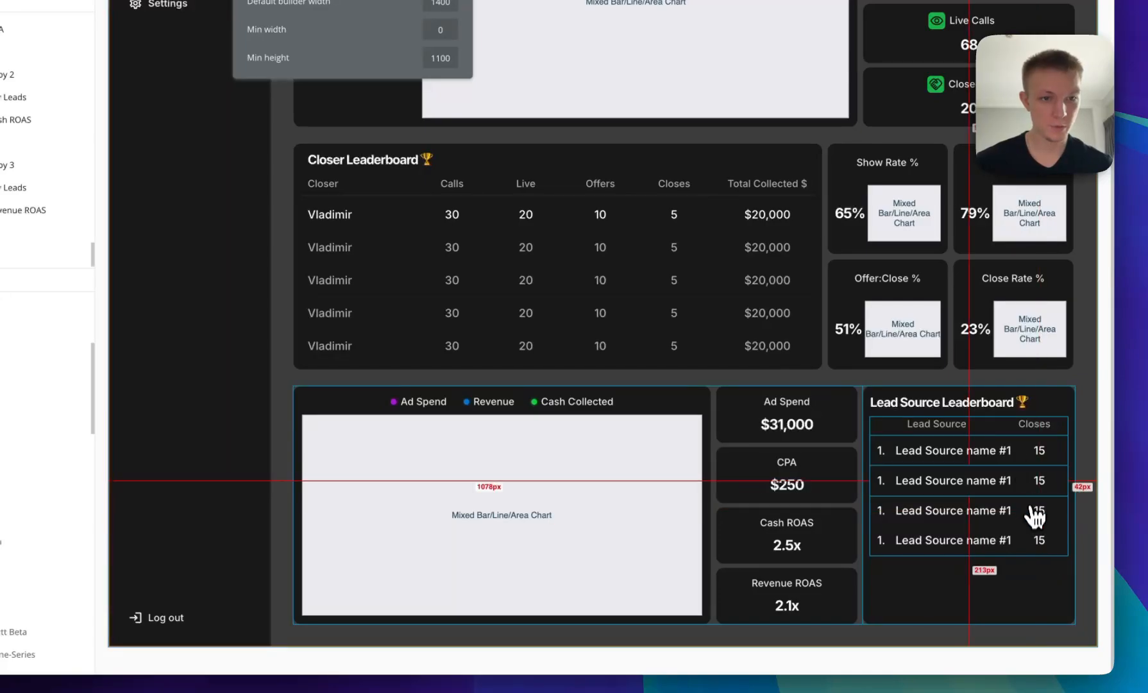
pyautogui.moveTo(883, 457); pyautogui.dragTo(918, 455)
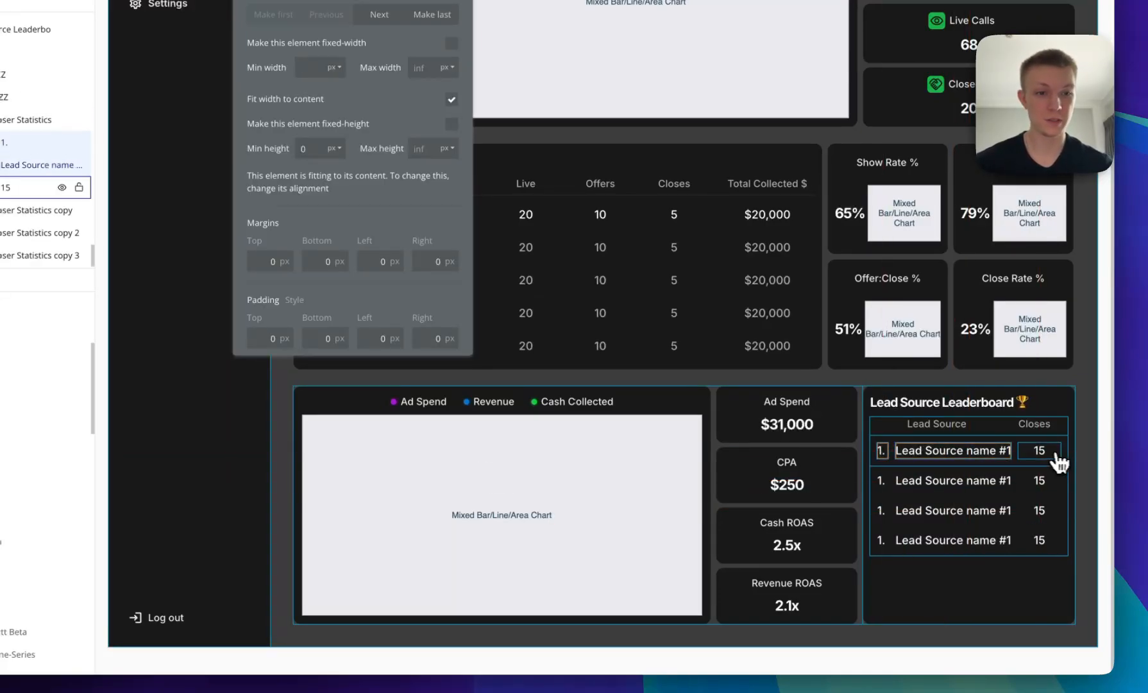
pyautogui.click(1050, 485)
pyautogui.click(889, 511)
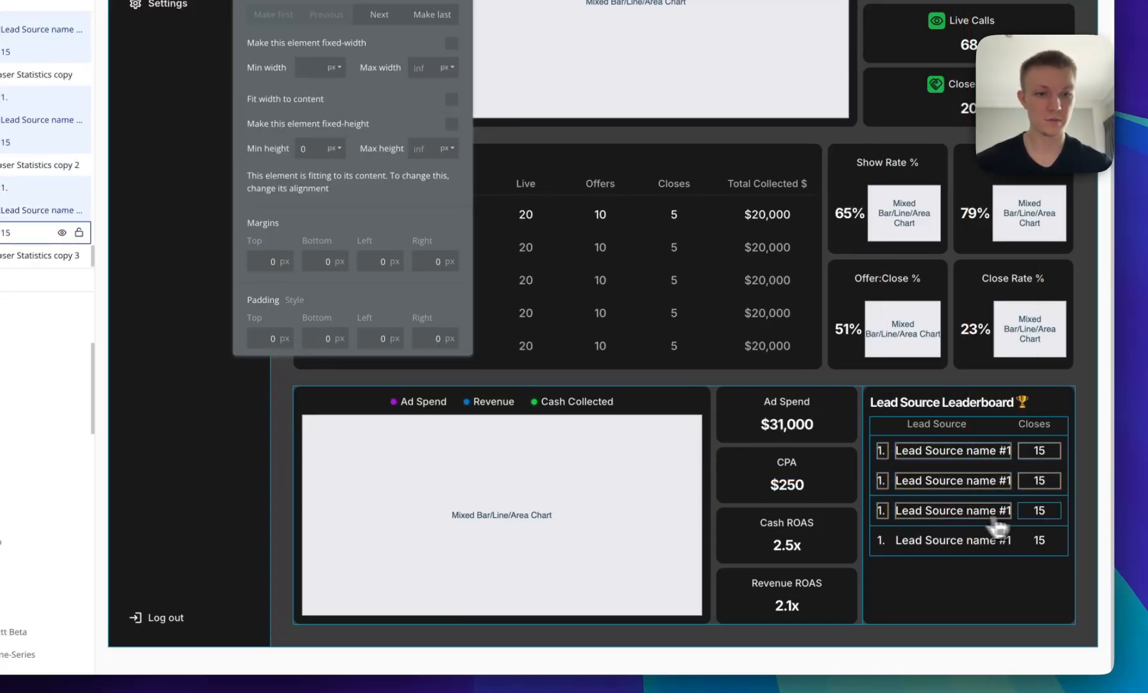
pyautogui.click(1044, 536)
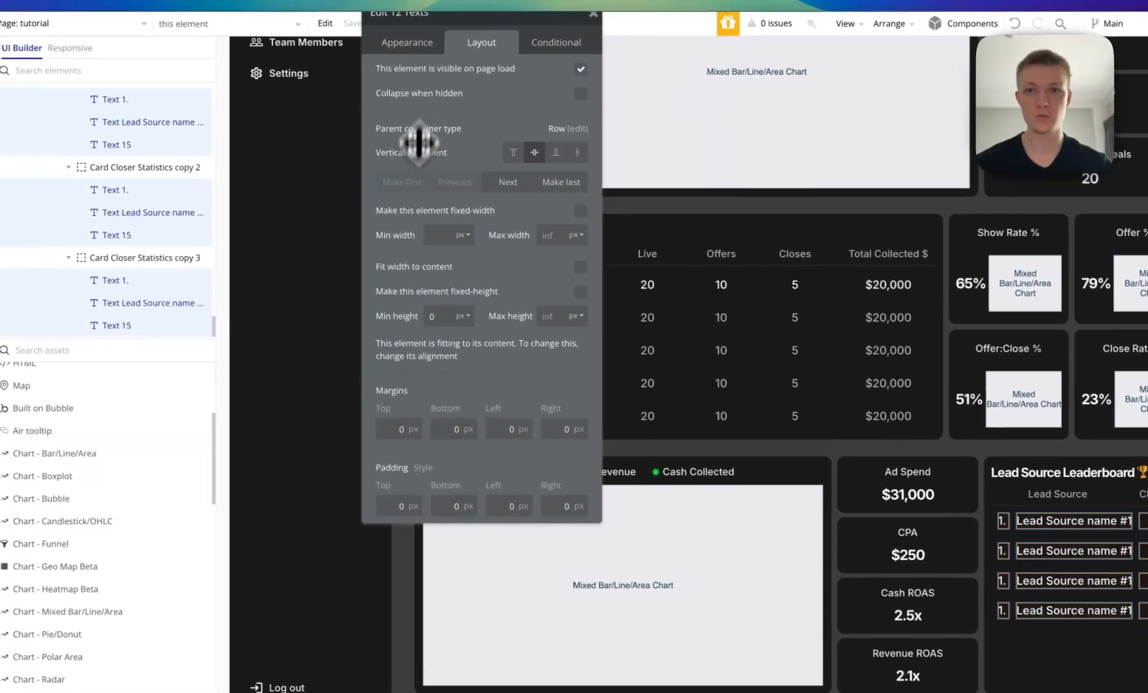
pyautogui.click(286, 0)
pyautogui.click(290, 337)
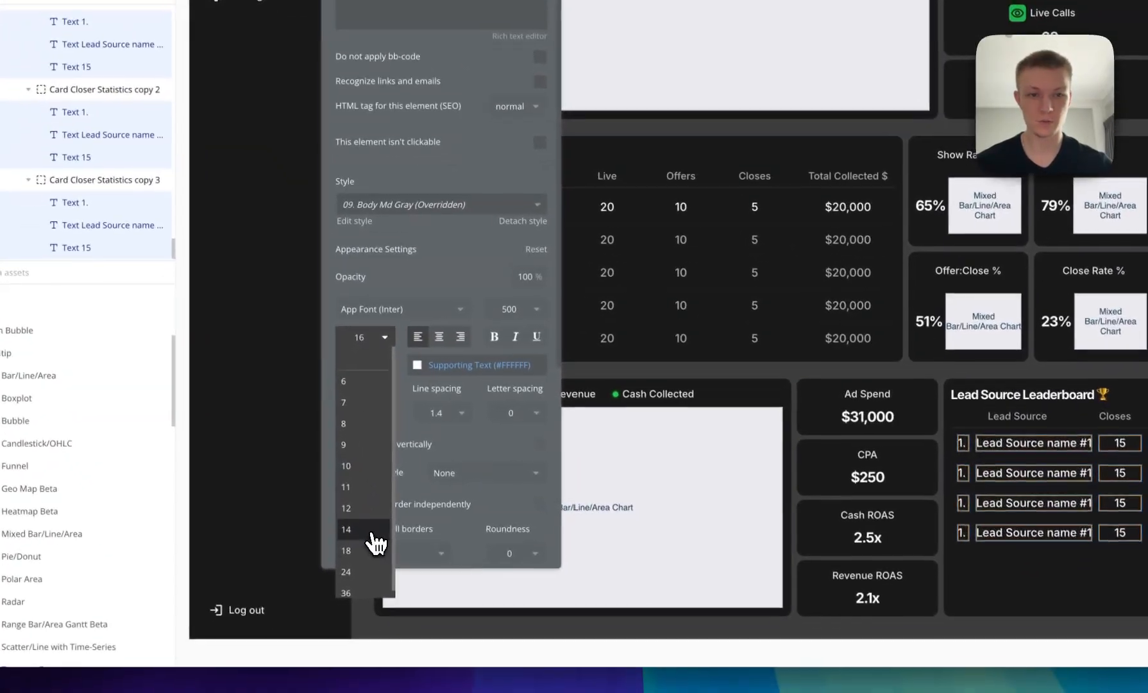
pyautogui.click(392, 610)
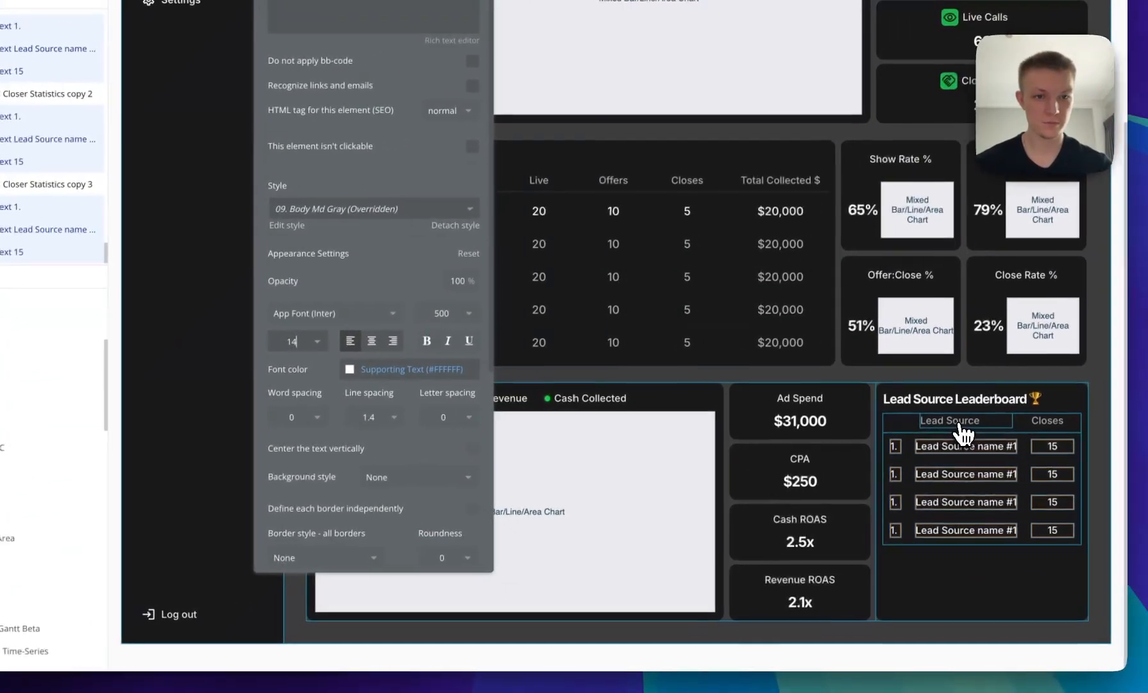
# Set the font size of the leaderboard's header texts, including Lead Source and Closes, to 12.
pyautogui.click(1020, 409)
pyautogui.keyDown('shift'); pyautogui.click(1045, 425); pyautogui.keyUp('shift')
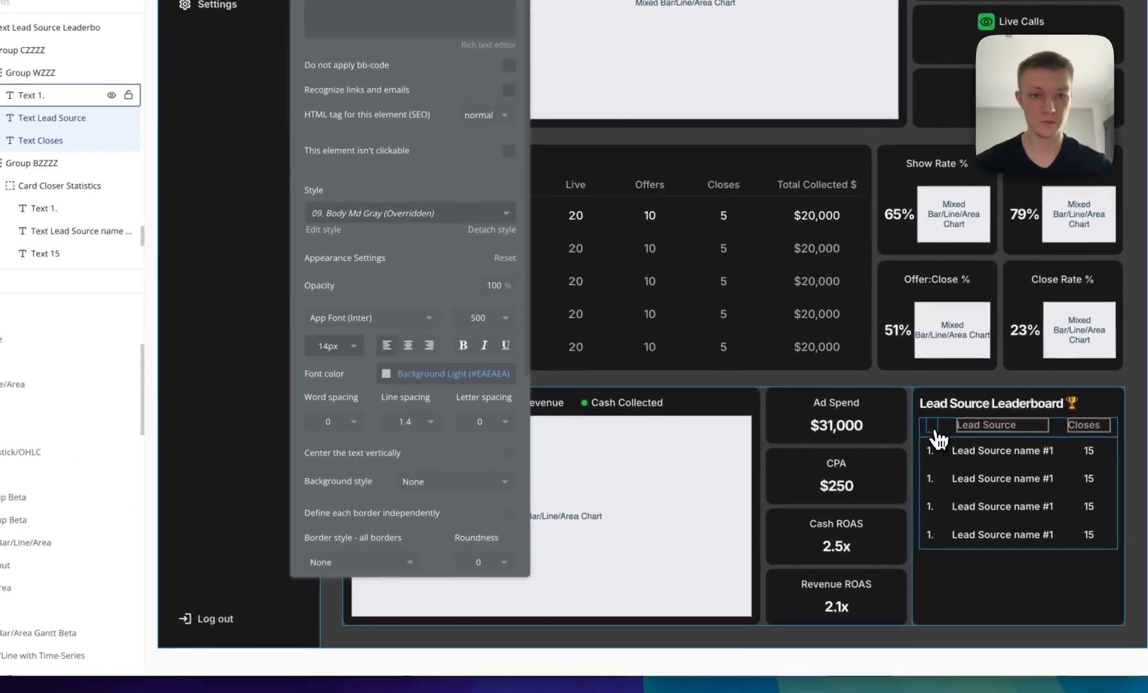
pyautogui.click(353, 346)
pyautogui.click(341, 525)
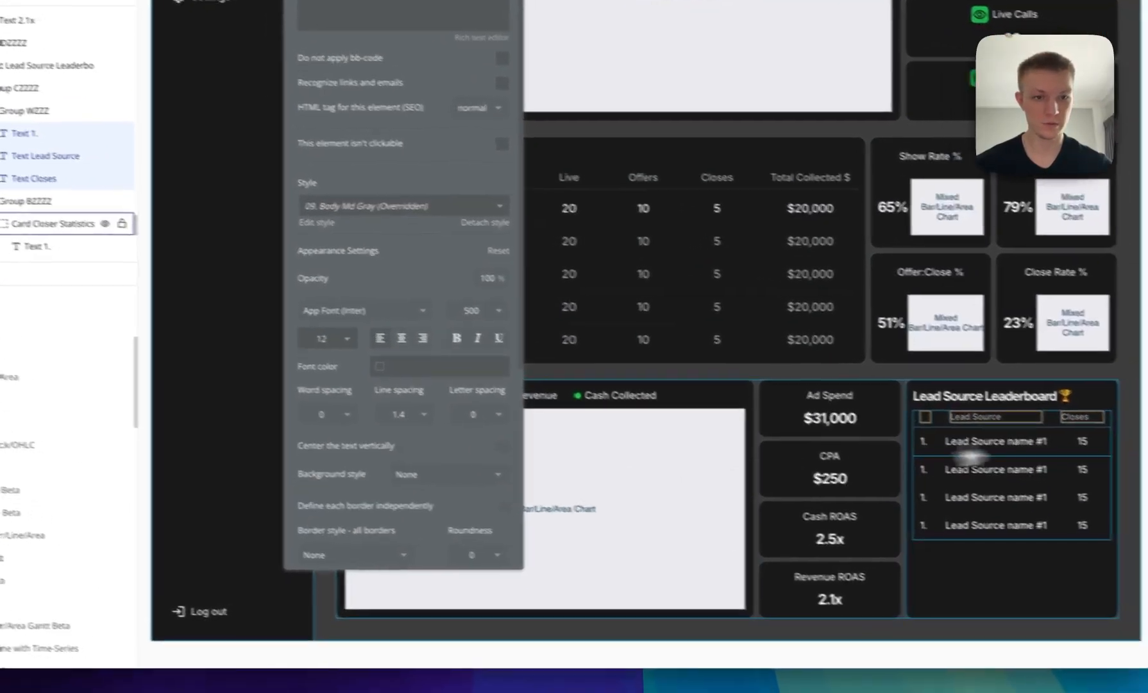
# Copy the last lead source row, Card Closer Statistics copy 3, and paste it twice into Group BZZZZ.
pyautogui.click(1091, 406)
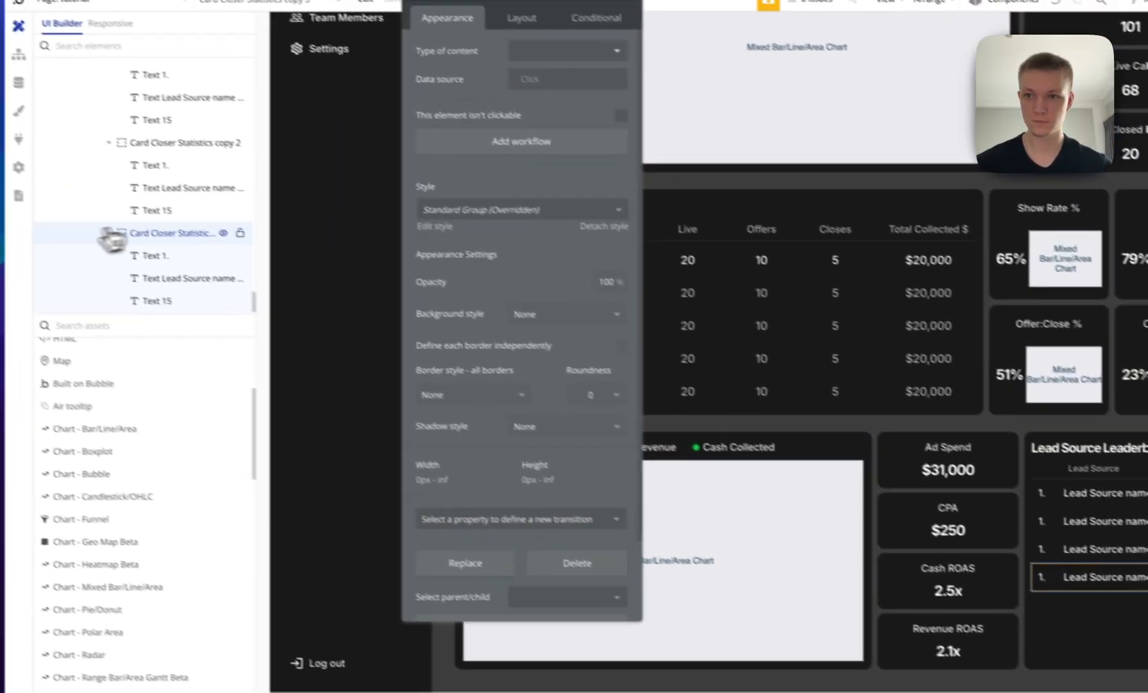
pyautogui.click(109, 233)
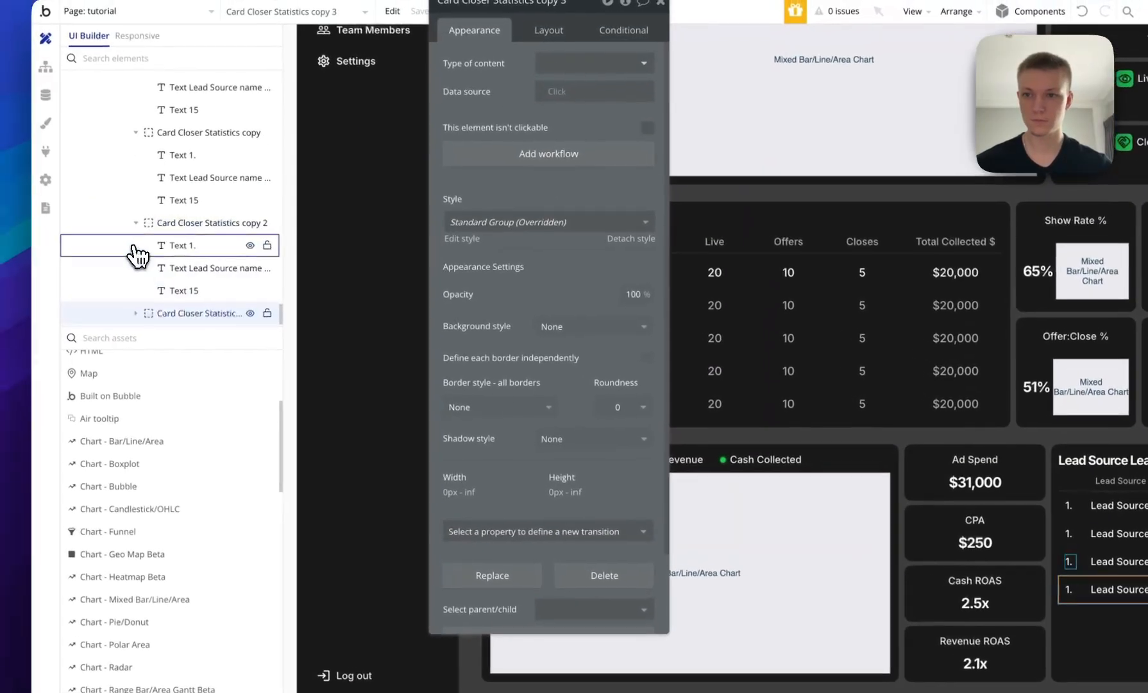
pyautogui.click(138, 228)
pyautogui.click(139, 204)
pyautogui.click(139, 181)
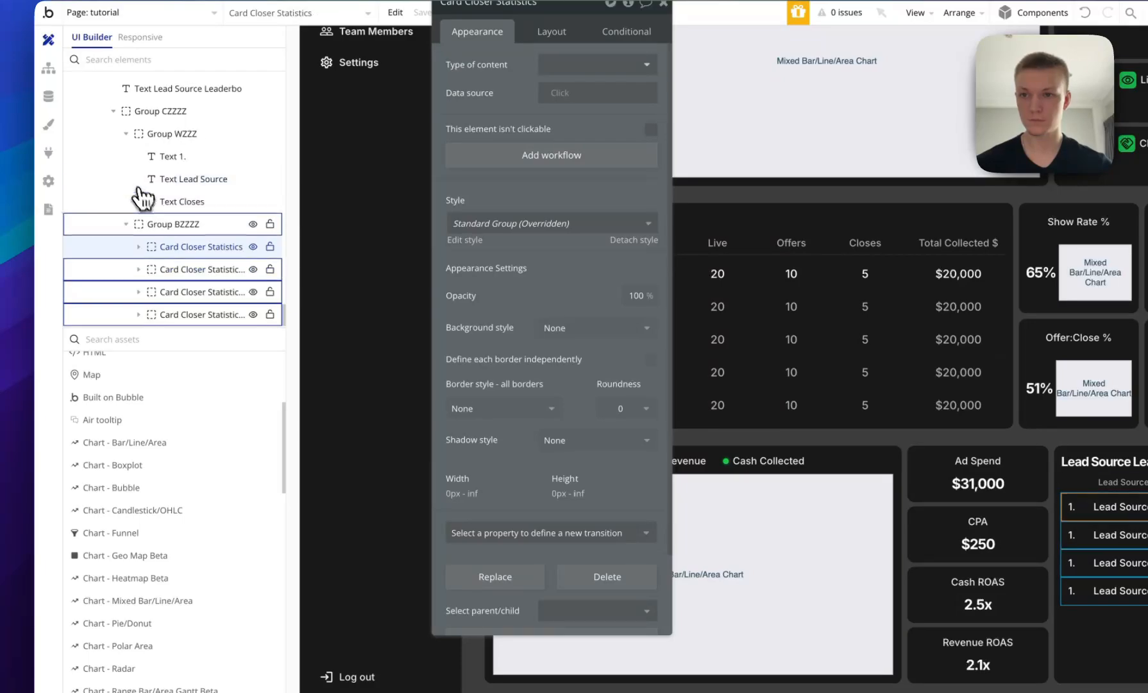
pyautogui.click(196, 291)
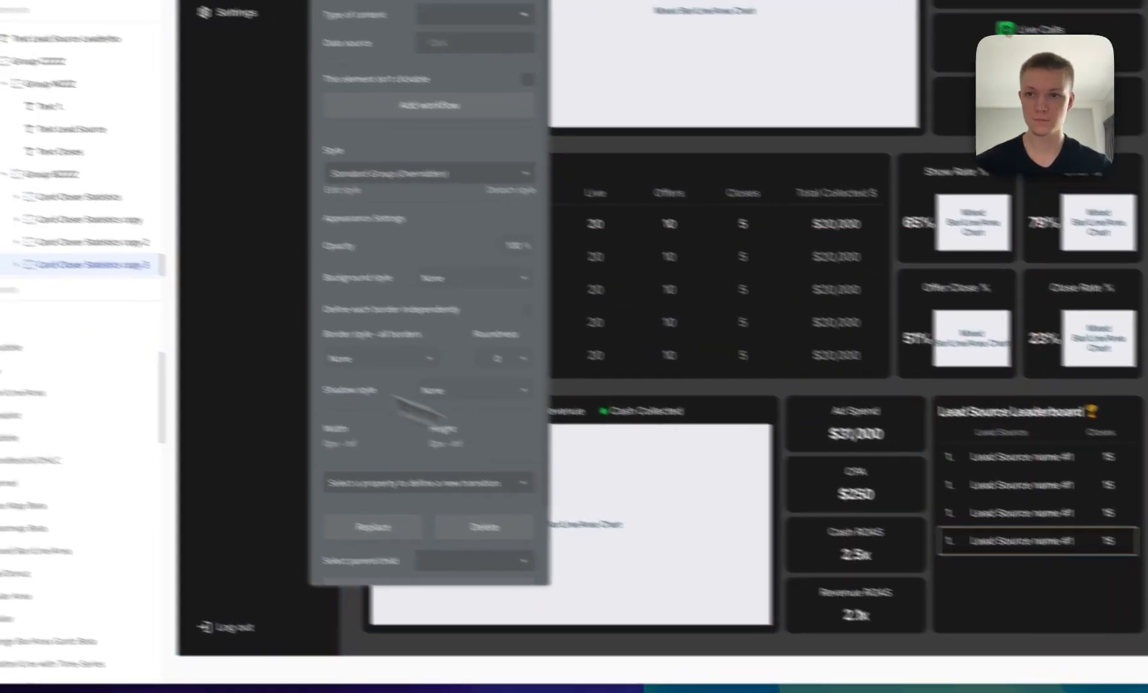
pyautogui.rightClick(90, 250)
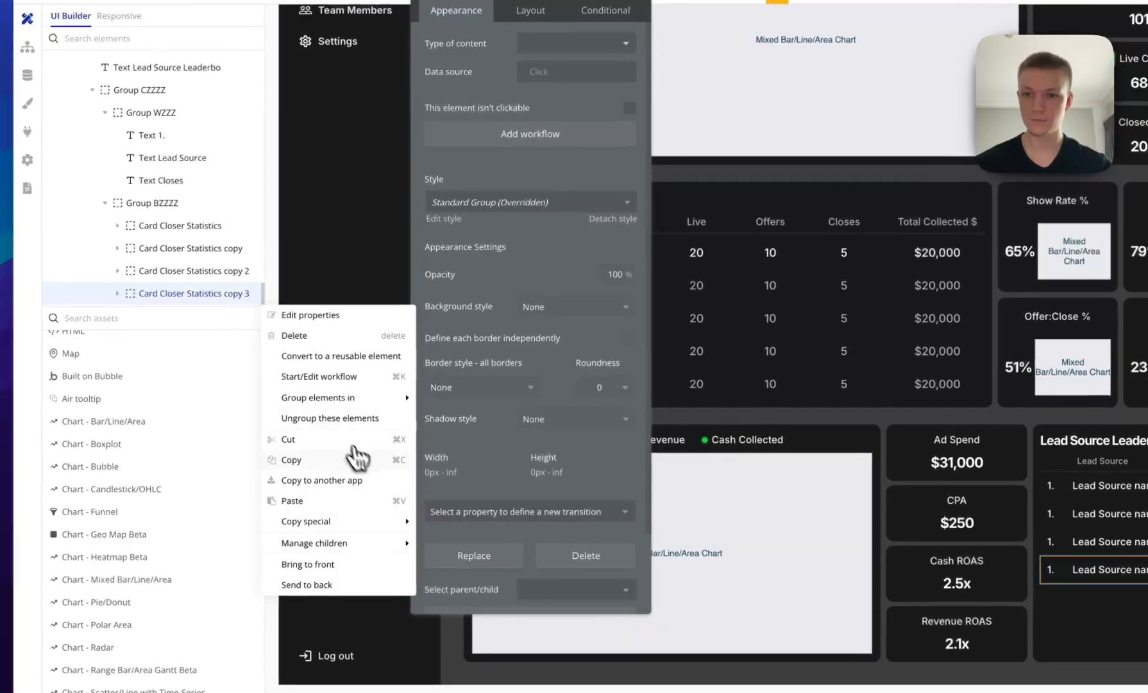
pyautogui.click(354, 457)
pyautogui.rightClick(169, 205)
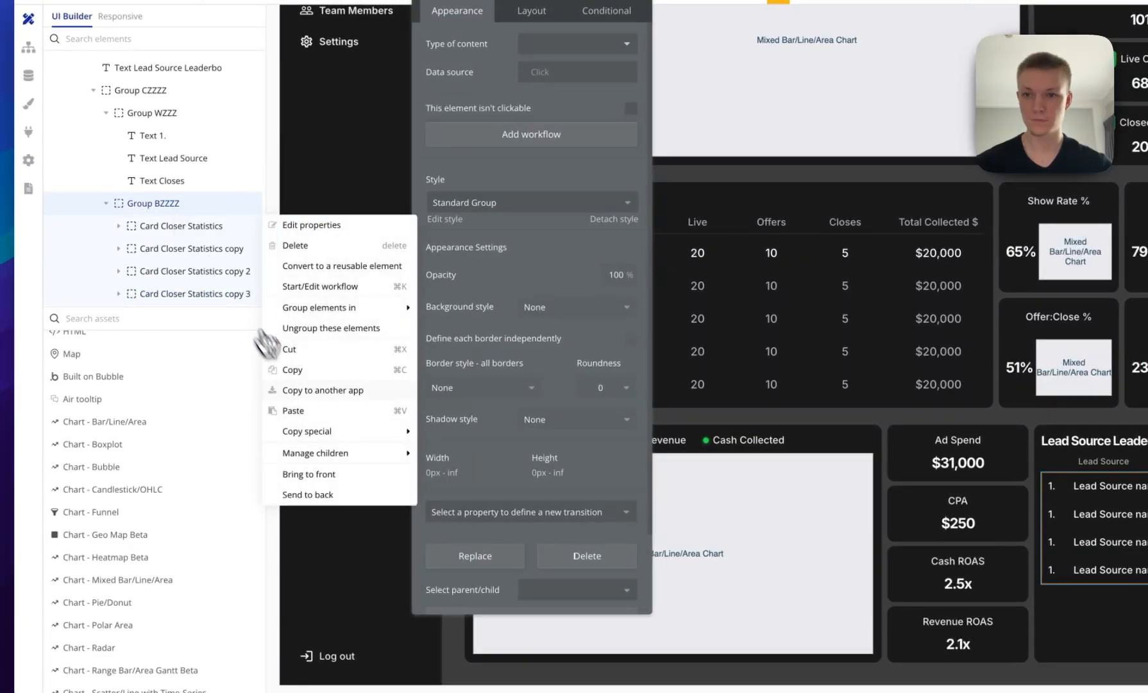
pyautogui.click(303, 404)
pyautogui.rightClick(193, 242)
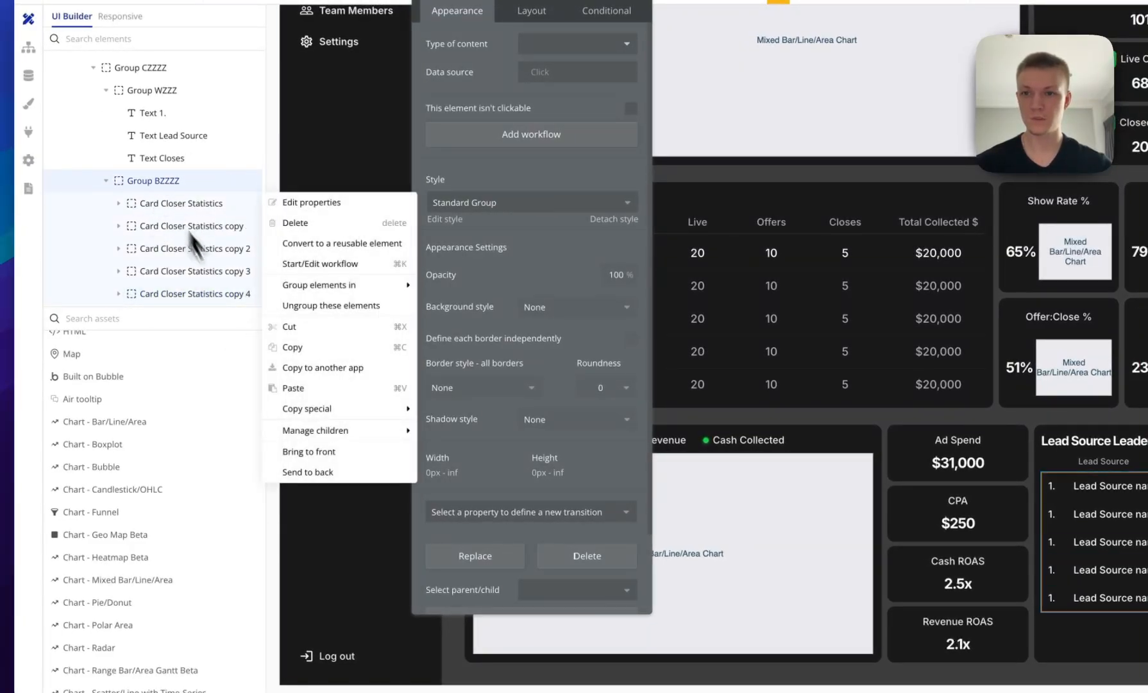
pyautogui.click(302, 390)
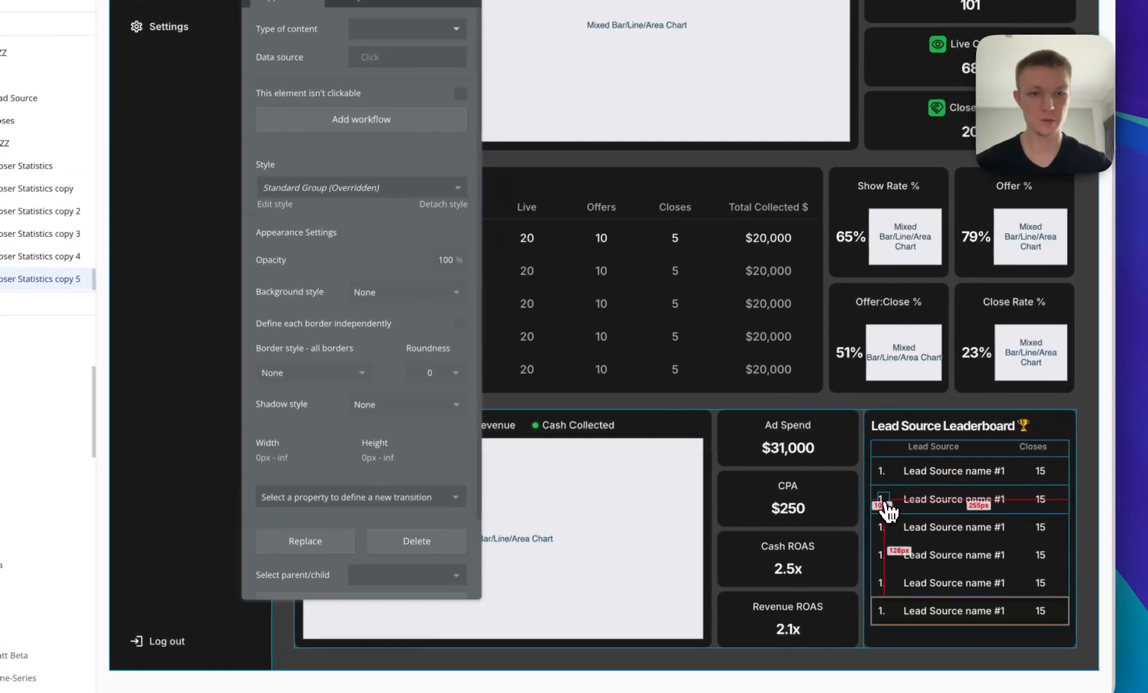
# Renumber the second and third lead source rows as "2." and "3.".
pyautogui.click(885, 503)
pyautogui.click(341, 56)
pyautogui.press('super+a')
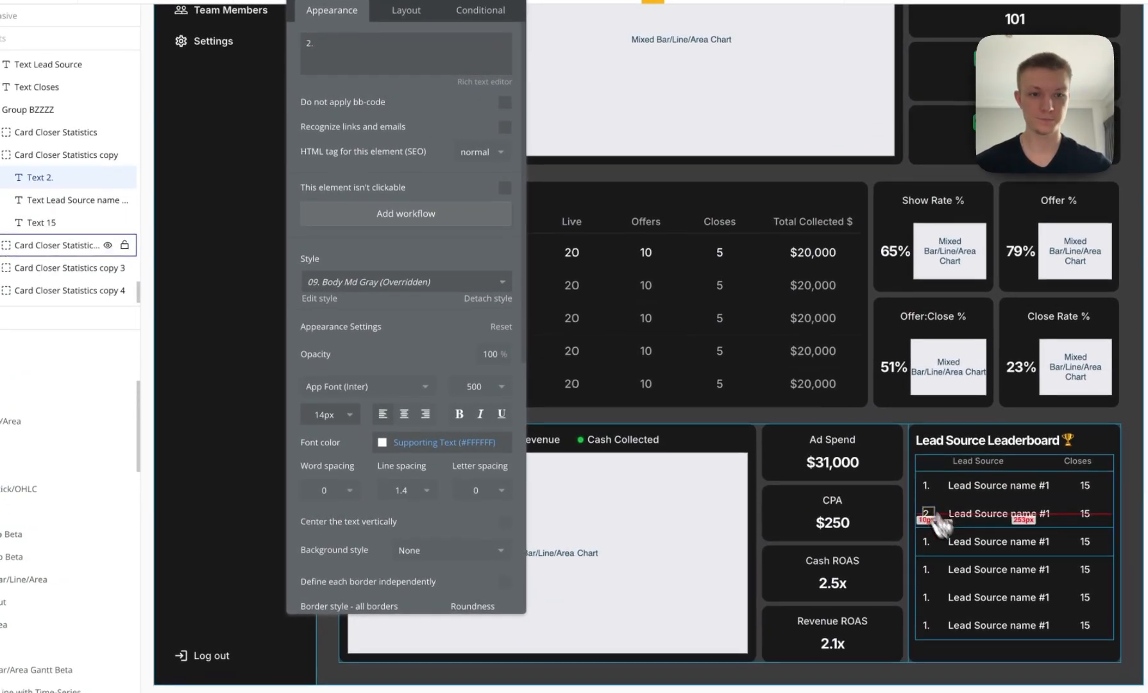
pyautogui.click(940, 559)
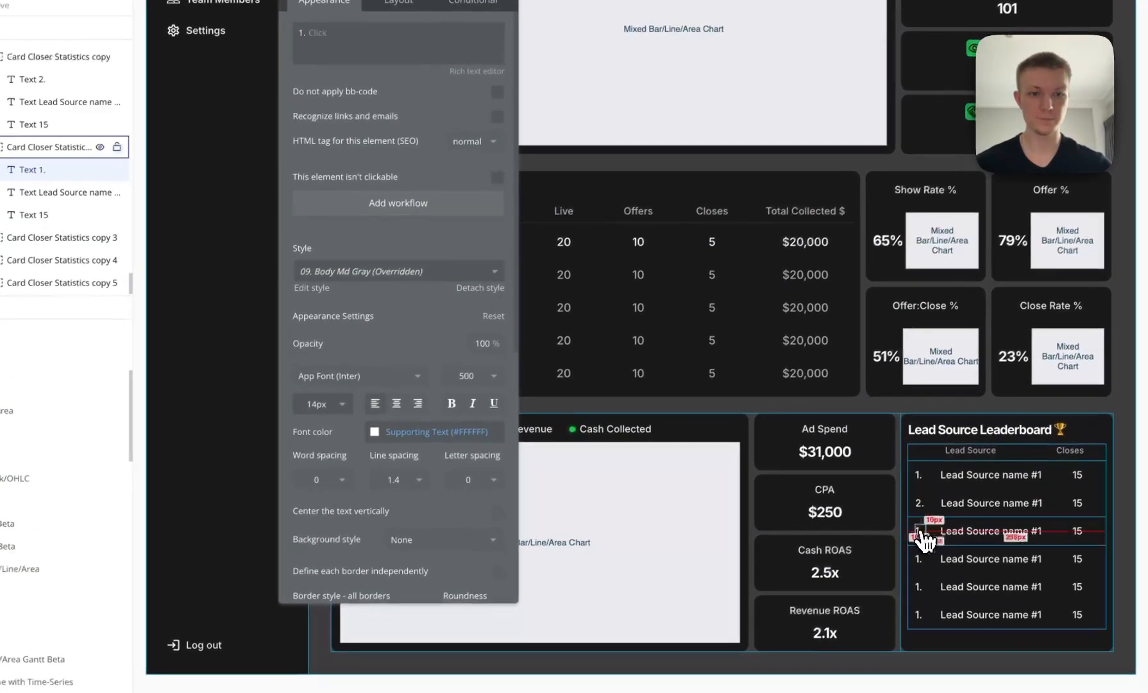
pyautogui.click(368, 89)
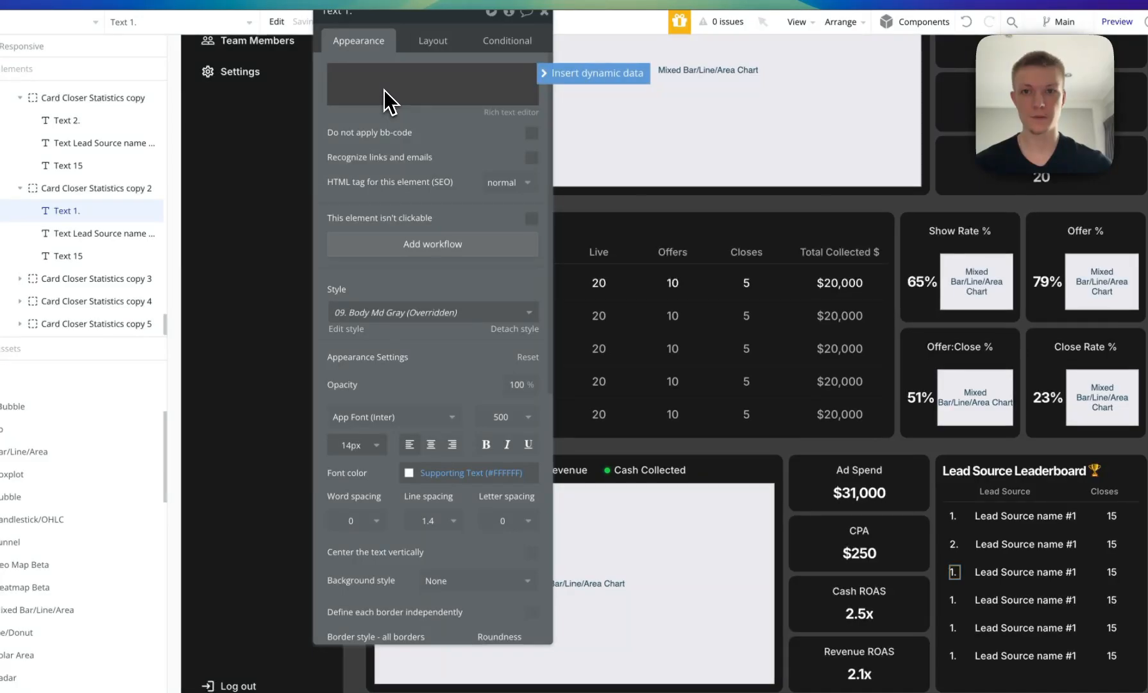
pyautogui.write('3.')
pyautogui.click(419, 156)
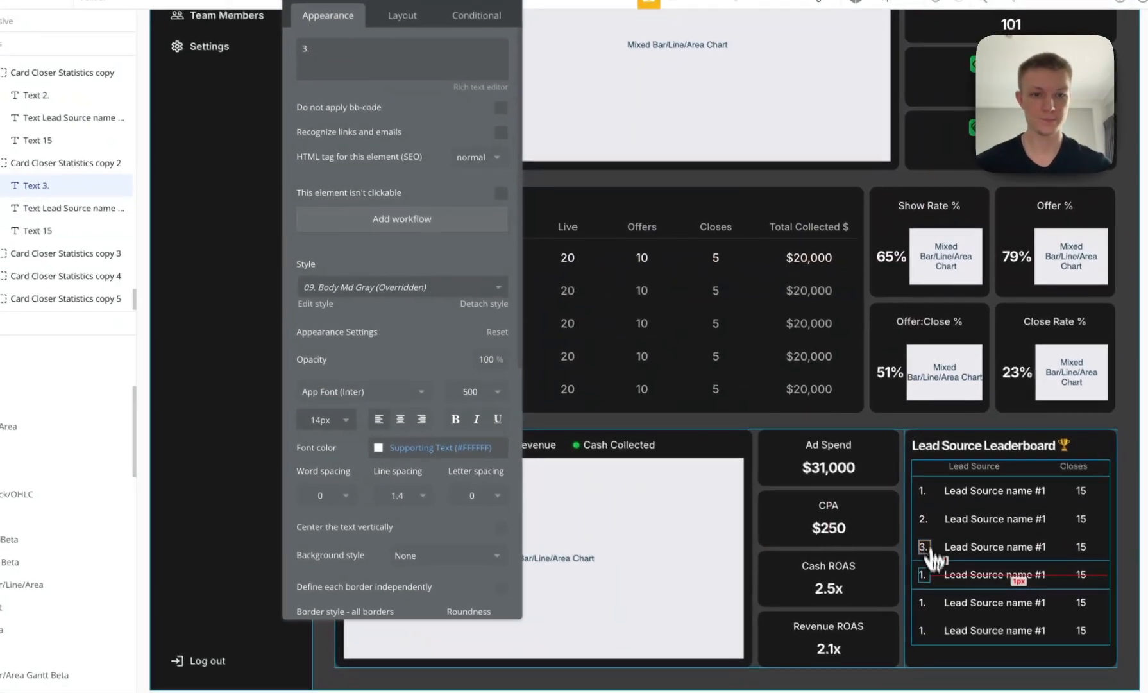
# Renumber the fourth, fifth and sixth lead source rows as "4.", "5." and "6.".
pyautogui.click(953, 600)
pyautogui.click(413, 69)
pyautogui.press('super+a')
pyautogui.write('4')
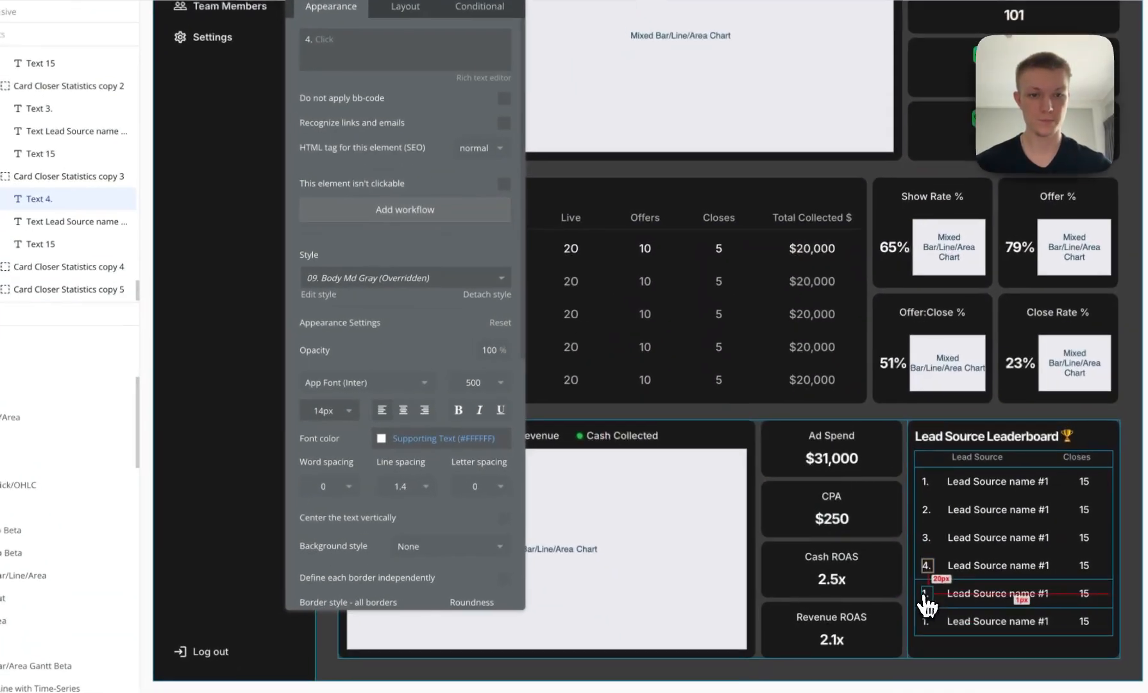
pyautogui.click(966, 638)
pyautogui.click(388, 87)
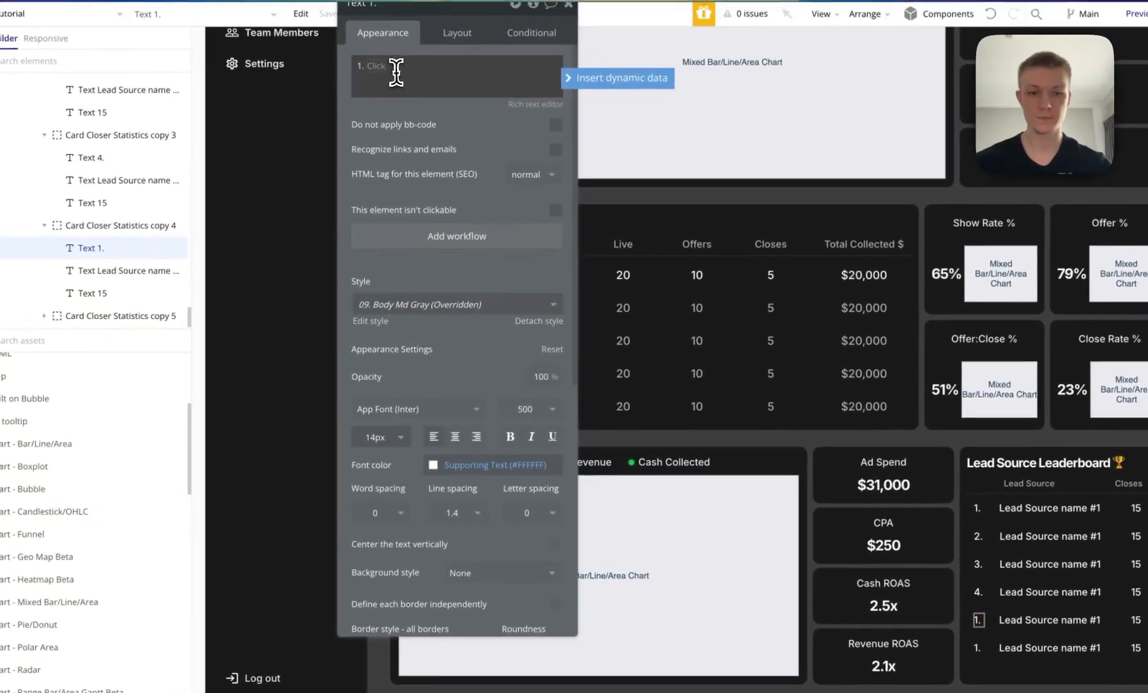
pyautogui.press('super+a')
pyautogui.press('BackSpace')
pyautogui.write('5.')
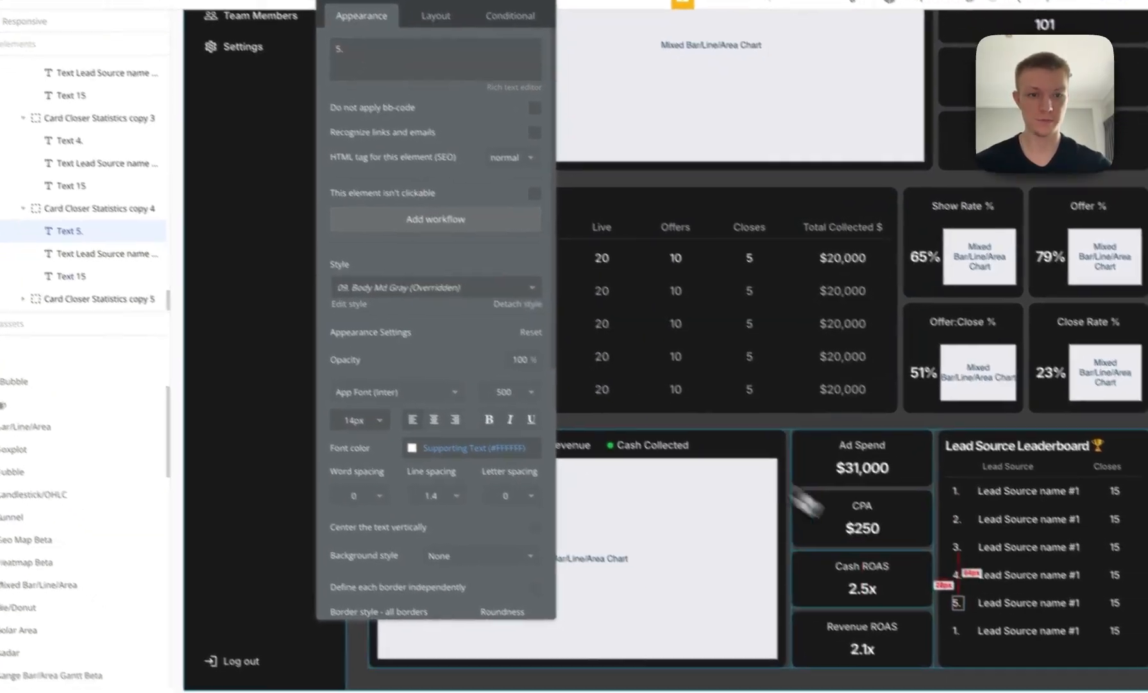
pyautogui.click(979, 649)
pyautogui.click(417, 67)
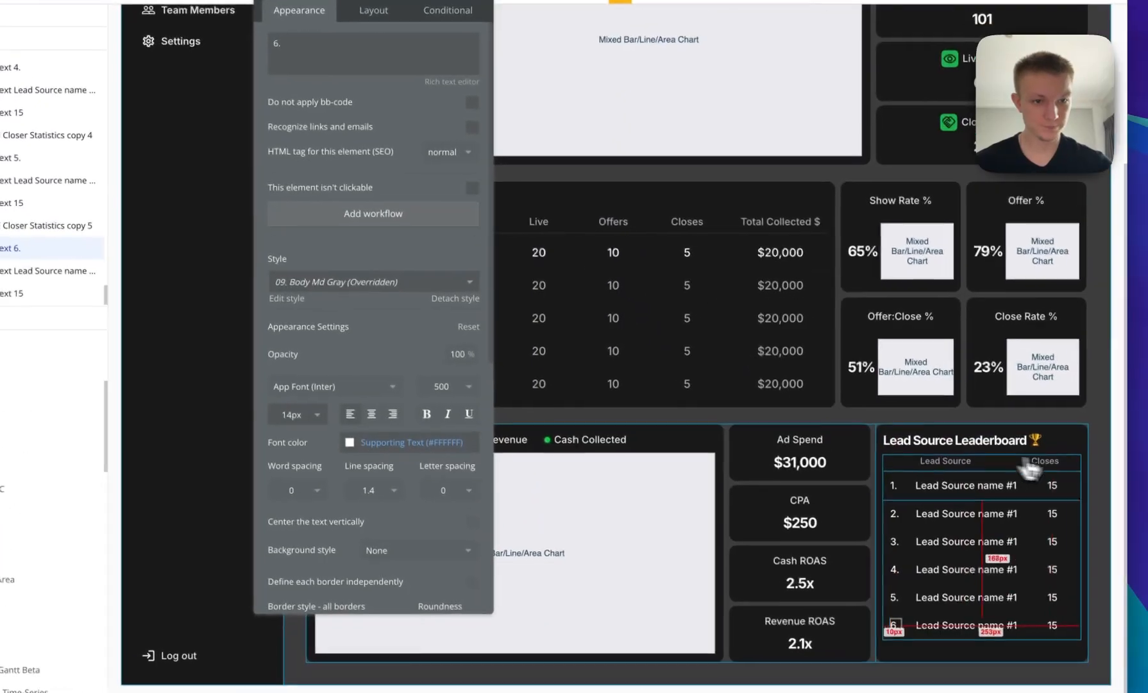
# Set the Closes values of lead source rows 2 to 6 to 12, 10, 9, 7 and 2.
pyautogui.click(353, 61)
pyautogui.press('super+a')
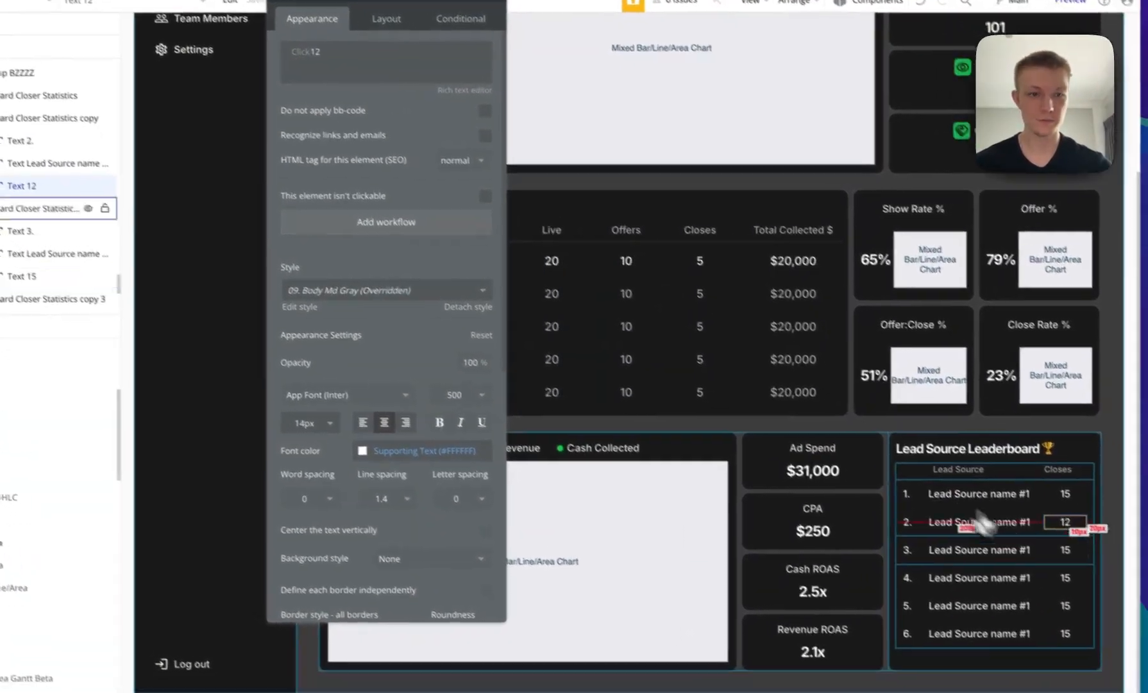
pyautogui.click(1096, 573)
pyautogui.click(373, 93)
pyautogui.press('super+a')
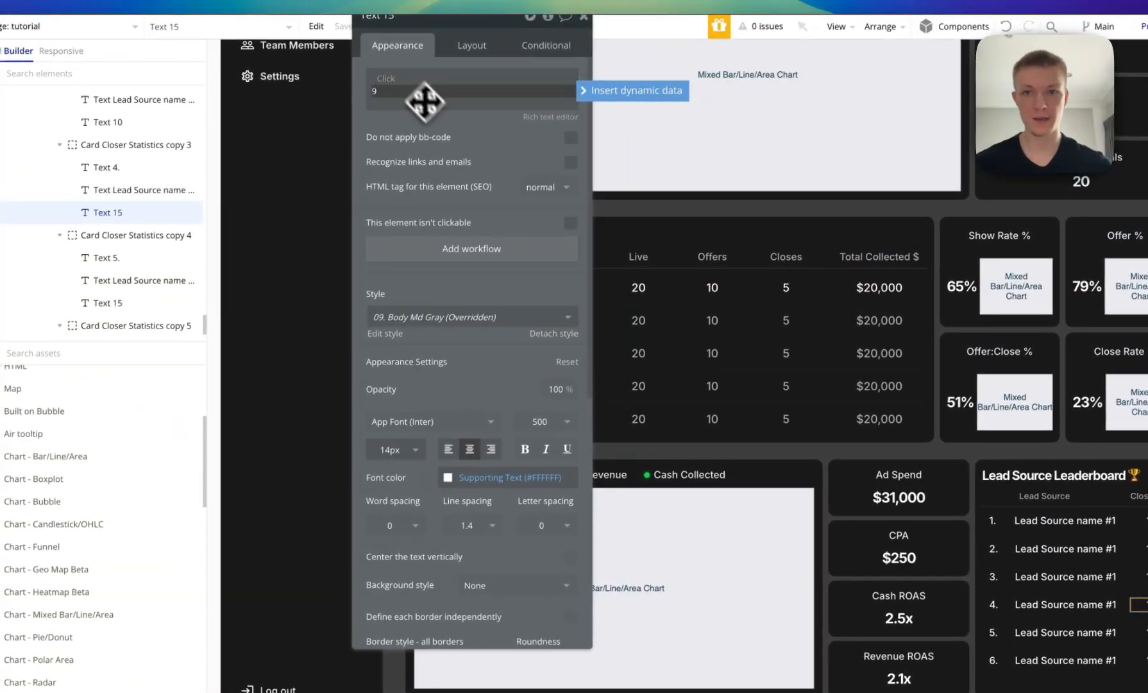
pyautogui.click(1101, 610)
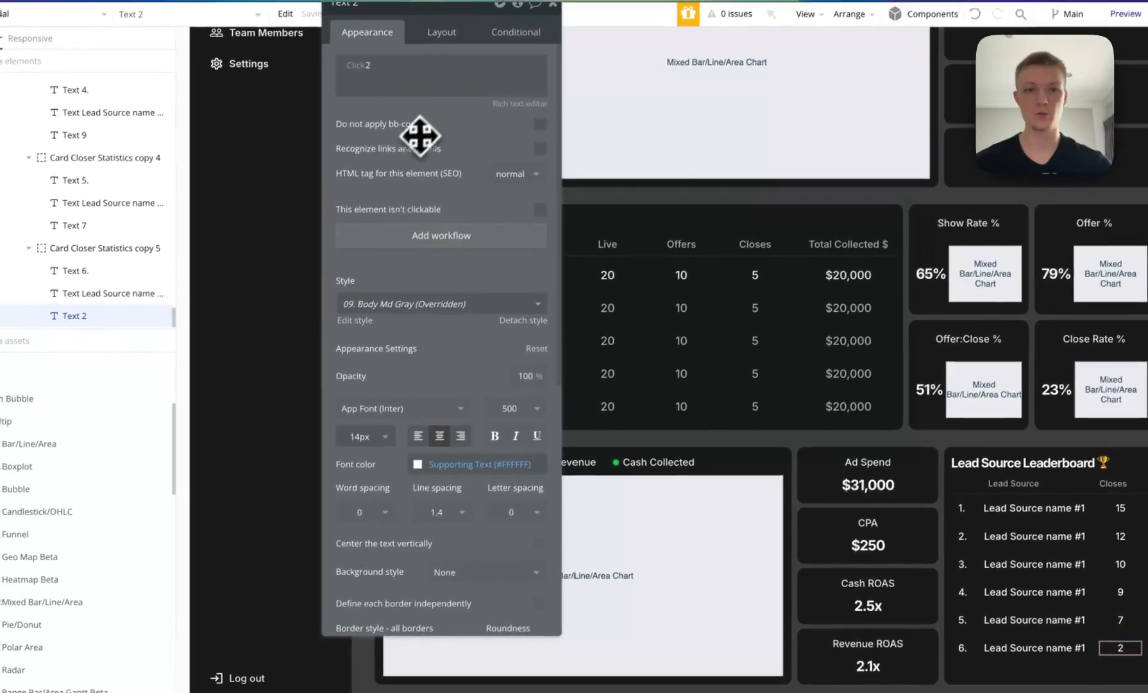
pyautogui.click(1094, 482)
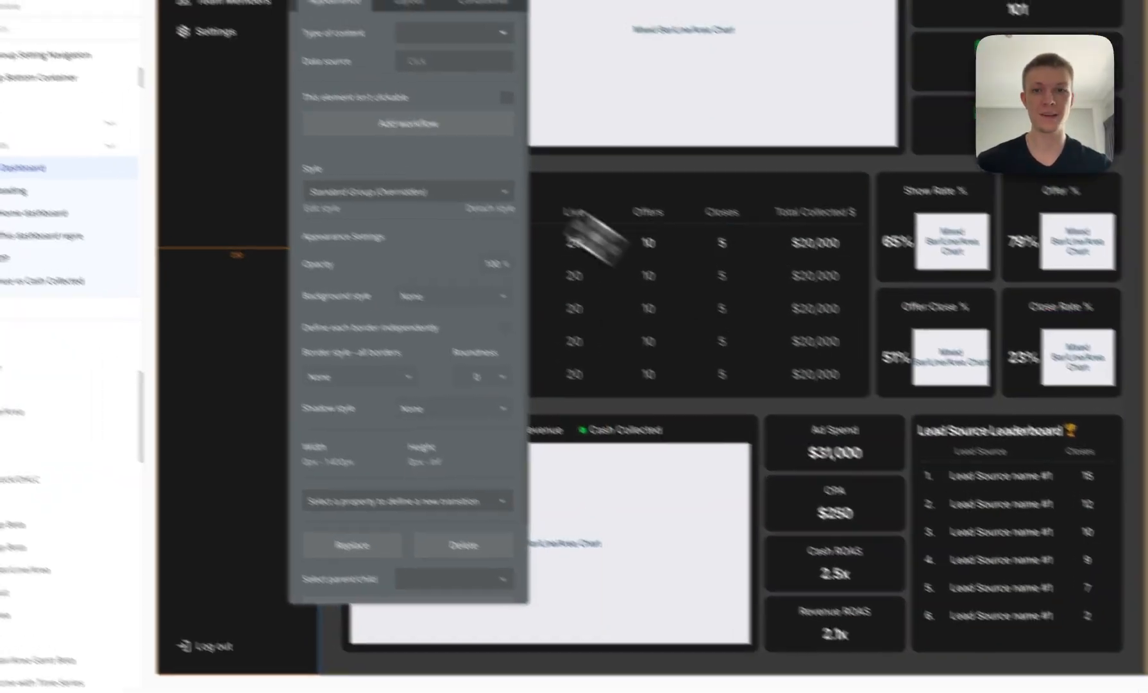
pyautogui.moveTo(399, 72); pyautogui.dragTo(115, 39)
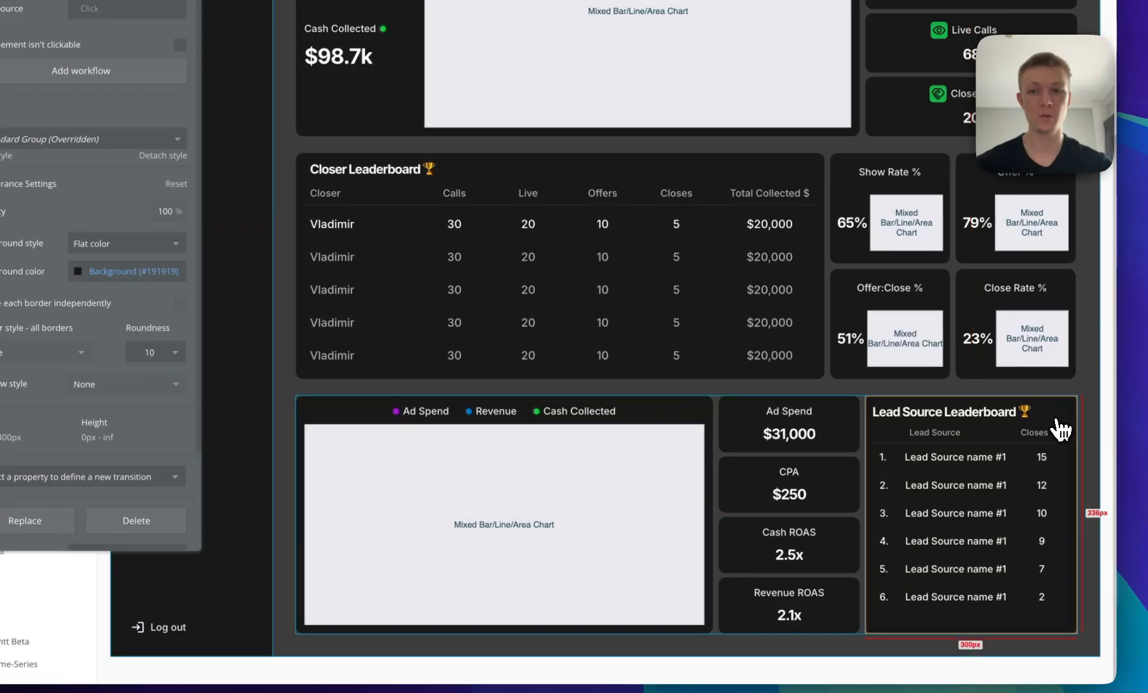
# Reload the dashboard preview and check how the ad spend chart, stat cards and Lead Source Leaderboard are laid out.
pyautogui.click(1058, 428)
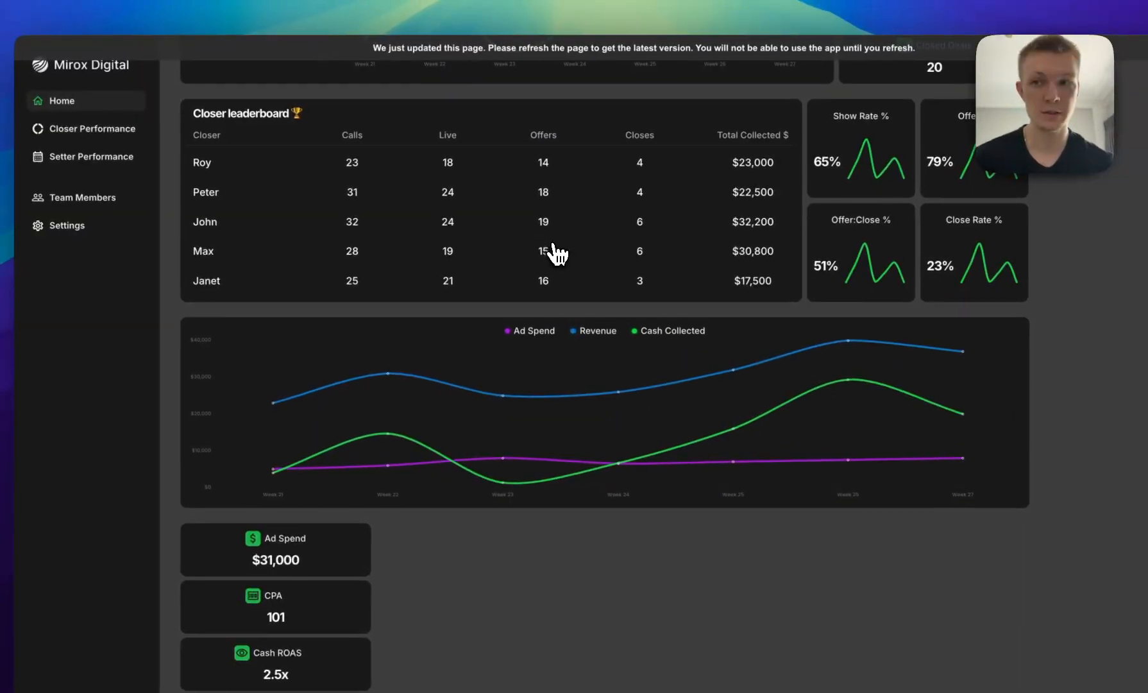
pyautogui.press('super+r')
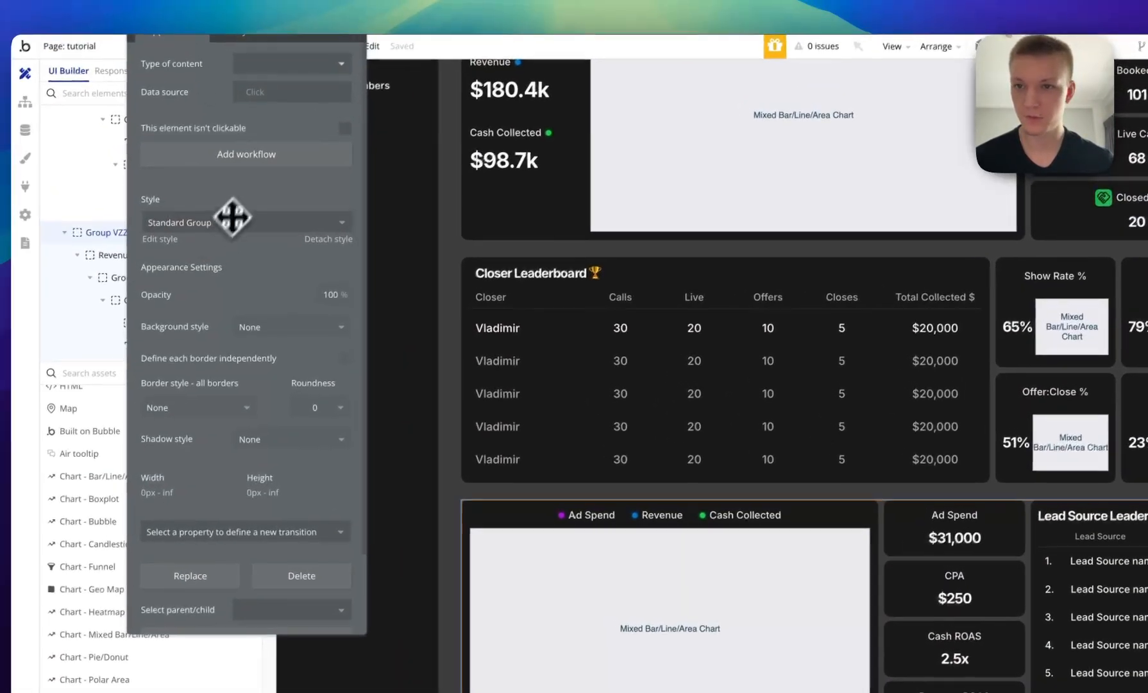
pyautogui.moveTo(186, 135); pyautogui.dragTo(233, 244)
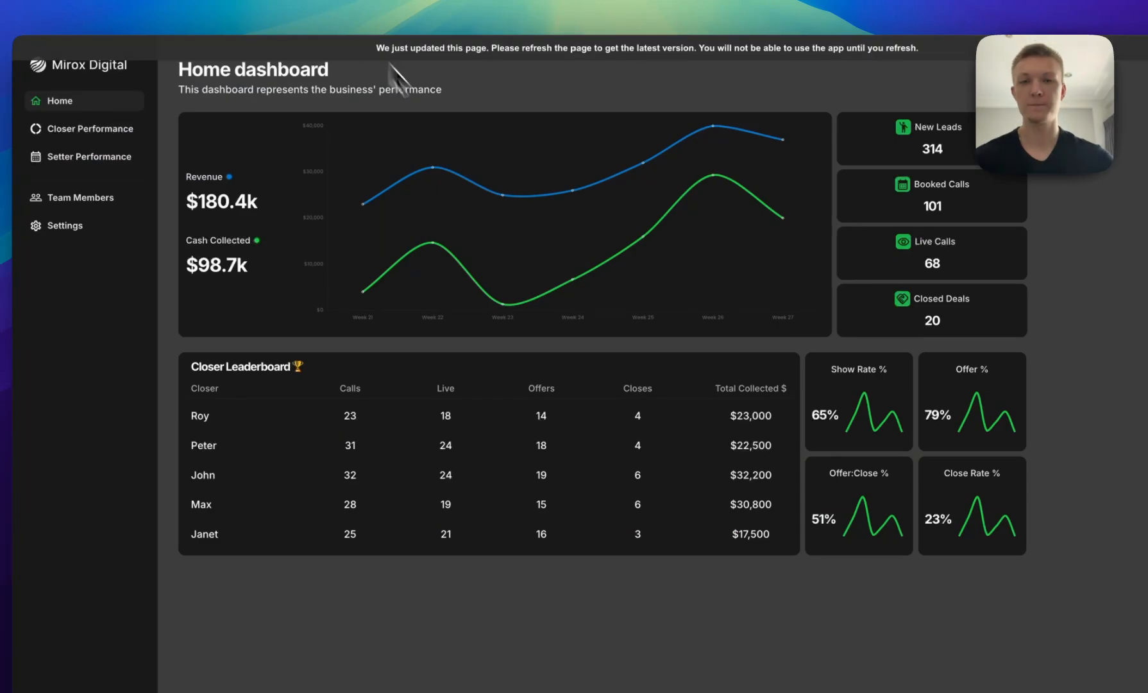
pyautogui.click(423, 63)
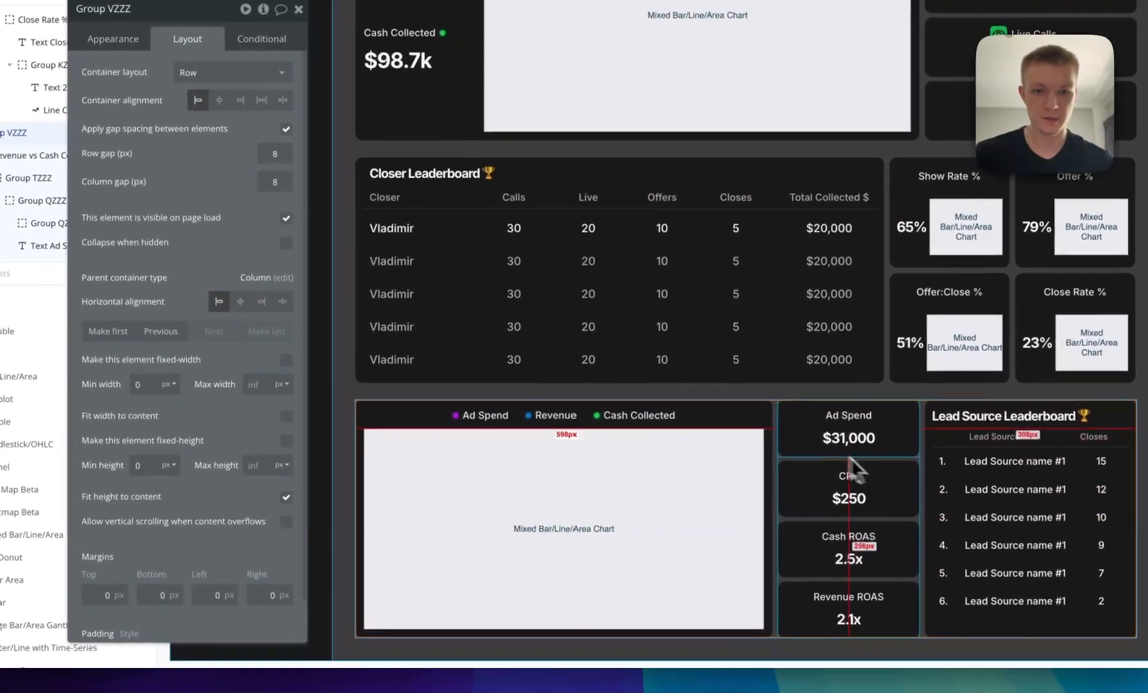
# Widen the ad spend chart card so its row fills the dashboard width, and check it in the reloaded preview.
pyautogui.click(545, 413)
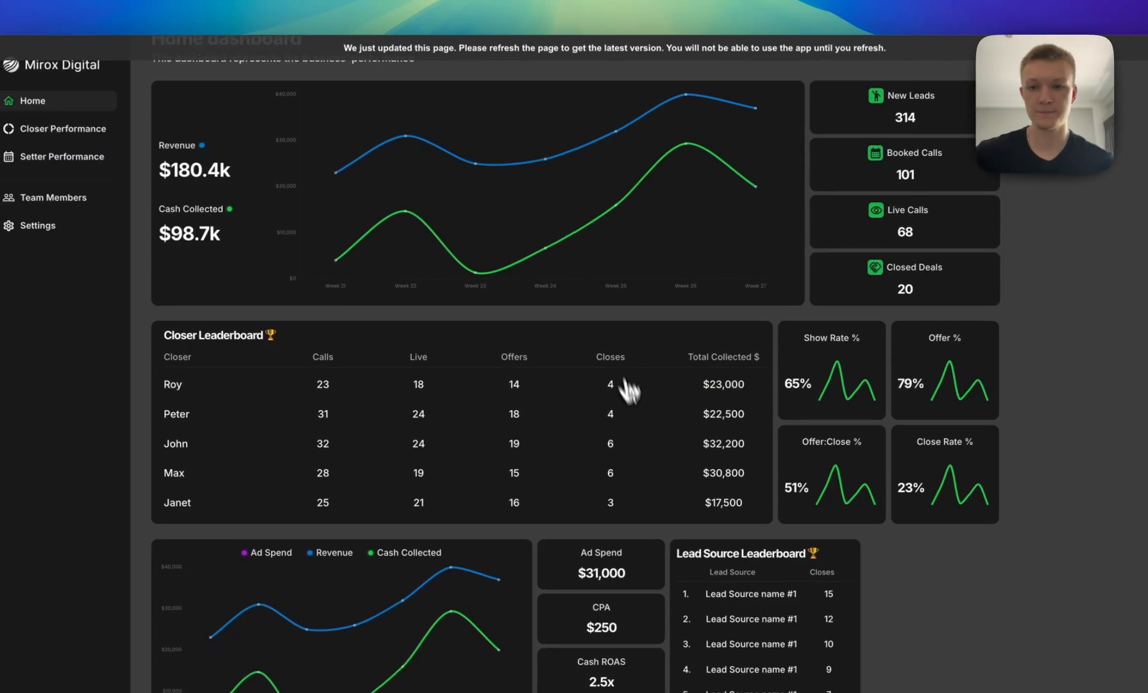
pyautogui.scroll(-1, 638, 404)
pyautogui.press('super+r')
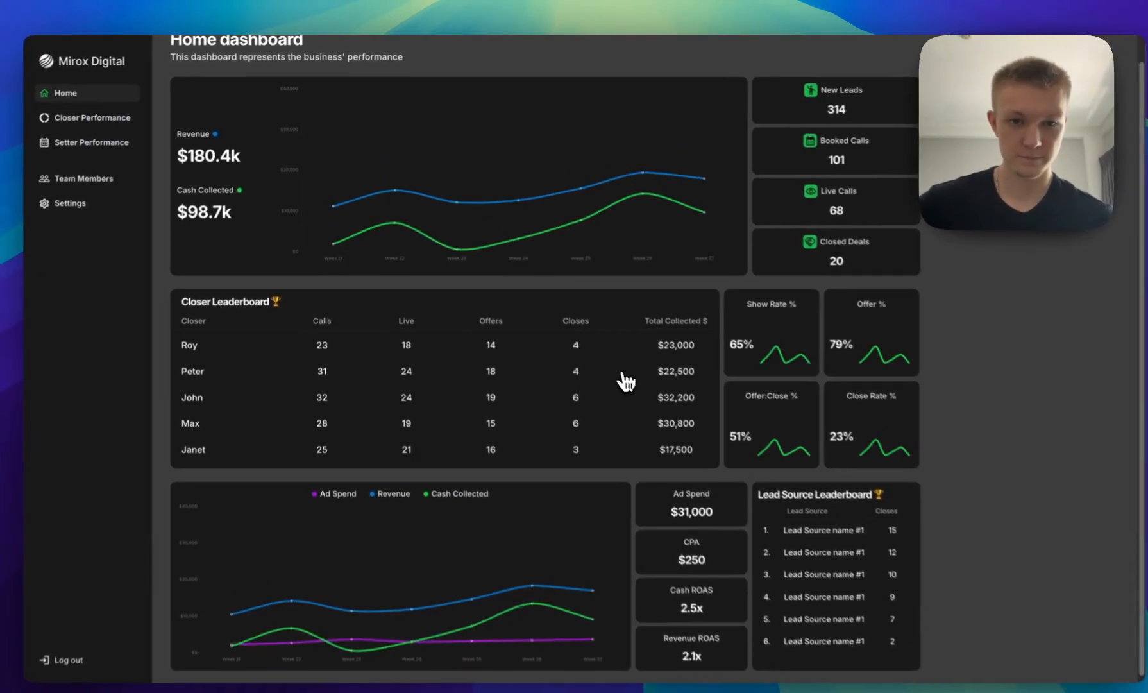
pyautogui.scroll(-1, 709, 438)
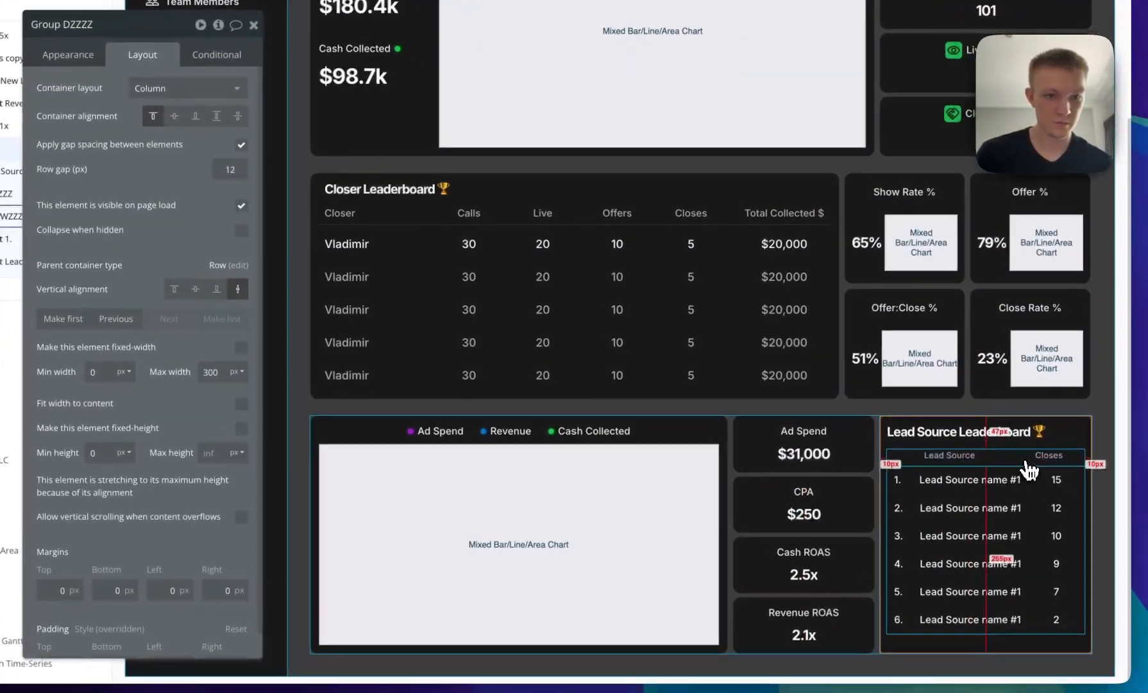
# Set the top padding of the Lead Source Leaderboard's header row, Group WZZZ, to 10 px and reload the preview.
pyautogui.click(1026, 463)
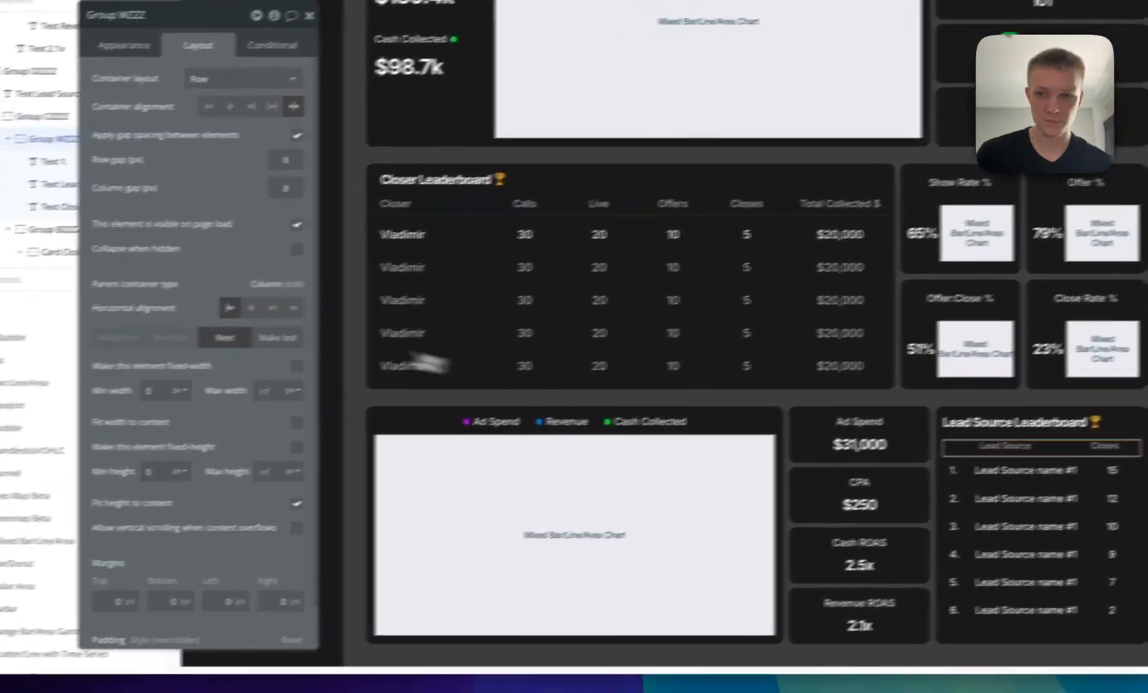
pyautogui.scroll(-2, 115, 600)
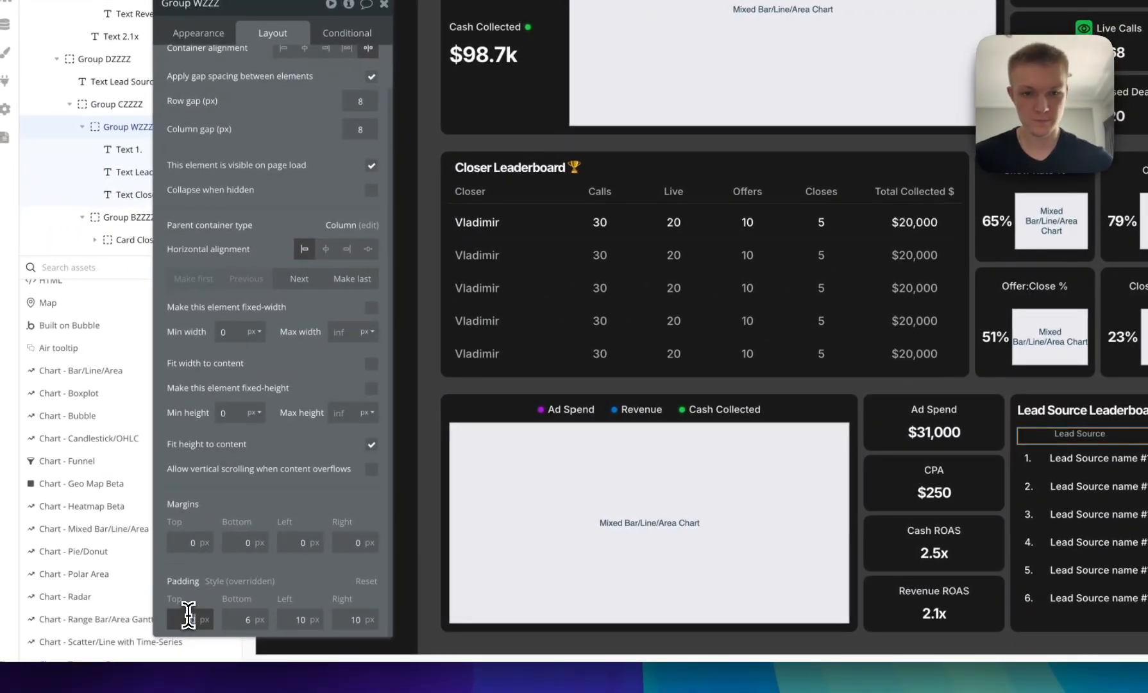
pyautogui.write('10')
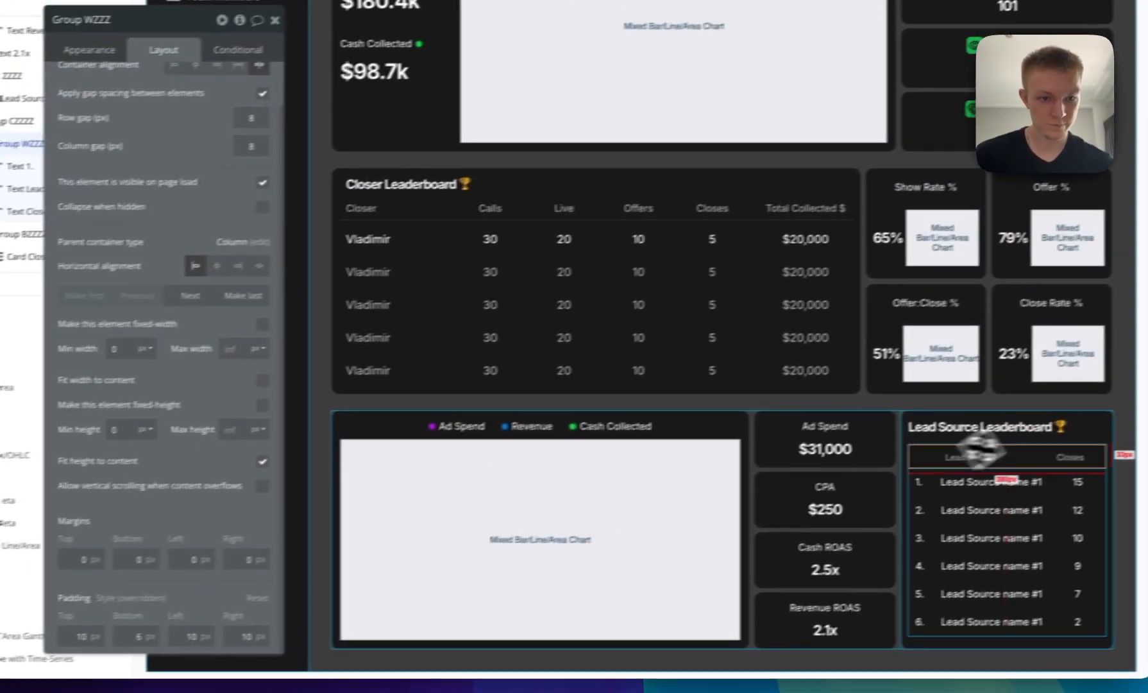
pyautogui.click(1110, 453)
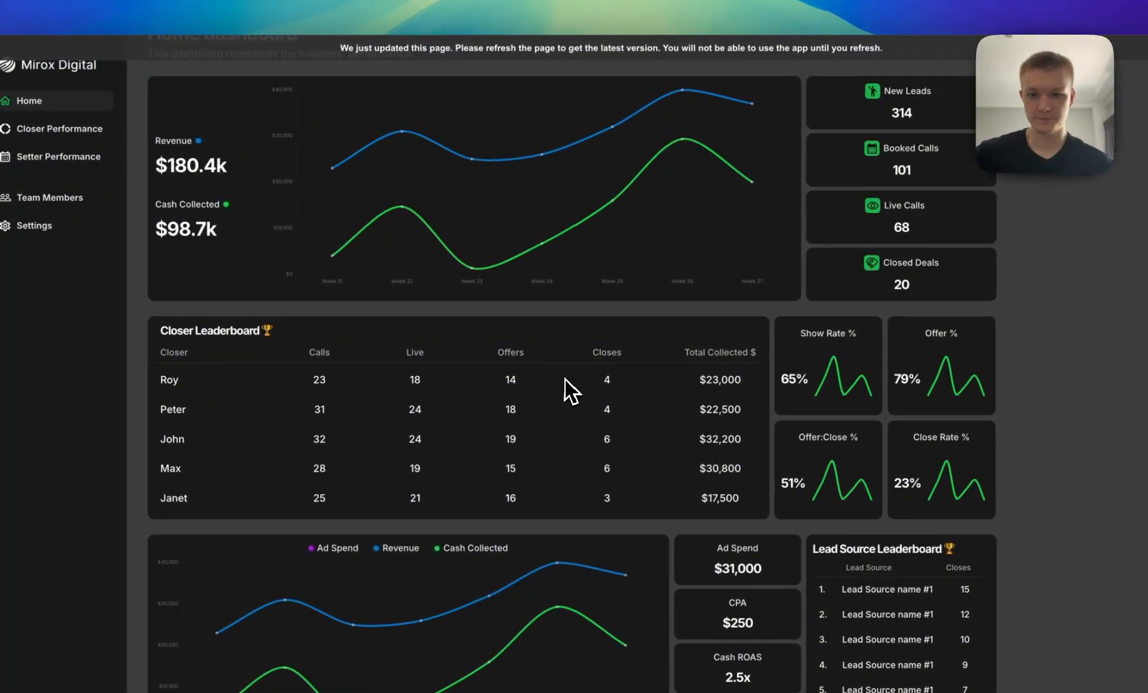
pyautogui.press('super+r')
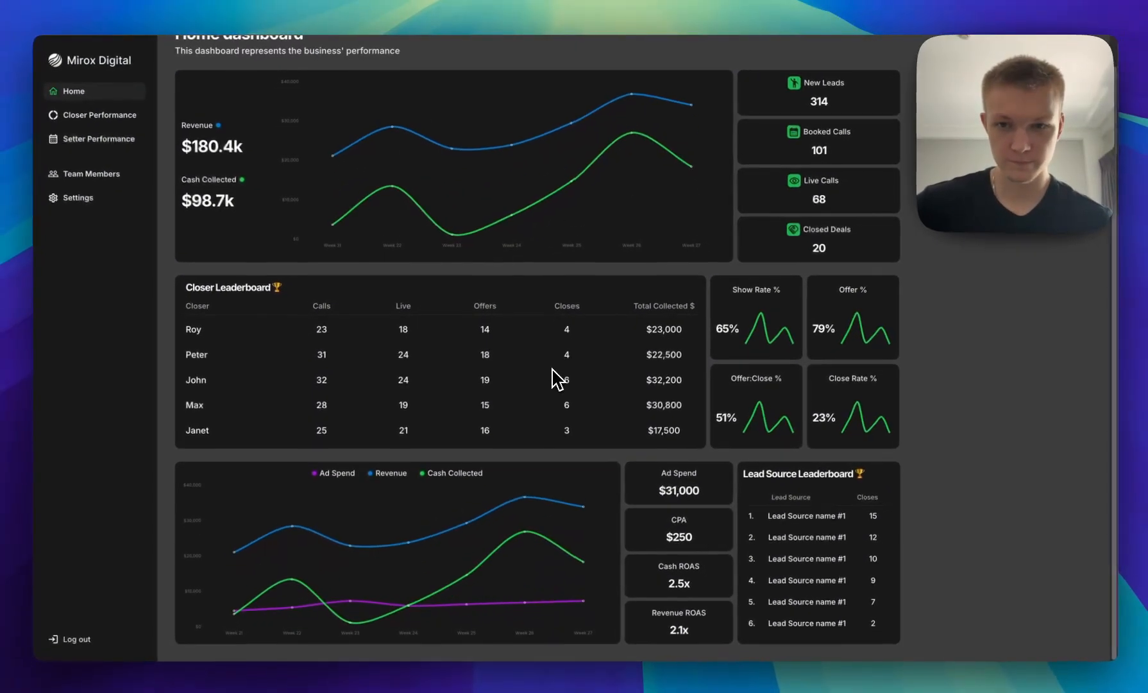